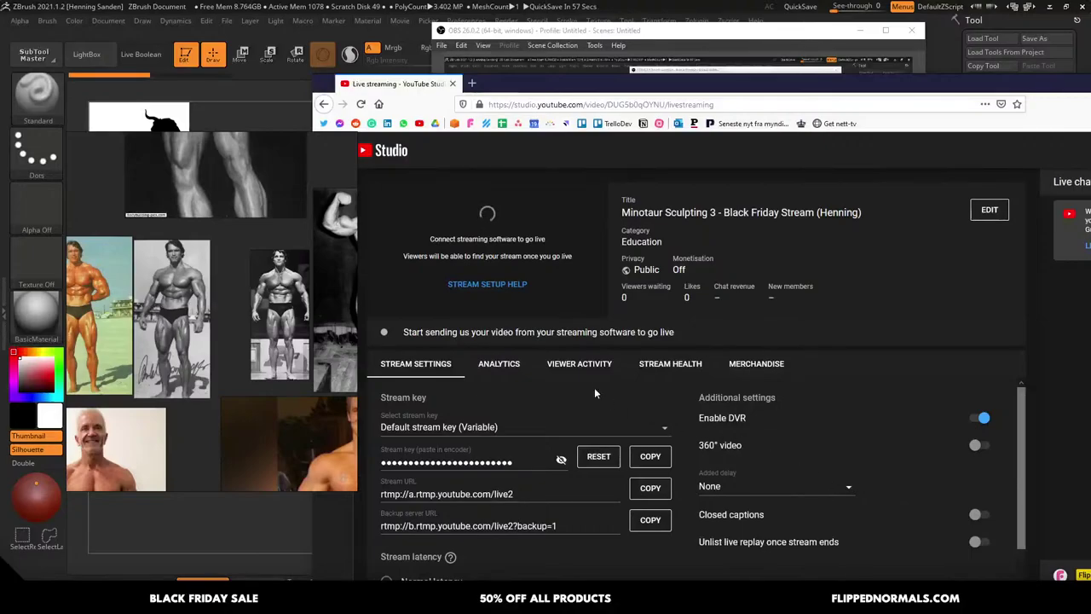
Move the reference image board and the YouTube Studio browser window aside, check the live stream, and return to ZBrush
left_click_drag(307, 383, 219, 392)
left_click_drag(785, 94, 711, 75)
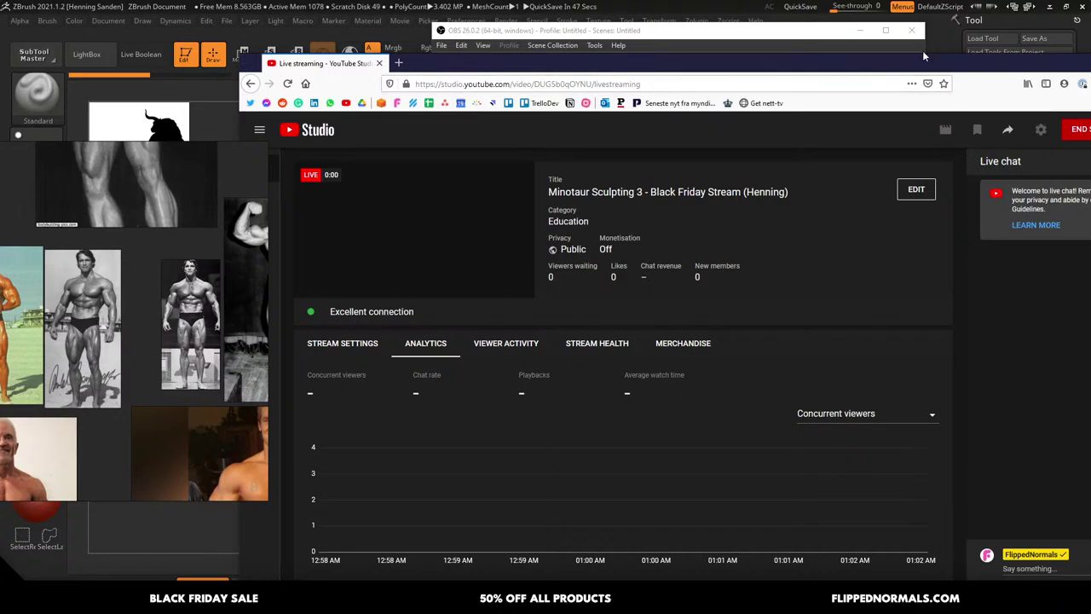
left_click_drag(611, 67, 716, 80)
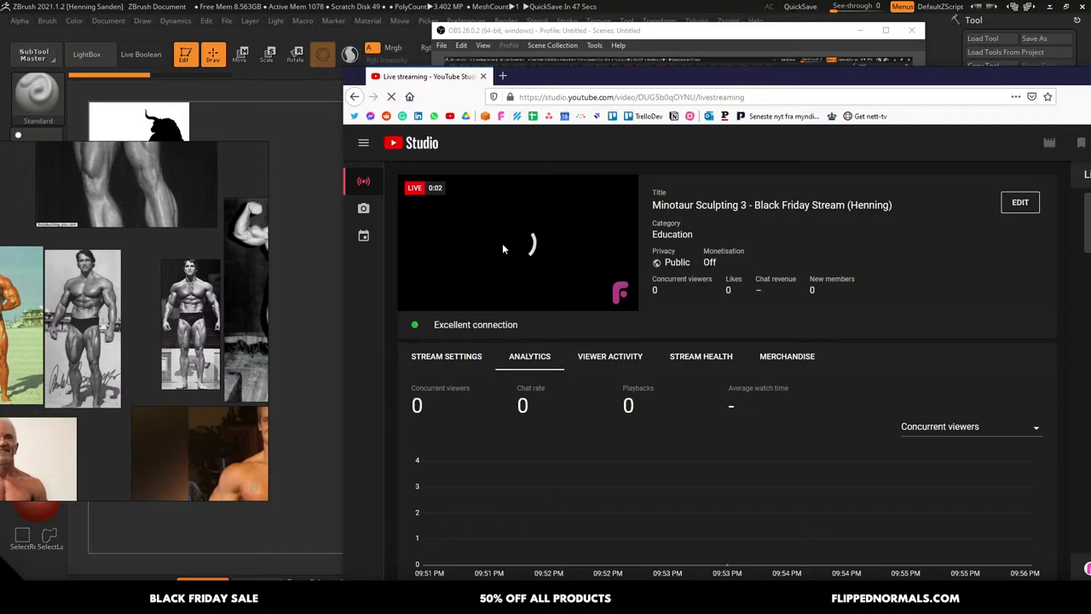
left_click(312, 376)
Compare the minotaur's upper body with an enlarged black-and-white photo of the standing bodybuilder on the reference board
right_click_drag(704, 293, 648, 304)
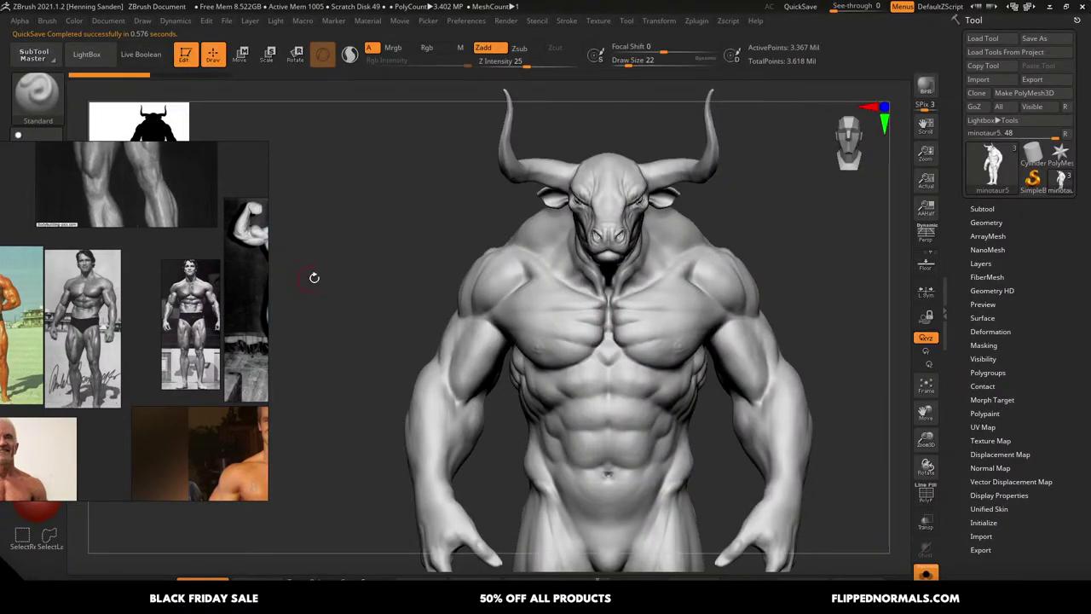
middle_click_drag(188, 305, 181, 313)
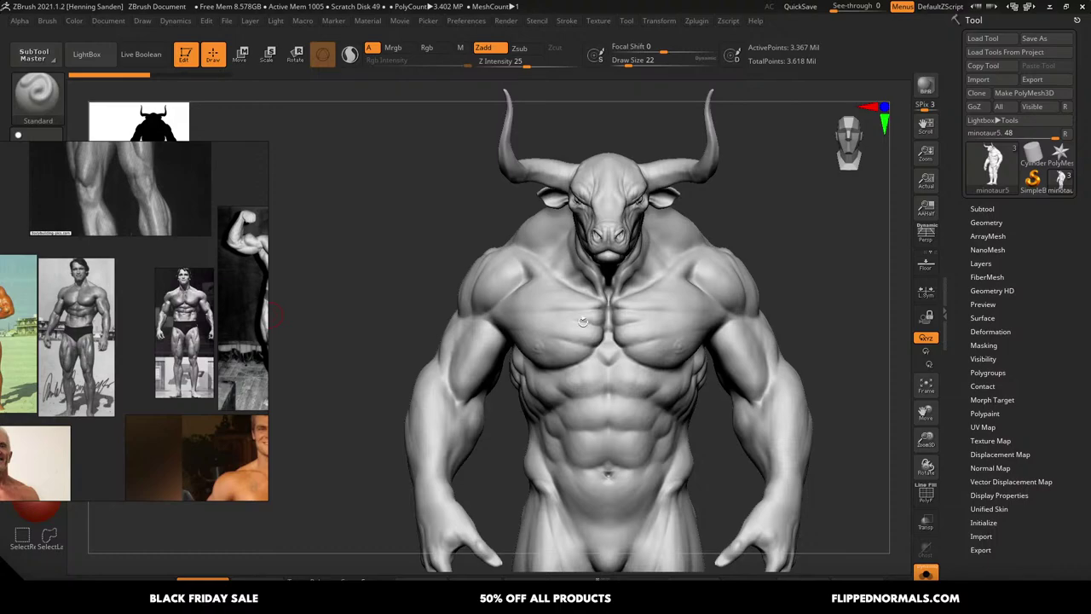
right_click_drag(600, 313, 653, 247)
middle_click_drag(194, 301, 200, 320)
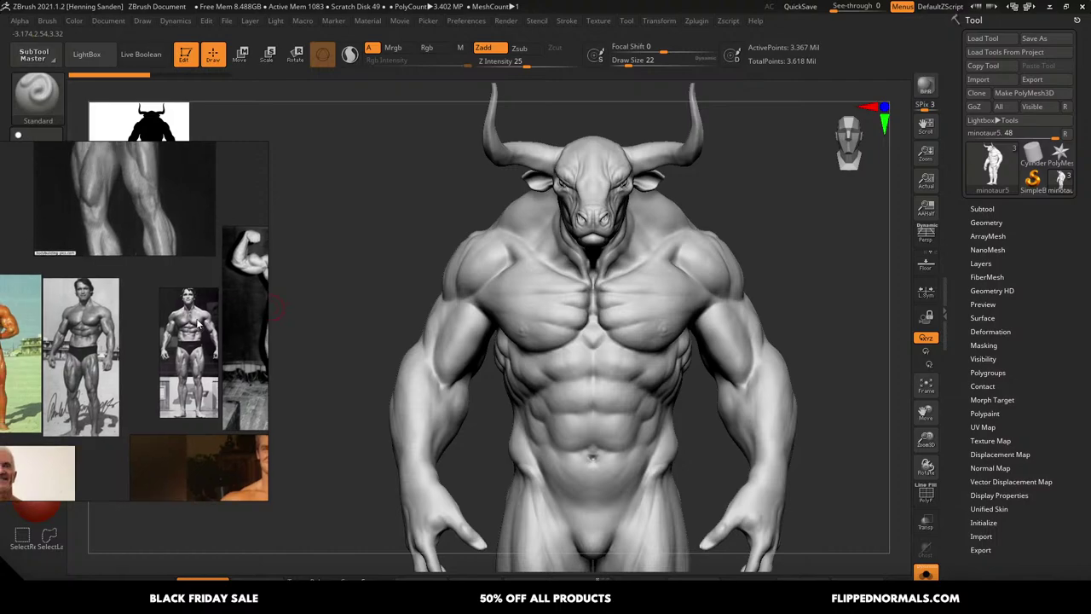
mouse_move(199, 321)
right_mouse_down("alt")
mouse_move(224, 298)
mouse_move(229, 314)
mouse_move(212, 305)
right_mouse_up("alt")
middle_click_drag(212, 306, 213, 302)
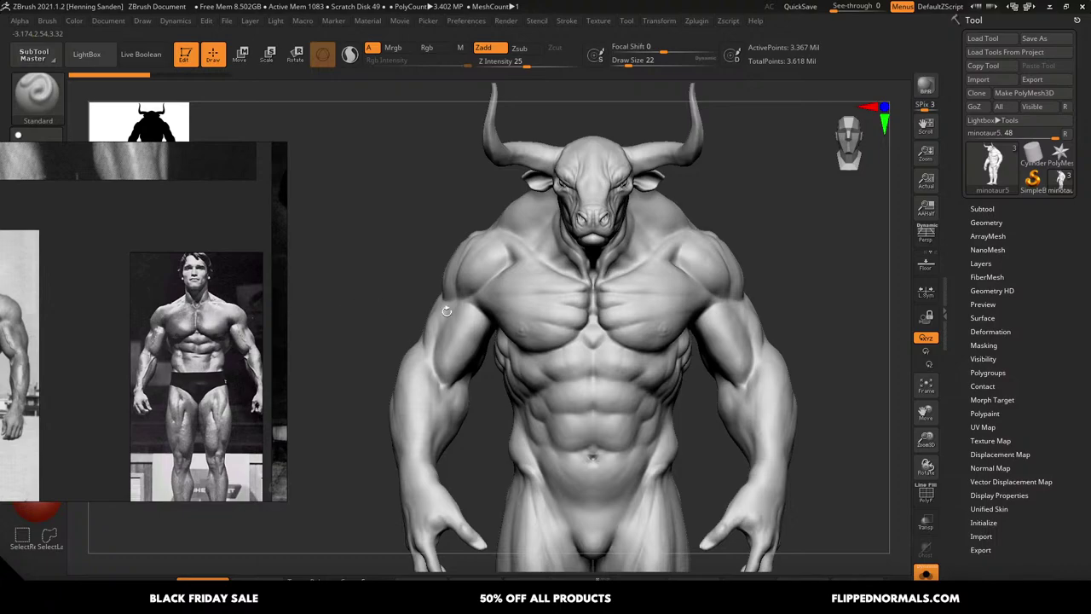
mouse_move(460, 312)
right_mouse_down()
mouse_move(479, 303)
mouse_move(581, 318)
right_mouse_up()
Select the Move brush for the full minotaur figure
key("b")
key("m")
key("v")
right_click_drag(658, 227, 660, 310)
right_click_drag(669, 370, 663, 320, "shift")
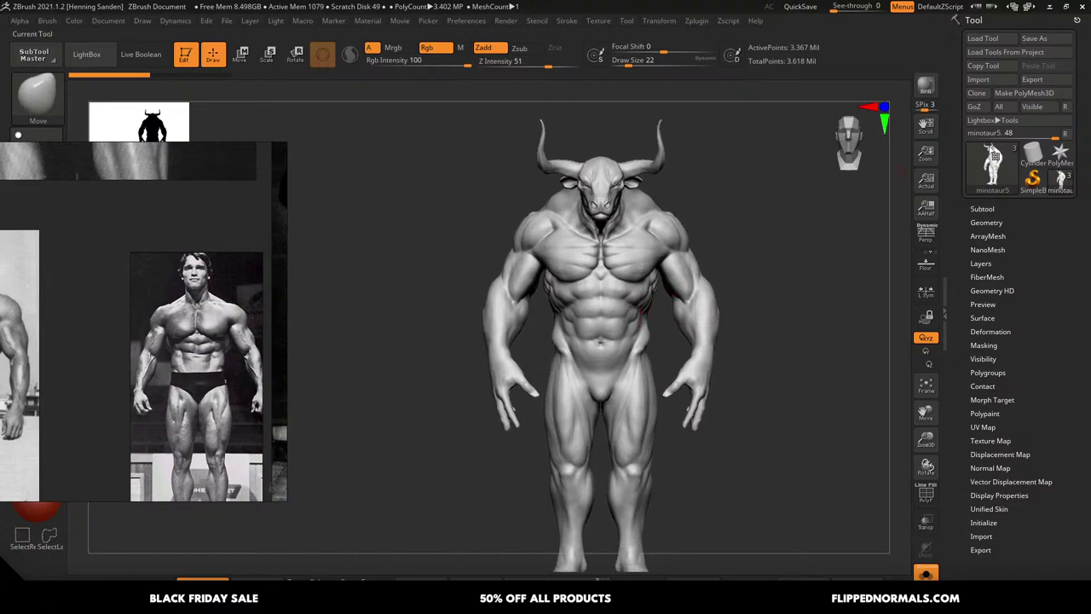
Switch the active tool to PolyMesh3D and load minotaur.ztl from the sclptnvm folder
left_click(1060, 152)
left_click(982, 38)
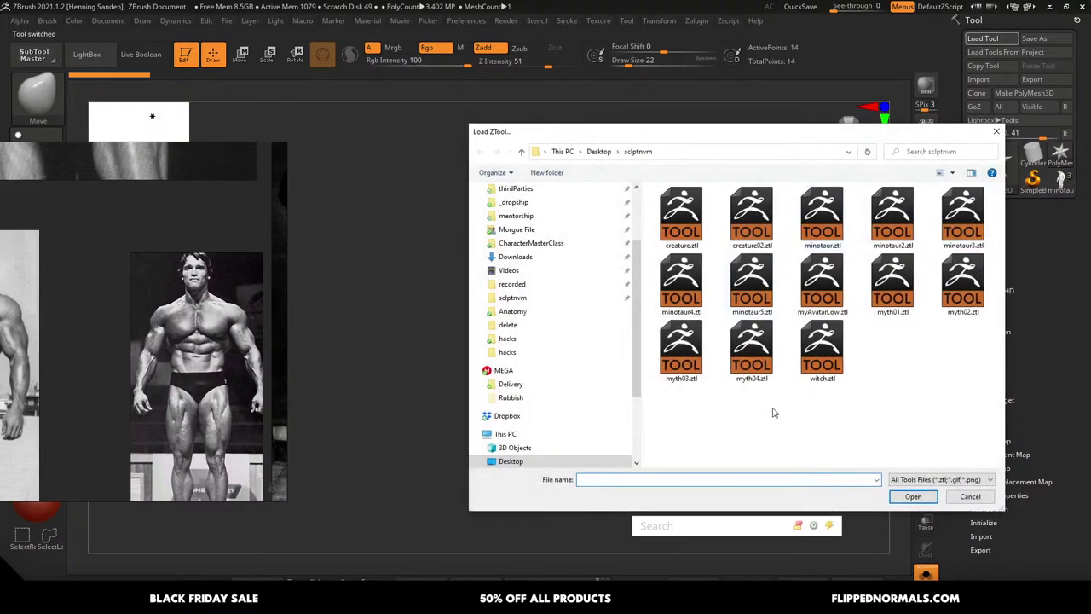
left_click(824, 228)
double_click(824, 229)
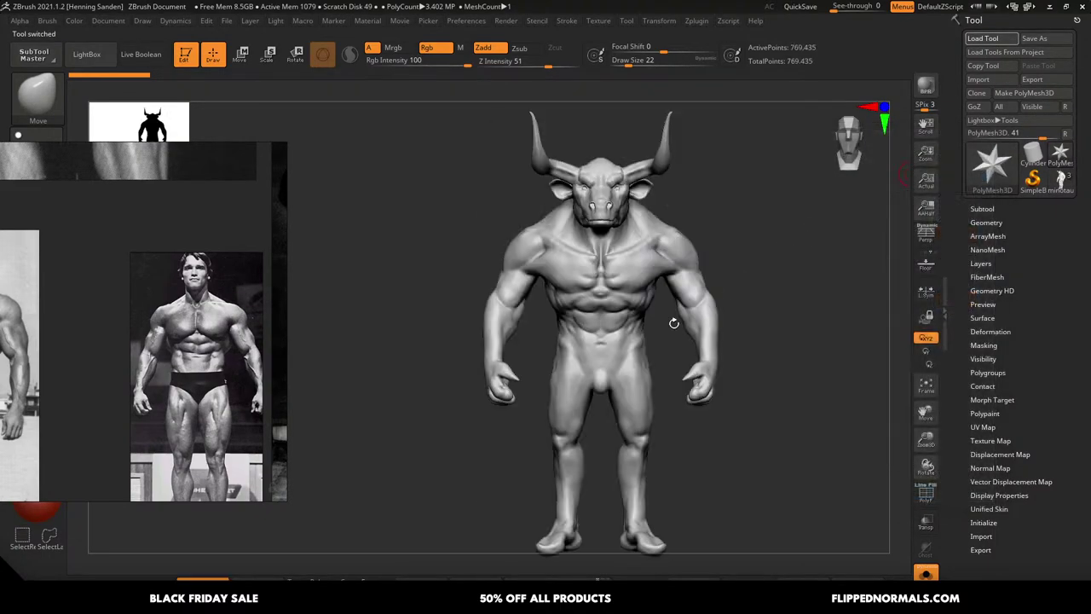
Place the loaded minotaur beside the reference board, snapshot it to the canvas, and shift the live model next to it
right_click_drag(679, 333, 597, 334, "alt")
right_click_drag(597, 334, 709, 299, "ctrl")
key("shift+s")
left_click_drag(709, 300, 733, 306, "alt")
Load minotaur2.ztl, snapshot it beside the first minotaur, and shift the live model over to make a third figure
left_click(983, 38)
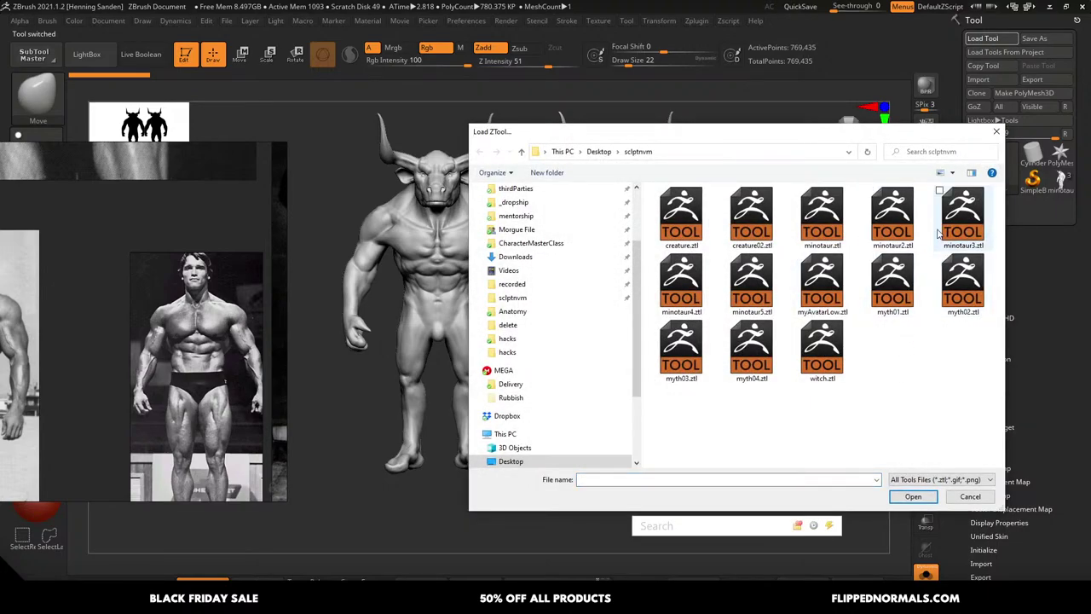
double_click(895, 228)
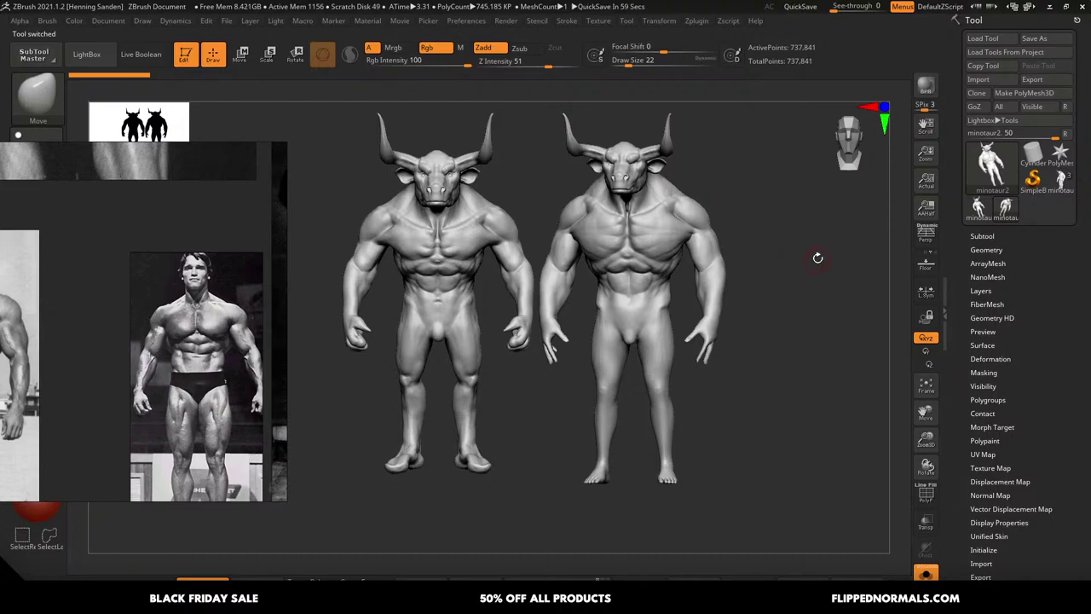
key("shift+s")
left_click_drag(766, 285, 872, 273, "alt")
Switch the third figure to the minotaur5 tool for comparison and set the draw size to 37
left_click(980, 216)
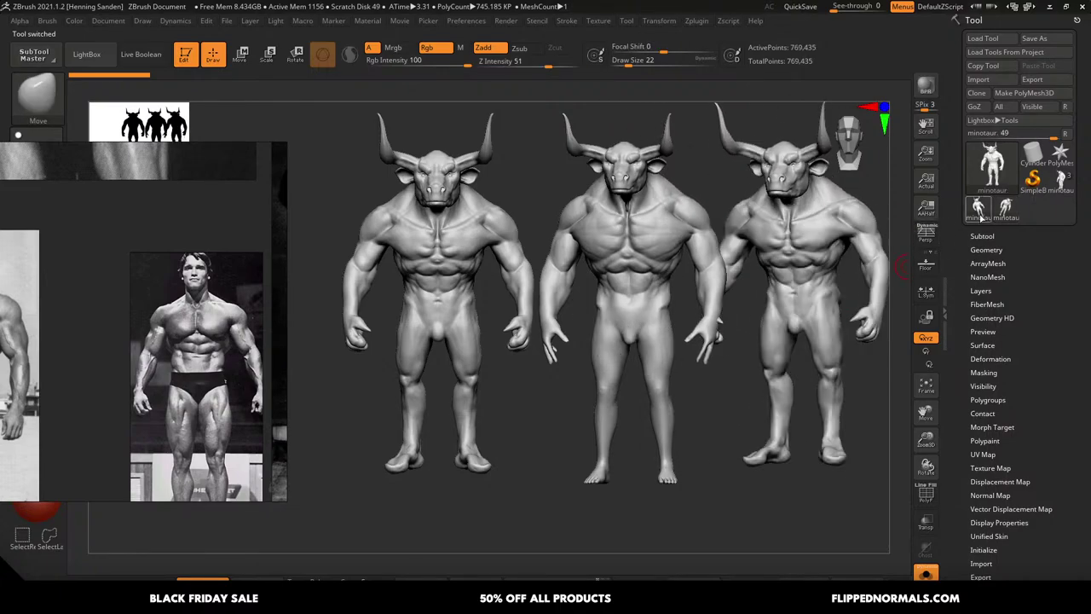
left_click(1060, 183)
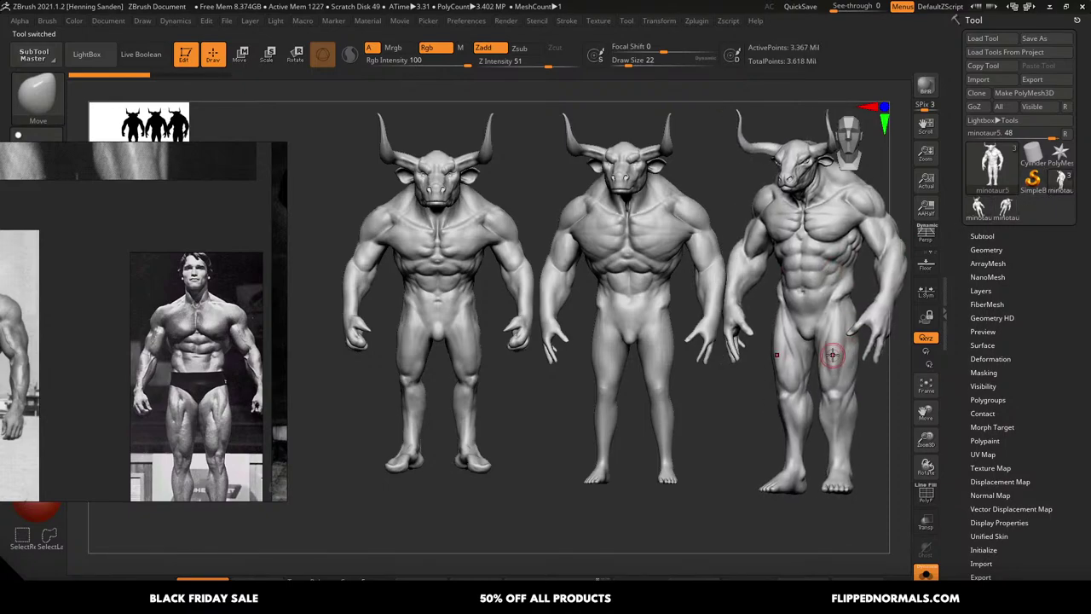
key("[")
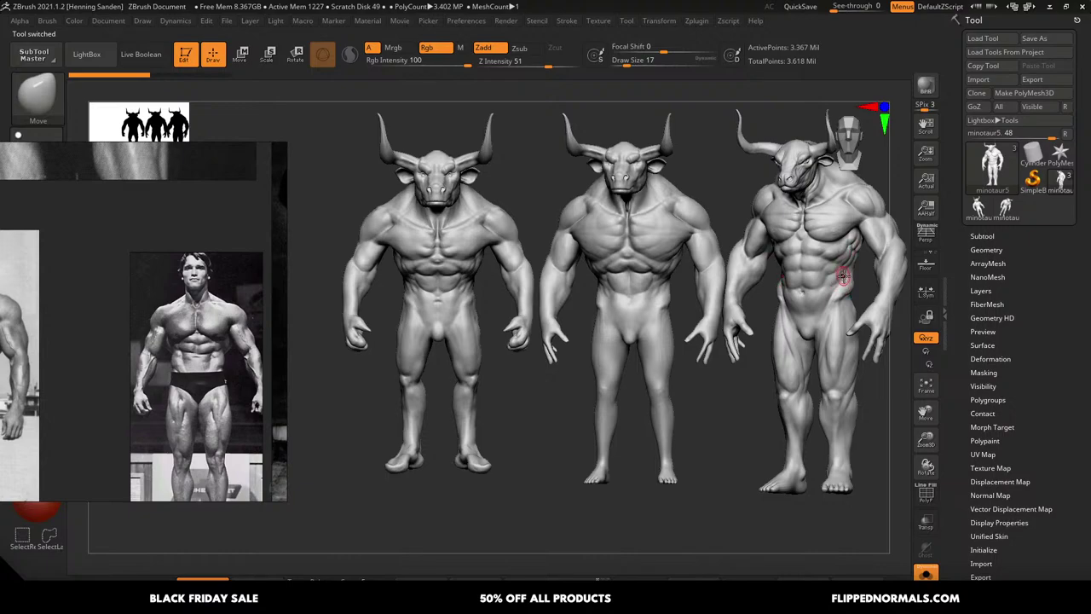
key("]")
key("]")
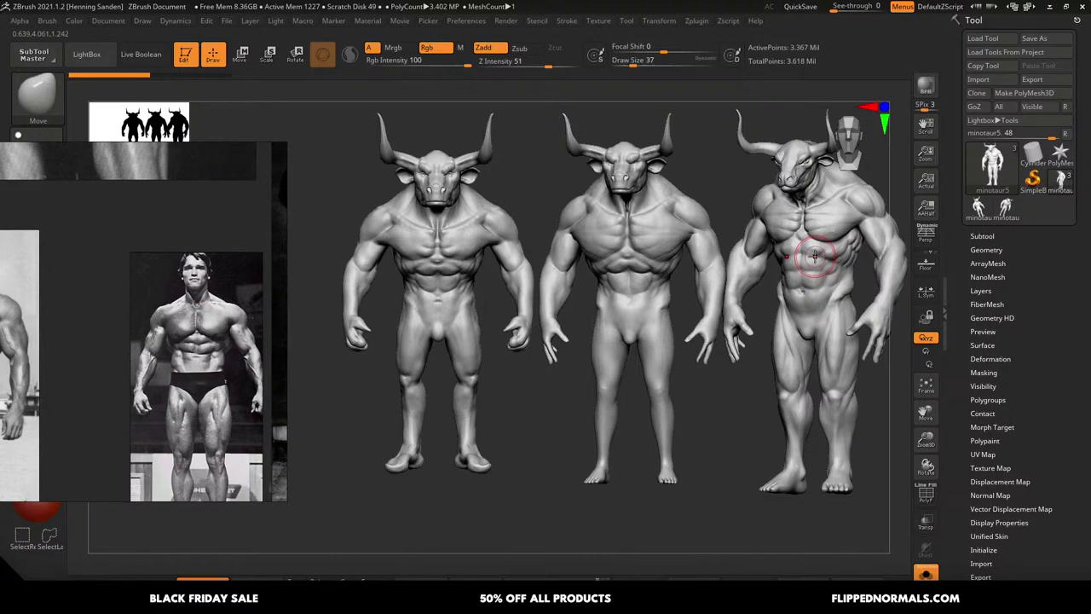
Clear the snapshots from the canvas and inspect the live minotaur5 torso from a three-quarter angle
key("ctrl")
right_click_drag(823, 254, 772, 249)
key("ctrl")
key("ctrl+n")
right_click_drag(852, 248, 616, 259, "alt")
right_click_drag(714, 254, 745, 226)
right_click_drag(621, 266, 670, 278, "alt")
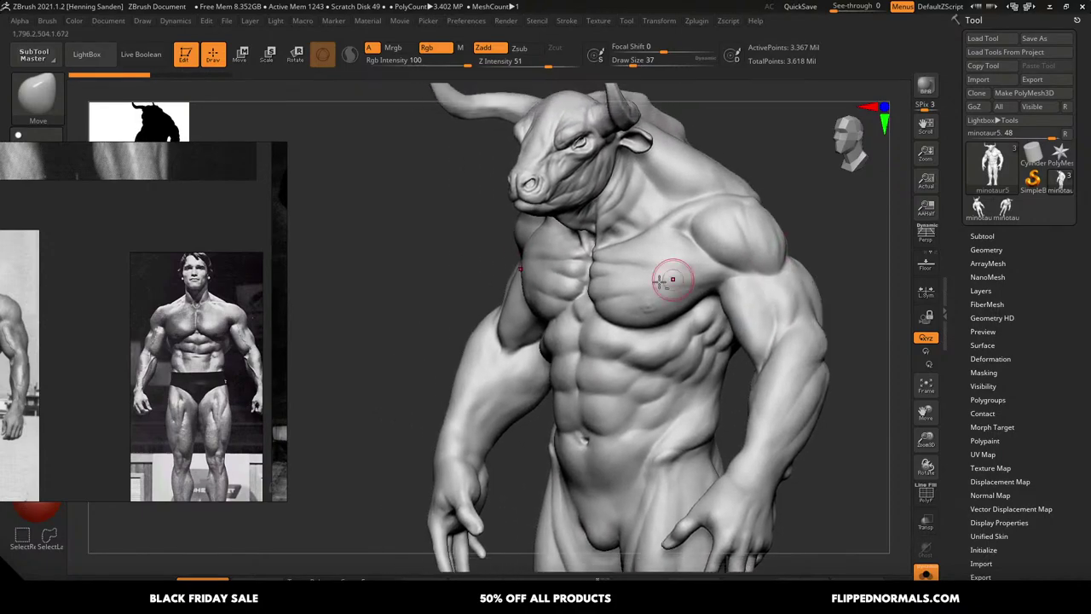
Open the subtool list, select the merged anatomy figure below minotaur5, and show it on its own
middle_click_drag(197, 368, 173, 370)
left_click(985, 237)
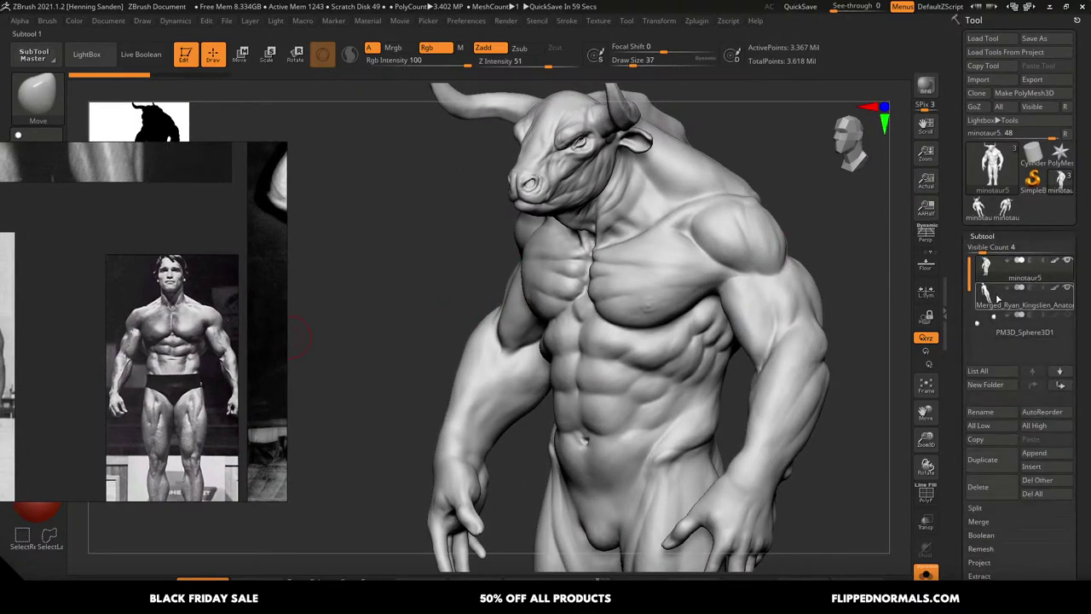
left_click(994, 297)
key("alt+s")
key("alt+s")
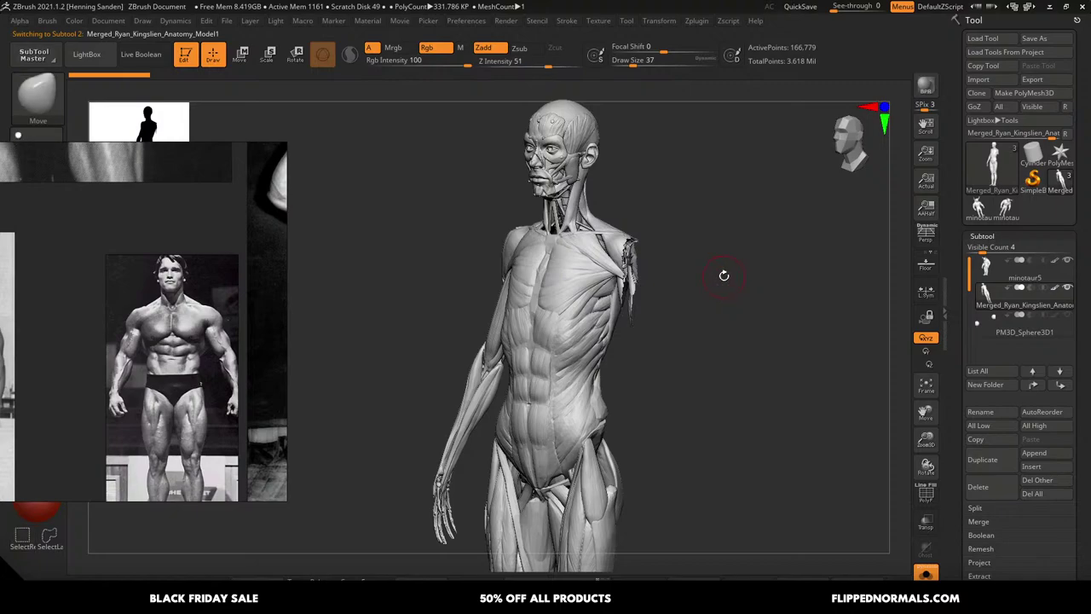
Isolate one chest part of the anatomy figure, restore the whole figure, and inspect its torso muscles
left_click(716, 281, "ctrl+shift")
right_click_drag(708, 285, 639, 323, "shift")
left_click(583, 316, "ctrl+shift")
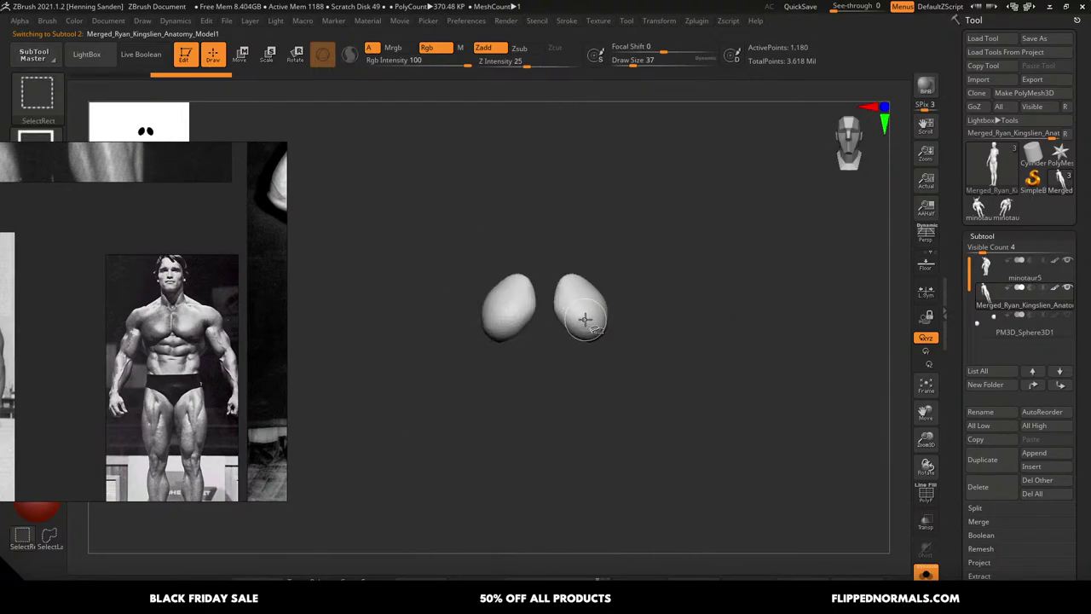
left_click(675, 295, "ctrl+shift")
left_click_drag(704, 295, 779, 315)
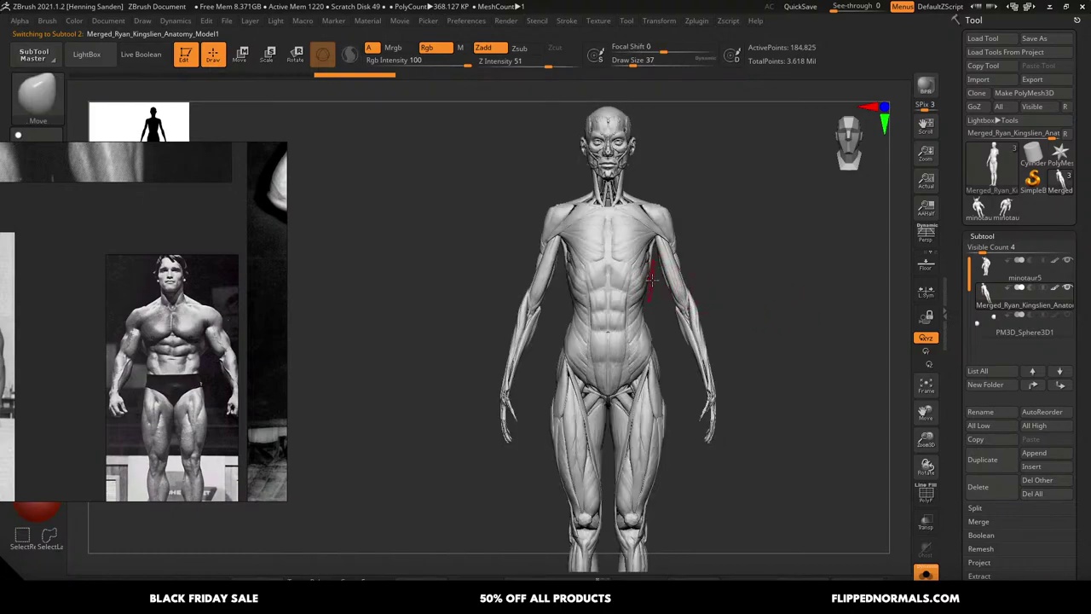
right_click_drag(679, 281, 645, 280)
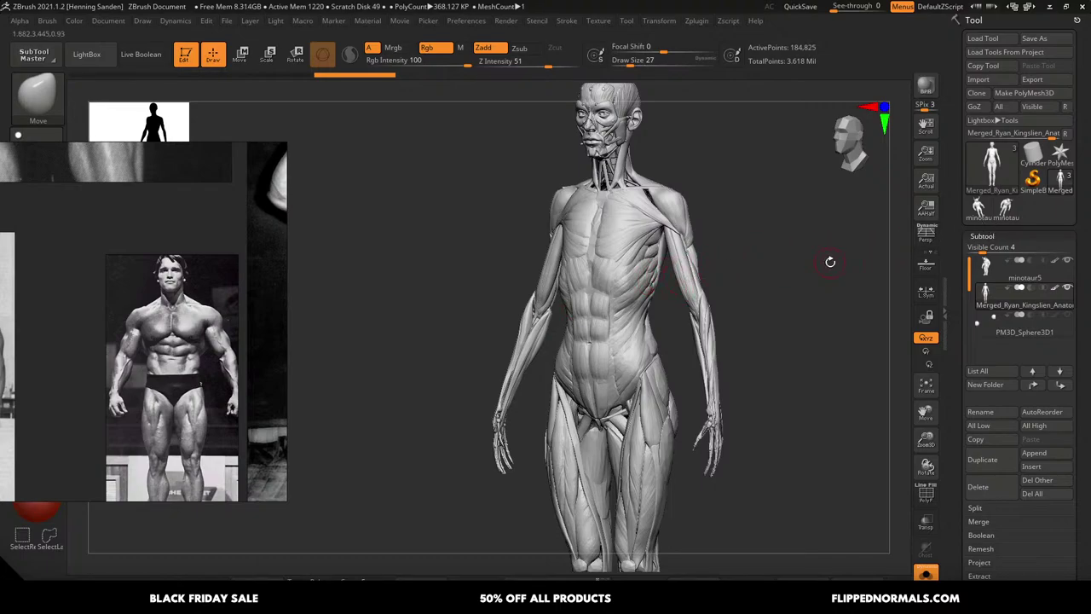
Compare the minotaur and minotaur2 tools with the anatomy figure, and make minotaur5 the active subtool
left_click(1006, 209)
right_click_drag(904, 218, 936, 215, "shift")
left_click(1059, 181)
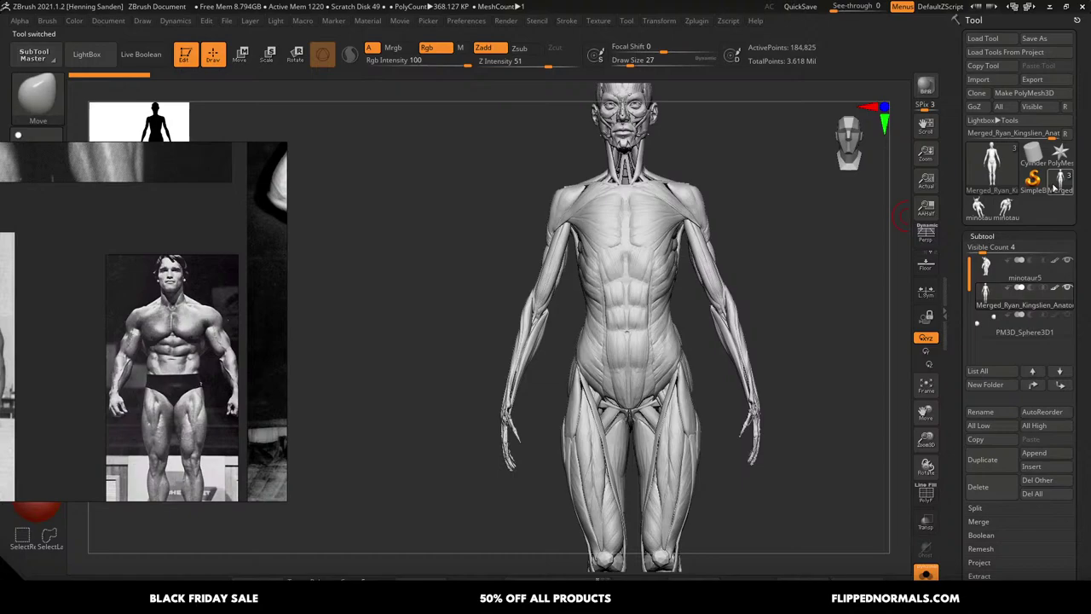
left_click(979, 208)
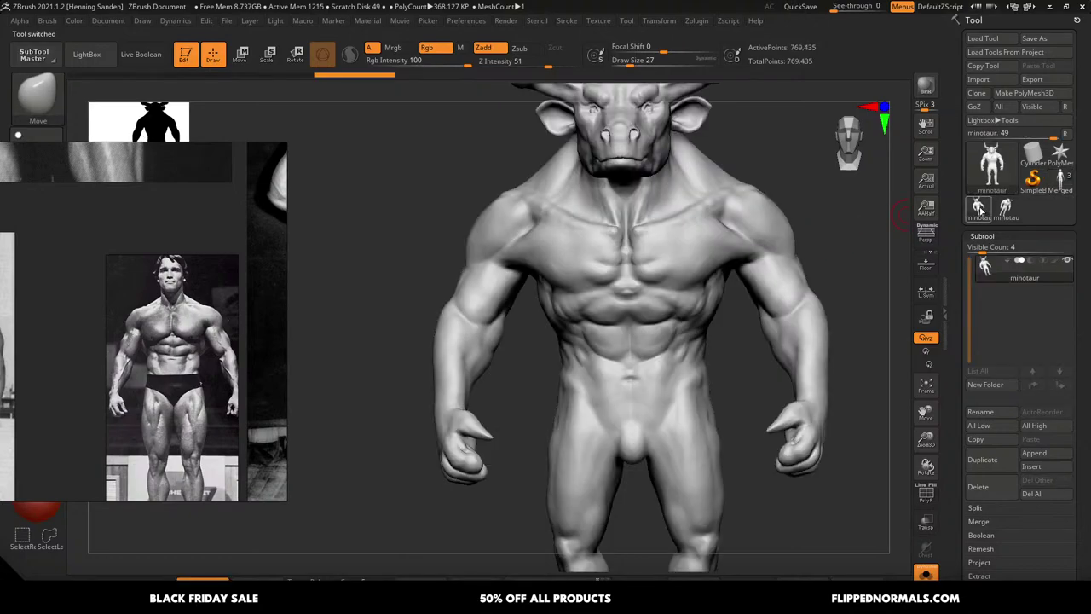
left_click(1010, 212)
left_click(1061, 192)
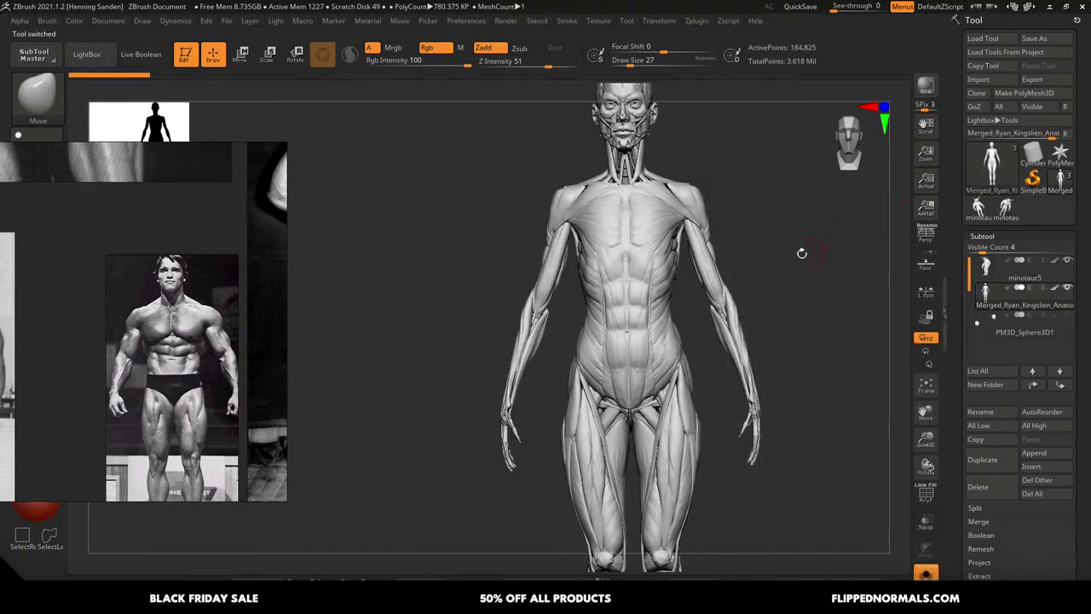
left_click(980, 269)
right_click_drag(660, 273, 667, 312, "alt")
Examine the black-and-white front double-biceps photo on the reference board beside the minotaur
middle_click_drag(213, 373, 199, 391)
scroll(191, 392, "down", 4)
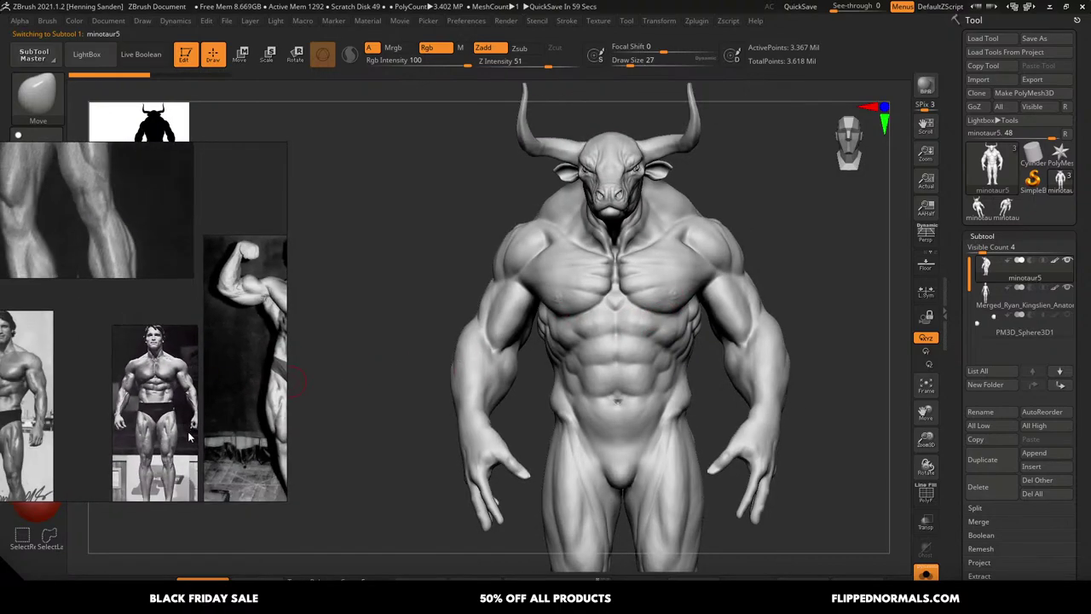
middle_click_drag(191, 433, 176, 346)
scroll(175, 346, "down", 5)
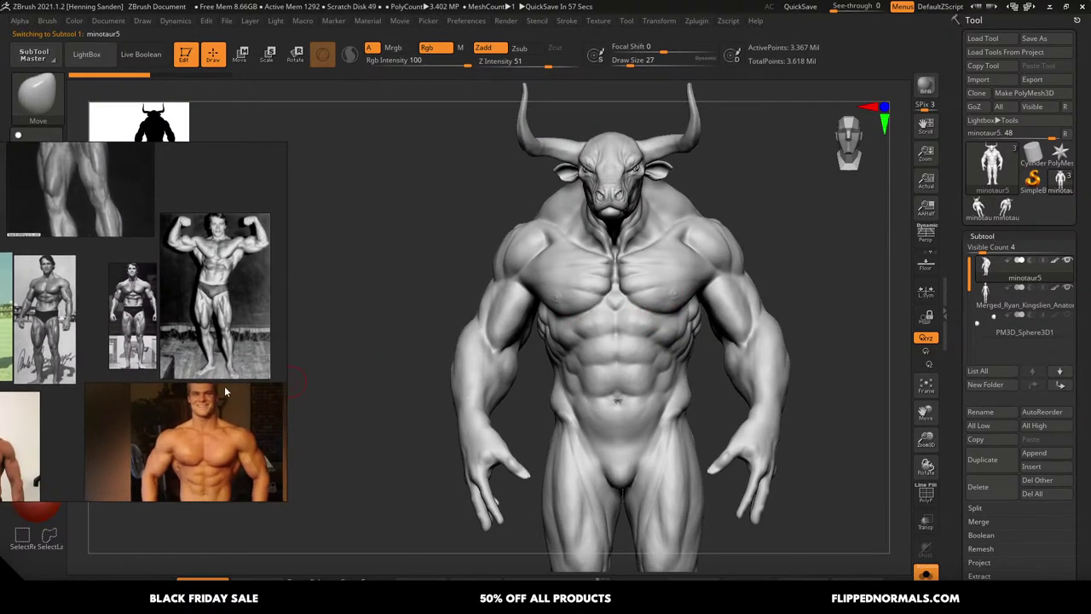
scroll(227, 294, "up", 1)
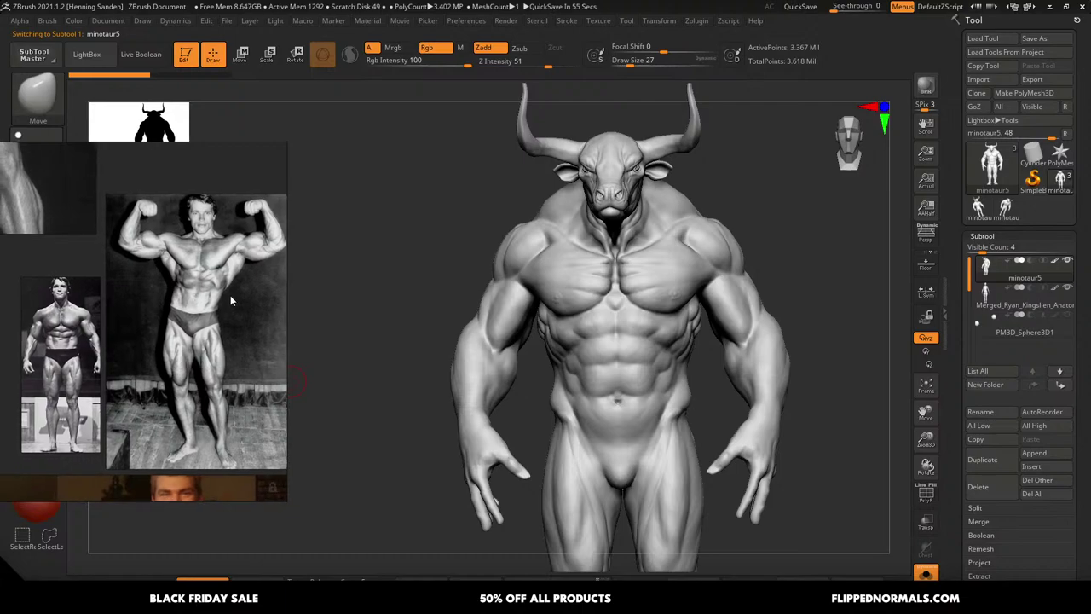
scroll(226, 340, "up", 2)
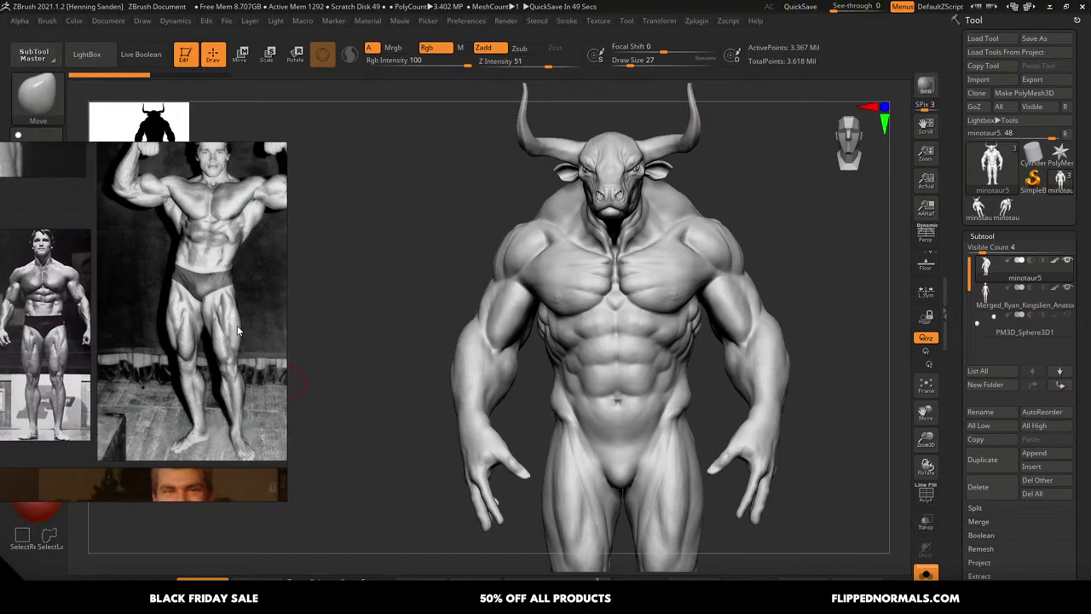
middle_click_drag(270, 329, 270, 378)
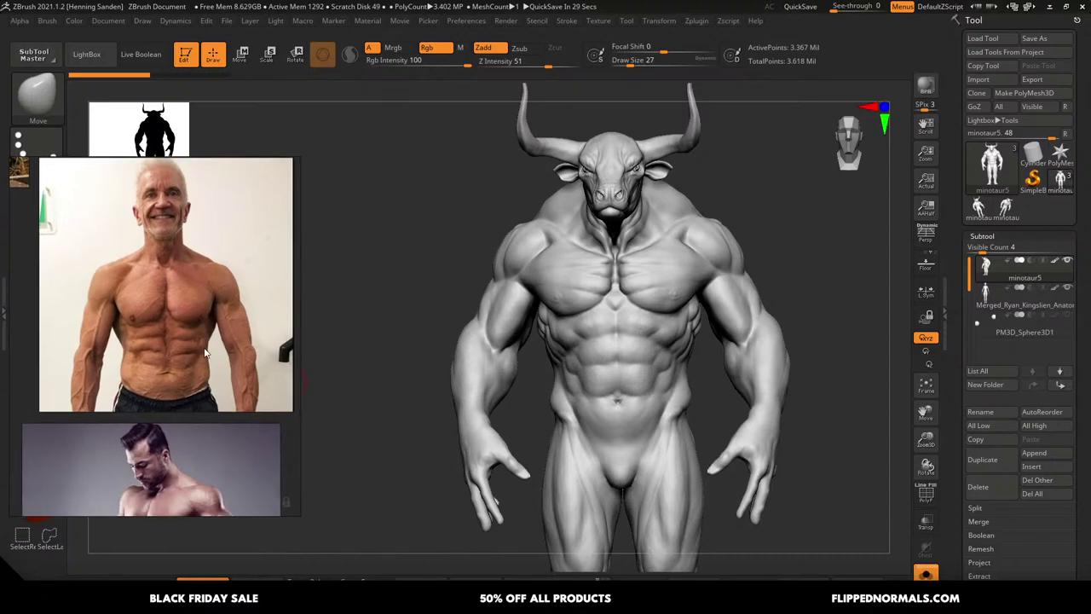
Look through the other physique photos on the reference board and examine the bodybuilder's back pose up close
mouse_move(221, 353)
middle_mouse_down()
mouse_move(226, 323)
mouse_move(139, 332)
middle_mouse_up()
middle_click_drag(247, 336, 159, 335)
scroll(138, 435, "up", 5)
mouse_move(139, 440)
middle_mouse_down()
mouse_move(227, 348)
mouse_move(341, 373)
middle_mouse_up()
scroll(215, 361, "down", 1)
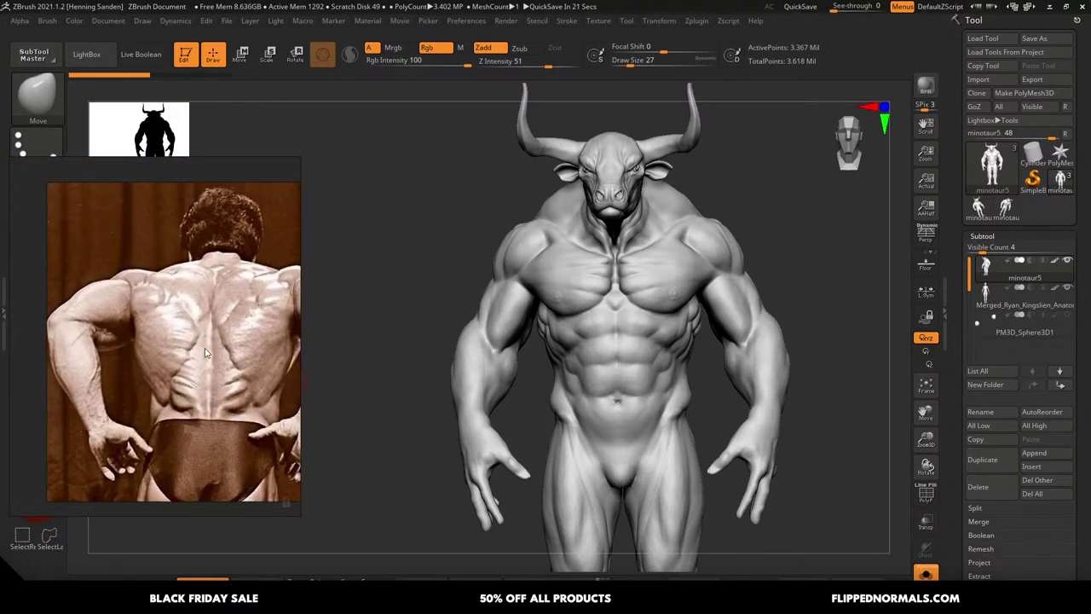
scroll(204, 352, "down", 4)
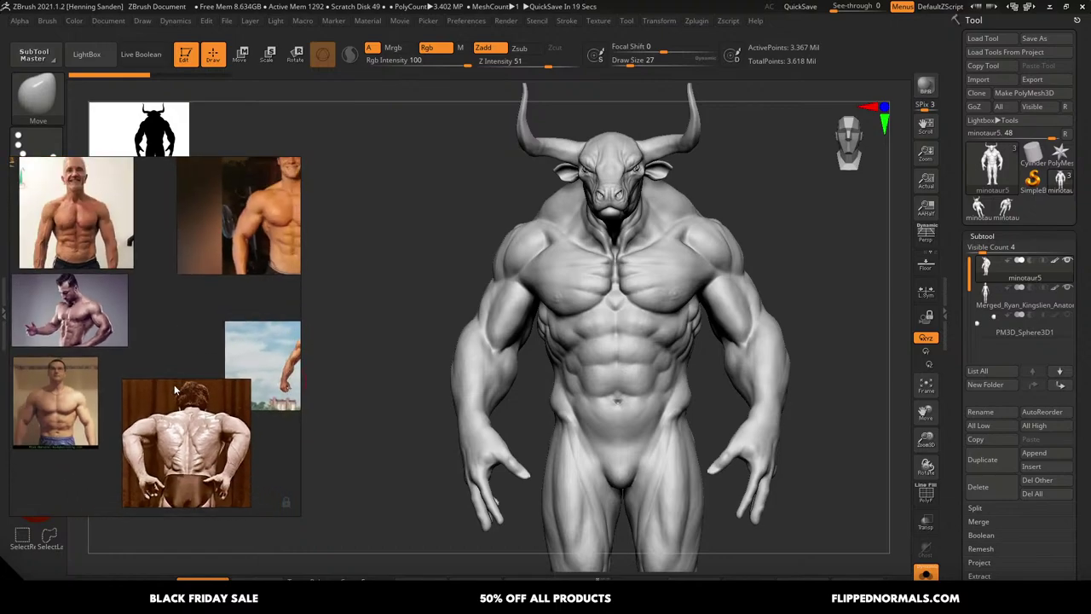
Return the reference board to the front double-biceps photo and compare its torso with the minotaur's front
middle_click_drag(295, 256, 176, 397)
scroll(176, 397, "down", 2)
middle_click_drag(214, 301, 231, 334)
scroll(232, 335, "up", 5)
middle_click_drag(181, 311, 219, 268)
scroll(223, 335, "up", 3)
scroll(232, 328, "down", 2)
right_click_drag(226, 298, 249, 293)
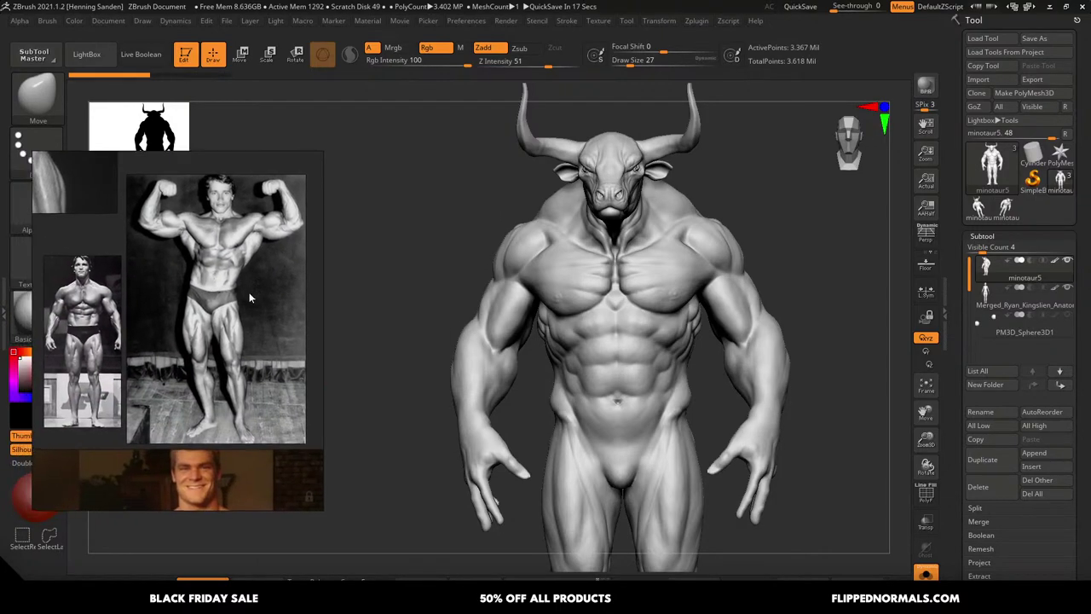
scroll(250, 297, "up", 2)
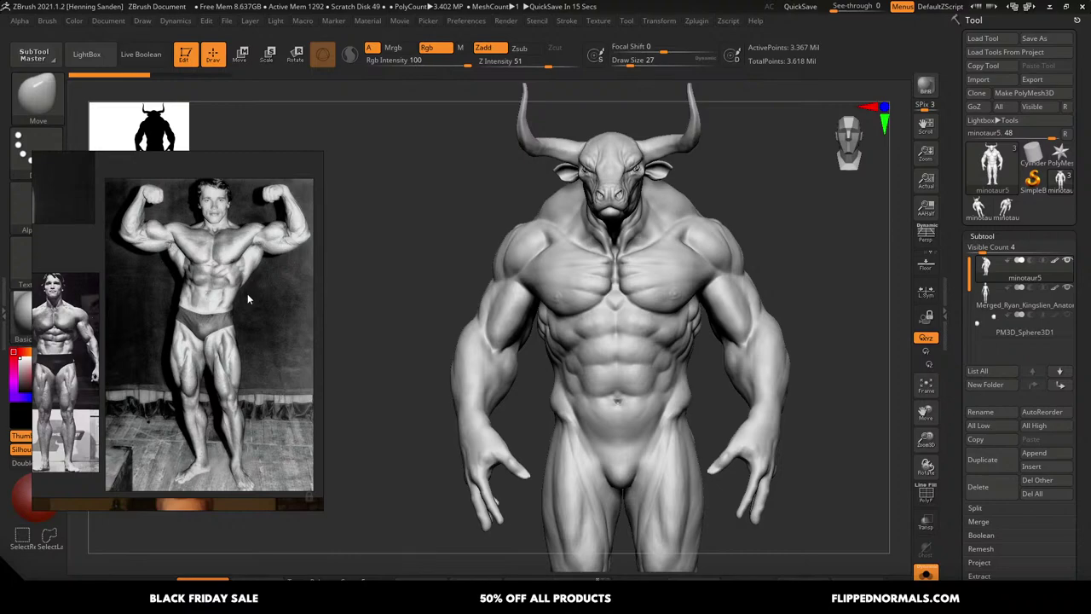
middle_click_drag(244, 290, 256, 289)
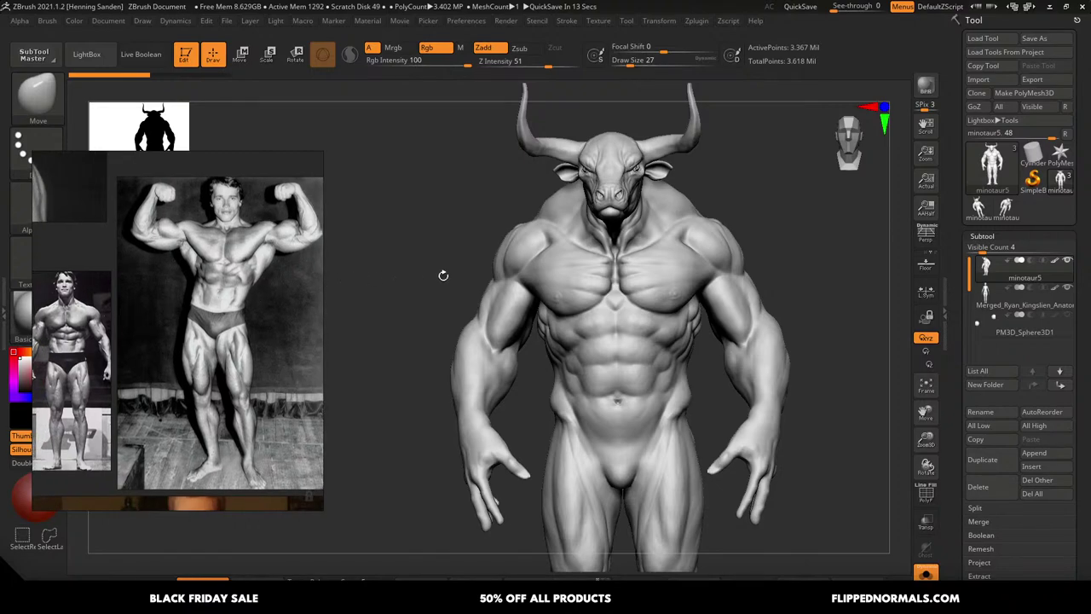
right_click_drag(649, 288, 680, 290)
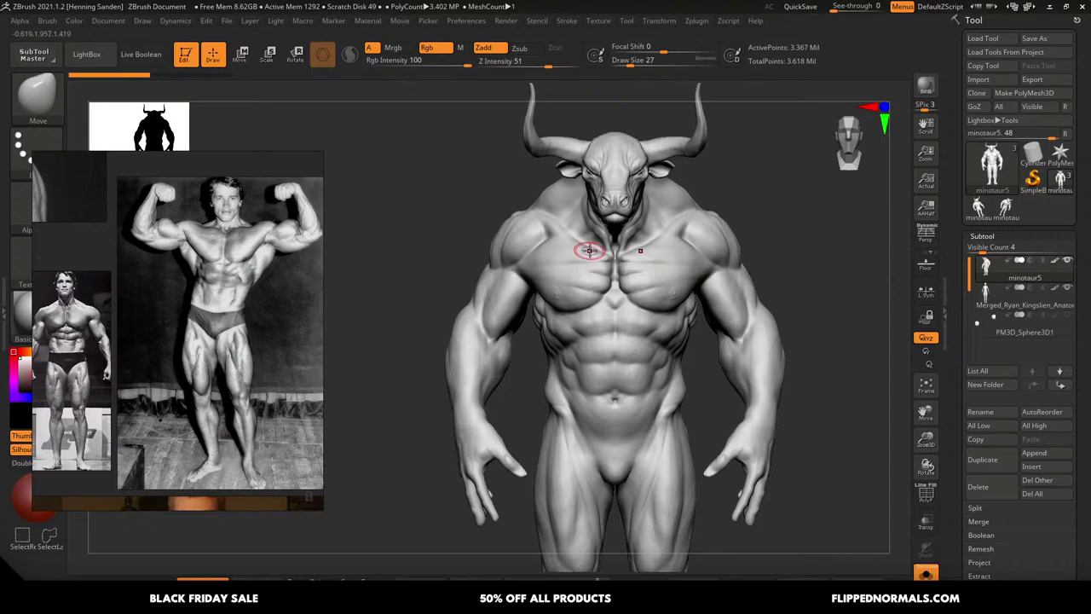
Switch to the ClayBuildup brush and reposition the reference board beside the minotaur's torso
key("b")
key("c")
key("b")
right_click_drag(310, 275, 317, 331)
left_click(37, 188)
mouse_move(199, 254)
right_mouse_down()
mouse_move(220, 295)
mouse_move(225, 343)
right_mouse_up()
left_click(117, 266)
right_click_drag(176, 395, 234, 224)
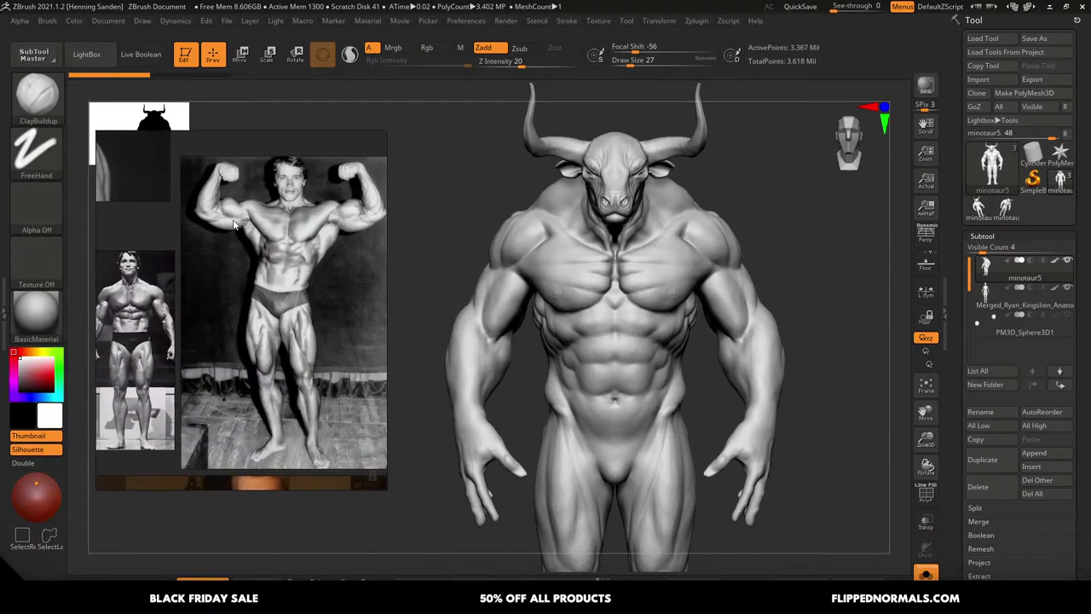
middle_click_drag(330, 277, 318, 278)
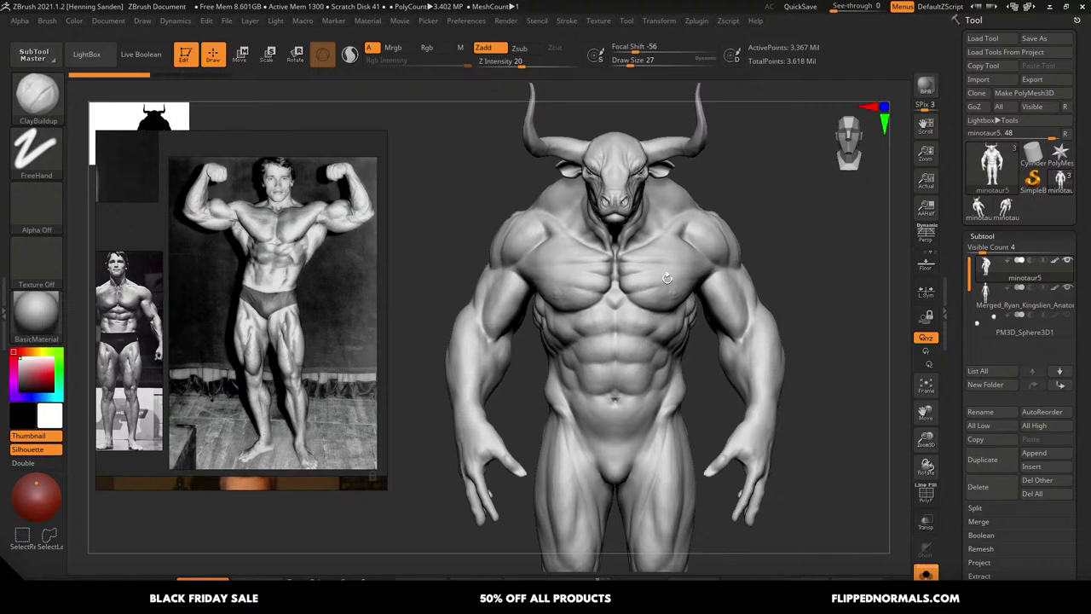
Browse the physique photos on the reference board and examine the shoulder and chest of the gym model looking down
mouse_move(667, 277)
right_mouse_down()
mouse_move(655, 261)
mouse_move(696, 295)
mouse_move(645, 248)
mouse_move(694, 256)
mouse_move(628, 307)
mouse_move(678, 294)
right_mouse_up()
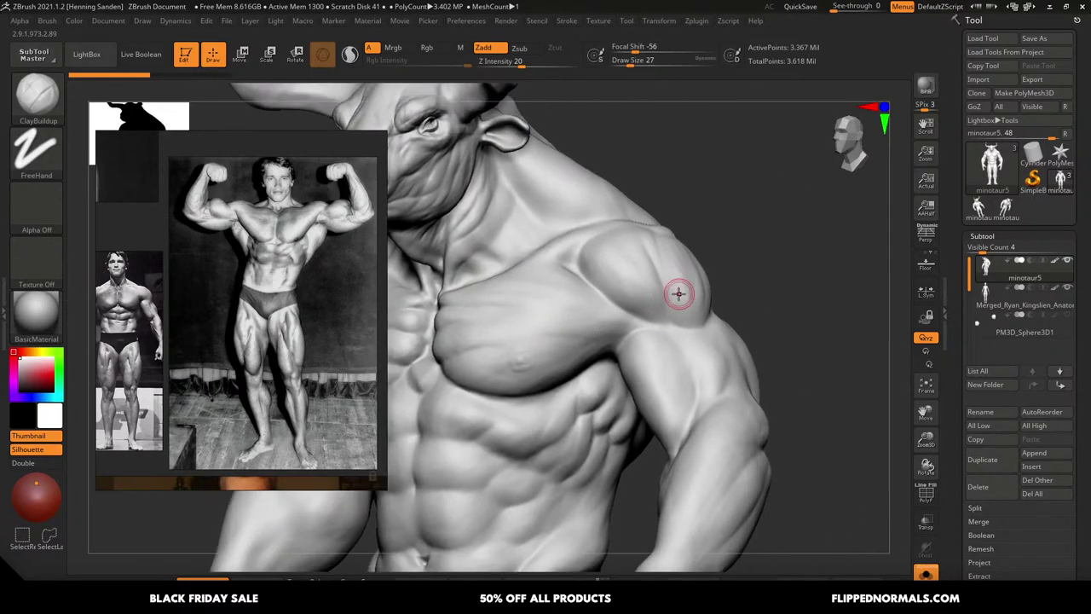
middle_click_drag(228, 350, 319, 367)
scroll(236, 327, "up", 5)
scroll(313, 352, "down", 9)
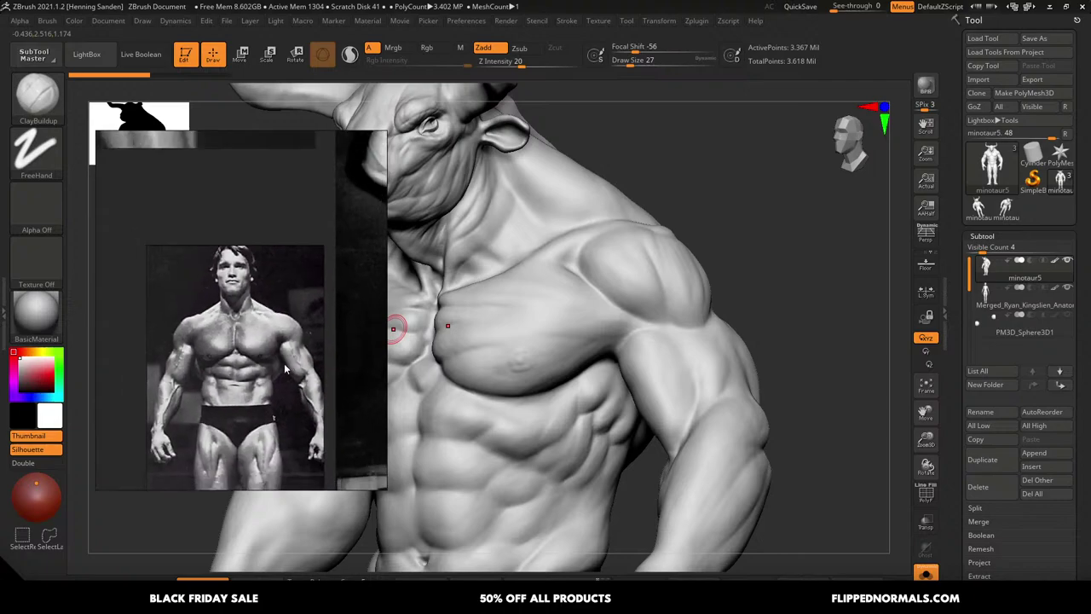
scroll(287, 361, "down", 5)
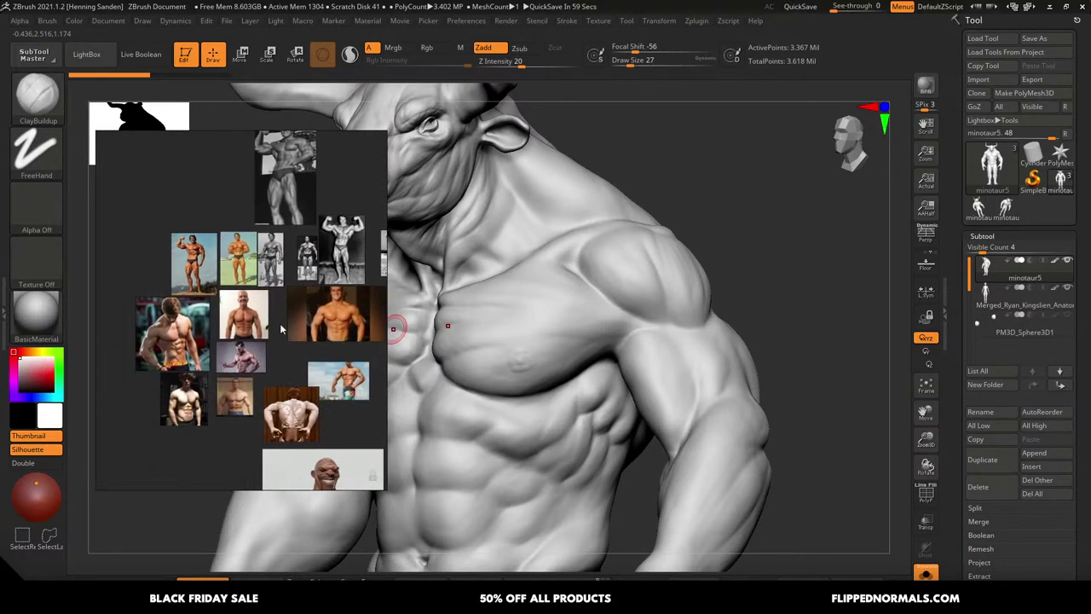
scroll(268, 341, "up", 5)
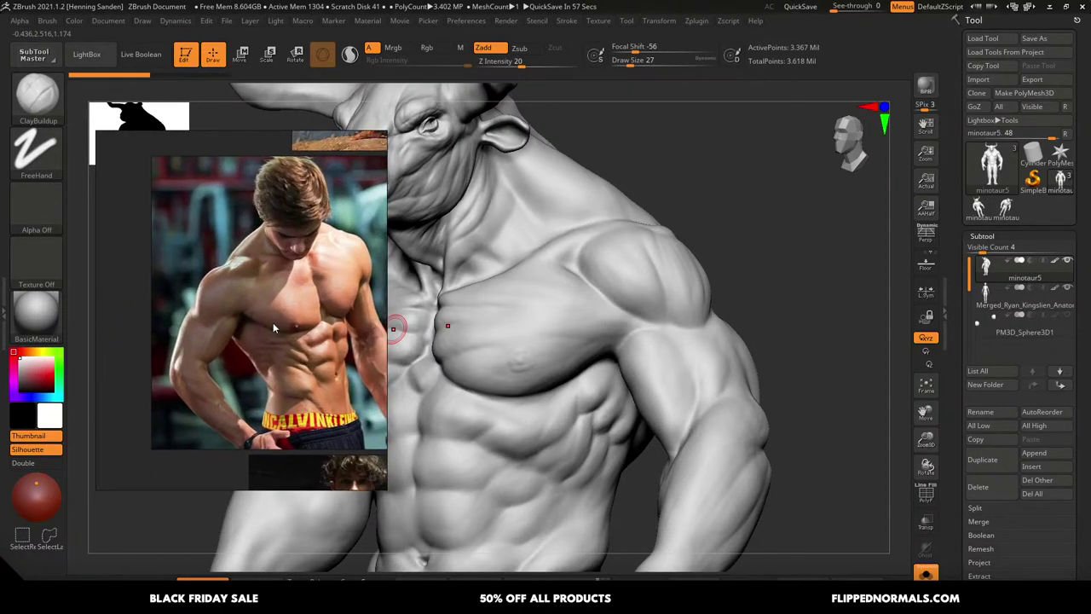
middle_click_drag(261, 331, 248, 316)
middle_click_drag(305, 341, 248, 284)
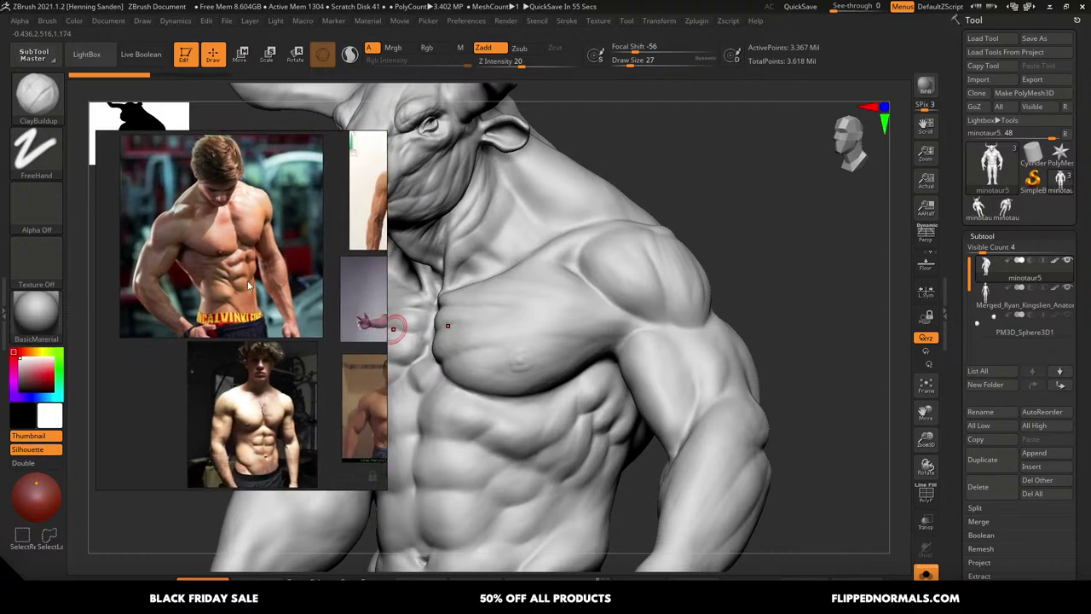
scroll(260, 410, "up", 6)
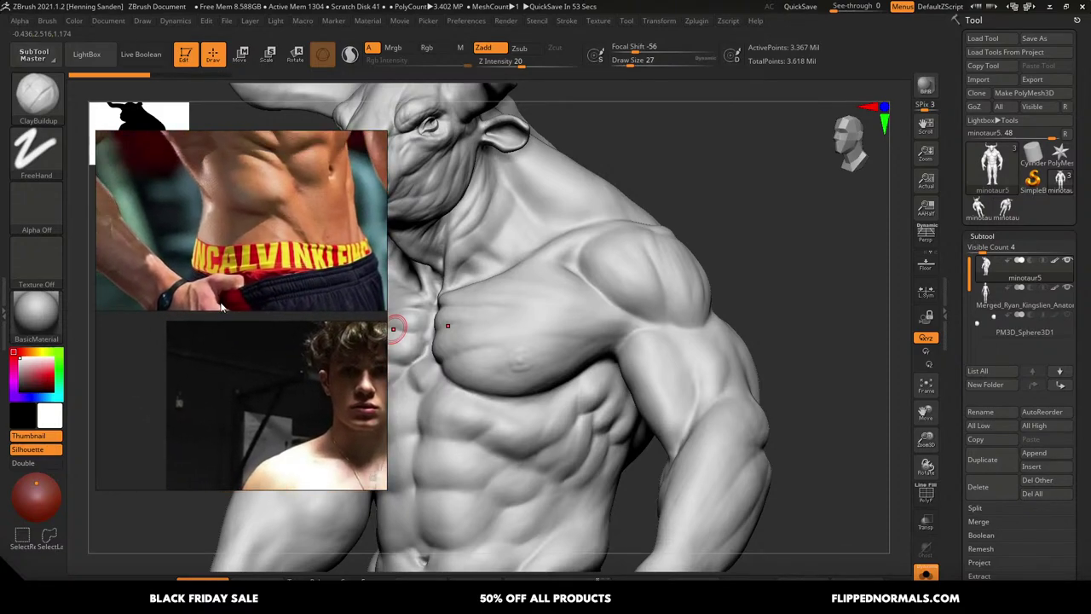
middle_click_drag(246, 305, 280, 347)
scroll(286, 330, "down", 3)
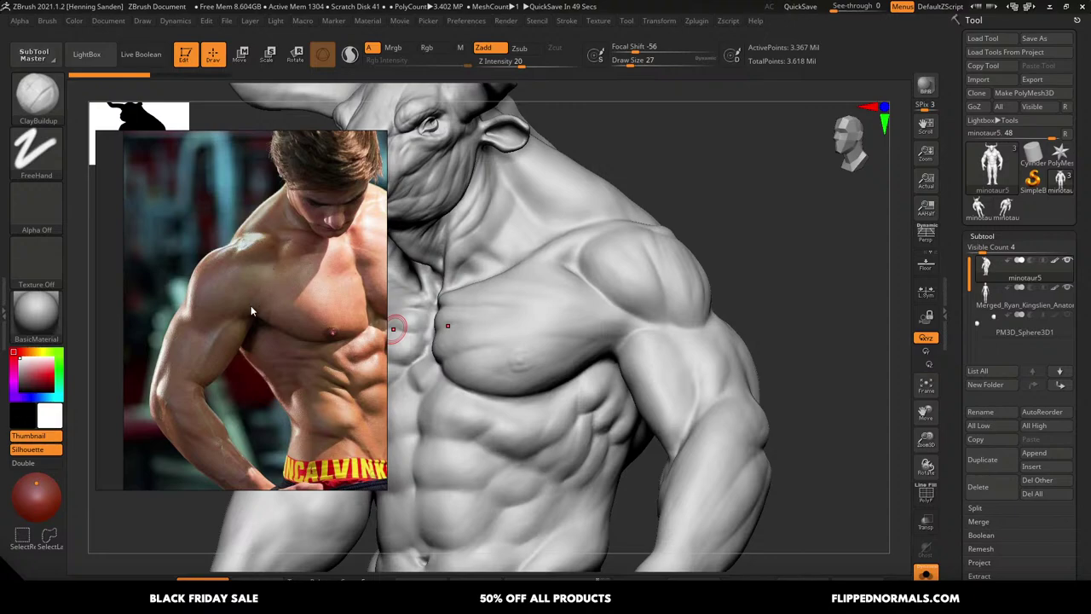
scroll(256, 312, "up", 3)
Build up the lower tip of the minotaur's right deltoid with ClayBuildup at draw size 49
right_click_drag(557, 313, 506, 357)
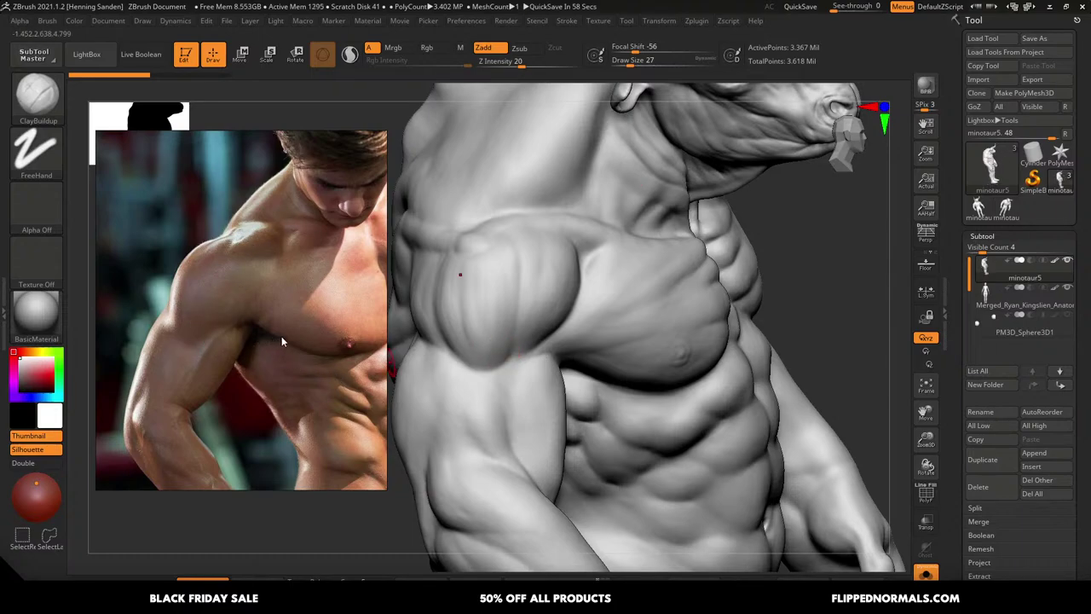
right_click_drag(526, 323, 512, 329)
key("s")
left_click_drag(512, 350, 516, 348)
key("s")
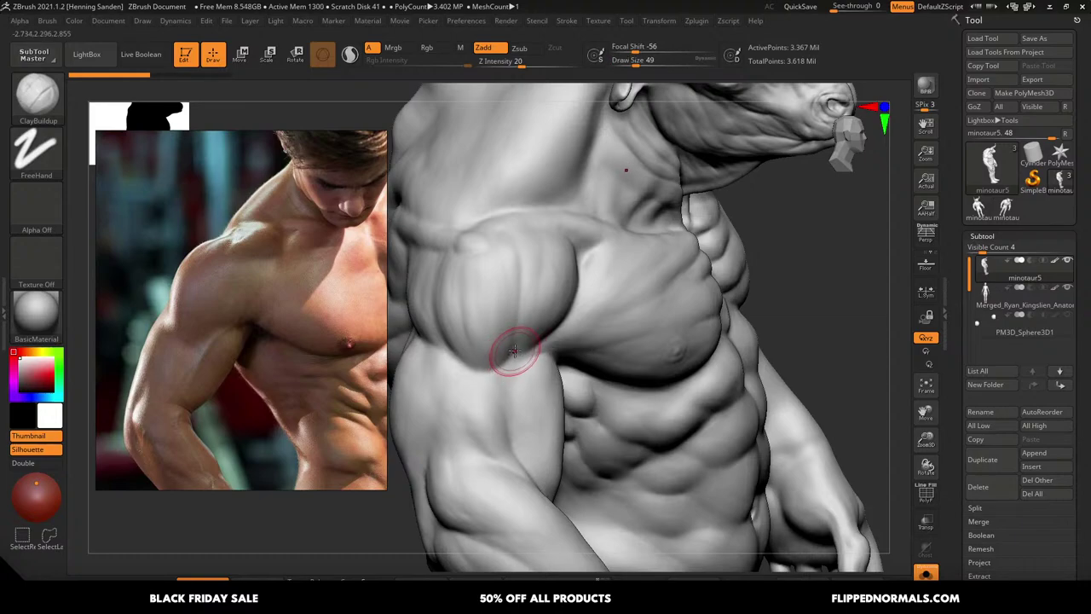
right_click_drag(515, 349, 513, 349)
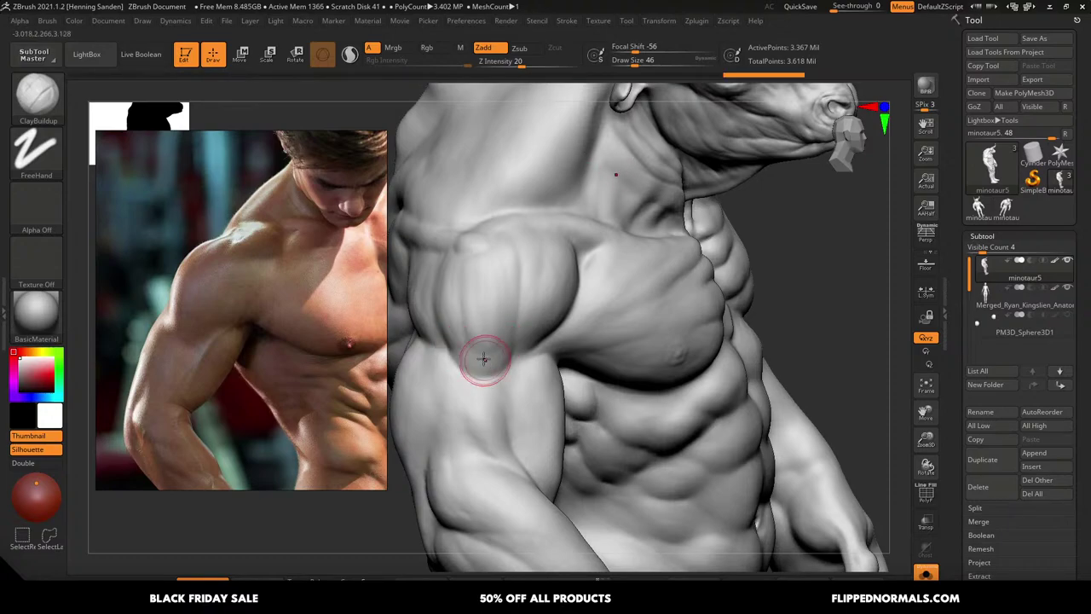
Set the draw size to 59 for the side of the deltoid, then rework its lower edge at size 51
type("59")
key("Return")
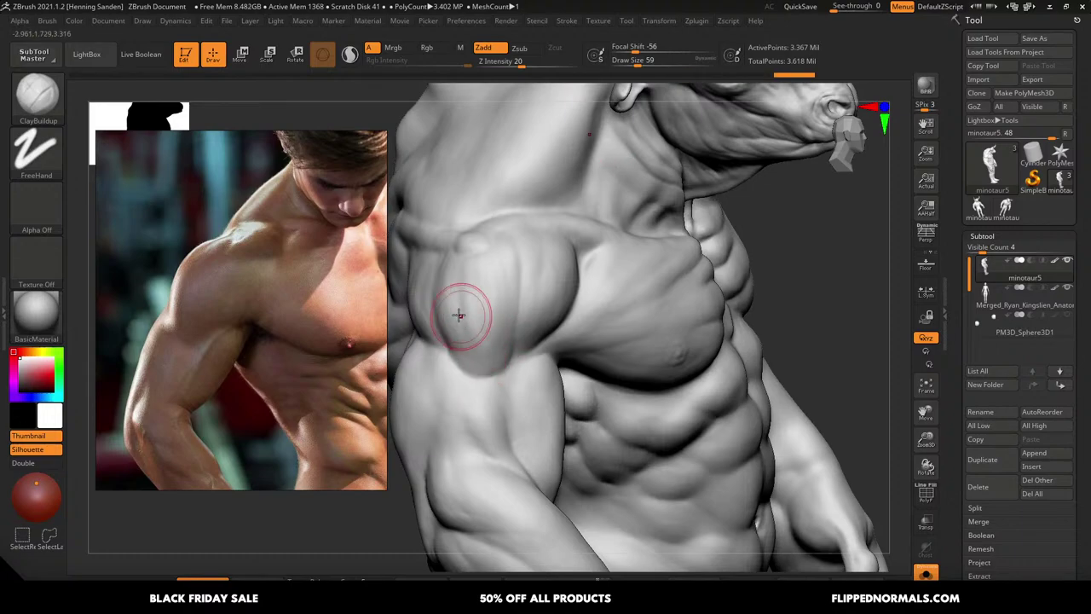
key("s")
left_click_drag(490, 355, 493, 354)
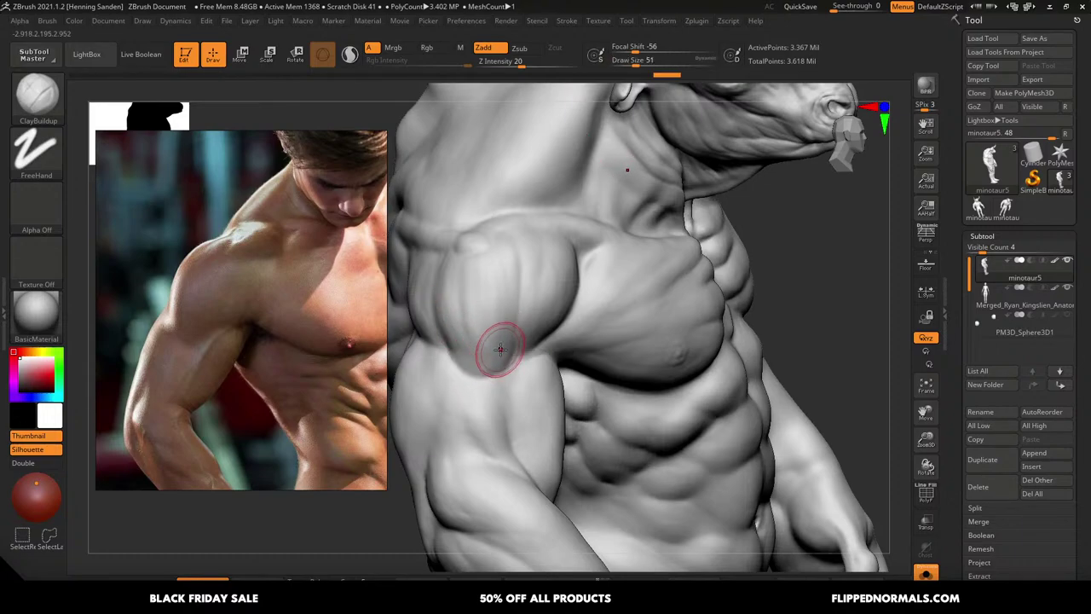
mouse_move(510, 351)
right_mouse_down("alt")
mouse_move(626, 335)
mouse_move(612, 331)
right_mouse_up("alt")
Refine the striations on the side deltoid at draw size 39, then fill its middle at size 56
key("s")
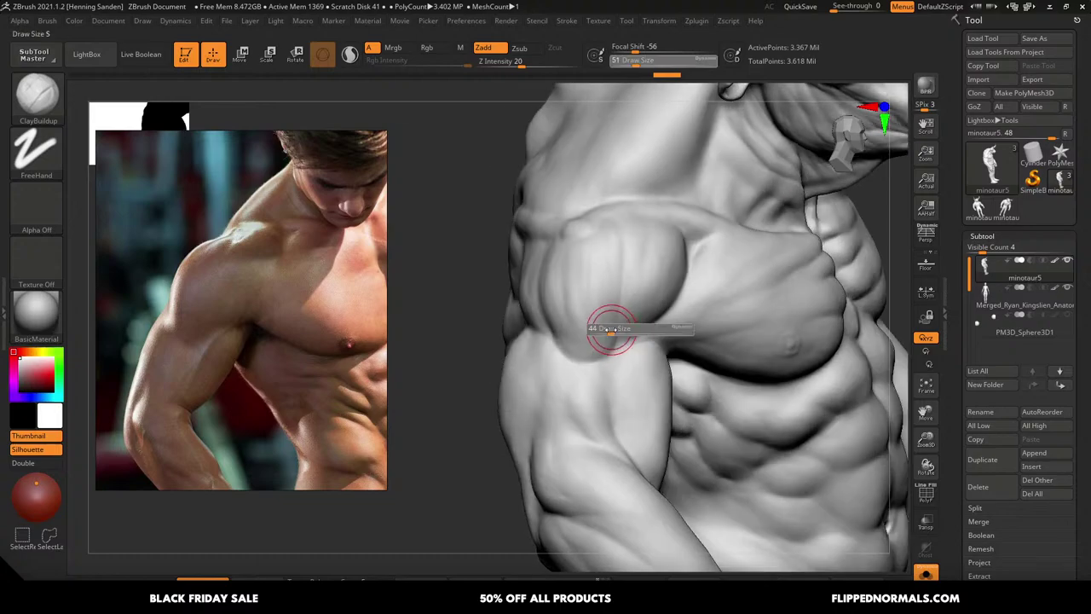
left_click_drag(611, 330, 606, 331)
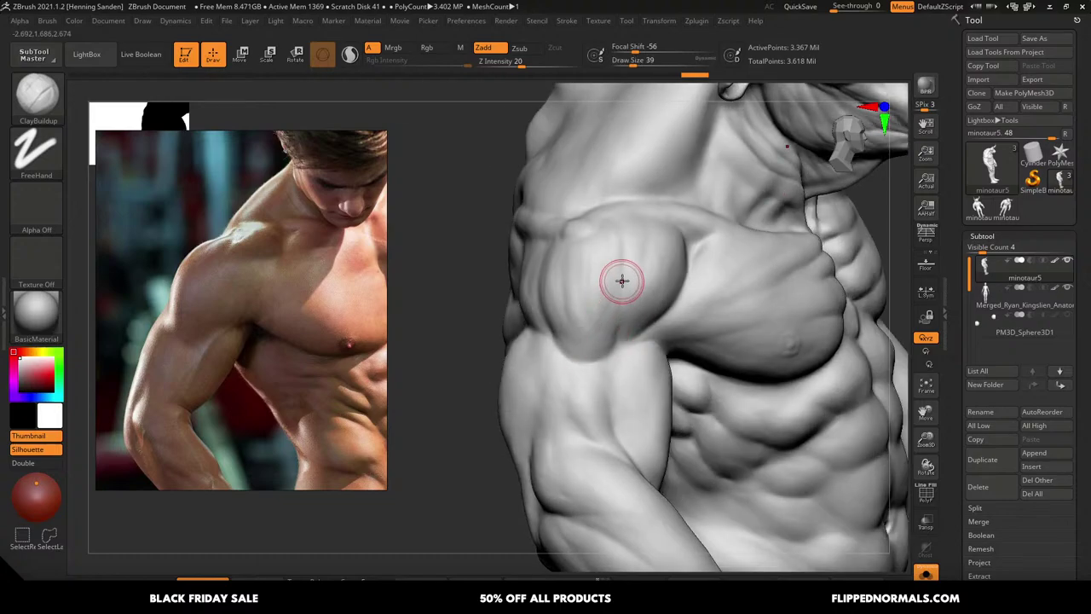
key("s")
left_click_drag(614, 287, 620, 287)
left_click_drag(619, 265, 604, 334)
mouse_move(607, 309)
left_mouse_down()
mouse_move(601, 348)
mouse_move(592, 292)
left_mouse_up()
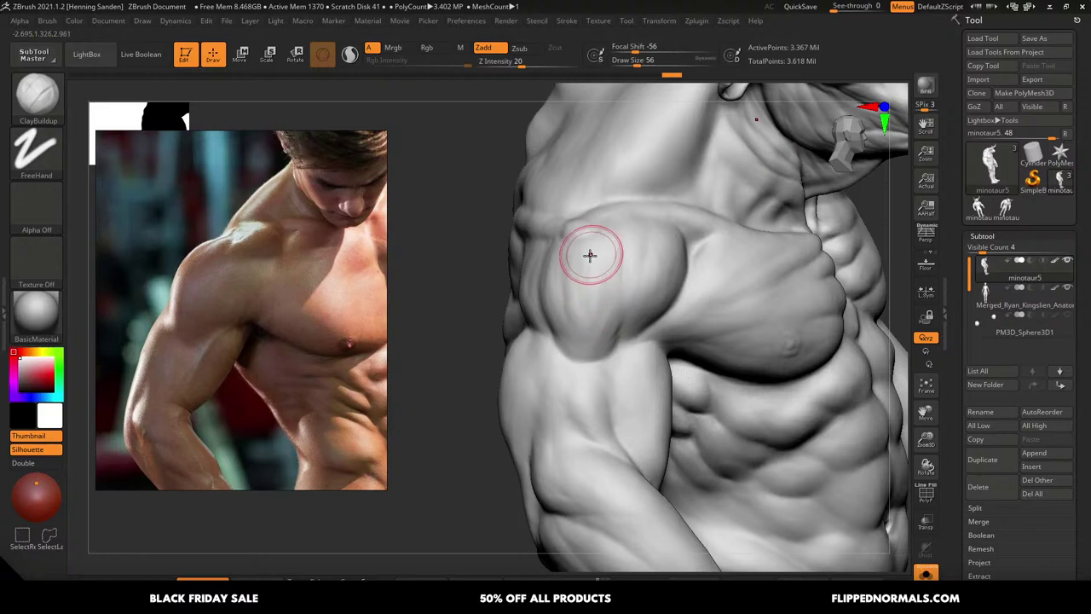
Define the deltoid's insertion into the upper arm at draw size 41, then add volume to the muscle above it
key("s")
left_click_drag(573, 336, 568, 336)
right_click_drag(511, 331, 561, 321)
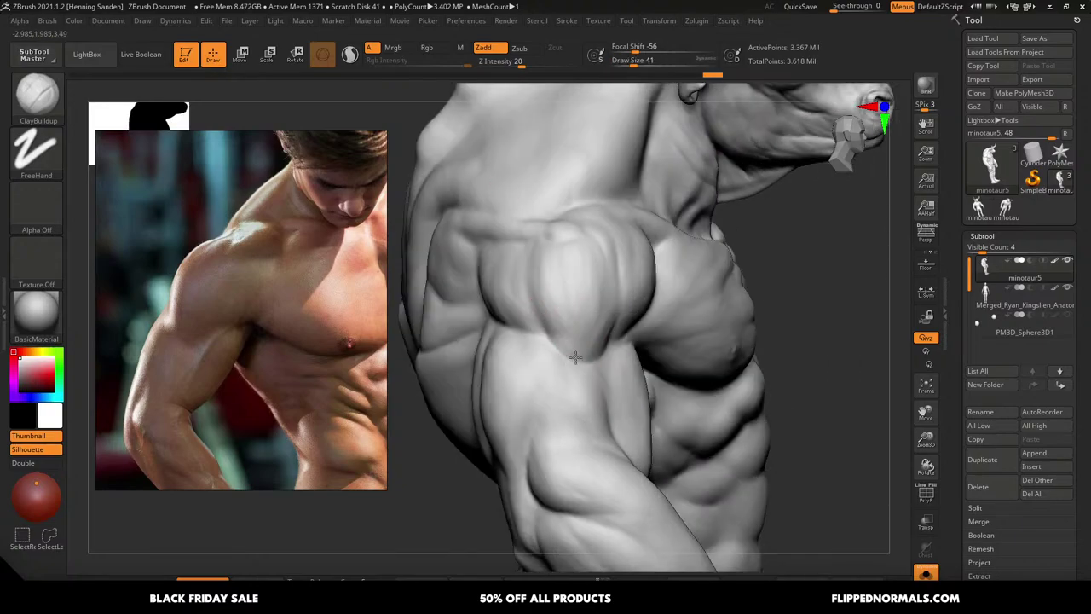
left_click_drag(583, 352, 580, 332)
key("s")
left_click_drag(577, 319, 589, 319)
mouse_move(580, 279)
left_mouse_down()
mouse_move(561, 285)
mouse_move(551, 308)
left_mouse_up()
Add clay across the side and rear heads of the right deltoid at draw size 54
key("s")
right_click_drag(552, 308, 613, 296)
key("s")
mouse_move(498, 261)
left_mouse_down()
mouse_move(457, 276)
mouse_move(482, 276)
mouse_move(543, 312)
left_mouse_up()
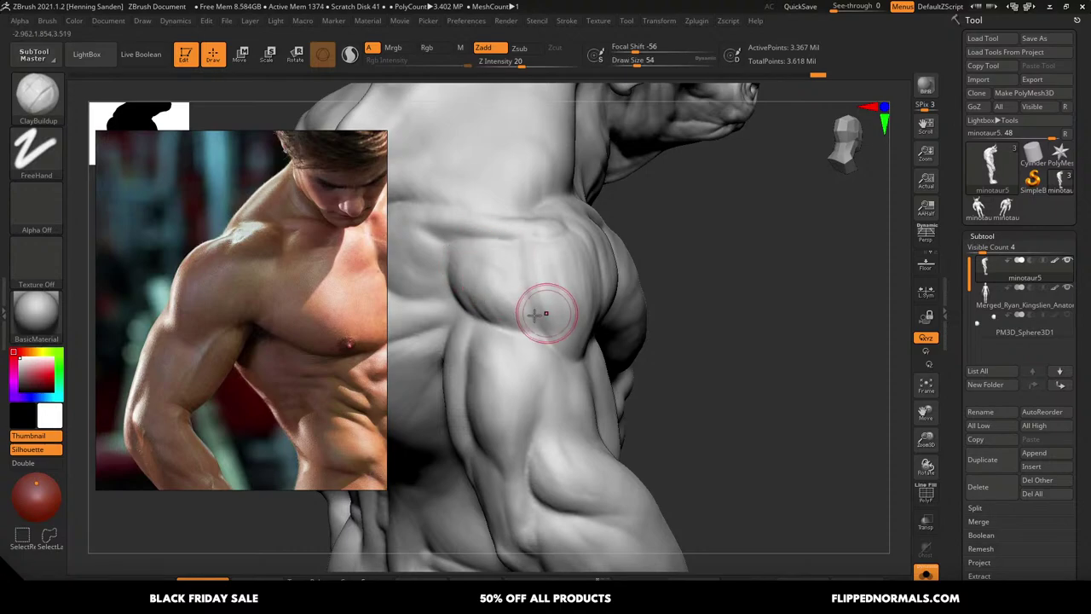
right_click_drag(543, 312, 524, 284)
left_click_drag(523, 285, 506, 286)
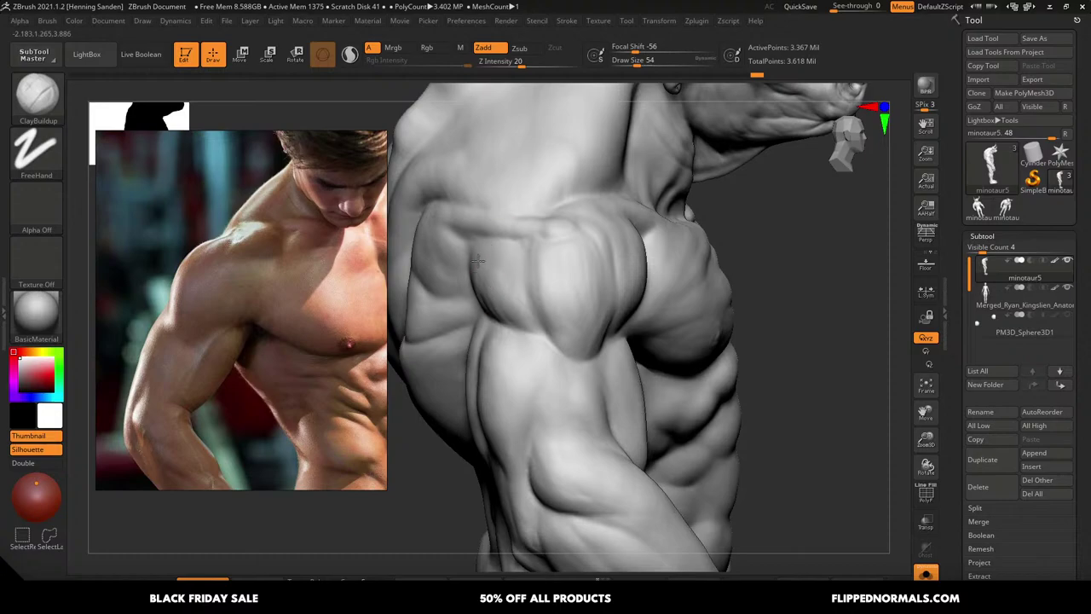
right_click_drag(598, 325, 612, 331)
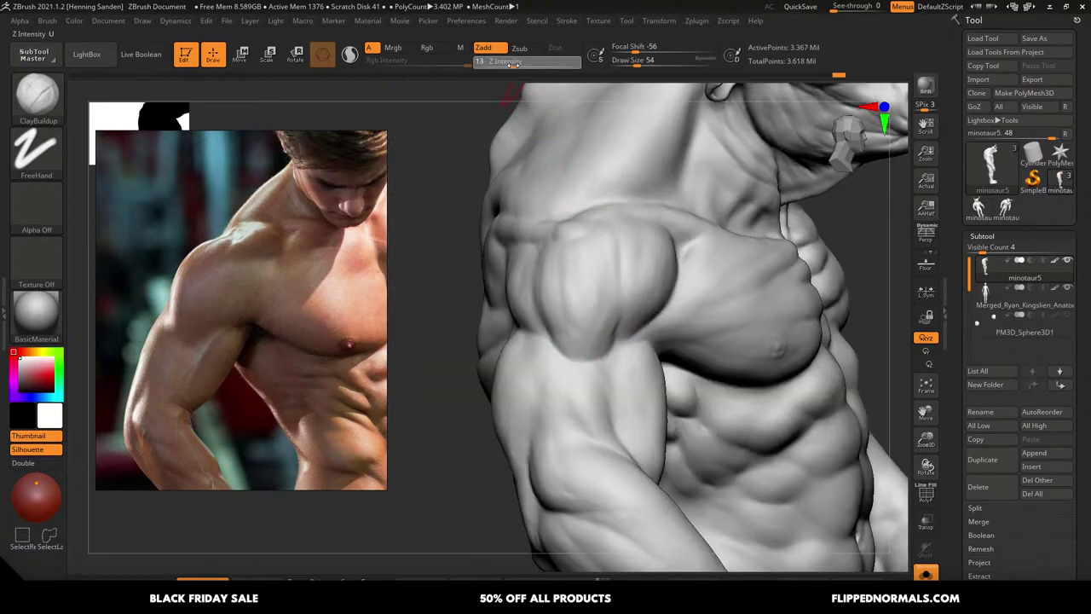
Lower the Z intensity to 12 and smooth the crease at the lower front deltoid with a smaller brush
left_click_drag(513, 62, 511, 63)
key("bracketleft")
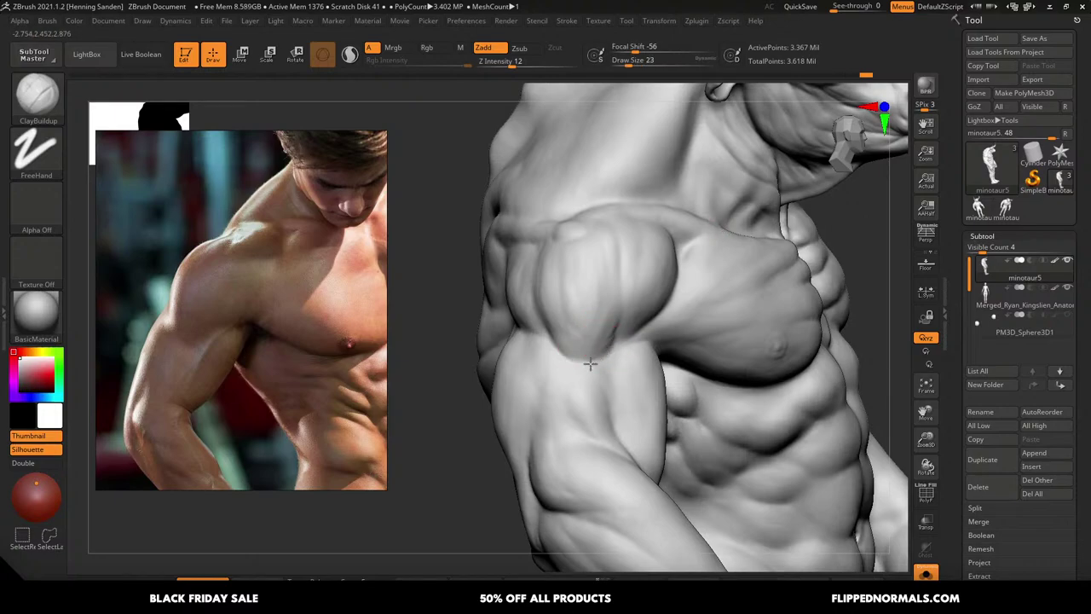
key("shift")
left_click_drag(607, 336, 612, 338, "shift")
key("s")
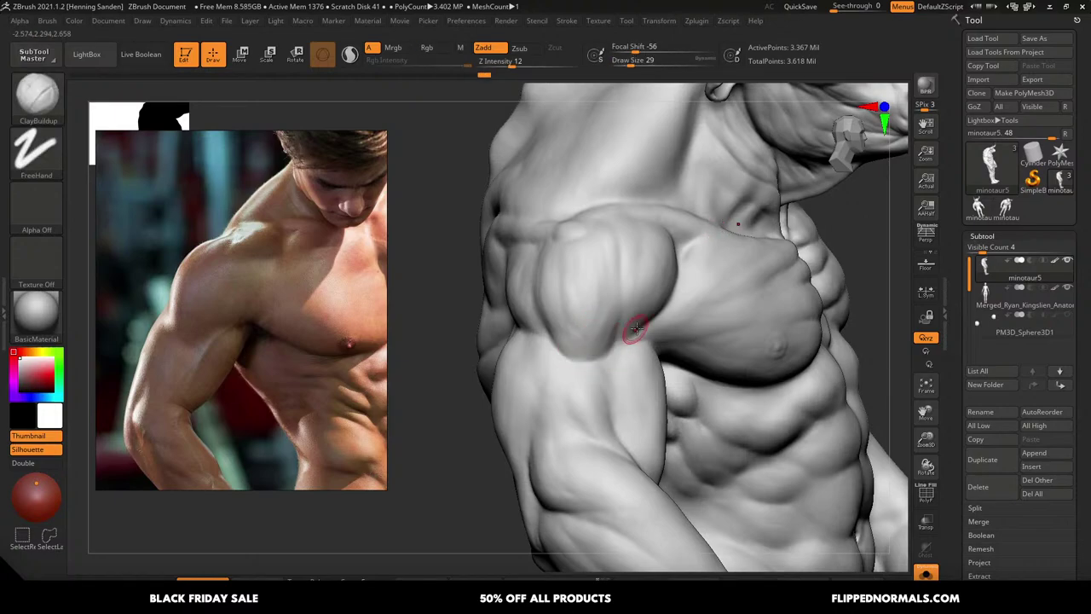
Refine the front deltoid and its border with the chest at draw size 37, enlarging the brush to 54
right_click_drag(636, 326, 650, 318)
right_click_drag(674, 278, 669, 271)
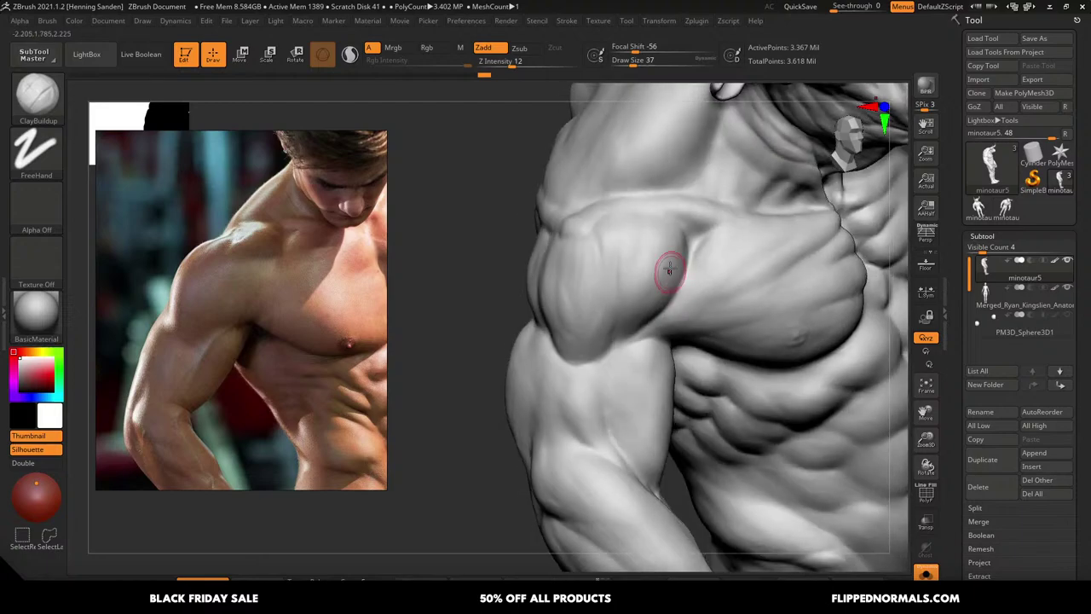
right_click_drag(672, 230, 682, 261, "alt")
key("bracketright")
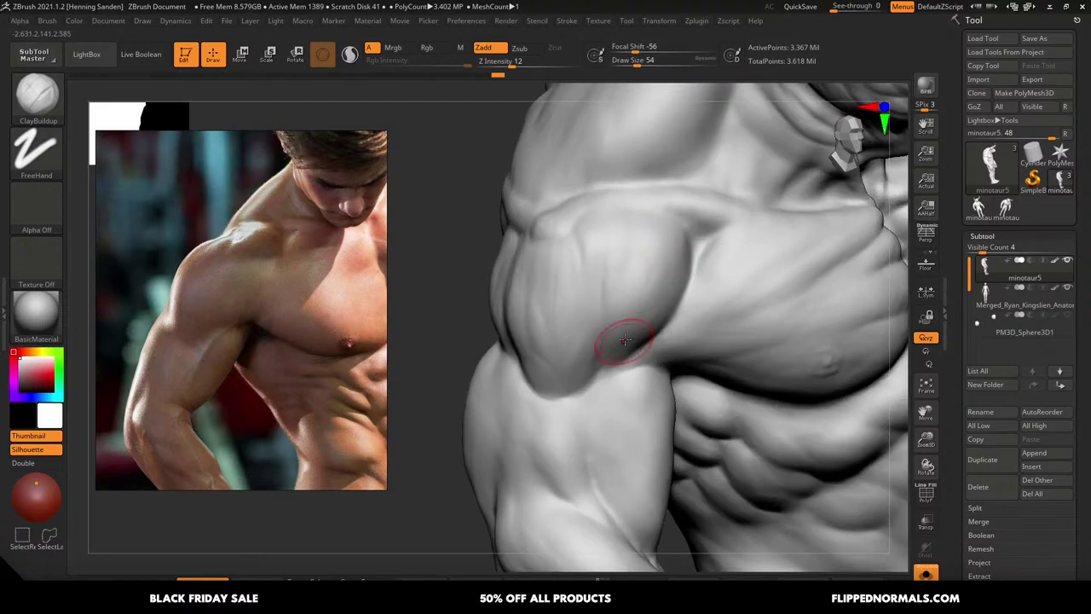
right_click_drag(625, 340, 633, 316)
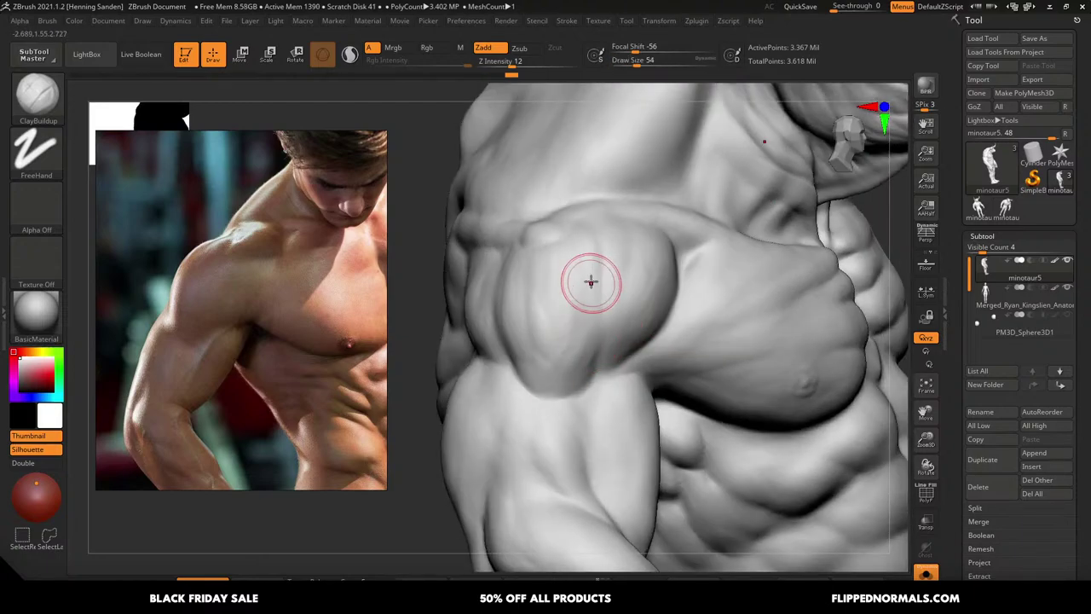
Shape the rear deltoid at draw size 46, then soften its upper area with the brush enlarged to 77
mouse_move(532, 334)
right_mouse_down()
mouse_move(524, 316)
mouse_move(461, 336)
right_mouse_up()
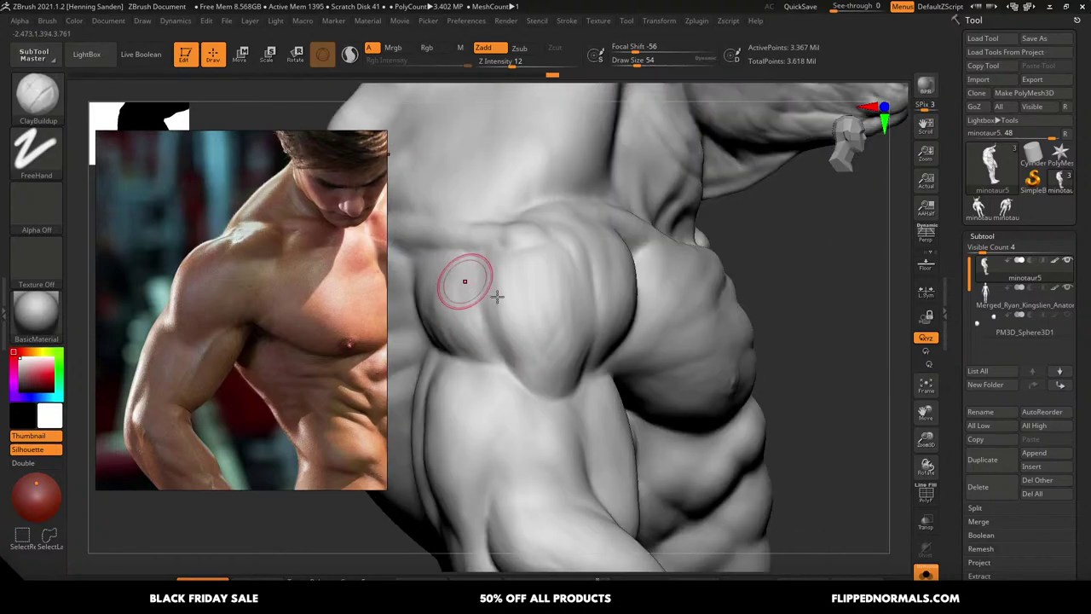
right_click_drag(458, 282, 470, 272)
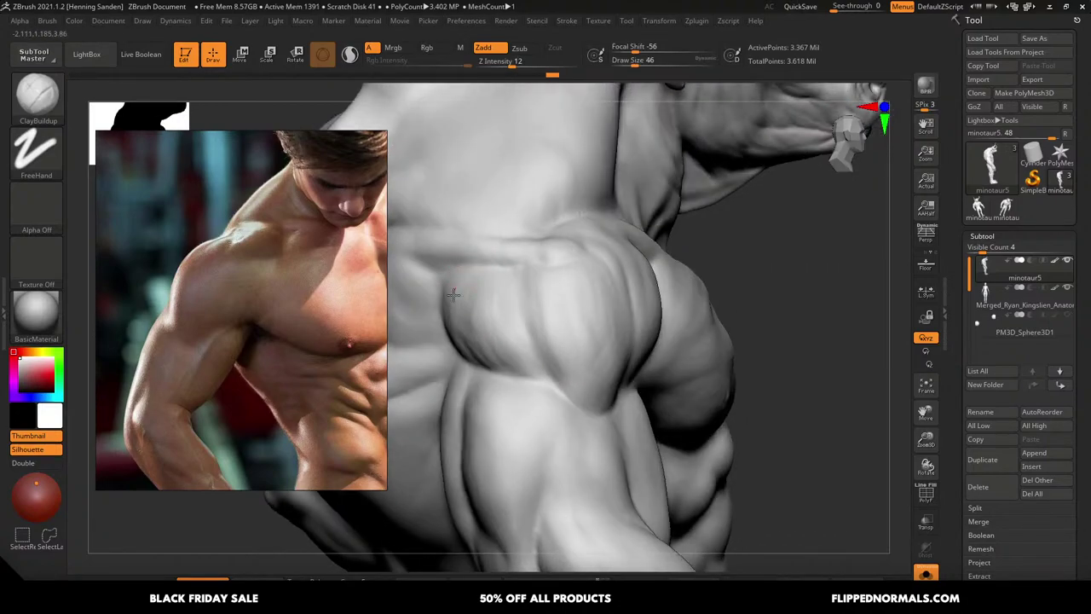
key("bracketright")
mouse_move(486, 275)
left_mouse_down()
mouse_move(468, 309)
mouse_move(495, 300)
mouse_move(480, 283)
mouse_move(521, 305)
mouse_move(490, 309)
left_mouse_up()
right_click_drag(549, 347, 499, 267)
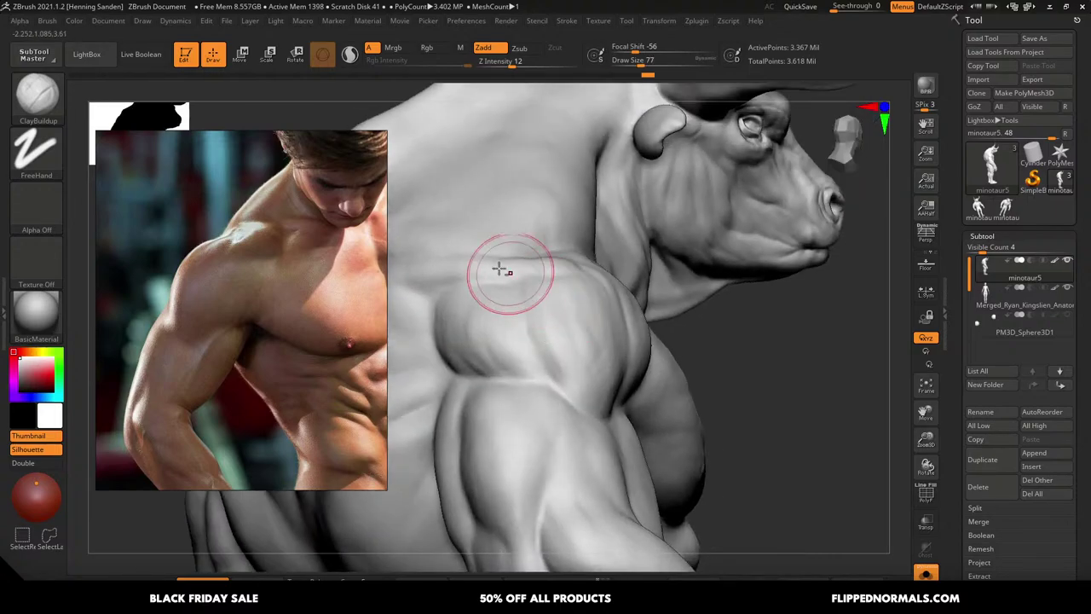
Check the shoulder against the photo and rework the groove at the deltoid's lower end at draw size 54
mouse_move(597, 389)
right_mouse_down()
mouse_move(607, 396)
mouse_move(540, 307)
mouse_move(580, 329)
mouse_move(607, 319)
mouse_move(563, 341)
mouse_move(553, 374)
right_mouse_up()
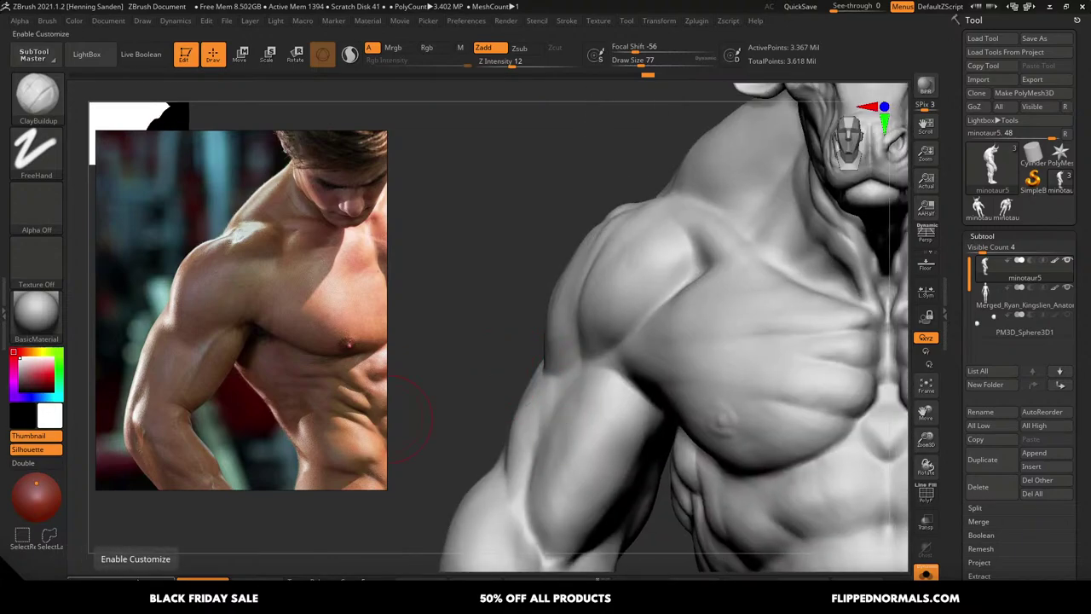
right_click_drag(614, 314, 673, 323)
right_click_drag(553, 320, 518, 381)
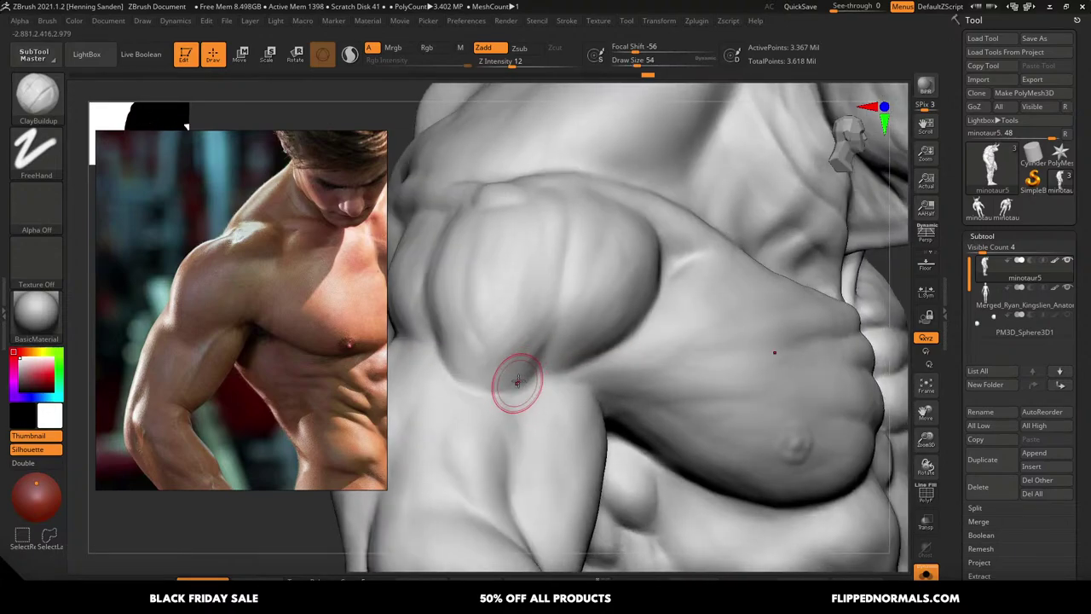
left_click_drag(518, 368, 490, 382)
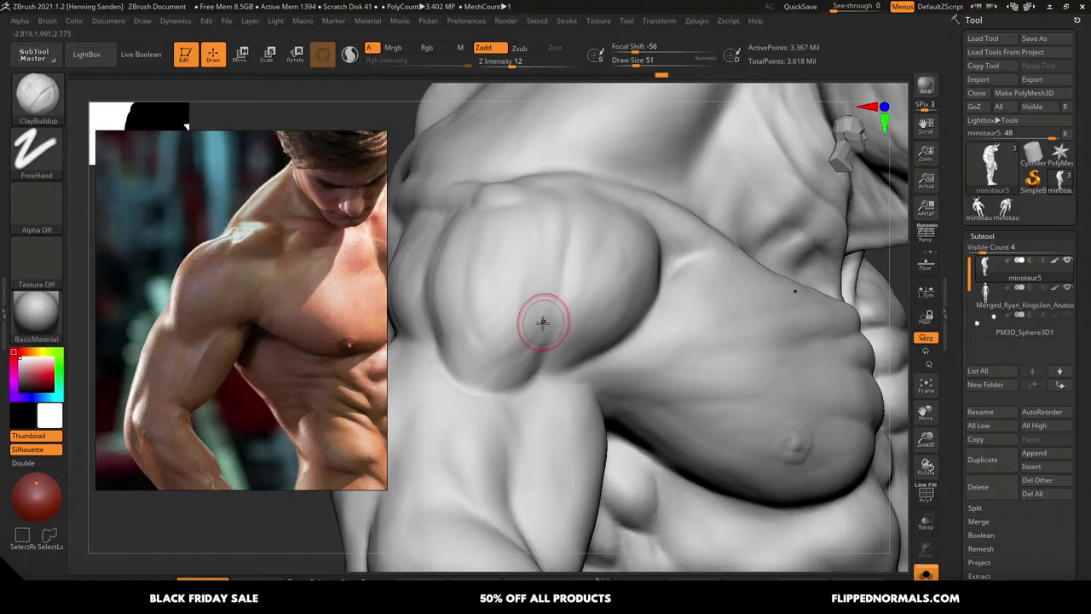
Build up the side deltoid with strokes running down toward its insertion at draw size 74
key("s")
left_click_drag(520, 334, 527, 333)
left_click_drag(542, 277, 493, 359)
left_click_drag(534, 314, 466, 358)
right_click_drag(477, 347, 463, 329)
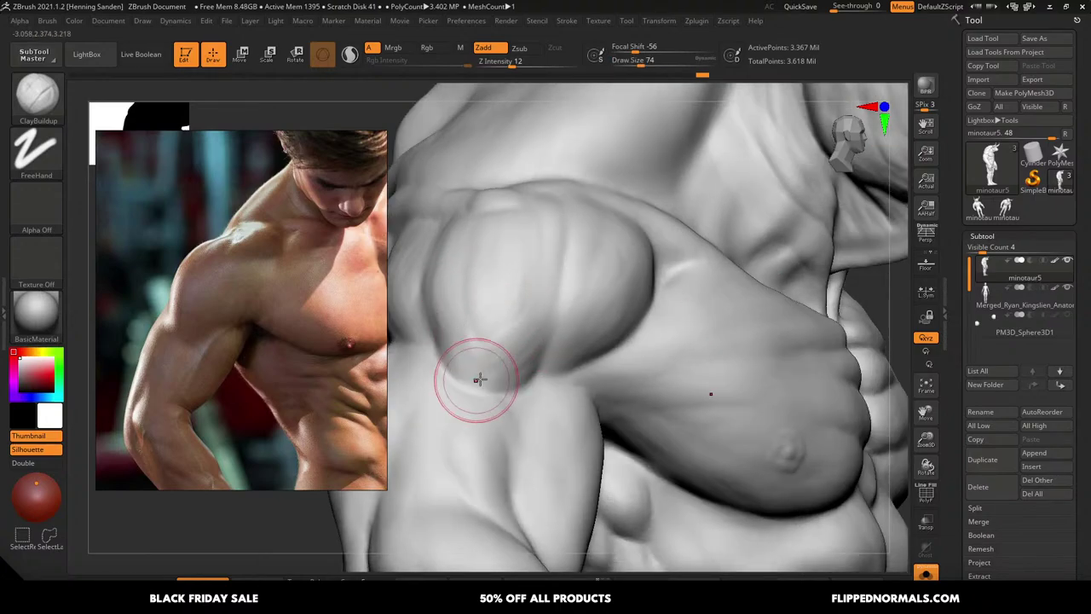
Reduce the draw size to 65, then 44, and refine the notch between the front and side deltoid heads
mouse_move(482, 348)
left_mouse_down()
mouse_move(503, 360)
mouse_move(547, 312)
left_mouse_up()
key("s")
key("s")
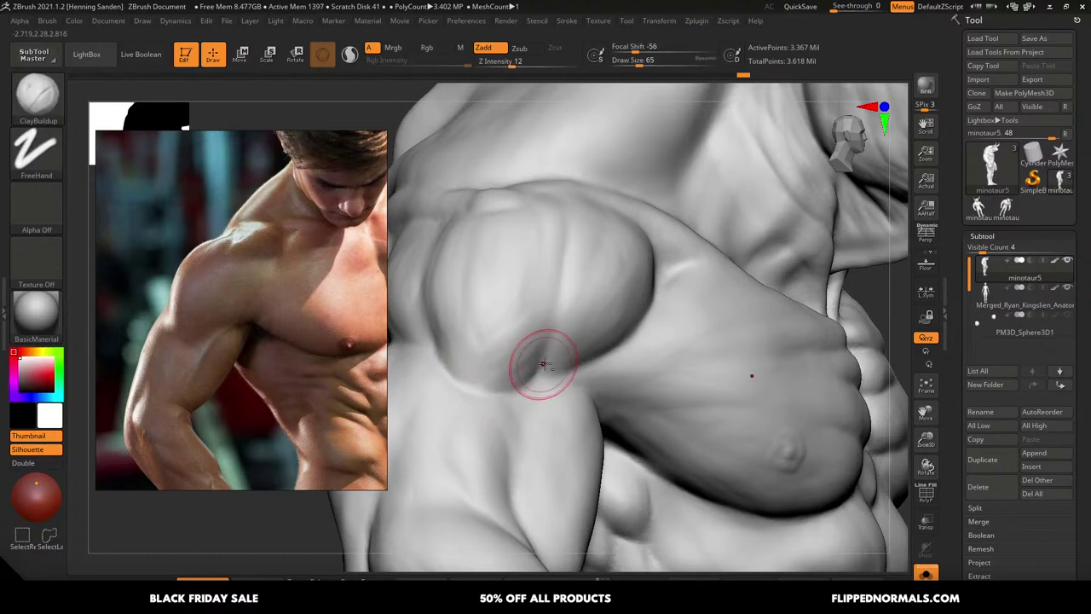
mouse_move(544, 364)
left_mouse_down()
mouse_move(529, 356)
mouse_move(527, 376)
left_mouse_up()
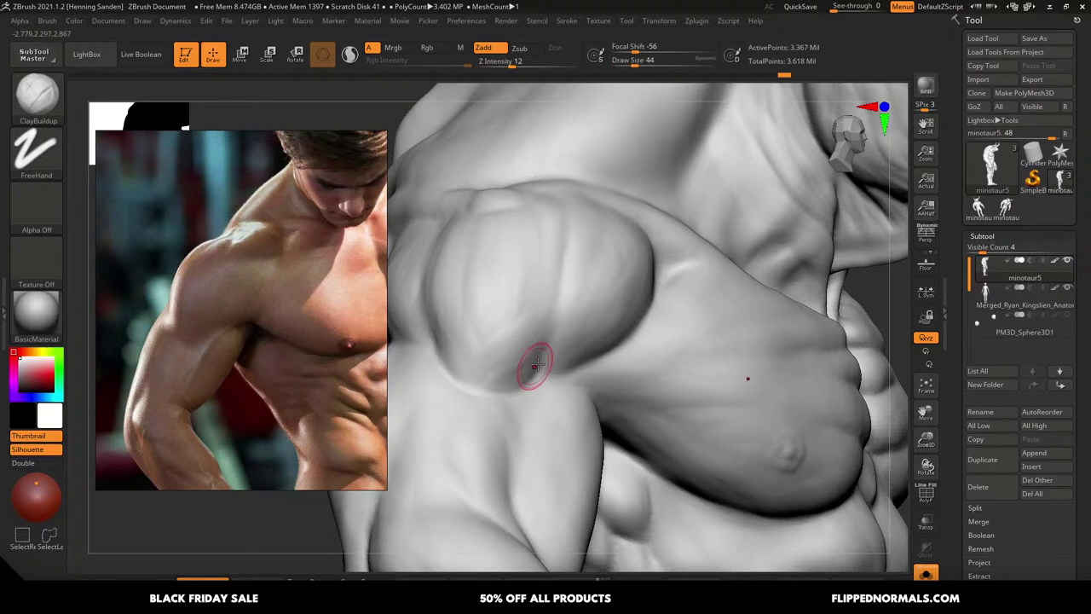
Examine the torso and shoulders from the front and side against the physique reference photo
right_click_drag(595, 340, 404, 267)
mouse_move(664, 278)
right_mouse_down()
mouse_move(697, 250)
mouse_move(679, 282)
mouse_move(821, 285)
right_mouse_up()
right_click_drag(821, 285, 648, 287, "shift")
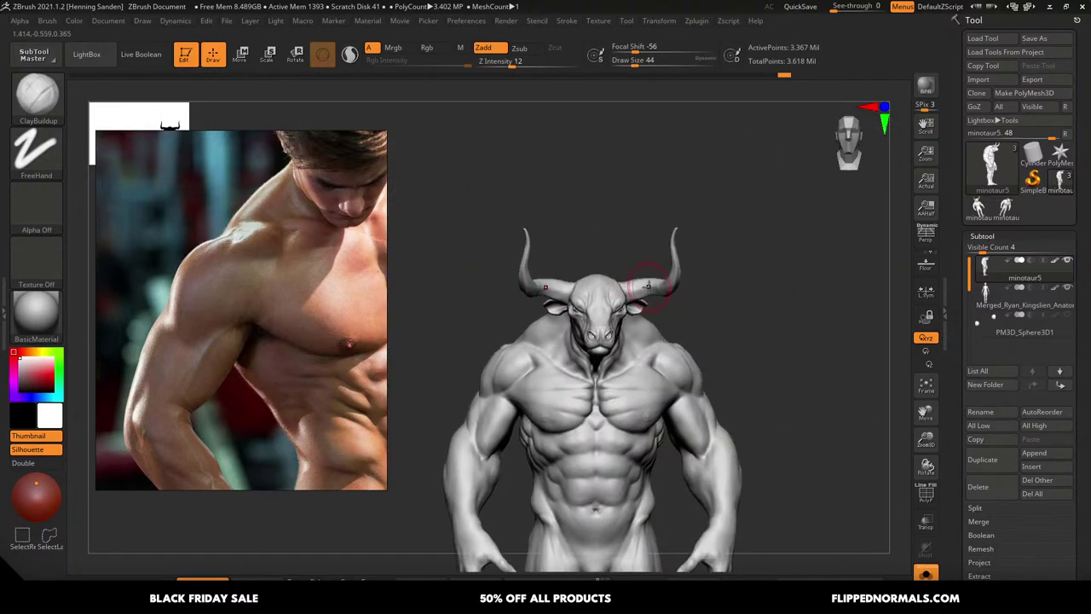
right_click_drag(616, 348, 689, 401, "alt")
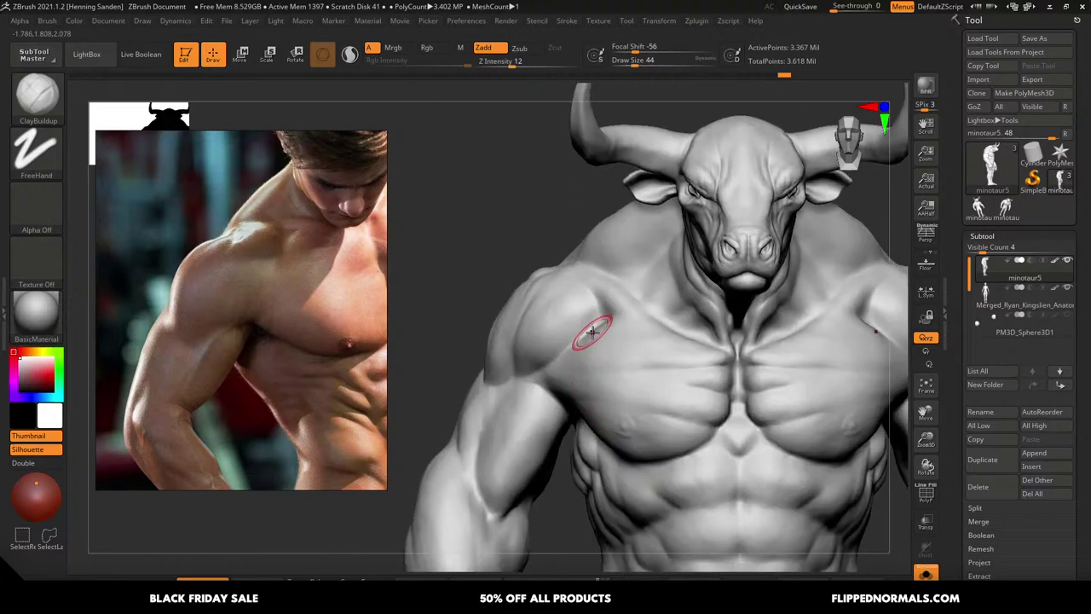
mouse_move(590, 331)
right_mouse_down("alt")
mouse_move(589, 354)
mouse_move(591, 328)
right_mouse_up("alt")
scroll(303, 397, "down", 5)
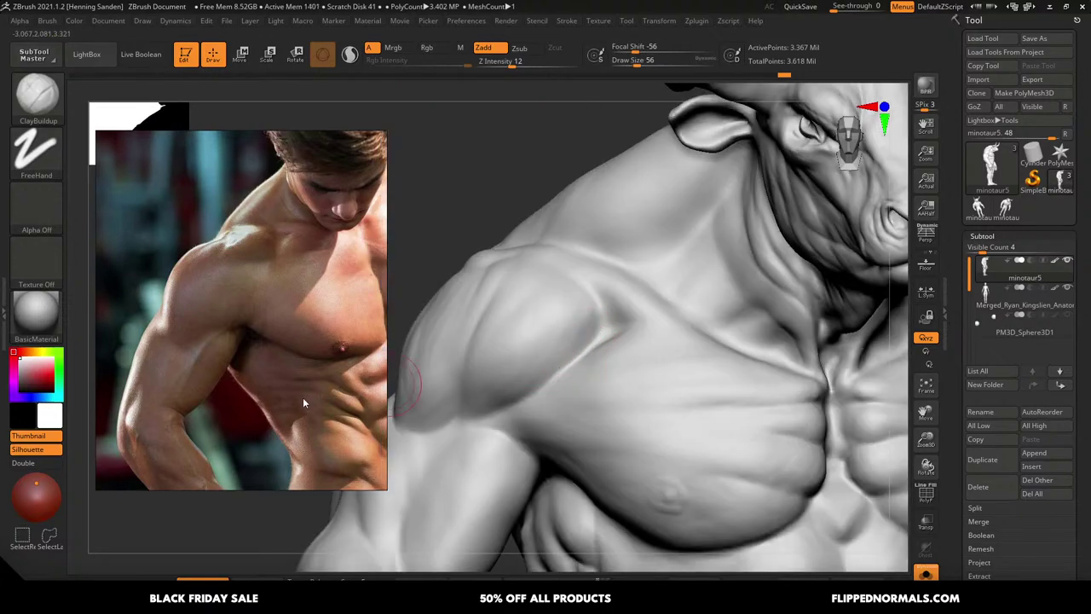
right_click_drag(592, 358, 595, 365)
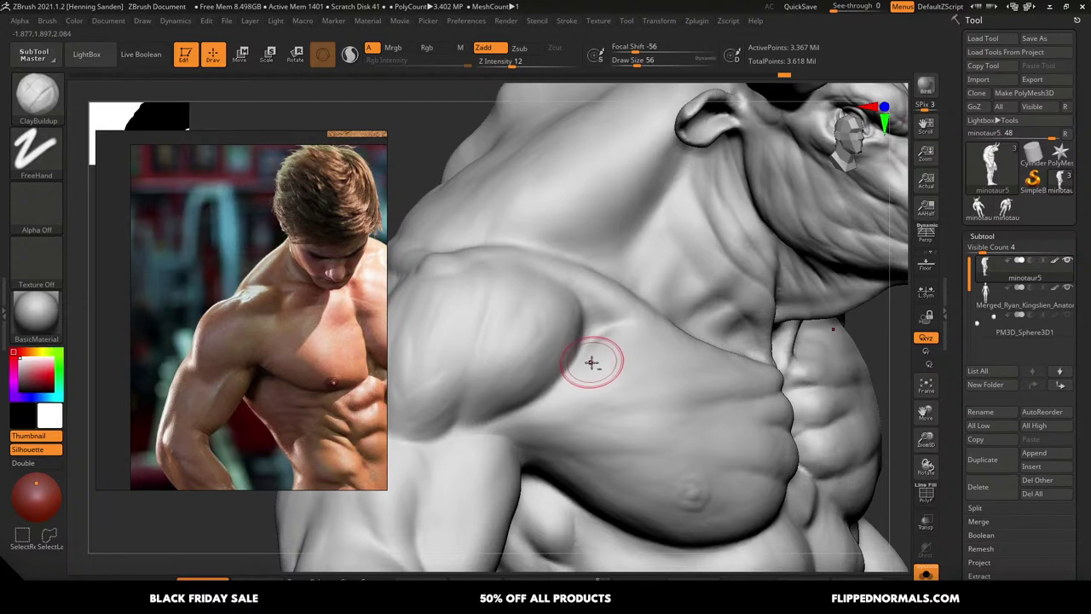
Refine the front deltoid along its border with the chest using ClayBuildup at draw sizes 56 and 74
mouse_move(592, 363)
right_mouse_down()
mouse_move(580, 376)
mouse_move(589, 324)
right_mouse_up()
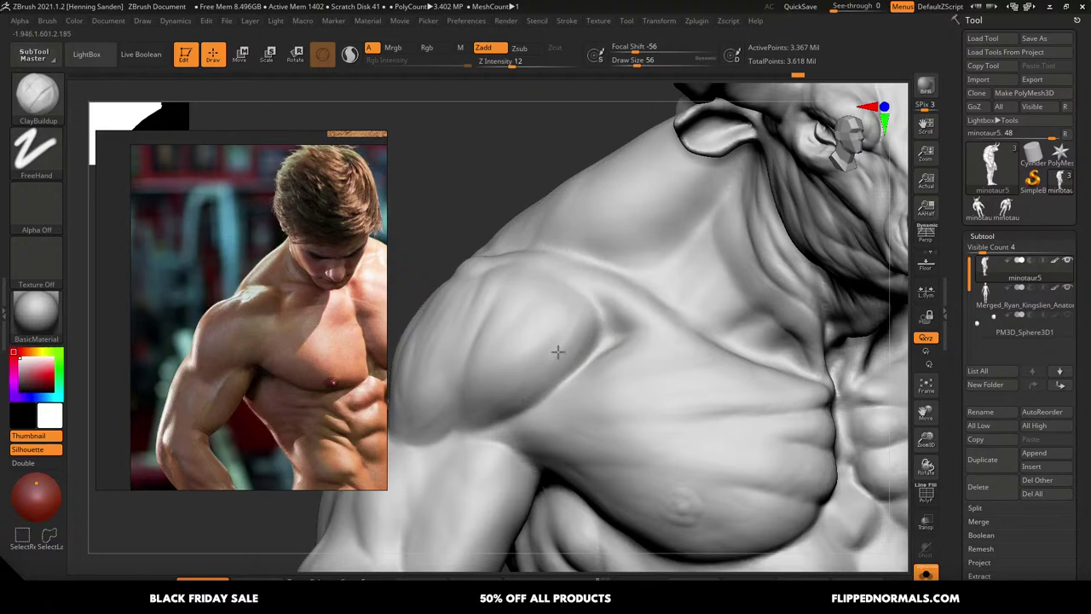
right_click_drag(579, 340, 580, 331)
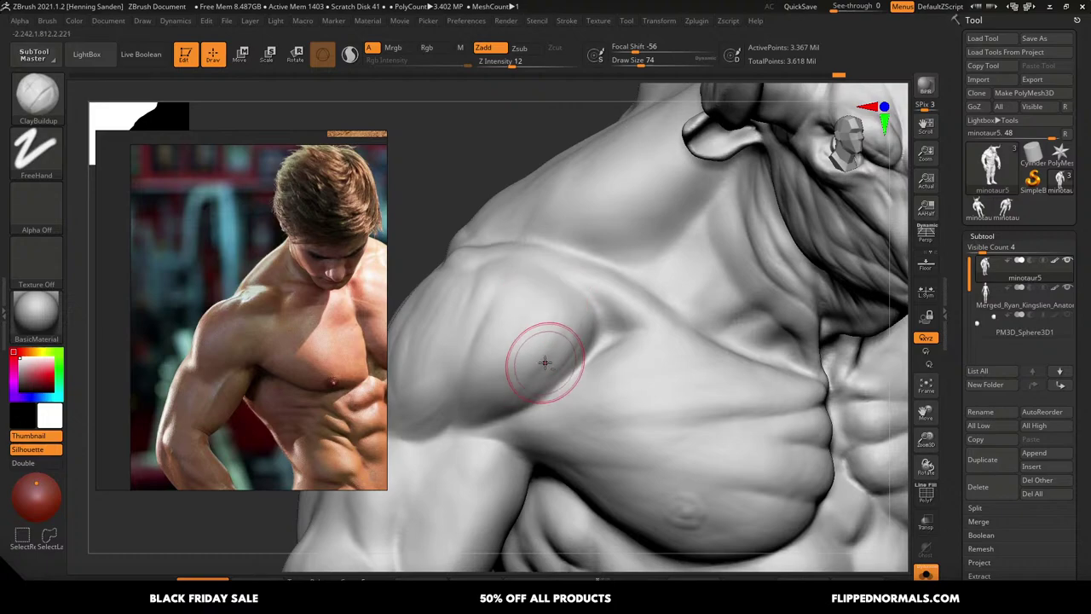
right_click_drag(544, 363, 585, 361, "ctrl")
mouse_move(585, 361)
right_mouse_down("alt")
mouse_move(609, 329)
mouse_move(620, 353)
mouse_move(654, 349)
mouse_move(614, 353)
mouse_move(648, 343)
mouse_move(585, 281)
mouse_move(575, 310)
mouse_move(533, 340)
right_mouse_up("alt")
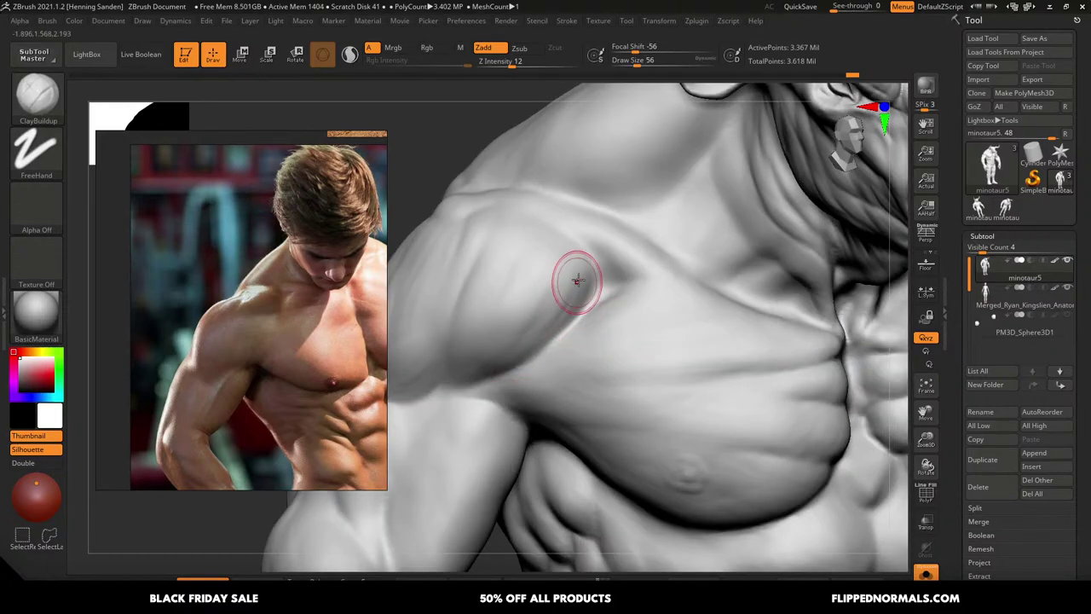
Build up the front deltoid toward its lower end at draw size 80, then reduce the brush to 56 for its lower notch
key("s")
left_click_drag(565, 258, 554, 317)
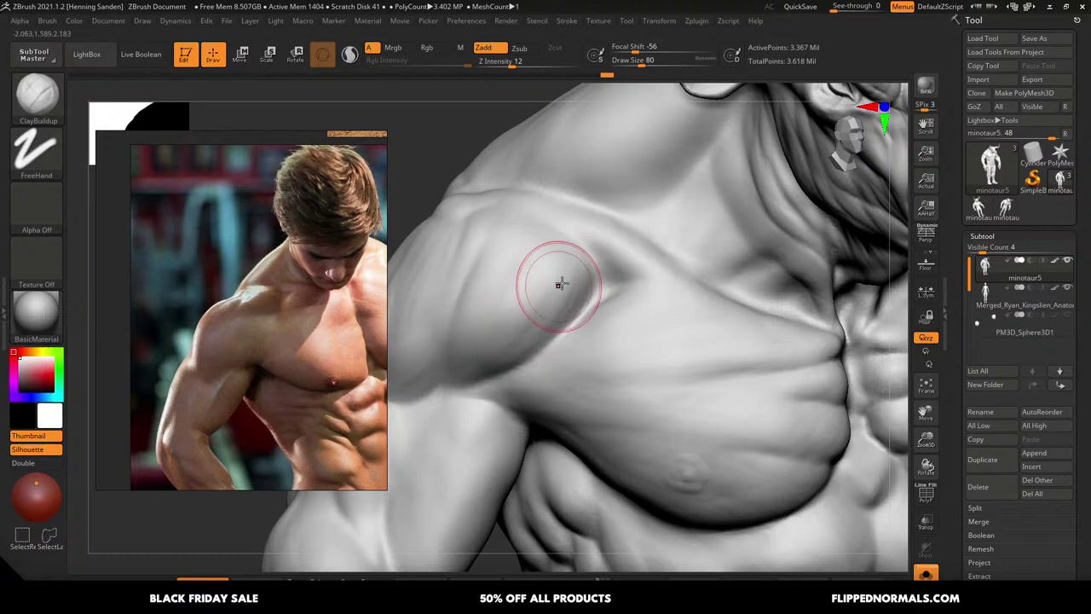
mouse_move(552, 264)
left_mouse_down()
mouse_move(530, 334)
mouse_move(503, 358)
left_mouse_up()
right_click_drag(435, 363, 551, 350)
key("s")
left_click_drag(558, 347, 520, 368)
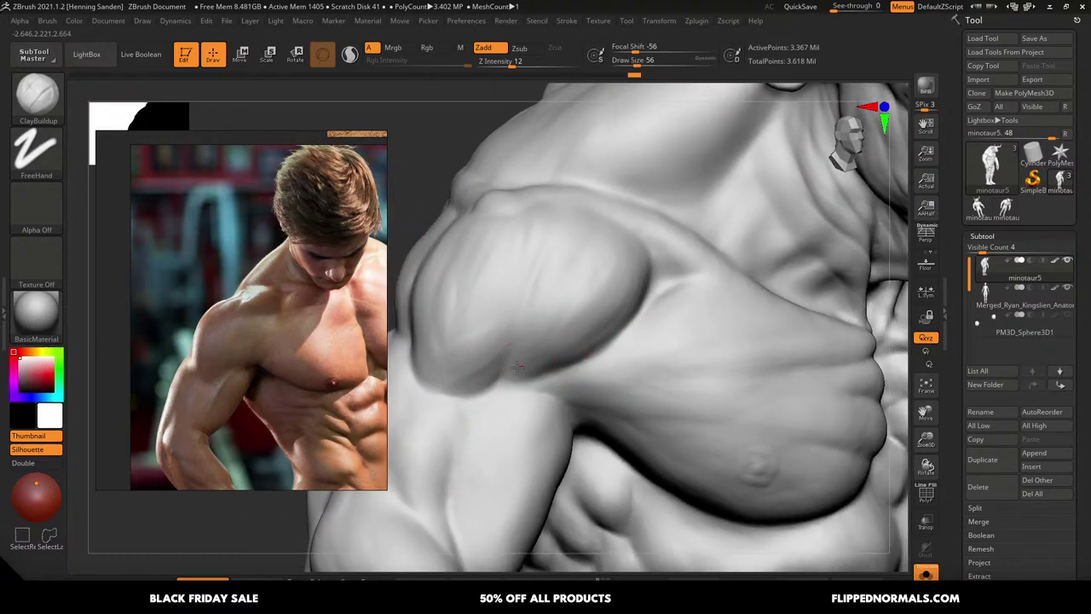
Carve the notch at the deltoid's lower end with DamStandard at draw size 71 and smooth around it
key("b")
key("d")
key("s")
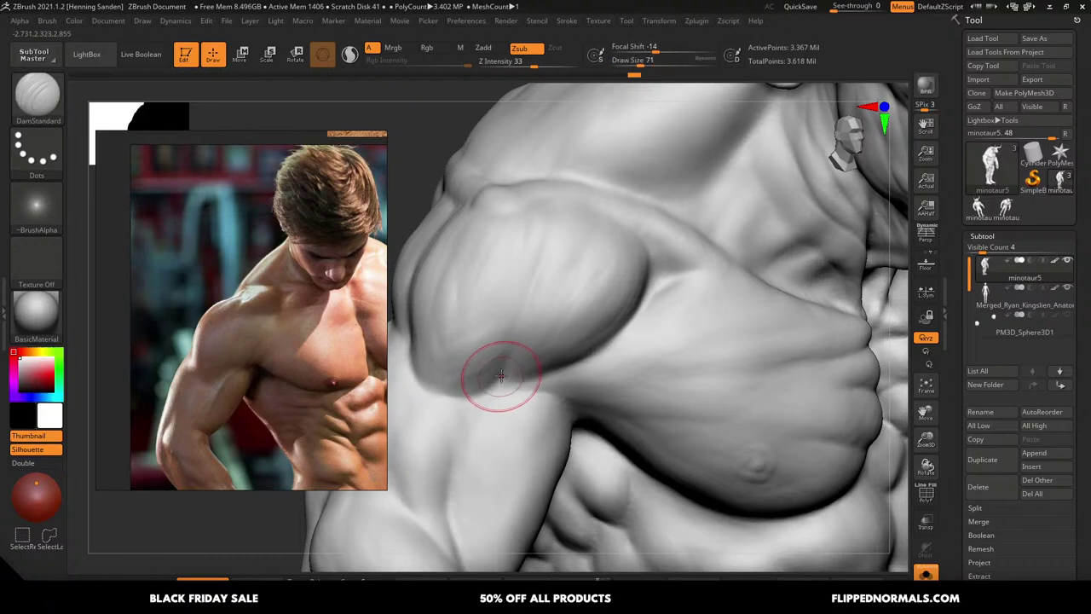
left_click_drag(506, 366, 502, 378)
mouse_move(503, 375)
left_mouse_down("shift")
mouse_move(512, 358)
mouse_move(489, 357)
left_mouse_up("shift")
Lower the DamStandard intensity to 11 and deepen the groove between front and side deltoid, using draw sizes 80, 54 and 65
key("u")
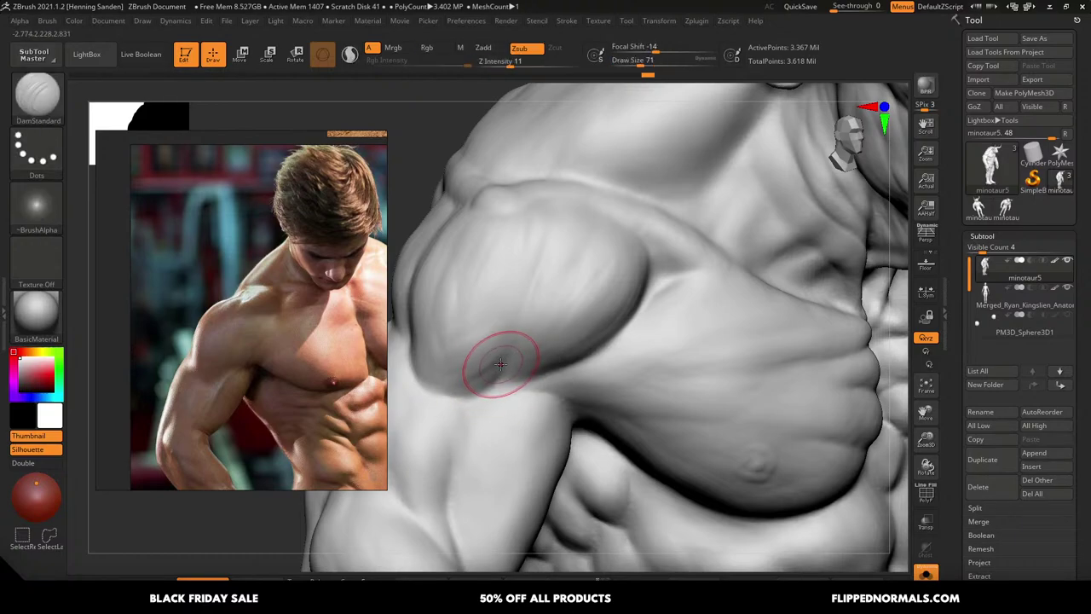
key("s")
left_click_drag(501, 371, 533, 305)
right_click_drag(528, 330, 524, 327)
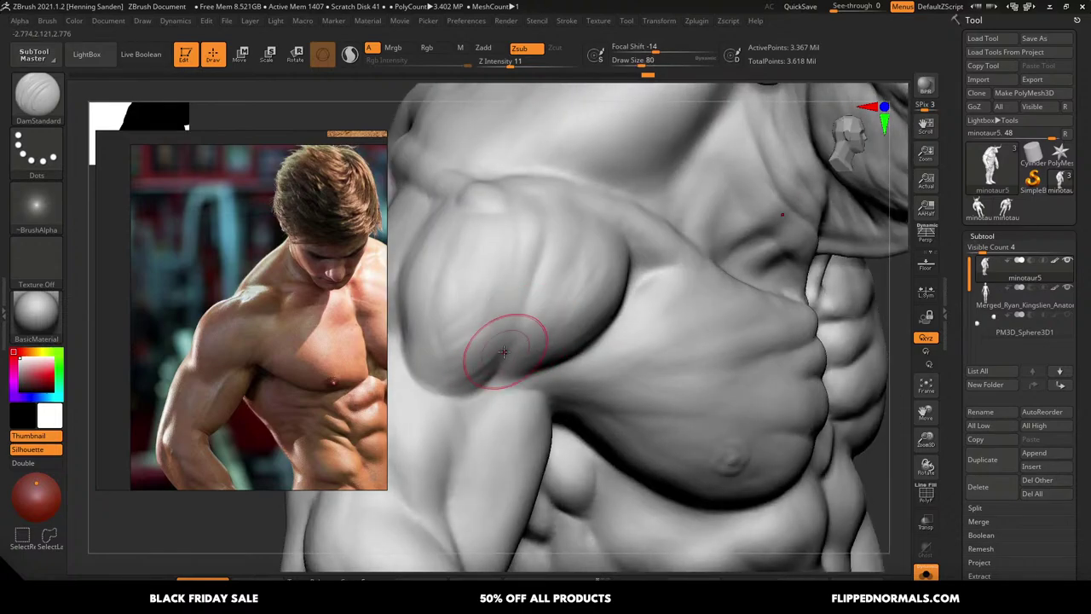
mouse_move(423, 393)
right_mouse_down()
mouse_move(519, 361)
mouse_move(487, 358)
mouse_move(490, 384)
right_mouse_up()
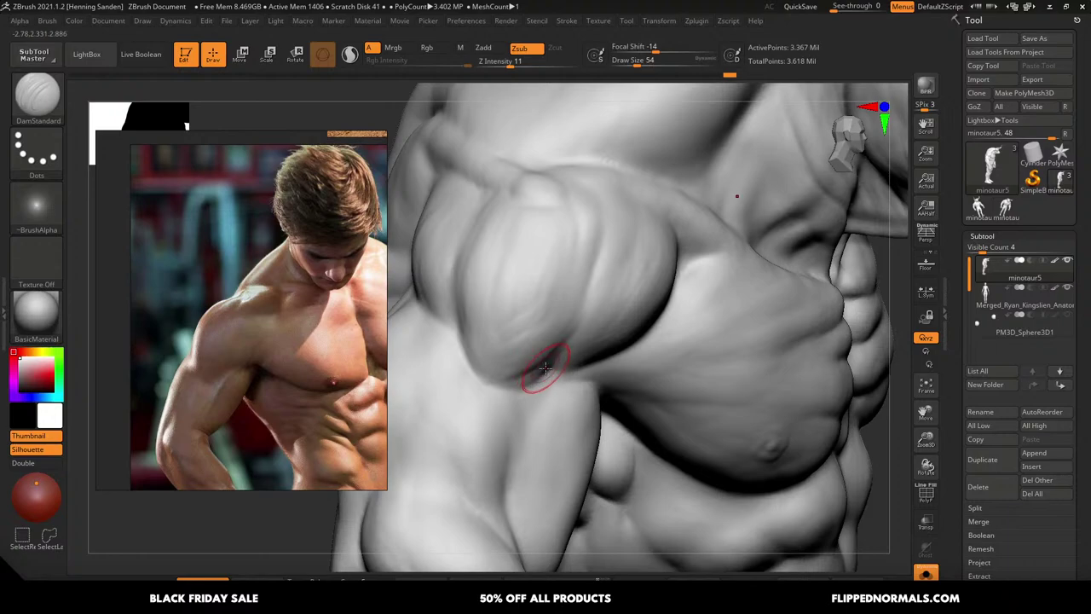
key("bracketright")
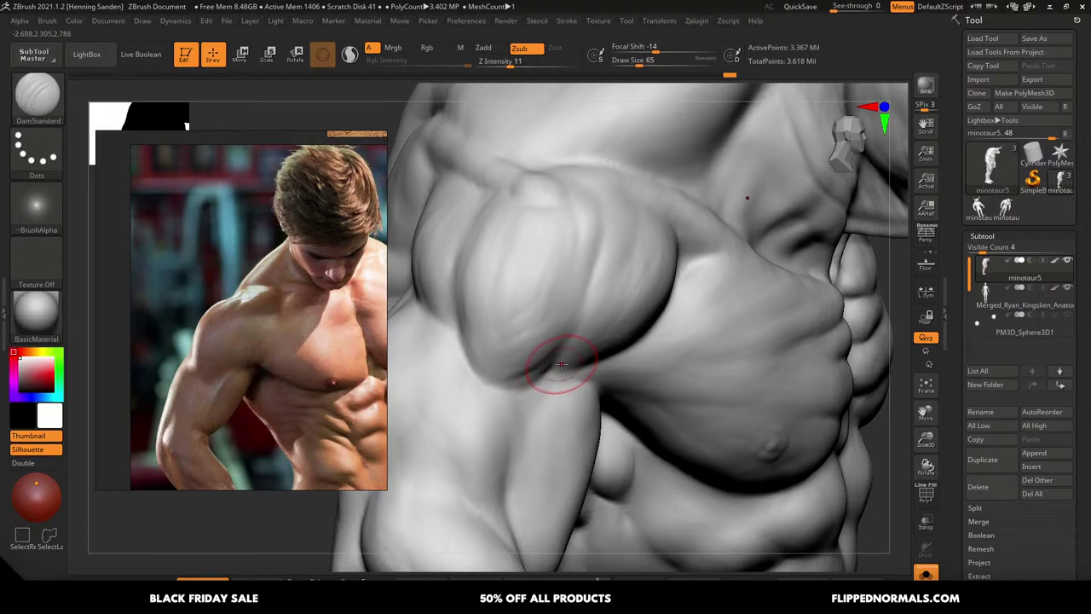
Switch to the Move brush, enlarge it, and adjust the form of the side deltoid
mouse_move(561, 364)
right_mouse_down()
mouse_move(578, 340)
mouse_move(580, 380)
mouse_move(524, 366)
mouse_move(482, 381)
mouse_move(504, 355)
right_mouse_up()
key("b")
key("m")
key("v")
key("bracketright")
key("bracketright")
key("bracketright")
key("bracketright")
key("s")
left_click_drag(504, 356, 508, 345)
mouse_move(504, 324)
right_mouse_down()
mouse_move(519, 307)
mouse_move(512, 324)
right_mouse_up()
key("s")
left_click_drag(512, 324, 514, 325)
Adjust the shoulder's upper contour with the Move brush at draw size 104, then enlarge the brush to 158
right_click_drag(514, 325, 521, 299, "ctrl")
key("s")
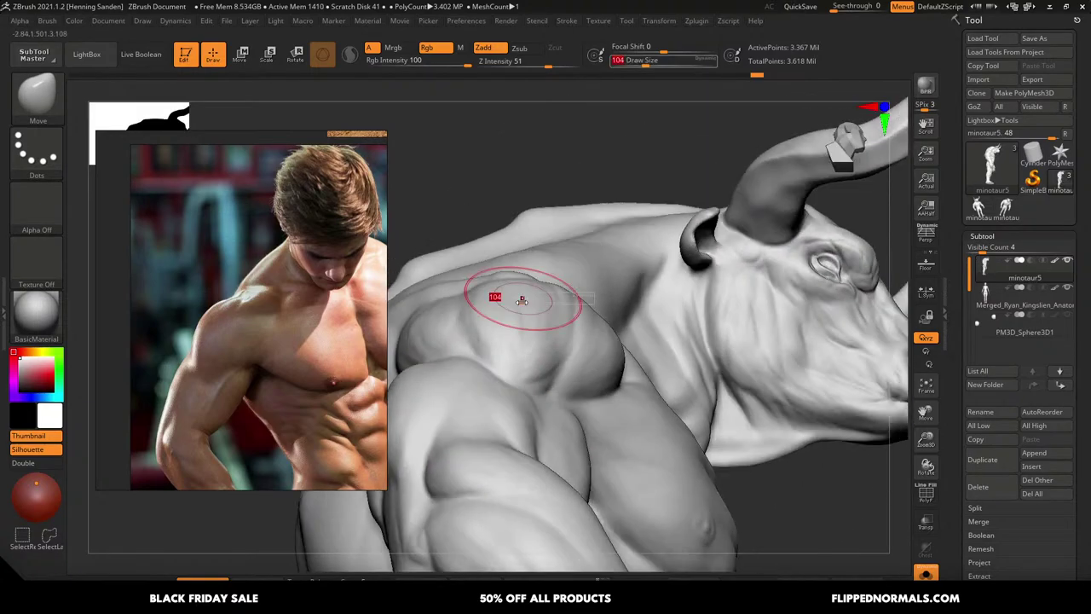
left_click_drag(521, 300, 525, 300)
left_click_drag(522, 300, 518, 307)
right_click_drag(503, 307, 517, 304)
key("s")
left_click_drag(475, 310, 463, 304)
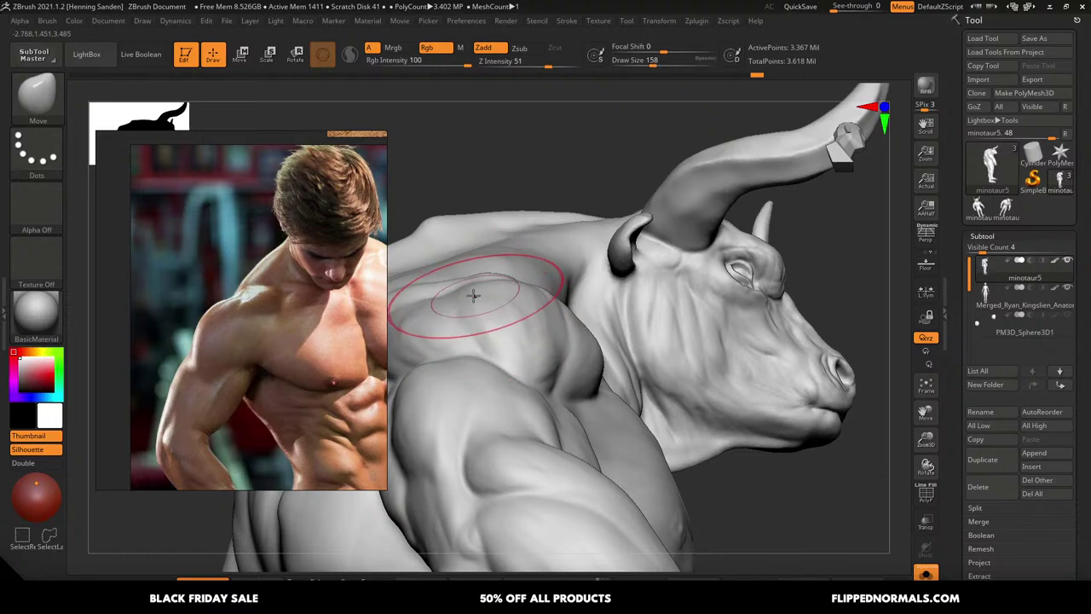
Nudge the top of the shoulder with the Move brush at draw size 94 and check the whole upper body
mouse_move(463, 304)
right_mouse_down()
mouse_move(536, 273)
mouse_move(541, 284)
right_mouse_up()
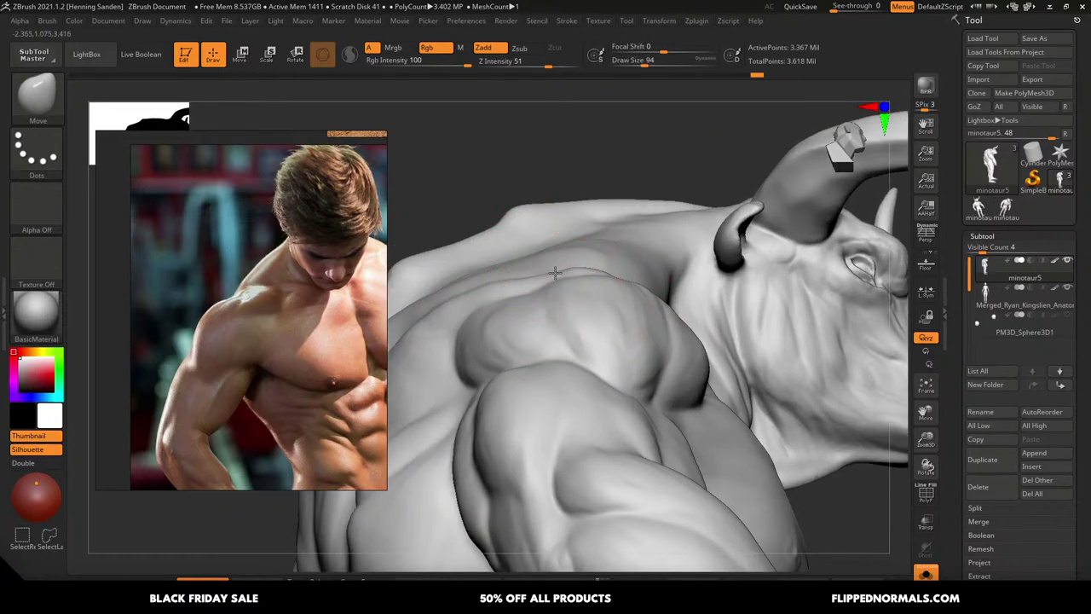
left_click_drag(525, 278, 522, 272)
mouse_move(511, 264)
right_mouse_down()
mouse_move(444, 213)
mouse_move(465, 162)
right_mouse_up()
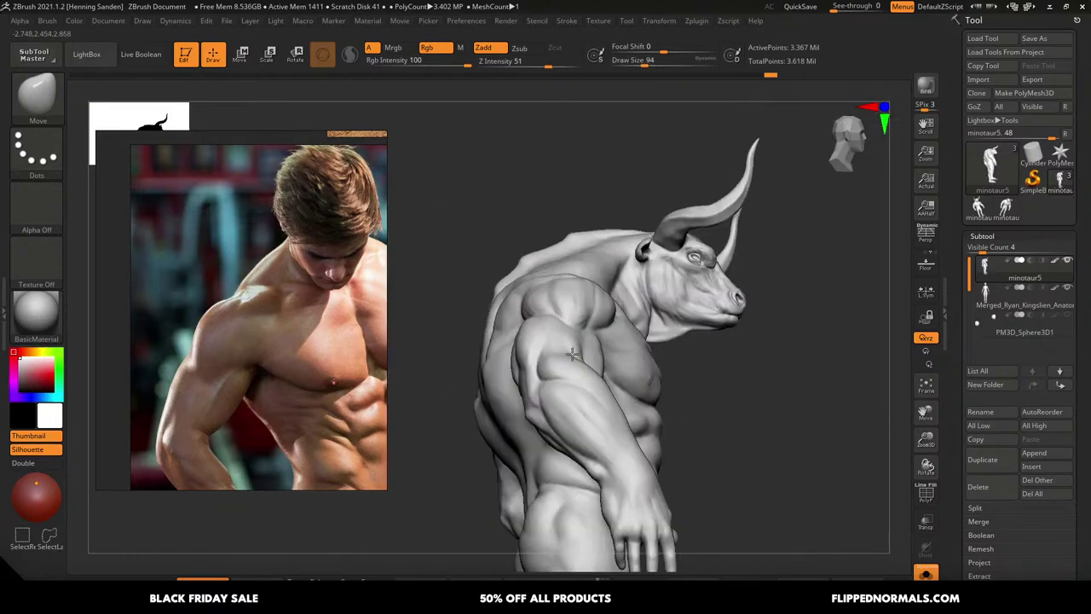
mouse_move(614, 362)
right_mouse_down()
mouse_move(550, 384)
mouse_move(588, 345)
mouse_move(569, 343)
right_mouse_up()
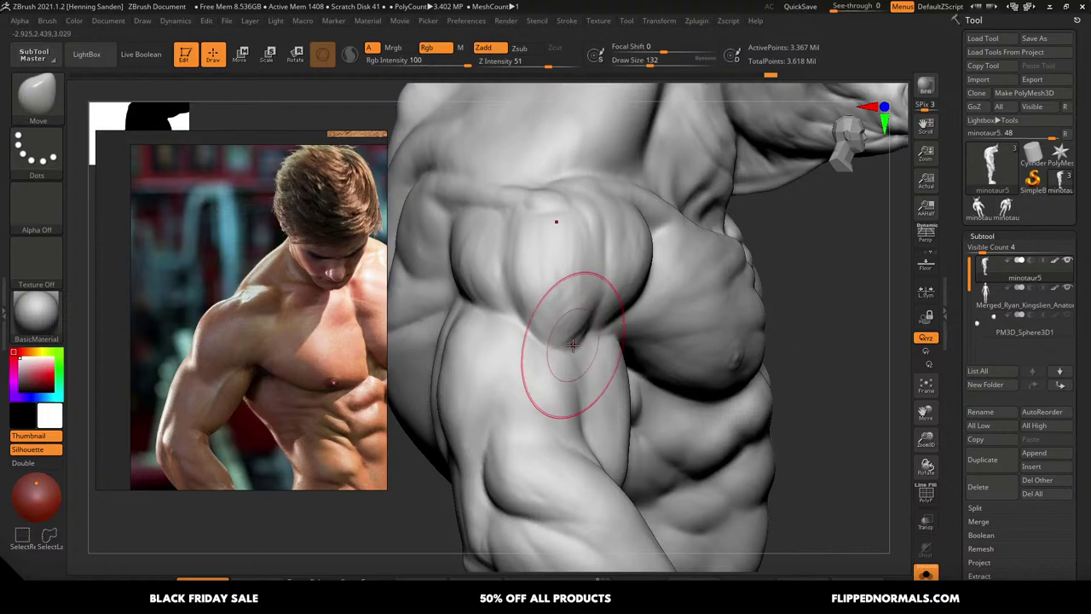
Soften the groove between the front and side deltoid heads with ClayBuildup at draw size 77
key("b")
key("c")
key("b")
right_click_drag(567, 304, 580, 295)
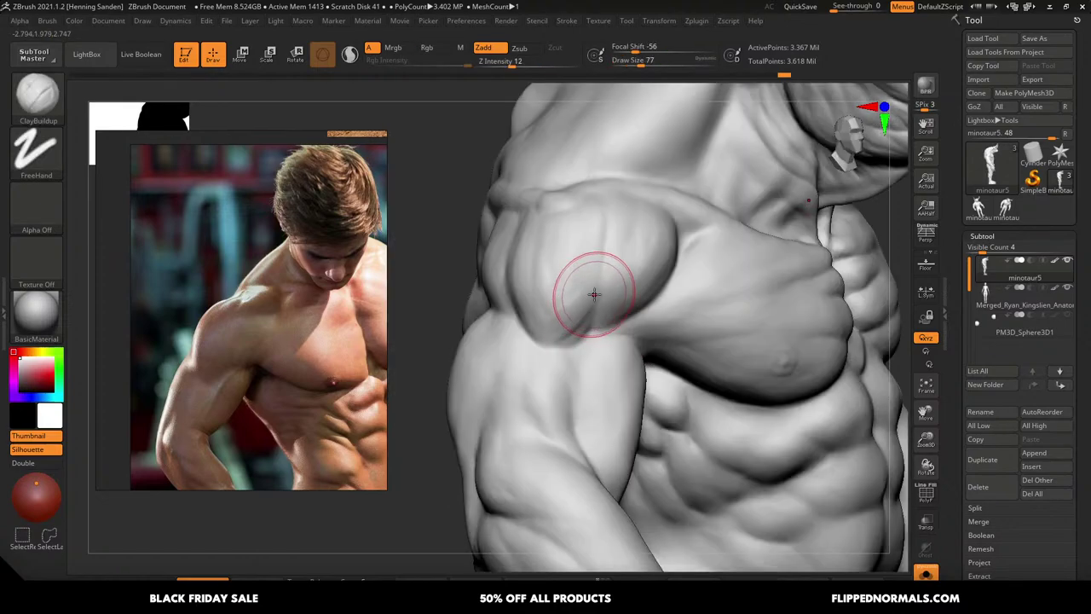
key("s")
left_click_drag(594, 292, 597, 292)
left_click_drag(589, 298, 572, 320)
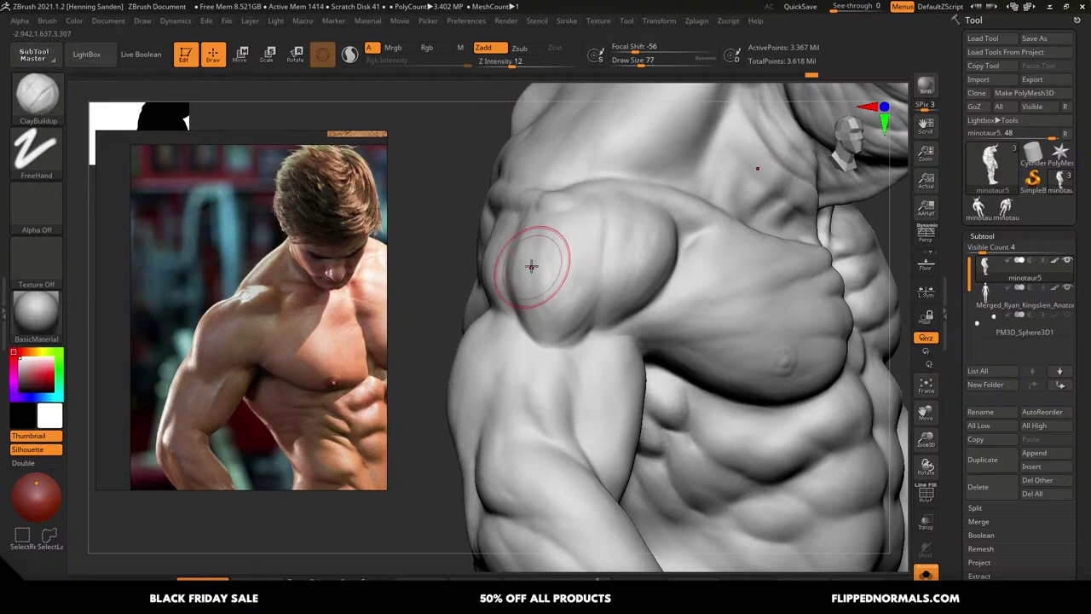
Refine the transition between the side and rear deltoid, reducing the draw size from 77 to 56 and 51
right_click_drag(532, 267, 554, 264)
left_click_drag(474, 289, 476, 260)
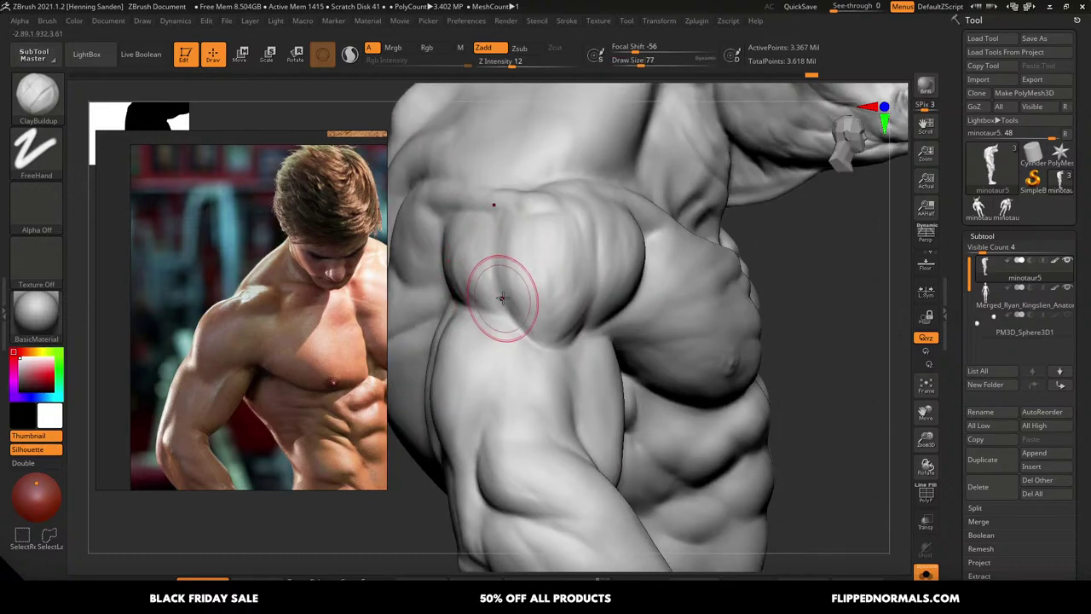
left_click_drag(502, 298, 498, 260)
key("s")
left_click_drag(474, 262, 467, 263)
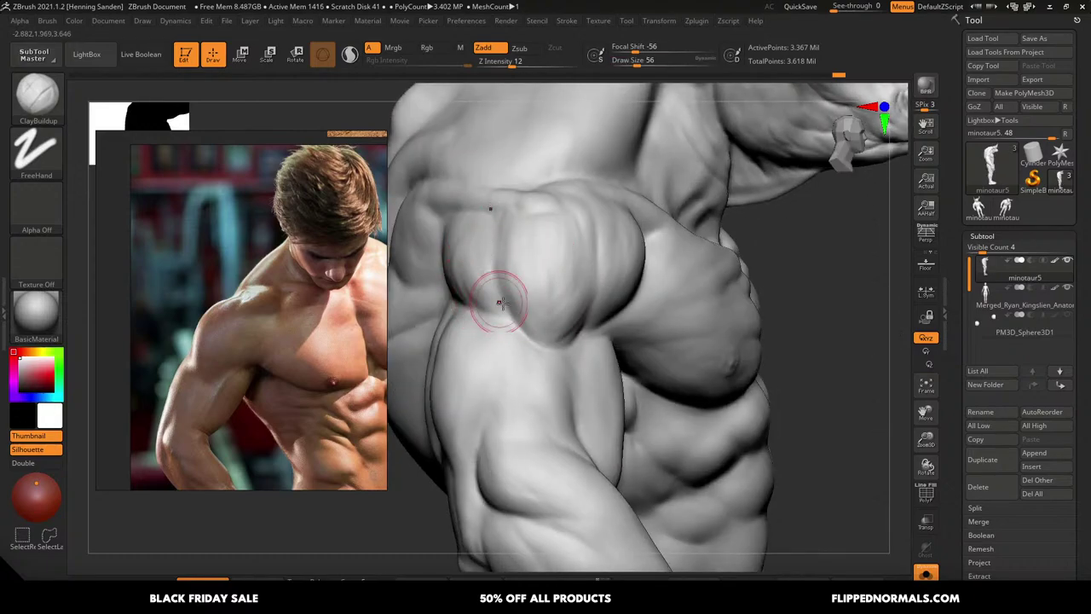
key("bracketleft")
right_click_drag(578, 307, 595, 282)
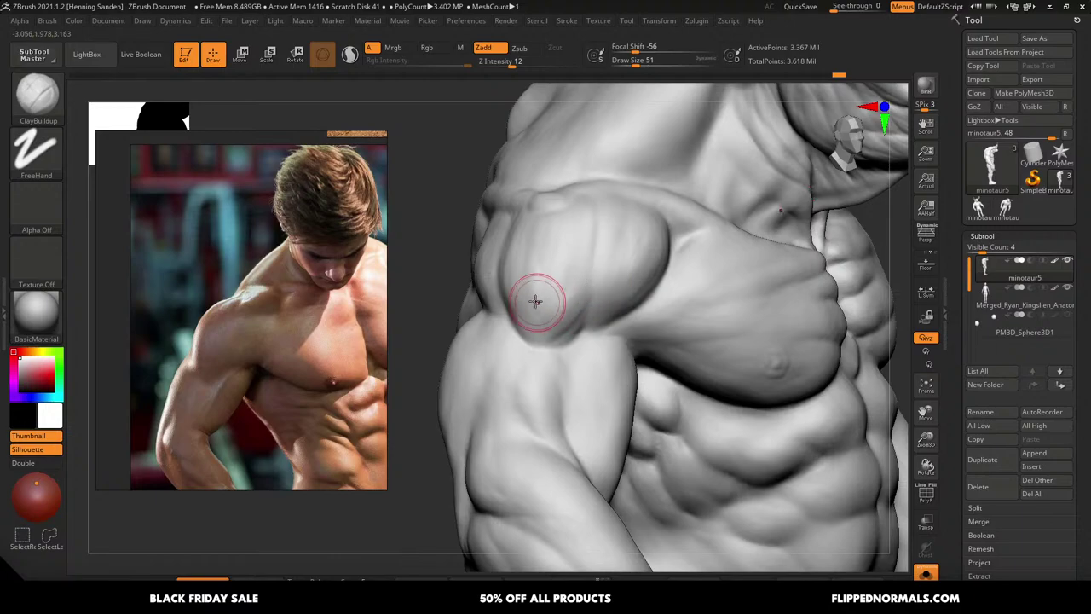
Reshape the deltoid's outer silhouette with the Move brush at draw size 116
right_click_drag(571, 356, 540, 288)
key("b")
key("m")
key("v")
key("bracketright")
key("bracketright")
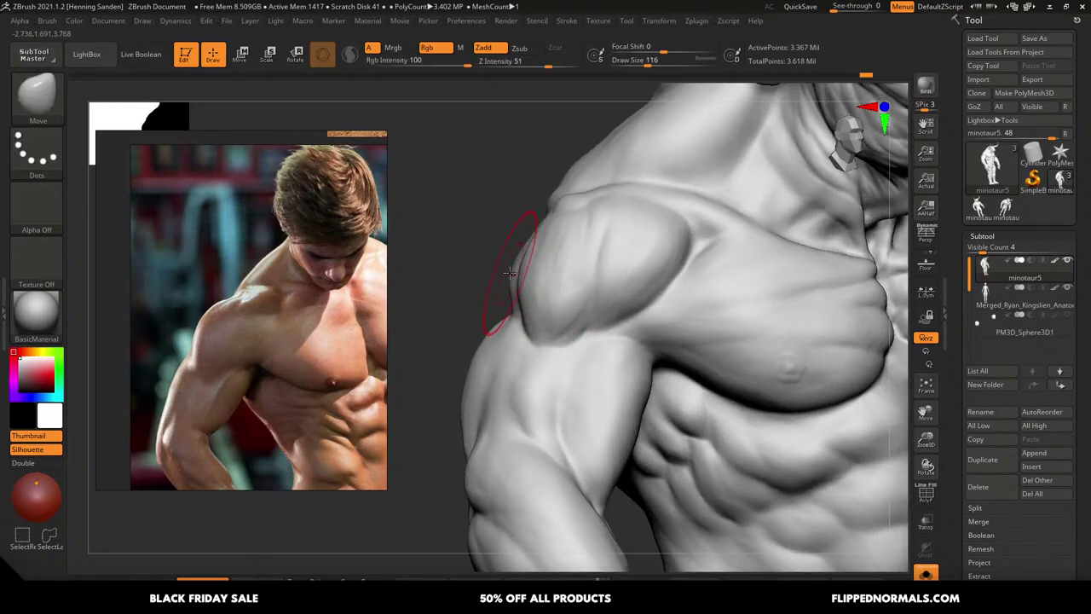
key("s")
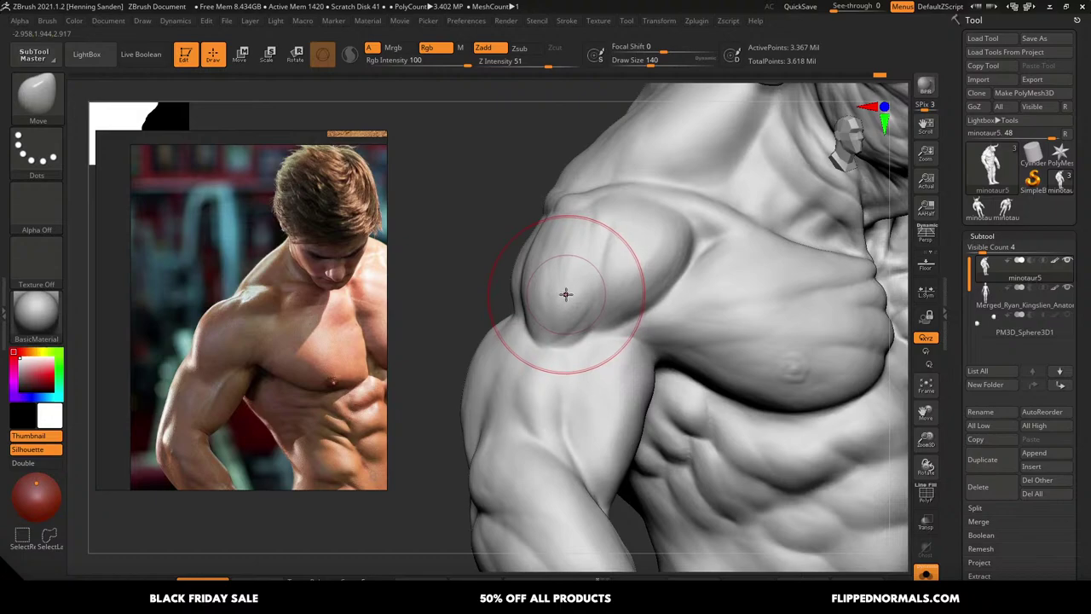
Adjust the deltoid's overall shape with the Move brush enlarged to draw size 145
right_click_drag(588, 294, 579, 267, "alt")
key("s")
left_click_drag(586, 280, 590, 283)
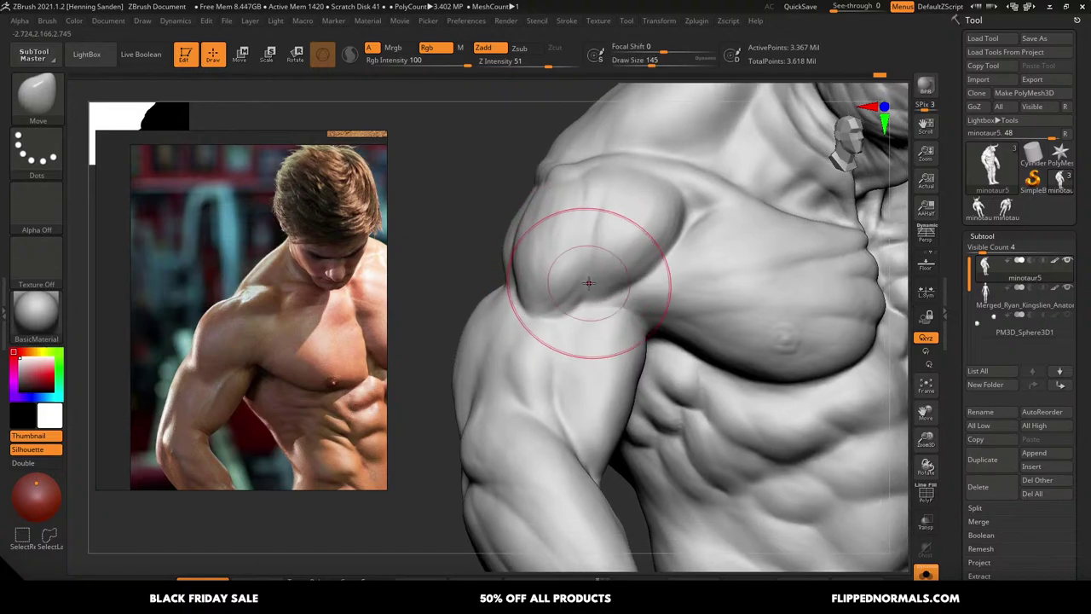
mouse_move(586, 288)
right_mouse_down("alt")
mouse_move(545, 212)
mouse_move(545, 175)
mouse_move(595, 296)
mouse_move(567, 292)
right_mouse_up("alt")
right_click_drag(596, 222, 631, 273, "ctrl")
key("s")
mouse_move(641, 260)
left_mouse_down()
mouse_move(617, 241)
mouse_move(627, 226)
mouse_move(583, 259)
left_mouse_up()
Build up the front deltoid from its upper part toward its lower edge with ClayBuildup at draw size 80
key("b")
key("c")
key("b")
key("s")
mouse_move(582, 261)
left_mouse_down()
mouse_move(577, 293)
mouse_move(561, 260)
left_mouse_up()
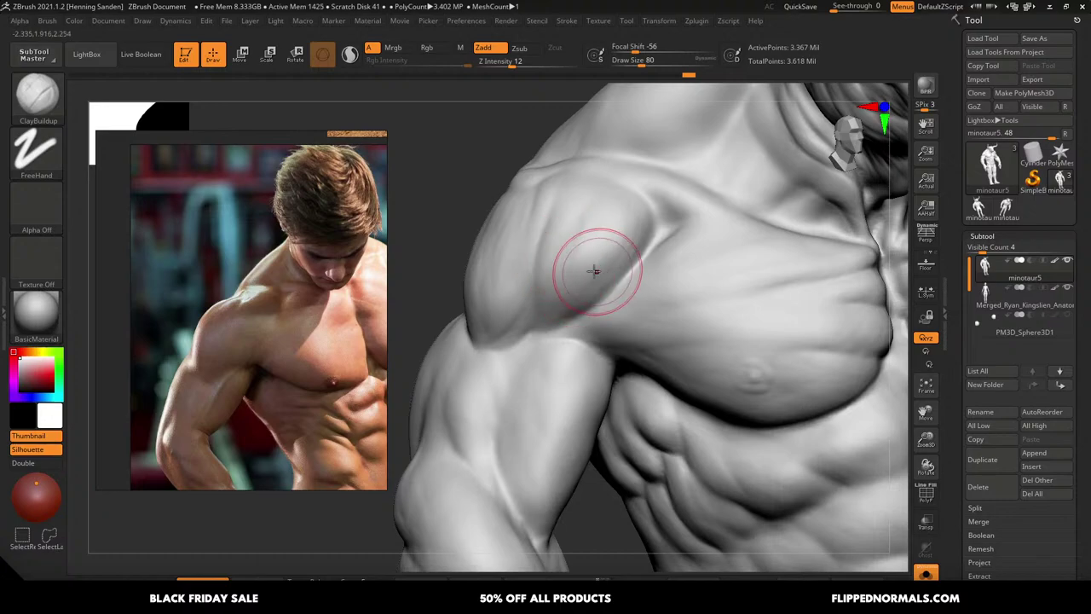
mouse_move(628, 235)
left_mouse_down()
mouse_move(606, 200)
mouse_move(581, 213)
mouse_move(604, 212)
mouse_move(573, 244)
left_mouse_up()
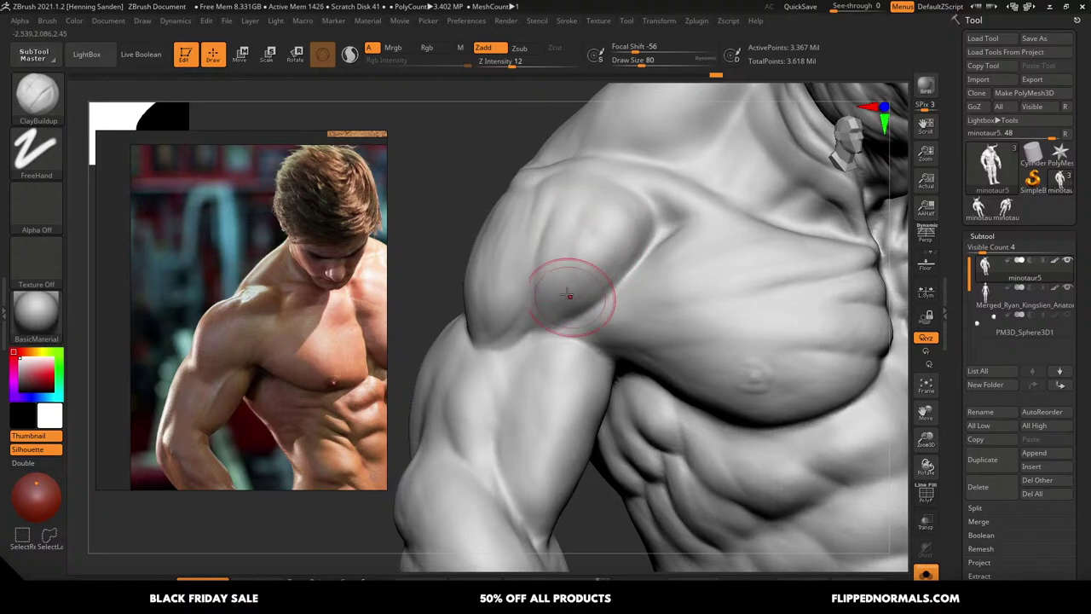
left_click_drag(567, 294, 551, 309)
right_click_drag(551, 310, 558, 262)
mouse_move(558, 261)
left_mouse_down()
mouse_move(554, 244)
mouse_move(551, 252)
left_mouse_up()
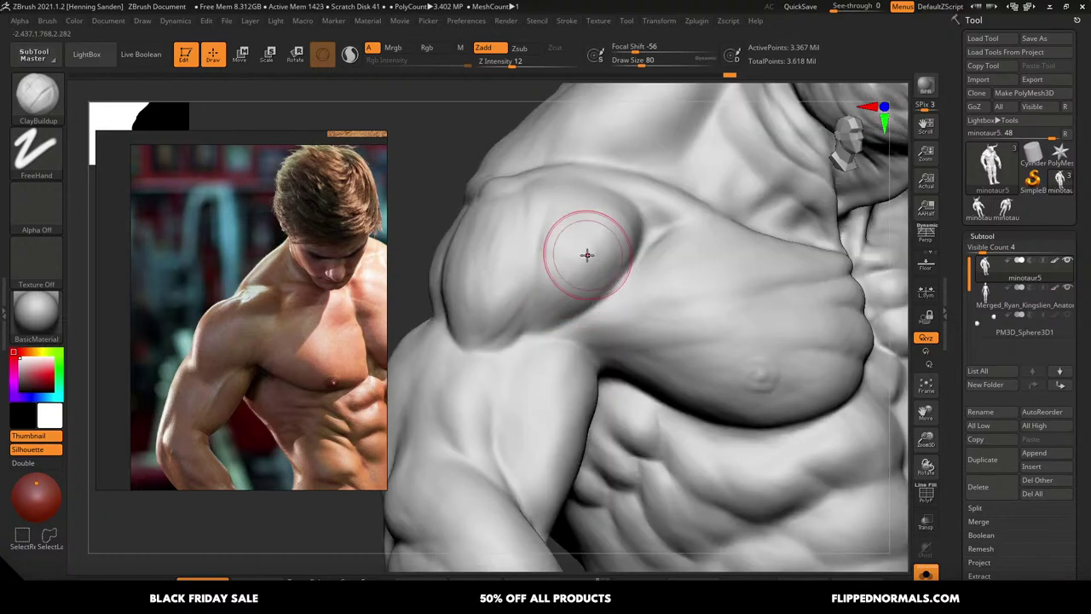
Switch to Firefox, open flippednormals.com in a new tab, and arrange the browser beside the reference photo
key("alt+Tab")
key("Tab")
key("ctrl+t")
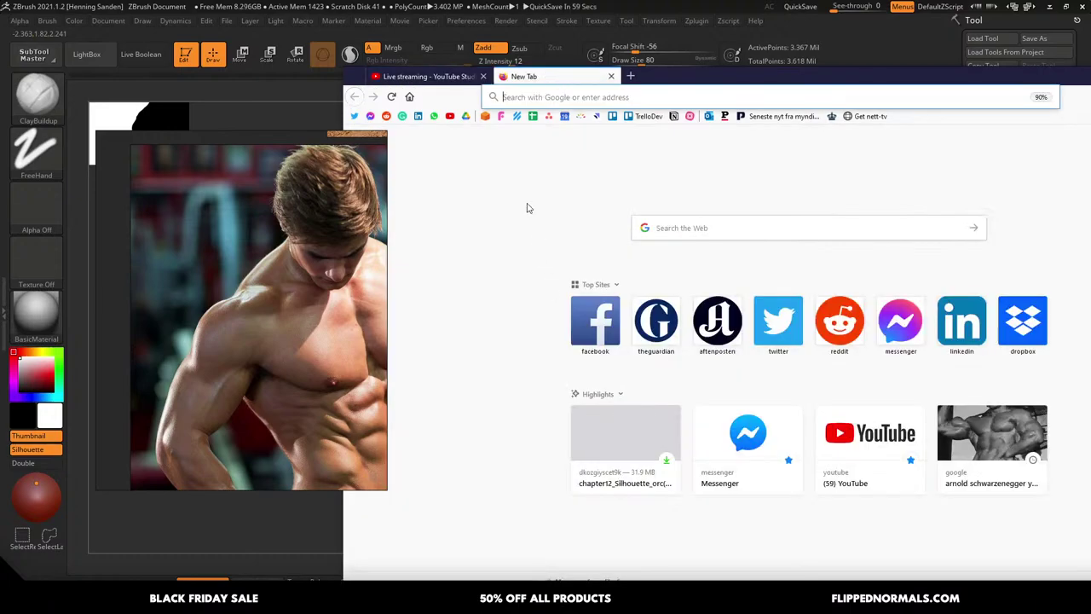
left_click(502, 118)
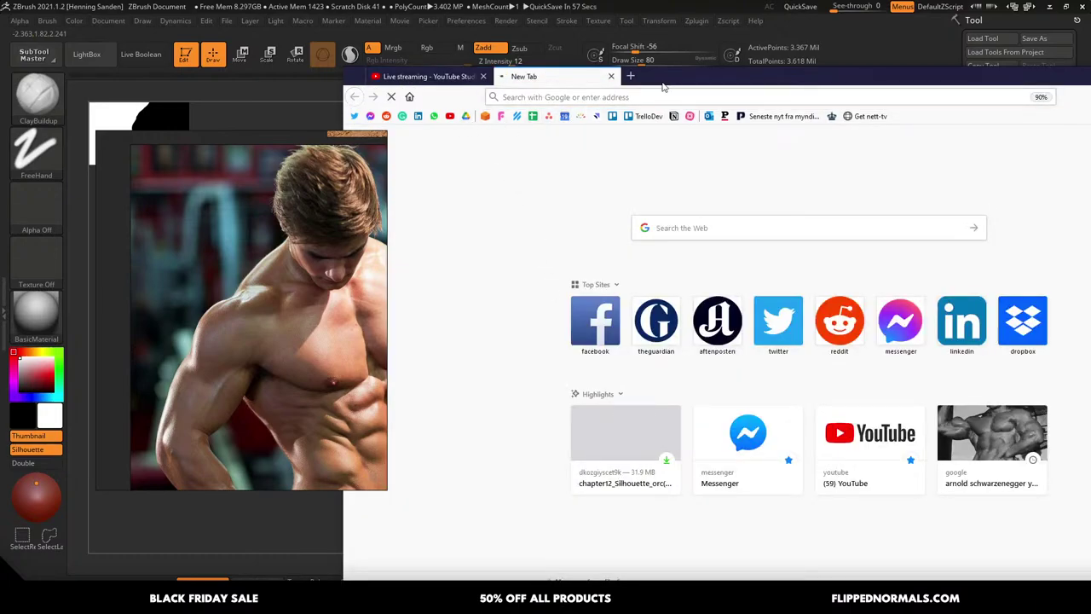
left_click_drag(663, 81, 694, 73)
left_click_drag(345, 281, 299, 290)
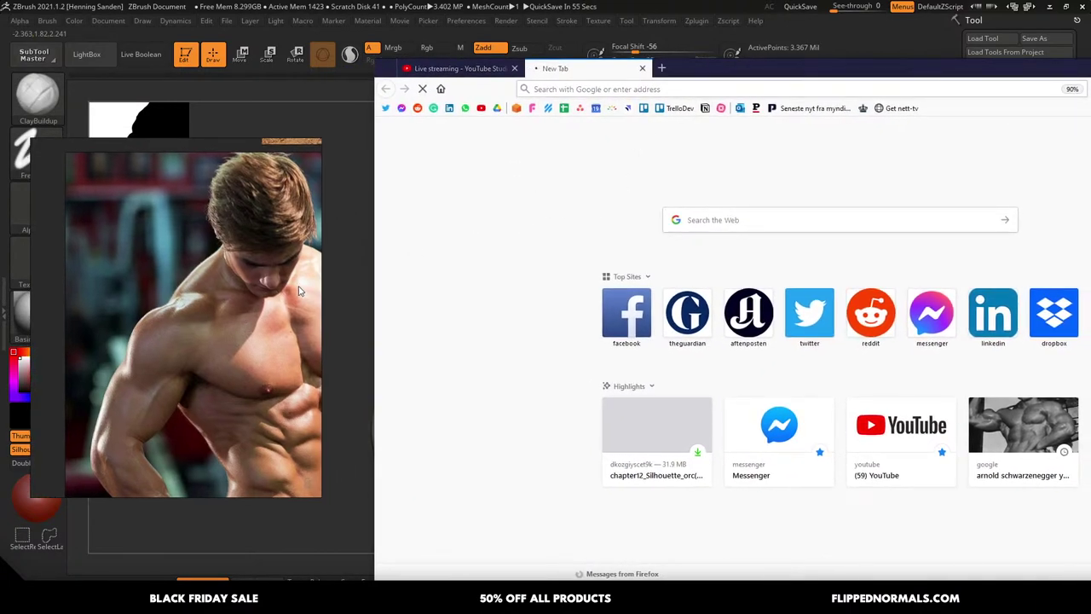
left_click_drag(700, 73, 654, 73)
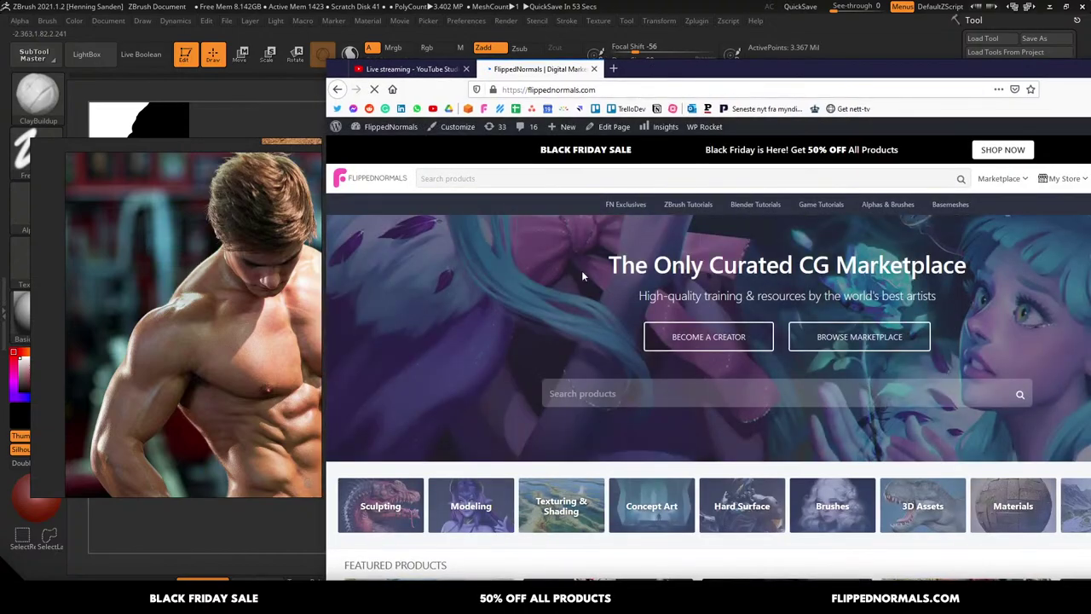
Search the FlippedNormals marketplace for "skin kit" and open the FlippedNormals Skin Kit product page
middle_click(553, 288)
scroll(556, 256, "up", 3)
left_click(611, 391)
type("skji")
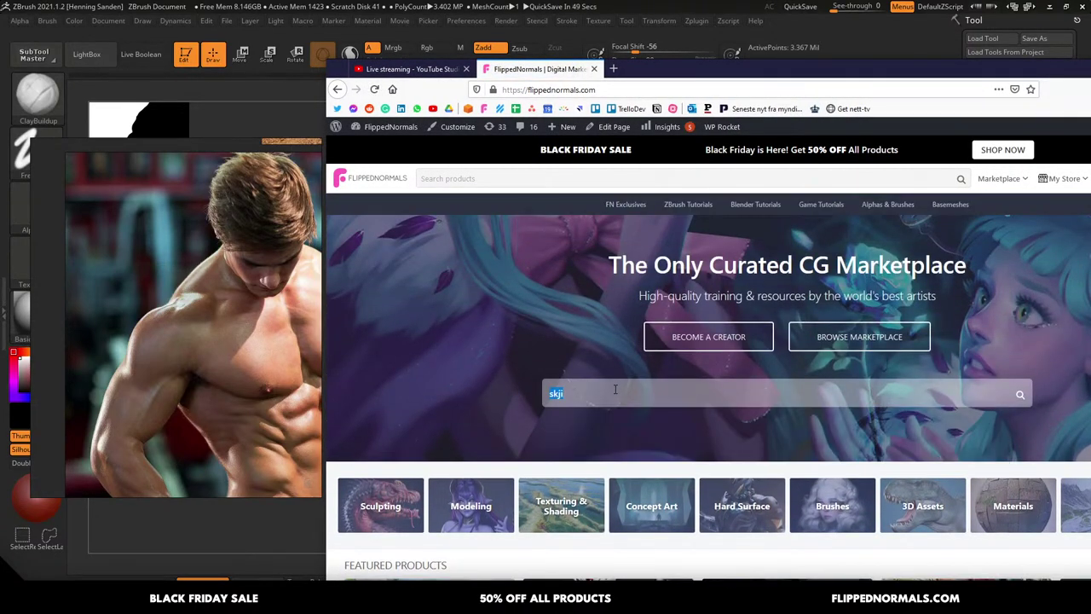
type("kin kit")
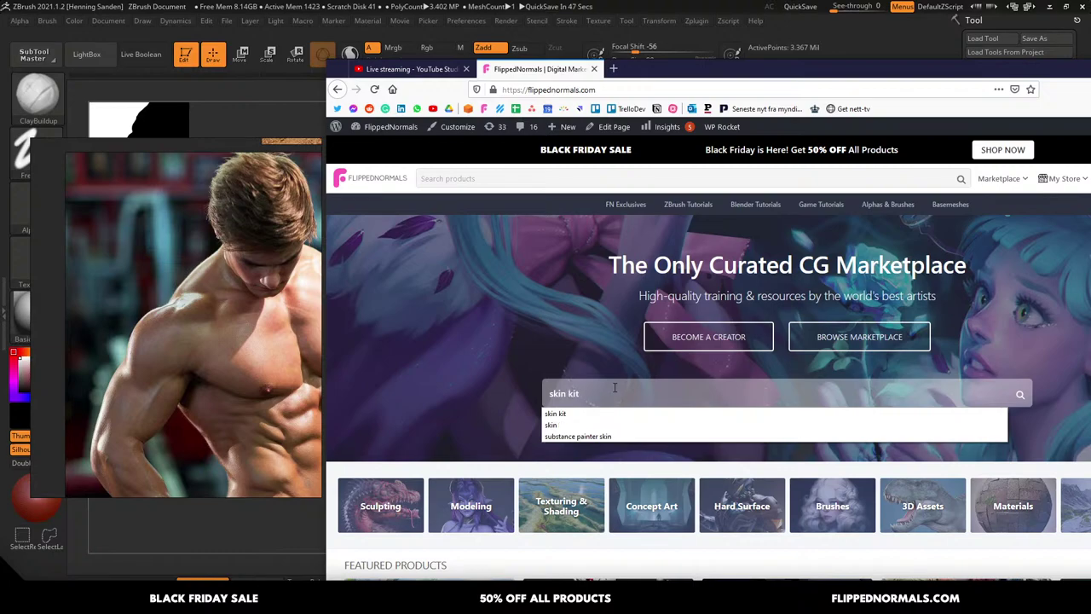
left_click(1020, 396)
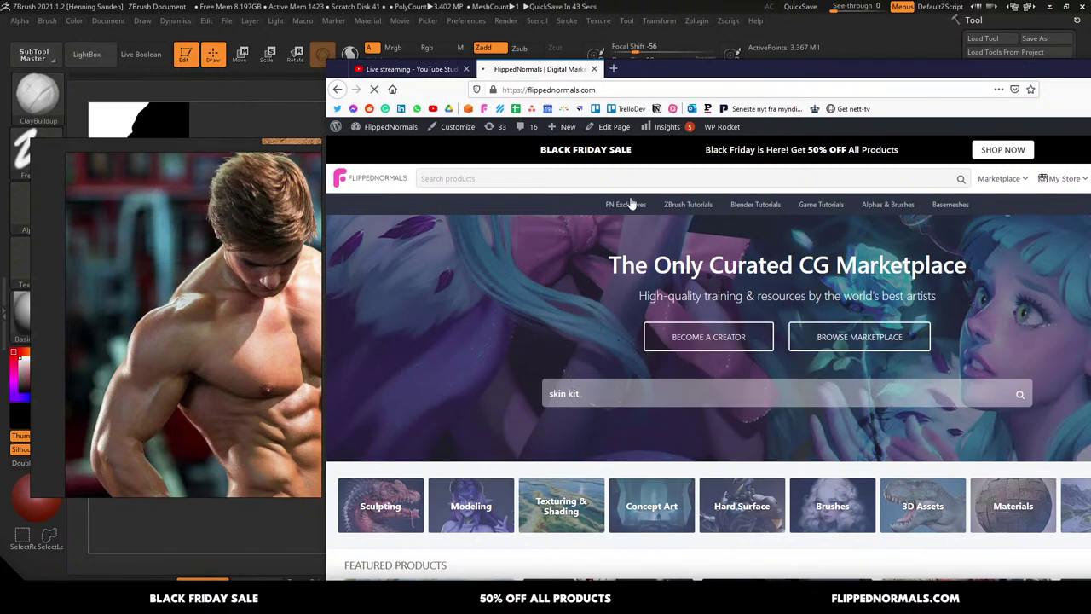
mouse_move(675, 72)
left_mouse_down()
mouse_move(657, 63)
mouse_move(669, 53)
left_mouse_up()
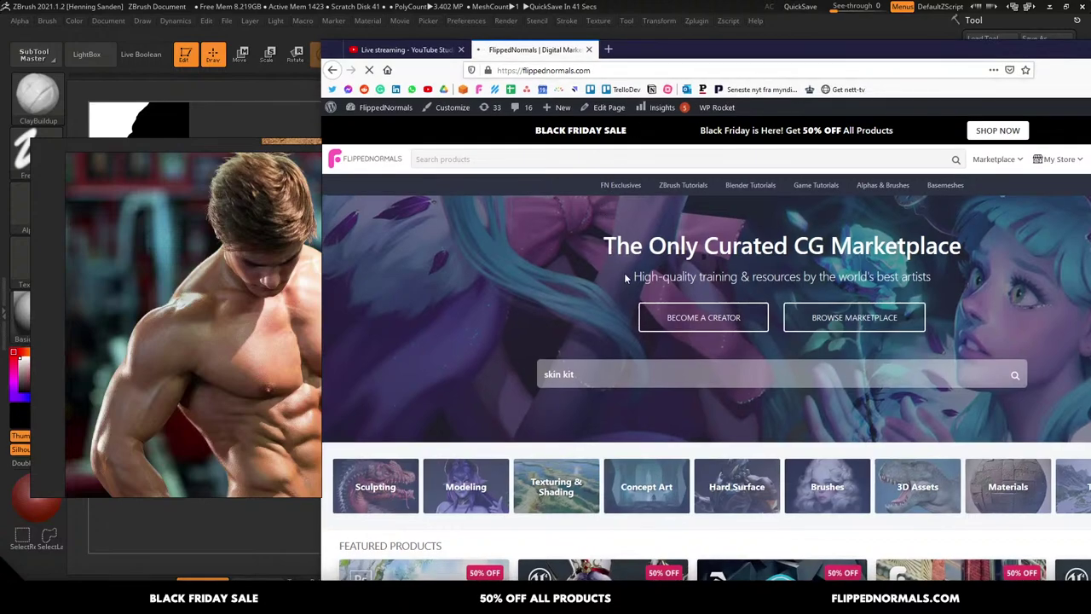
scroll(562, 378, "down", 3)
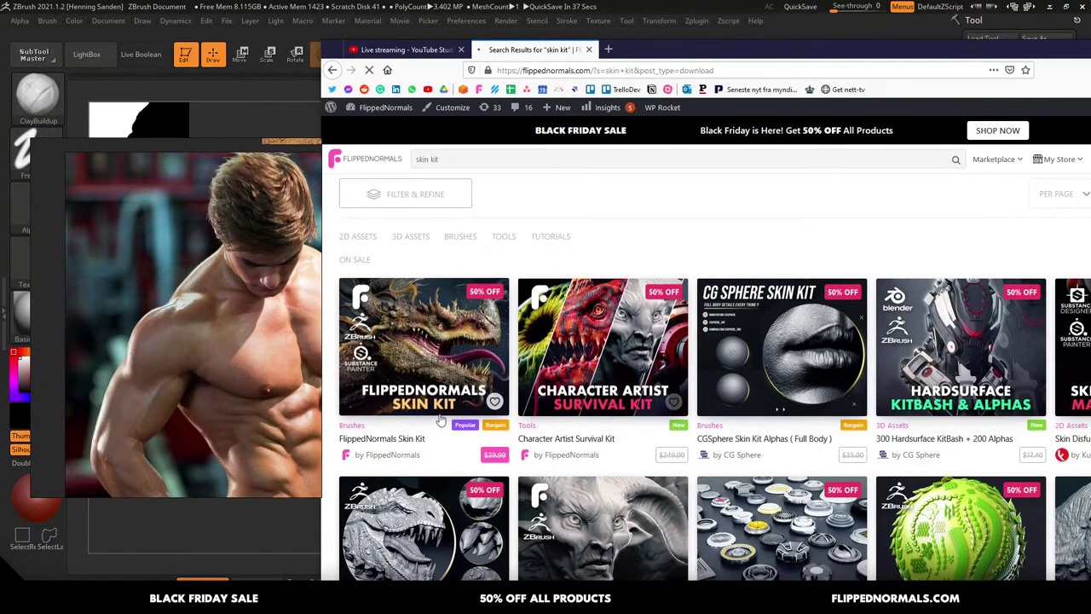
left_click(495, 376)
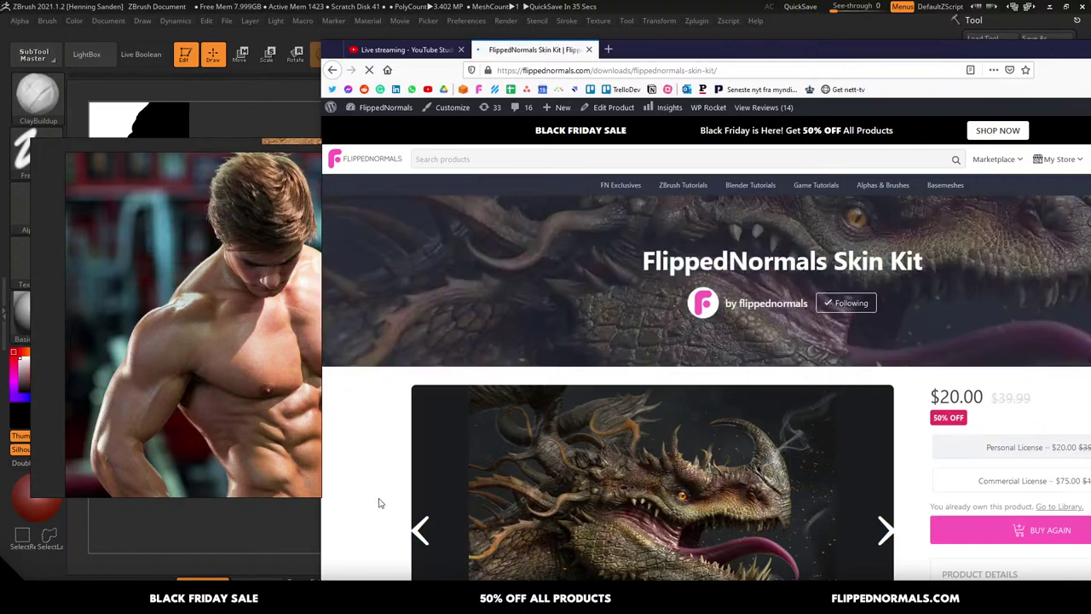
Browse through the Skin Kit's enlarged preview images and close the gallery
scroll(659, 424, "down", 1)
left_click(659, 423)
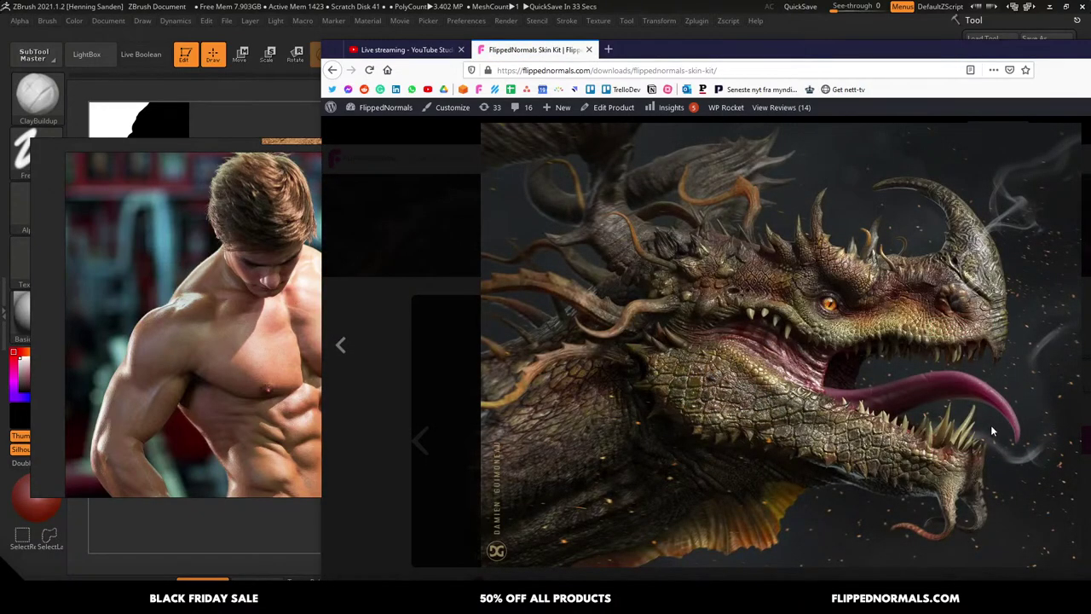
left_click(870, 406)
left_click(833, 397)
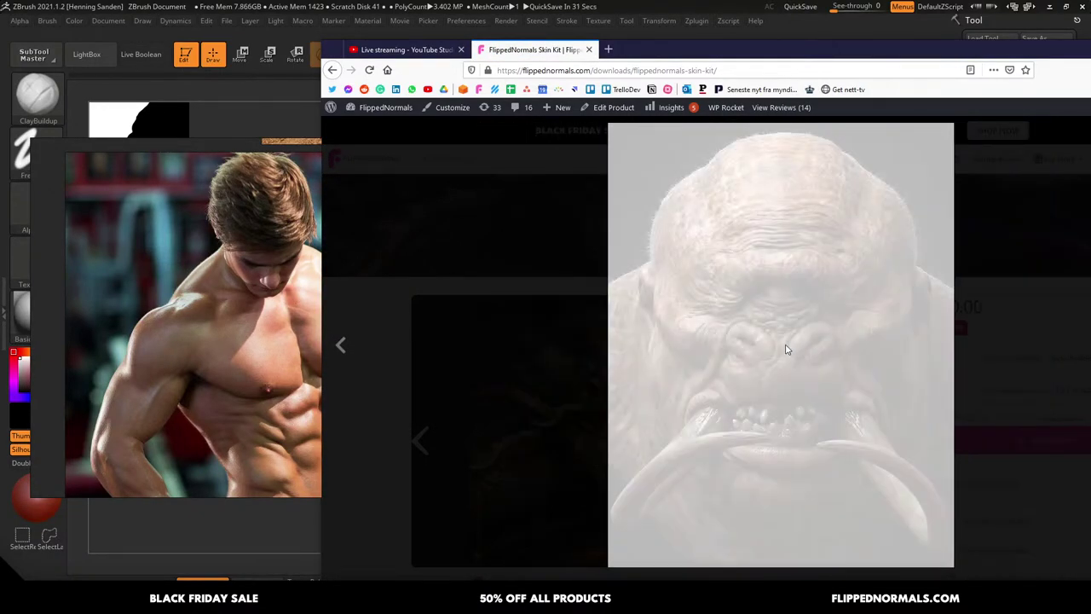
left_click(729, 273)
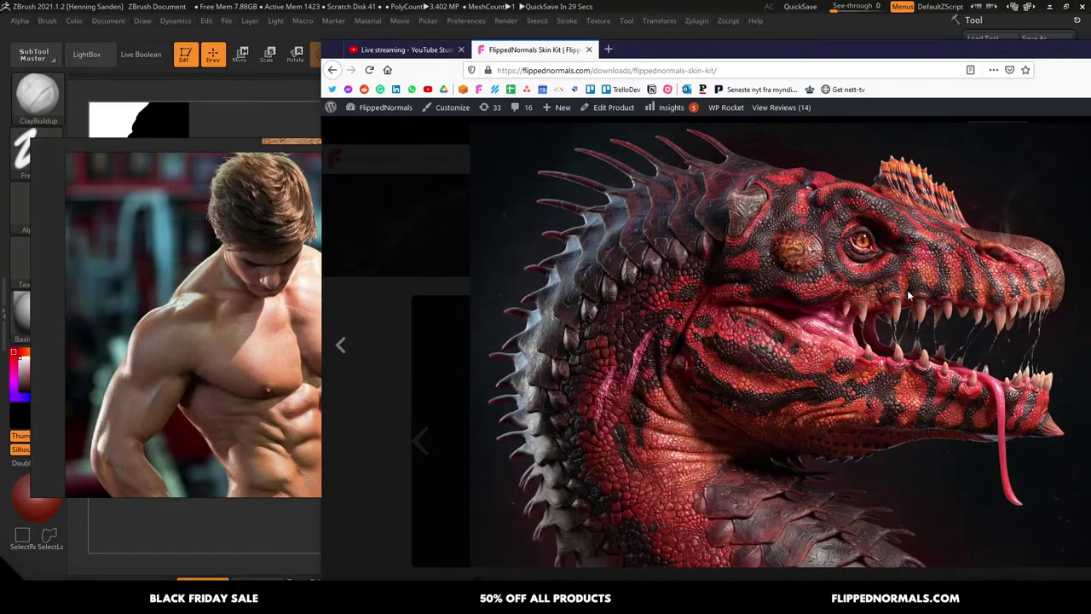
left_click(909, 295)
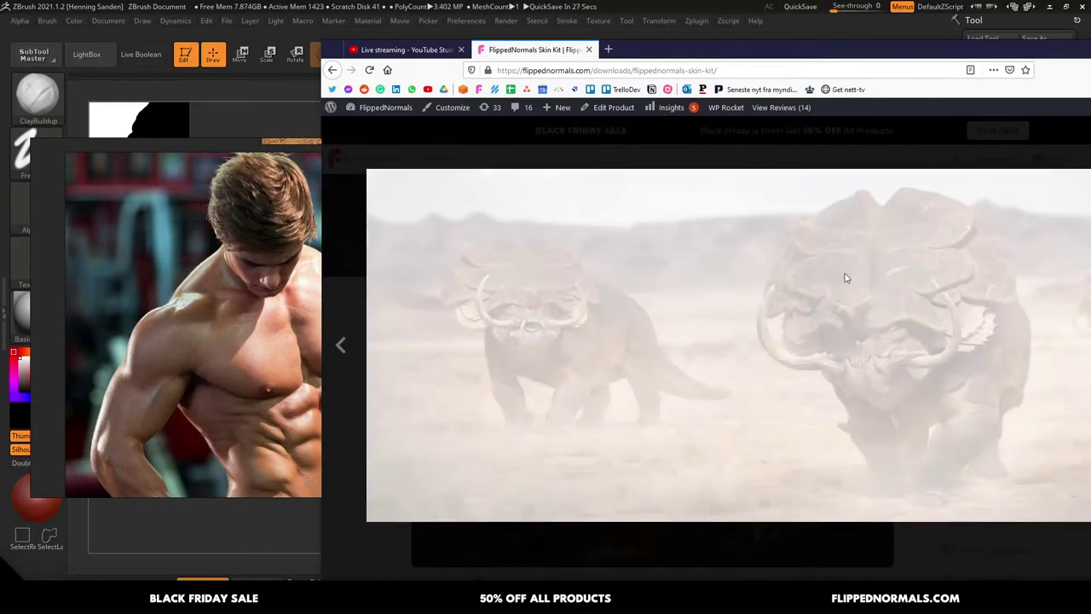
key("Escape")
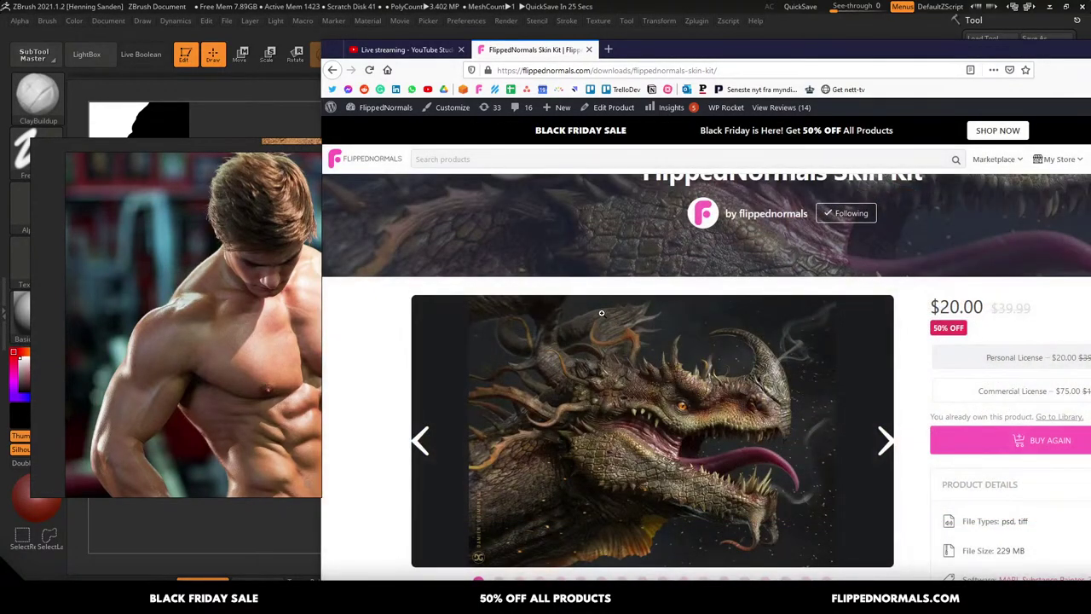
Switch back to ZBrush and build up the front deltoid's muscle strands with ClayBuildup, reducing the draw size to 59
key("alt+Tab")
left_click(607, 326)
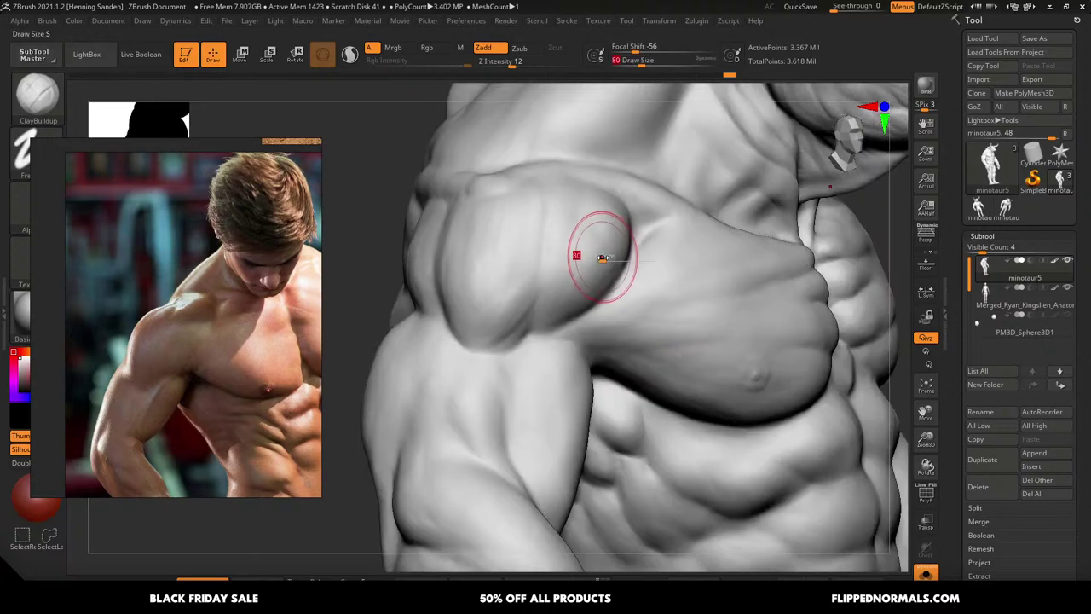
key("s")
left_click_drag(602, 257, 600, 257)
right_click_drag(594, 254, 609, 242)
left_click_drag(601, 234, 581, 274)
right_click_drag(552, 322, 607, 312, "alt")
key("s")
left_click_drag(561, 300, 557, 300)
left_click_drag(585, 269, 543, 303)
right_click_drag(528, 268, 511, 207)
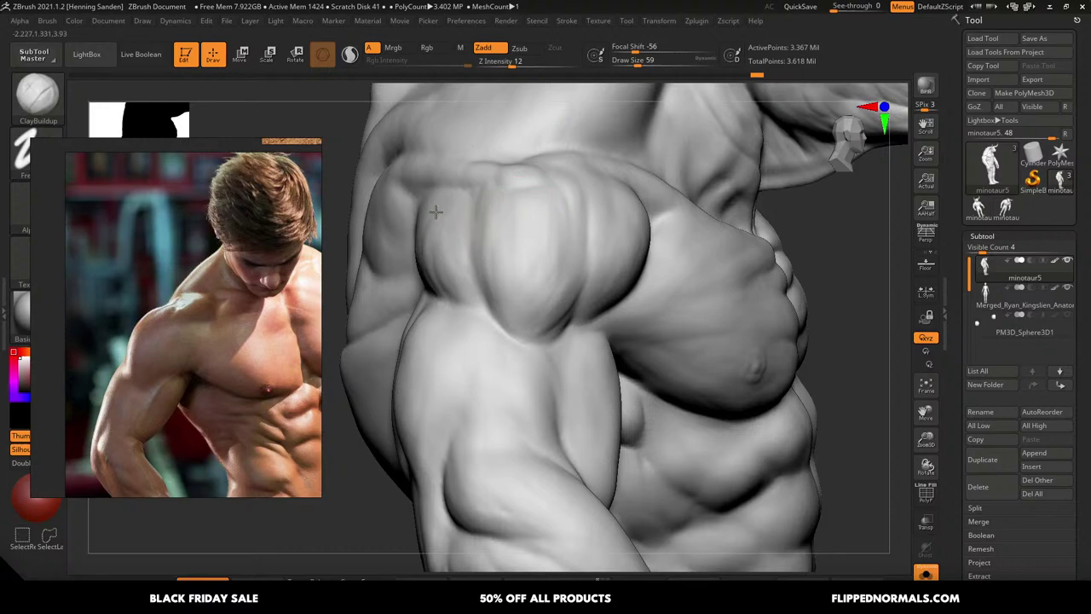
Build up the rear part of the deltoid with ClayBuildup and adjust its form with an enlarged Move brush
mouse_move(449, 258)
left_mouse_down()
mouse_move(473, 288)
mouse_move(456, 266)
left_mouse_up()
mouse_move(452, 273)
right_mouse_down()
mouse_move(486, 290)
mouse_move(463, 282)
right_mouse_up()
key("s")
left_click_drag(463, 282, 458, 282)
mouse_move(492, 298)
right_mouse_down("ctrl")
mouse_move(629, 377)
mouse_move(596, 385)
mouse_move(638, 388)
mouse_move(558, 324)
mouse_move(523, 341)
mouse_move(526, 361)
mouse_move(550, 284)
right_mouse_up("ctrl")
key("b")
key("m")
key("v")
key("bracketright")
Refine the muscles of the outer upper arm below the deltoid with ClayBuildup at draw size 44
key("b")
key("c")
key("b")
mouse_move(540, 344)
right_mouse_down()
mouse_move(559, 358)
mouse_move(540, 387)
mouse_move(535, 305)
mouse_move(565, 312)
mouse_move(542, 313)
right_mouse_up()
key("s")
left_click_drag(542, 310, 535, 309)
mouse_move(535, 315)
right_mouse_down("alt")
mouse_move(572, 319)
mouse_move(578, 306)
right_mouse_up("alt")
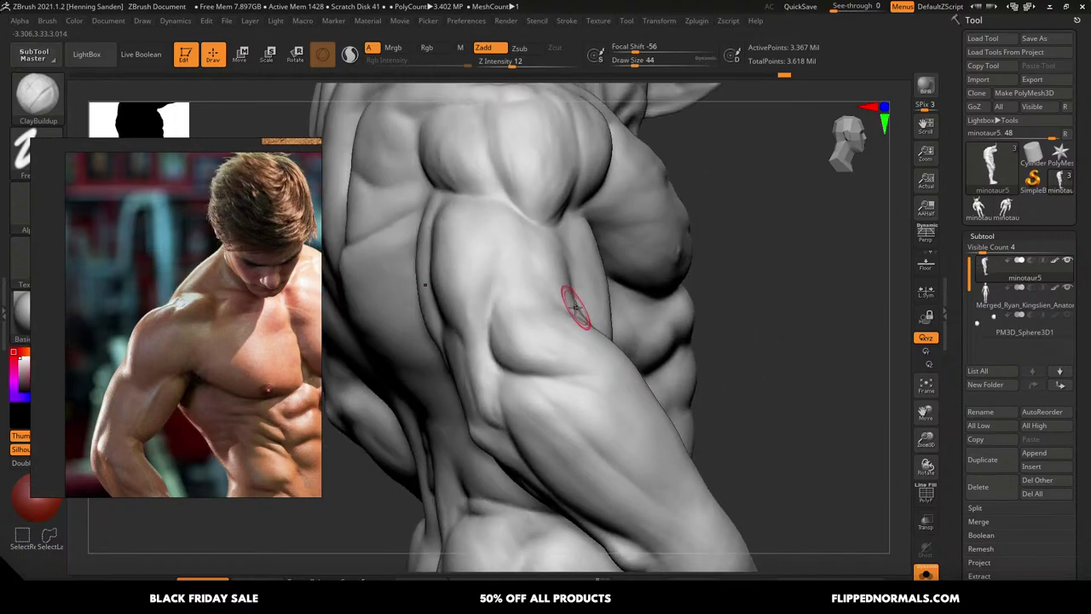
key("s")
left_click_drag(578, 308, 580, 308)
key("s")
Build up the upper triceps just below the rear deltoid with ClayBuildup at draw size 51
right_click_drag(521, 323, 544, 324)
key("s")
left_click_drag(471, 343, 477, 324)
key("s")
key("s")
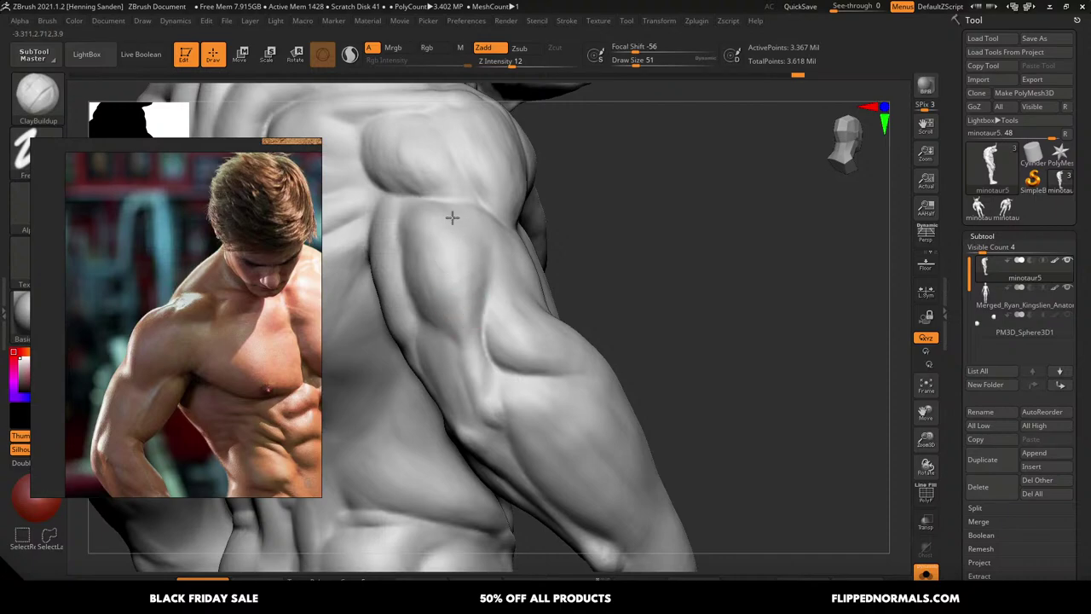
left_click_drag(452, 218, 438, 214)
Set the ClayBuildup draw size to 44 and reposition the reference photo to show the whole arm down to the hand
key("f")
mouse_move(546, 319)
right_mouse_down()
mouse_move(456, 329)
mouse_move(481, 322)
right_mouse_up()
right_click_drag(551, 294, 558, 318)
right_click_drag(559, 318, 546, 329, "ctrl")
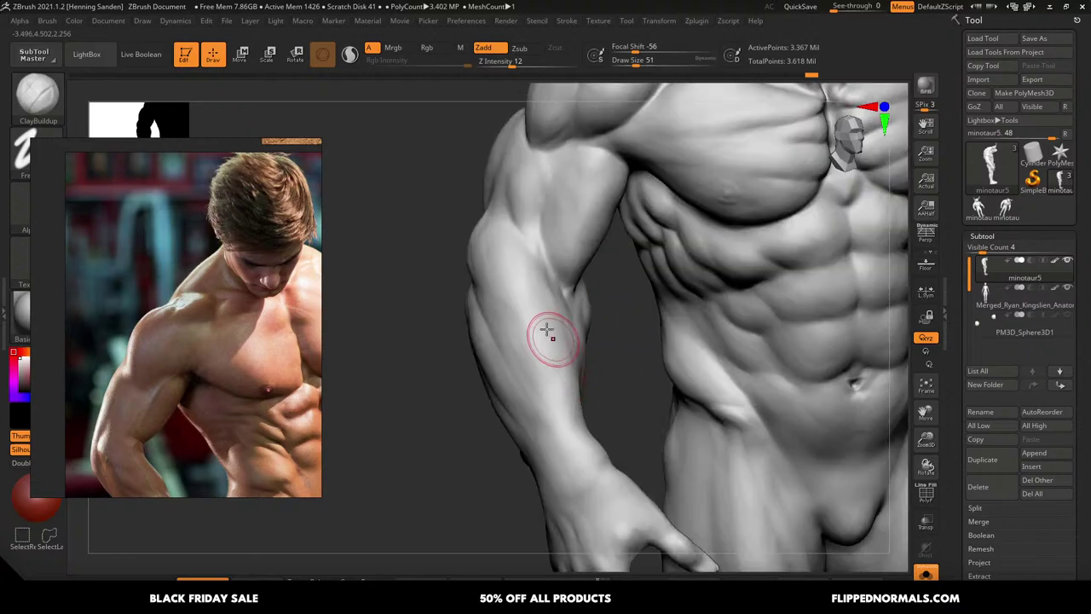
key("s")
left_click_drag(499, 268, 495, 269)
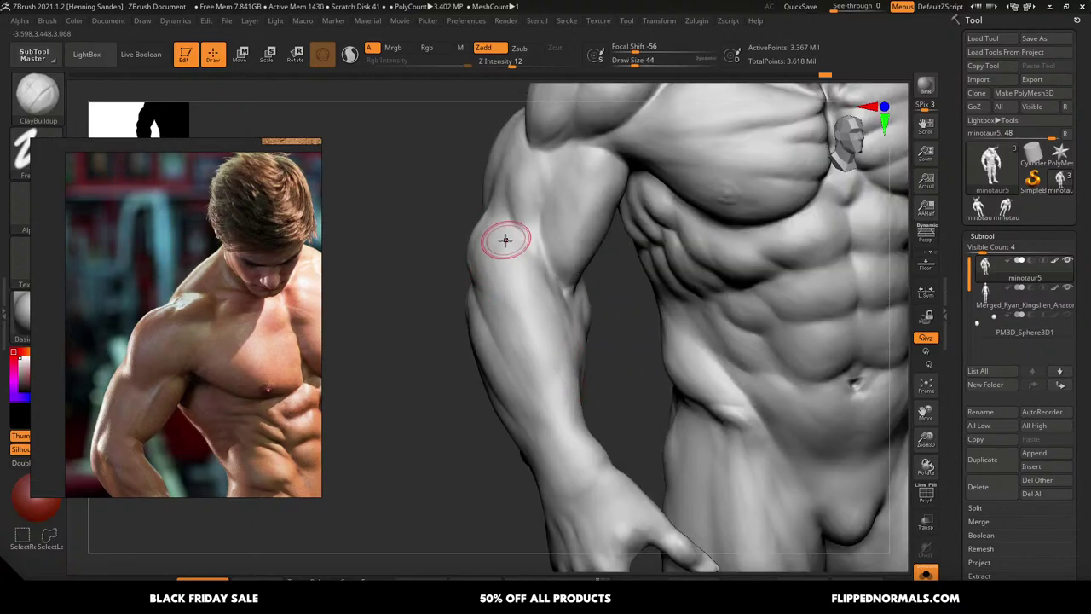
middle_click_drag(204, 465, 230, 342)
scroll(232, 353, "up", 1)
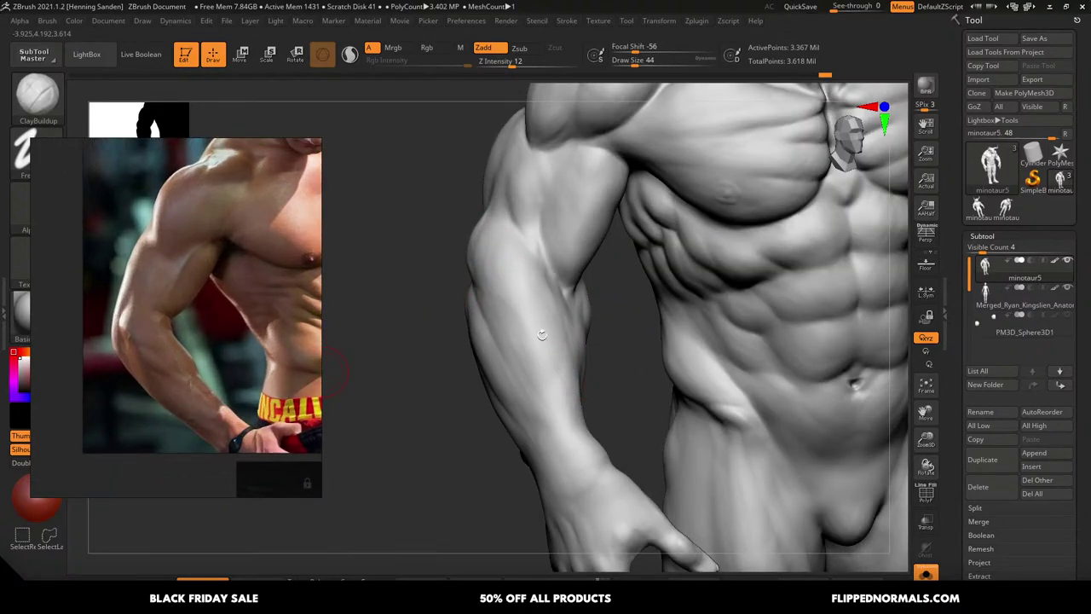
Build up the outer forearm muscle beside the elbow with ClayBuildup at draw size 46 and undo the last stroke
right_click_drag(543, 334, 513, 315)
key("s")
left_click_drag(458, 262, 480, 253)
right_click_drag(486, 256, 465, 249)
key("s")
left_click_drag(469, 249, 469, 218)
key("s")
right_click_drag(672, 231, 684, 229)
right_click_drag(684, 228, 693, 222, "ctrl")
key("s")
left_click_drag(694, 222, 701, 203)
key("ctrl+z")
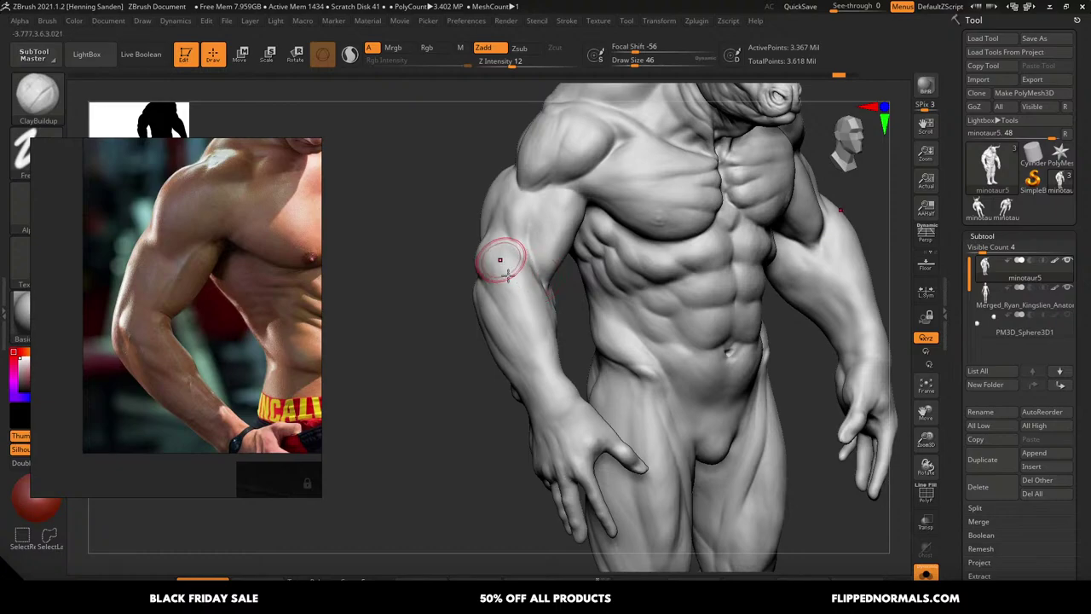
Fill out the upper forearm muscle from the outer elbow toward the inner forearm with ClayBuildup at draw size 77
right_click_drag(502, 261, 503, 268, "ctrl")
key("s")
left_click_drag(501, 267, 505, 267)
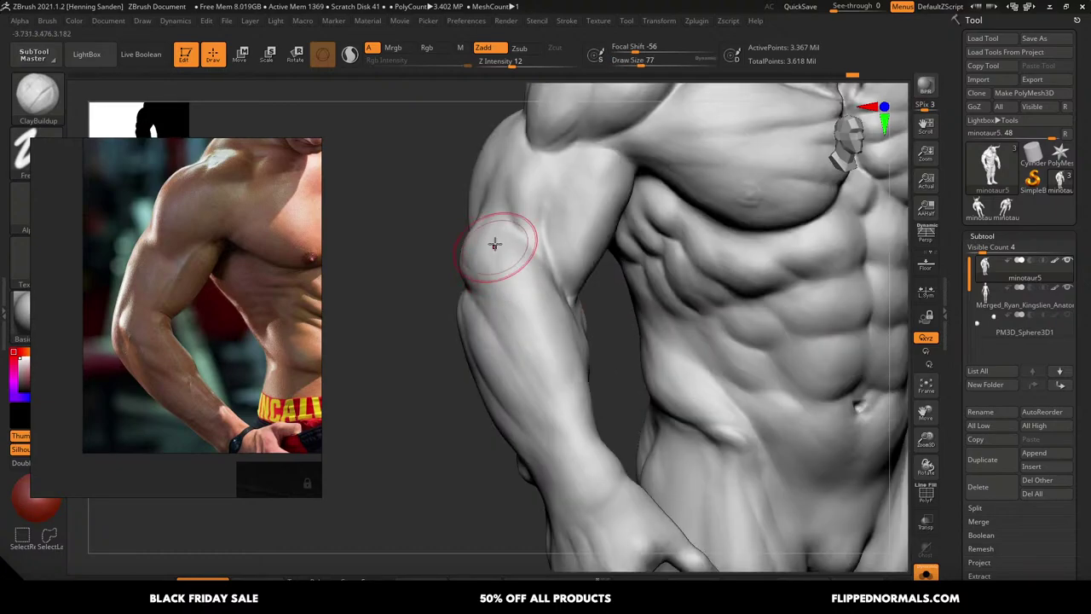
mouse_move(473, 235)
left_mouse_down()
mouse_move(503, 244)
mouse_move(525, 286)
mouse_move(542, 292)
left_mouse_up()
Refine the middle of the forearm with fine ClayBuildup strokes at draw size 31
mouse_move(546, 293)
right_mouse_down()
mouse_move(524, 290)
mouse_move(515, 332)
mouse_move(526, 319)
mouse_move(512, 321)
right_mouse_up()
key("bracketleft")
key("bracketleft")
key("bracketleft")
key("bracketleft")
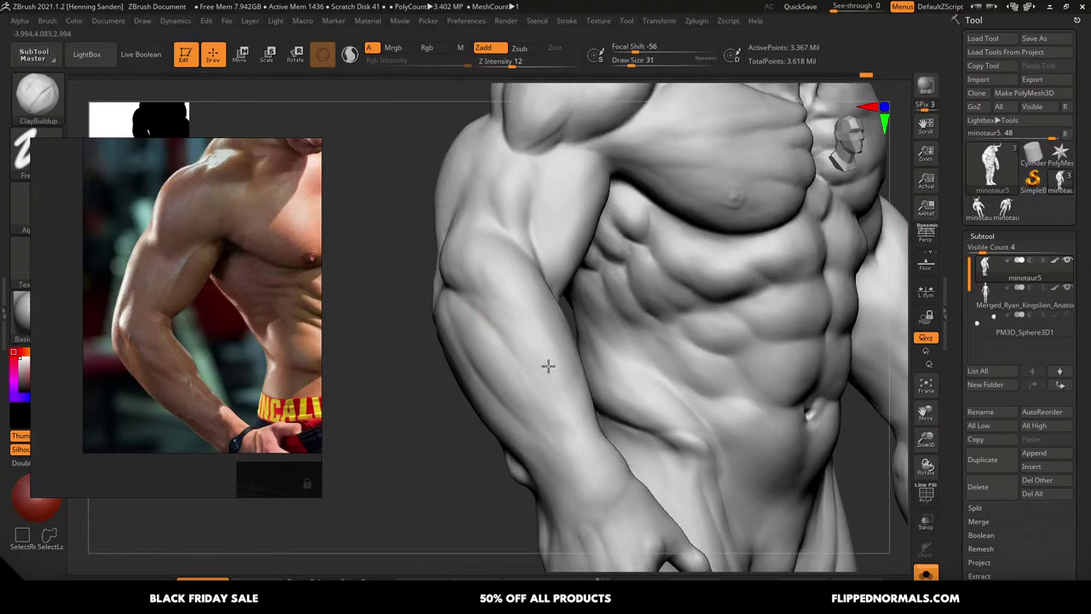
left_click_drag(548, 366, 553, 372)
Build up the forearm muscle lengthwise with ClayBuildup at draw size 56 and refine it at sizes 44 and 46
right_click_drag(552, 375, 560, 333)
key("s")
left_click(531, 333)
left_click_drag(488, 310, 549, 363)
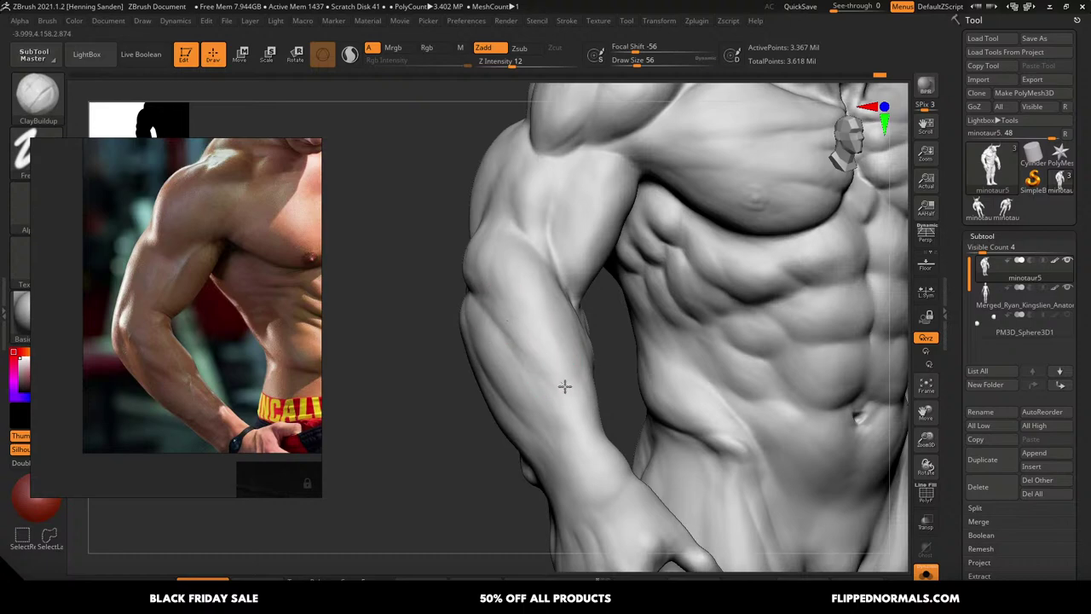
key("bracketleft")
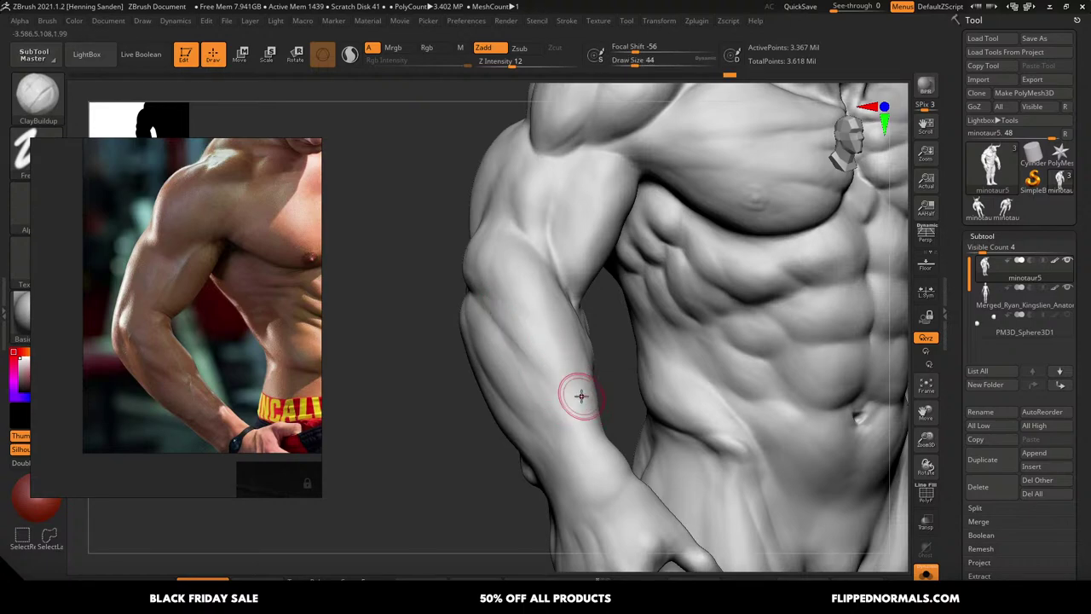
right_click_drag(559, 345, 576, 364)
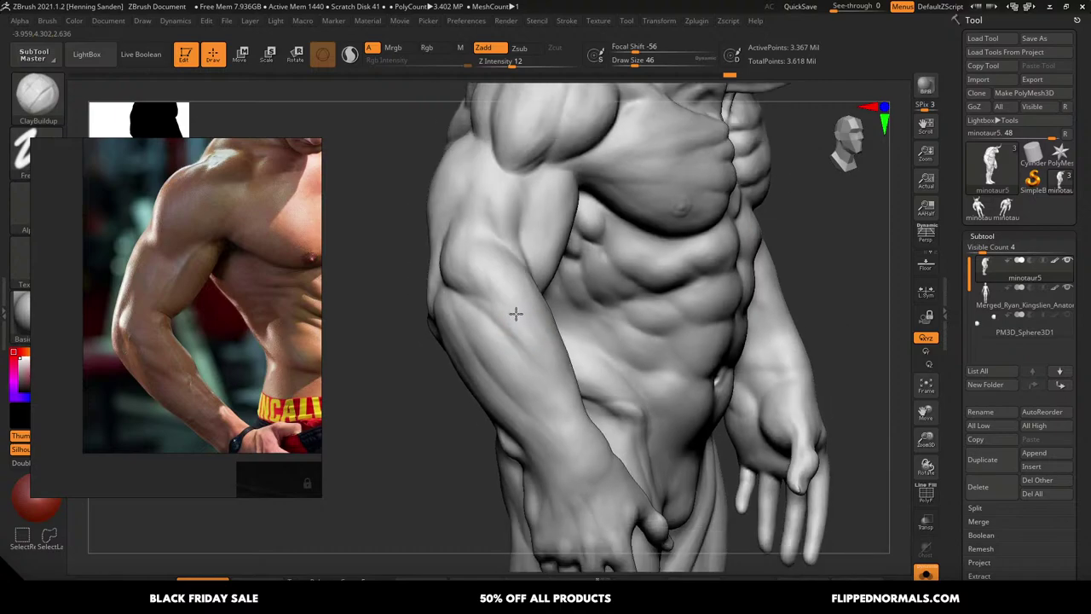
right_click_drag(556, 316, 630, 369)
Show the wireframe, examine the mesh density up close and across the whole minotaur, and hide the wireframe
key("shift+f")
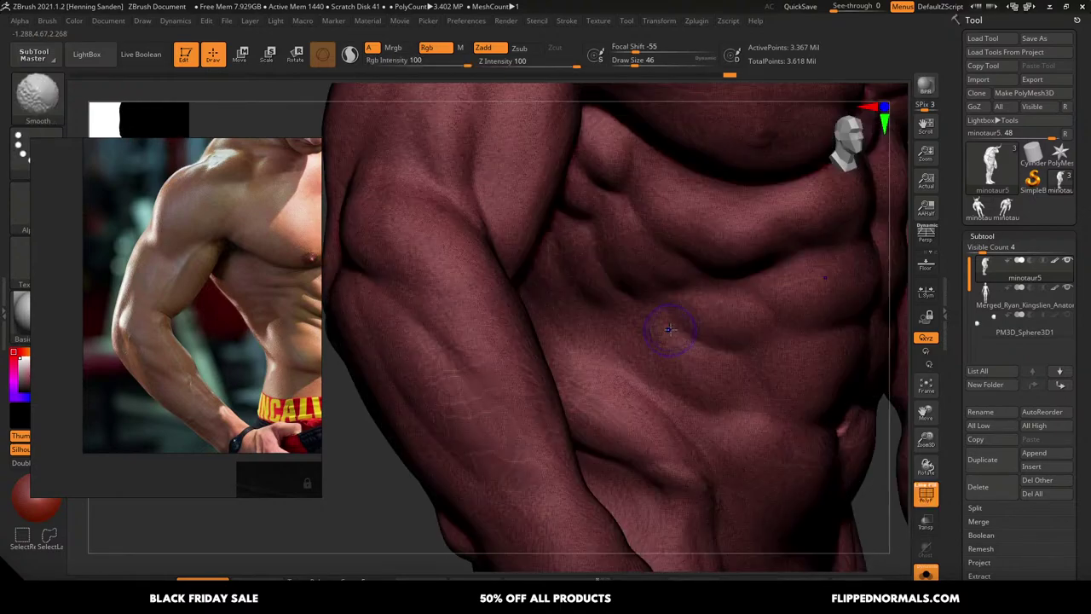
mouse_move(679, 102)
right_mouse_down("alt")
mouse_move(674, 272)
mouse_move(696, 310)
mouse_move(702, 285)
mouse_move(699, 260)
mouse_move(638, 339)
mouse_move(663, 343)
mouse_move(761, 413)
mouse_move(600, 307)
right_mouse_up("alt")
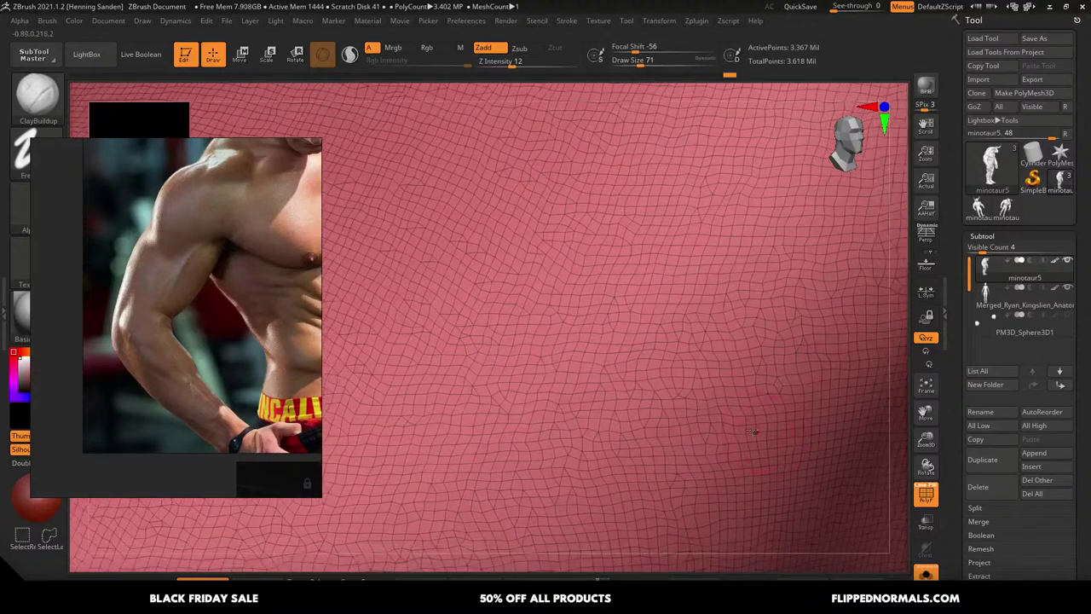
key("f")
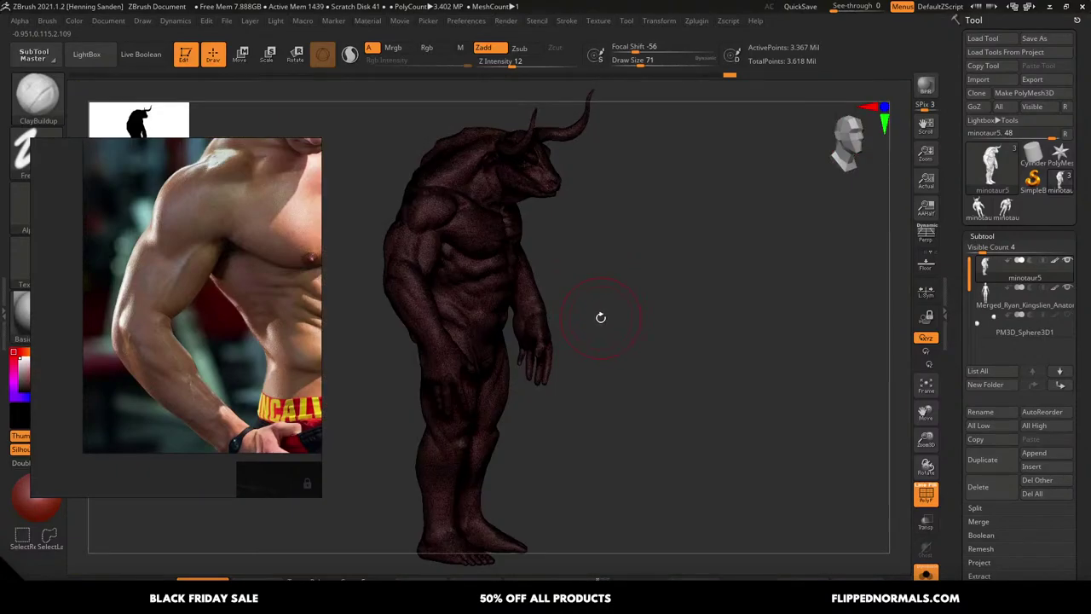
mouse_move(602, 320)
right_mouse_down()
mouse_move(588, 329)
mouse_move(599, 335)
mouse_move(574, 331)
mouse_move(588, 335)
right_mouse_up()
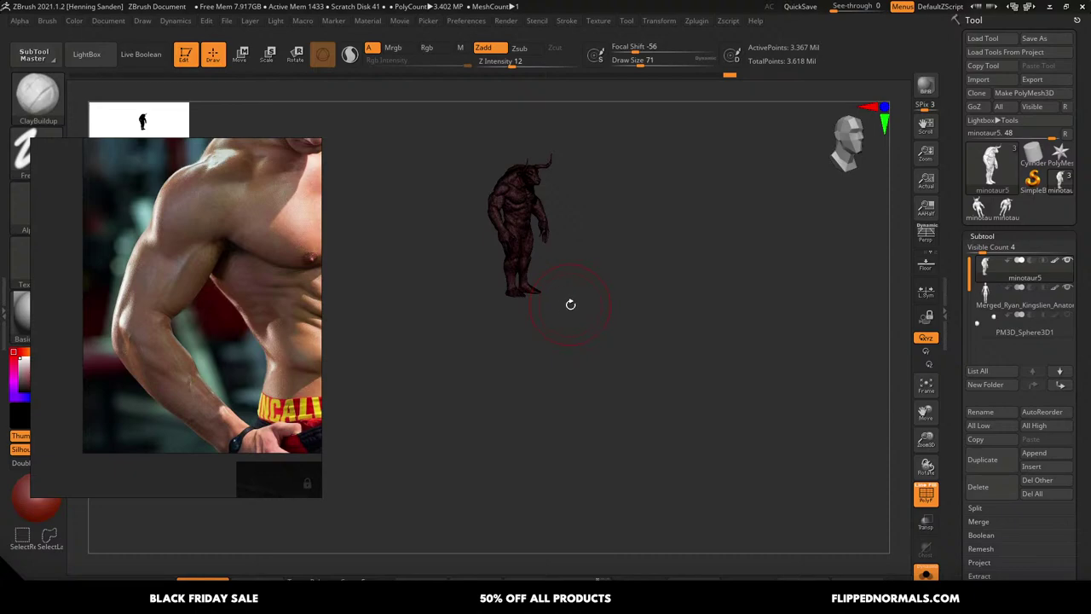
right_click_drag(621, 298, 591, 297)
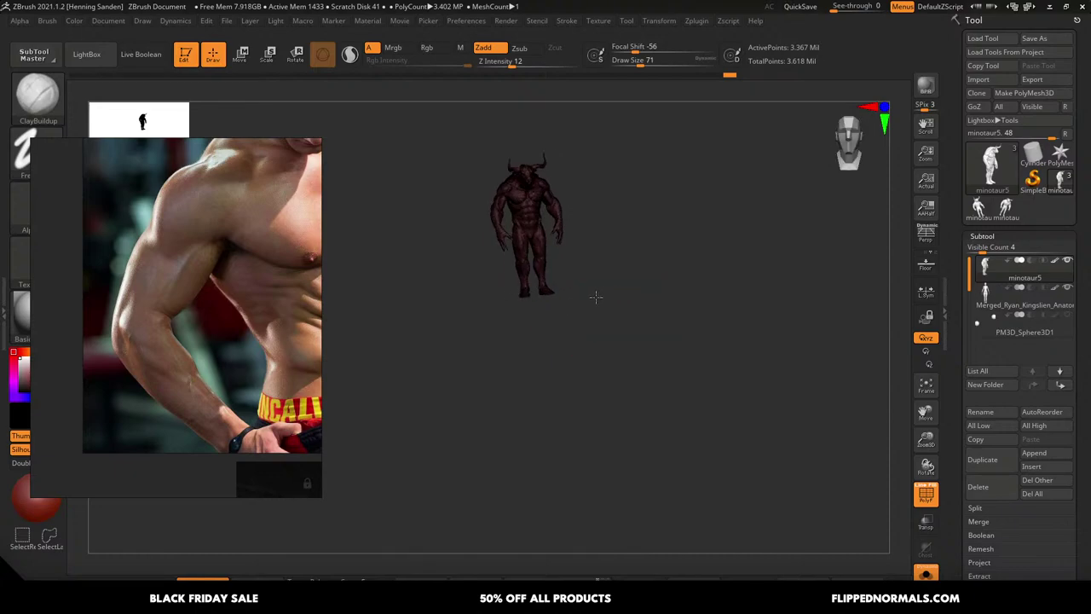
key("f")
key("shift+f")
Reshape the arm's outer contour at the elbow with the Move brush at draw size 94
right_click_drag(506, 276, 584, 293, "alt")
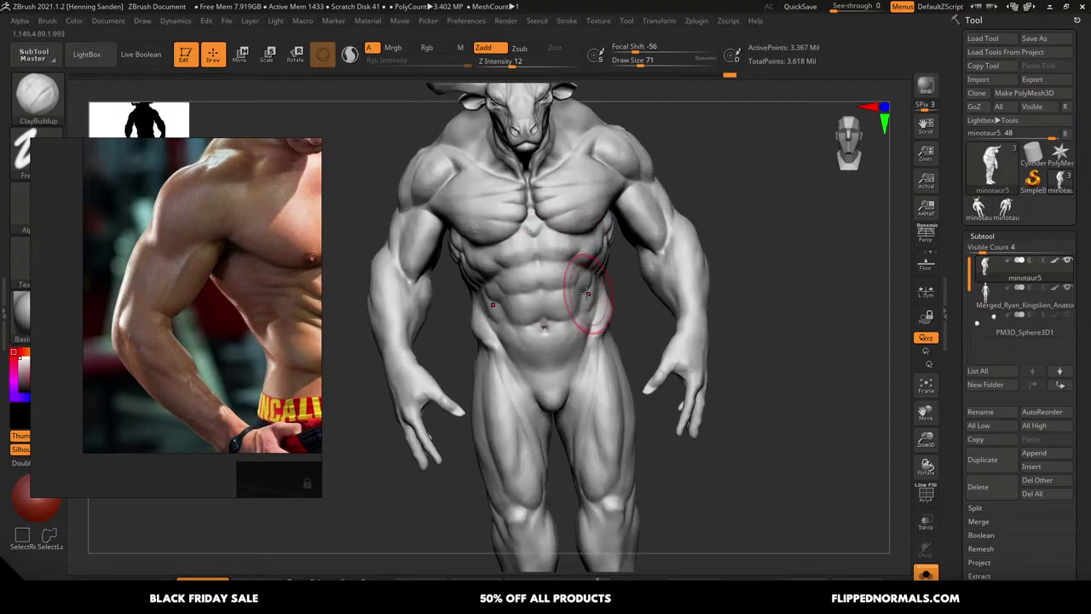
mouse_move(501, 303)
right_mouse_down("alt")
mouse_move(568, 308)
mouse_move(527, 331)
mouse_move(539, 358)
right_mouse_up("alt")
key("b")
key("m")
key("v")
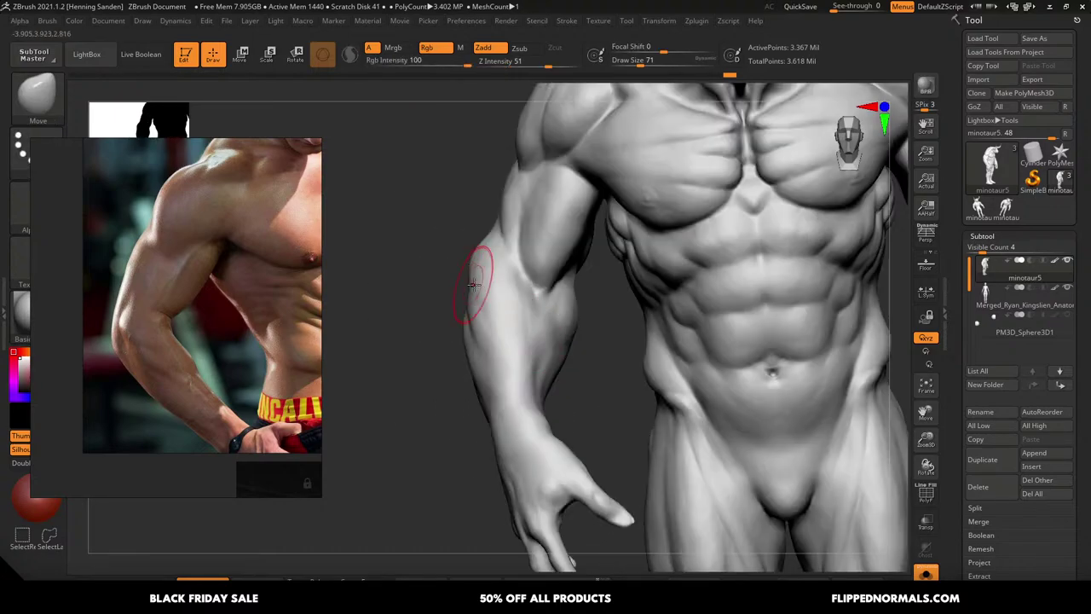
key("s")
left_click_drag(475, 286, 480, 277)
right_click_drag(478, 277, 488, 268)
key("s")
left_click_drag(463, 261, 468, 259)
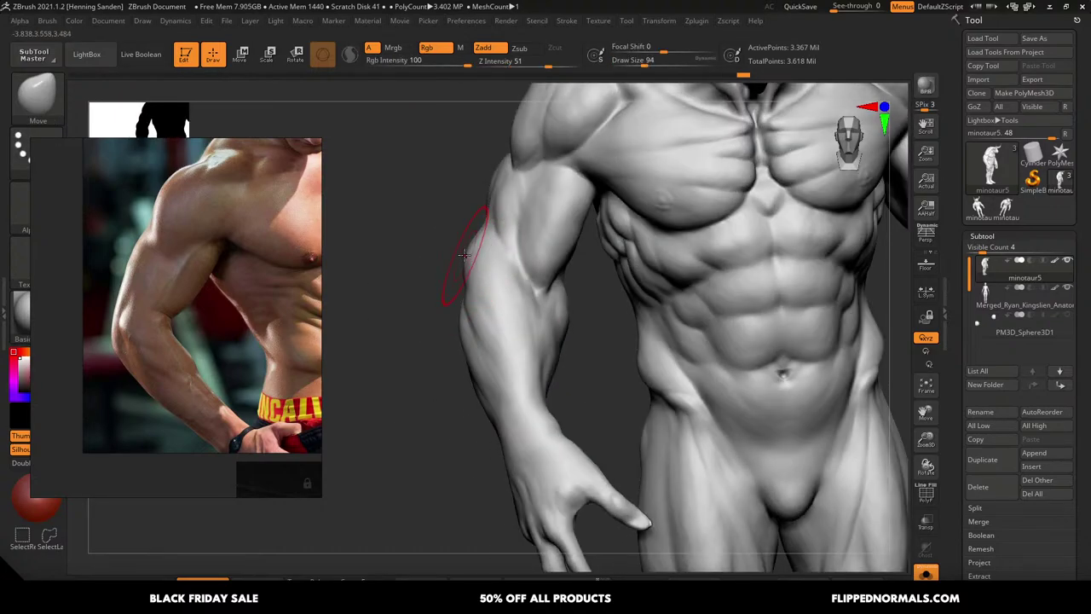
Define the creases and bony forms at the back of the elbow with DamStandard at draw size 62
mouse_move(487, 275)
right_mouse_down()
mouse_move(540, 341)
mouse_move(557, 291)
mouse_move(568, 293)
right_mouse_up()
mouse_move(431, 295)
right_mouse_down()
mouse_move(541, 312)
mouse_move(546, 348)
right_mouse_up()
key("b")
key("d")
key("s")
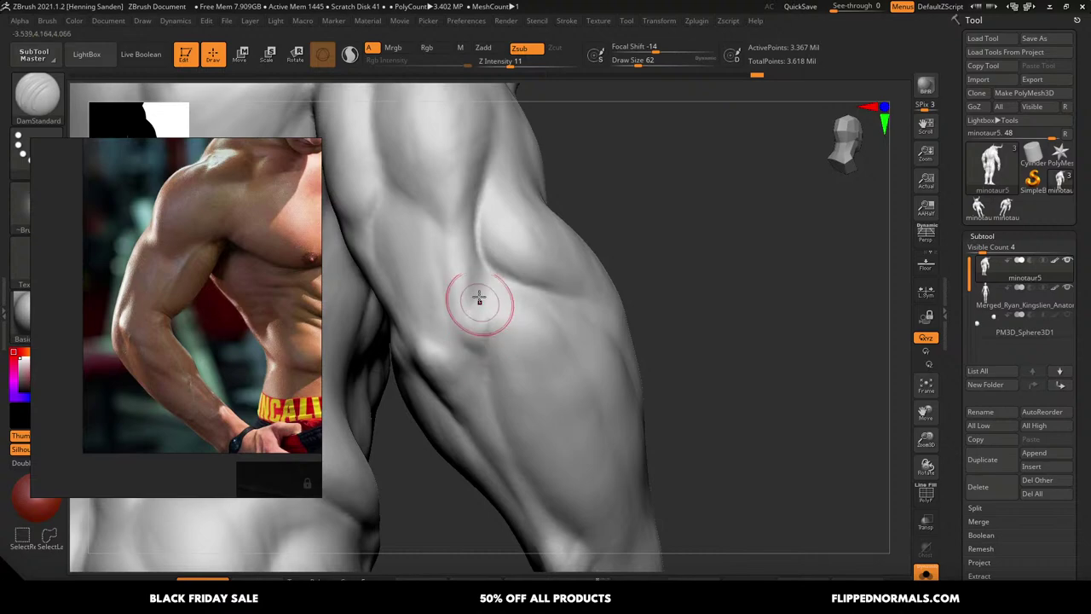
mouse_move(477, 354)
right_mouse_down()
mouse_move(470, 349)
mouse_move(497, 324)
mouse_move(479, 337)
right_mouse_up()
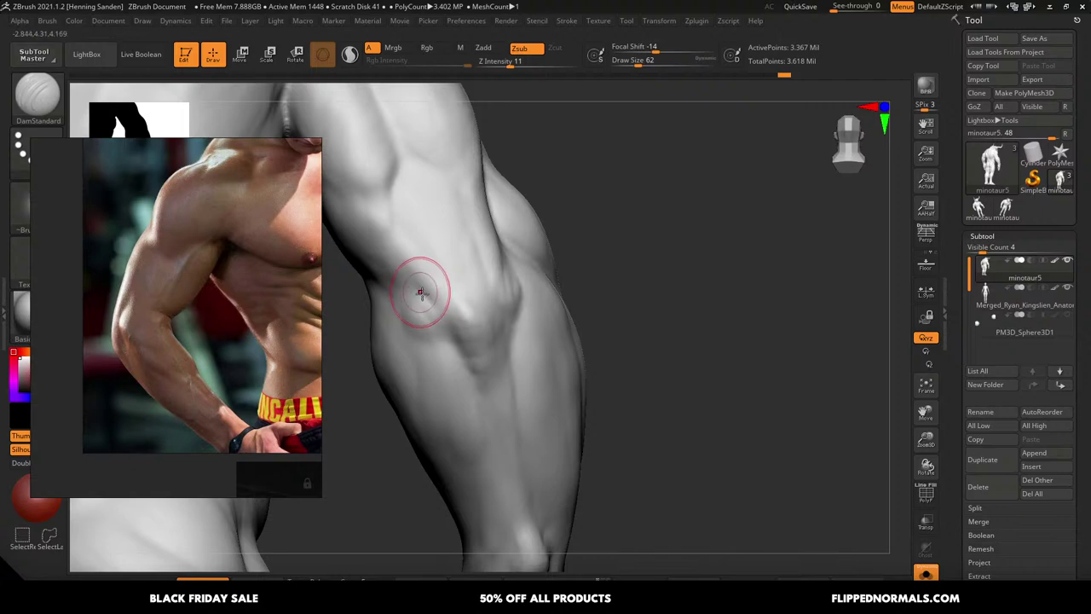
right_click_drag(419, 293, 486, 314)
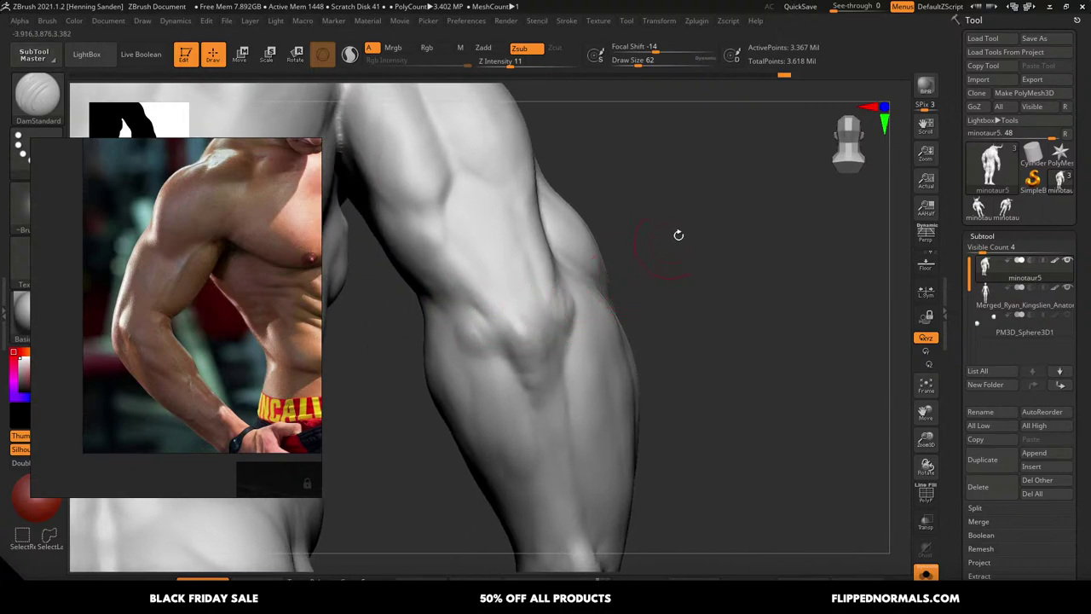
Sharpen the muscle separations around the elbow and upper forearm with DamStandard at draw sizes 46, 49 and 68
mouse_move(515, 285)
right_mouse_down()
mouse_move(528, 290)
mouse_move(500, 263)
right_mouse_up()
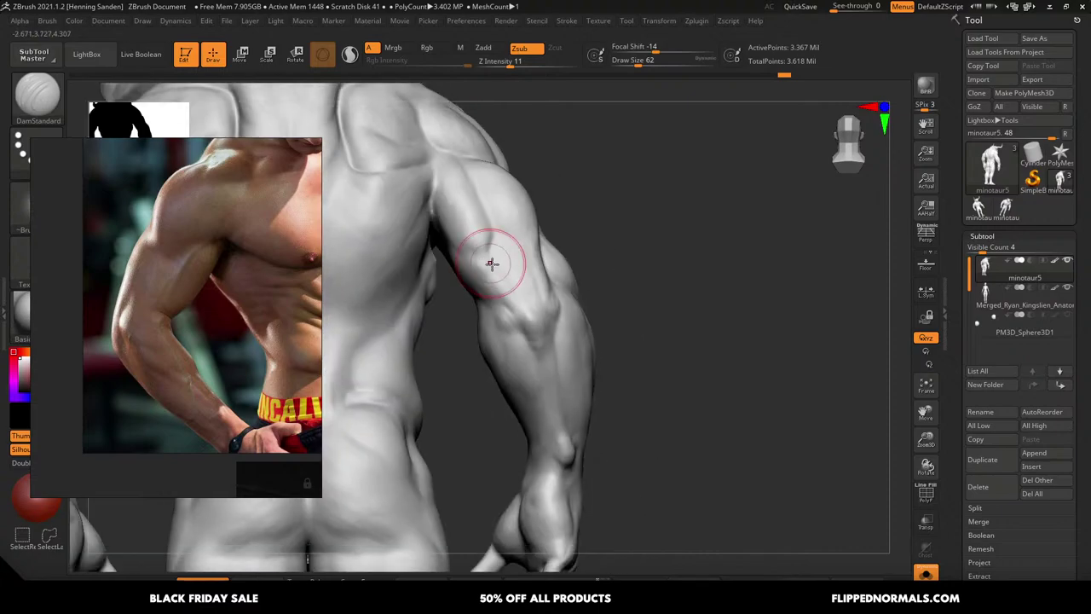
mouse_move(564, 315)
right_mouse_down()
mouse_move(599, 298)
mouse_move(585, 285)
mouse_move(541, 305)
mouse_move(557, 317)
right_mouse_up()
key("bracketleft")
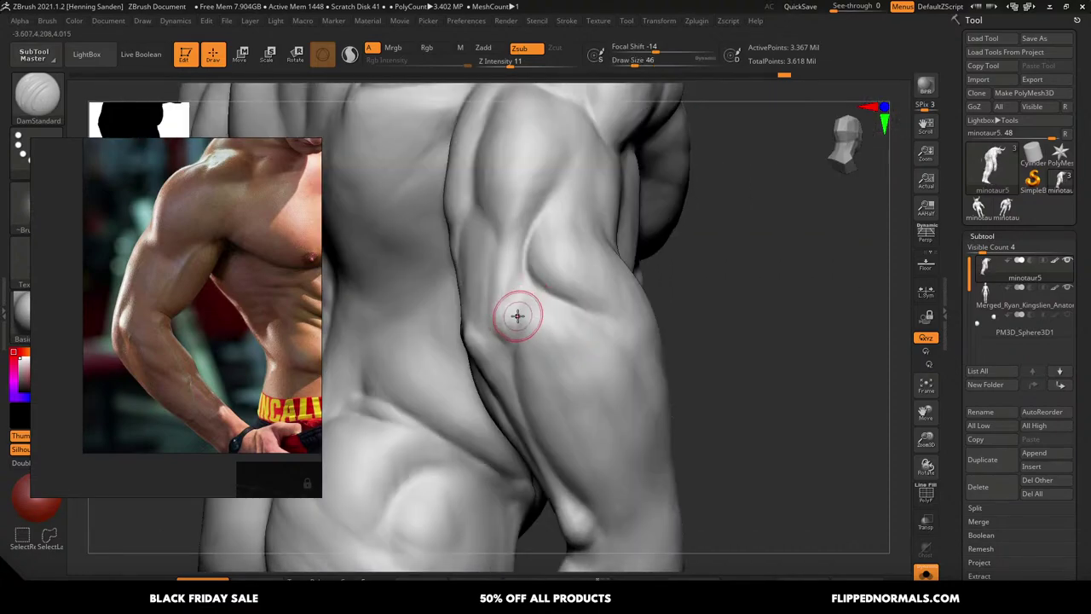
key("bracketright")
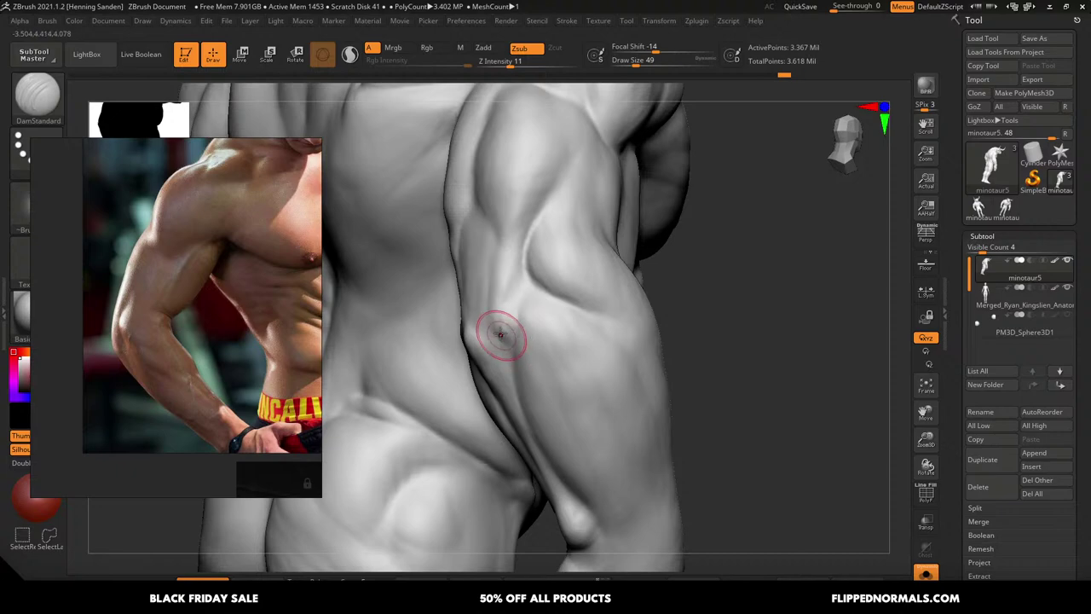
right_click_drag(500, 360, 520, 253)
mouse_move(518, 302)
right_mouse_down()
mouse_move(480, 292)
mouse_move(458, 270)
mouse_move(460, 280)
right_mouse_up()
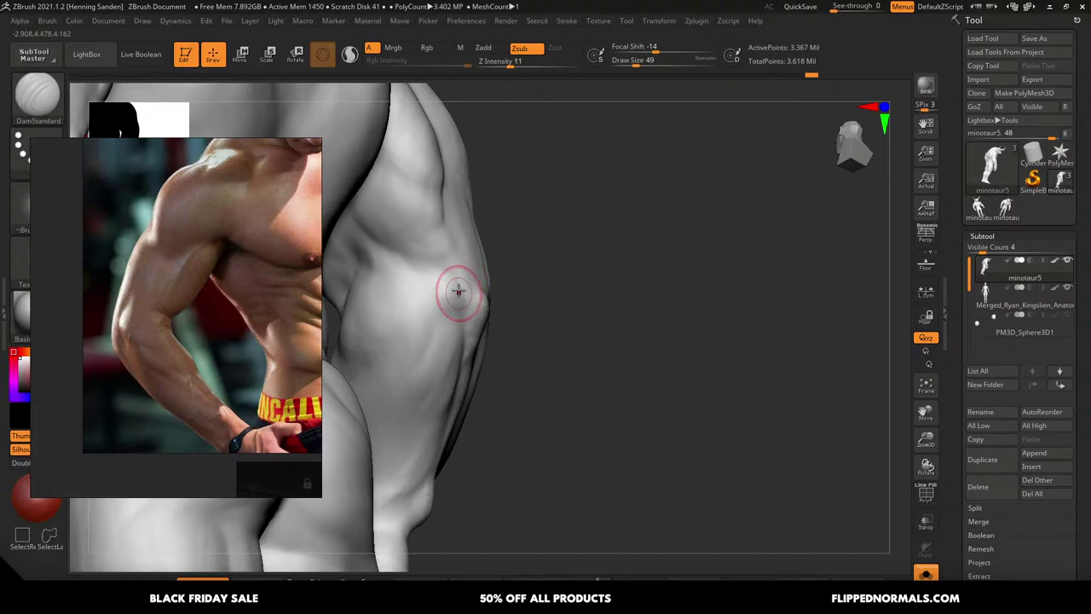
mouse_move(464, 316)
left_mouse_down()
mouse_move(457, 275)
mouse_move(462, 321)
left_mouse_up()
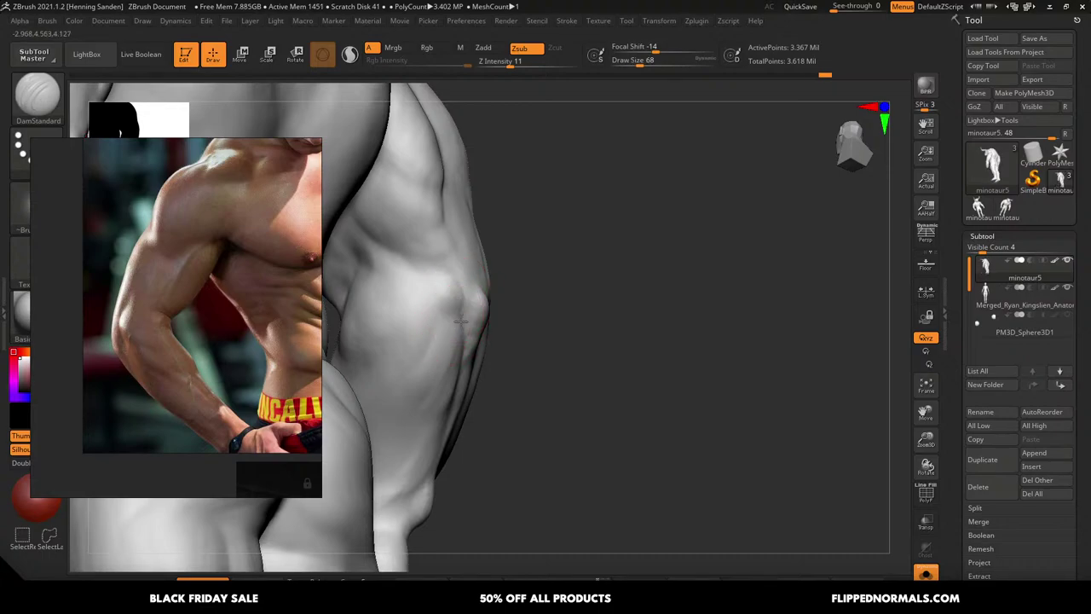
right_click_drag(484, 277, 355, 179, "ctrl")
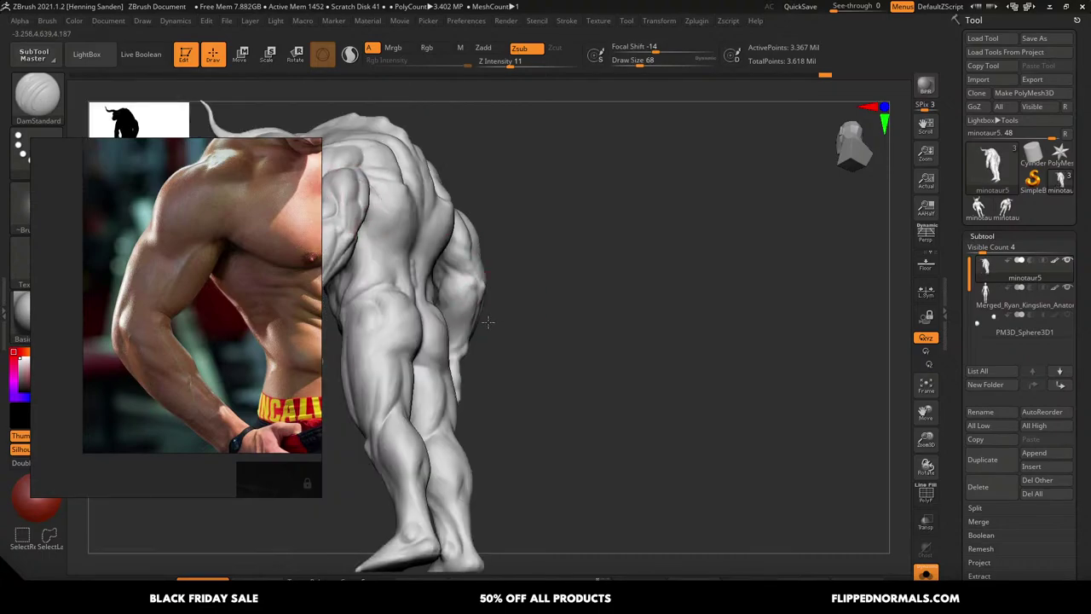
Bring the minotaur's front torso up close and shift the physique photo to show its whole torso
right_click_drag(487, 321, 579, 320)
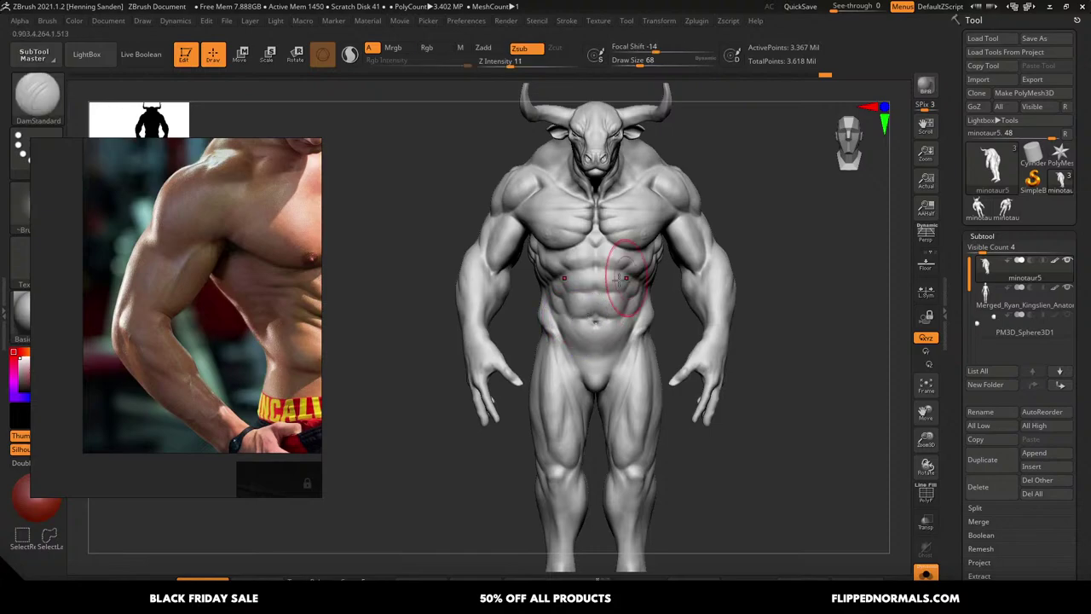
right_click_drag(592, 277, 514, 300, "alt")
right_click_drag(514, 300, 515, 330, "ctrl")
middle_click_drag(251, 380, 243, 377)
middle_click_drag(299, 355, 207, 378)
Deepen the creases between the lower ribs and the upper abdominals with DamStandard at draw sizes 65 and 90
mouse_move(512, 318)
right_mouse_down()
mouse_move(567, 311)
mouse_move(530, 331)
mouse_move(534, 309)
mouse_move(540, 324)
right_mouse_up()
key("bracketleft")
key("bracketleft")
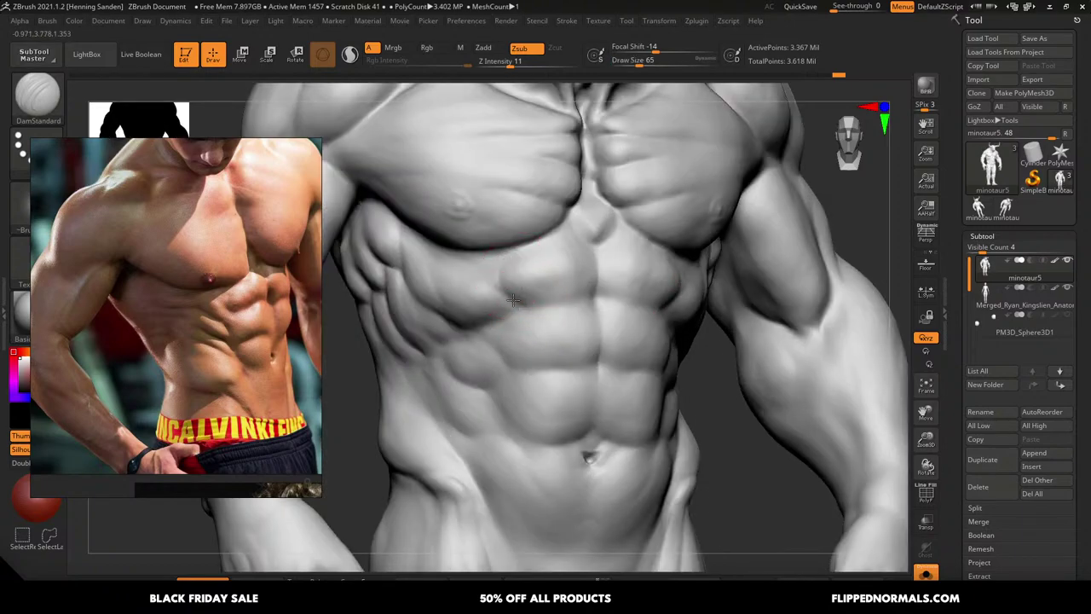
mouse_move(506, 311)
right_mouse_down()
mouse_move(534, 312)
mouse_move(529, 320)
right_mouse_up()
key("s")
left_click_drag(466, 306, 464, 304)
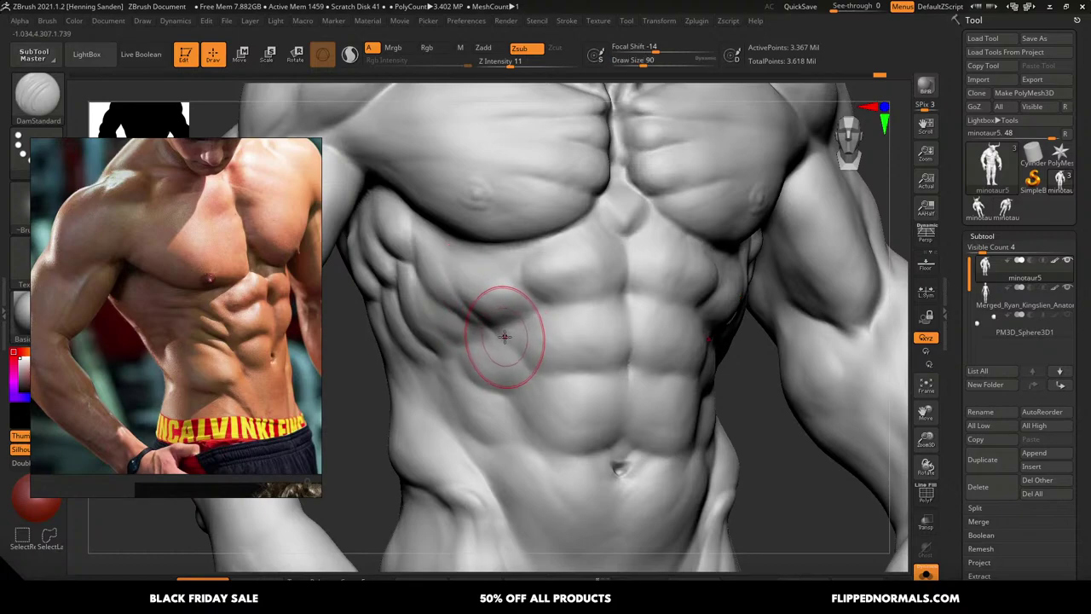
right_click_drag(521, 325, 517, 327, "ctrl")
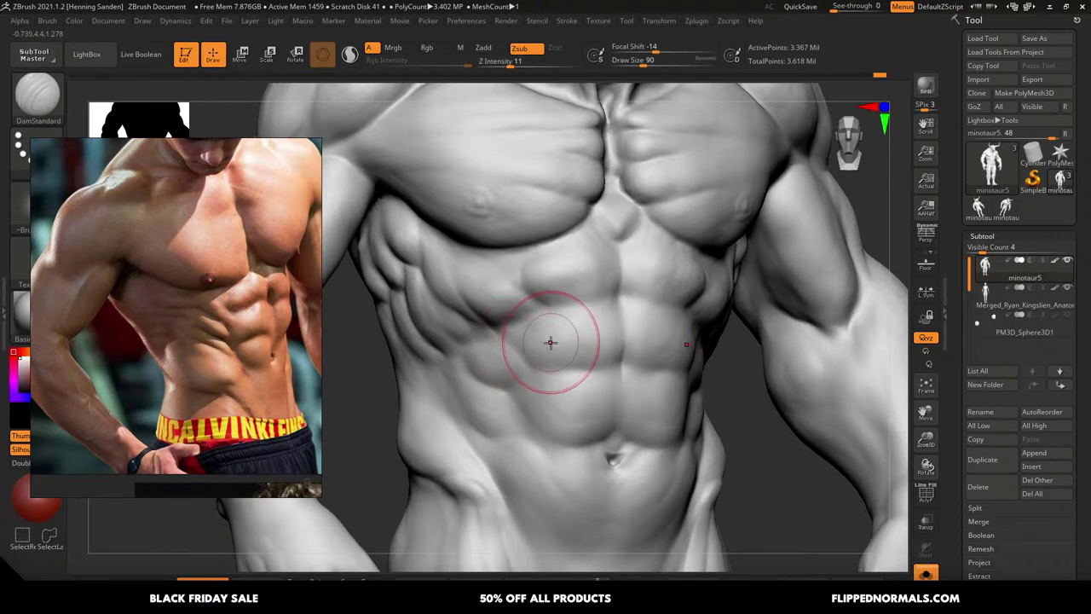
Refine the separations around the upper abdominal blocks with DamStandard at draw size 62
right_click_drag(549, 343, 616, 404, "ctrl")
right_click_drag(662, 352, 650, 421, "ctrl")
key("s")
mouse_move(646, 336)
left_mouse_down()
mouse_move(605, 342)
mouse_move(614, 344)
left_mouse_up()
key("s")
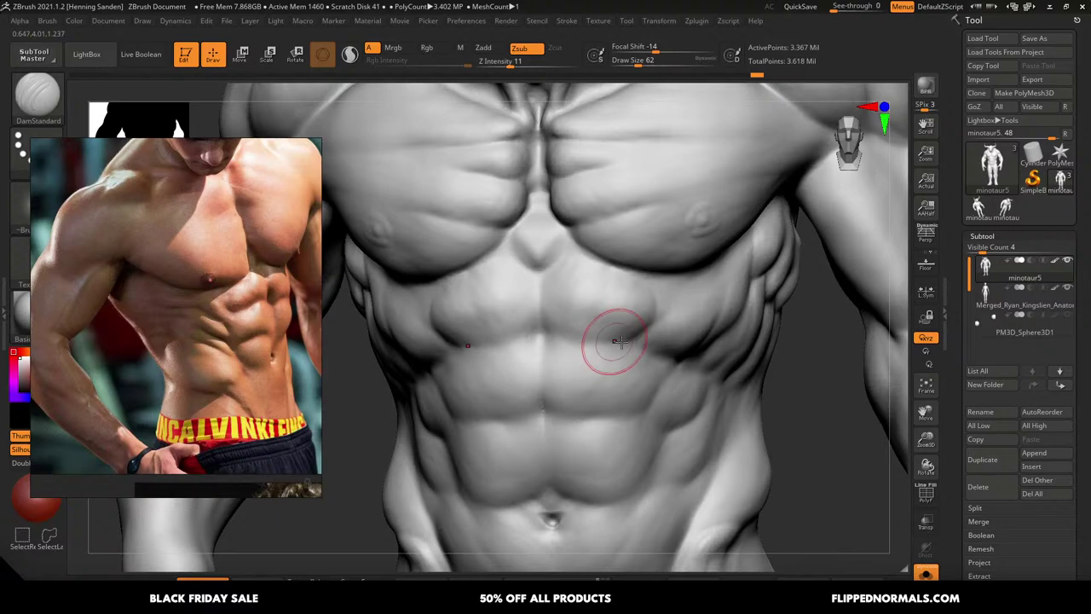
right_click_drag(620, 341, 602, 341)
right_click_drag(520, 285, 513, 223, "alt")
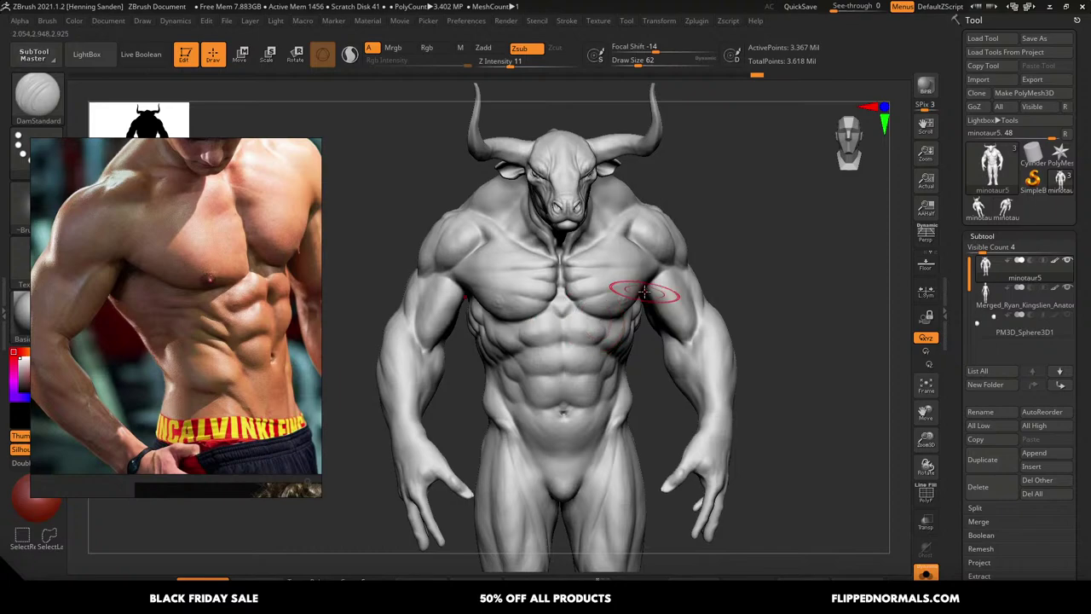
Define the groove between the front deltoid and the chest with DamStandard at draw sizes 71 and 65
right_click_drag(597, 290, 661, 300)
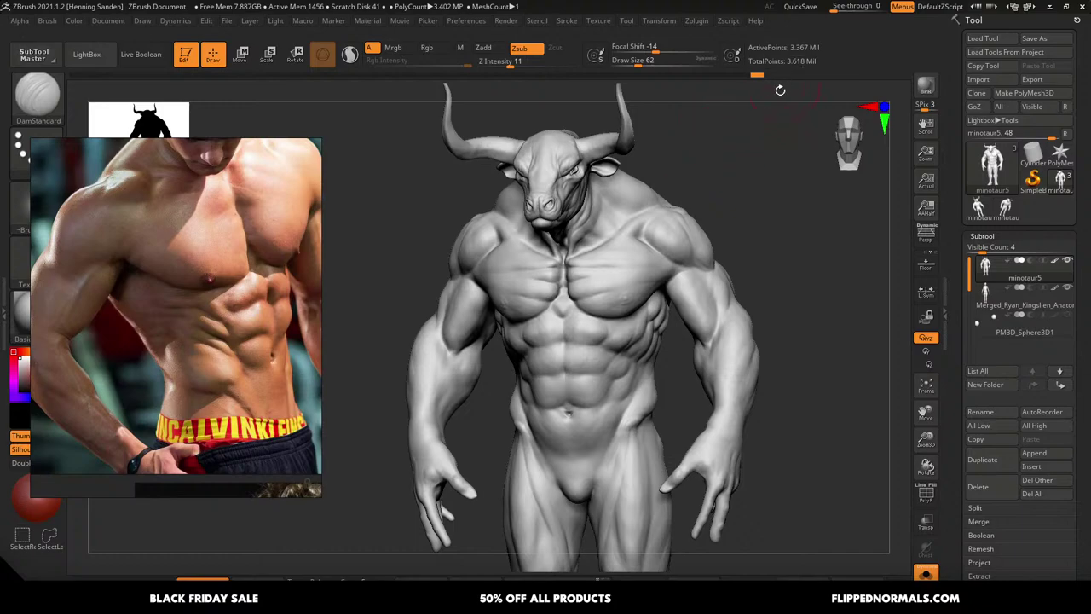
mouse_move(572, 272)
right_mouse_down()
mouse_move(592, 221)
mouse_move(541, 266)
mouse_move(601, 235)
right_mouse_up()
key("s")
left_click(608, 227)
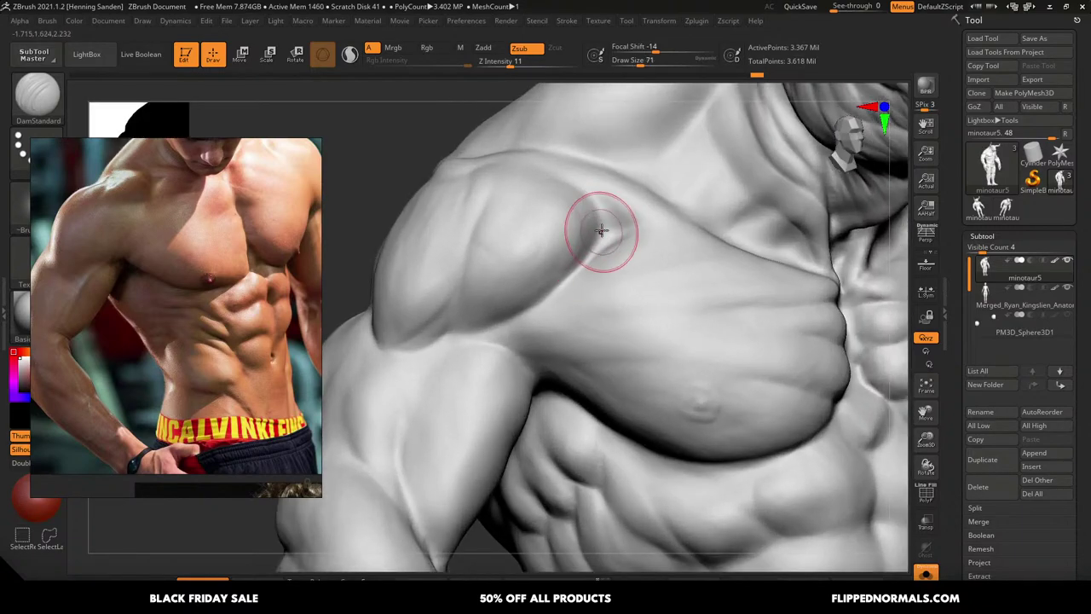
right_click_drag(555, 280, 577, 256)
key("bracketleft")
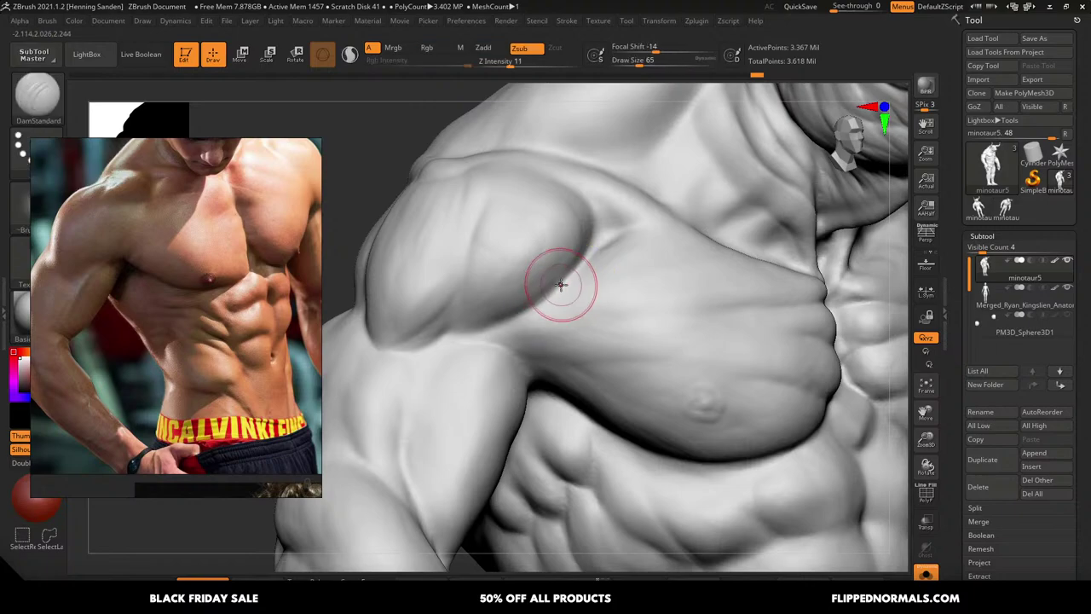
left_click_drag(535, 300, 473, 333)
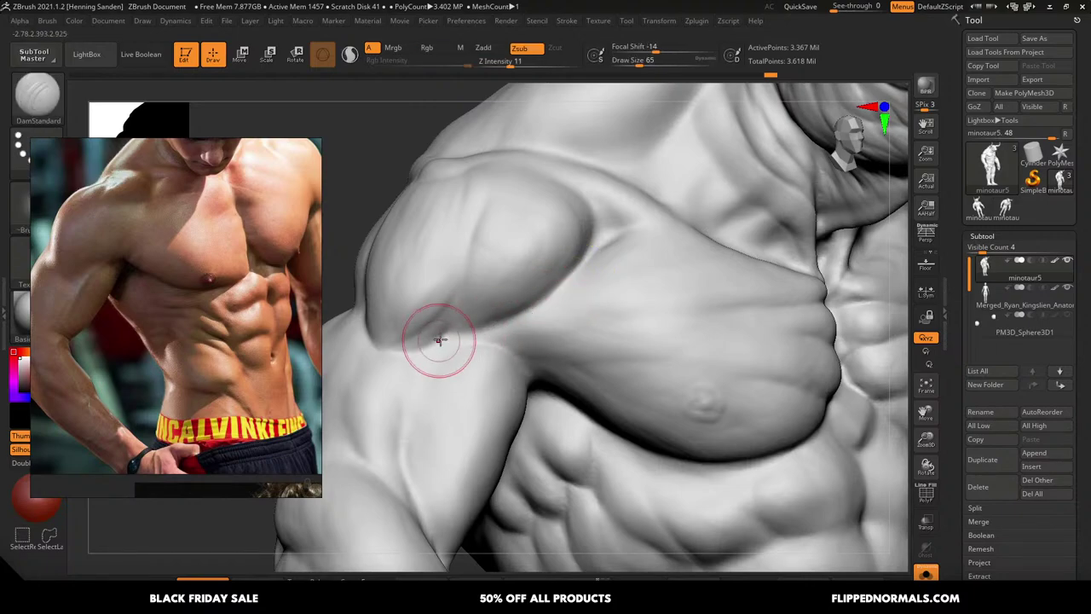
Carve the lower end of the deltoid and the split between its heads with DamStandard at draw size 90
key("bracketright")
left_click_drag(463, 300, 412, 346)
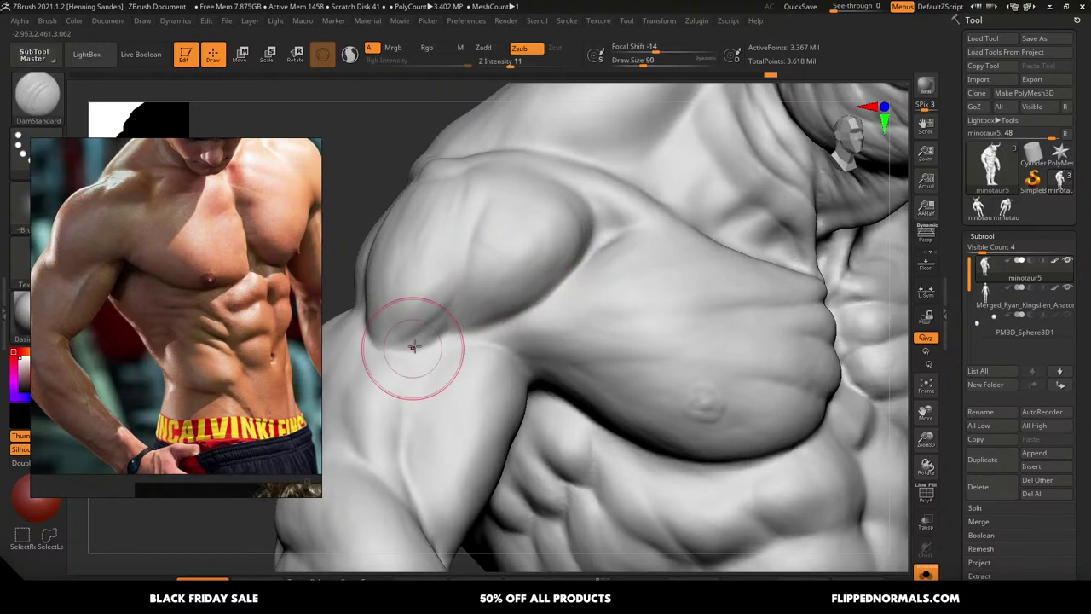
right_click_drag(449, 315, 465, 308)
left_click_drag(464, 309, 433, 341)
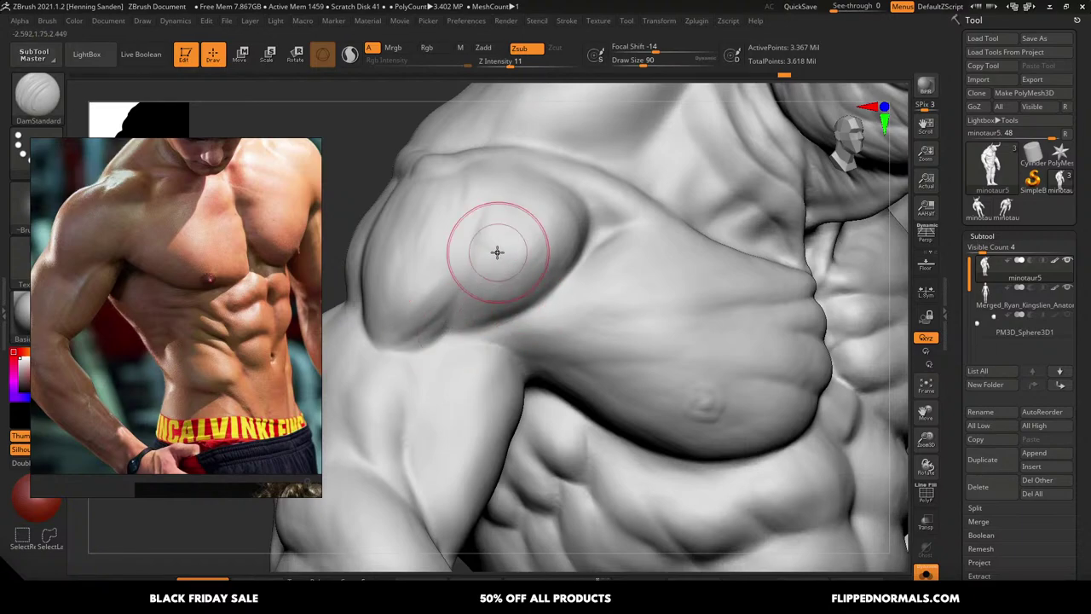
left_click_drag(497, 251, 455, 319)
right_click_drag(493, 303, 445, 329)
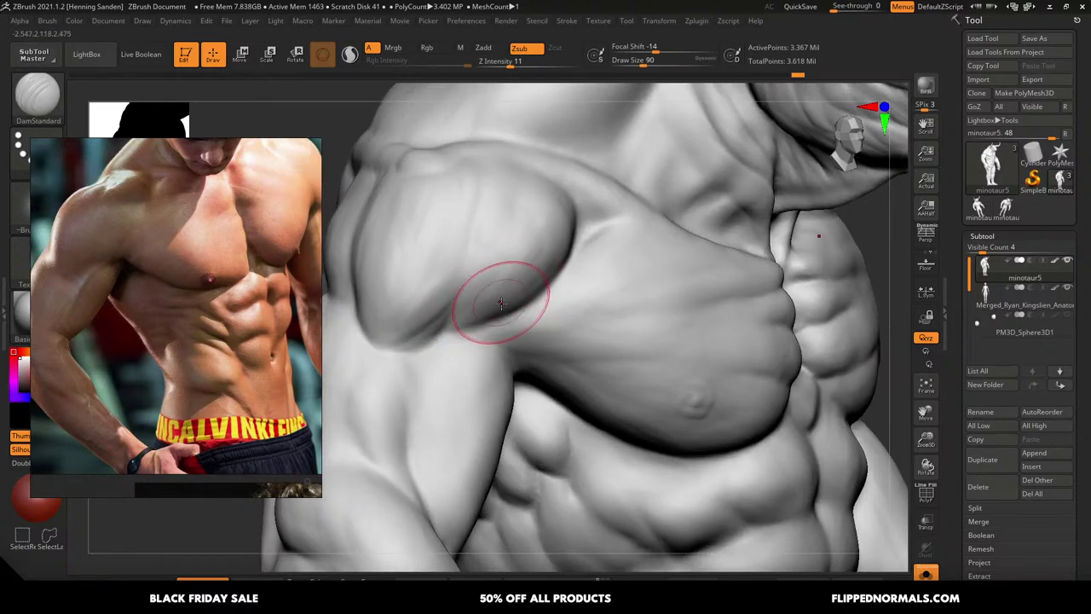
Separate the serratus and rib forms below the armpit with DamStandard at draw sizes 65 and 59
mouse_move(501, 304)
right_mouse_down()
mouse_move(538, 261)
mouse_move(572, 356)
right_mouse_up()
key("bracketleft")
key("s")
left_click_drag(572, 356, 569, 356)
key("s")
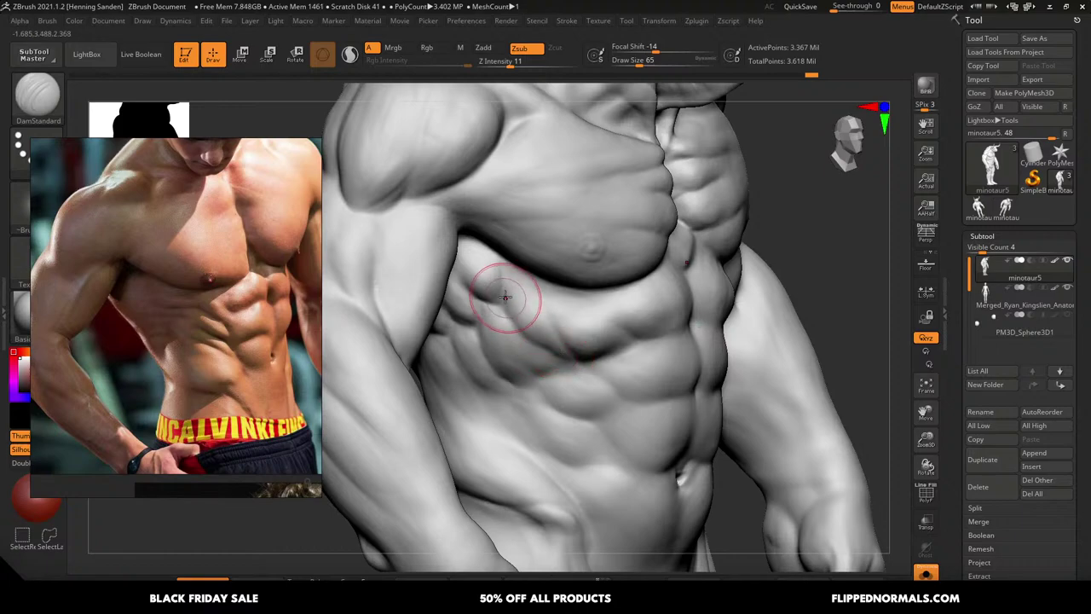
right_click_drag(557, 358, 545, 334)
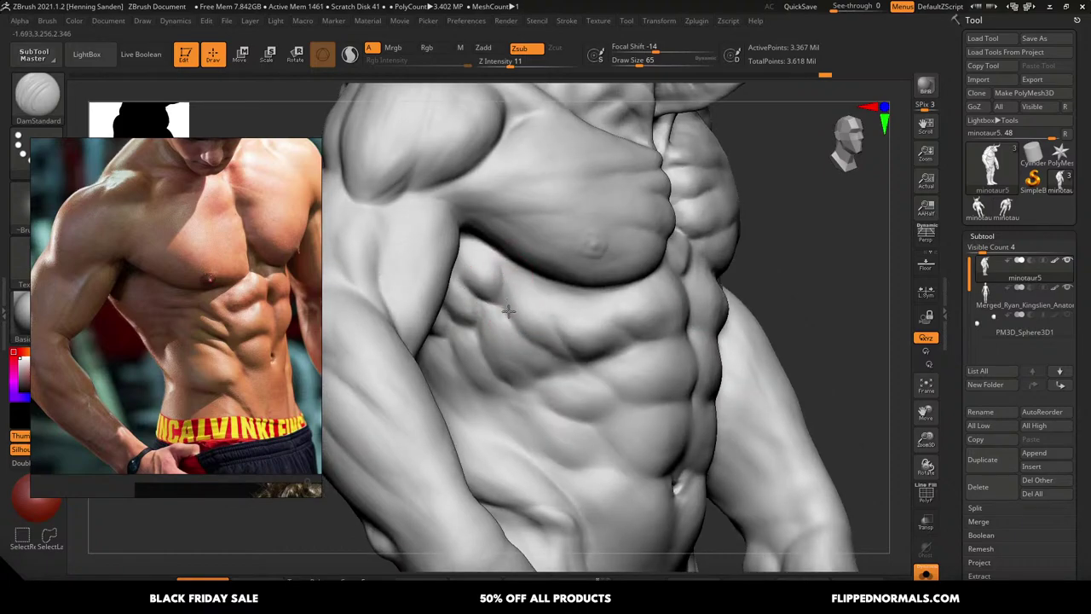
key("bracketleft")
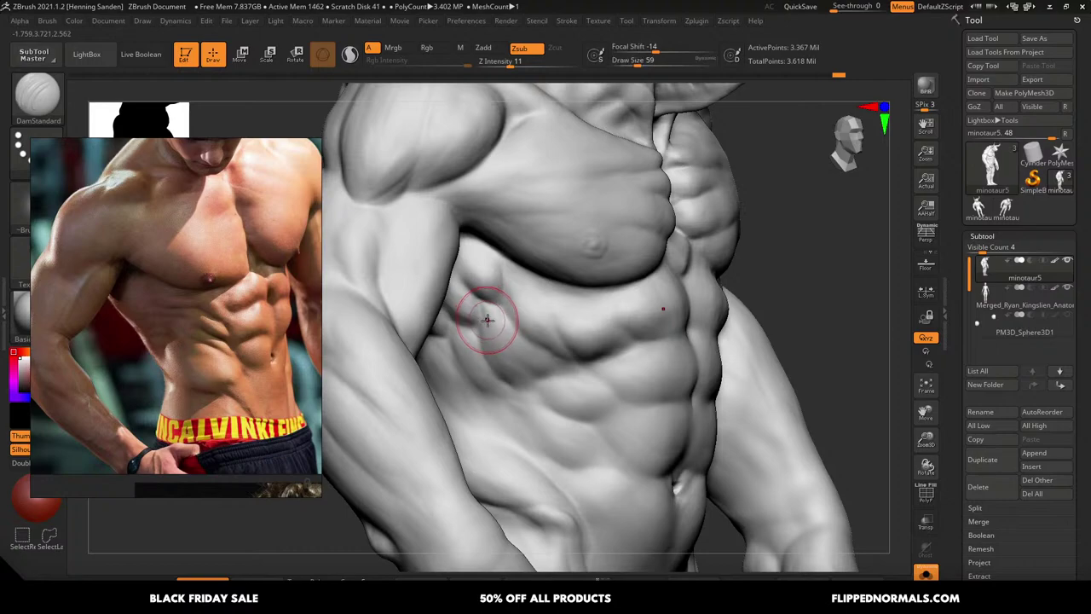
right_click_drag(497, 318, 499, 313)
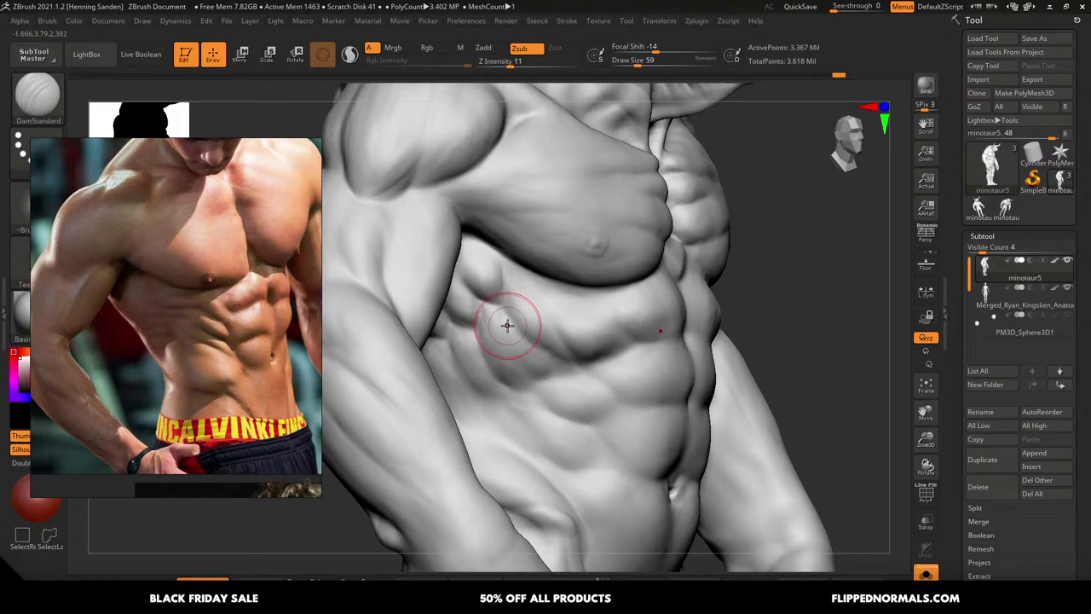
Cut fine creases down the side of the neck with DamStandard at draw size 23
right_click_drag(507, 327, 555, 231)
mouse_move(556, 292)
right_mouse_down()
mouse_move(555, 281)
mouse_move(514, 285)
mouse_move(546, 294)
mouse_move(523, 256)
mouse_move(577, 231)
right_mouse_up()
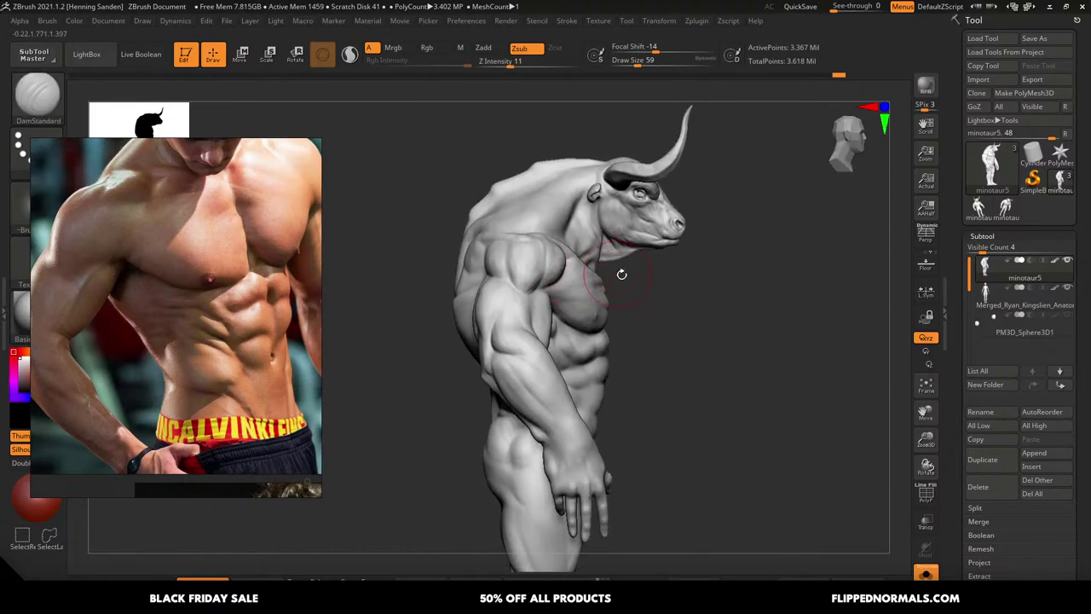
right_click_drag(621, 273, 652, 201)
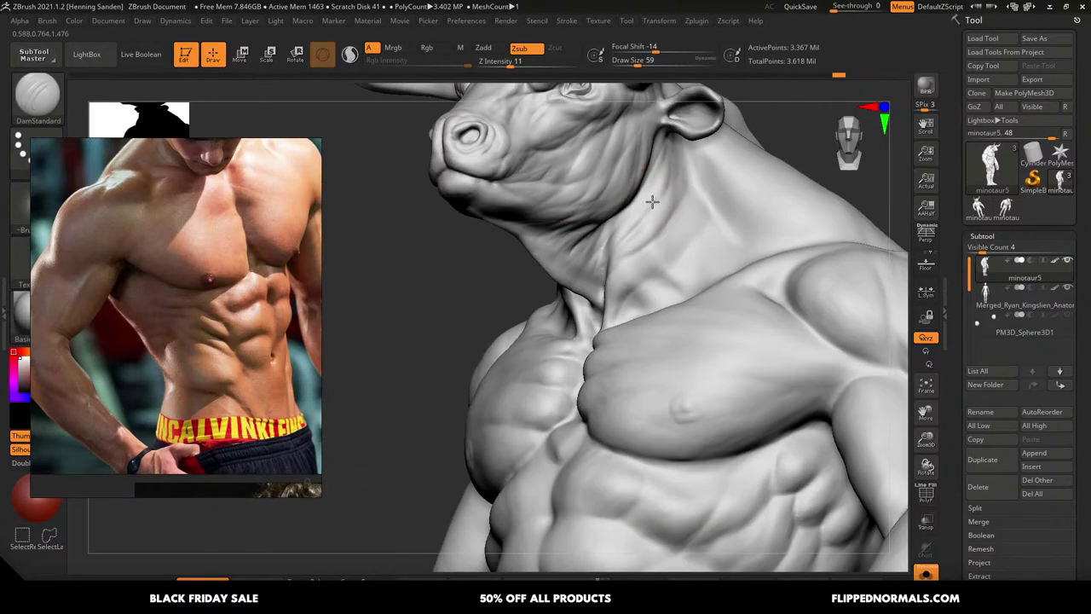
key("s")
left_click_drag(652, 202, 645, 201)
mouse_move(638, 172)
right_mouse_down()
mouse_move(658, 214)
mouse_move(636, 184)
right_mouse_up()
key("s")
left_click_drag(636, 185, 615, 252)
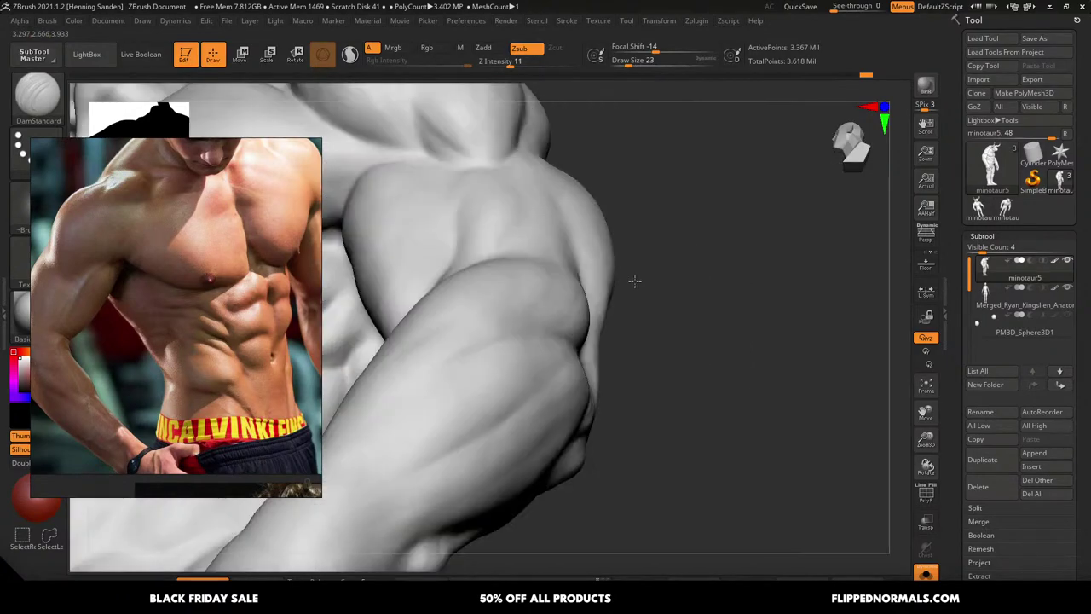
Refine the facial folds from behind the muzzle up towards the eye with DamStandard at draw sizes 31 and 54
mouse_move(634, 282)
right_mouse_down()
mouse_move(708, 358)
mouse_move(572, 360)
mouse_move(538, 298)
mouse_move(568, 301)
mouse_move(537, 250)
right_mouse_up()
key("s")
left_click_drag(536, 251, 541, 251)
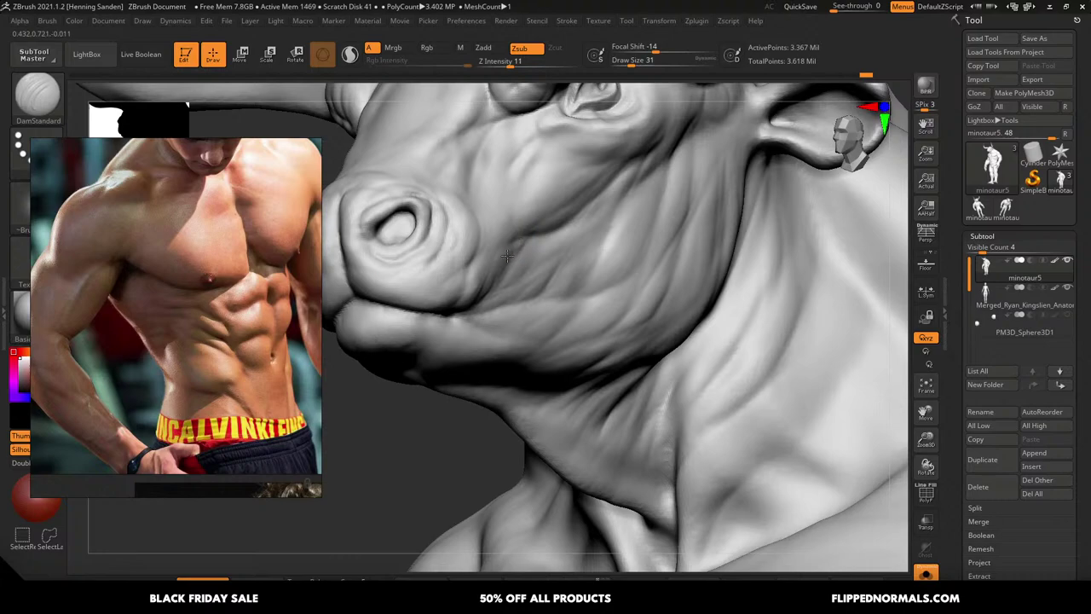
left_click_drag(520, 212, 507, 268)
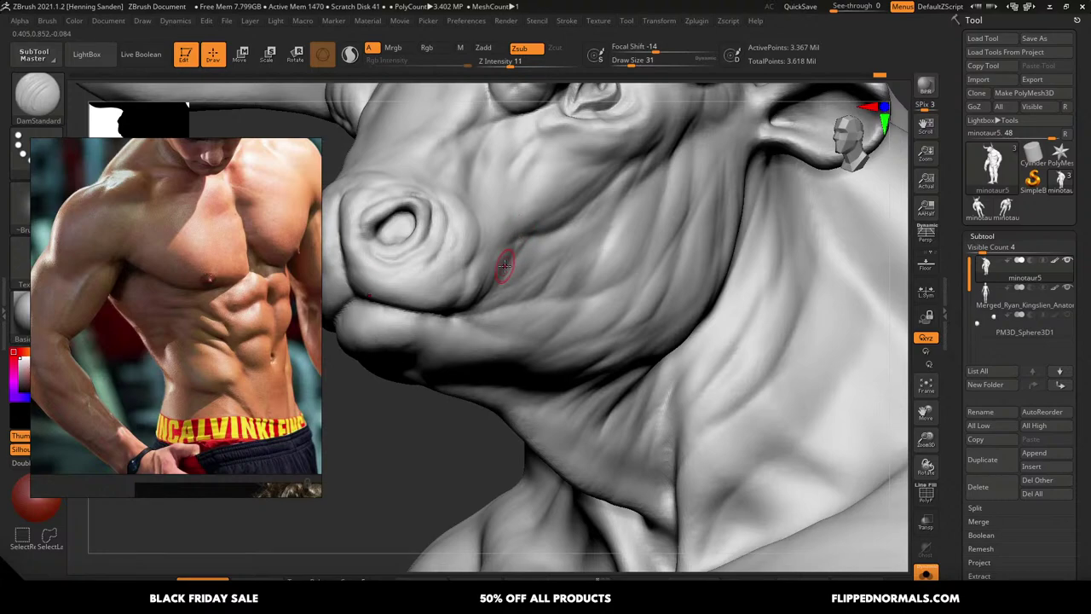
right_click_drag(603, 269, 559, 213)
key("s")
left_click_drag(560, 213, 518, 226)
key("s")
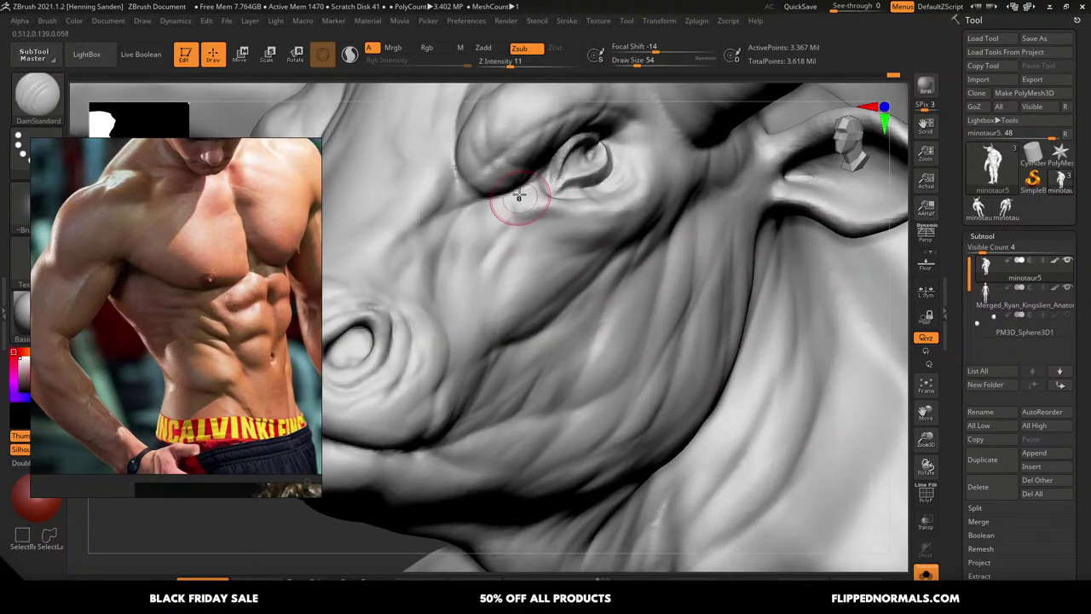
Carve the long folds on the side of the neck with DamStandard at draw size 41
right_click_drag(513, 220, 648, 238, "alt")
mouse_move(675, 238)
right_mouse_down()
mouse_move(592, 244)
mouse_move(674, 247)
mouse_move(645, 239)
right_mouse_up()
key("bracketleft")
left_click_drag(616, 221, 614, 247)
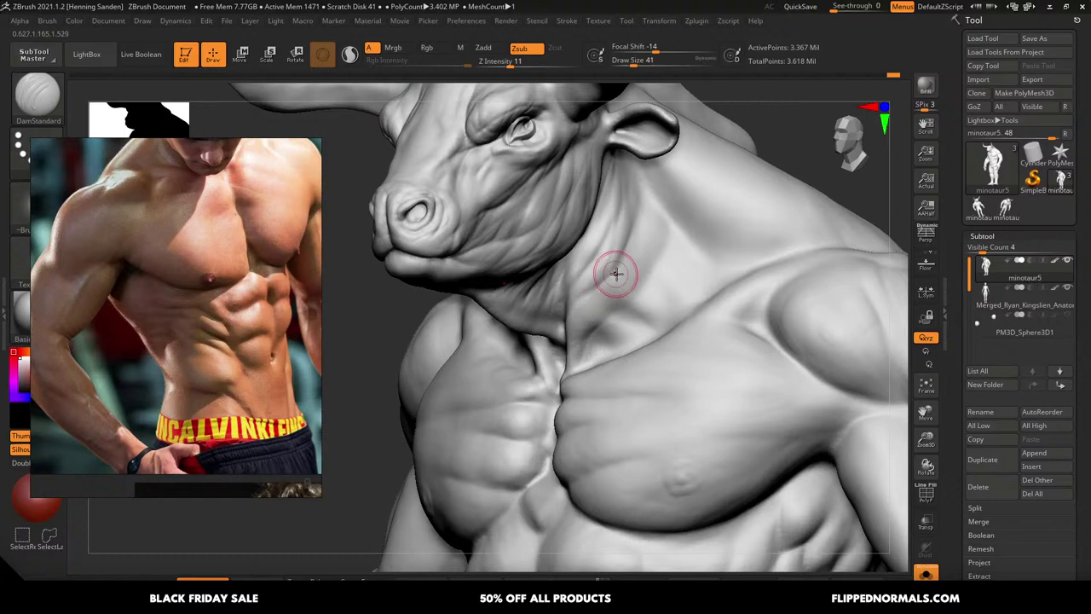
Build up the neck tendons where they meet the sternum with the Standard brush at draw sizes 27 and 25
mouse_move(639, 285)
right_mouse_down()
mouse_move(651, 224)
mouse_move(628, 267)
right_mouse_up()
key("b")
key("s")
key("t")
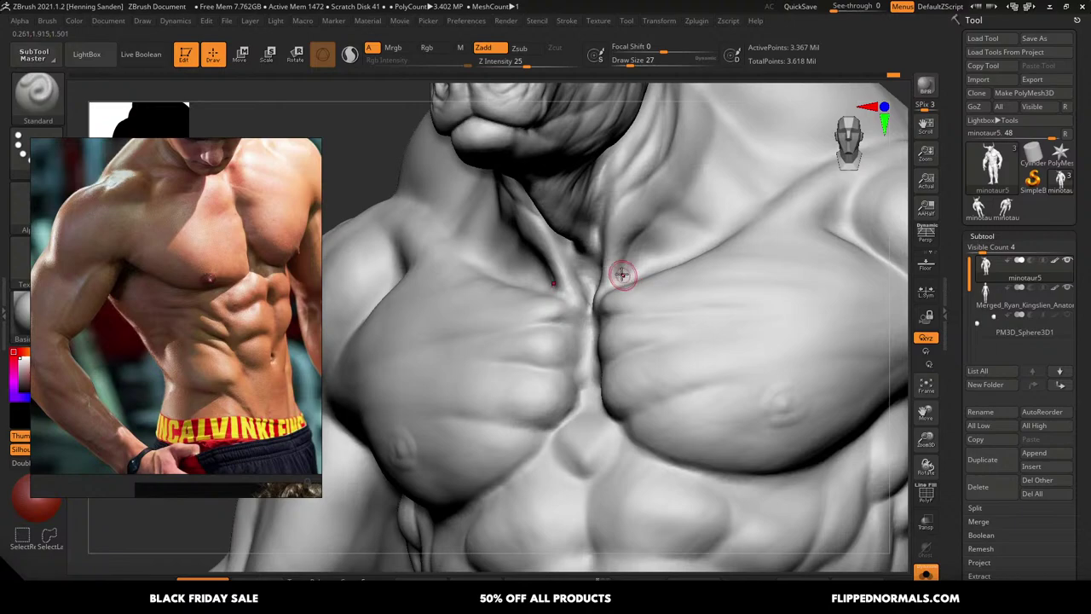
mouse_move(607, 288)
right_mouse_down()
mouse_move(607, 232)
mouse_move(612, 277)
mouse_move(625, 225)
right_mouse_up()
key("s")
left_click(616, 212)
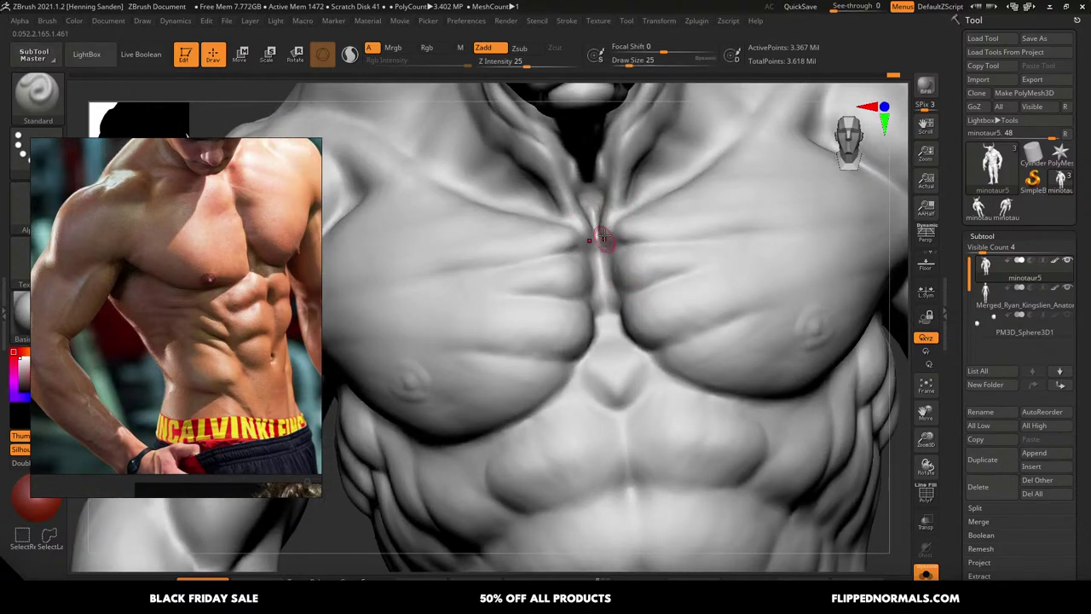
left_click_drag(621, 173, 614, 223)
mouse_move(618, 185)
right_mouse_down()
mouse_move(606, 268)
mouse_move(614, 236)
right_mouse_up()
Cut creases along the front neck tendons with DamStandard at draw size 39
key("s")
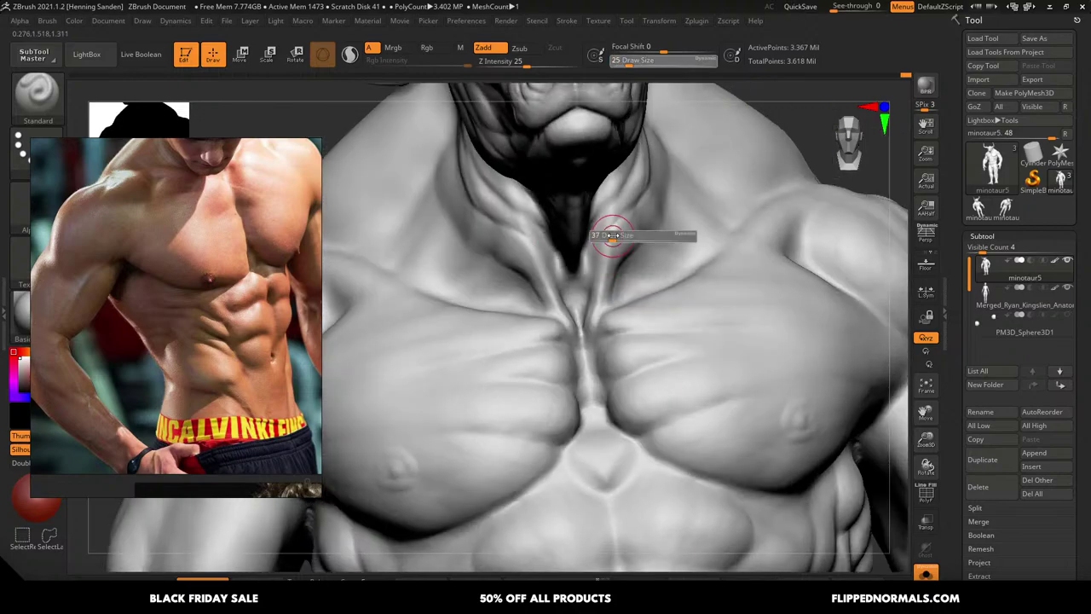
left_click(618, 236)
key("b")
key("d")
key("s")
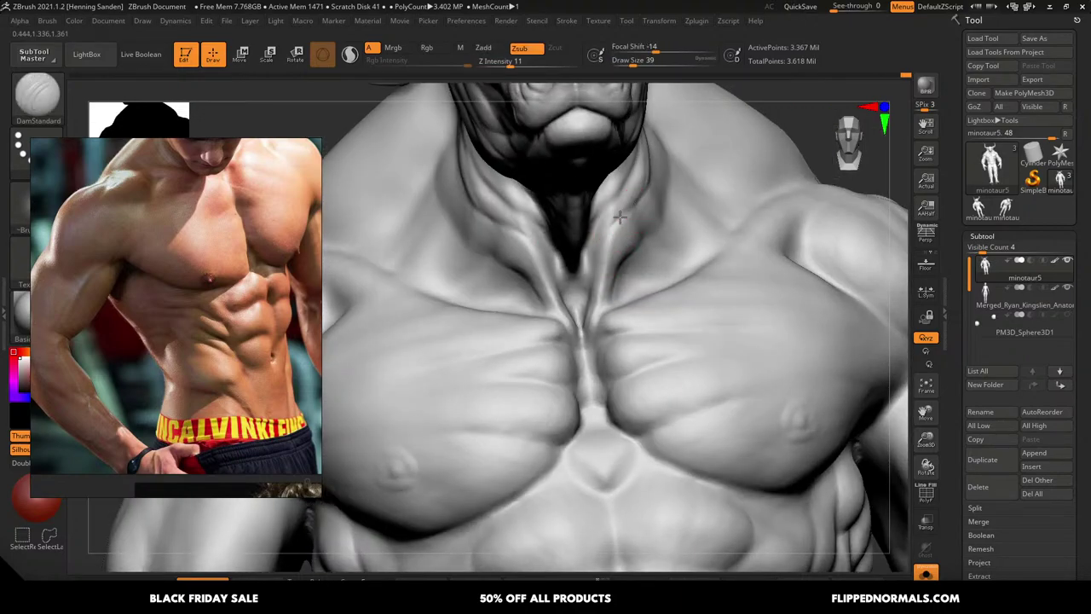
mouse_move(619, 218)
left_mouse_down()
mouse_move(592, 260)
mouse_move(628, 189)
left_mouse_up()
right_click_drag(615, 204, 629, 185)
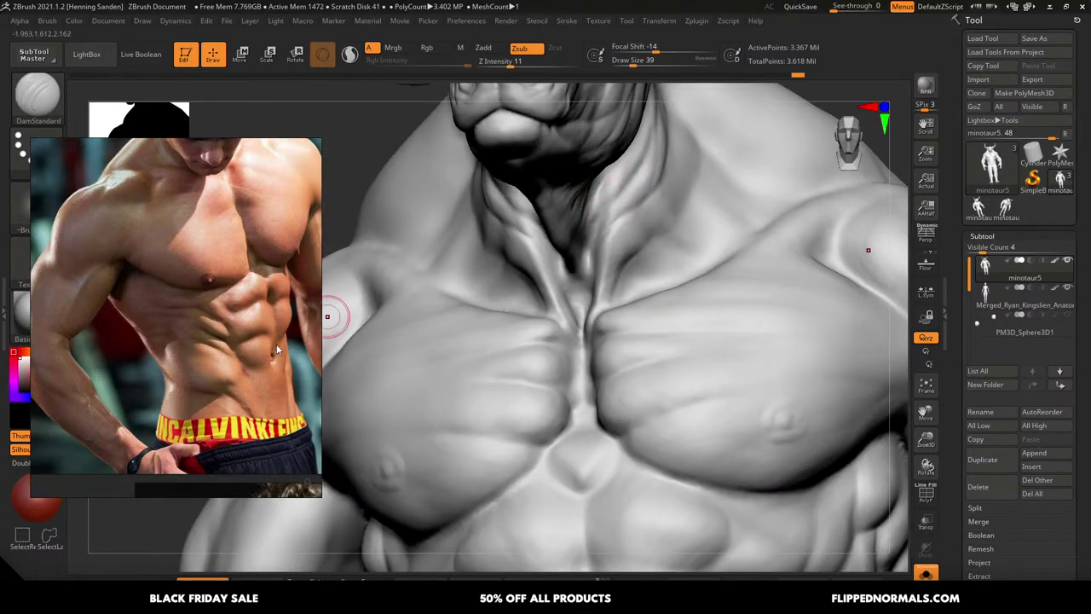
Reframe the torso reference photo and refine the folds on the side of the neck and cheek with DamStandard at draw sizes 31 and 41
scroll(276, 349, "down", 6)
mouse_move(264, 356)
middle_mouse_down()
mouse_move(234, 328)
mouse_move(243, 328)
middle_mouse_up()
scroll(231, 334, "up", 3)
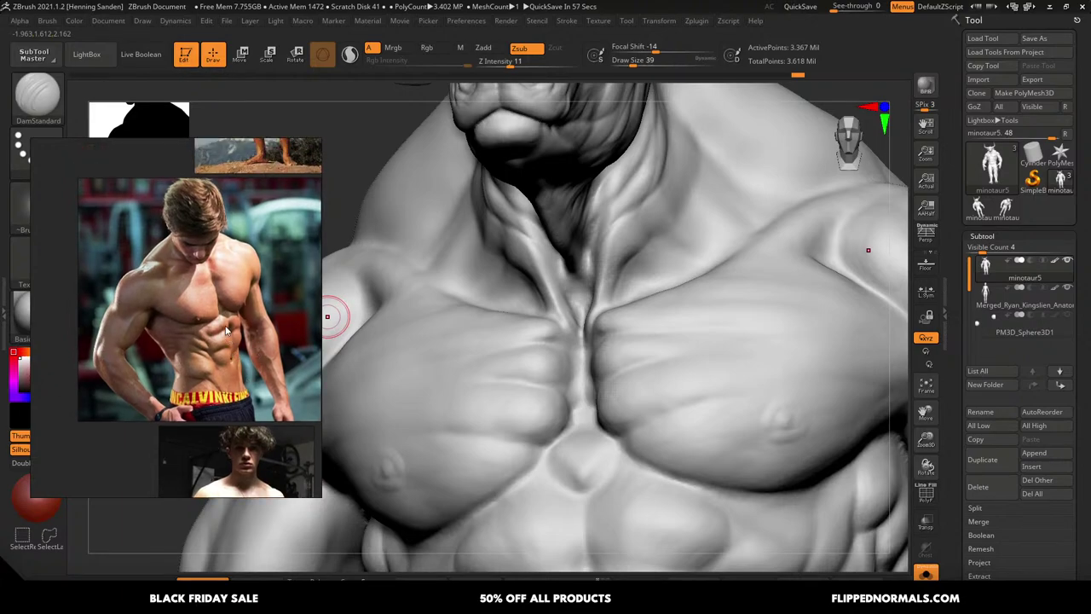
mouse_move(607, 203)
right_mouse_down()
mouse_move(653, 197)
mouse_move(653, 171)
mouse_move(657, 222)
mouse_move(646, 210)
mouse_move(675, 180)
right_mouse_up()
key("s")
left_click(663, 183)
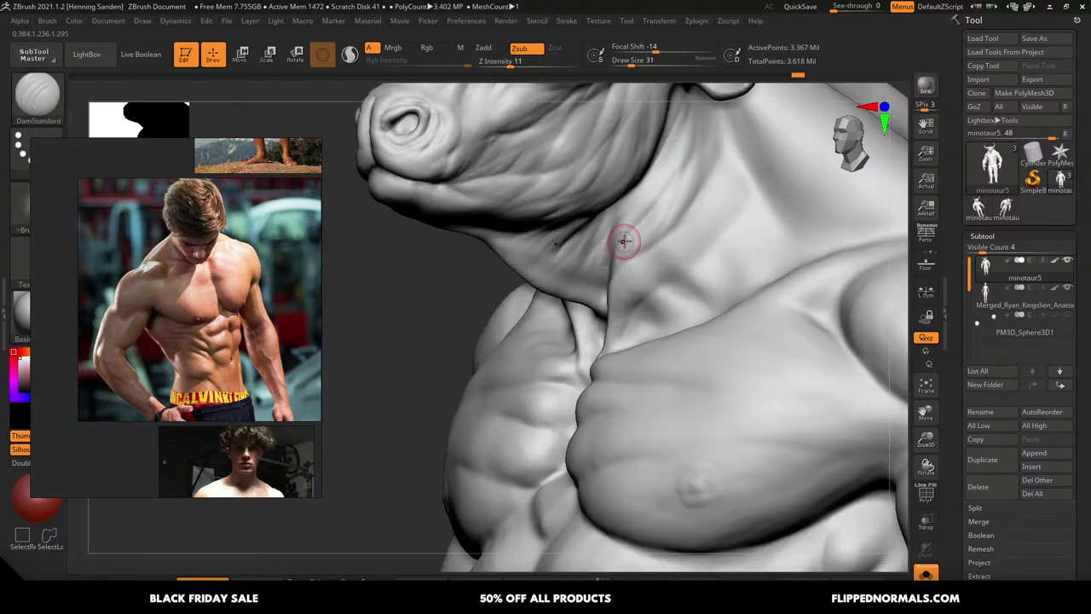
mouse_move(624, 241)
right_mouse_down()
mouse_move(611, 230)
mouse_move(666, 116)
mouse_move(718, 227)
mouse_move(655, 194)
mouse_move(694, 174)
mouse_move(657, 173)
right_mouse_up()
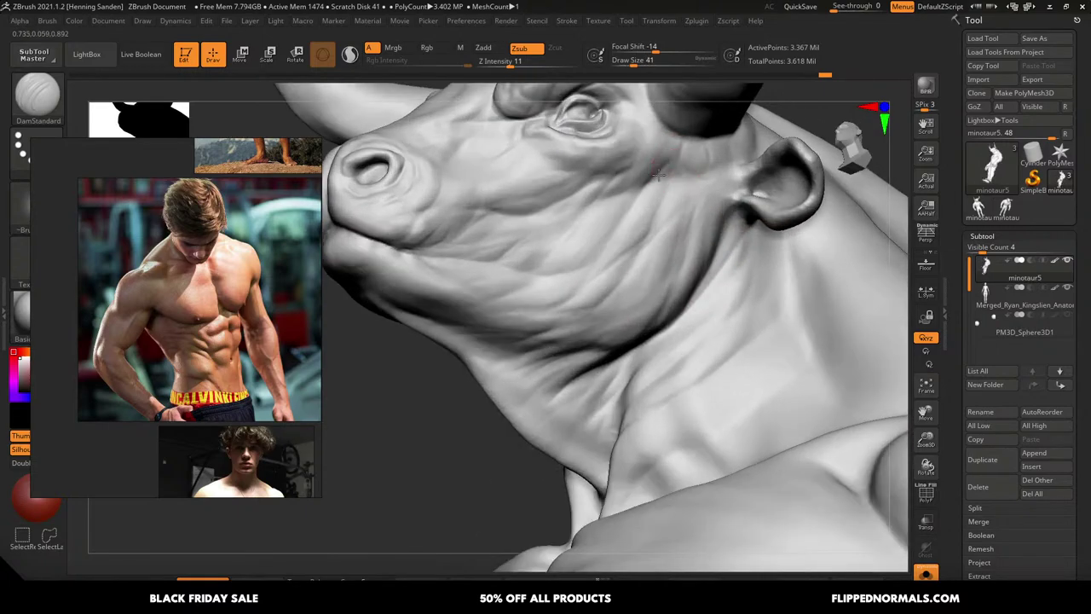
right_click_drag(587, 183, 633, 158)
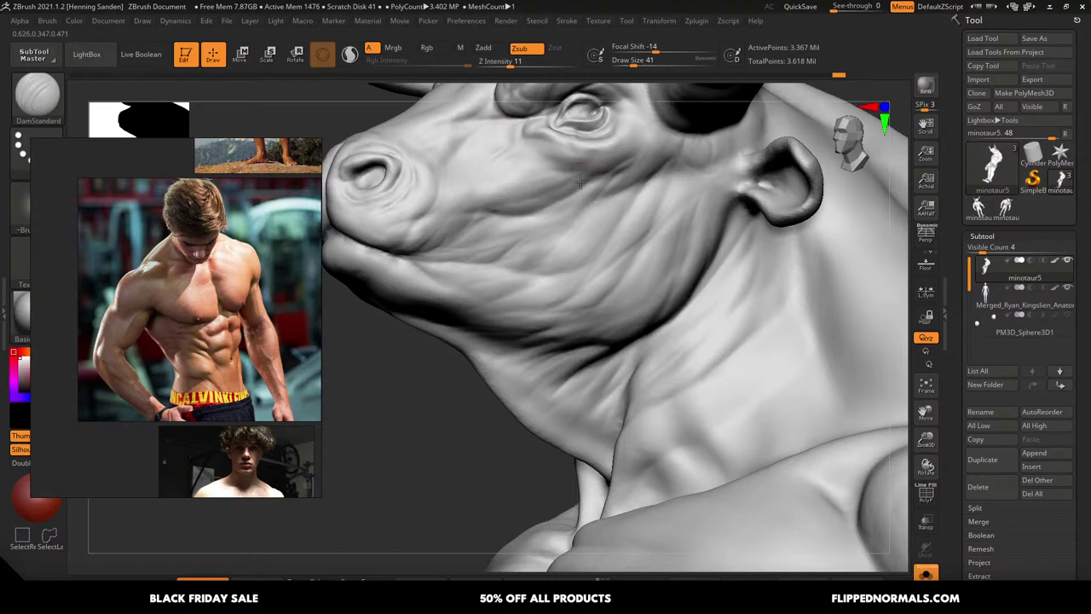
Carve wrinkles around the nostril and the back of the muzzle with DamStandard at draw size 33
right_click_drag(550, 208, 626, 244, "alt")
mouse_move(515, 209)
right_mouse_down()
mouse_move(563, 214)
mouse_move(517, 214)
mouse_move(530, 238)
right_mouse_up()
key("s")
left_click_drag(530, 237, 528, 237)
left_click(527, 239)
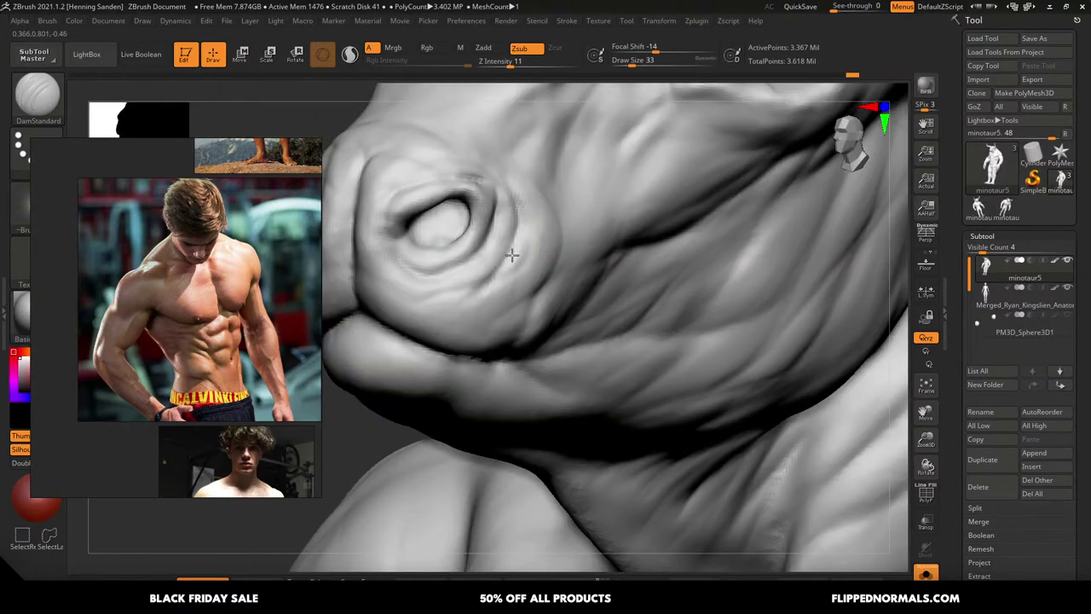
mouse_move(555, 259)
right_mouse_down("alt")
mouse_move(618, 248)
mouse_move(552, 239)
mouse_move(560, 254)
right_mouse_up("alt")
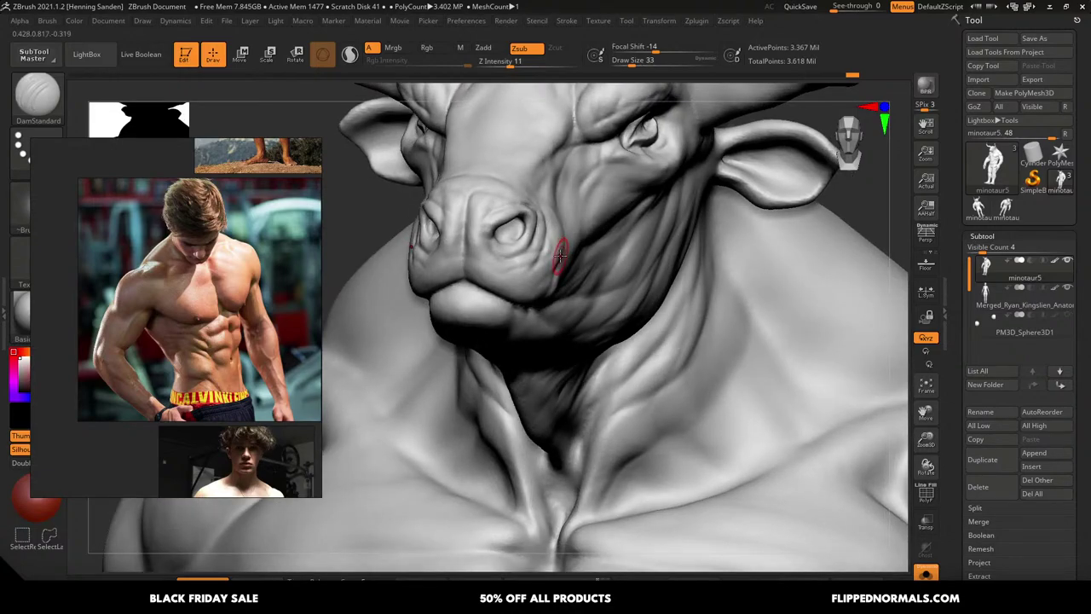
Soften and define the folds between the muzzle and the eye with DamStandard at draw sizes 56 and 44
mouse_move(560, 253)
right_mouse_down()
mouse_move(624, 236)
mouse_move(657, 182)
mouse_move(639, 161)
right_mouse_up()
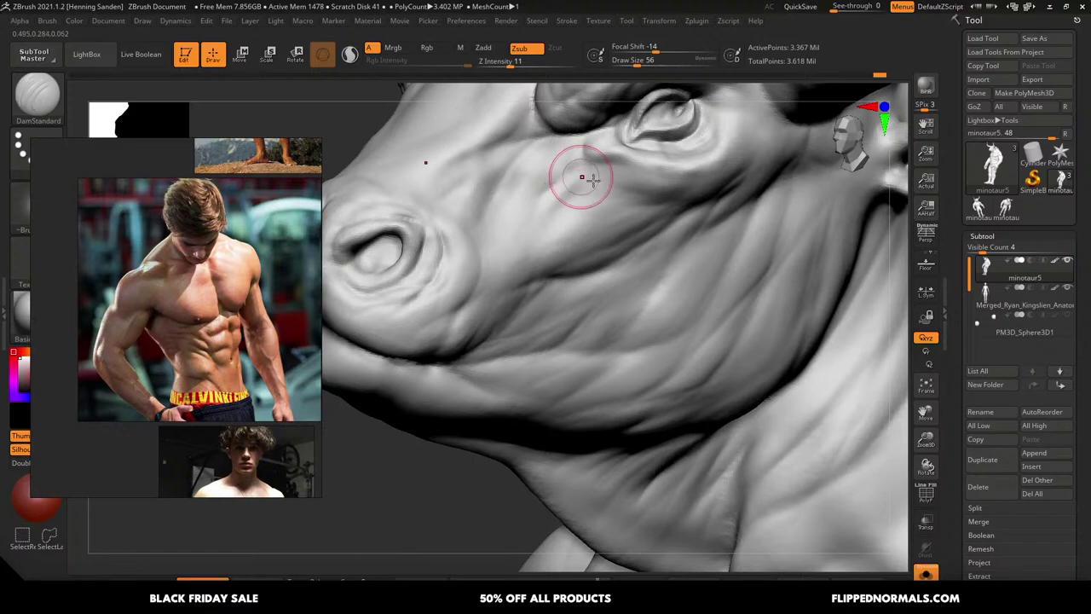
right_click_drag(580, 175, 565, 185)
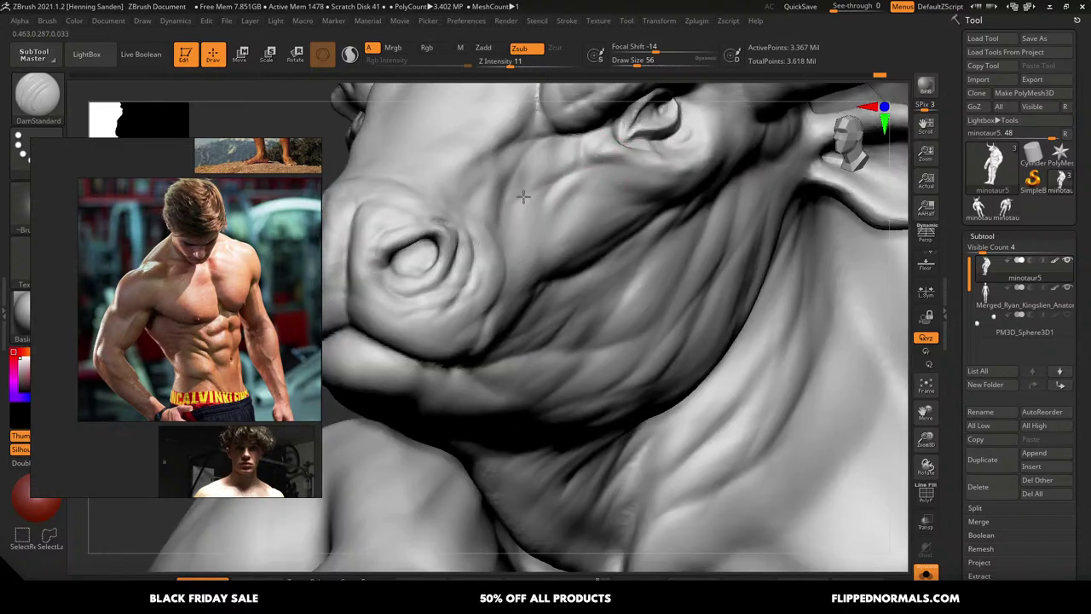
right_click_drag(456, 187, 559, 204)
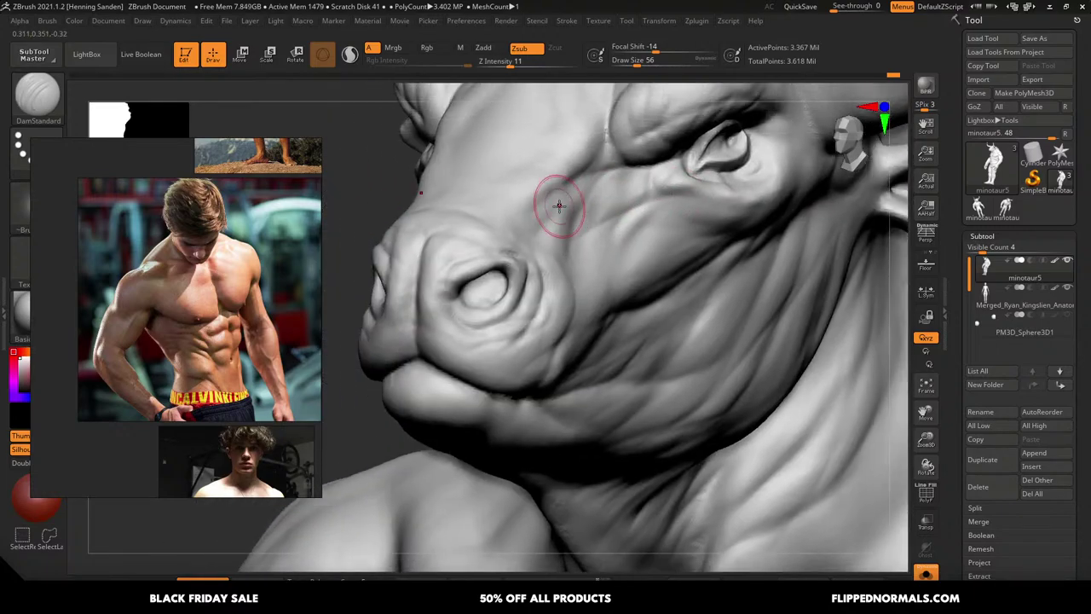
left_click_drag(509, 214, 573, 178)
key("s")
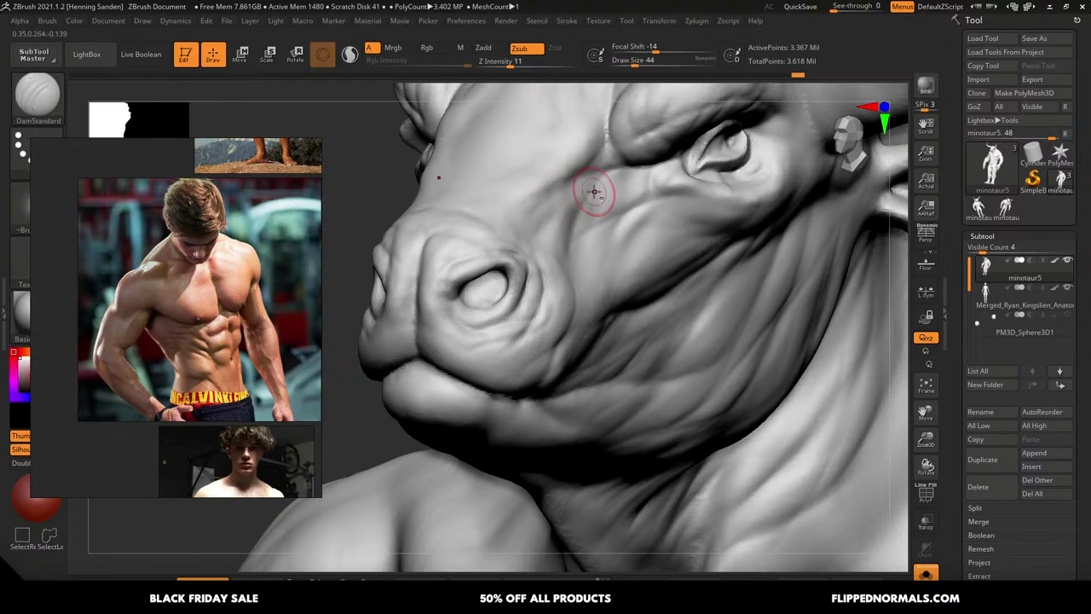
Build up the bridge of the nose and the forehead with ClayBuildup at draw size 77
mouse_move(594, 193)
right_mouse_down("ctrl")
mouse_move(504, 214)
mouse_move(563, 222)
mouse_move(608, 272)
mouse_move(554, 257)
mouse_move(556, 283)
mouse_move(614, 219)
right_mouse_up("ctrl")
key("b")
key("c")
key("b")
key("s")
left_click_drag(614, 219, 637, 237)
key("s")
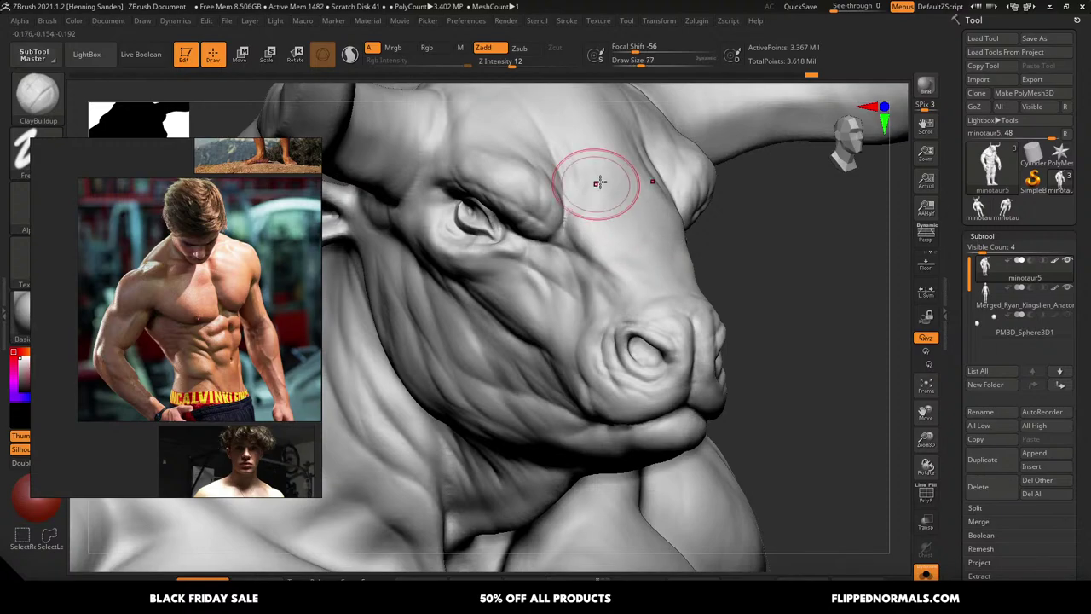
Add frown ridges beside the inner end of the brow with ClayBuildup at draw sizes 27 and 31
right_click_drag(600, 182, 599, 193)
key("s")
left_click_drag(568, 183, 558, 182)
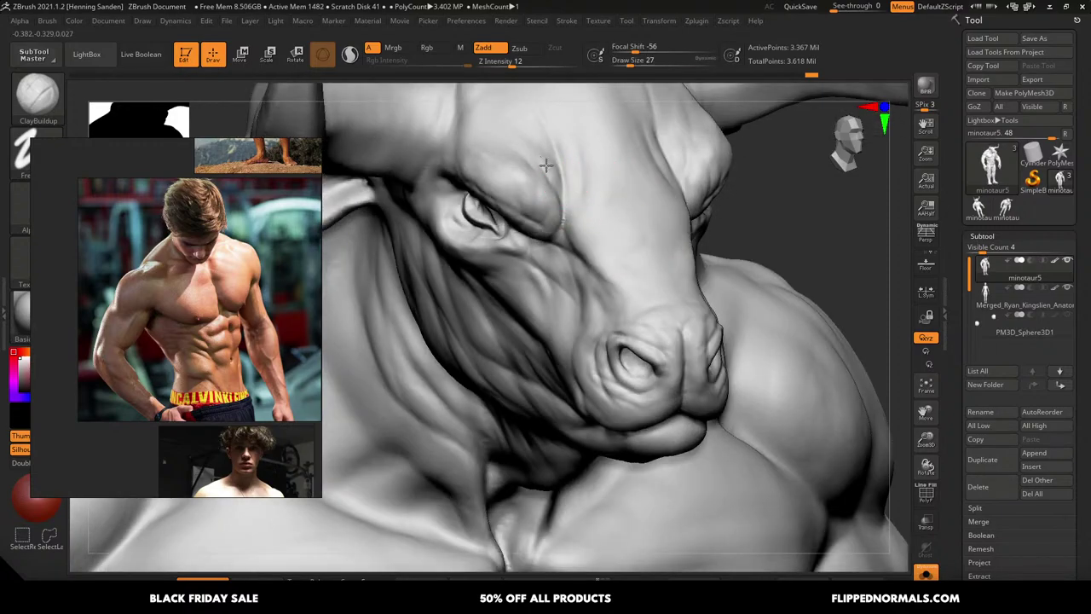
right_click_drag(558, 172, 583, 224, "alt")
key("s")
left_click_drag(583, 211, 584, 213)
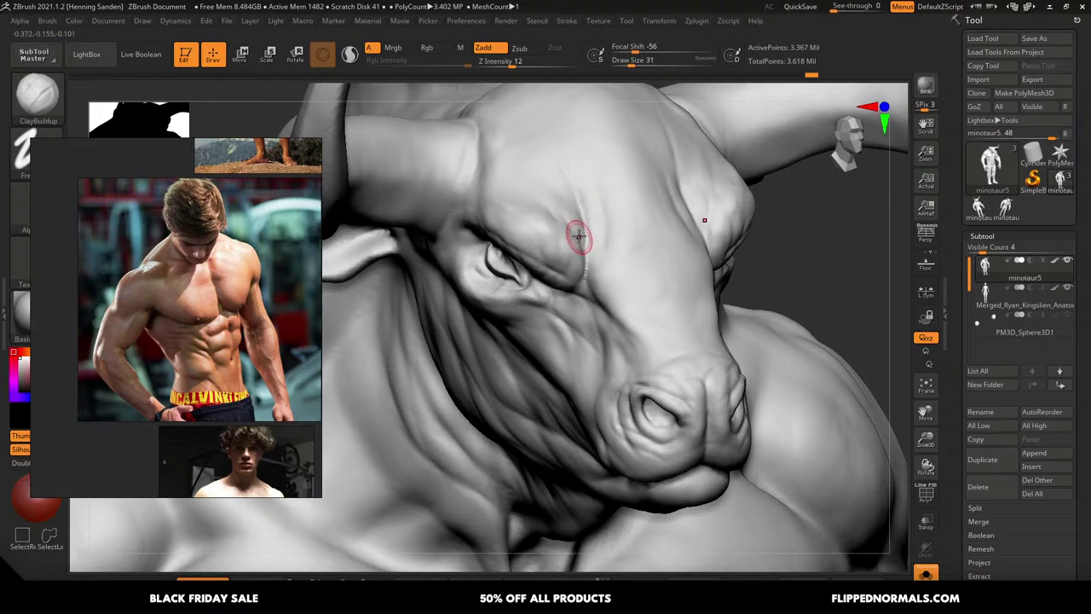
Add volume to the brow above the eye with ClayBuildup at draw size 49
key("s")
left_click_drag(548, 248, 520, 230)
right_click_drag(504, 213, 565, 227)
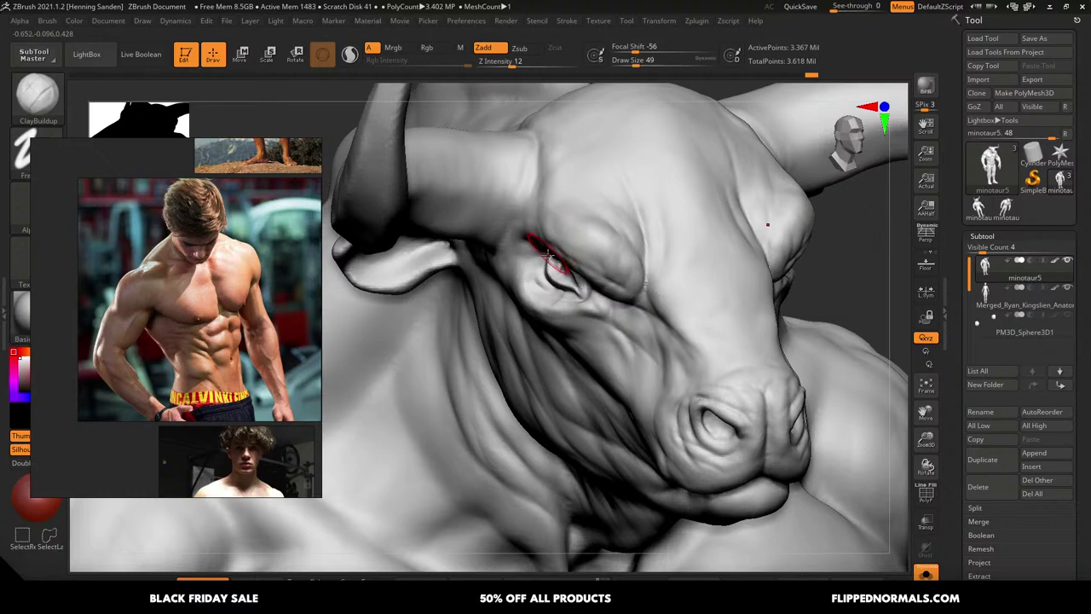
right_click_drag(602, 267, 546, 316)
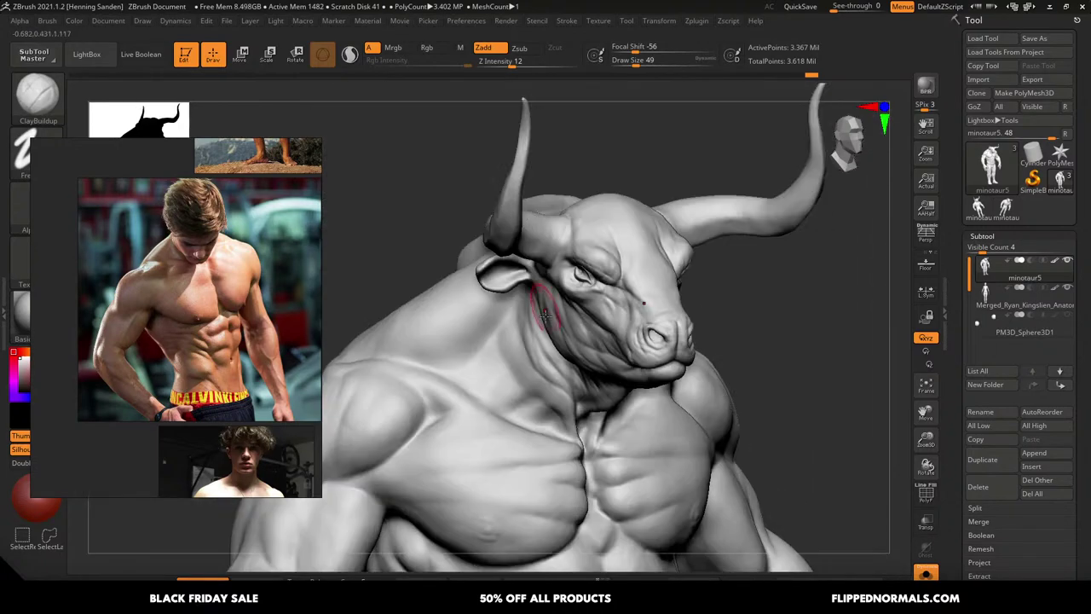
Turn on perspective, check the camera's focal length settings and reposition the reference board beside the figure
right_click_drag(604, 347, 608, 235, "alt")
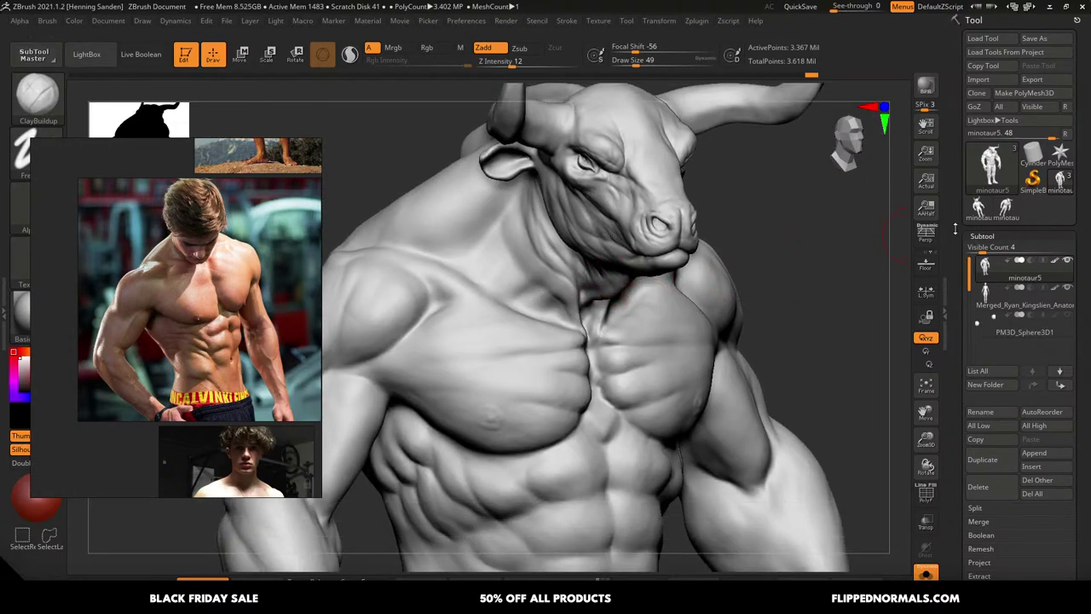
left_click(930, 238)
mouse_move(671, 318)
right_mouse_down()
mouse_move(653, 304)
mouse_move(658, 312)
mouse_move(648, 241)
mouse_move(707, 228)
mouse_move(721, 273)
mouse_move(711, 264)
mouse_move(762, 244)
mouse_move(754, 249)
right_mouse_up()
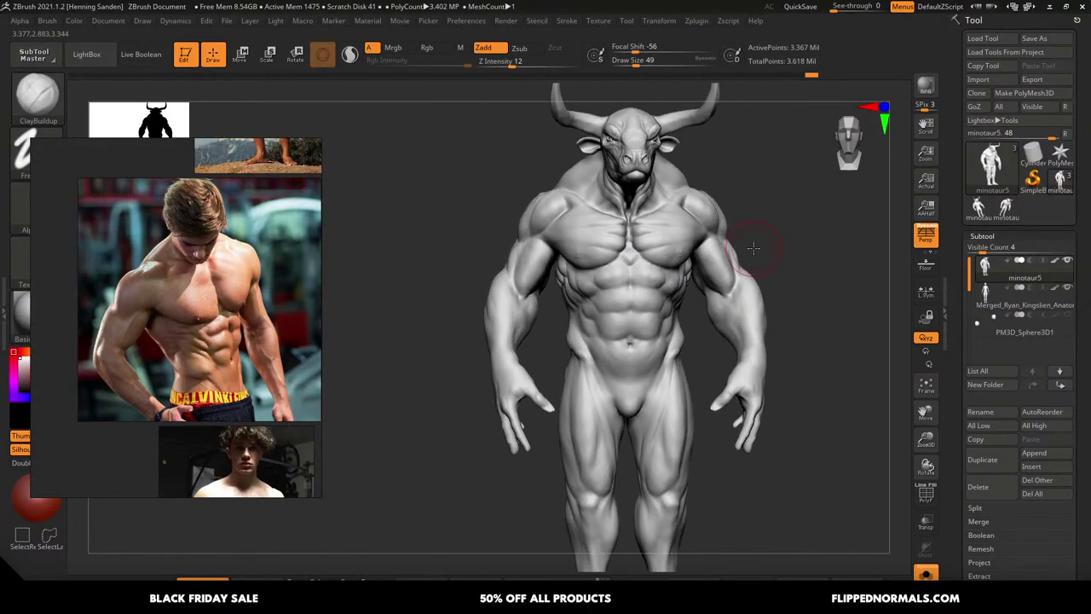
left_click(143, 20)
left_click_drag(174, 232, 506, 230)
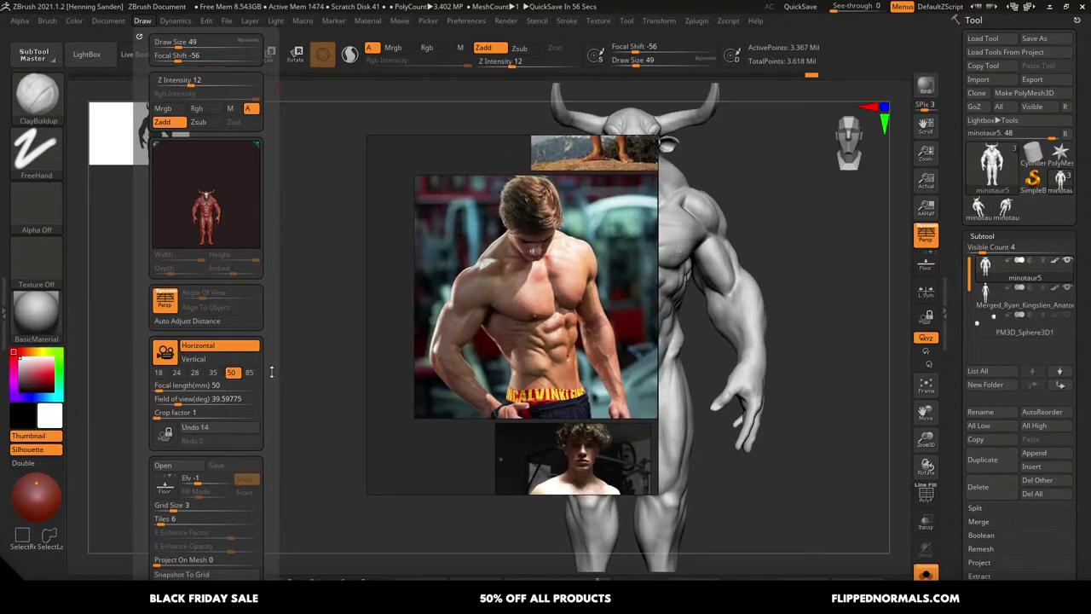
left_click_drag(476, 313, 179, 286)
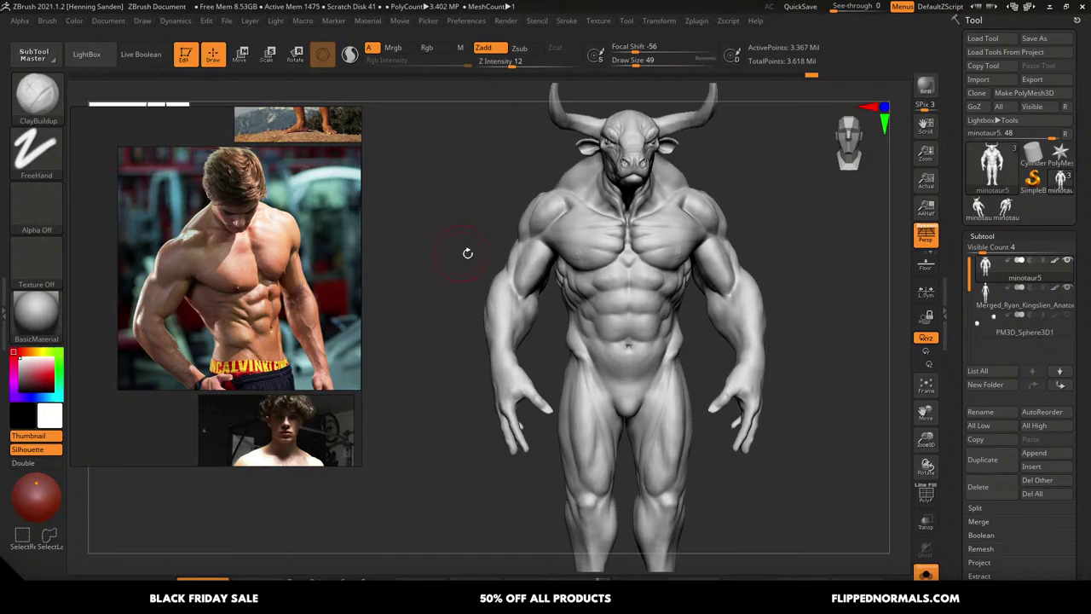
Refine the creases at the base of the neck above the collarbone with DamStandard at draw size 59
mouse_move(655, 262)
right_mouse_down()
mouse_move(688, 236)
mouse_move(629, 200)
mouse_move(629, 227)
right_mouse_up()
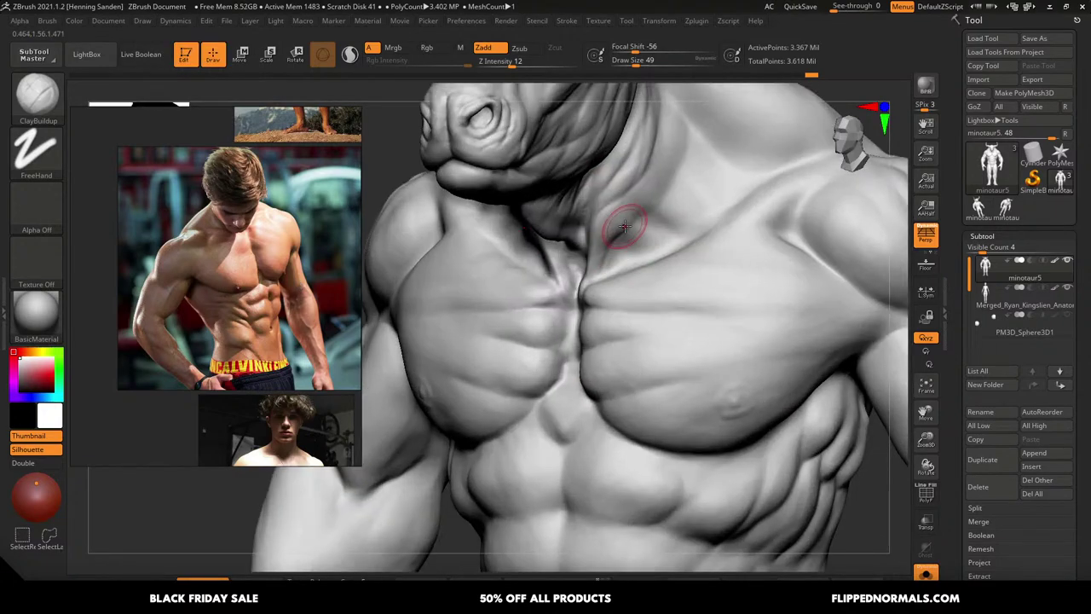
key("b")
key("d")
key("s")
key("bracketright")
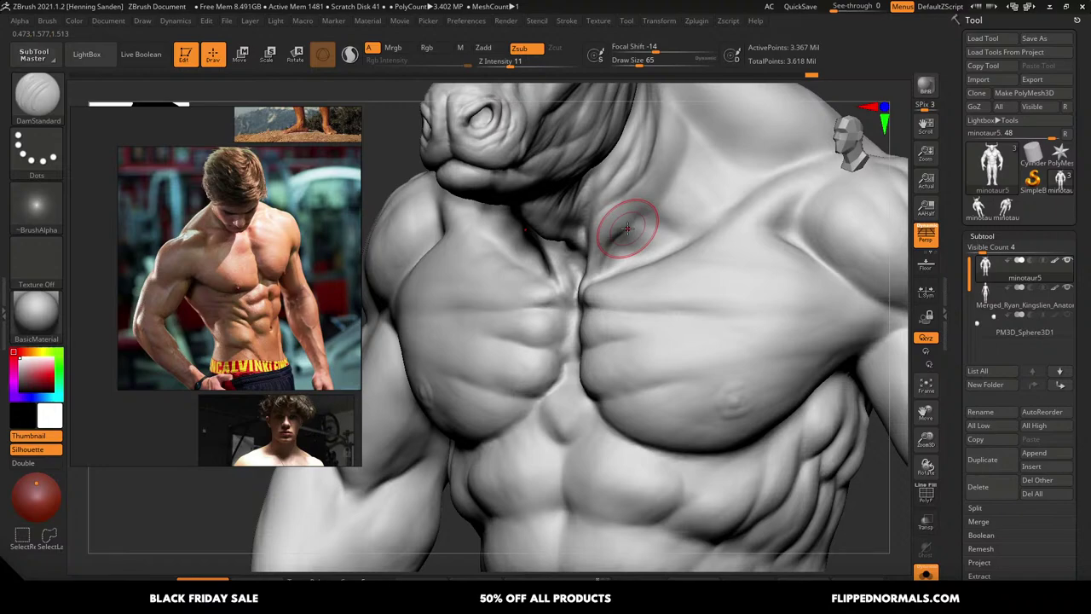
key("s")
left_click_drag(627, 228, 629, 228)
key("bracketleft")
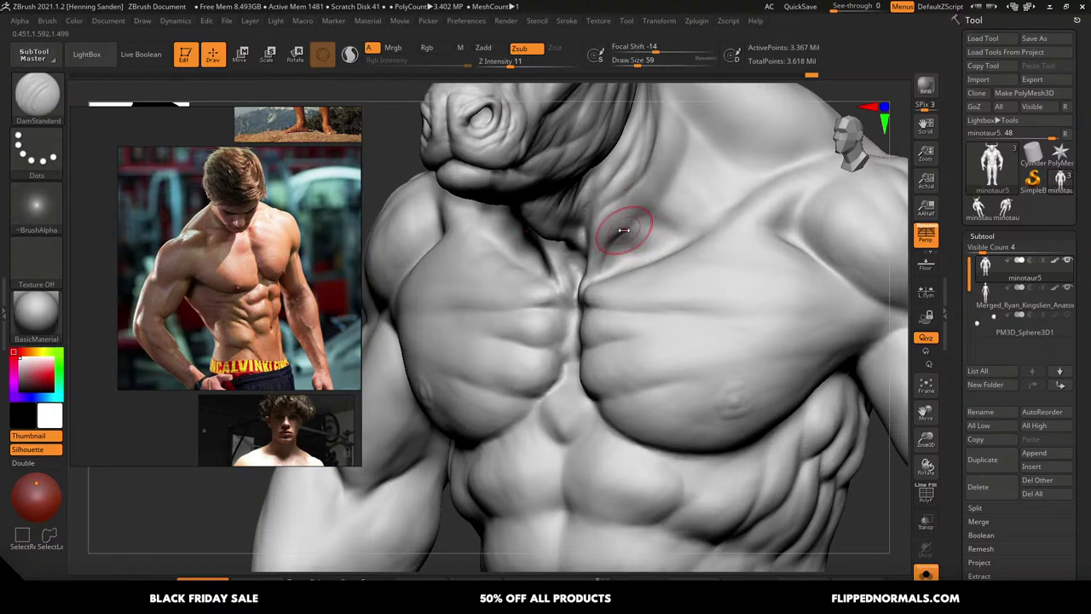
right_click_drag(627, 232, 610, 256)
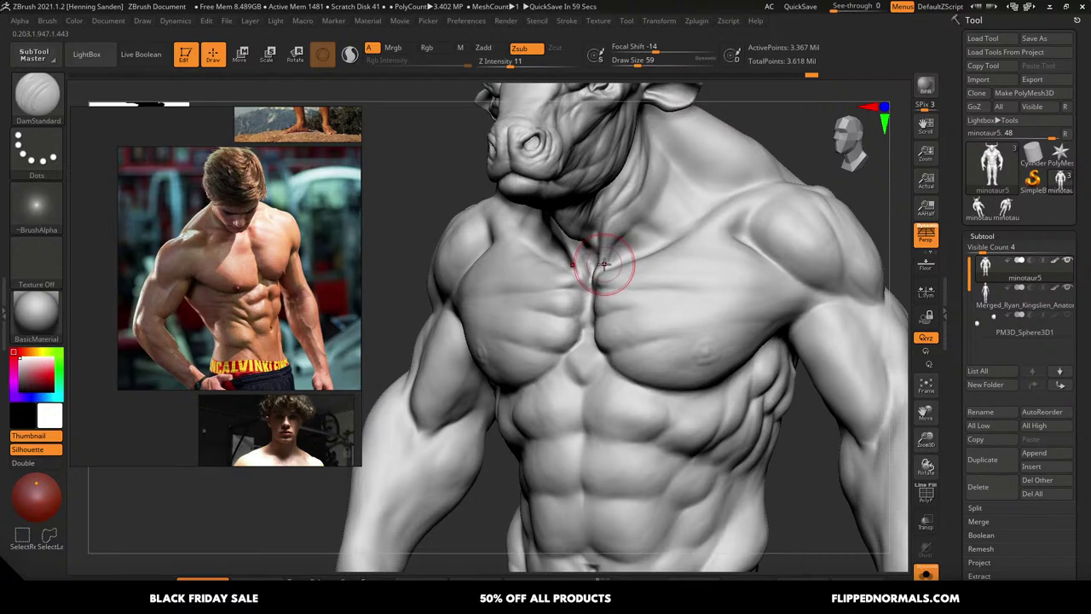
mouse_move(613, 259)
right_mouse_down()
mouse_move(645, 231)
mouse_move(679, 245)
right_mouse_up()
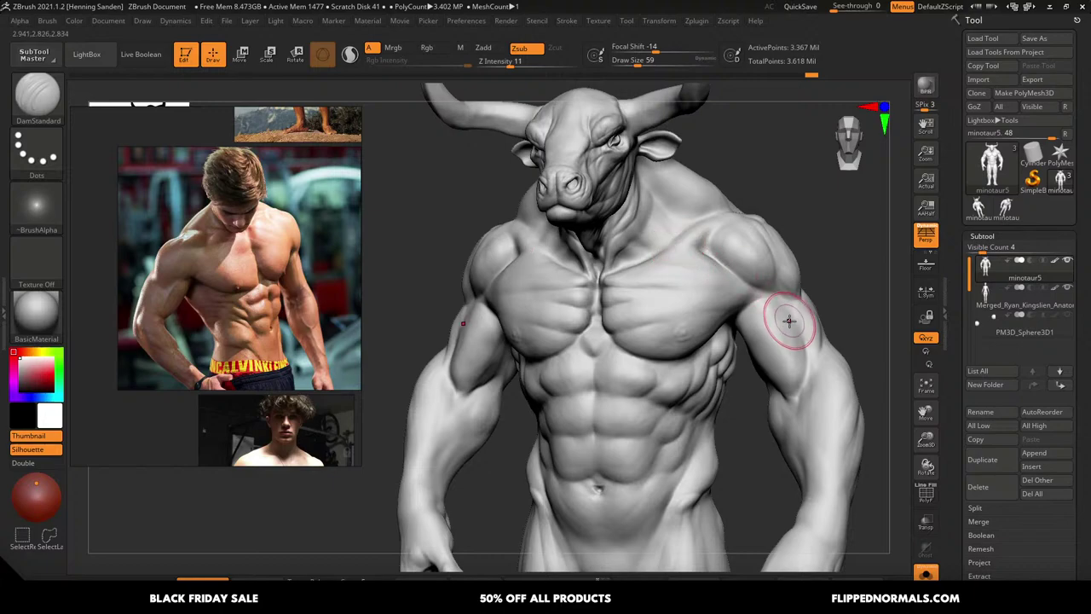
Check the full figure's proportions and reshape the inner contour of the forearm with the Move brush at draw size 120
mouse_move(789, 324)
right_mouse_down()
mouse_move(751, 303)
mouse_move(780, 339)
right_mouse_up()
key("f")
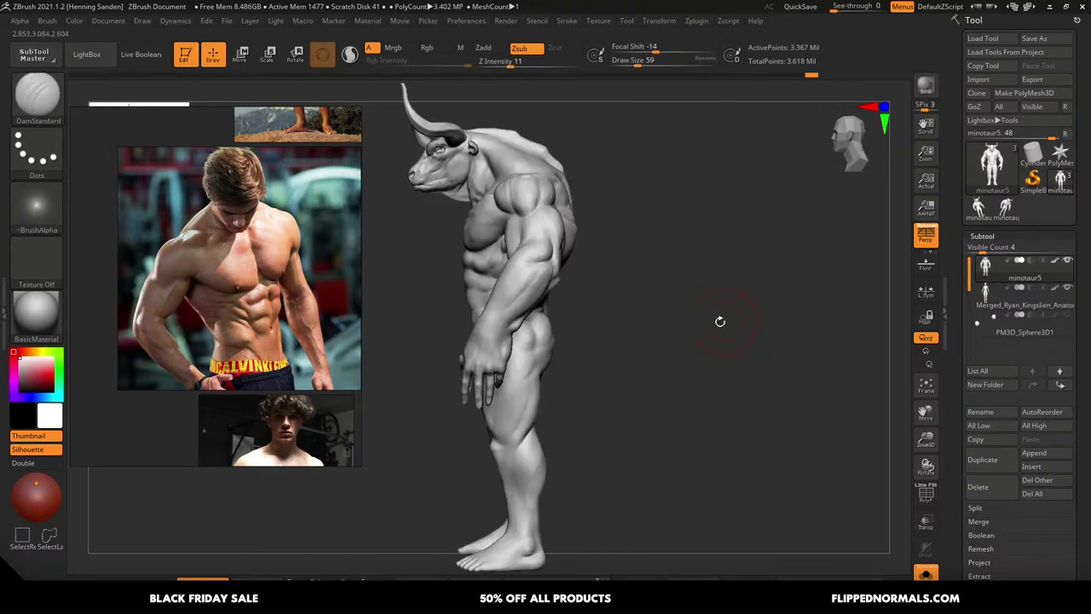
mouse_move(719, 319)
right_mouse_down()
mouse_move(748, 324)
mouse_move(709, 338)
mouse_move(829, 336)
right_mouse_up()
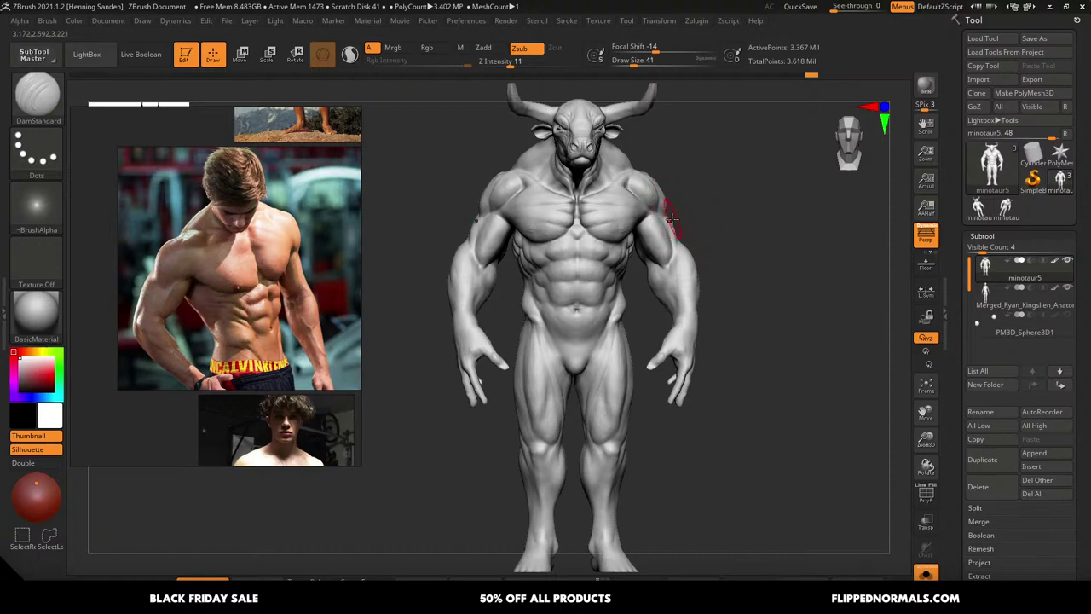
mouse_move(678, 272)
right_mouse_down()
mouse_move(718, 284)
mouse_move(678, 285)
mouse_move(676, 273)
mouse_move(679, 282)
mouse_move(645, 292)
right_mouse_up()
key("b")
key("m")
key("v")
key("s")
left_click_drag(646, 295, 659, 299)
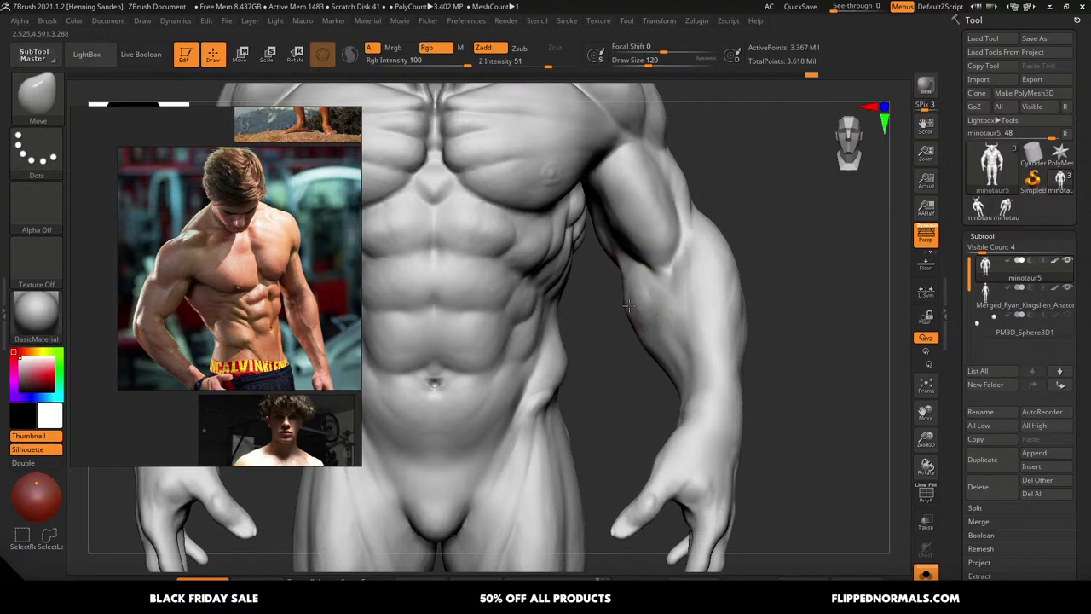
mouse_move(632, 310)
right_mouse_down()
mouse_move(602, 274)
mouse_move(612, 205)
mouse_move(665, 294)
mouse_move(675, 247)
mouse_move(675, 273)
mouse_move(703, 279)
right_mouse_up()
Build up the lower edge of the chest and the base of the sternum with ClayBuildup at draw size 54
right_click_drag(517, 287, 515, 300, "alt")
right_click_drag(515, 300, 551, 275, "ctrl")
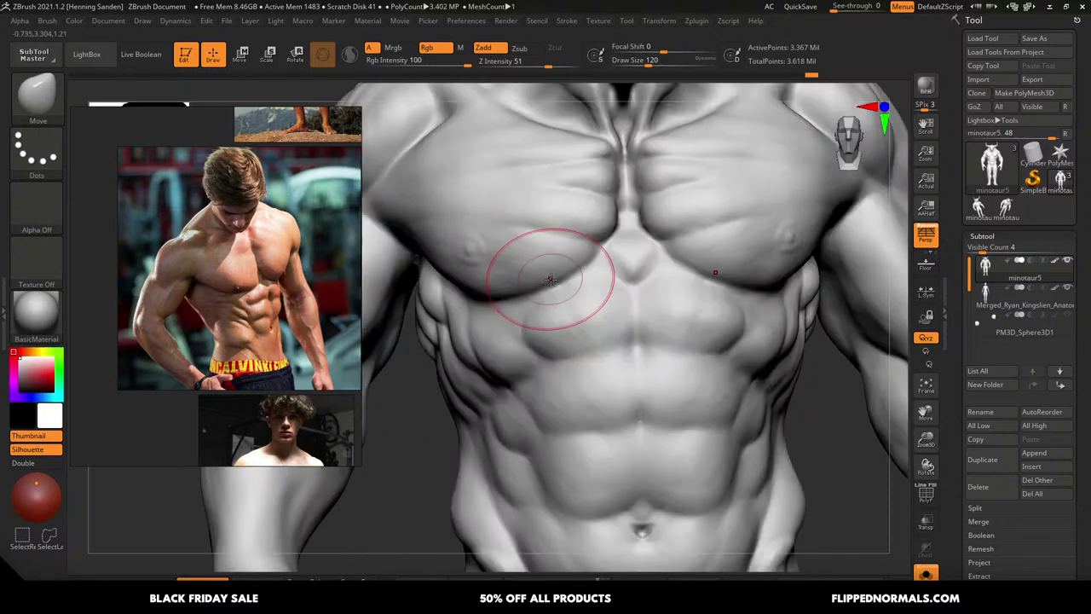
key("b")
key("c")
key("b")
key("s")
left_click_drag(556, 267, 543, 267)
right_click_drag(572, 261, 591, 252)
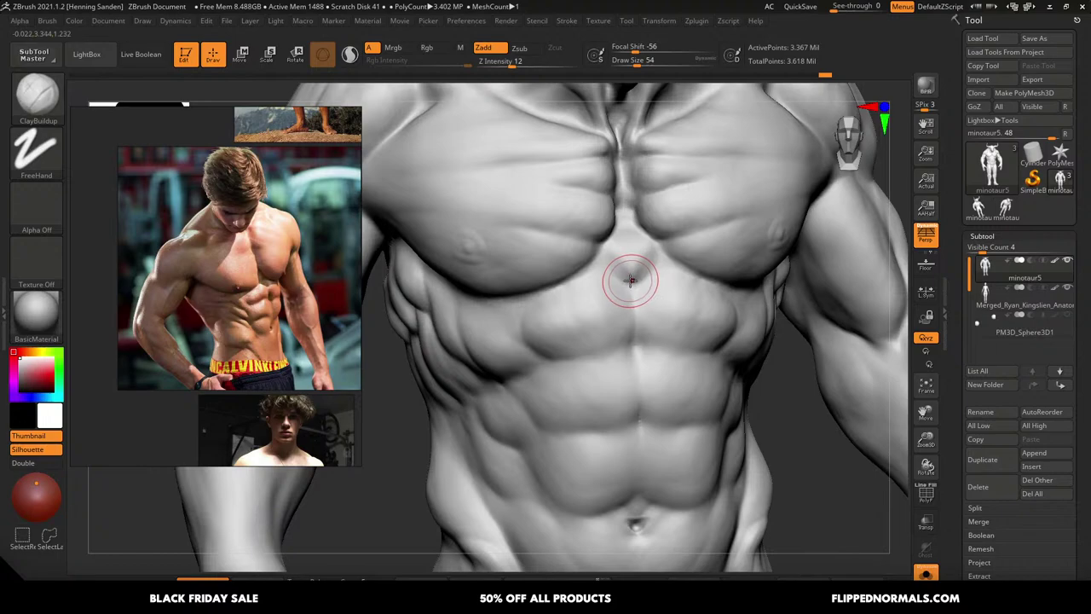
left_click_drag(642, 261, 630, 271)
Compare the figure with perspective switched on and off
mouse_move(628, 243)
right_mouse_down("ctrl")
mouse_move(624, 162)
mouse_move(616, 256)
mouse_move(655, 266)
mouse_move(648, 281)
right_mouse_up("ctrl")
key("p")
key("p")
key("p")
key("p")
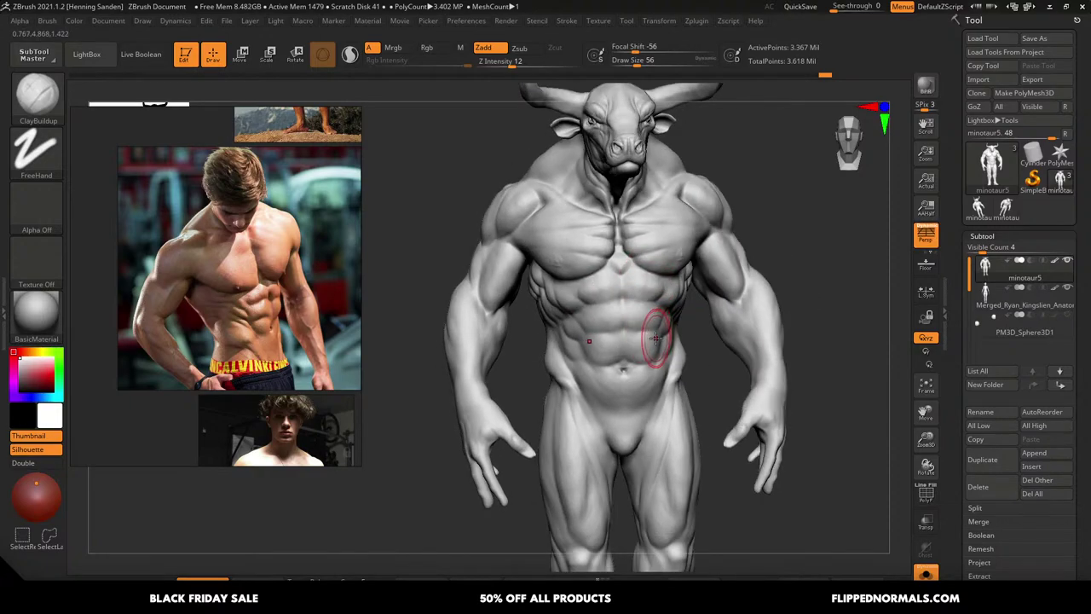
right_click_drag(656, 338, 663, 335)
key("p")
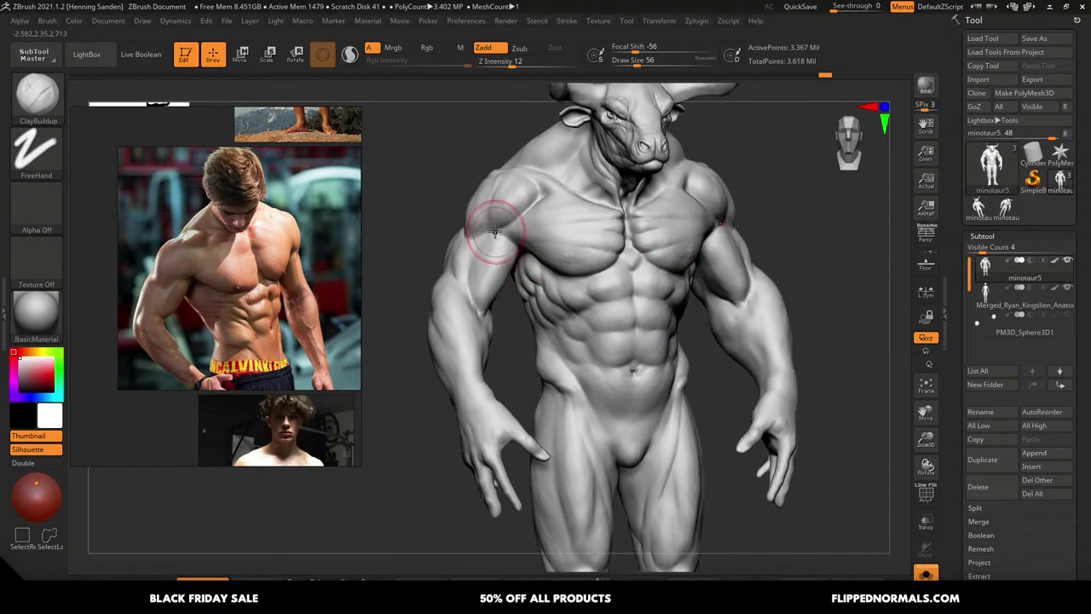
Reshape the front head of the deltoid with the Move brush at draw size 108
mouse_move(499, 232)
right_mouse_down()
mouse_move(537, 219)
mouse_move(529, 254)
right_mouse_up()
key("b")
key("m")
key("v")
key("s")
left_click_drag(523, 237, 531, 239)
right_click_drag(526, 219, 530, 244, "ctrl")
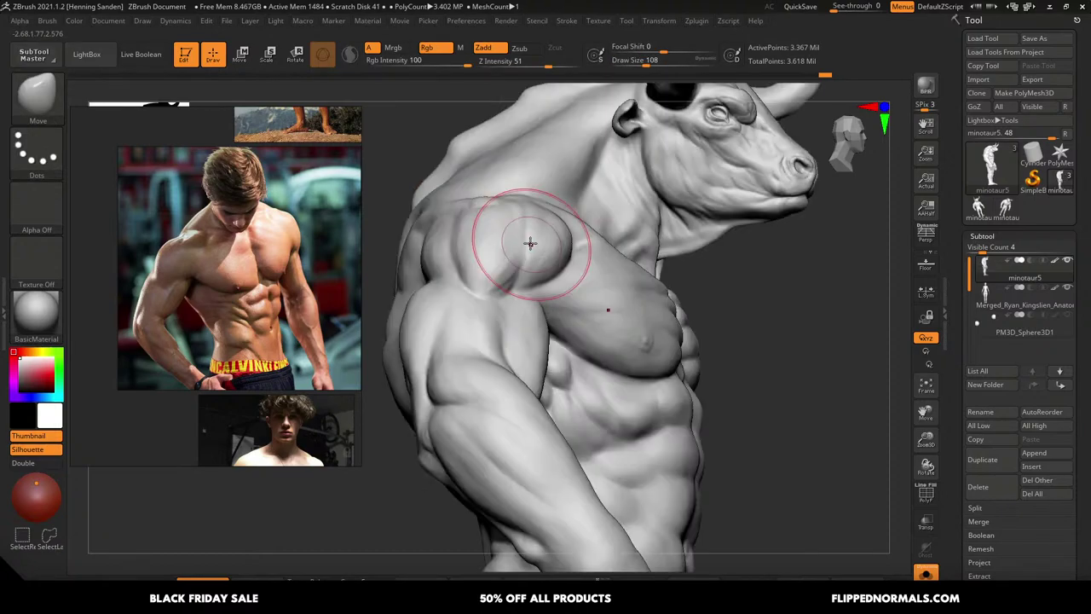
Adjust the upper contour of the shoulder from the side and above with the Move brush at draw size 132
key("s")
left_click_drag(530, 243, 534, 242)
right_click_drag(532, 224, 525, 237)
key("s")
mouse_move(525, 237)
left_mouse_down()
mouse_move(451, 236)
mouse_move(527, 235)
left_mouse_up()
key("s")
key("s")
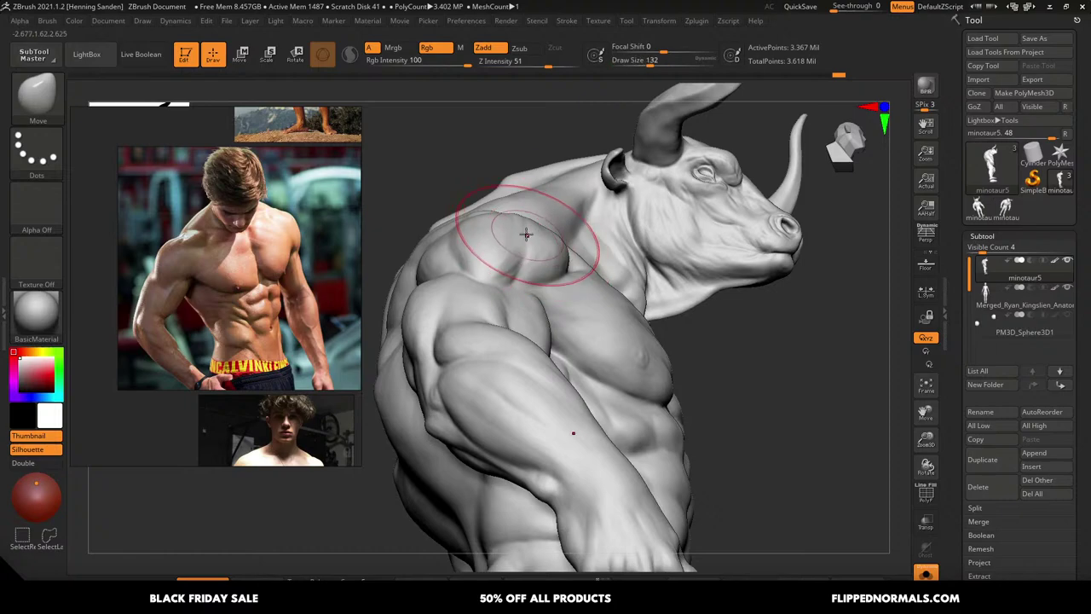
Pull the front deltoid into shape where it meets the chest with the Move brush at draw size 128, and turn perspective back on
right_click_drag(526, 234, 534, 223)
key("s")
left_click_drag(520, 223, 523, 222)
left_click_drag(523, 233, 526, 232)
mouse_move(527, 239)
right_mouse_down()
mouse_move(491, 246)
mouse_move(550, 257)
right_mouse_up()
key("s")
left_click_drag(550, 256, 546, 257)
right_click_drag(543, 257, 547, 262)
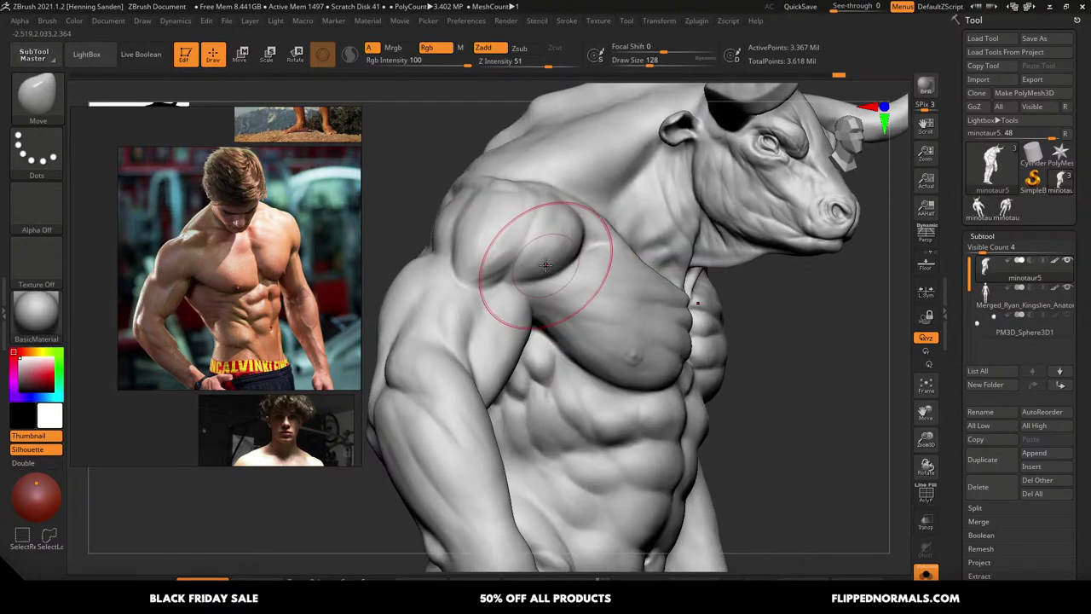
key("p")
right_click_drag(633, 303, 635, 247, "ctrl")
mouse_move(751, 319)
right_mouse_down()
mouse_move(692, 336)
mouse_move(718, 322)
mouse_move(692, 318)
right_mouse_up()
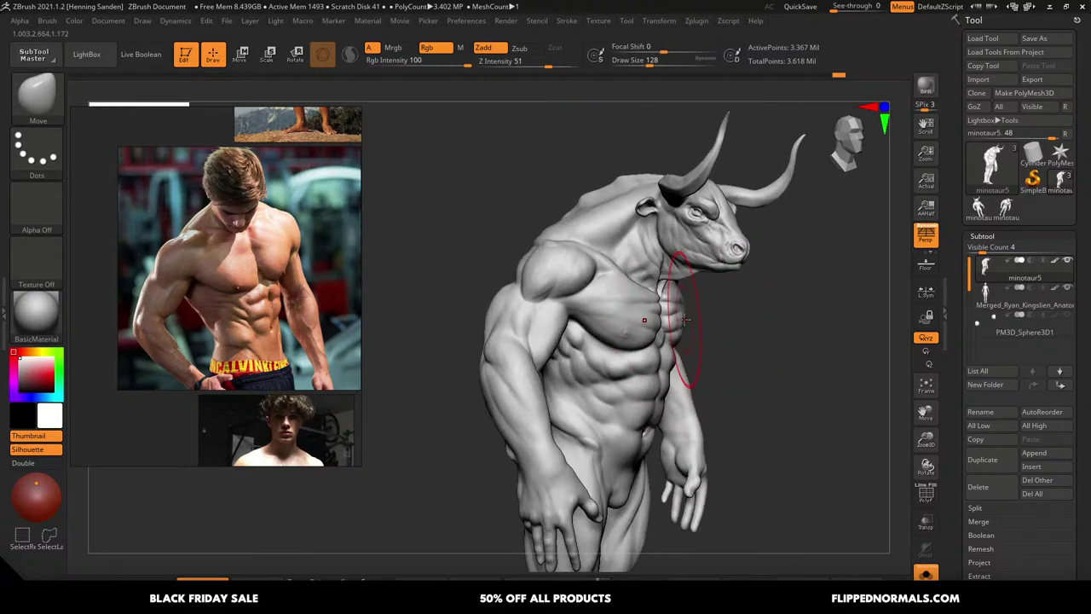
Examine how the chest and front deltoids meet from the front, both sides and above
key("s")
left_click_drag(689, 316, 676, 315)
right_click_drag(675, 309, 627, 303)
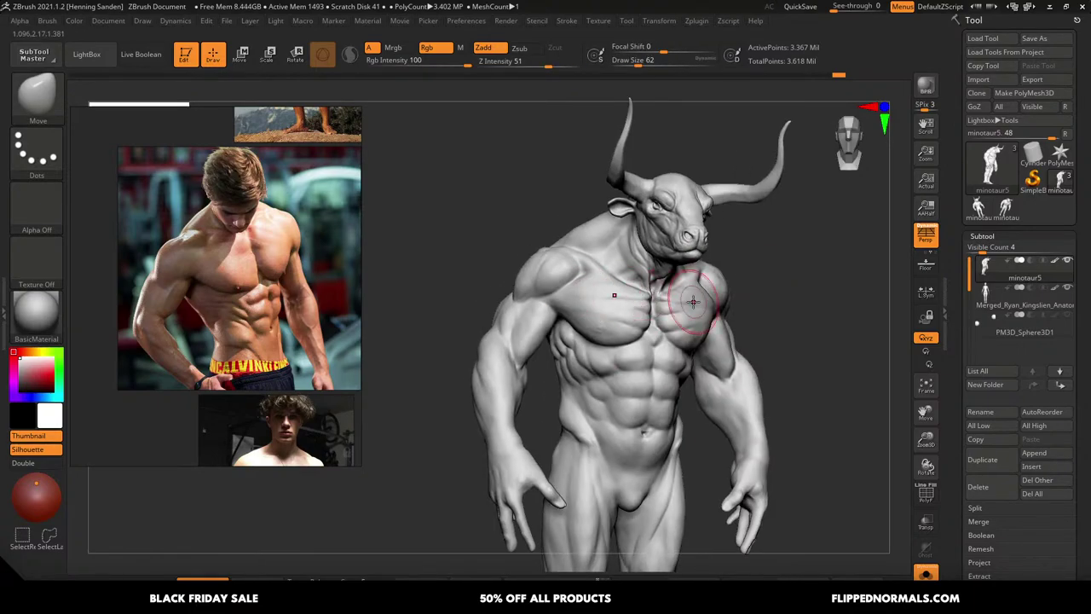
mouse_move(693, 301)
right_mouse_down()
mouse_move(648, 300)
mouse_move(582, 275)
right_mouse_up()
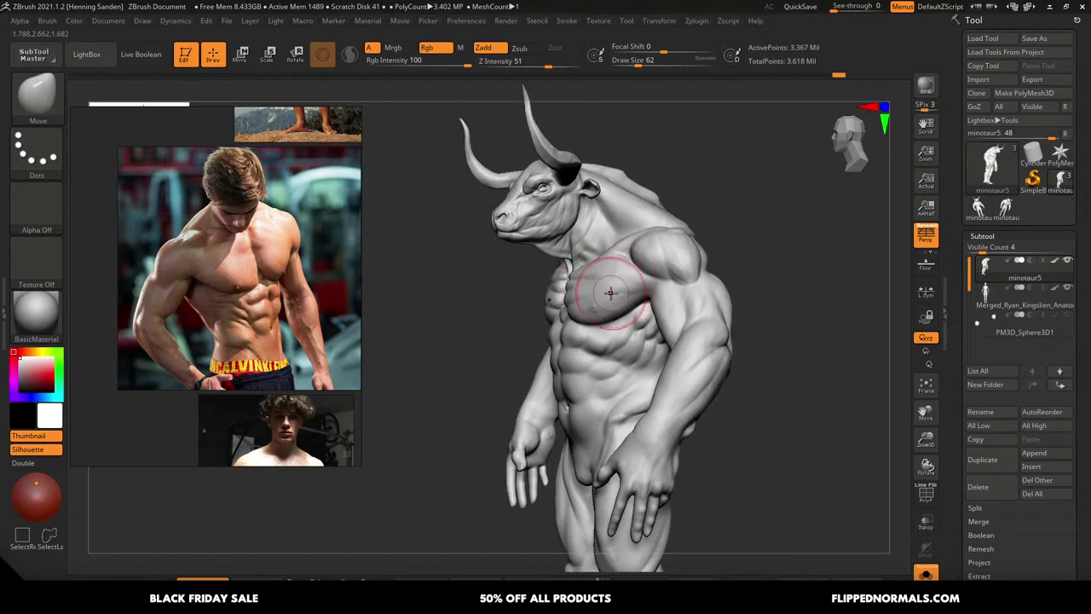
key("bracketright")
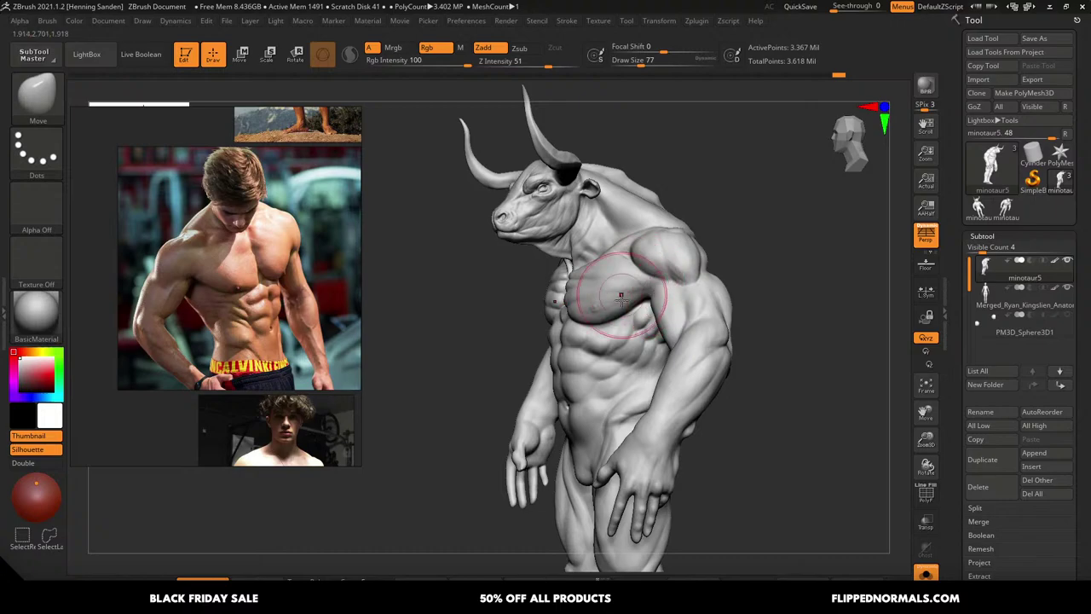
mouse_move(615, 278)
right_mouse_down()
mouse_move(641, 271)
mouse_move(638, 348)
mouse_move(580, 256)
mouse_move(609, 360)
mouse_move(555, 393)
mouse_move(648, 409)
mouse_move(638, 340)
mouse_move(592, 307)
mouse_move(597, 328)
mouse_move(590, 271)
right_mouse_up()
key("s")
left_click_drag(588, 257, 580, 258)
right_click_drag(610, 258, 718, 315)
Compare the figure from above with perspective switched on and off, leaving perspective on
key("p")
key("p")
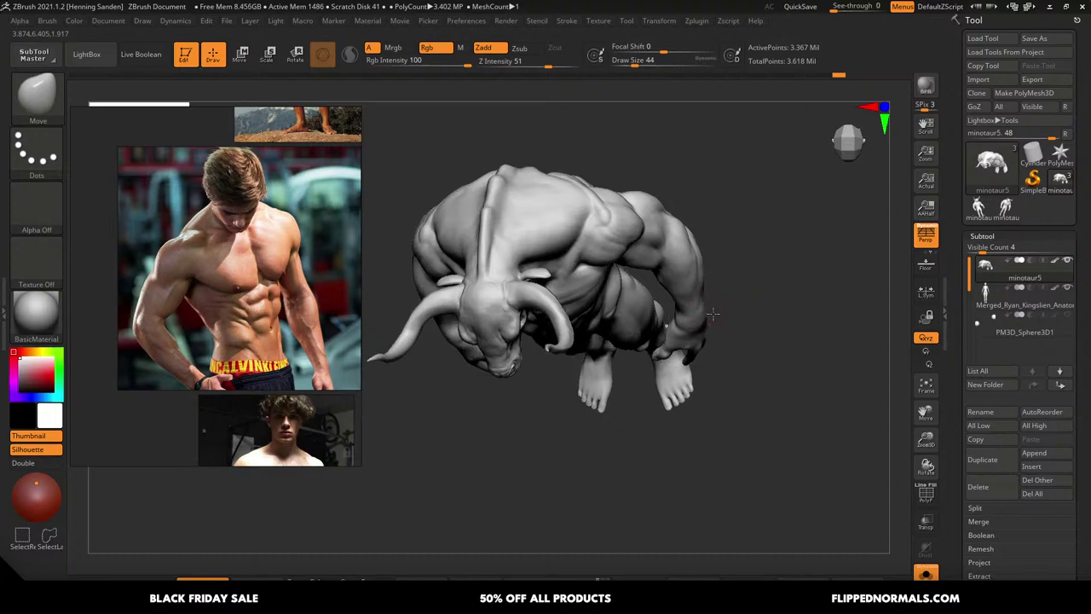
key("p")
key("p")
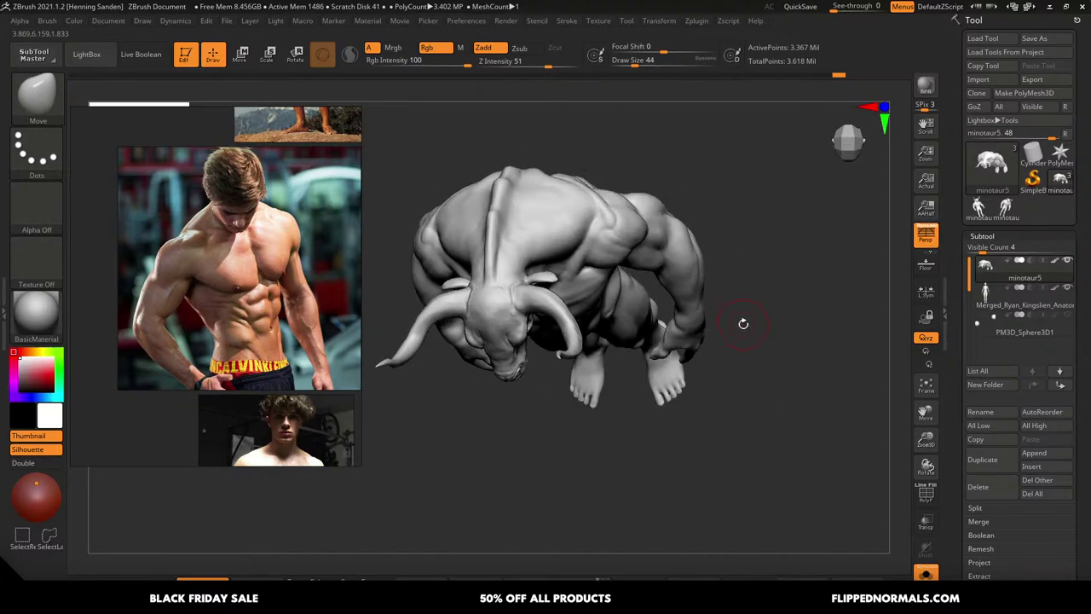
key("p")
key("p")
key("p")
key("p")
key("p")
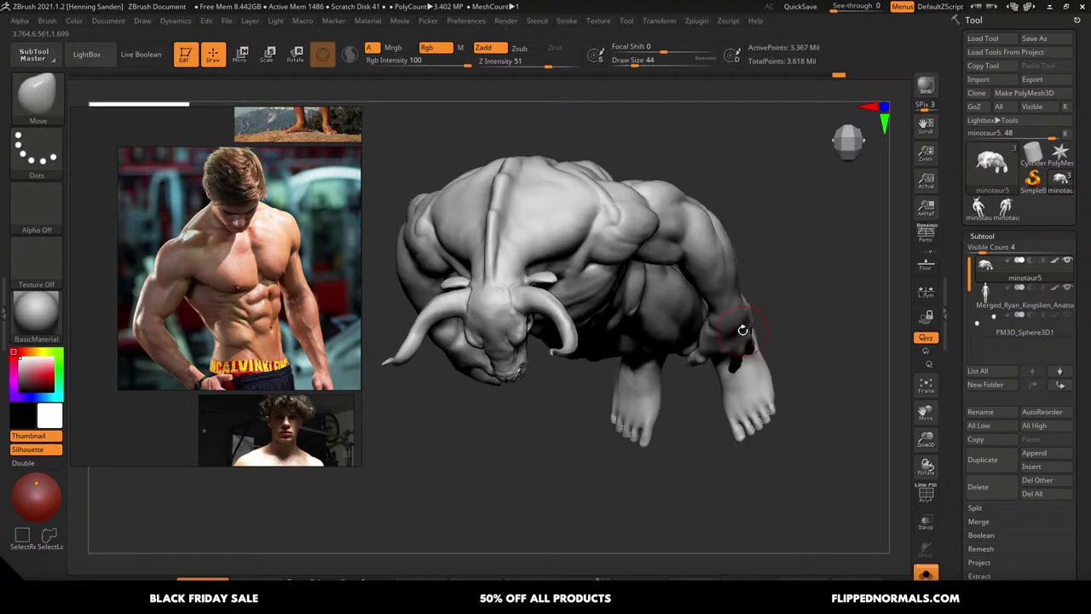
key("p")
key("p")
key("p")
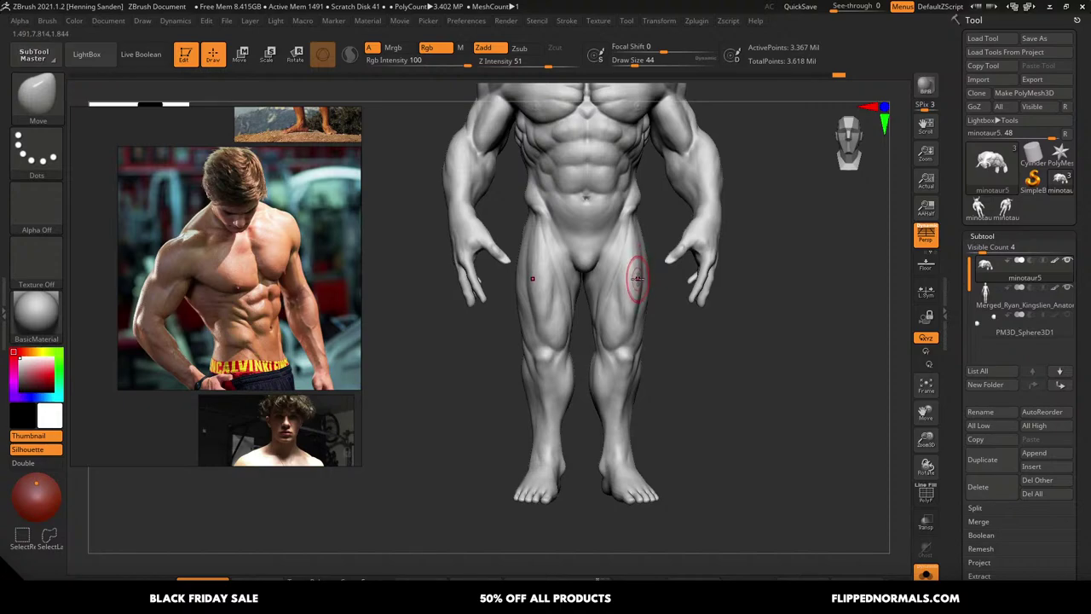
Isolate the feet and ankles to check them from the side with perspective off, and restore the full figure with perspective on
right_click_drag(636, 278, 629, 277)
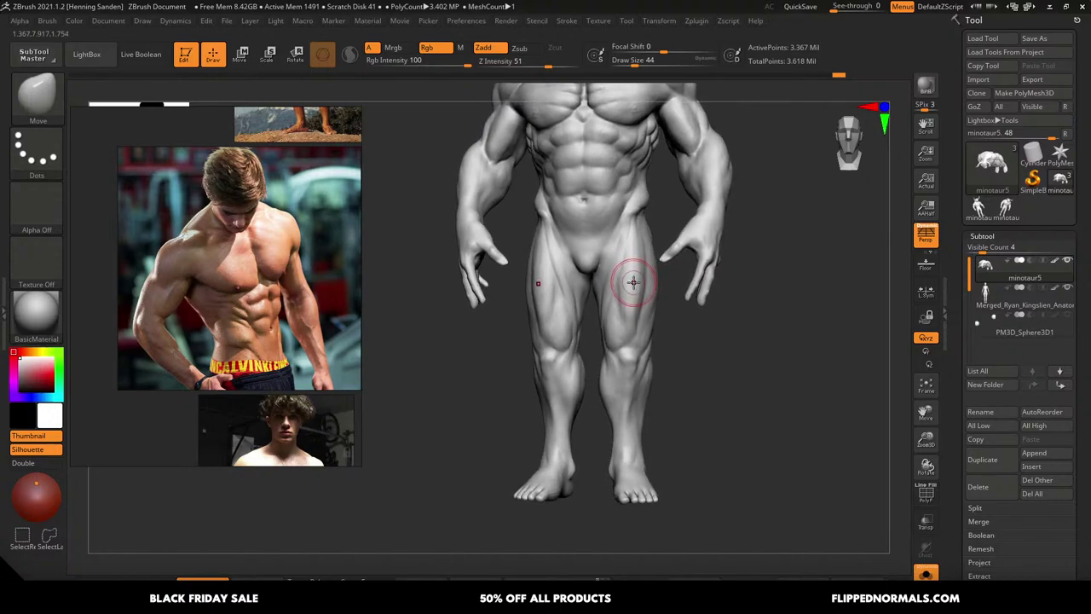
mouse_move(633, 282)
right_mouse_down()
mouse_move(633, 261)
mouse_move(629, 305)
right_mouse_up()
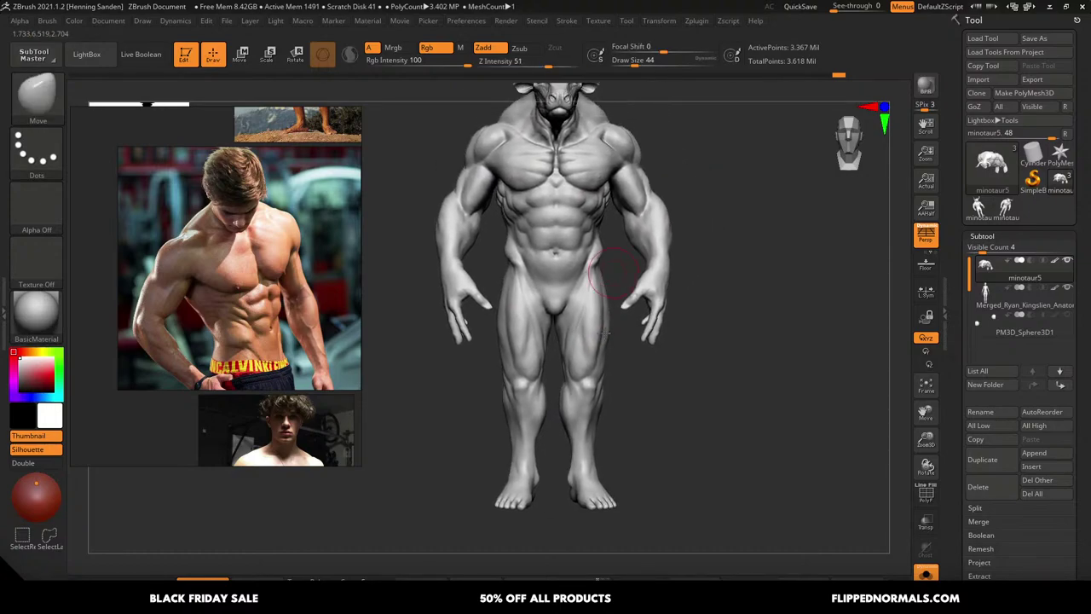
mouse_move(629, 247)
right_mouse_down("alt")
mouse_move(596, 303)
mouse_move(619, 274)
mouse_move(689, 295)
mouse_move(645, 297)
mouse_move(648, 354)
mouse_move(646, 237)
right_mouse_up("alt")
left_click_drag(694, 362, 534, 483, "ctrl+shift")
right_click_drag(621, 431, 651, 393)
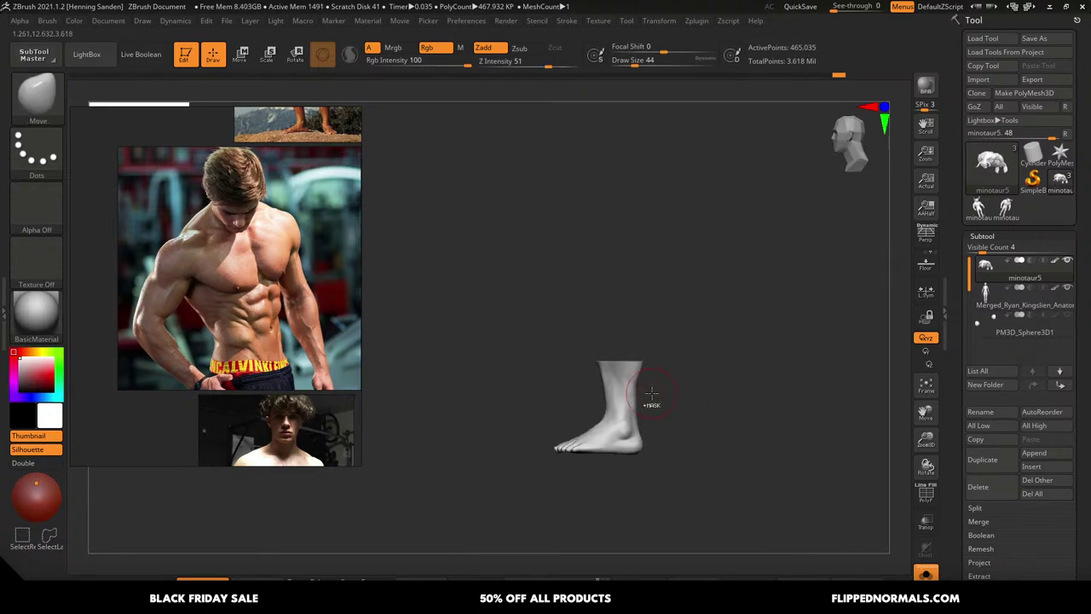
left_click(652, 393, "ctrl+shift")
key("p")
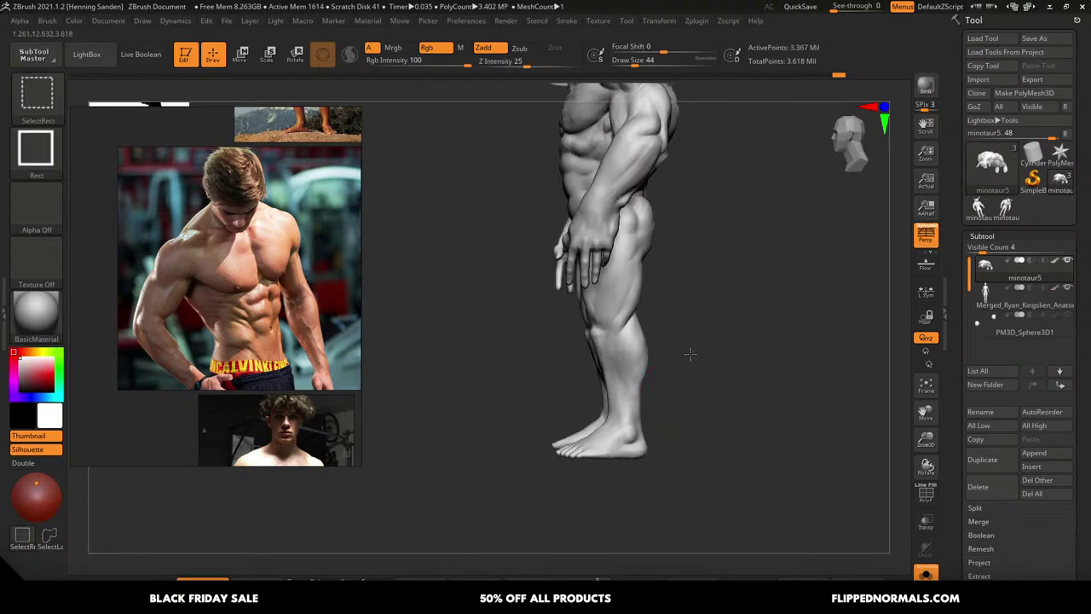
Isolate the lower legs and feet from the side twice more for inspection, restoring the full figure each time
left_click_drag(696, 350, 514, 462, "ctrl+shift")
mouse_move(646, 404)
right_mouse_down()
mouse_move(689, 392)
mouse_move(656, 377)
mouse_move(665, 378)
right_mouse_up()
key("ctrl")
left_click(670, 379, "ctrl+shift")
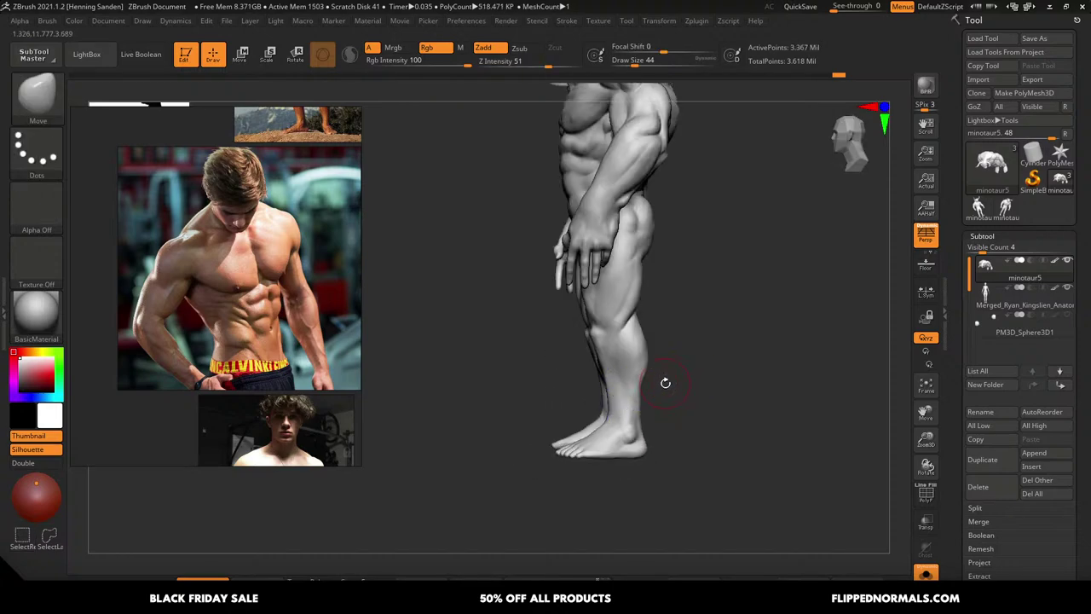
left_click_drag(707, 337, 529, 468, "ctrl+shift")
right_click_drag(647, 390, 682, 341)
left_click(675, 355, "ctrl+shift")
Isolate the section from the abdomen to the thighs to inspect it from the front, and show the full figure again
right_click_drag(719, 294, 654, 275)
left_click_drag(721, 221, 441, 380, "ctrl+shift")
right_click_drag(611, 305, 452, 243)
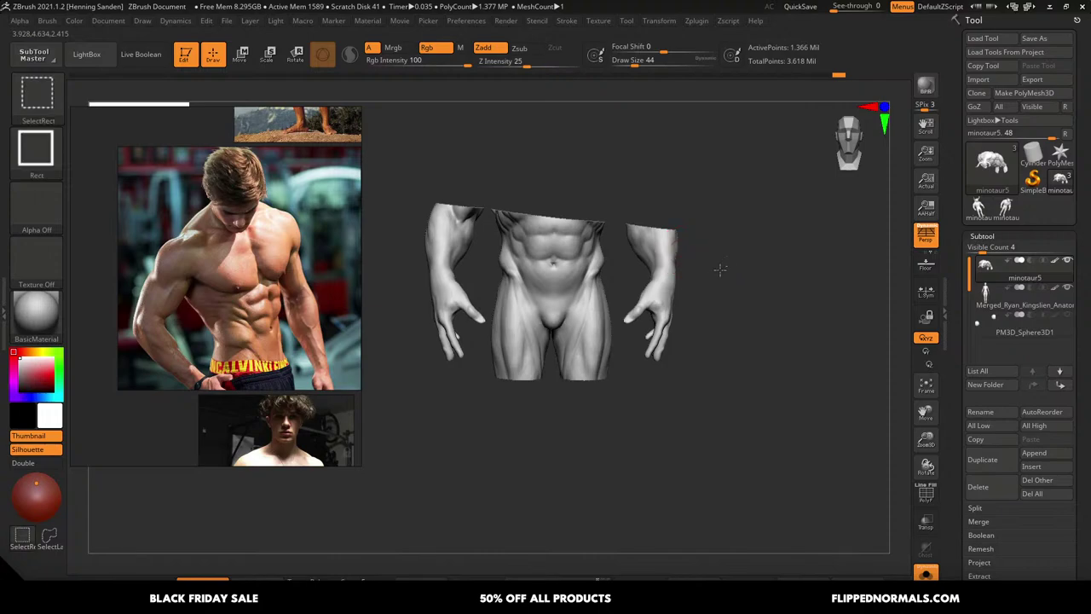
left_click(698, 289, "ctrl+shift")
right_click_drag(686, 315, 637, 333)
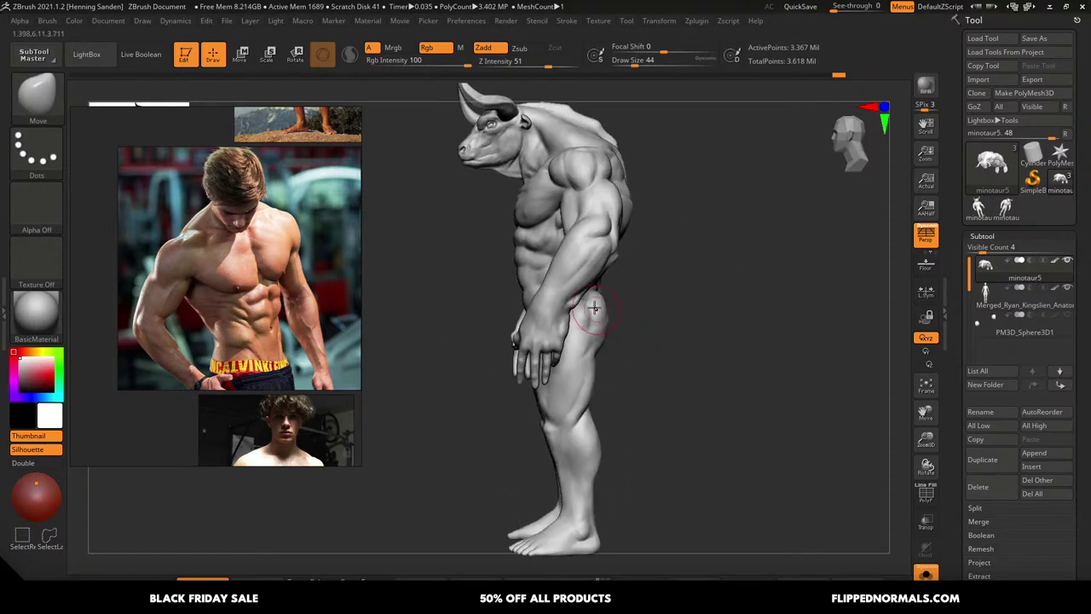
Switch to ClayBuildup at draw size 29 and refine the outer forearm just below the elbow, smoothing the surface
right_click_drag(574, 286, 594, 328, "ctrl")
mouse_move(615, 230)
right_mouse_down("alt")
mouse_move(637, 309)
mouse_move(630, 326)
mouse_move(644, 331)
right_mouse_up("alt")
key("b")
key("c")
key("b")
key("s")
left_click_drag(612, 321, 608, 322)
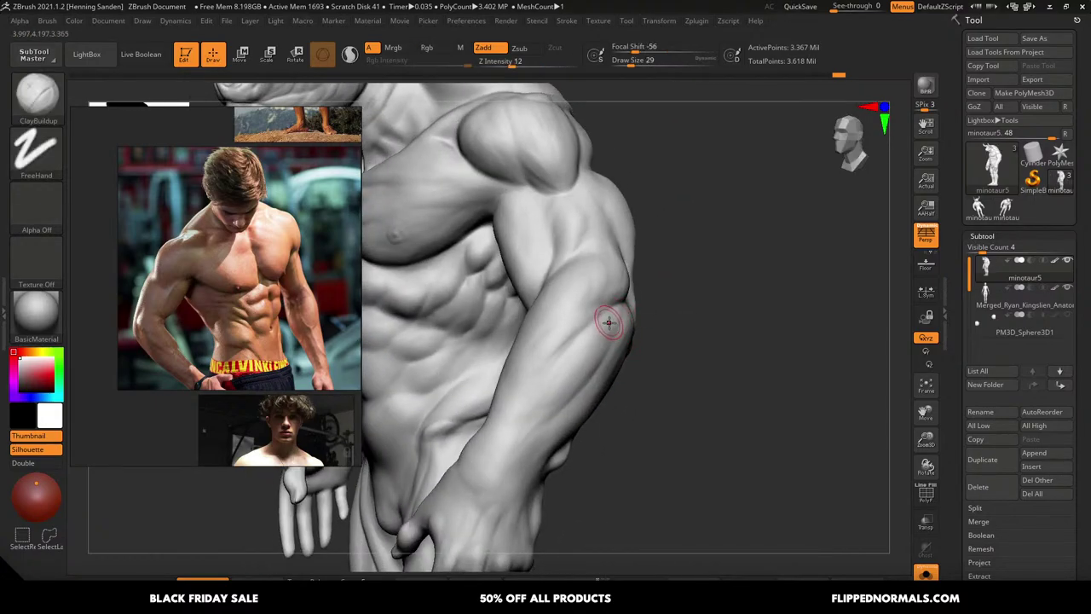
right_click_drag(621, 320, 656, 313, "alt")
left_click_drag(645, 312, 641, 315, "shift")
Build up the upper forearm muscle around the elbow crease with ClayBuildup, using draw sizes between 35 and 49
key("s")
left_click_drag(642, 315, 646, 314)
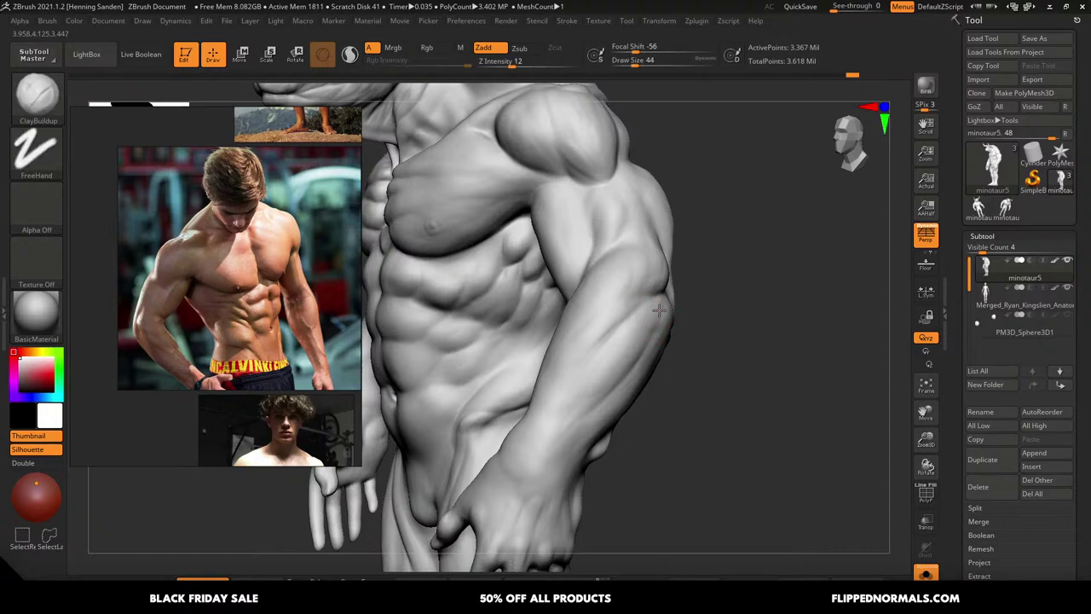
key("ctrl")
left_click_drag(655, 306, 647, 331)
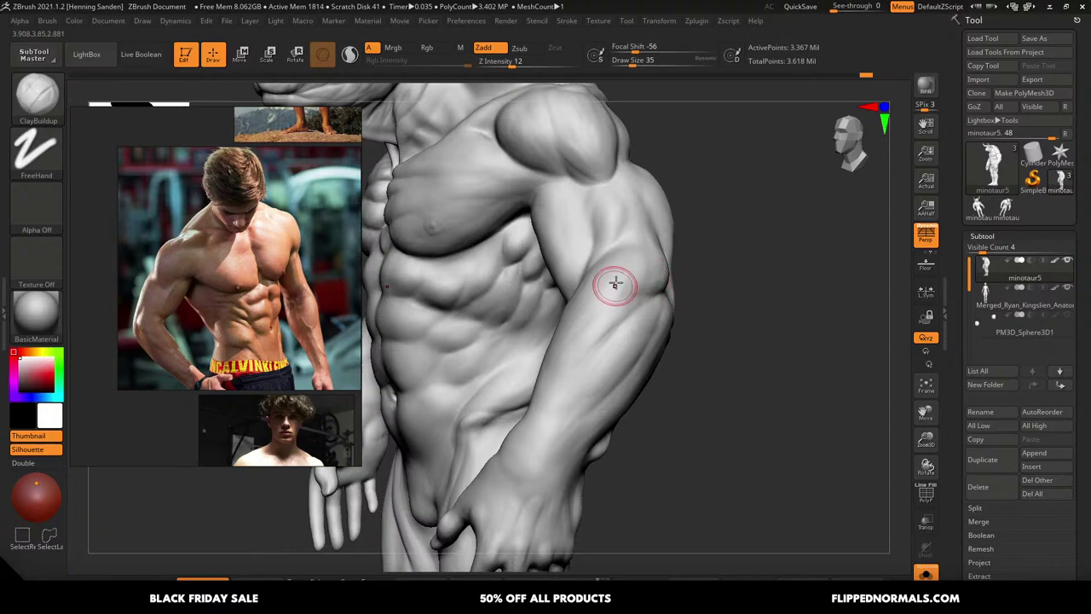
left_click_drag(616, 285, 608, 291)
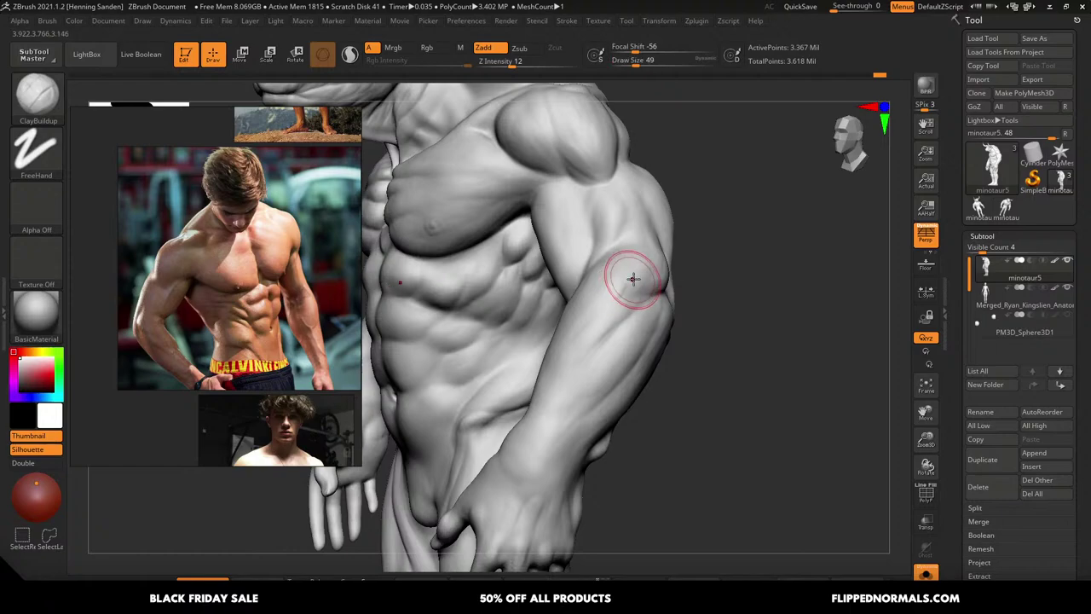
key("ctrl")
Add volume to the inner forearm just below the biceps with ClayBuildup at draw size 49
mouse_move(598, 285)
right_mouse_down()
mouse_move(628, 282)
mouse_move(560, 285)
mouse_move(611, 321)
mouse_move(603, 328)
right_mouse_up()
key("s")
left_click_drag(603, 327, 605, 326)
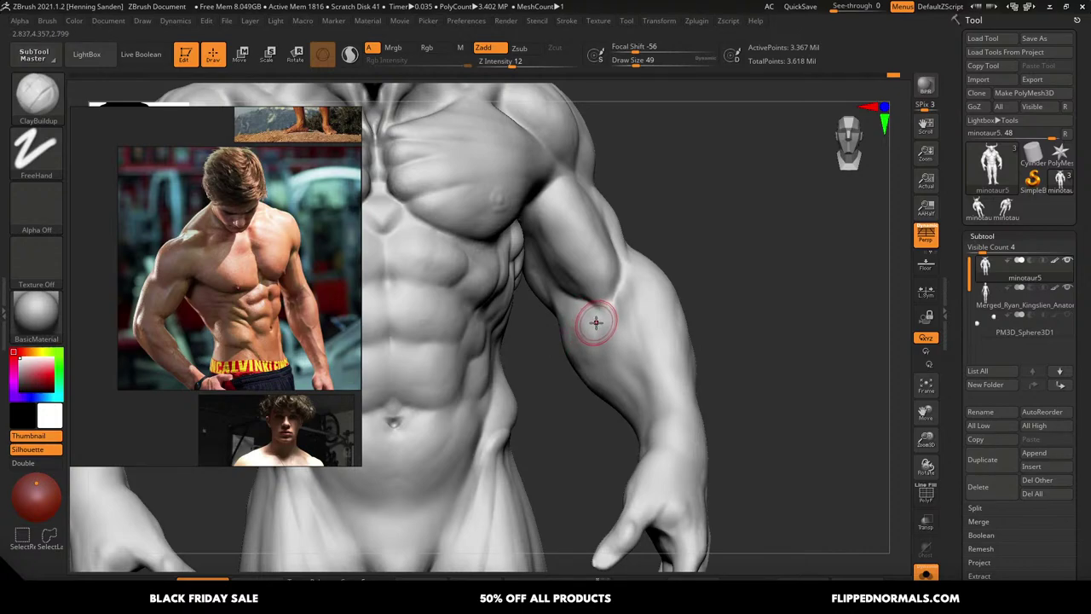
right_click_drag(624, 306, 714, 344, "alt")
right_click_drag(670, 317, 588, 280, "ctrl")
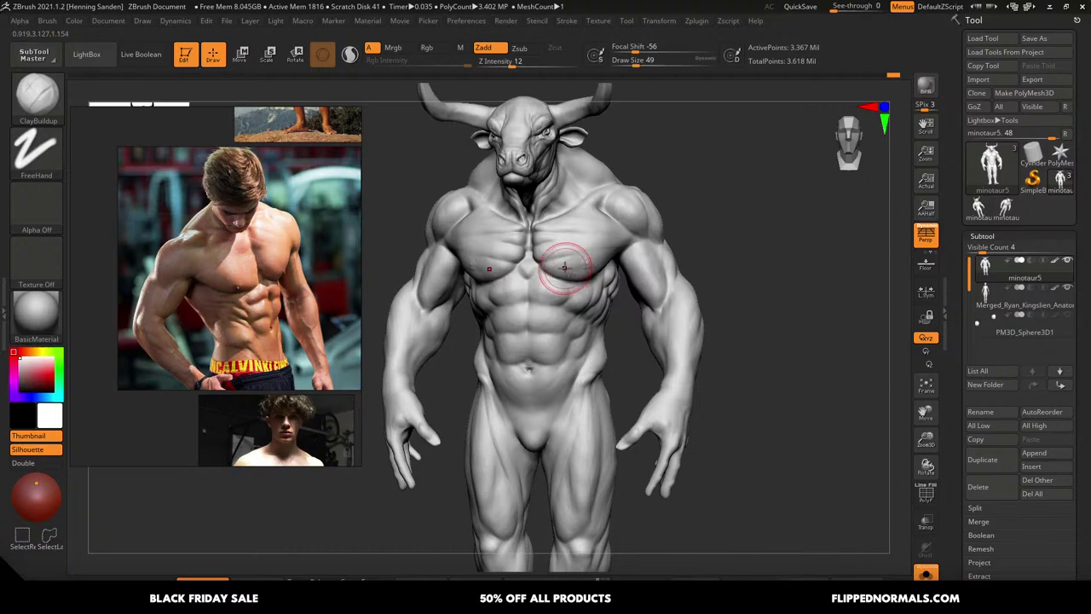
Compare the minotaur's torso with the physique photo, enlarging the photo around its chest and abdominal muscles
right_click_drag(563, 268, 552, 262)
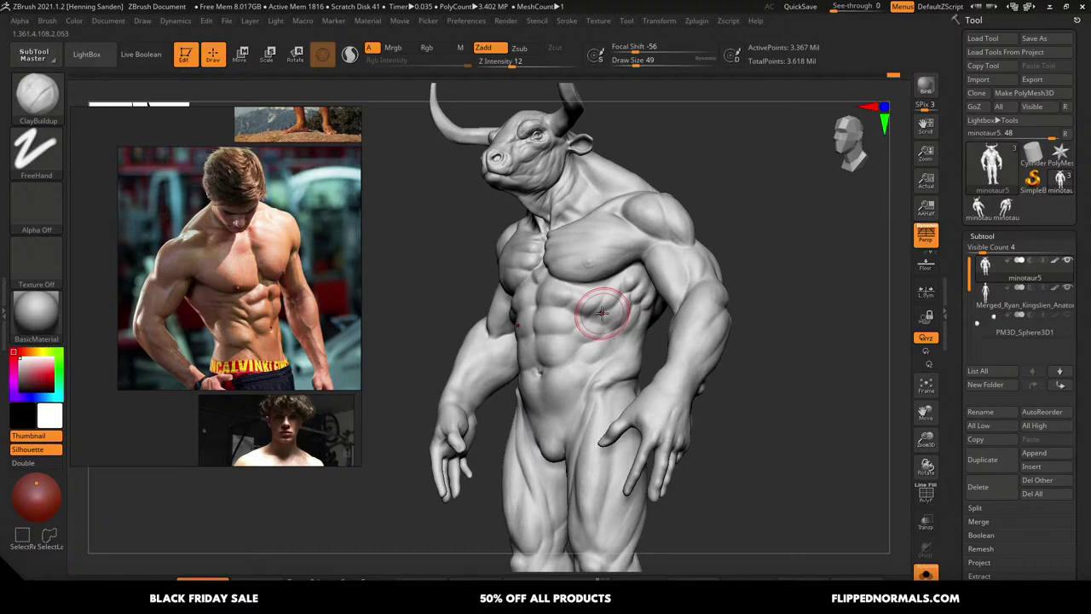
mouse_move(609, 301)
right_mouse_down()
mouse_move(649, 305)
mouse_move(633, 290)
mouse_move(635, 308)
mouse_move(606, 303)
mouse_move(648, 272)
right_mouse_up()
mouse_move(645, 228)
right_mouse_down("ctrl")
mouse_move(641, 319)
mouse_move(665, 276)
mouse_move(653, 287)
mouse_move(671, 295)
mouse_move(666, 307)
mouse_move(638, 287)
mouse_move(621, 294)
right_mouse_up("ctrl")
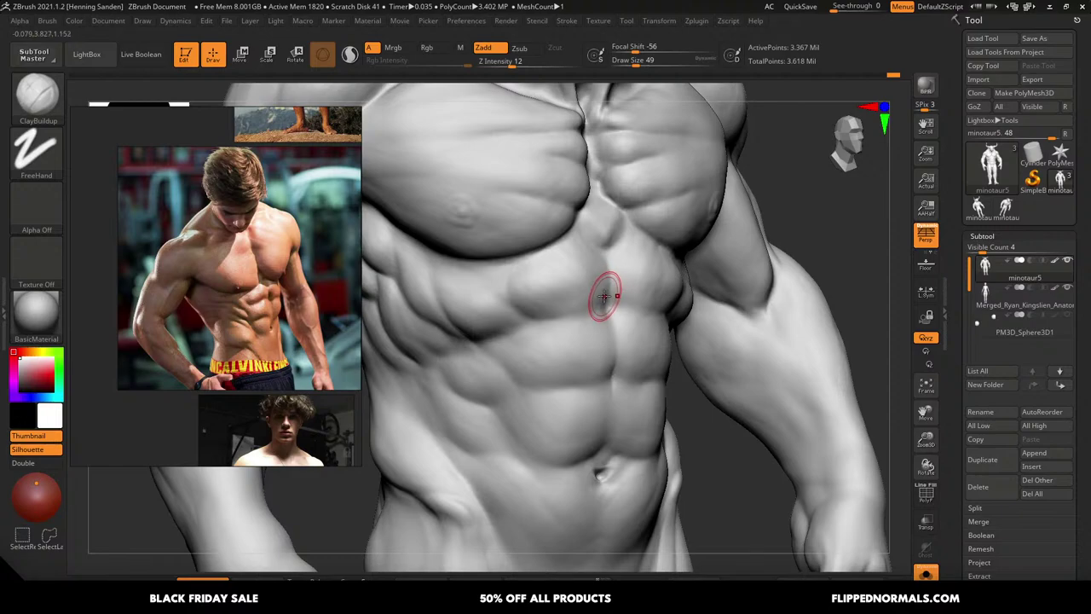
key("s")
left_click_drag(604, 295, 601, 295)
key("s")
scroll(277, 317, "up", 5)
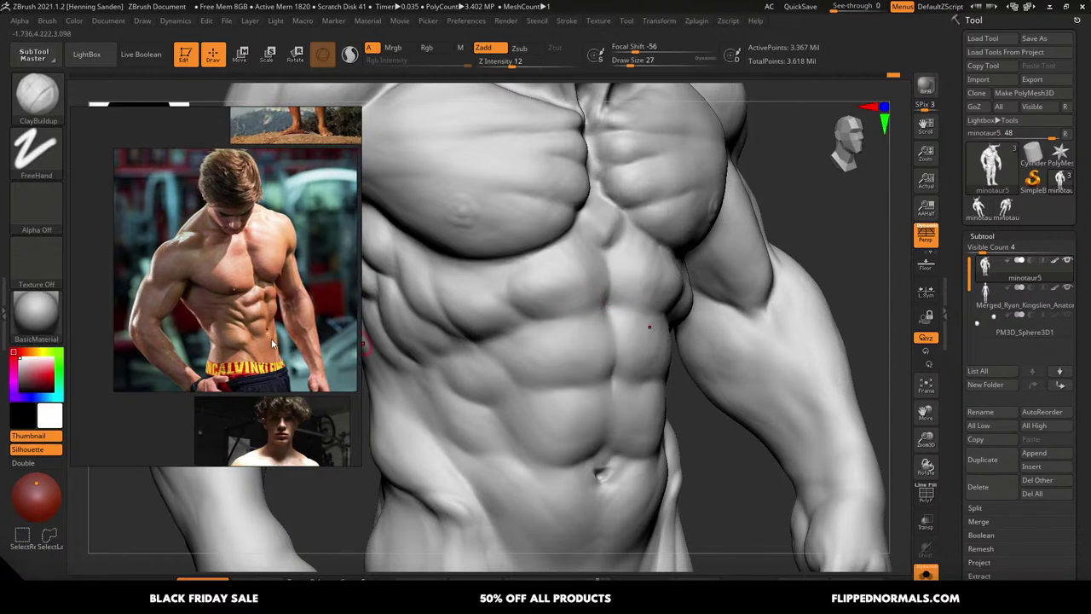
middle_click_drag(275, 317, 277, 331)
Build up the top pair of abdominal blocks beneath the pecs with ClayBuildup at draw size 46
right_click_drag(582, 303, 603, 298)
key("s")
left_click_drag(603, 299, 605, 300)
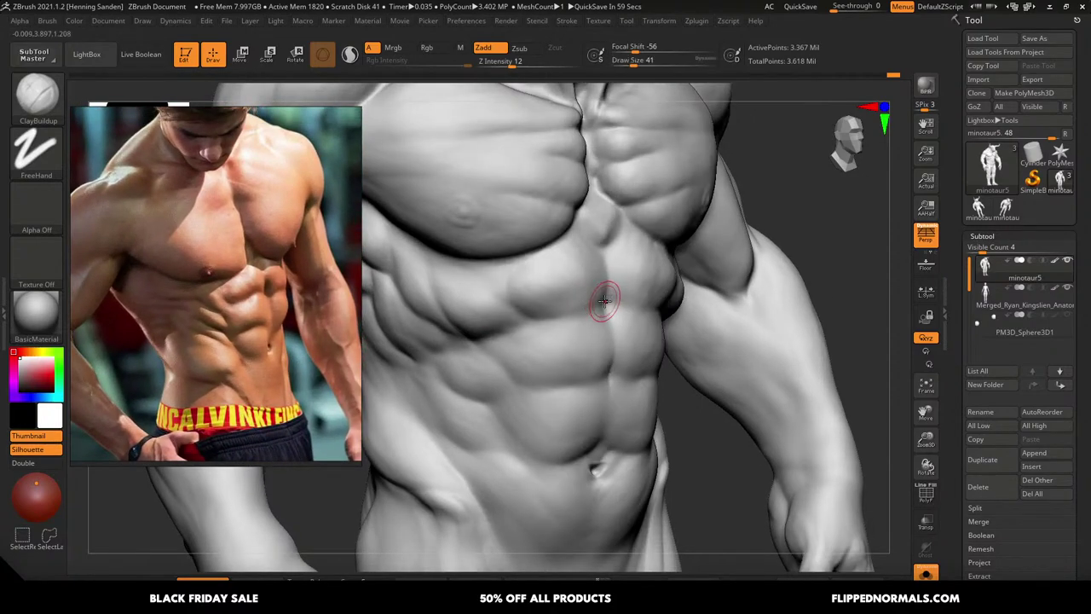
right_click_drag(620, 301, 605, 300)
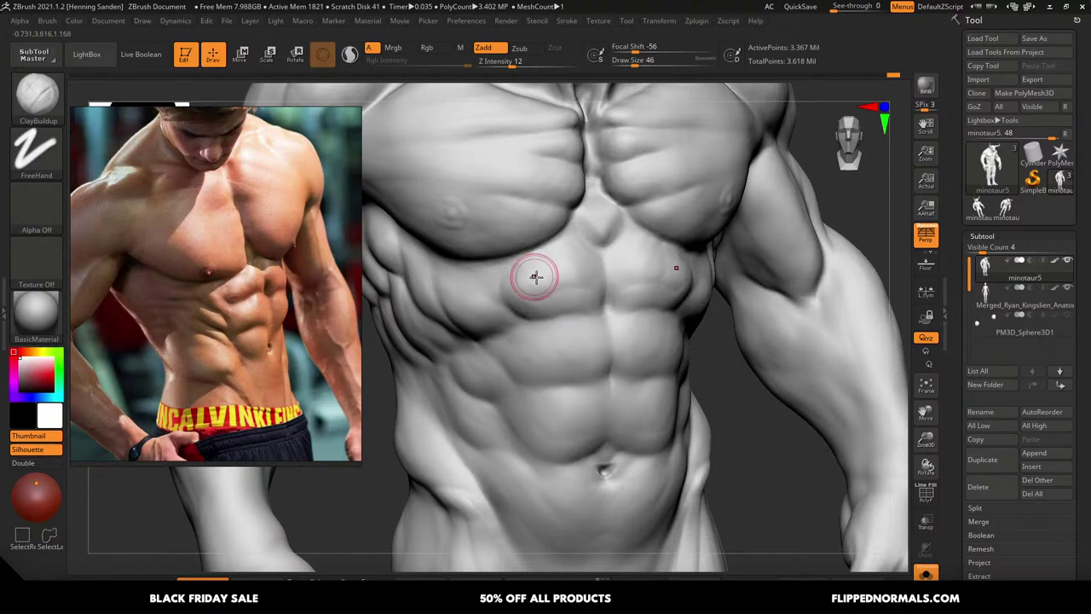
mouse_move(599, 292)
left_mouse_down()
mouse_move(570, 302)
mouse_move(583, 276)
mouse_move(548, 294)
left_mouse_up()
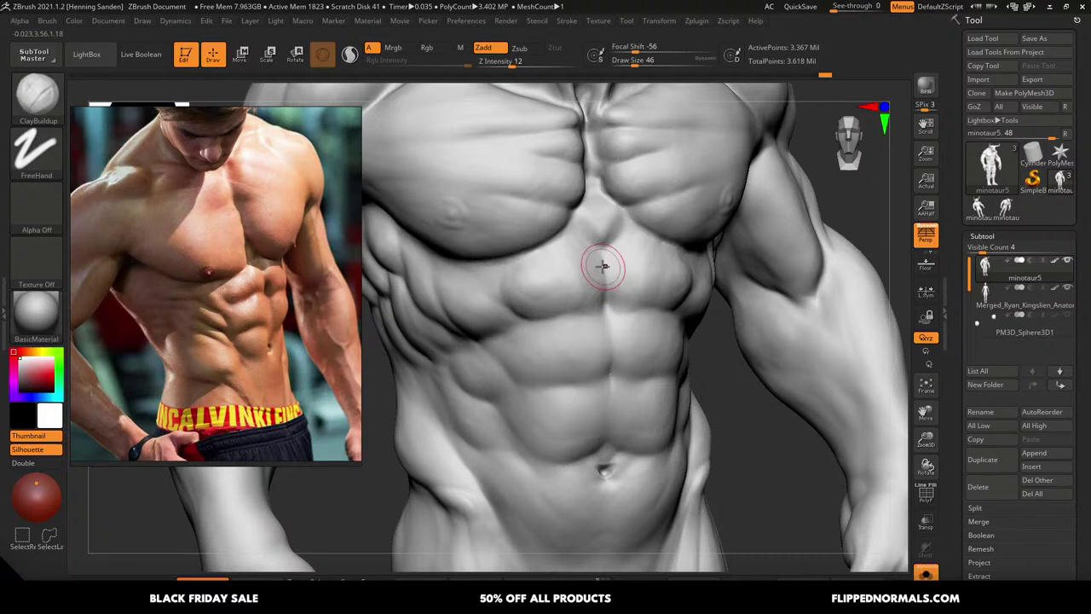
key("]")
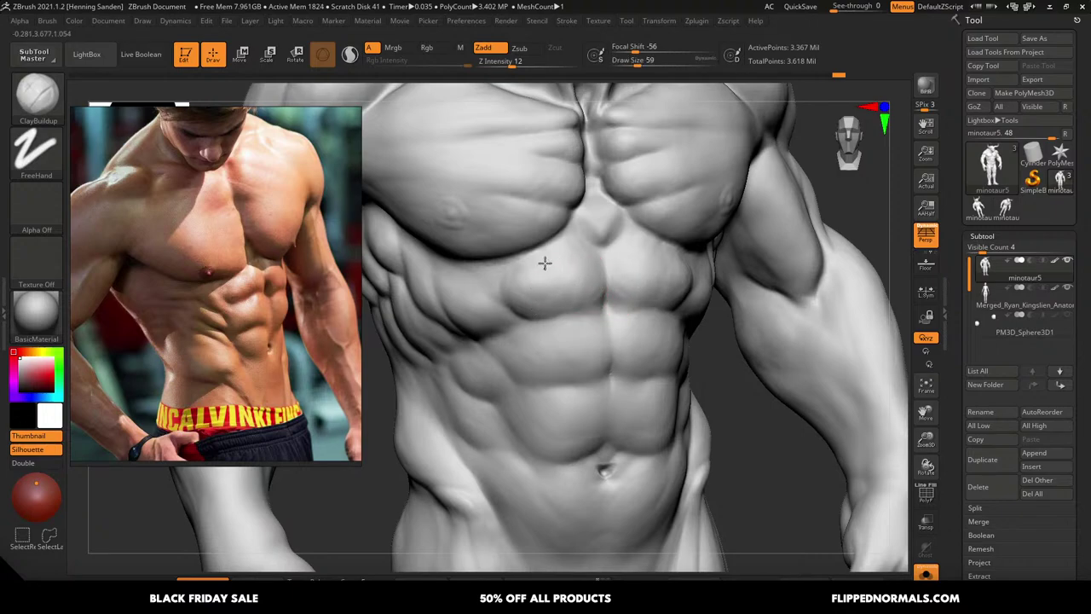
Shape the outer edge of the upper abs where it meets the ribs with ClayBuildup at draw size 44
right_click_drag(521, 298, 511, 311)
key("[")
key("[")
mouse_move(497, 325)
left_mouse_down()
mouse_move(463, 312)
mouse_move(475, 321)
left_mouse_up()
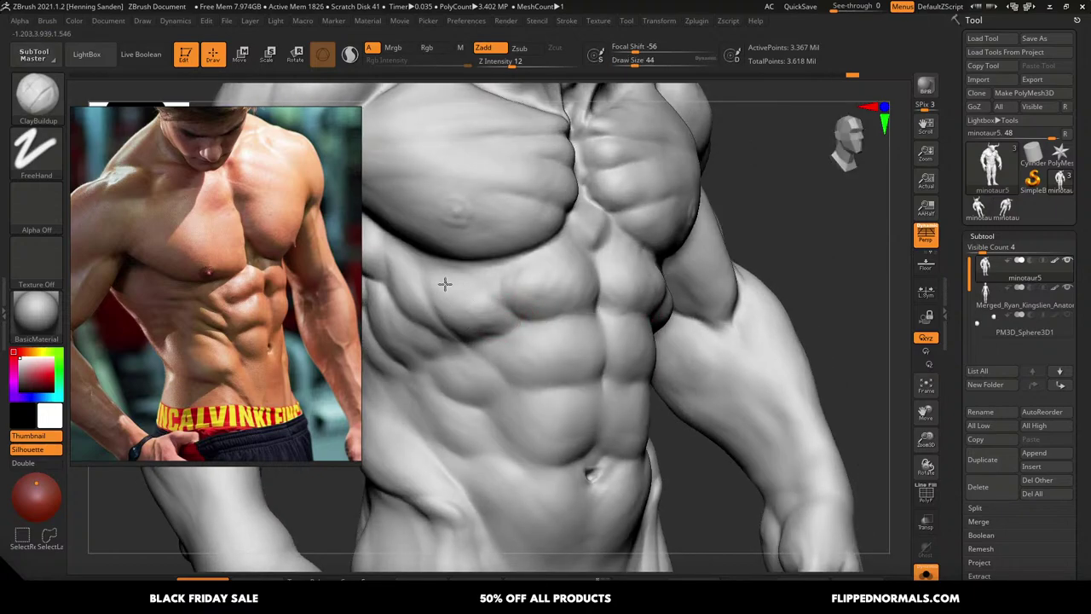
key("bracketright")
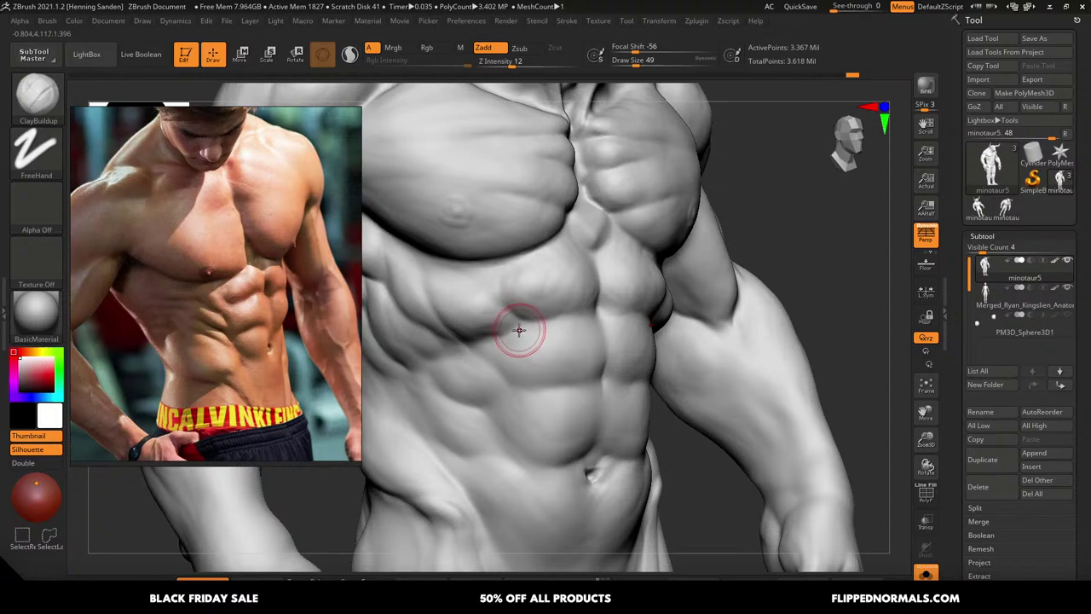
Fill out the second row of abdominal blocks with broader ClayBuildup strokes at draw sizes 74 and 90
right_click_drag(521, 330, 520, 327, "ctrl")
mouse_move(572, 302)
right_mouse_down("ctrl")
mouse_move(558, 286)
mouse_move(619, 298)
mouse_move(556, 322)
right_mouse_up("ctrl")
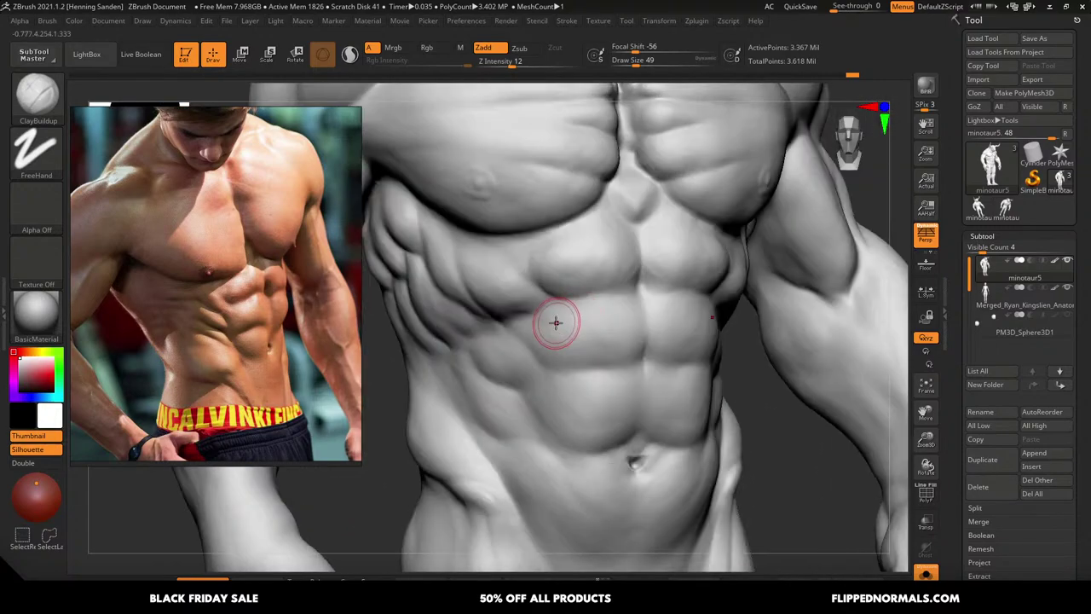
key("bracketright")
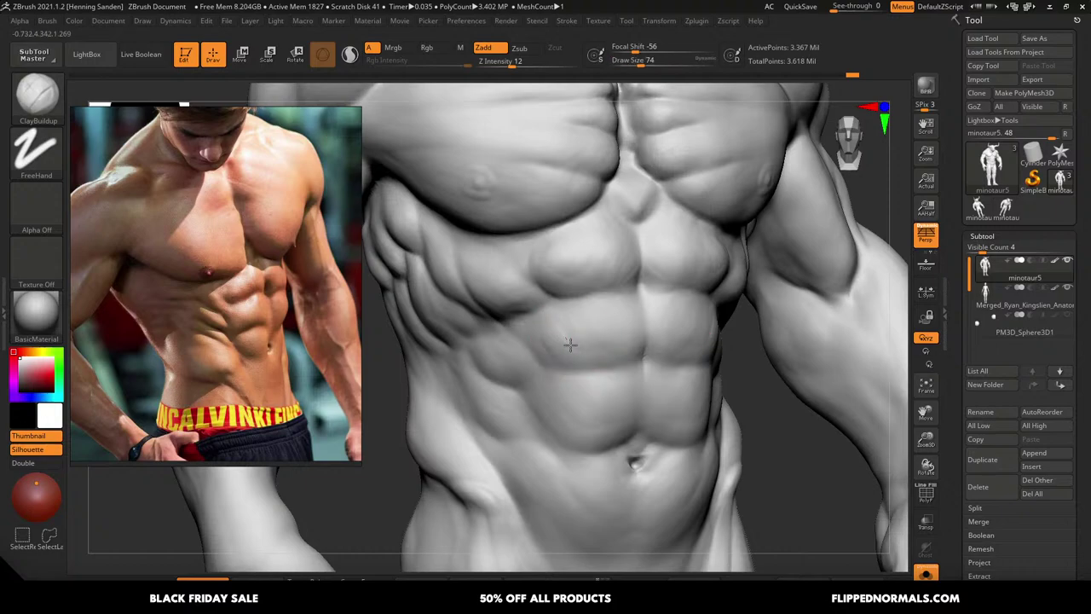
key("bracketright")
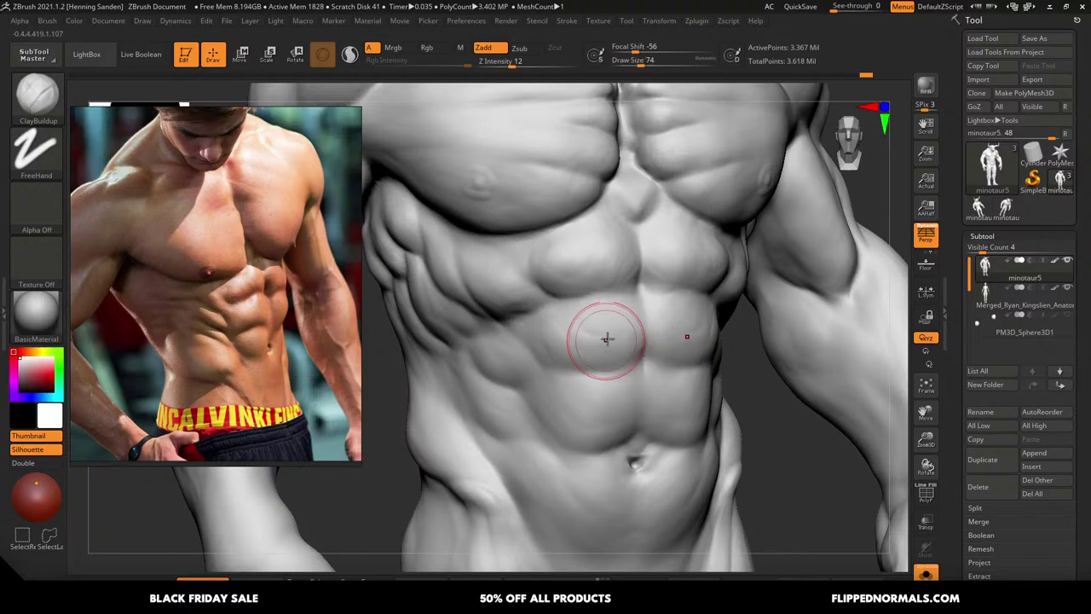
key("bracketleft")
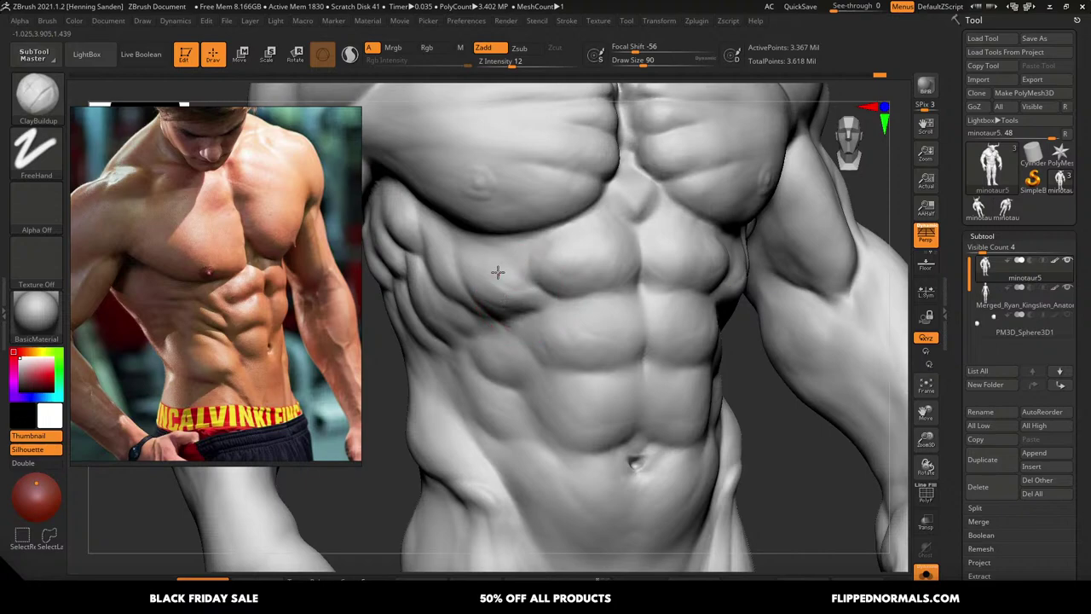
Compare the current sculpt with the earlier minotaur2 and minotaur versions, and return to minotaur5
right_click_drag(497, 285, 473, 258, "ctrl")
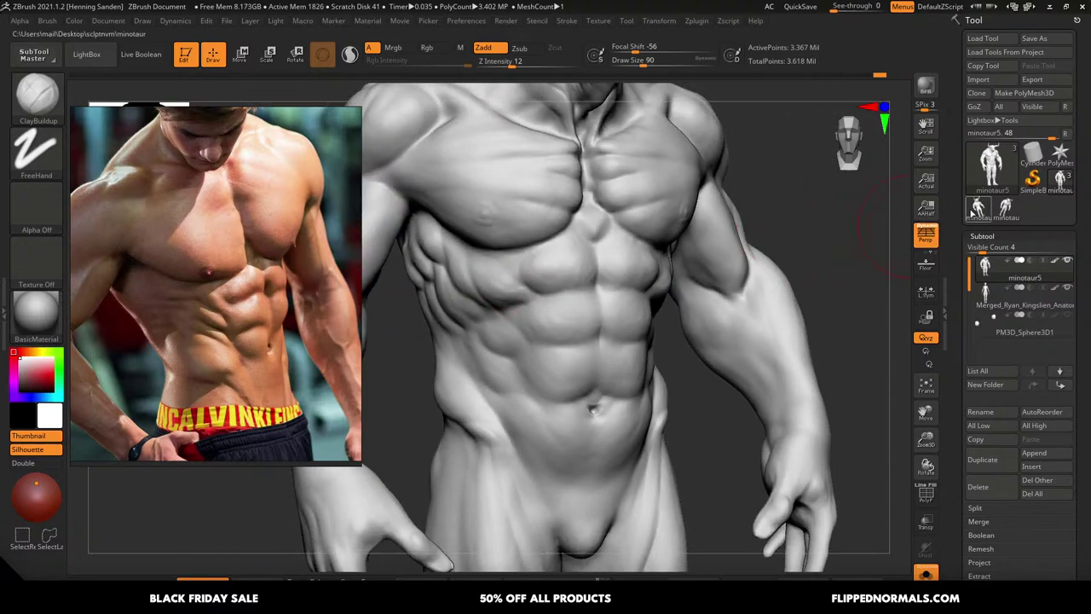
left_click(978, 210)
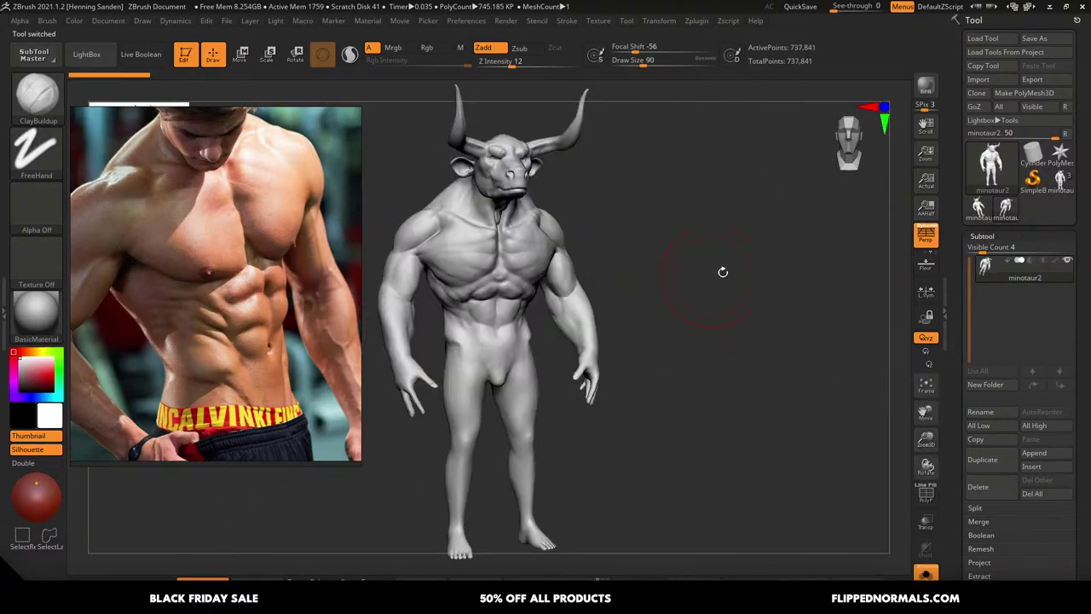
left_click(995, 215)
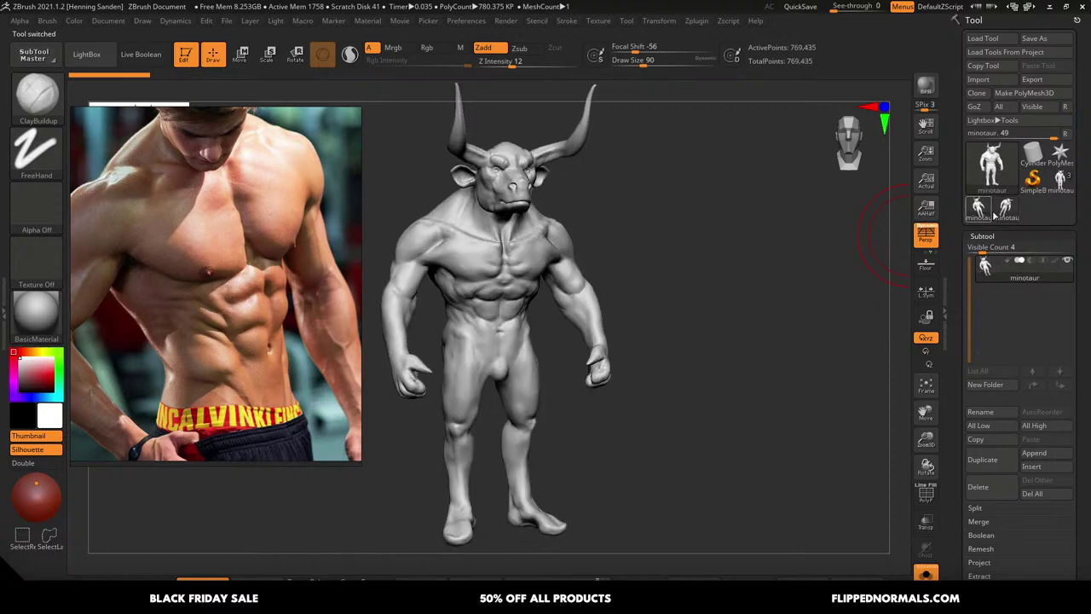
left_click(995, 216)
left_click(995, 215)
left_click(995, 217)
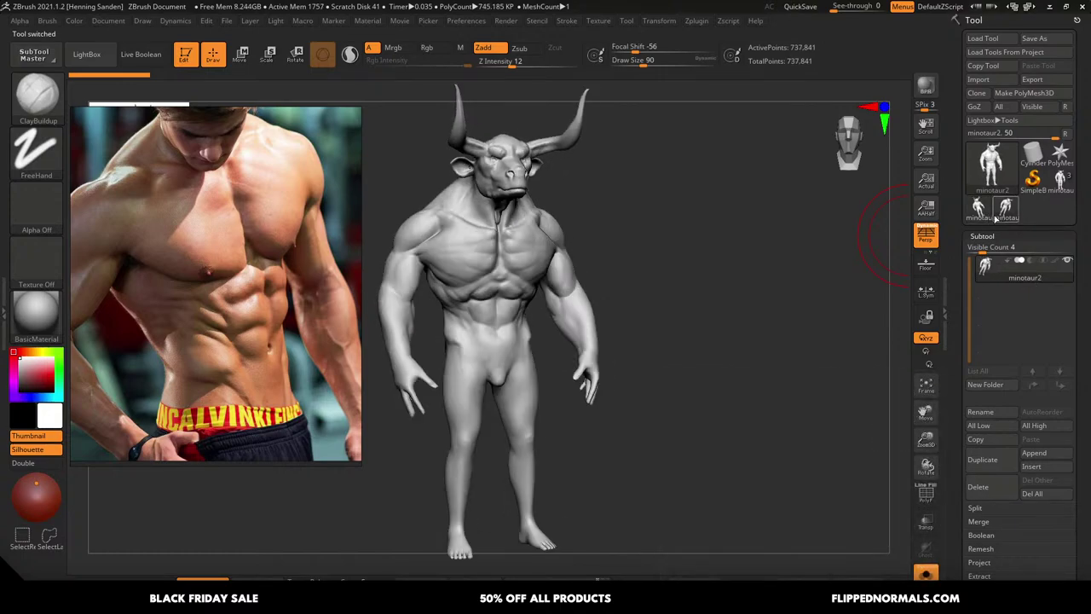
left_click(1060, 179)
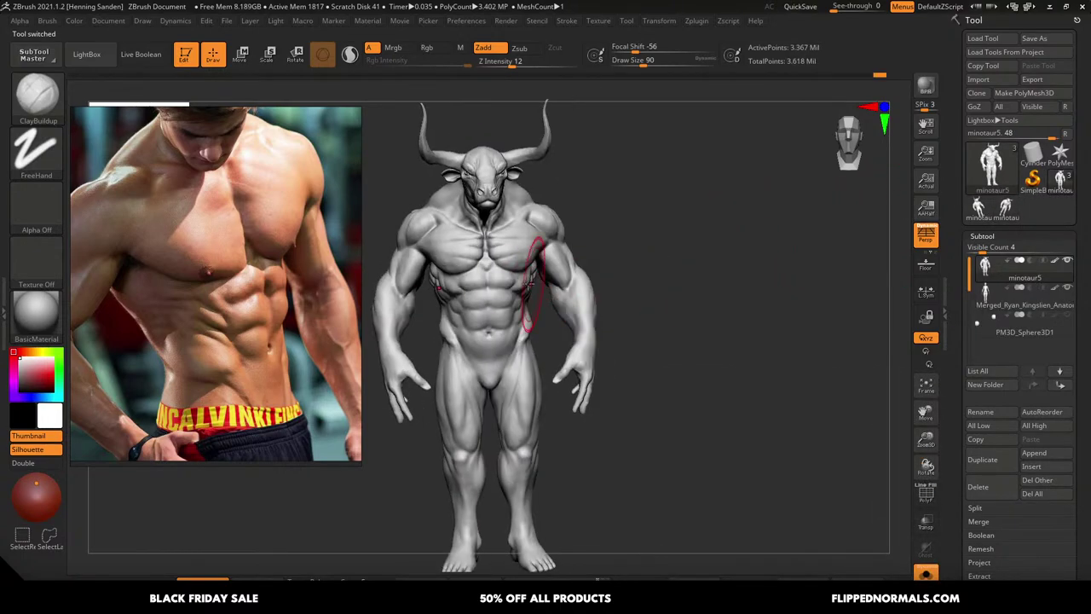
Refine the outer end of the upper abs where they meet the ribs with ClayBuildup at draw sizes 51 and 49
right_click_drag(528, 284, 630, 287, "alt")
right_click_drag(621, 338, 668, 314, "ctrl")
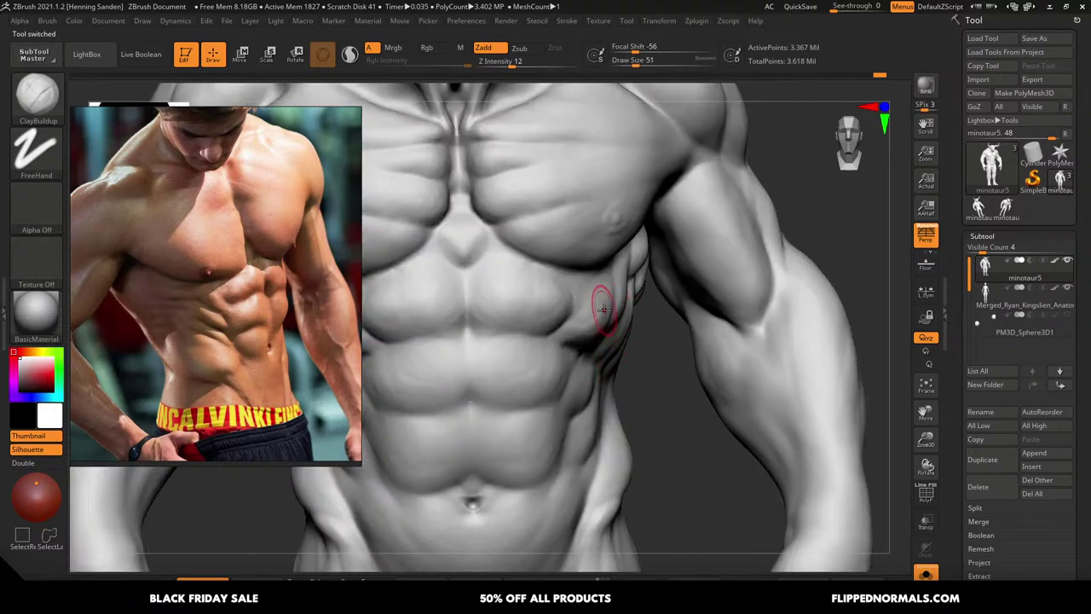
left_click_drag(603, 304, 591, 326)
right_click_drag(588, 317, 636, 298, "alt")
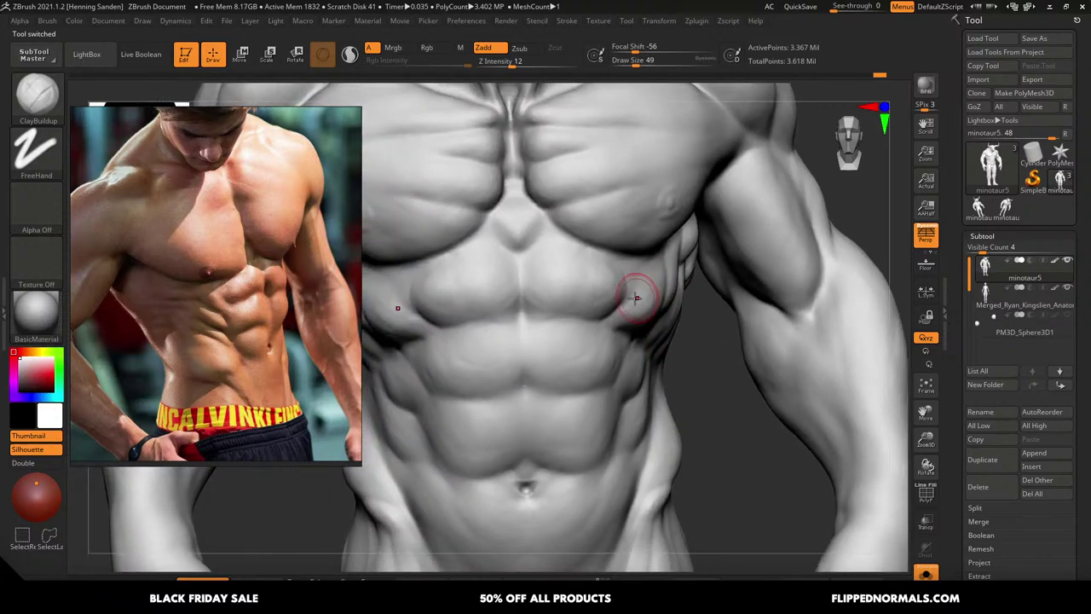
Shape the inner lower corners of the top abdominal blocks with ClayBuildup at draw sizes 44, 39 and 68
mouse_move(540, 321)
right_mouse_down("alt")
mouse_move(596, 298)
mouse_move(567, 273)
mouse_move(589, 289)
right_mouse_up("alt")
key("s")
left_click_drag(574, 288, 564, 295)
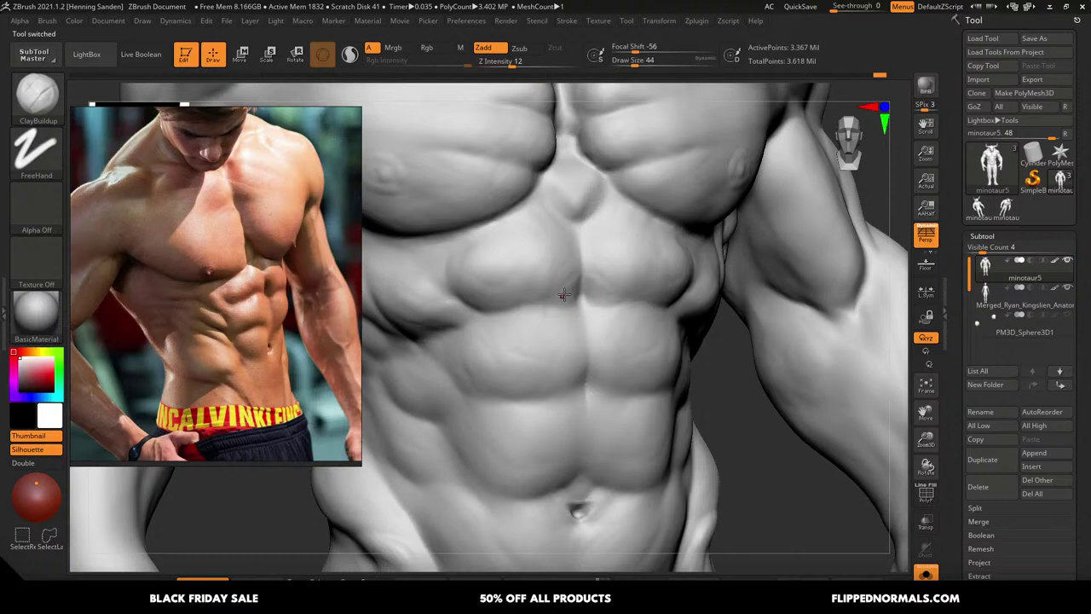
key("bracketleft")
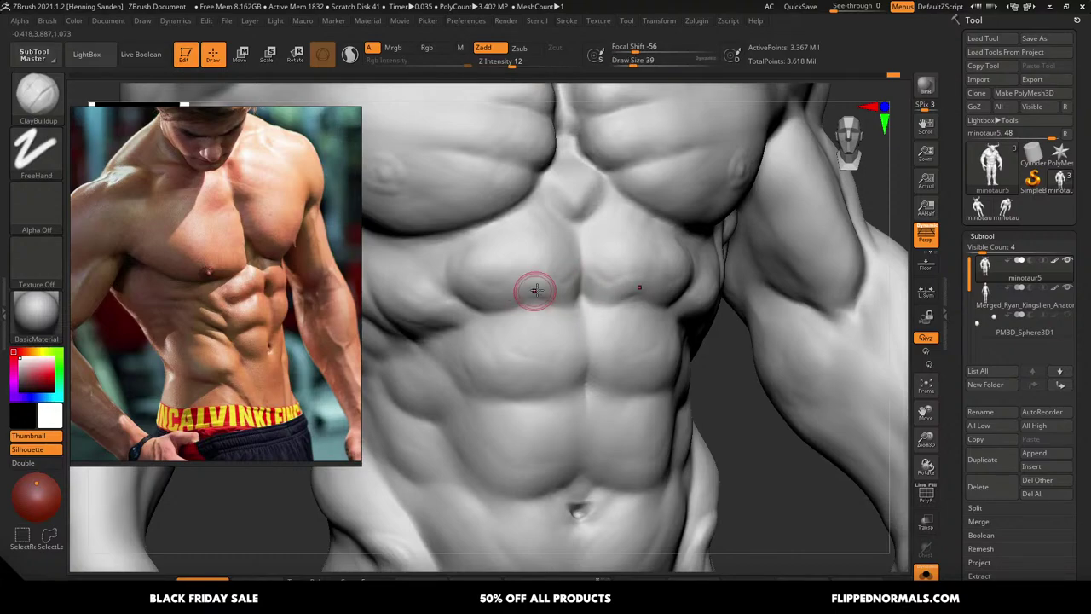
key("bracketright")
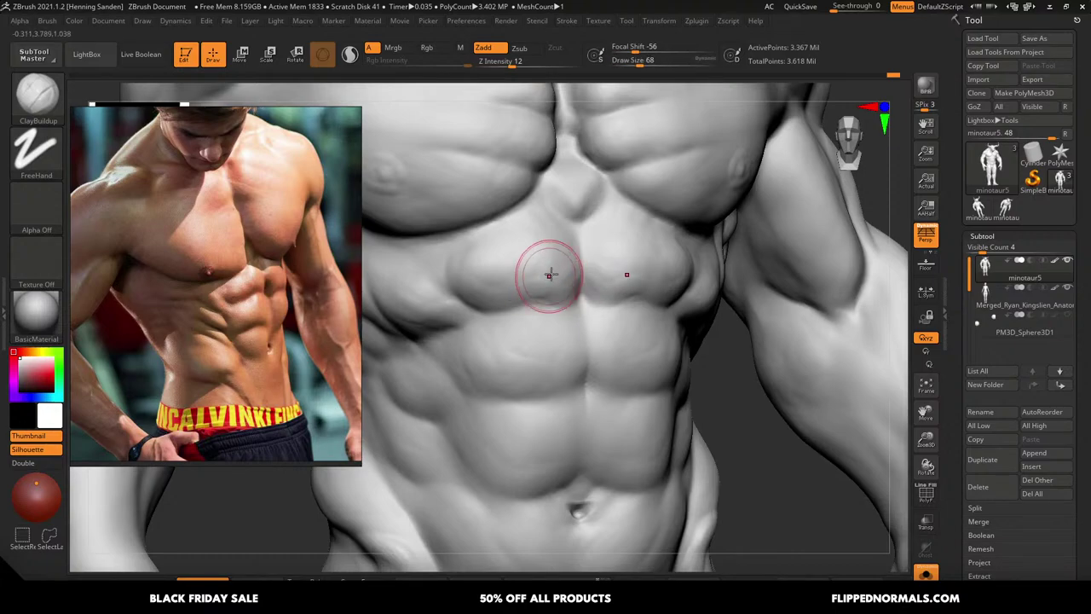
Check the torso from a three-quarter view and carve along the lower edge of the top abdominal blocks with ClayBuildup
mouse_move(494, 285)
right_mouse_down()
mouse_move(475, 293)
mouse_move(536, 301)
mouse_move(538, 315)
mouse_move(523, 300)
right_mouse_up()
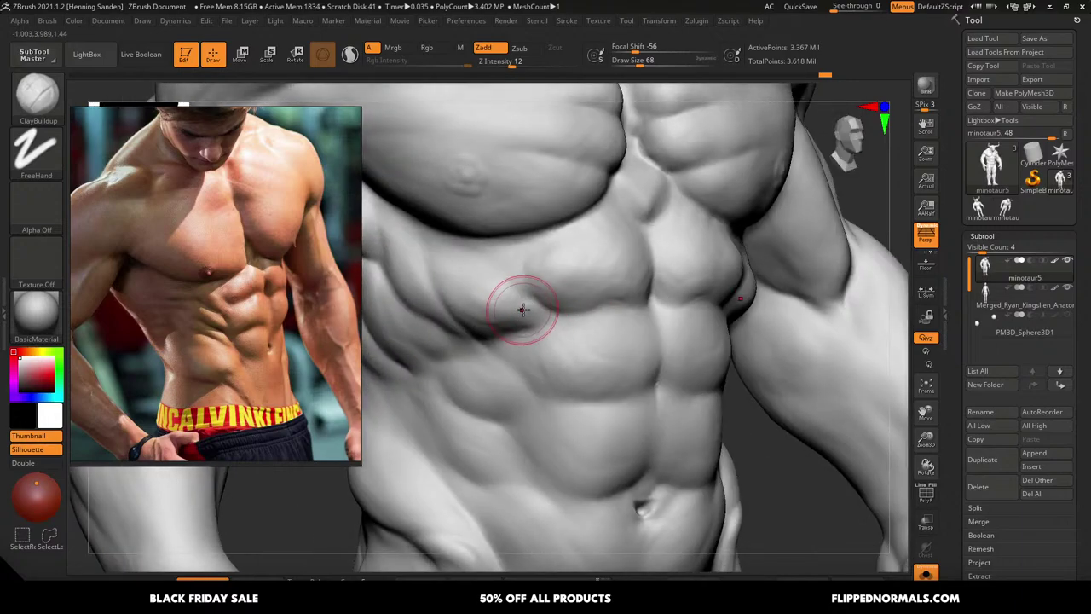
key("f")
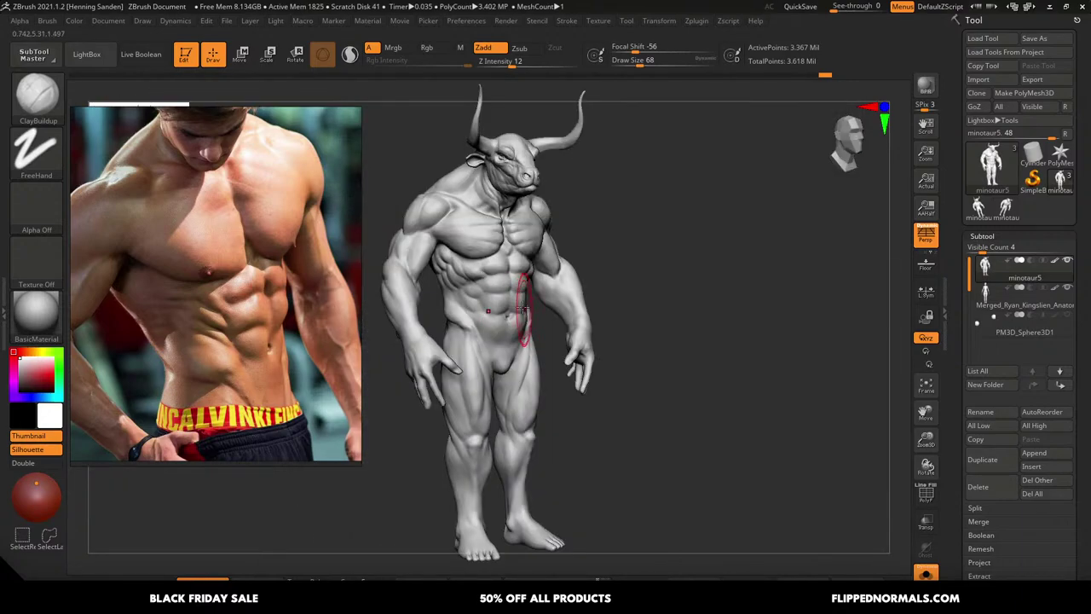
mouse_move(526, 304)
right_mouse_down("alt")
mouse_move(569, 309)
mouse_move(567, 328)
mouse_move(560, 316)
right_mouse_up("alt")
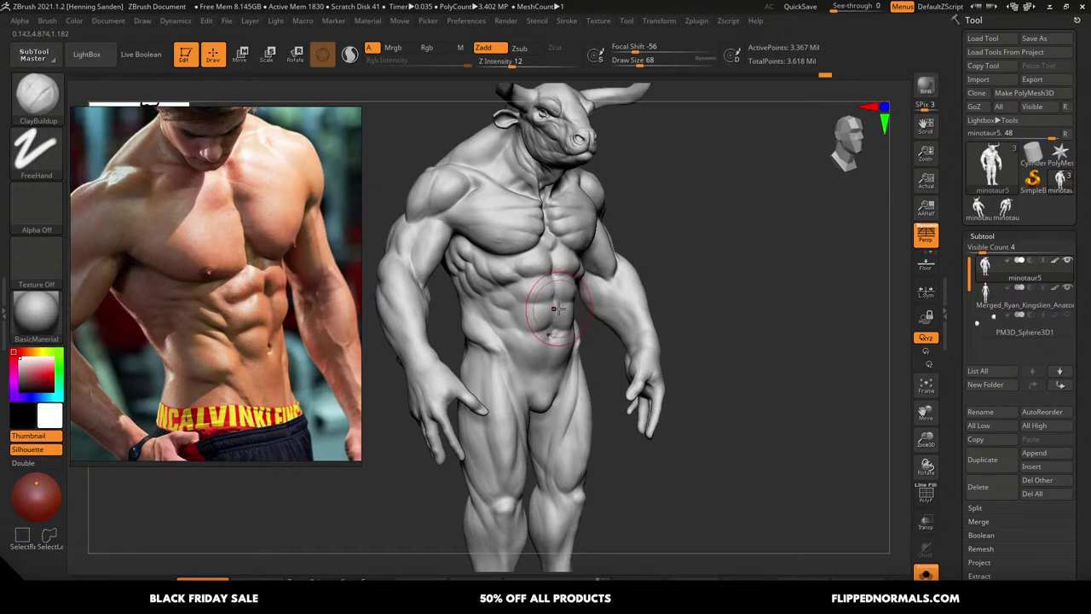
mouse_move(555, 308)
right_mouse_down("alt")
mouse_move(573, 321)
mouse_move(572, 287)
right_mouse_up("alt")
key("bracketleft")
key("bracketleft")
left_click_drag(570, 247, 568, 262, "alt")
right_click_drag(567, 263, 568, 284, "ctrl")
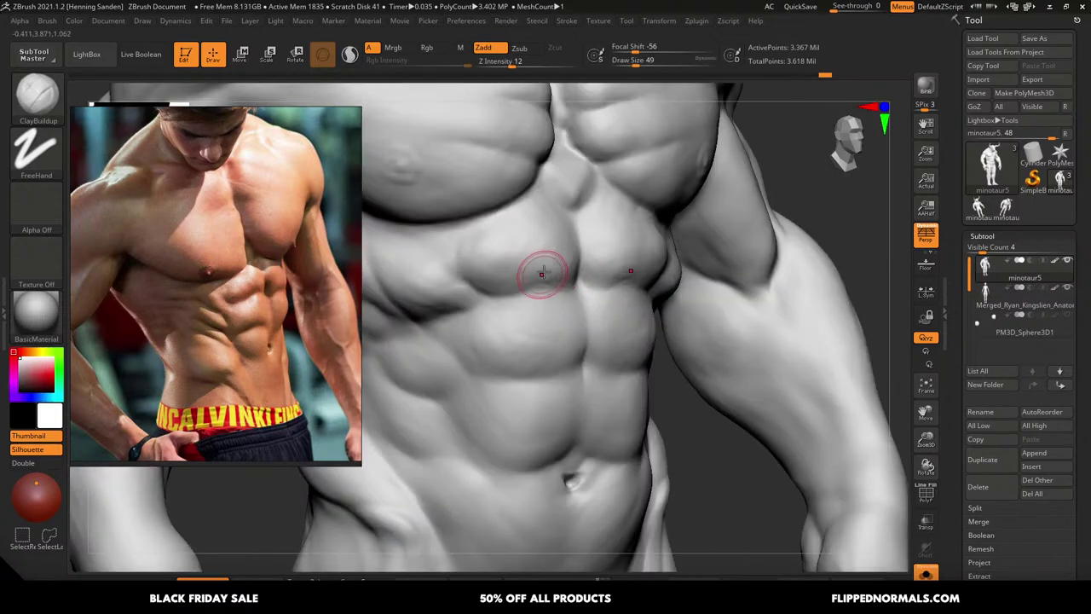
Round off the outer side of the top abdominal block toward the ribs with ClayBuildup at draw sizes 49, 62 and 51
mouse_move(482, 236)
left_mouse_down()
mouse_move(478, 254)
mouse_move(492, 240)
left_mouse_up()
key("bracketright")
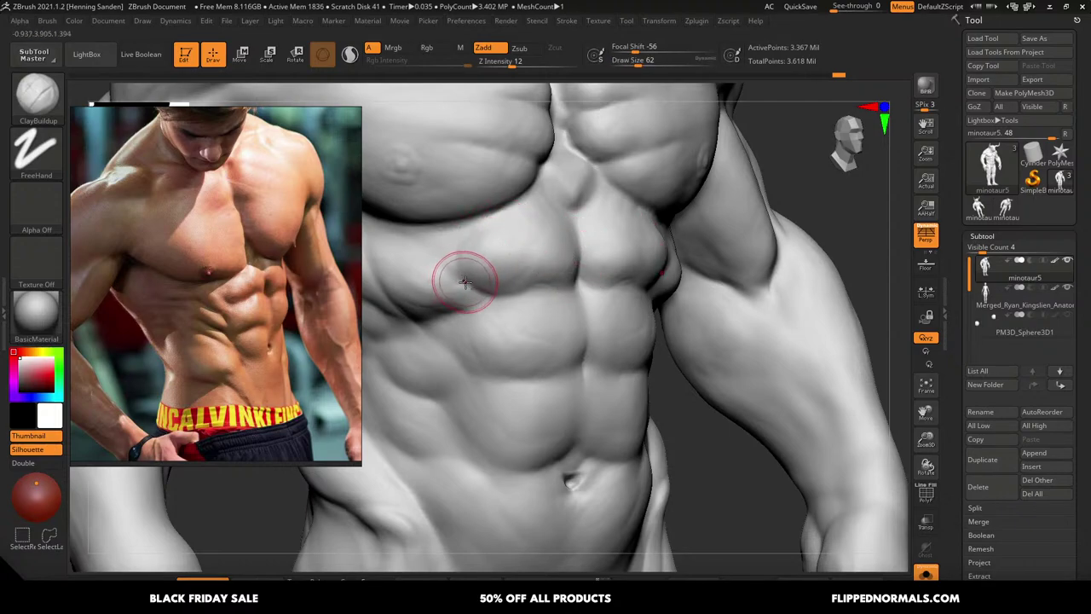
right_click_drag(469, 283, 521, 286, "alt")
left_click_drag(534, 285, 500, 297)
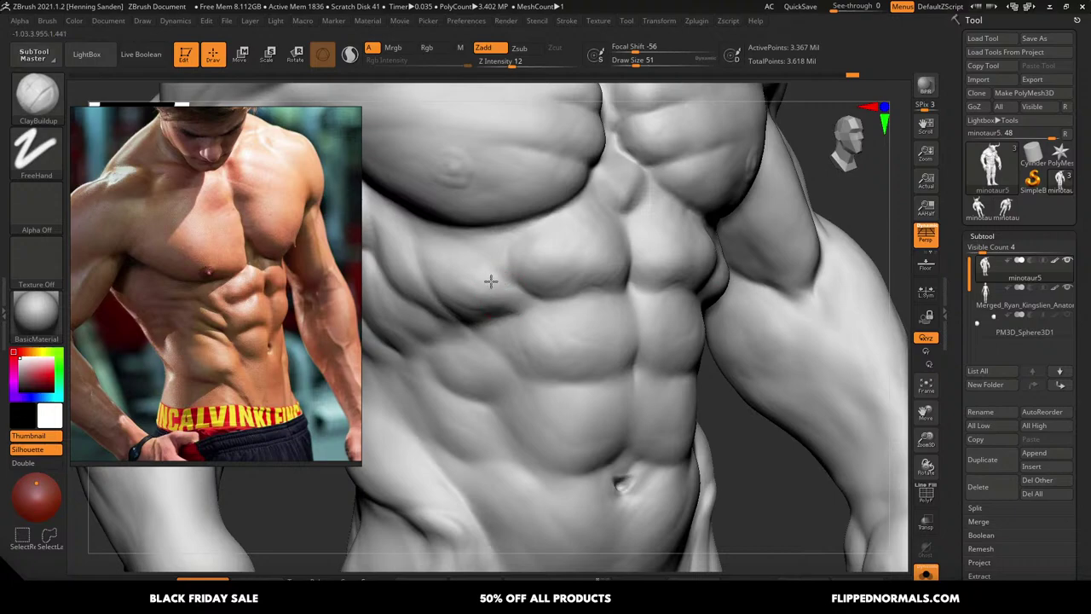
mouse_move(479, 282)
right_mouse_down("alt")
mouse_move(567, 305)
mouse_move(544, 314)
mouse_move(558, 313)
right_mouse_up("alt")
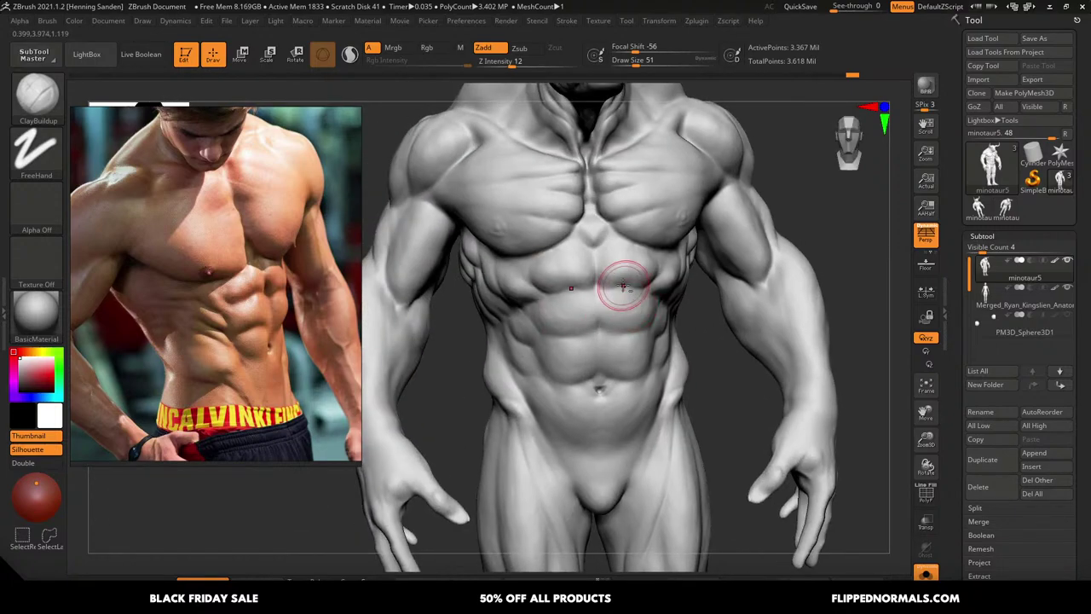
Define the lower edge of the second row of abdominal blocks with ClayBuildup at draw sizes 46 and 51
right_click_drag(625, 286, 582, 295, "ctrl")
key("s")
left_click_drag(586, 299, 575, 348)
key("s")
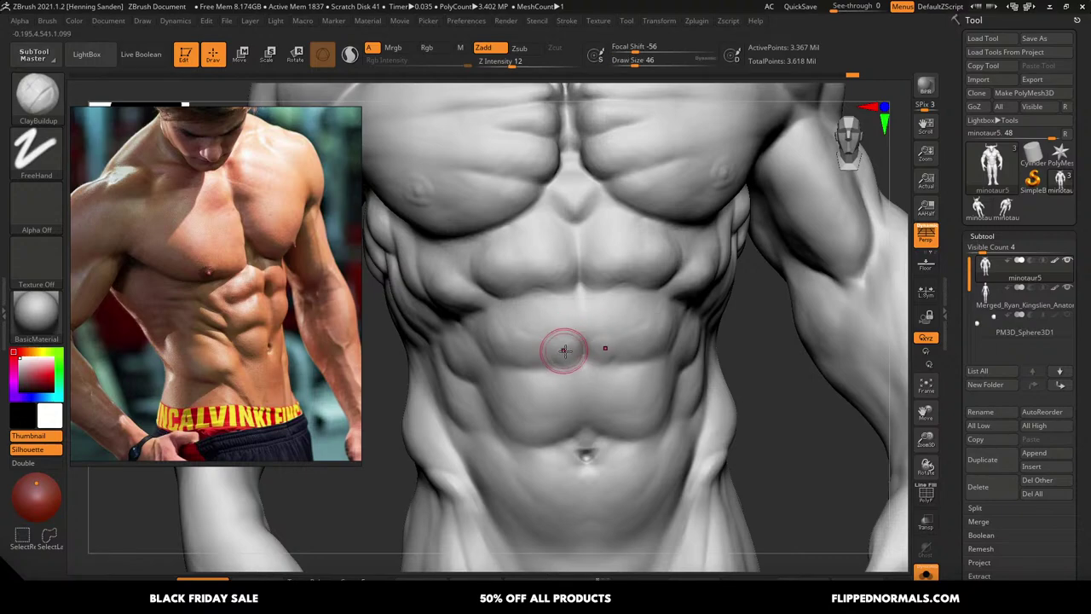
mouse_move(550, 346)
left_mouse_down()
mouse_move(560, 361)
mouse_move(546, 364)
left_mouse_up()
key("bracketright")
left_click_drag(585, 324, 572, 353)
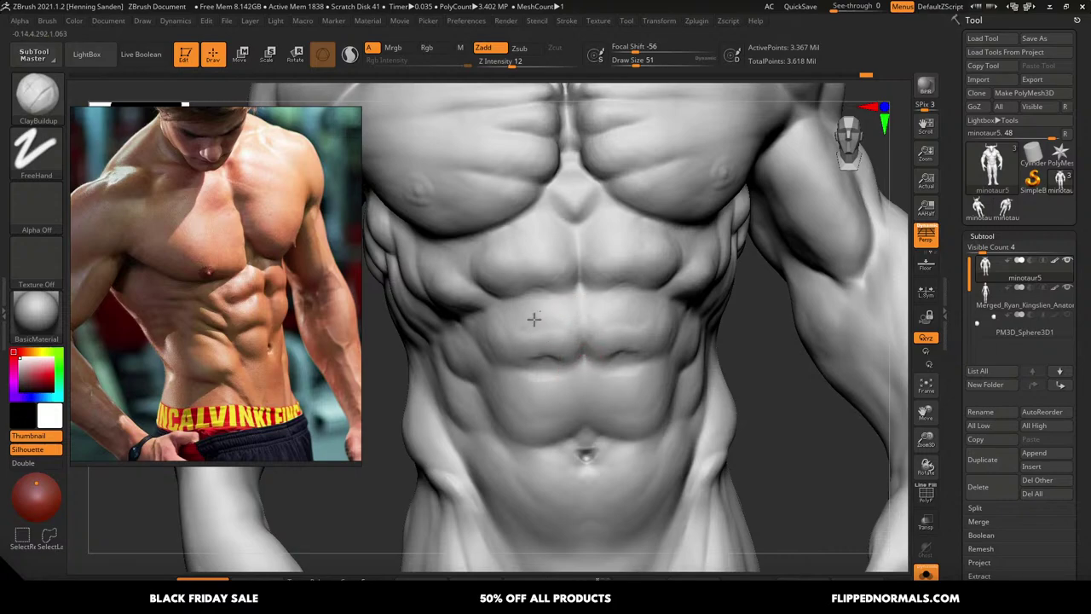
Refine the inner edges of the second abdominal row along the midline with ClayBuildup at draw sizes 41 and 56
right_click_drag(559, 328, 572, 327)
key("bracketleft")
left_click_drag(577, 331, 577, 346)
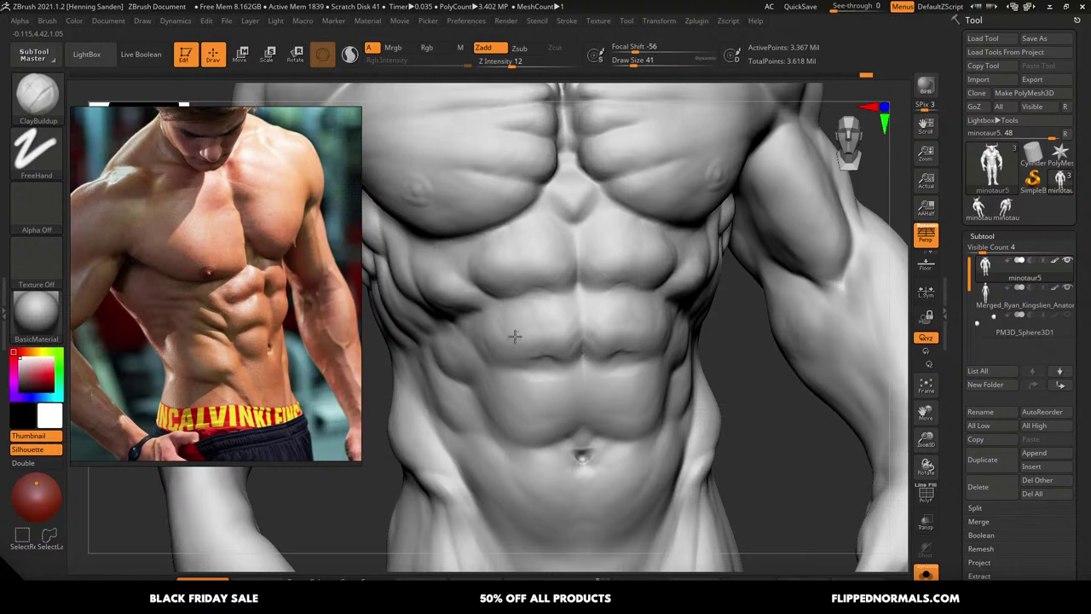
mouse_move(493, 333)
right_mouse_down()
mouse_move(504, 324)
mouse_move(499, 336)
mouse_move(574, 360)
right_mouse_up()
key("bracketright")
key("bracketright")
key("bracketright")
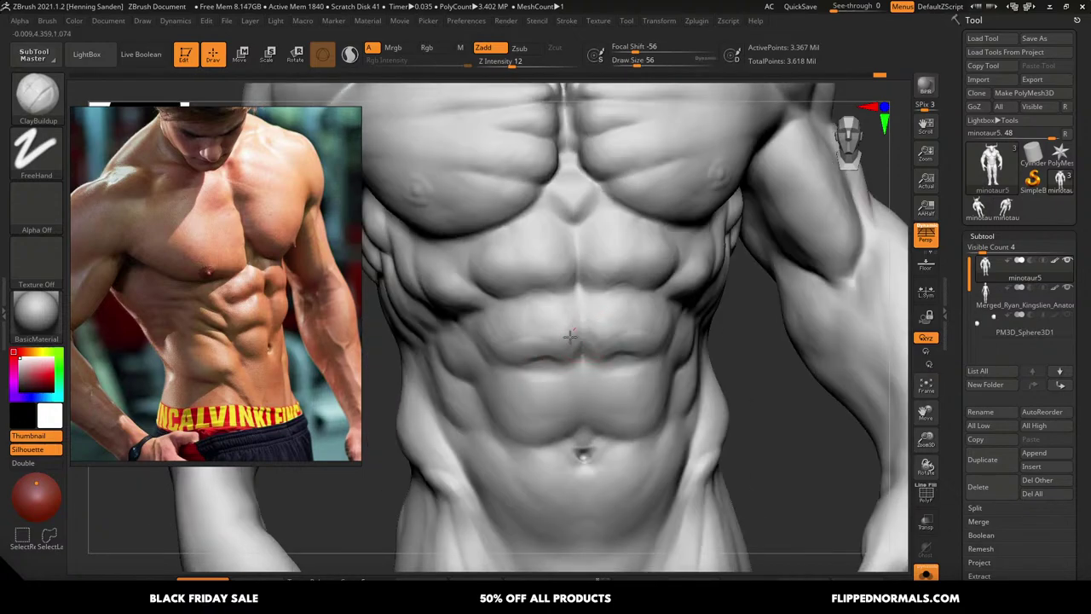
right_click_drag(529, 332, 572, 330)
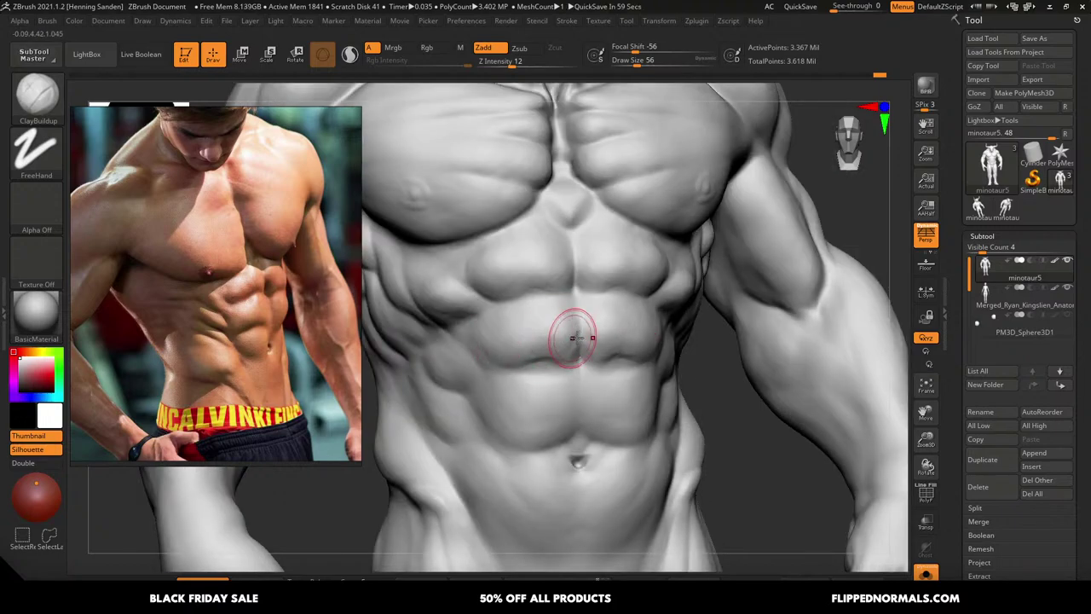
key("bracketleft")
key("bracketleft")
key("bracketleft")
Adjust the second abdominal row's profile near the midline with the Move brush at draw sizes 101 and 128
mouse_move(566, 324)
right_mouse_down()
mouse_move(563, 304)
mouse_move(572, 338)
right_mouse_up()
key("b")
key("m")
key("v")
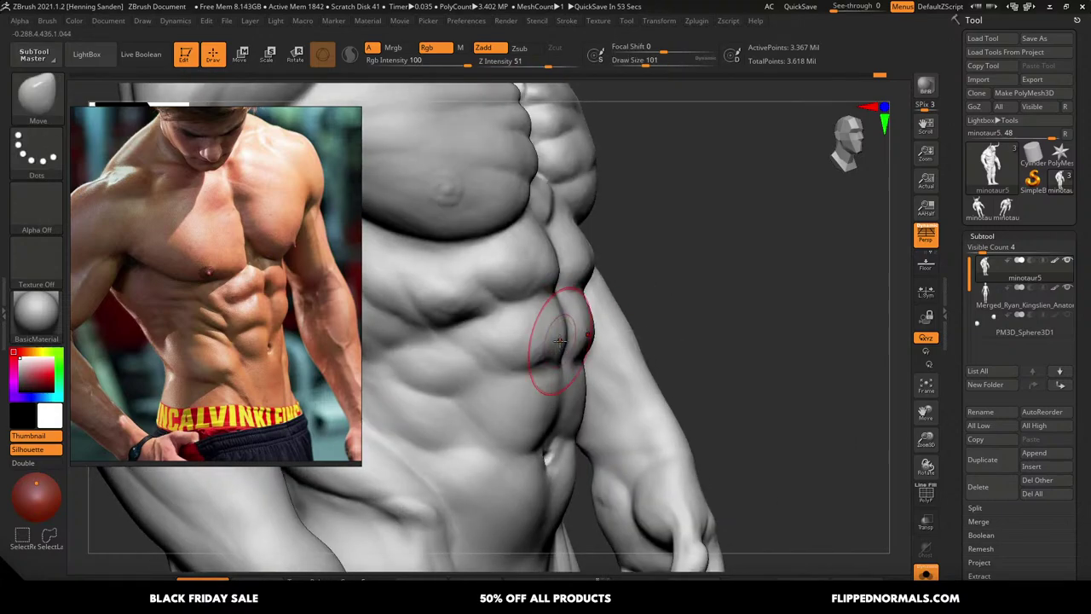
key("bracketright")
key("bracketright")
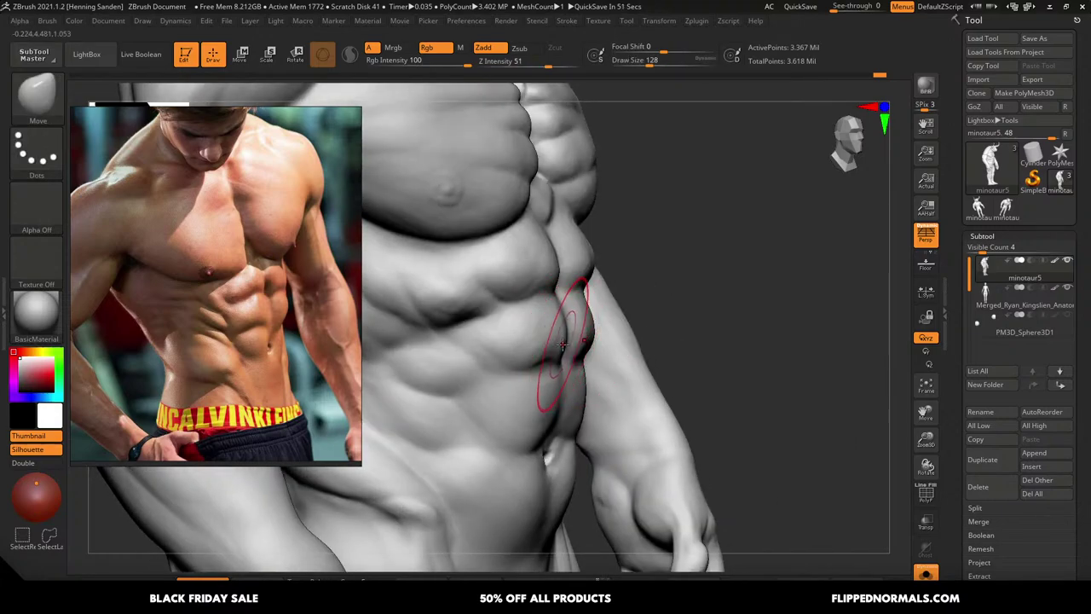
mouse_move(565, 363)
right_mouse_down("ctrl")
mouse_move(556, 295)
mouse_move(577, 356)
right_mouse_up("ctrl")
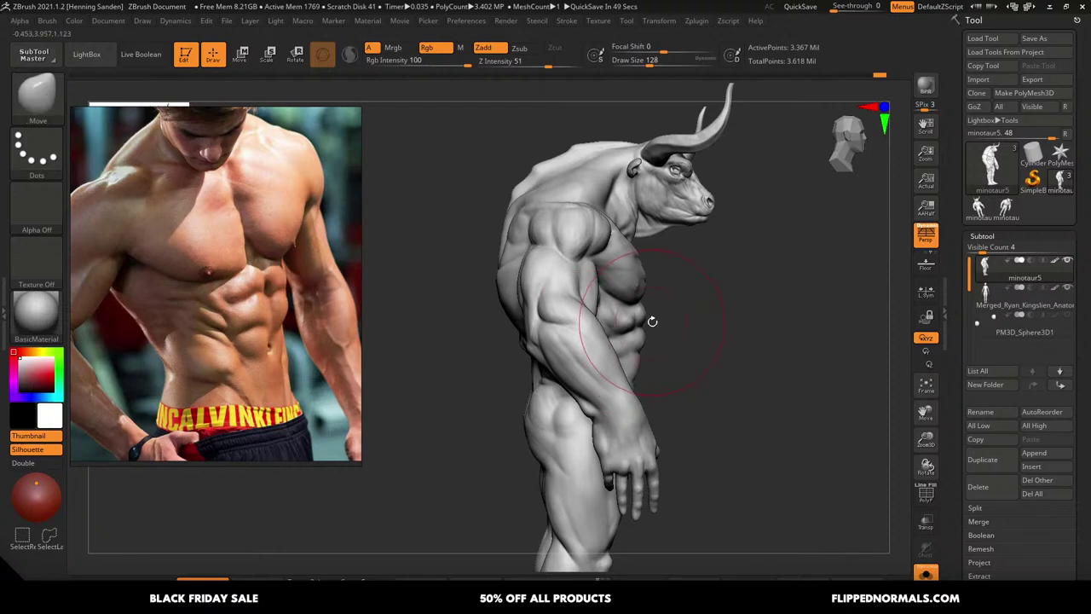
Check the abdomen in side profile and adjust the lower row of abdominal blocks with Move at draw size 116
right_click_drag(650, 321, 635, 336, "shift")
right_click_drag(517, 329, 580, 324, "alt")
mouse_move(580, 286)
right_mouse_down("ctrl")
mouse_move(578, 376)
mouse_move(555, 357)
mouse_move(548, 317)
mouse_move(555, 365)
mouse_move(516, 389)
right_mouse_up("ctrl")
key("bracketleft")
key("bracketright")
key("bracketright")
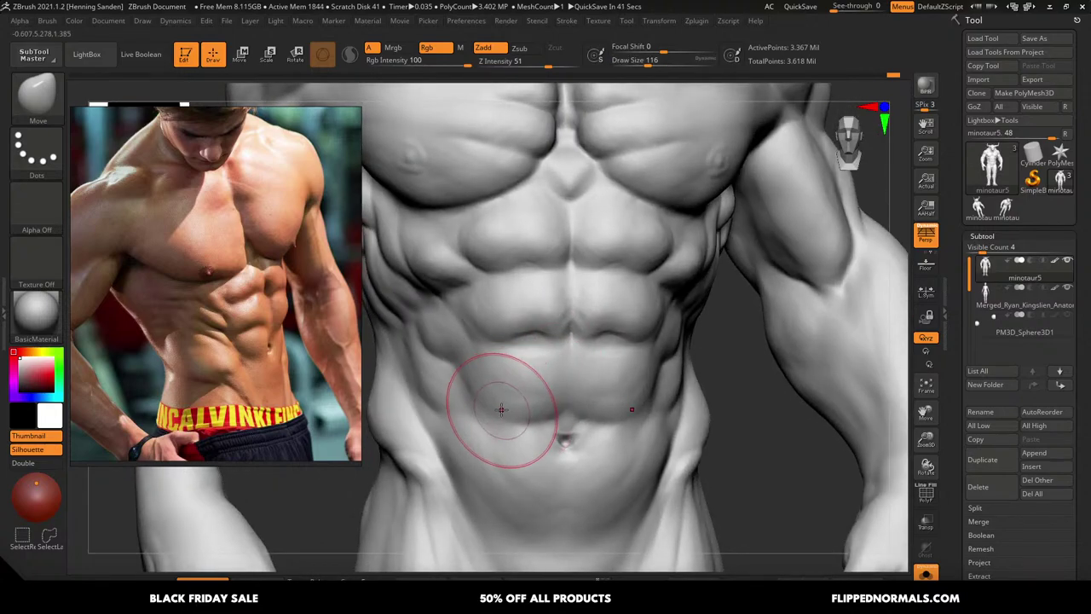
Build up the third row of abdominal blocks above the navel with ClayBuildup at draw sizes 56 and 77
key("b")
key("c")
key("b")
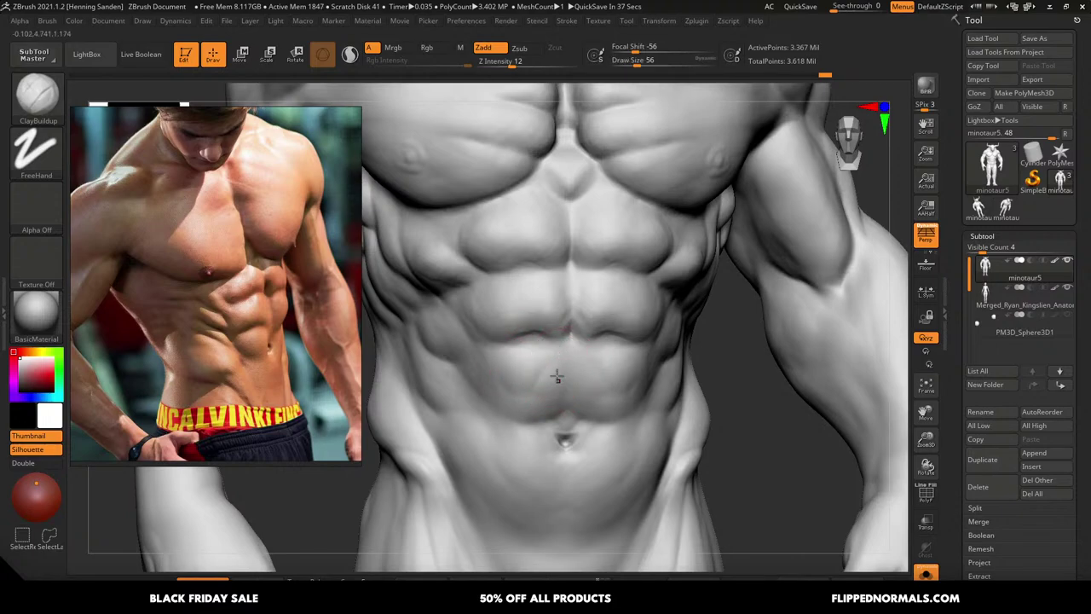
key("s")
left_click_drag(546, 382, 518, 383)
key("s")
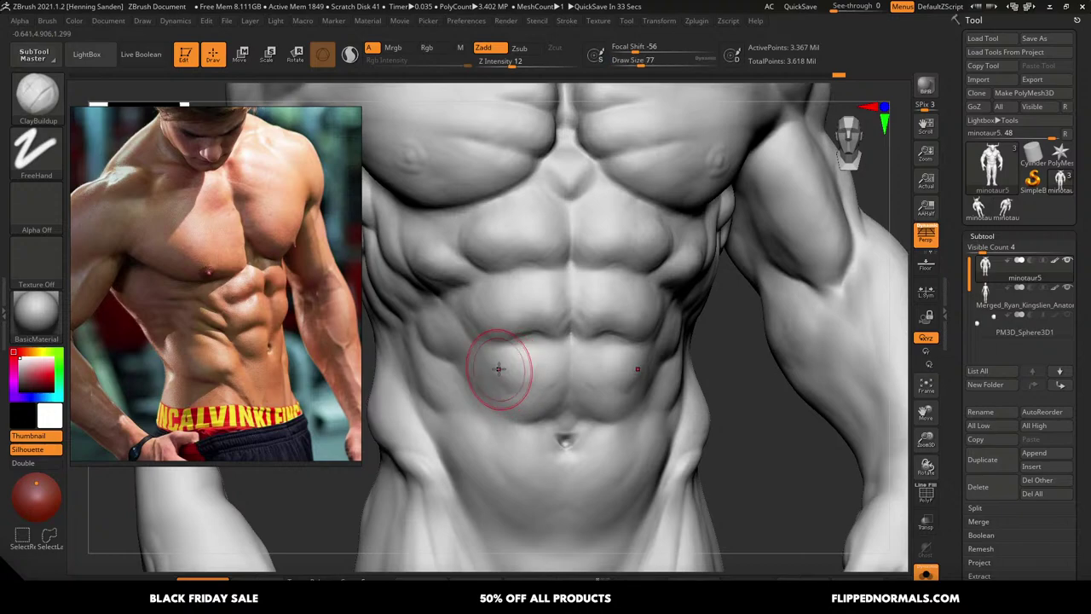
key("bracketright")
key("bracketright")
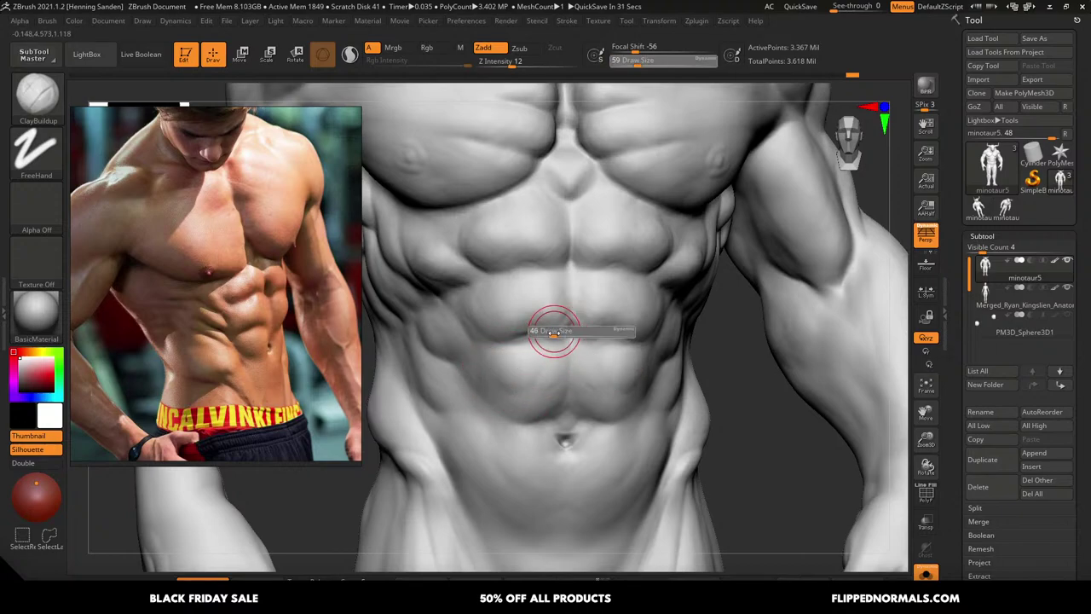
Refine the second abdominal row and the transition into the ribs with ClayBuildup at draw sizes 65 and 54
key("bracketleft")
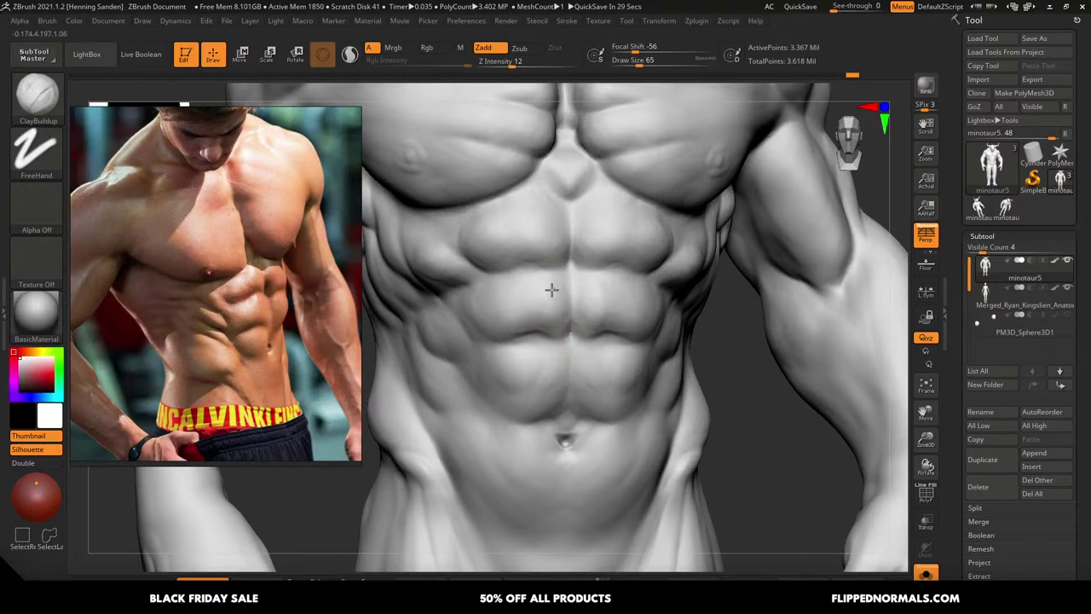
right_click_drag(495, 286, 512, 315, "alt")
key("bracketleft")
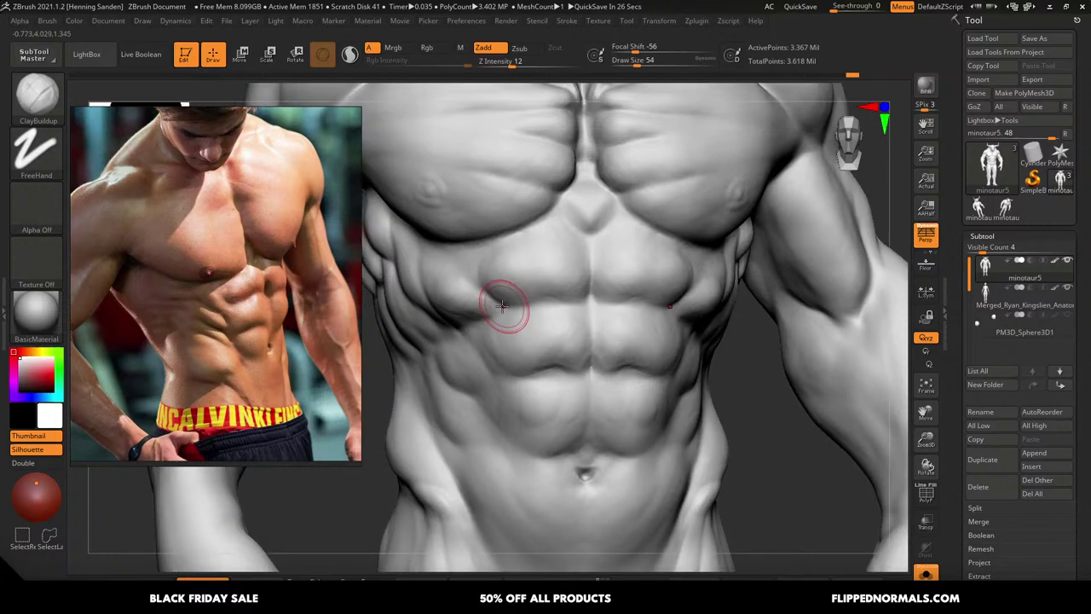
key("s")
left_click_drag(432, 272, 429, 273)
mouse_move(461, 281)
right_mouse_down("ctrl")
mouse_move(508, 276)
mouse_move(610, 324)
mouse_move(539, 329)
right_mouse_up("ctrl")
Adjust the depth of the midline groove between the second-row abdominal blocks with the Move brush, starting at draw size 112
mouse_move(539, 328)
right_mouse_down()
mouse_move(570, 338)
mouse_move(555, 231)
right_mouse_up()
key("b")
key("m")
key("v")
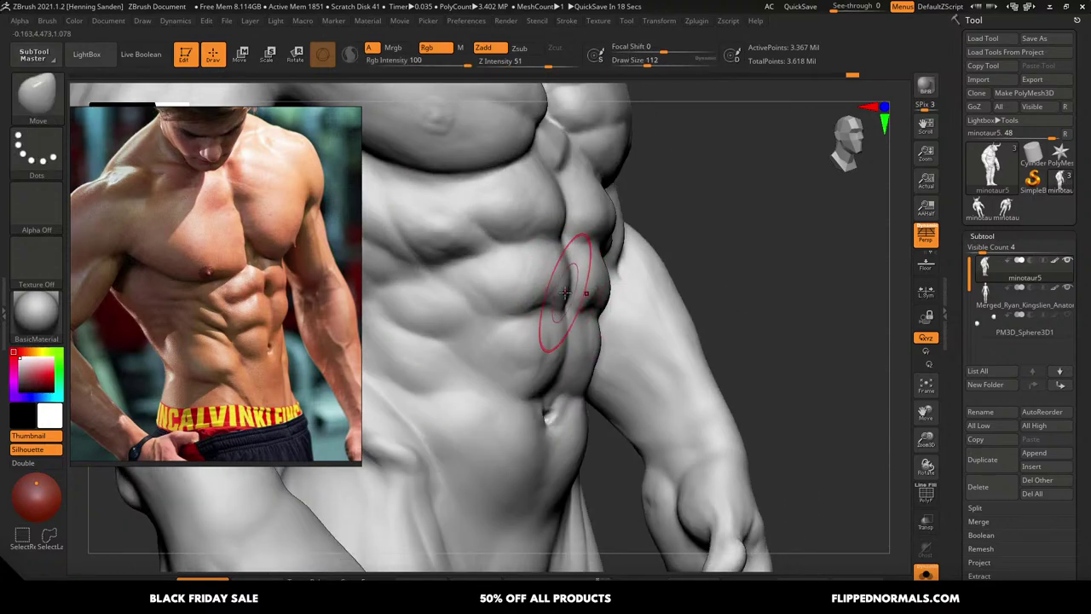
right_click_drag(564, 293, 592, 327)
key("bracketright")
key("bracketright")
key("bracketleft")
key("bracketleft")
Carve the midline groove between the abs with DamStandard at Z Intensity 7 and draw size 59
key("b")
key("d")
key("s")
key("bracketleft")
key("bracketleft")
key("bracketleft")
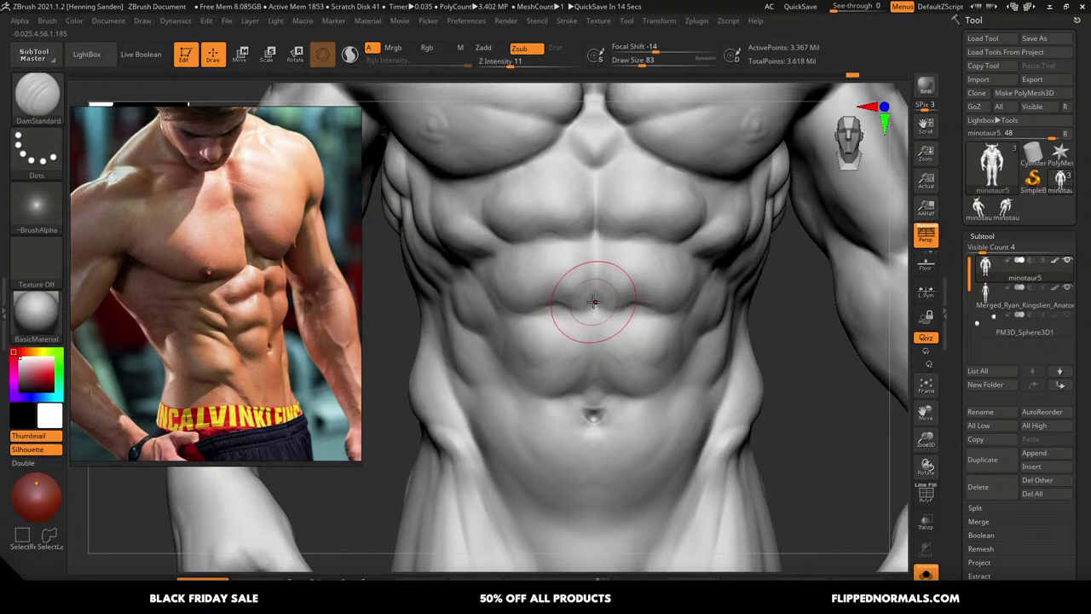
key("u")
left_click_drag(595, 311, 589, 312)
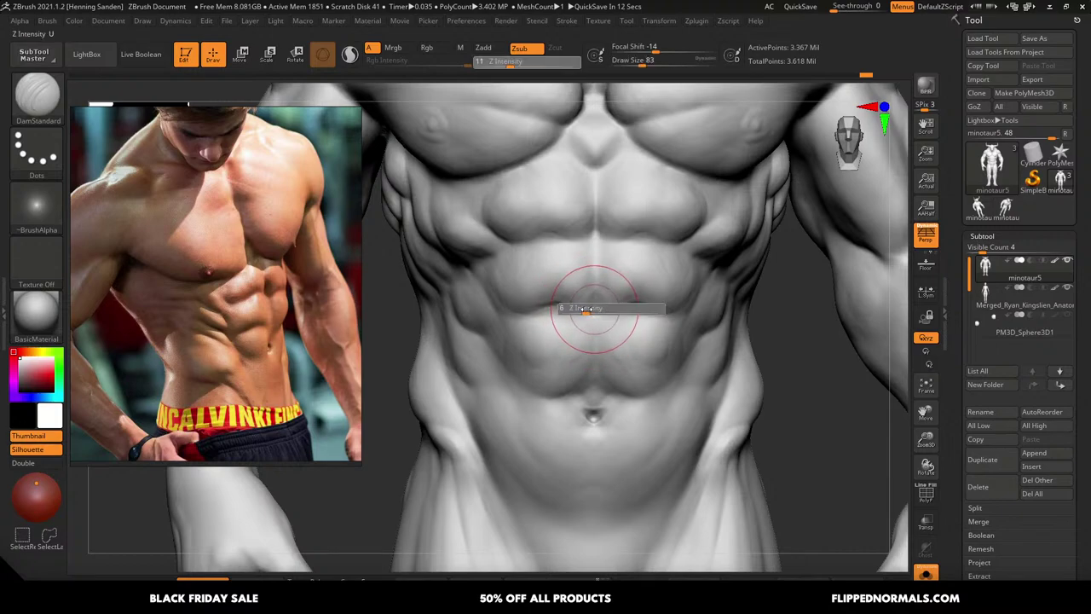
key("bracketleft")
key("bracketleft")
key("s")
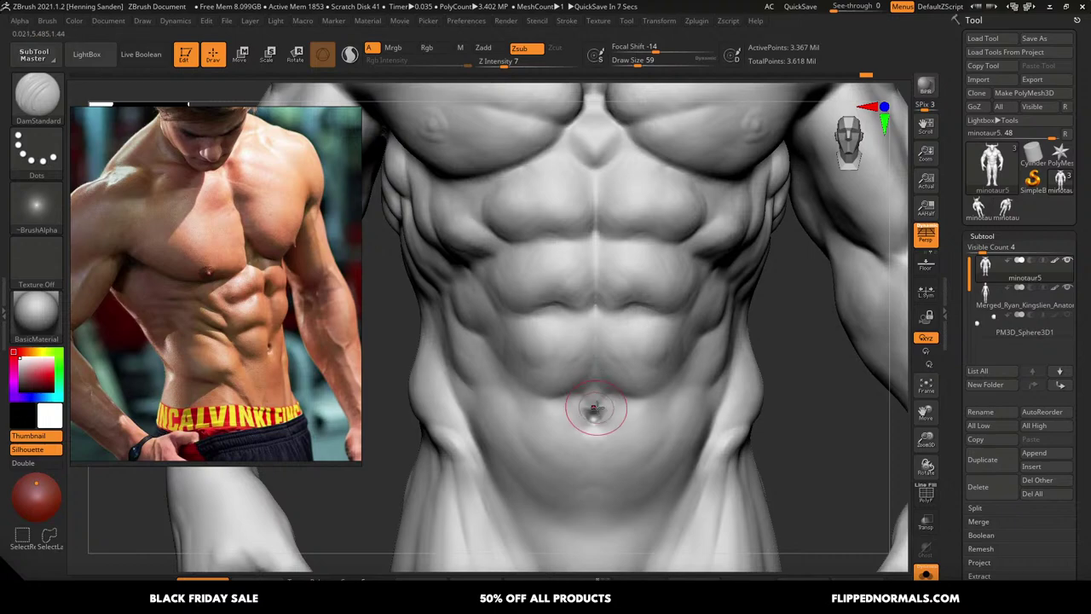
Build up the inner and lower part of the abdominal blocks above the navel with ClayBuildup at draw size 65
right_click_drag(596, 408, 604, 333)
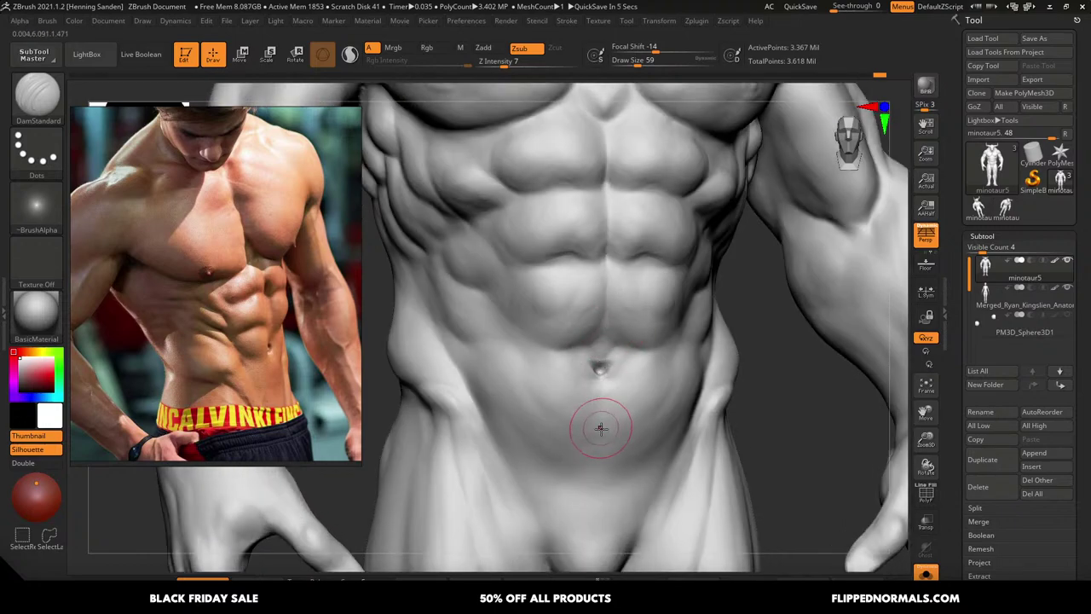
right_click_drag(600, 419, 603, 375)
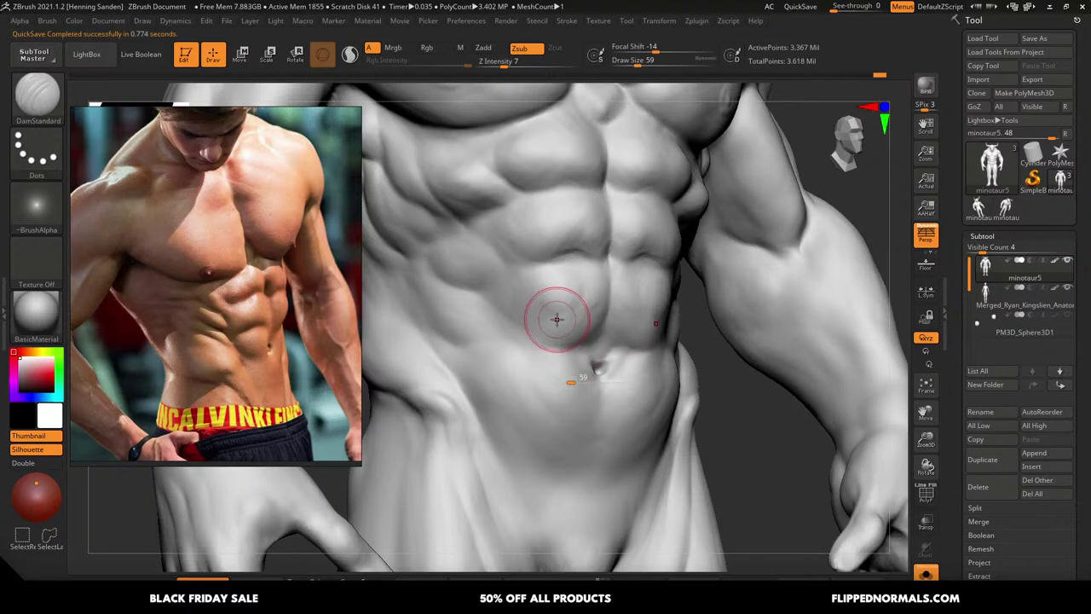
right_click_drag(573, 319, 597, 370)
key("b")
key("c")
key("b")
key("s")
left_click_drag(605, 325, 607, 325)
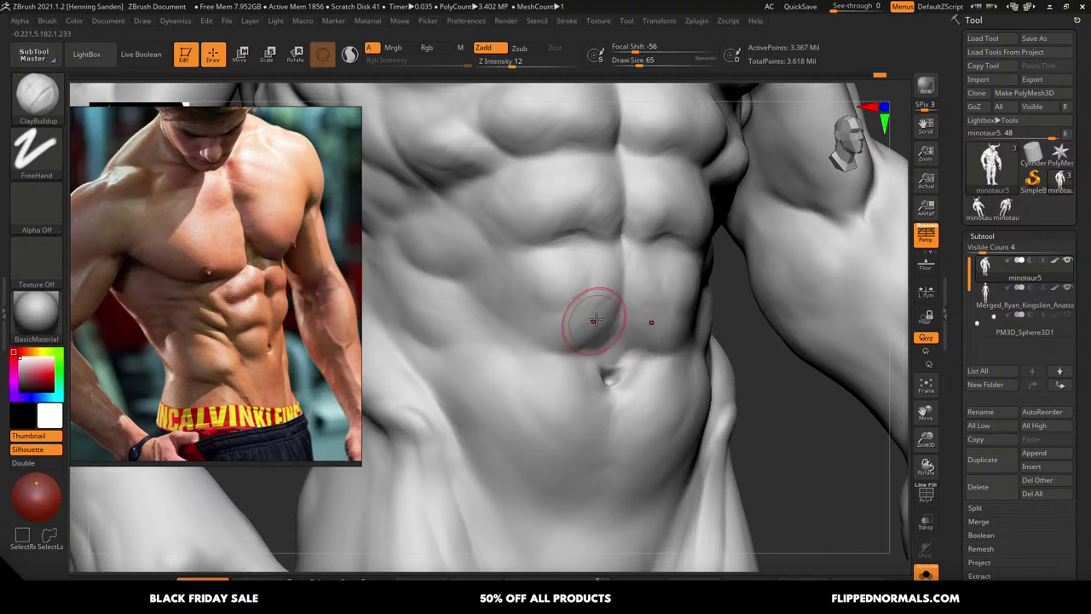
mouse_move(532, 328)
left_mouse_down()
mouse_move(519, 290)
mouse_move(601, 311)
left_mouse_up()
mouse_move(613, 307)
left_mouse_down()
mouse_move(518, 262)
mouse_move(521, 275)
left_mouse_up()
Refine the outer and upper edges of the blocks above the navel with ClayBuildup at draw sizes 44 and 56
key("bracketleft")
key("bracketleft")
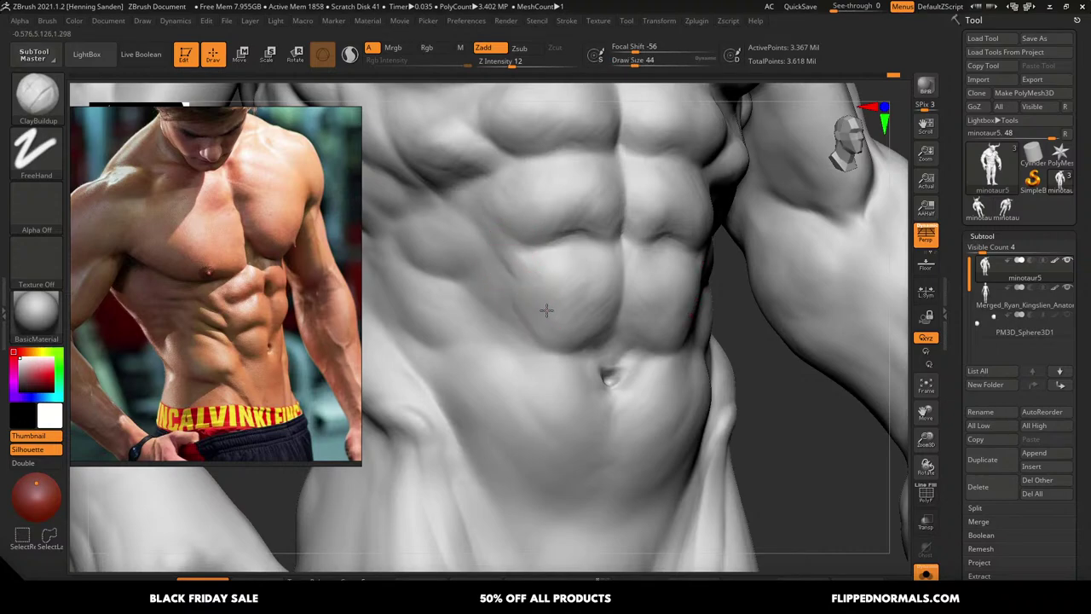
mouse_move(546, 309)
right_mouse_down()
mouse_move(555, 312)
mouse_move(531, 276)
mouse_move(574, 302)
mouse_move(585, 285)
right_mouse_up()
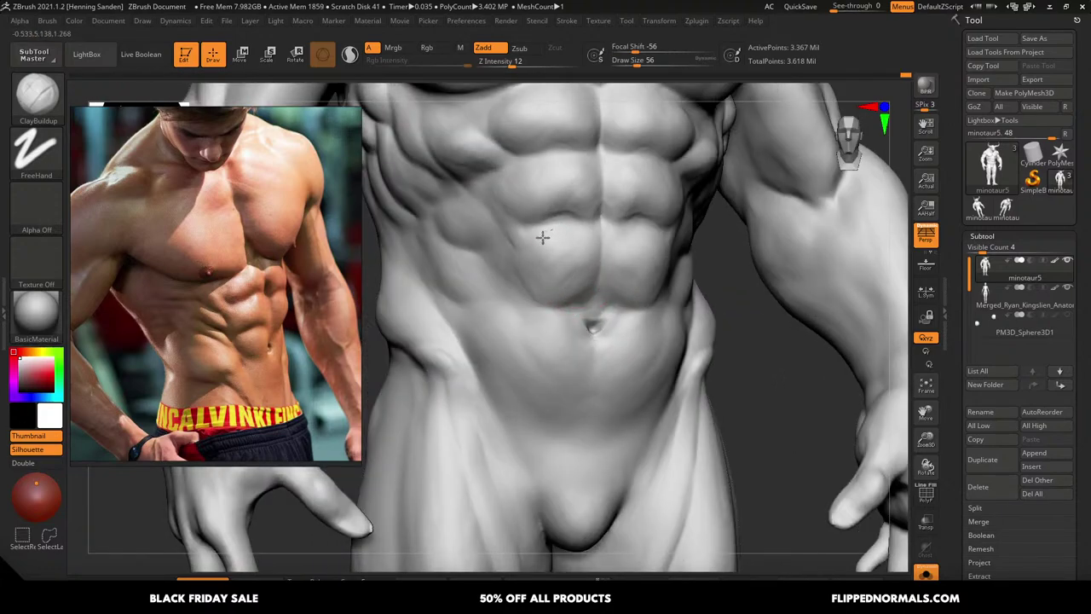
key("bracketright")
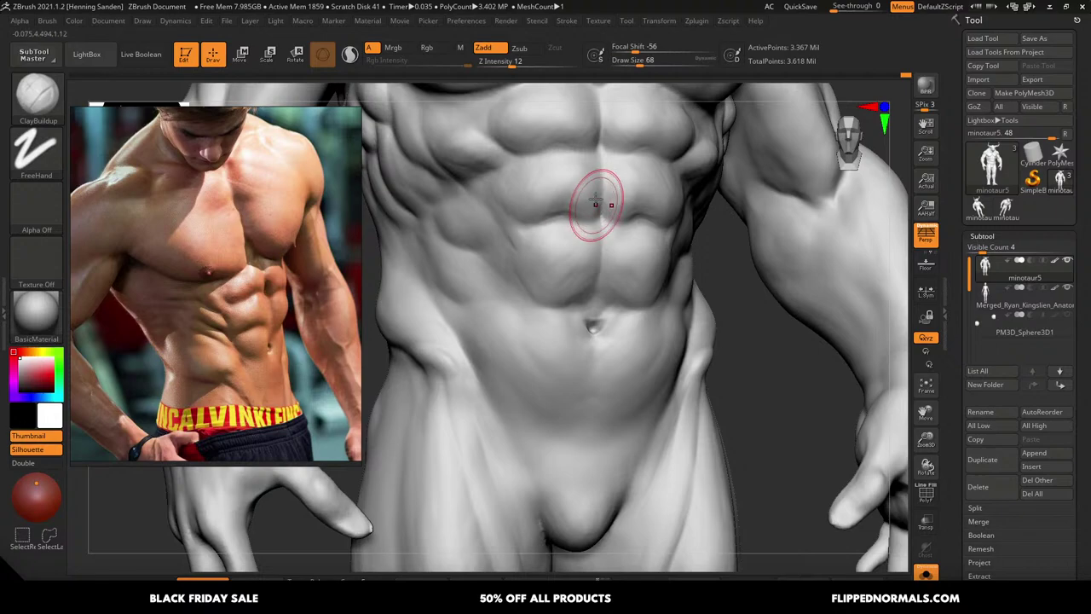
right_click_drag(589, 215, 600, 236, "ctrl")
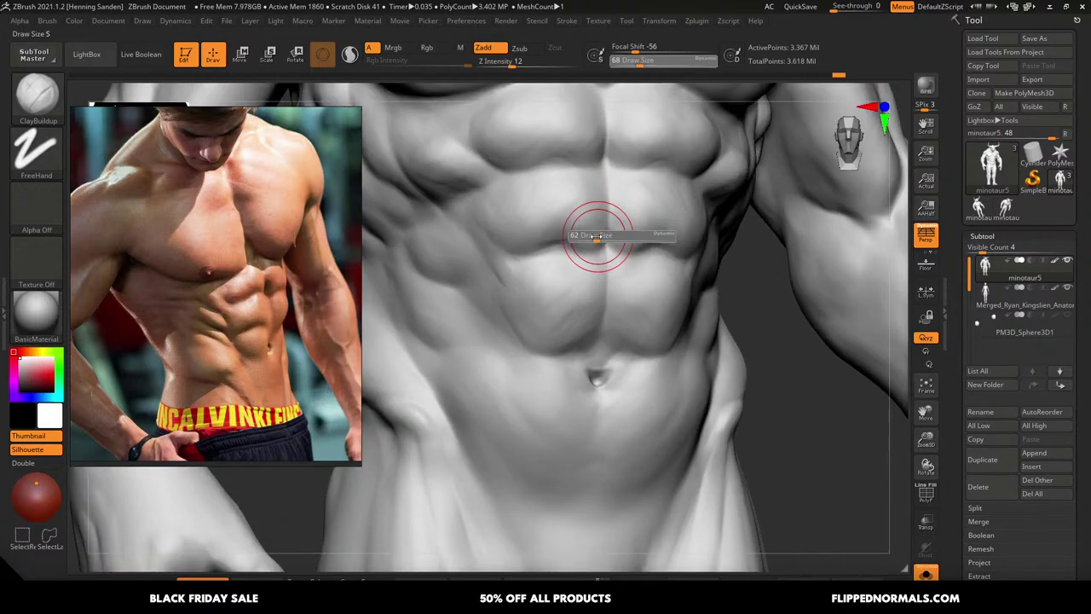
Carve the midline groove where the two abdominal rows above the navel meet, using DamStandard at draw sizes 33, 54 and 65
key("b")
key("d")
key("s")
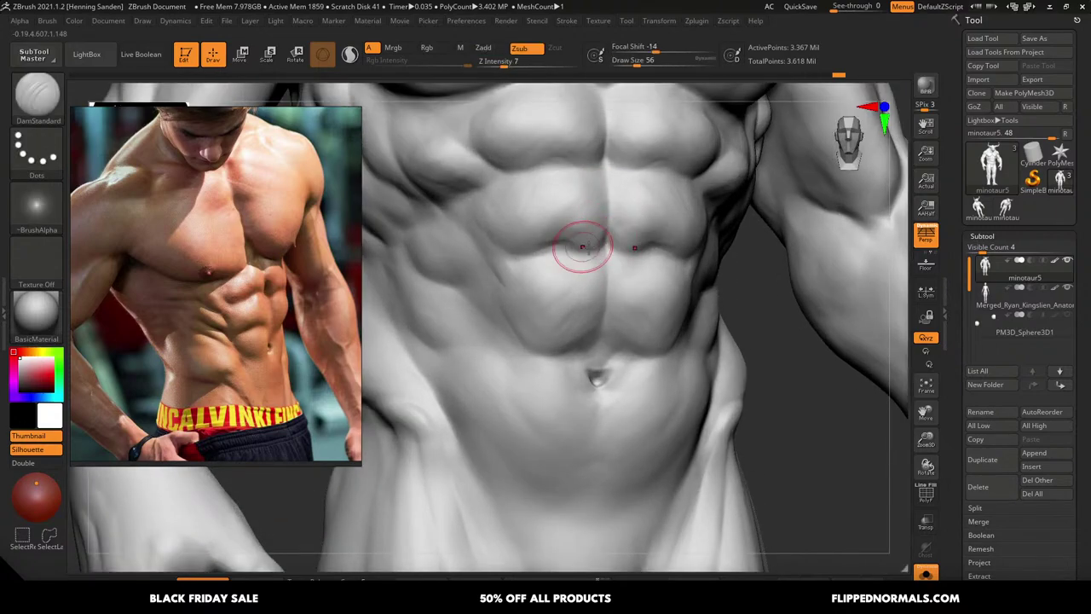
key("bracketleft")
key("bracketleft")
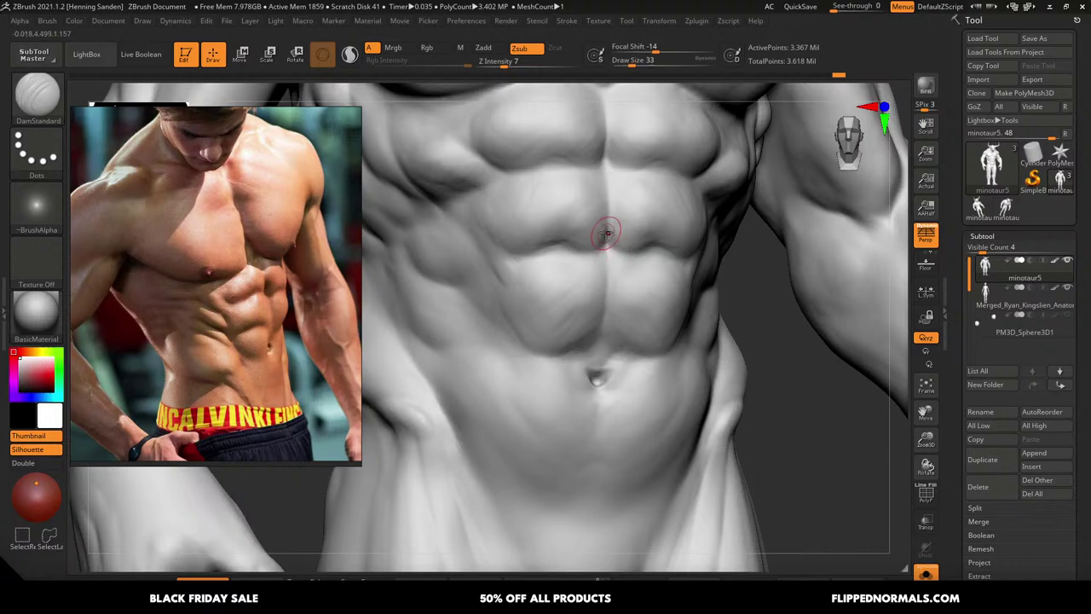
key("bracketright")
key("bracketright")
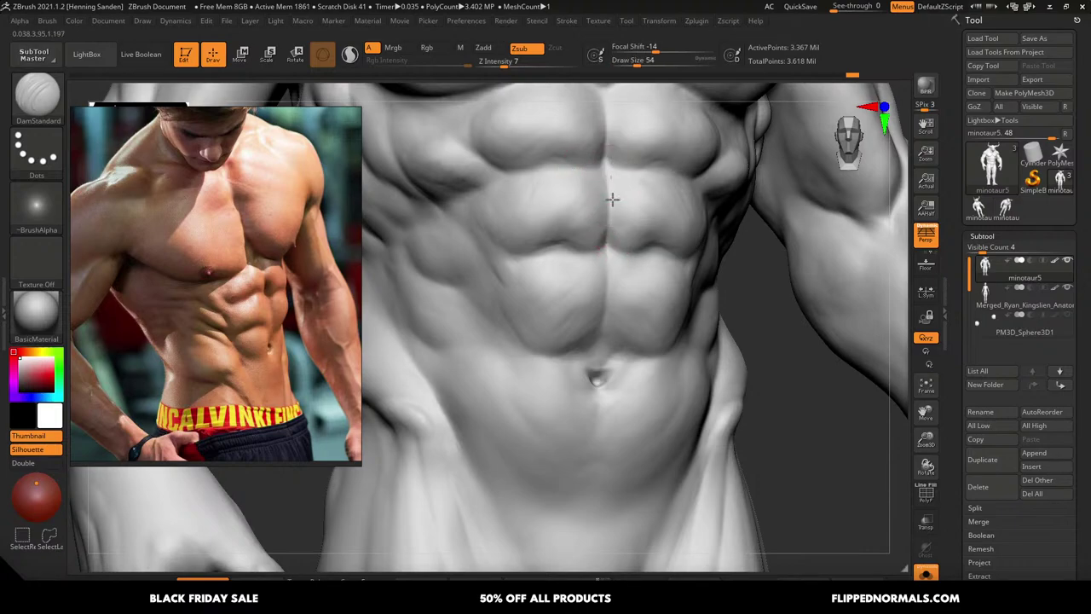
key("bracketright")
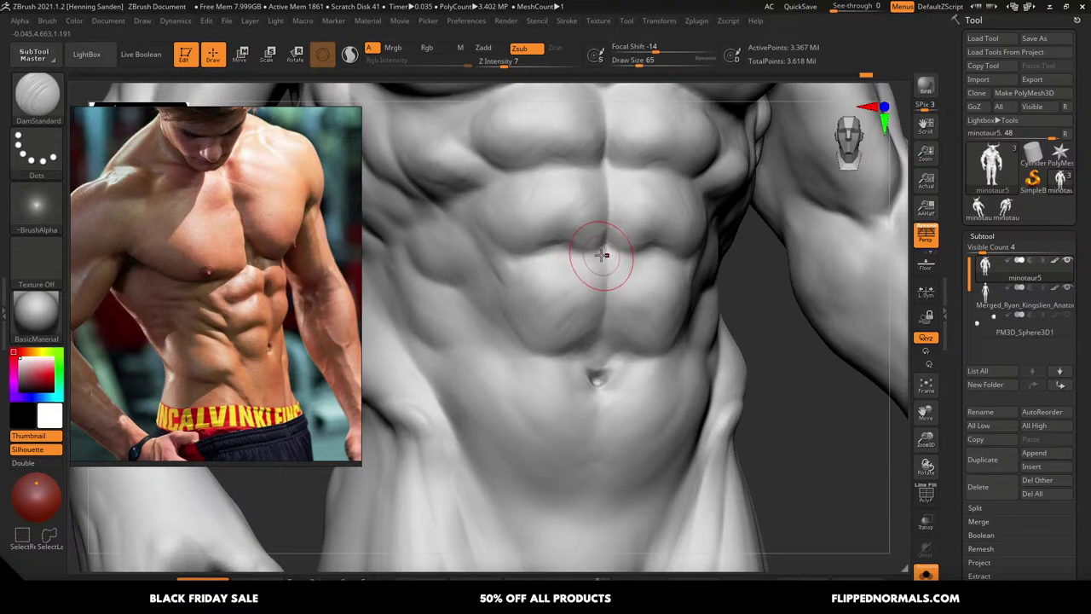
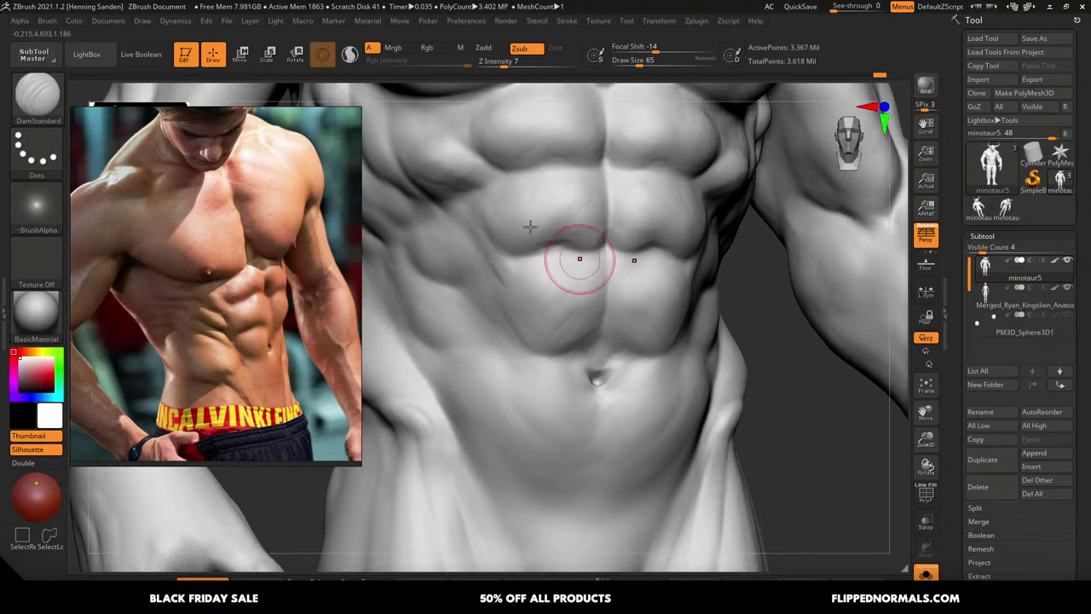
Carve the outer end of the crease between the two rows above the navel with DamStandard at draw size 49
mouse_move(531, 228)
right_mouse_down("ctrl")
mouse_move(566, 275)
mouse_move(577, 268)
right_mouse_up("ctrl")
key("s")
left_click(547, 269)
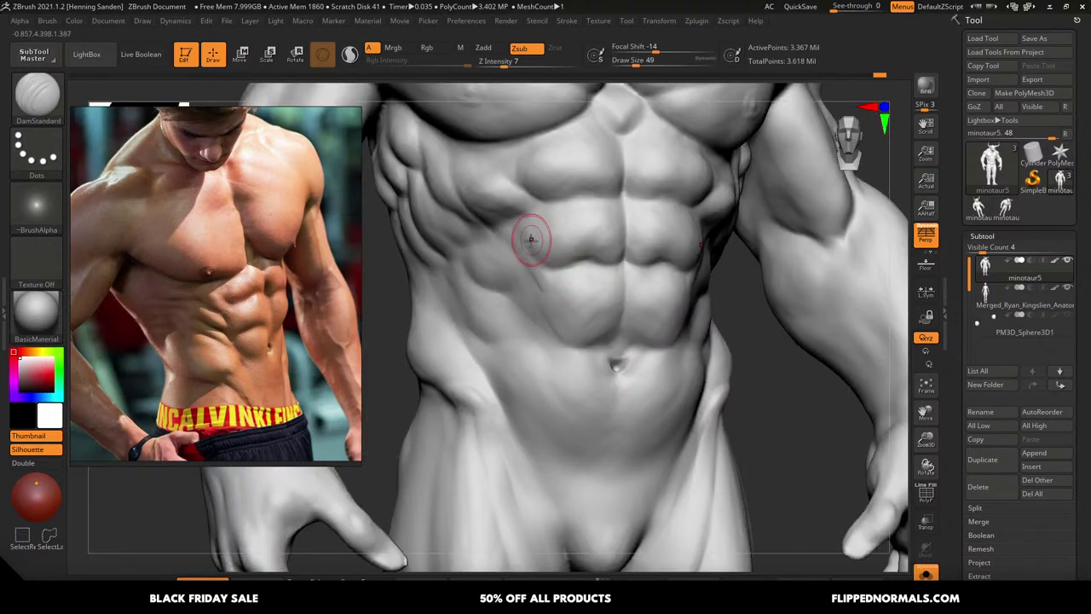
left_click_drag(559, 271, 541, 260)
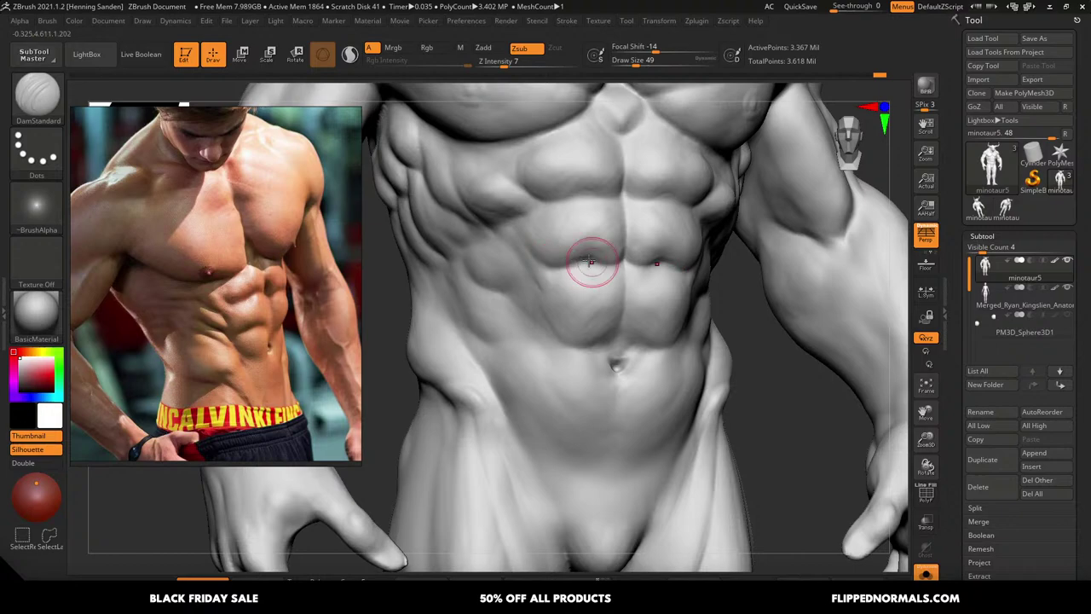
Reshape the inner corners of the blocks along the crease with the Move brush, going from draw size 49 to 104
key("b")
key("m")
key("v")
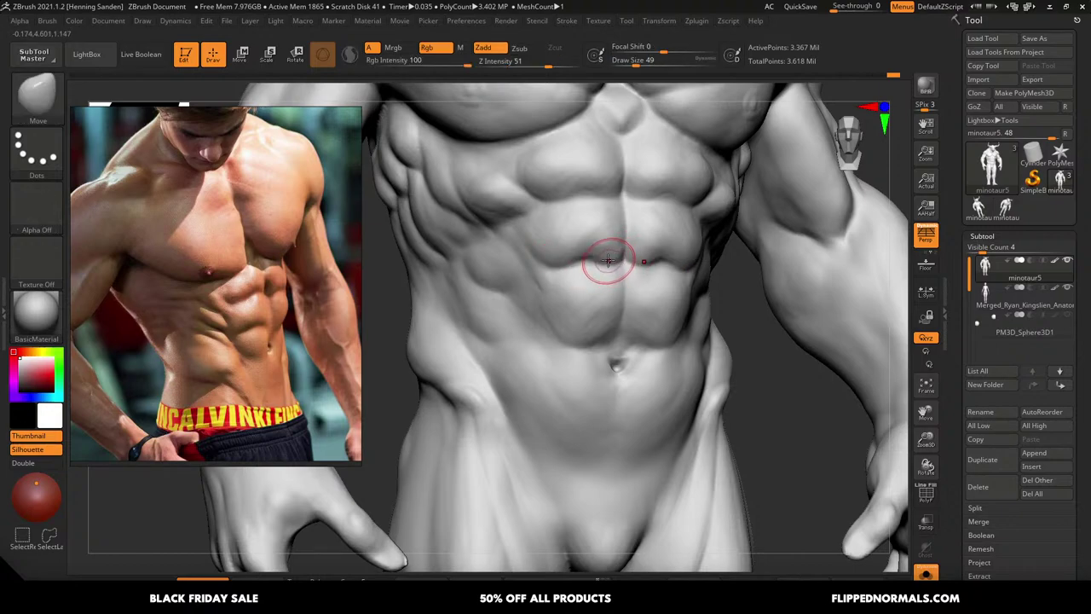
left_click_drag(597, 256, 618, 266)
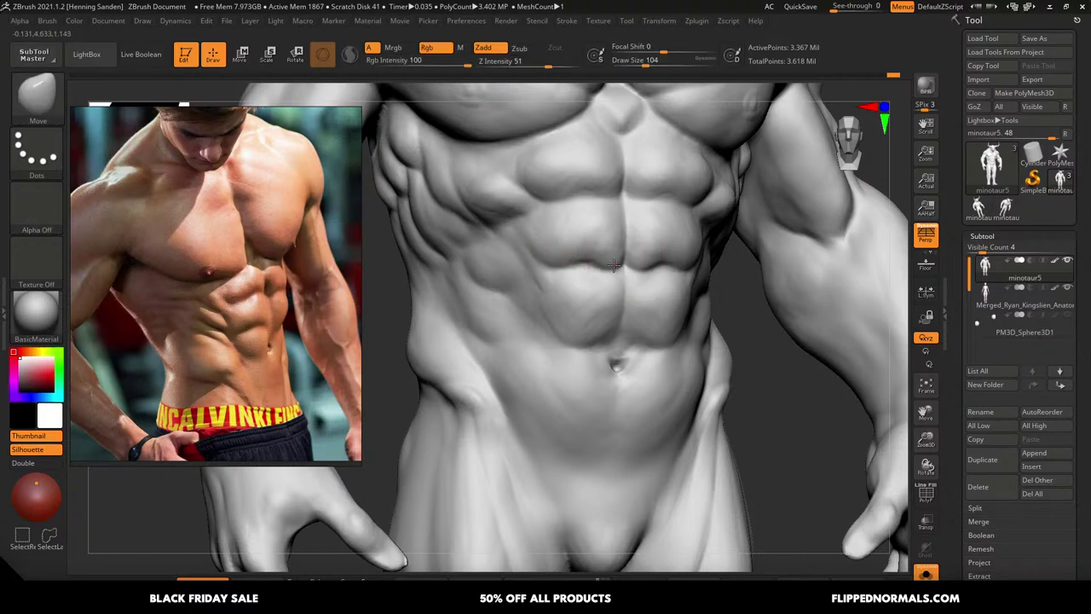
key("bracketright")
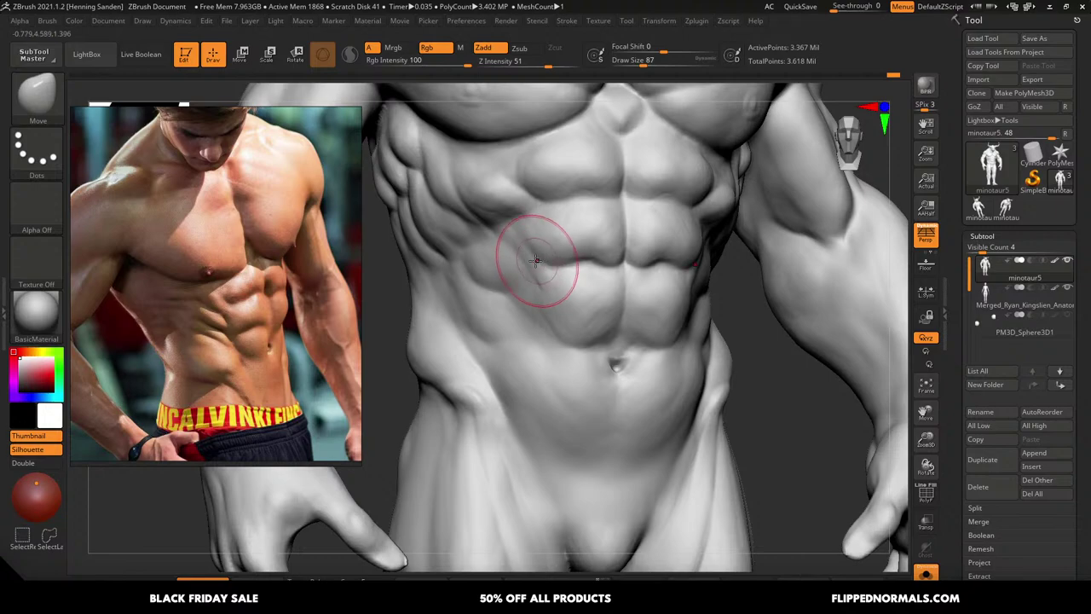
Build up the second-row abdominal blocks and their outer edge with ClayBuildup at draw sizes 56 and 94
key("b")
key("c")
key("b")
mouse_move(566, 250)
right_mouse_down("ctrl")
mouse_move(564, 265)
mouse_move(620, 248)
right_mouse_up("ctrl")
key("bracketleft")
key("bracketleft")
key("bracketleft")
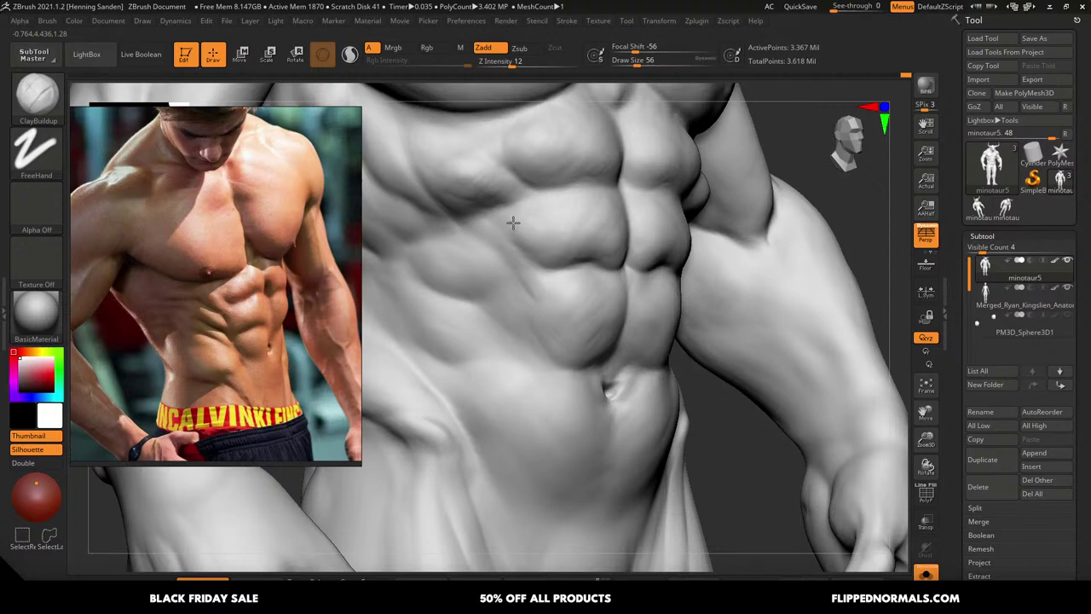
key("]")
key("]")
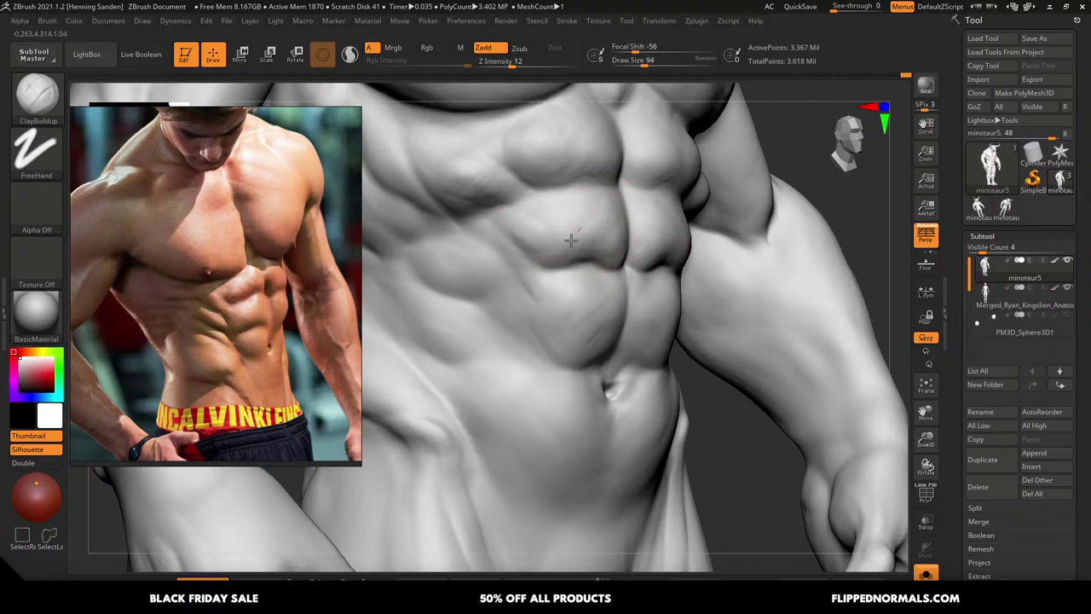
key("[")
key("[")
Add a ClayBuildup stroke at the upper outer edge of the second row, where it blends into the ribs
left_click_drag(485, 184, 490, 183)
right_click_drag(494, 189, 503, 167, "ctrl")
right_click_drag(574, 243, 586, 309, "shift")
key("s")
left_click(582, 250)
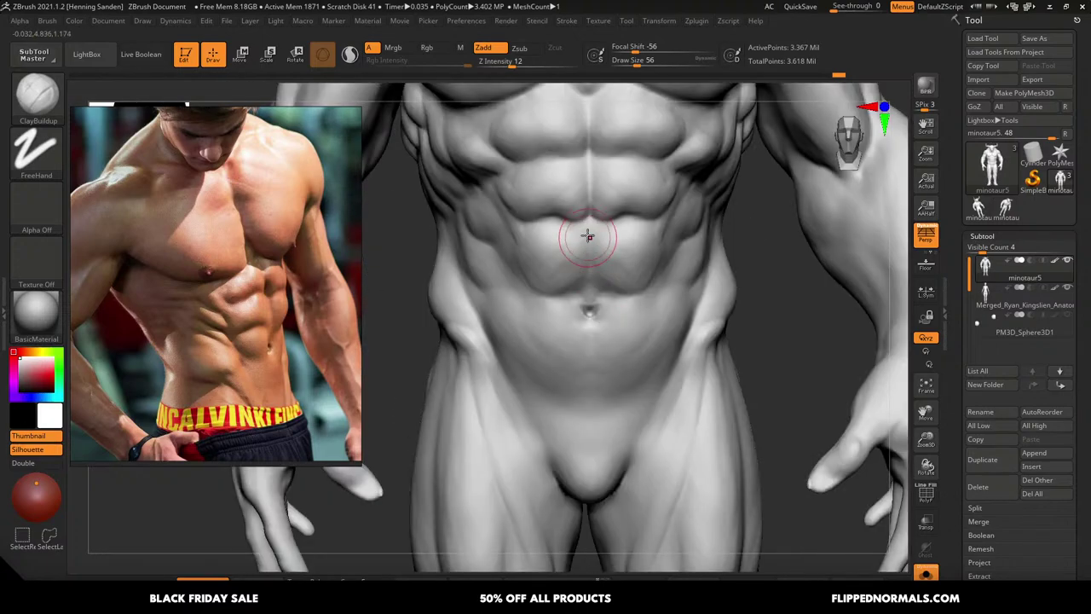
Build up and smooth the outer edge of the blocks above the navel with ClayBuildup at draw size 49
right_click_drag(586, 234, 582, 244, "ctrl")
key("s")
mouse_move(582, 244)
left_mouse_down()
mouse_move(558, 280)
mouse_move(528, 251)
left_mouse_up()
key("s")
right_click_drag(494, 232, 516, 228)
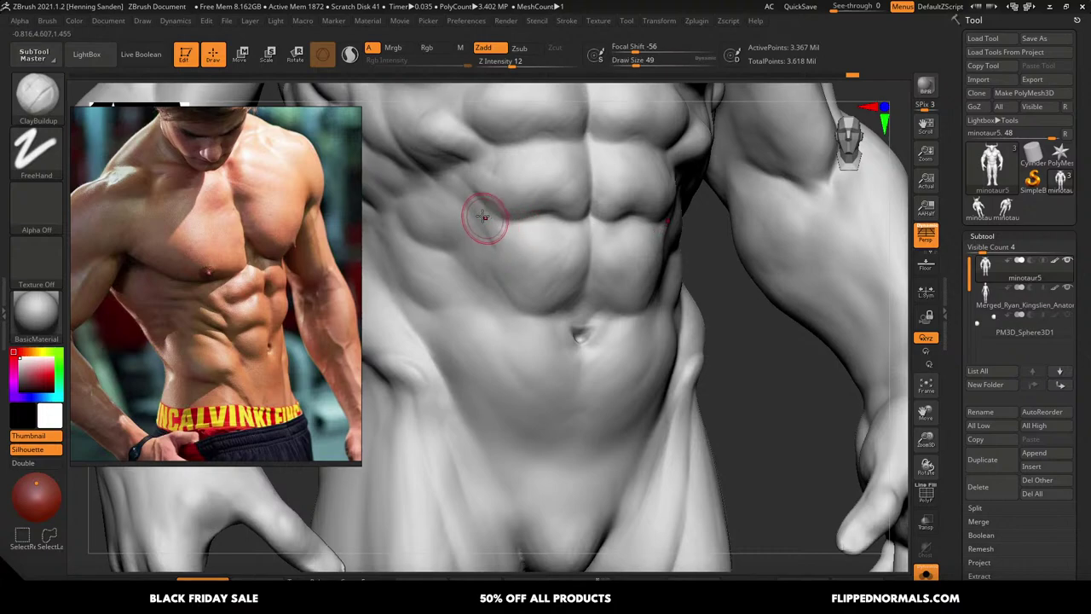
key("s")
left_click_drag(492, 228, 486, 223)
left_click_drag(488, 226, 529, 284)
mouse_move(503, 245)
left_mouse_down("shift")
mouse_move(517, 271)
mouse_move(503, 259)
left_mouse_up("shift")
Fill the lower inner corners of the blocks above the navel with ClayBuildup at draw sizes 56 and 94
left_click_drag(565, 304, 580, 276)
key("s")
key("s")
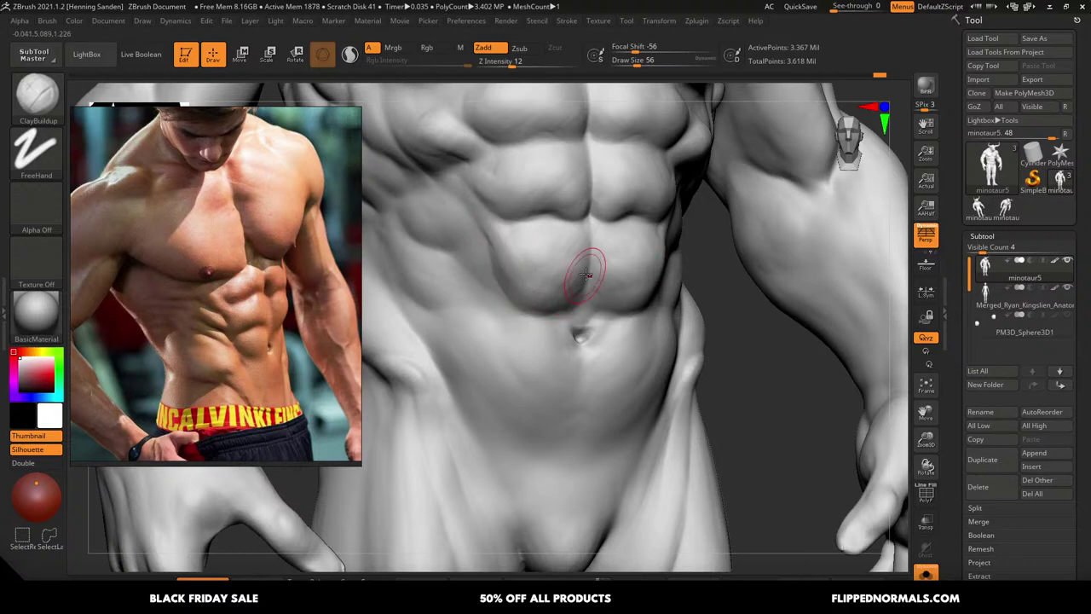
key("bracketright")
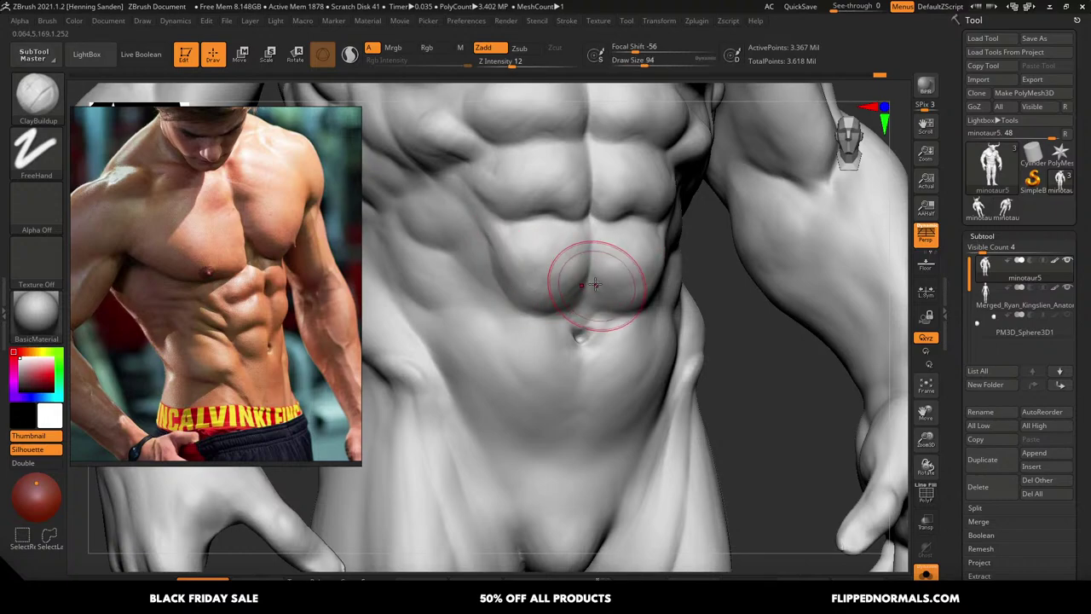
Refine the outer edges of the abs where they meet the obliques and ribs, using ClayBuildup down to draw size 37
right_click_drag(556, 263, 500, 175, "ctrl")
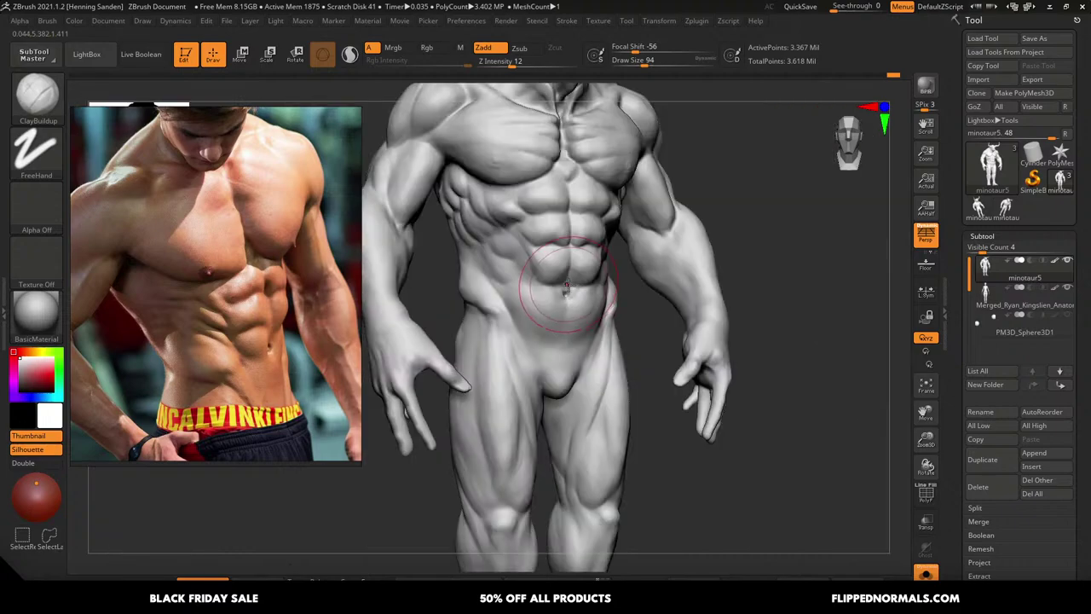
mouse_move(566, 288)
right_mouse_down()
mouse_move(563, 301)
mouse_move(549, 259)
mouse_move(563, 272)
right_mouse_up()
mouse_move(563, 271)
right_mouse_down("ctrl")
mouse_move(575, 303)
mouse_move(596, 290)
mouse_move(520, 288)
mouse_move(555, 281)
right_mouse_up("ctrl")
mouse_move(554, 281)
right_mouse_down("ctrl")
mouse_move(595, 339)
mouse_move(550, 266)
right_mouse_up("ctrl")
key("bracketright")
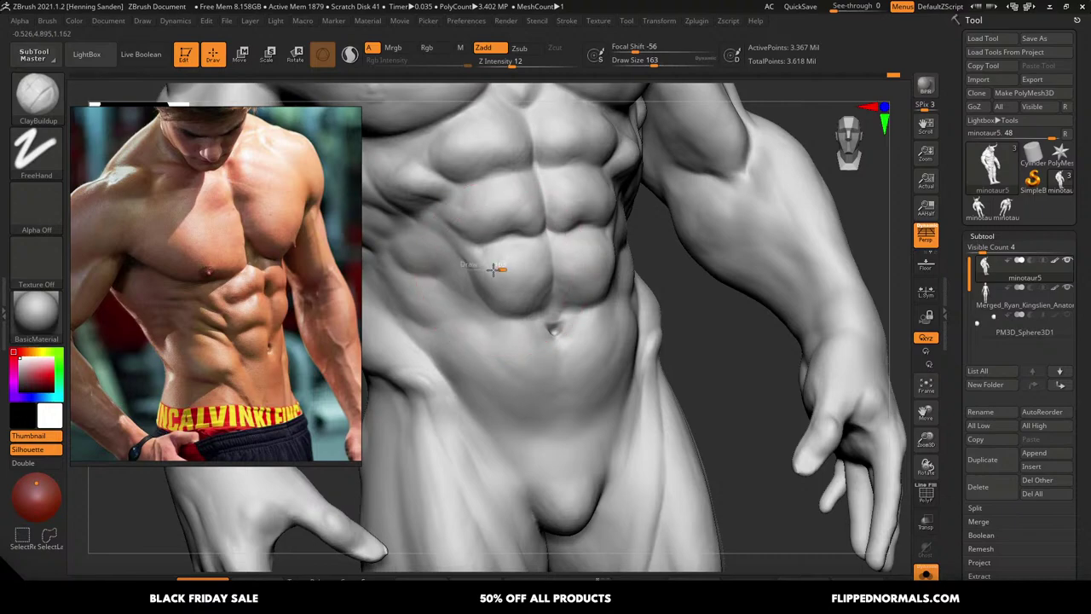
key("ctrl")
mouse_move(462, 252)
right_mouse_down()
mouse_move(519, 288)
mouse_move(549, 275)
mouse_move(504, 231)
right_mouse_up()
key("bracketright")
left_click_drag(502, 217, 449, 188)
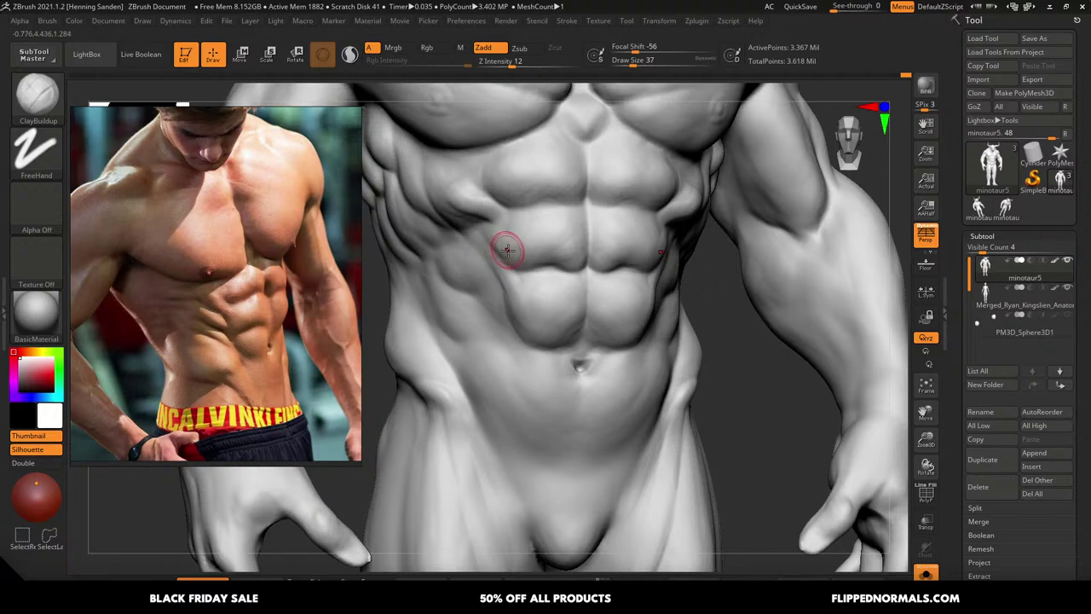
mouse_move(508, 254)
right_mouse_down()
mouse_move(509, 266)
mouse_move(516, 254)
right_mouse_up()
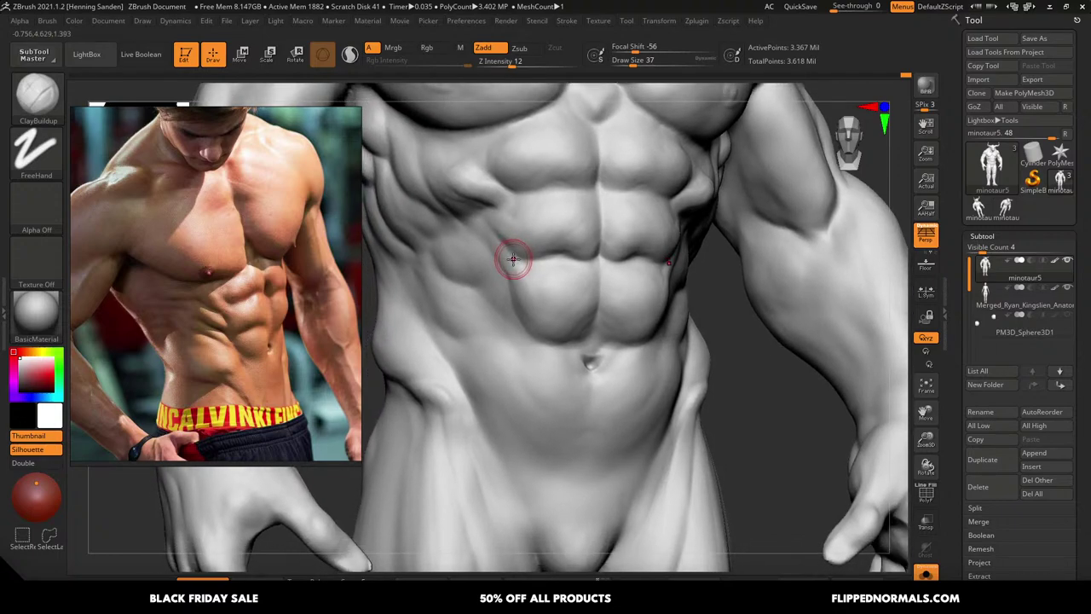
right_click_drag(515, 259, 523, 263)
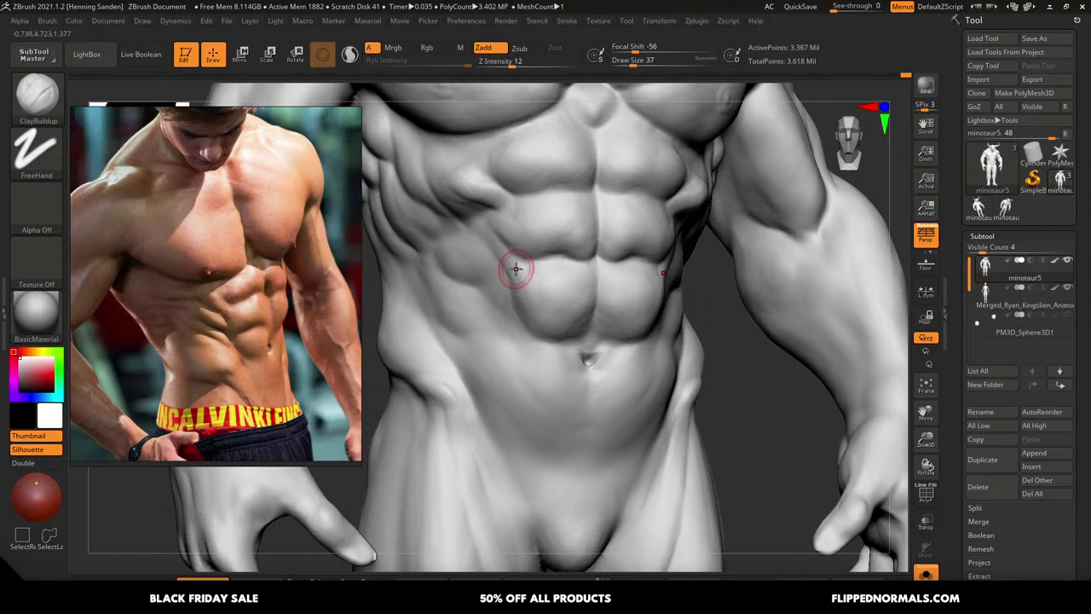
Switch to the Firefox window with the FlippedNormals Skin Kit page and shift the physique reference photo out of its way
key("alt+Tab")
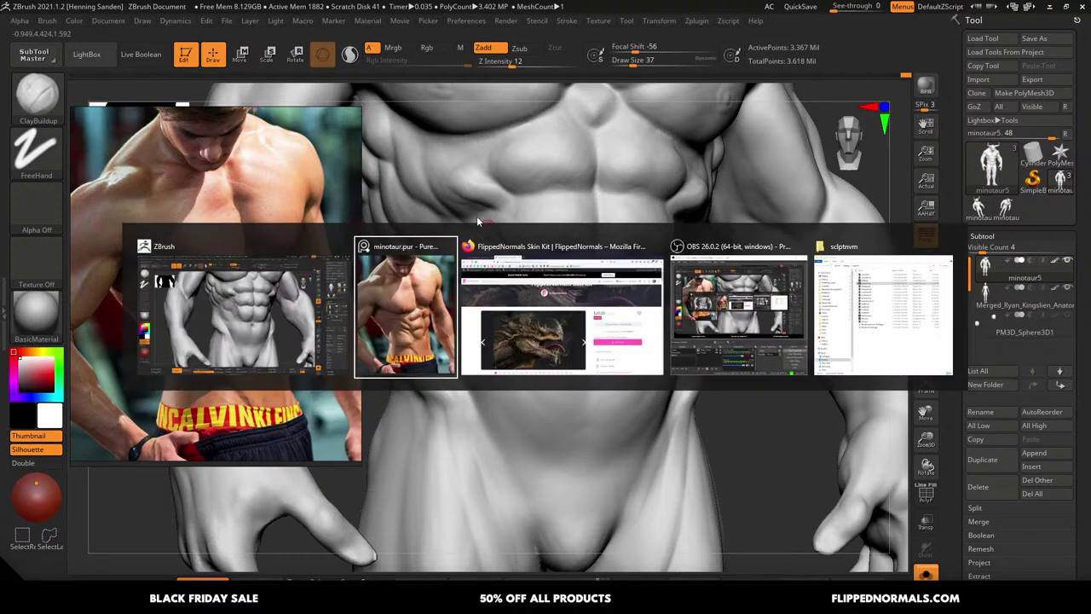
left_click(480, 282)
right_click_drag(333, 341, 261, 343)
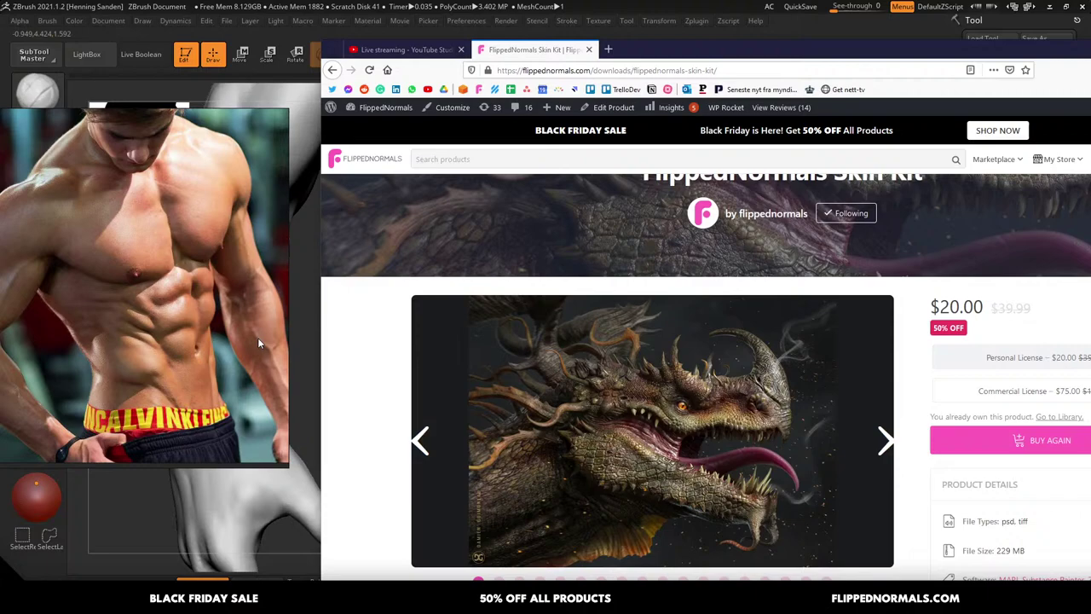
Browse the FlippedNormals creator store and open the Introduction to Maya product page
left_click(755, 219)
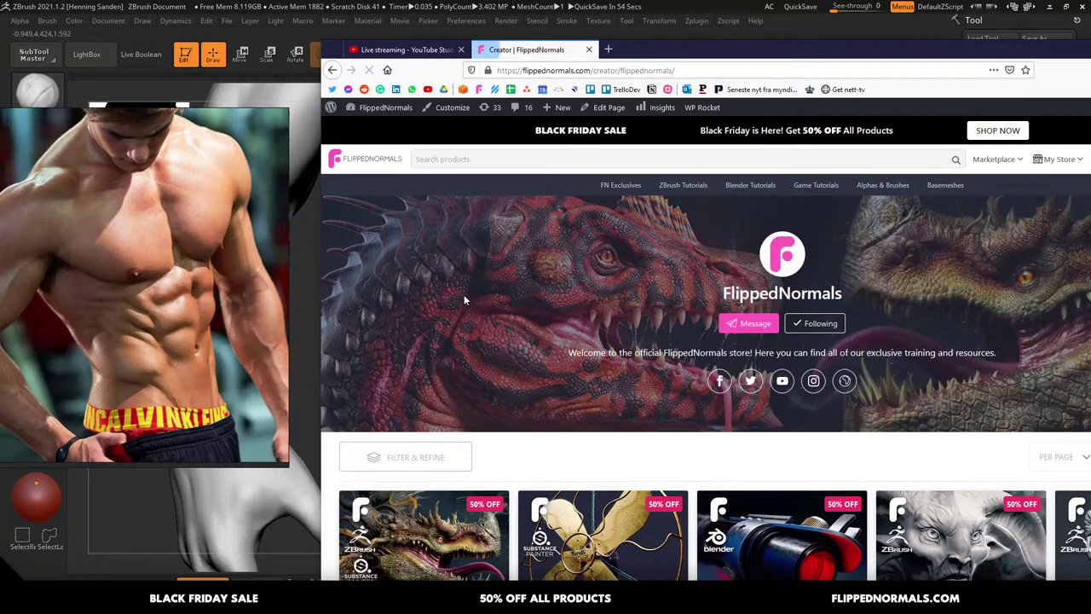
middle_click(464, 294)
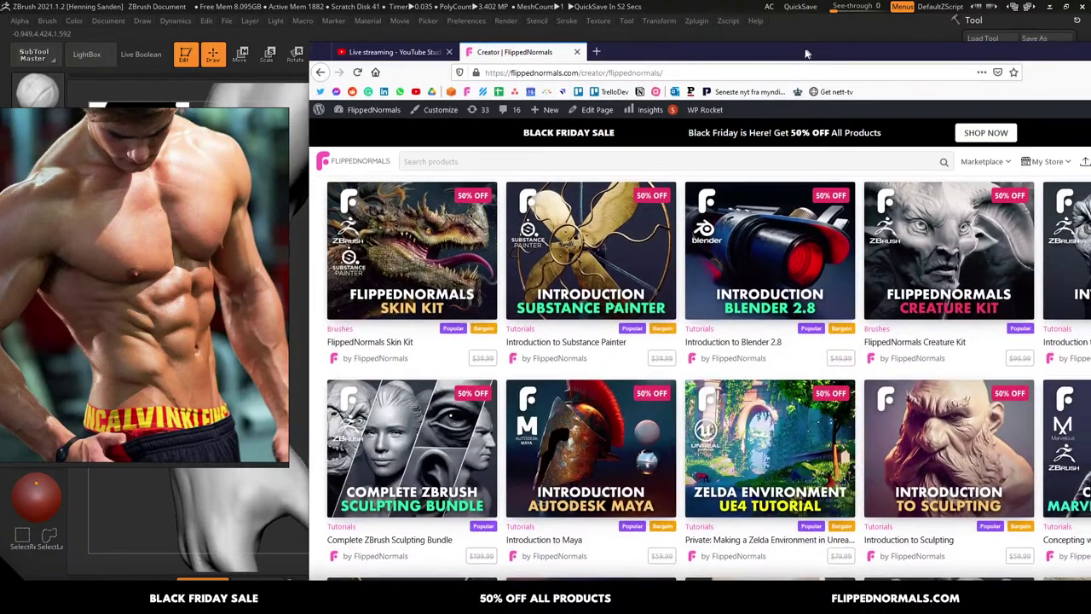
left_click_drag(813, 47, 782, 49)
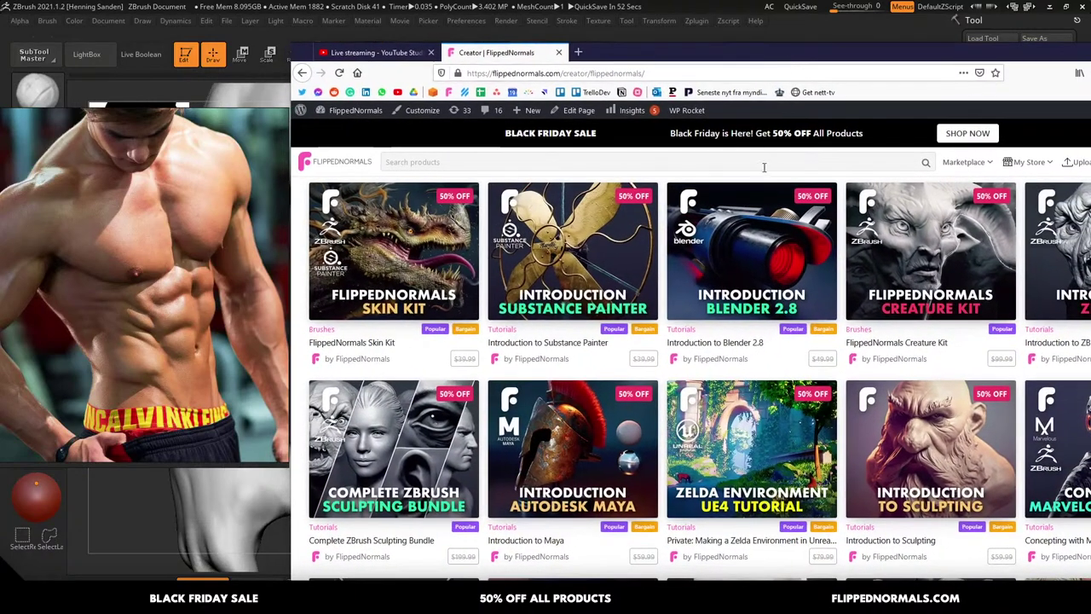
middle_click(746, 162)
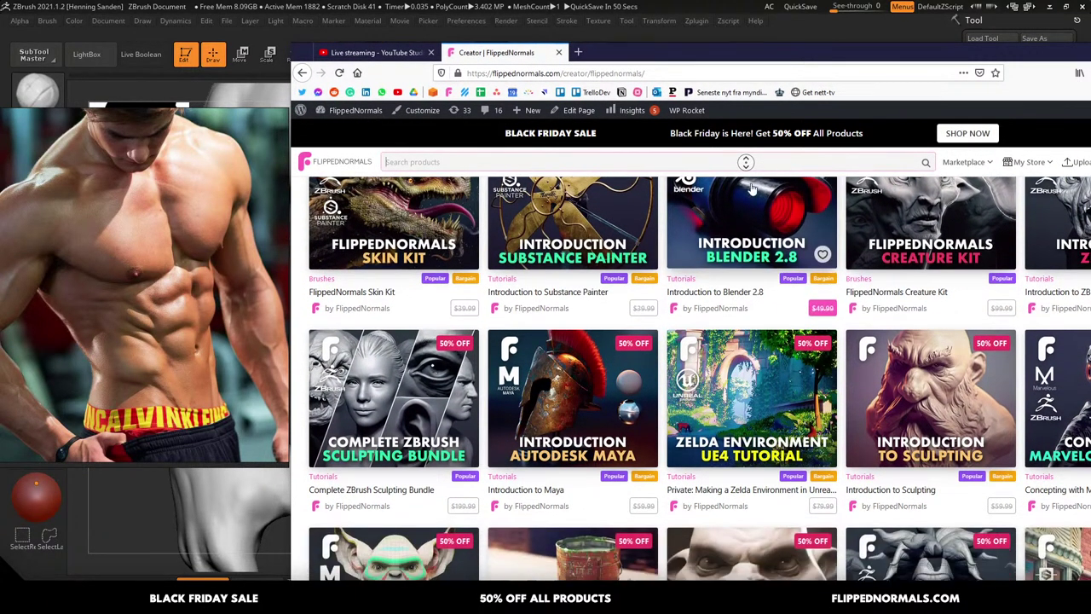
middle_click(752, 189)
left_click(593, 380)
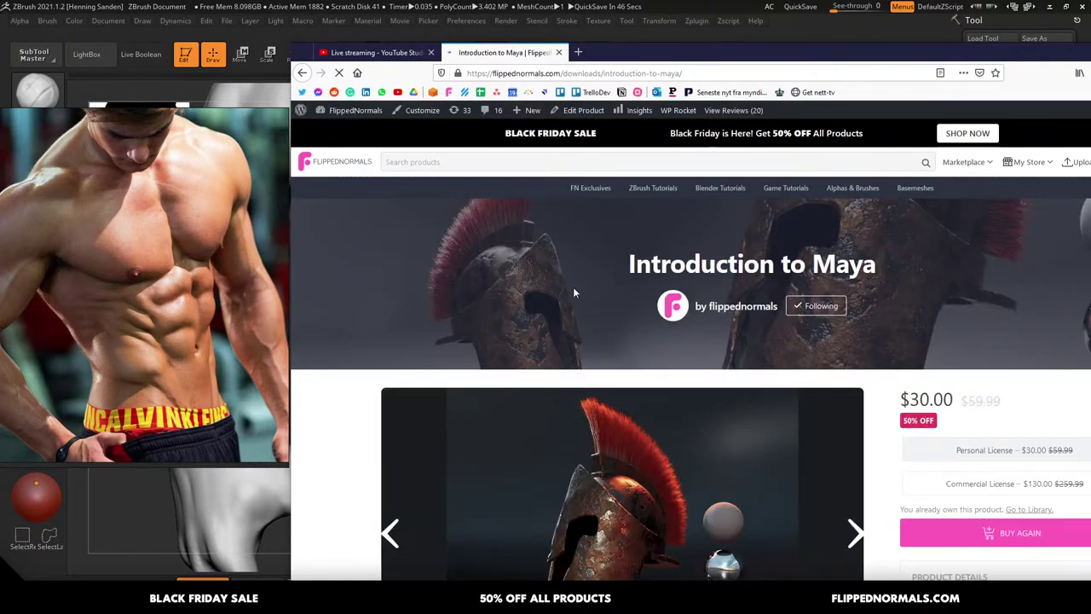
Look through the Introduction to Maya product page, from its helmet images and trailer to the course description, narrowing the browser window slightly
middle_click(355, 401)
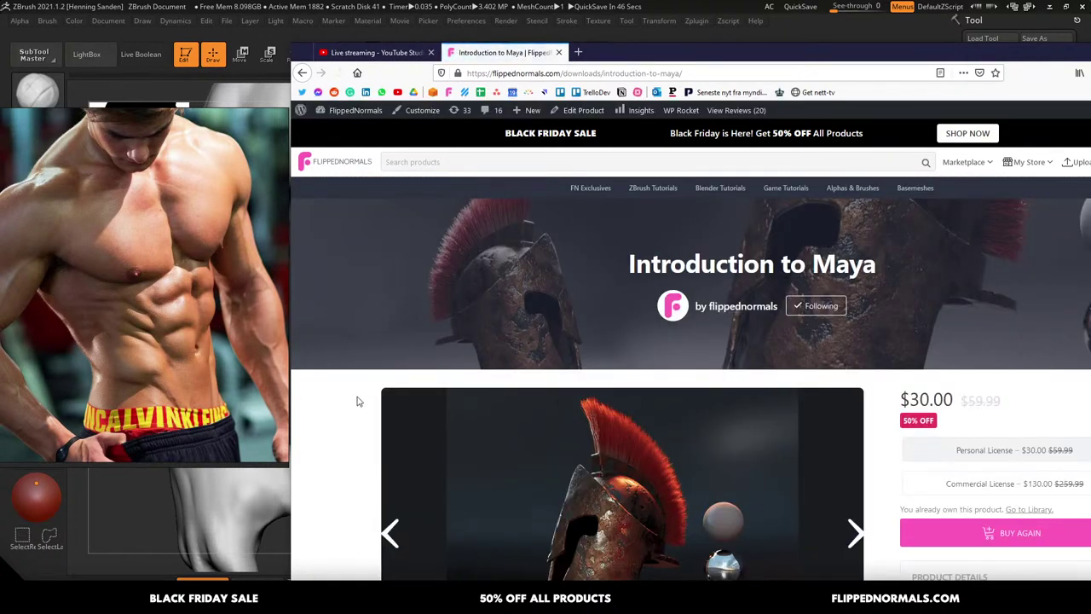
middle_click(352, 407)
middle_click(353, 349)
middle_click(355, 408)
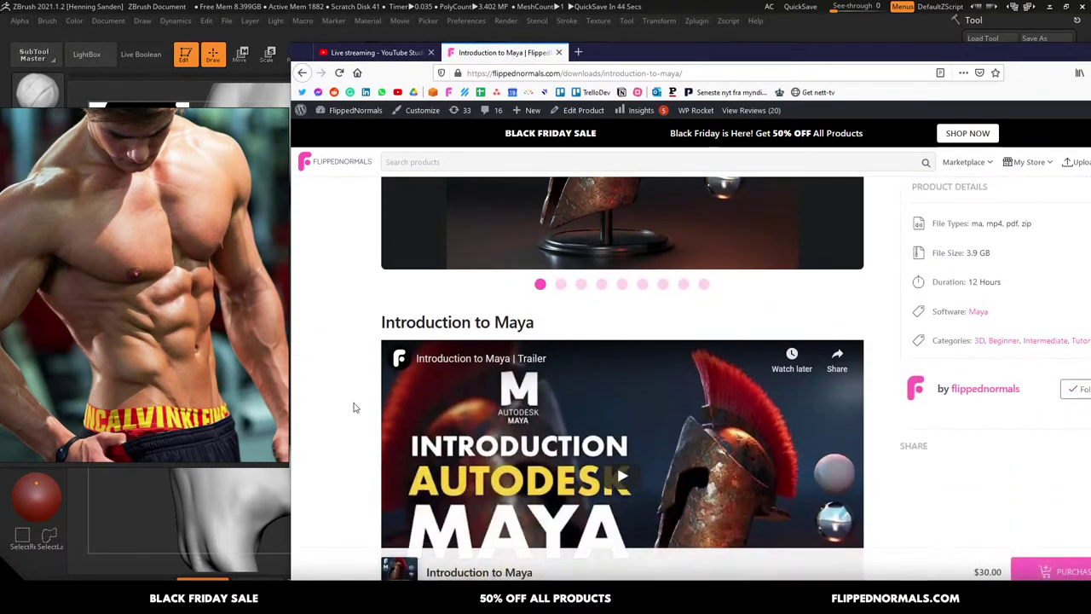
scroll(356, 395, "down", 2)
scroll(349, 413, "up", 6)
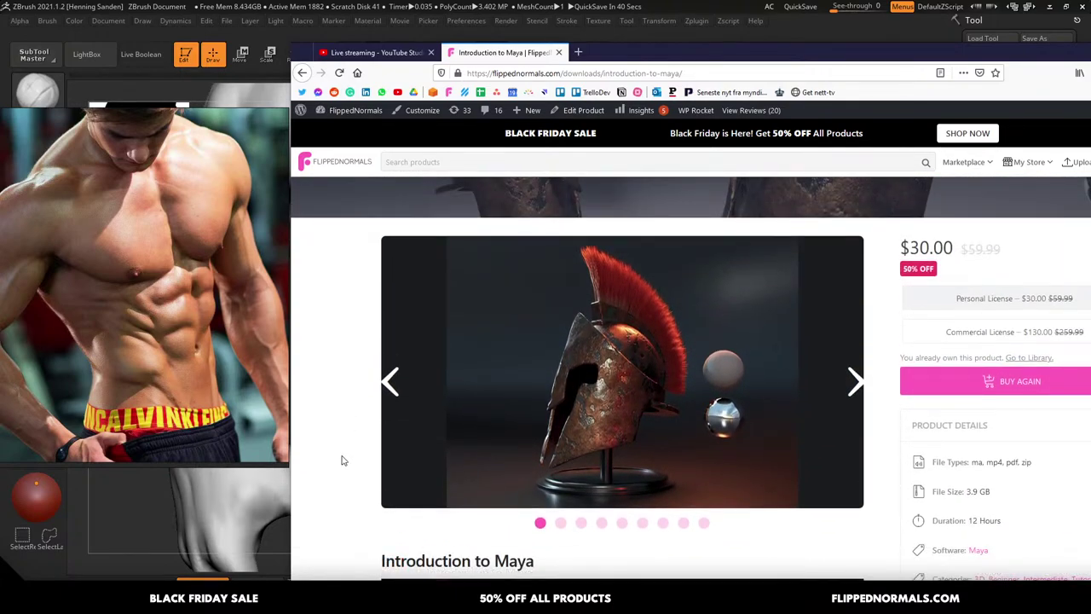
middle_click(342, 460)
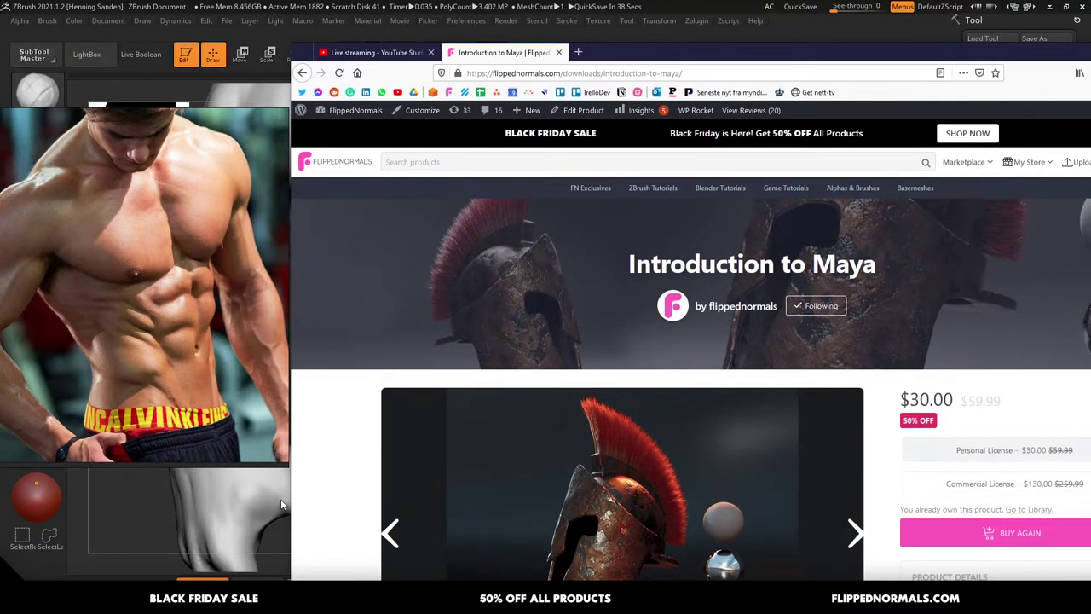
left_click_drag(290, 505, 311, 503)
scroll(372, 454, "down", 2)
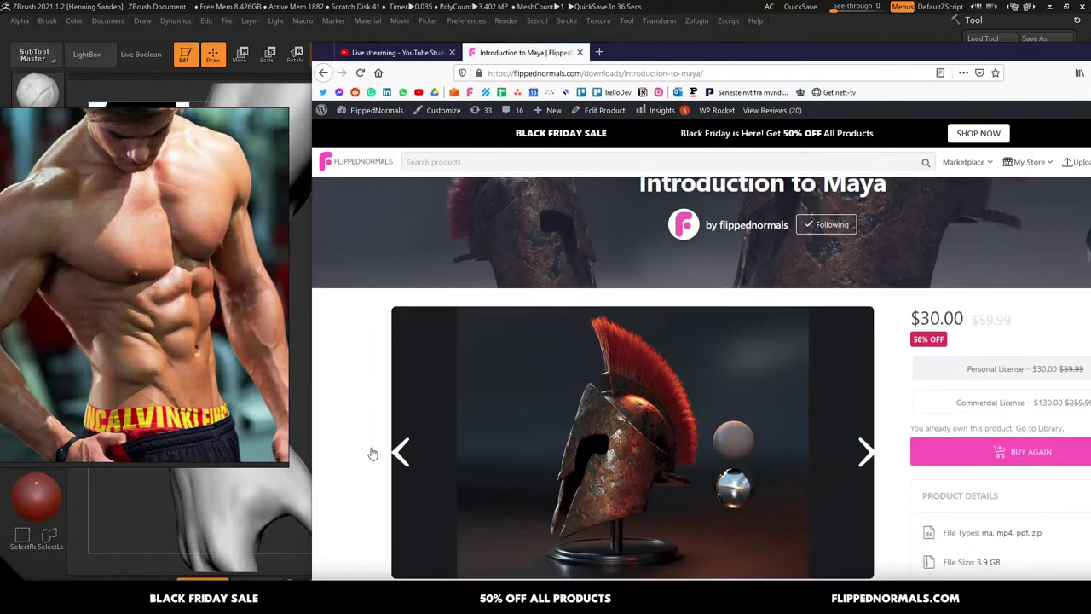
scroll(368, 418, "down", 10)
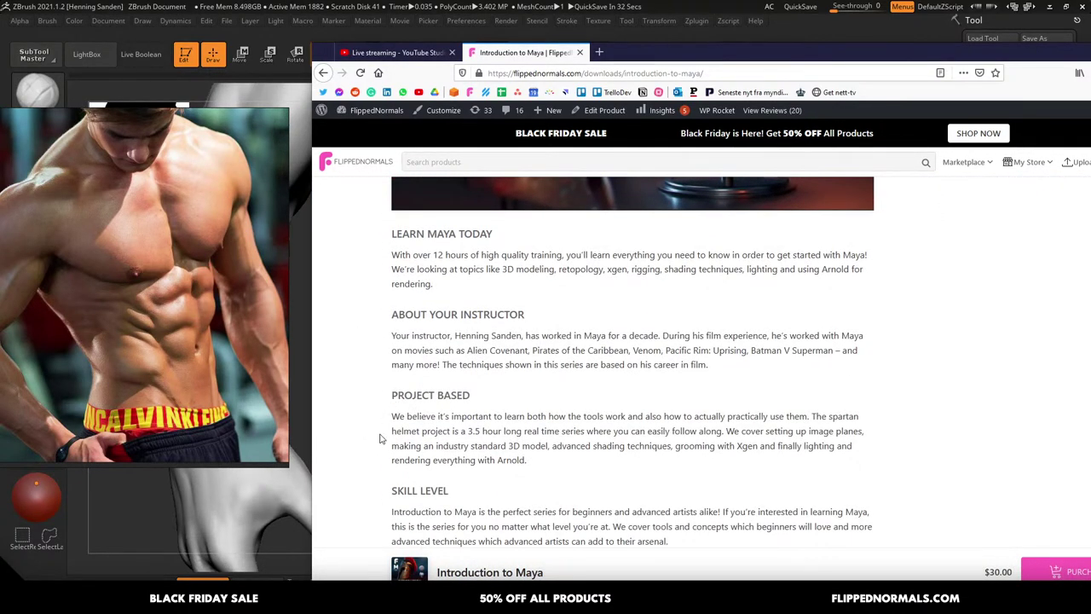
middle_click(381, 435)
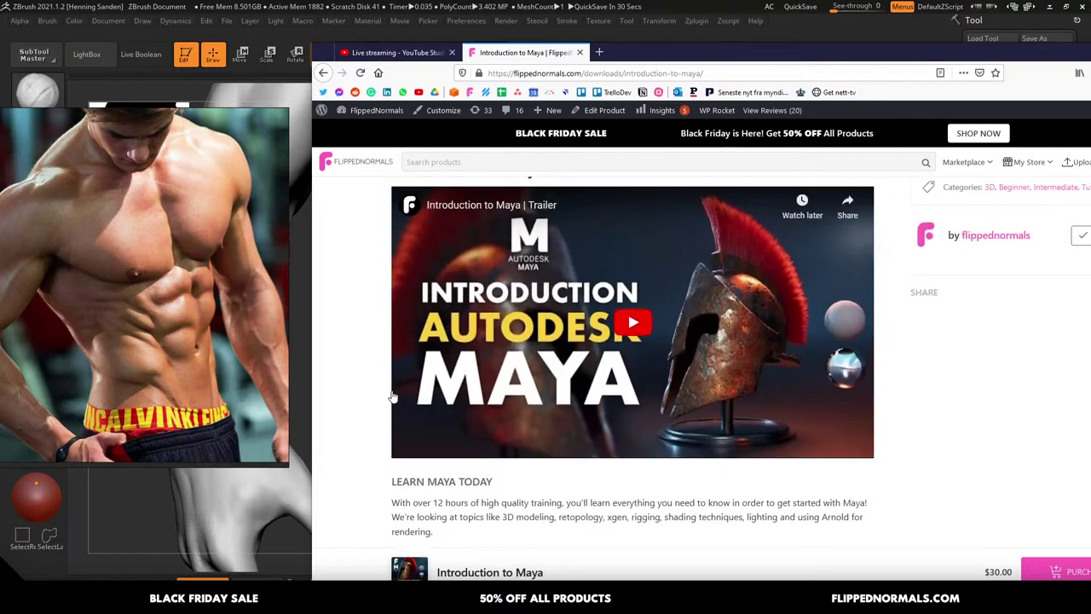
middle_click_drag(393, 395, 390, 394)
middle_click_drag(371, 433, 380, 404)
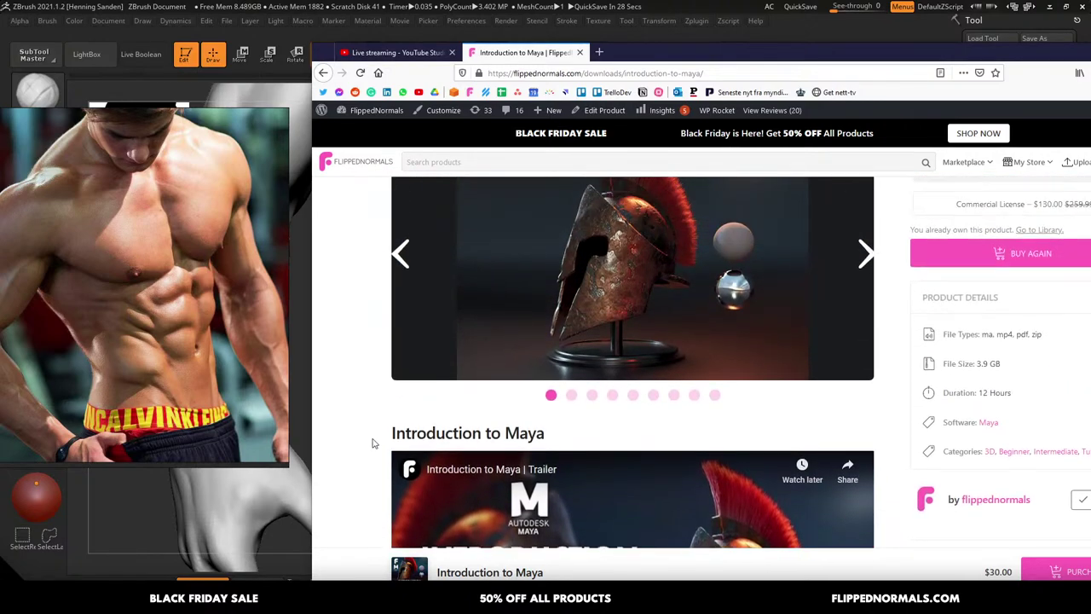
scroll(373, 443, "up", 3)
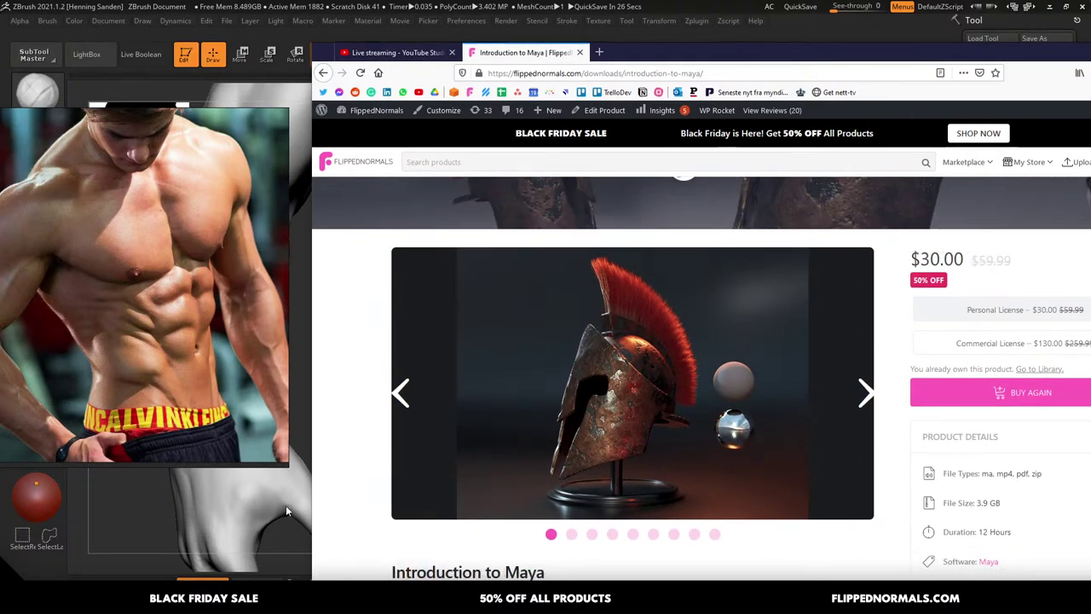
Return to ZBrush and fill the lower part of the ab block above the navel with ClayBuildup, raising the draw size to 71
left_click(287, 510)
mouse_move(585, 319)
right_mouse_down()
mouse_move(553, 295)
mouse_move(580, 320)
right_mouse_up()
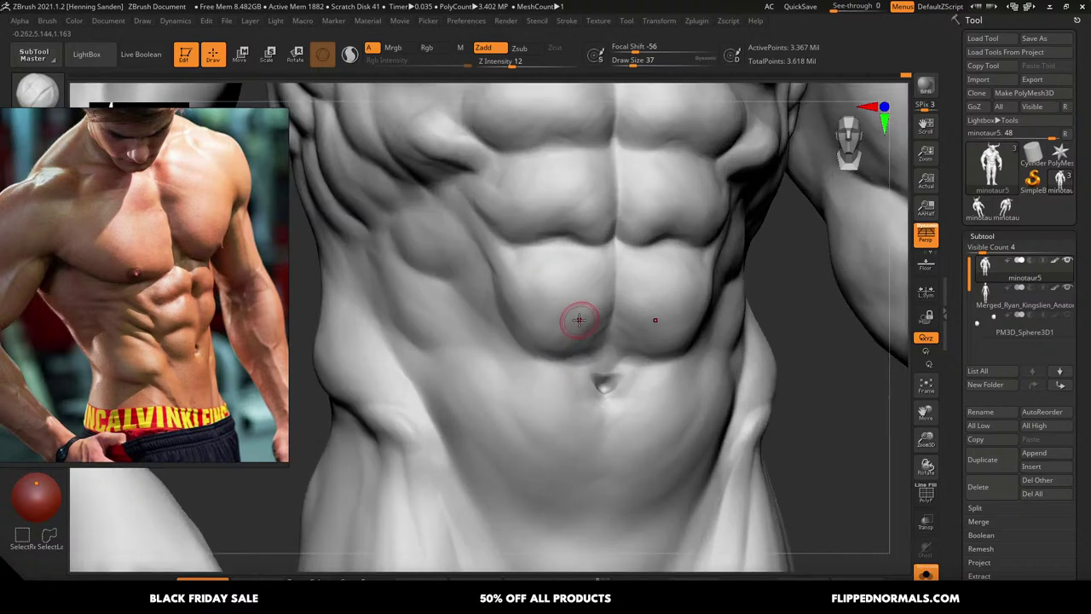
key("]")
left_click_drag(606, 331, 583, 336)
key("]")
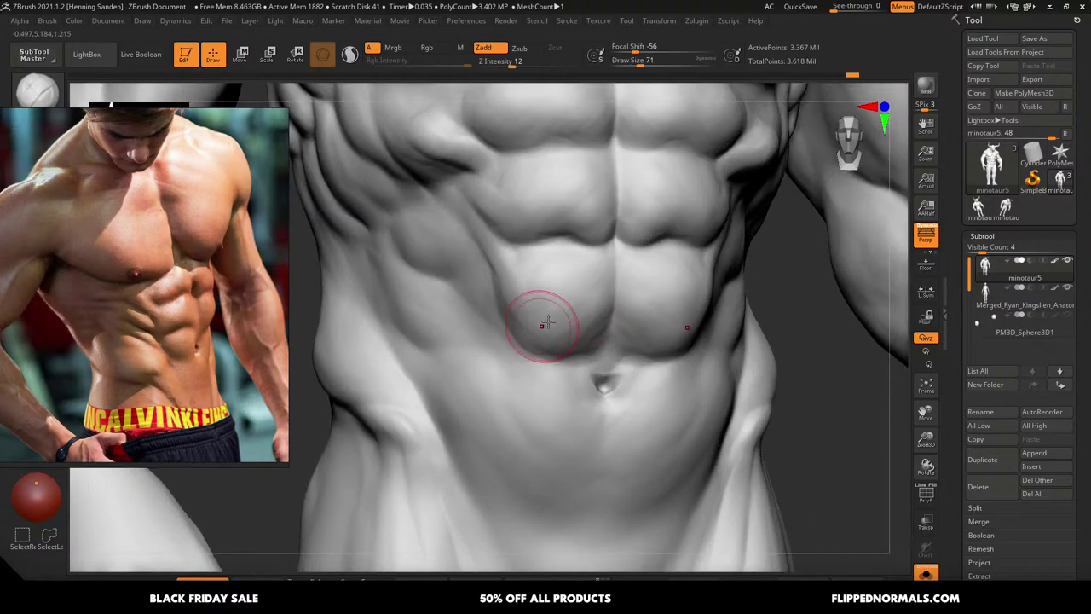
Refine the outer edge of the middle row of abs where it meets the ribs, using ClayBuildup around draw size 65
key("s")
mouse_move(500, 206)
left_mouse_down()
mouse_move(463, 180)
mouse_move(491, 205)
left_mouse_up()
key("s")
key("s")
key("s")
left_click_drag(487, 198, 520, 226)
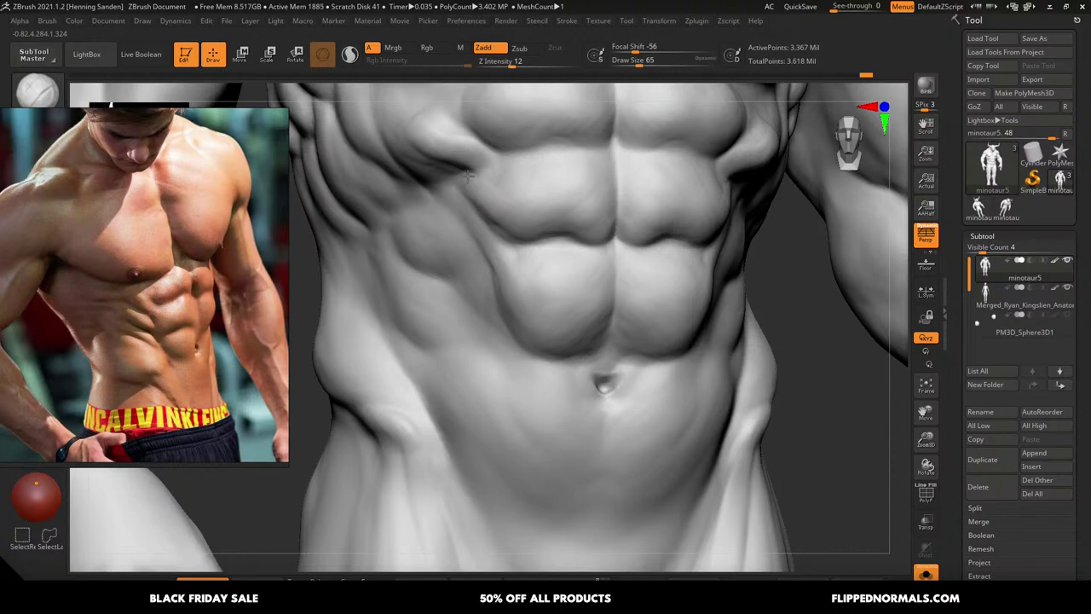
key("s")
mouse_move(476, 180)
left_mouse_down()
mouse_move(513, 189)
mouse_move(483, 186)
mouse_move(503, 197)
left_mouse_up()
key("s")
Shape the outer edge and lower border of the upper ab row with ClayBuildup at draw size 56
right_click_drag(492, 178, 525, 205, "alt")
mouse_move(450, 156)
left_mouse_down()
mouse_move(470, 178)
mouse_move(452, 143)
mouse_move(506, 168)
left_mouse_up()
key("s")
left_click_drag(517, 128, 535, 168)
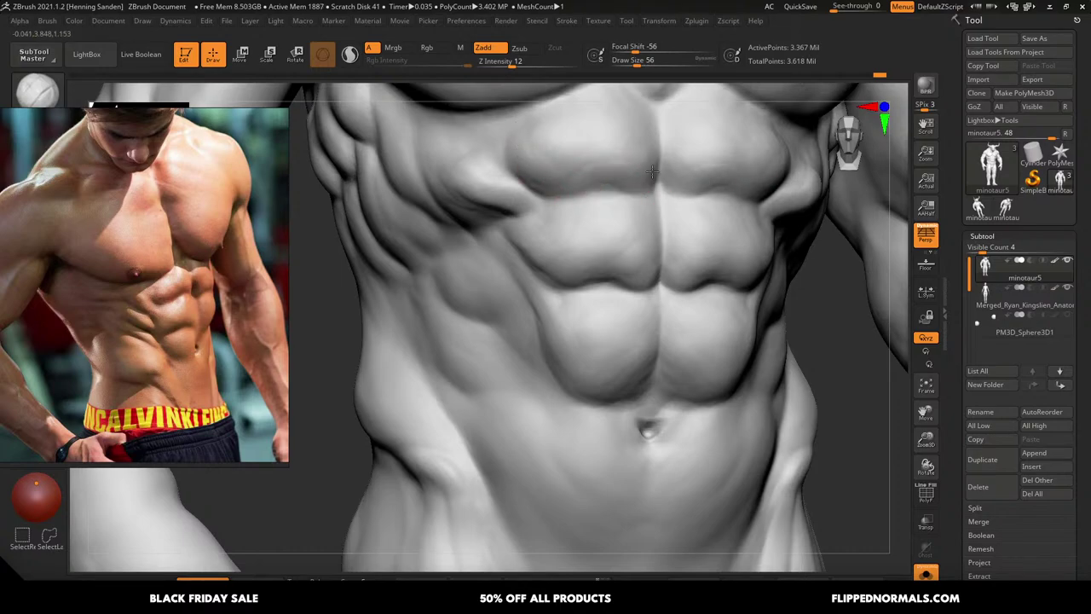
left_click_drag(590, 157, 565, 159)
Check the torso from several angles and adjust the rib contour beside the upper abs with the Move brush at draw size 128
mouse_move(575, 185)
right_mouse_down("ctrl")
mouse_move(614, 245)
mouse_move(608, 336)
right_mouse_up("ctrl")
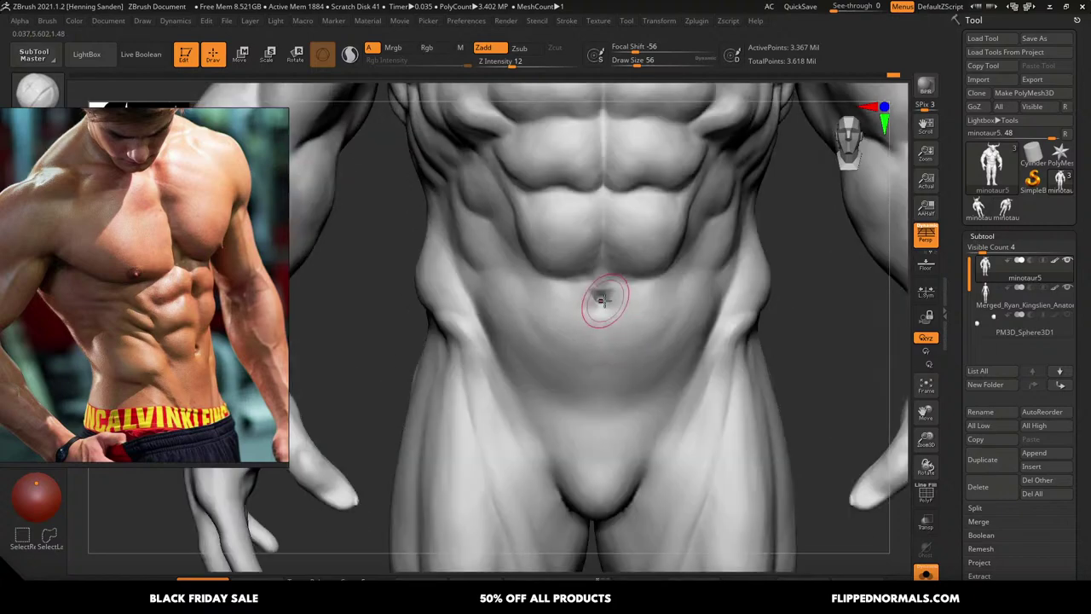
mouse_move(603, 298)
right_mouse_down("alt")
mouse_move(633, 286)
mouse_move(602, 286)
right_mouse_up("alt")
mouse_move(628, 247)
right_mouse_down("ctrl")
mouse_move(632, 335)
mouse_move(646, 319)
mouse_move(641, 286)
right_mouse_up("ctrl")
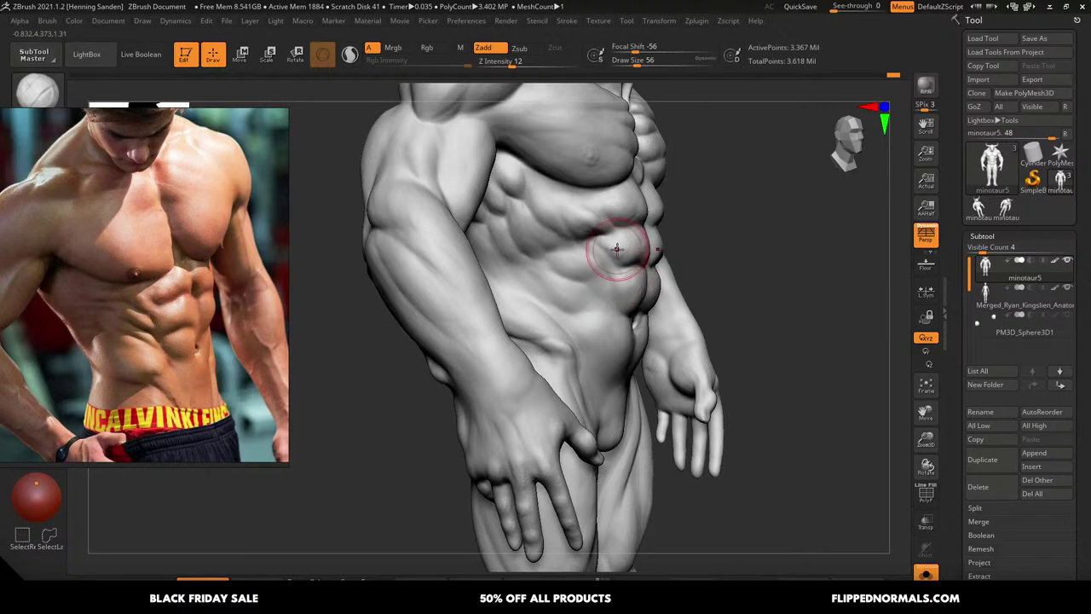
mouse_move(618, 256)
right_mouse_down()
mouse_move(579, 261)
mouse_move(604, 280)
right_mouse_up()
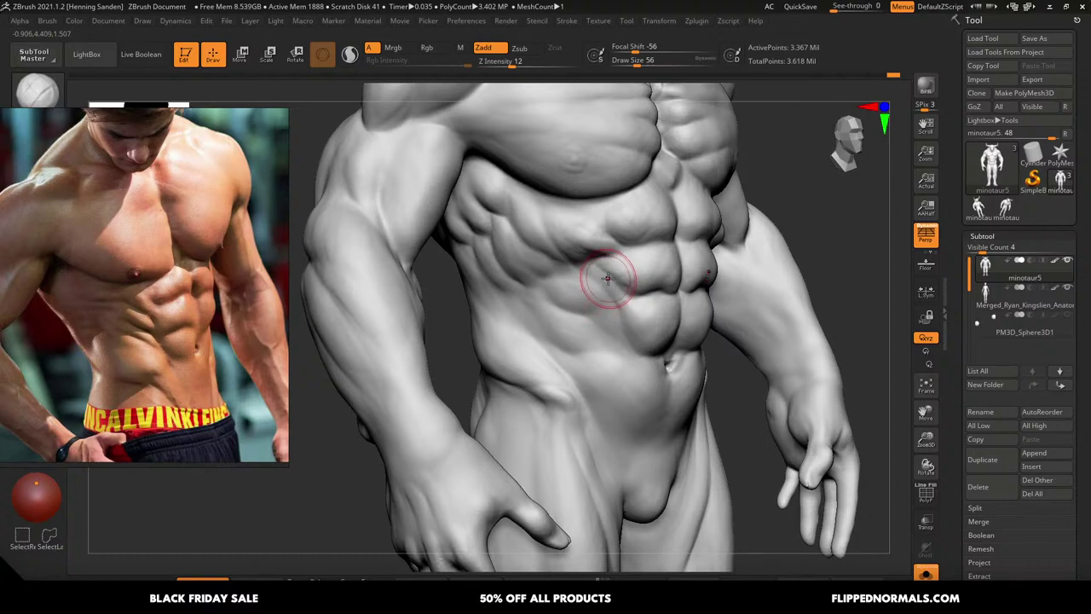
right_click_drag(603, 275, 533, 274)
mouse_move(629, 294)
right_mouse_down("alt")
mouse_move(626, 336)
mouse_move(602, 372)
mouse_move(561, 293)
mouse_move(548, 296)
right_mouse_up("alt")
key("b")
key("m")
key("v")
key("bracketright")
key("bracketright")
key("bracketright")
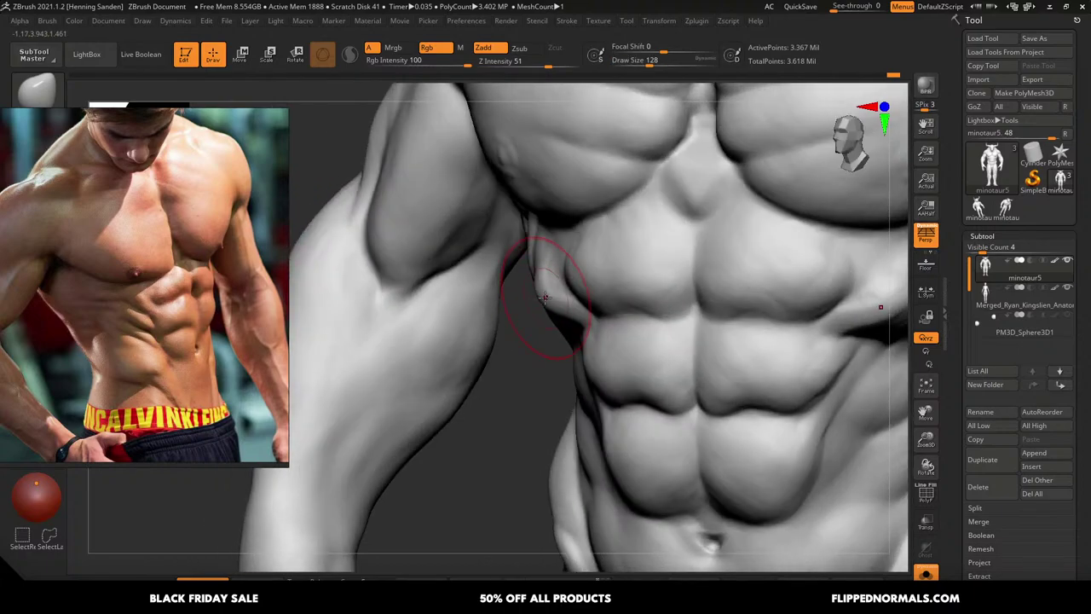
left_click_drag(548, 296, 546, 287)
mouse_move(562, 297)
right_mouse_down()
mouse_move(542, 281)
mouse_move(572, 253)
mouse_move(585, 285)
right_mouse_up()
Build up the diagonal rib form between the chest and the upper abs with ClayBuildup, starting at draw size 77
key("b")
key("c")
key("b")
key("bracketleft")
key("bracketleft")
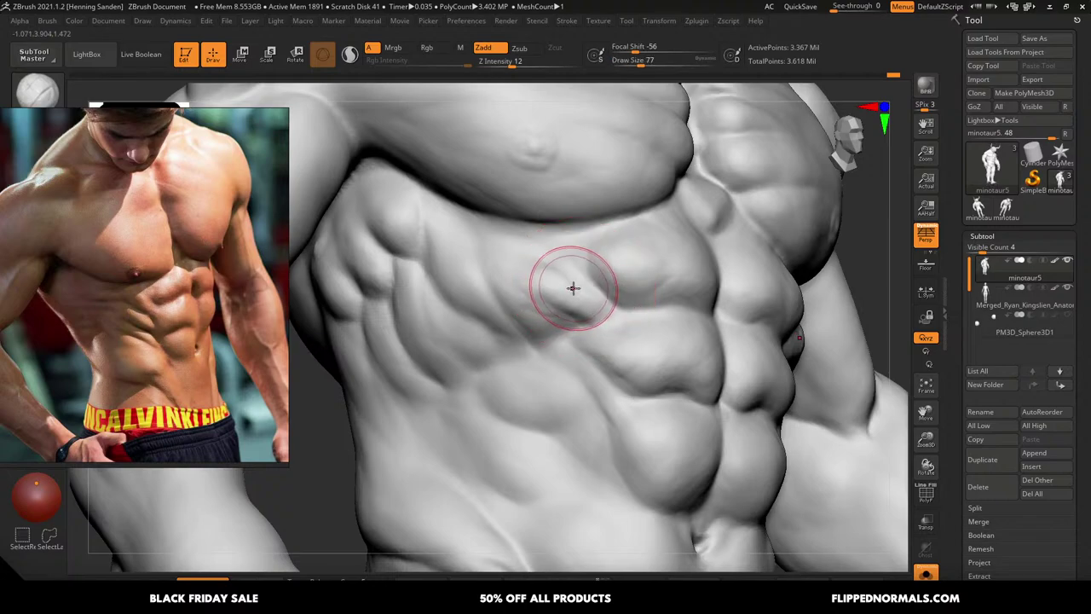
left_click_drag(590, 293, 525, 262)
key("s")
left_click_drag(506, 246, 571, 298)
left_click_drag(507, 246, 575, 303)
Refine the rib form below the chest and its transition into the abs with ClayBuildup at draw sizes 35 and 49
key("s")
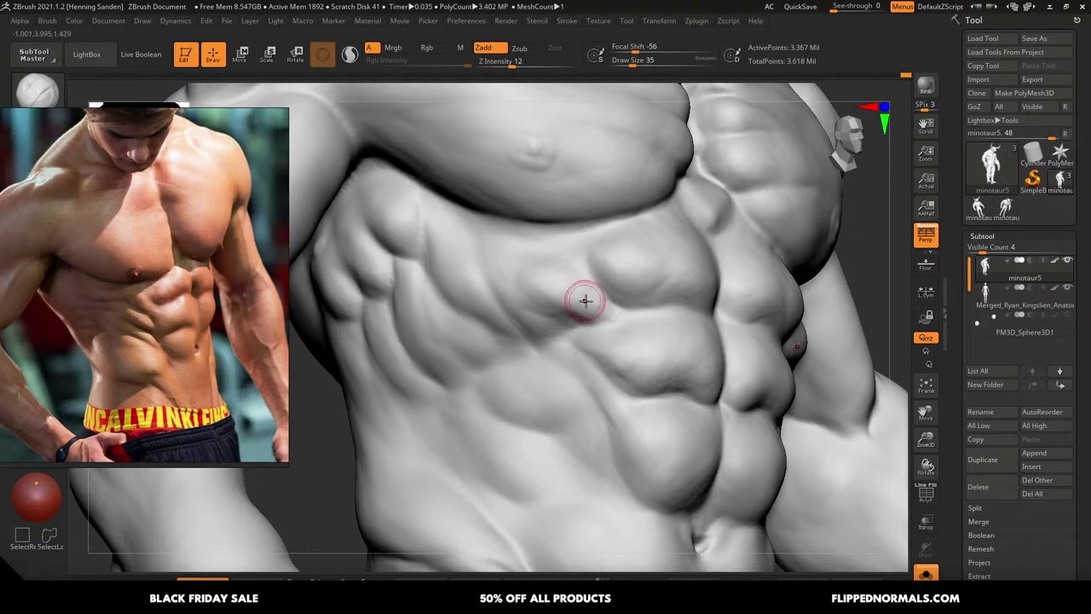
left_click_drag(542, 275, 507, 254)
mouse_move(506, 254)
left_mouse_down()
mouse_move(613, 313)
mouse_move(555, 273)
left_mouse_up()
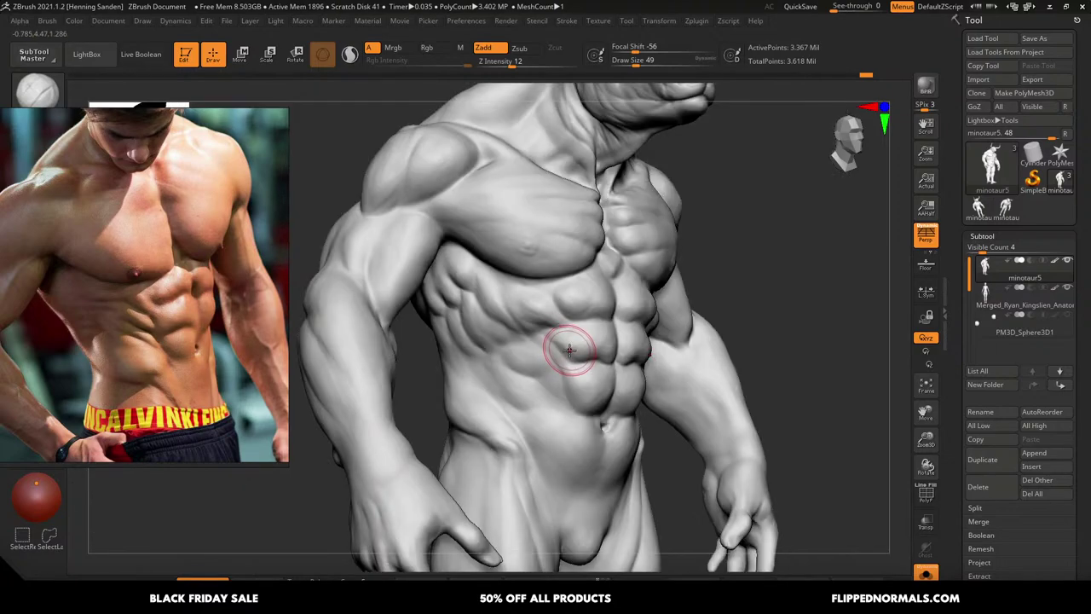
left_click_drag(568, 349, 623, 328)
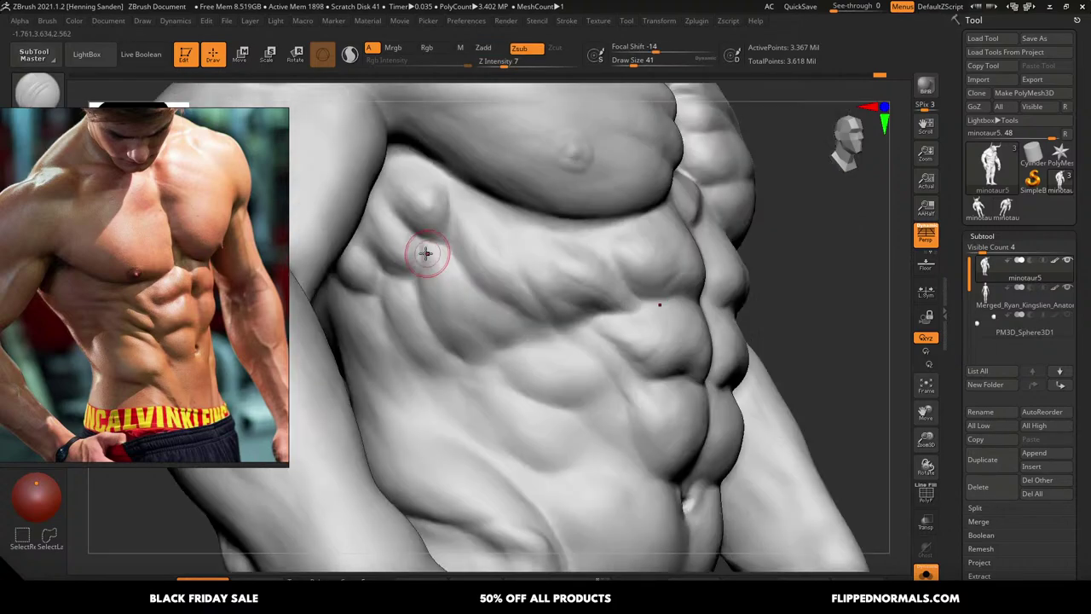
Define the serratus bumps below the armpit with DamStandard at draw size 56, undoing the stroke that flattens the upper bump
key("s")
left_click_drag(420, 253, 423, 253)
mouse_move(415, 236)
left_mouse_down()
mouse_move(417, 286)
mouse_move(389, 263)
left_mouse_up()
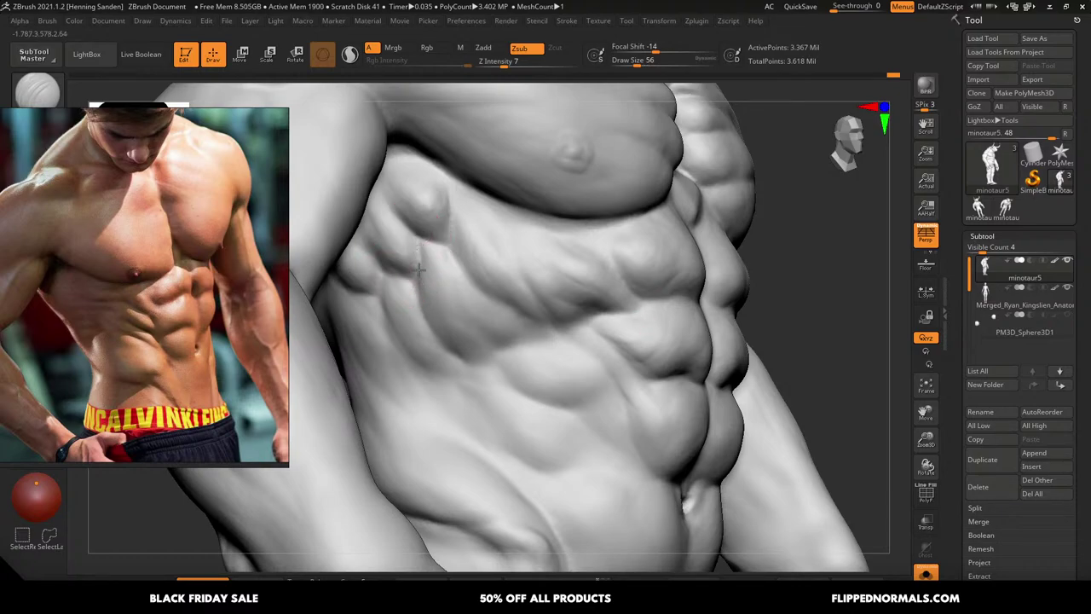
mouse_move(419, 269)
left_mouse_down()
mouse_move(419, 282)
mouse_move(419, 235)
left_mouse_up()
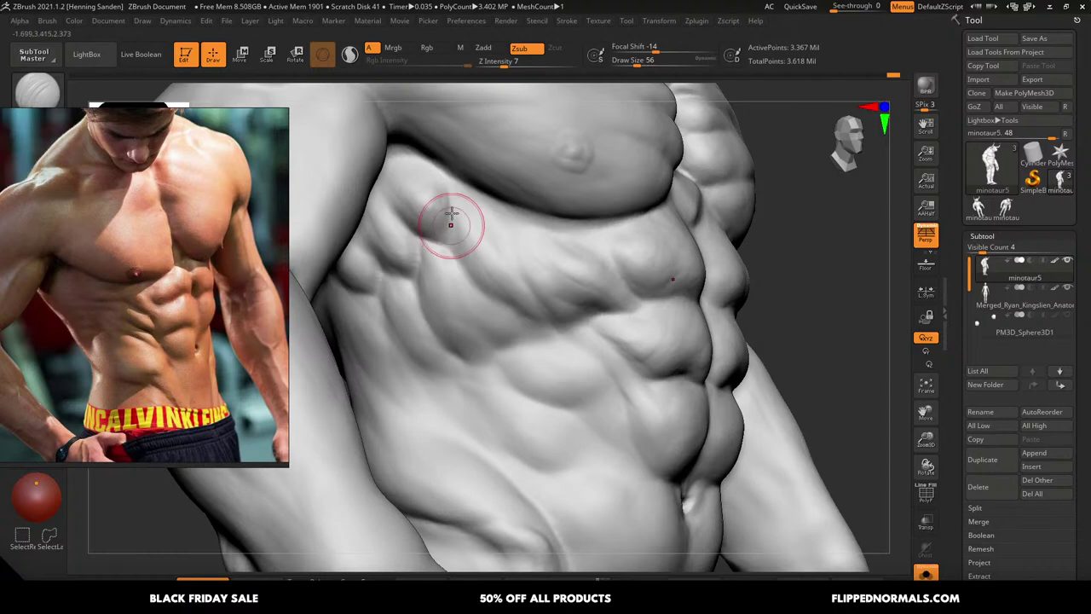
key("ctrl+z")
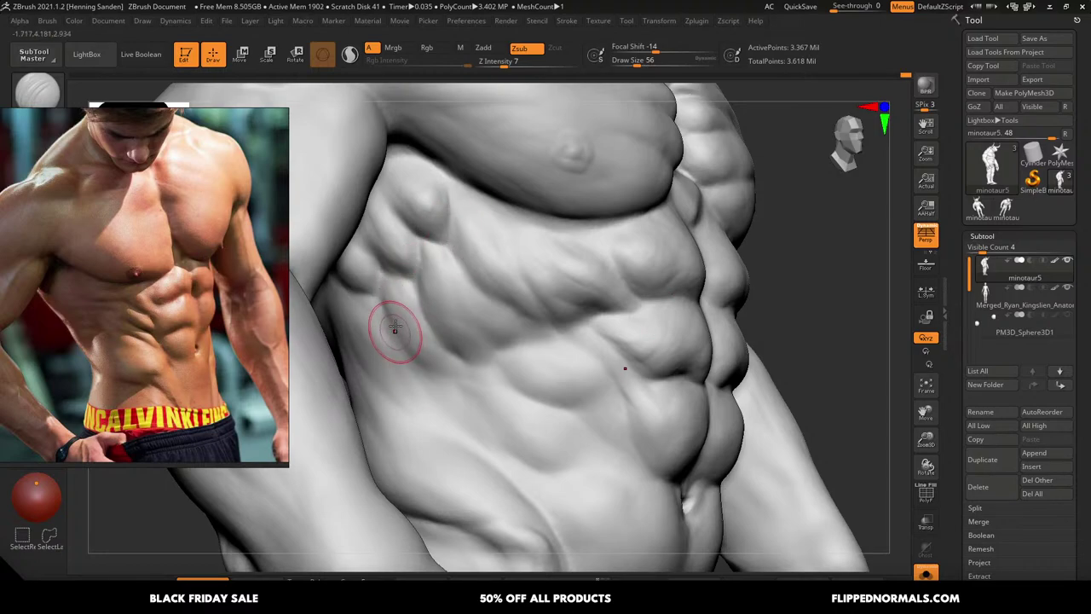
right_click_drag(396, 329, 410, 324)
left_click_drag(344, 282, 370, 380)
Sharpen the creases between the ribs below the chest with DamStandard at draw size 41
right_click_drag(444, 373, 469, 309, "ctrl")
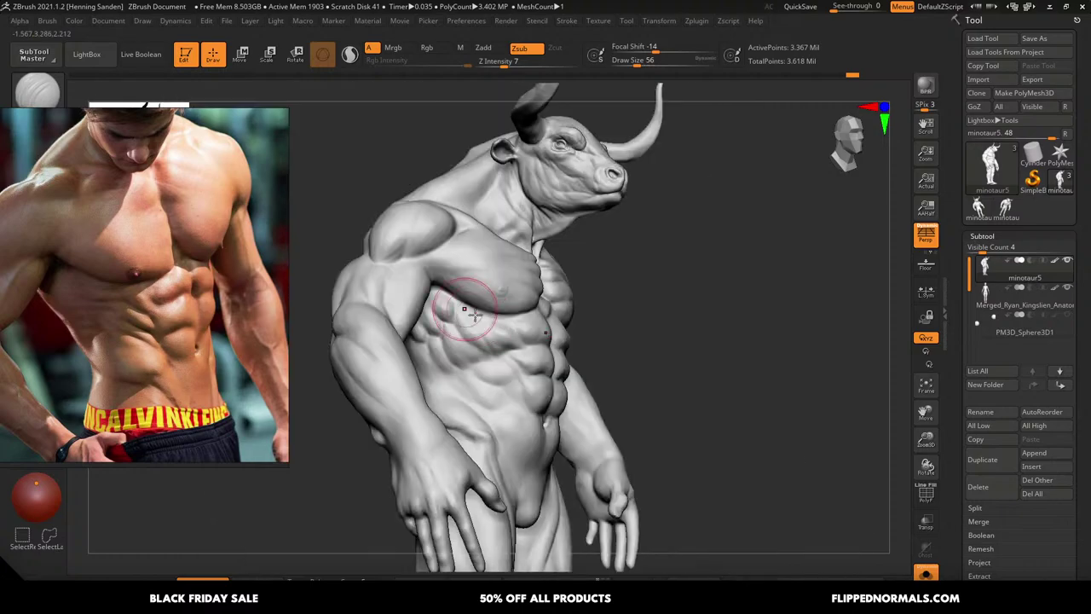
mouse_move(542, 345)
right_mouse_down()
mouse_move(507, 347)
mouse_move(487, 329)
right_mouse_up()
key("s")
left_click_drag(485, 329, 477, 328)
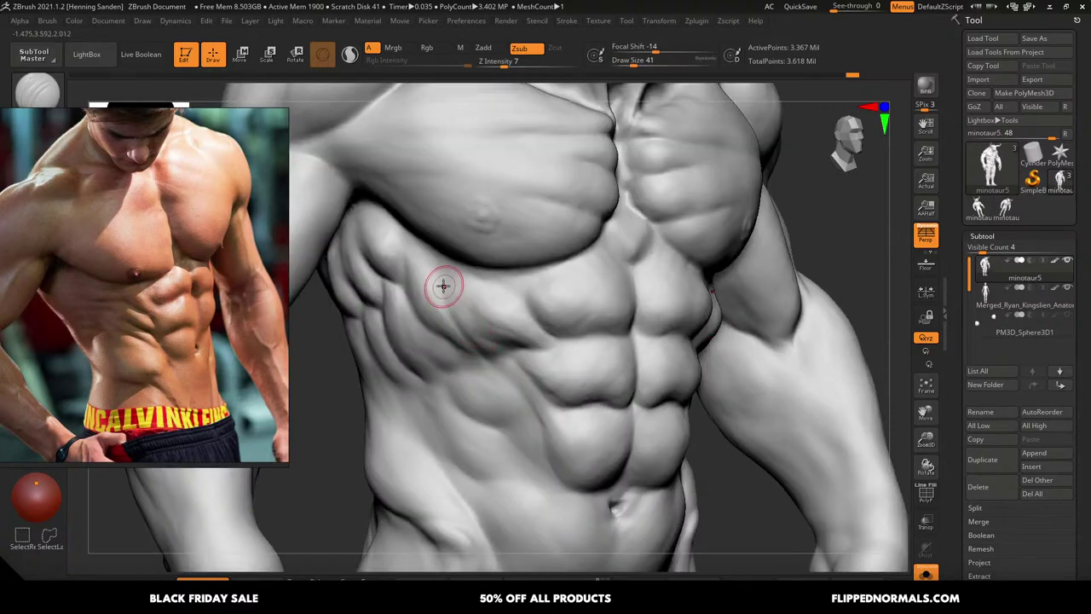
left_click_drag(441, 278, 444, 304)
Cut and soften the separations between the serratus bumps and neighbouring ribs with DamStandard at draw sizes 35 and 51
right_click_drag(401, 268, 404, 244)
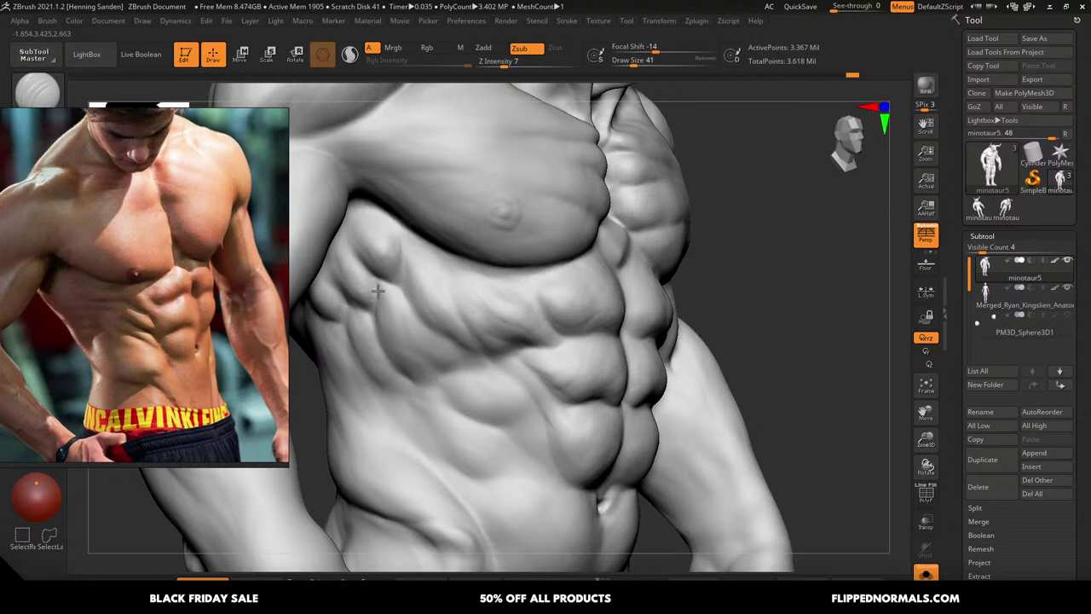
right_click_drag(378, 298, 378, 282)
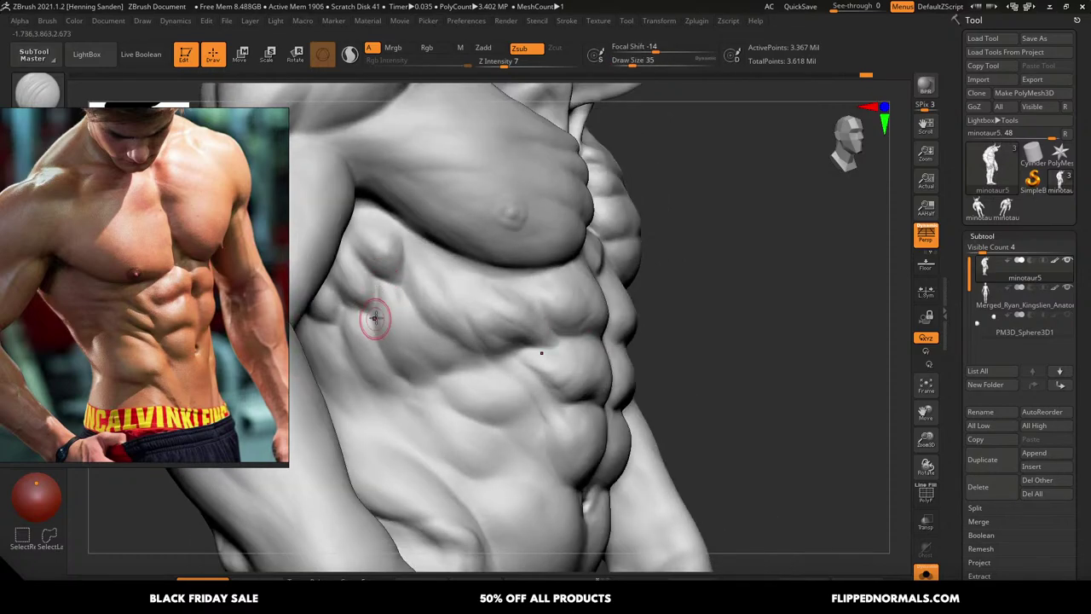
mouse_move(375, 318)
right_mouse_down()
mouse_move(384, 267)
mouse_move(409, 289)
right_mouse_up()
key("s")
left_click_drag(406, 290, 429, 318)
key("s")
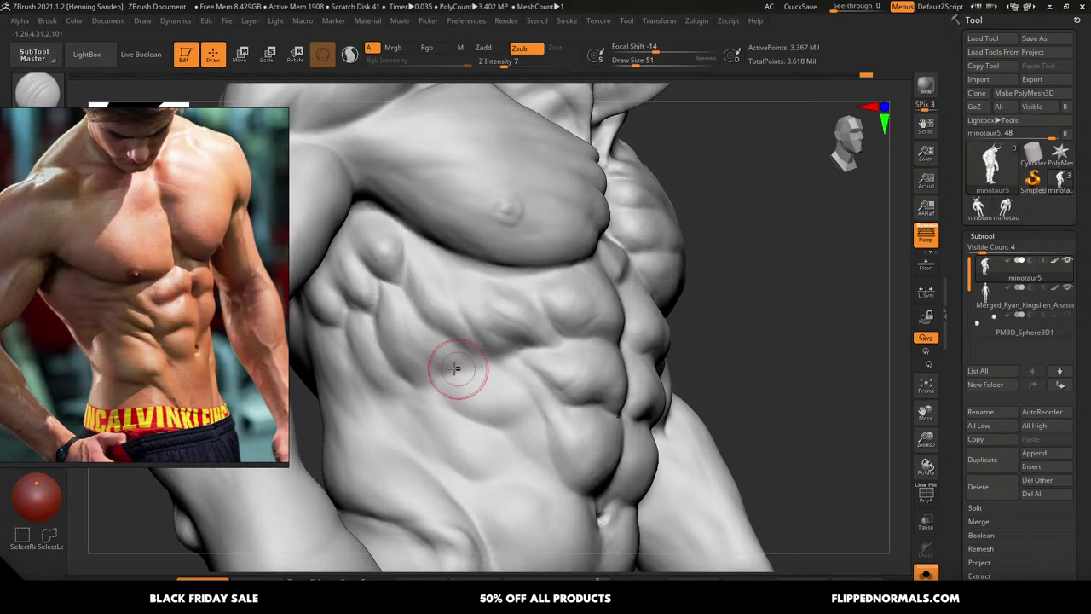
Deepen the crease where the lower ribs meet the abs, using DamStandard at draw sizes from 39 up to 74
mouse_move(454, 369)
right_mouse_down()
mouse_move(475, 360)
mouse_move(464, 325)
right_mouse_up()
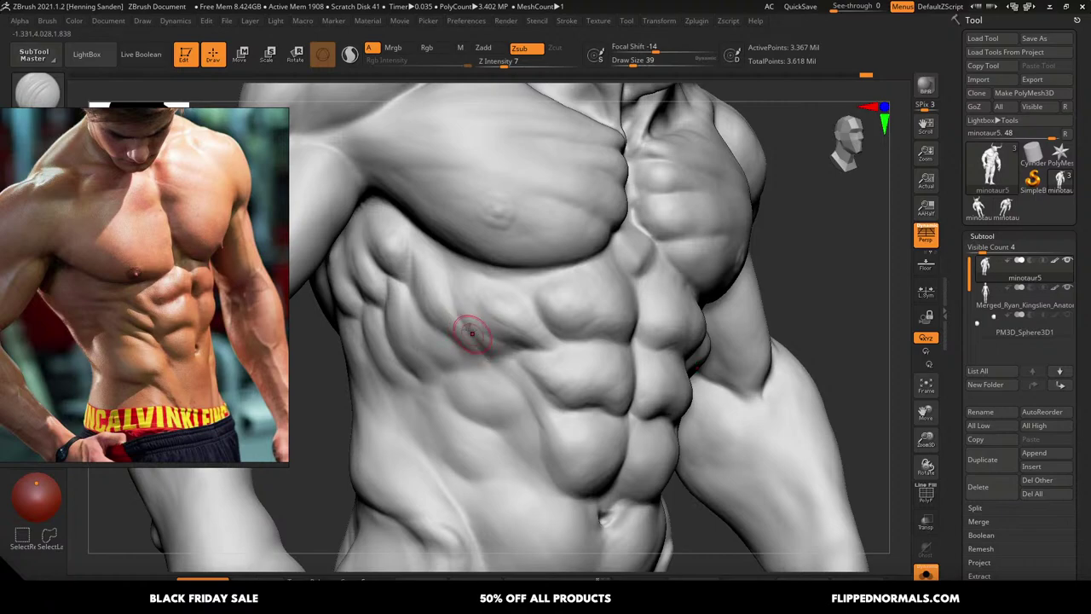
left_click_drag(483, 345, 494, 352)
key("s")
left_click_drag(494, 355, 500, 357)
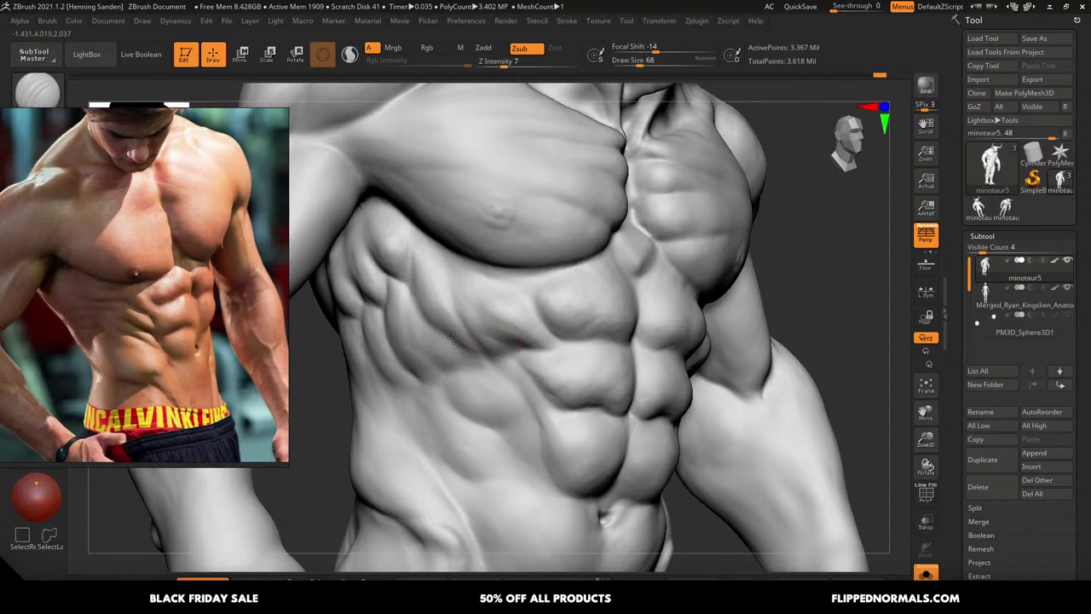
mouse_move(447, 310)
left_mouse_down()
mouse_move(478, 363)
mouse_move(454, 324)
left_mouse_up()
right_click_drag(503, 366, 469, 343, "alt")
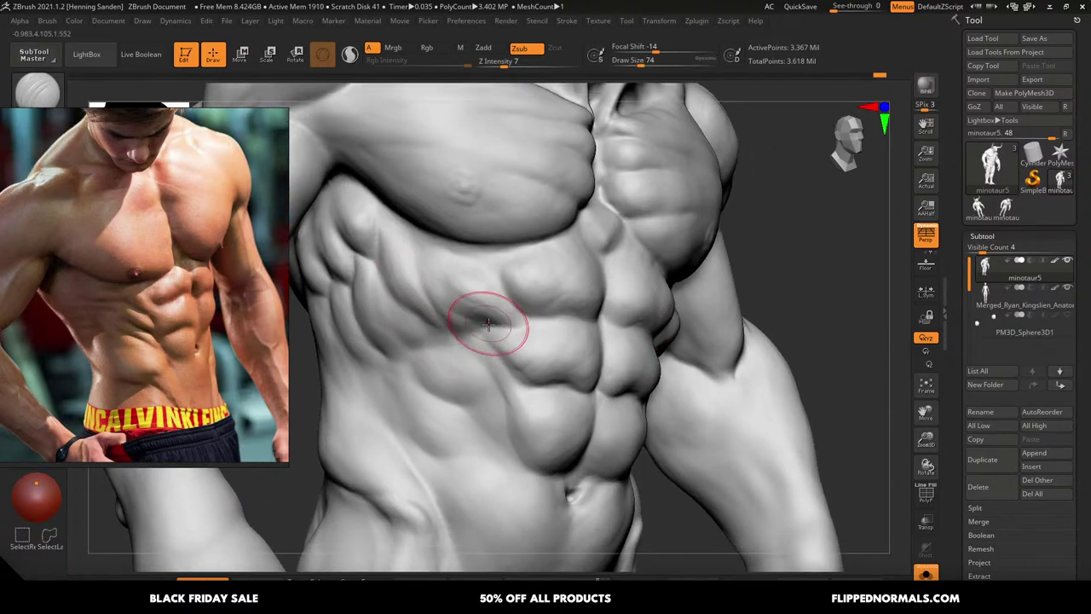
left_click_drag(462, 313, 445, 306)
Define the groove between the obliques and the middle ab row with DamStandard at draw size 71
right_click_drag(436, 295, 487, 321)
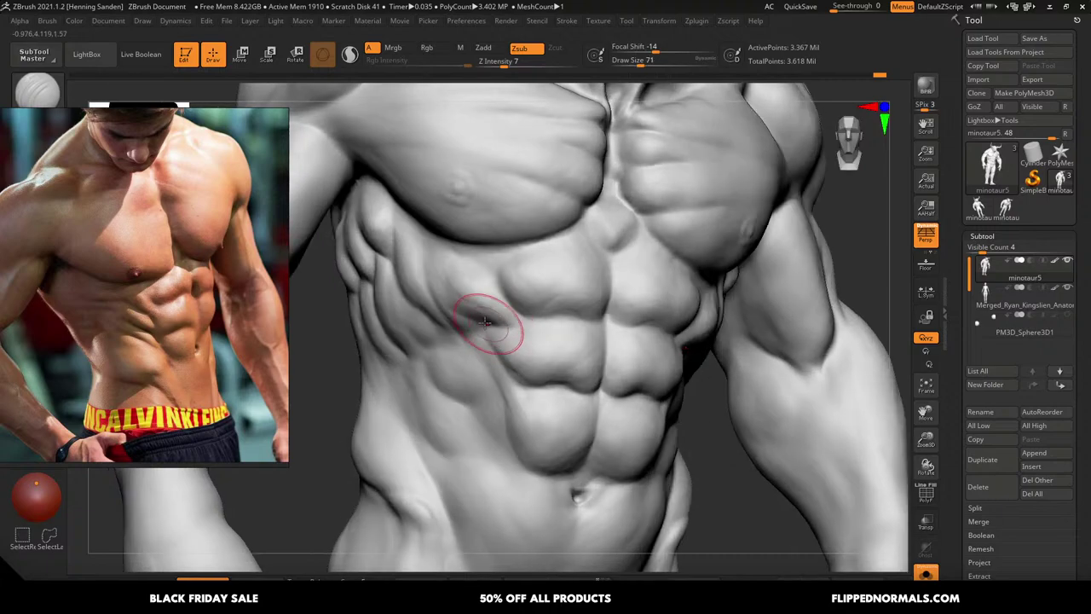
left_click_drag(469, 339, 483, 369)
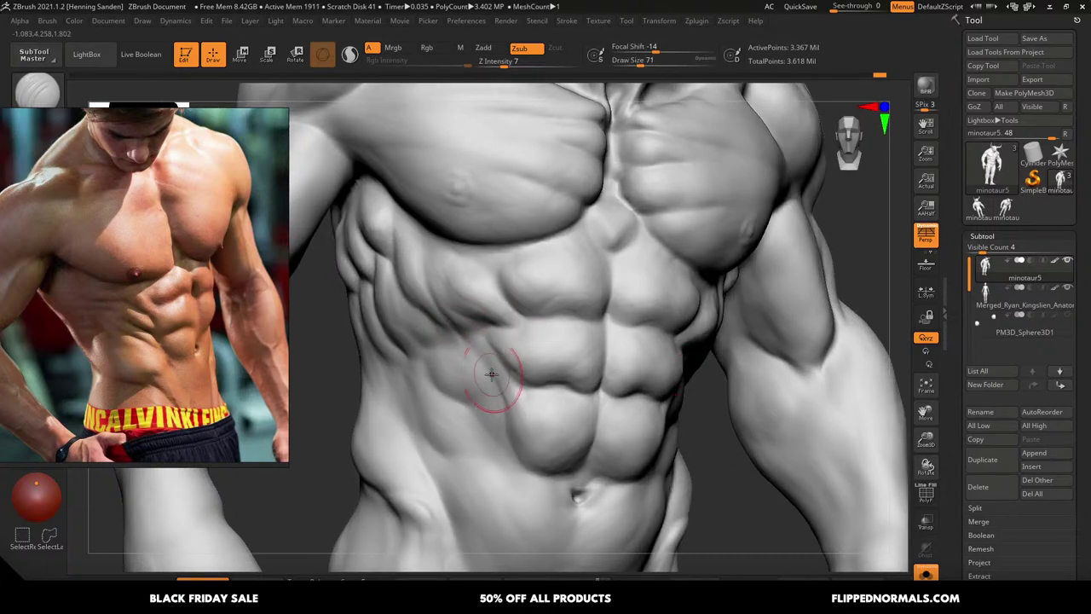
mouse_move(495, 374)
right_mouse_down("ctrl")
mouse_move(503, 342)
mouse_move(538, 329)
right_mouse_up("ctrl")
left_click_drag(536, 337, 539, 327)
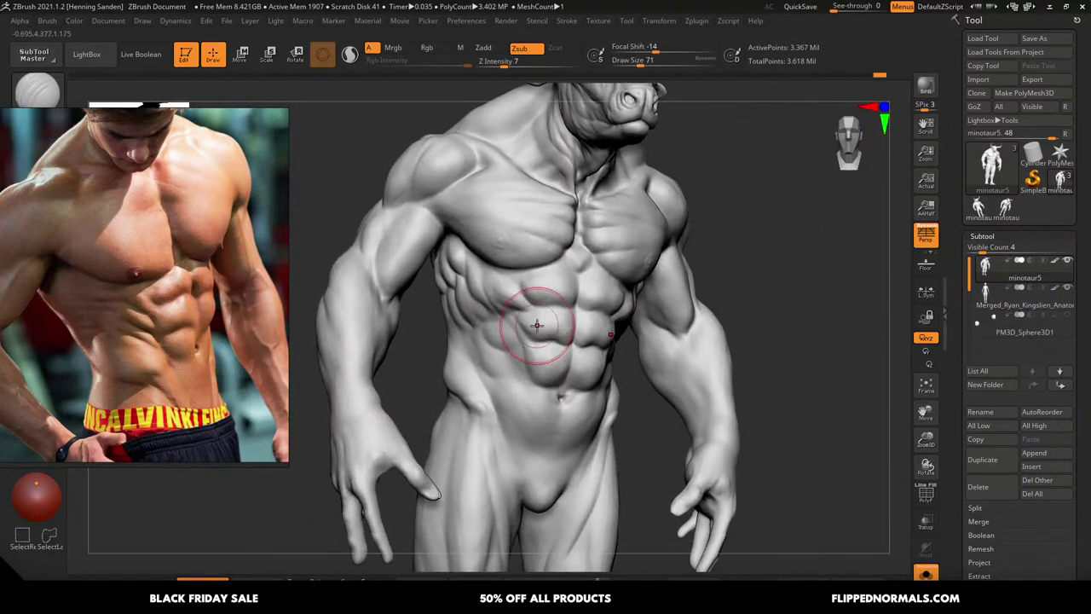
Adjust the contours of the shoulder and upper arm in side view with the Move brush at draw size 101
mouse_move(579, 322)
right_mouse_down()
mouse_move(554, 295)
mouse_move(558, 260)
mouse_move(536, 244)
mouse_move(571, 258)
right_mouse_up()
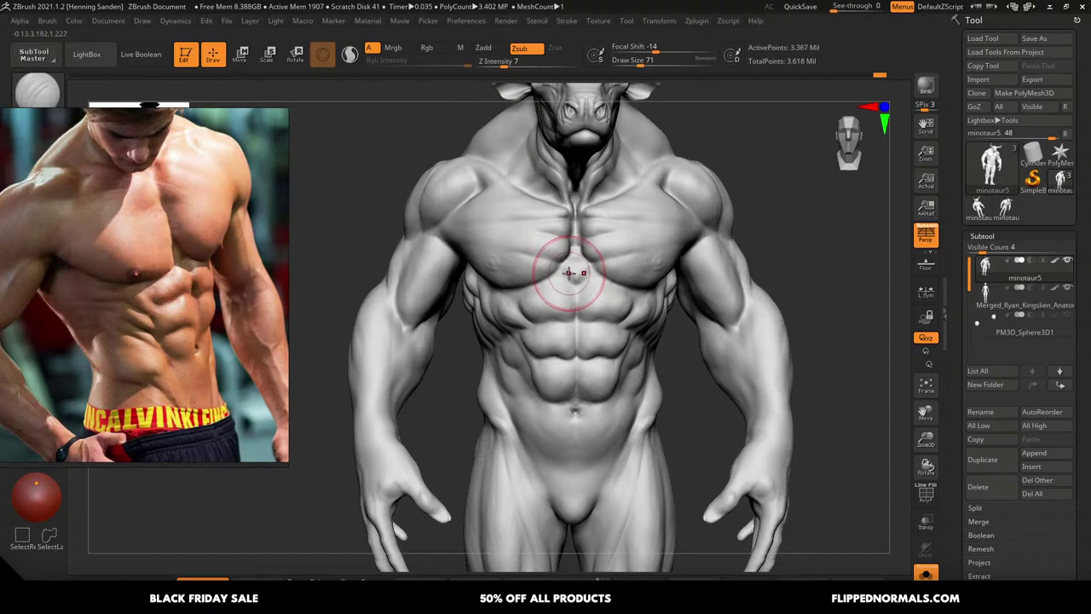
mouse_move(570, 267)
right_mouse_down("ctrl")
mouse_move(568, 243)
mouse_move(609, 247)
mouse_move(615, 270)
right_mouse_up("ctrl")
key("s")
left_click_drag(615, 270, 609, 271)
right_click_drag(610, 266, 672, 256)
mouse_move(556, 240)
right_mouse_down()
mouse_move(600, 263)
mouse_move(550, 259)
mouse_move(533, 317)
right_mouse_up()
key("b")
key("m")
key("v")
key("s")
left_click_drag(506, 238, 518, 238)
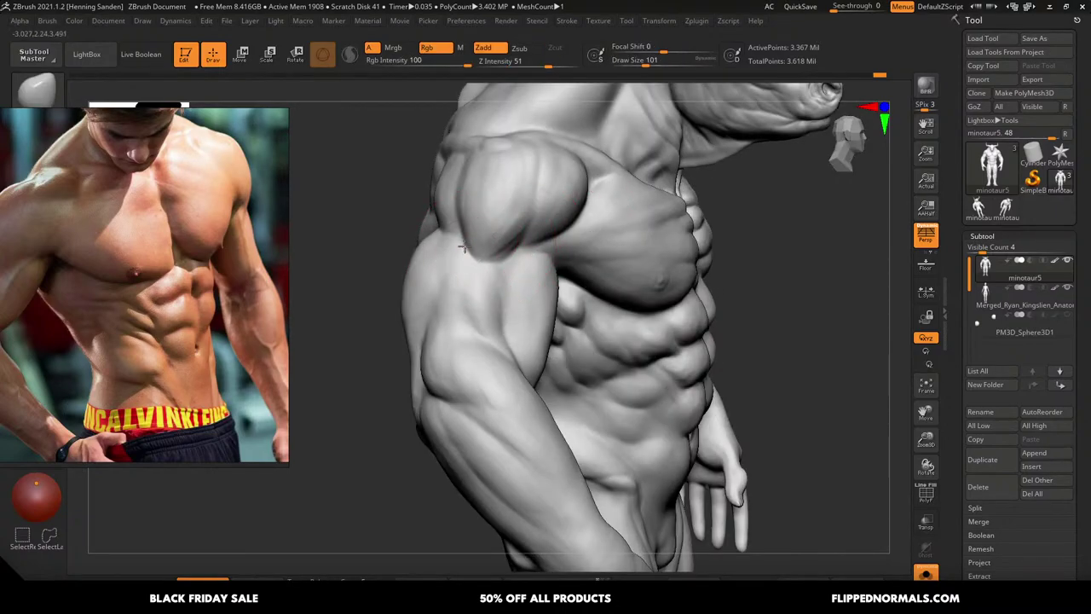
right_click_drag(499, 254, 435, 196)
left_click_drag(438, 193, 440, 193)
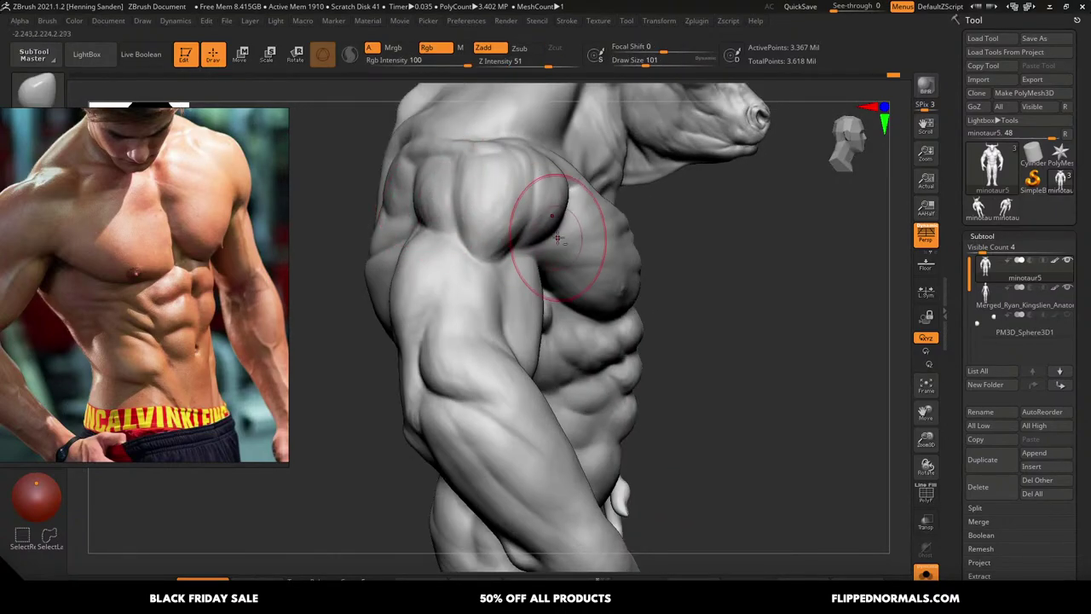
Adjust the torso's outer contour and the area below the armpit with the Move brush at draw sizes 116 and 71
key("f")
mouse_move(592, 286)
right_mouse_down("shift")
mouse_move(555, 288)
mouse_move(616, 317)
mouse_move(674, 256)
mouse_move(687, 250)
mouse_move(695, 273)
right_mouse_up("shift")
key("f")
key("s")
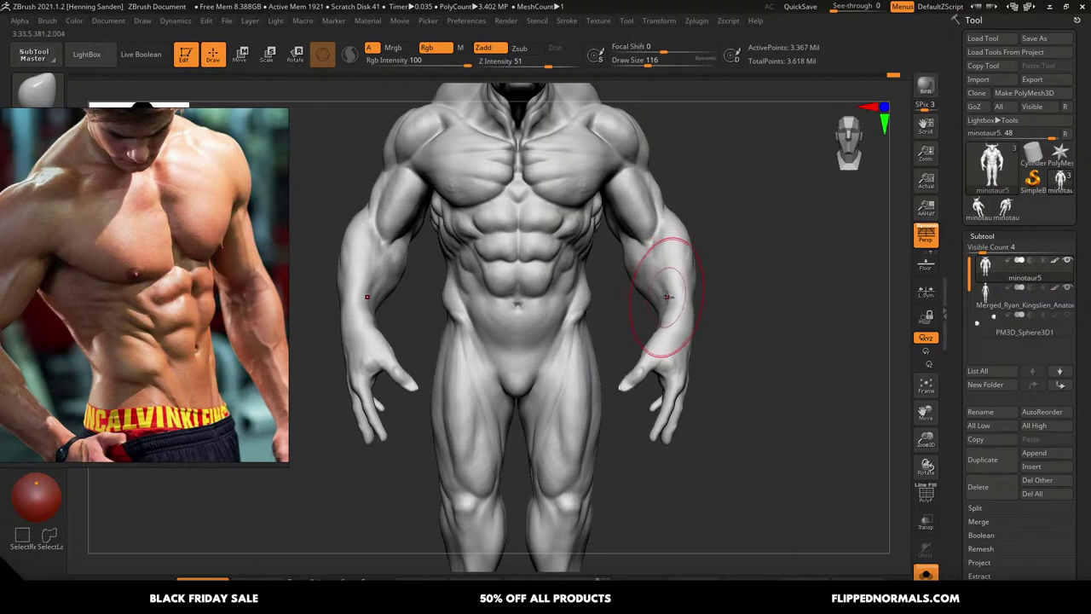
mouse_move(667, 297)
right_mouse_down()
mouse_move(694, 214)
mouse_move(611, 224)
mouse_move(602, 309)
right_mouse_up()
key("s")
left_click_drag(611, 277, 606, 277)
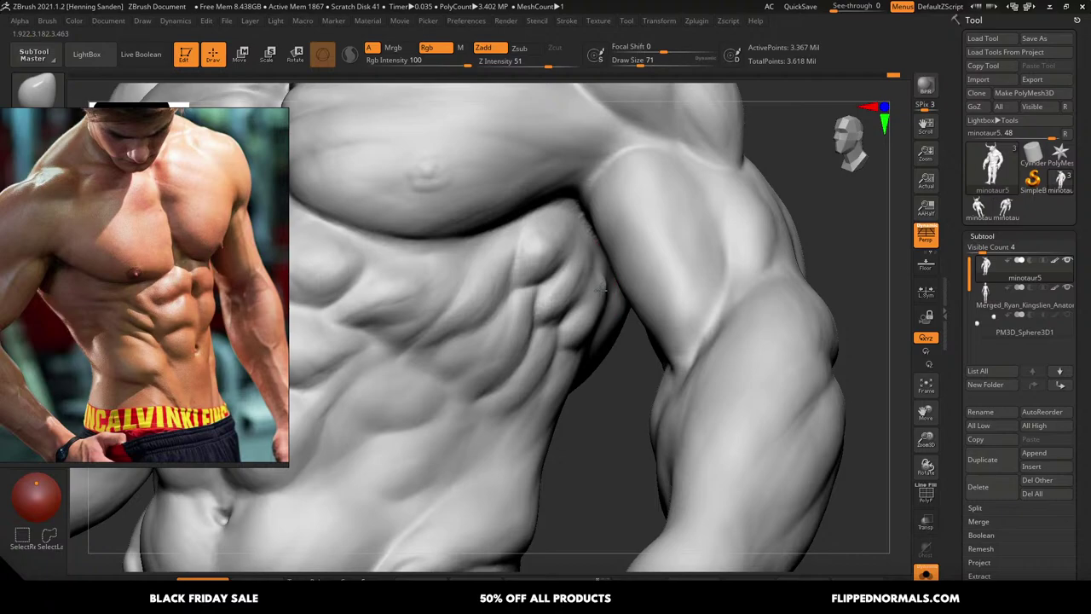
Build up the outer serratus and lat area below the armpit with ClayBuildup at draw size 71
key("b")
key("c")
key("b")
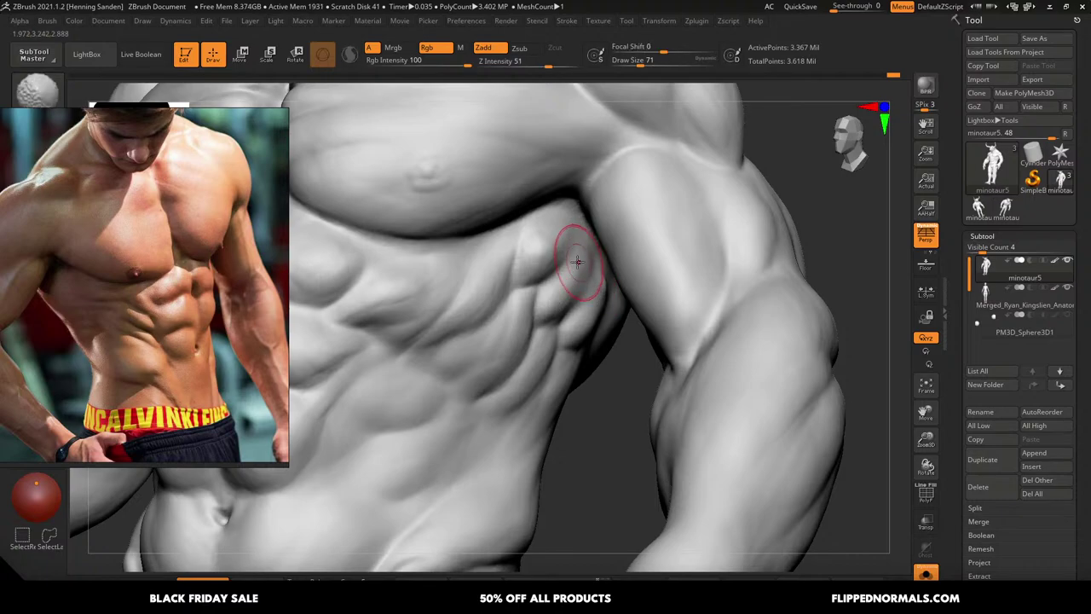
mouse_move(577, 261)
right_mouse_down()
mouse_move(561, 270)
mouse_move(583, 266)
mouse_move(577, 217)
mouse_move(628, 244)
mouse_move(603, 241)
right_mouse_up()
key("bracketright")
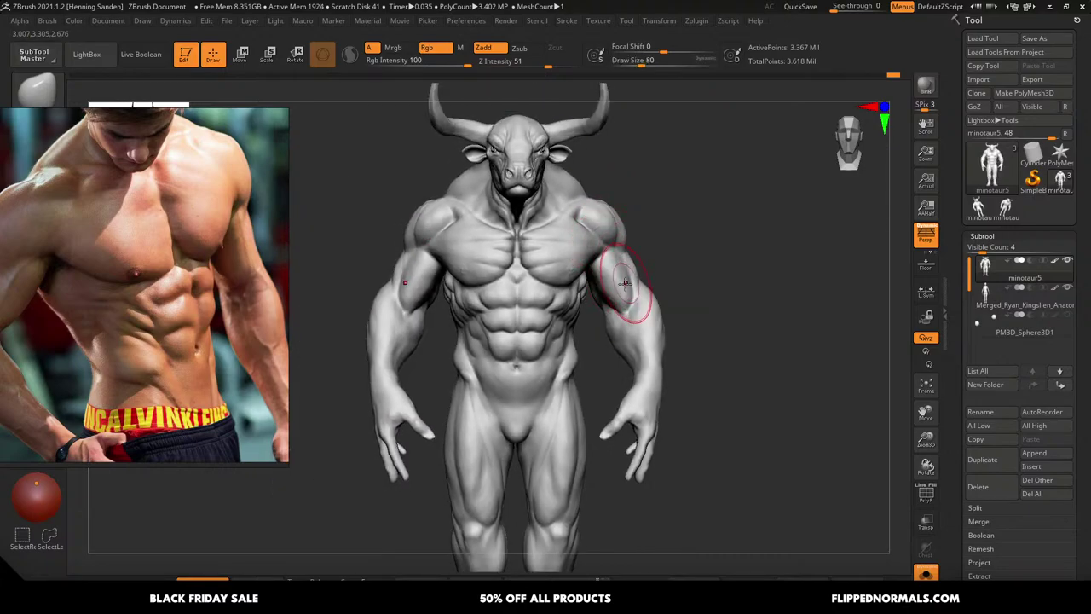
Refine the contours where the upper arms meet the lats and chest with the Move brush at draw sizes 80 and 54
right_click_drag(622, 281, 624, 240)
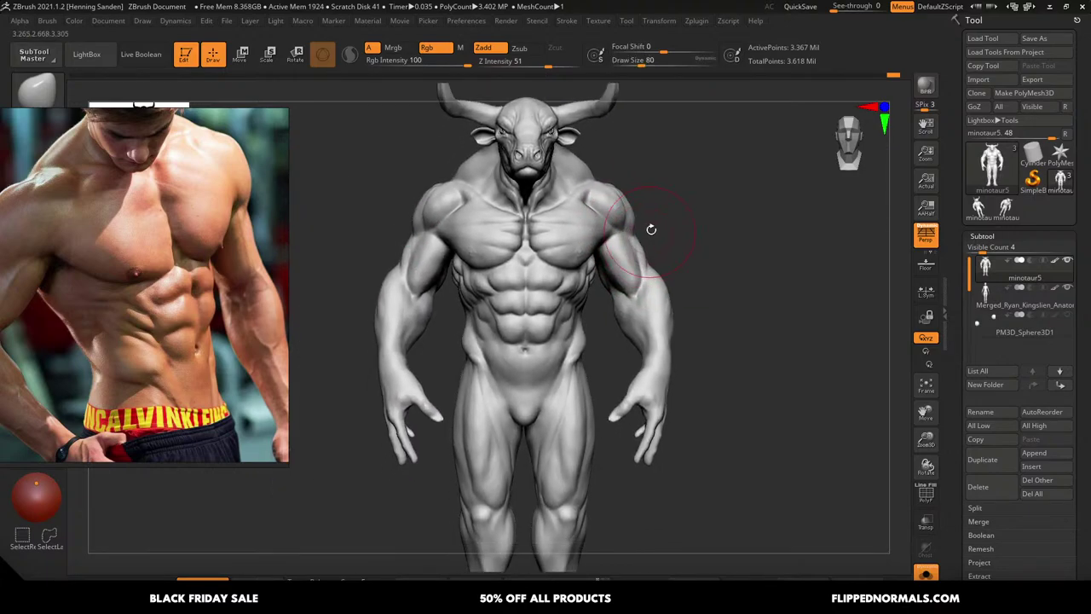
right_click_drag(634, 293, 628, 252, "alt")
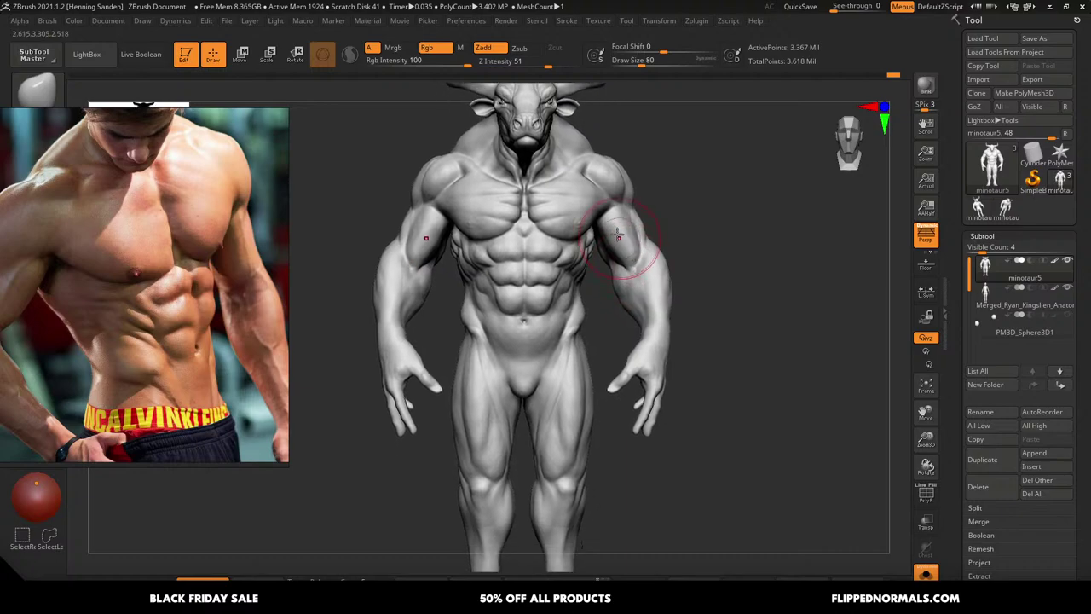
right_click_drag(602, 215, 583, 183)
mouse_move(583, 182)
right_mouse_down("ctrl")
mouse_move(604, 272)
mouse_move(592, 176)
mouse_move(597, 221)
mouse_move(663, 254)
mouse_move(682, 205)
mouse_move(628, 259)
mouse_move(638, 260)
right_mouse_up("ctrl")
key("bracketleft")
key("bracketleft")
key("bracketleft")
key("bracketleft")
key("bracketleft")
key("s")
left_click_drag(637, 262, 641, 262)
right_click_drag(642, 260, 694, 257)
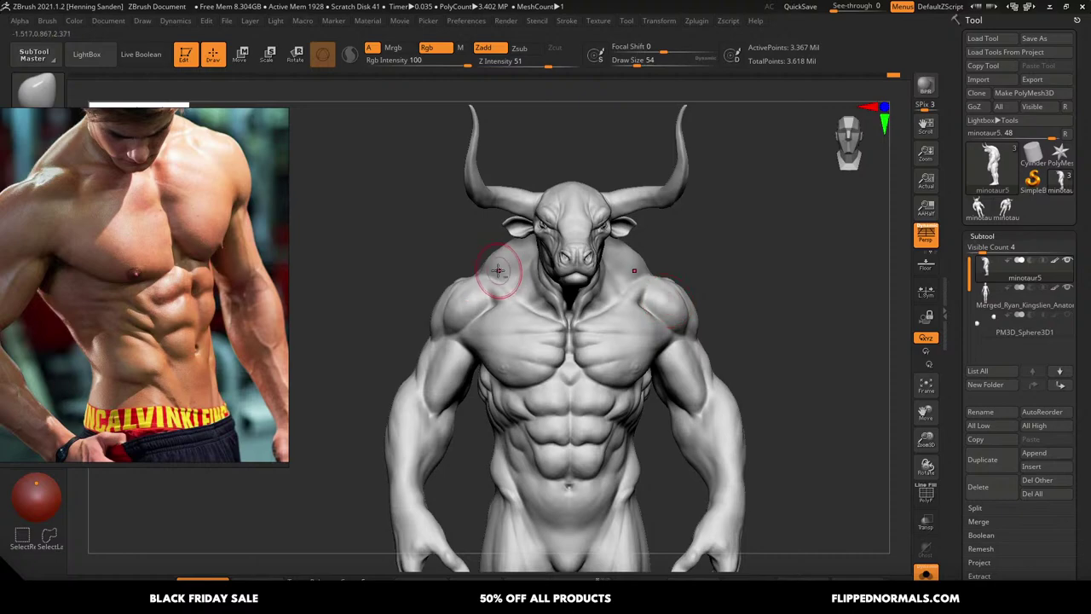
Straighten the trapezius slope from neck to shoulders with the Move brush at draw sizes 128 and 136, and check the mesh in polyframe display
right_click_drag(498, 270, 498, 267, "ctrl")
key("s")
left_click_drag(492, 262, 500, 261)
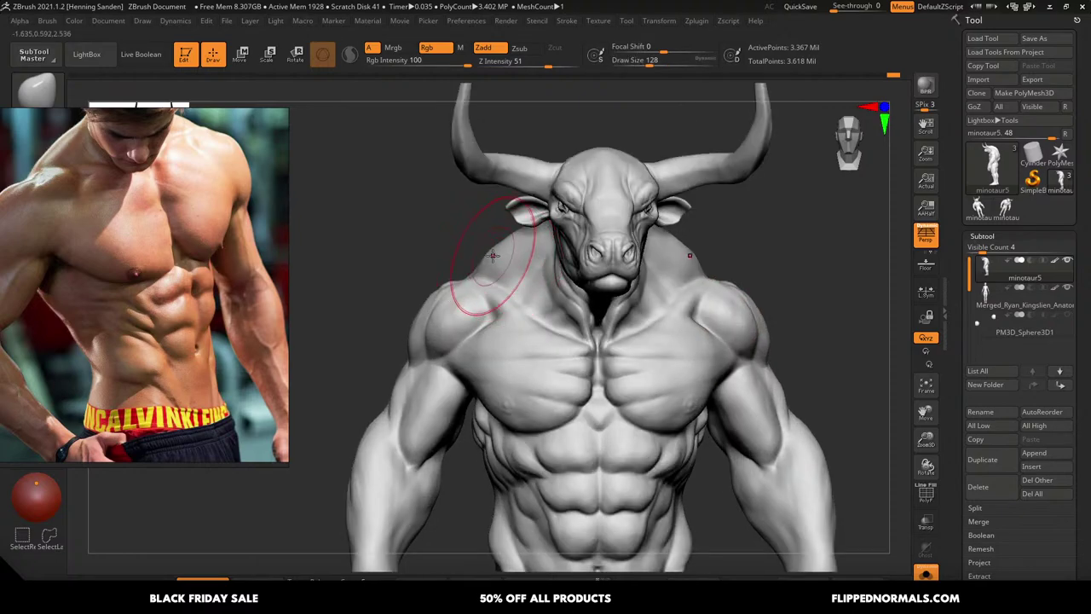
mouse_move(502, 260)
right_mouse_down()
mouse_move(512, 267)
mouse_move(501, 259)
right_mouse_up()
key("s")
left_click_drag(506, 259, 513, 259)
right_click_drag(513, 260, 505, 266, "shift")
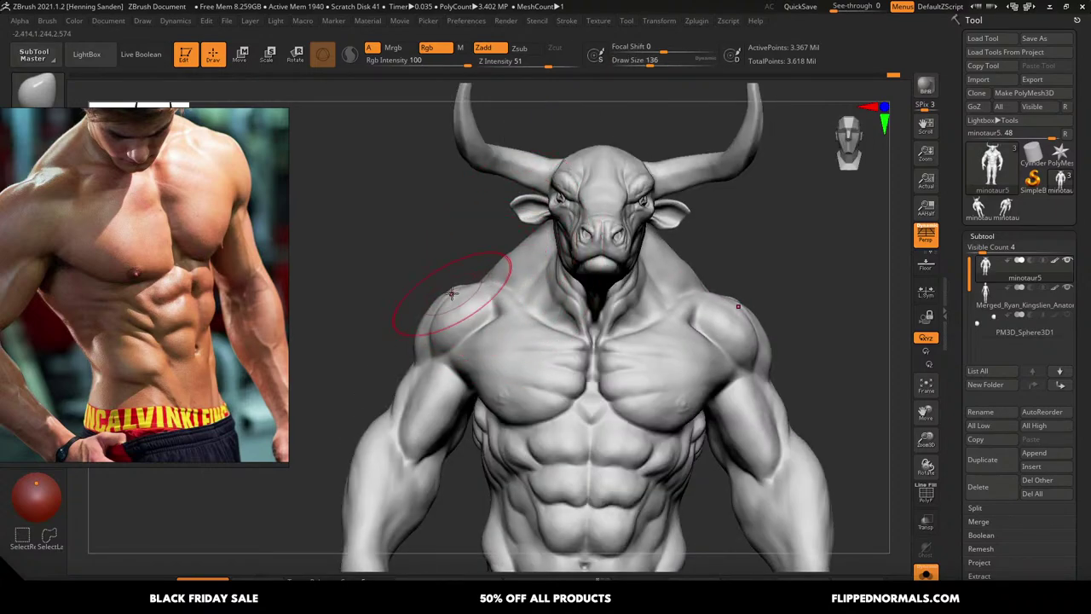
key("shift+f")
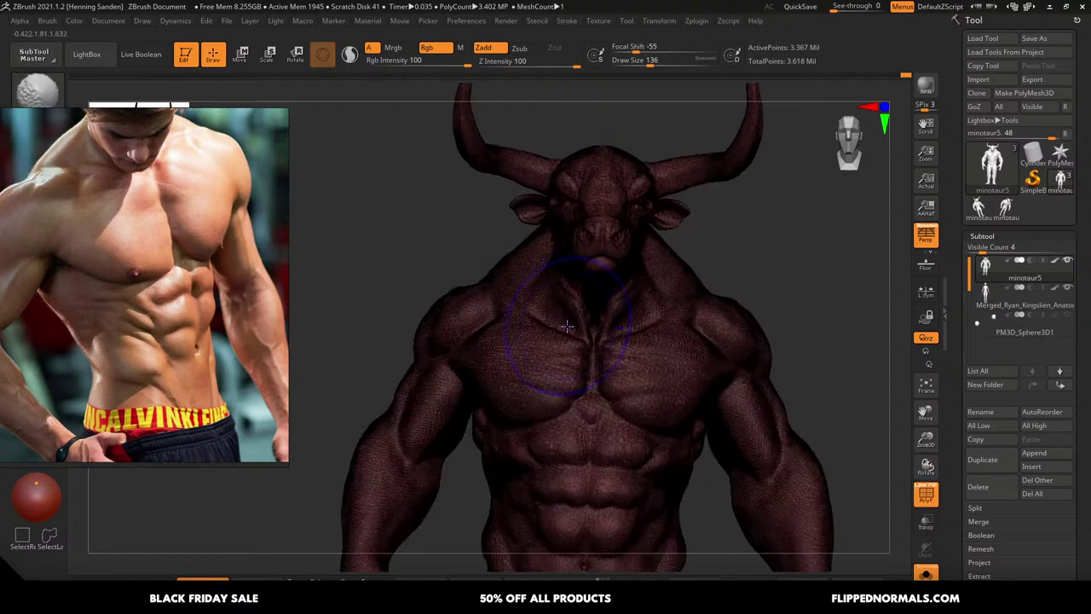
key("shift+f")
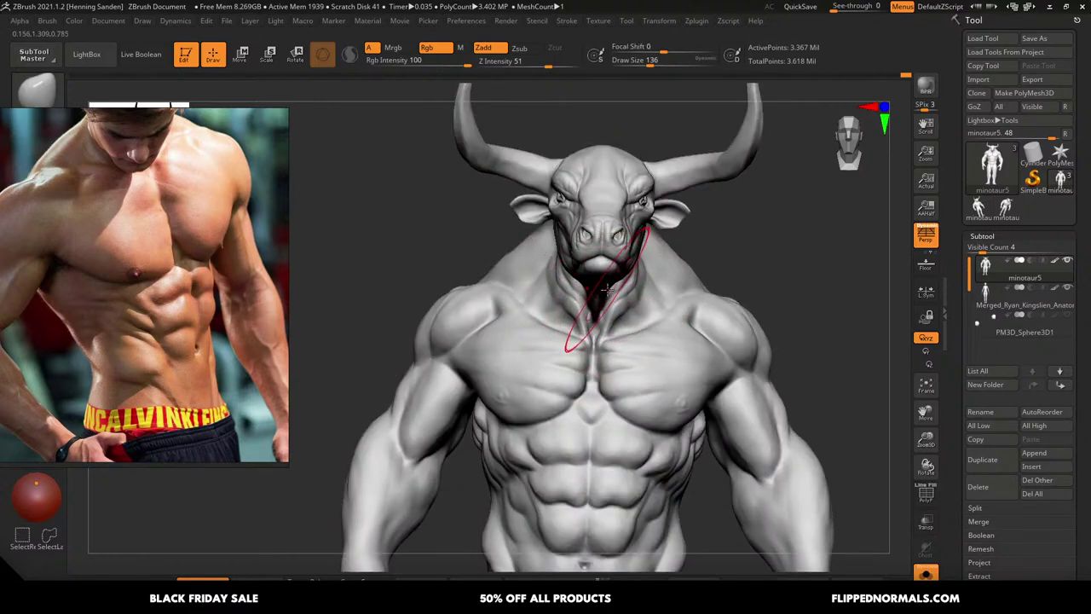
mouse_move(661, 293)
right_mouse_down()
mouse_move(600, 282)
mouse_move(653, 271)
mouse_move(639, 274)
right_mouse_up()
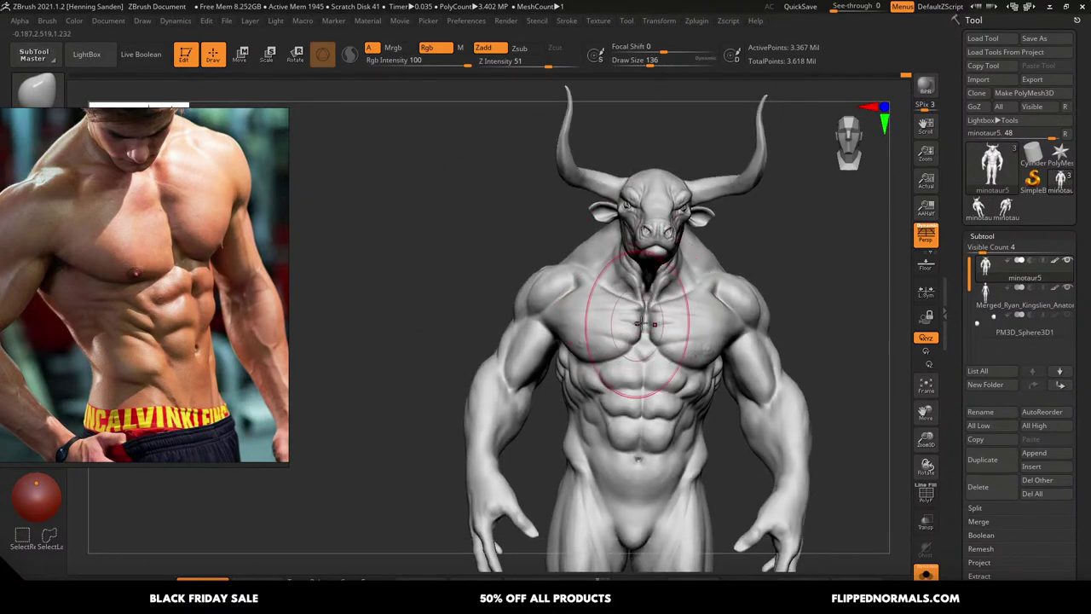
Refine the inner upper arm beside the armpit with an additive brush at Z intensity 12 and draw sizes 56 and 59
mouse_move(670, 334)
right_mouse_down("alt")
mouse_move(639, 288)
mouse_move(715, 320)
mouse_move(696, 291)
mouse_move(718, 312)
right_mouse_up("alt")
key("s")
left_click_drag(716, 311, 709, 308)
mouse_move(707, 310)
right_mouse_down()
mouse_move(705, 338)
mouse_move(700, 309)
right_mouse_up()
key("2")
key("s")
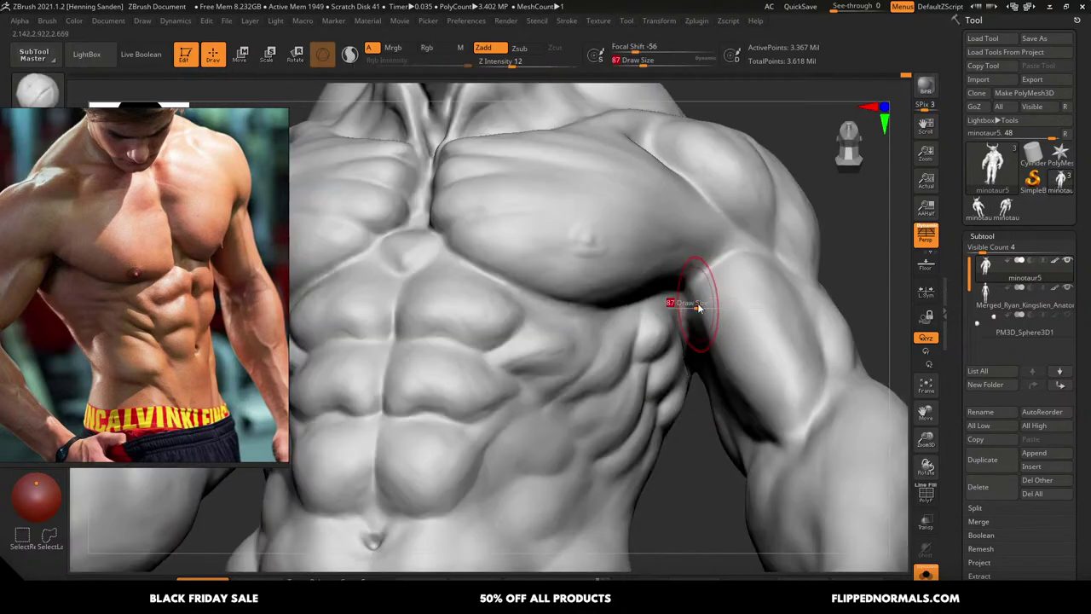
left_click_drag(699, 308, 692, 307)
right_click_drag(692, 307, 694, 290)
left_click_drag(686, 294, 695, 309)
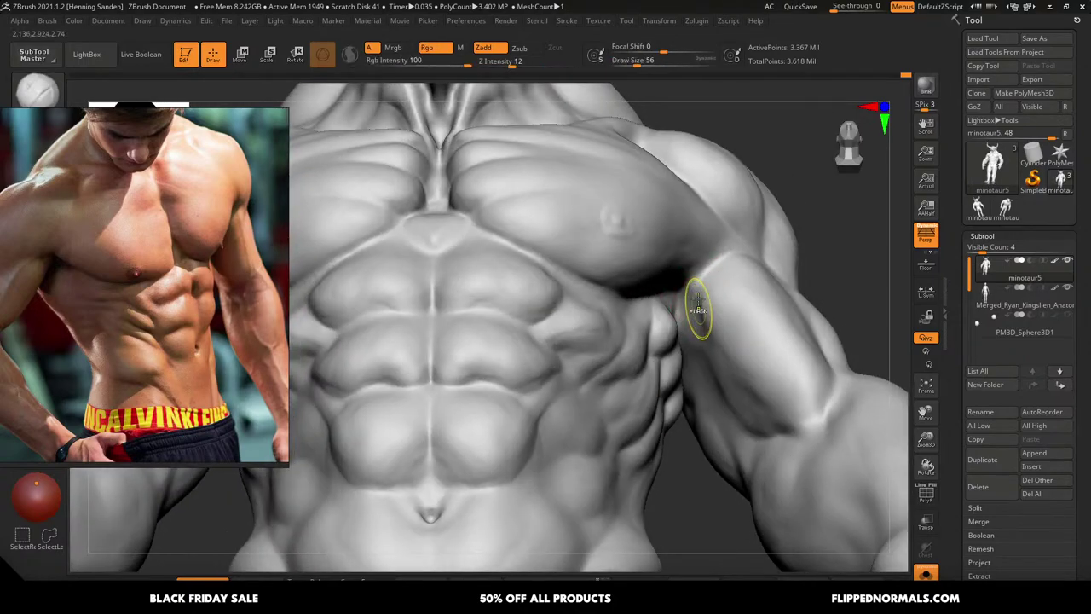
key("ctrl+z")
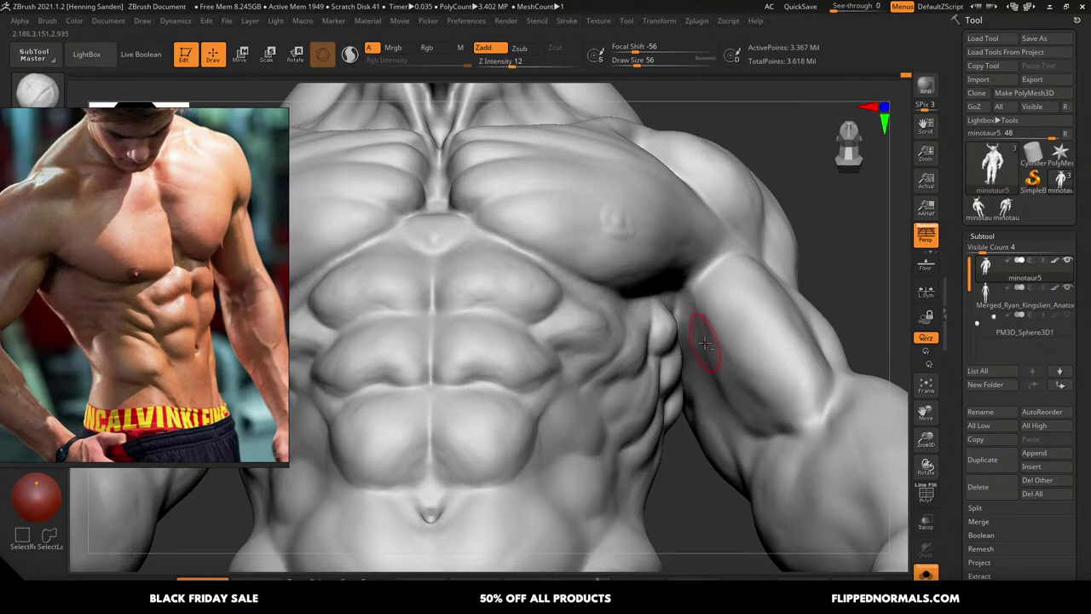
left_click_drag(703, 334, 705, 333)
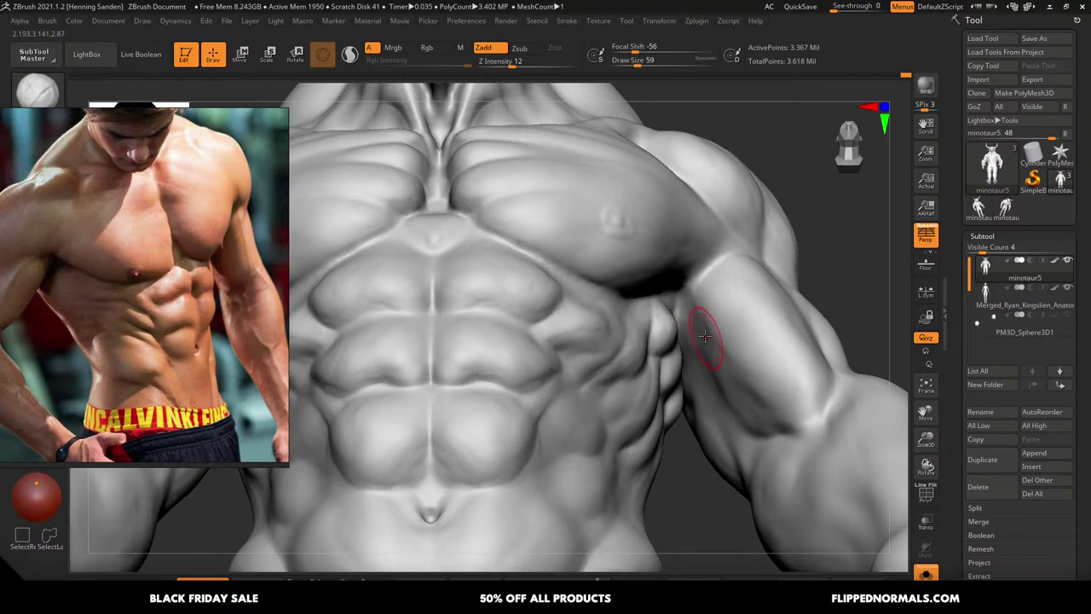
Shape the transition between armpit, lower pec and serratus at draw sizes 71, 51 and 59 with Z intensity 12
mouse_move(705, 336)
right_mouse_down()
mouse_move(716, 331)
mouse_move(671, 316)
right_mouse_up()
key("s")
left_click_drag(670, 318, 674, 321)
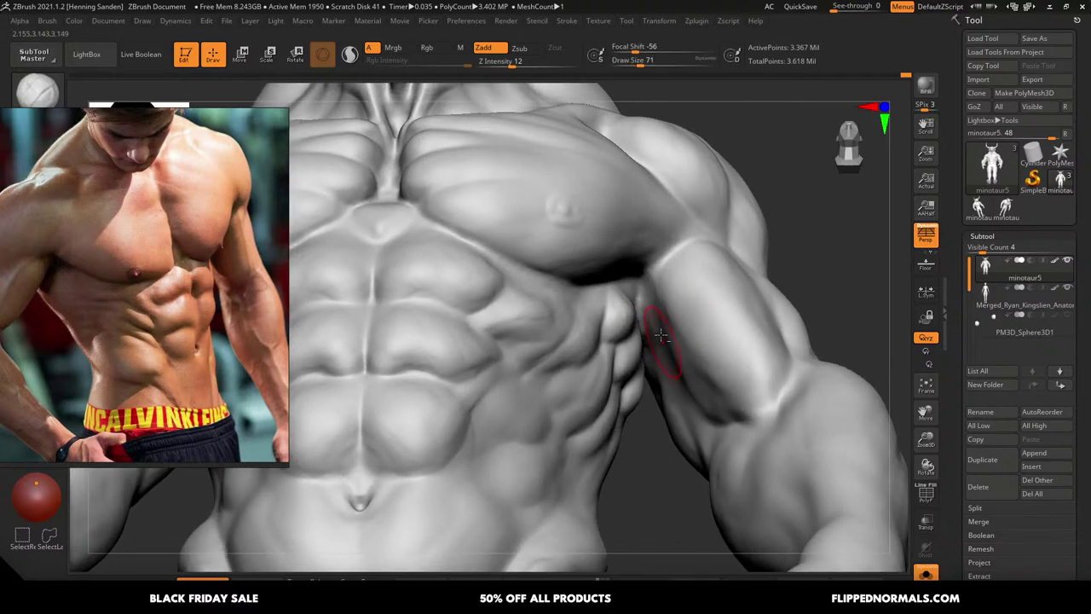
mouse_move(646, 288)
right_mouse_down()
mouse_move(646, 275)
mouse_move(603, 269)
right_mouse_up()
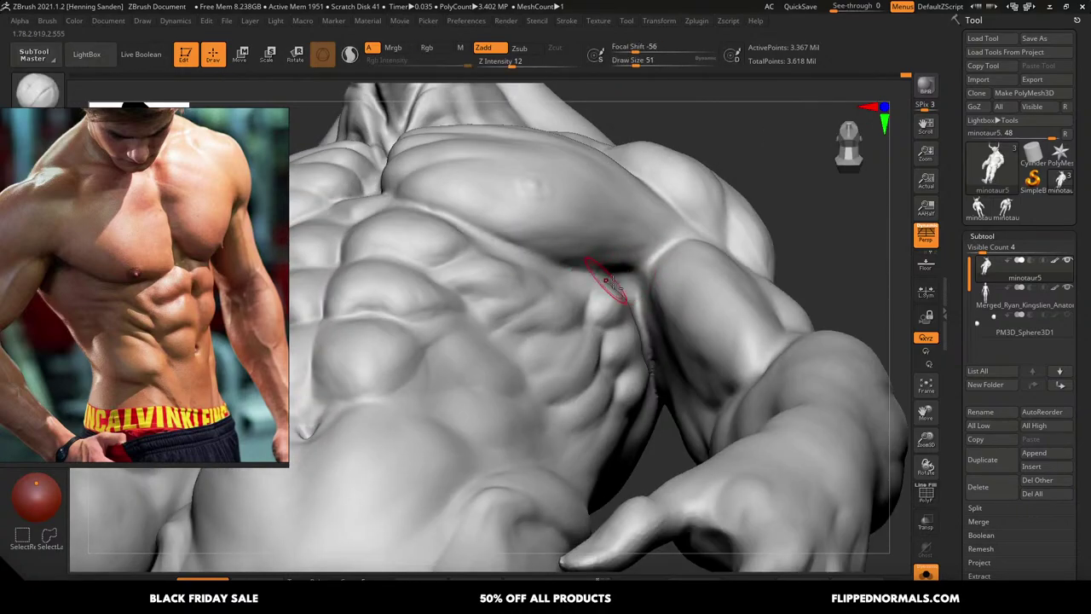
right_click_drag(608, 281, 618, 295)
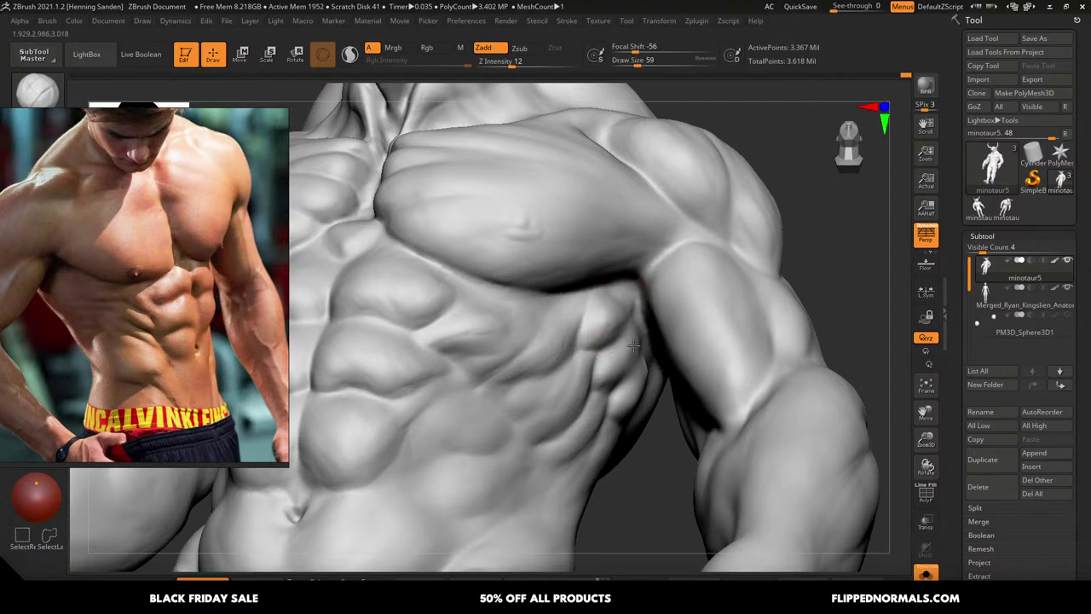
mouse_move(639, 375)
right_mouse_down()
mouse_move(638, 311)
mouse_move(654, 383)
mouse_move(645, 377)
right_mouse_up()
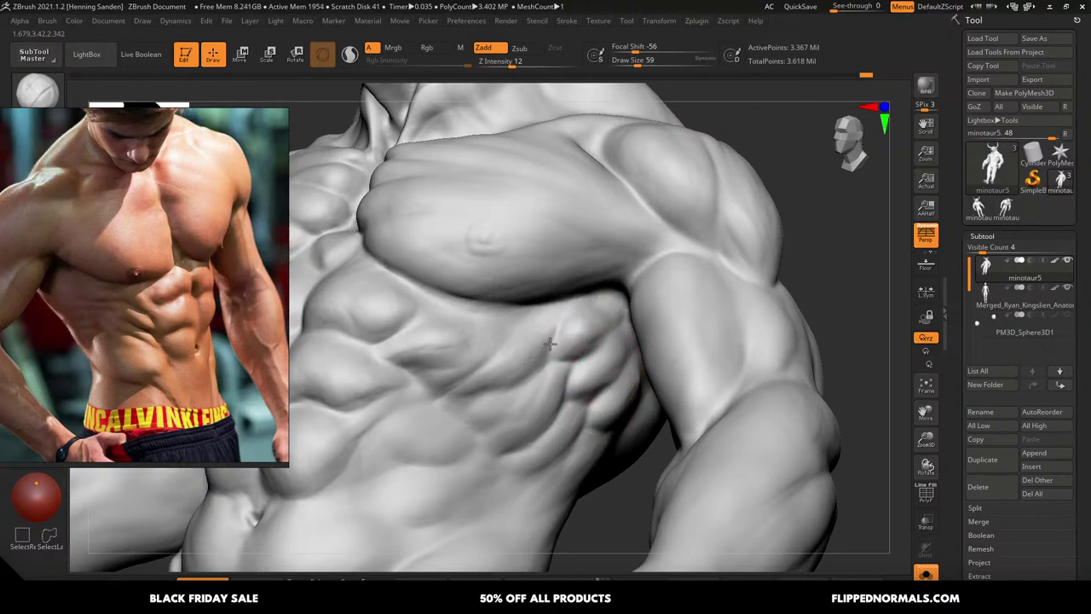
Sharpen the serratus and rib forms at draw sizes 51 and 46, and refine the middle ab row at draw size 39
key("super")
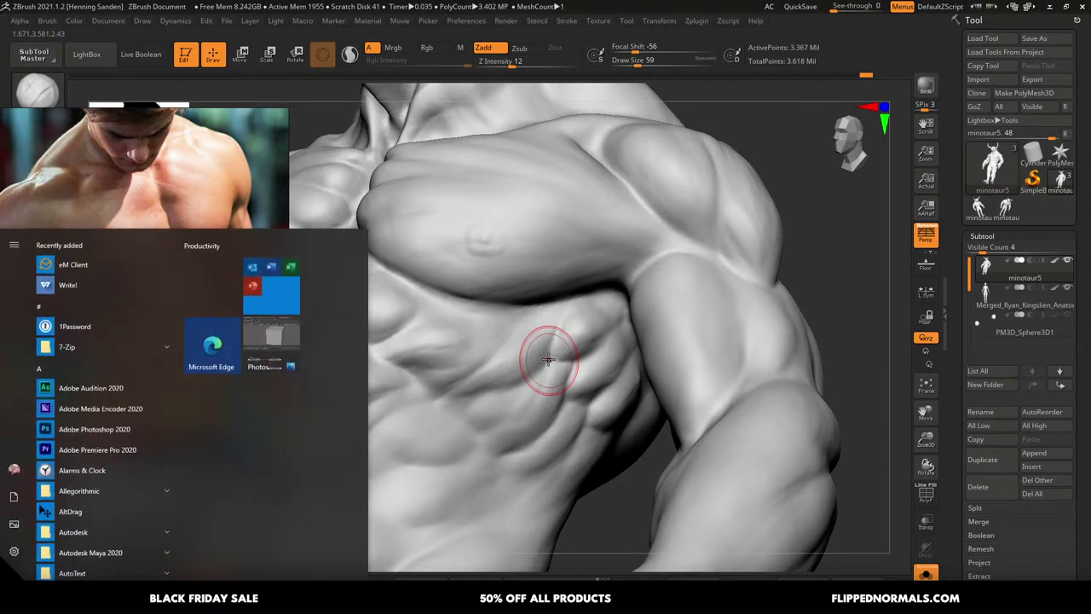
key("super")
key("[")
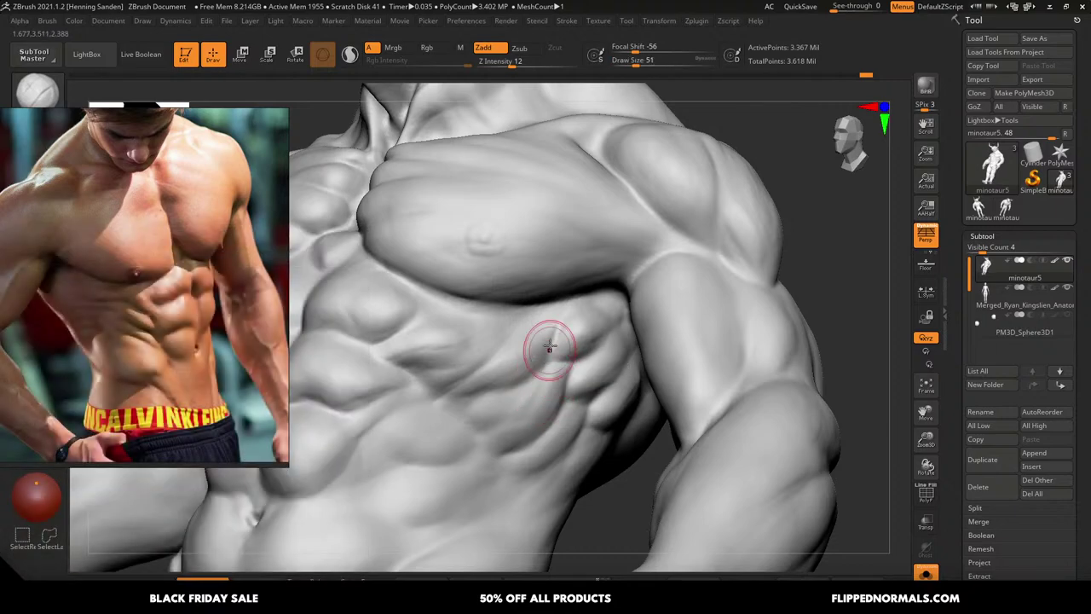
key("[")
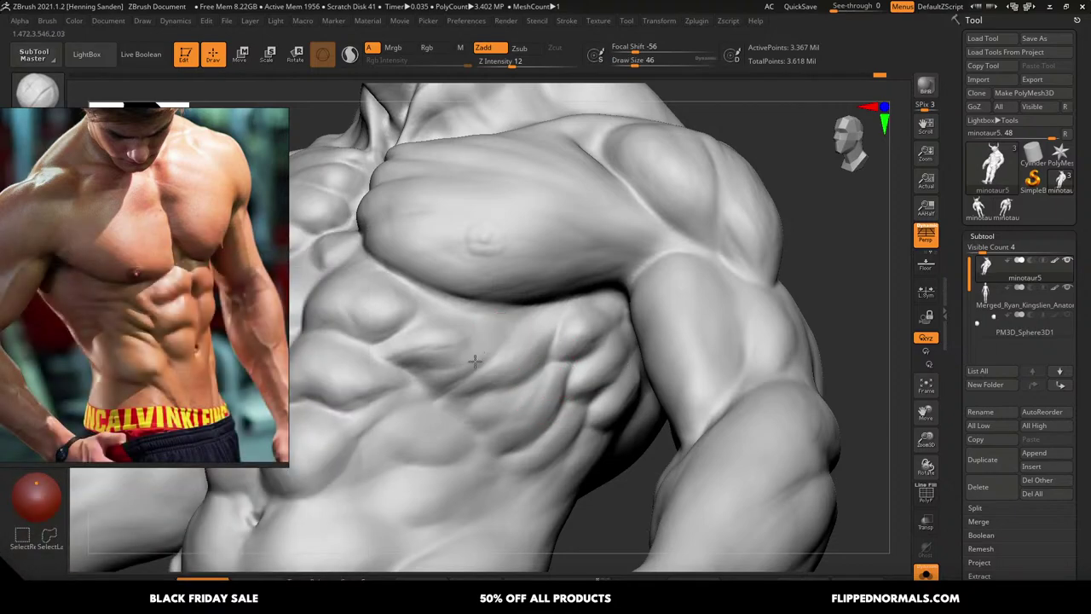
mouse_move(431, 380)
right_mouse_down()
mouse_move(499, 370)
mouse_move(418, 360)
mouse_move(525, 352)
mouse_move(522, 362)
right_mouse_up()
key("[")
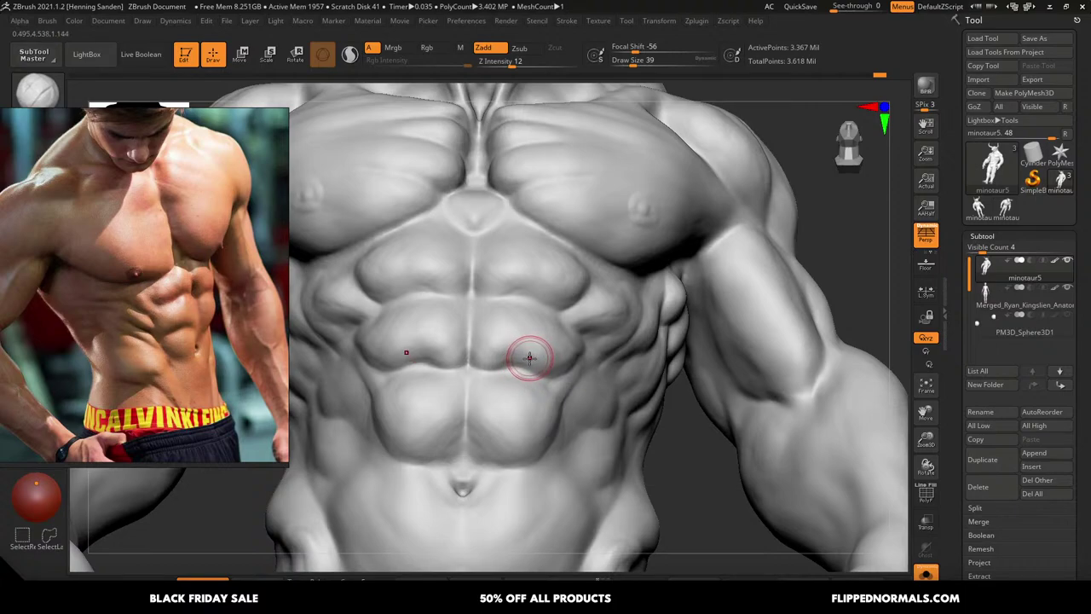
right_click_drag(529, 359, 528, 370)
right_click_drag(522, 313, 493, 288, "alt")
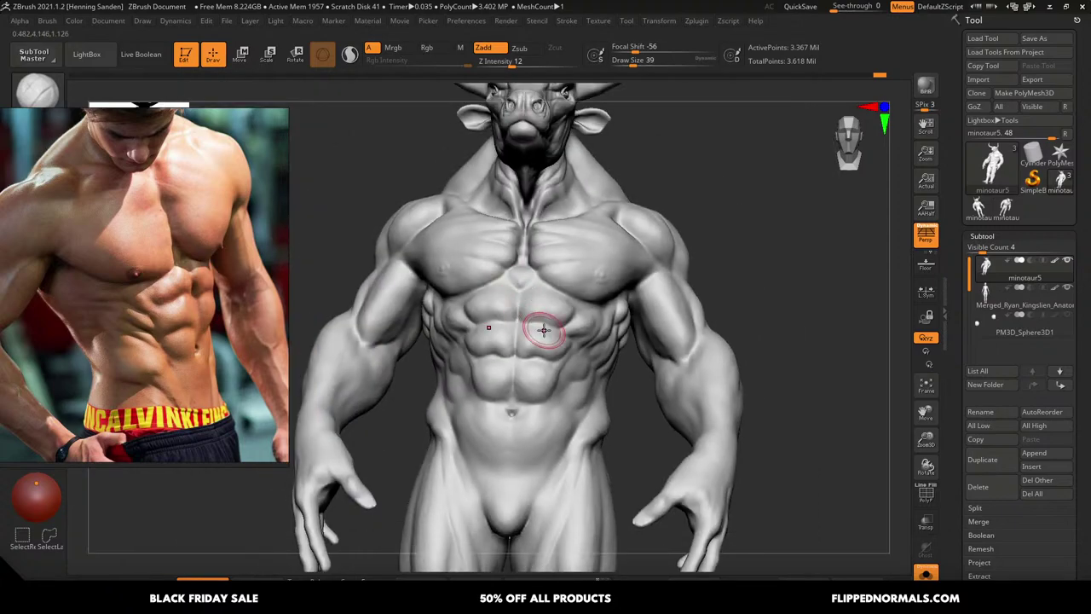
Define the lower edge of the pec above the upper abs and ribs at draw size 46 with Z intensity 12
mouse_move(602, 302)
right_mouse_down()
mouse_move(628, 284)
mouse_move(635, 312)
mouse_move(619, 281)
right_mouse_up()
key("s")
mouse_move(619, 281)
left_mouse_down()
mouse_move(606, 258)
mouse_move(555, 296)
mouse_move(467, 280)
left_mouse_up()
key("s")
key("s")
key("s")
right_click_drag(452, 279, 501, 286)
key("bracketleft")
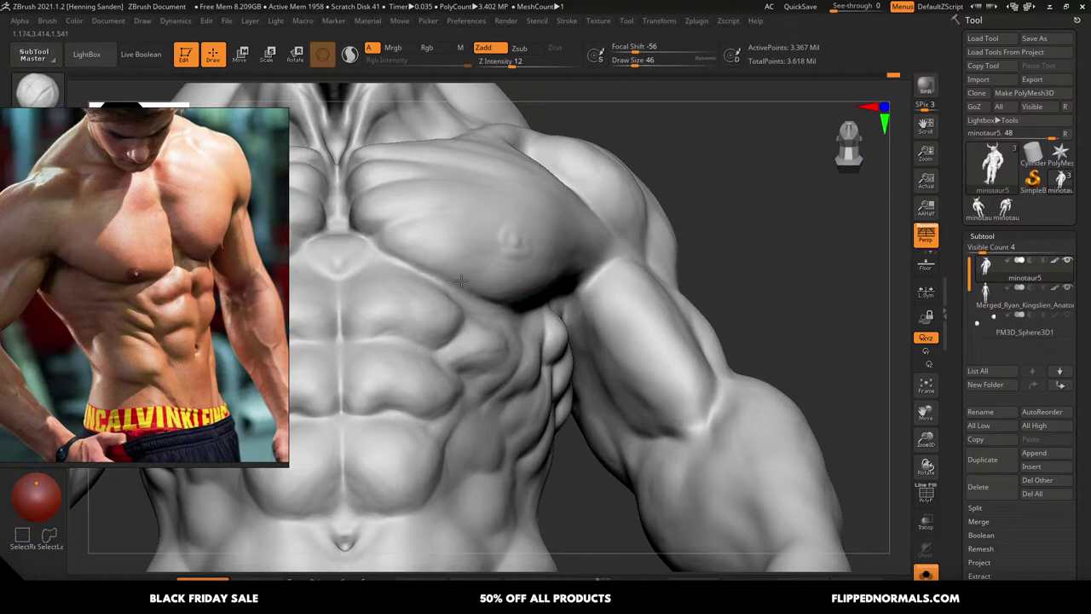
key("bracketright")
Reshape the front contour of the pecs in three-quarter view with the Move brush at draw size 132
mouse_move(513, 298)
right_mouse_down()
mouse_move(517, 239)
mouse_move(679, 346)
mouse_move(494, 309)
mouse_move(509, 266)
right_mouse_up()
key("b")
key("m")
key("v")
left_click_drag(512, 261, 515, 252)
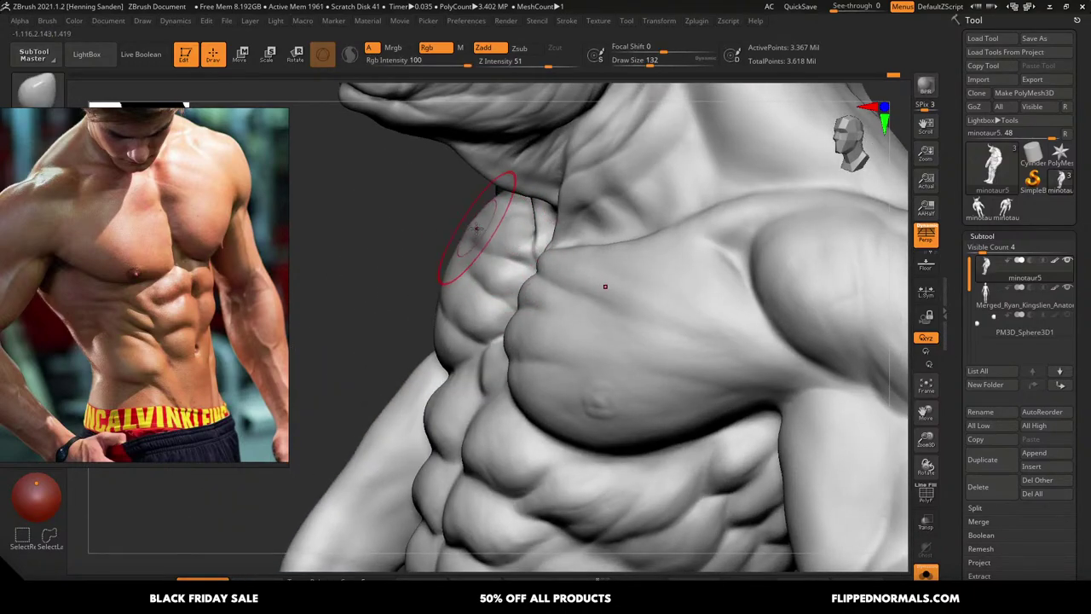
right_click_drag(478, 228, 492, 229)
key("s")
left_click_drag(492, 229, 470, 227)
mouse_move(477, 218)
right_mouse_down()
mouse_move(520, 207)
mouse_move(492, 271)
mouse_move(482, 267)
right_mouse_up()
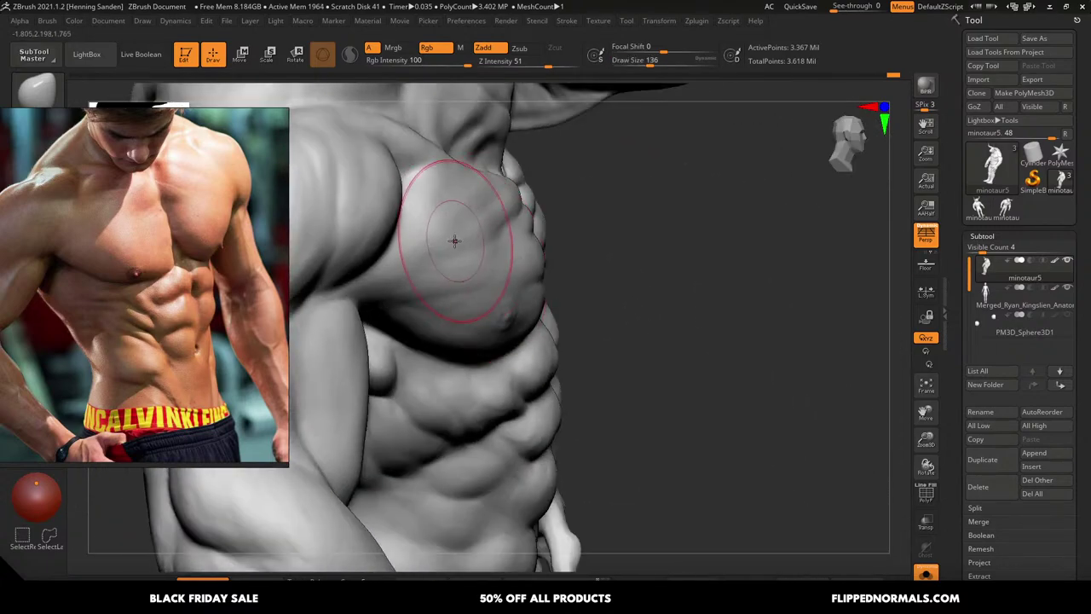
Adjust the fullness of the chest from side and three-quarter views with the Move brush at draw sizes 136 and 116
left_click_drag(454, 229, 446, 216)
right_click_drag(452, 223, 491, 235)
key("s")
left_click_drag(490, 236, 482, 237)
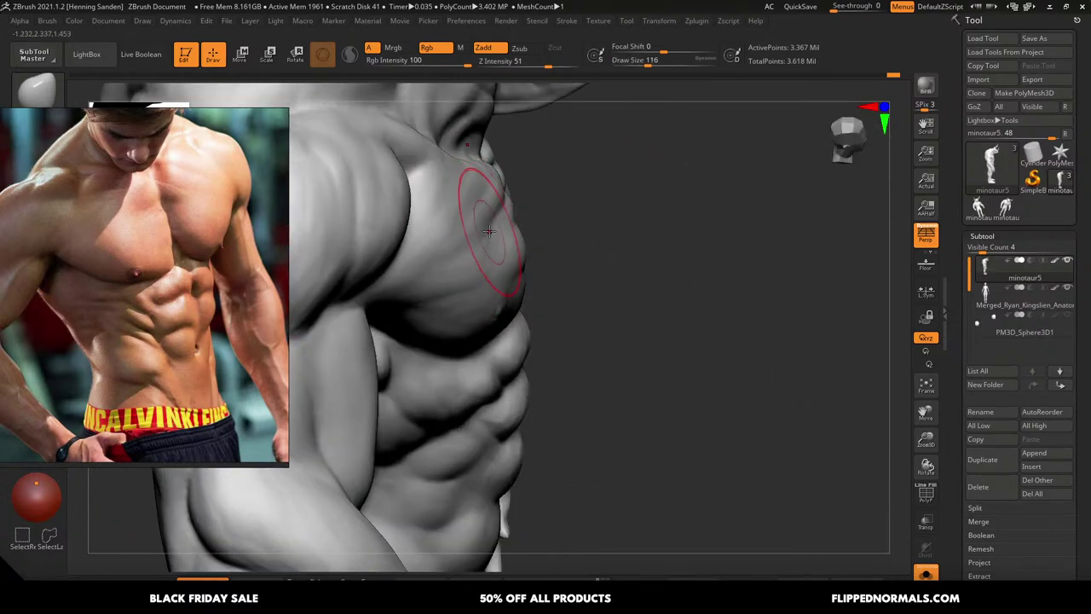
mouse_move(503, 201)
right_mouse_down()
mouse_move(443, 246)
mouse_move(551, 290)
mouse_move(555, 273)
mouse_move(546, 291)
right_mouse_up()
key("s")
key("s")
left_click_drag(503, 282, 507, 283)
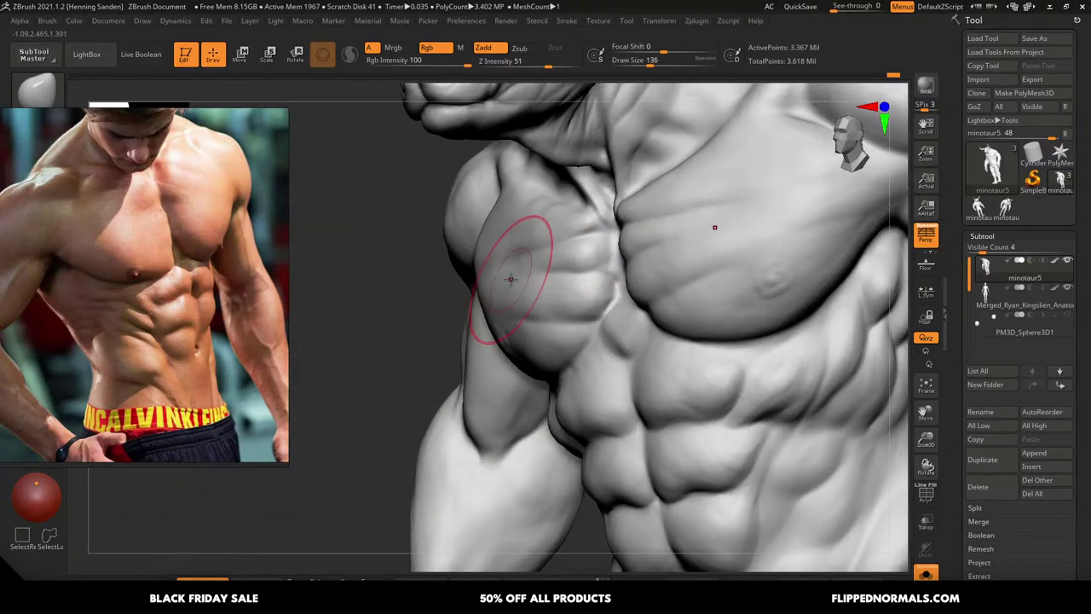
mouse_move(510, 280)
right_mouse_down()
mouse_move(607, 295)
mouse_move(618, 274)
right_mouse_up()
key("f")
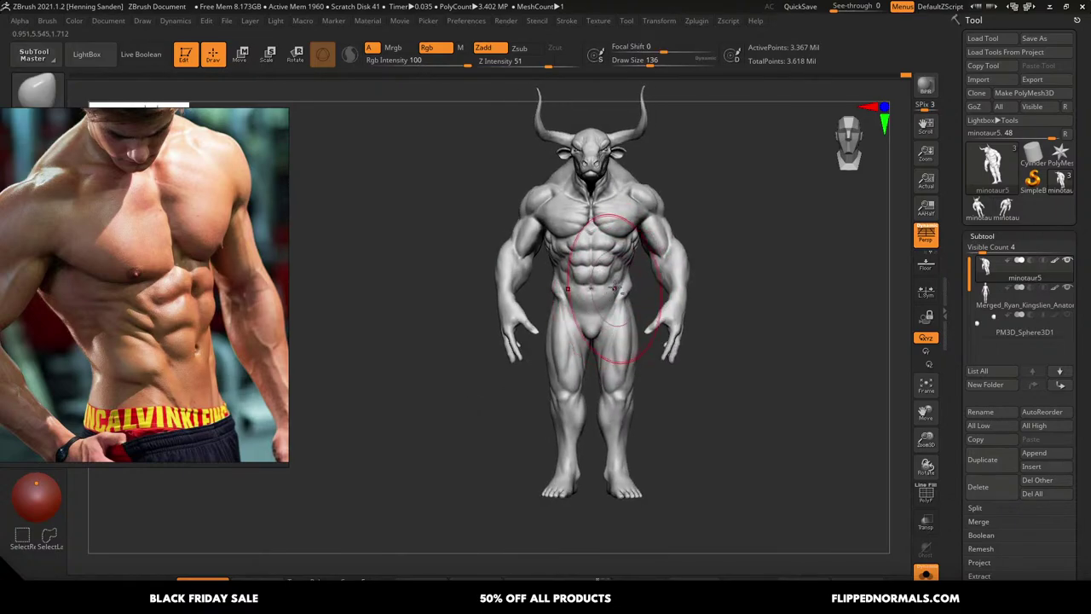
Define and smooth the lower abdomen's outer border beside the navel at draw sizes 54 and 41
right_click_drag(613, 287, 605, 310, "ctrl")
key("1")
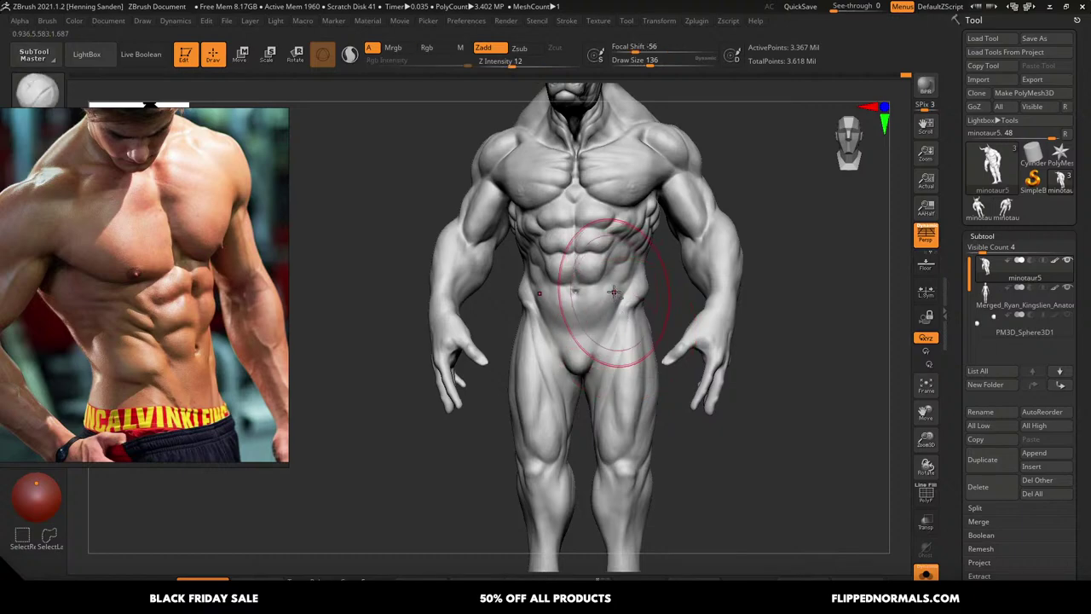
right_click_drag(629, 296, 602, 307, "ctrl")
key("s")
left_click_drag(604, 295, 592, 295)
key("s")
left_click(592, 286)
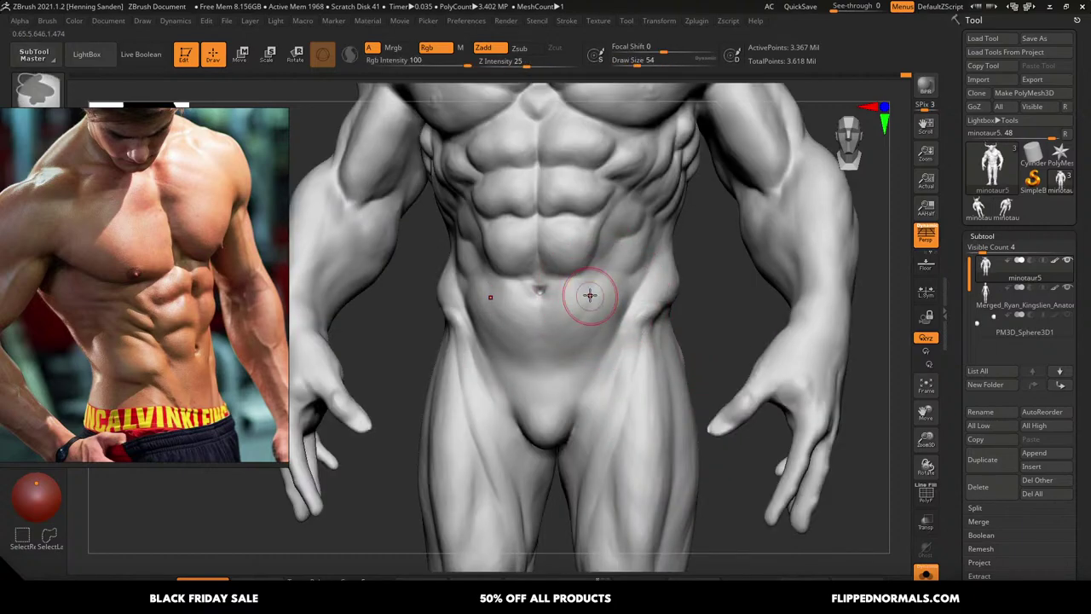
key("s")
left_click_drag(589, 294, 610, 305)
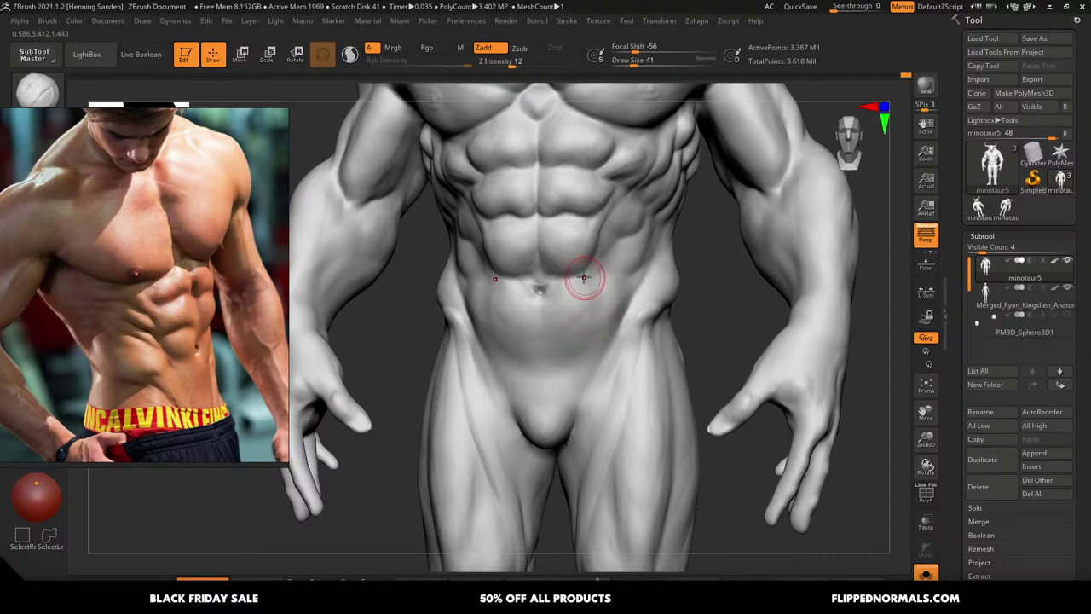
Model the lower rectus abdominis beside and below the navel with Z intensity 12 at draw sizes 87 and 54
key("s")
left_click_drag(581, 317, 586, 308)
key("s")
mouse_move(585, 311)
left_mouse_down()
mouse_move(572, 334)
mouse_move(593, 312)
left_mouse_up()
key("s")
key("s")
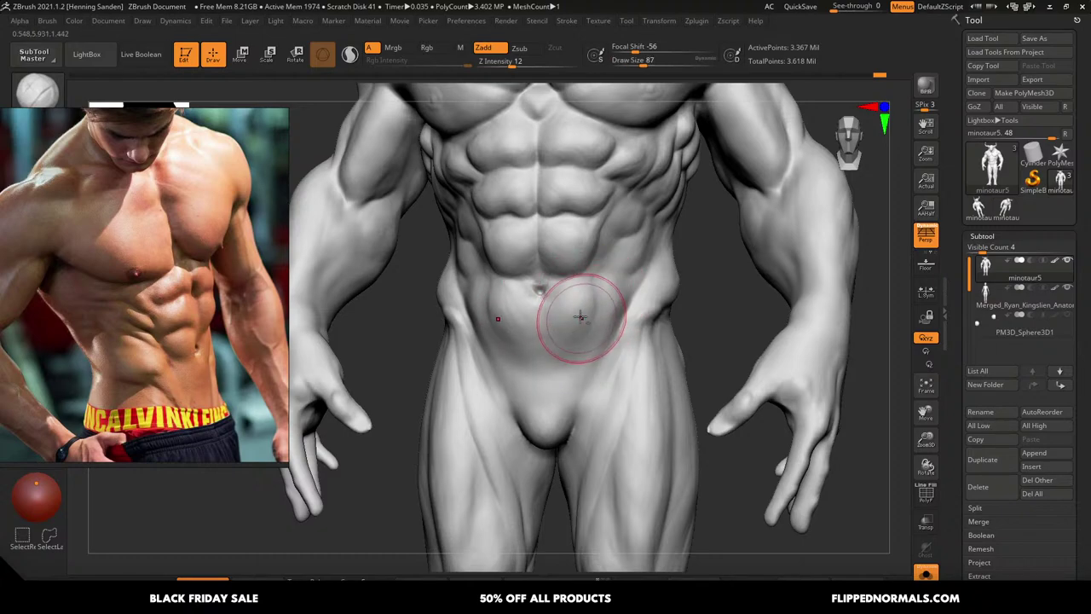
mouse_move(579, 303)
left_mouse_down()
mouse_move(575, 295)
mouse_move(574, 329)
left_mouse_up()
key("s")
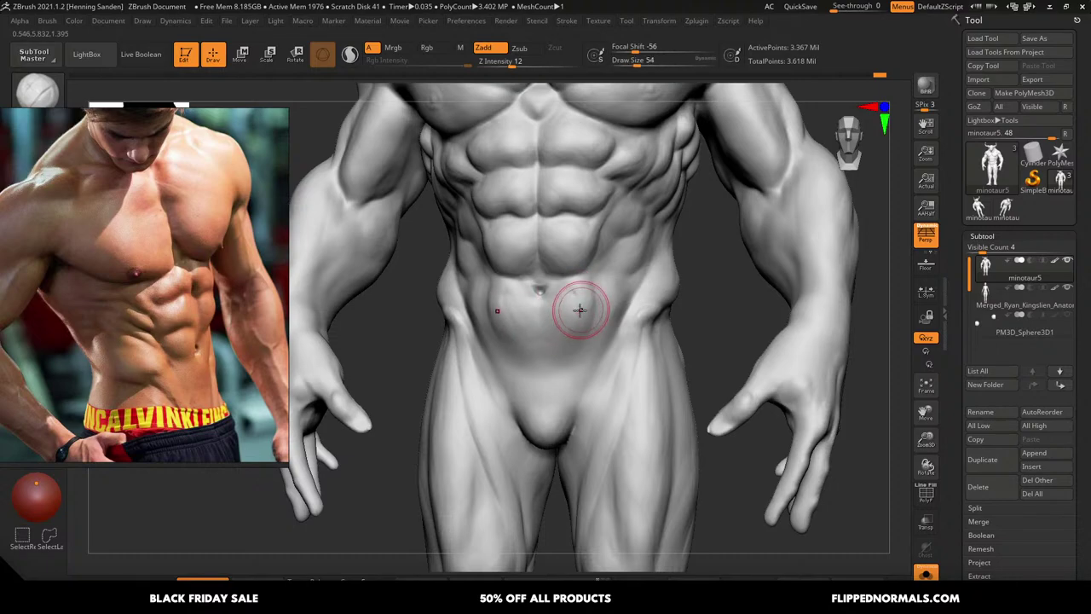
mouse_move(580, 312)
right_mouse_down()
mouse_move(566, 300)
mouse_move(543, 312)
right_mouse_up()
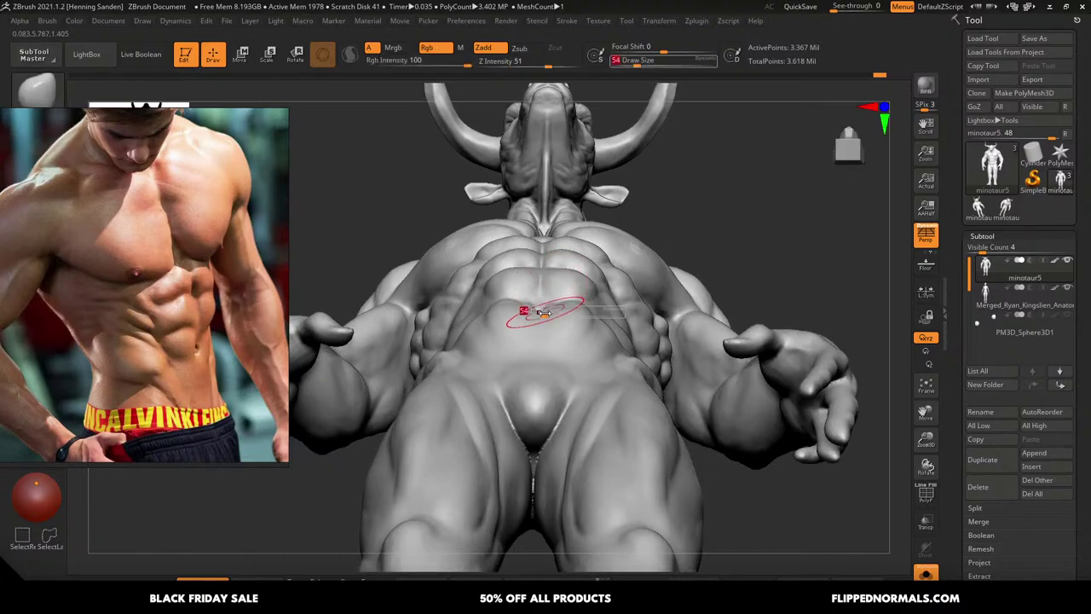
Reshape the minotaur's abdomen from below with the Move brush at draw size 90
left_click_drag(543, 313, 549, 313)
mouse_move(549, 312)
right_mouse_down()
mouse_move(545, 294)
mouse_move(577, 293)
right_mouse_up()
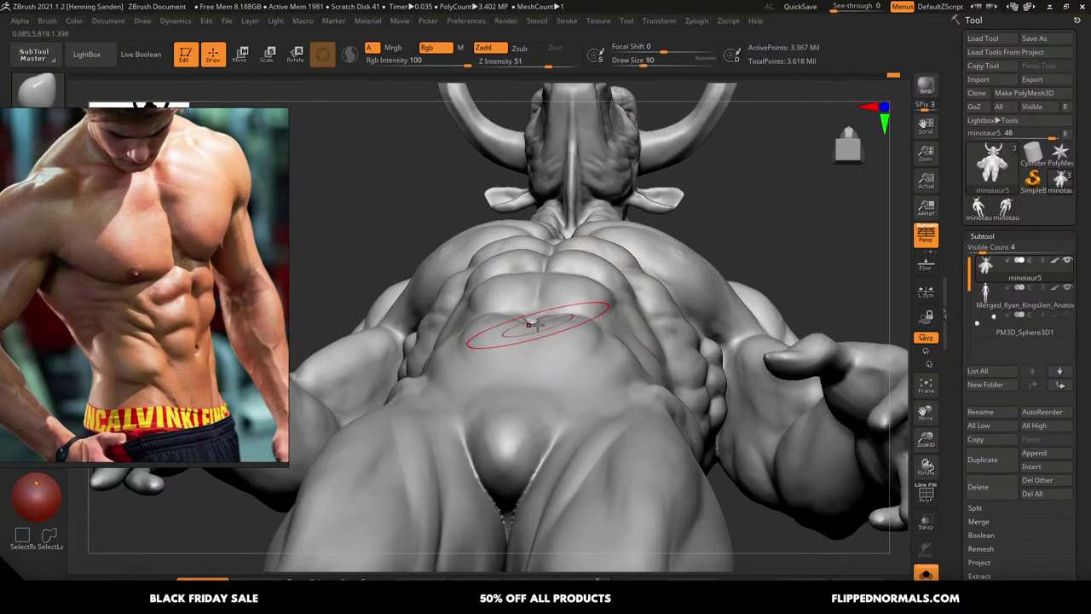
right_click_drag(500, 316, 594, 290)
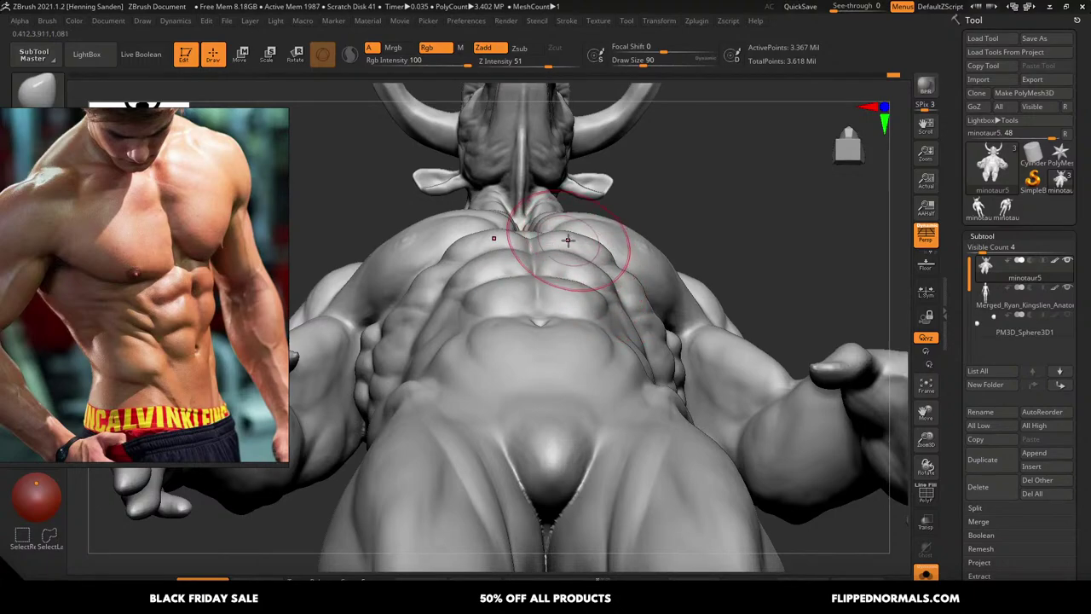
mouse_move(529, 256)
right_mouse_down()
mouse_move(550, 217)
mouse_move(585, 388)
right_mouse_up()
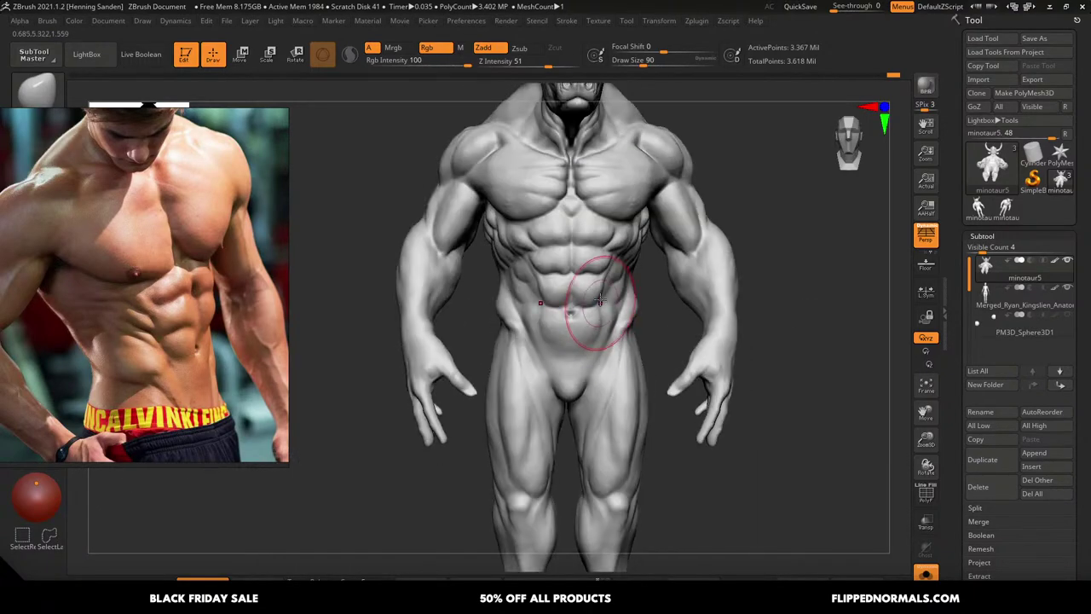
Carve the creases between the abdominal muscles and the obliques with the DamStandard brush at draw sizes 51 and 56
right_click_drag(585, 304, 597, 324, "ctrl")
right_click_drag(618, 268, 626, 328)
key("b")
key("d")
key("s")
key("s")
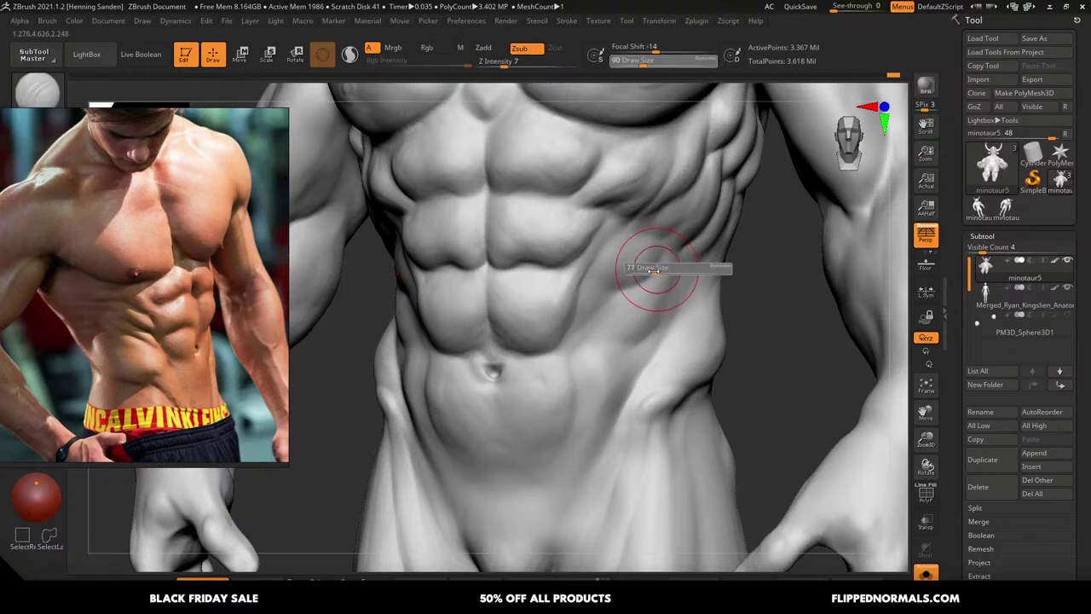
left_click_drag(655, 264, 648, 263)
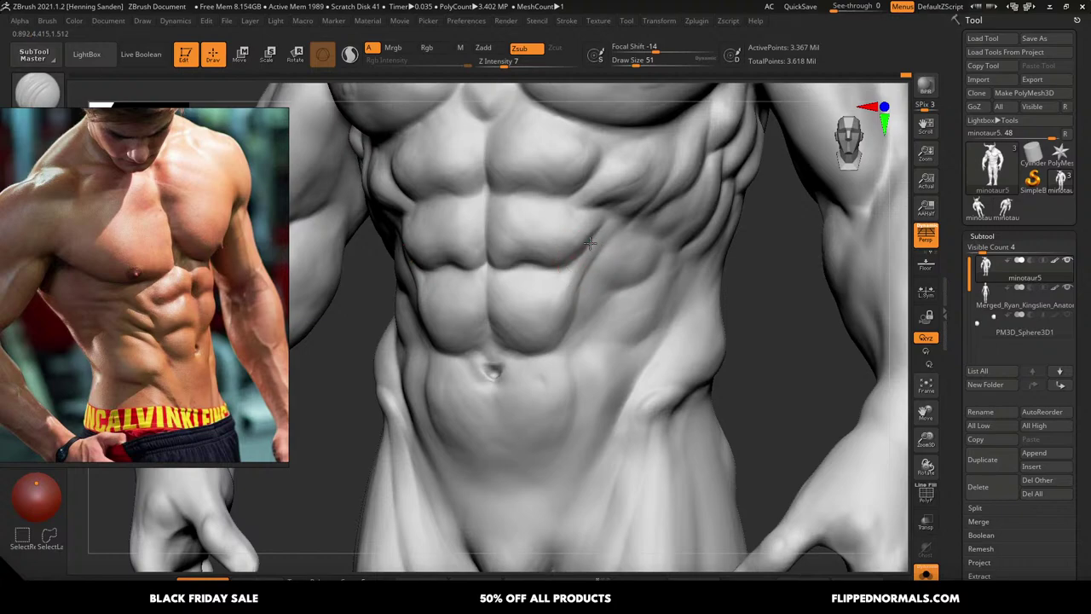
right_click_drag(584, 332, 598, 299)
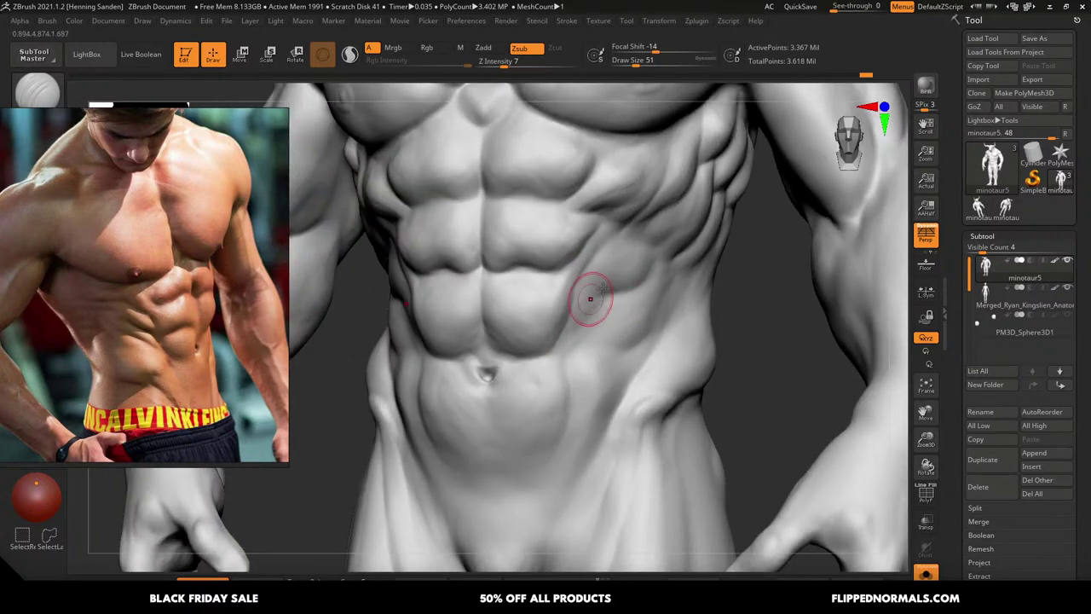
right_click_drag(673, 240, 730, 227)
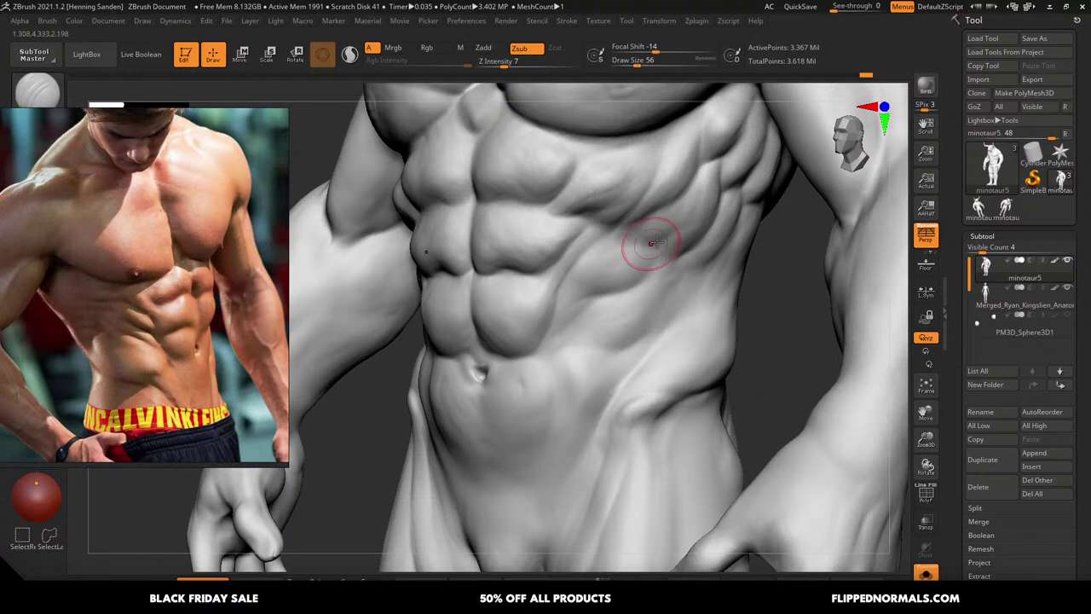
Build up form along the border between the front deltoid and chest with the Zadd brush at intensity 12 and draw size about 74
right_click_drag(637, 266, 580, 286, "ctrl")
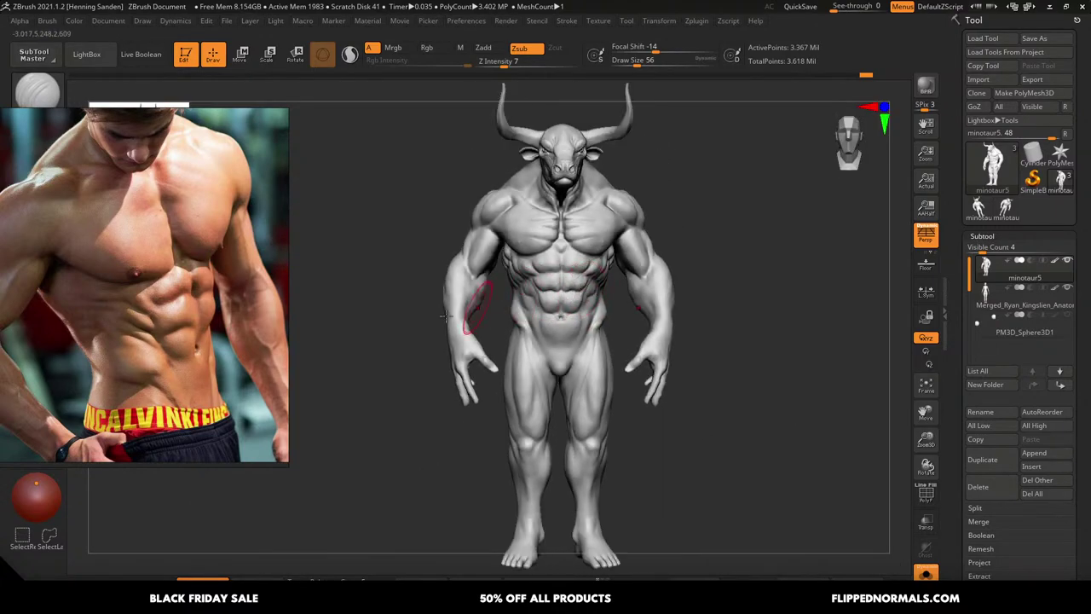
middle_click_drag(166, 347, 278, 355)
mouse_move(435, 299)
right_mouse_down()
mouse_move(591, 252)
mouse_move(575, 231)
mouse_move(546, 229)
mouse_move(563, 209)
right_mouse_up()
key("1")
key("s")
left_click_drag(551, 196, 554, 195)
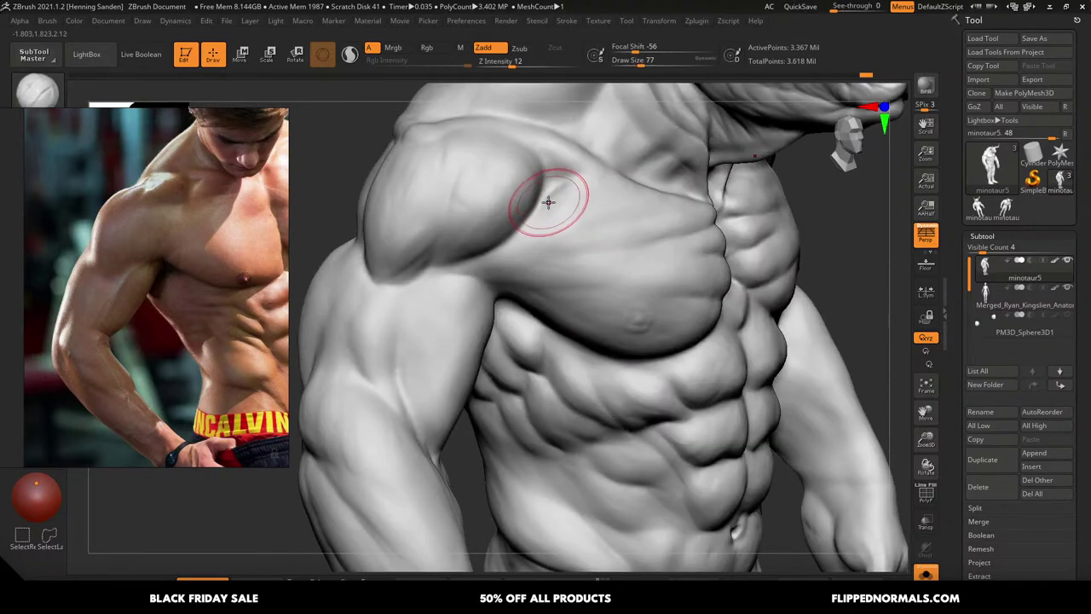
right_click_drag(548, 202, 575, 224, "alt")
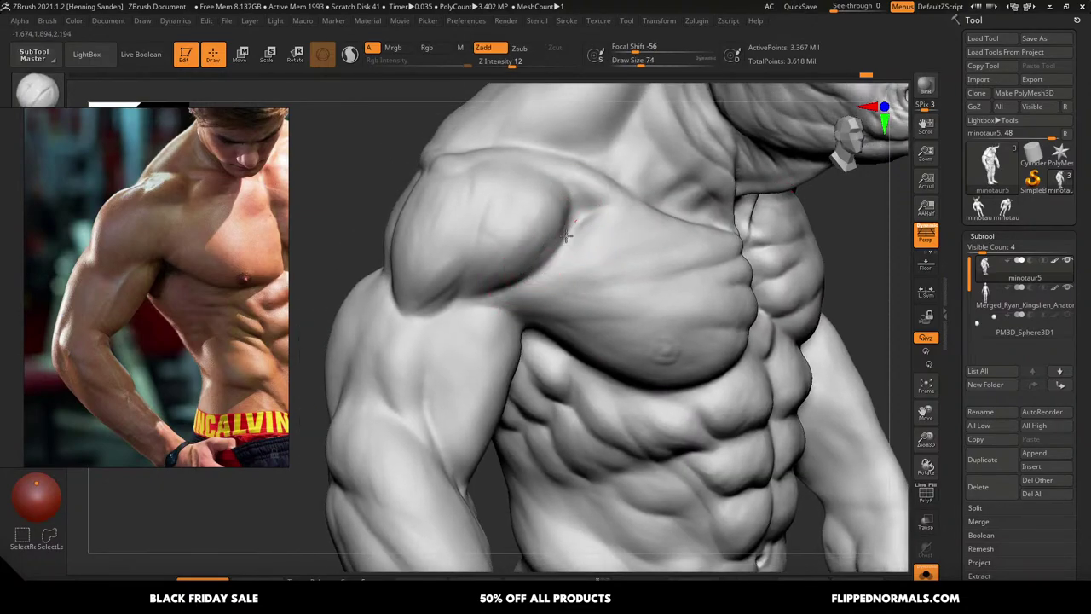
Examine the bodybuilder reference photos for shoulder, chest and arm anatomy, ending on a close view of the frontal shirtless torso
middle_click_drag(216, 364, 182, 368)
right_click_drag(180, 369, 137, 374, "alt")
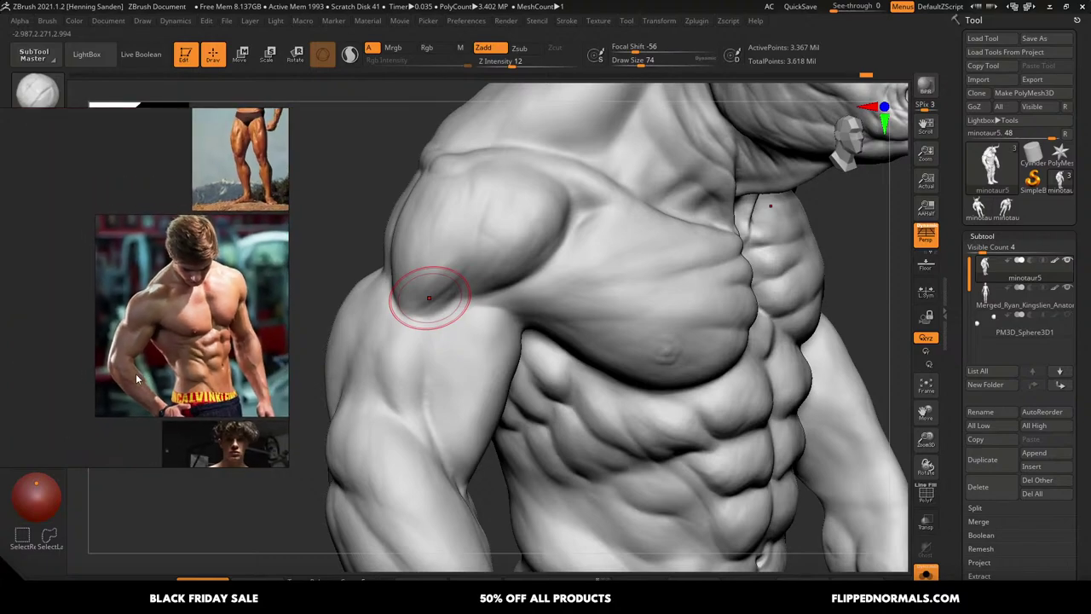
scroll(136, 373, "down", 5)
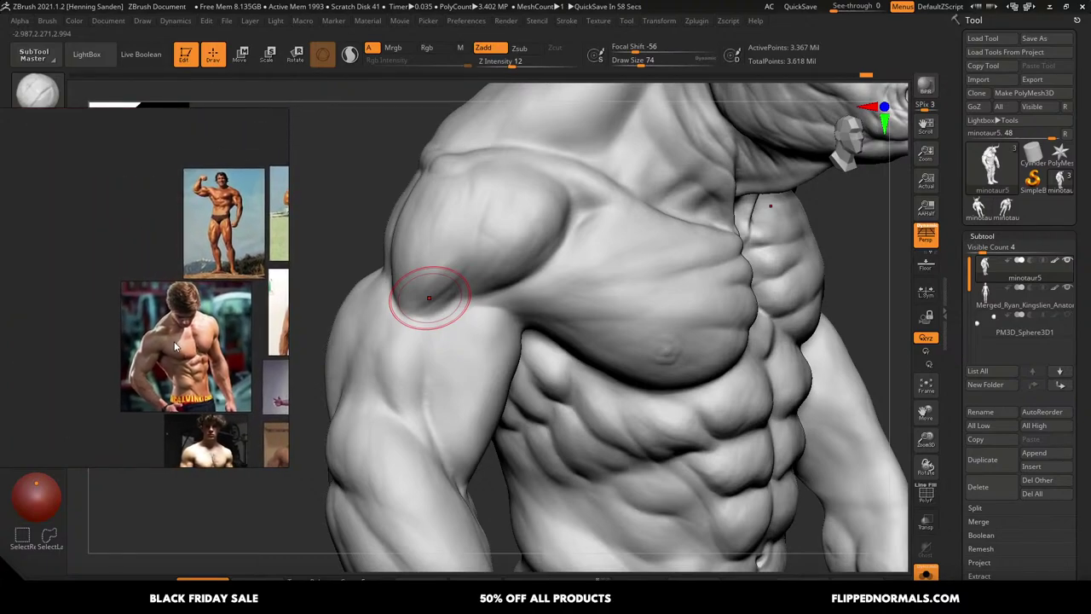
middle_click_drag(174, 341, 150, 356)
middle_click_drag(221, 304, 199, 352)
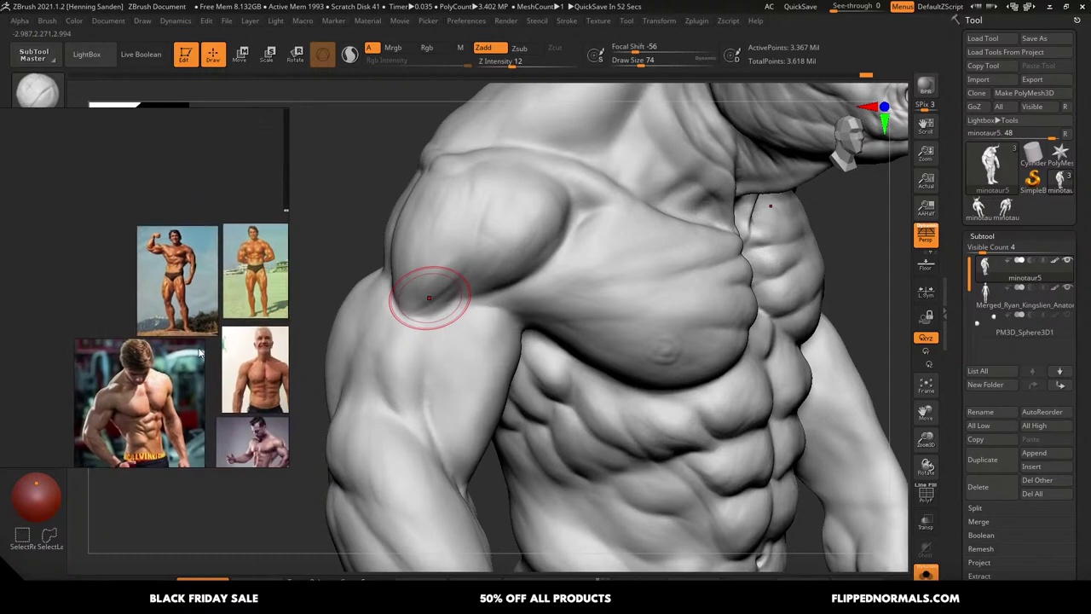
scroll(203, 272, "up", 8)
scroll(198, 286, "down", 5)
middle_click_drag(285, 306, 196, 293)
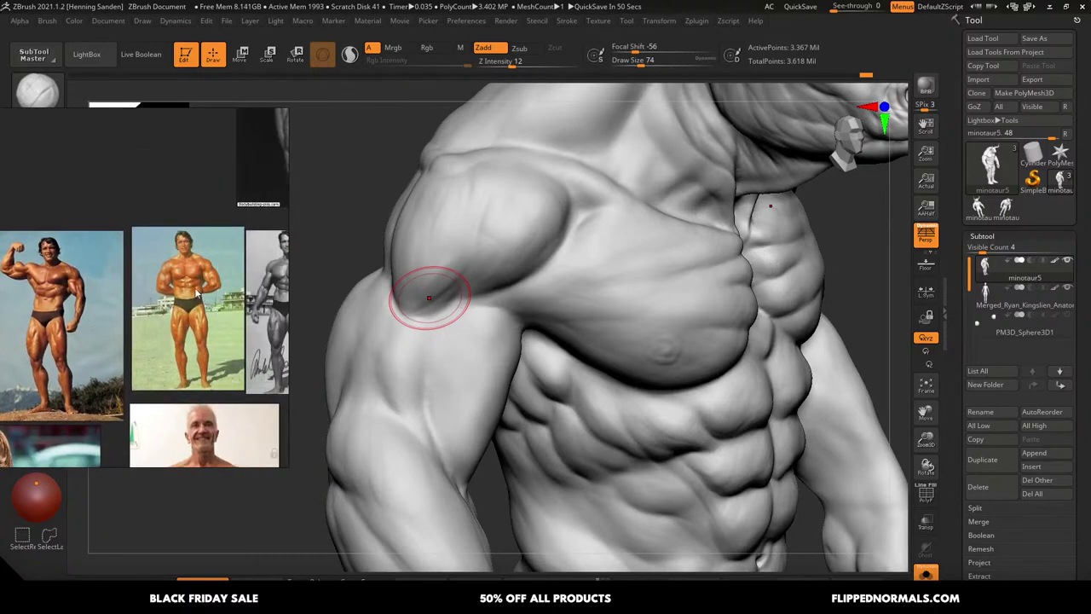
scroll(197, 294, "up", 3)
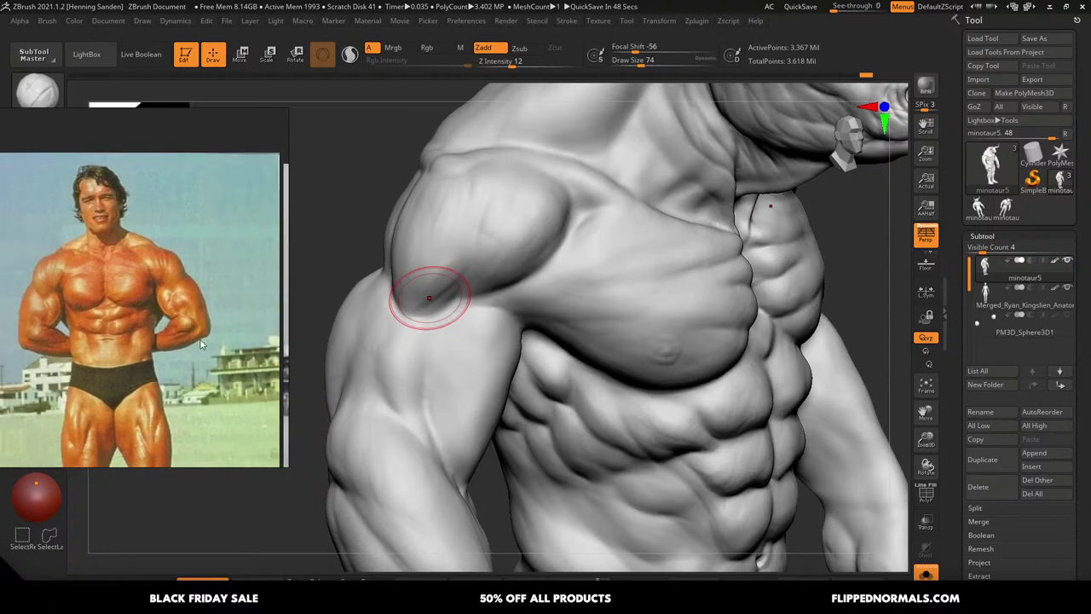
scroll(201, 344, "down", 3)
scroll(213, 322, "up", 2)
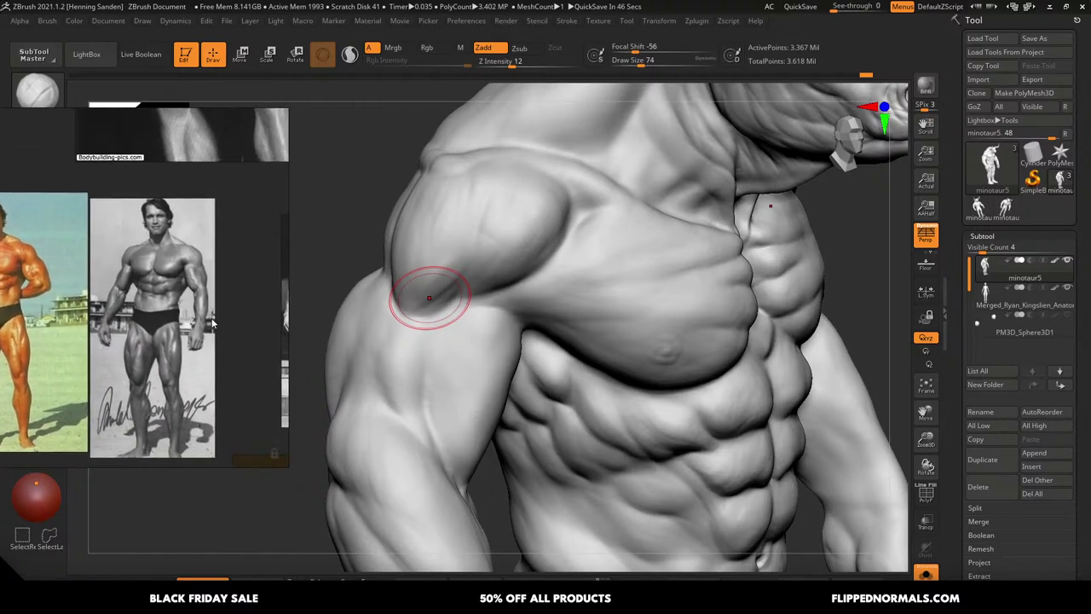
middle_click_drag(217, 363, 114, 357)
scroll(179, 317, "down", 1)
middle_click_drag(282, 305, 216, 318)
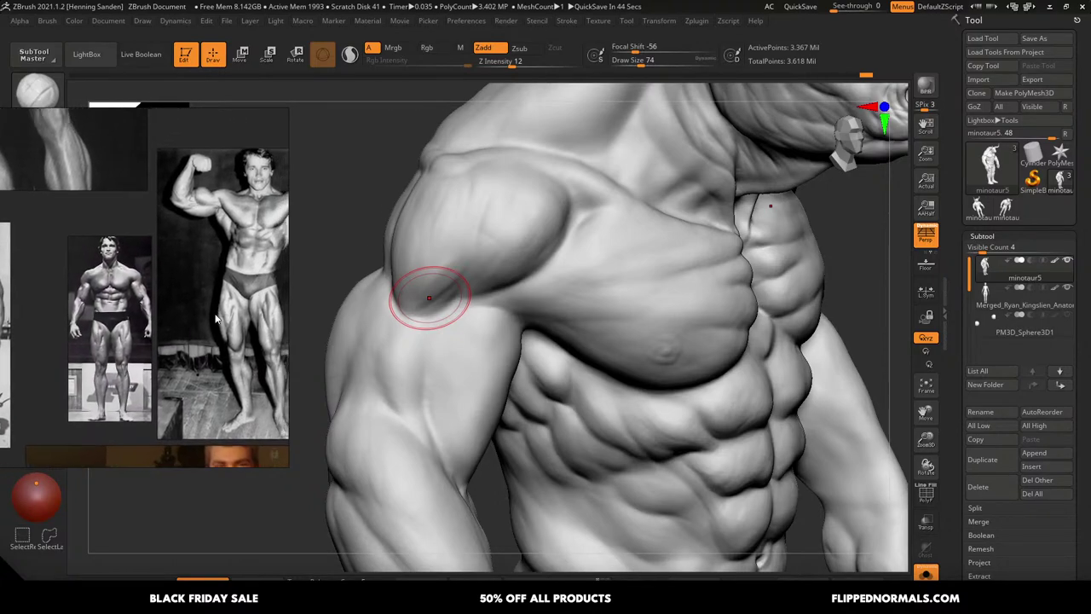
scroll(226, 319, "up", 1)
scroll(240, 325, "down", 5)
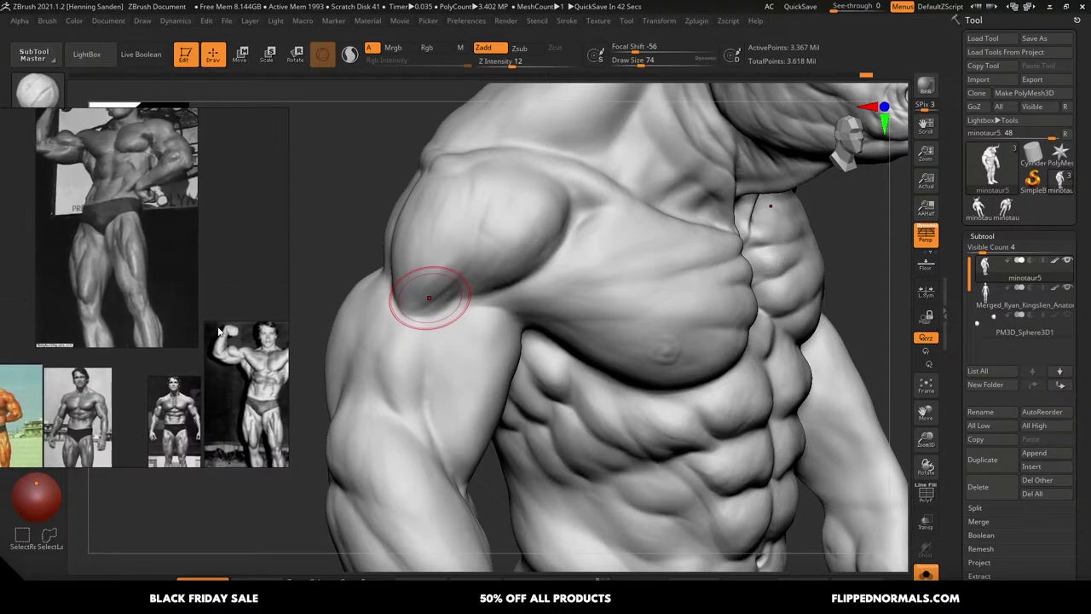
middle_click_drag(229, 324, 216, 239)
middle_click_drag(237, 402, 202, 322)
scroll(236, 308, "up", 2)
scroll(200, 319, "up", 4)
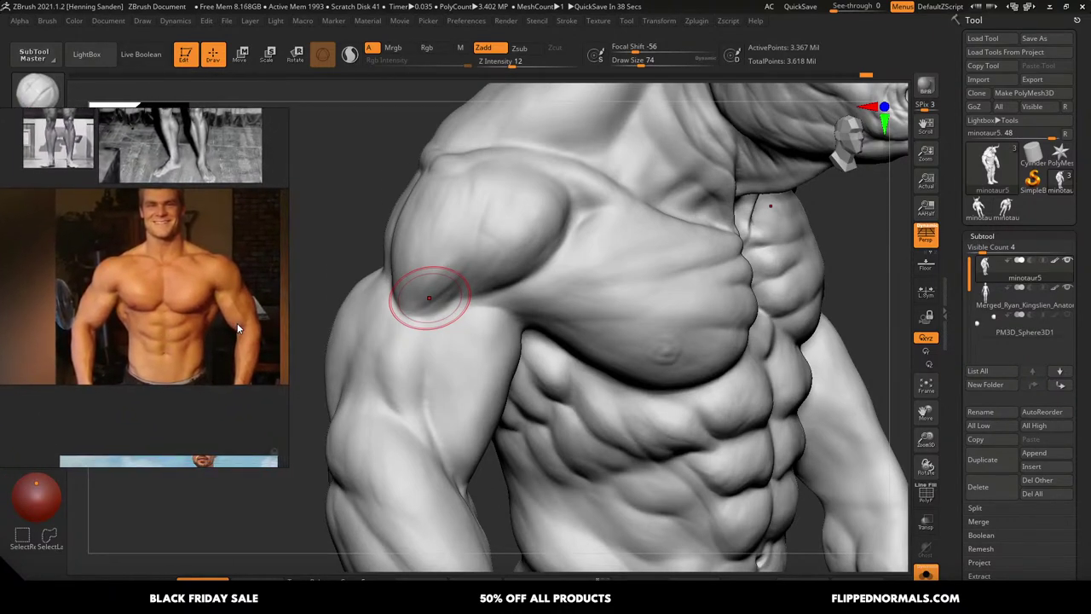
Adjust the lower deltoid and the outer contour of the upper arm with the Move brush at draw size 128
right_click_drag(481, 286, 460, 308)
key("b")
key("m")
key("v")
key("s")
mouse_move(426, 316)
left_mouse_down()
mouse_move(436, 315)
mouse_move(413, 311)
left_mouse_up()
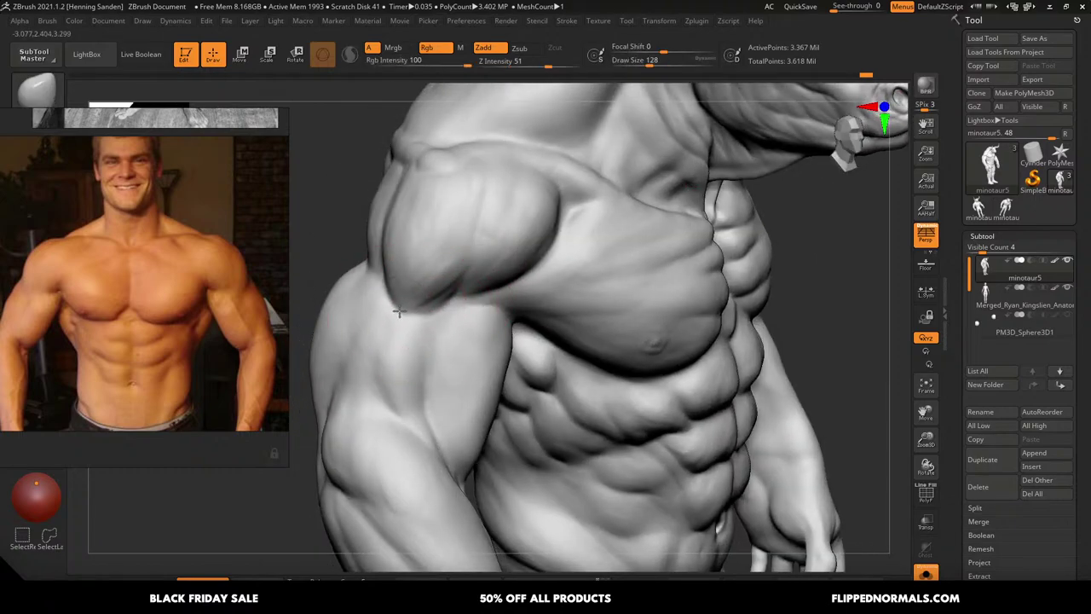
left_click_drag(316, 330, 319, 333)
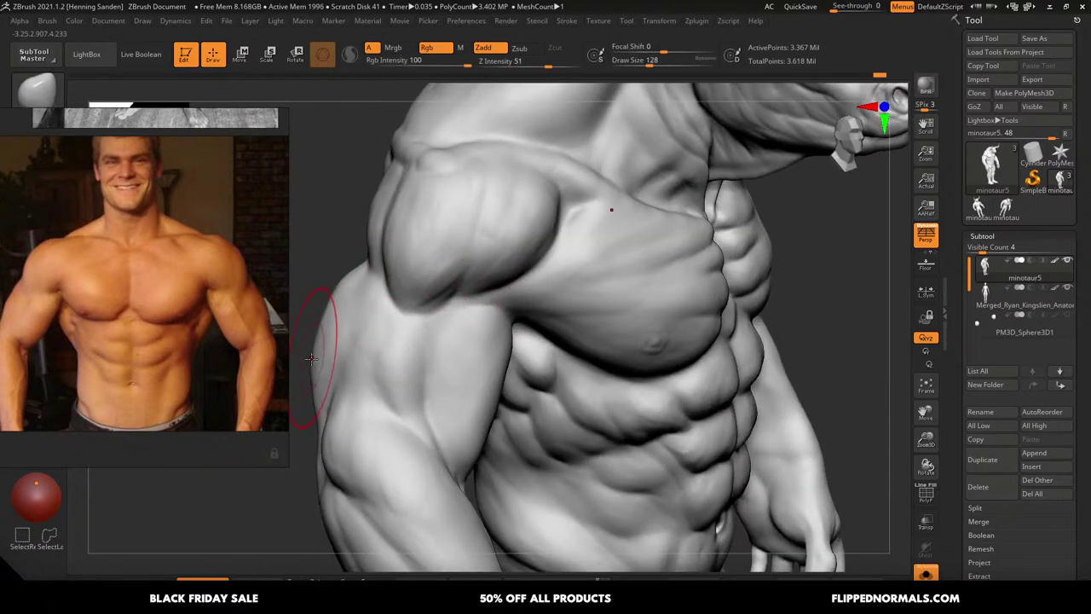
right_click_drag(412, 316, 508, 310, "alt")
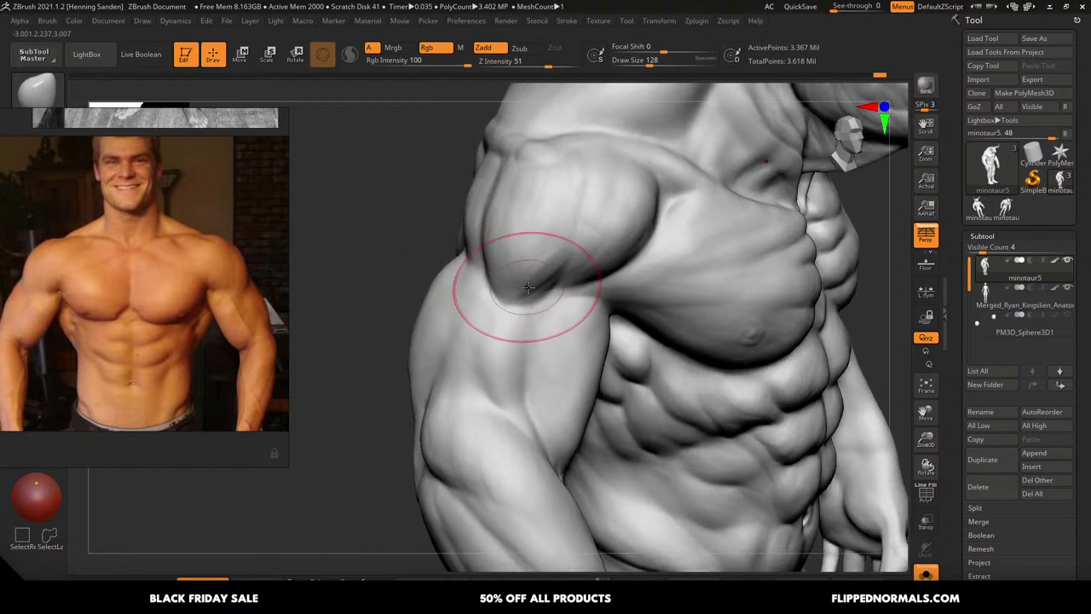
Carve the groove along the lower edge of the front deltoid with the DamStandard brush at draw size 59
key("b")
key("d")
key("s")
key("s")
left_click_drag(551, 290, 541, 291)
right_click_drag(543, 287, 572, 251)
key("s")
left_click(573, 250)
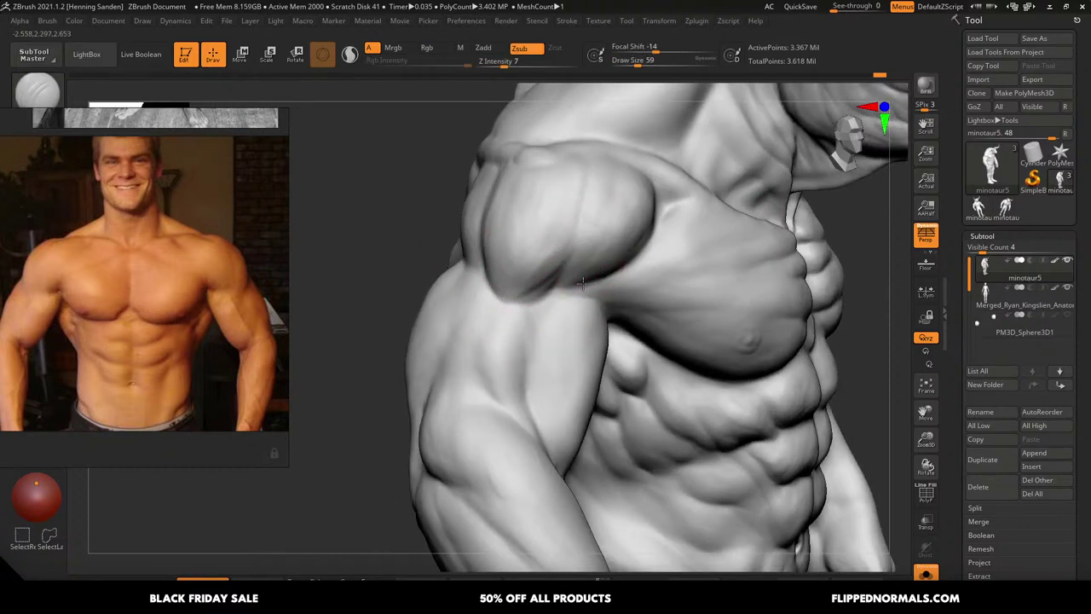
Carve the separation between the side and rear deltoid heads and their lower edge, reducing the draw size to about 39
right_click_drag(513, 286, 547, 283)
mouse_move(472, 236)
left_mouse_down()
mouse_move(475, 247)
mouse_move(469, 201)
left_mouse_up()
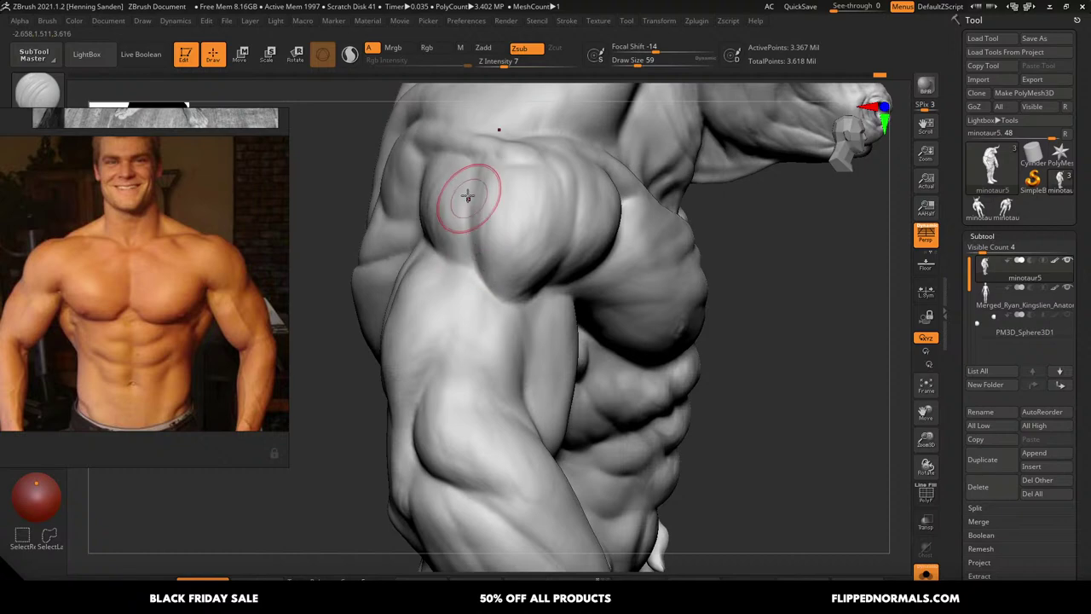
right_click_drag(466, 211, 460, 217)
left_click_drag(433, 249, 476, 264)
key("s")
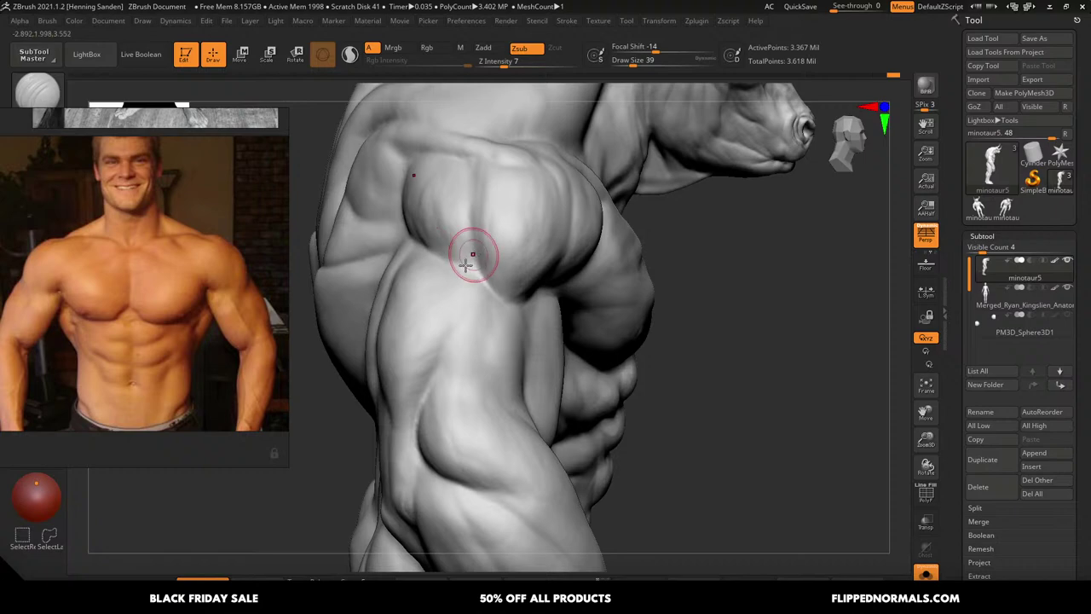
right_click_drag(470, 256, 433, 259)
left_click_drag(486, 255, 474, 218)
Build up the transition between the front deltoid and the chest with the Zadd brush at intensity 12 and draw size 41
mouse_move(531, 319)
right_mouse_down()
mouse_move(608, 295)
mouse_move(727, 198)
right_mouse_up()
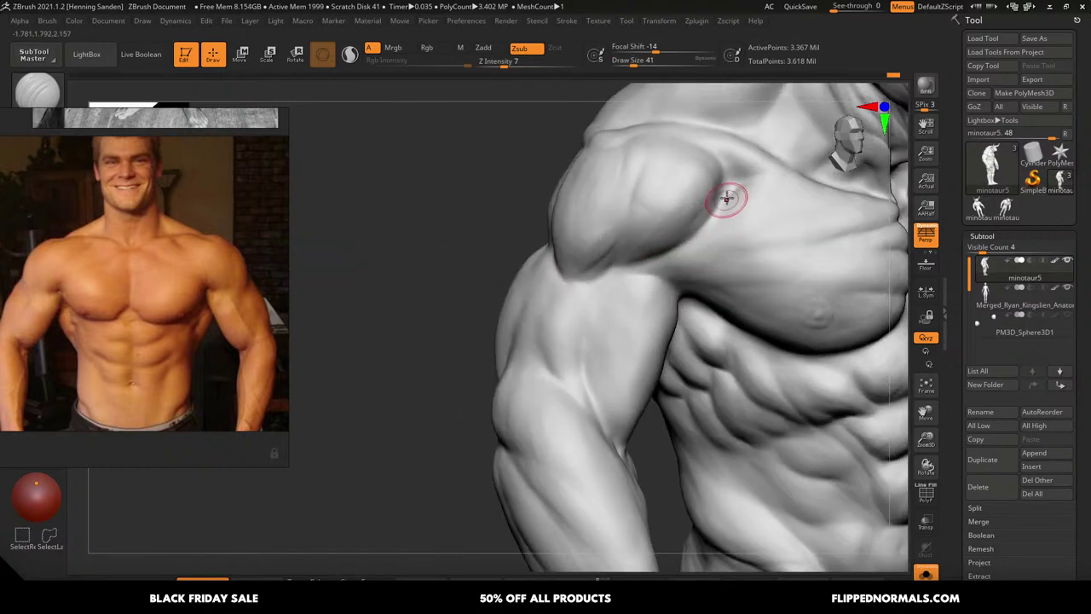
key("1")
left_click_drag(705, 236, 667, 247)
mouse_move(717, 243)
right_mouse_down("ctrl")
mouse_move(736, 214)
mouse_move(732, 236)
mouse_move(737, 207)
mouse_move(734, 225)
mouse_move(699, 234)
right_mouse_up("ctrl")
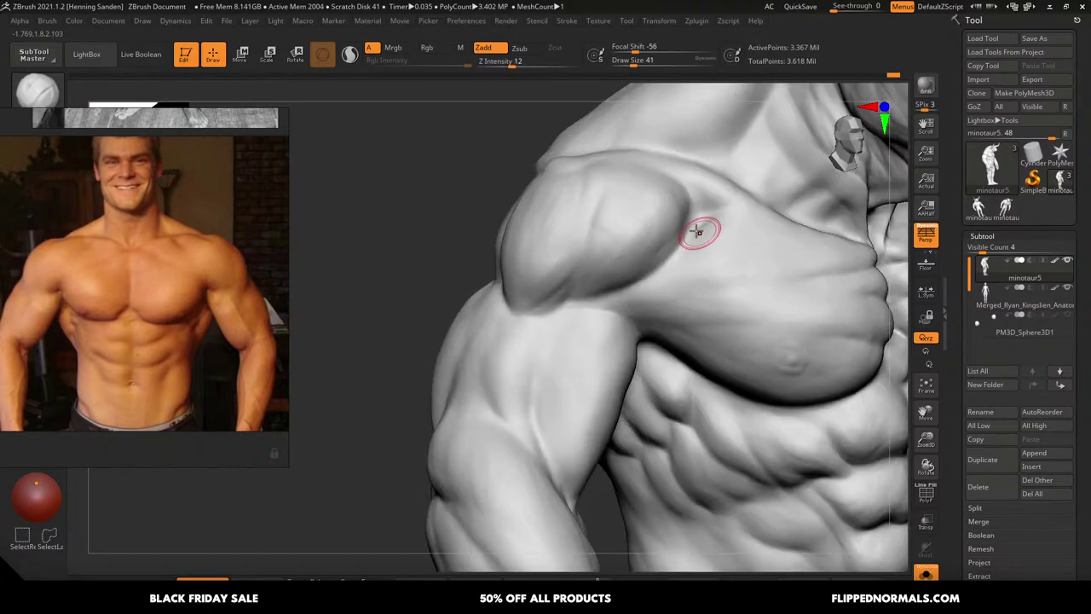
Try to build up the front edge of the deltoid at draw size 87
key("bracketright")
key("bracketright")
key("bracketright")
key("bracketright")
mouse_move(692, 209)
left_mouse_down()
mouse_move(637, 257)
mouse_move(682, 213)
mouse_move(666, 230)
left_mouse_up()
key("ctrl+z")
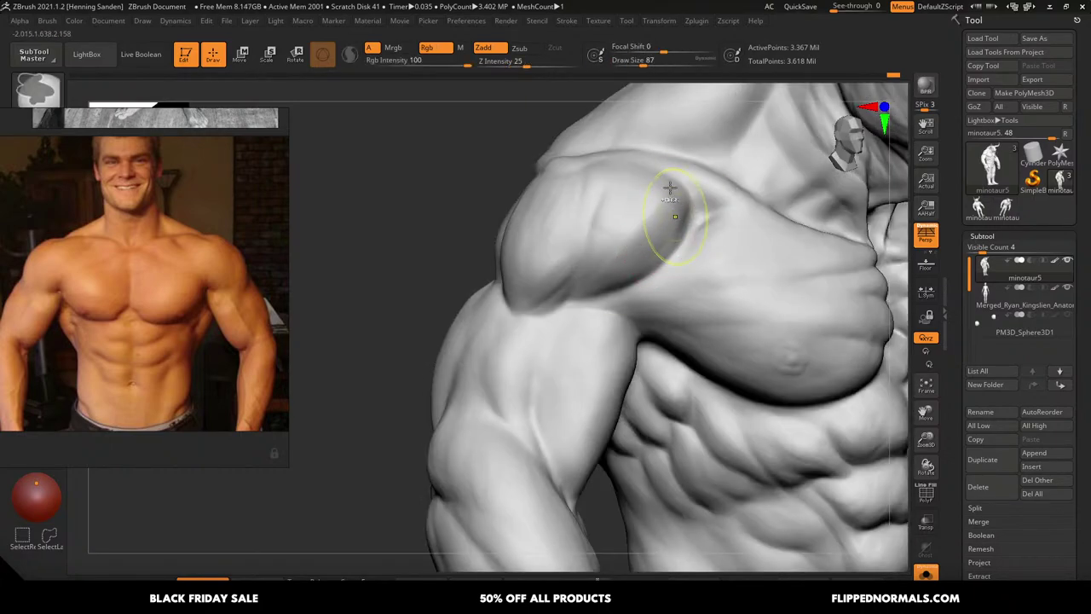
Add soft volume to the front deltoid with Z Intensity 7 and draw size 124
left_click_drag(509, 62, 503, 63)
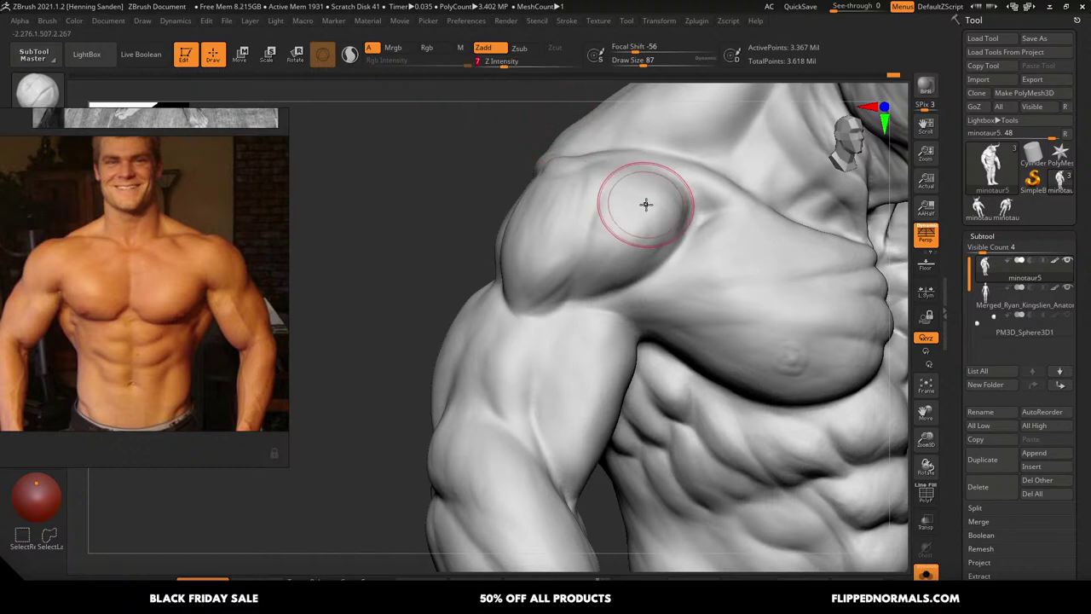
key("bracketright")
key("bracketright")
left_click_drag(687, 194, 630, 250)
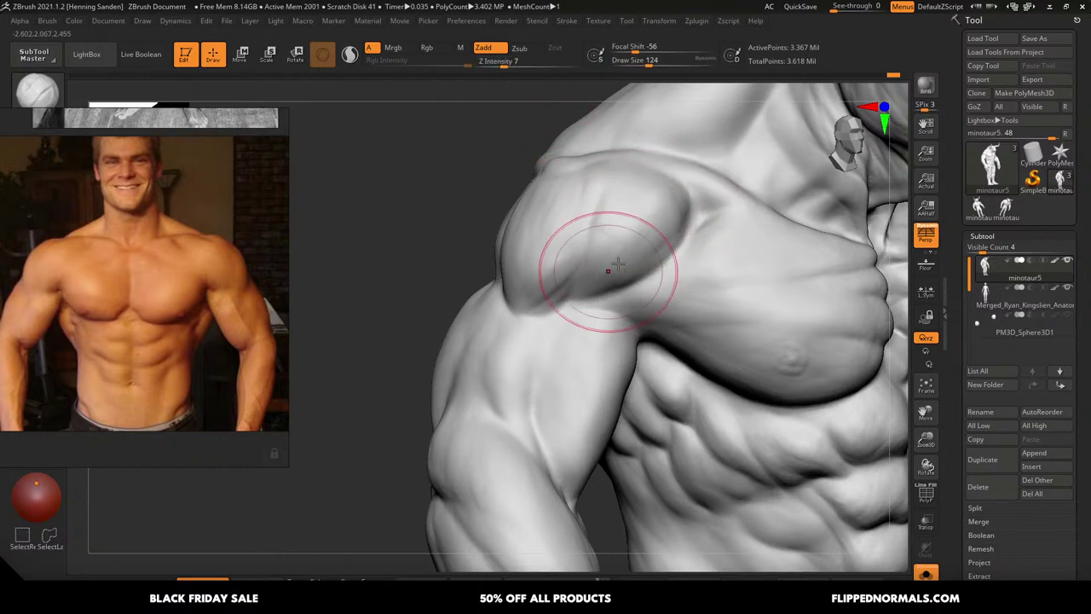
Refine the front deltoid's volume and its lower border above the armpit at draw size 97
right_click_drag(666, 254, 654, 224)
key("bracketleft")
key("bracketleft")
left_click_drag(674, 206, 644, 248)
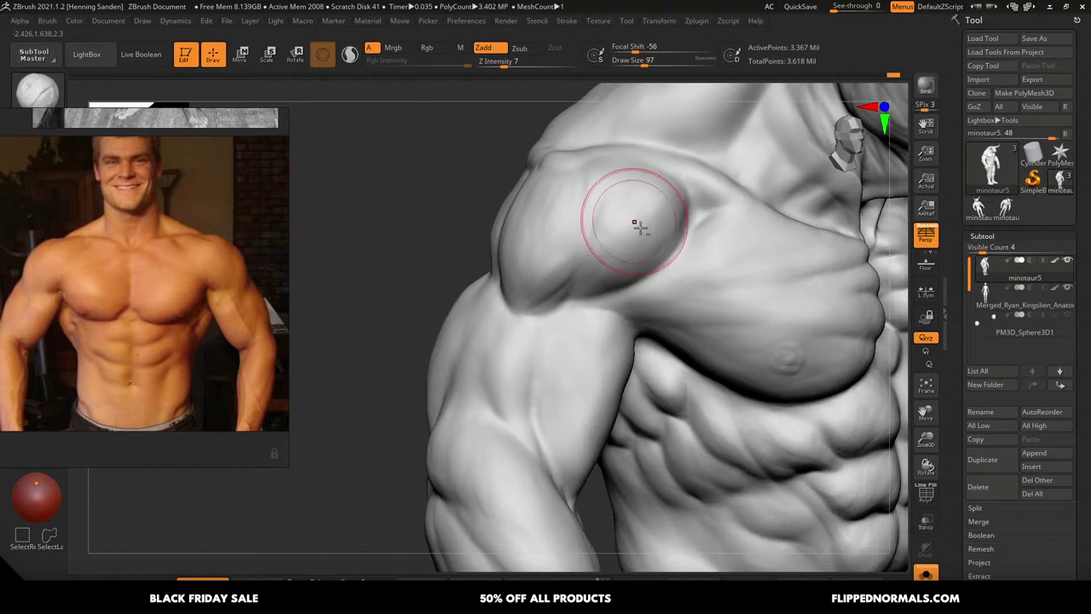
mouse_move(639, 224)
right_mouse_down()
mouse_move(694, 209)
mouse_move(689, 202)
right_mouse_up()
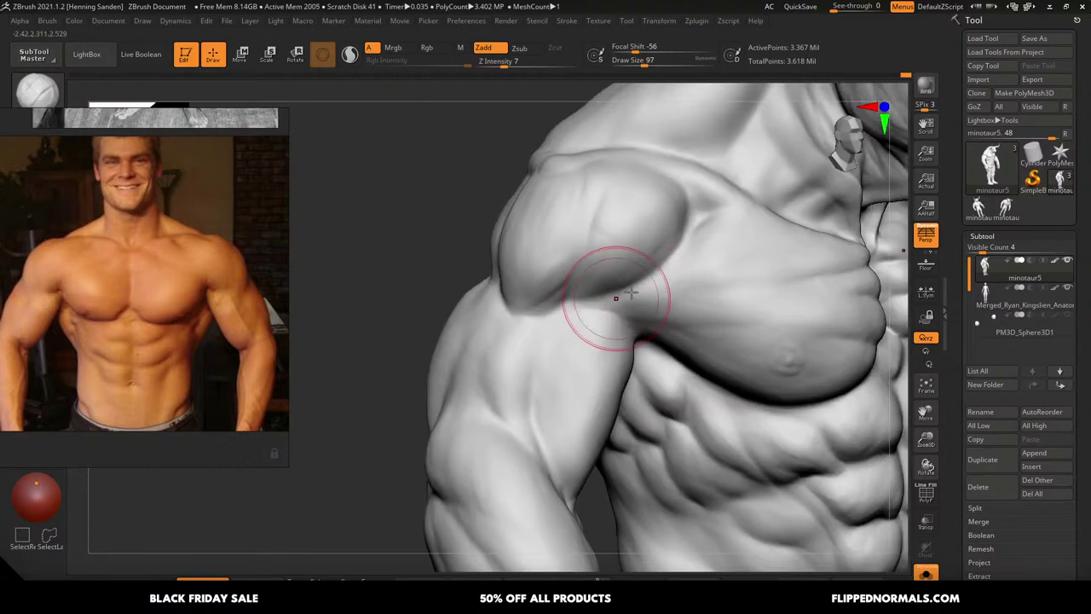
left_click_drag(630, 294, 623, 292)
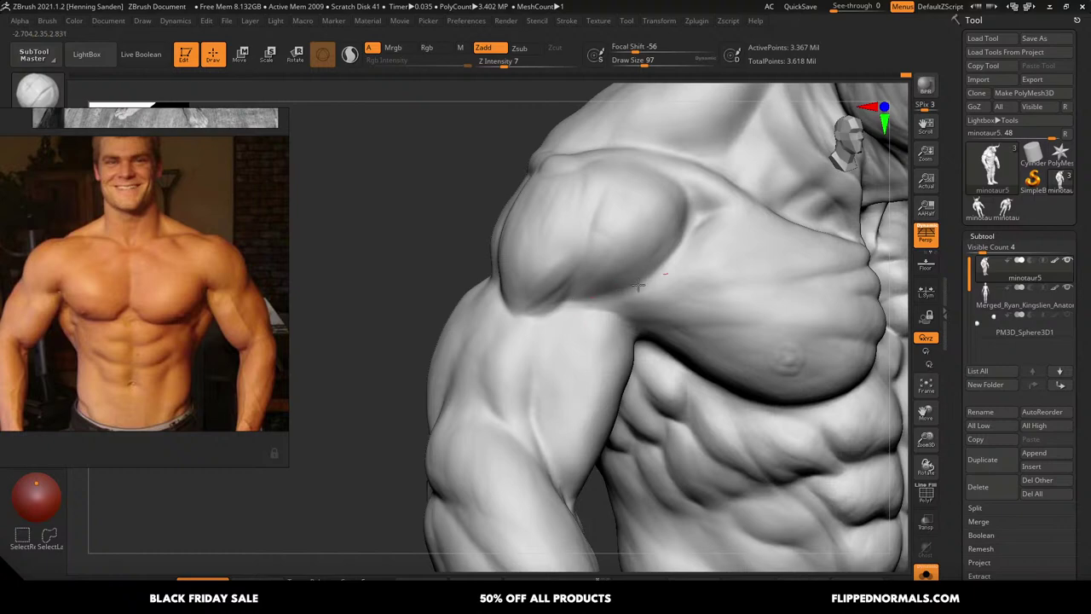
left_click_drag(605, 283, 598, 288)
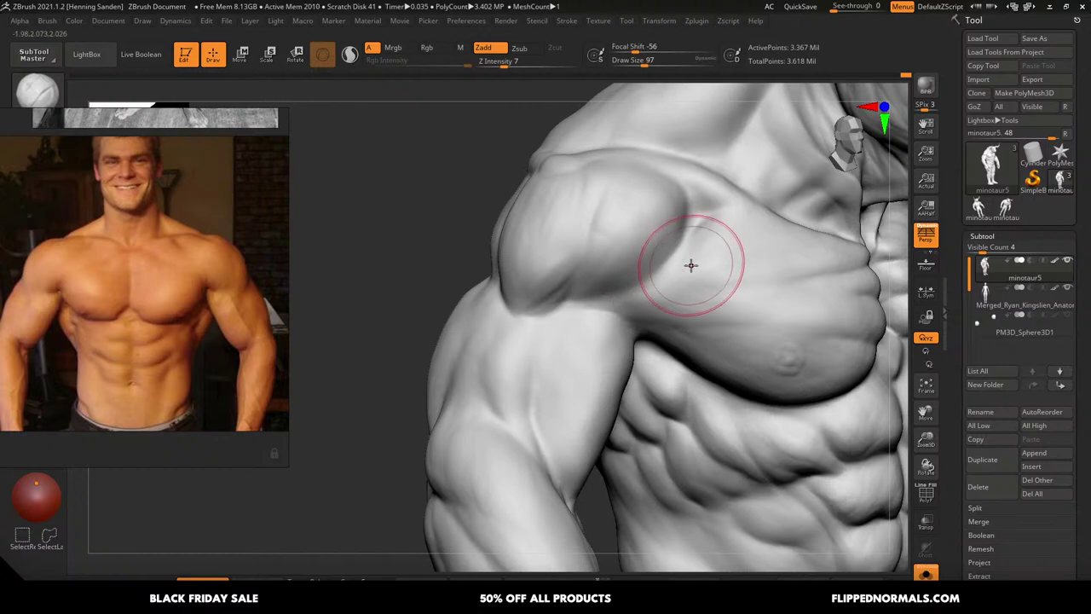
Refine the upper chest beside the front deltoid with the Zadd brush at Z Intensity 7 and draw size 46
key("s")
left_click_drag(704, 260, 719, 229)
key("s")
right_click_drag(724, 223, 738, 215)
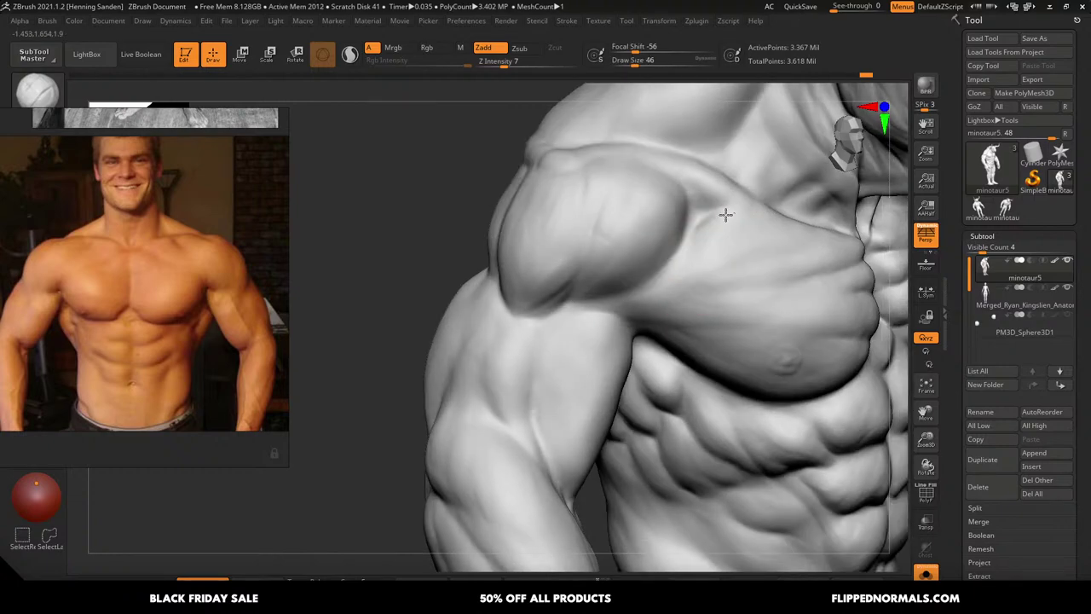
mouse_move(699, 258)
right_mouse_down()
mouse_move(689, 266)
mouse_move(733, 226)
right_mouse_up()
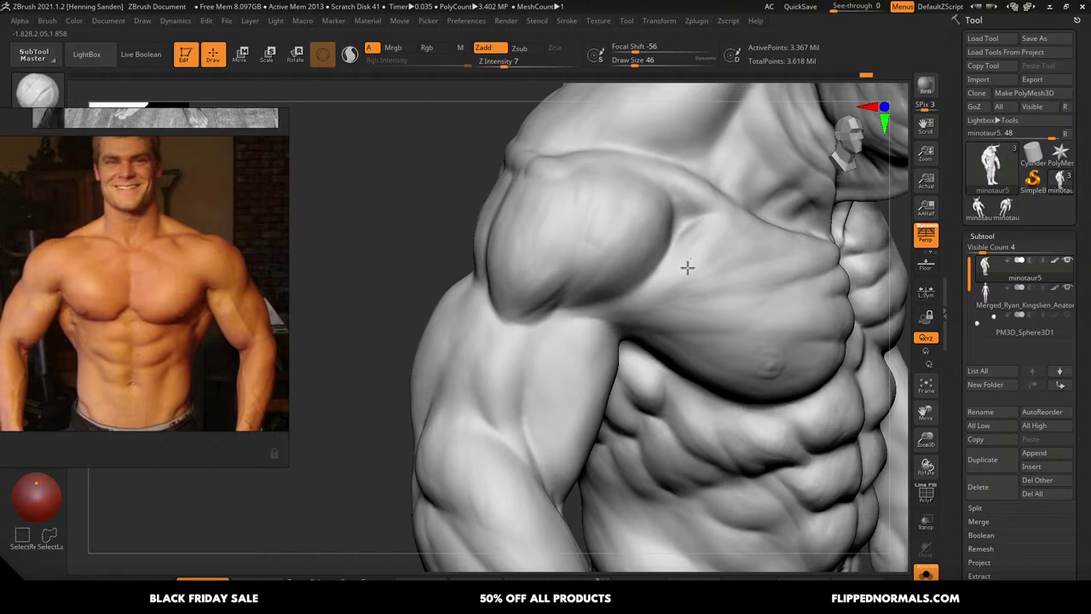
mouse_move(648, 309)
right_mouse_down()
mouse_move(619, 207)
mouse_move(635, 307)
mouse_move(625, 280)
mouse_move(617, 314)
mouse_move(619, 305)
right_mouse_up()
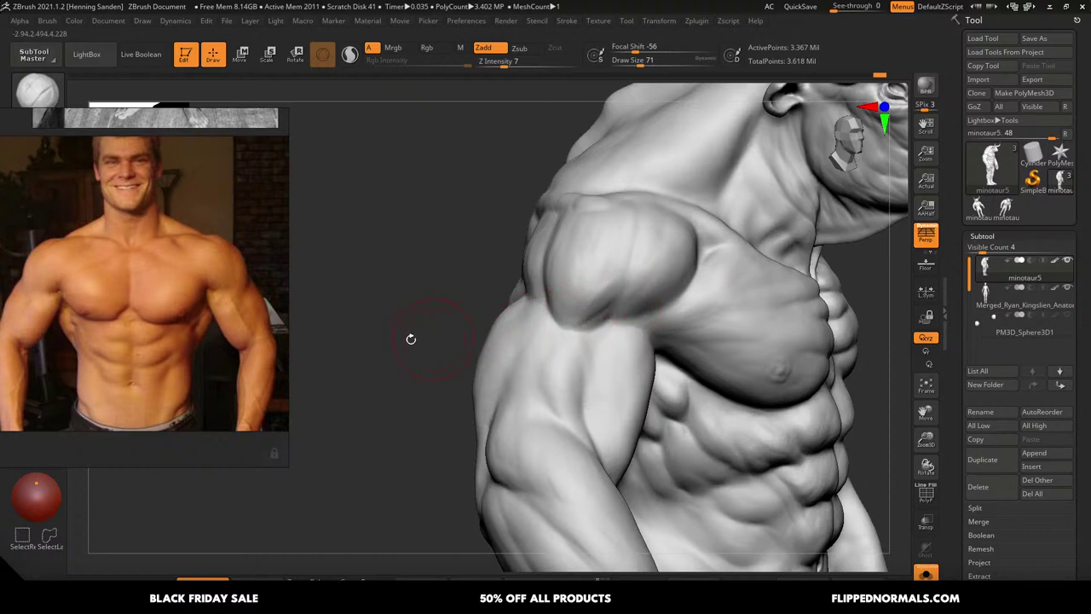
Deepen the crease along the lower border of the side deltoid with strokes at draw size 71
mouse_move(499, 305)
right_mouse_down()
mouse_move(596, 292)
mouse_move(612, 304)
mouse_move(608, 288)
right_mouse_up()
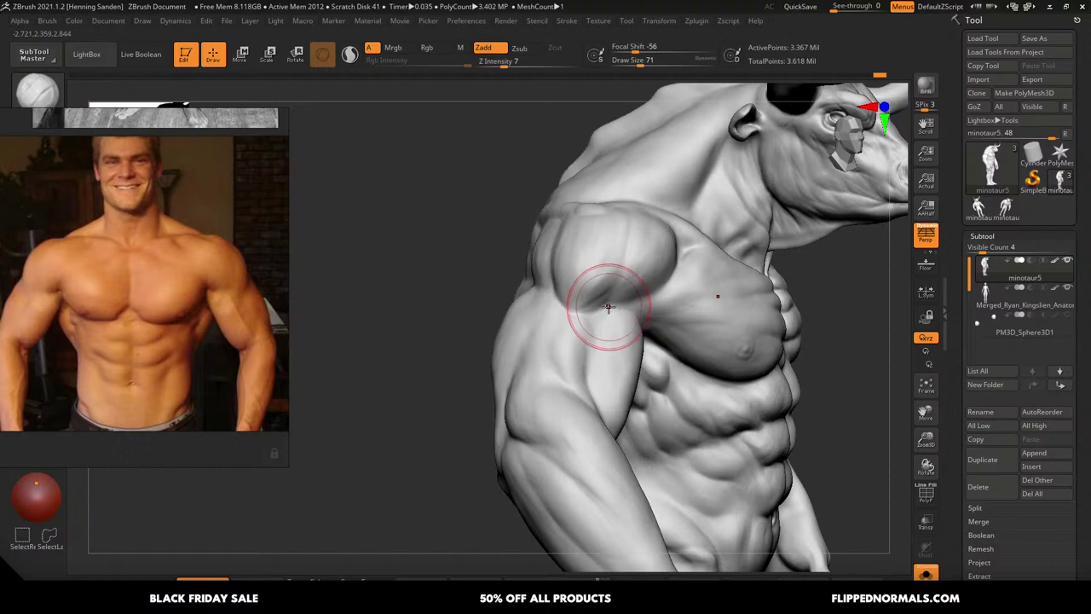
mouse_move(616, 312)
right_mouse_down()
mouse_move(626, 334)
mouse_move(657, 336)
mouse_move(669, 297)
mouse_move(702, 392)
mouse_move(668, 344)
mouse_move(682, 371)
mouse_move(645, 358)
right_mouse_up()
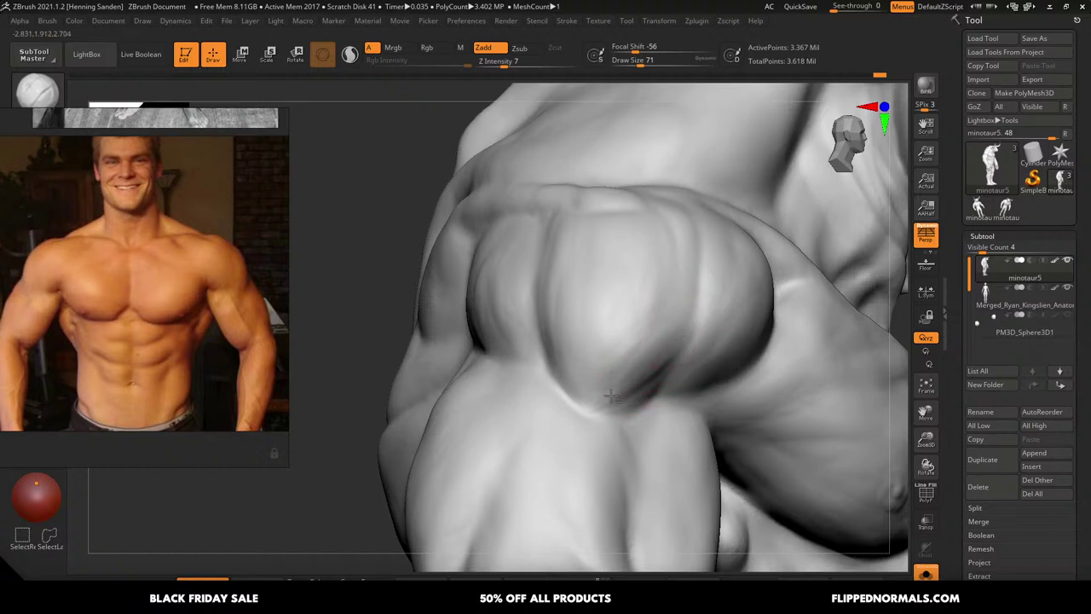
left_click_drag(648, 383, 667, 384, "alt")
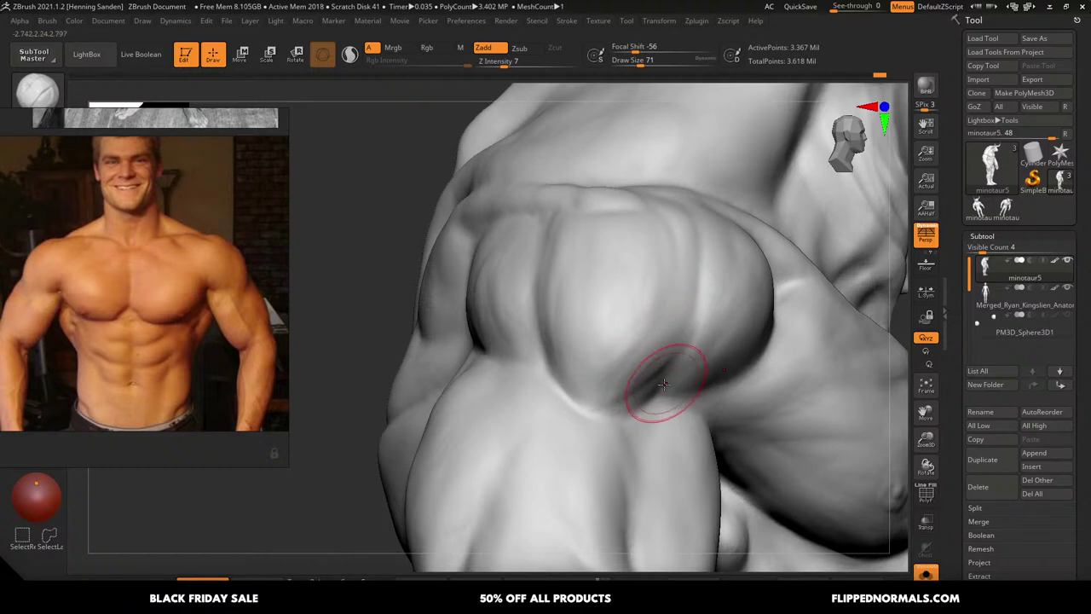
right_click_drag(667, 384, 675, 340)
key("s")
left_click(676, 337)
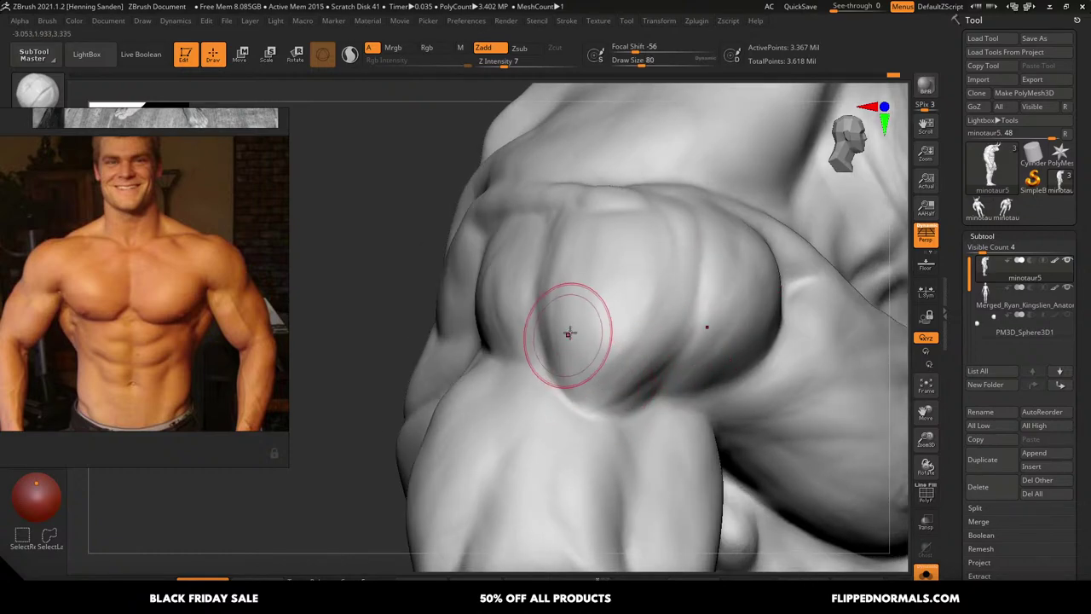
Refine the side and rear deltoid forms with the Zadd brush at draw size 46
right_click_drag(570, 333, 529, 299)
key("s")
left_click(496, 337)
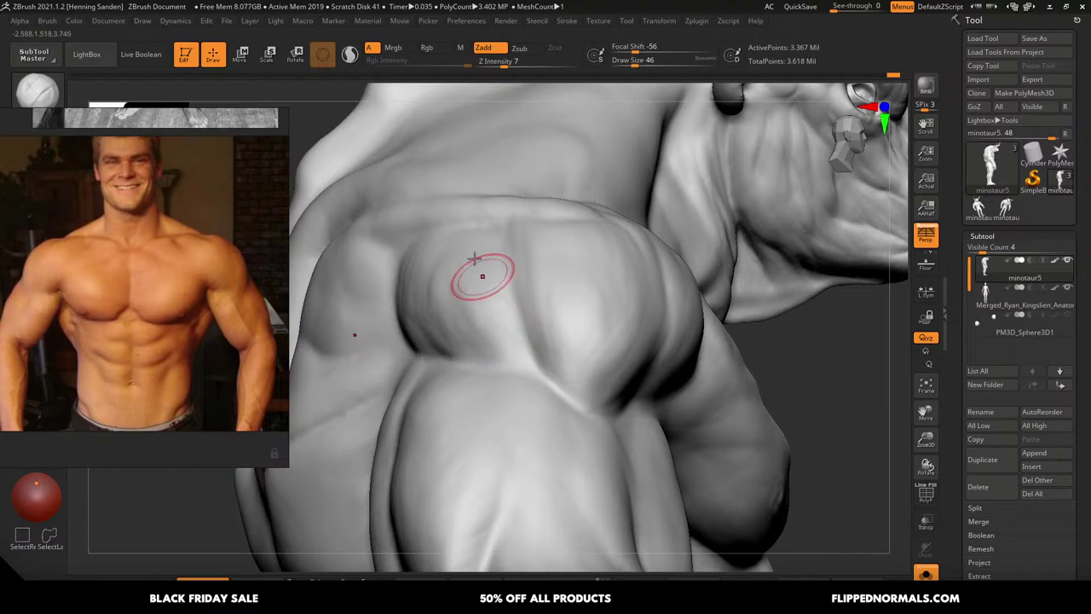
right_click_drag(551, 275, 507, 260, "ctrl")
mouse_move(624, 343)
right_mouse_down()
mouse_move(564, 346)
mouse_move(632, 355)
mouse_move(672, 340)
right_mouse_up()
Reshape the deltoid's overall form and silhouette from several angles with the Move brush
key("b")
key("m")
key("v")
mouse_move(623, 312)
right_mouse_down("ctrl")
mouse_move(648, 325)
mouse_move(560, 329)
mouse_move(661, 345)
mouse_move(569, 361)
right_mouse_up("ctrl")
key("s")
left_click(631, 333)
key("s")
left_click(563, 319)
key("s")
left_click(597, 356)
right_click_drag(566, 296, 563, 213, "alt")
right_click_drag(638, 362, 609, 342)
right_click_drag(619, 380, 632, 435, "alt")
right_click_drag(662, 368, 639, 361)
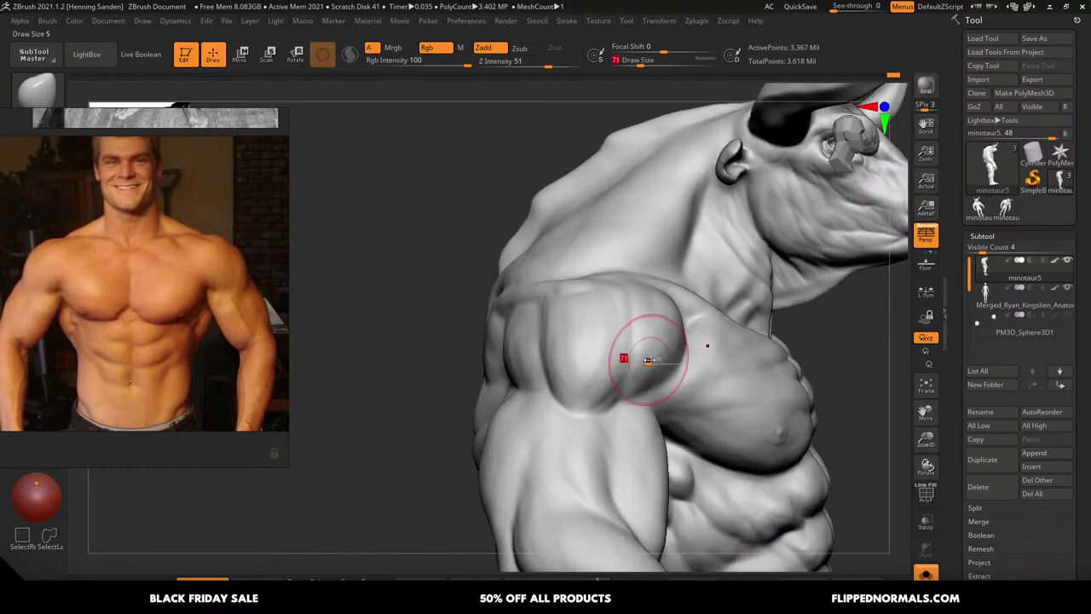
key("]")
Carve the separation between the side and rear deltoid with the Zsub brush at Z Intensity 7 and draw size 65
mouse_move(574, 341)
right_mouse_down()
mouse_move(551, 330)
mouse_move(546, 310)
mouse_move(543, 333)
right_mouse_up()
key("2")
key("s")
left_click(532, 333)
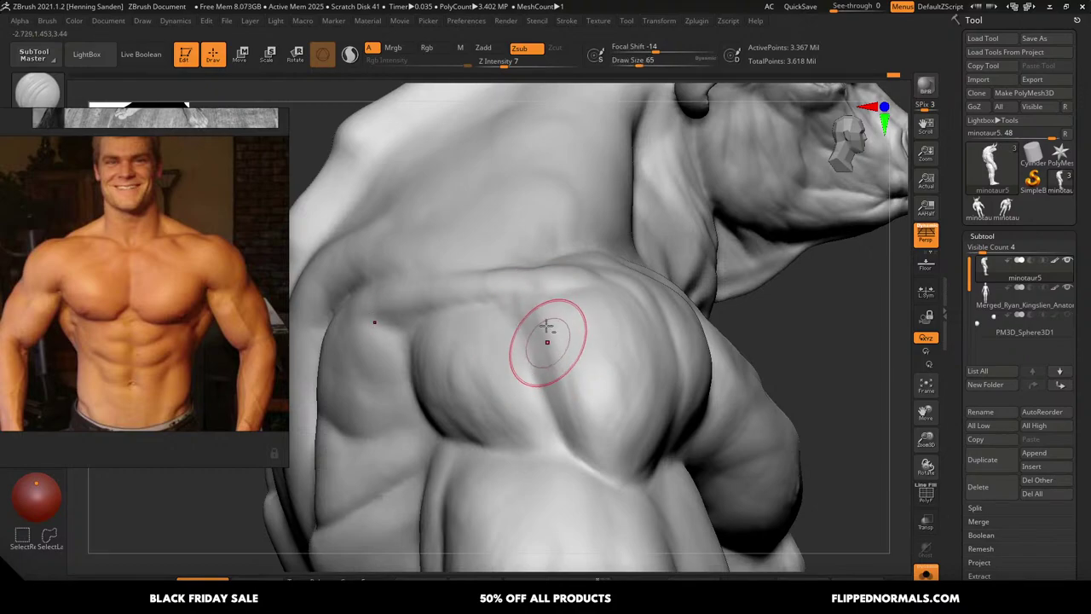
right_click_drag(547, 326, 538, 299)
Switch to Firefox, look up images of "a monster calls" on Google in a new tab, and return to ZBrush
key("alt+Tab")
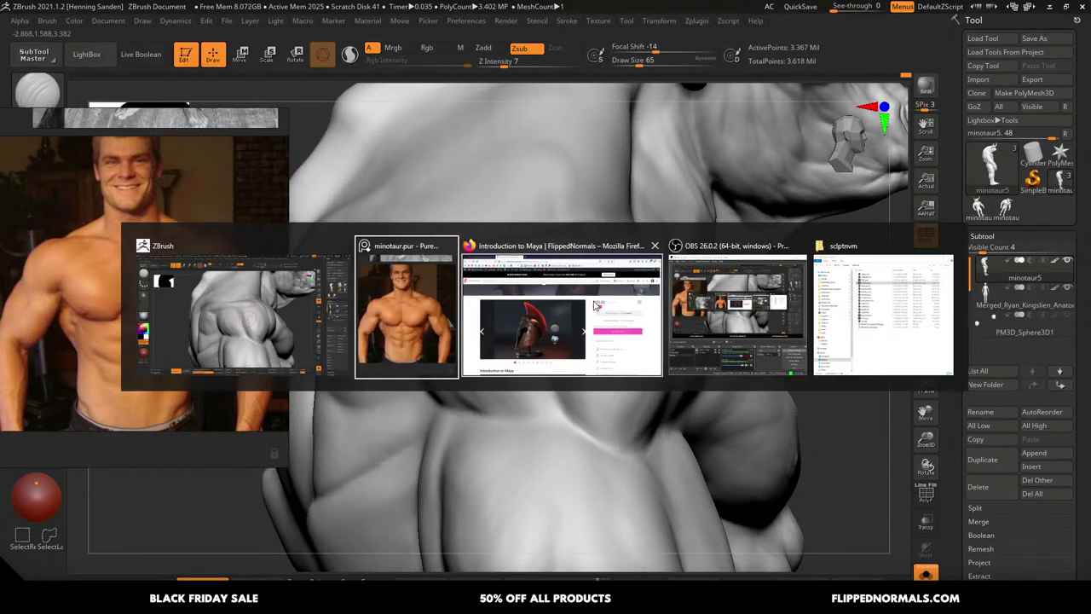
key("ctrl+t")
type("a monste")
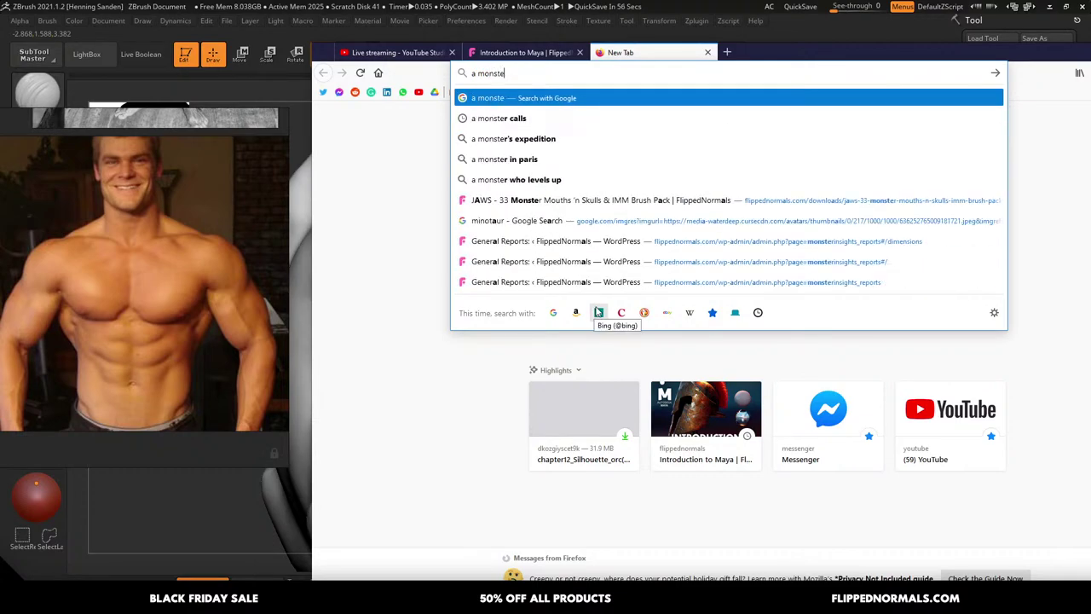
key("Down")
key("Return")
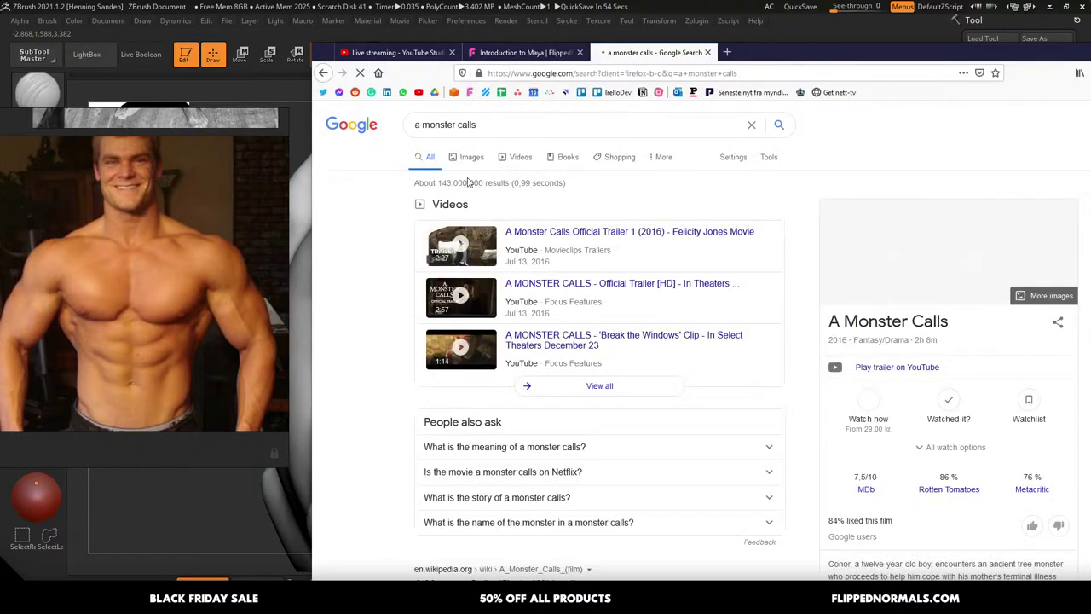
left_click(470, 160)
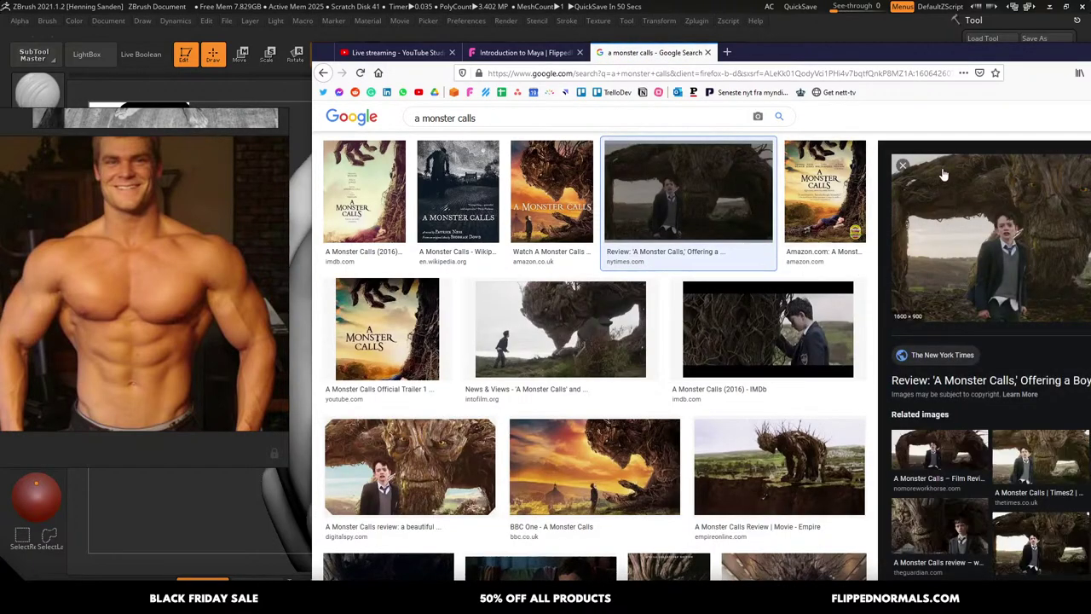
left_click_drag(1012, 53, 819, 54)
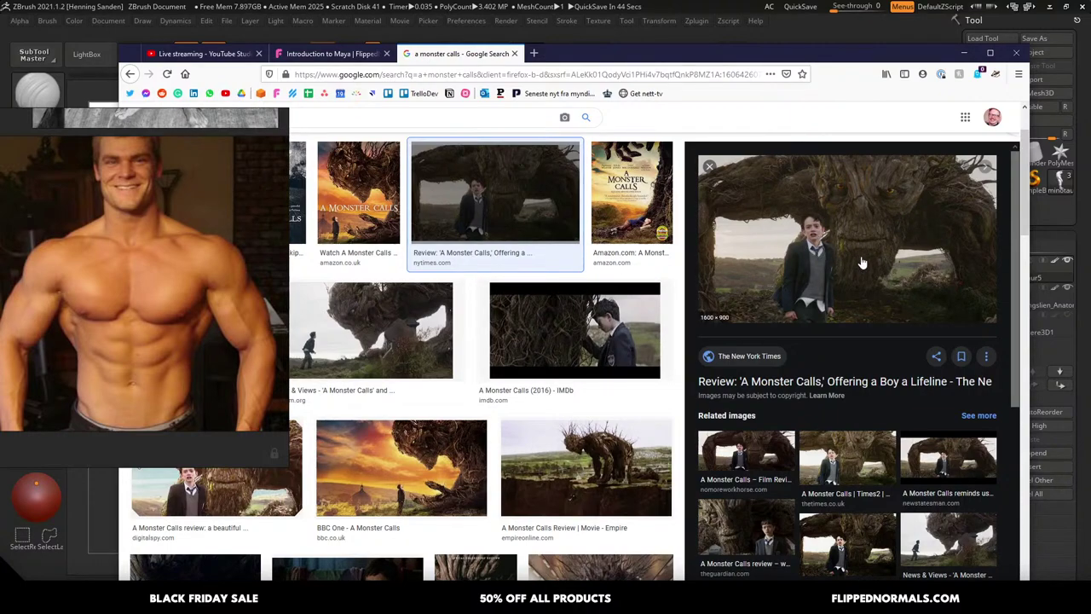
left_click(846, 33)
Define the muscle strands of the side and rear deltoid with the Zadd brush at draw size 51
right_click_drag(622, 310, 614, 365)
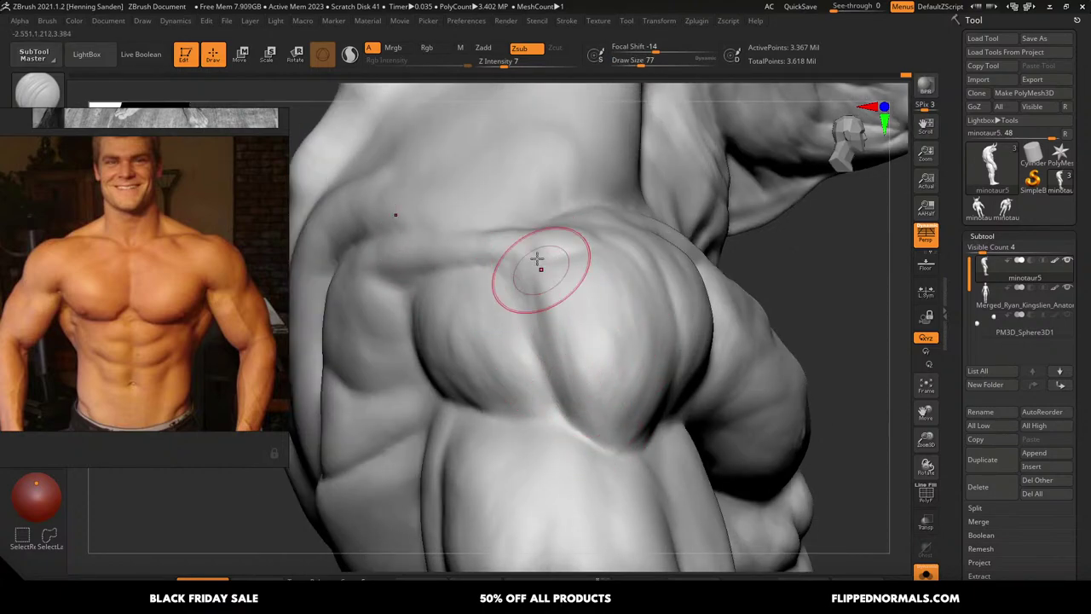
key("1")
left_click_drag(535, 280, 553, 336)
key("s")
mouse_move(541, 290)
left_mouse_down()
mouse_move(523, 373)
mouse_move(483, 370)
left_mouse_up()
key("ctrl+z")
mouse_move(474, 316)
left_mouse_down()
mouse_move(479, 375)
mouse_move(464, 381)
left_mouse_up()
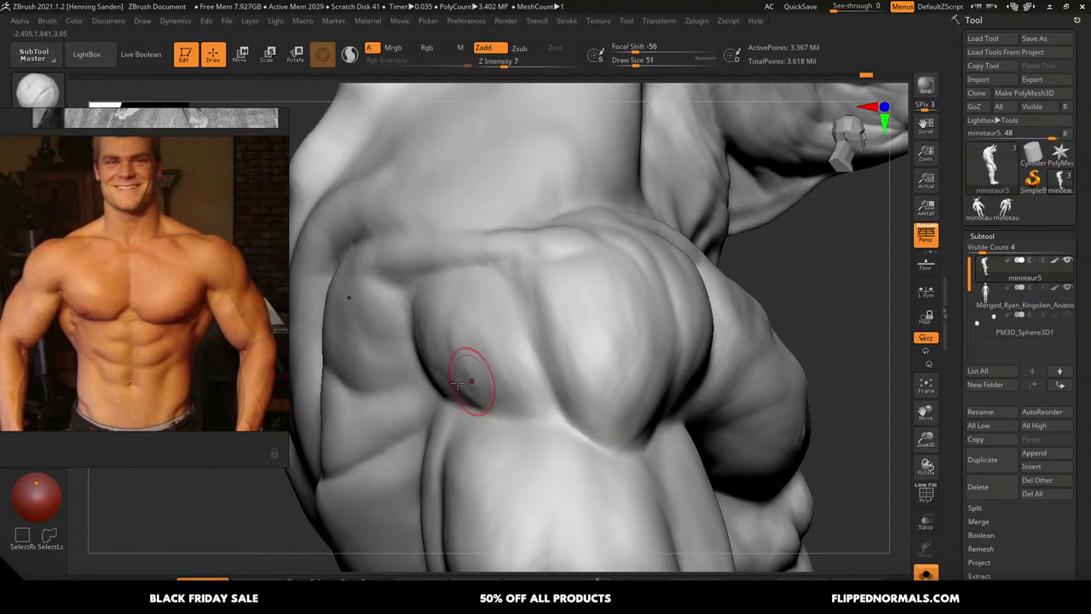
Sculpt the muscle forms over the shoulder blade on the upper back at draw size 37
right_click_drag(461, 388, 555, 298)
mouse_move(503, 375)
right_mouse_down()
mouse_move(588, 362)
mouse_move(640, 386)
right_mouse_up()
key("s")
left_click_drag(643, 349, 641, 345)
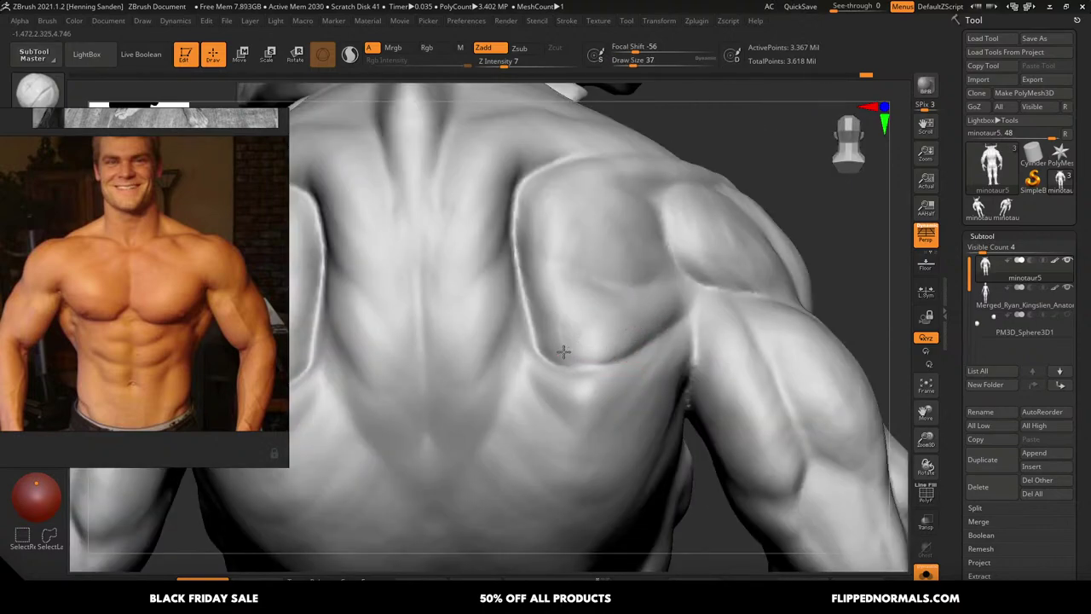
left_click_drag(588, 314, 618, 334)
left_click_drag(672, 309, 646, 333)
right_click_drag(575, 338, 617, 322)
left_click_drag(551, 303, 616, 260)
mouse_move(587, 370)
left_mouse_down()
mouse_move(630, 317)
mouse_move(584, 408)
left_mouse_up()
mouse_move(597, 389)
right_mouse_down("ctrl")
mouse_move(588, 401)
mouse_move(606, 401)
mouse_move(600, 365)
mouse_move(639, 312)
mouse_move(635, 299)
mouse_move(585, 316)
mouse_move(587, 287)
mouse_move(648, 269)
right_mouse_up("ctrl")
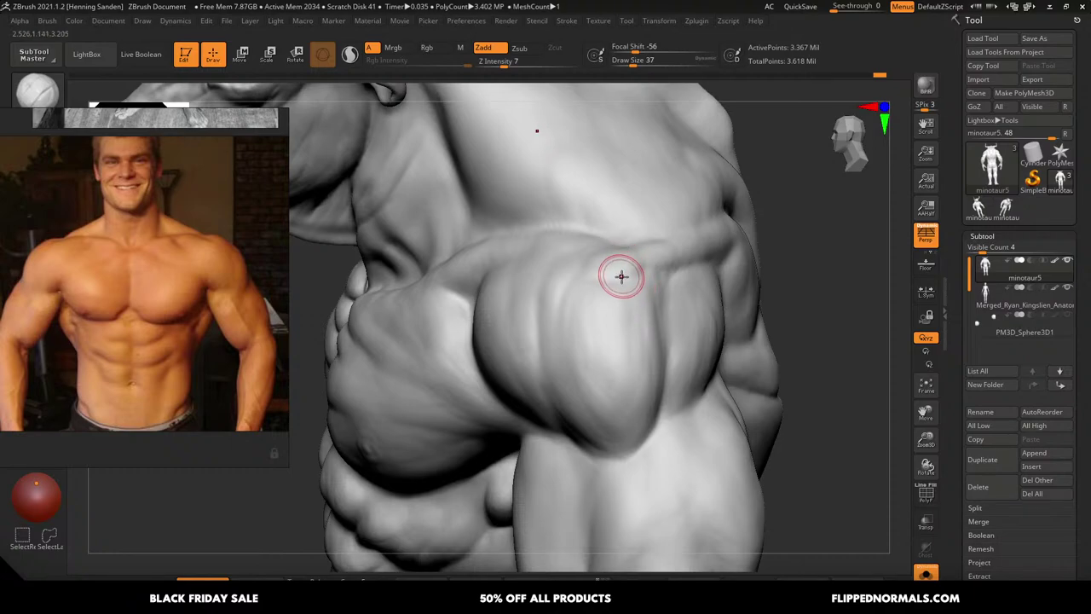
Adjust the outer silhouette of the deltoid with the Move brush at draw size 128
mouse_move(622, 285)
right_mouse_down()
mouse_move(597, 231)
mouse_move(660, 326)
mouse_move(652, 340)
right_mouse_up()
key("b")
key("m")
key("v")
key("s")
left_click_drag(650, 343, 659, 343)
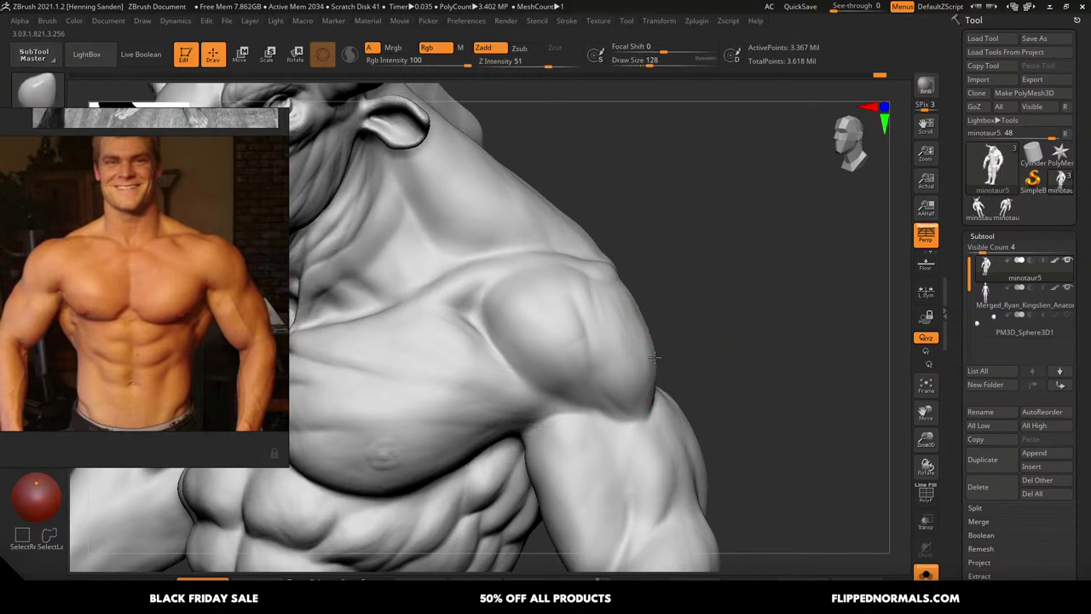
Build up the side deltoid's muscle heads and their upper attachment with the Clay Buildup brush at draw size 68
right_click_drag(653, 356, 681, 348)
key("b")
key("c")
key("b")
key("s")
mouse_move(680, 348)
left_mouse_down()
mouse_move(666, 340)
mouse_move(649, 362)
mouse_move(659, 326)
left_mouse_up()
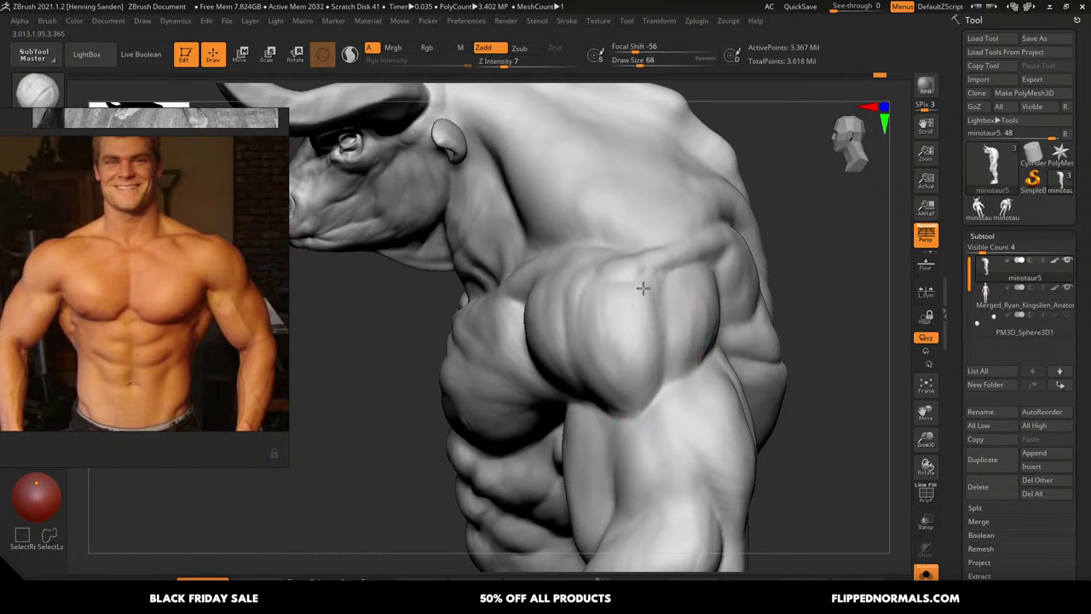
right_click_drag(666, 308, 653, 282)
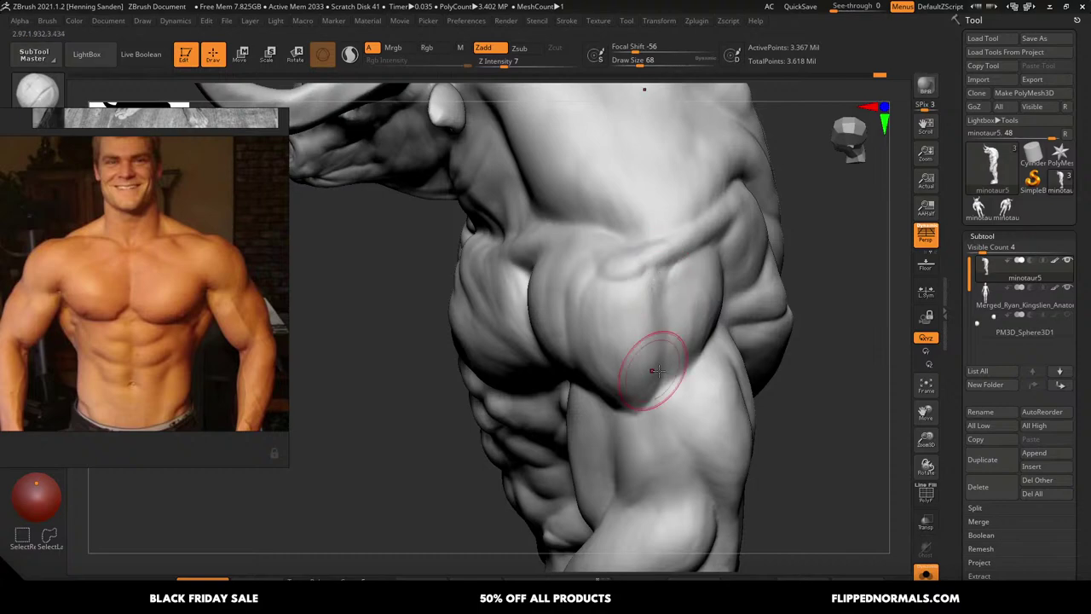
right_click_drag(654, 370, 702, 294)
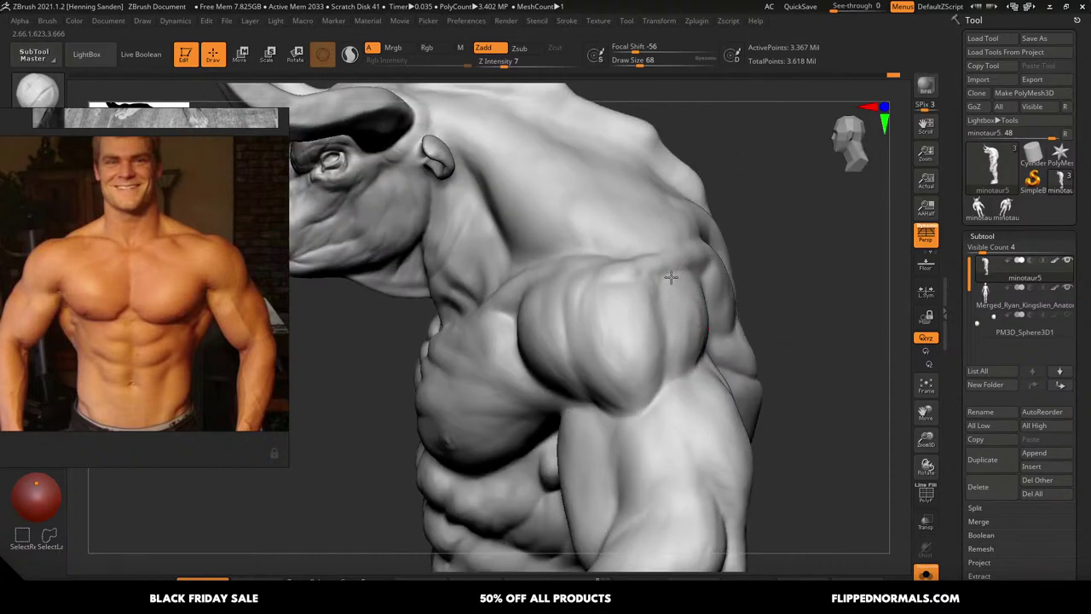
mouse_move(669, 376)
right_mouse_down()
mouse_move(670, 365)
mouse_move(560, 360)
right_mouse_up()
mouse_move(500, 324)
right_mouse_down()
mouse_move(500, 305)
mouse_move(511, 320)
right_mouse_up()
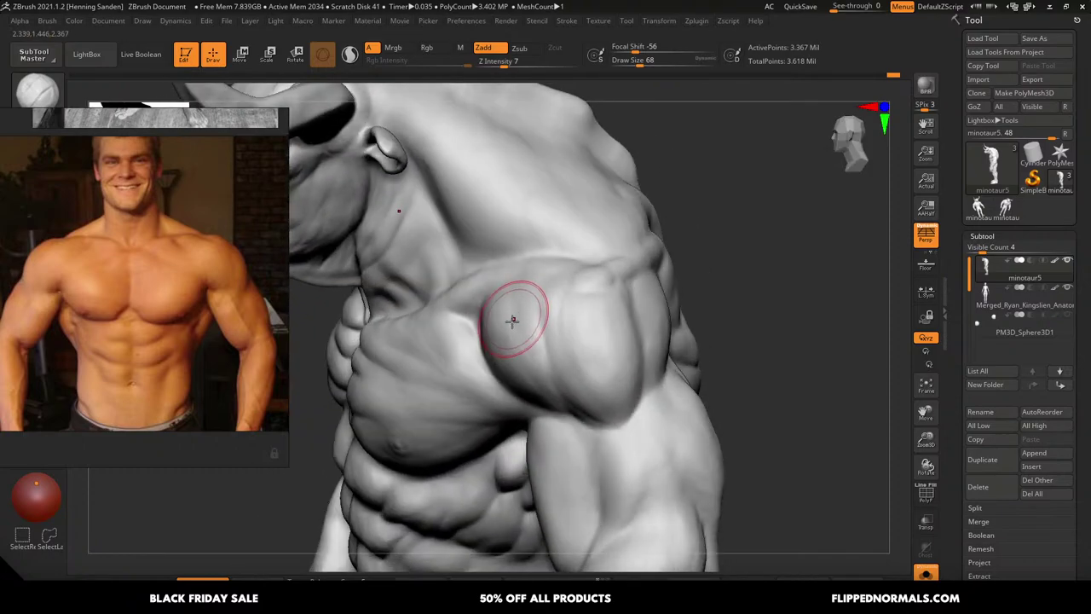
Shift the front edge of the deltoid against the chest with the Move brush
key("b")
key("m")
key("v")
key("s")
left_click_drag(503, 344, 509, 345)
mouse_move(497, 348)
right_mouse_down()
mouse_move(500, 324)
mouse_move(634, 341)
mouse_move(565, 353)
mouse_move(643, 327)
mouse_move(713, 324)
mouse_move(585, 334)
mouse_move(623, 361)
mouse_move(645, 345)
mouse_move(612, 337)
right_mouse_up()
Refine the inner collarbone area and the upper chest near the sternum with the Zadd brush at draw sizes 44 and 41
key("s")
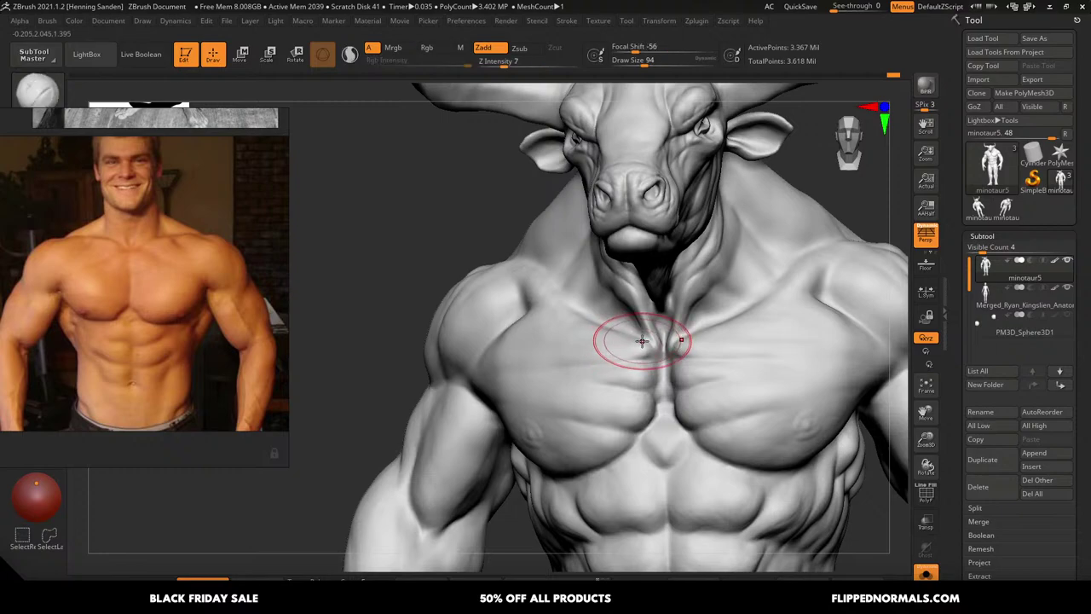
key("s")
left_click_drag(642, 341, 635, 341)
right_click_drag(638, 341, 648, 348)
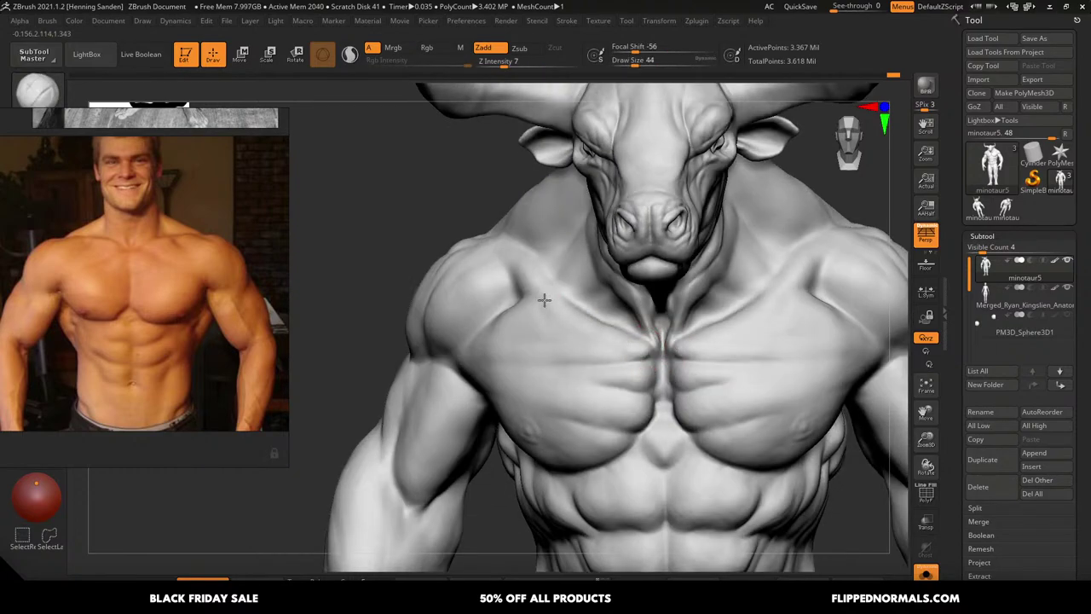
right_click_drag(544, 299, 597, 324)
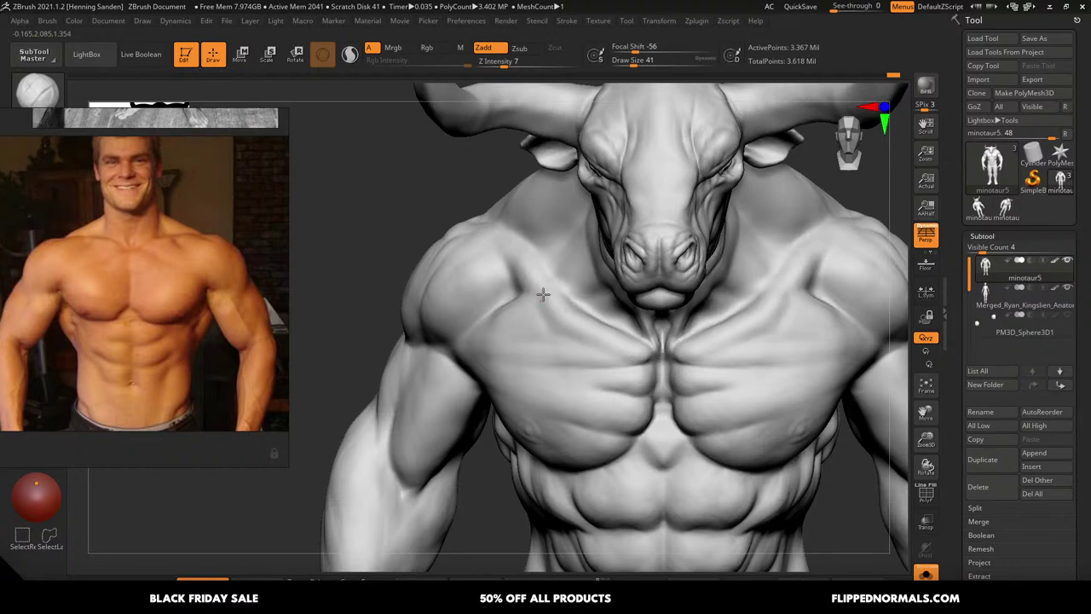
mouse_move(553, 293)
right_mouse_down()
mouse_move(561, 276)
mouse_move(633, 348)
mouse_move(625, 341)
right_mouse_up()
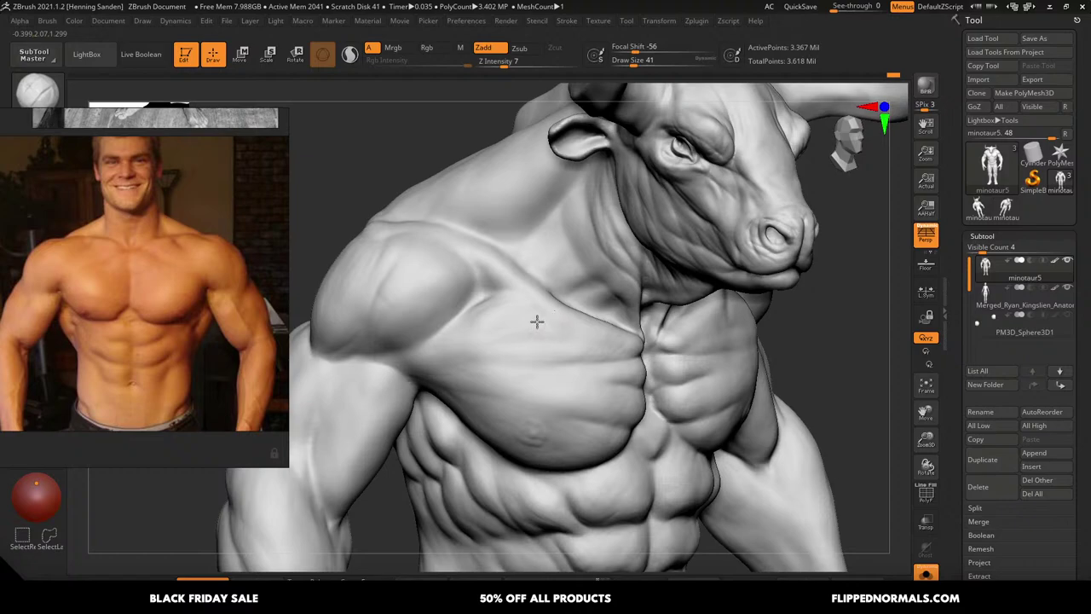
Fill out the upper chest where it meets the front deltoid with the Zadd brush at draw size 54
key("]")
left_click_drag(498, 330, 475, 324)
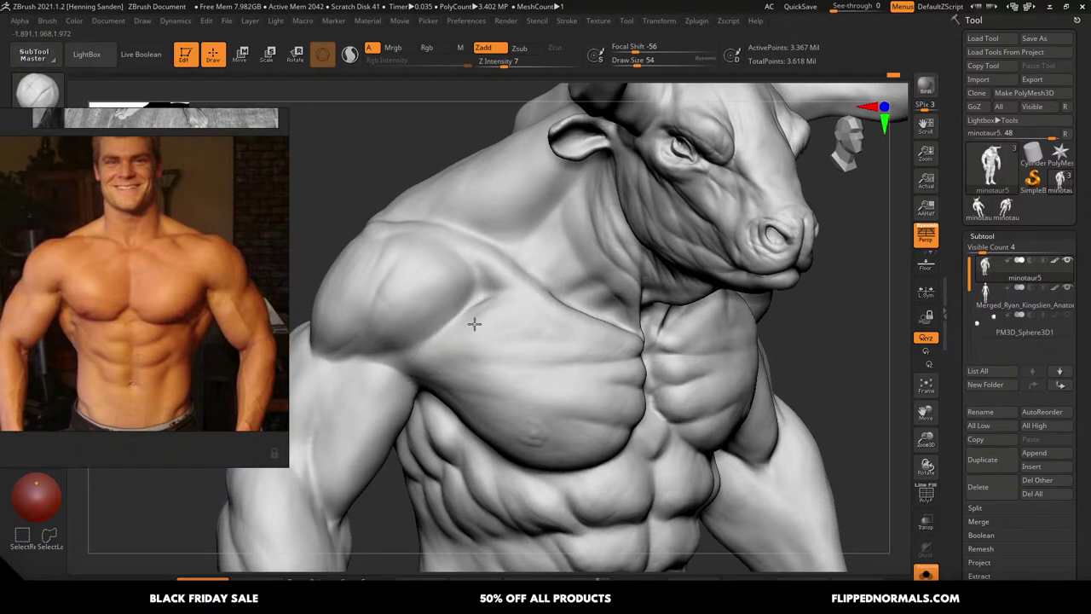
right_click_drag(410, 356, 418, 335)
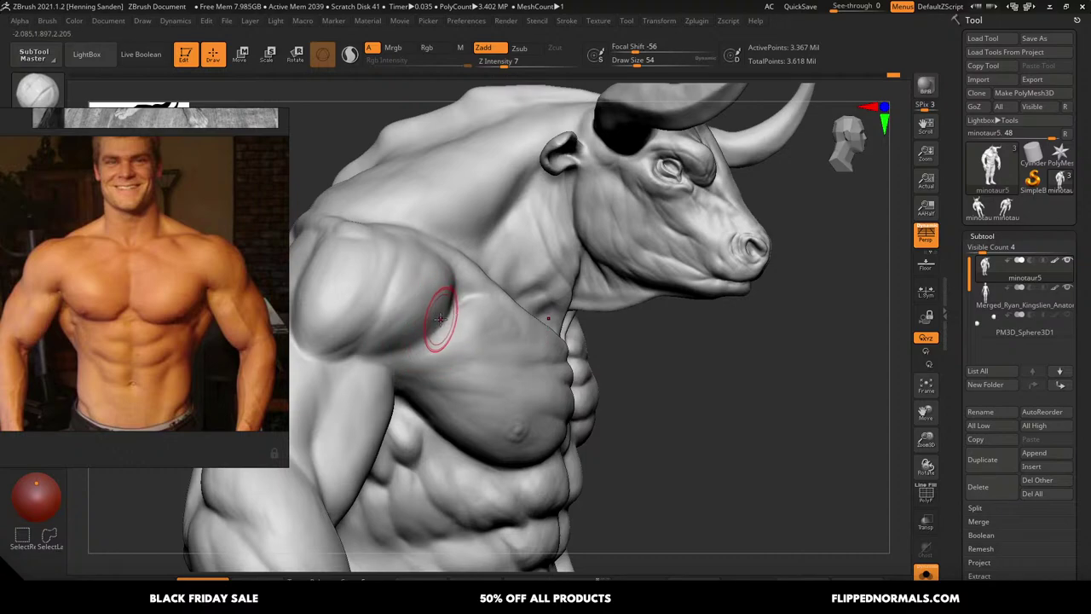
right_click_drag(453, 312, 449, 307)
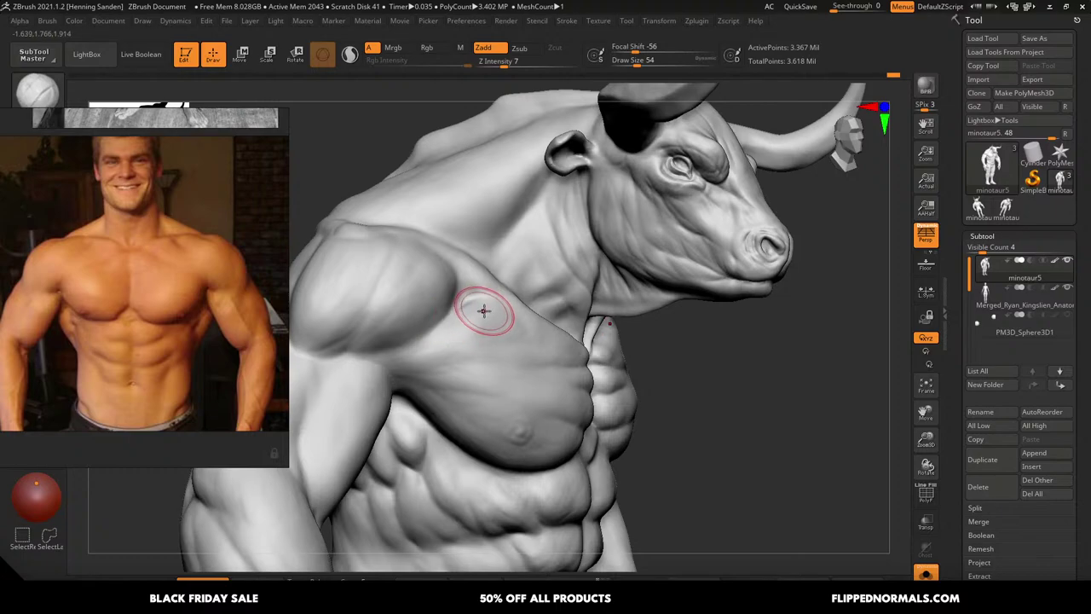
Carve the groove between the front deltoid and the chest with the Zsub brush at Z Intensity 7 and draw size 65
mouse_move(516, 312)
right_mouse_down()
mouse_move(507, 314)
mouse_move(608, 287)
mouse_move(580, 321)
mouse_move(648, 326)
right_mouse_up()
key("2")
right_click_drag(601, 285, 604, 278)
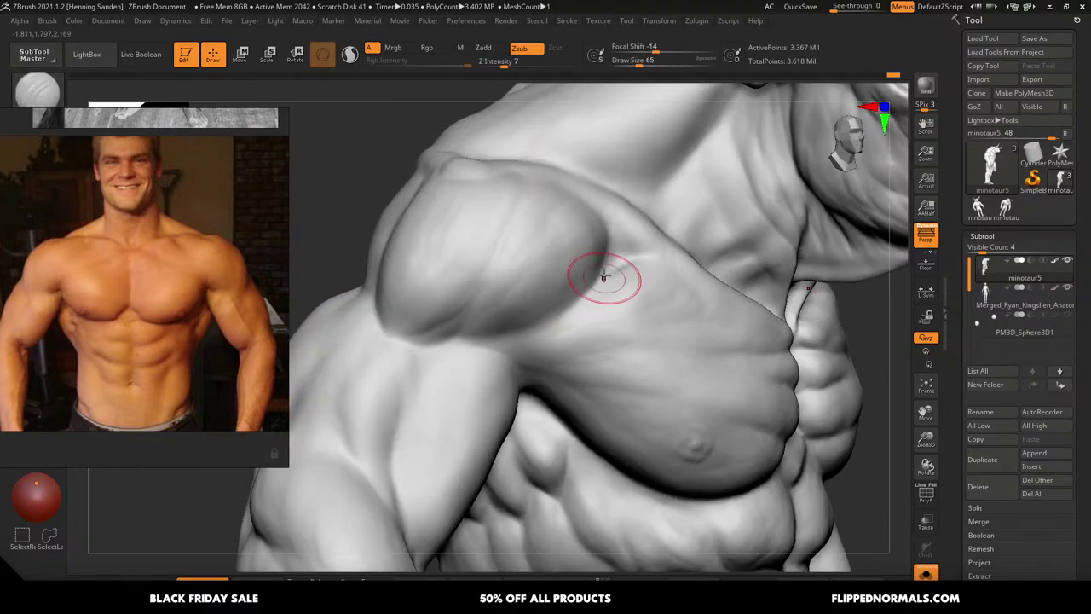
left_click_drag(609, 237, 577, 297)
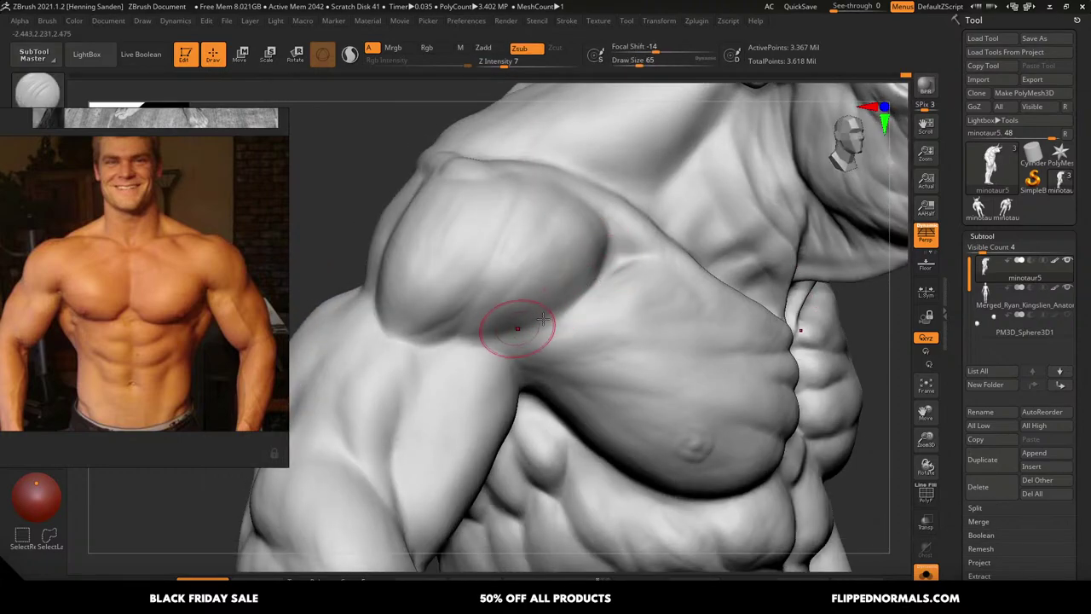
right_click_drag(493, 335, 596, 290)
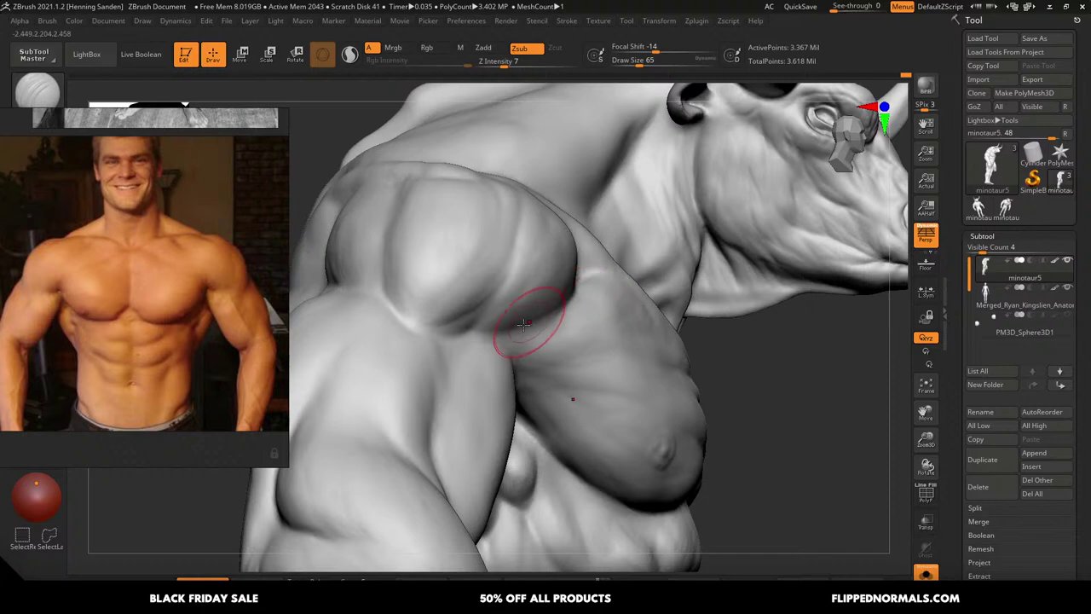
right_click_drag(496, 312, 523, 276)
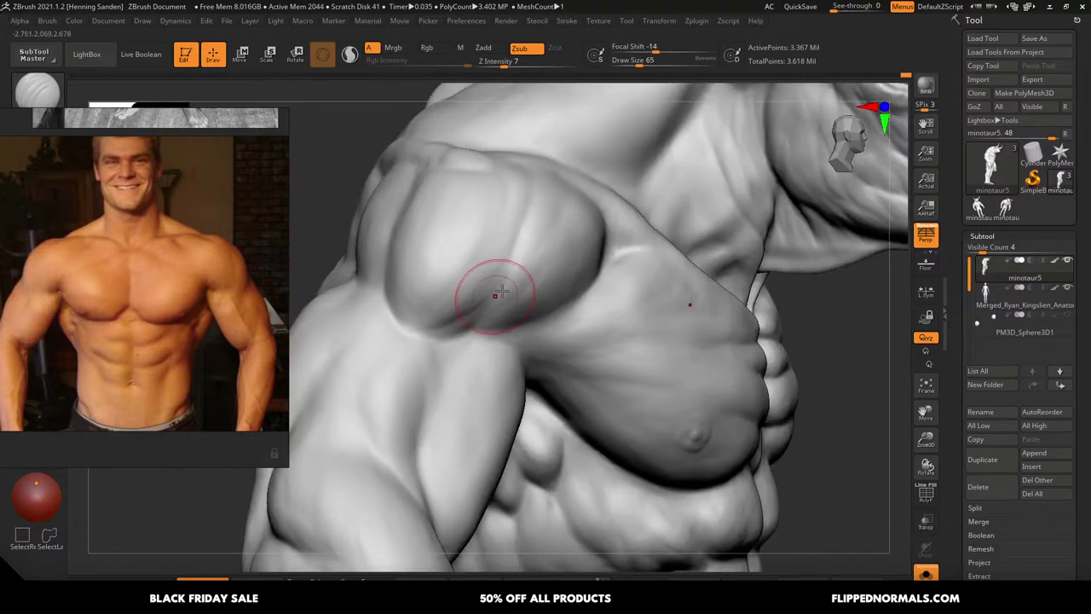
Carve the separation between the side and rear heads of the deltoid with the Zsub brush at draw sizes 68 and 62
right_click_drag(419, 338, 407, 275)
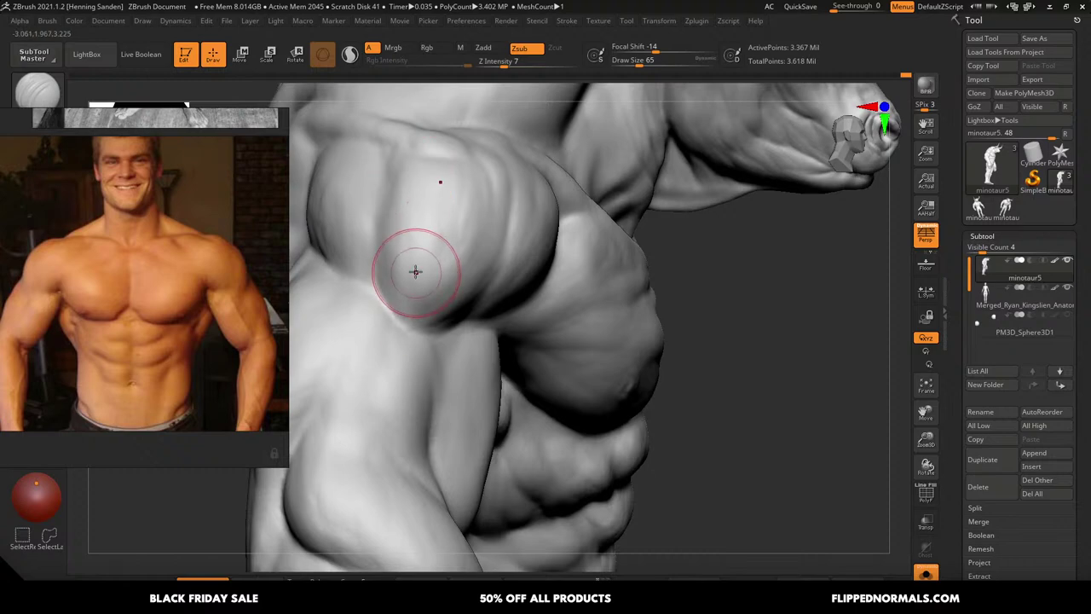
mouse_move(373, 249)
right_mouse_down()
mouse_move(405, 286)
mouse_move(421, 275)
mouse_move(390, 270)
right_mouse_up()
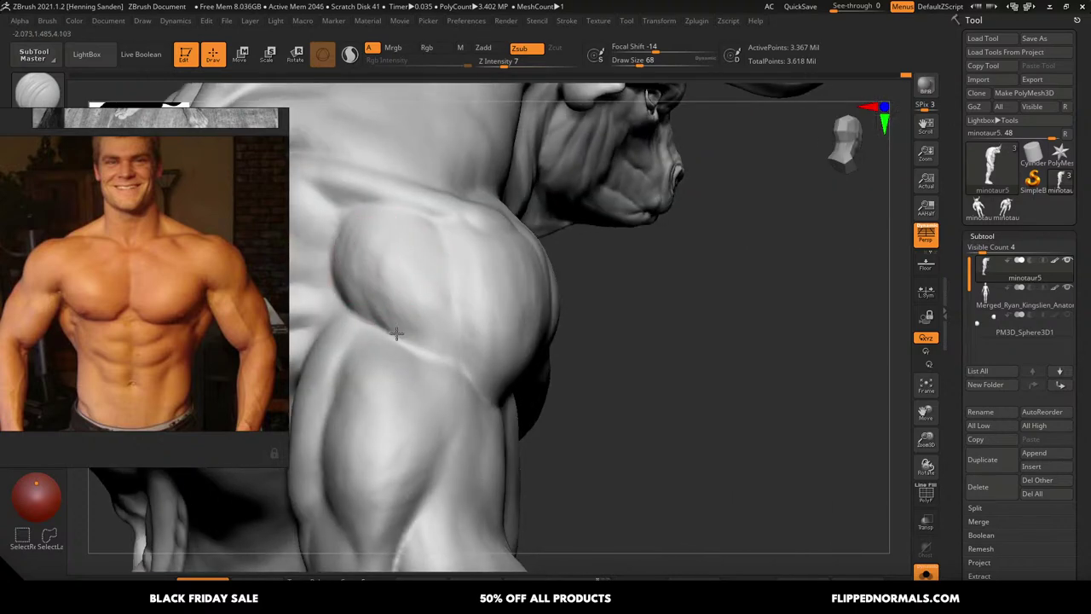
right_click_drag(427, 345, 427, 329)
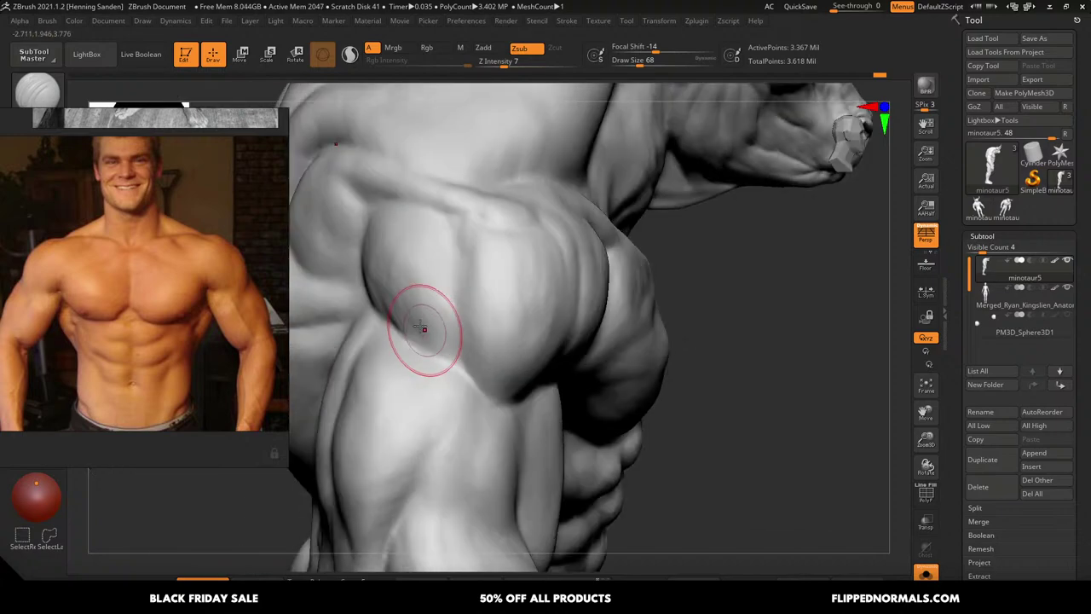
left_click_drag(448, 295, 455, 307)
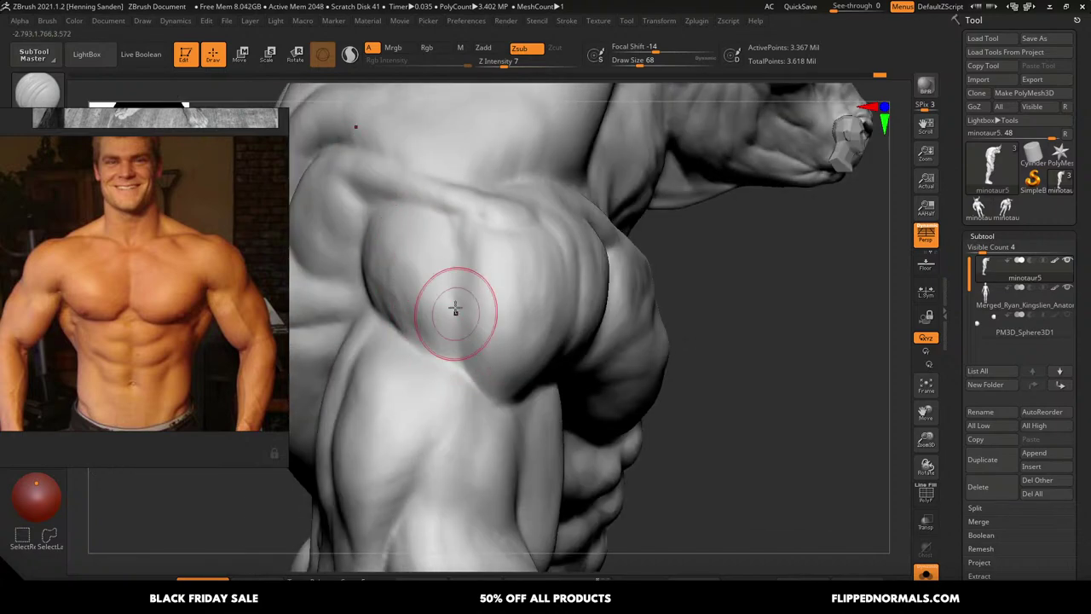
key("bracketleft")
left_click_drag(447, 206, 456, 290)
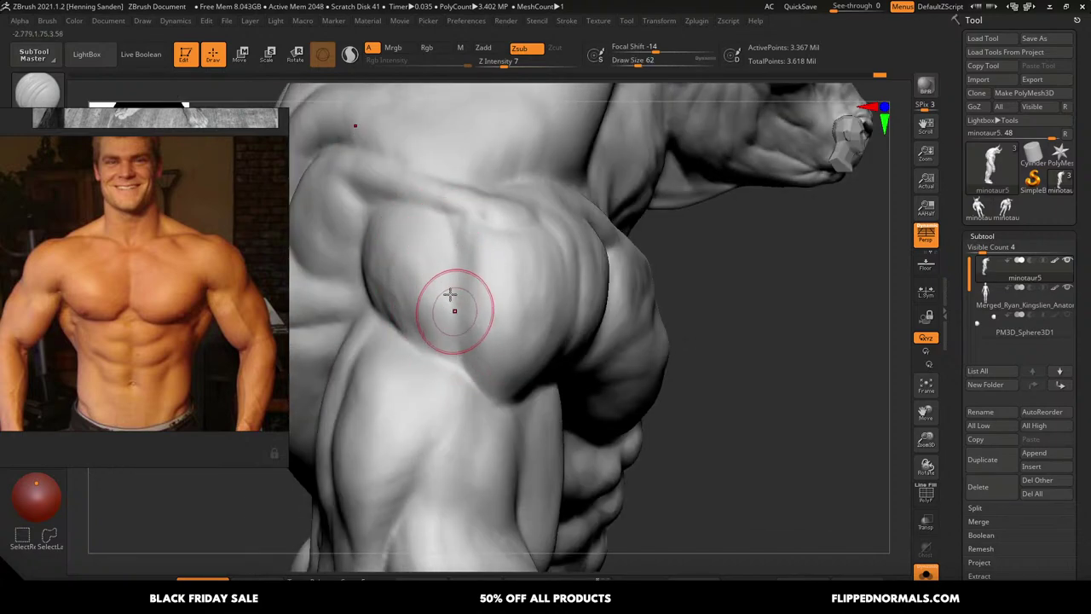
Build up the rear head of the deltoid with the Zadd brush at Z Intensity 7 and draw size 62
key("2")
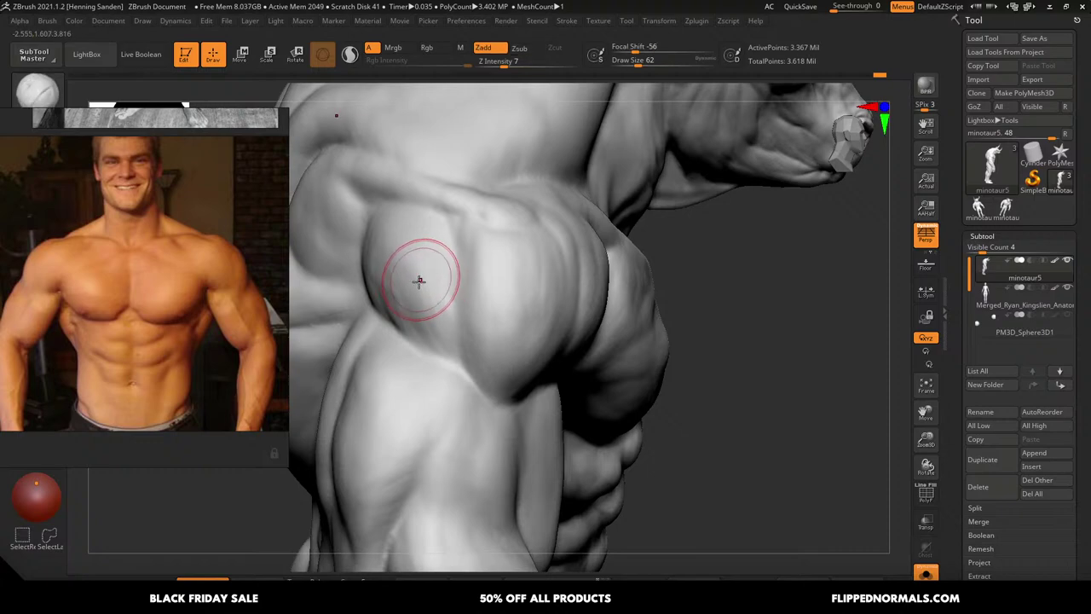
mouse_move(418, 277)
left_mouse_down()
mouse_move(424, 245)
mouse_move(421, 256)
left_mouse_up()
mouse_move(424, 312)
left_mouse_down()
mouse_move(406, 276)
mouse_move(424, 228)
mouse_move(421, 262)
left_mouse_up()
Refine the bony ridge along the top of the shoulder blade with the Zadd brush at draw size 29
mouse_move(409, 259)
right_mouse_down()
mouse_move(401, 248)
mouse_move(500, 239)
right_mouse_up()
key("s")
left_click_drag(501, 239, 490, 239)
right_click_drag(515, 226, 556, 232)
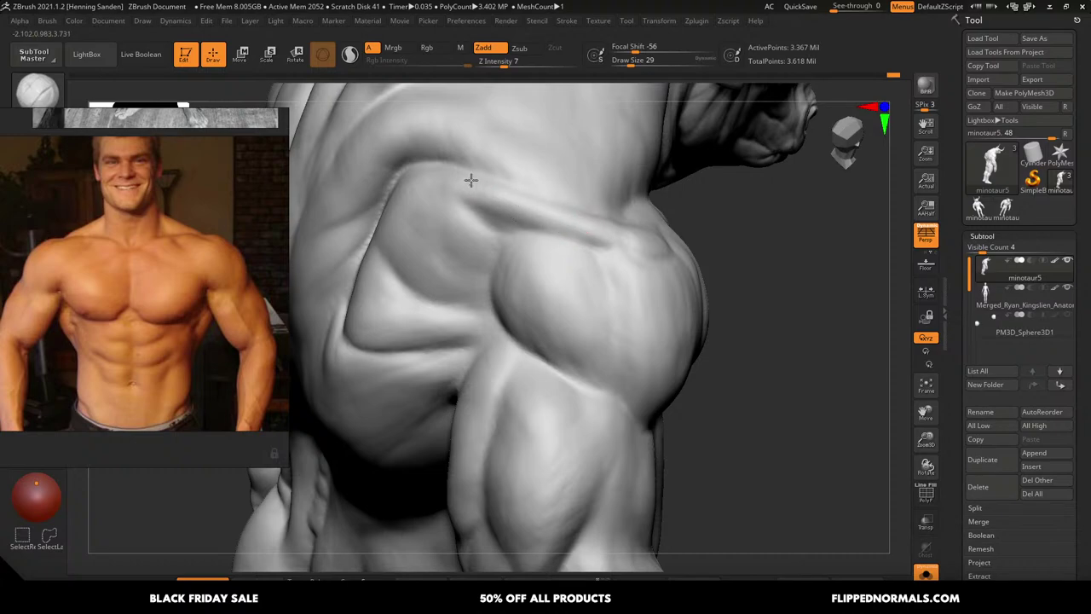
left_click_drag(439, 172, 499, 206)
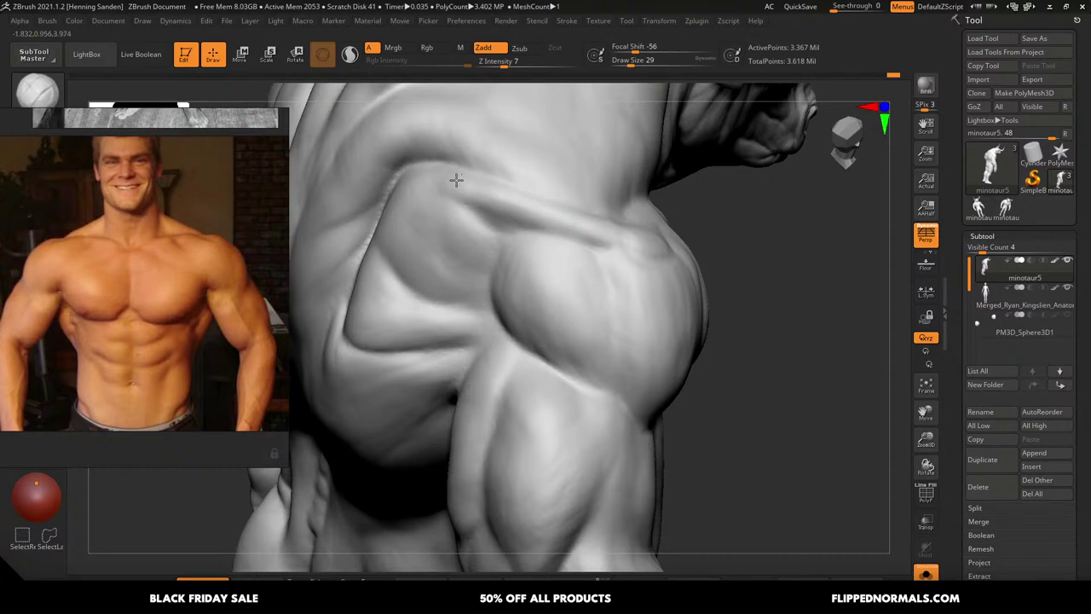
Round out the rear deltoid as seen from behind with the Zadd brush at draw sizes between 44 and 68
mouse_move(438, 181)
right_mouse_down()
mouse_move(438, 129)
mouse_move(511, 205)
mouse_move(600, 265)
mouse_move(585, 224)
mouse_move(606, 261)
mouse_move(563, 311)
right_mouse_up()
key("s")
mouse_move(561, 311)
left_mouse_down()
mouse_move(572, 310)
mouse_move(563, 309)
left_mouse_up()
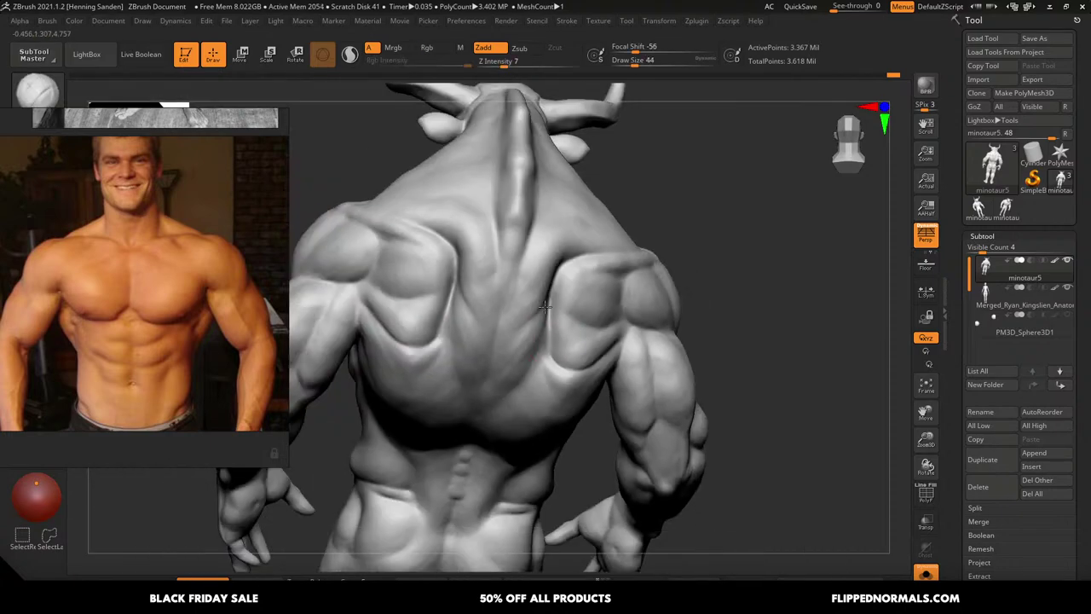
mouse_move(567, 343)
right_mouse_down("ctrl")
mouse_move(558, 330)
mouse_move(604, 294)
mouse_move(639, 307)
right_mouse_up("ctrl")
key("s")
left_click_drag(640, 307, 643, 307)
mouse_move(643, 307)
right_mouse_down()
mouse_move(689, 287)
mouse_move(601, 344)
mouse_move(620, 288)
right_mouse_up()
key("s")
left_click_drag(620, 289, 614, 288)
mouse_move(617, 289)
right_mouse_down()
mouse_move(640, 330)
mouse_move(662, 338)
right_mouse_up()
key("s")
left_click_drag(662, 337, 669, 338)
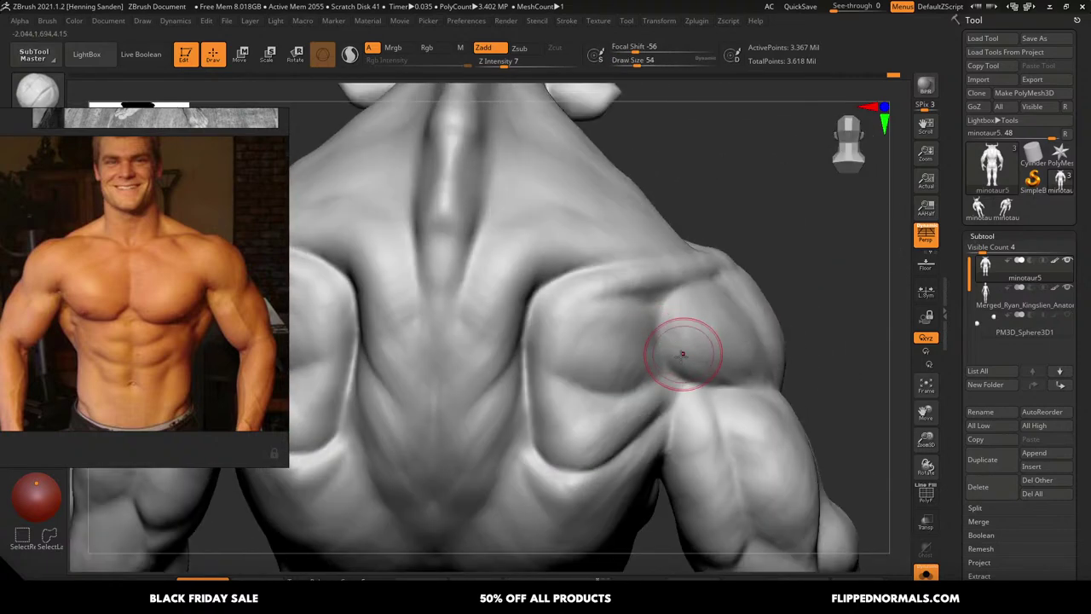
right_click_drag(682, 354, 648, 344, "ctrl")
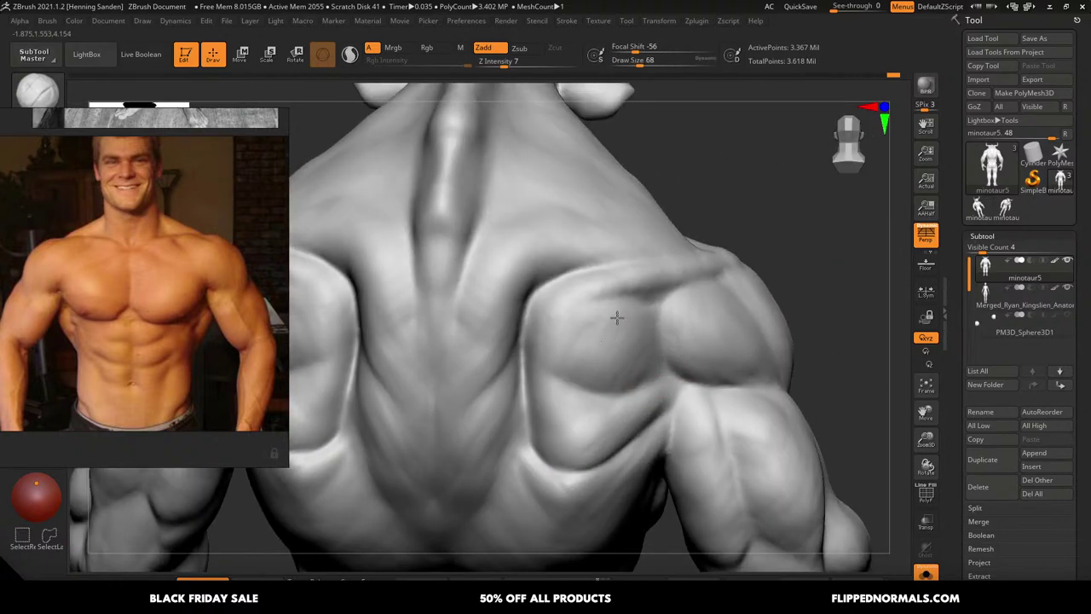
Define the border between the rear deltoid and the shoulder blade muscles with the Zadd brush at draw size 39
key("s")
left_click_drag(651, 319, 640, 319)
left_click_drag(659, 319, 669, 369)
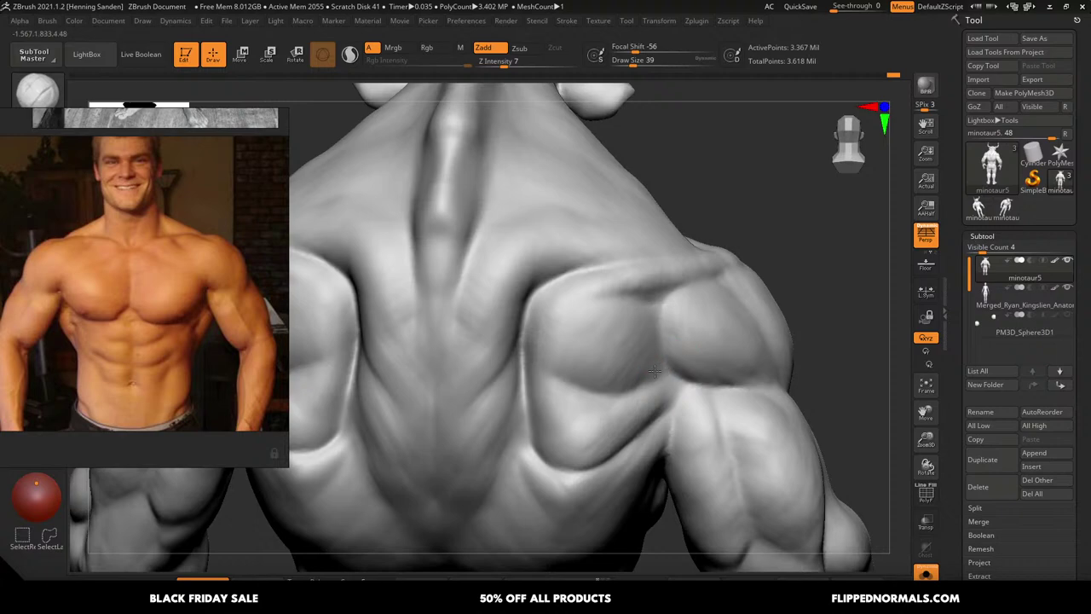
right_click_drag(661, 368, 706, 348)
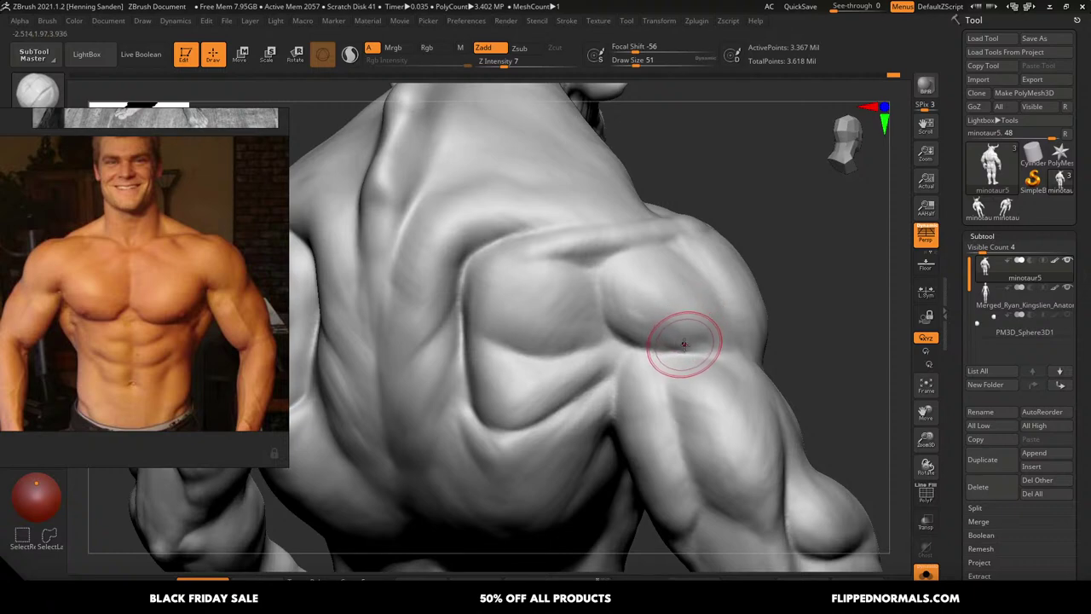
Shape the lower edge of the rear deltoid above the triceps with the Zadd brush at draw sizes 41, 59 and 46
mouse_move(679, 310)
right_mouse_down()
mouse_move(687, 341)
mouse_move(690, 329)
right_mouse_up()
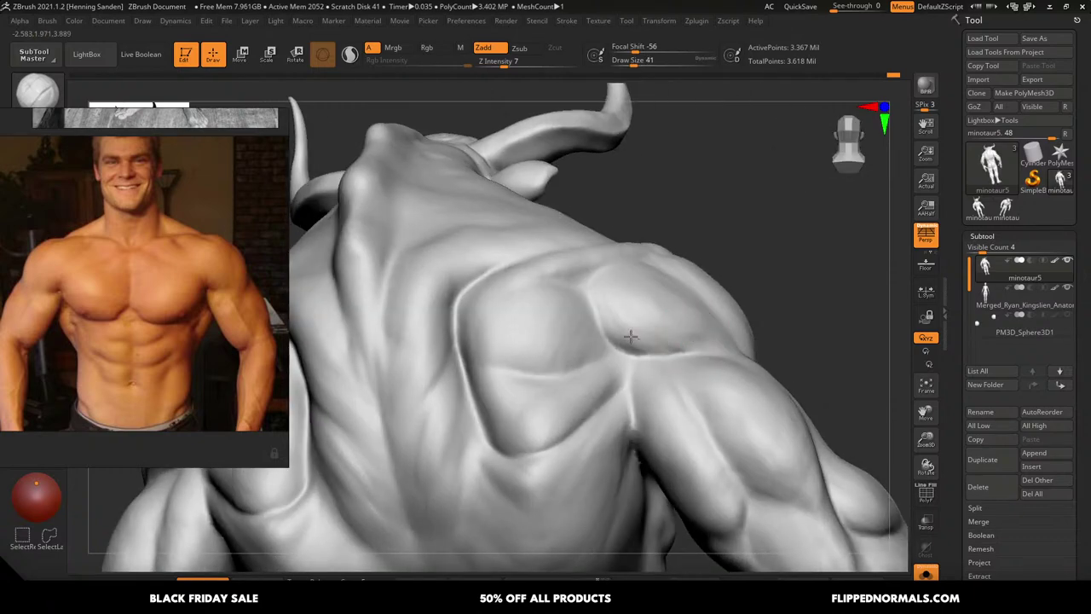
right_click_drag(619, 295, 612, 280)
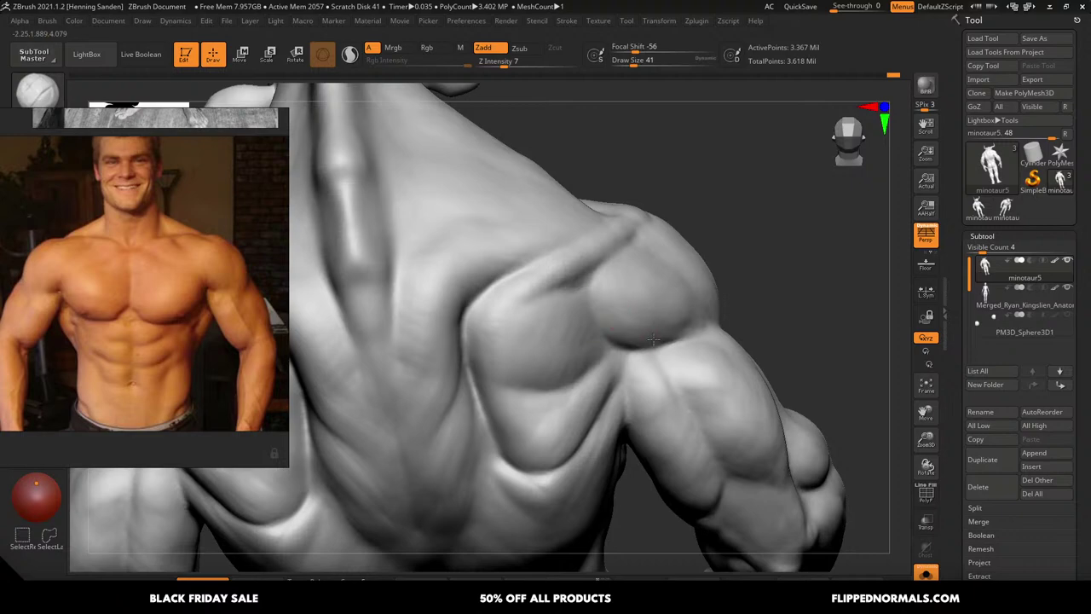
key("bracketright")
key("bracketright")
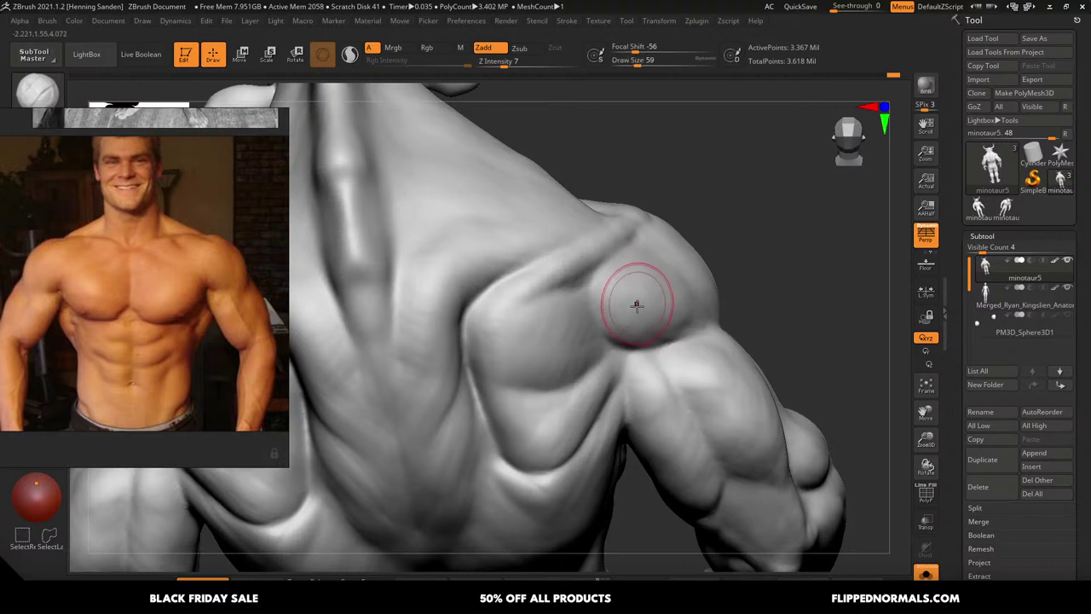
mouse_move(639, 316)
right_mouse_down("ctrl")
mouse_move(648, 270)
mouse_move(659, 309)
mouse_move(706, 262)
mouse_move(648, 298)
right_mouse_up("ctrl")
key("s")
left_click_drag(625, 283, 621, 283)
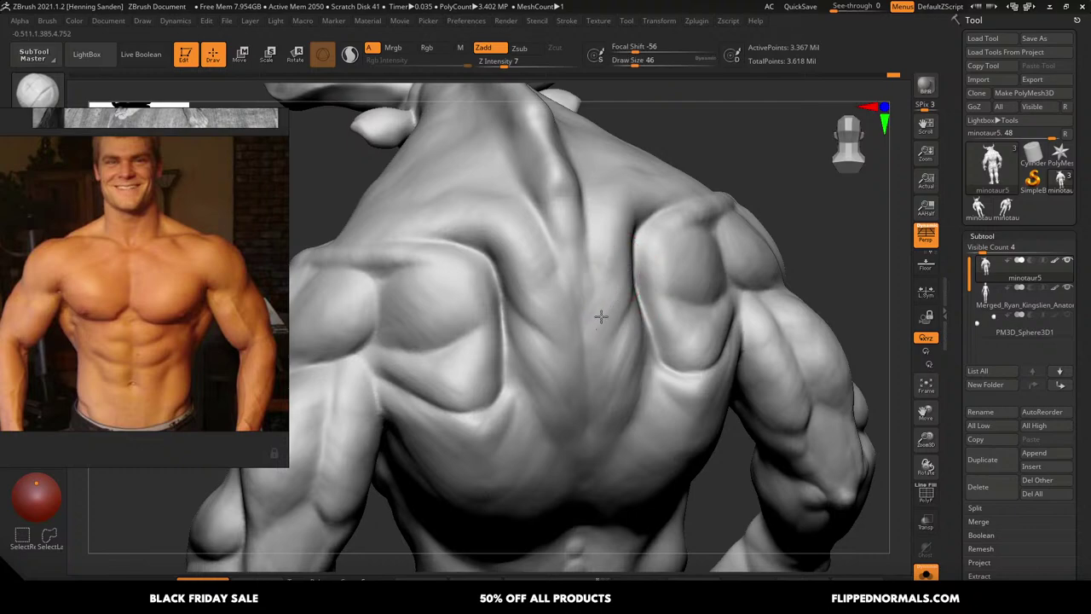
Detail the back muscle just below the inner corner of the shoulder blade with the Zadd brush at draw sizes 22 and 17
key("bracketleft")
key("bracketleft")
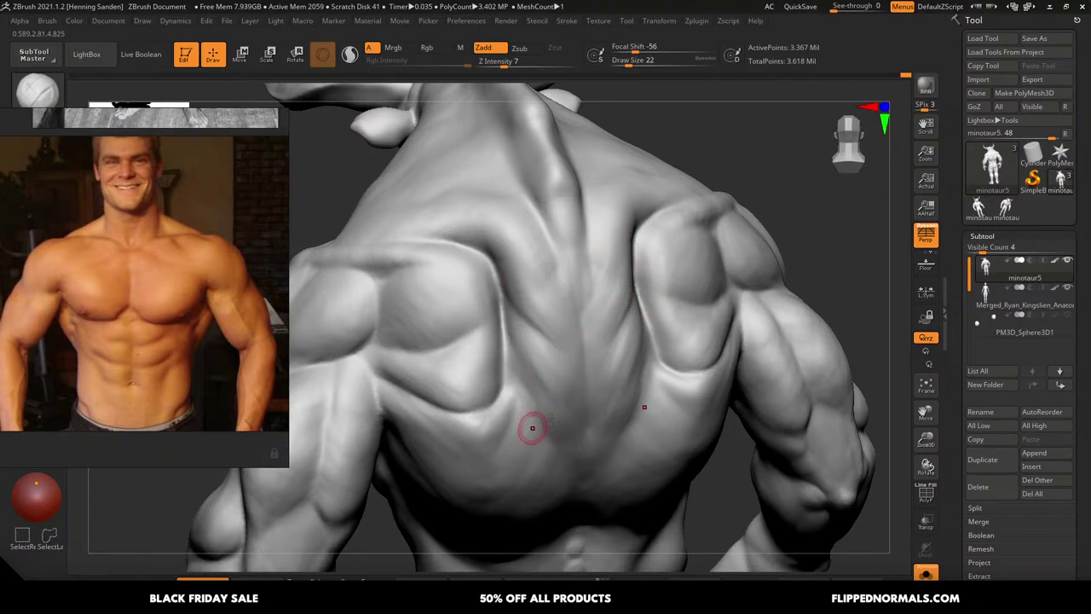
right_click_drag(551, 420, 640, 371, "alt")
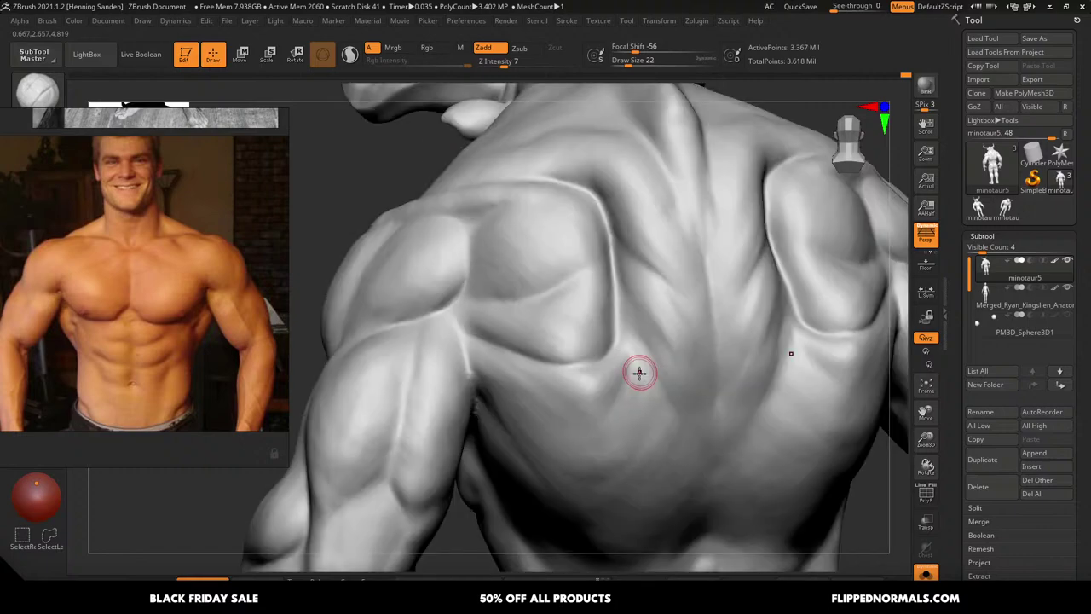
key("bracketleft")
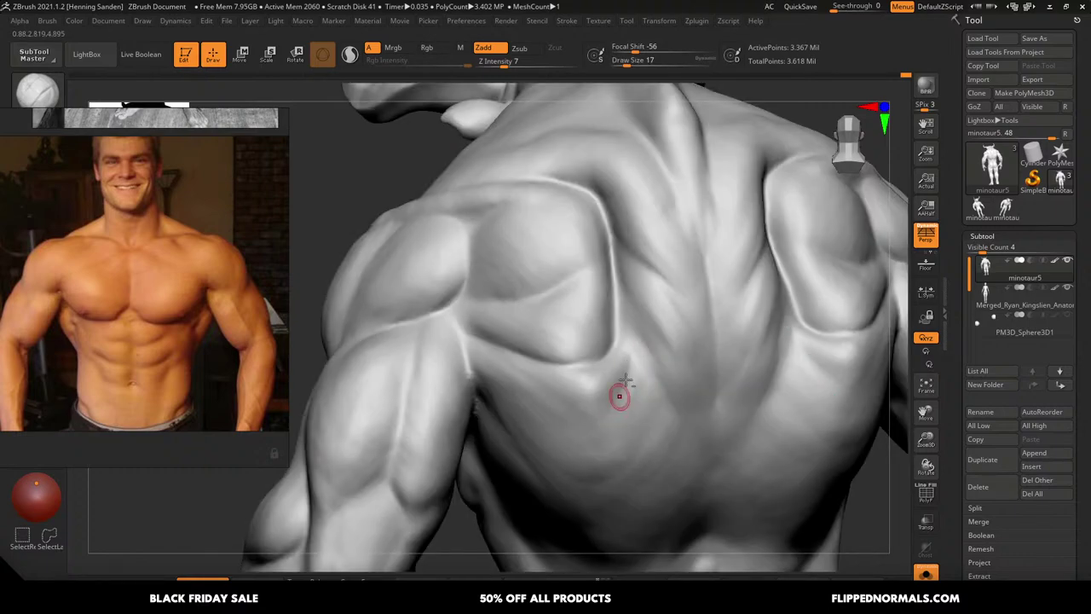
left_click_drag(614, 391, 627, 401)
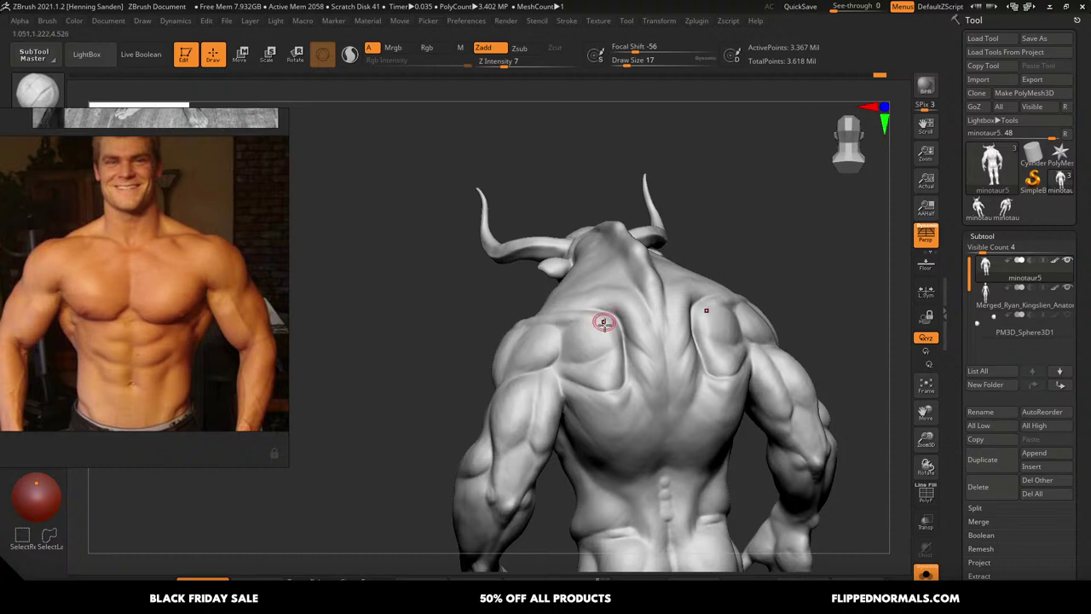
Add form along the upper edge of the latissimus beneath the shoulder blade with the Zadd brush at draw size 22
mouse_move(651, 342)
right_mouse_down()
mouse_move(648, 385)
mouse_move(653, 333)
mouse_move(664, 336)
right_mouse_up()
key("]")
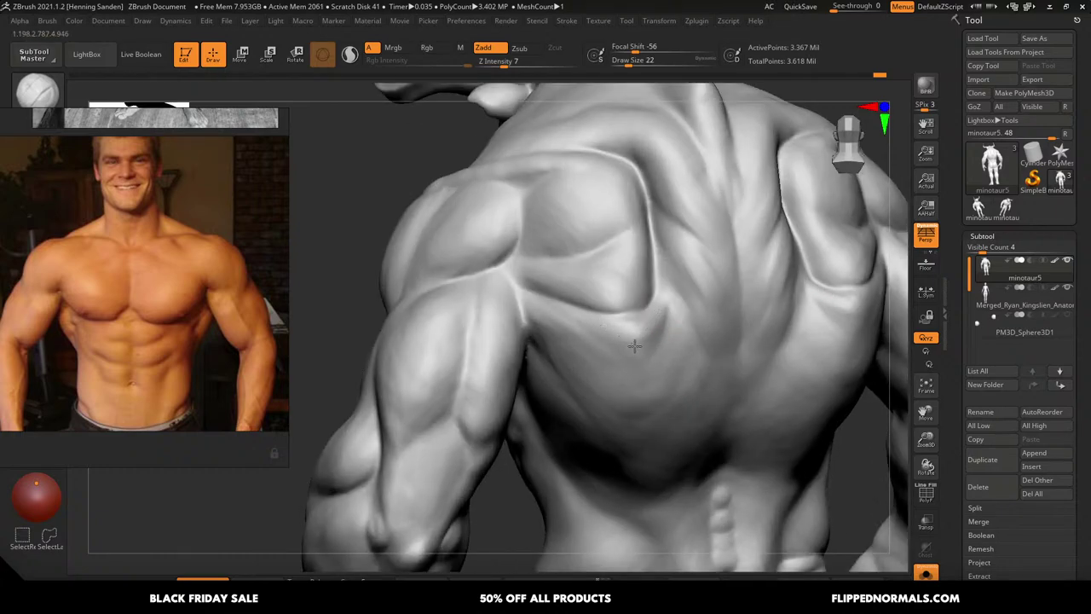
mouse_move(669, 326)
left_mouse_down()
mouse_move(643, 354)
mouse_move(563, 352)
left_mouse_up()
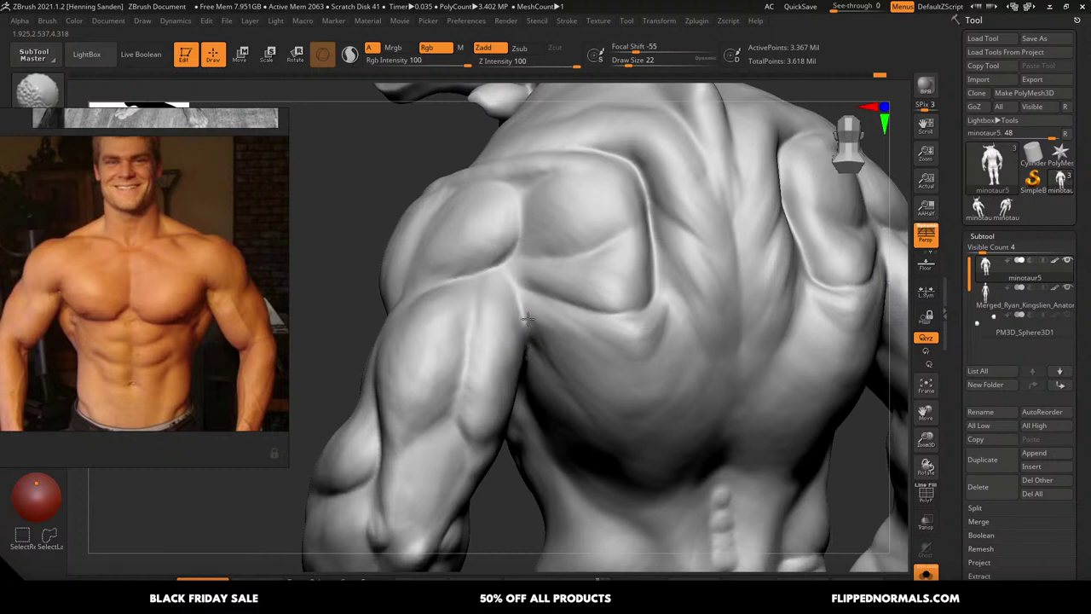
Smooth the rear armpit where the back meets the triceps and refine it with the Zadd brush at draw size 37
mouse_move(528, 318)
left_mouse_down("shift")
mouse_move(520, 348)
mouse_move(480, 346)
mouse_move(497, 394)
mouse_move(418, 383)
mouse_move(441, 395)
mouse_move(431, 365)
mouse_move(457, 328)
left_mouse_up("shift")
key("s")
left_click(519, 338)
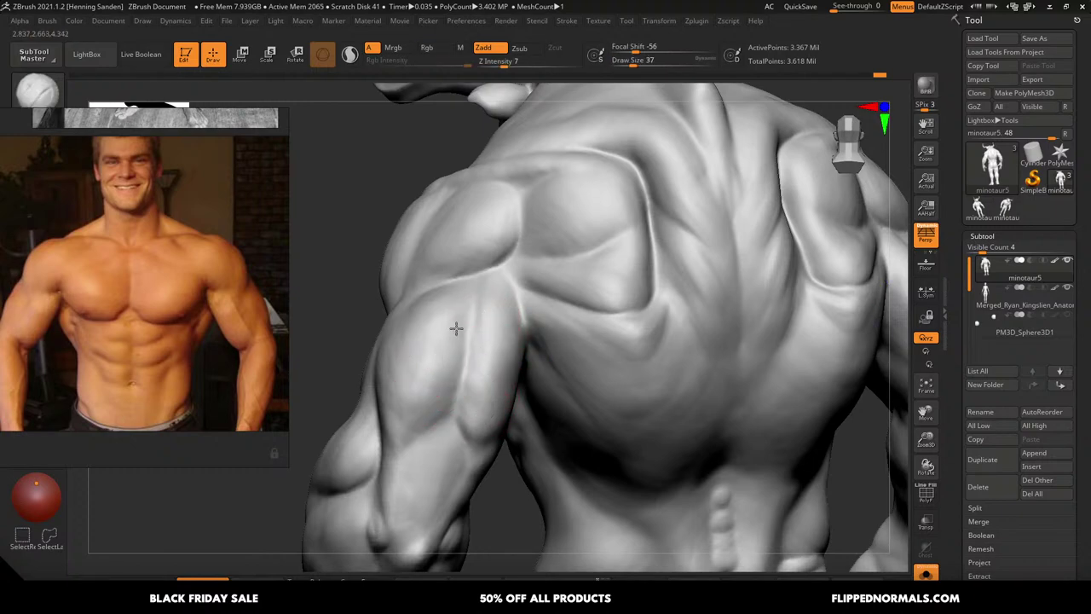
Adjust the outer contour of the upper arm with the Move brush at draw sizes 62 and 80
right_click_drag(556, 314, 604, 384, "alt")
key("s")
left_click_drag(597, 360, 611, 361)
key("b")
key("m")
key("v")
key("s")
mouse_move(582, 378)
right_mouse_down()
mouse_move(567, 388)
mouse_move(575, 368)
mouse_move(607, 362)
mouse_move(589, 328)
mouse_move(554, 351)
mouse_move(572, 365)
mouse_move(552, 341)
mouse_move(597, 333)
mouse_move(611, 351)
right_mouse_up()
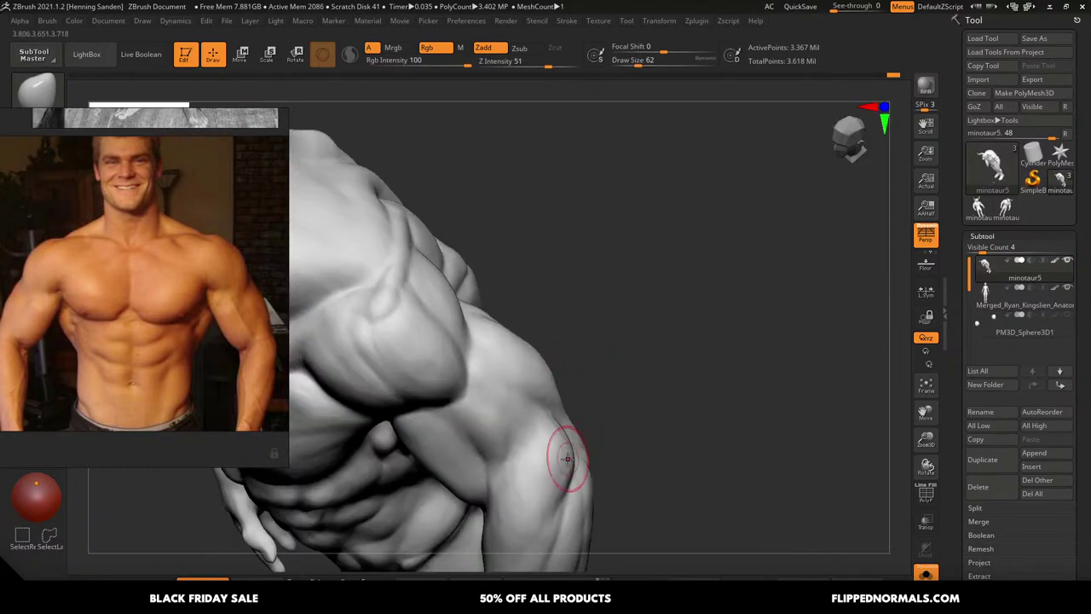
right_click_drag(564, 458, 577, 409)
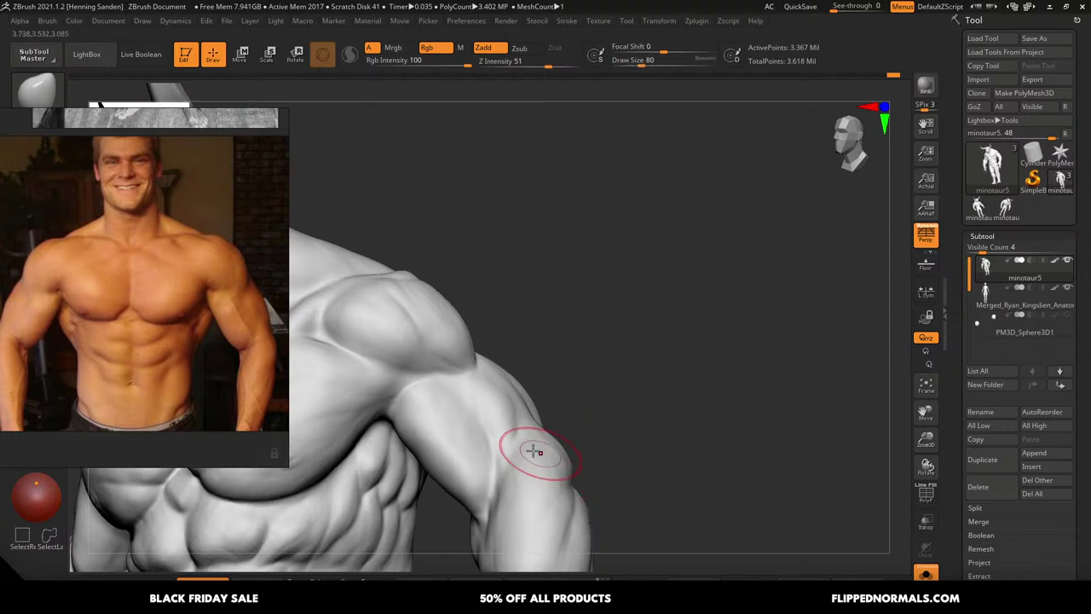
Carve the front armpit where the biceps meets the chest with the Zsub brush at draw size 80
mouse_move(540, 446)
right_mouse_down("ctrl")
mouse_move(609, 355)
mouse_move(597, 346)
mouse_move(604, 321)
mouse_move(587, 351)
mouse_move(602, 309)
mouse_move(605, 324)
right_mouse_up("ctrl")
key("1")
left_click_drag(600, 300, 563, 326)
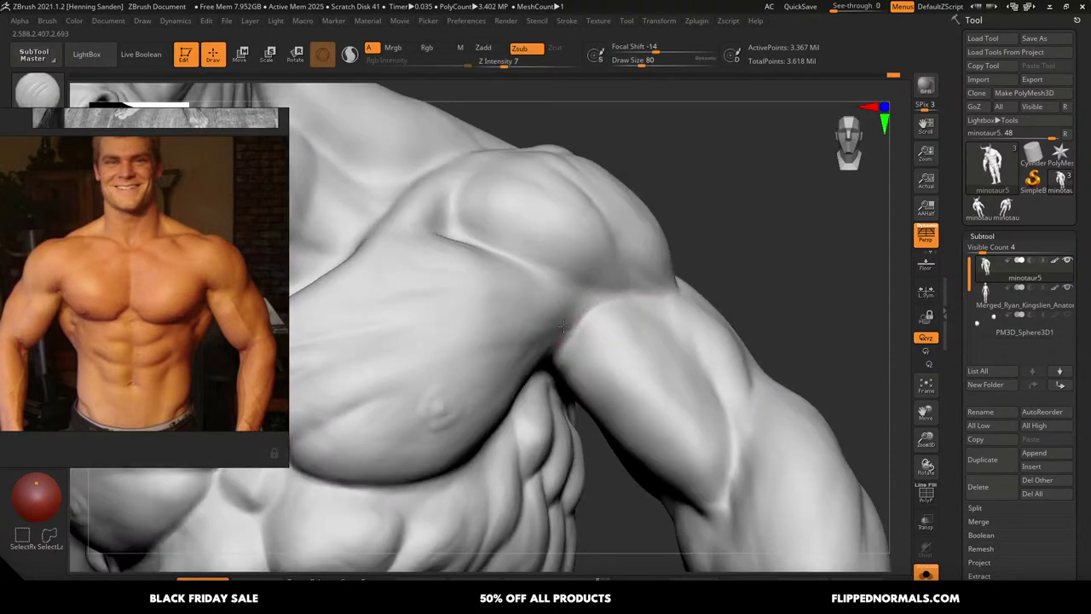
Deepen the groove between the front deltoid and the outer chest toward the armpit with the Zsub brush at draw size 68
right_click_drag(596, 313, 707, 273)
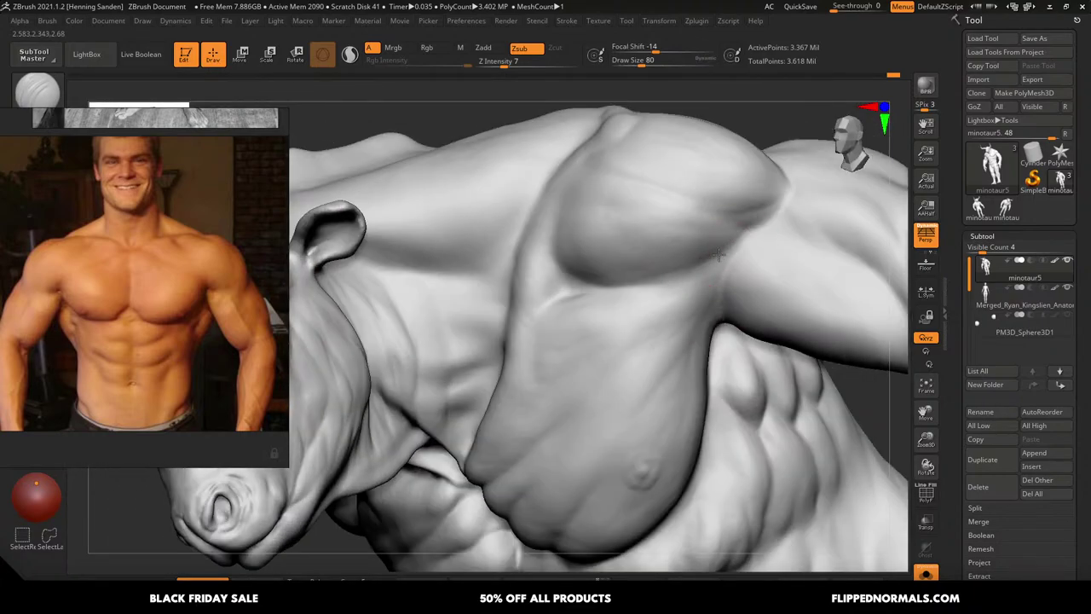
key("bracketleft")
key("bracketleft")
left_click_drag(732, 256, 604, 292)
key("bracketright")
left_click_drag(761, 235, 672, 331)
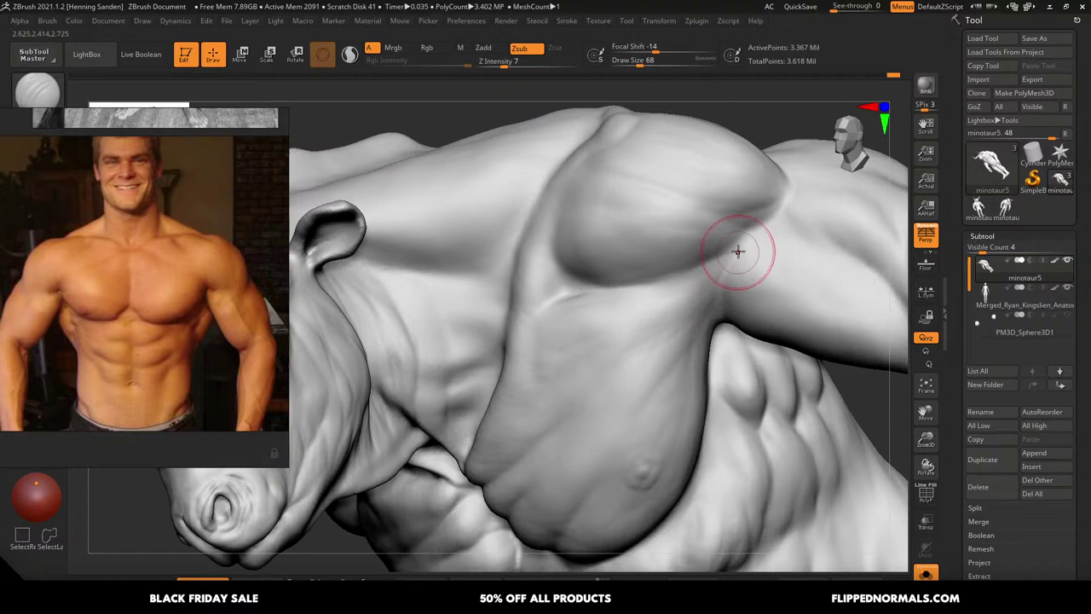
left_click_drag(739, 253, 686, 300)
Shape the muscle fibers across the chest with the Zsub brush at draw size 68 and the Zadd brush at draw size 94
right_click_drag(614, 366, 712, 294)
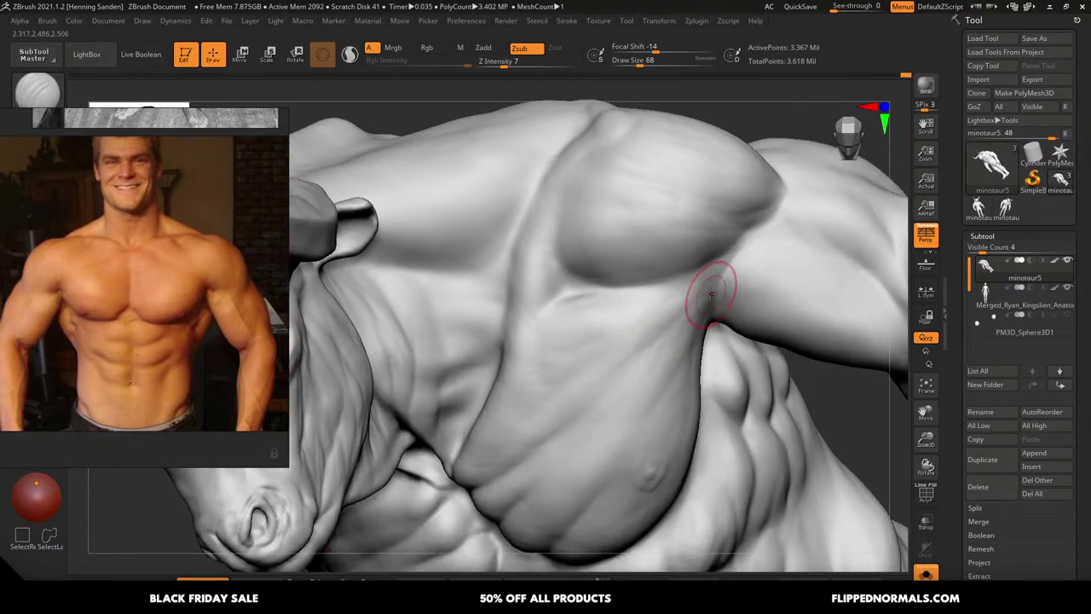
left_click_drag(555, 424, 545, 444)
right_click_drag(634, 392, 680, 321)
key("s")
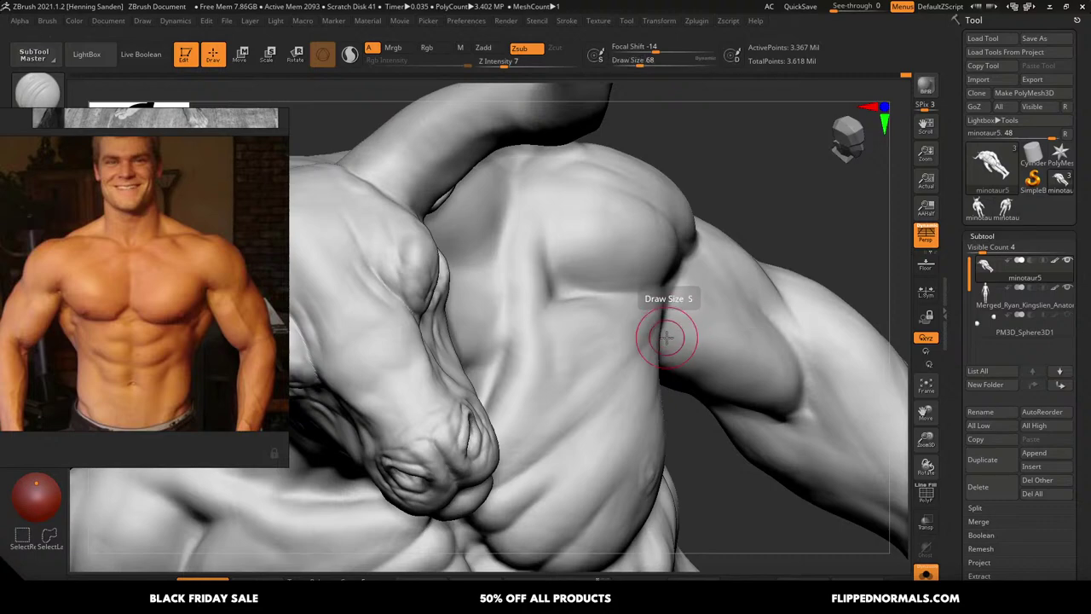
key("1")
key("s")
left_click_drag(641, 335, 596, 384)
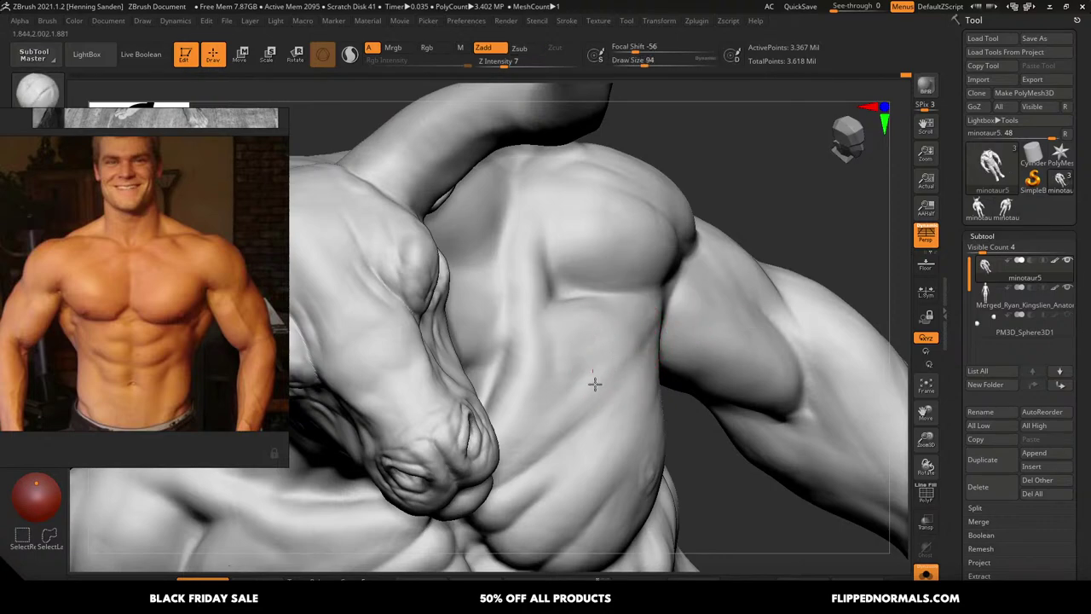
mouse_move(589, 378)
right_mouse_down()
mouse_move(646, 349)
mouse_move(601, 397)
right_mouse_up()
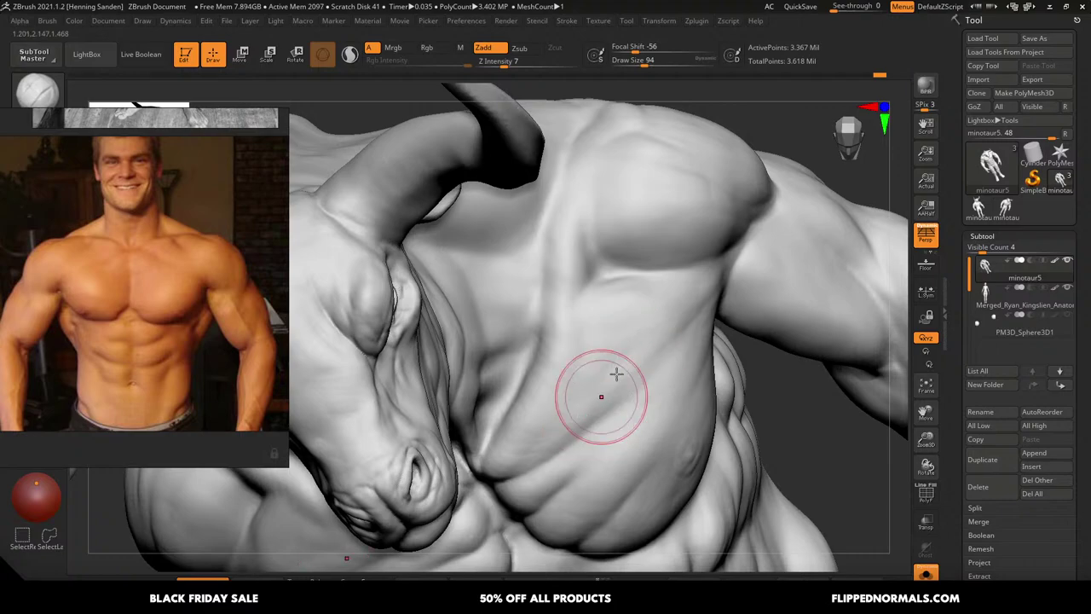
Fill out the outer upper chest below the front deltoid with the Zadd brush at draw sizes 56 and 90
right_click_drag(695, 314, 681, 310)
key("s")
left_click_drag(708, 292, 701, 291)
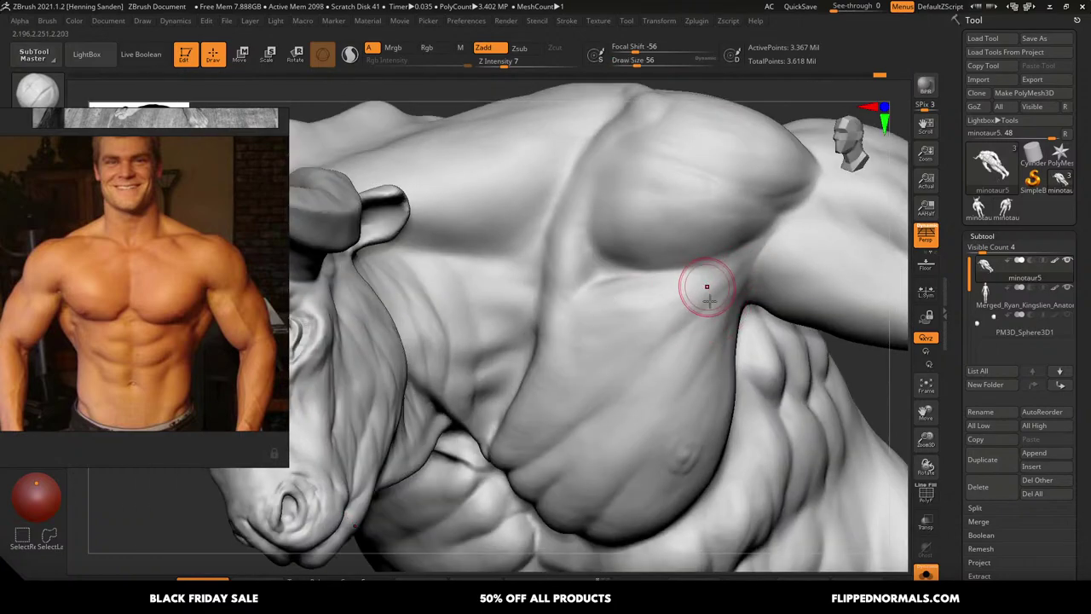
right_click_drag(707, 290, 712, 287)
key("s")
left_click(694, 294)
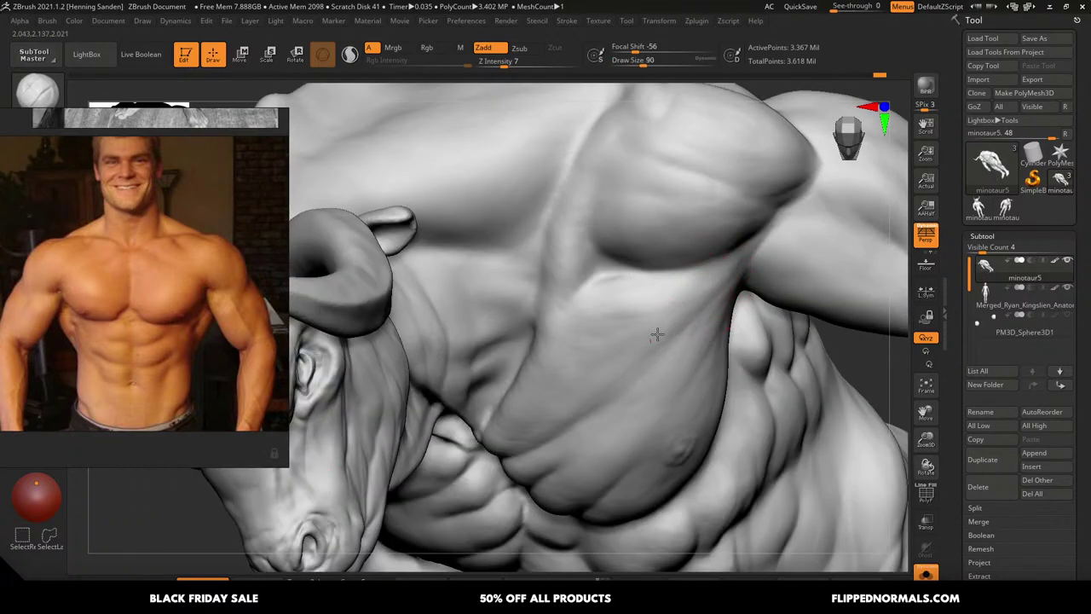
Build up the chest fibers below the front deltoid with the Zadd brush at draw size 90
mouse_move(605, 340)
left_mouse_down()
mouse_move(600, 316)
mouse_move(591, 353)
mouse_move(558, 328)
left_mouse_up()
key("s")
right_click_drag(681, 338, 718, 281, "ctrl")
mouse_move(690, 322)
right_mouse_down("ctrl")
mouse_move(689, 389)
mouse_move(717, 330)
mouse_move(700, 346)
right_mouse_up("ctrl")
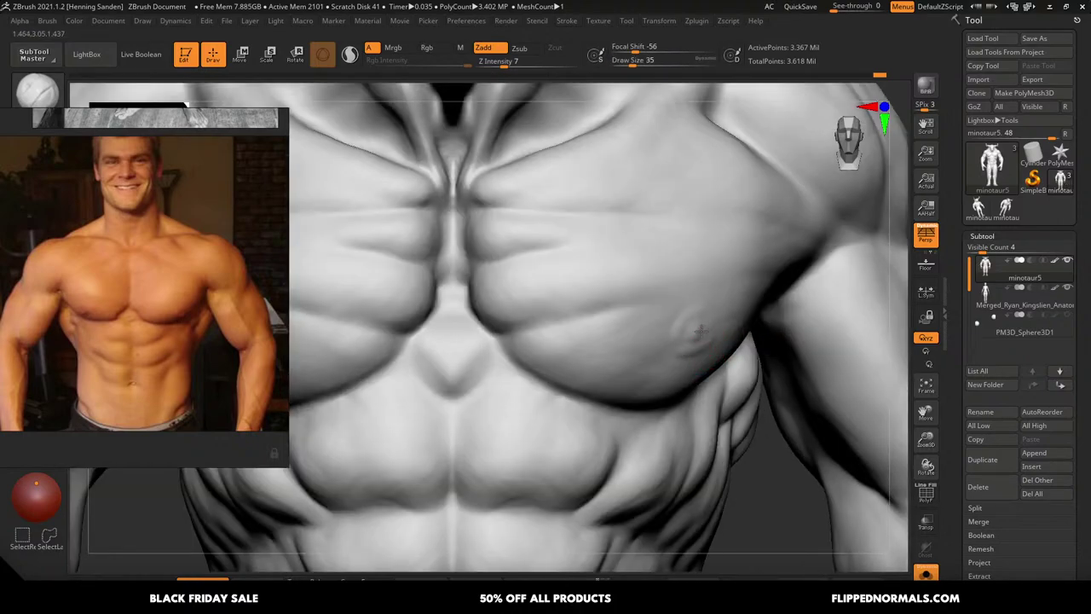
Shape the base of the sternum and the lower chest edge with the Zadd brush at draw sizes 65 and 87
key("bracketright")
key("bracketright")
key("bracketright")
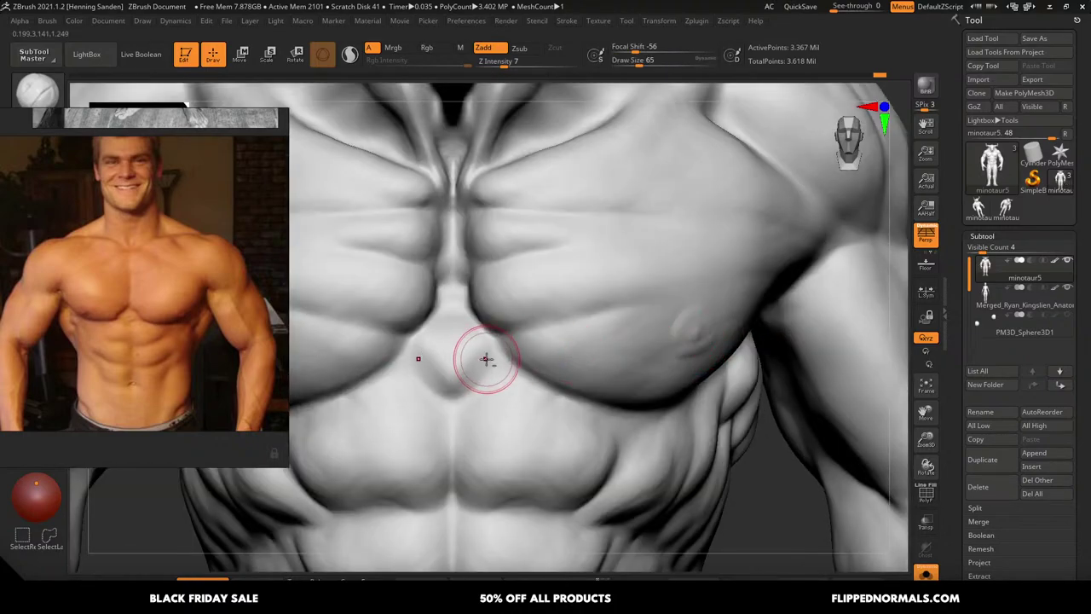
right_click_drag(485, 361, 565, 350, "alt")
mouse_move(467, 338)
right_mouse_down()
mouse_move(614, 312)
mouse_move(518, 350)
right_mouse_up()
mouse_move(507, 356)
left_mouse_down()
mouse_move(471, 361)
mouse_move(516, 351)
left_mouse_up()
left_click_drag(588, 314, 477, 333)
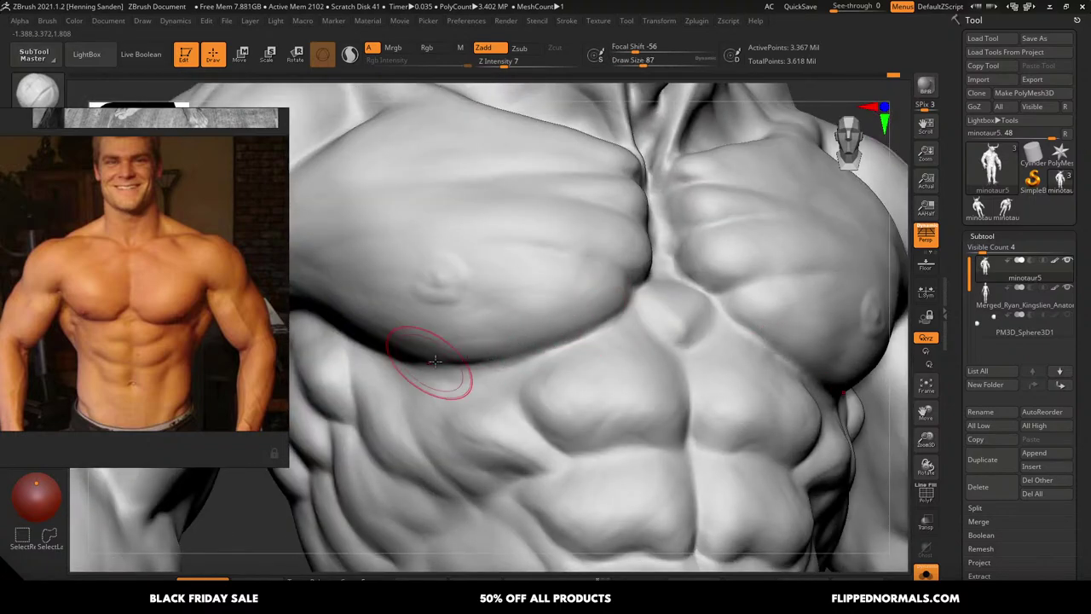
Refine the fibers on the lower chest beside the nipple with the Zadd brush at draw size 71
right_click_drag(542, 342, 619, 375)
left_click_drag(629, 368, 624, 372)
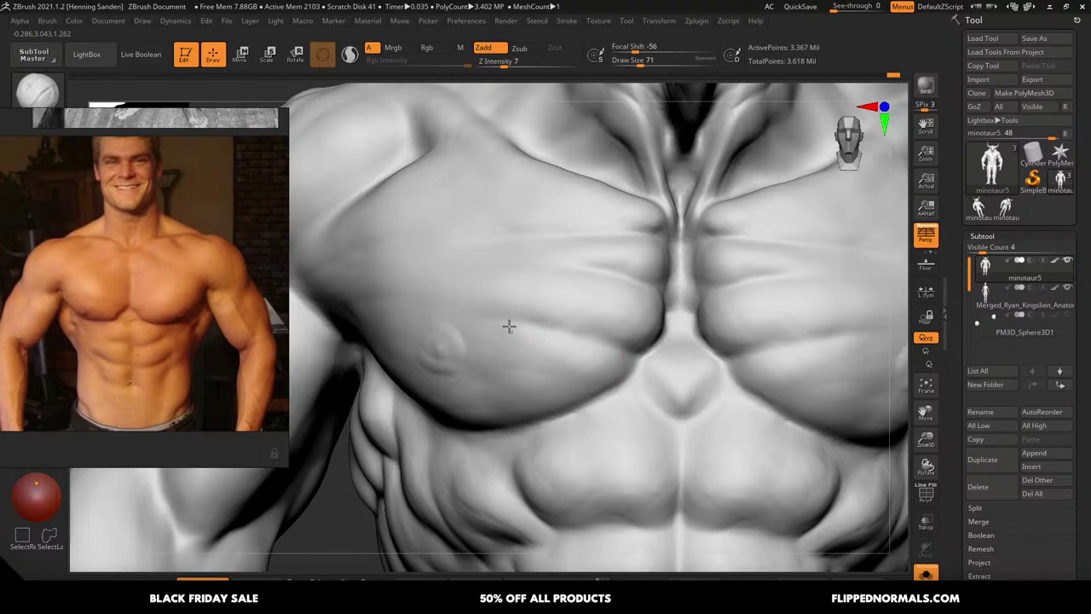
left_click_drag(509, 327, 488, 334)
right_click_drag(607, 339, 595, 268, "ctrl")
mouse_move(624, 306)
right_mouse_down()
mouse_move(639, 322)
mouse_move(619, 313)
mouse_move(646, 300)
right_mouse_up()
right_click_drag(758, 295, 707, 287)
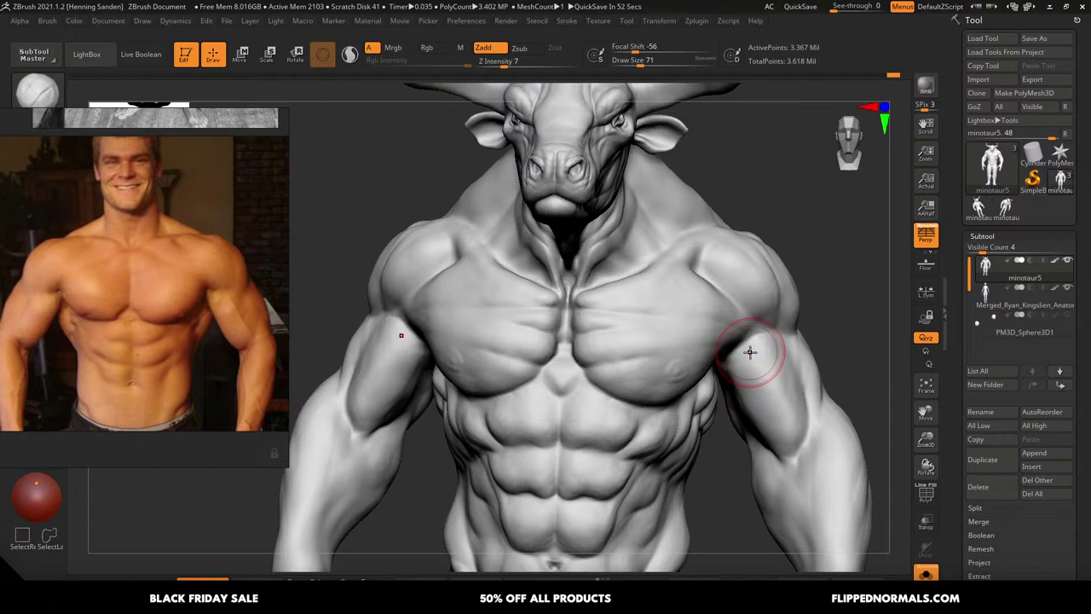
mouse_move(487, 305)
right_mouse_down()
mouse_move(466, 314)
mouse_move(451, 302)
right_mouse_up()
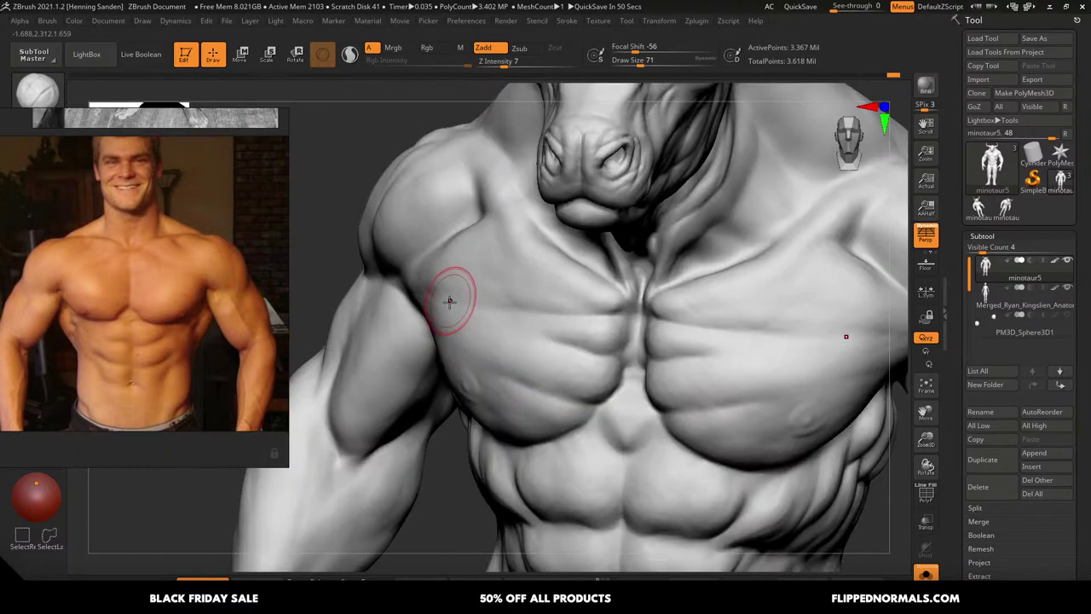
Adjust the form of the outer chest next to the armpit with the Move brush at draw sizes 202 and 132
key("b")
key("m")
key("v")
key("s")
left_click_drag(437, 274, 446, 273)
right_click_drag(446, 290, 449, 318)
key("s")
left_click_drag(448, 320, 457, 321)
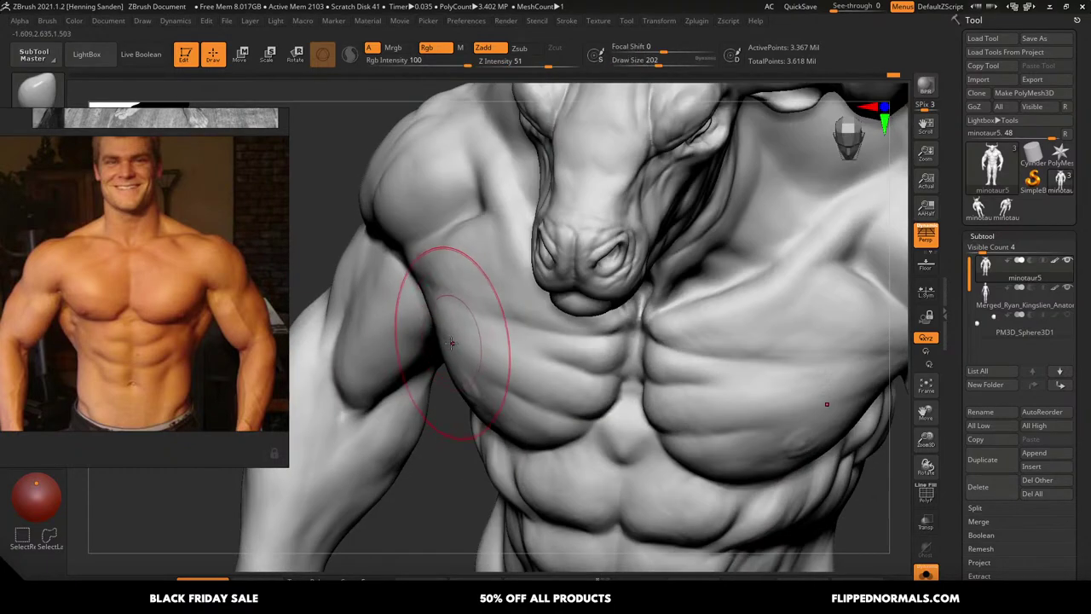
mouse_move(447, 327)
right_mouse_down()
mouse_move(470, 244)
mouse_move(484, 244)
mouse_move(463, 287)
right_mouse_up()
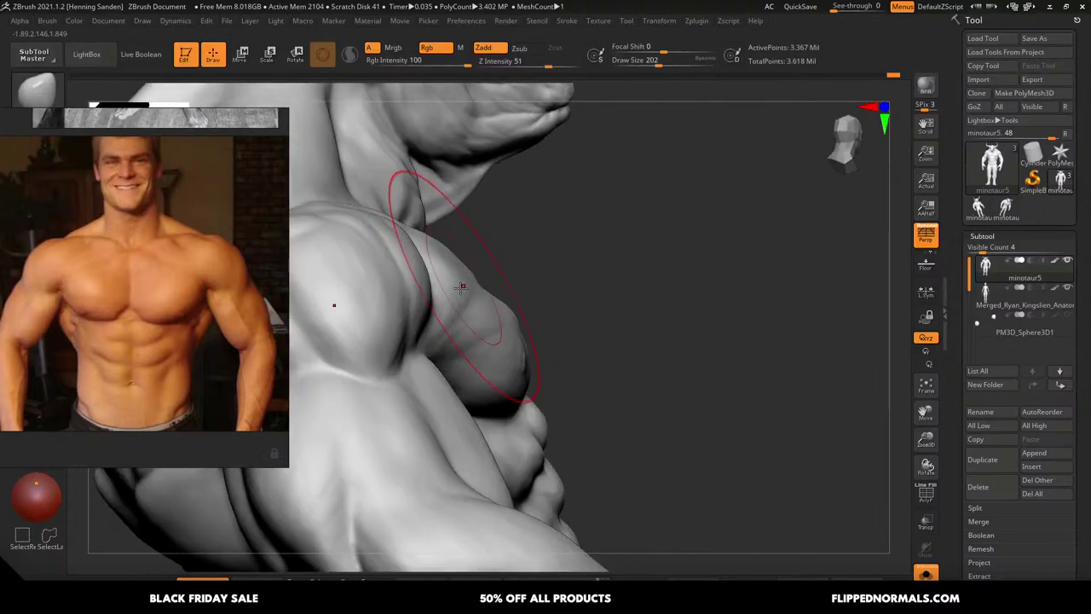
key("s")
left_click_drag(461, 296, 459, 296)
mouse_move(460, 296)
right_mouse_down()
mouse_move(468, 287)
mouse_move(443, 258)
right_mouse_up()
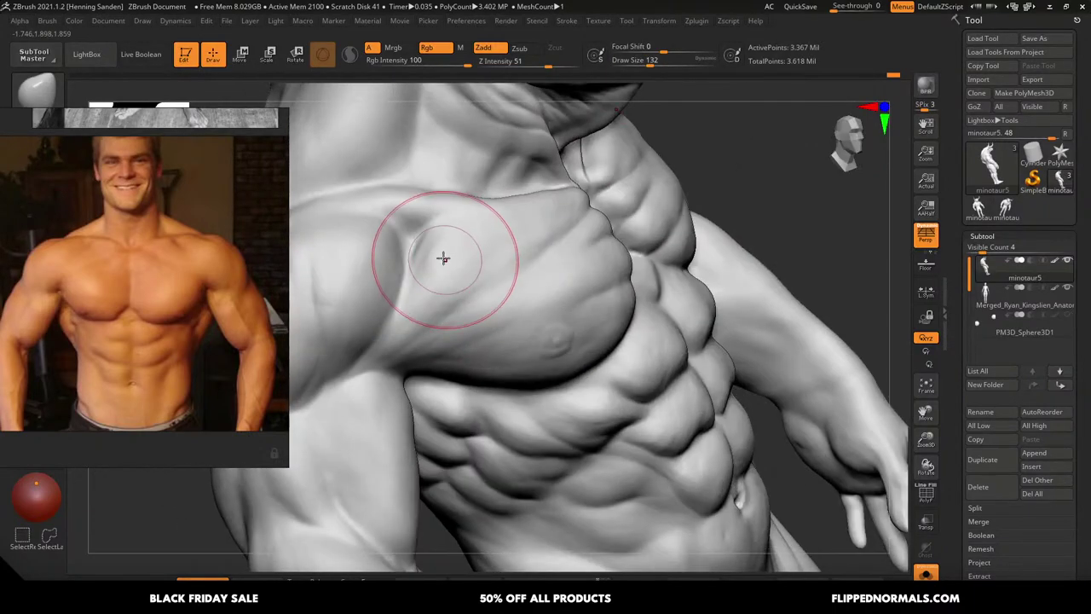
Refine the transition between the front deltoid and the upper chest with the ClayBuildup brush at draw sizes 39 and 56
key("b")
key("c")
key("b")
key("s")
left_click_drag(438, 236, 426, 236)
mouse_move(426, 236)
right_mouse_down()
mouse_move(446, 231)
mouse_move(424, 250)
mouse_move(438, 251)
mouse_move(434, 276)
mouse_move(423, 257)
mouse_move(438, 230)
right_mouse_up()
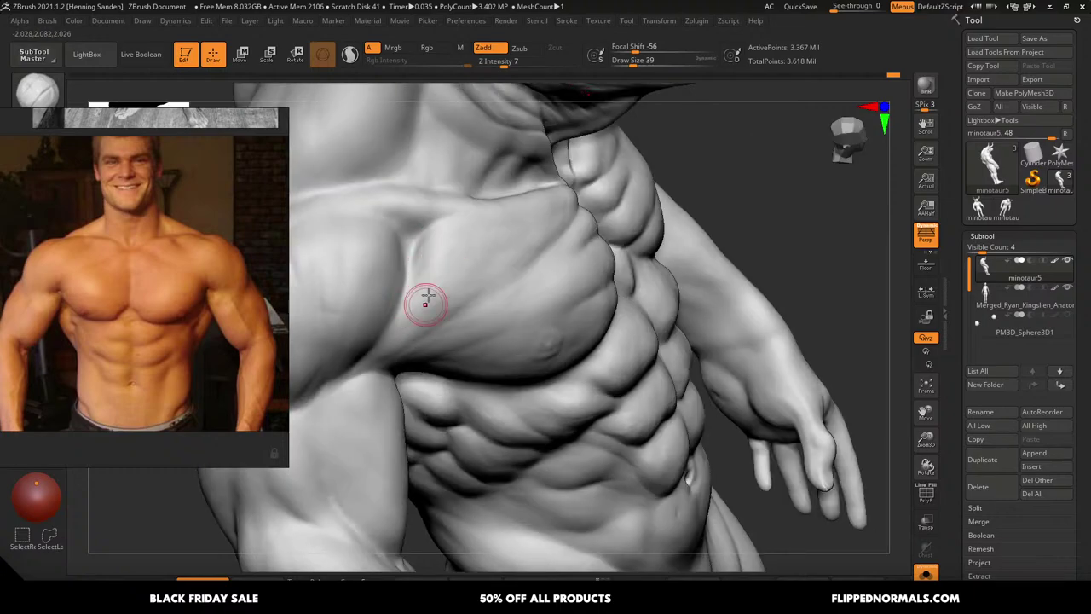
right_click_drag(411, 242, 360, 214)
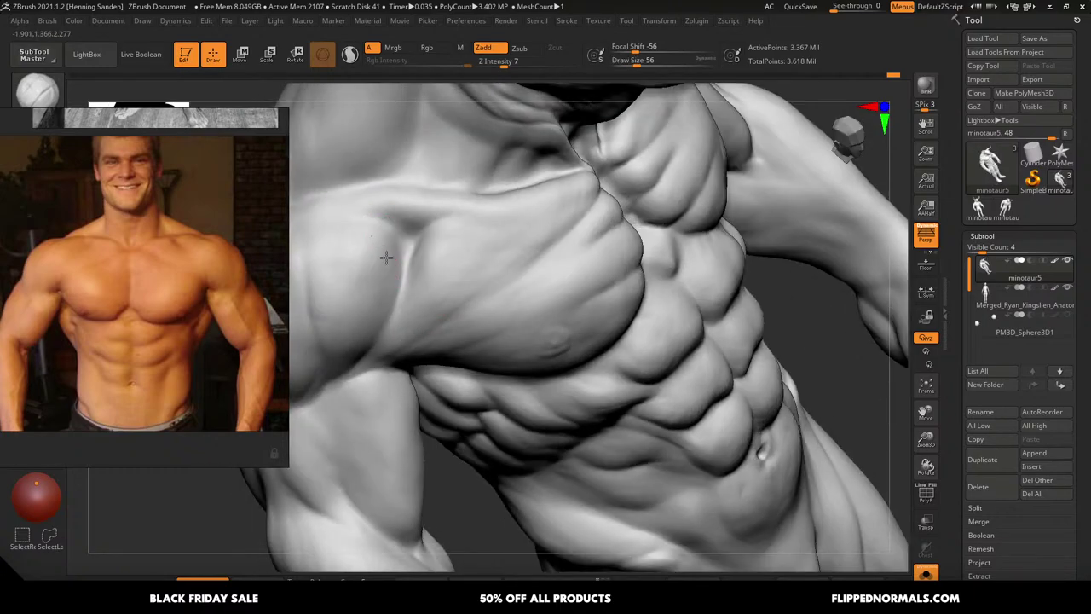
Build muscle fibers across the front and side deltoid with the ClayBuildup brush at draw sizes 56, 97 and 51
right_click_drag(452, 270, 471, 217)
right_click_drag(456, 266, 453, 275)
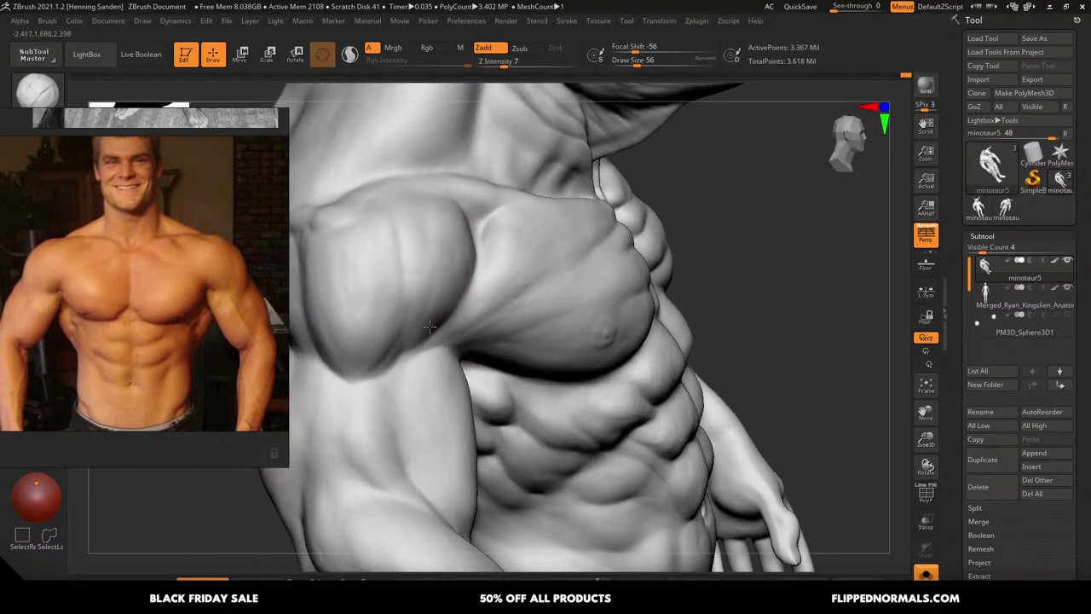
right_click_drag(430, 325, 412, 295)
mouse_move(387, 335)
right_mouse_down()
mouse_move(475, 287)
mouse_move(446, 253)
mouse_move(471, 326)
mouse_move(429, 272)
right_mouse_up()
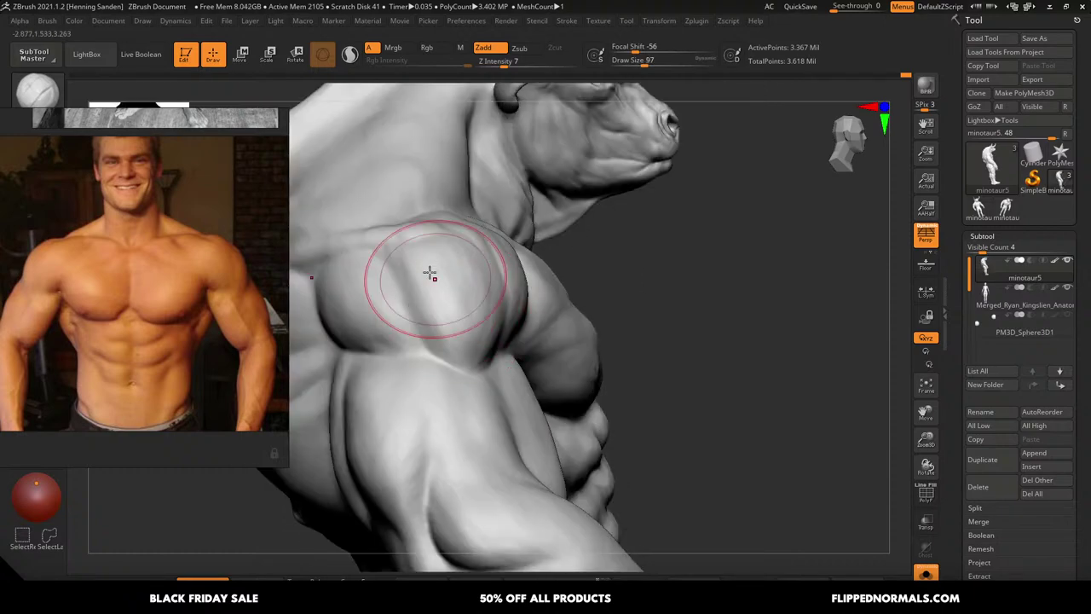
key("s")
left_click_drag(433, 305, 424, 305)
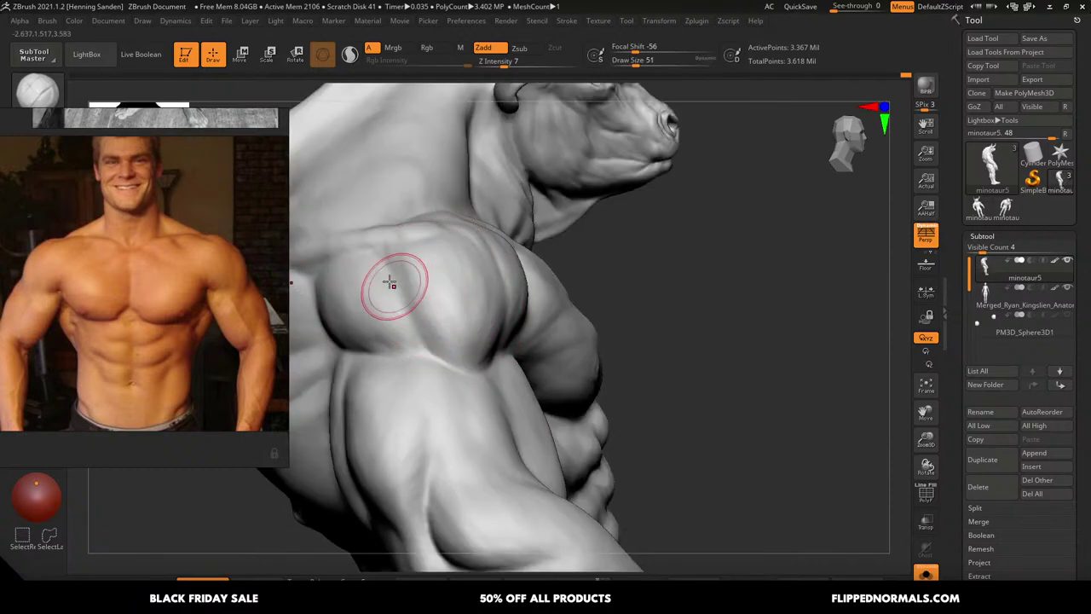
right_click_drag(416, 334, 396, 296)
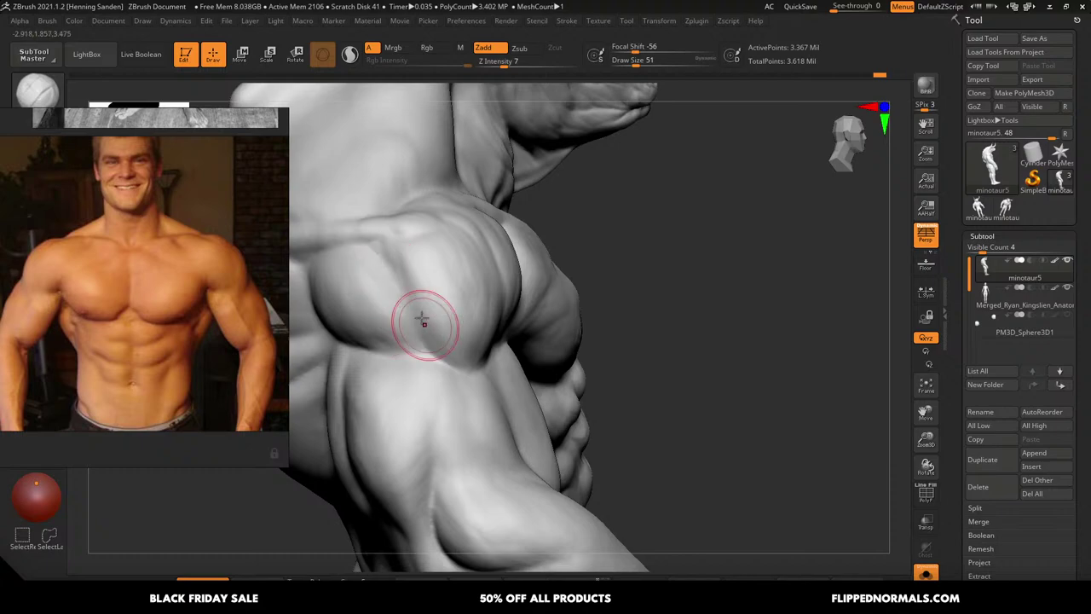
Fill out the side and front heads of the deltoid with the ClayBuildup brush at draw sizes 83, 65 and 97
key("bracketright")
key("bracketright")
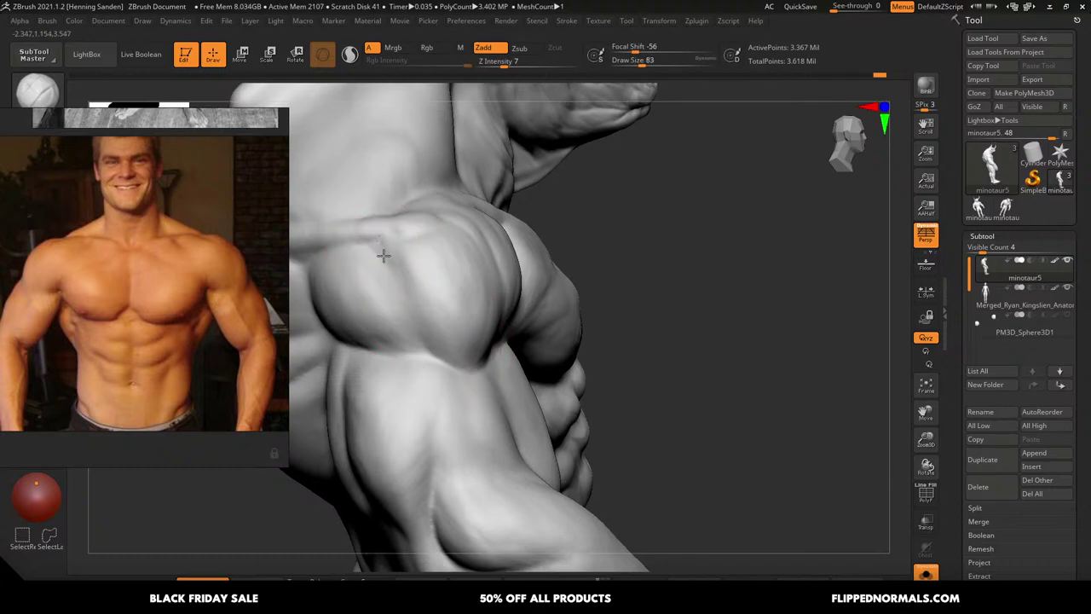
right_click_drag(384, 252, 492, 273)
key("bracketleft")
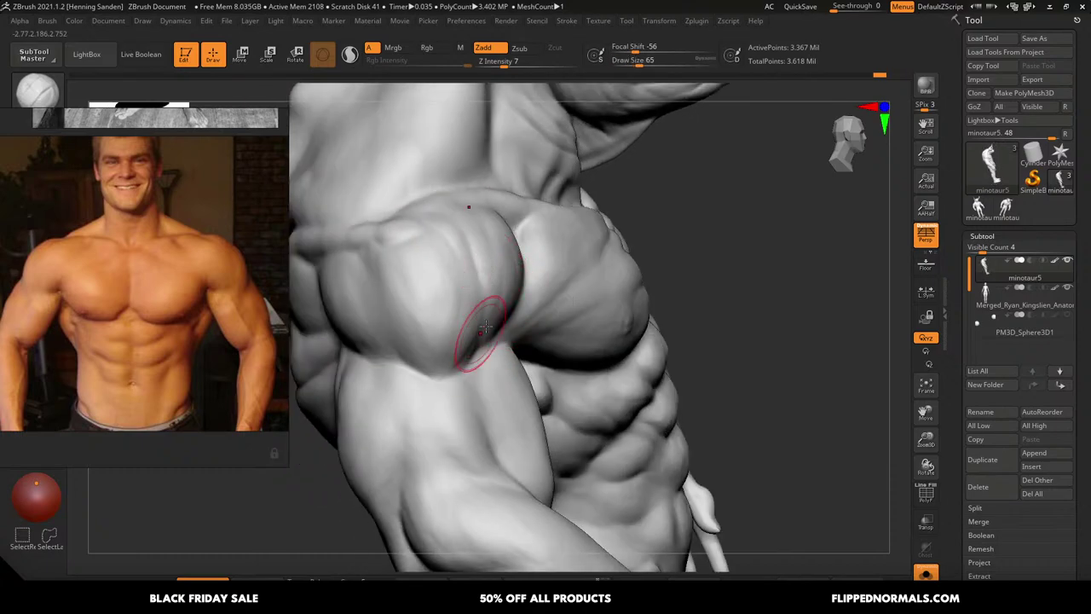
key("s")
left_click_drag(443, 305, 457, 302)
mouse_move(384, 230)
right_mouse_down("alt")
mouse_move(370, 209)
mouse_move(375, 162)
right_mouse_up("alt")
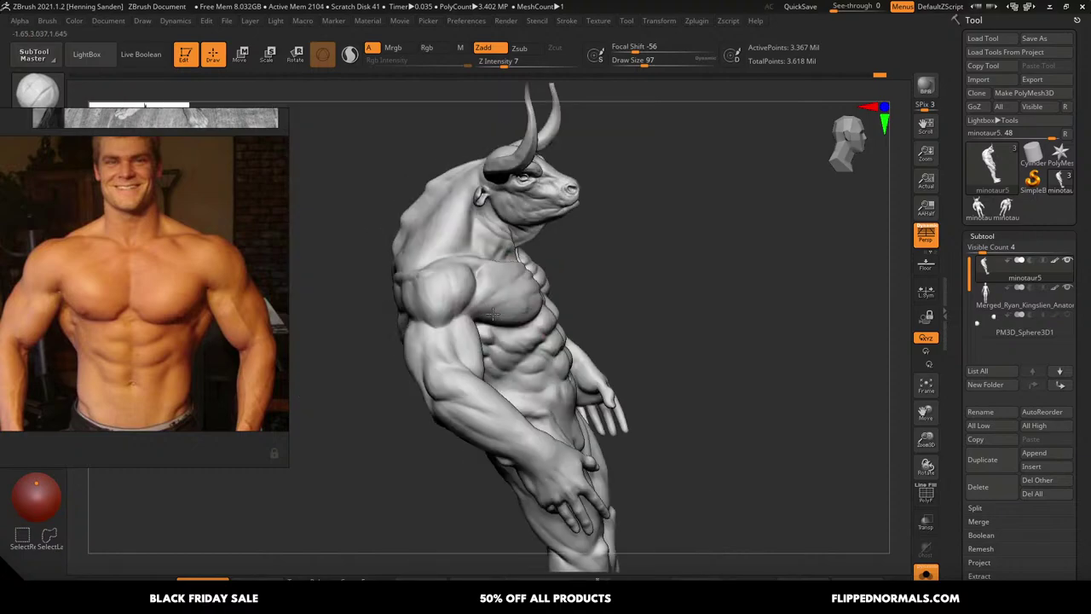
mouse_move(546, 290)
right_mouse_down()
mouse_move(472, 313)
mouse_move(575, 312)
right_mouse_up()
right_click_drag(448, 312, 426, 294)
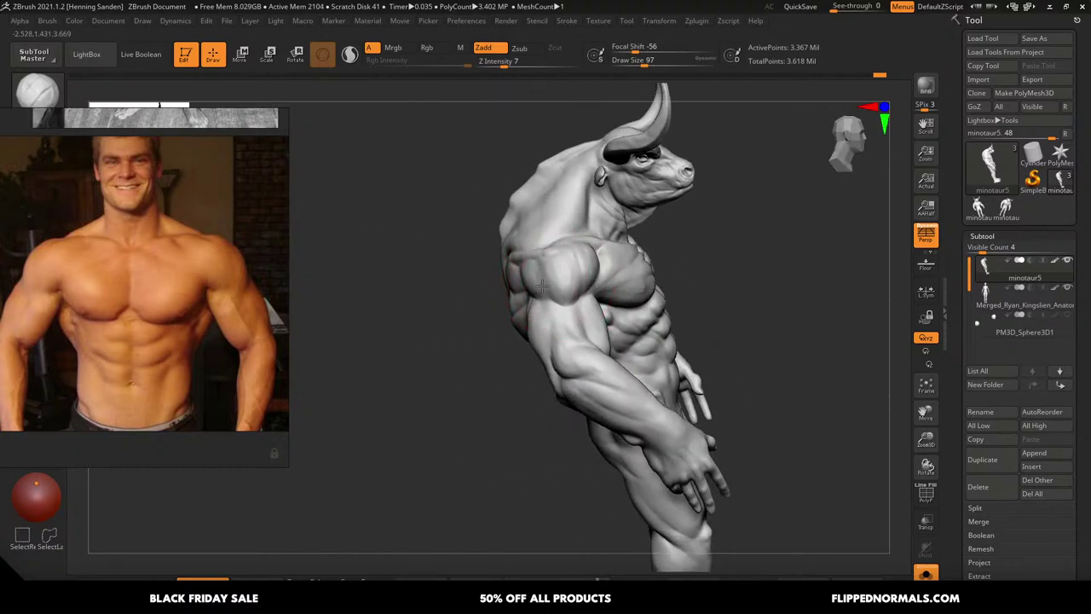
Carve fiber lines into the side and lower edge of the deltoid with the DamStandard brush at draw size 41
mouse_move(511, 252)
right_mouse_down("alt")
mouse_move(560, 310)
mouse_move(582, 307)
right_mouse_up("alt")
key("b")
key("d")
key("s")
key("s")
left_click_drag(565, 308, 552, 305)
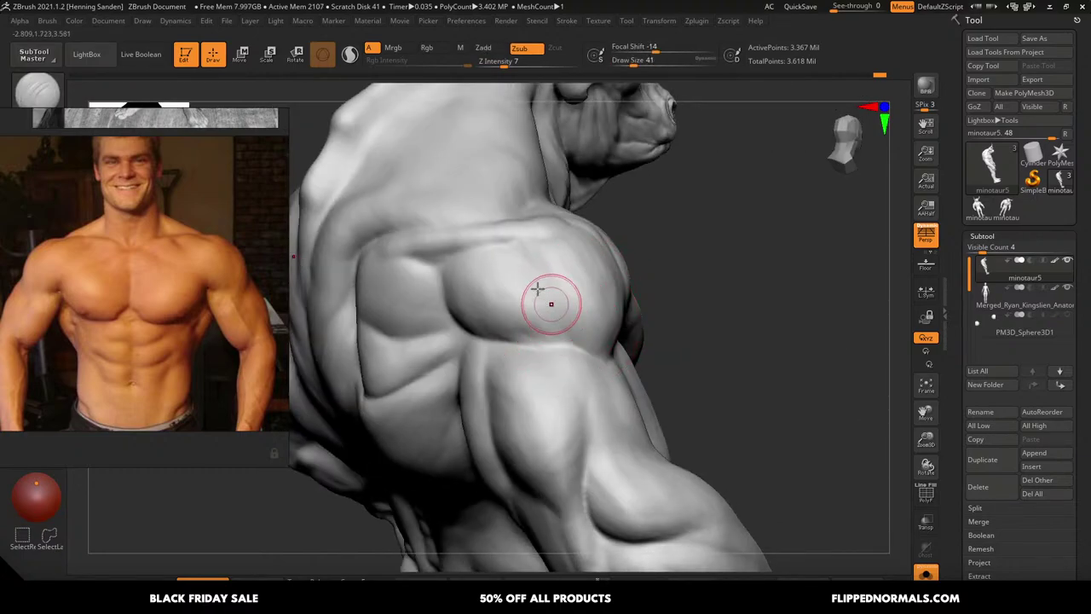
right_click_drag(560, 292, 554, 288)
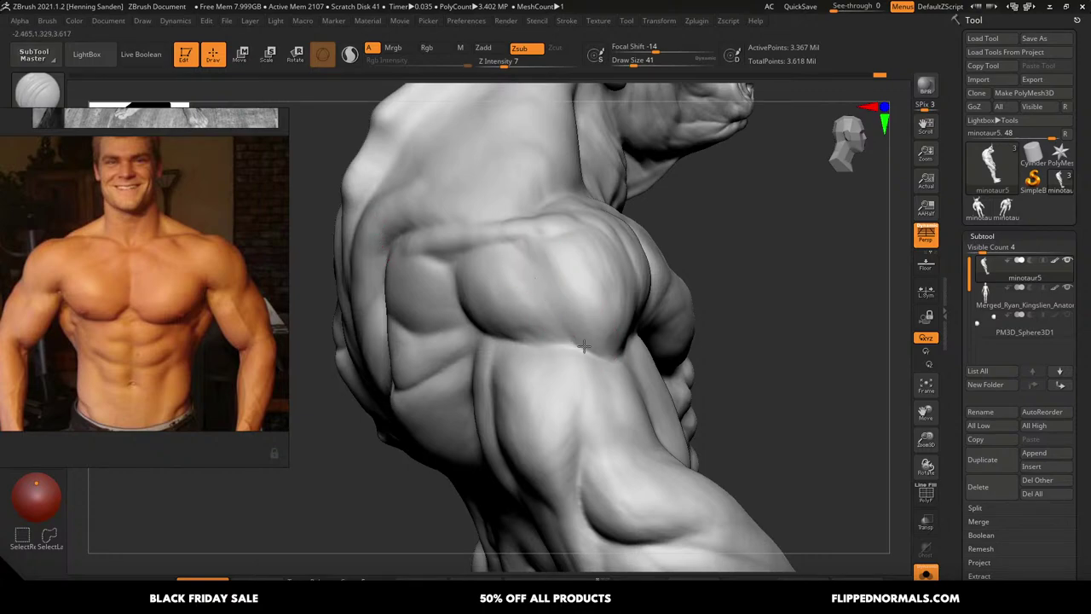
right_click_drag(572, 339, 511, 316)
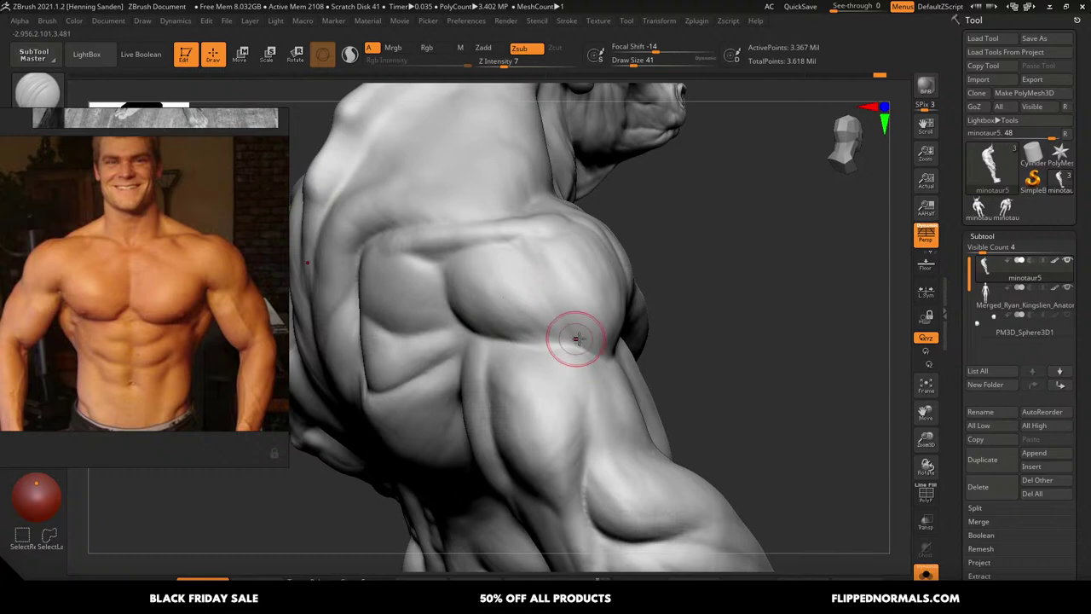
Sharpen the deltoid separation up to the ridge above the rear deltoid with the DamStandard brush at draw sizes 39 and 54
key("s")
left_click(557, 333)
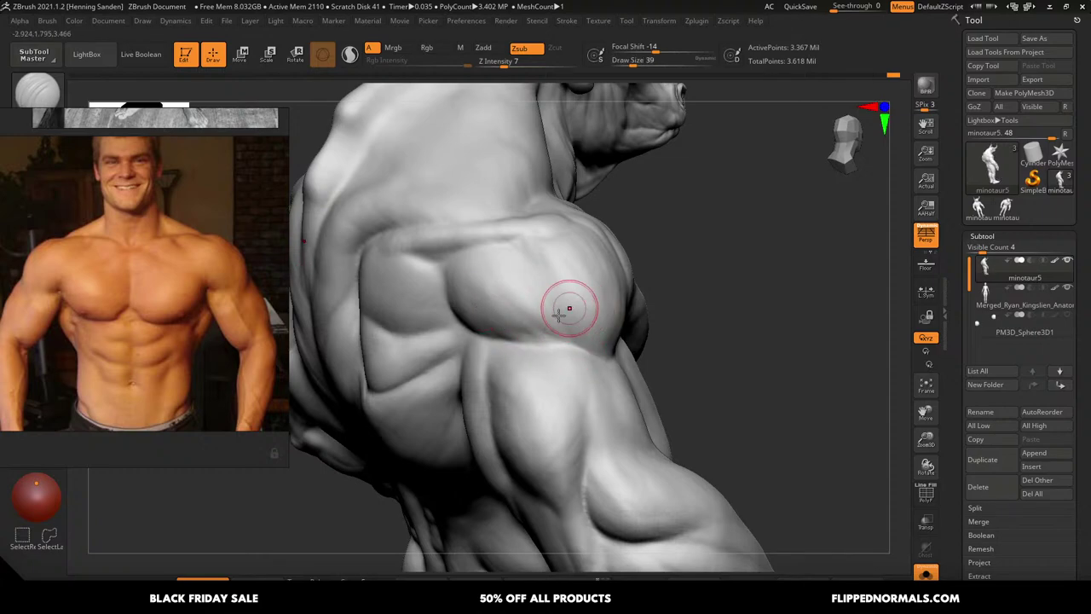
mouse_move(559, 315)
right_mouse_down()
mouse_move(513, 310)
mouse_move(553, 258)
mouse_move(518, 254)
right_mouse_up()
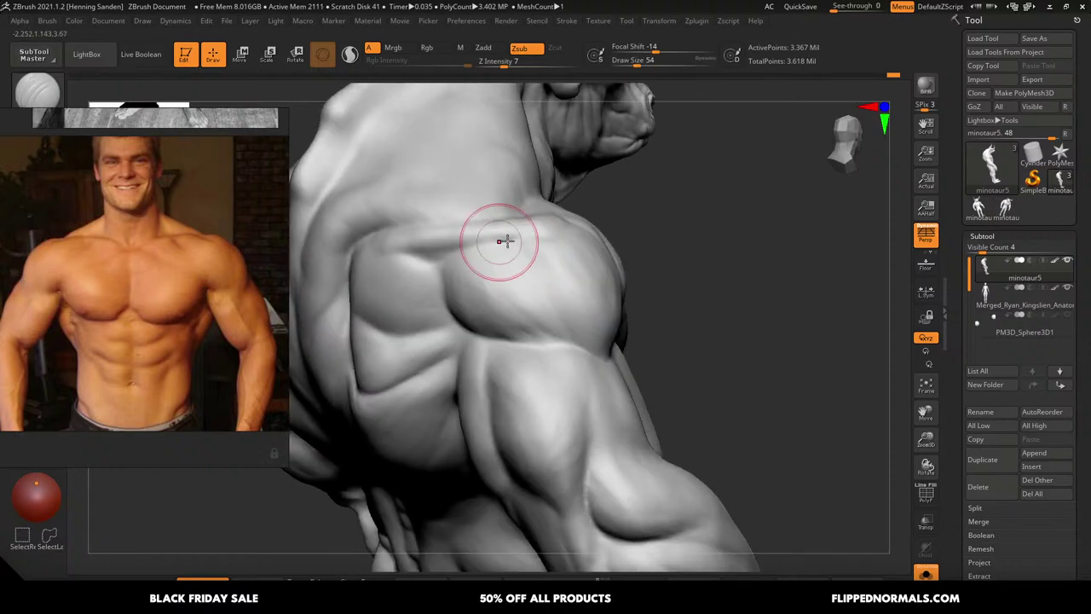
Carve the creases between the muscles over the shoulder blade with the DamStandard brush at draw size 29
mouse_move(434, 272)
right_mouse_down()
mouse_move(575, 276)
mouse_move(602, 264)
mouse_move(616, 291)
mouse_move(577, 331)
right_mouse_up()
key("s")
left_click_drag(578, 331, 571, 332)
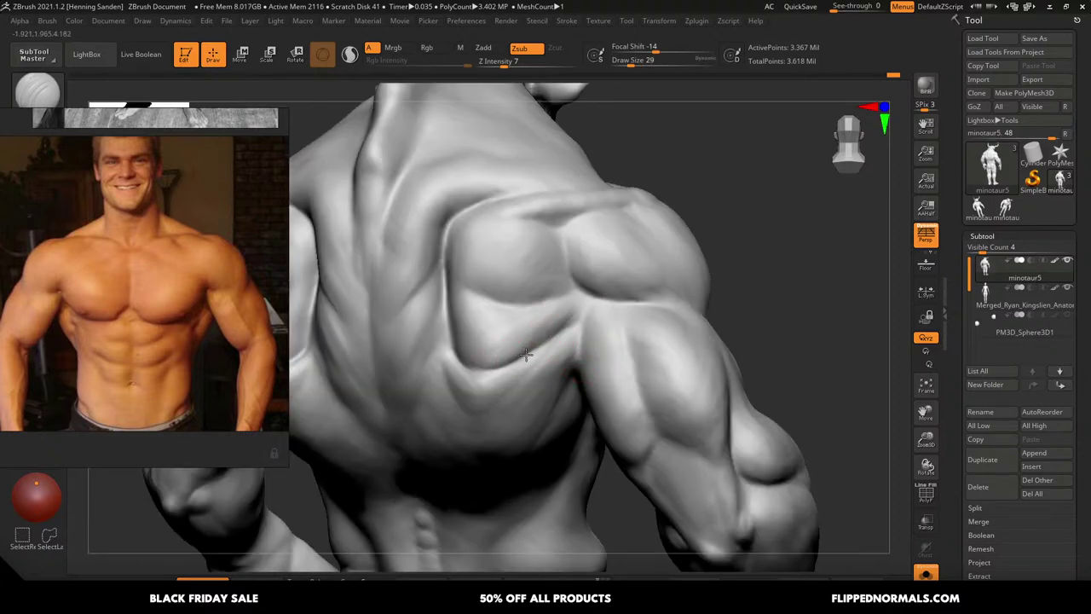
key("f")
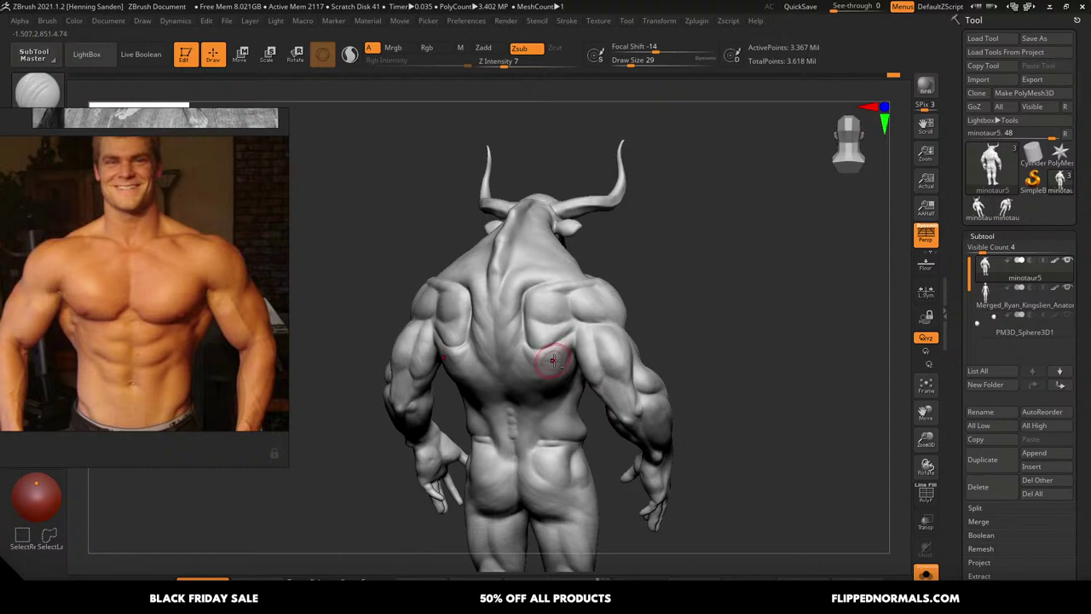
Carve muscle lines between the shoulder blades along the spine with the DamStandard brush at draw size 46
right_click_drag(553, 361, 597, 260, "alt")
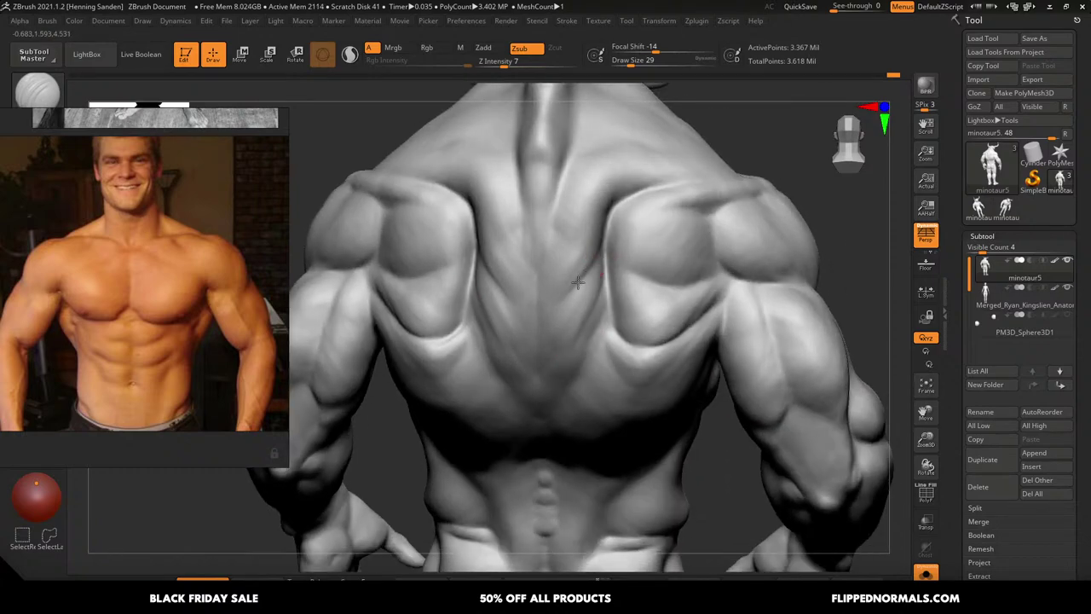
key("bracketright")
left_click_drag(537, 242, 540, 314)
mouse_move(540, 314)
right_mouse_down()
mouse_move(539, 251)
mouse_move(585, 315)
mouse_move(575, 324)
right_mouse_up()
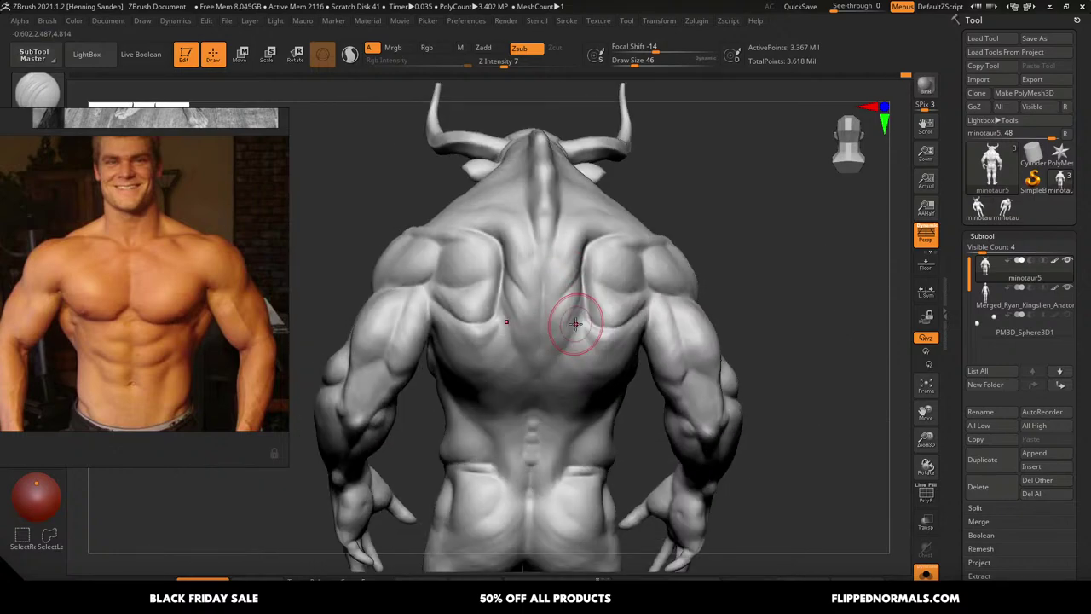
right_click_drag(612, 363, 597, 373)
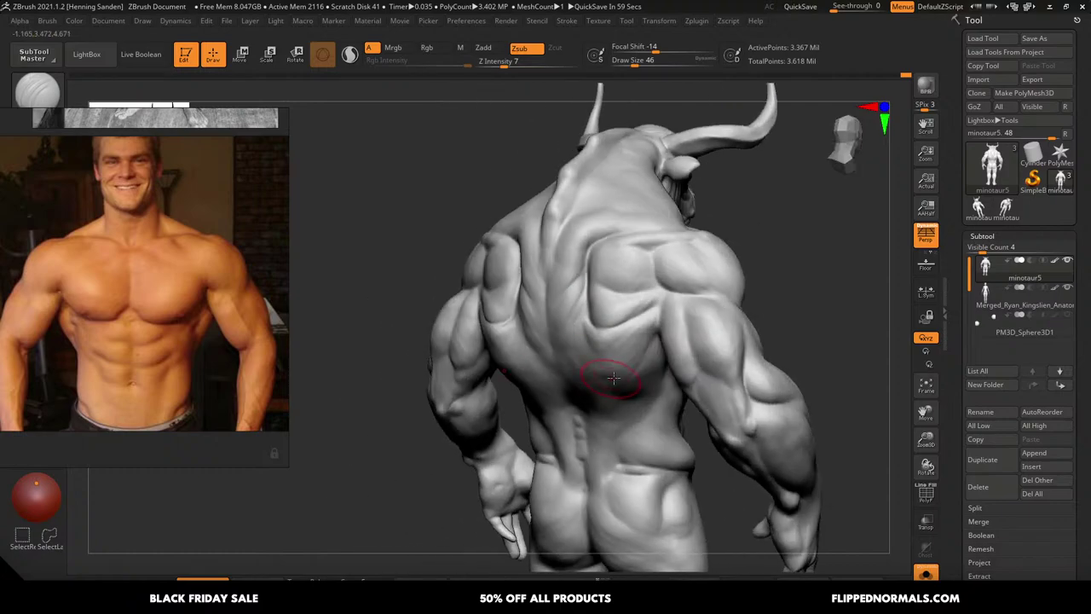
Build up the lats below the shoulder blades with the ClayBuildup brush at draw size 87
key("1")
key("s")
left_click_drag(613, 376, 622, 377)
mouse_move(622, 377)
right_mouse_down()
mouse_move(641, 357)
mouse_move(629, 367)
right_mouse_up()
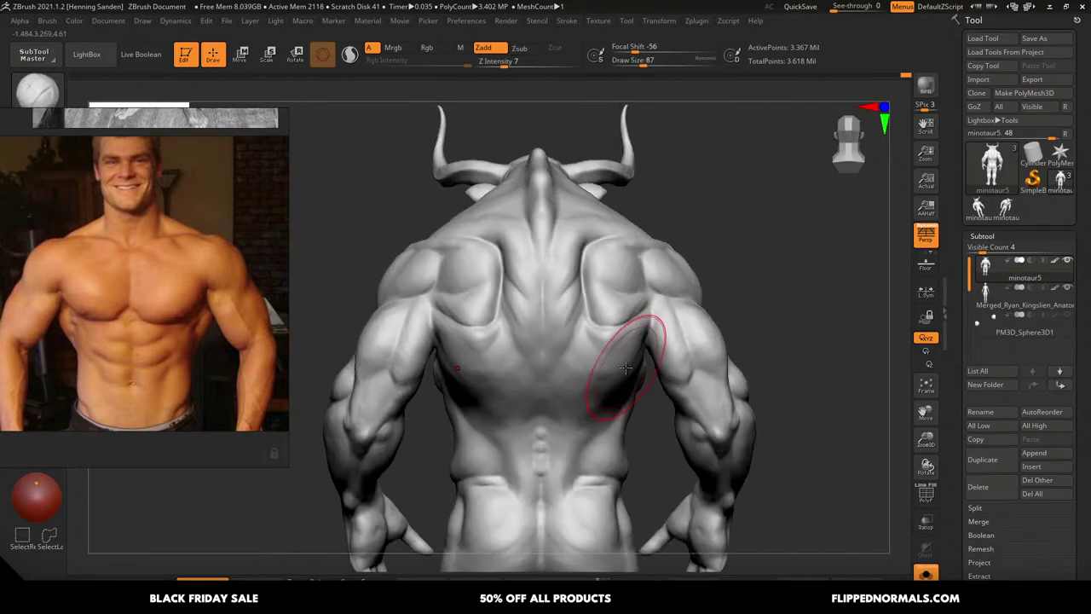
Adjust the outer contour of the lats under the armpits with the Move brush at draw size 80
key("2")
left_click_drag(630, 367, 627, 371)
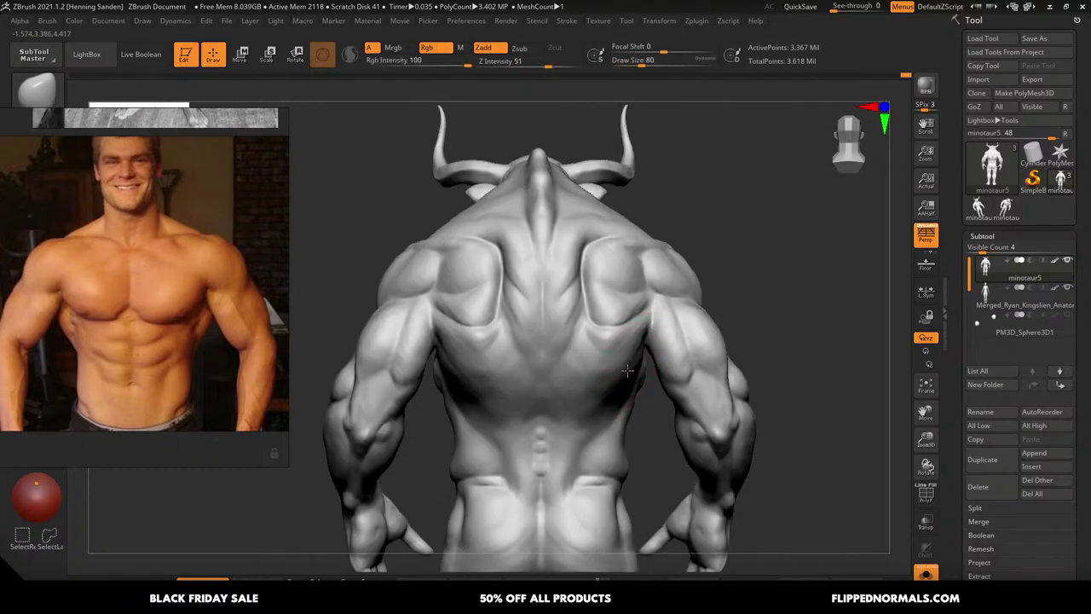
right_click_drag(629, 365, 603, 371)
mouse_move(604, 375)
right_mouse_down()
mouse_move(624, 368)
mouse_move(597, 376)
right_mouse_up()
key("]")
key("s")
left_click(592, 375)
Build up the lower back beside the spine with the ClayBuildup brush at draw size 80
mouse_move(521, 385)
right_mouse_down()
mouse_move(584, 358)
mouse_move(597, 370)
mouse_move(540, 398)
right_mouse_up()
key("]")
key("]")
key("]")
key("s")
key("2")
key("s")
left_click(533, 398)
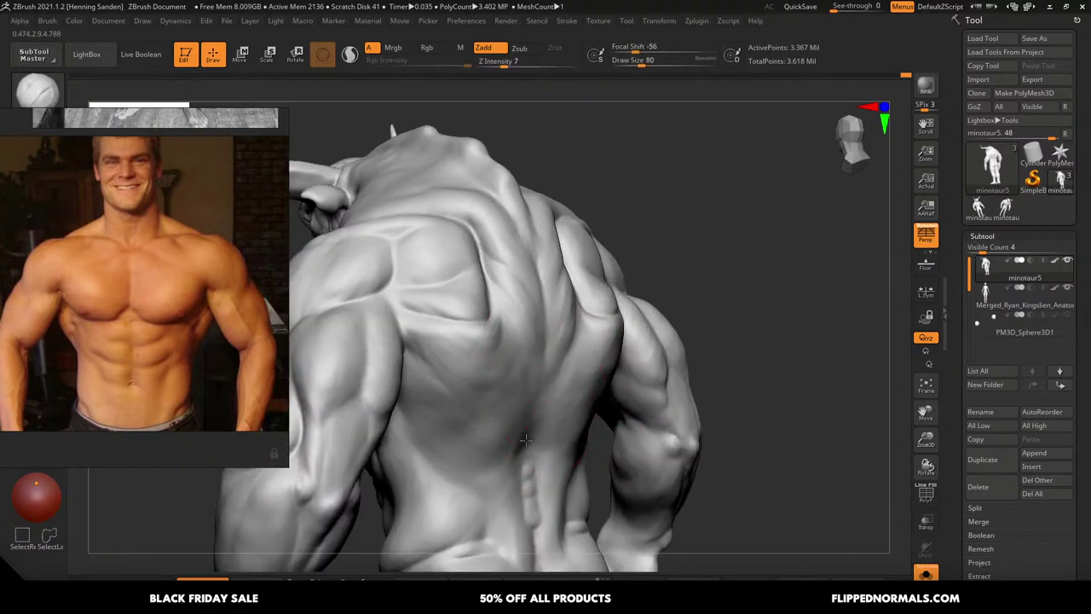
left_click_drag(526, 441, 520, 360)
mouse_move(526, 468)
left_mouse_down()
mouse_move(531, 414)
mouse_move(513, 453)
left_mouse_up()
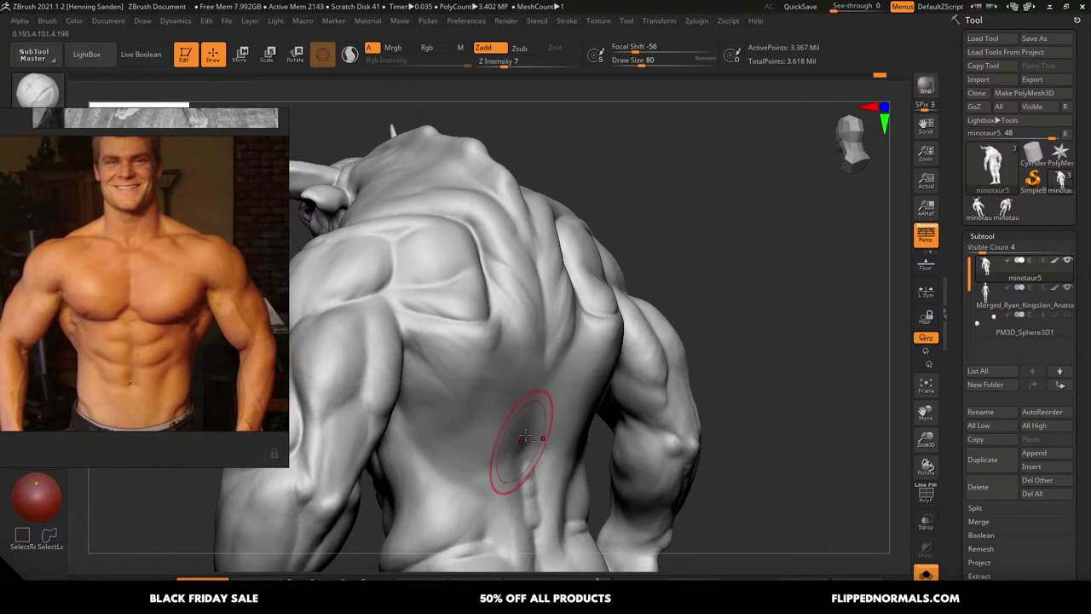
Refine the lat and mid back below the shoulder blade with the ClayBuildup brush at draw sizes 80 and 44
right_click_drag(511, 451, 519, 361)
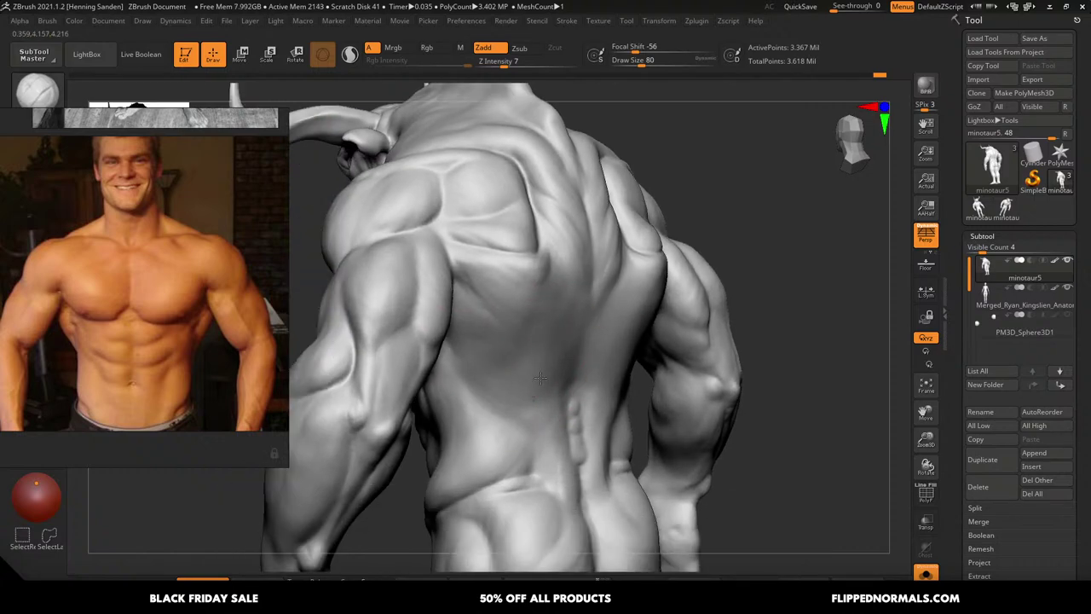
left_click_drag(542, 308, 517, 303)
mouse_move(529, 349)
right_mouse_down("ctrl")
mouse_move(554, 295)
mouse_move(546, 333)
mouse_move(556, 372)
mouse_move(546, 285)
mouse_move(560, 349)
right_mouse_up("ctrl")
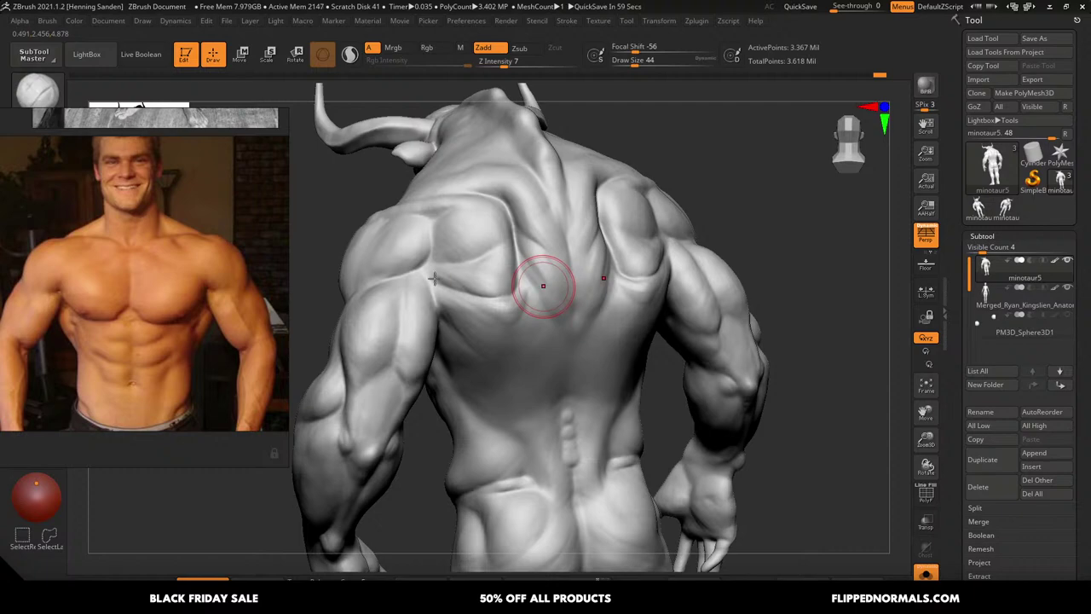
Build up the side and front of the deltoid with the ClayBuildup brush at draw sizes 56 and 41
mouse_move(398, 266)
right_mouse_down()
mouse_move(585, 287)
mouse_move(638, 322)
mouse_move(594, 341)
mouse_move(651, 271)
mouse_move(647, 296)
right_mouse_up()
key("s")
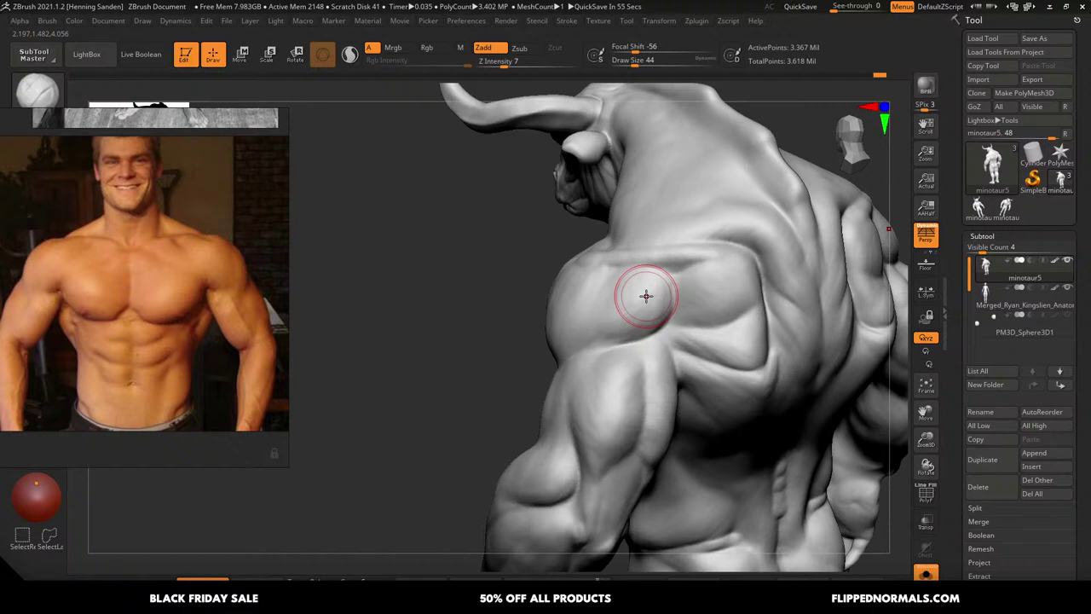
right_click_drag(645, 296, 564, 303)
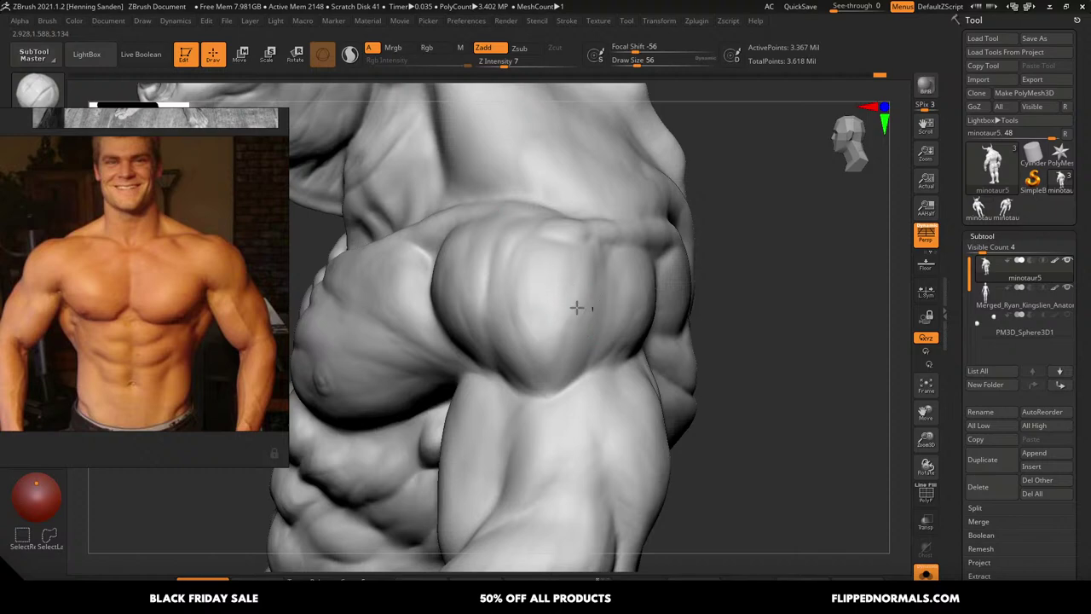
left_click_drag(604, 274, 546, 359)
mouse_move(570, 303)
left_mouse_down()
mouse_move(584, 268)
mouse_move(551, 247)
mouse_move(518, 315)
left_mouse_up()
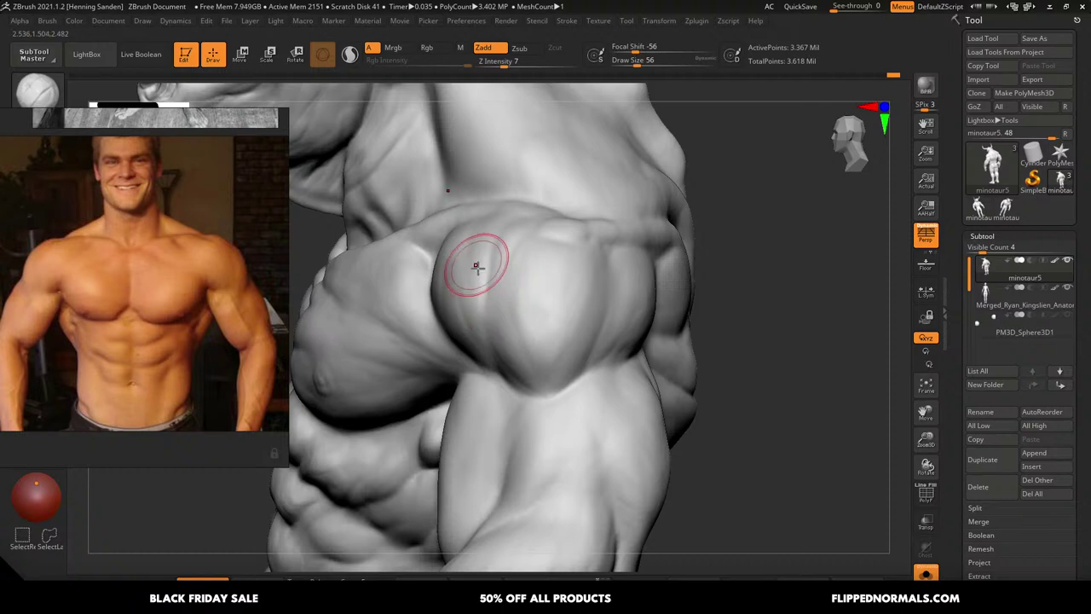
left_click_drag(477, 267, 461, 297)
mouse_move(434, 298)
right_mouse_down()
mouse_move(542, 282)
mouse_move(535, 271)
right_mouse_up()
key("s")
left_click_drag(529, 263, 523, 262)
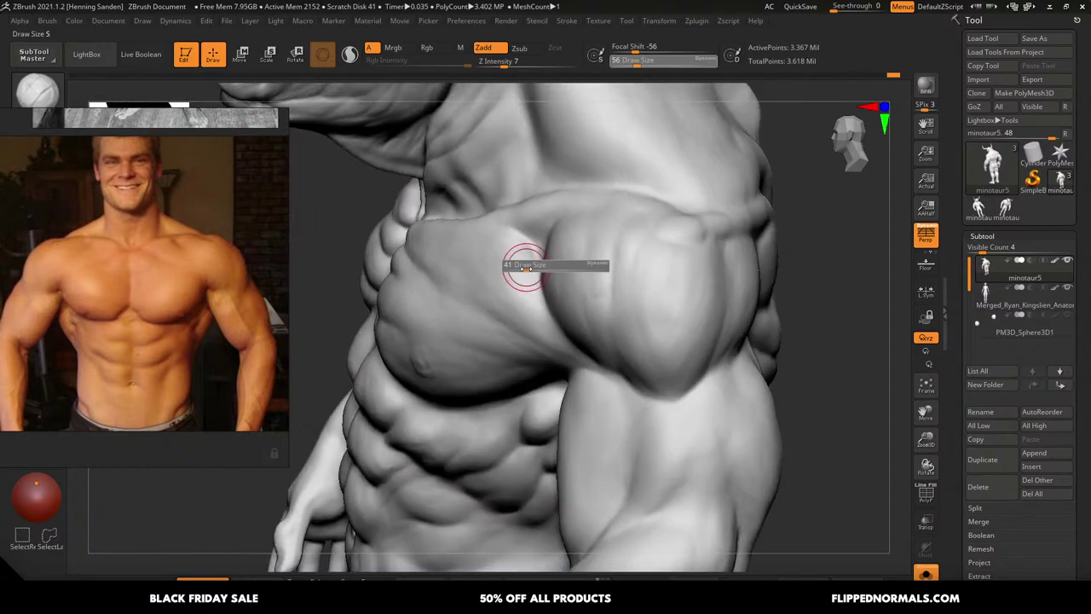
Adjust the junction of collarbone, pectoral and front deltoid with the Move brush at draw size 80
right_click_drag(542, 213, 567, 203)
key("b")
key("m")
key("v")
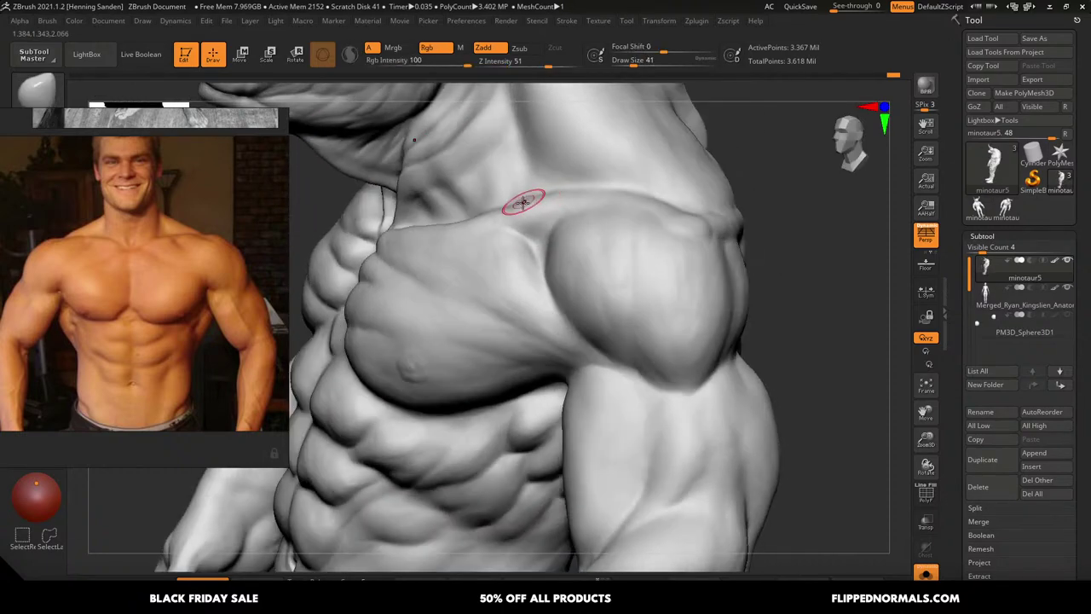
key("s")
left_click_drag(507, 208, 513, 209)
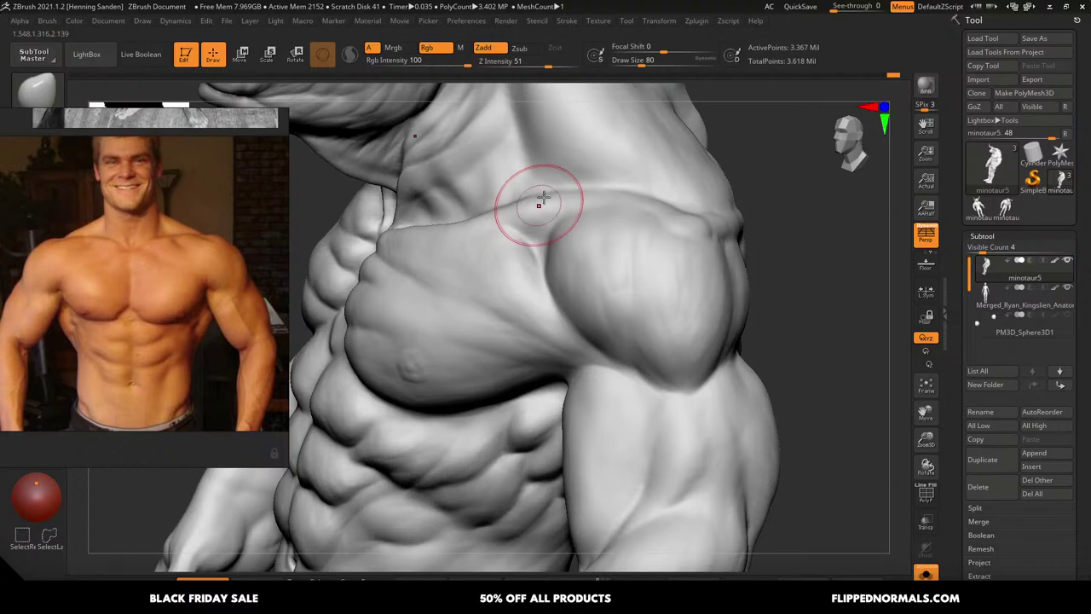
right_click_drag(544, 198, 539, 205)
left_click_drag(543, 205, 521, 207)
Continue reshaping the upper chest and shoulder transition with the Move brush, reducing the draw size to 77
key("s")
mouse_move(527, 206)
right_mouse_down()
mouse_move(549, 196)
mouse_move(544, 206)
right_mouse_up()
key("s")
left_click_drag(544, 208, 542, 207)
right_click_drag(542, 207, 514, 208)
key("s")
mouse_move(514, 207)
left_mouse_down()
mouse_move(481, 227)
mouse_move(503, 207)
left_mouse_up()
right_click_drag(503, 207, 512, 203)
left_click_drag(509, 202, 528, 204)
key("b")
key("m")
key("v")
Carve the lower inner edge of the pectorals beside the sternum with the DamStandard brush at draw size 46
mouse_move(575, 212)
right_mouse_down("ctrl")
mouse_move(574, 254)
mouse_move(566, 239)
mouse_move(640, 258)
mouse_move(587, 253)
mouse_move(600, 230)
mouse_move(633, 307)
mouse_move(614, 271)
mouse_move(630, 282)
mouse_move(628, 312)
mouse_move(614, 293)
right_mouse_up("ctrl")
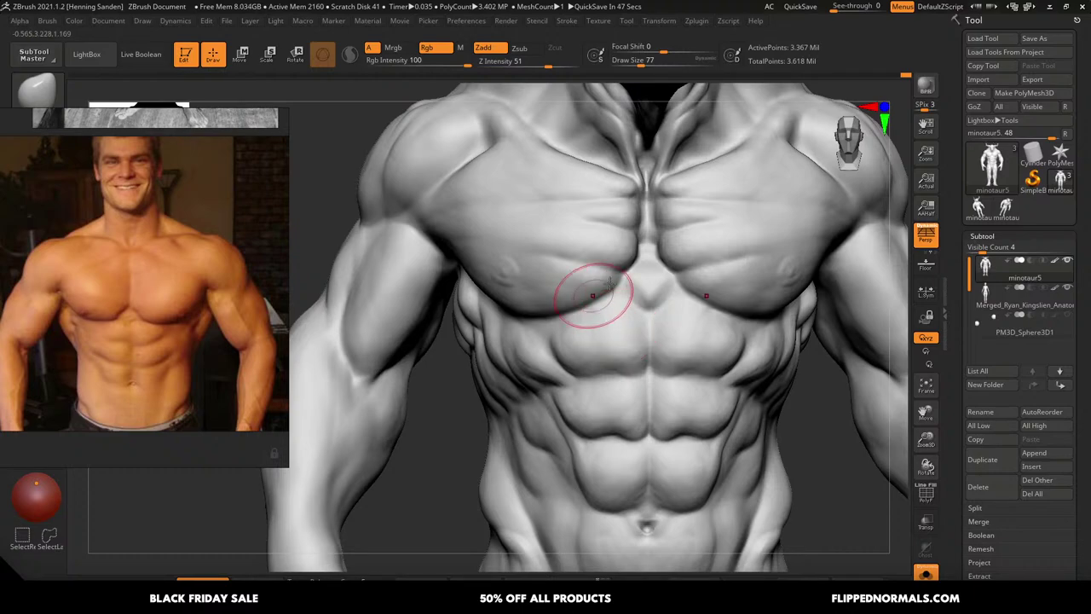
right_click_drag(637, 260, 665, 325, "ctrl")
key("b")
key("d")
key("s")
key("bracketleft")
key("bracketleft")
key("bracketleft")
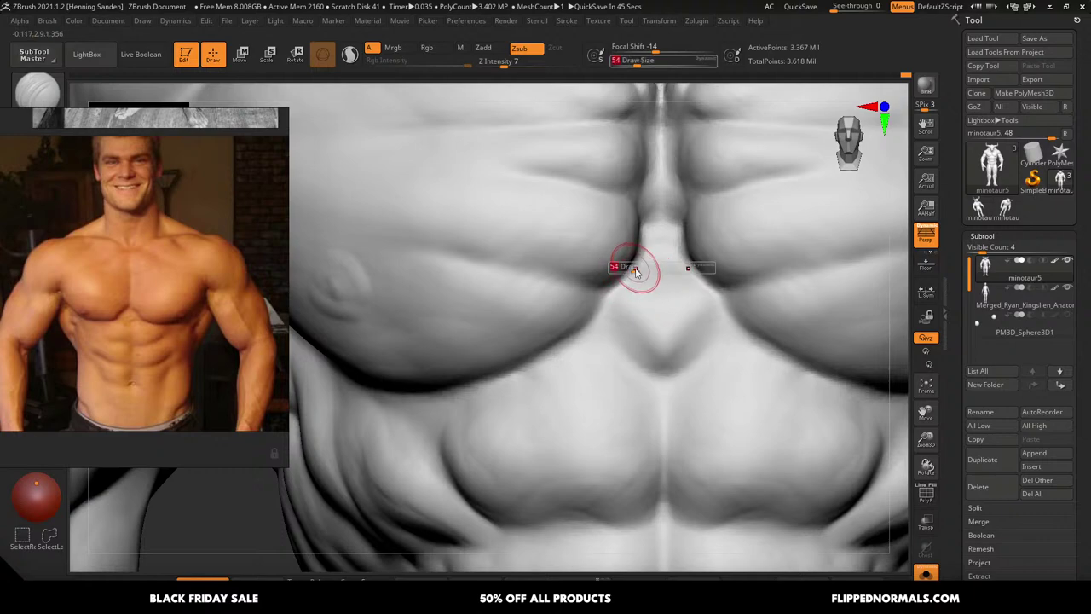
left_click_drag(638, 256, 596, 289)
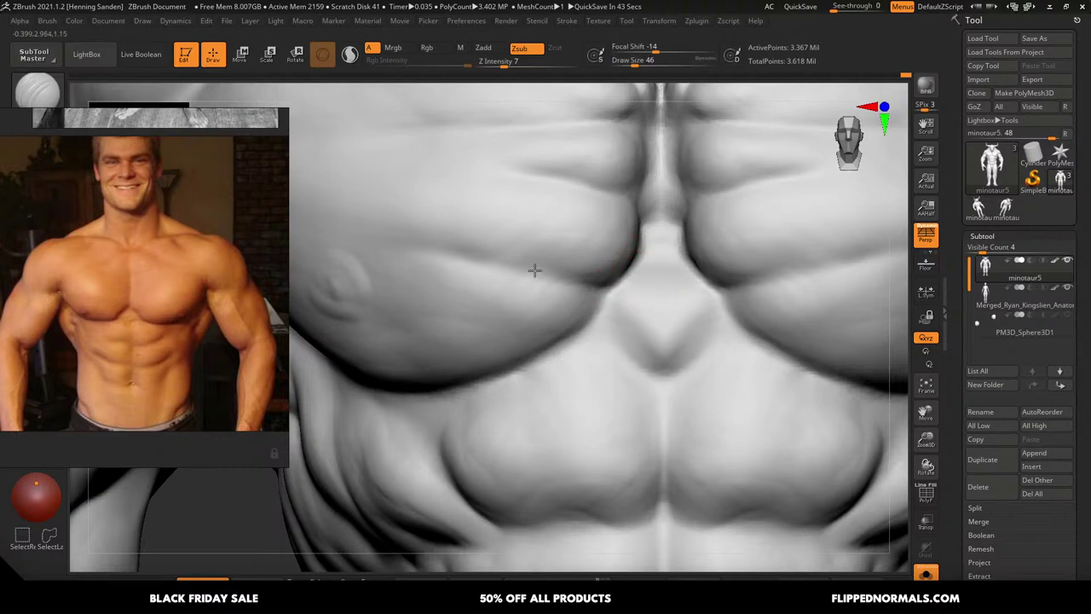
mouse_move(601, 288)
right_mouse_down()
mouse_move(596, 276)
mouse_move(682, 280)
right_mouse_up()
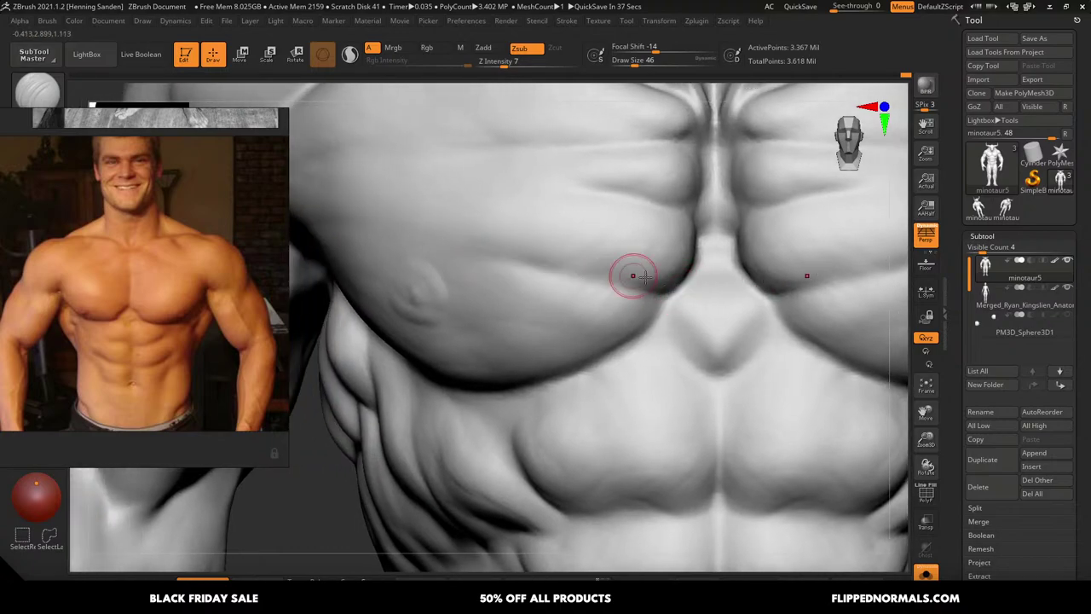
Adjust the pectoral's side profile with the Move brush at draw size 140 and undo the last change
mouse_move(568, 277)
right_mouse_down("ctrl")
mouse_move(499, 210)
mouse_move(628, 239)
mouse_move(632, 261)
mouse_move(603, 268)
mouse_move(626, 285)
right_mouse_up("ctrl")
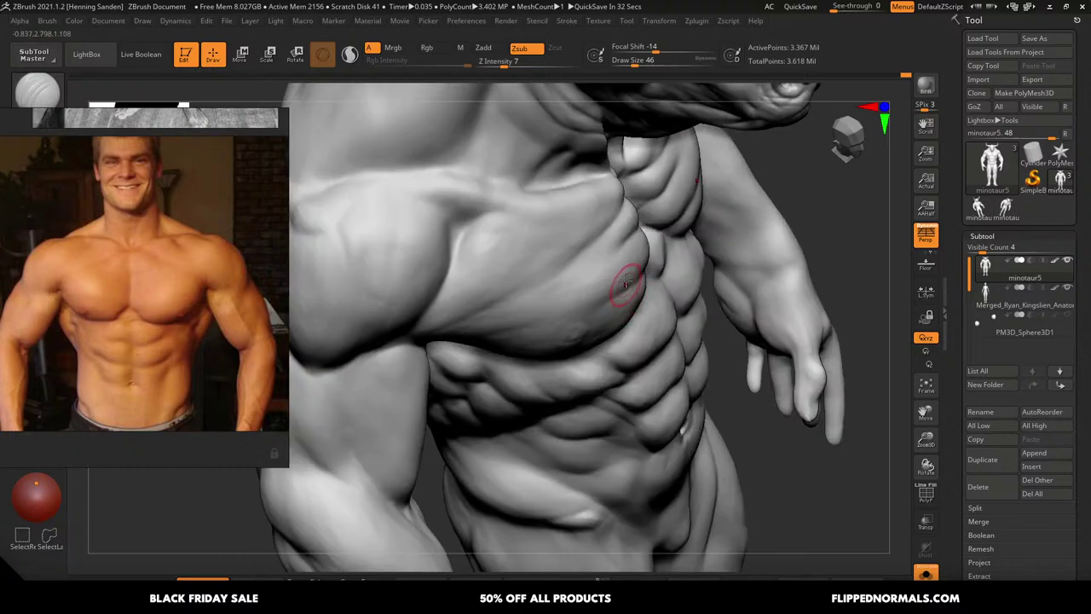
key("b")
key("m")
key("v")
key("s")
left_click_drag(621, 270, 637, 271)
right_click_drag(633, 273, 648, 256)
key("s")
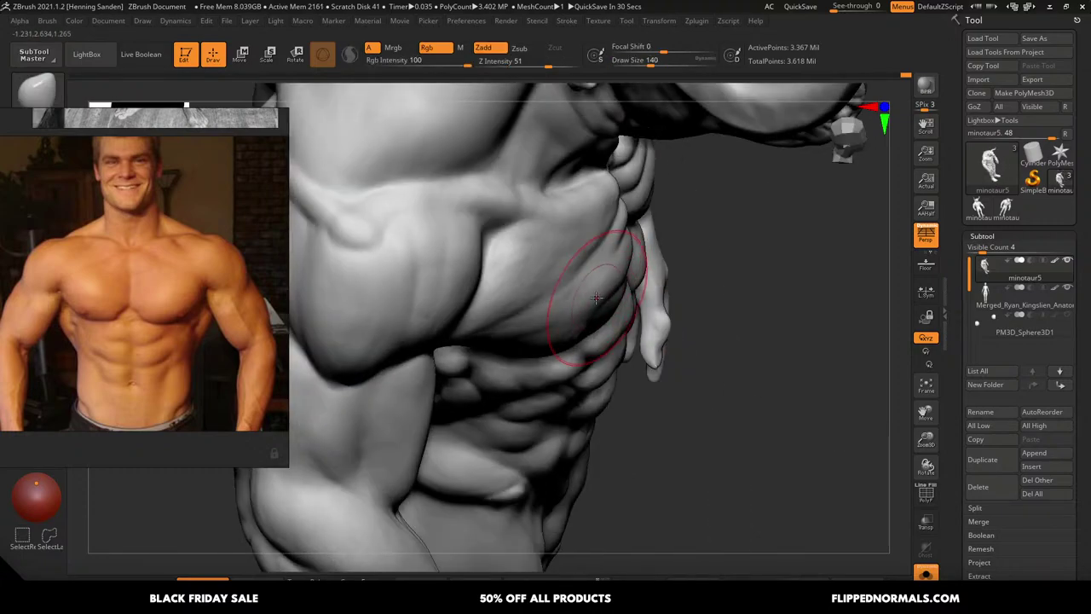
mouse_move(596, 298)
right_mouse_down()
mouse_move(582, 234)
mouse_move(601, 229)
mouse_move(487, 225)
mouse_move(564, 204)
mouse_move(645, 288)
mouse_move(602, 231)
mouse_move(643, 230)
mouse_move(634, 219)
mouse_move(612, 233)
right_mouse_up()
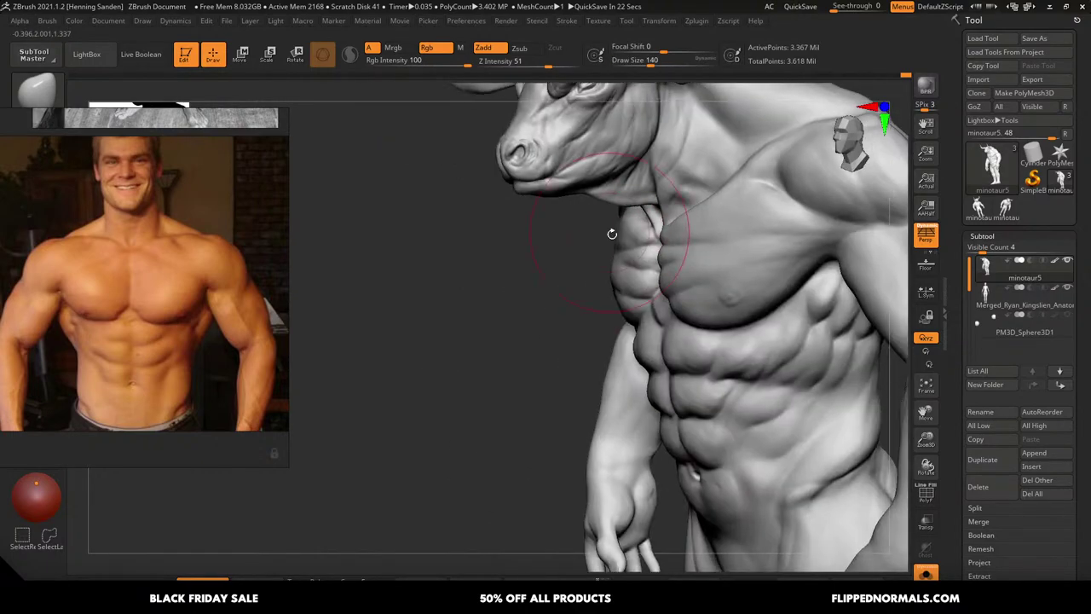
right_click_drag(627, 327, 613, 270)
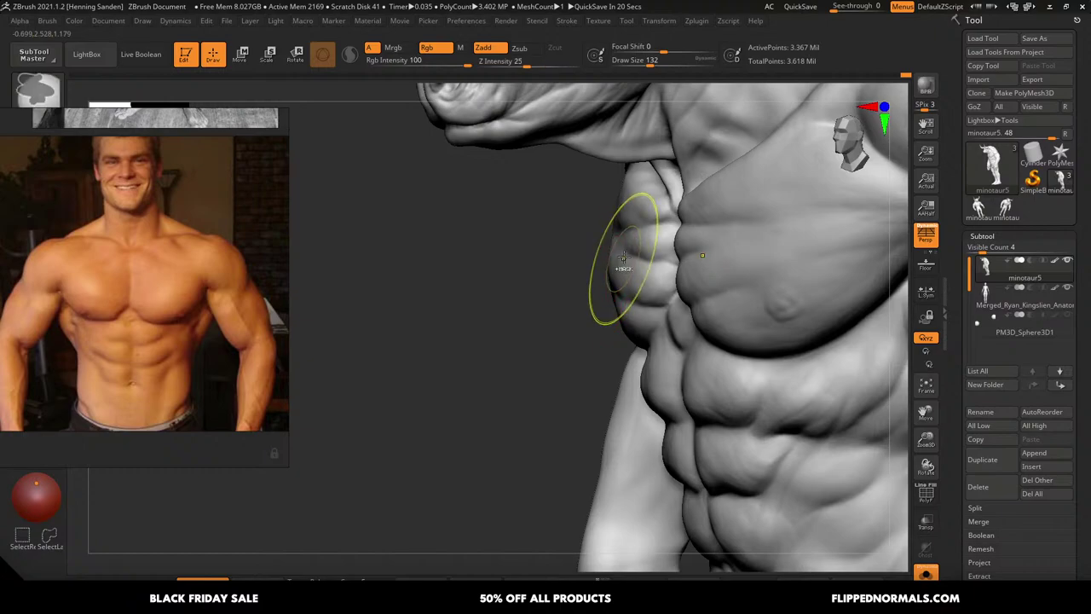
key("ctrl+z")
Build up the pectoral's front volume with the ClayBuildup brush at draw sizes 94 and 87
key("s")
key("b")
key("c")
key("b")
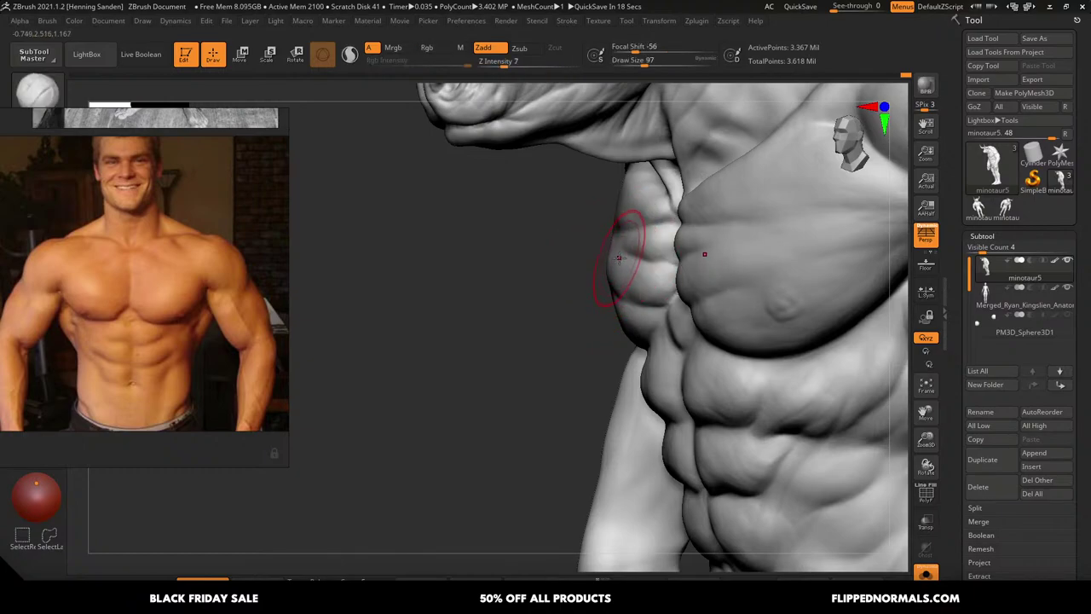
right_click_drag(610, 257, 629, 259)
key("s")
left_click_drag(627, 258, 619, 258)
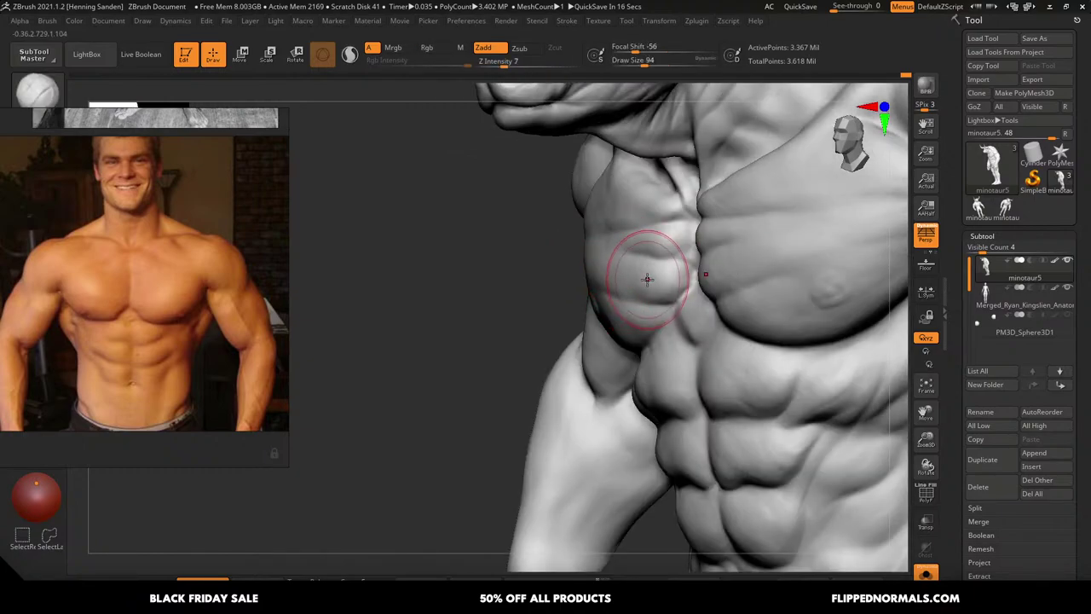
mouse_move(648, 280)
right_mouse_down()
mouse_move(689, 244)
mouse_move(640, 263)
right_mouse_up()
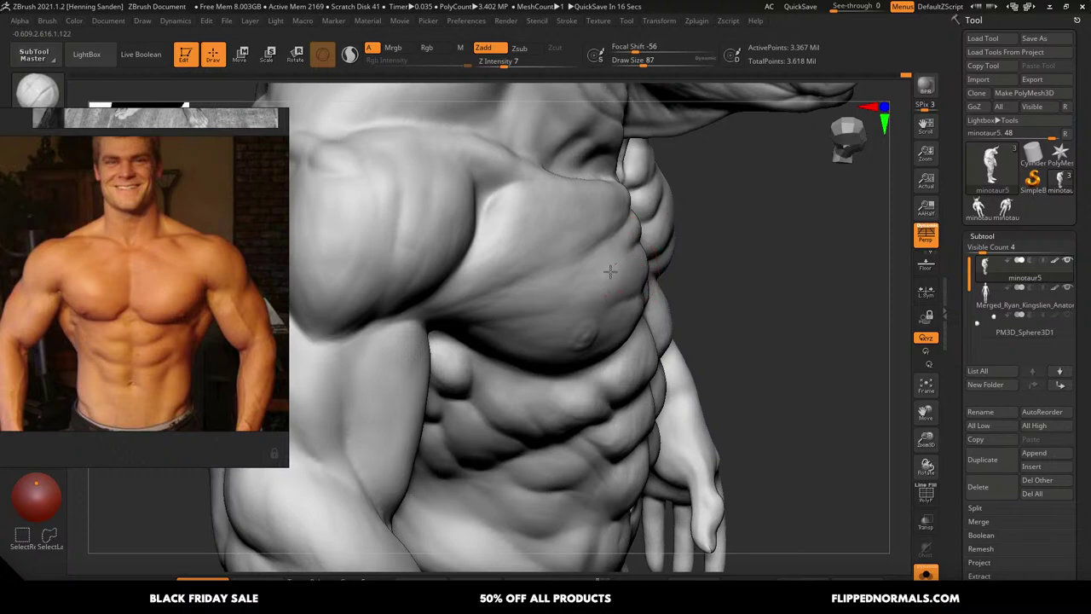
right_click_drag(565, 287, 589, 282)
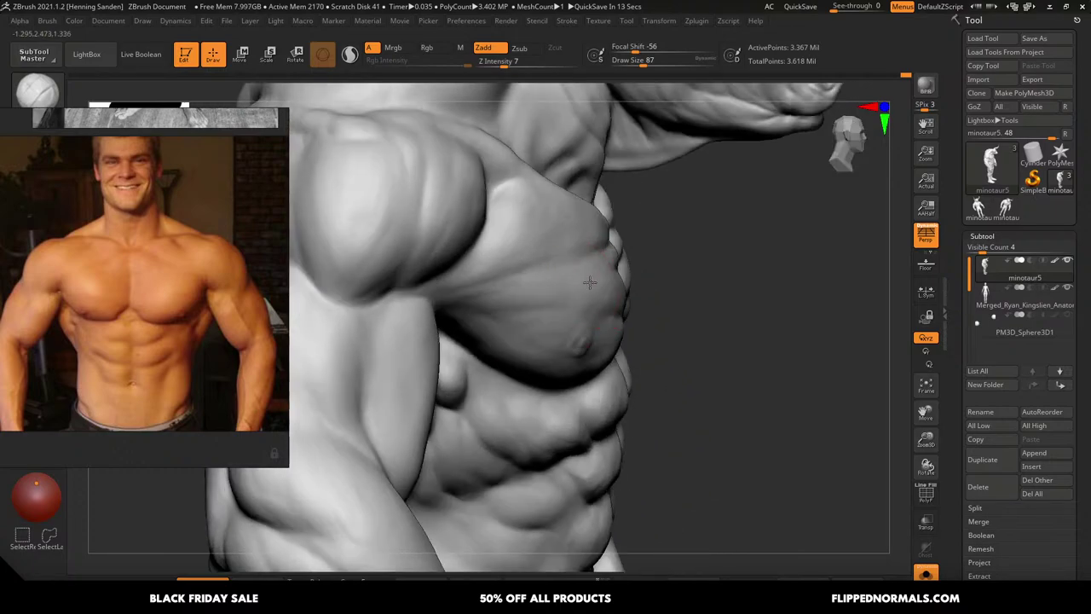
Refine the armpit where the pectoral meets the upper arm with the ClayBuildup brush at draw sizes 39 and 23
right_click_drag(503, 327, 465, 315)
key("s")
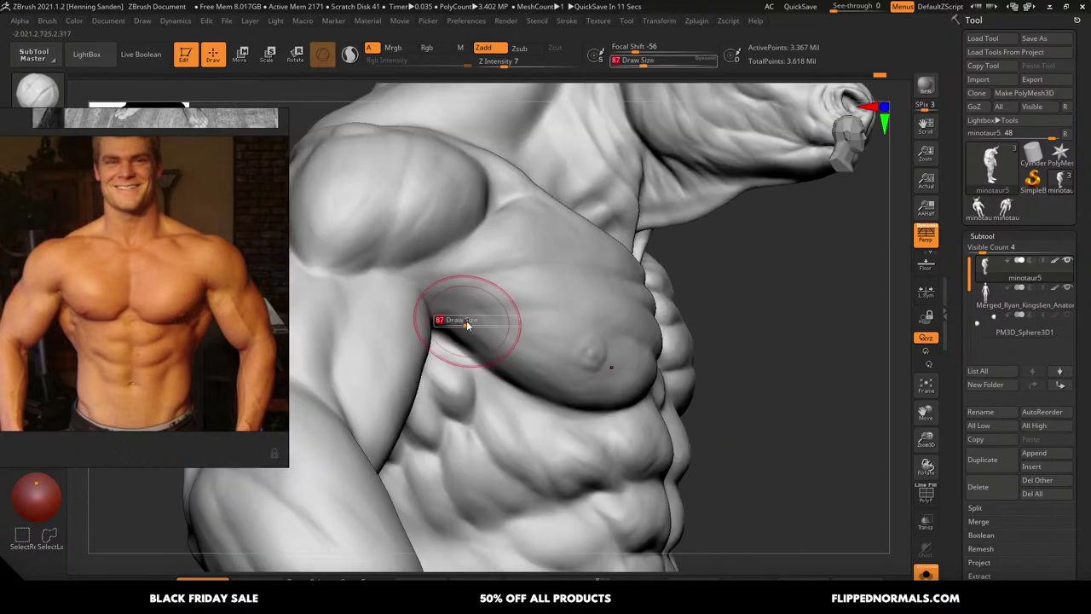
left_click_drag(468, 324, 451, 321)
right_click_drag(452, 309, 450, 314)
left_click_drag(450, 313, 443, 316)
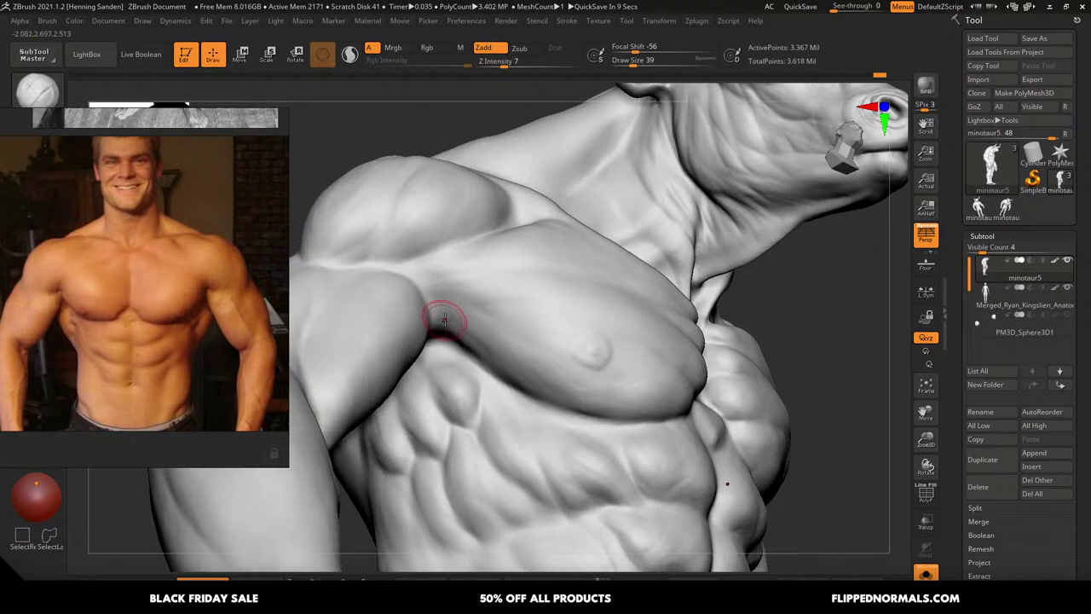
right_click_drag(443, 317, 438, 312)
key("s")
left_click_drag(438, 311, 434, 311)
left_click_drag(434, 309, 437, 320)
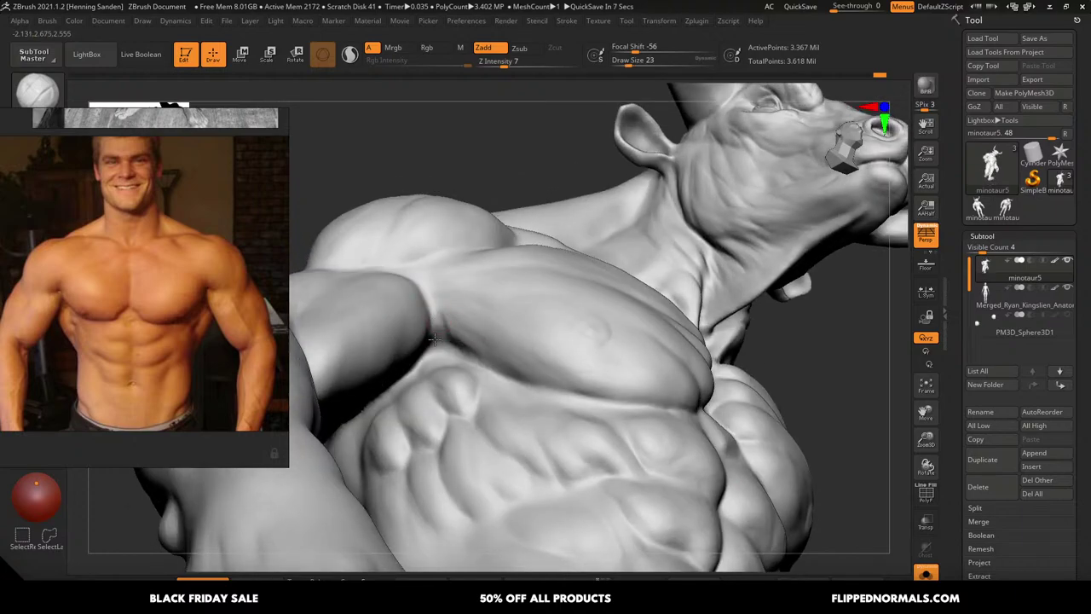
right_click_drag(487, 288, 526, 278)
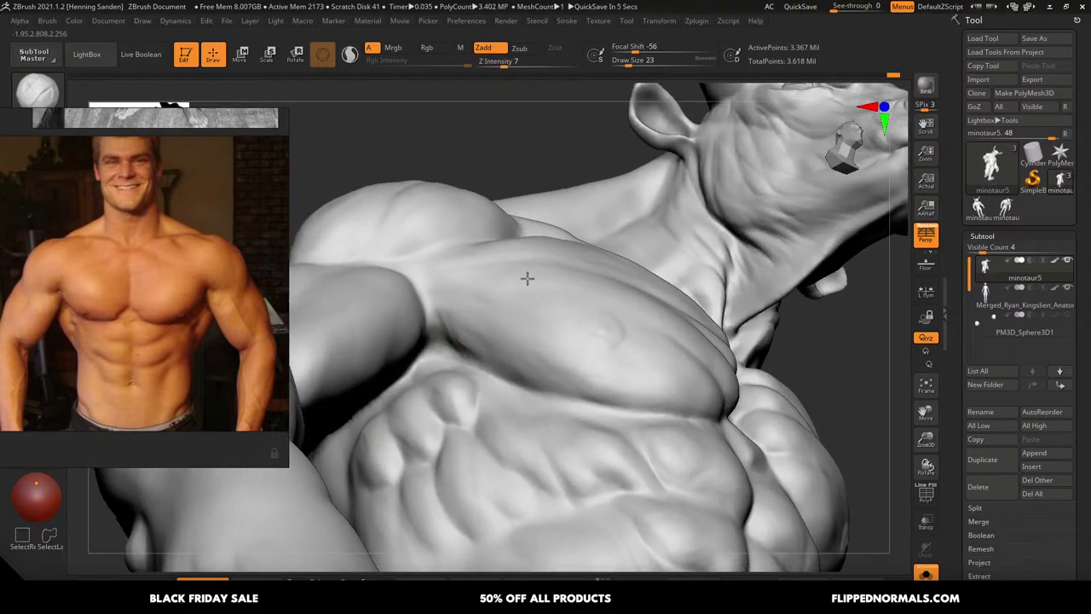
Switch to Firefox and search the web for the artist's IMDb page by full name
key("alt+Tab")
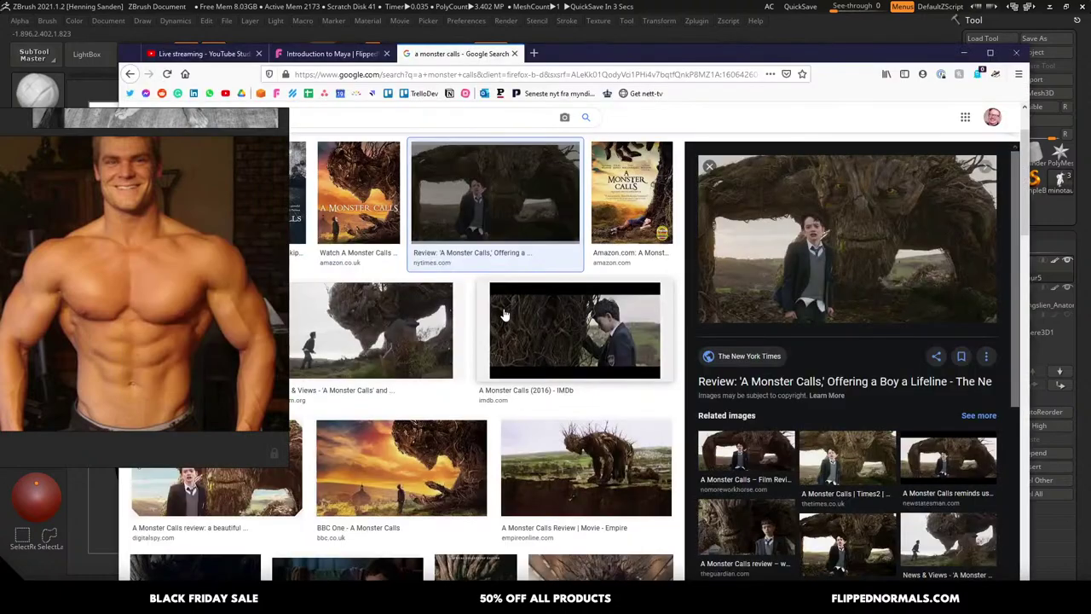
left_click(539, 75)
type("h")
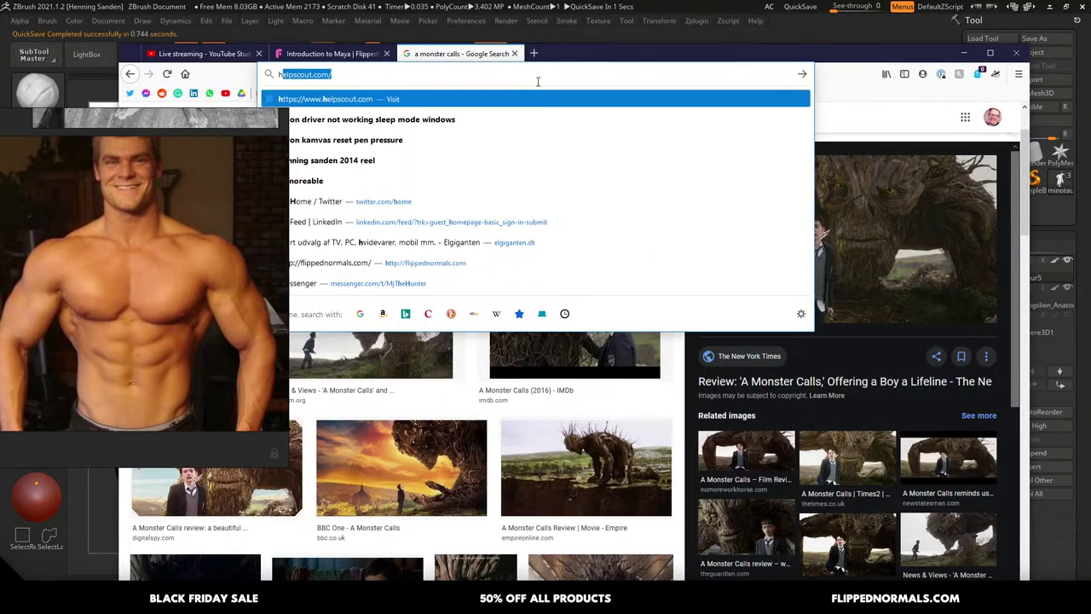
type("enning sande")
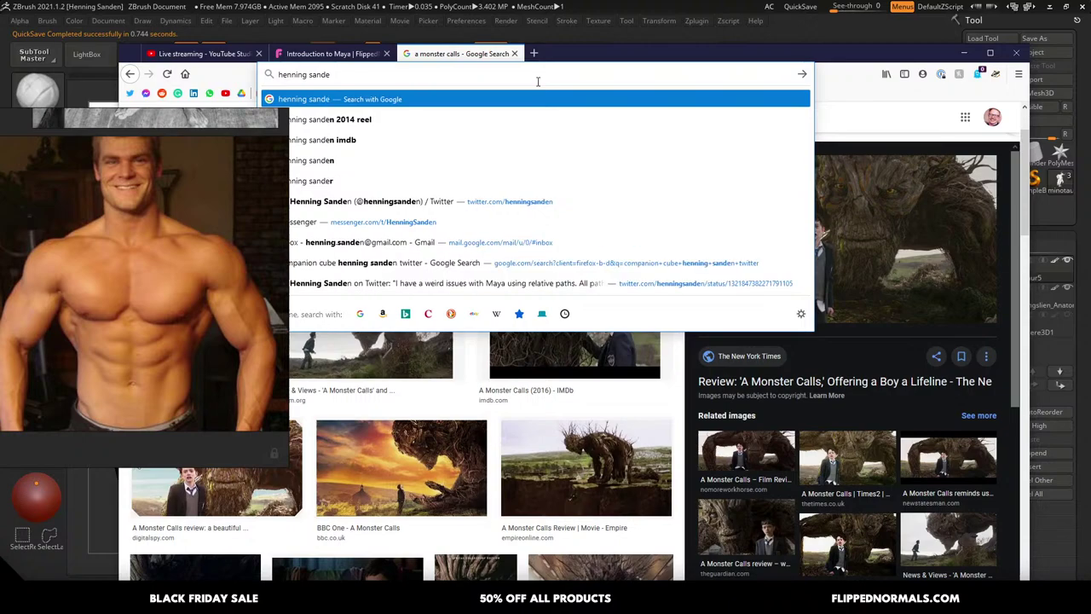
type("n imdb")
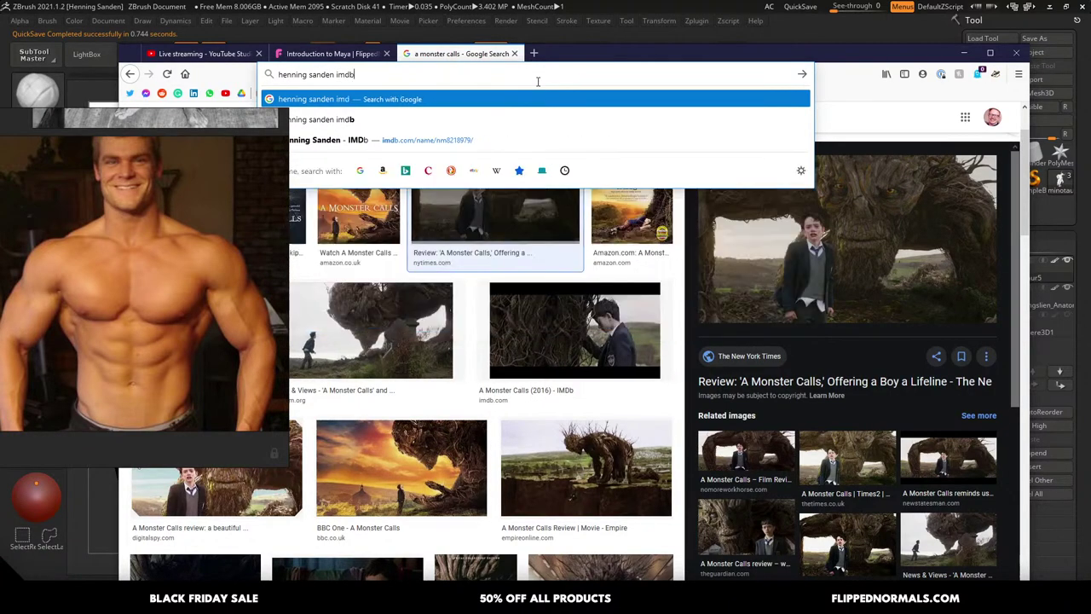
key("Return")
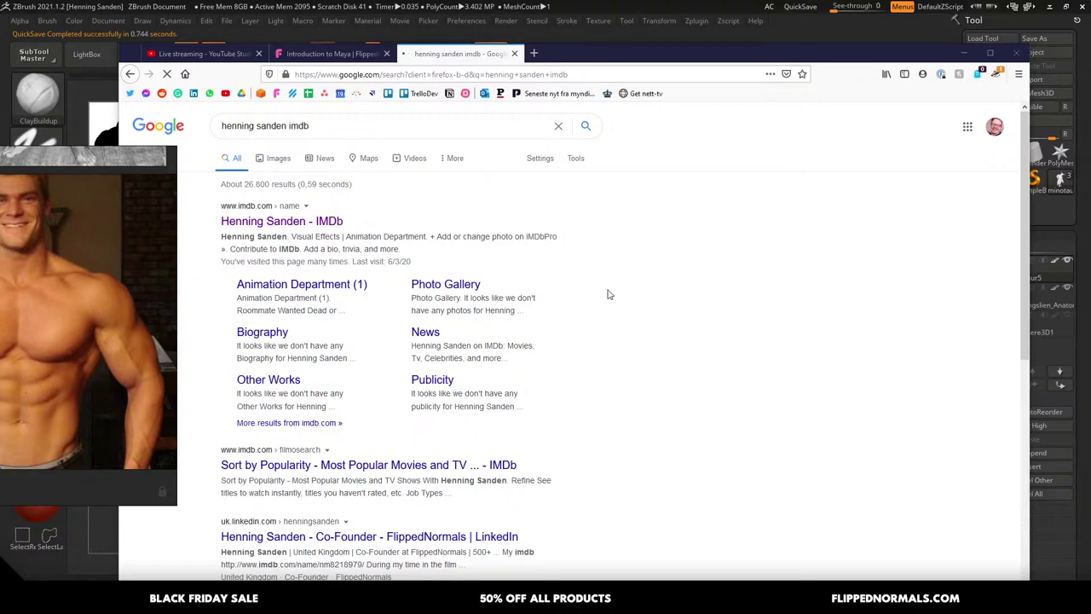
Review the visual effects credits in the filmography on the artist's IMDb page in Firefox
key("alt+Tab")
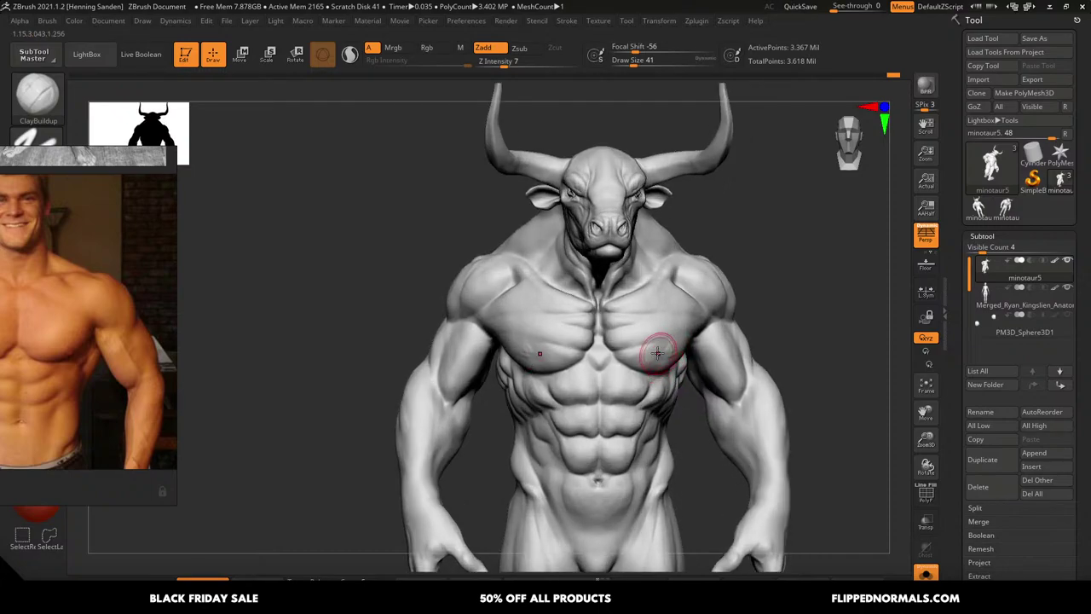
key("alt+Tab")
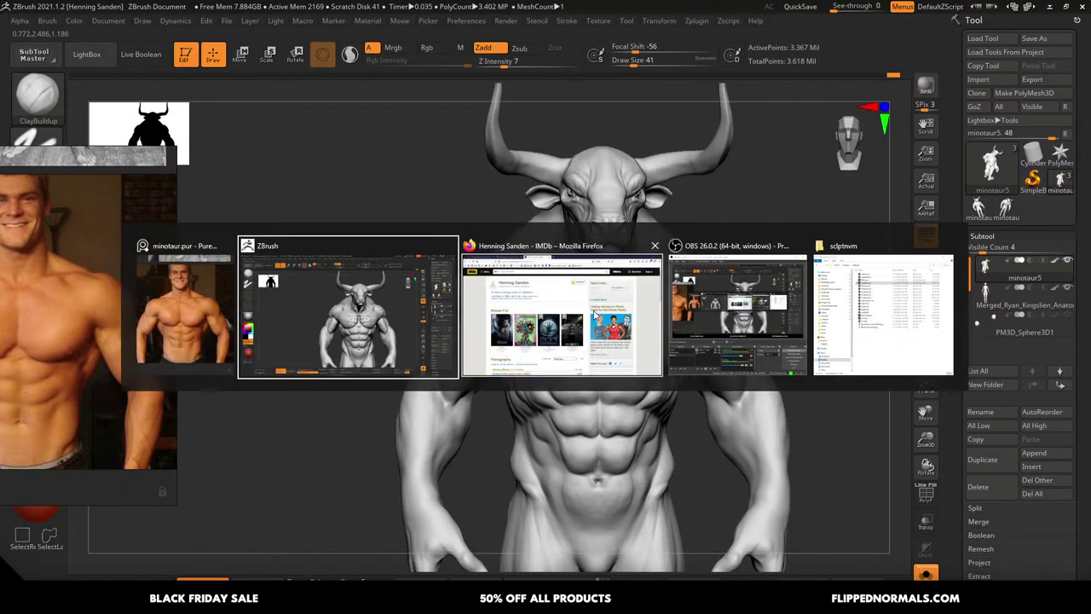
scroll(597, 271, "down", 4)
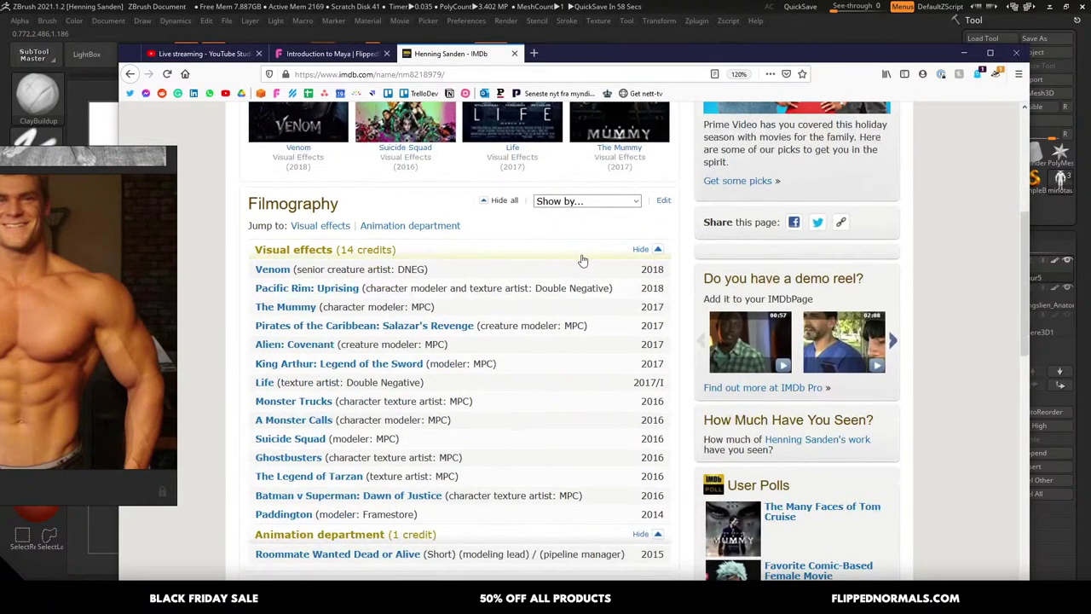
mouse_move(576, 283)
middle_mouse_down()
mouse_move(543, 370)
mouse_move(545, 352)
middle_mouse_up()
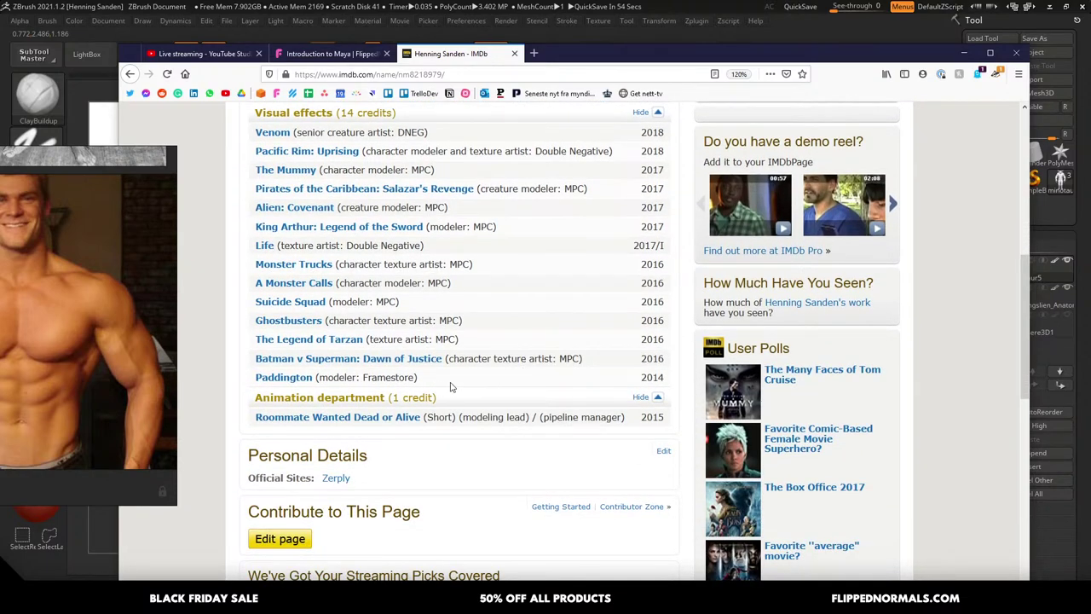
left_click_drag(408, 388, 410, 383)
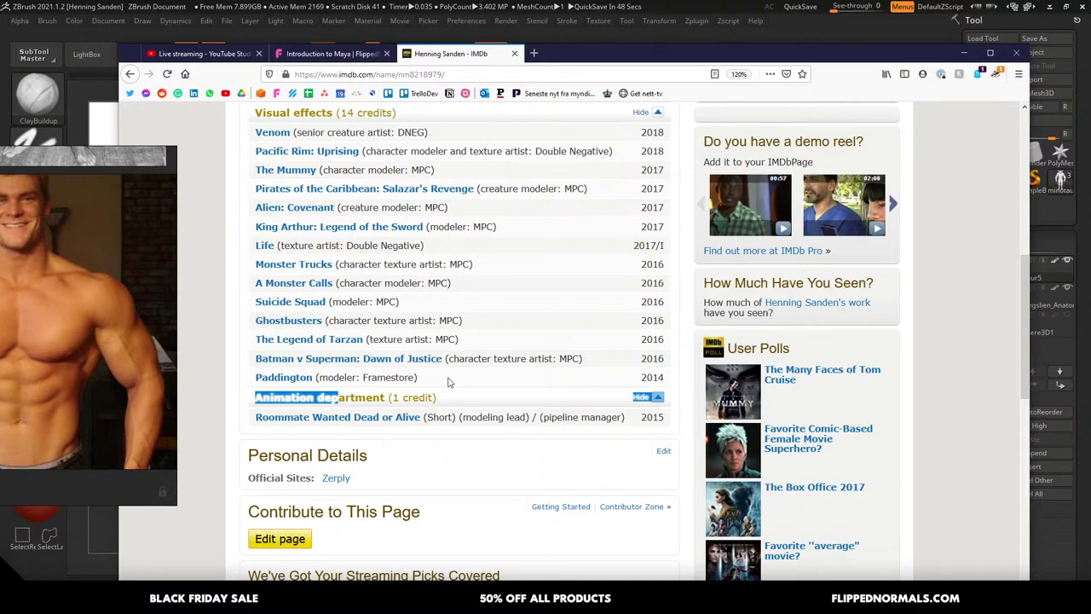
left_click_drag(474, 267, 348, 264)
left_click(400, 264)
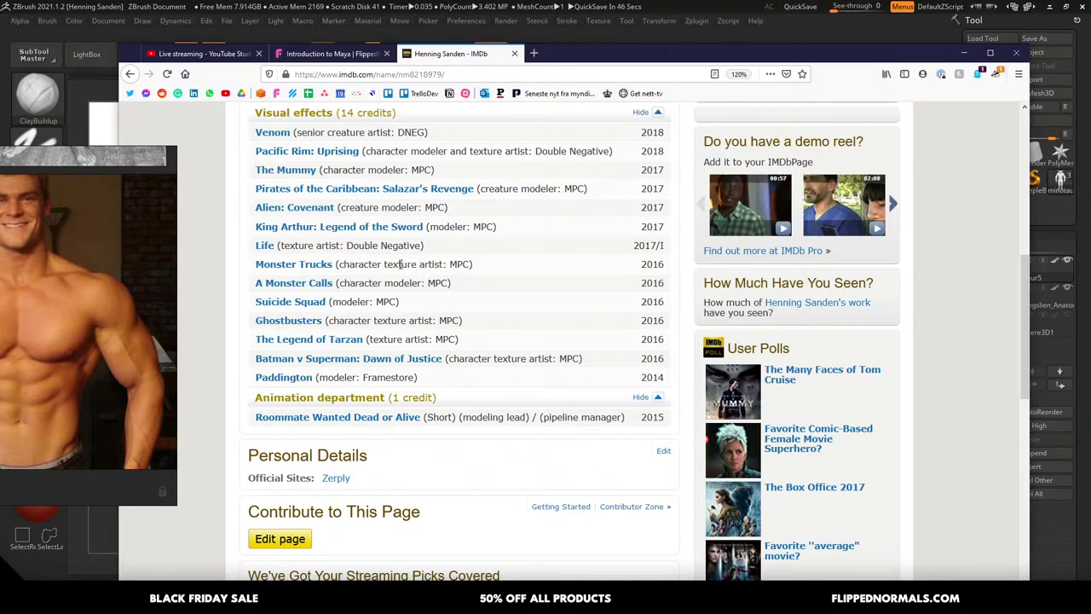
Open the Monster Trucks title page from the filmography in a new tab and look through its videos and photos
middle_click(315, 266)
key("ctrl+Tab")
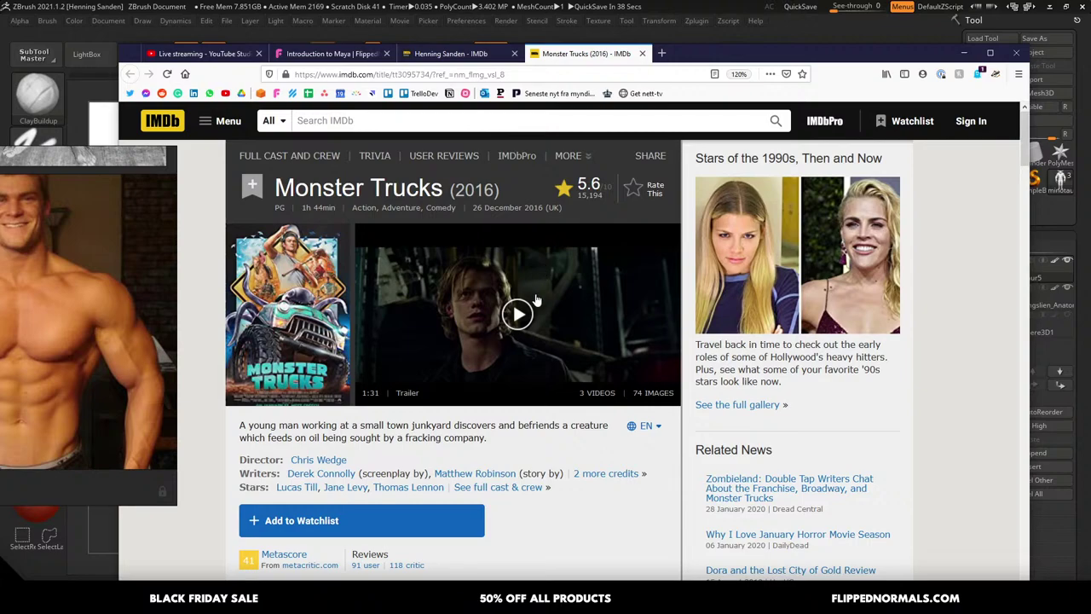
scroll(404, 427, "down", 5)
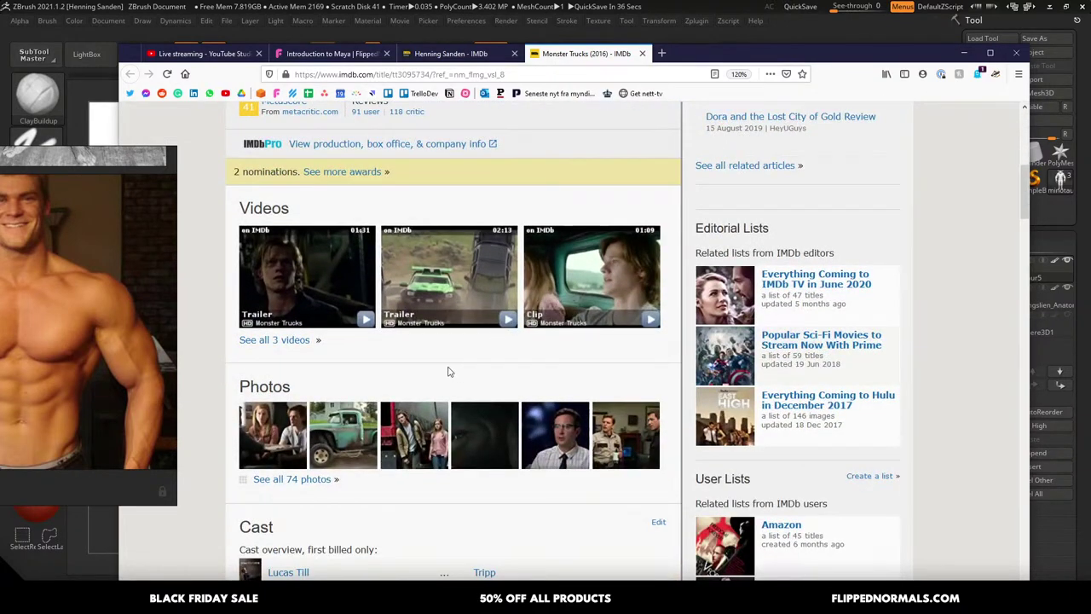
Open the Monster Trucks photo gallery and view the stills of the creature and its tentacles on the truck
scroll(409, 368, "down", 2)
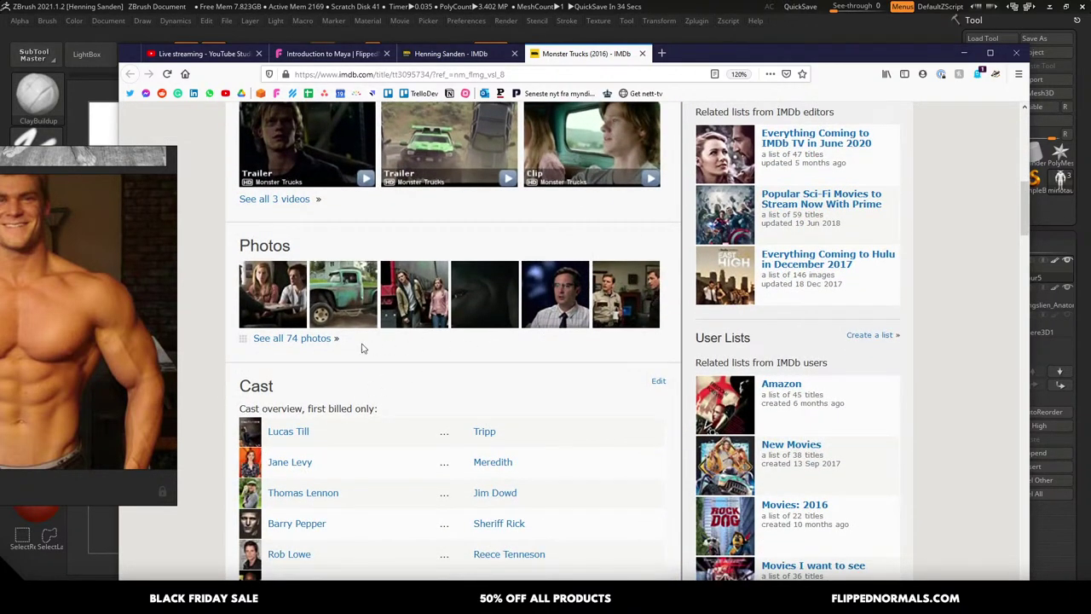
left_click(323, 341)
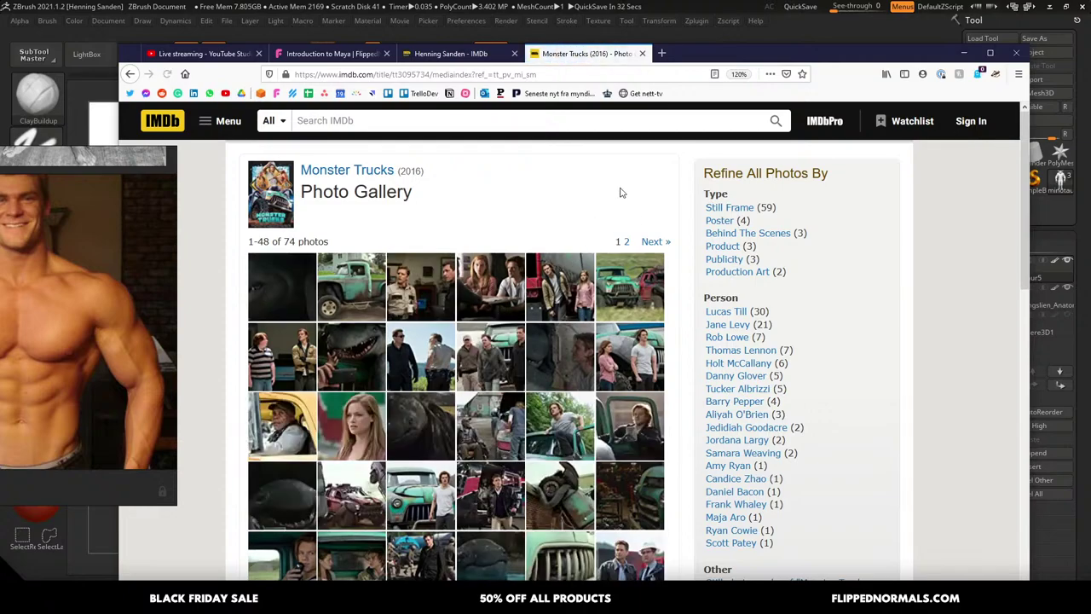
middle_click(618, 185)
middle_click_drag(617, 207, 608, 214)
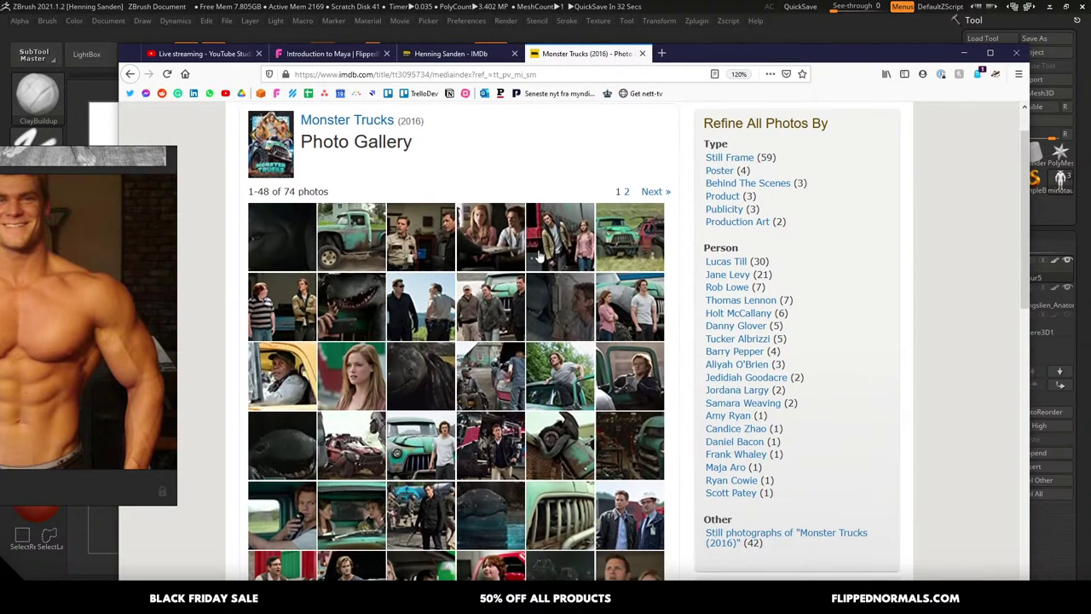
left_click(353, 331)
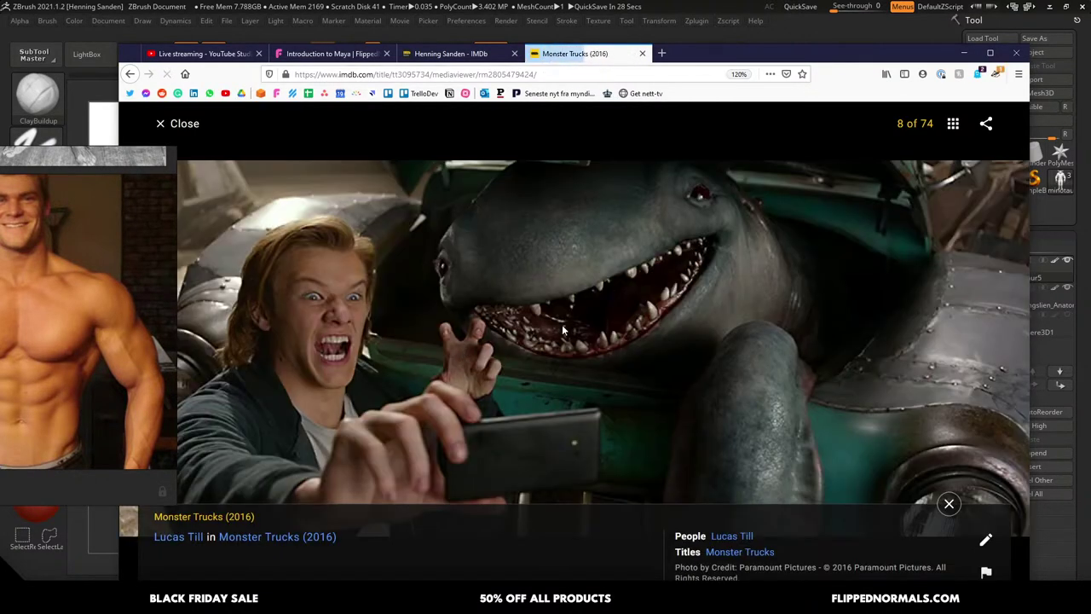
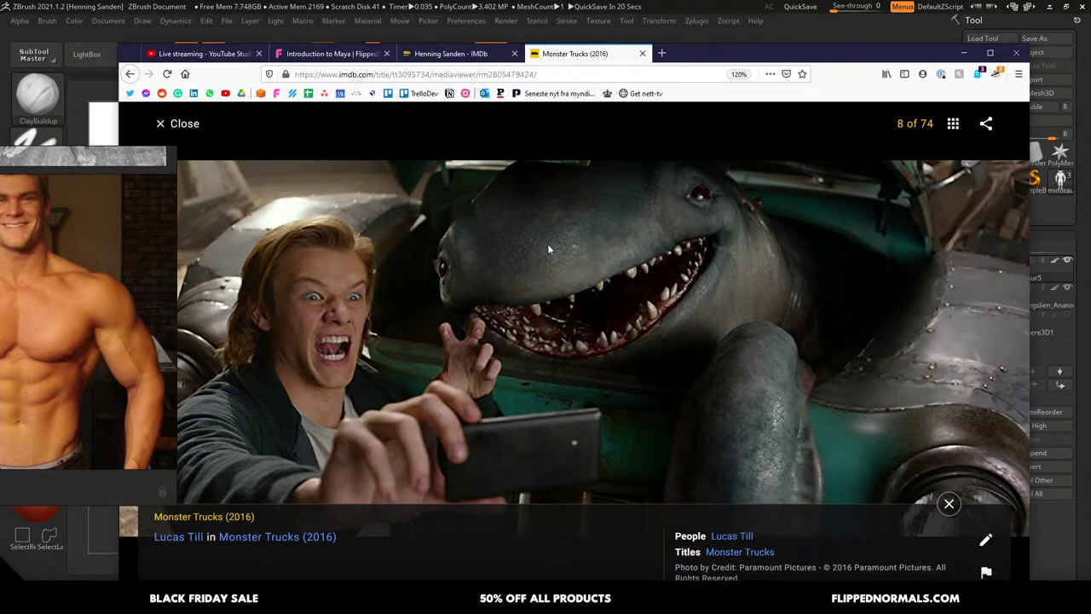
left_click(160, 126)
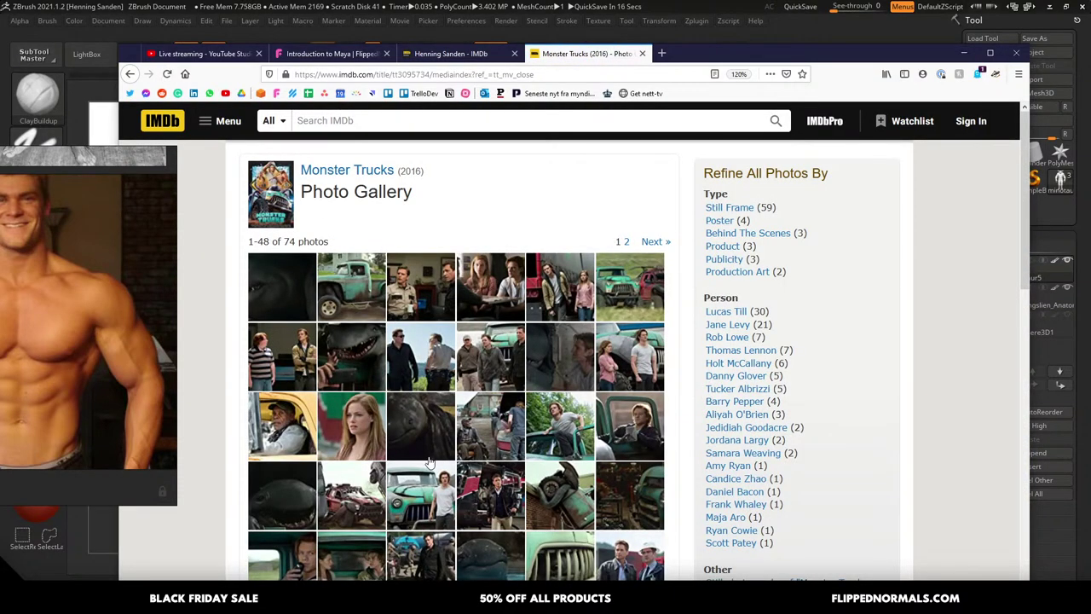
left_click(407, 452)
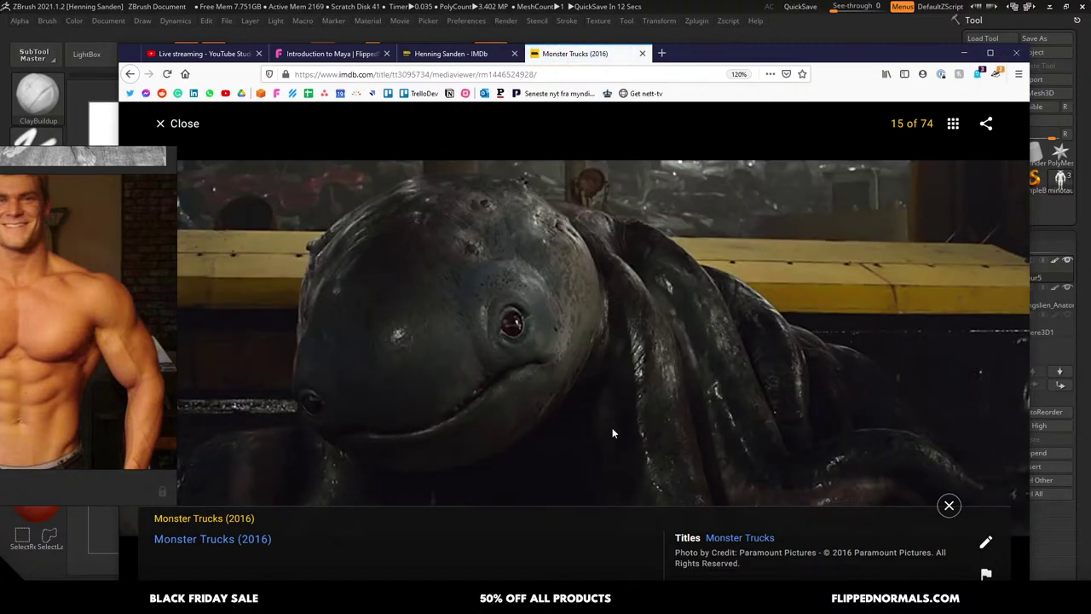
left_click(130, 73)
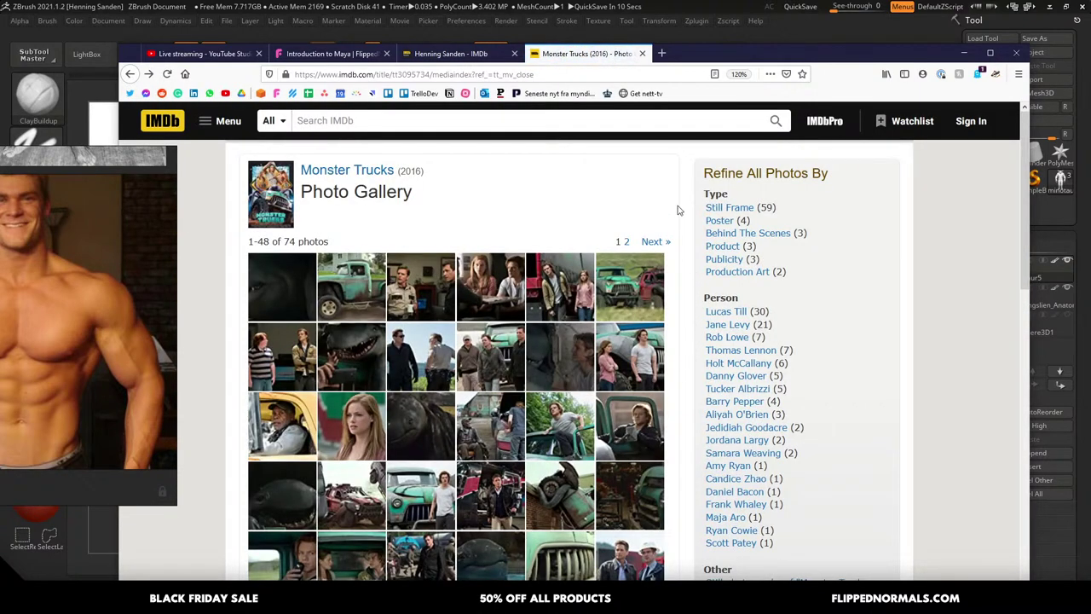
middle_click(677, 236)
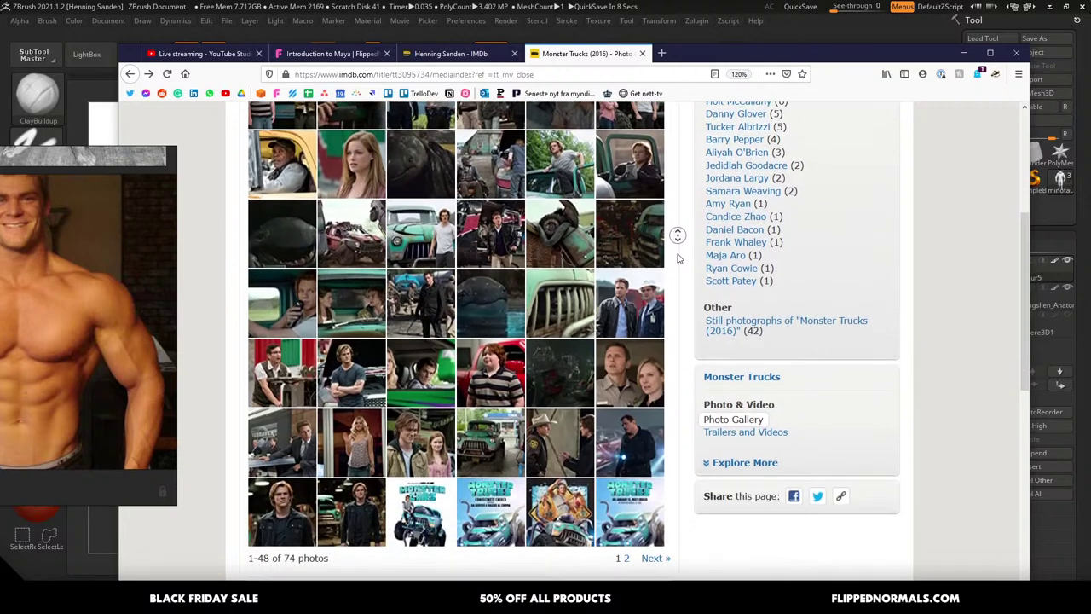
middle_click(677, 247)
left_click(573, 243)
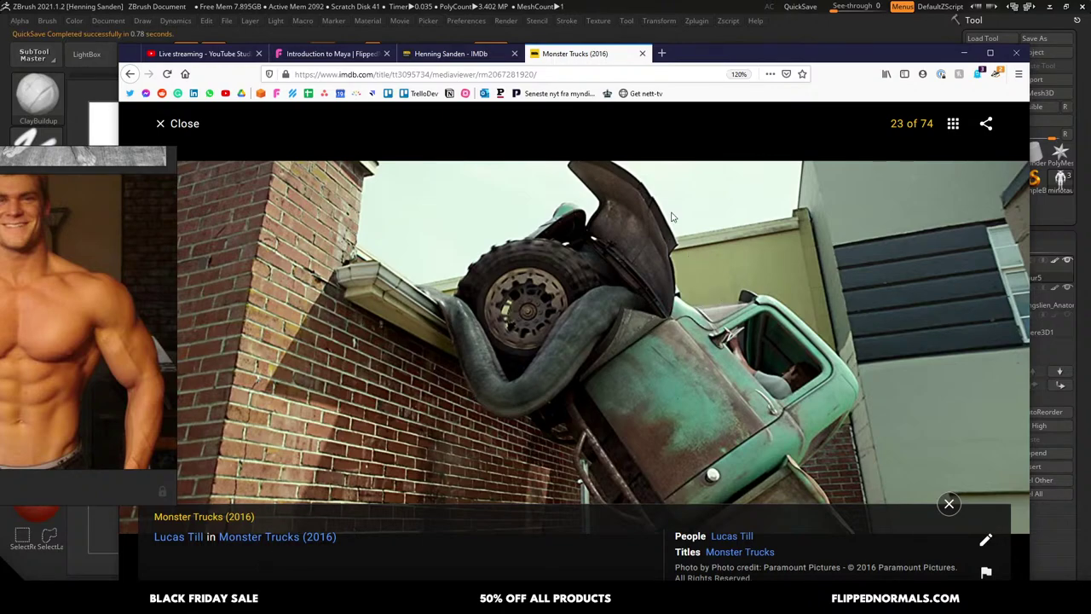
Close the Monster Trucks page and review the remaining filmography credits, highlighting the Batman v Superman: Dawn of Justice role
key("ctrl+w")
scroll(543, 282, "up", 1)
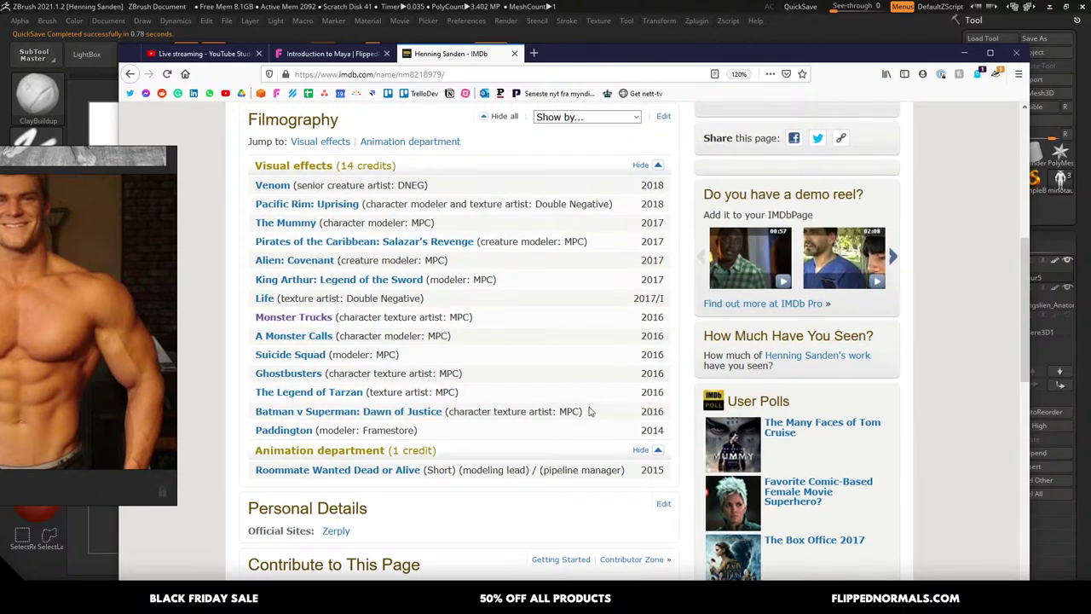
left_click_drag(596, 415, 401, 413)
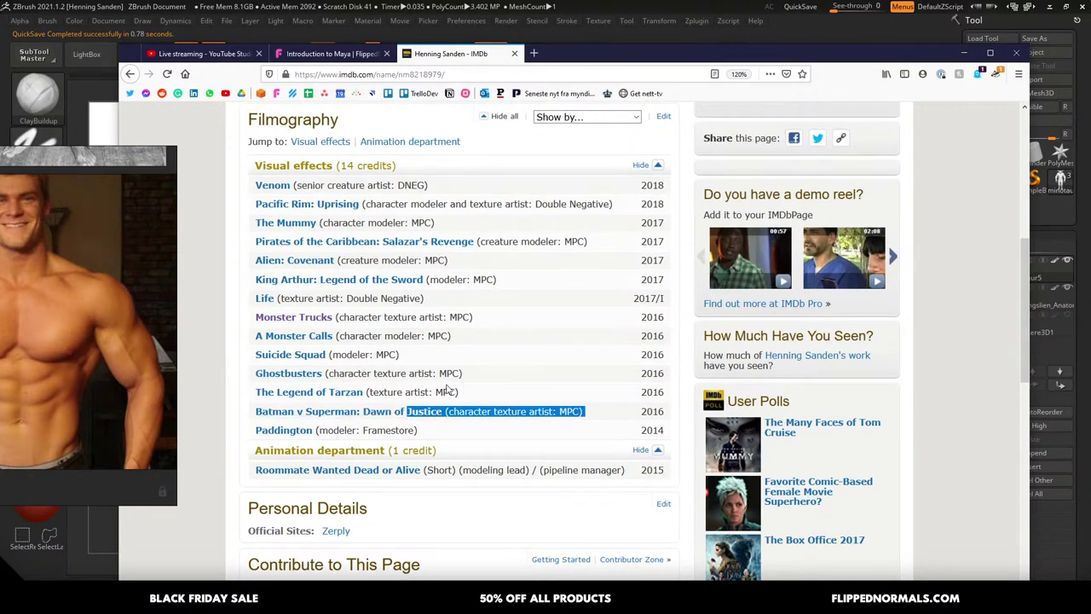
left_click(488, 411)
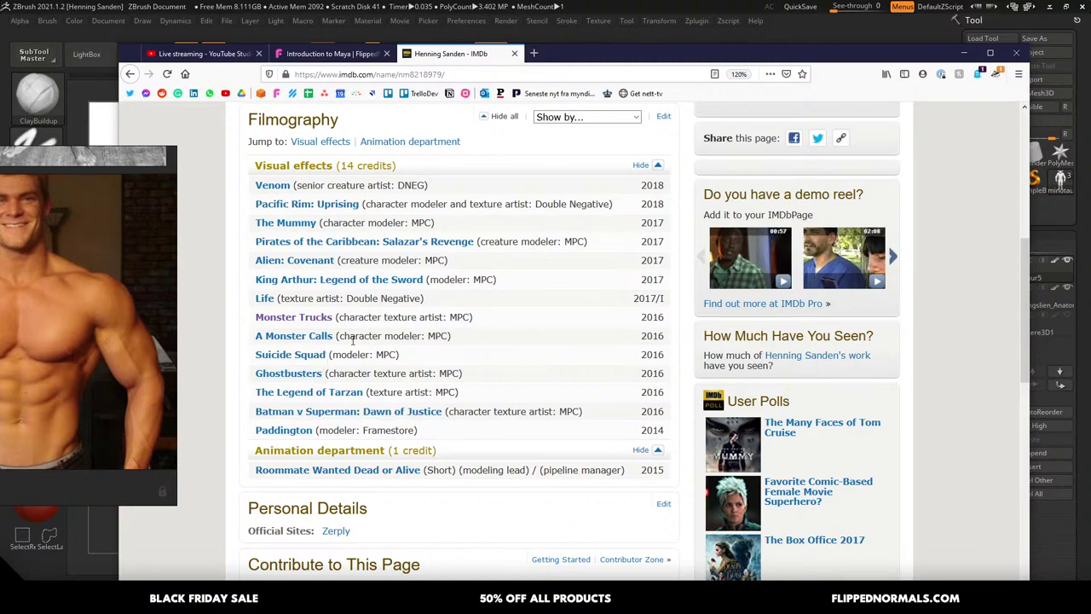
scroll(367, 342, "up", 1)
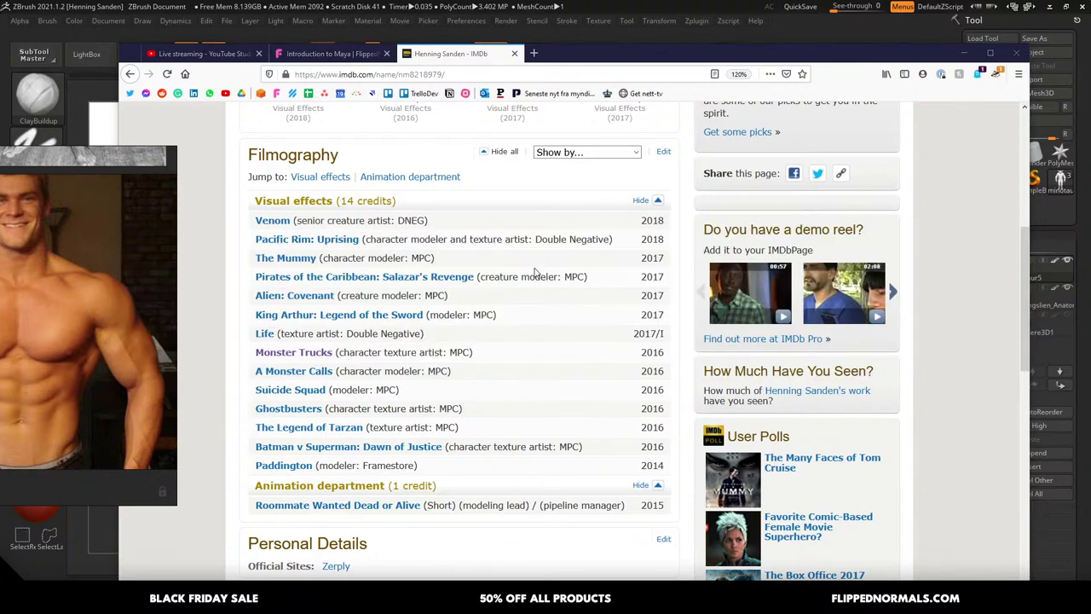
Switch back to ZBrush and carve the groove between the front deltoid and pectoral using the DamStandard brush at draw size 68
key("alt+Tab")
key("shift")
mouse_move(525, 281)
right_mouse_down()
mouse_move(580, 290)
mouse_move(536, 361)
mouse_move(500, 321)
right_mouse_up()
right_click_drag(501, 281, 497, 293)
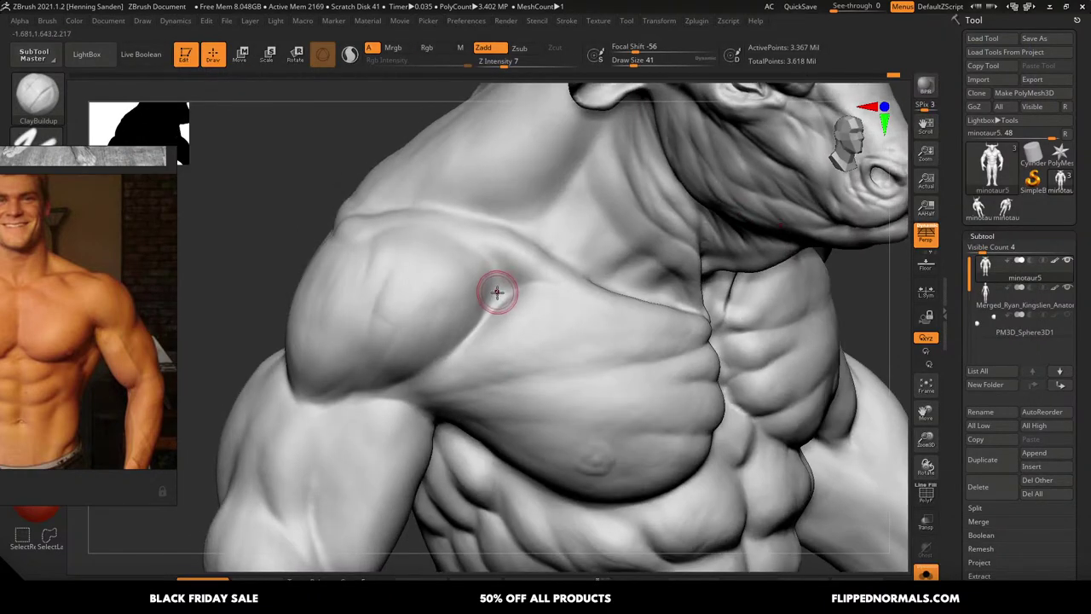
key("F4")
key("shift")
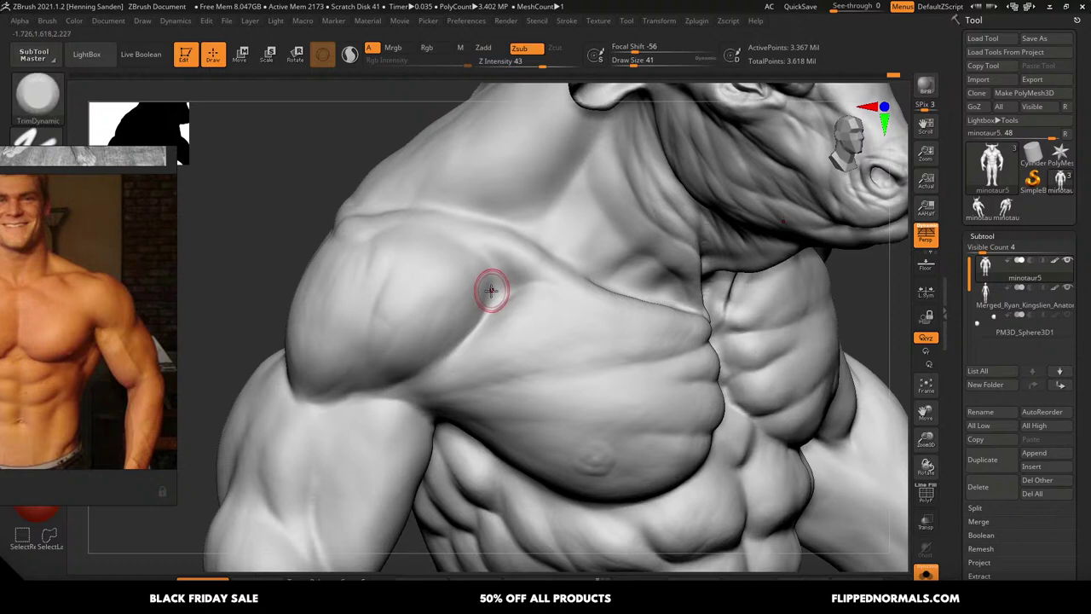
key("b")
key("d")
key("s")
key("s")
left_click_drag(487, 294, 427, 374)
right_click_drag(464, 343, 504, 318, "alt")
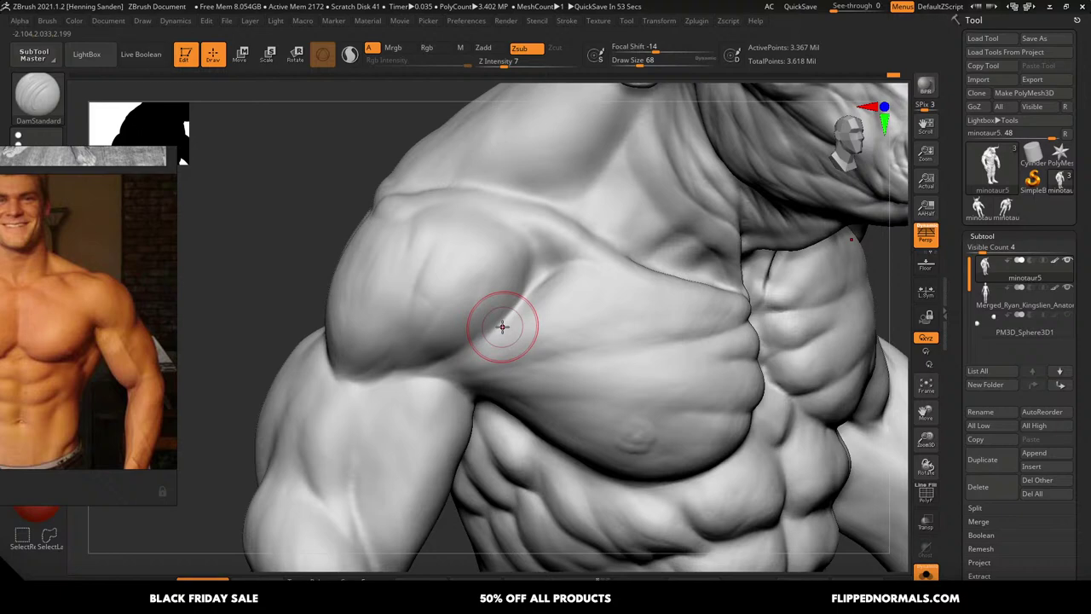
left_click_drag(563, 305, 525, 312)
mouse_move(525, 312)
right_mouse_down("alt")
mouse_move(579, 284)
mouse_move(535, 246)
right_mouse_up("alt")
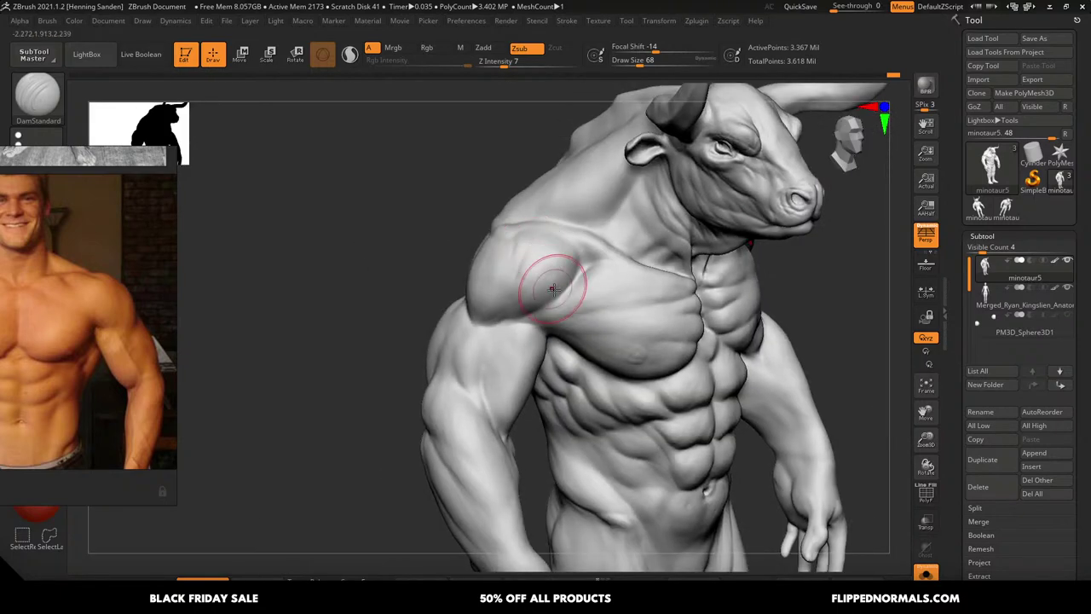
Sharpen the deltoid's lower edge above the upper arm with the DamStandard brush at draw size 49
mouse_move(585, 292)
right_mouse_down("ctrl")
mouse_move(523, 335)
mouse_move(557, 333)
mouse_move(555, 304)
mouse_move(560, 326)
right_mouse_up("ctrl")
key("s")
left_click_drag(559, 326, 555, 327)
right_click_drag(555, 328, 561, 302)
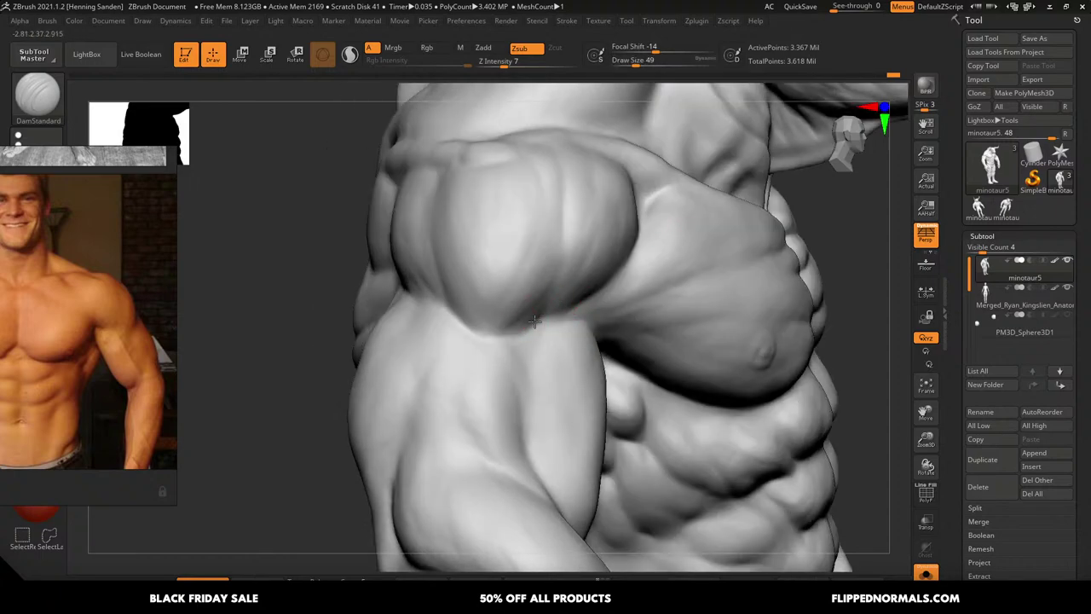
mouse_move(473, 331)
right_mouse_down()
mouse_move(506, 331)
mouse_move(542, 296)
mouse_move(499, 332)
right_mouse_up()
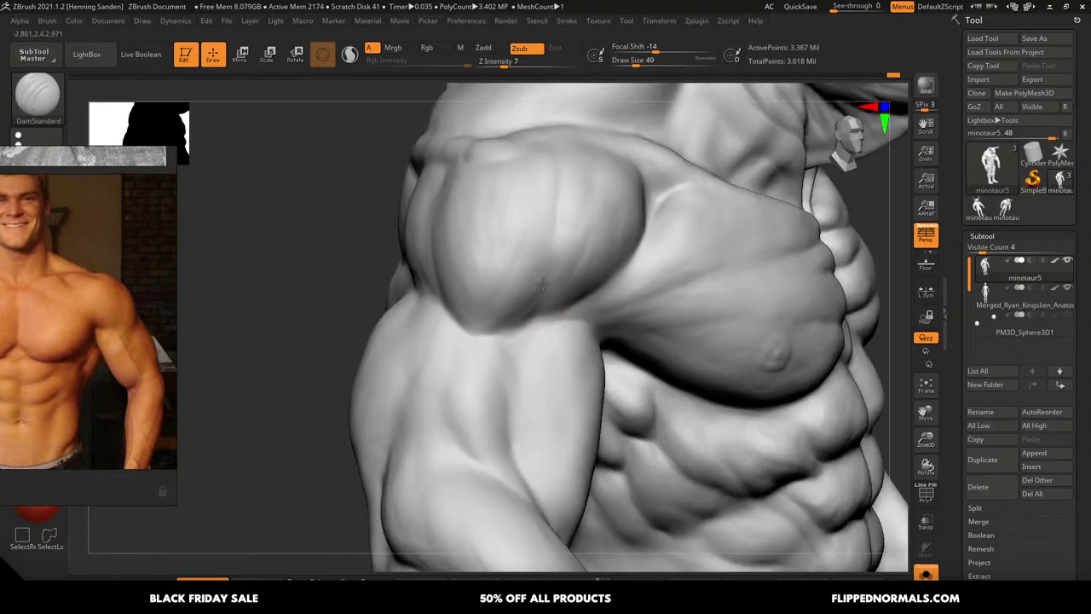
Refine the crease under the front deltoid toward the pectoral with DamStandard at draw sizes 59, 37 and 51
key("bracketright")
right_click_drag(565, 305, 597, 282)
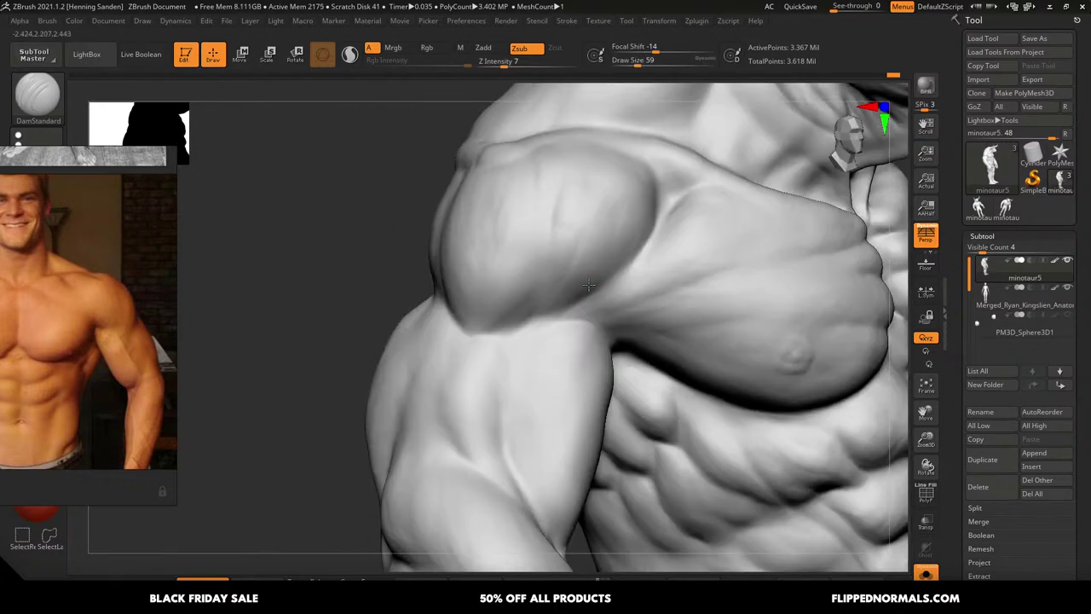
key("bracketleft")
key("bracketleft")
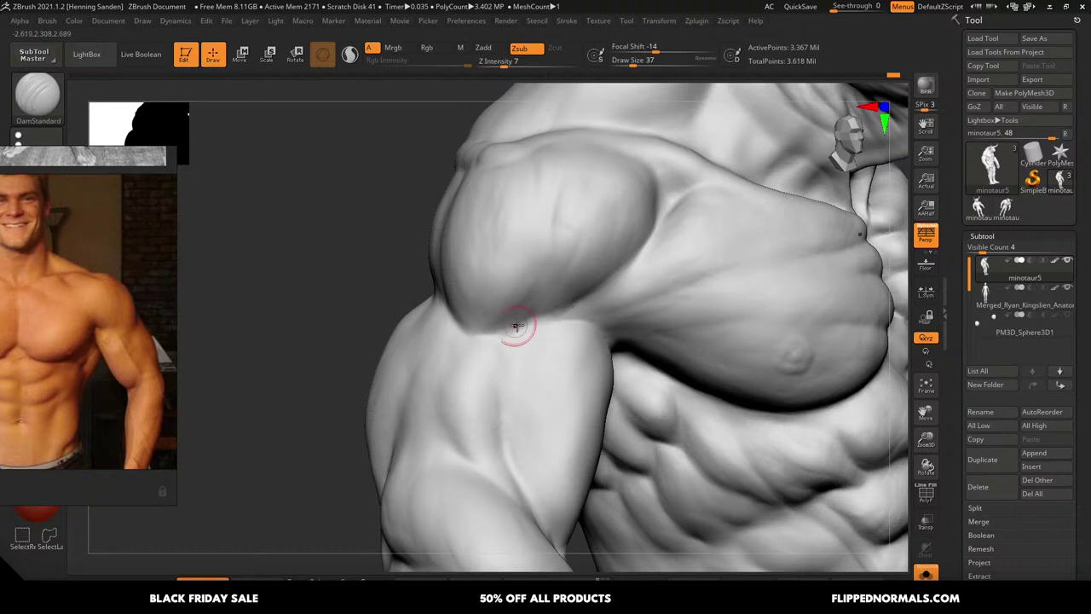
key("bracketright")
key("bracketright")
right_click_drag(543, 293, 566, 261)
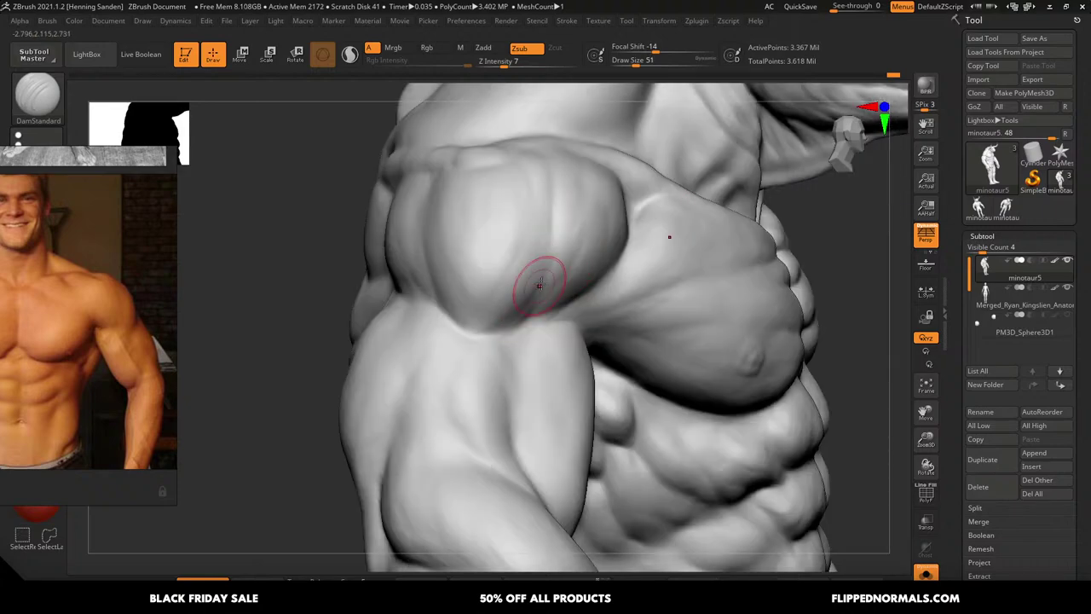
Define the fiber separations down the side of the deltoid with the DamStandard brush at draw size 68
right_click_drag(495, 245, 519, 244)
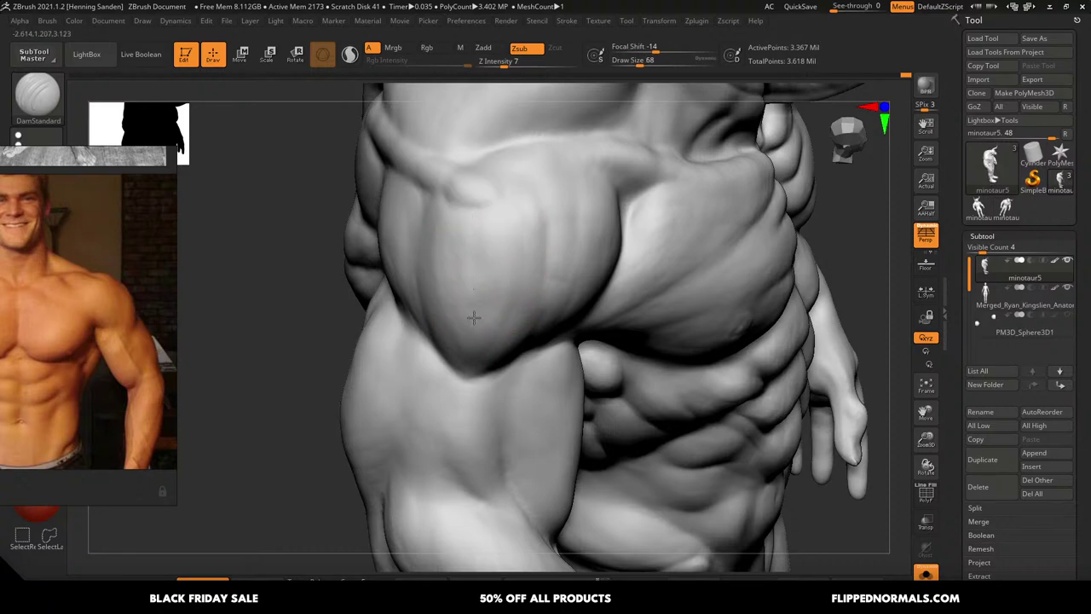
right_click_drag(478, 316, 489, 254)
right_click_drag(476, 296, 492, 285)
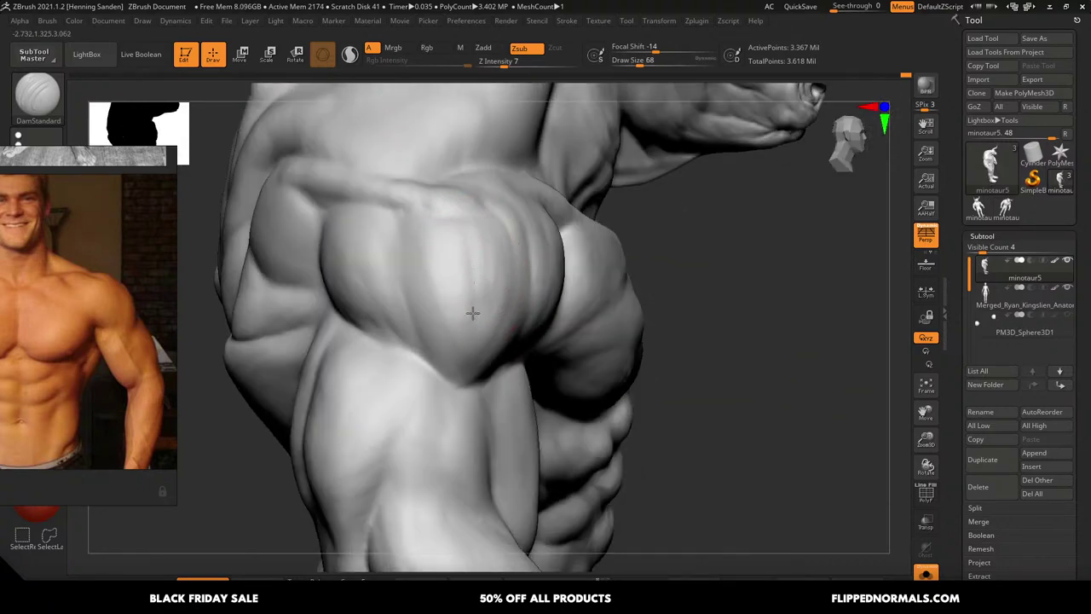
left_click_drag(424, 220, 453, 339)
key("s")
left_click(429, 283)
left_click_drag(384, 219, 384, 222)
Crease the shoulder blade's lower edge toward the rear armpit with DamStandard at draw sizes 39 and 31
mouse_move(366, 341)
right_mouse_down()
mouse_move(543, 312)
mouse_move(549, 282)
mouse_move(532, 263)
mouse_move(555, 283)
right_mouse_up()
key("s")
left_click(546, 279)
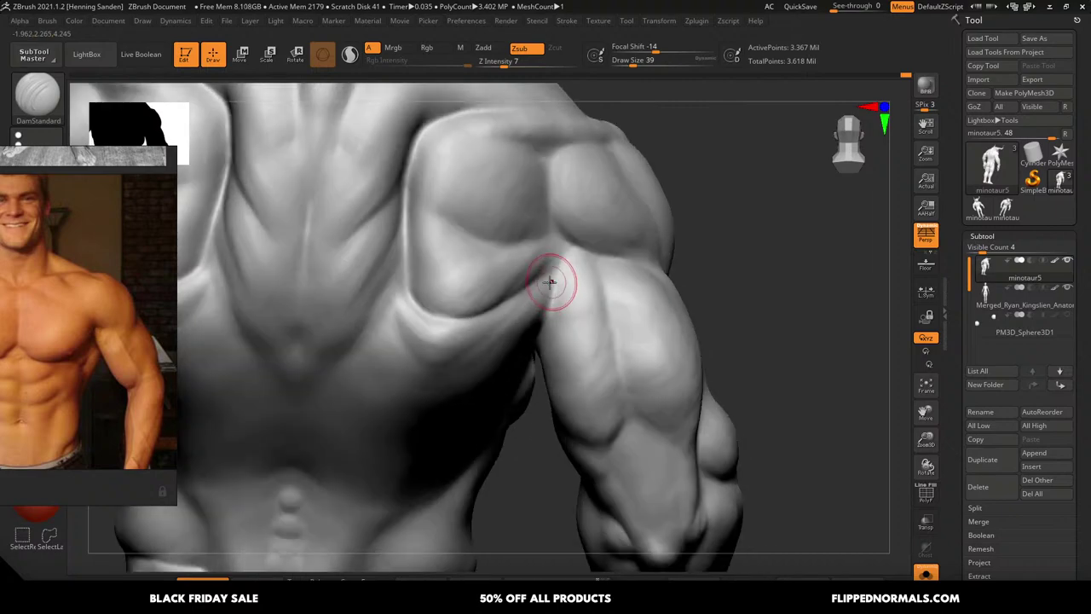
key("bracketleft")
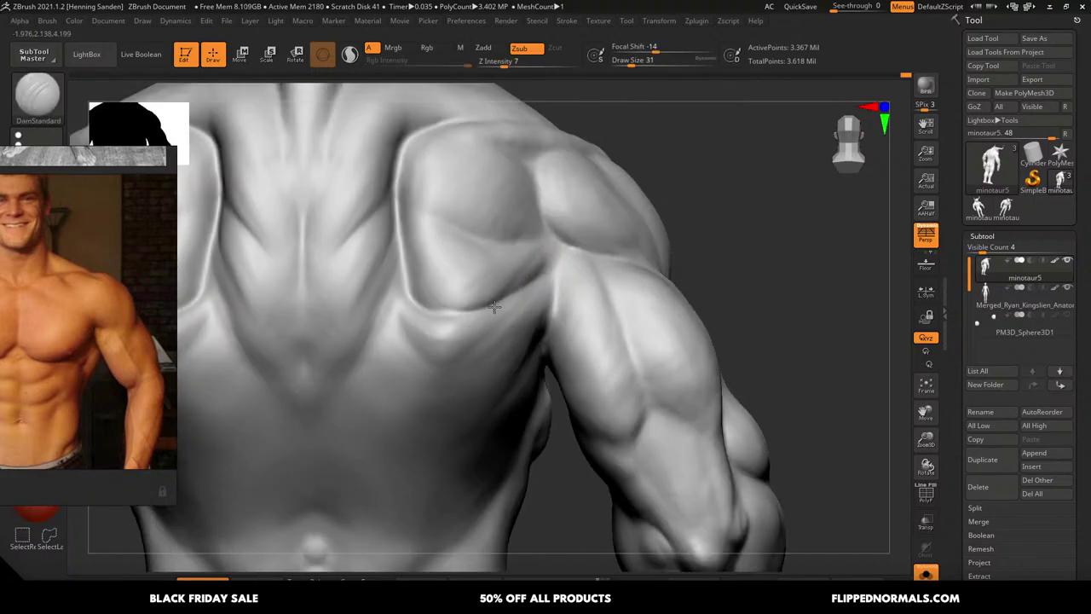
Carve the trapezius grooves between the shoulder blades and spine with DamStandard at draw sizes 51 and 41
key("bracketright")
right_click_drag(376, 296, 396, 350)
key("bracketright")
right_click_drag(413, 234, 432, 319, "alt")
right_click_drag(444, 241, 449, 263)
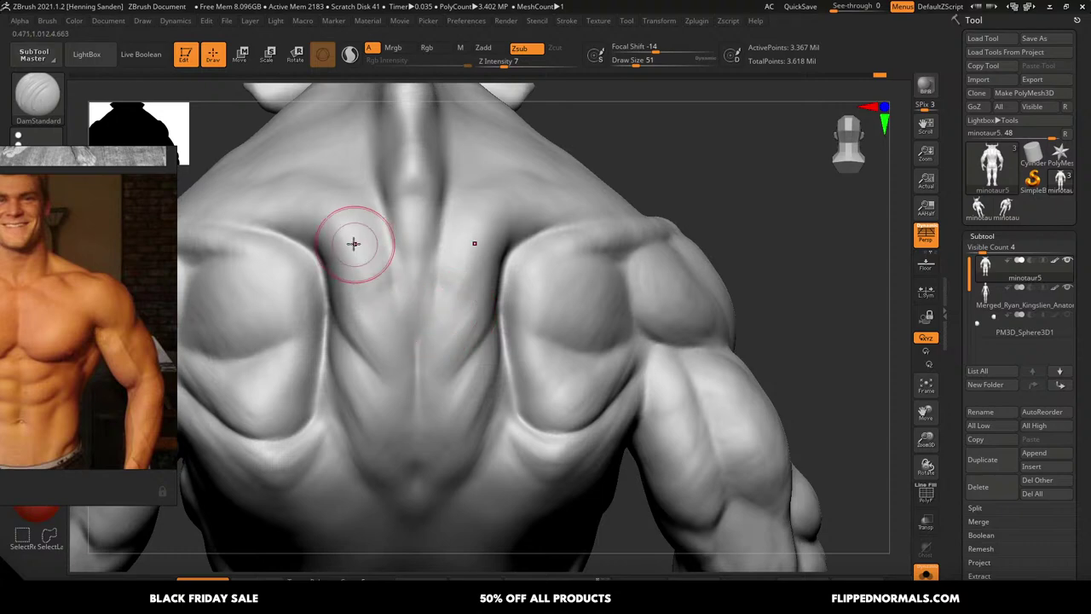
key("bracketleft")
key("bracketleft")
left_click_drag(355, 326, 370, 346)
left_click_drag(498, 317, 494, 322)
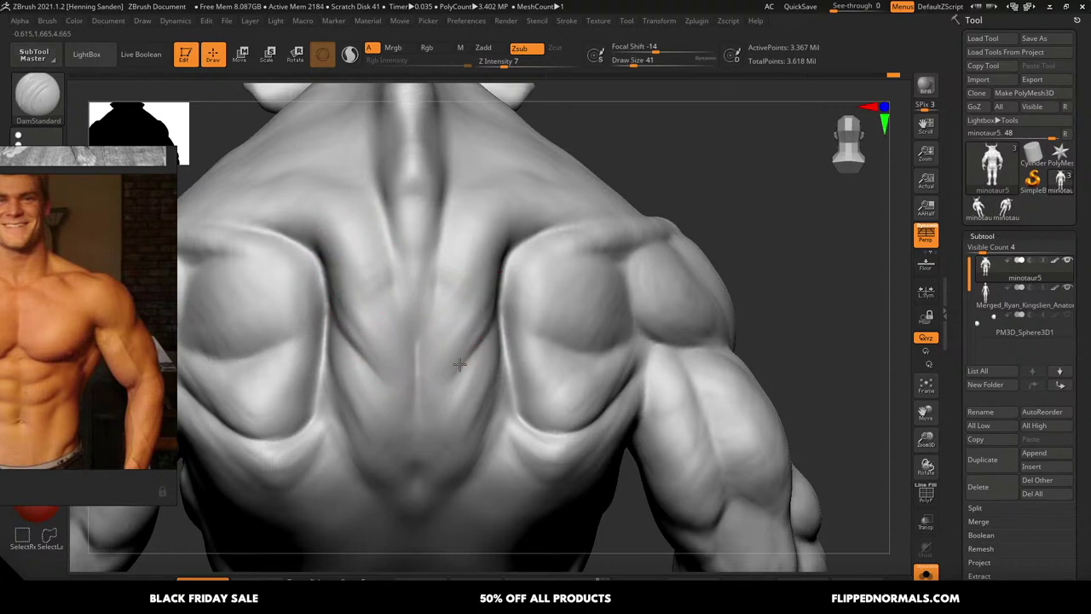
Deepen the lower trapezius grooves at mid-back with the DamStandard brush at draw size 71
mouse_move(436, 511)
right_mouse_down("alt")
mouse_move(465, 370)
mouse_move(460, 272)
right_mouse_up("alt")
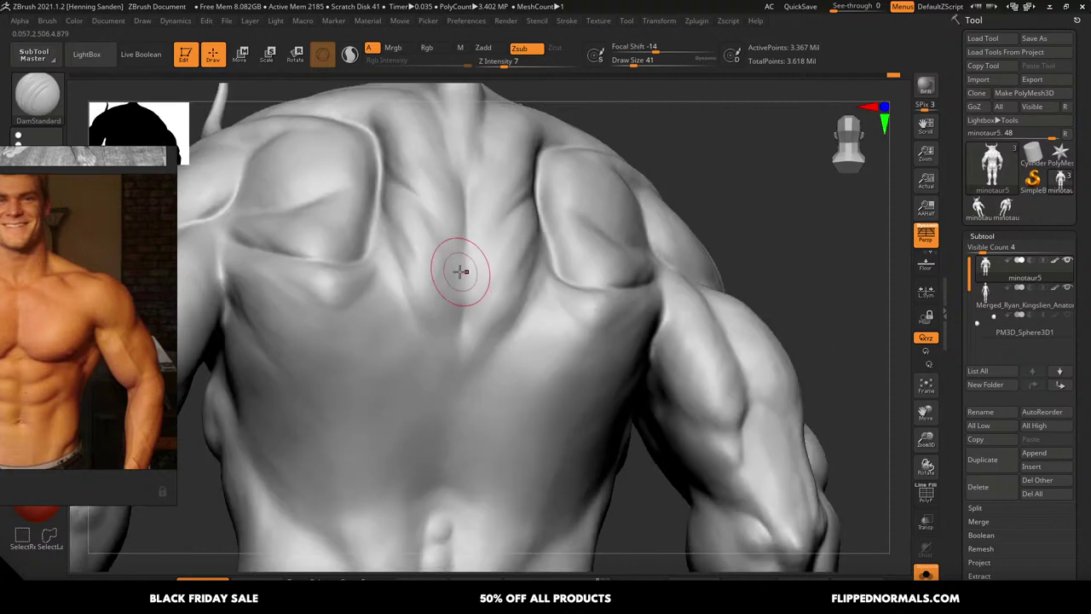
key("bracketright")
key("bracketright")
key("bracketright")
key("bracketright")
key("bracketright")
key("bracketright")
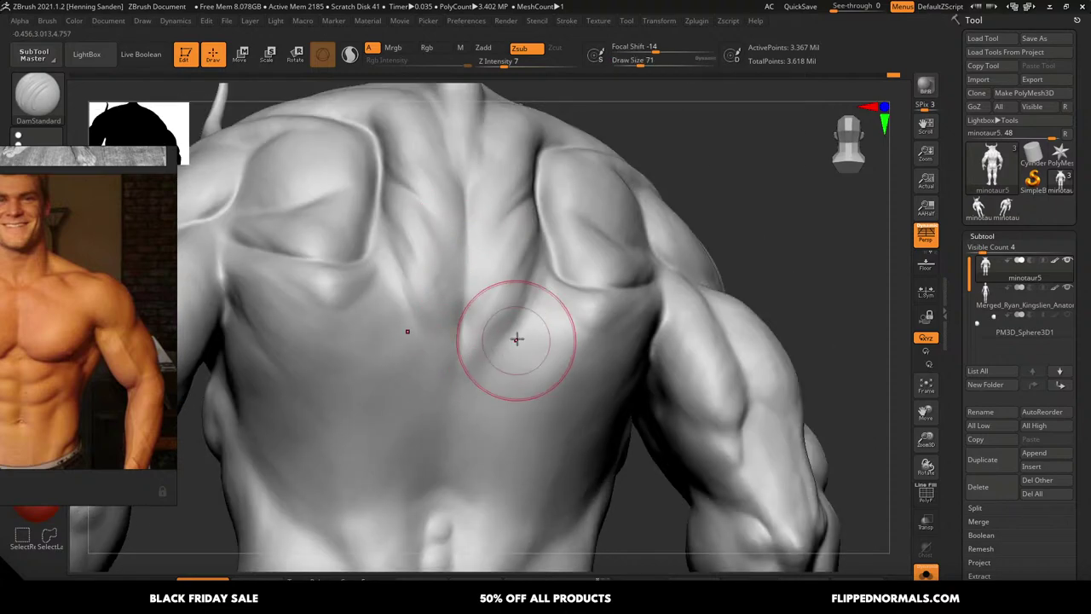
right_click_drag(519, 368, 514, 296, "ctrl")
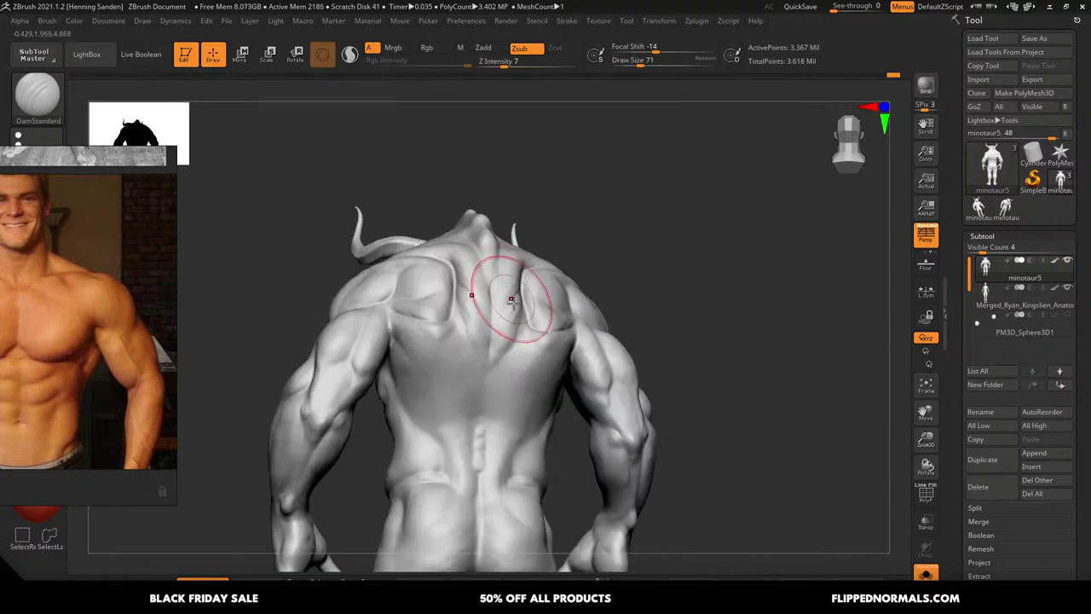
Switch to the ClayBuildup brush at draw size 41 for the middle and lower back
mouse_move(546, 358)
right_mouse_down()
mouse_move(601, 375)
mouse_move(512, 375)
mouse_move(556, 351)
mouse_move(569, 328)
right_mouse_up()
mouse_move(570, 328)
right_mouse_down("ctrl")
mouse_move(602, 344)
mouse_move(592, 326)
right_mouse_up("ctrl")
key("b")
key("c")
key("b")
key("s")
mouse_move(637, 307)
left_mouse_down()
mouse_move(597, 327)
mouse_move(630, 307)
left_mouse_up()
key("s")
key("s")
key("s")
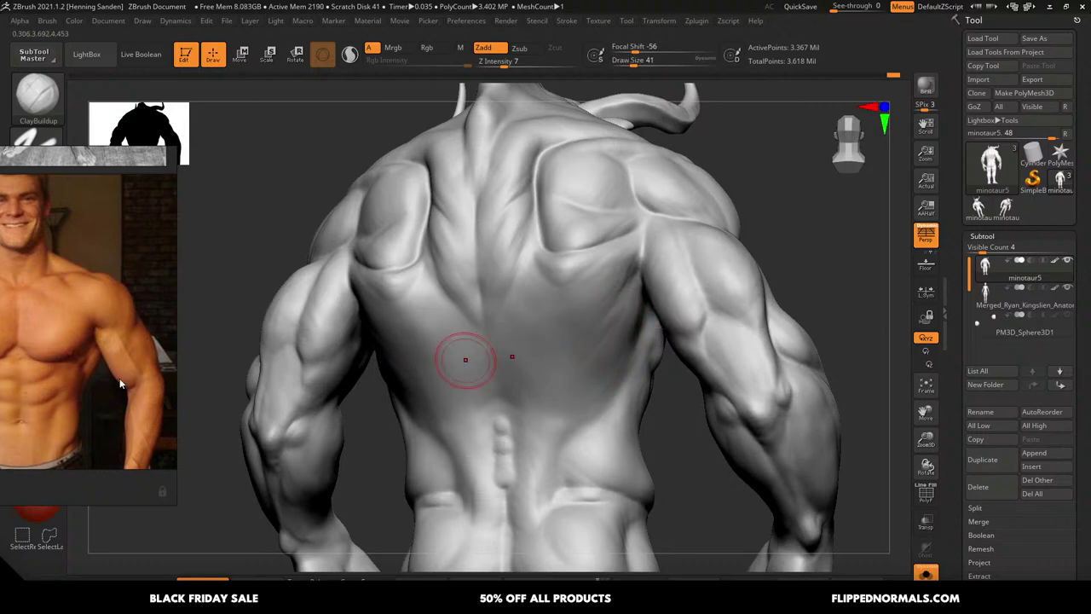
Reposition the reference board beside the sculpt and bring up the bodybuilder back photo at close range
right_click_drag(145, 354, 277, 287)
scroll(269, 291, "down", 5)
middle_click_drag(226, 331, 266, 272)
scroll(250, 322, "up", 5)
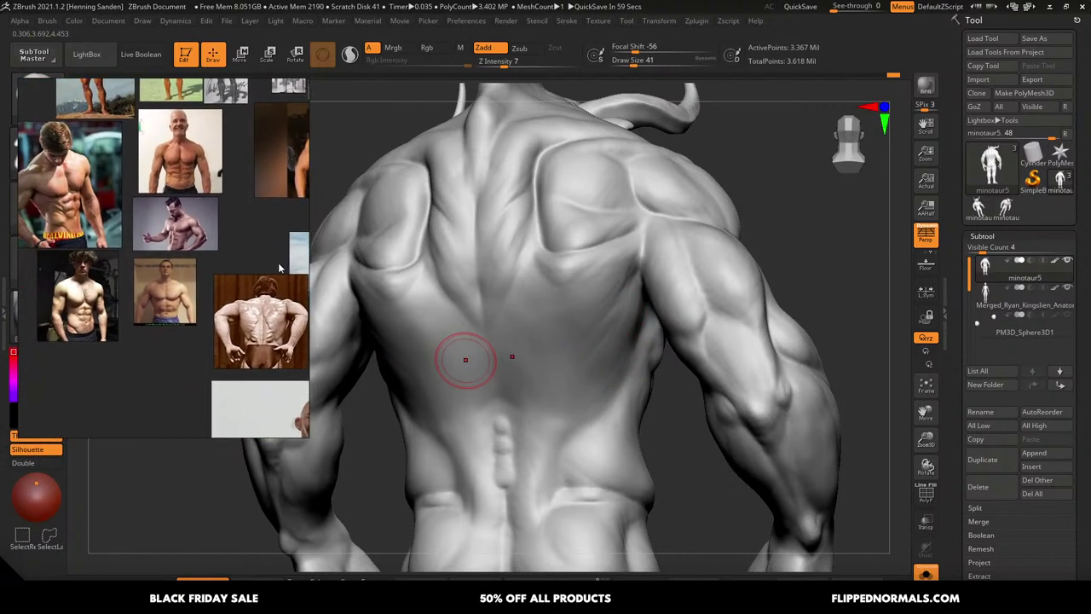
scroll(251, 323, "up", 2)
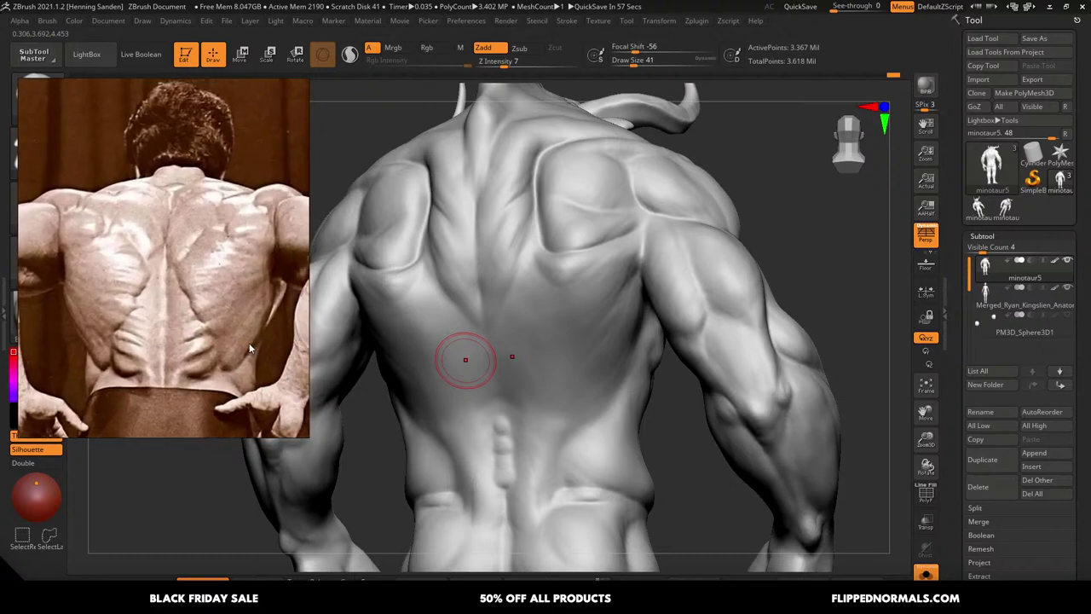
Build up the diagonal latissimus fibres beside the spine at mid-back with ClayBuildup, finishing at draw size 33
mouse_move(604, 391)
right_mouse_down()
mouse_move(612, 410)
mouse_move(606, 392)
right_mouse_up()
key("s")
mouse_move(606, 392)
left_mouse_down()
mouse_move(632, 376)
mouse_move(579, 422)
mouse_move(580, 409)
mouse_move(510, 335)
left_mouse_up()
key("s")
key("s")
right_click_drag(509, 333, 539, 285)
key("s")
left_click_drag(539, 284, 535, 283)
left_click_drag(519, 278, 498, 339)
left_click_drag(532, 266, 501, 352)
mouse_move(539, 284)
left_mouse_down()
mouse_move(520, 327)
mouse_move(535, 343)
left_mouse_up()
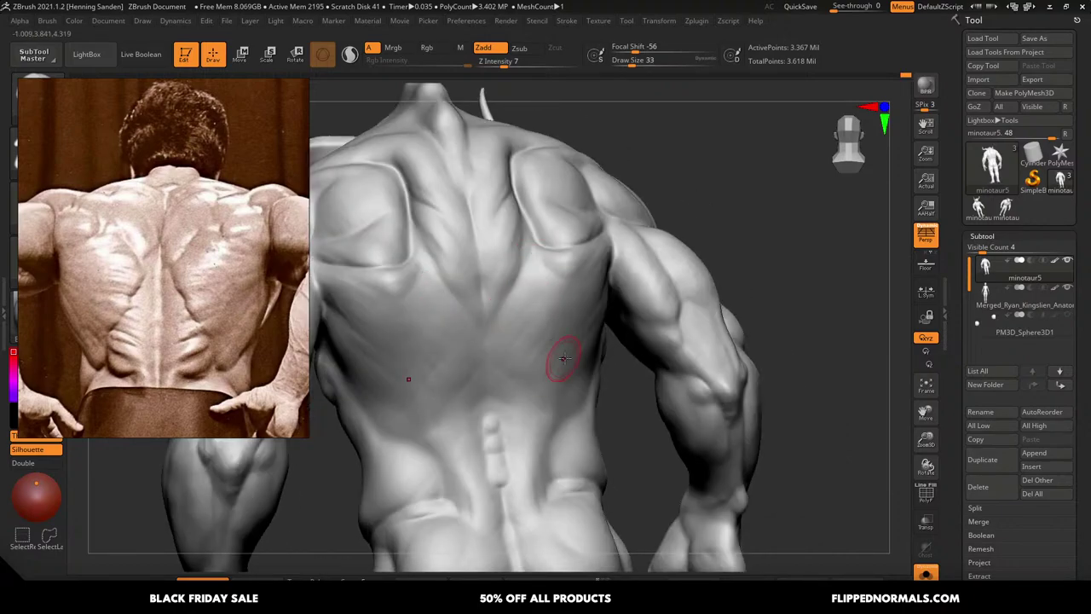
Fill out the outer latissimus below the armpit with ClayBuildup at draw size 46
right_click_drag(568, 387, 583, 374)
key("s")
left_click_drag(583, 375, 592, 376)
right_click_drag(597, 391, 582, 392)
left_click_drag(583, 408, 605, 368)
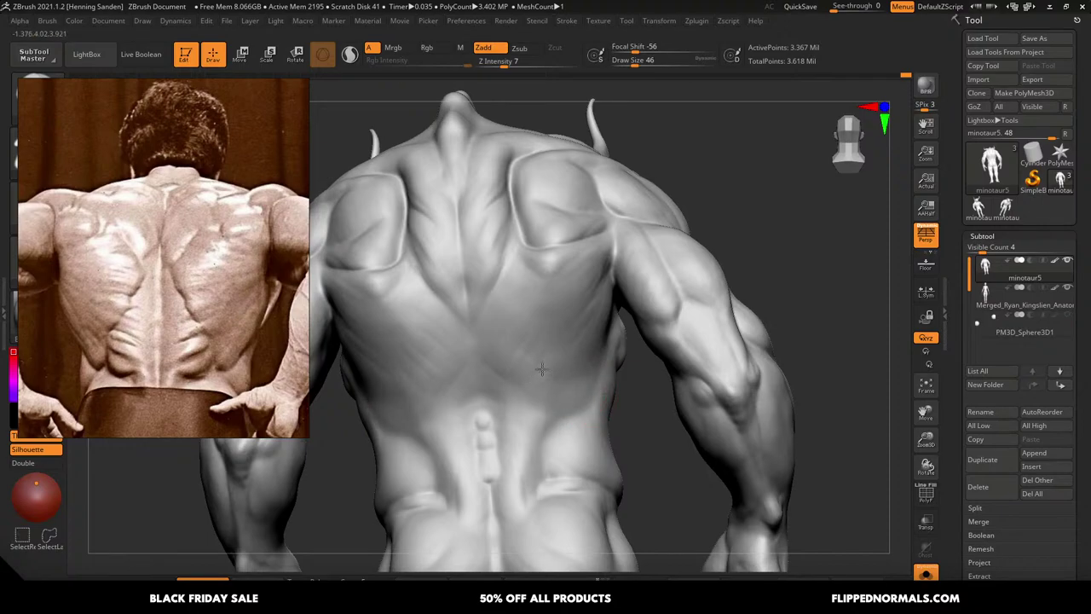
Layer ClayBuildup strokes from the trapezius tip across the mid-back latissimus, reducing the draw size to 33
left_click_drag(510, 326, 501, 306)
key("s")
right_click_drag(516, 280, 515, 286)
mouse_move(517, 267)
left_mouse_down()
mouse_move(503, 294)
mouse_move(510, 290)
mouse_move(524, 346)
mouse_move(535, 348)
left_mouse_up()
key("s")
right_click_drag(568, 359, 594, 282)
key("s")
left_click_drag(594, 284, 589, 284)
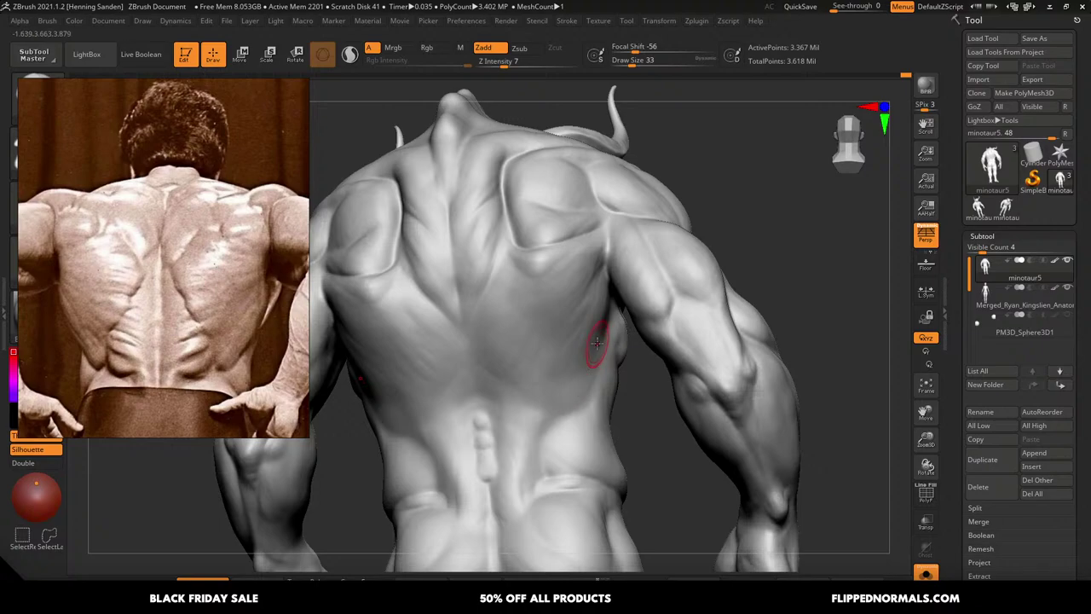
Define the lower outer edge of the latissimus above the waist with ClayBuildup at draw size 33
right_click_drag(601, 374, 584, 370)
key("s")
left_click_drag(603, 365, 573, 401)
right_click_drag(547, 410, 577, 415)
left_click_drag(589, 396, 552, 411)
right_click_drag(544, 418, 543, 426)
key("bracketright")
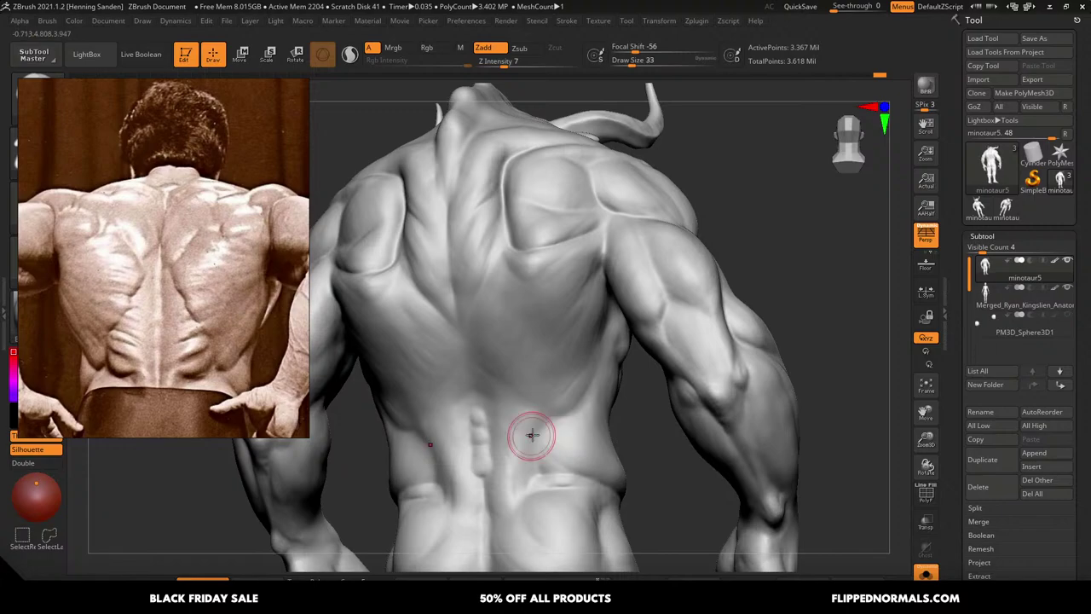
Add ClayBuildup volume from the lower back up into the inner latissimus, raising the draw size to 49
left_click_drag(521, 443, 544, 405)
right_click_drag(543, 404, 574, 383)
key("bracketright")
key("bracketright")
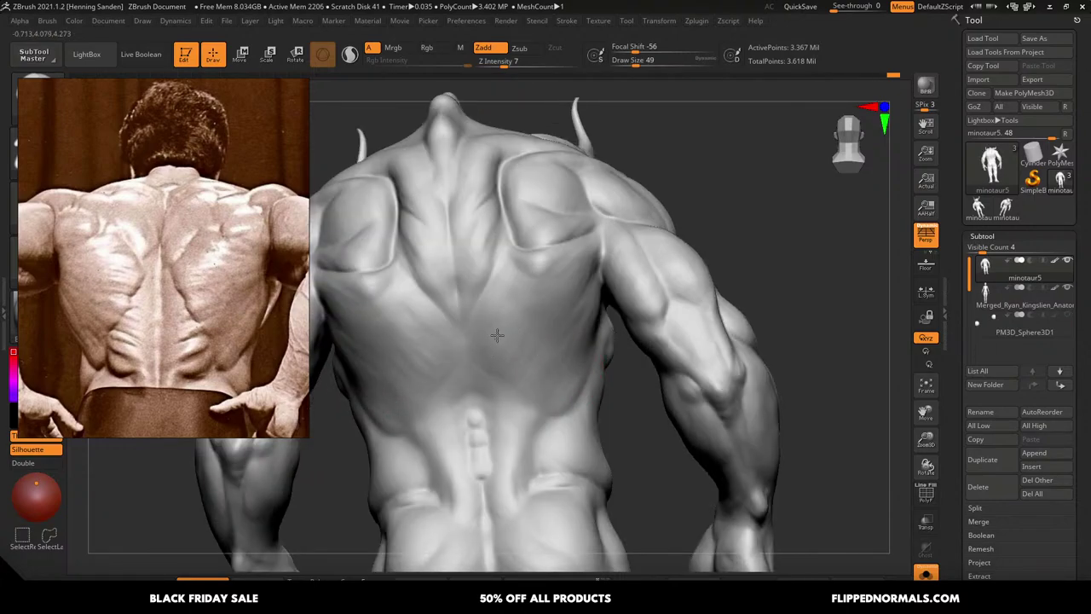
left_click_drag(497, 335, 488, 314)
Broaden the latissimus mass at mid-back with larger ClayBuildup strokes at draw size 71
right_click_drag(482, 332, 539, 357)
key("s")
left_click_drag(541, 359, 547, 360)
right_click_drag(549, 361, 559, 365)
left_click_drag(564, 368, 569, 370)
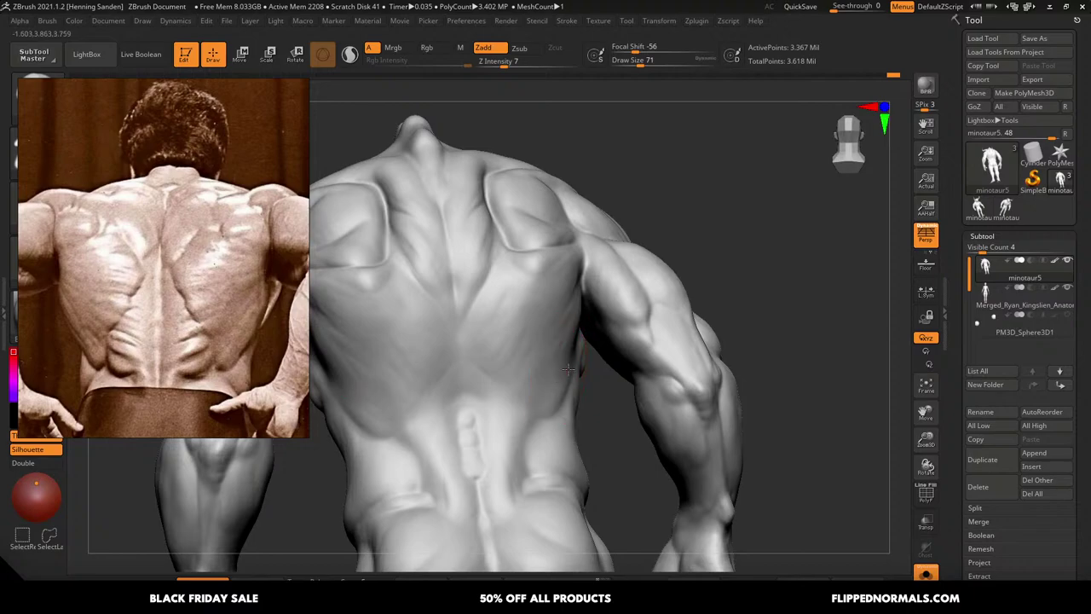
key("s")
left_click_drag(497, 335, 492, 315)
Refine the outer latissimus edge above the waist with ClayBuildup at draw size 35
key("s")
key("bracketright")
right_click_drag(523, 377, 576, 332)
key("bracketleft")
key("bracketleft")
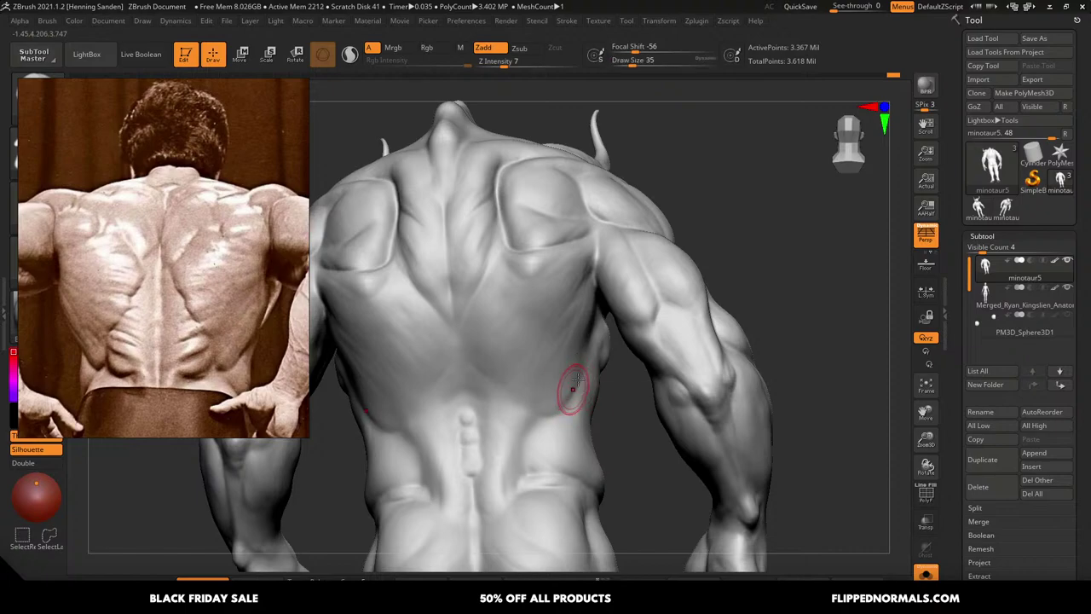
right_click_drag(564, 397, 603, 325)
right_click_drag(598, 427, 613, 361, "ctrl")
Shape the inner and lower latissimus border with ClayBuildup at draw sizes 23, 37, 27 and 39
key("bracketleft")
mouse_move(524, 307)
right_mouse_down()
mouse_move(532, 336)
mouse_move(513, 321)
right_mouse_up()
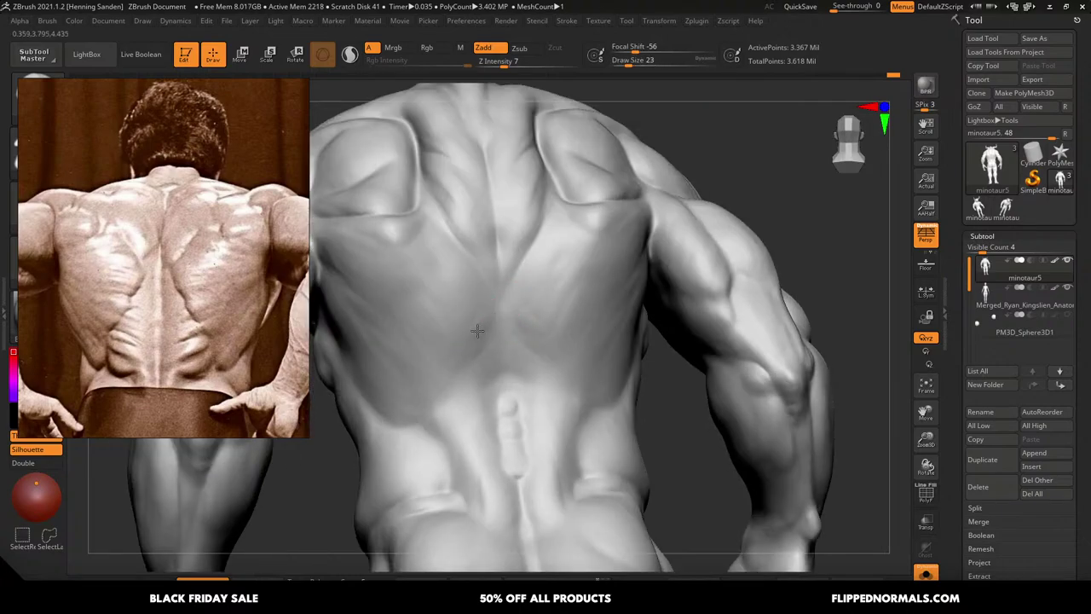
key("bracketright")
key("bracketright")
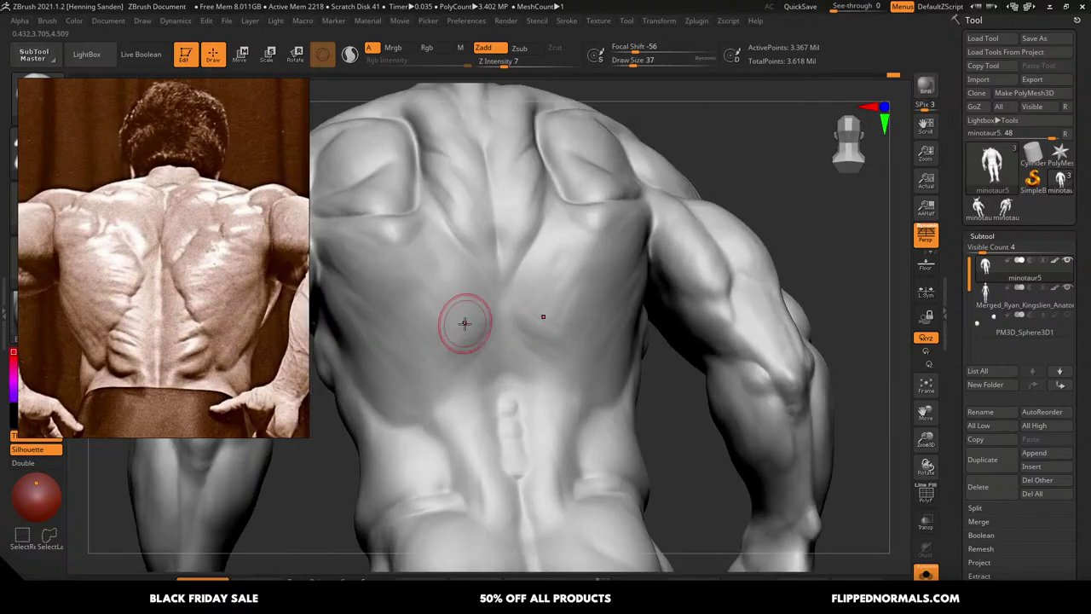
key("bracketleft")
right_click_drag(441, 370, 418, 401)
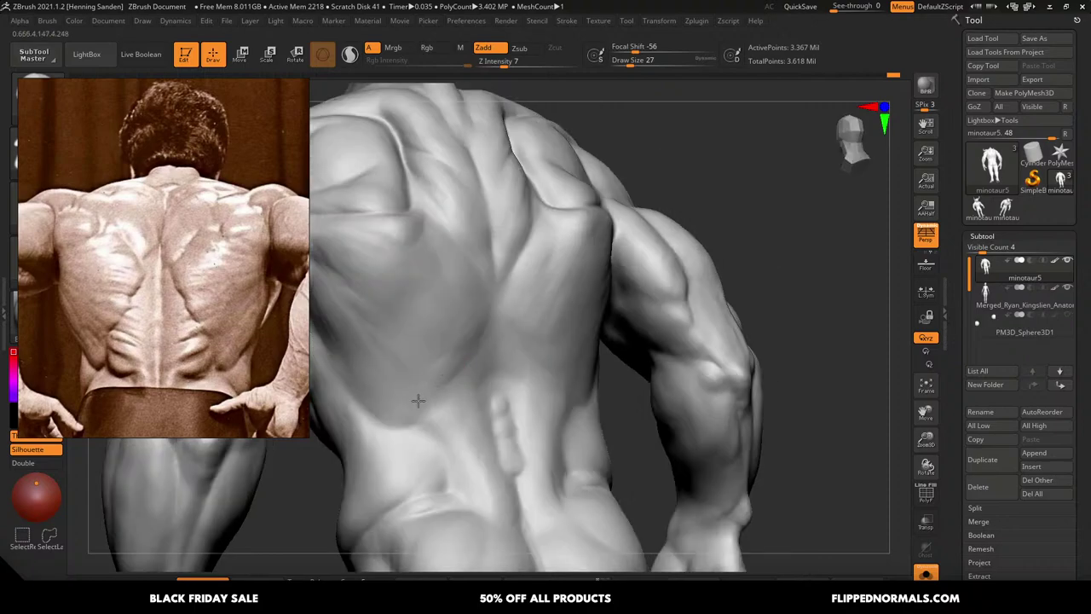
key("bracketright")
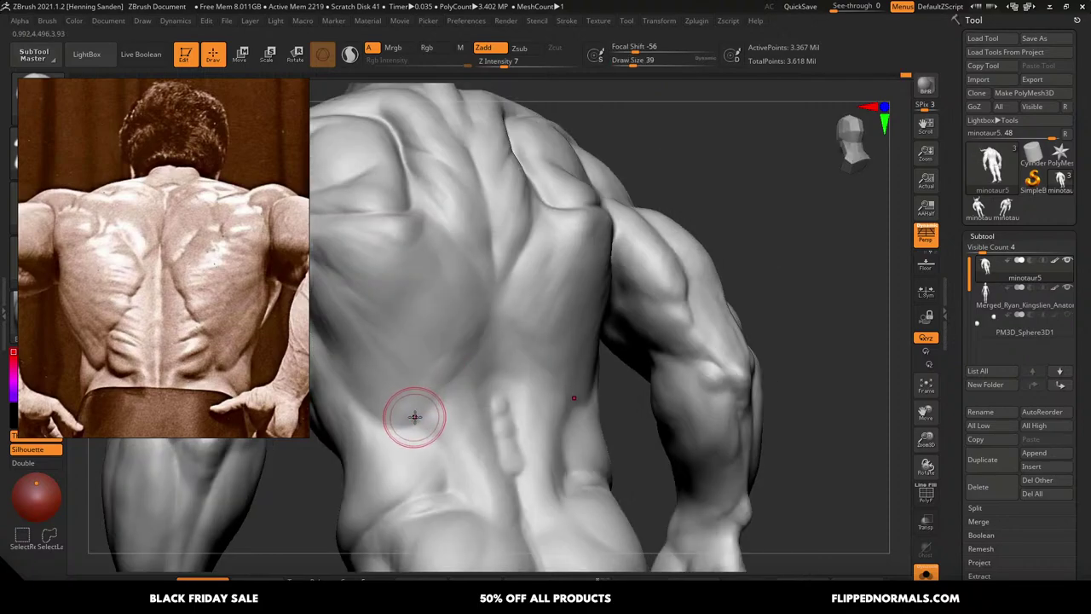
Sculpt the latissimus below the shoulder blade and along its outer side with ClayBuildup at draw sizes 31 and 29
mouse_move(439, 401)
right_mouse_down()
mouse_move(548, 329)
mouse_move(572, 264)
mouse_move(569, 302)
right_mouse_up()
key("bracketright")
key("s")
left_click_drag(562, 302, 557, 303)
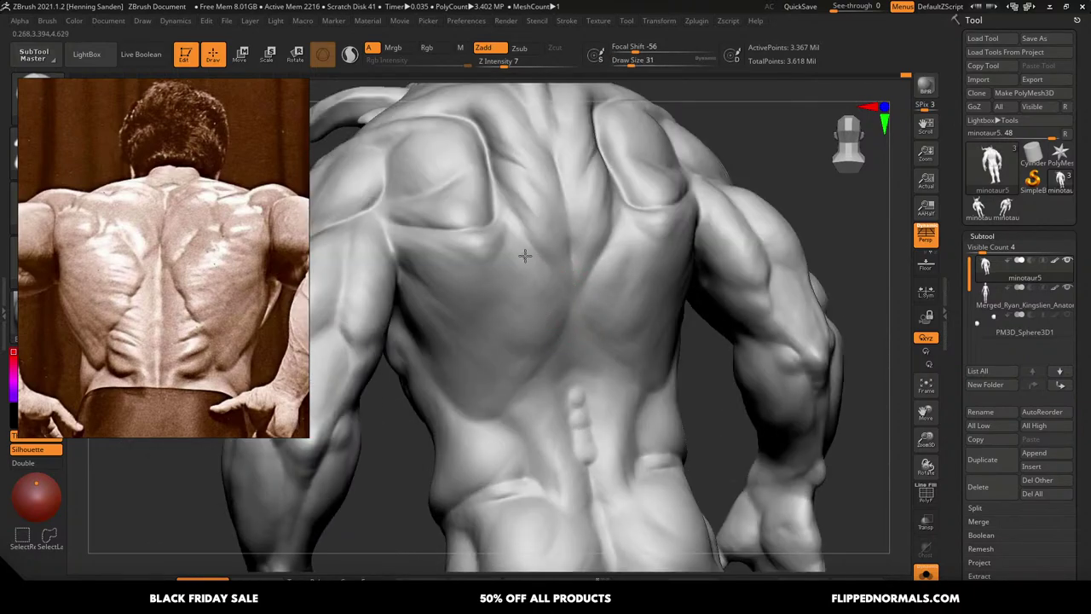
mouse_move(546, 341)
right_mouse_down()
mouse_move(547, 322)
mouse_move(629, 411)
mouse_move(623, 355)
mouse_move(641, 350)
right_mouse_up()
key("s")
key("s")
left_click_drag(645, 348, 643, 348)
right_click_drag(642, 347, 648, 339)
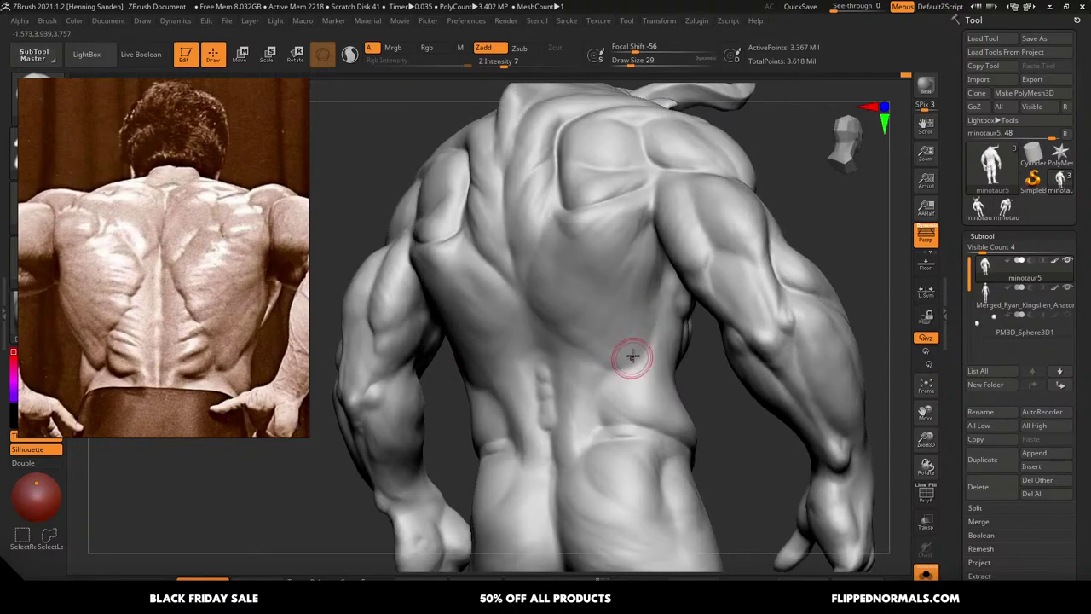
Sharpen the lower outer latissimus edge and the fibres beside the ribs with ClayBuildup at draw sizes 16 and 18
key("bracketleft")
key("bracketleft")
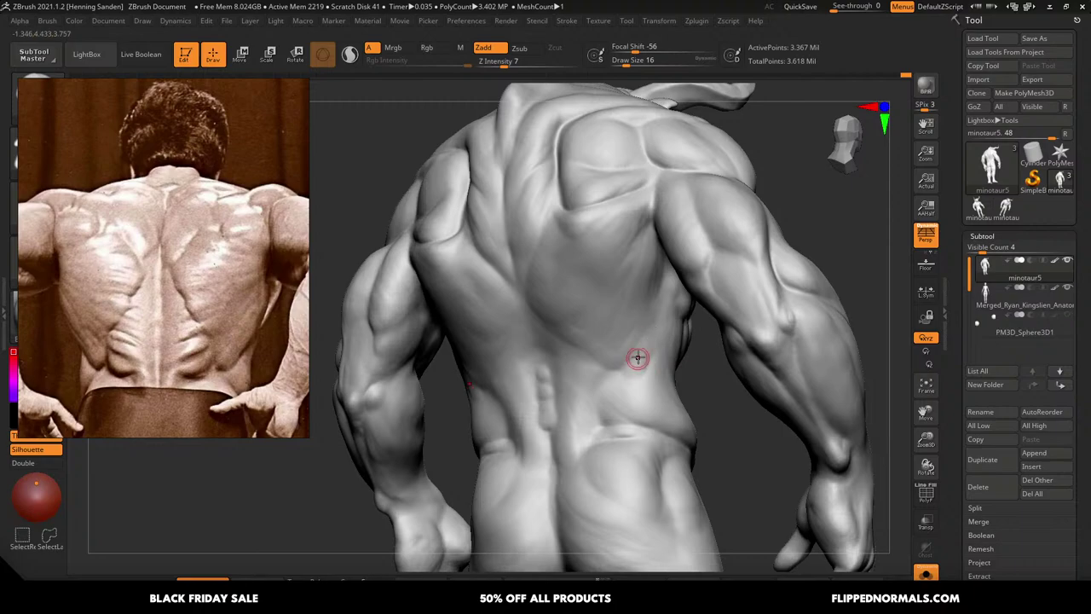
key("bracketright")
right_click_drag(650, 334, 662, 271)
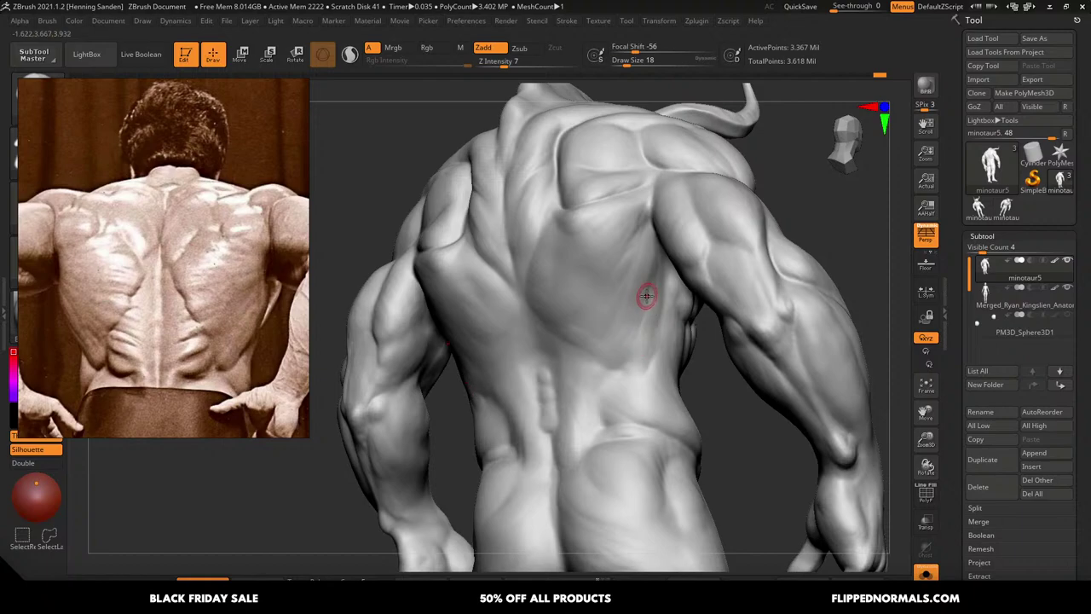
Save the tool as a new version named minotaur6.ZTL in the sclptnvm folder
key("ctrl+s")
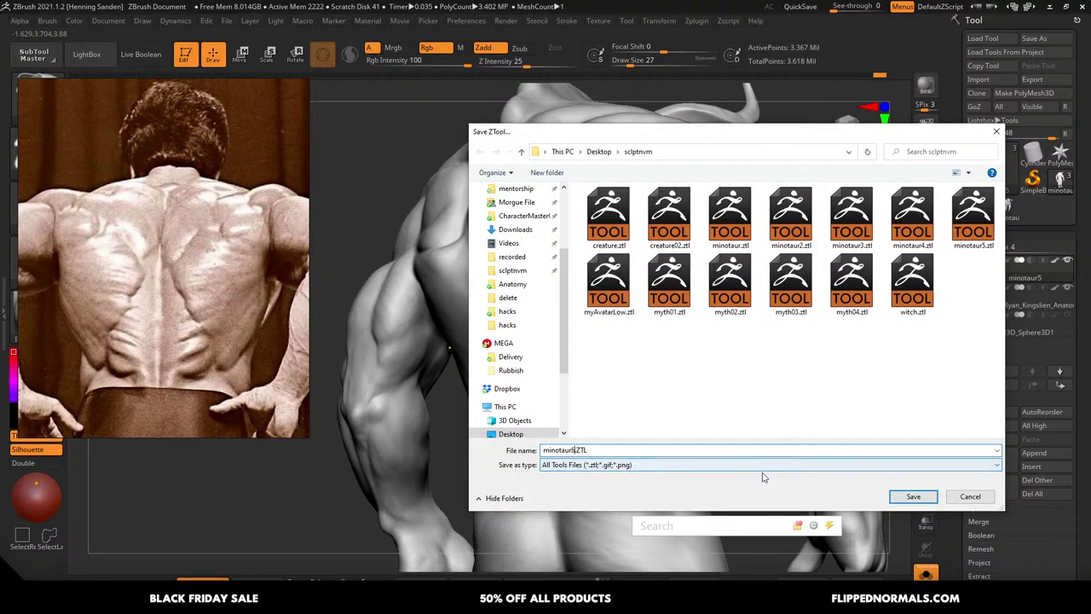
left_click(913, 496)
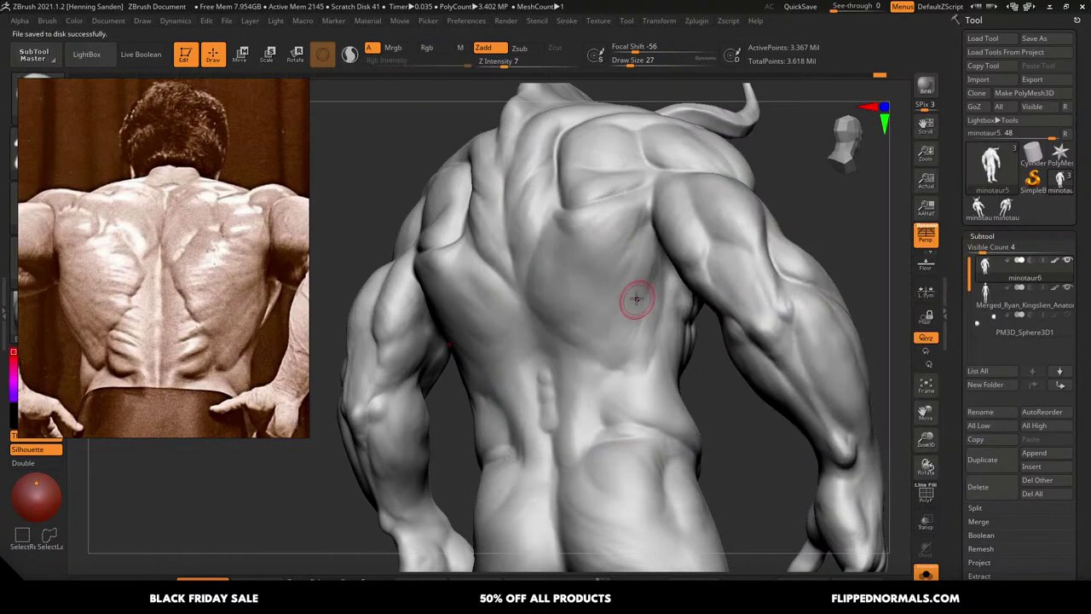
Build up the area below the rear deltoid beside the shoulder blade with ClayBuildup at draw sizes 33 and 41
right_click_drag(636, 298, 653, 305)
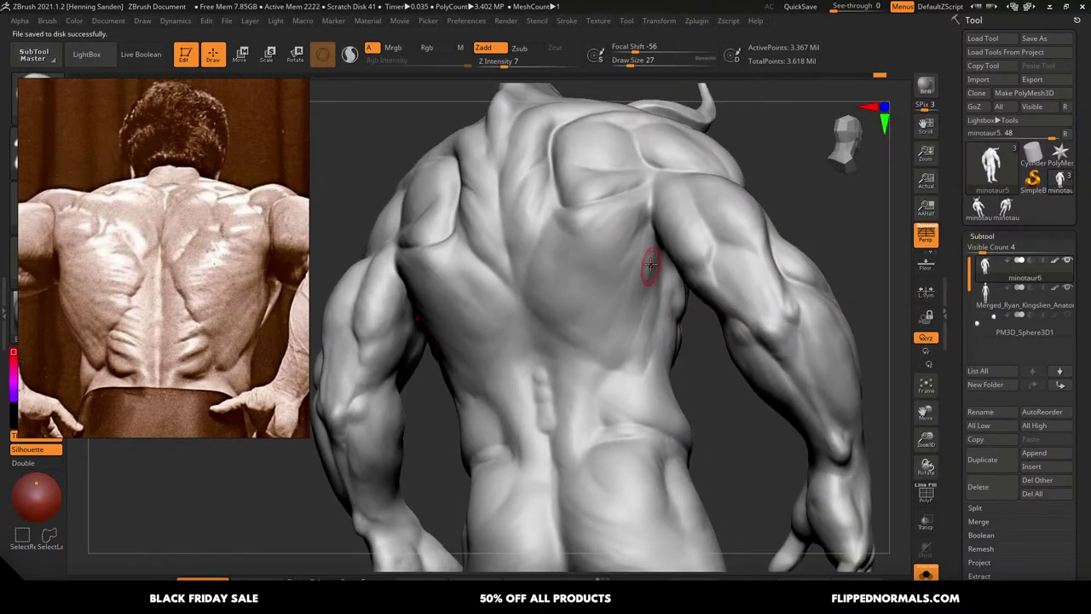
key("bracketright")
left_click_drag(650, 195, 636, 214)
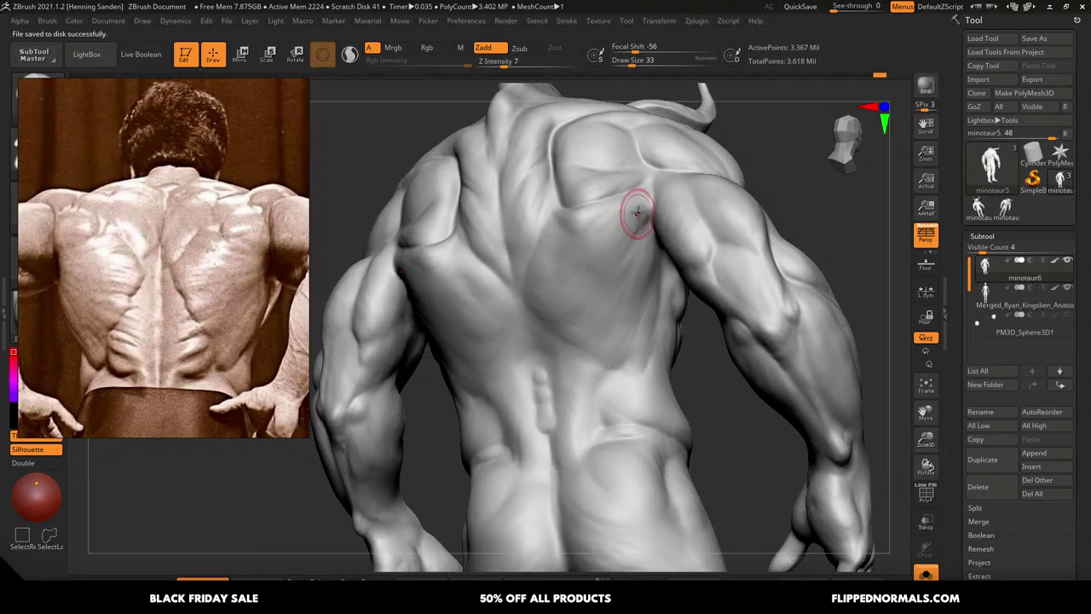
right_click_drag(650, 212, 645, 202)
key("bracketright")
left_click_drag(651, 200, 641, 215)
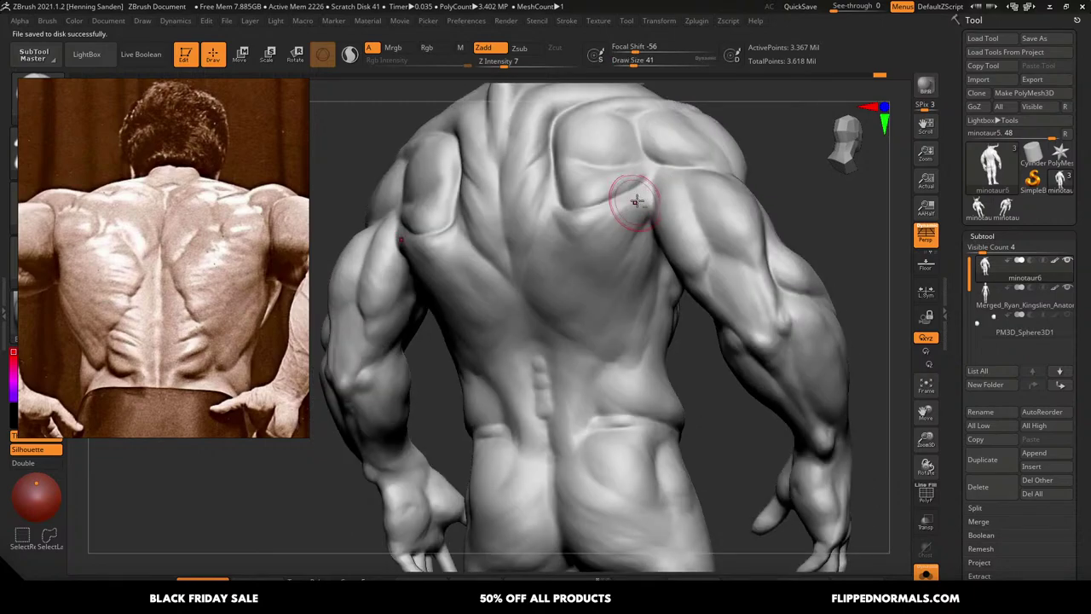
Tighten the crease between the shoulder blade and upper arm with ClayBuildup at draw size 22
right_click_drag(641, 210, 670, 224)
key("bracketleft")
key("bracketleft")
key("bracketleft")
key("bracketleft")
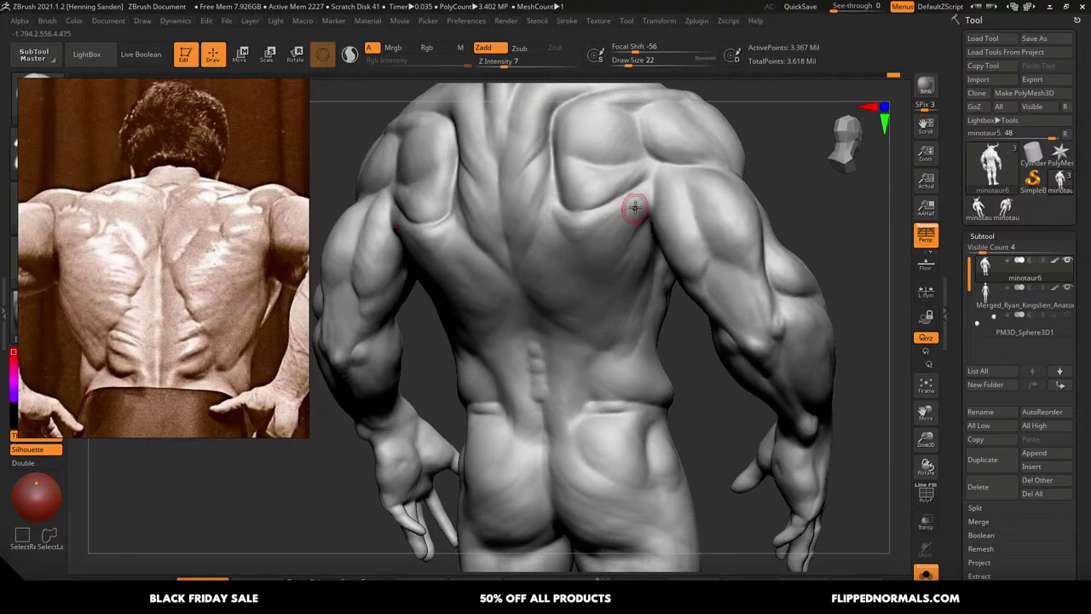
Blend the upper latissimus beneath the shoulder blade with broader ClayBuildup strokes at draw size 44
key("bracketright")
key("bracketright")
right_click_drag(623, 256, 632, 232)
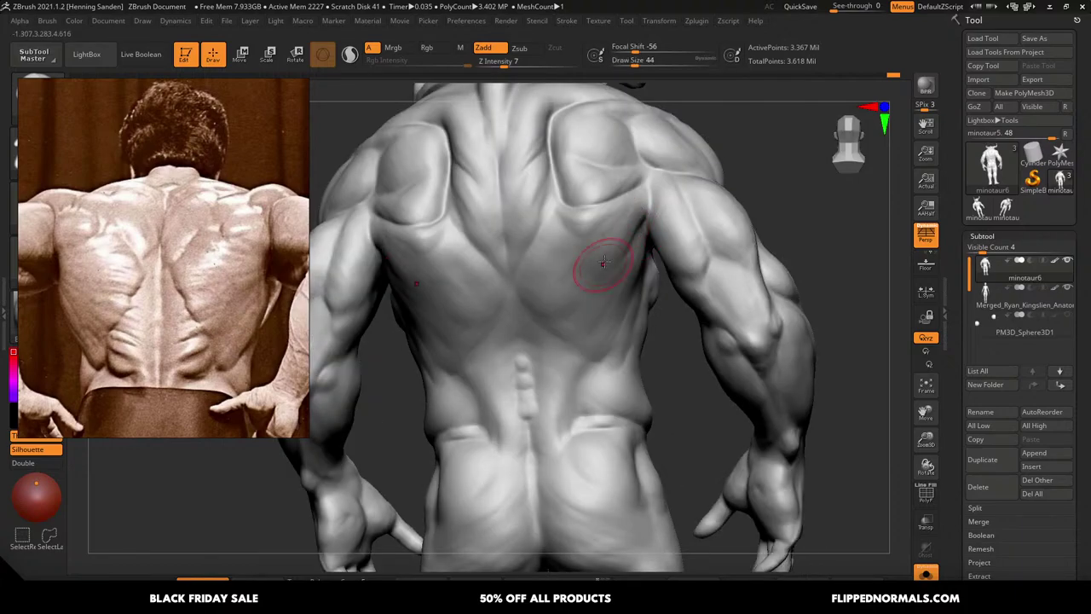
key("bracketright")
key("bracketleft")
key("bracketleft")
Adjust the outer contour of the latissimus with the Move brush at draw size 90
right_click_drag(597, 302, 610, 291)
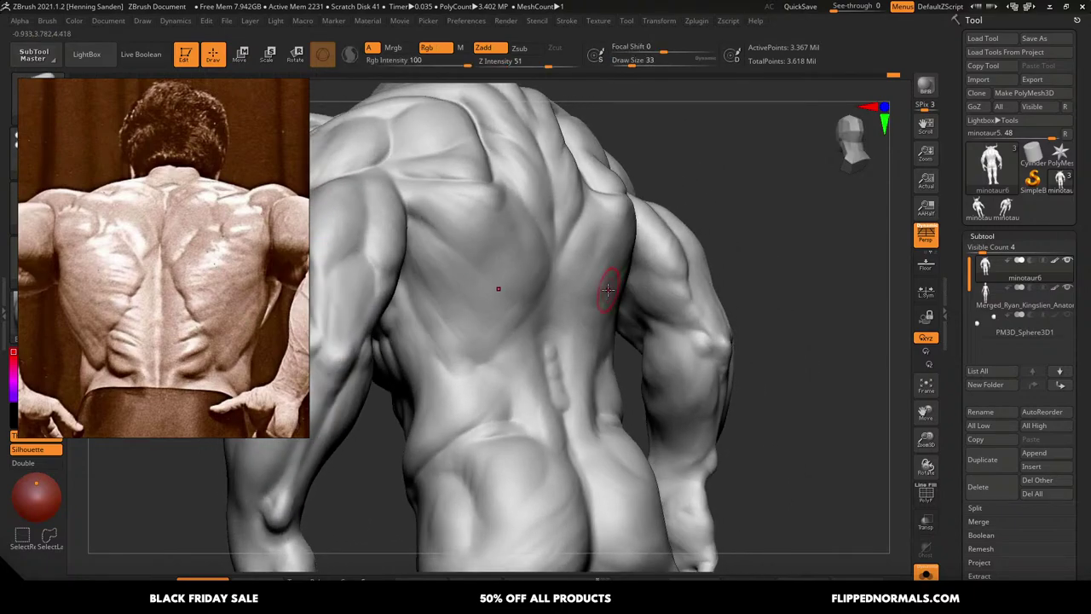
key("s")
left_click_drag(607, 290, 618, 293)
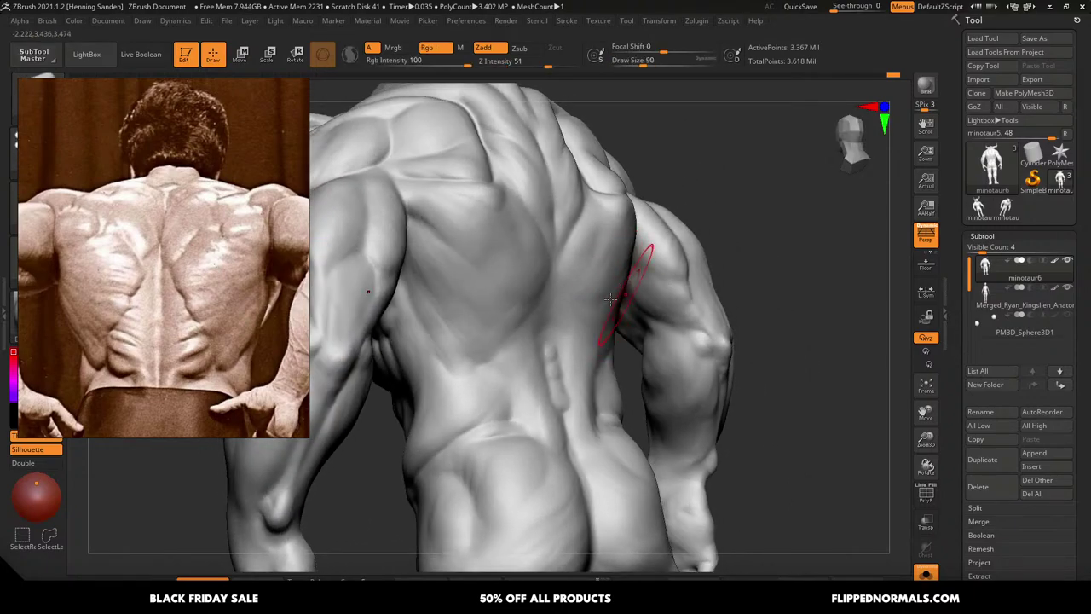
right_click_drag(611, 300, 588, 303)
key("s")
left_click_drag(577, 298, 580, 299)
right_click_drag(564, 295, 577, 299)
Reposition the back reference photo beside the sculpt and nudge the inner latissimus with the Move brush at draw size 41
key("1")
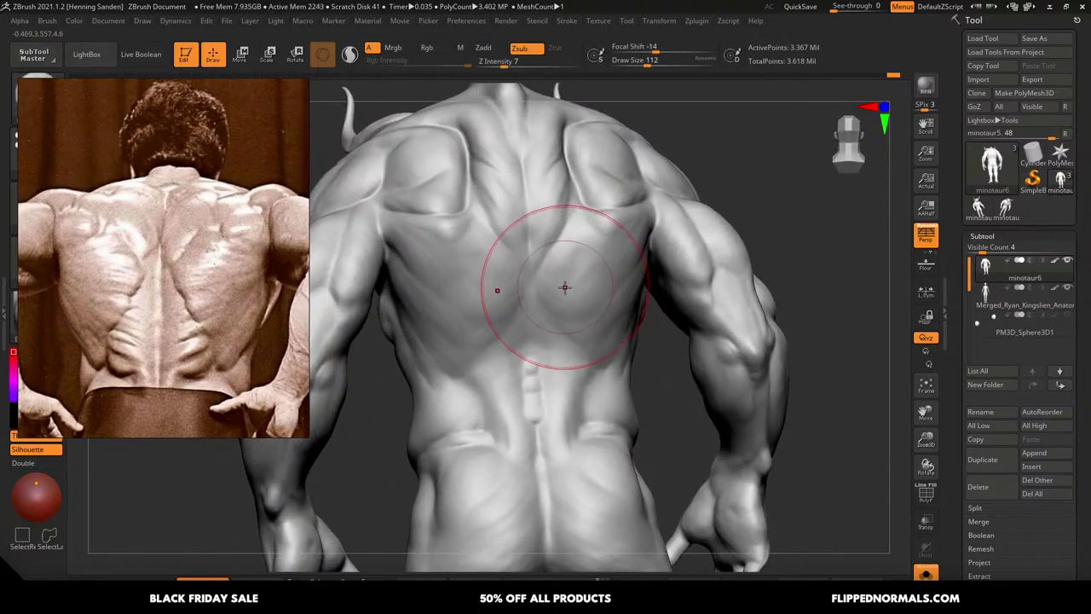
mouse_move(218, 306)
left_mouse_down()
mouse_move(271, 327)
mouse_move(269, 311)
left_mouse_up()
key("b")
key("m")
key("v")
key("s")
left_click_drag(585, 305, 572, 302)
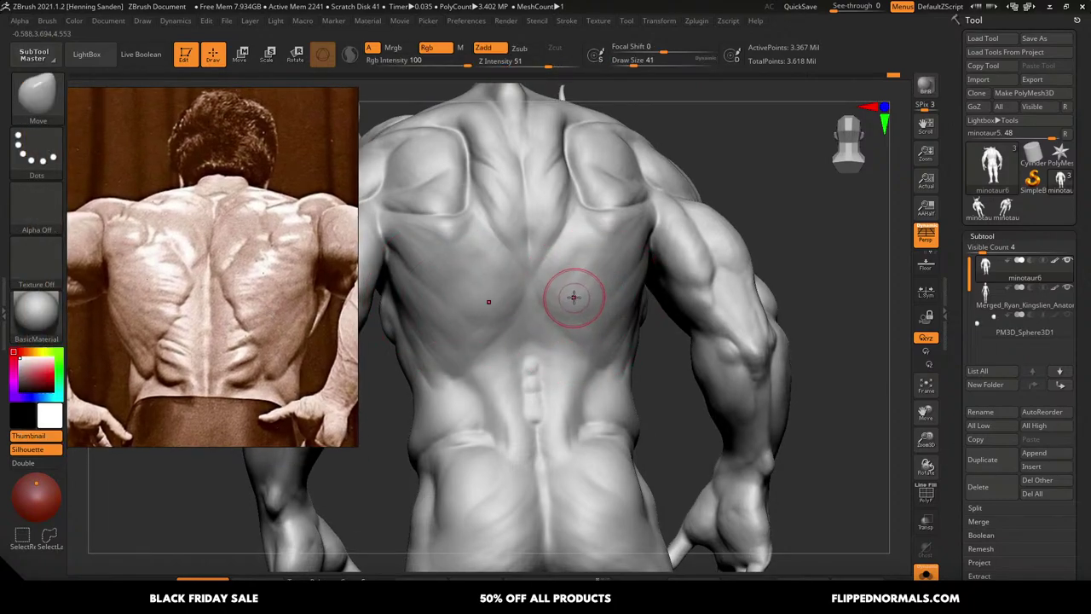
Carve the groove between the lower trapezius and latissimus with DamStandard at draw sizes 31 and 41
key("b")
key("d")
key("s")
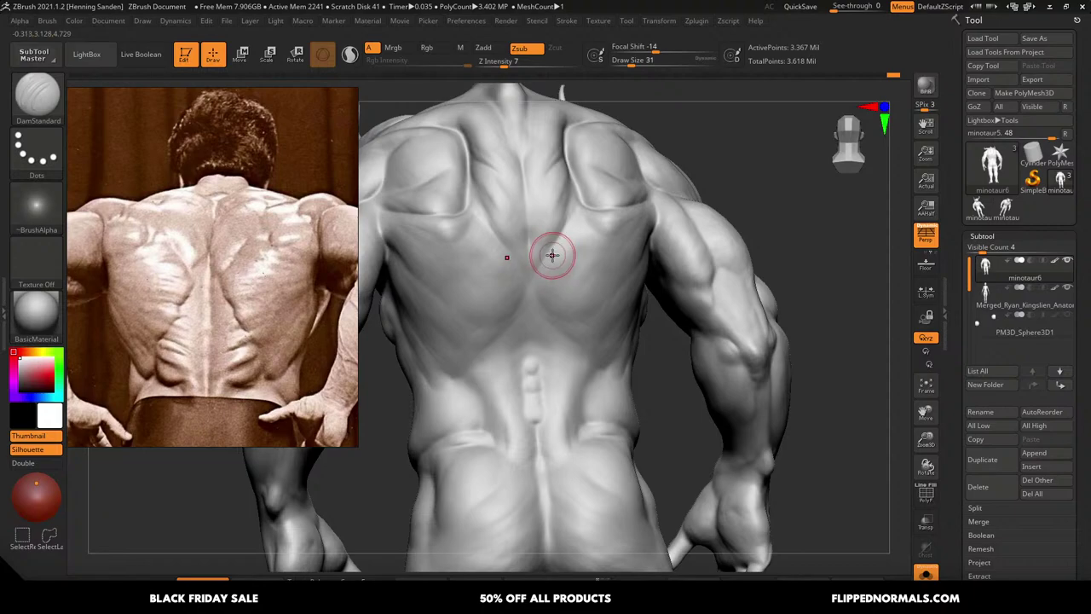
right_click_drag(594, 344, 567, 317)
key("s")
left_click(566, 316)
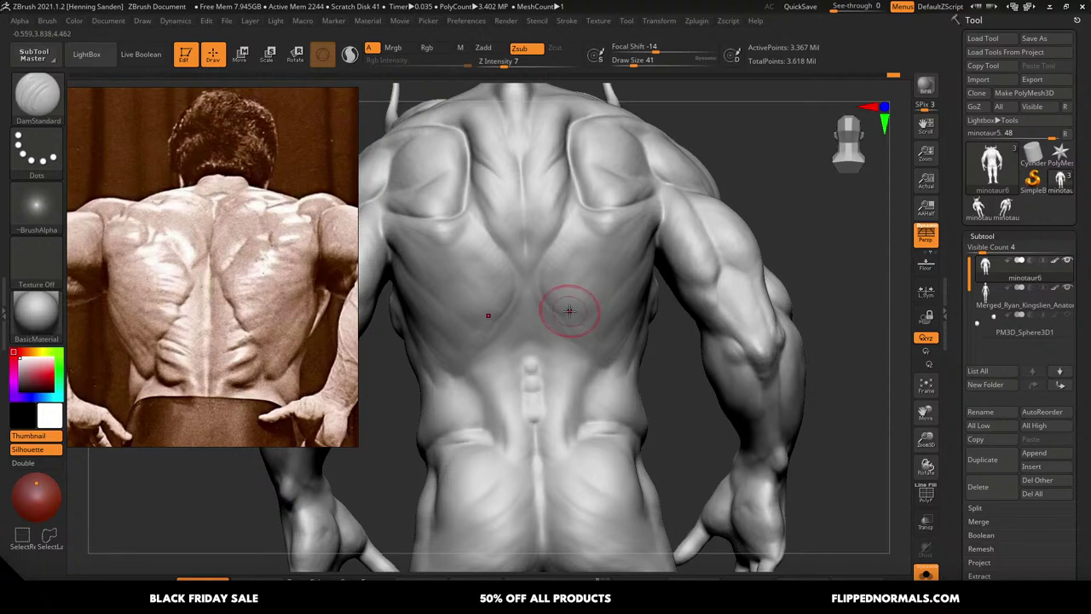
Build up the inner latissimus border and lower trapezius with ClayBuildup at draw sizes 18, 29 and 23
key("b")
key("c")
key("b")
key("s")
left_click(567, 302)
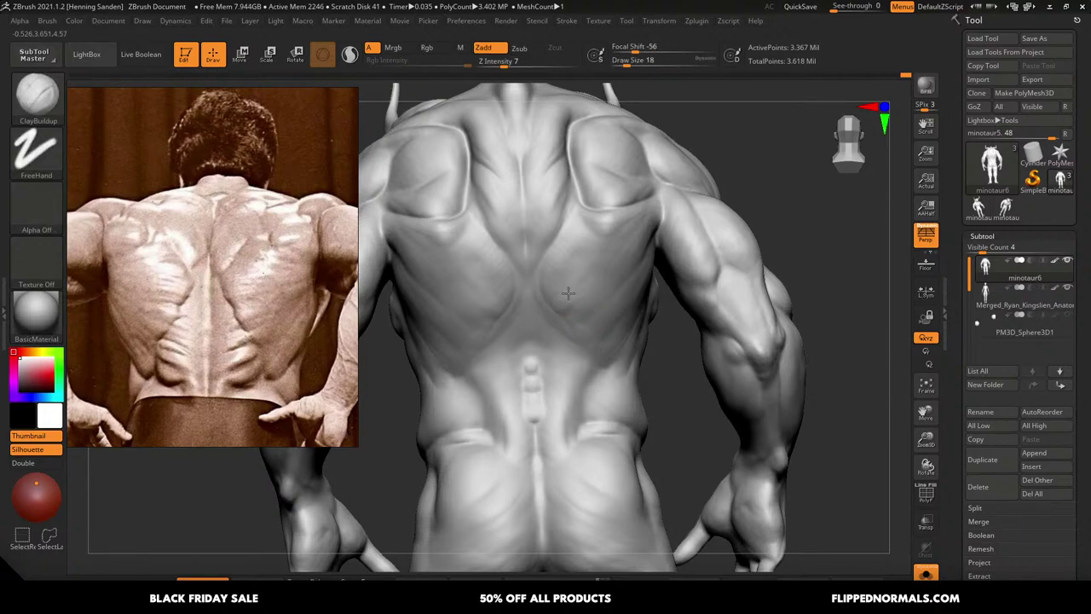
key("s")
left_click(548, 293)
left_click_drag(557, 272, 569, 299)
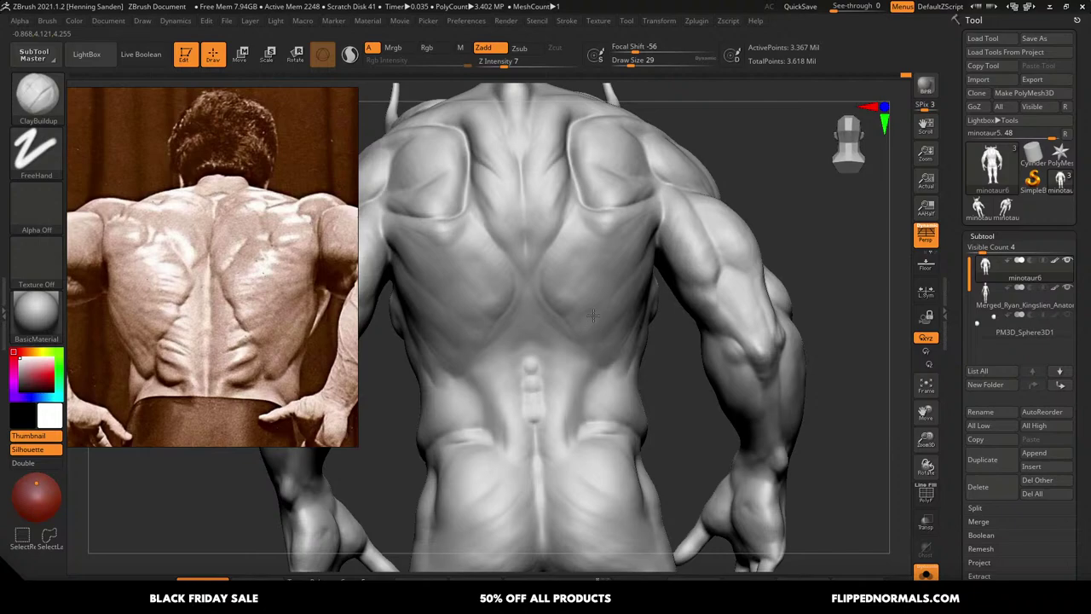
key("[")
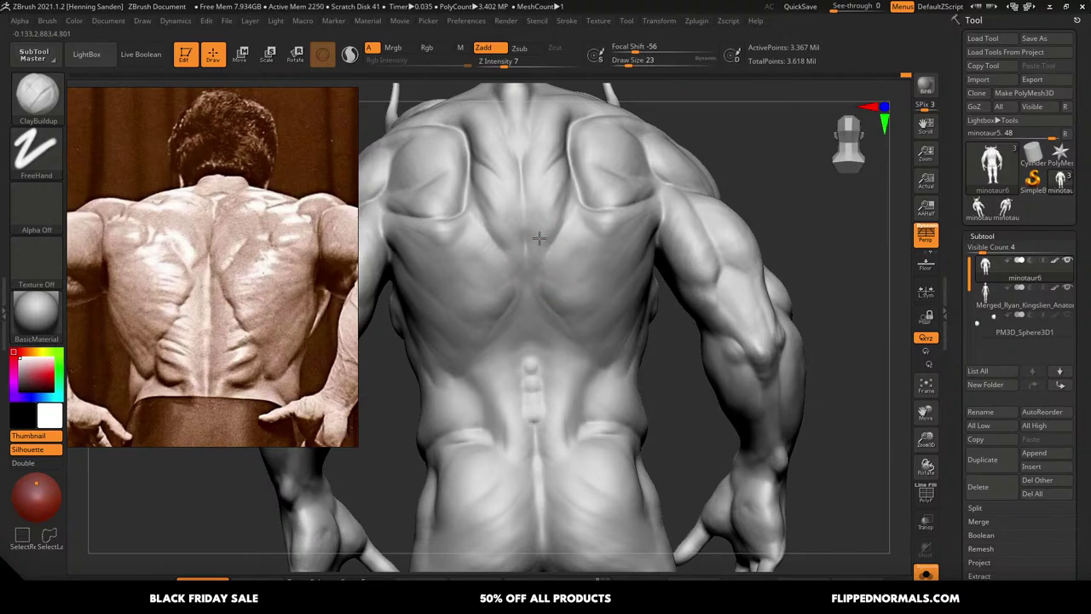
Detail the outer latissimus beside the ribs with fine ClayBuildup strokes at draw size 17
mouse_move(540, 124)
right_mouse_down("ctrl")
mouse_move(596, 345)
mouse_move(564, 334)
right_mouse_up("ctrl")
mouse_move(589, 273)
right_mouse_down("ctrl")
mouse_move(603, 179)
mouse_move(616, 192)
right_mouse_up("ctrl")
key("[")
key("[")
right_click_drag(626, 282, 644, 275)
key("s")
left_click_drag(650, 263, 654, 262)
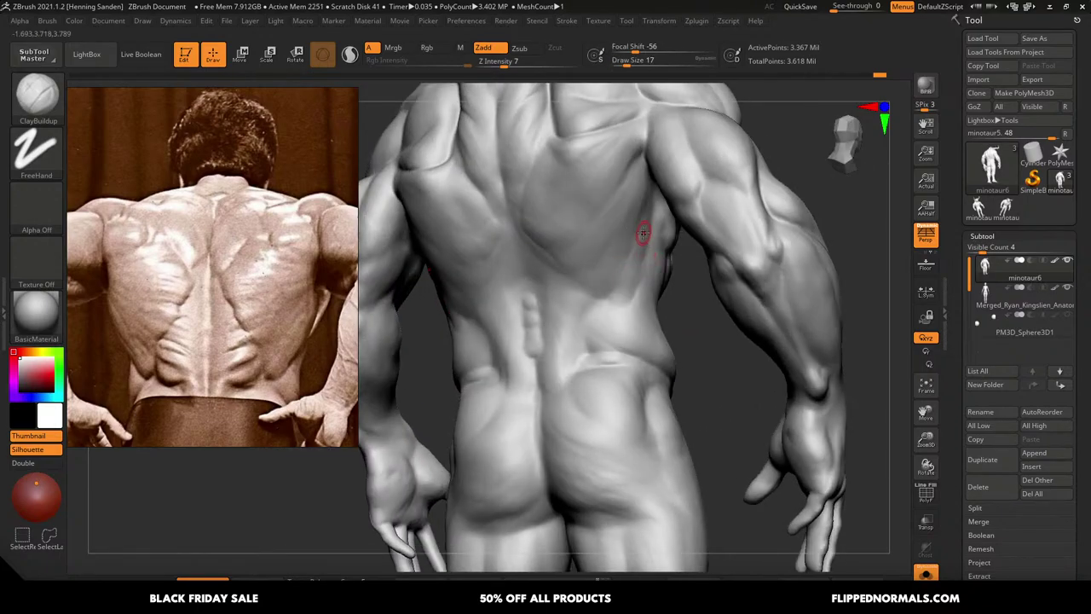
Sculpt the lower latissimus edge and the fibres above it with ClayBuildup at draw sizes 20 and 29
key("s")
left_click(627, 284)
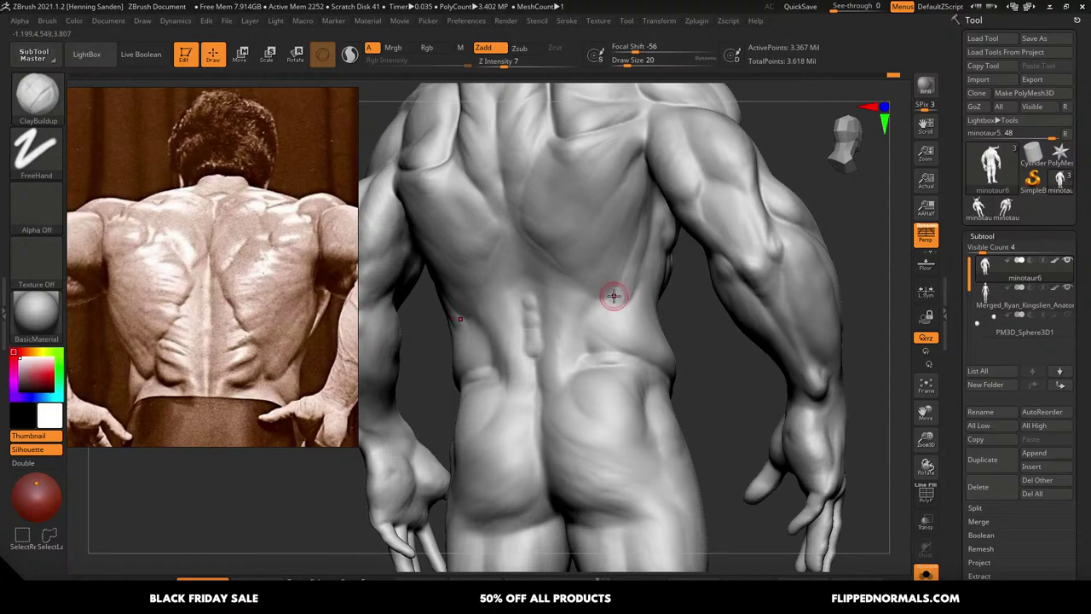
key("s")
left_click(634, 268)
key("s")
left_click(614, 260)
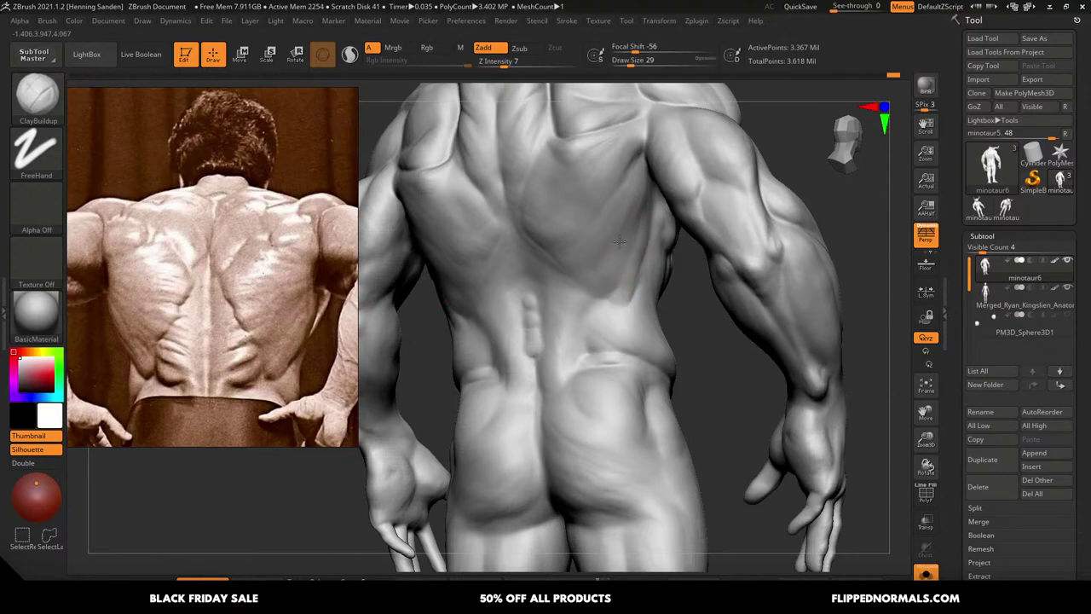
Refine the lower outer latissimus above the waist with ClayBuildup at draw size 25
mouse_move(608, 243)
right_mouse_down()
mouse_move(633, 294)
mouse_move(624, 270)
right_mouse_up()
key("s")
left_click(621, 268)
key("s")
left_click(604, 276)
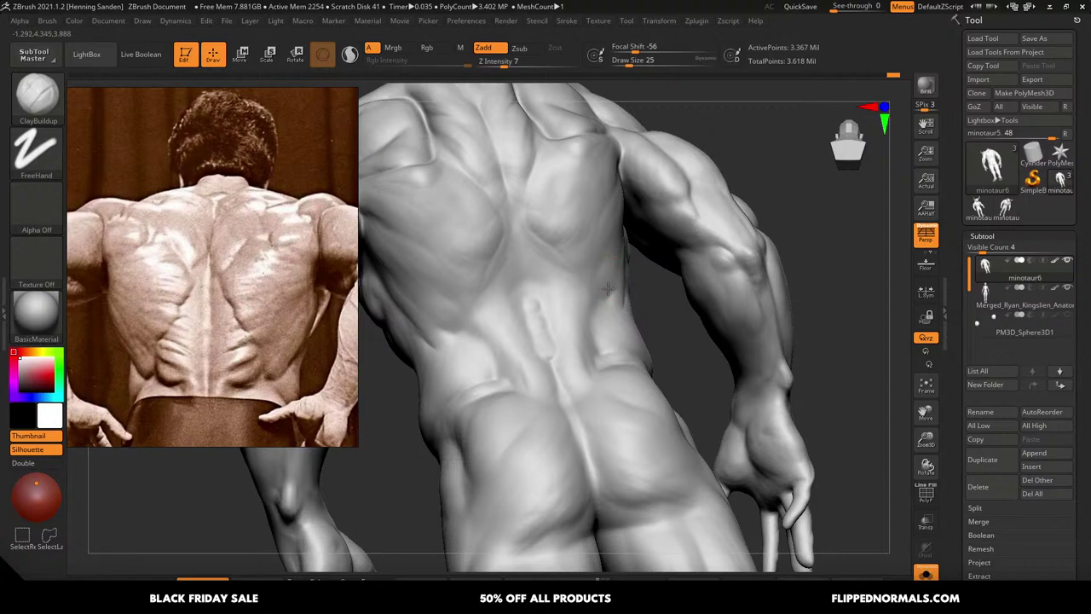
Refine the middle latissimus between the spine and outer ribcage with ClayBuildup at draw sizes 25, 31 and 29
left_click_drag(605, 275, 602, 283)
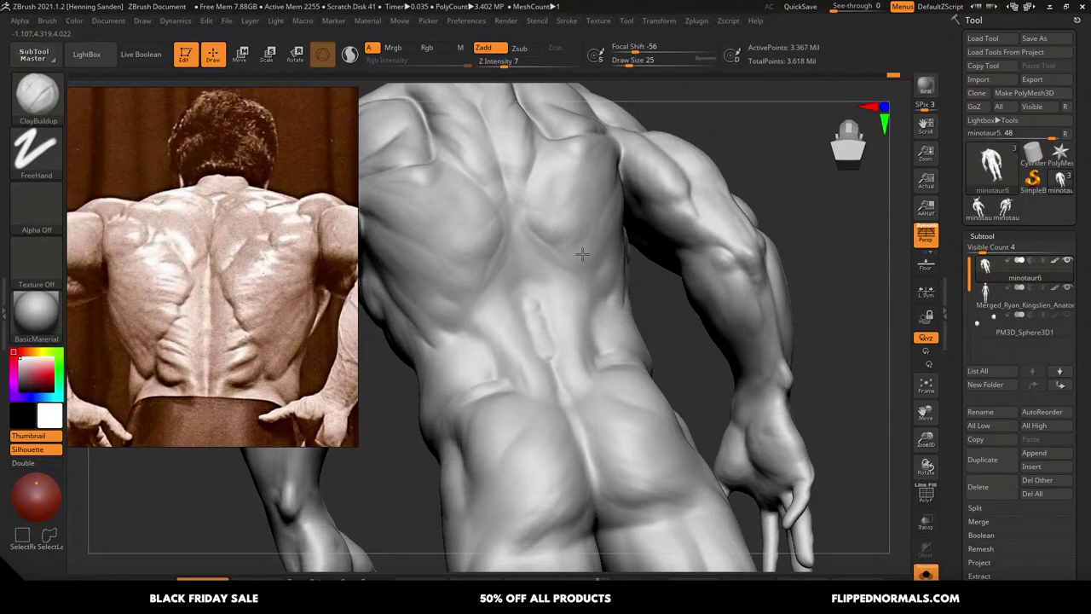
mouse_move(651, 231)
right_mouse_down()
mouse_move(607, 259)
mouse_move(640, 268)
right_mouse_up()
key("s")
left_click(641, 273)
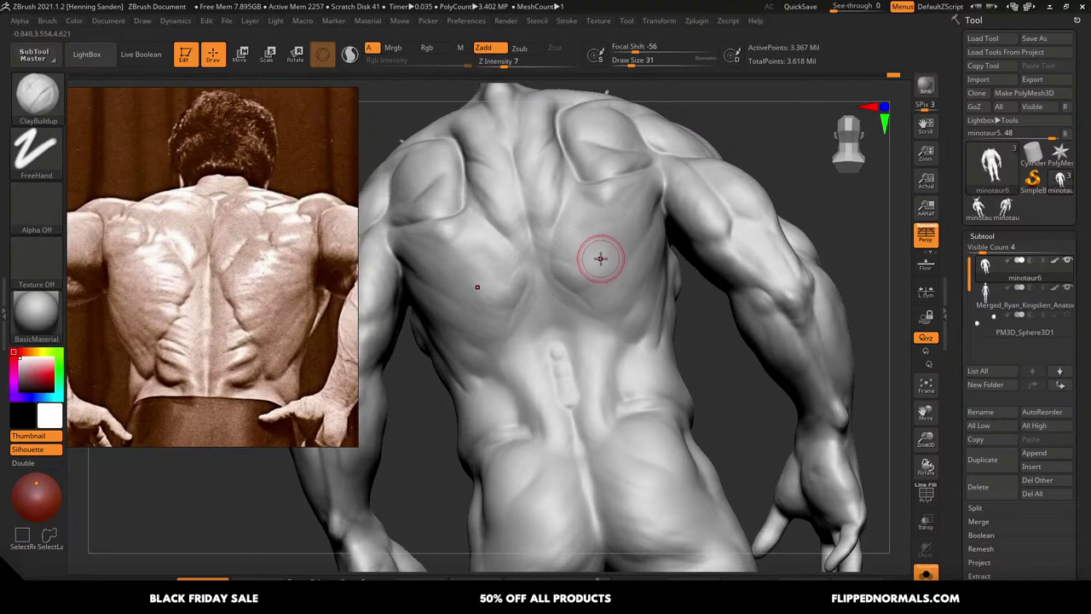
right_click_drag(599, 256, 599, 259)
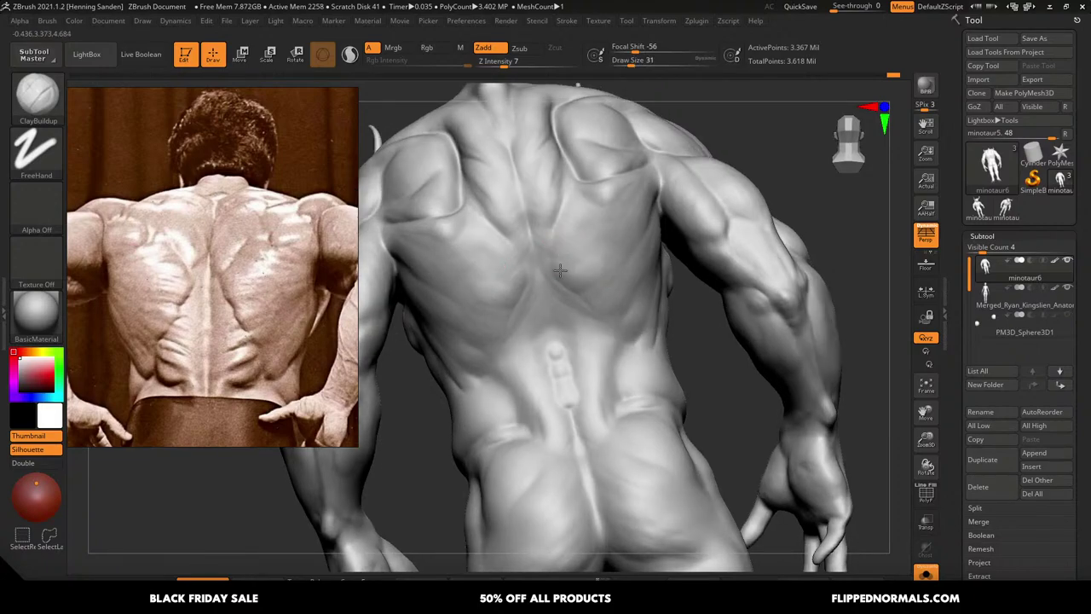
key("bracketleft")
mouse_move(635, 249)
right_mouse_down()
mouse_move(650, 231)
mouse_move(601, 202)
right_mouse_up()
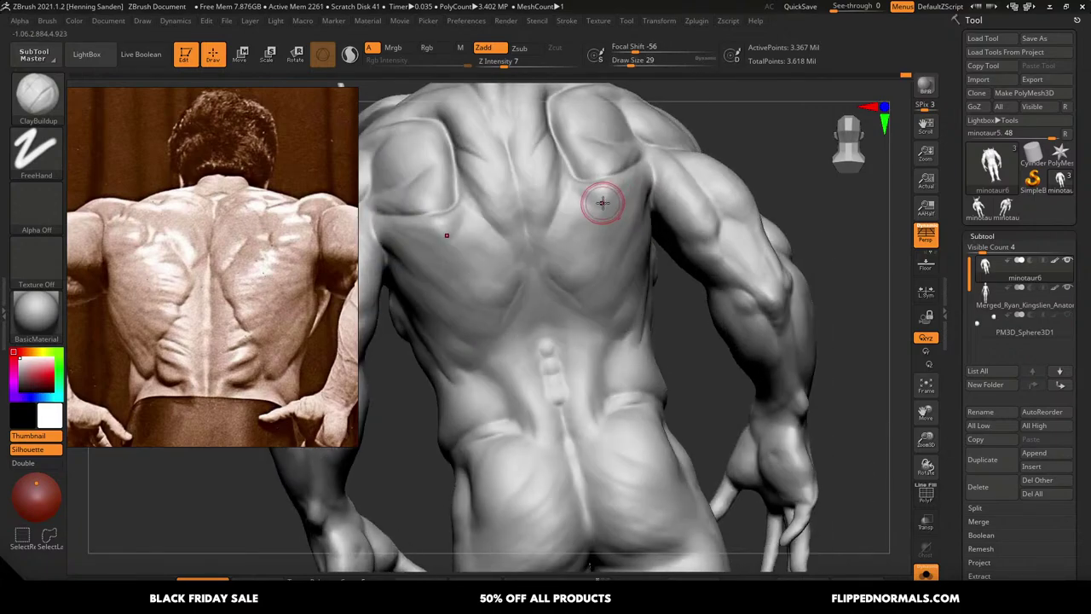
Build up the upper latissimus just below the shoulder blade with ClayBuildup at draw sizes 17, 29 and 35
key("s")
left_click_drag(594, 207, 589, 207)
mouse_move(590, 207)
right_mouse_down()
mouse_move(597, 220)
mouse_move(651, 184)
right_mouse_up()
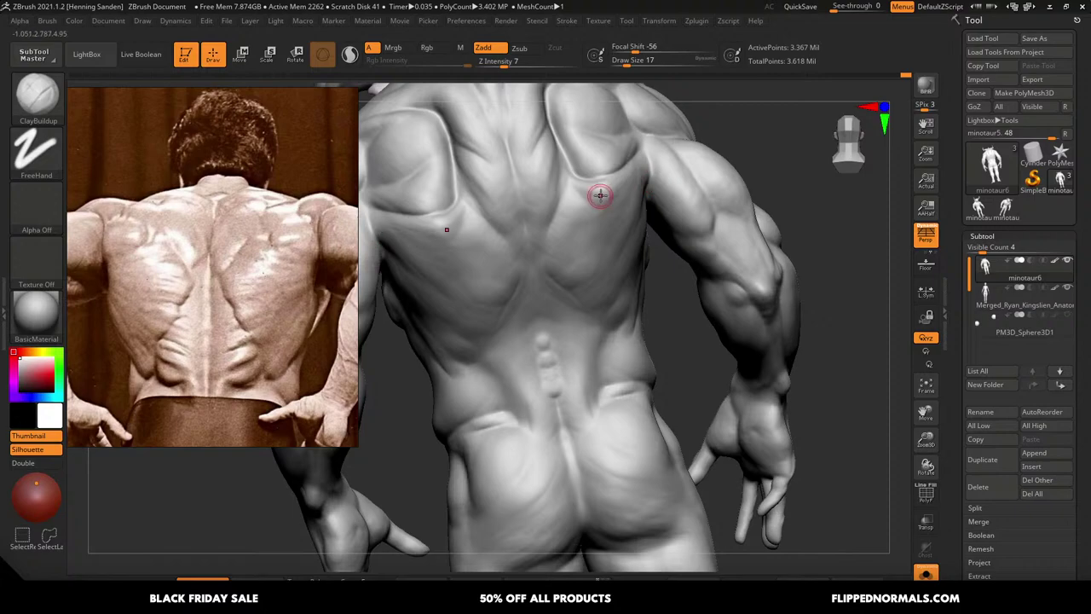
key("bracketright")
key("bracketright")
key("bracketright")
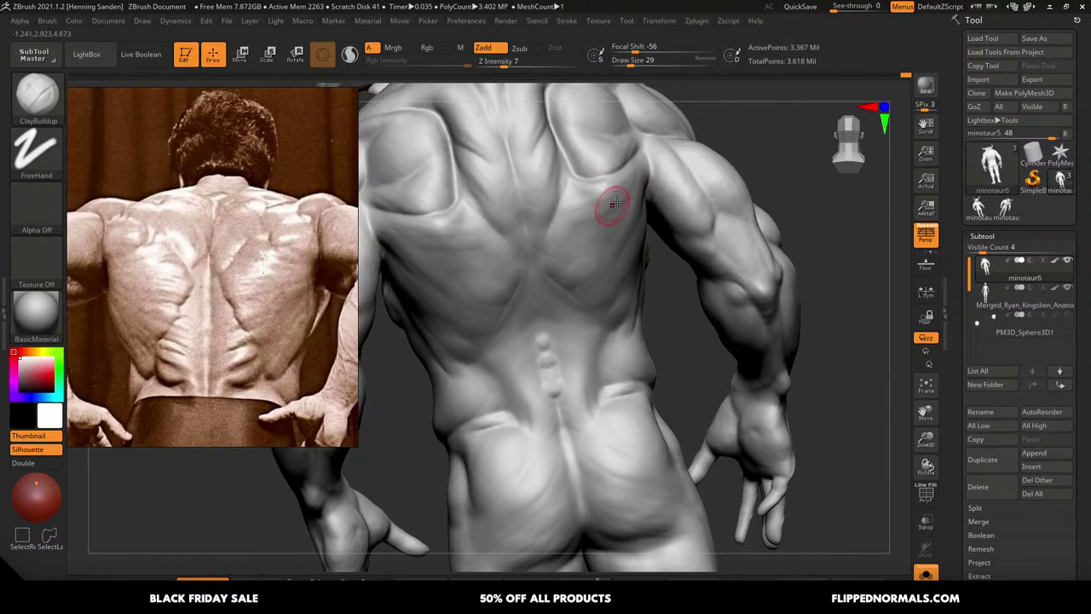
key("bracketright")
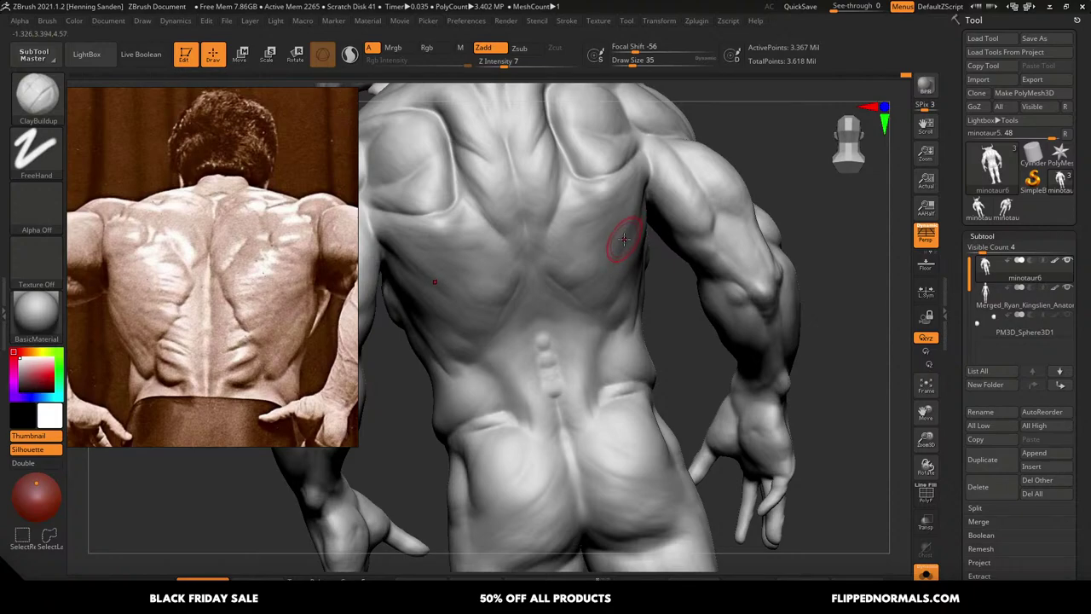
Shape the muscle running from the shoulder blade's lower tip to the armpit with ClayBuildup at draw sizes 31 and 22
right_click_drag(628, 242, 650, 201)
key("bracketleft")
key("bracketleft")
key("s")
left_click_drag(651, 195, 655, 195)
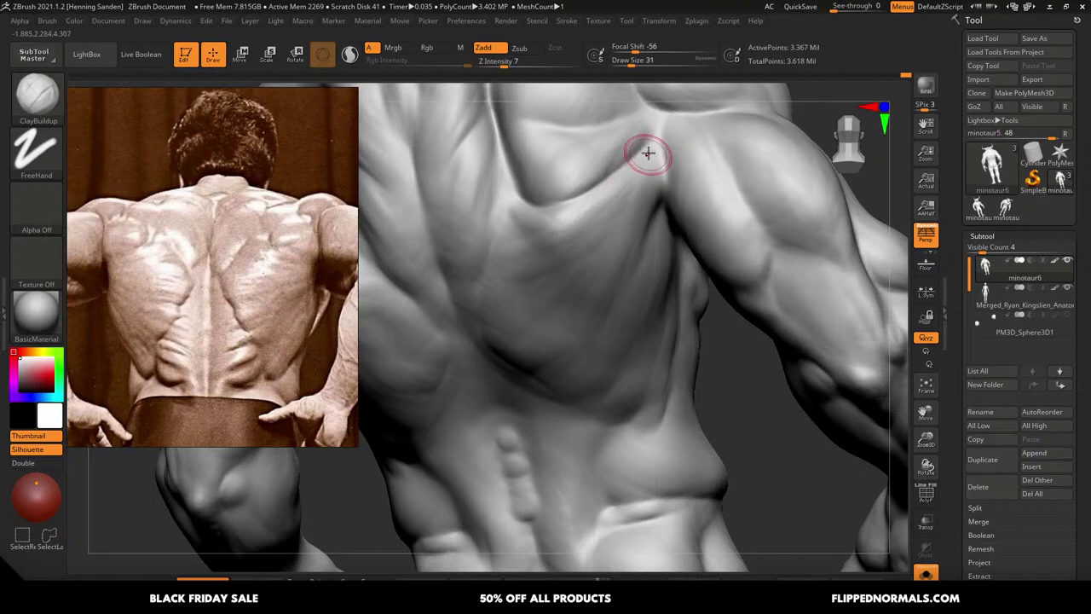
key("bracketleft")
key("bracketleft")
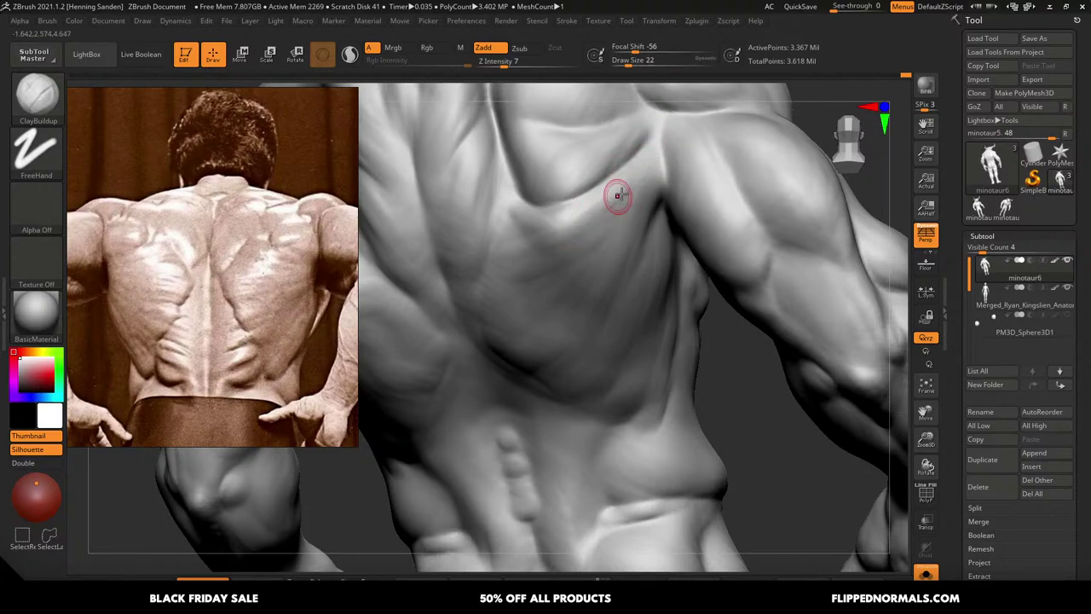
right_click_drag(647, 159, 653, 146)
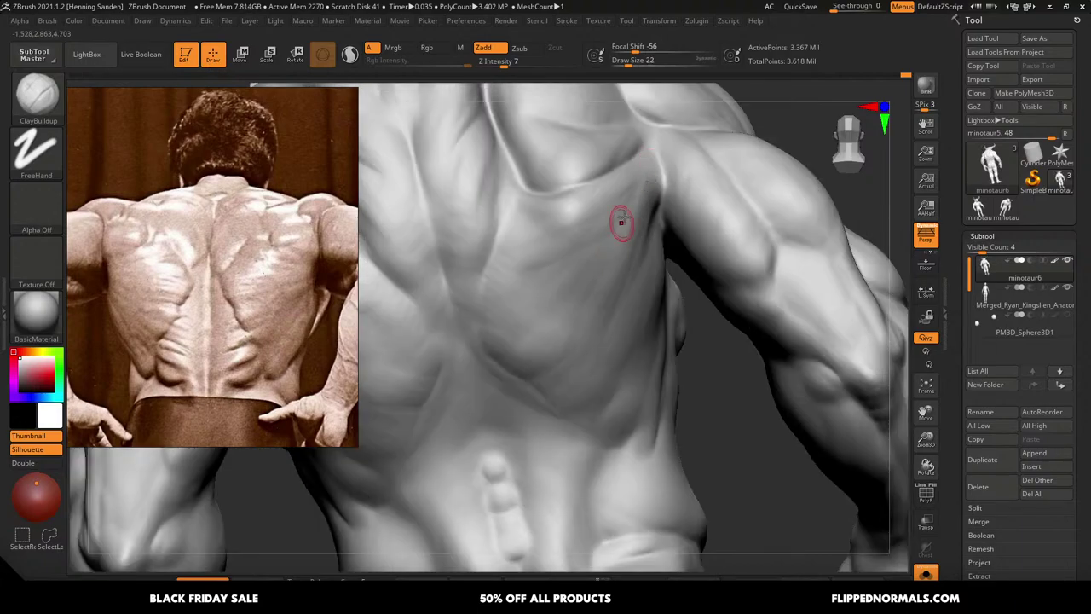
Sculpt finer fibres from the upper latissimus into the rear armpit with ClayBuildup at draw sizes 16, 25 and 17
mouse_move(649, 186)
right_mouse_down()
mouse_move(628, 238)
mouse_move(680, 173)
mouse_move(666, 154)
right_mouse_up()
key("bracketleft")
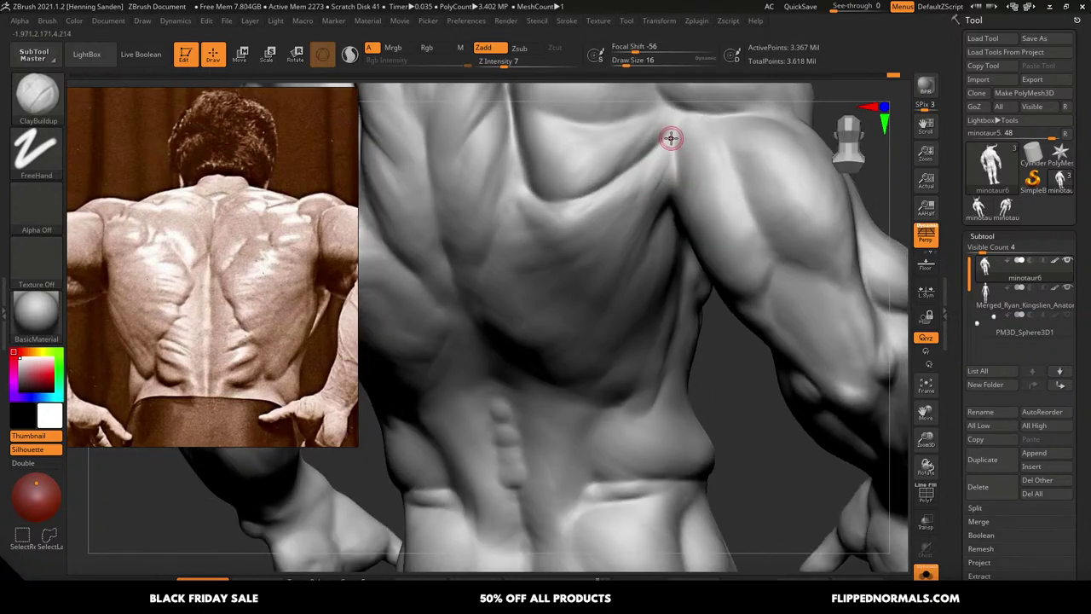
key("bracketright")
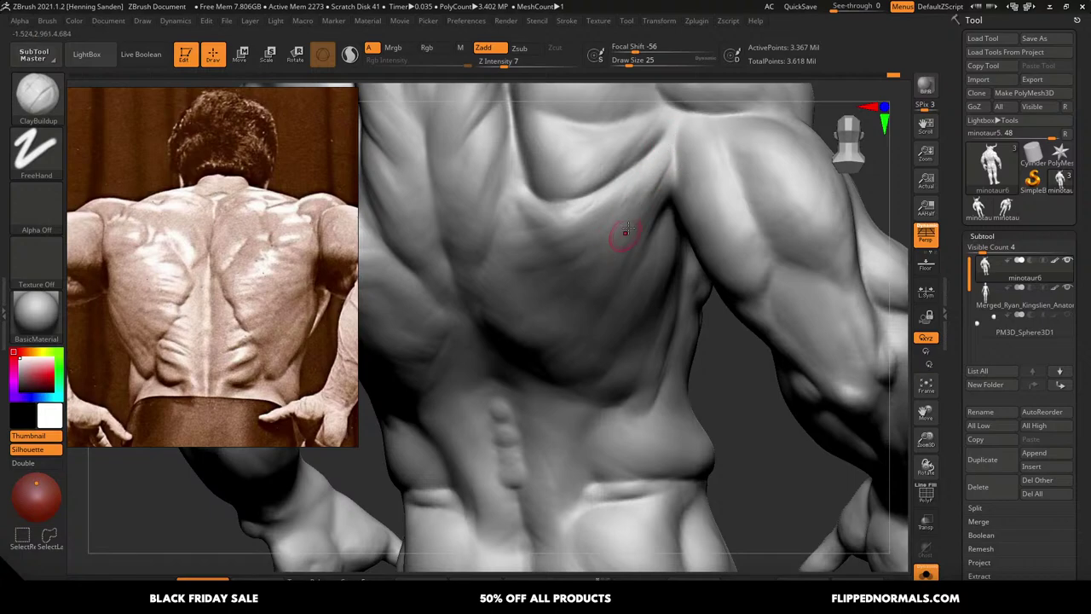
right_click_drag(626, 231, 665, 151)
key("s")
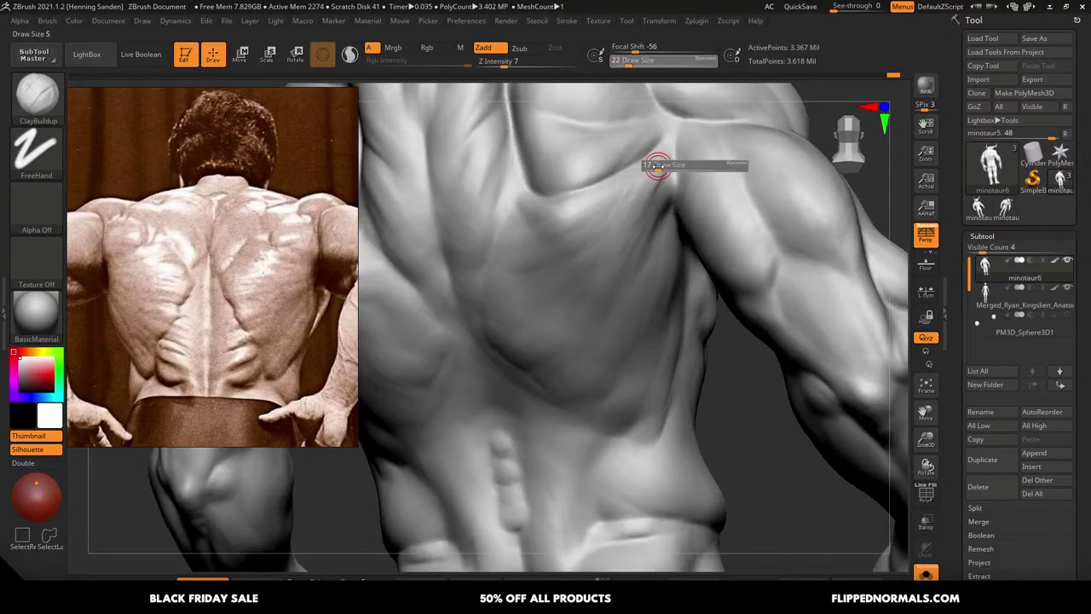
left_click_drag(658, 165, 655, 166)
mouse_move(661, 217)
right_mouse_down("ctrl")
mouse_move(646, 234)
mouse_move(658, 238)
right_mouse_up("ctrl")
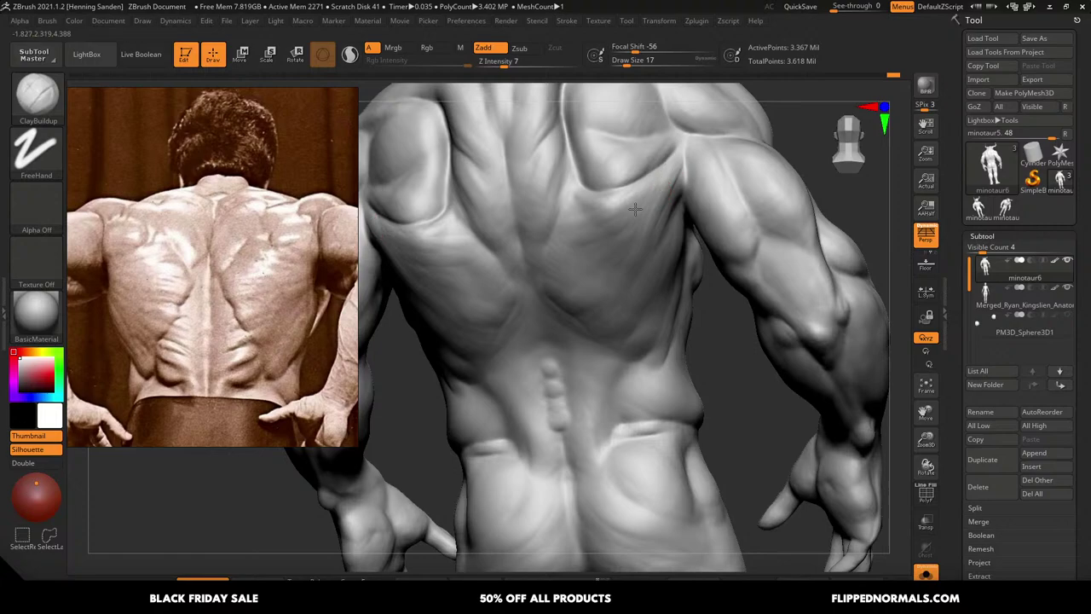
Blend the broader latissimus forms below the shoulder blade with ClayBuildup at draw sizes 56, 71 and 54
scroll(644, 200, "down", 5)
mouse_move(644, 199)
right_mouse_down()
mouse_move(649, 270)
mouse_move(652, 238)
right_mouse_up()
scroll(650, 270, "up", 5)
key("s")
left_click_drag(651, 232, 664, 232)
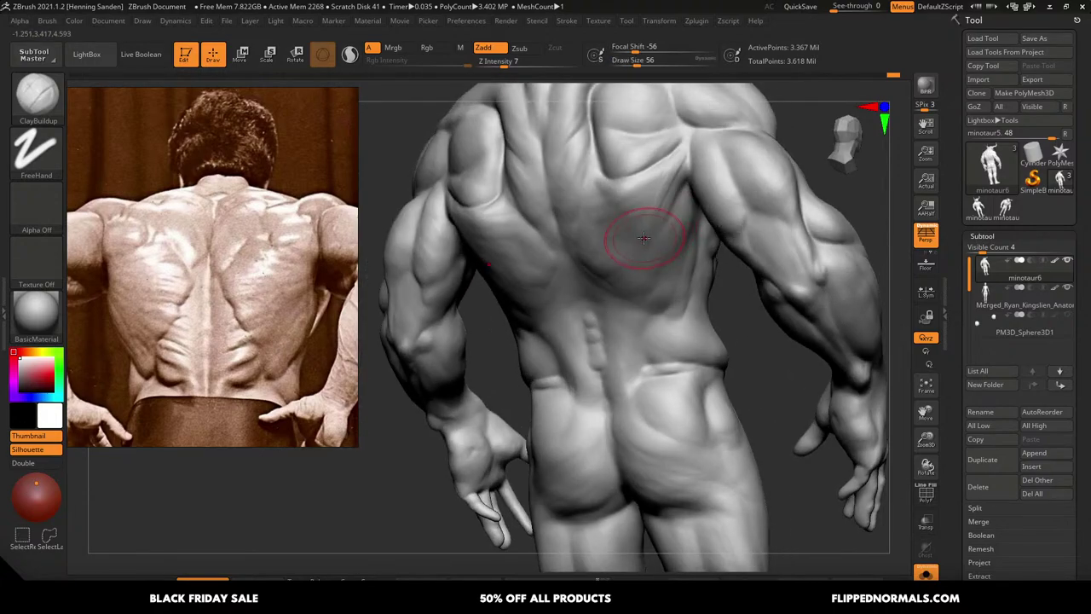
right_click_drag(647, 236, 662, 223)
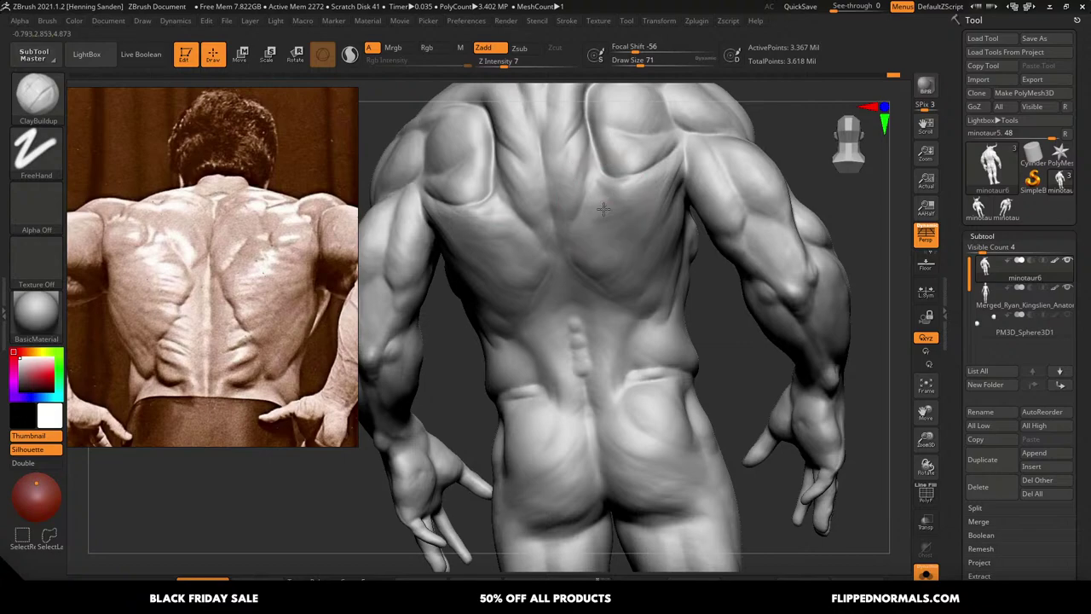
key("bracketleft")
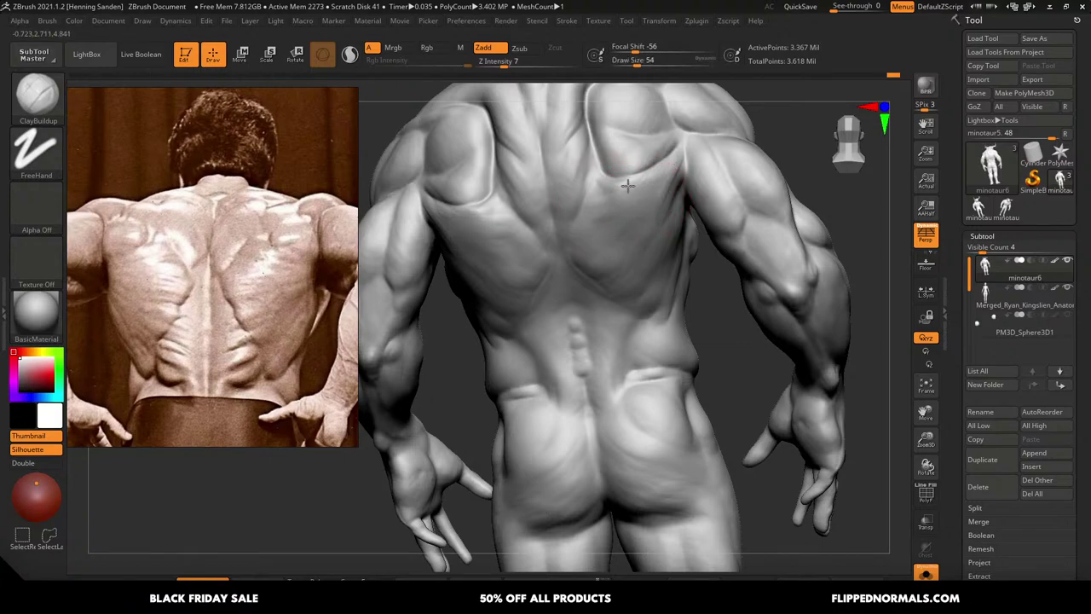
mouse_move(636, 208)
right_mouse_down("ctrl")
mouse_move(651, 191)
mouse_move(621, 219)
mouse_move(642, 239)
mouse_move(685, 183)
mouse_move(689, 225)
right_mouse_up("ctrl")
right_click_drag(689, 226, 657, 209, "ctrl")
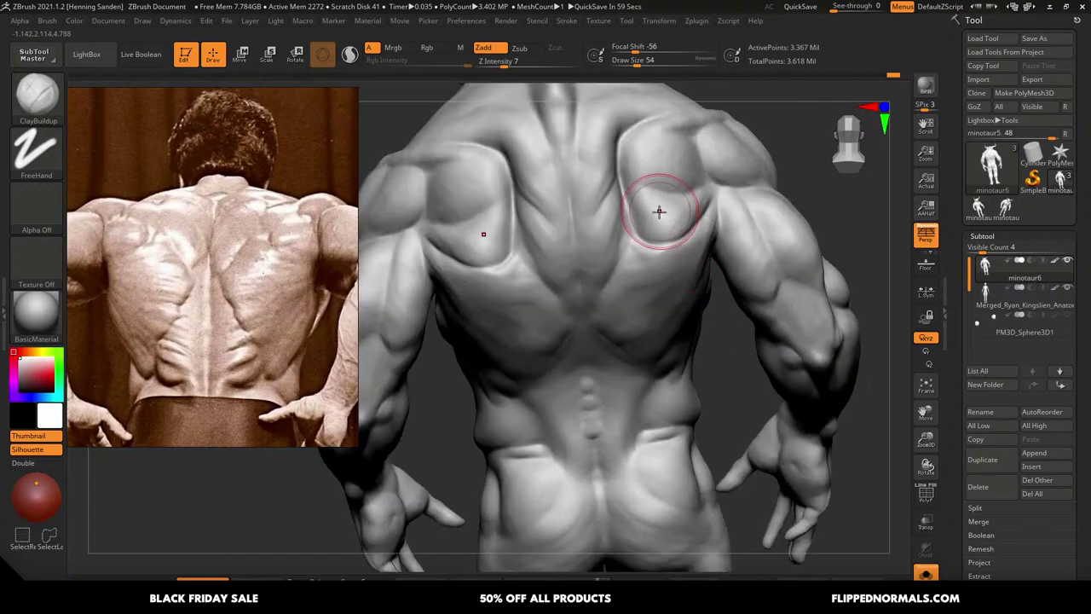
Build up the lower part of the shoulder blade and its bottom edge with ClayBuildup at draw sizes 23 and 17
key("s")
left_click_drag(663, 209, 655, 209)
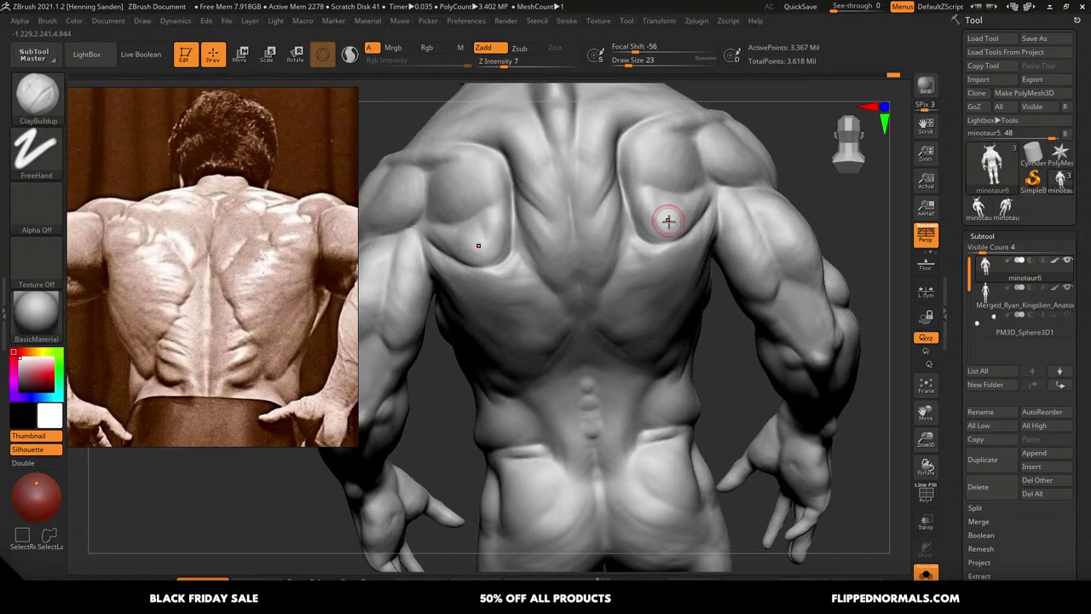
key("bracketleft")
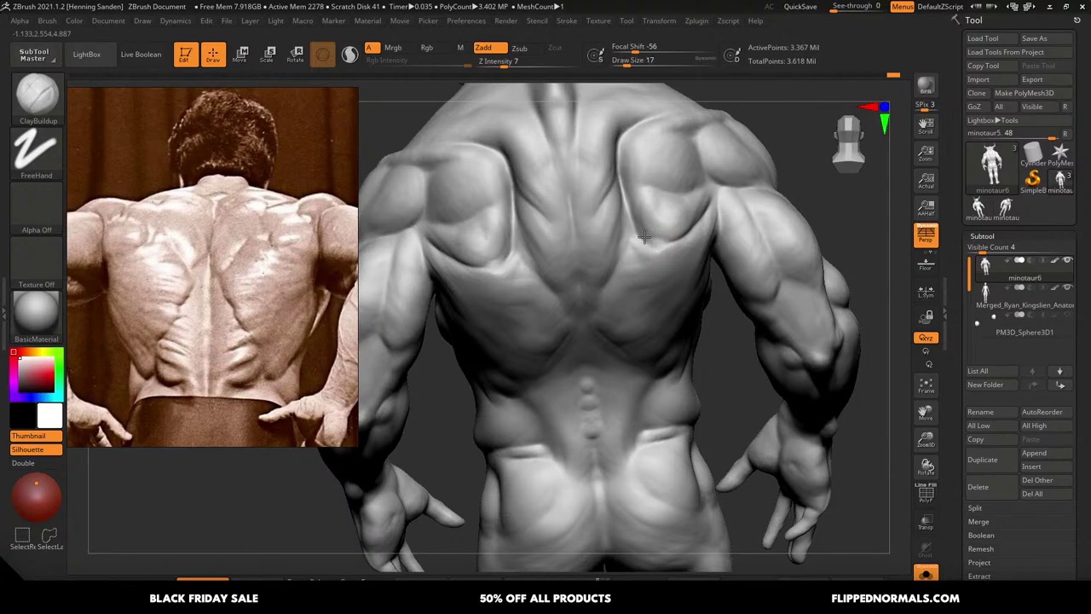
right_click_drag(714, 231, 638, 203, "ctrl")
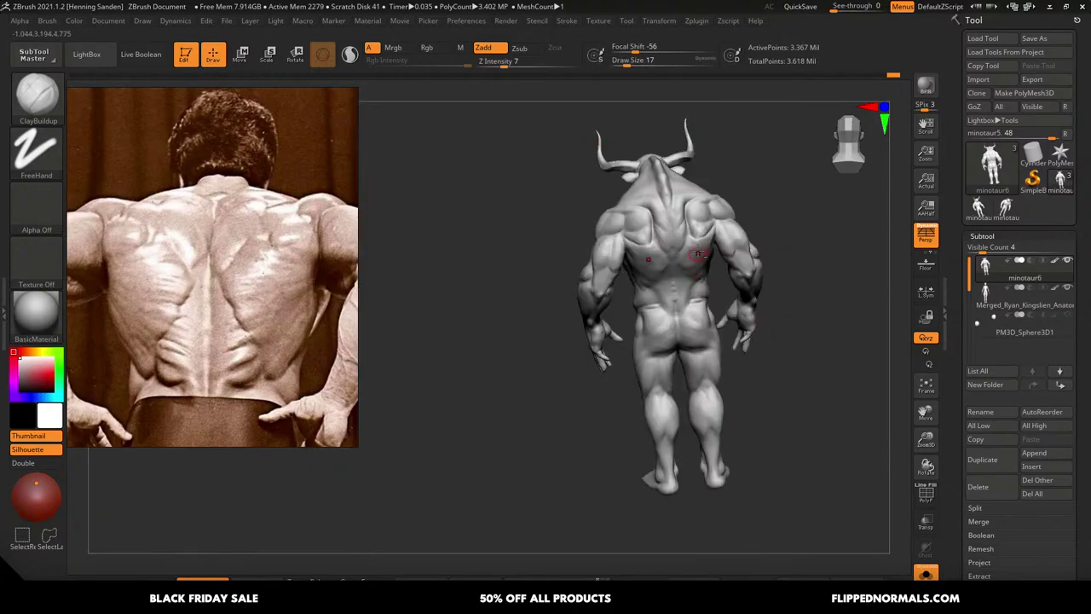
right_click_drag(697, 253, 706, 231, "alt")
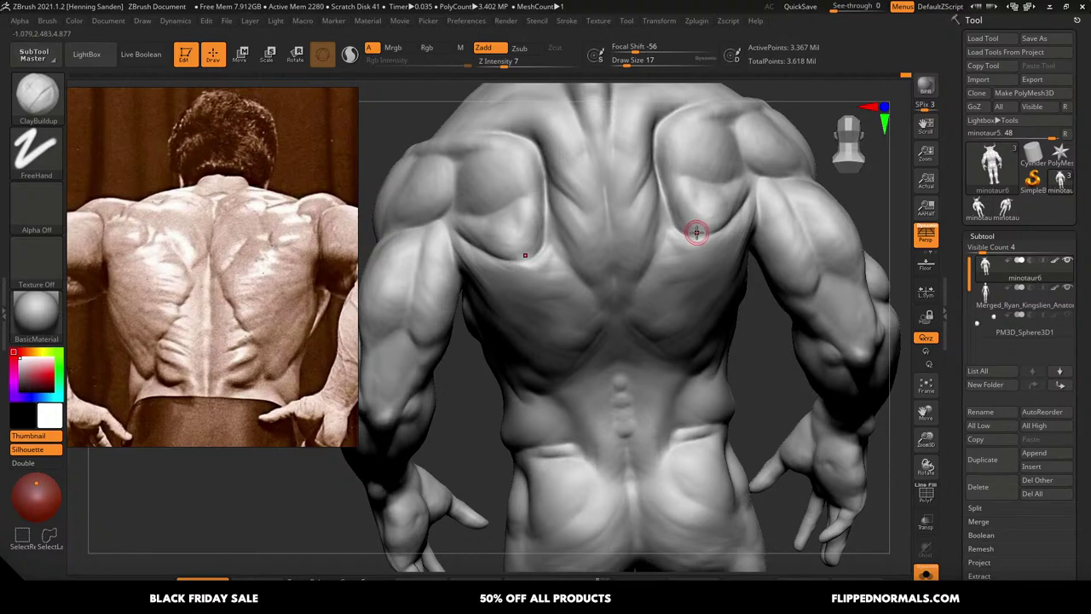
Detail the muscle insertions where the shoulder blade meets the rear armpit with ClayBuildup at draw sizes 8 and 23
mouse_move(699, 233)
right_mouse_down("ctrl")
mouse_move(690, 219)
mouse_move(708, 213)
mouse_move(690, 219)
mouse_move(691, 251)
right_mouse_up("ctrl")
right_click_drag(714, 295, 747, 339)
mouse_move(748, 339)
right_mouse_down("alt")
mouse_move(747, 365)
mouse_move(716, 255)
right_mouse_up("alt")
key("s")
left_click_drag(738, 242, 733, 238)
key("s")
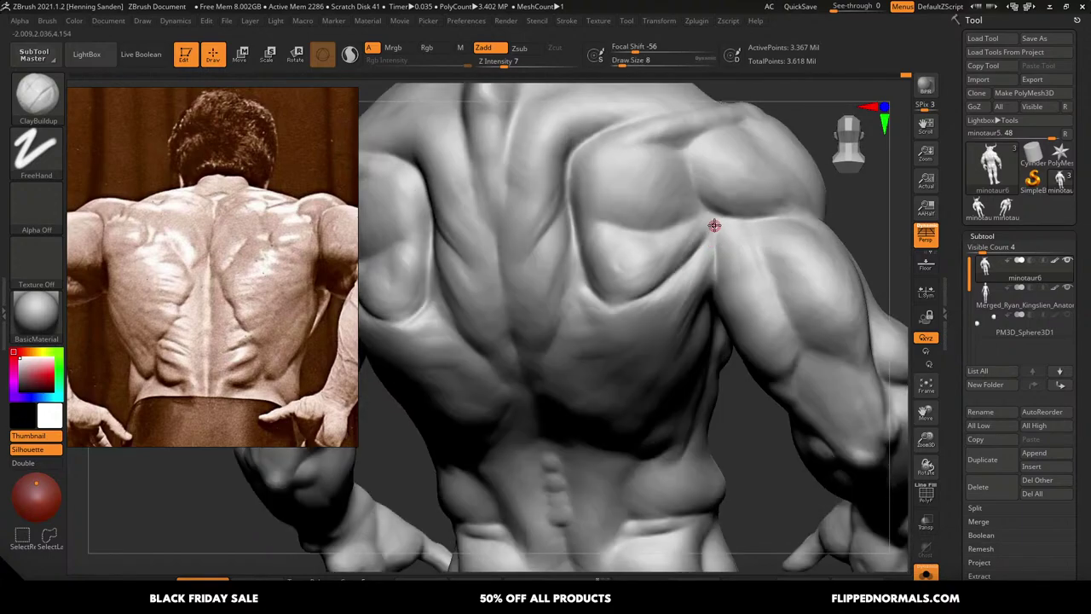
key("s")
key("s")
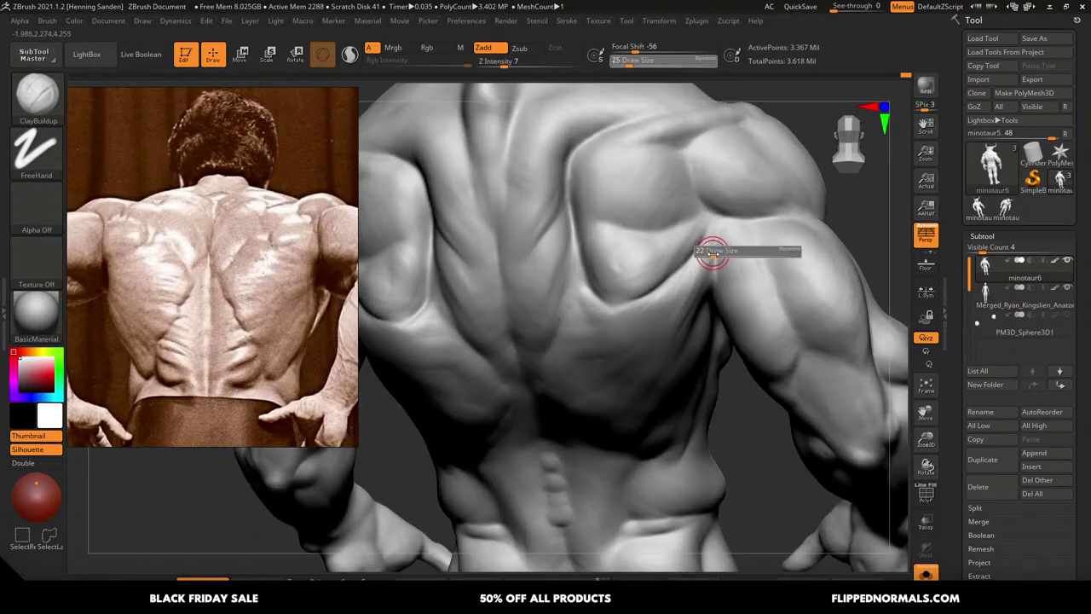
left_click(715, 253)
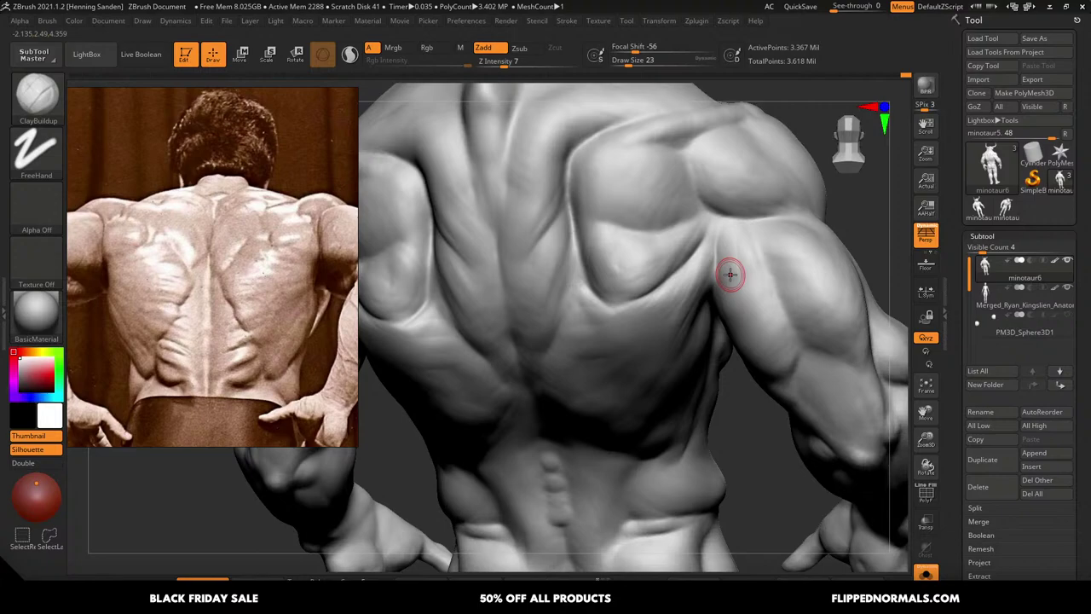
Check the upper back and shoulder blades from above, the side and the full-figure view, and switch to the Move brush
right_click_drag(694, 153, 707, 202)
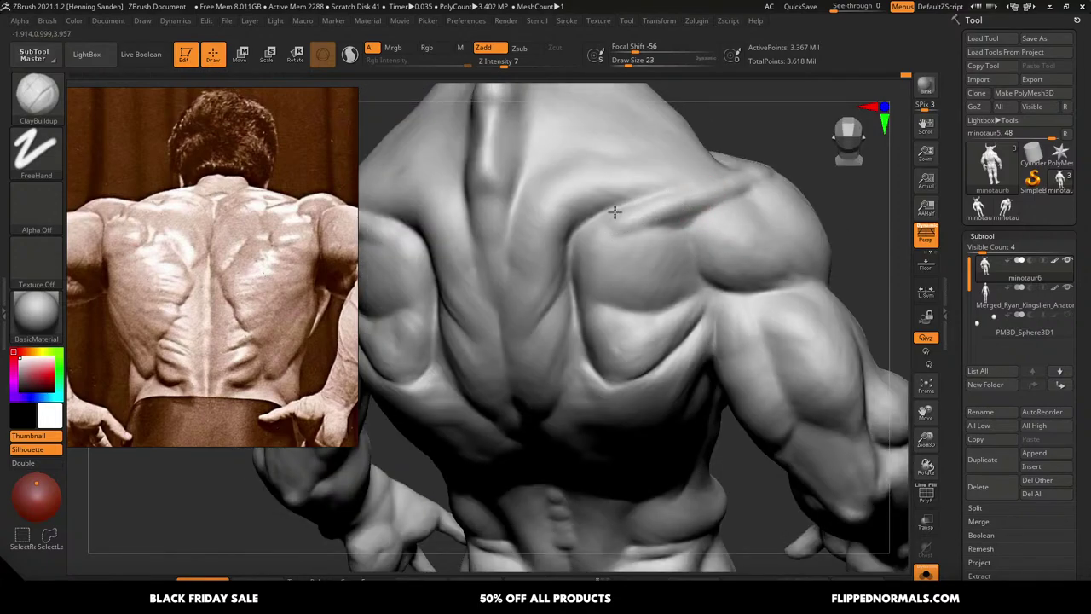
right_click_drag(541, 159, 561, 222, "ctrl")
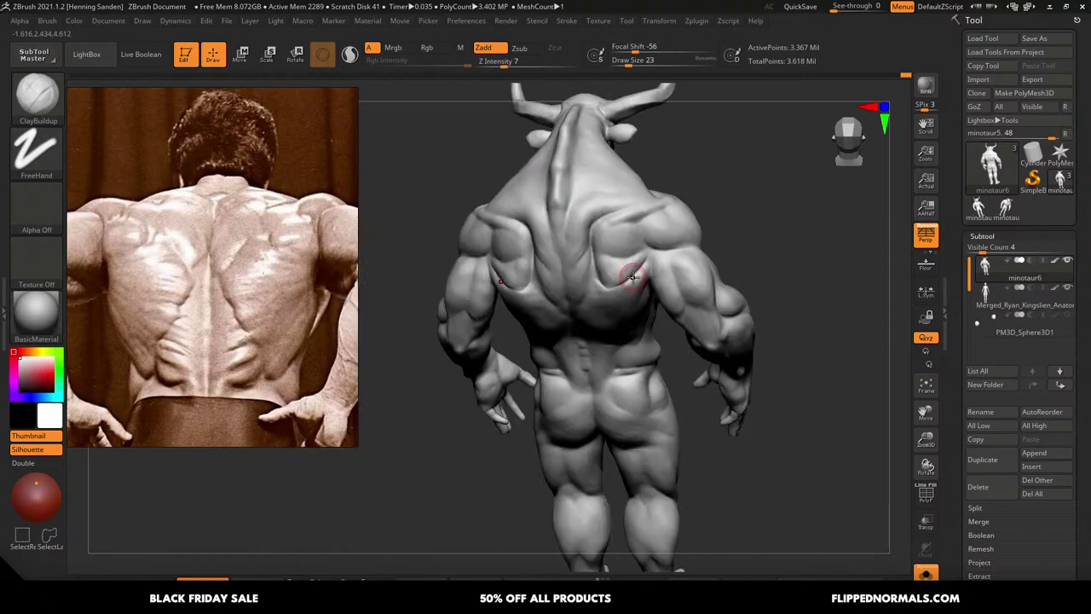
mouse_move(632, 277)
right_mouse_down()
mouse_move(674, 251)
mouse_move(563, 249)
mouse_move(569, 281)
right_mouse_up()
right_click_drag(570, 281, 626, 227, "ctrl")
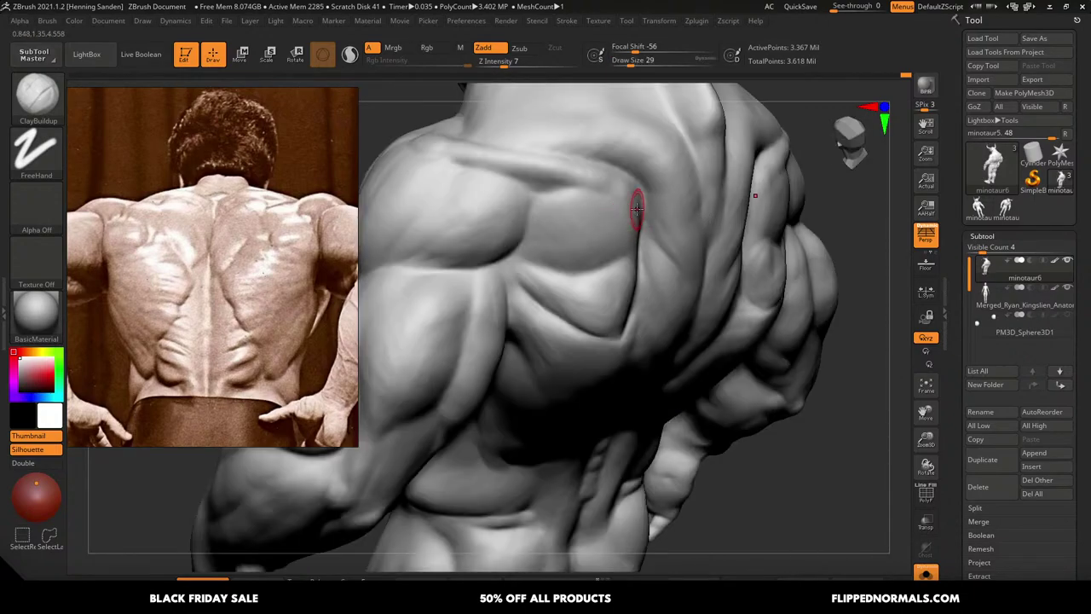
right_click_drag(595, 176, 672, 174, "alt")
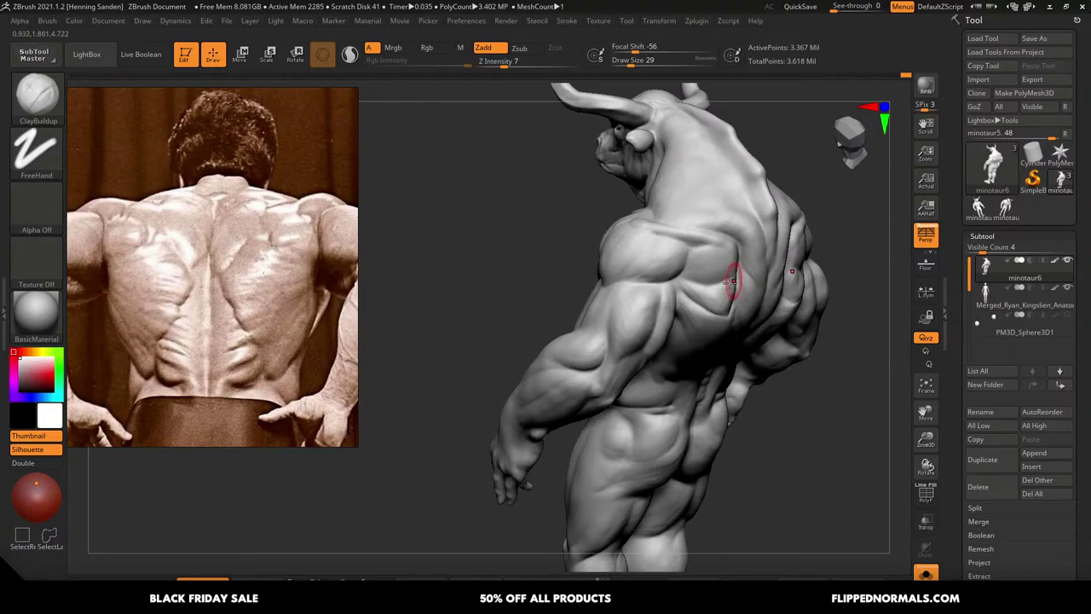
mouse_move(735, 281)
right_mouse_down()
mouse_move(717, 283)
mouse_move(740, 297)
right_mouse_up()
key("b")
key("m")
key("v")
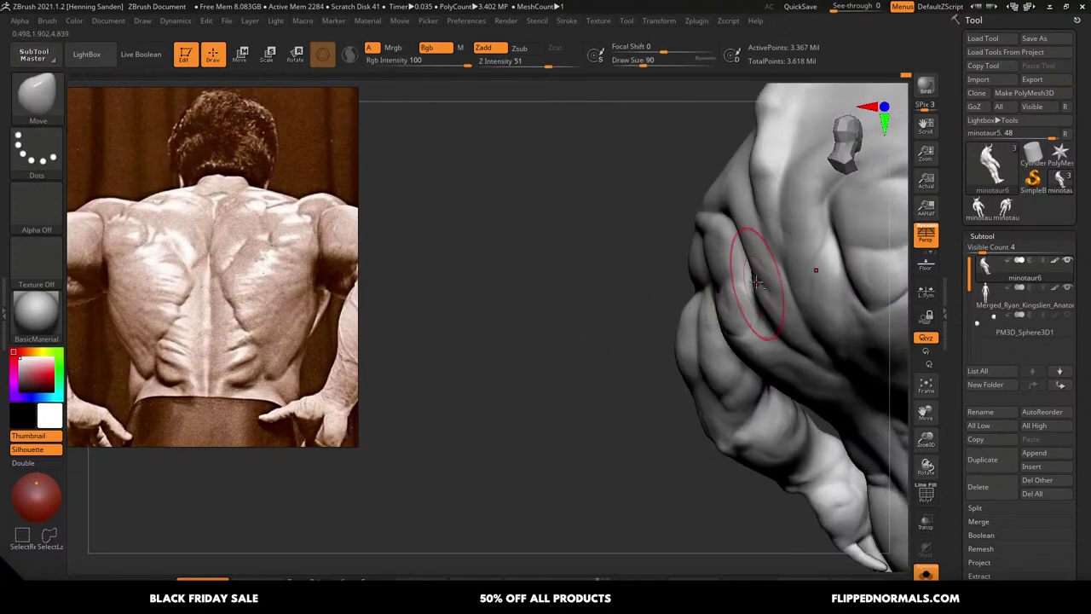
mouse_move(757, 282)
right_mouse_down("ctrl")
mouse_move(678, 221)
mouse_move(861, 254)
mouse_move(785, 281)
right_mouse_up("ctrl")
Switch to Firefox, move the back reference photo aside, open the FlippedNormals home page and browse its featured products
key("alt+Tab")
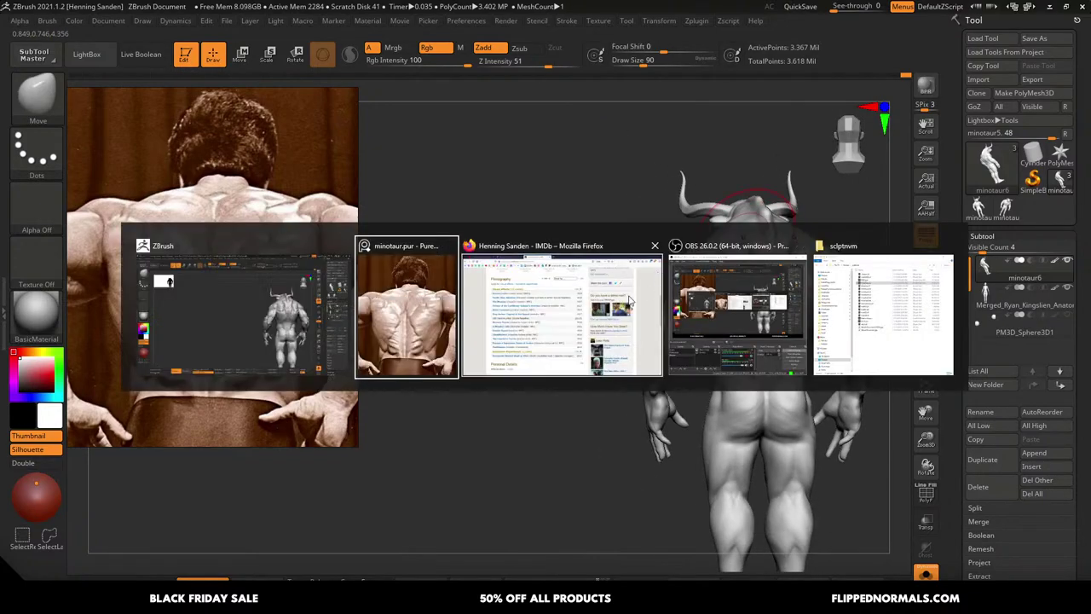
right_click_drag(304, 209, 120, 265)
left_click(330, 55)
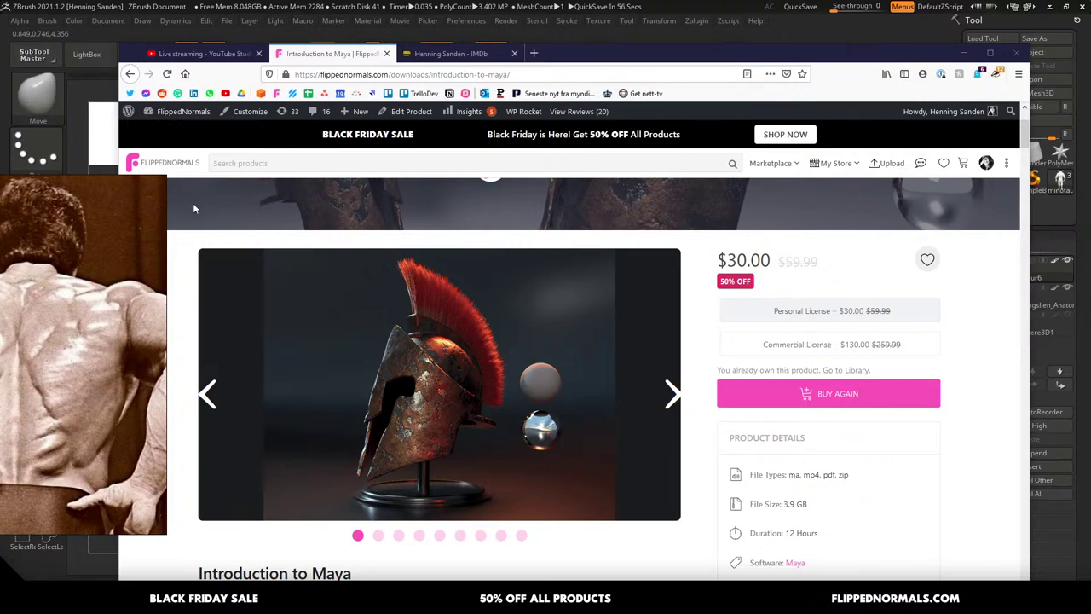
left_click(181, 169)
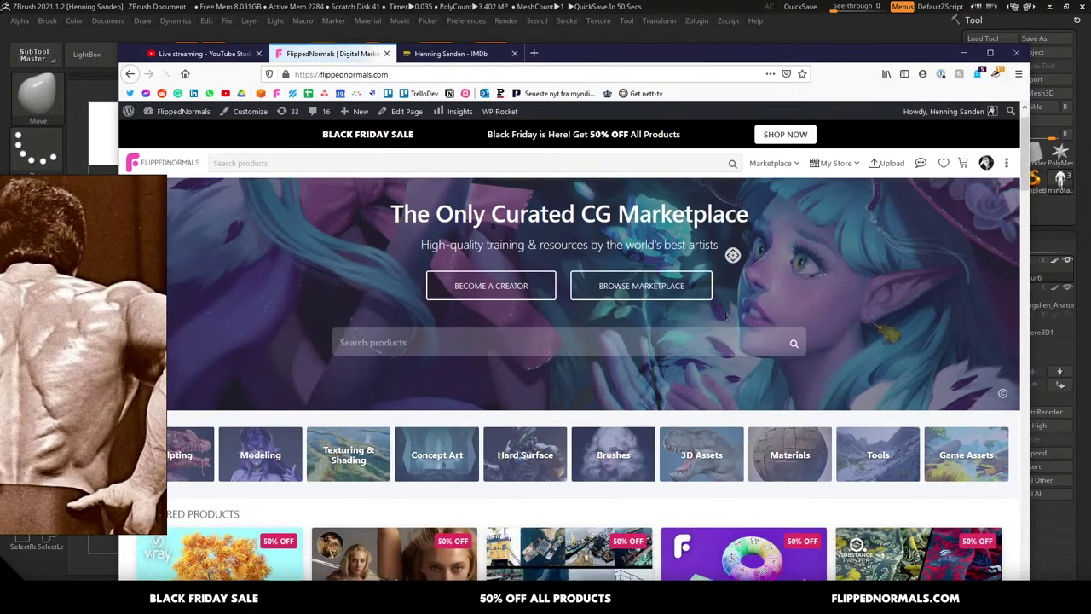
mouse_move(726, 314)
middle_mouse_down()
mouse_move(711, 444)
mouse_move(695, 384)
middle_mouse_up()
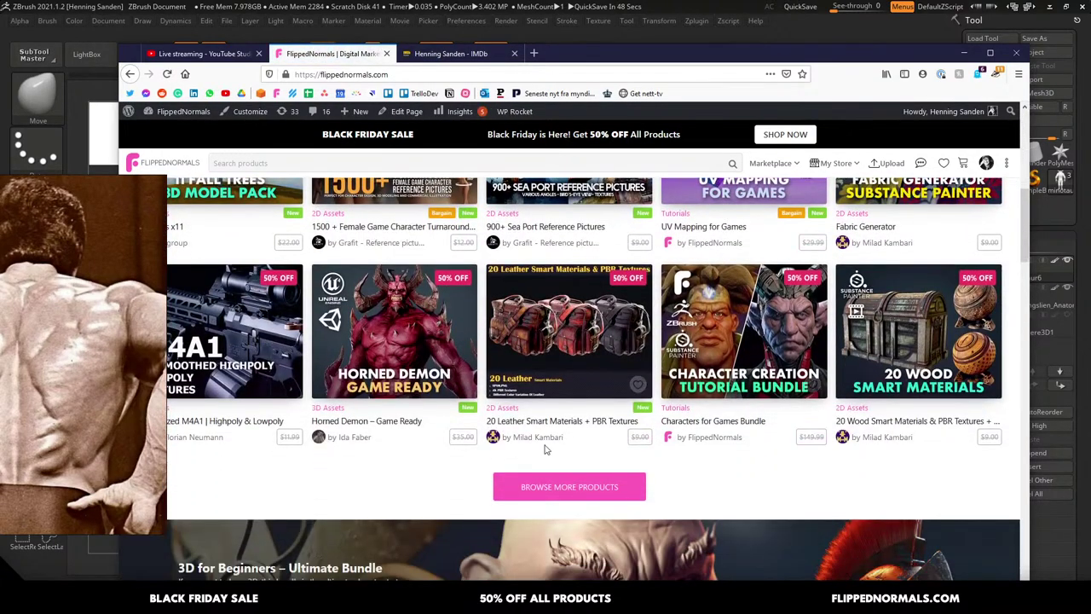
middle_click_drag(512, 451, 453, 545)
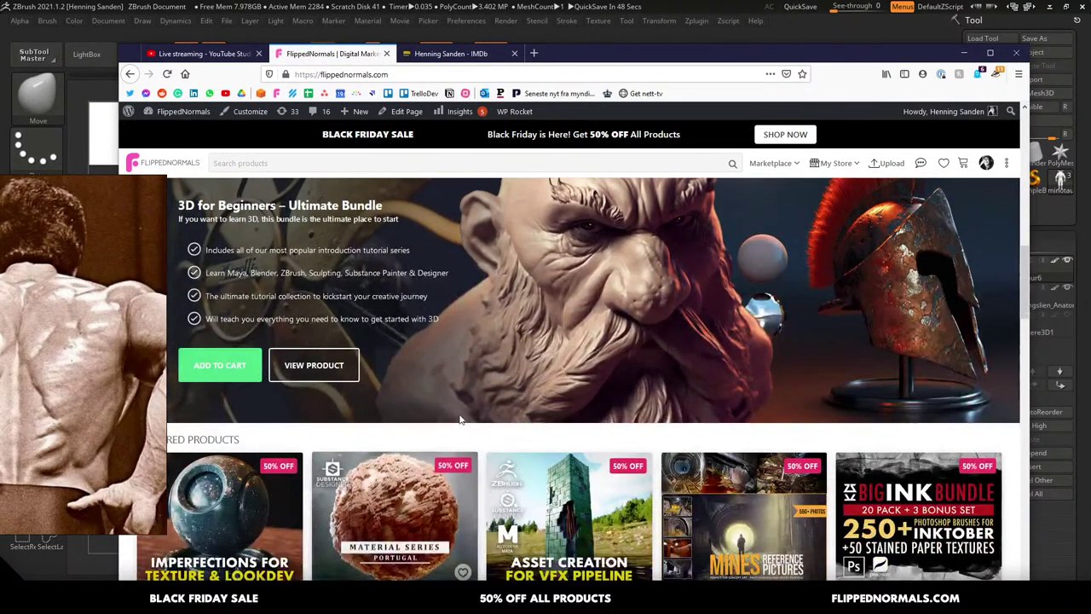
Open the "3D for Beginners – Ultimate Bundle" product page and review its list of included introduction courses
left_click(321, 365)
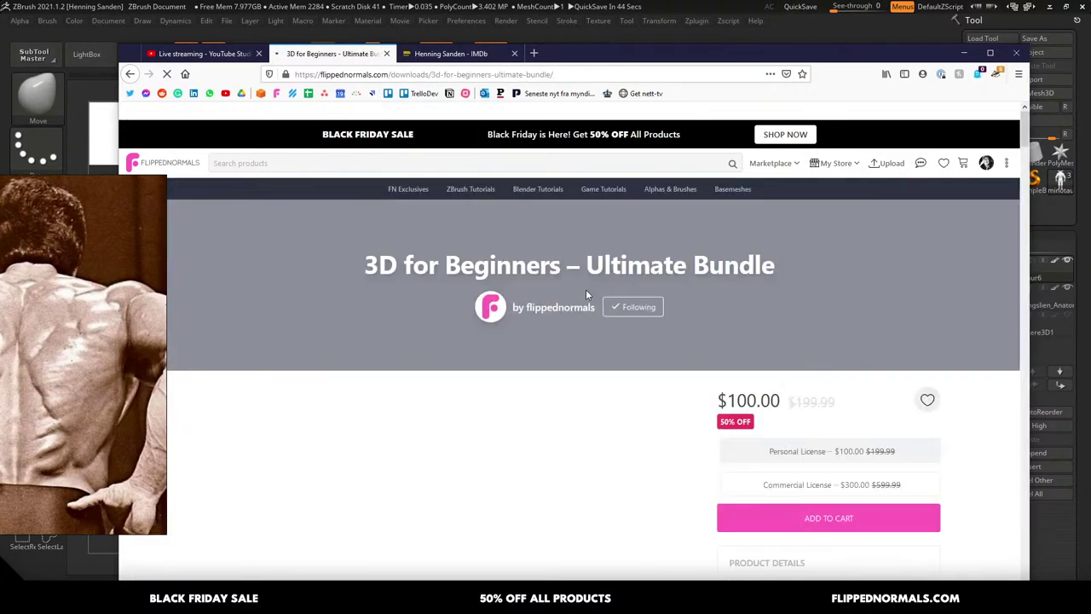
scroll(541, 366, "down", 4)
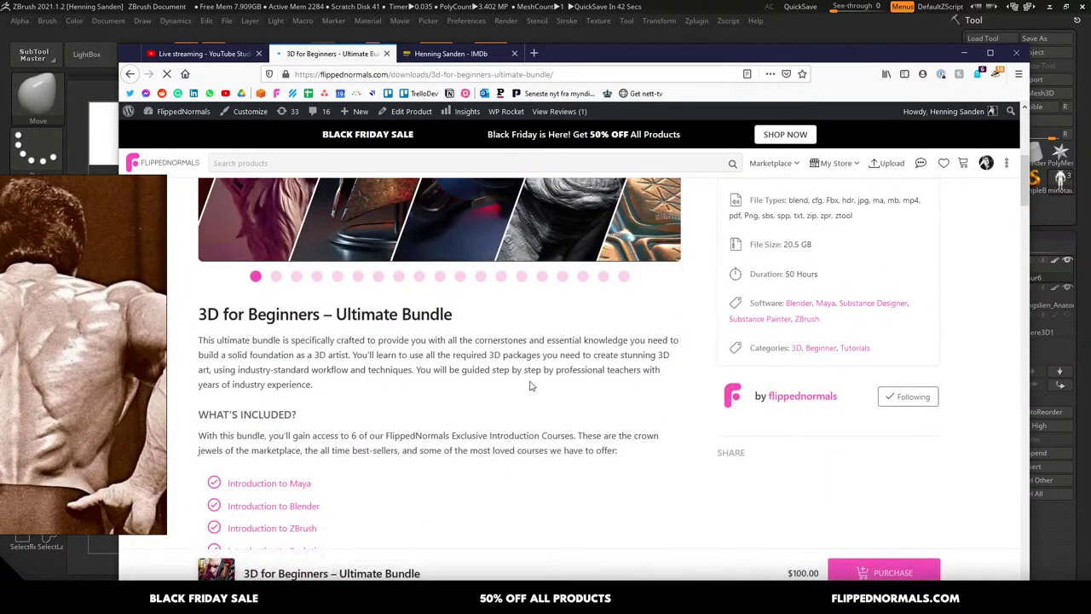
scroll(518, 415, "down", 3)
left_click_drag(219, 322, 413, 432)
left_click(381, 436)
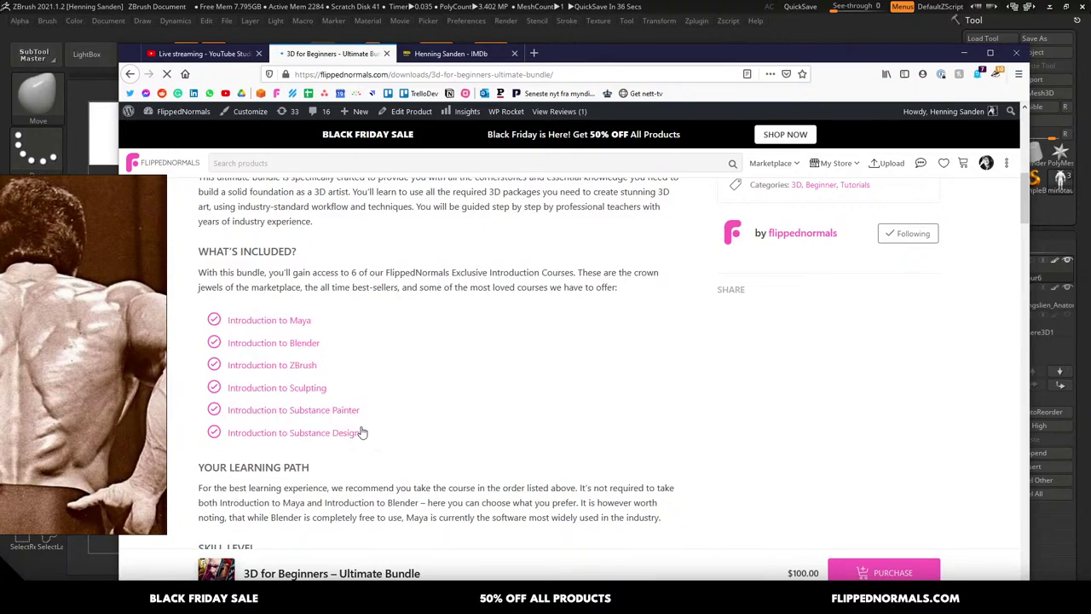
left_click_drag(379, 440, 341, 334)
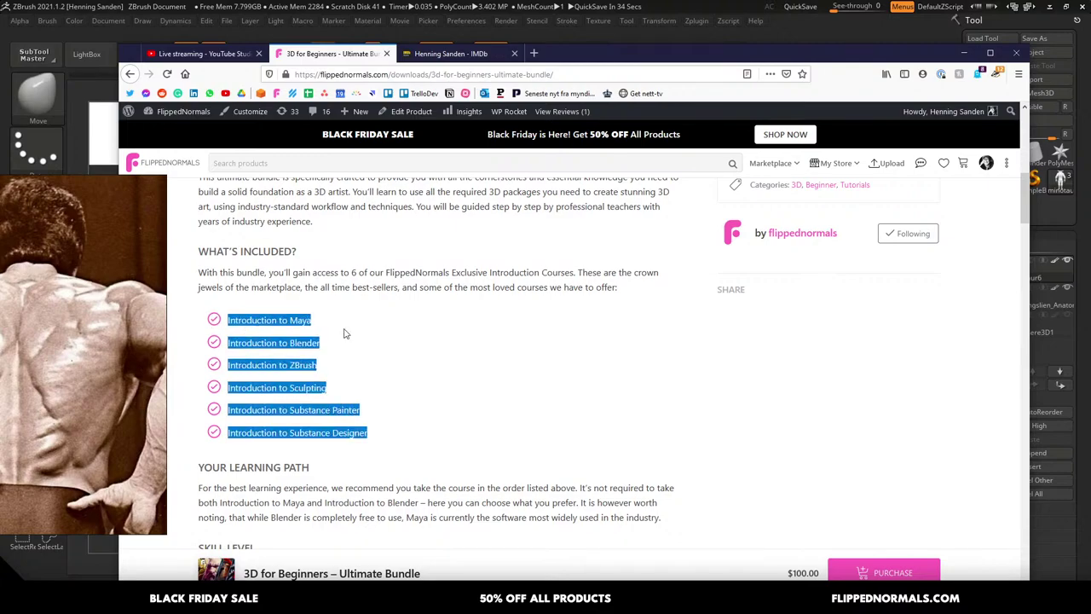
left_click(362, 376)
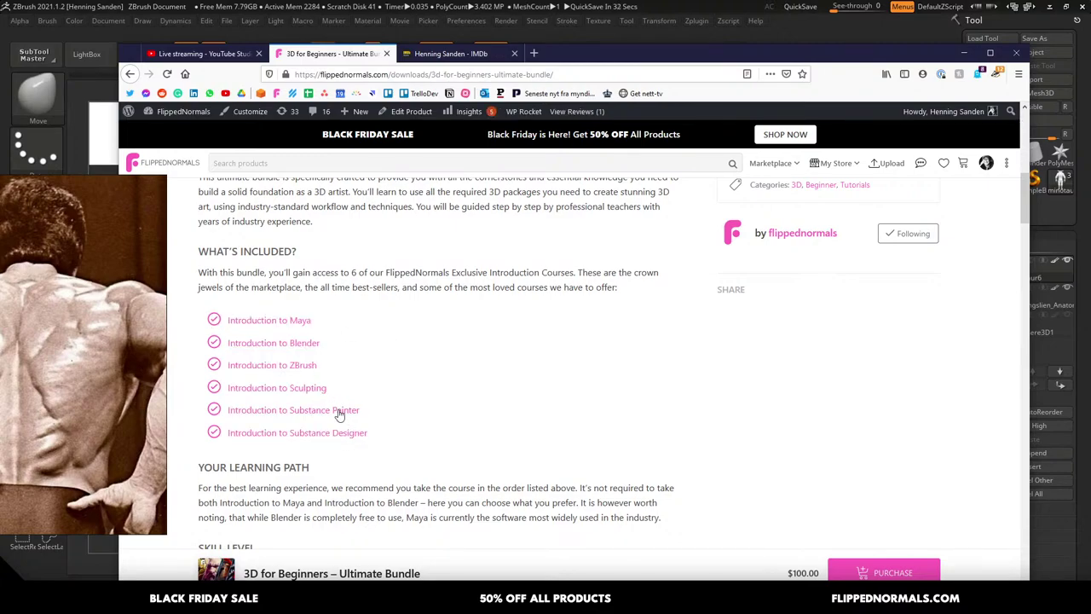
Open the Introduction to Sculpting course page and browse its enlarged gallery images
left_click(316, 389)
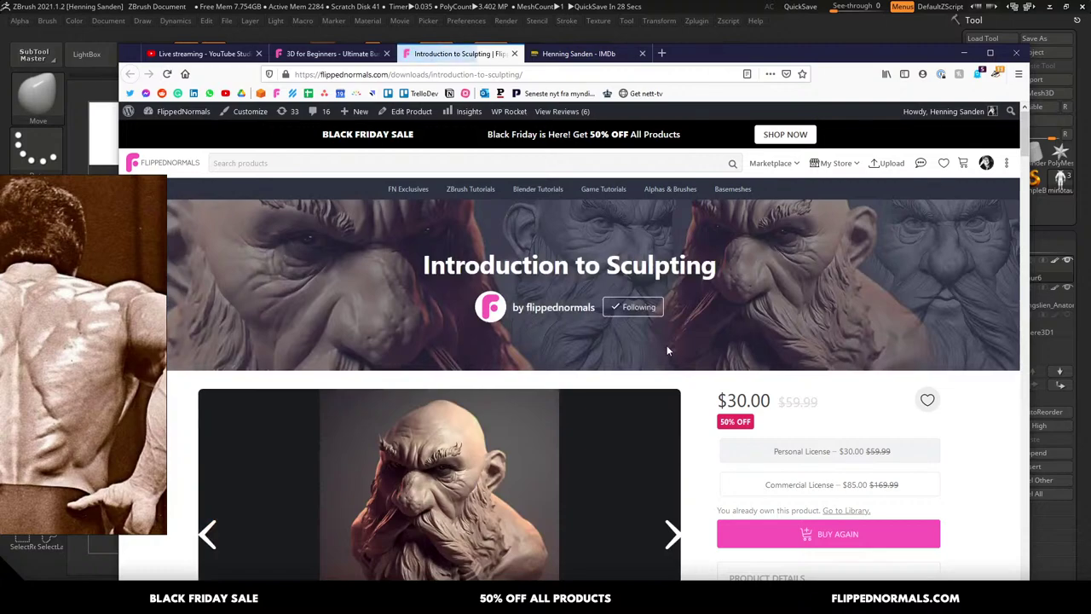
scroll(699, 396, "down", 4)
scroll(690, 367, "up", 2)
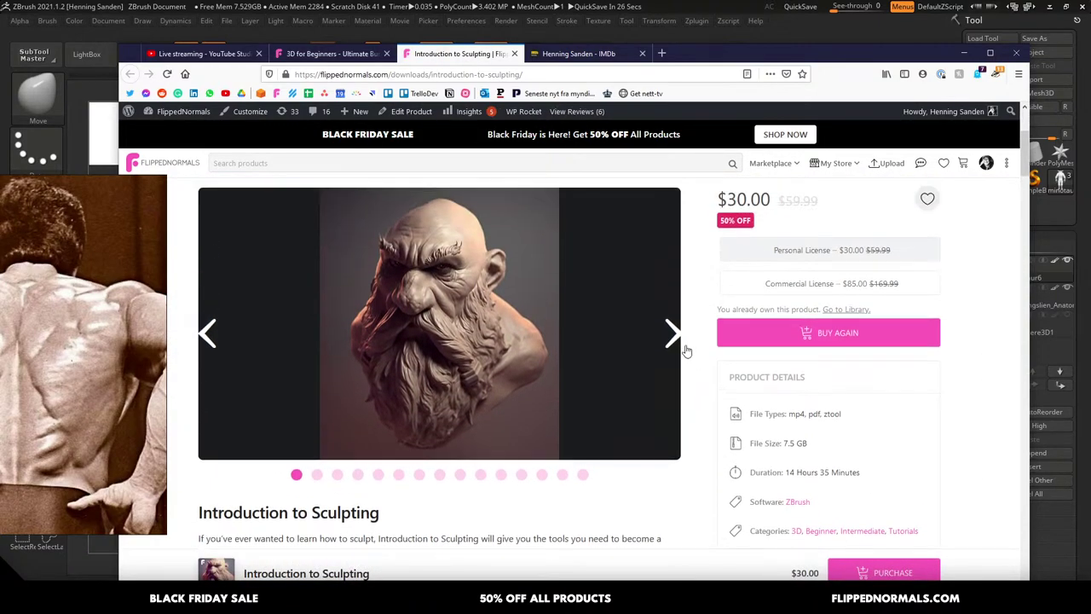
left_click(672, 334)
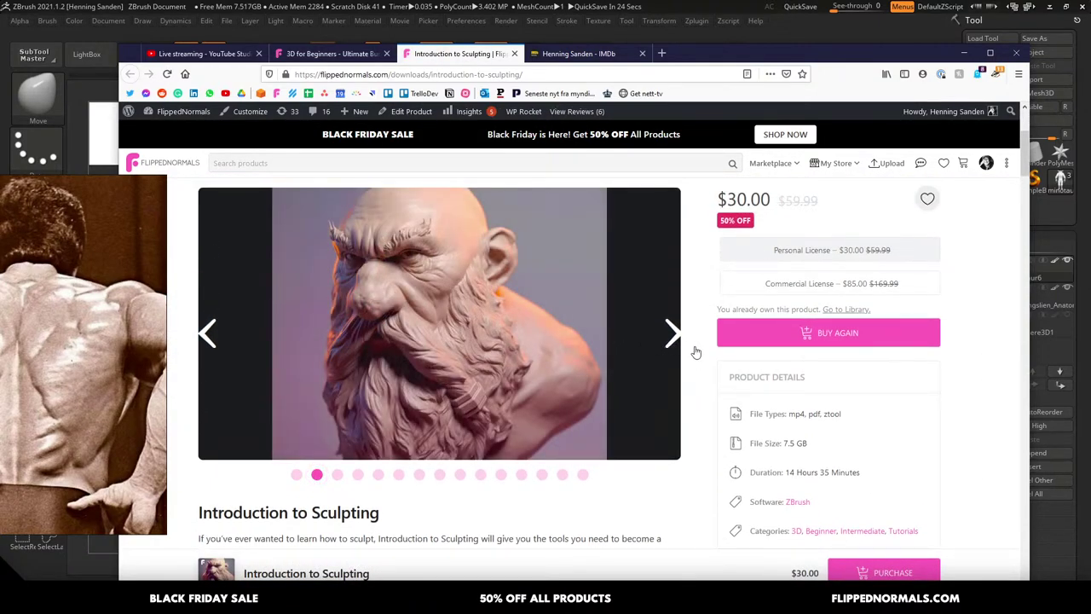
left_click(524, 347)
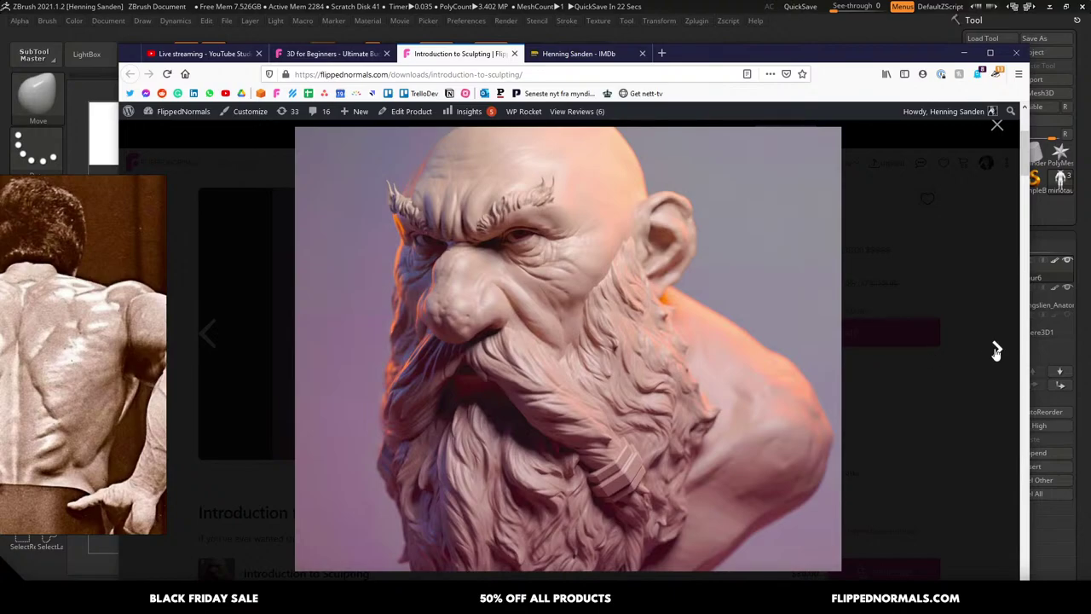
left_click(995, 351)
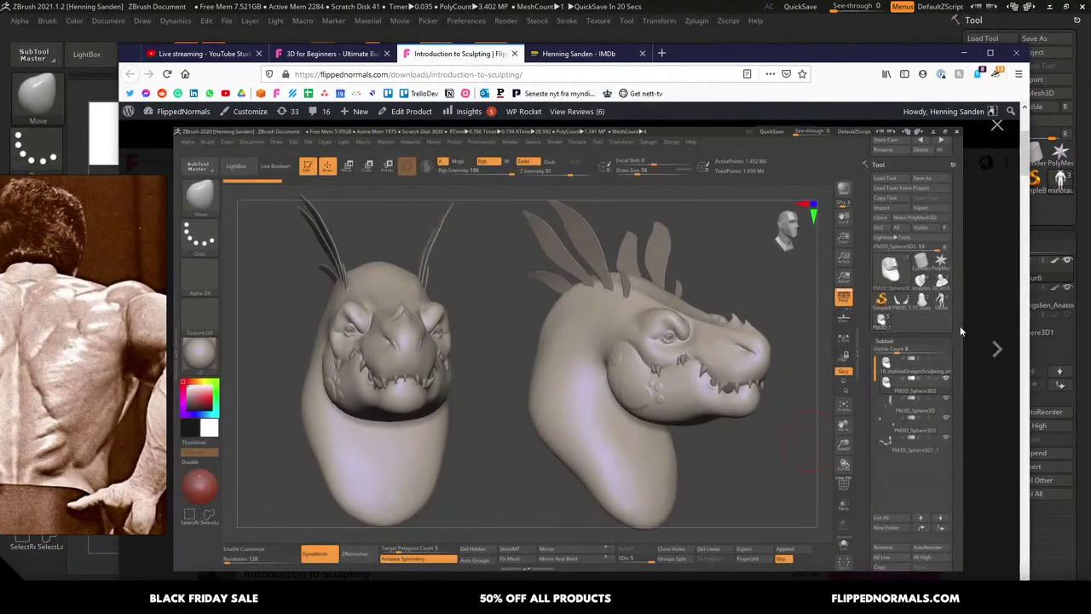
left_click(997, 349)
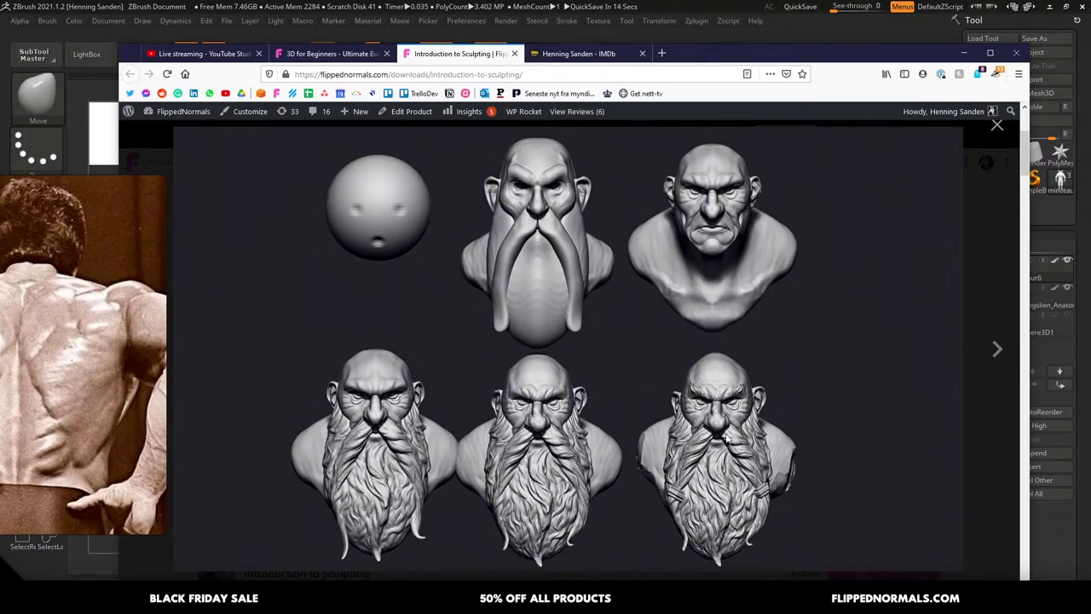
Switch back to ZBrush and adjust the outer edge of the latissimus with the Move brush at draw sizes 62 and 25
key("alt+Tab")
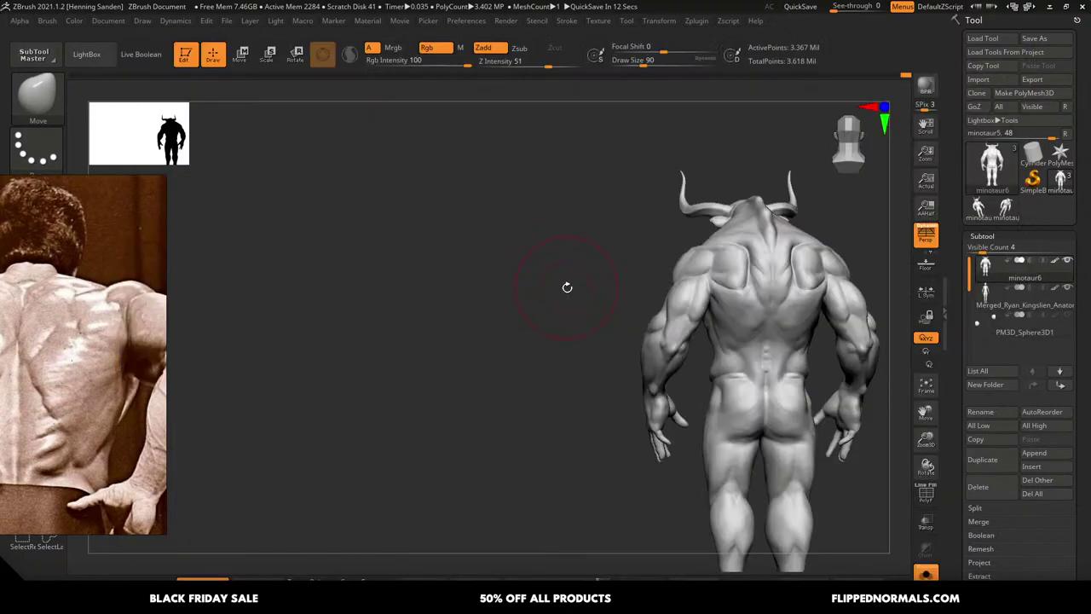
key("f")
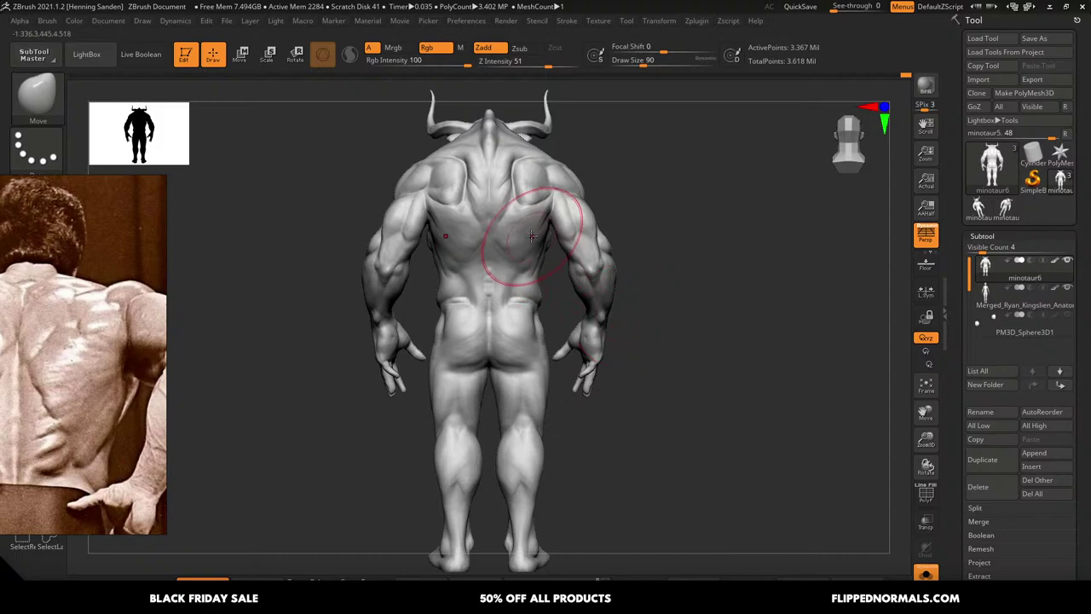
right_click_drag(530, 223, 561, 353, "ctrl")
key("s")
left_click_drag(550, 294, 546, 294)
right_click_drag(545, 293, 535, 291, "ctrl")
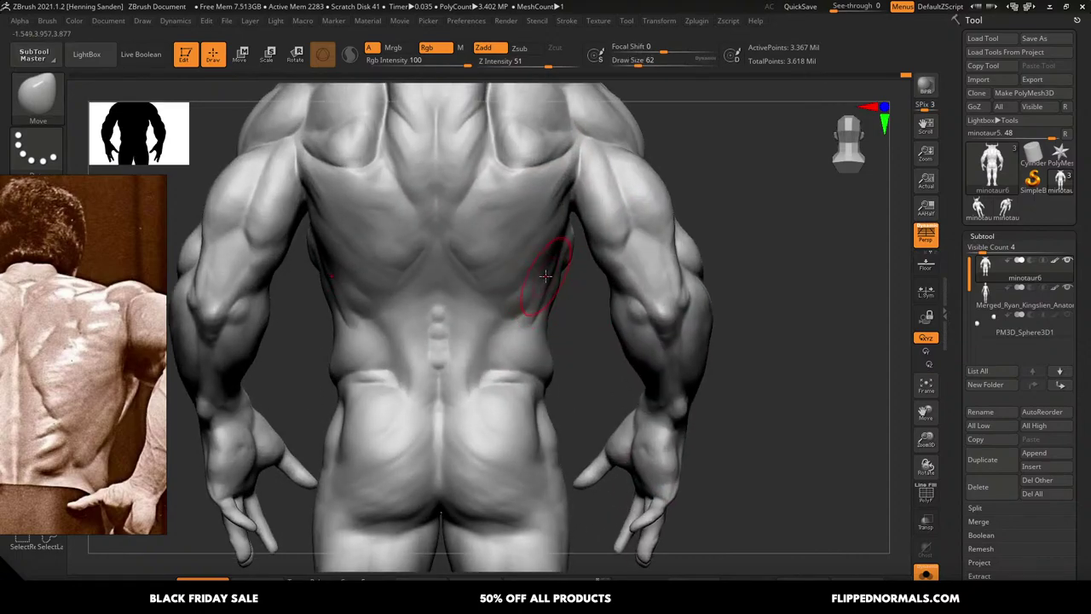
key("s")
left_click_drag(546, 275, 555, 275)
mouse_move(556, 258)
right_mouse_down()
mouse_move(537, 258)
mouse_move(553, 255)
right_mouse_up()
key("s")
left_click_drag(553, 256, 544, 255)
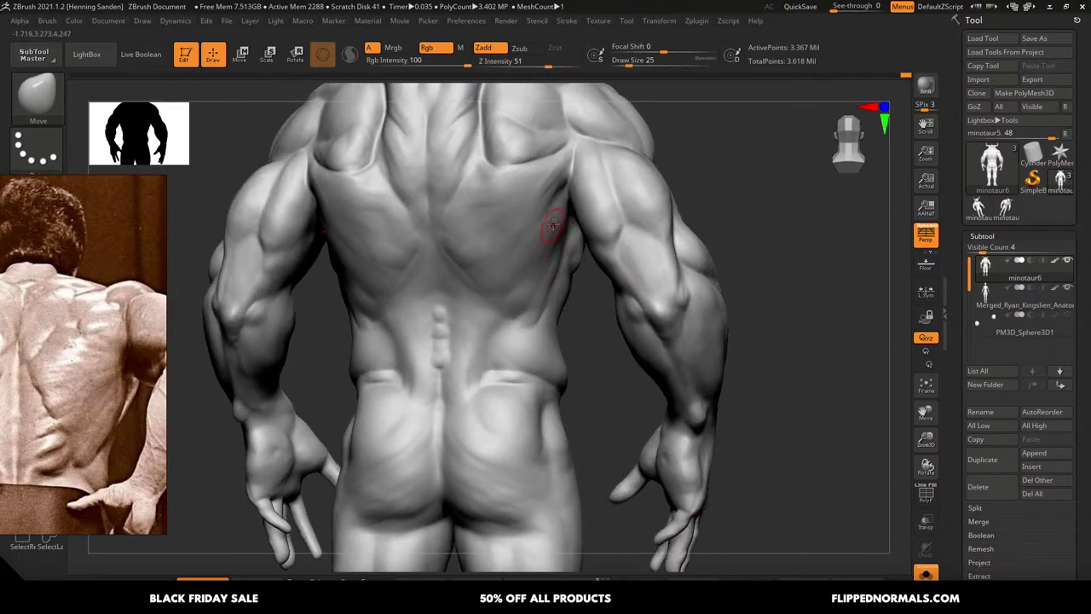
Build up the outer latissimus below the rear armpit with ClayBuildup at draw sizes 44 and 25
key("b")
key("c")
key("b")
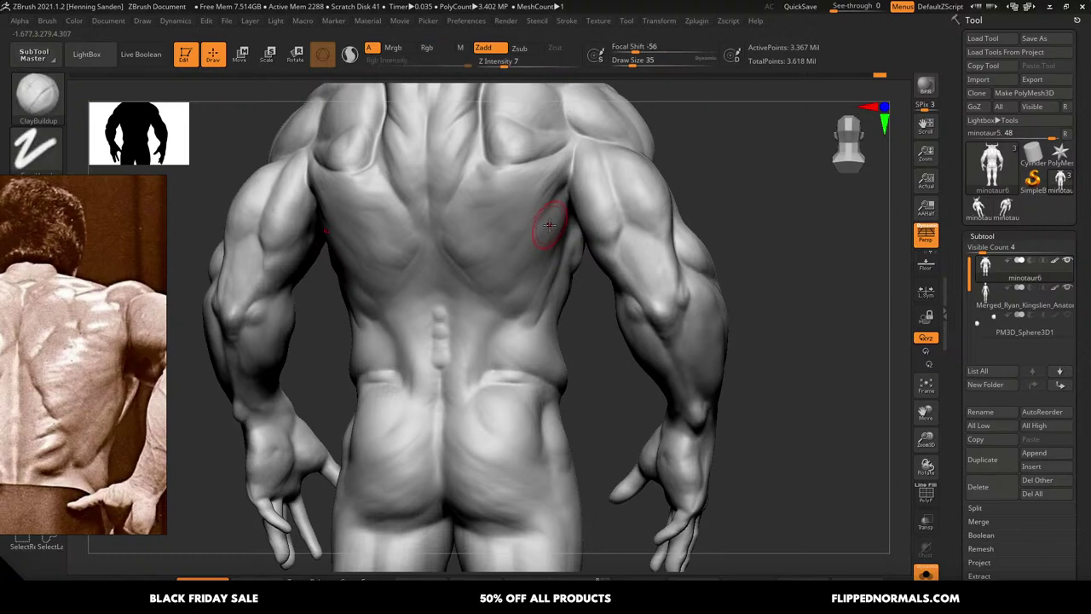
mouse_move(550, 225)
right_mouse_down("alt")
mouse_move(594, 216)
mouse_move(588, 259)
right_mouse_up("alt")
key("s")
left_click_drag(598, 236, 614, 212)
key("s")
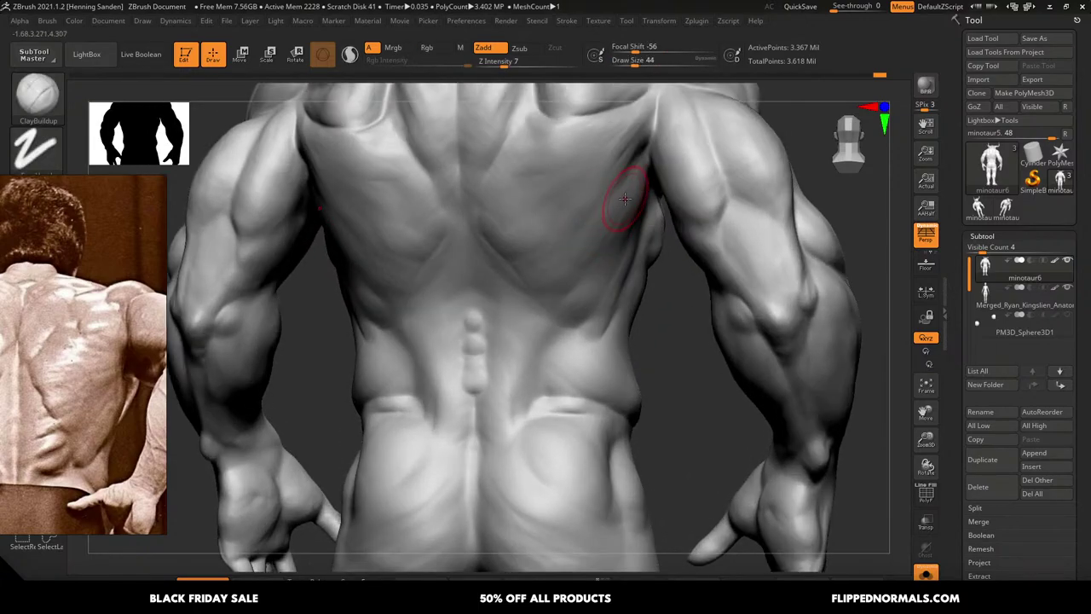
mouse_move(603, 223)
right_mouse_down()
mouse_move(625, 209)
mouse_move(621, 250)
right_mouse_up()
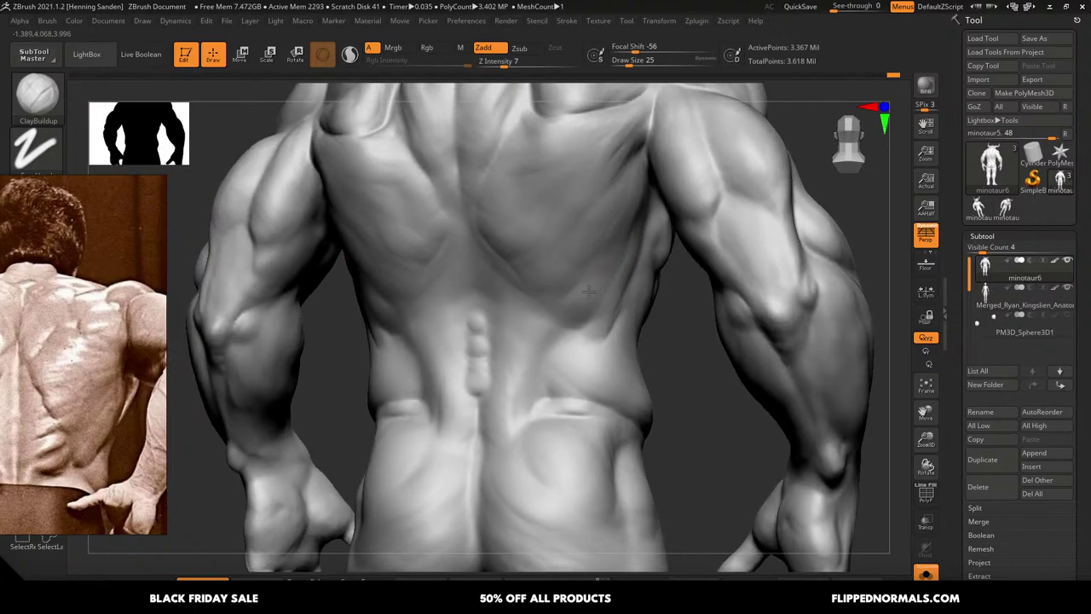
Refine the inner latissimus beside the spine with ClayBuildup at draw sizes 33 and 23
right_click_drag(545, 294, 555, 275)
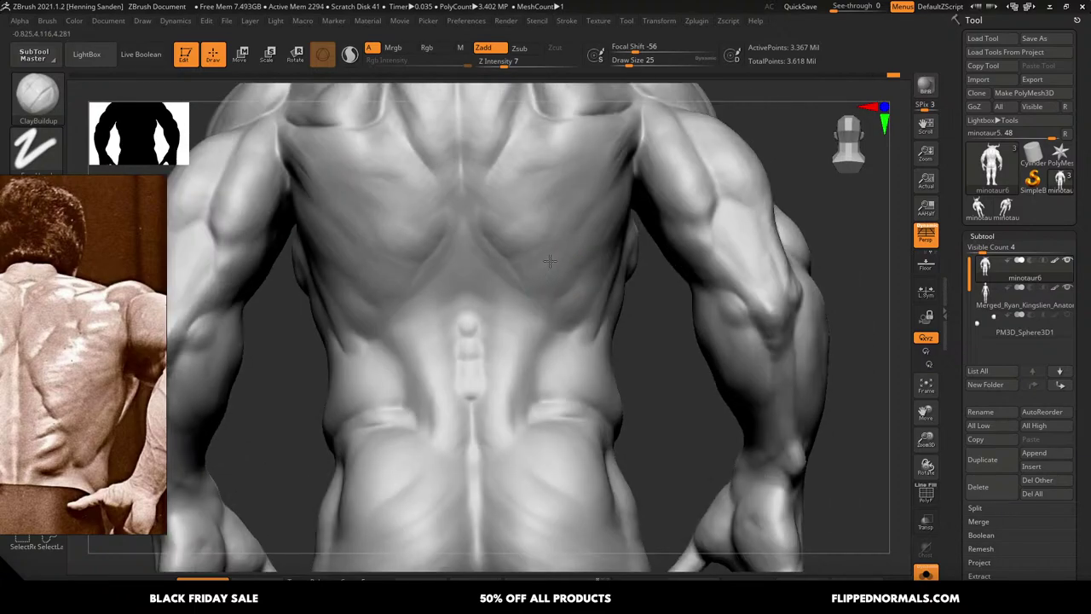
key("s")
left_click_drag(543, 264, 546, 264)
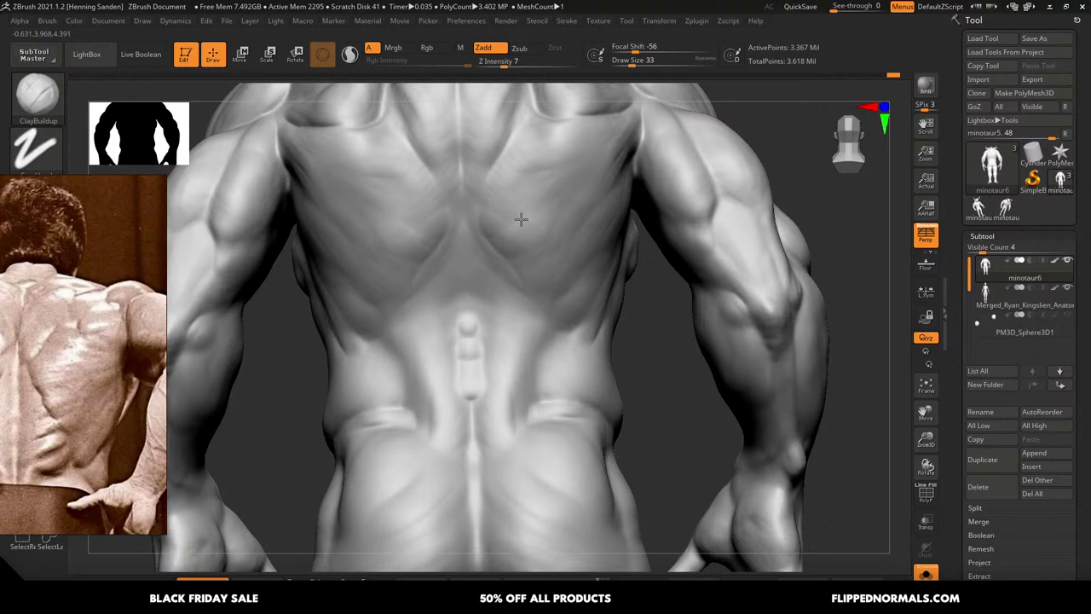
key("s")
left_click_drag(511, 212, 490, 225)
key("s")
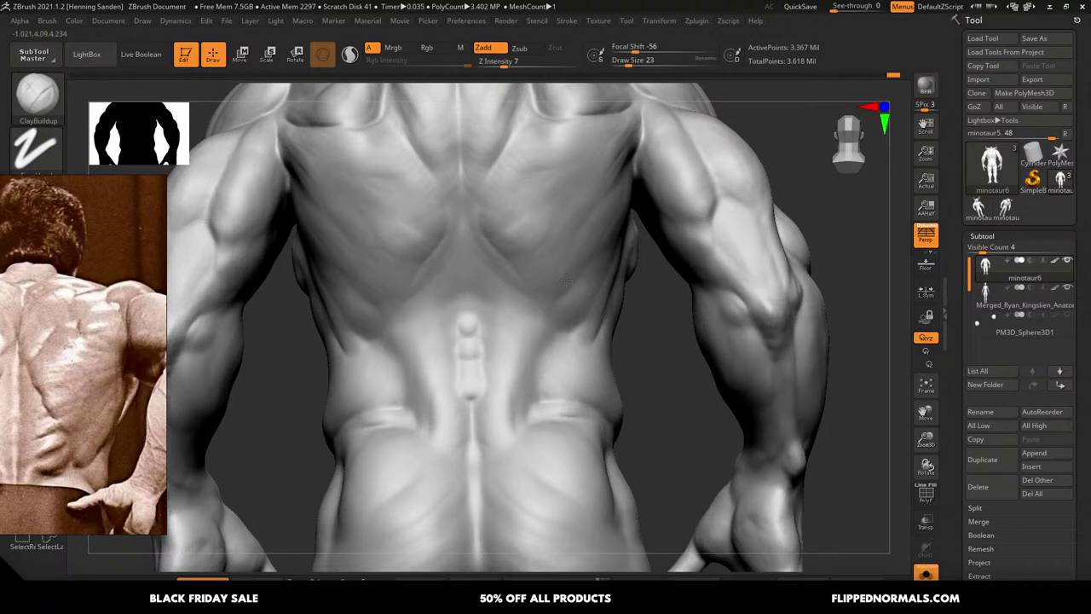
Sculpt the lower latissimus fibres and their transition to the mid back with ClayBuildup at draw sizes 22 and 39
right_click_drag(588, 300, 594, 296)
key("s")
left_click_drag(594, 296, 597, 295)
mouse_move(597, 290)
right_mouse_down()
mouse_move(587, 296)
mouse_move(599, 294)
mouse_move(556, 283)
mouse_move(521, 258)
right_mouse_up()
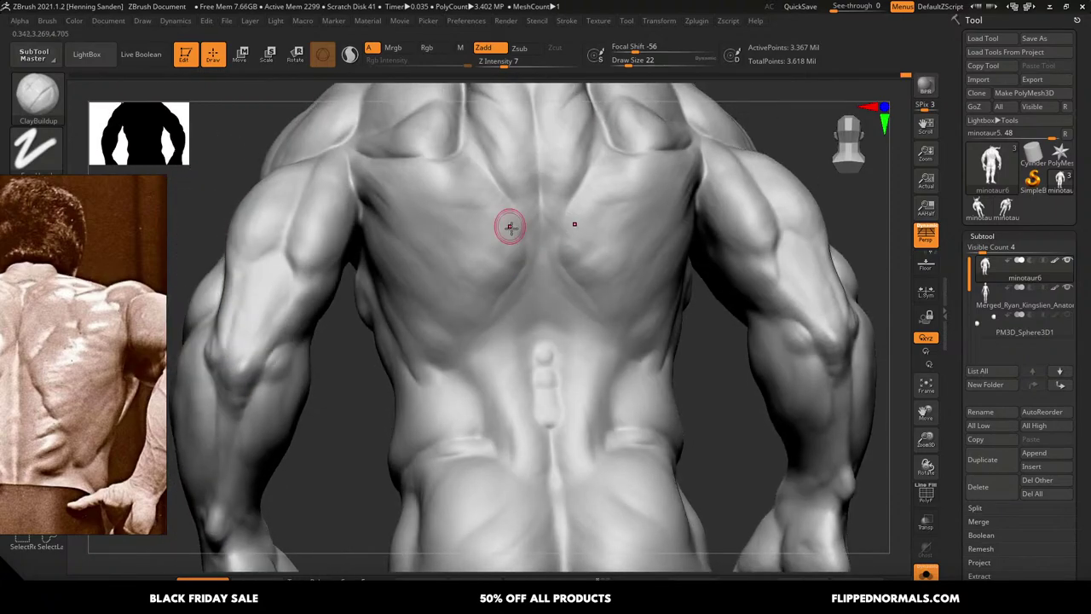
key("s")
mouse_move(512, 253)
left_mouse_down()
mouse_move(477, 250)
mouse_move(435, 324)
left_mouse_up()
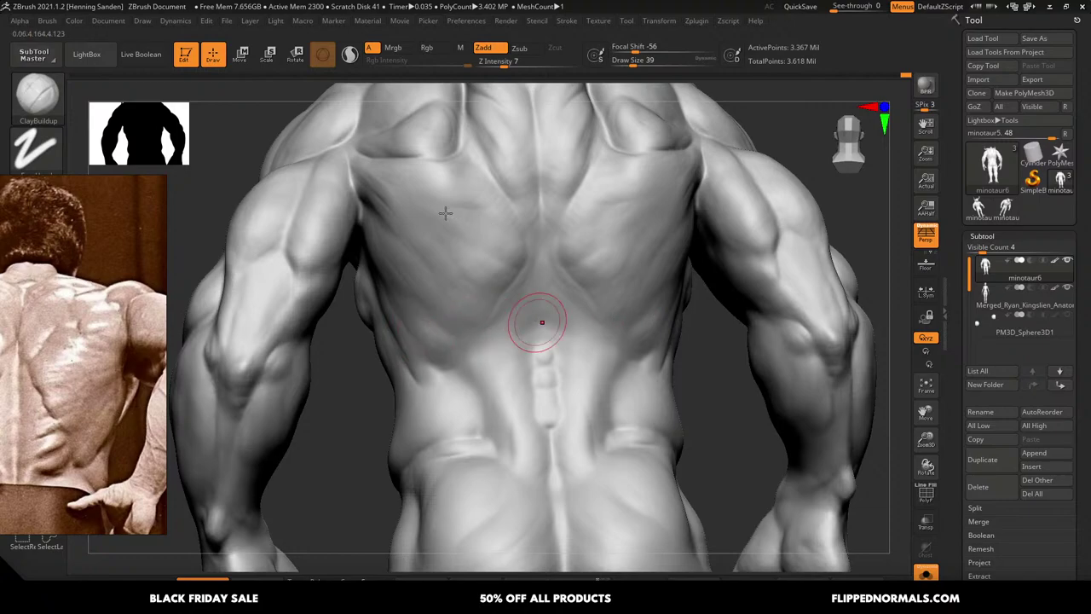
Shape the lower back muscles around the lumbar spine with ClayBuildup at draw sizes 56 and 33
key("f")
mouse_move(570, 330)
right_mouse_down()
mouse_move(626, 341)
mouse_move(567, 351)
mouse_move(551, 389)
mouse_move(543, 321)
right_mouse_up()
key("s")
left_click_drag(543, 321, 551, 318)
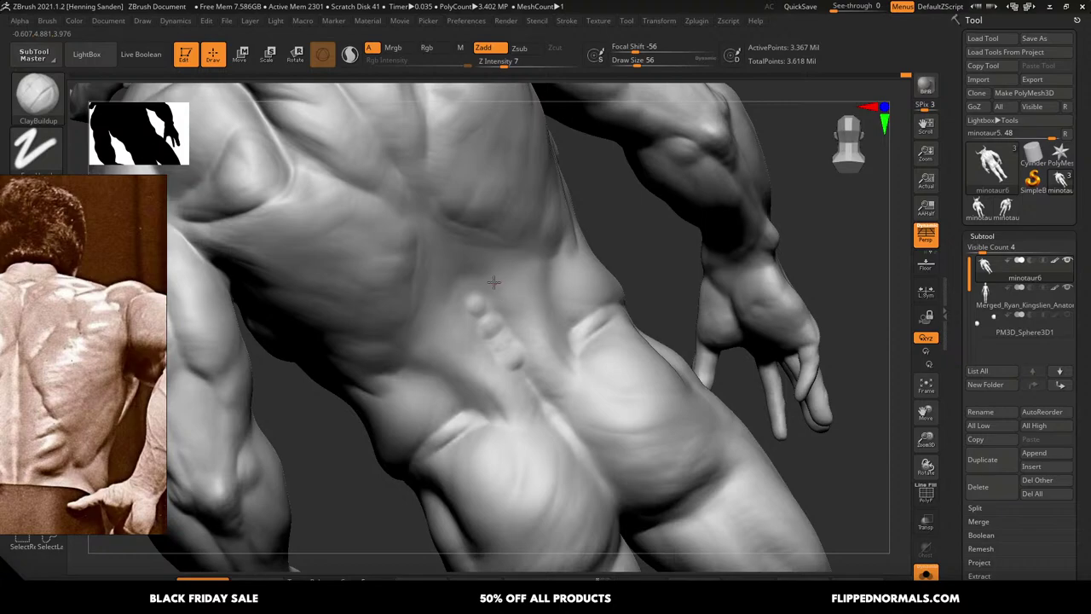
right_click_drag(512, 267, 455, 307)
key("s")
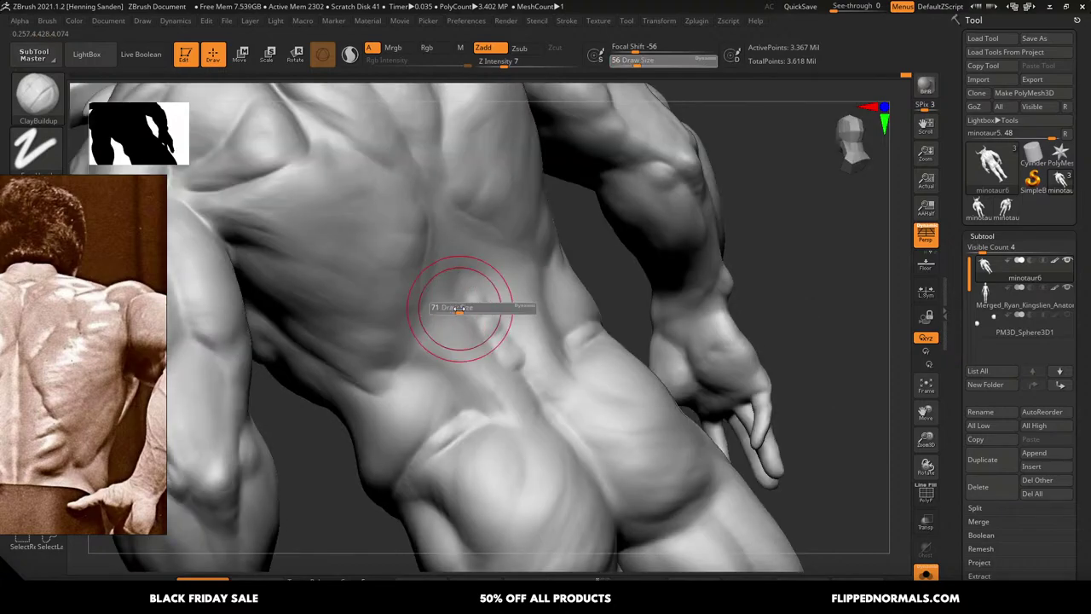
mouse_move(462, 310)
left_mouse_down()
mouse_move(458, 339)
mouse_move(510, 404)
left_mouse_up()
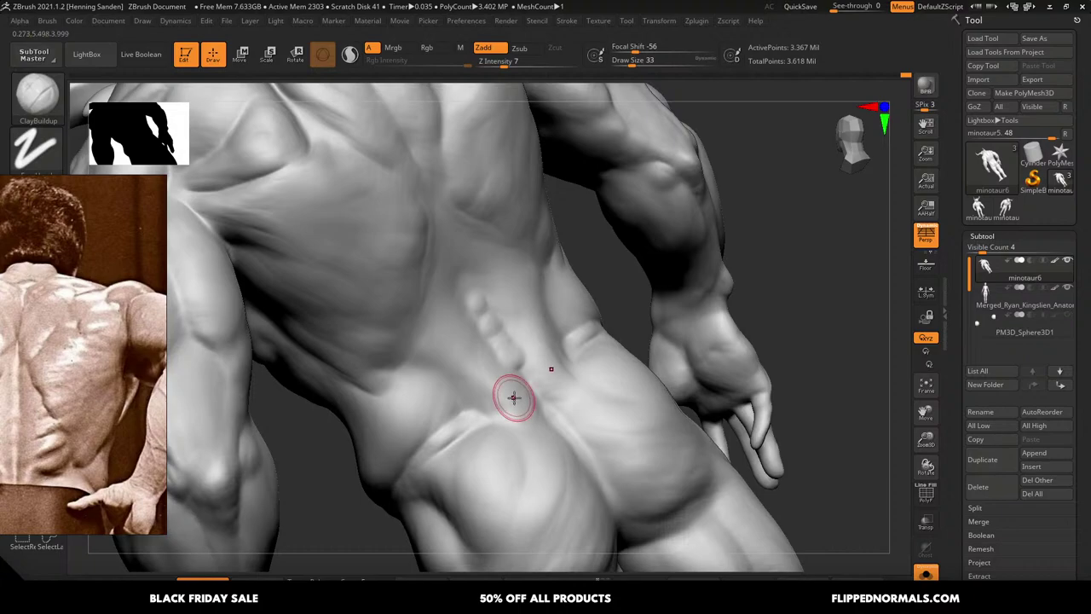
Show more of the back reference and refine the upper glutes below the hip crest with ClayBuildup at draw sizes 22 and 35
mouse_move(514, 397)
right_mouse_down("alt")
mouse_move(616, 288)
mouse_move(657, 321)
right_mouse_up("alt")
scroll(104, 458, "down", 3)
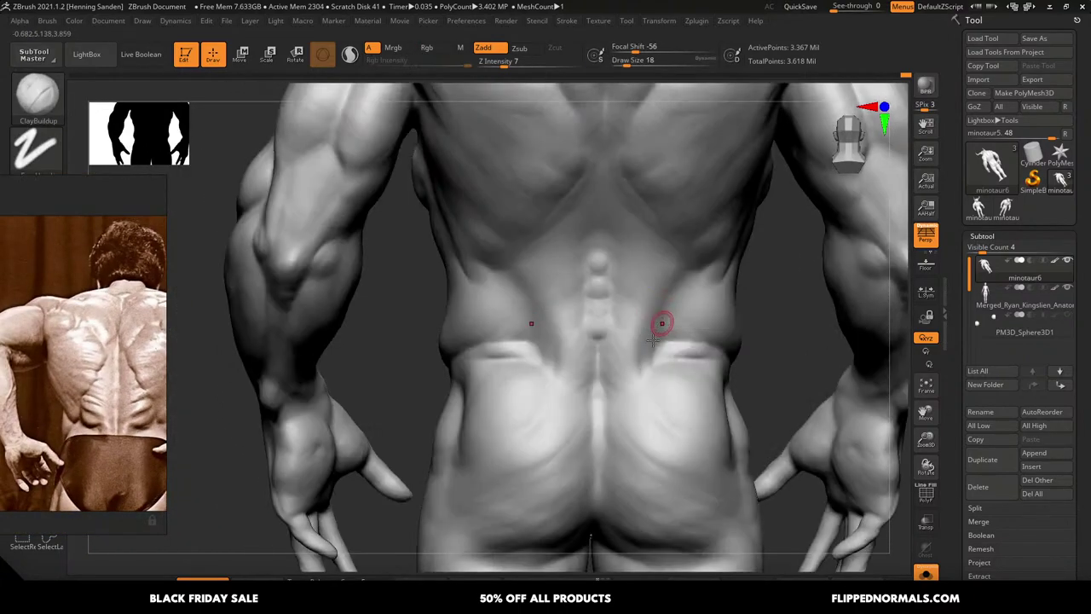
key("bracketright")
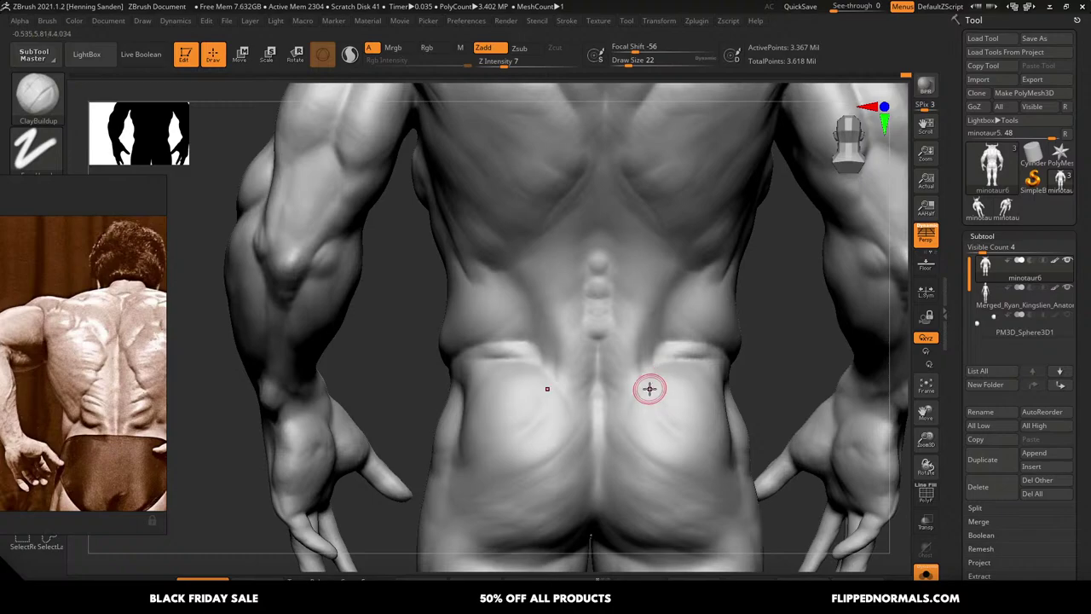
key("bracketright")
key("bracketright")
key("bracketright")
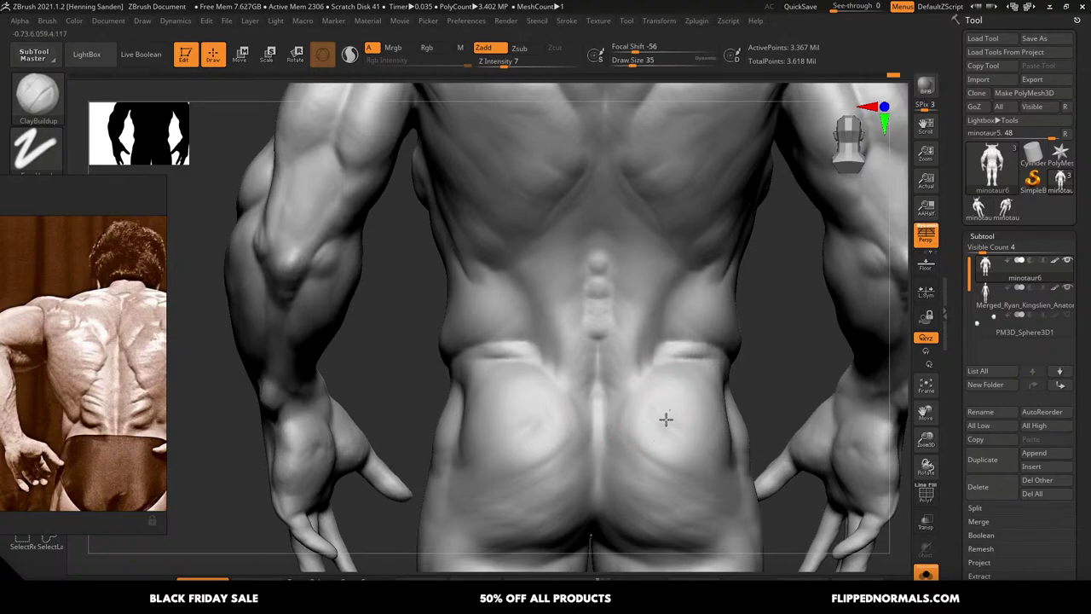
mouse_move(666, 419)
left_mouse_down()
mouse_move(687, 445)
mouse_move(661, 393)
left_mouse_up()
Compare the whole back with the reference board, and enlarge the board around the front-view bodybuilder photo
mouse_move(645, 373)
right_mouse_down("alt")
mouse_move(617, 341)
mouse_move(511, 324)
right_mouse_up("alt")
right_click_drag(491, 397, 476, 425)
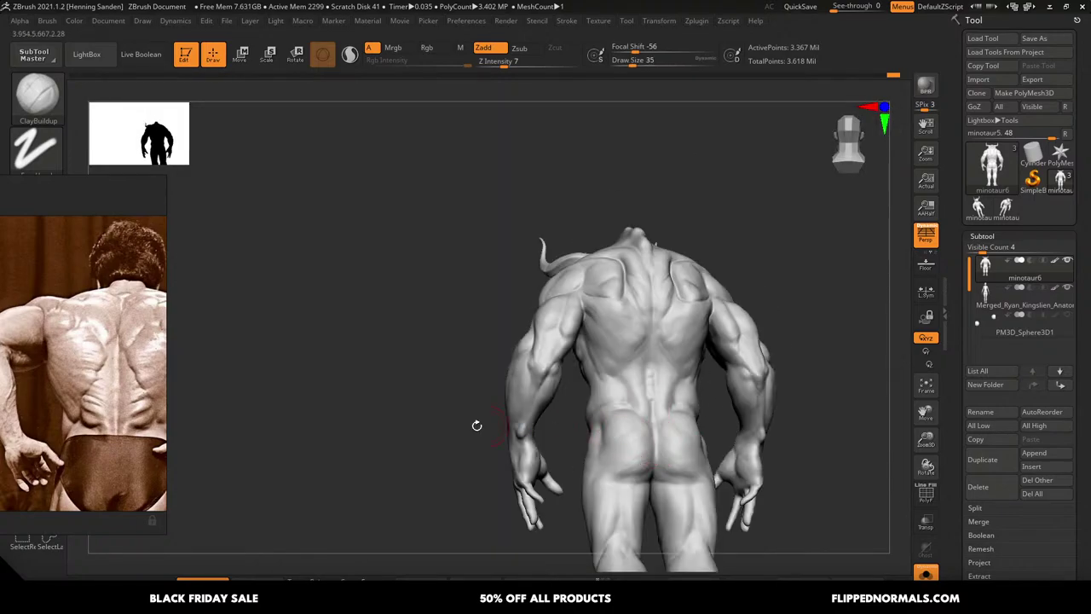
middle_click_drag(145, 432, 112, 460)
right_click_drag(111, 460, 238, 373)
scroll(242, 355, "down", 4)
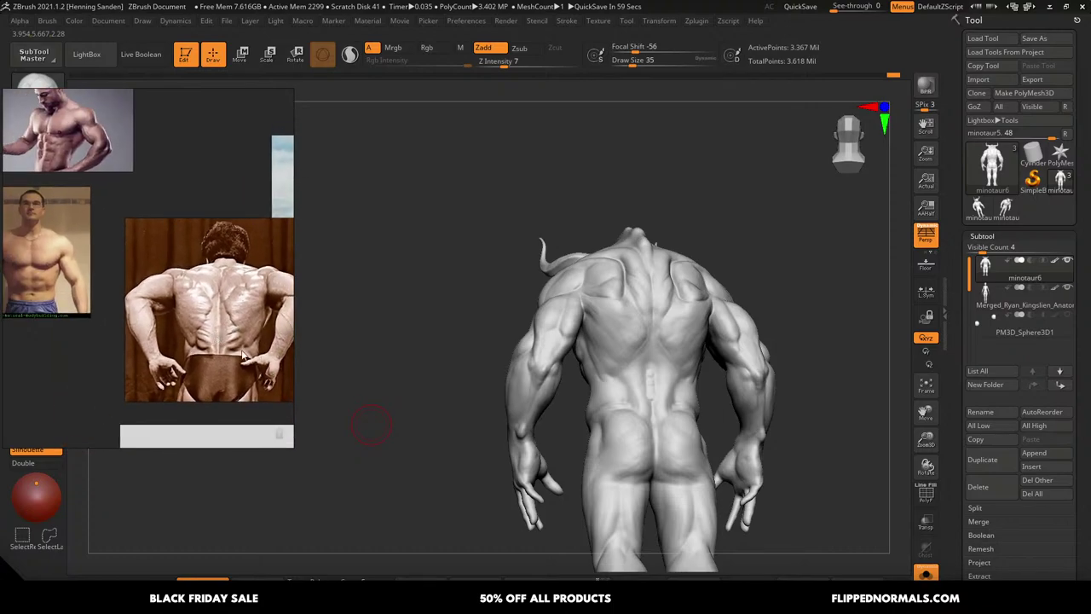
right_click_drag(568, 418, 555, 418)
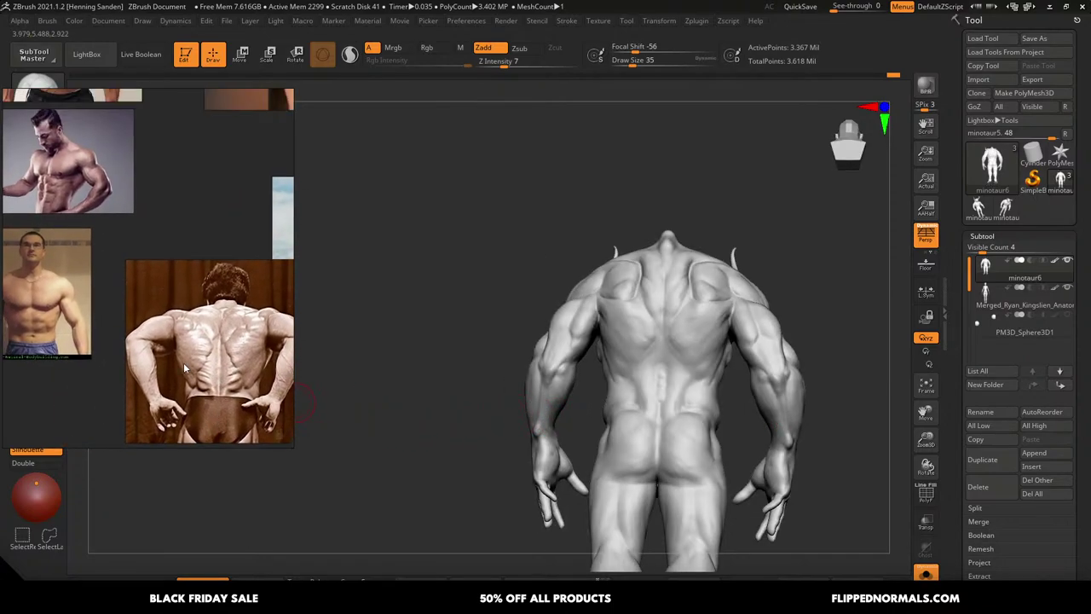
scroll(184, 363, "up", 3)
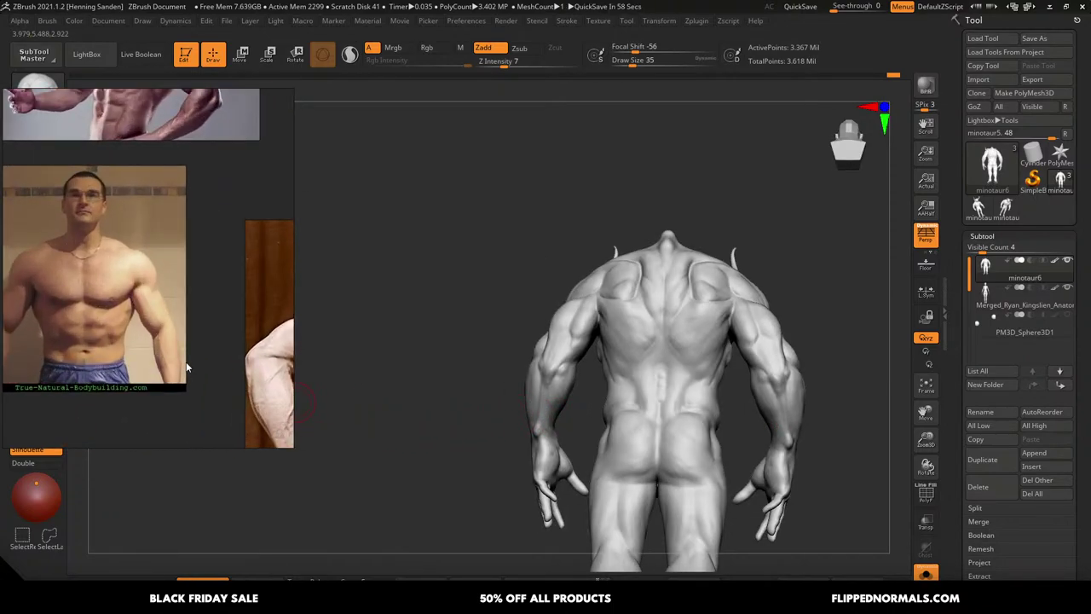
Adjust the latissimus and rib silhouette below the armpit from the front with the Move brush at draw size 97
mouse_move(645, 345)
right_mouse_down()
mouse_move(731, 375)
mouse_move(758, 370)
mouse_move(738, 394)
mouse_move(754, 358)
right_mouse_up()
key("b")
key("m")
key("v")
right_click_drag(734, 317, 742, 348)
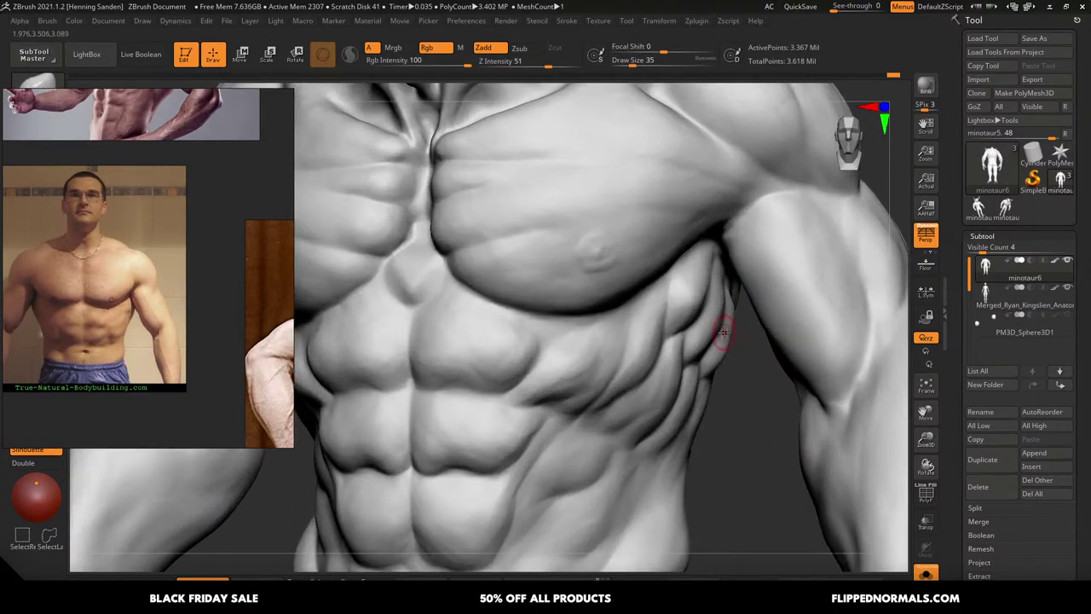
key("bracketright")
key("bracketright")
right_click_drag(723, 302, 723, 311)
key("s")
left_click_drag(721, 294, 725, 292)
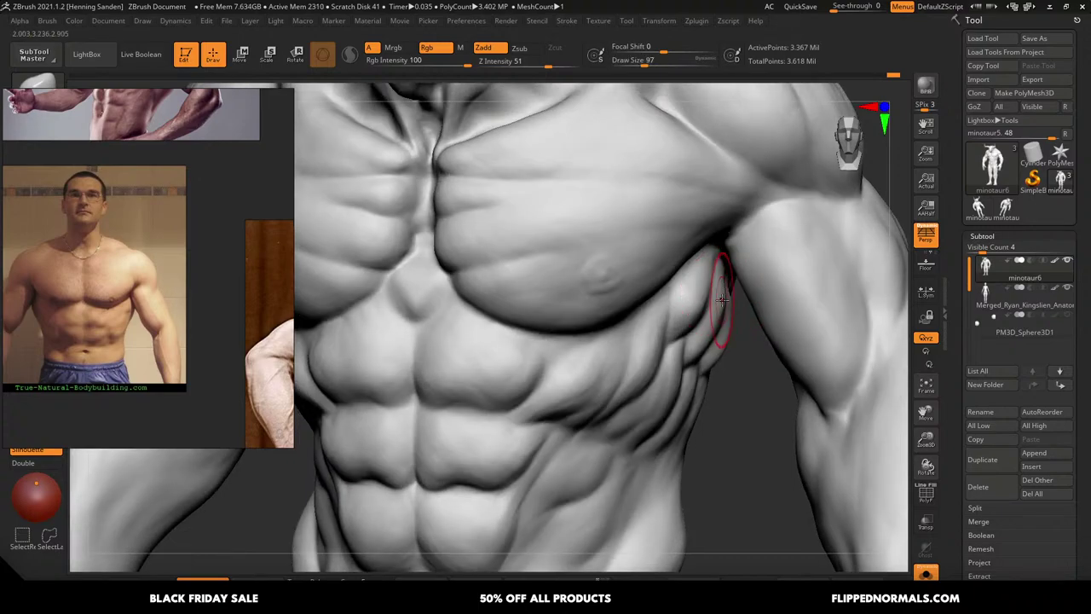
mouse_move(721, 298)
right_mouse_down()
mouse_move(692, 338)
mouse_move(687, 247)
right_mouse_up()
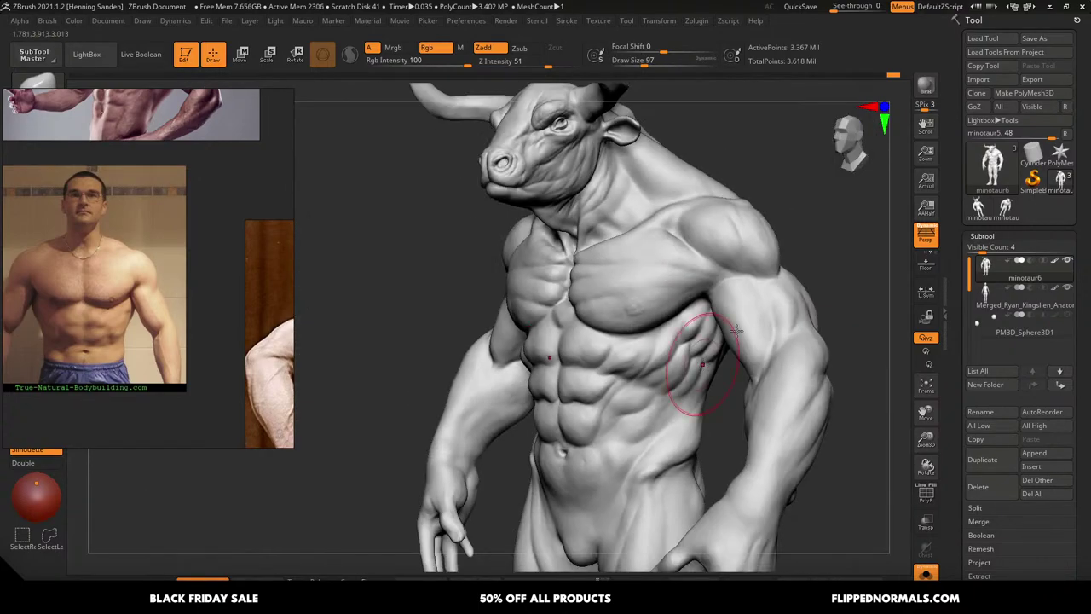
Build up the serratus and rib forms on the side of the torso with ClayBuildup at draw size 90
mouse_move(706, 358)
right_mouse_down("alt")
mouse_move(741, 319)
mouse_move(748, 343)
mouse_move(736, 327)
mouse_move(738, 337)
right_mouse_up("alt")
key("1")
key("s")
left_click_drag(735, 296, 739, 299)
key("s")
right_click_drag(755, 295, 727, 299)
key("s")
left_click_drag(750, 297, 752, 297)
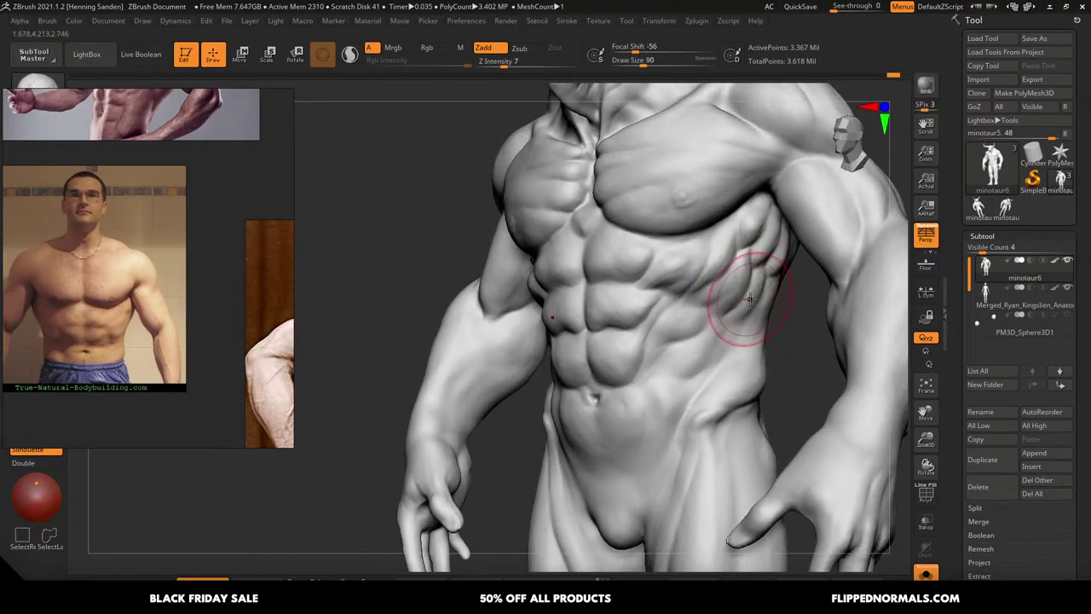
Carve the transition between the side ribs and the obliques with the subtractive brush at draw size 74
right_click_drag(750, 296, 747, 323, "ctrl")
key("2")
key("s")
left_click_drag(740, 277, 708, 304)
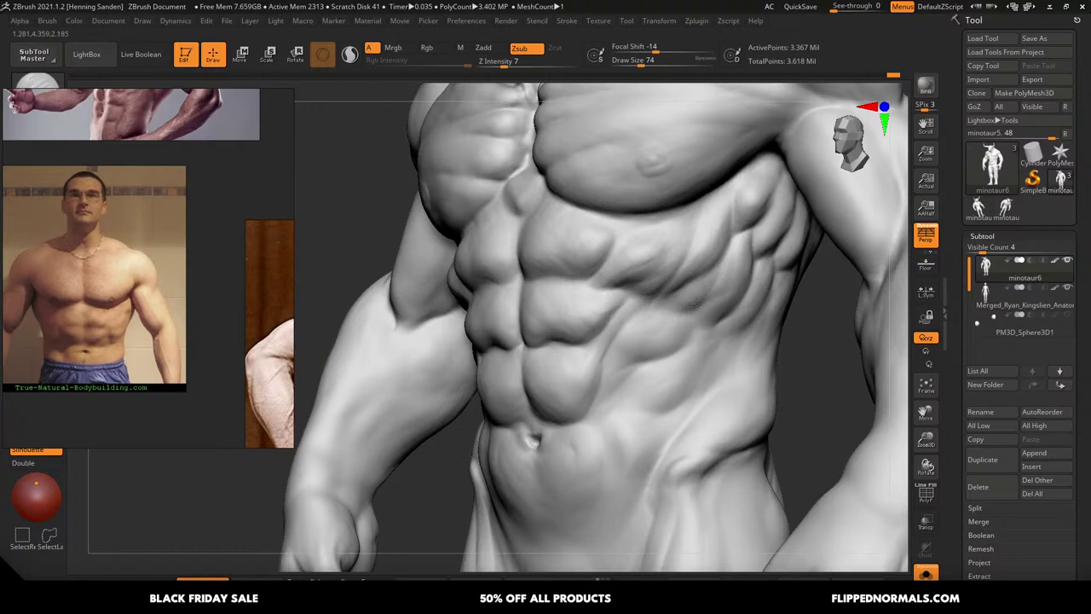
Adjust the abdomen's side profile with the Move brush at draw sizes 71, 94 and 83, and undo the last stroke
mouse_move(665, 325)
right_mouse_down()
mouse_move(718, 293)
mouse_move(711, 274)
mouse_move(774, 312)
mouse_move(636, 361)
mouse_move(653, 358)
right_mouse_up()
key("b")
key("m")
key("v")
key("bracketleft")
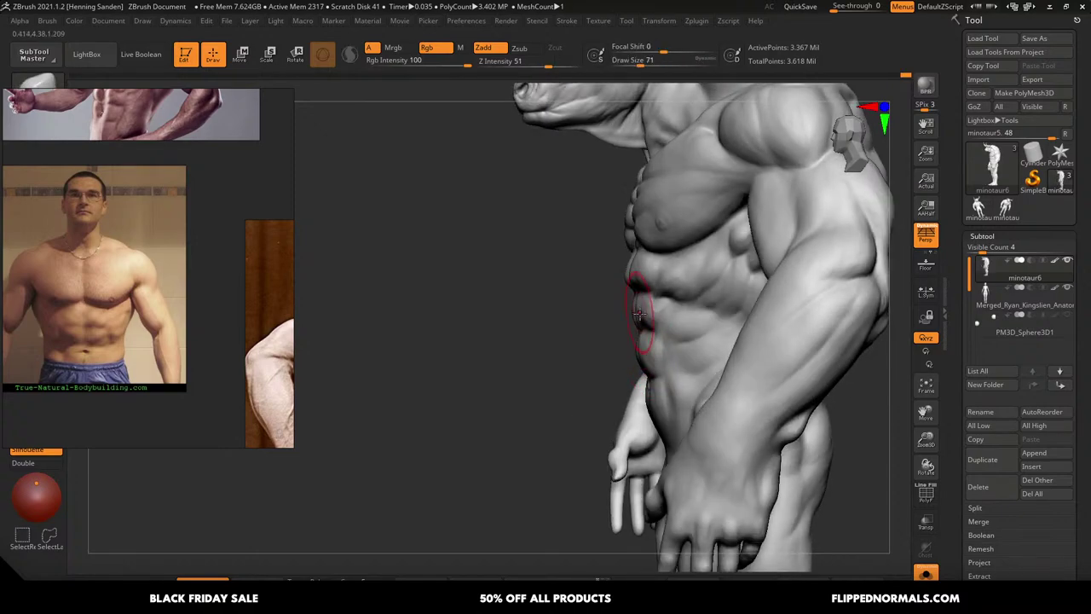
key("bracketright")
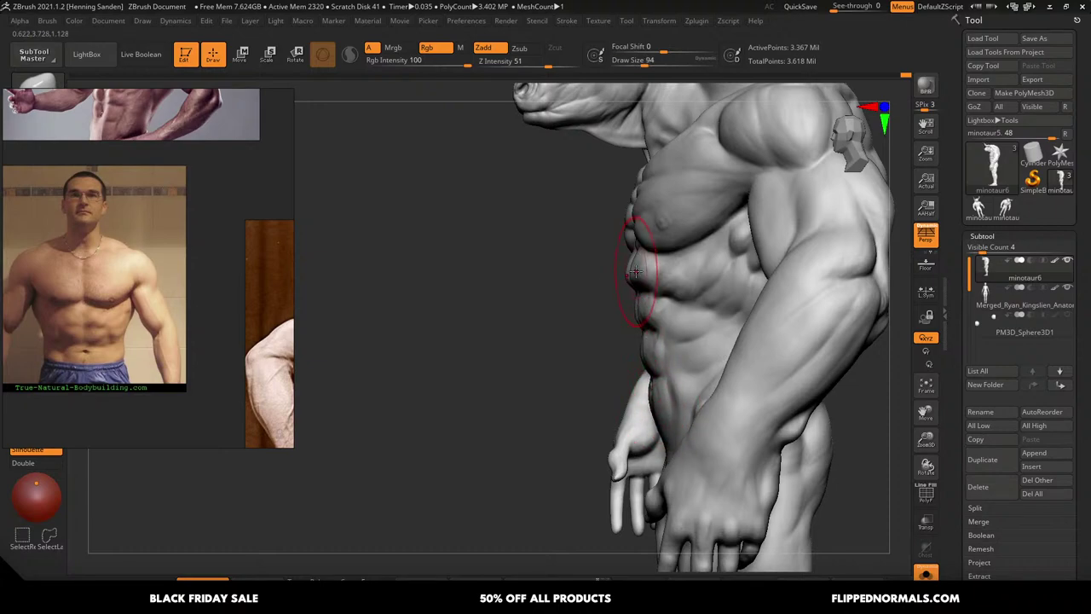
mouse_move(650, 267)
right_mouse_down()
mouse_move(636, 266)
mouse_move(637, 277)
right_mouse_up()
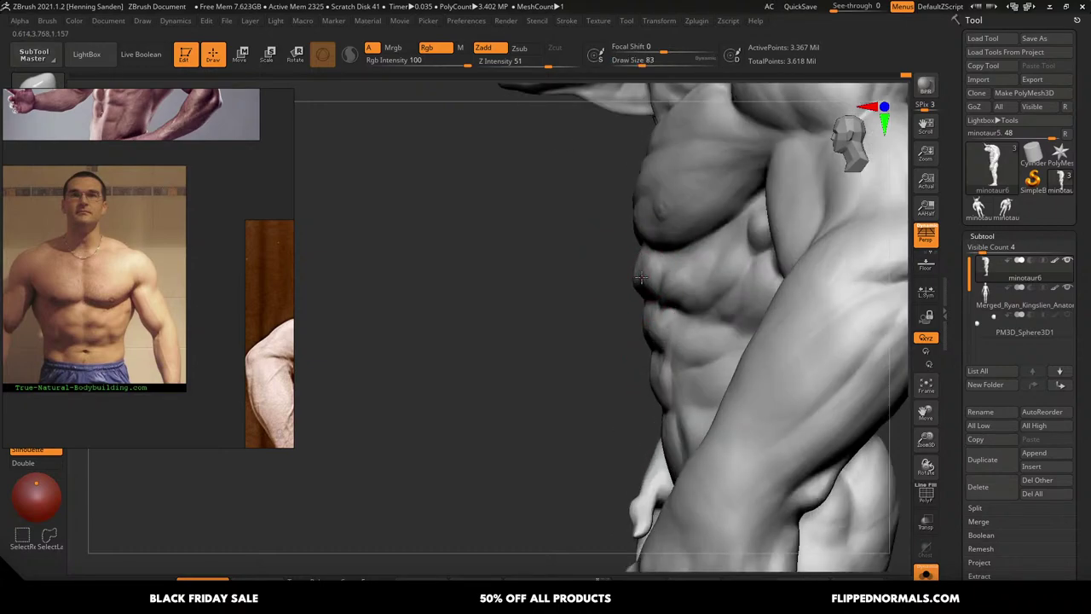
left_click_drag(640, 278, 639, 282)
key("ctrl+z")
Reshape the outer edges of the middle abdominals with the Move brush at draw size 90
key("s")
key("s")
mouse_move(637, 280)
right_mouse_down()
mouse_move(669, 299)
mouse_move(671, 313)
right_mouse_up()
key("s")
mouse_move(671, 314)
left_mouse_down()
mouse_move(691, 316)
mouse_move(654, 318)
left_mouse_up()
key("s")
right_click_drag(650, 321, 666, 399)
key("s")
left_click_drag(646, 336, 639, 336)
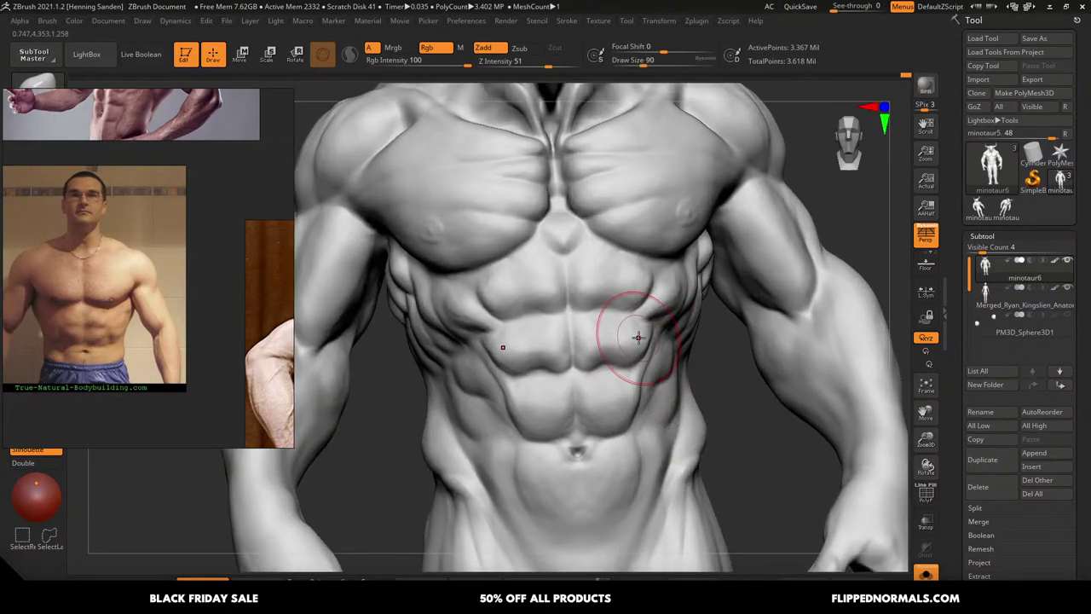
right_click_drag(638, 336, 669, 337)
key("s")
left_click_drag(647, 336, 641, 340)
mouse_move(641, 339)
right_mouse_down()
mouse_move(623, 361)
mouse_move(598, 352)
mouse_move(628, 333)
mouse_move(651, 341)
right_mouse_up()
key("bracketright")
key("bracketright")
key("bracketleft")
Build up the middle row of abdominals with ClayBuildup at draw sizes 77 and 56
key("1")
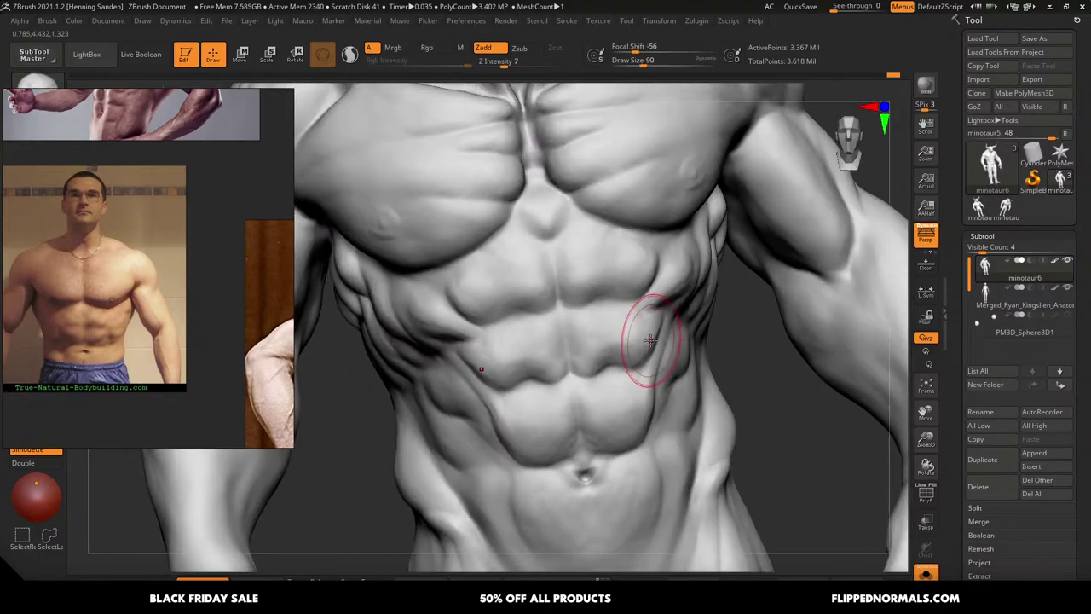
key("s")
left_click_drag(655, 340, 642, 326)
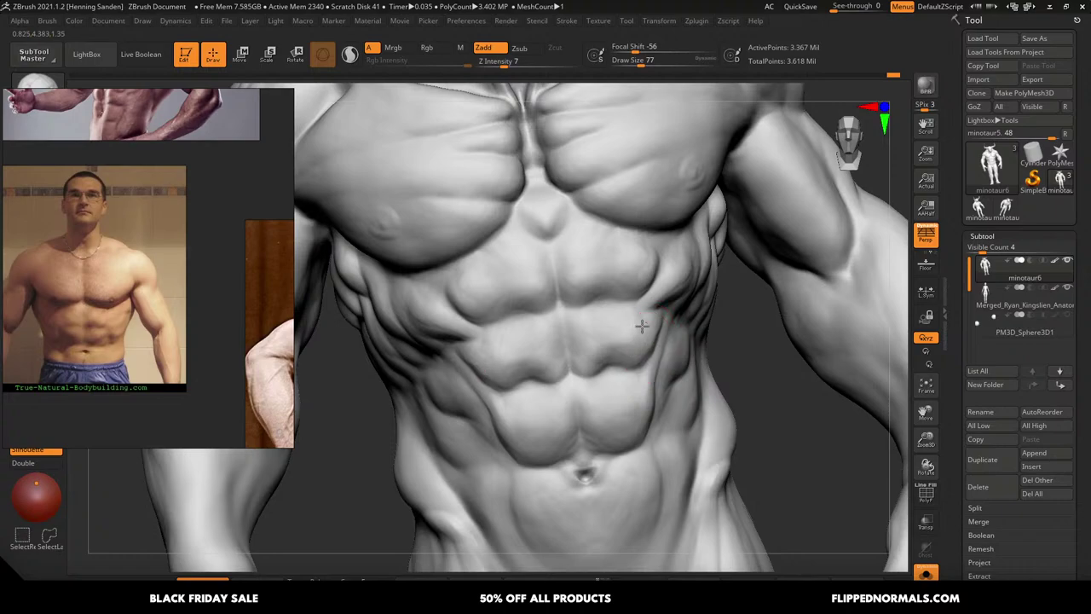
right_click_drag(598, 362, 612, 351)
left_click_drag(609, 341, 585, 347)
right_click_drag(611, 336, 609, 354)
key("s")
left_click_drag(607, 356, 604, 358)
left_click_drag(602, 358, 588, 361)
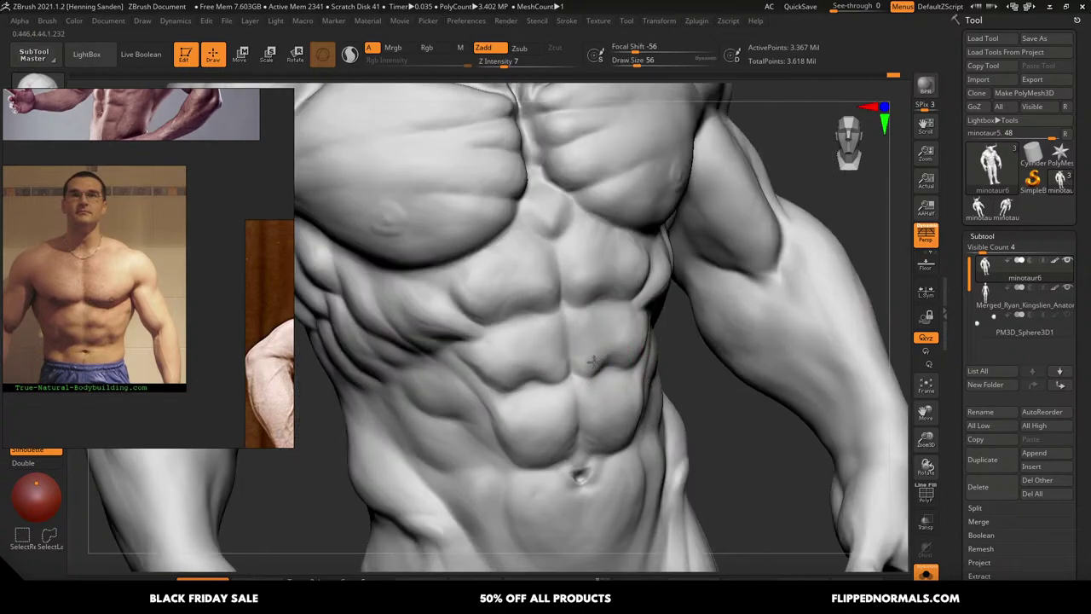
Refine the upper abdominals and their transition into the ribs with ClayBuildup at draw sizes 83 and 56
left_click_drag(602, 321, 607, 318)
right_click_drag(642, 287, 628, 278)
key("s")
left_click_drag(635, 280, 653, 259)
right_click_drag(615, 289, 655, 262)
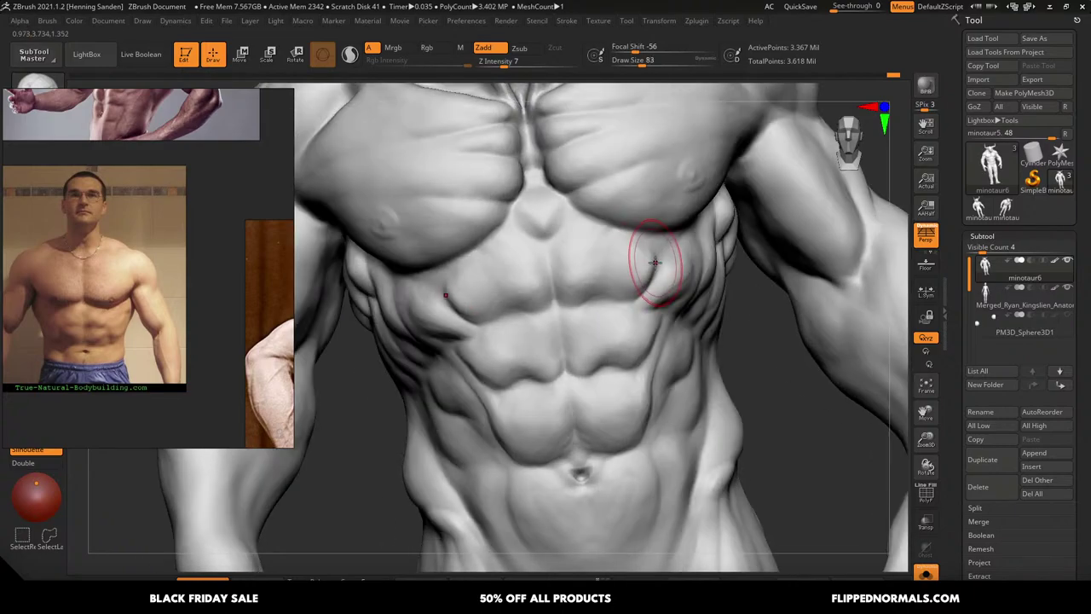
mouse_move(582, 260)
right_mouse_down()
mouse_move(641, 274)
mouse_move(638, 259)
right_mouse_up()
key("[")
key("[")
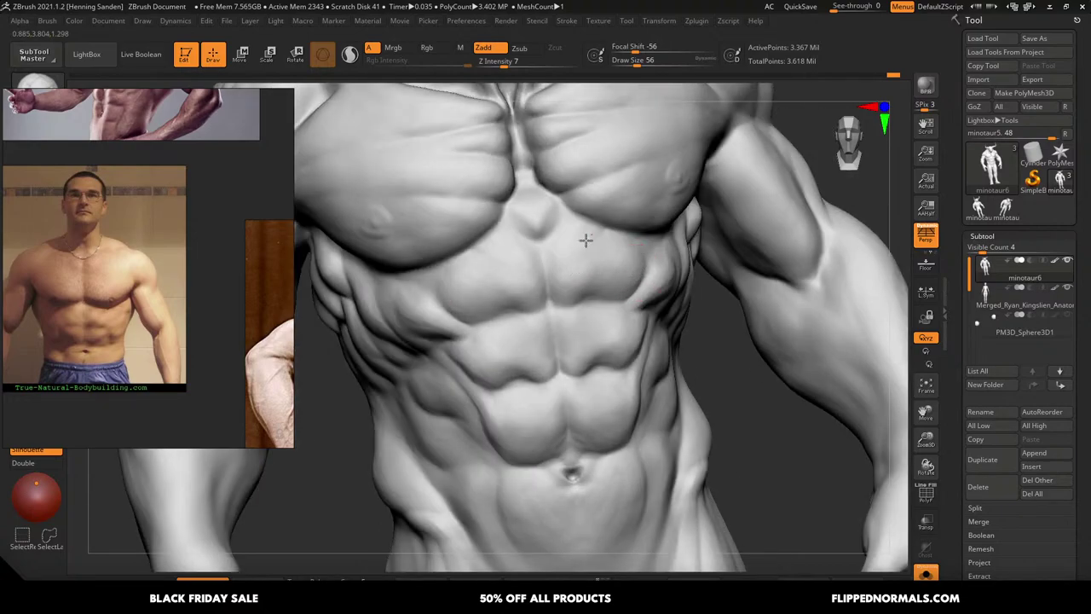
Refine the middle and lower abdominals around the centre line with ClayBuildup at draw sizes 56 and 62
right_click_drag(585, 287, 623, 365)
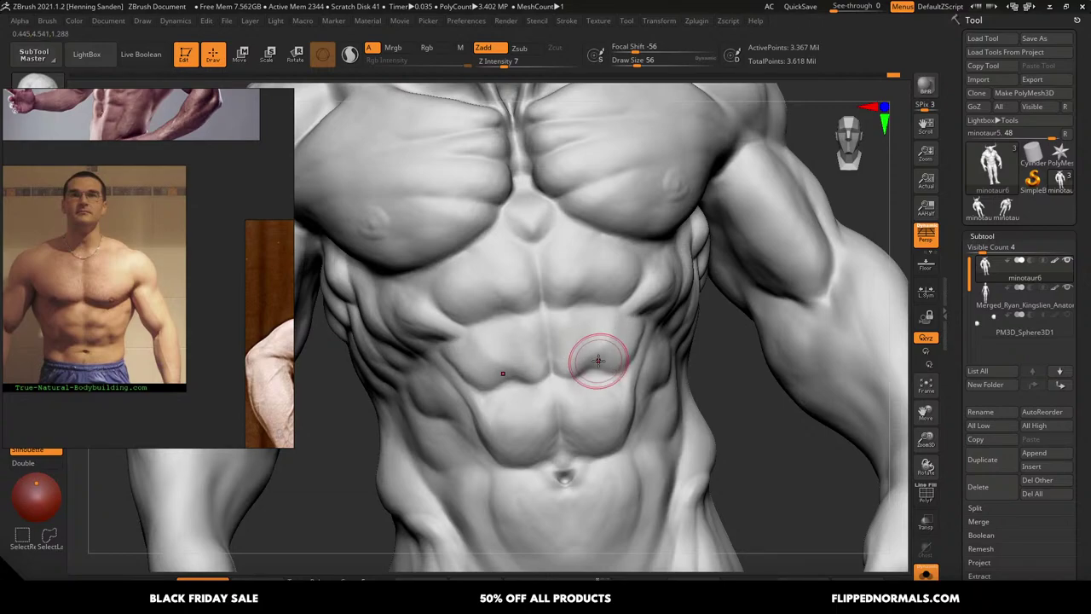
right_click_drag(592, 359, 615, 329)
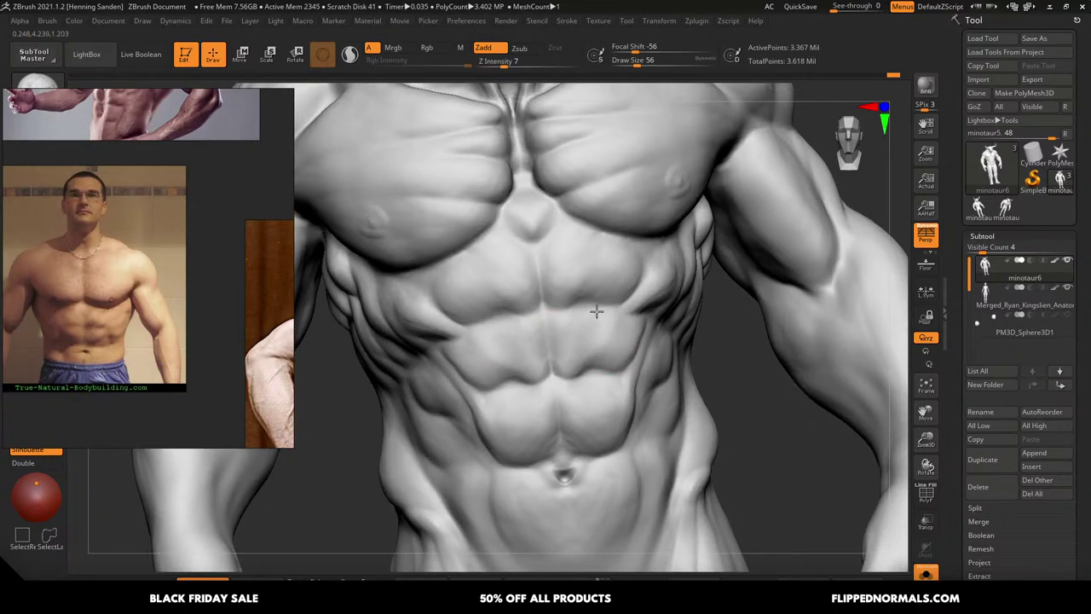
right_click_drag(622, 389, 653, 349)
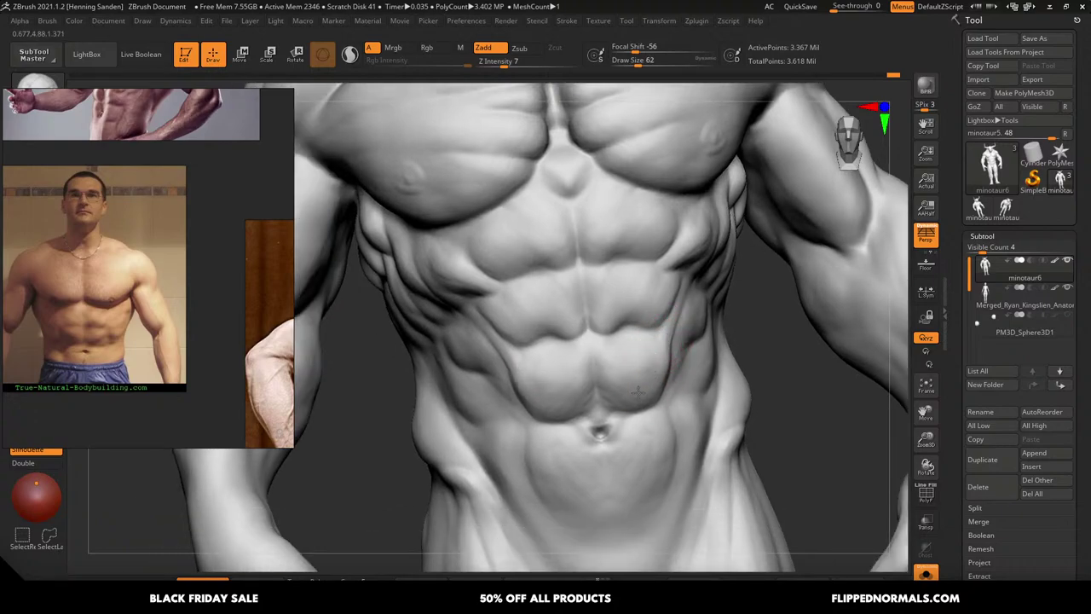
mouse_move(634, 379)
right_mouse_down()
mouse_move(625, 388)
mouse_move(556, 200)
mouse_move(559, 153)
mouse_move(631, 389)
mouse_move(674, 483)
mouse_move(605, 409)
right_mouse_up()
scroll(598, 367, "up", 2)
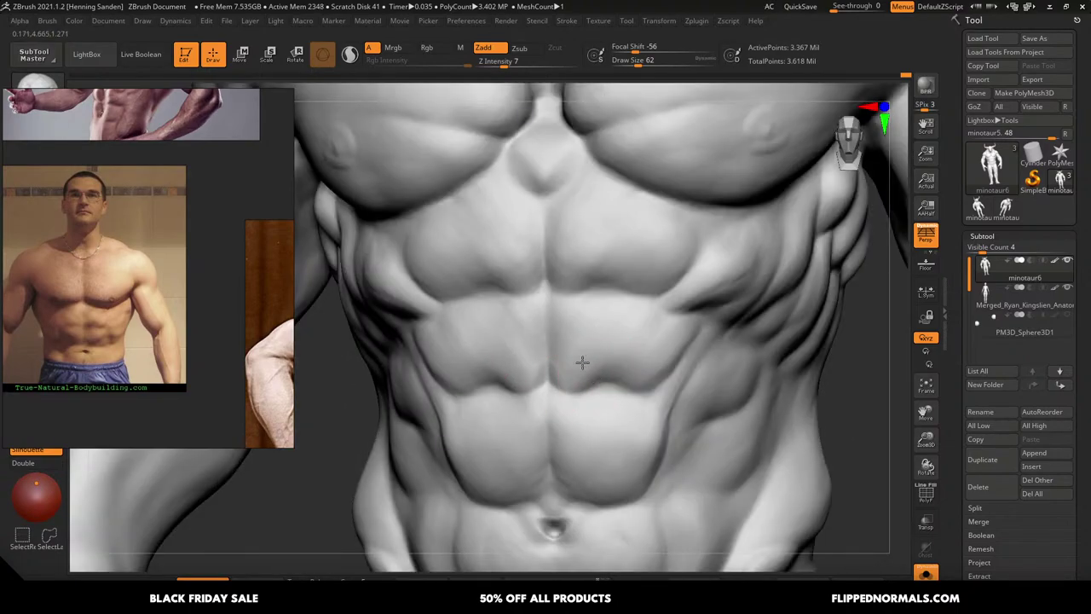
Refine the outer abdominal borders beside the ribs with ClayBuildup at draw sizes 46 and 49, and check the whole figure
scroll(606, 367, "down", 5)
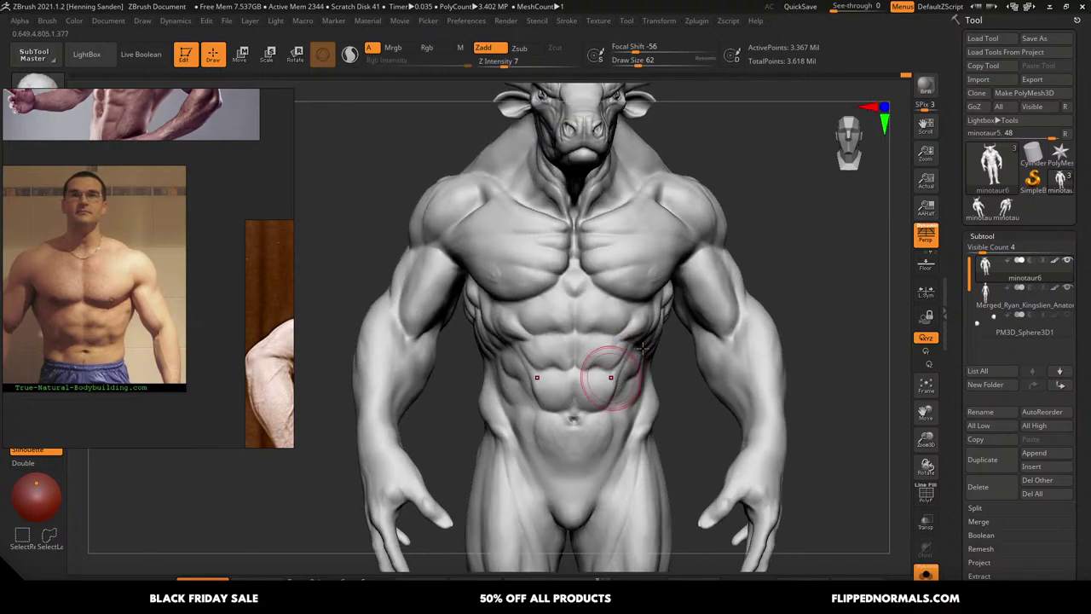
scroll(655, 362, "up", 2)
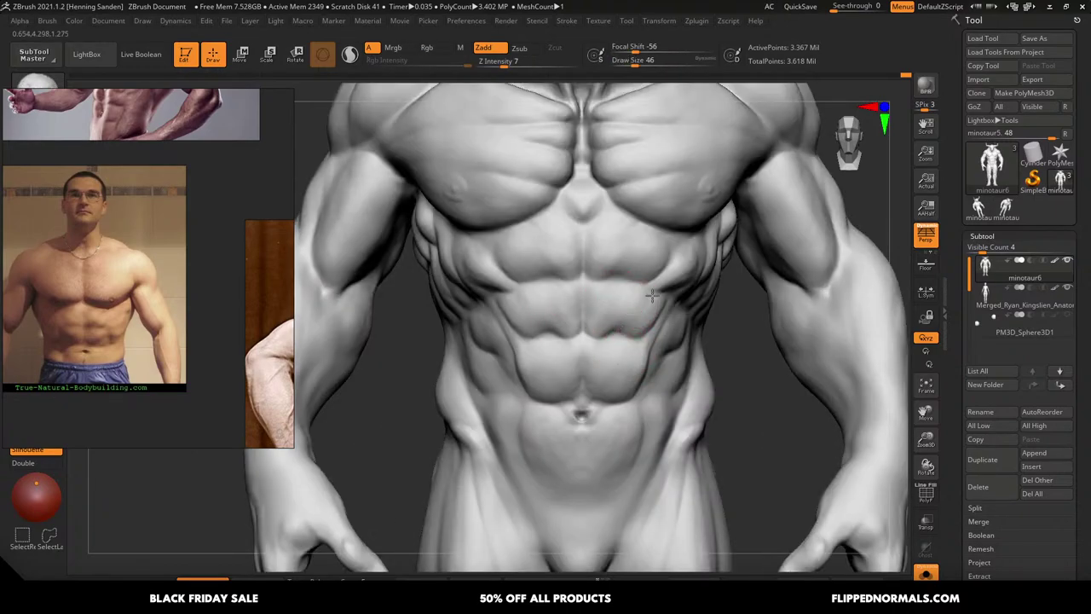
key("s")
left_click(652, 312)
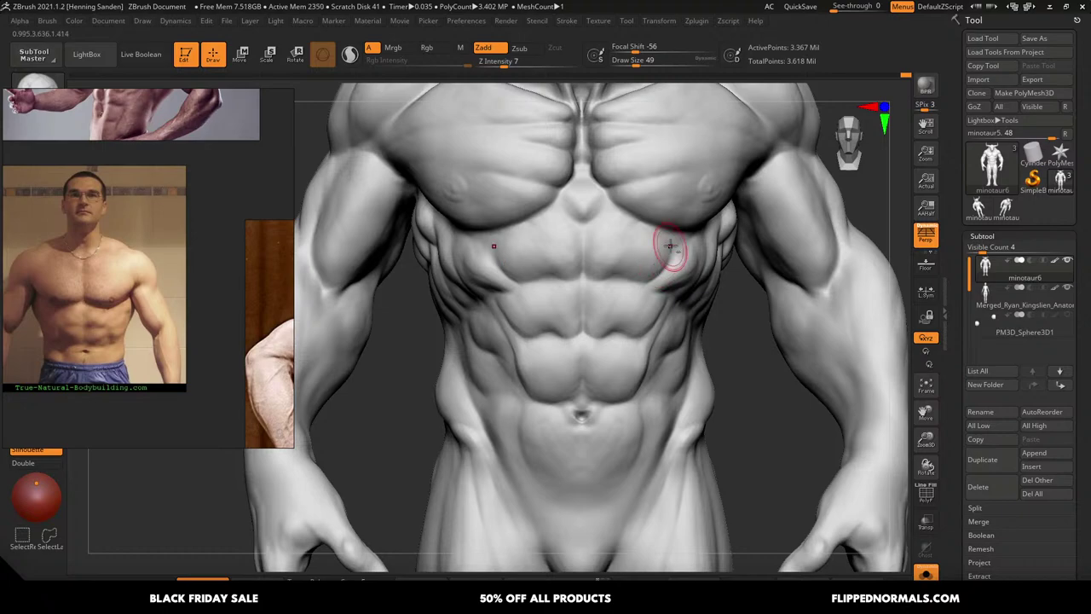
key("f")
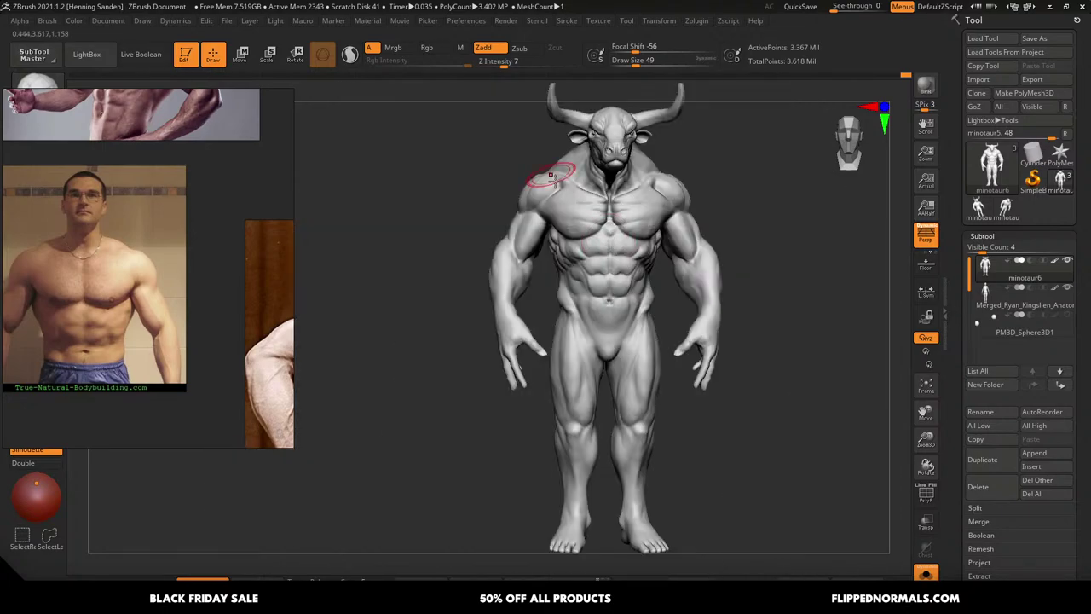
Sculpt the obliques beside the navel with ClayBuildup at draw sizes 25 and 33
right_click_drag(695, 337, 656, 308)
scroll(647, 309, "up", 6)
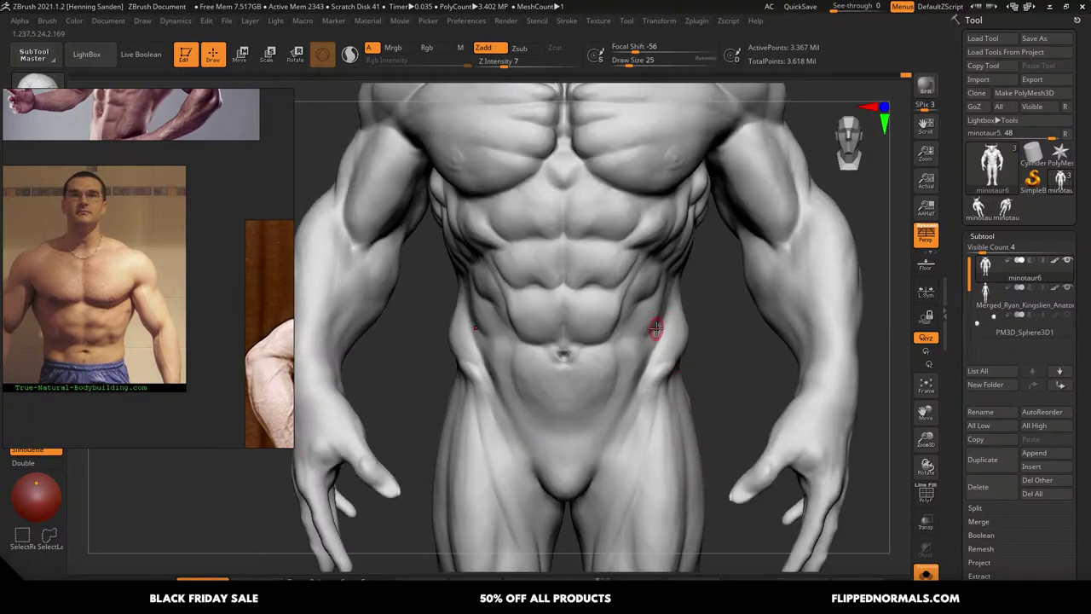
key("s")
left_click(654, 327)
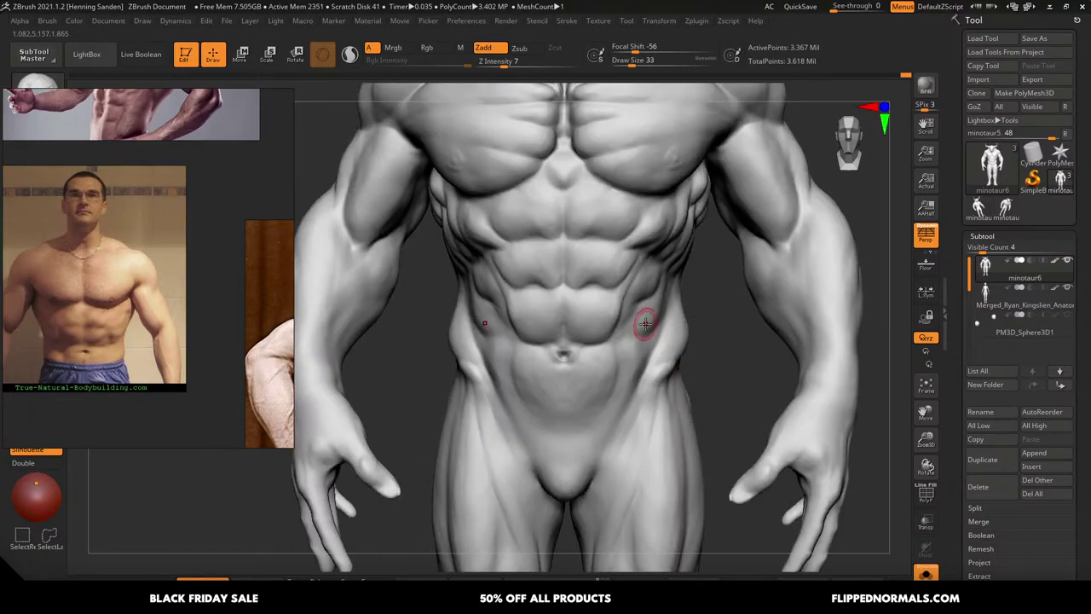
Switch to Firefox, search the FlippedNormals marketplace for an artist by name, and browse that creator's store page
key("alt+Tab")
key("alt+Tab")
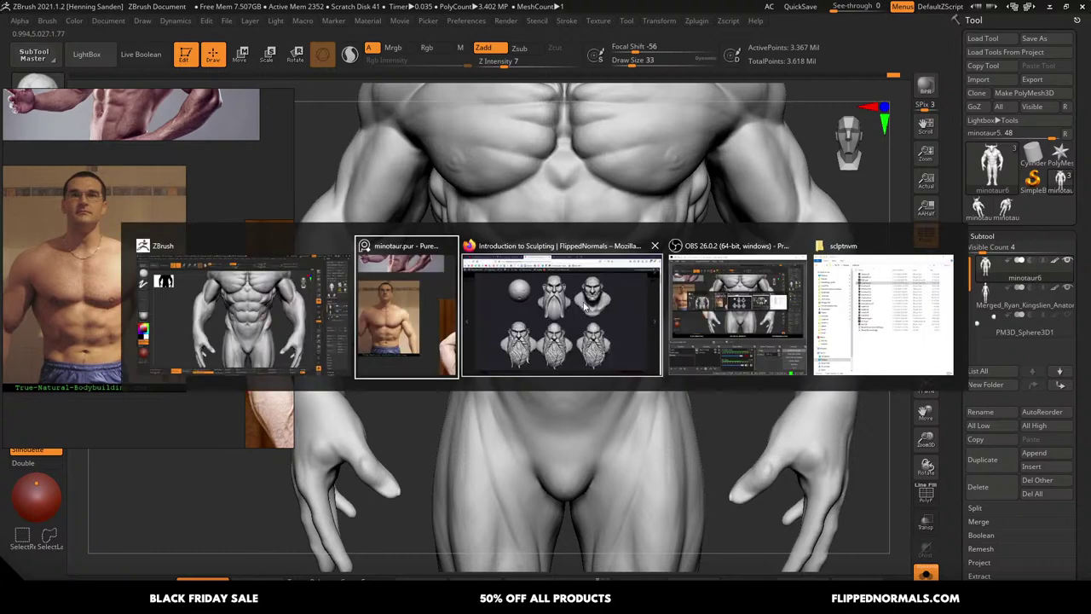
key("Escape")
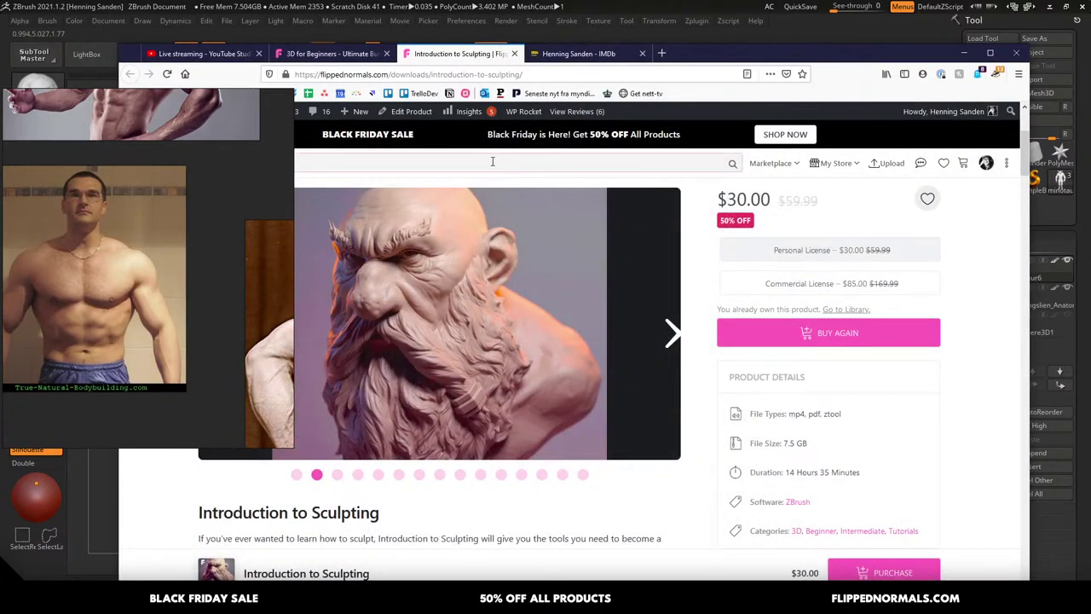
left_click(494, 166)
type("travsis davids")
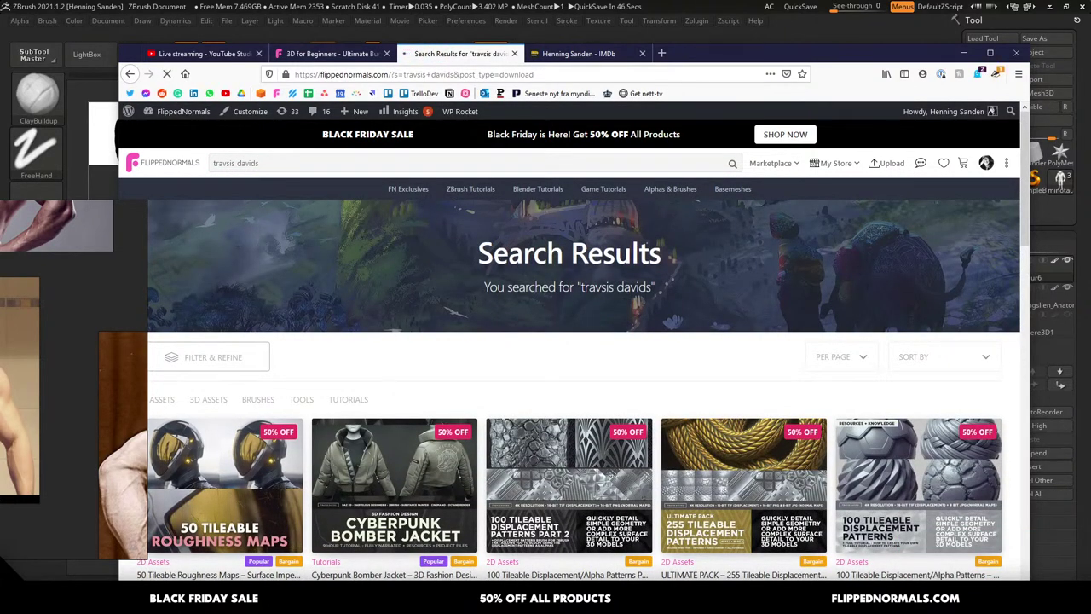
mouse_move(392, 350)
middle_mouse_down()
mouse_move(391, 372)
mouse_move(460, 446)
middle_mouse_up()
left_click(196, 498)
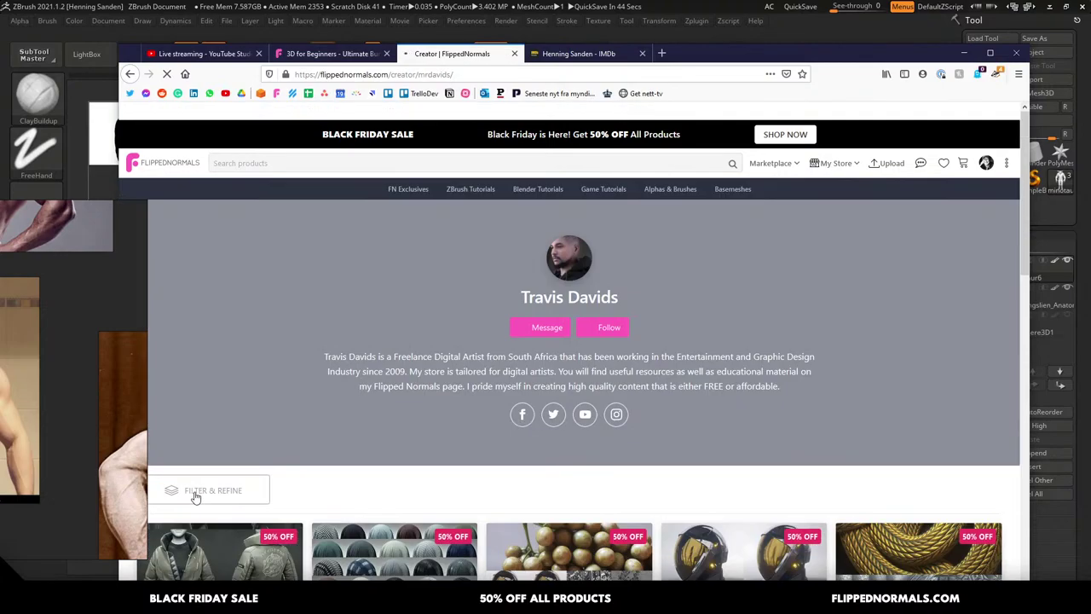
scroll(333, 419, "down", 5)
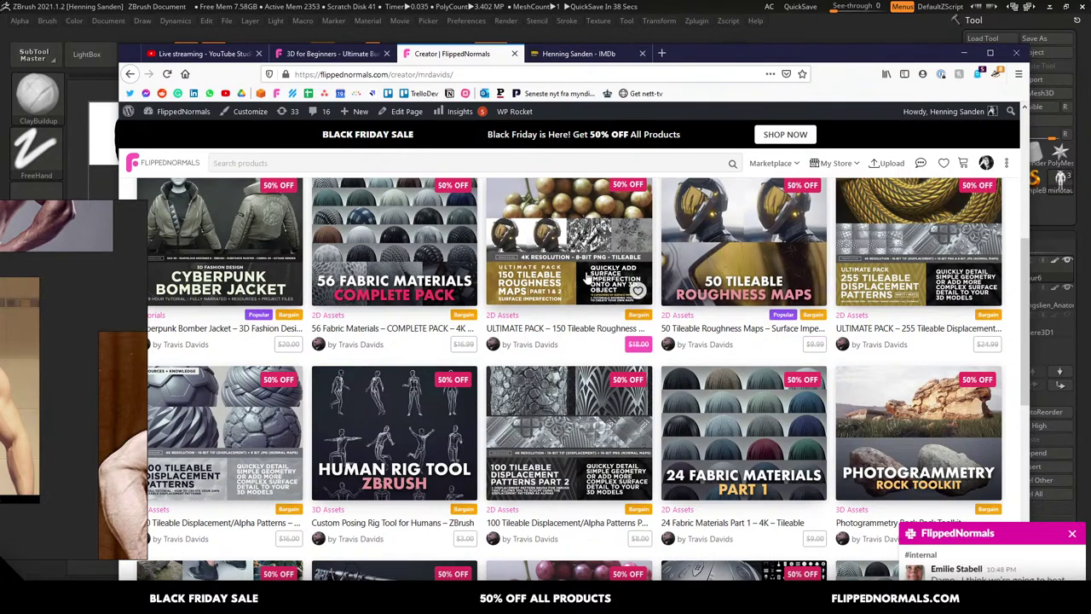
Dismiss the chat notification and check the background apps in the system tray
left_click(1074, 533)
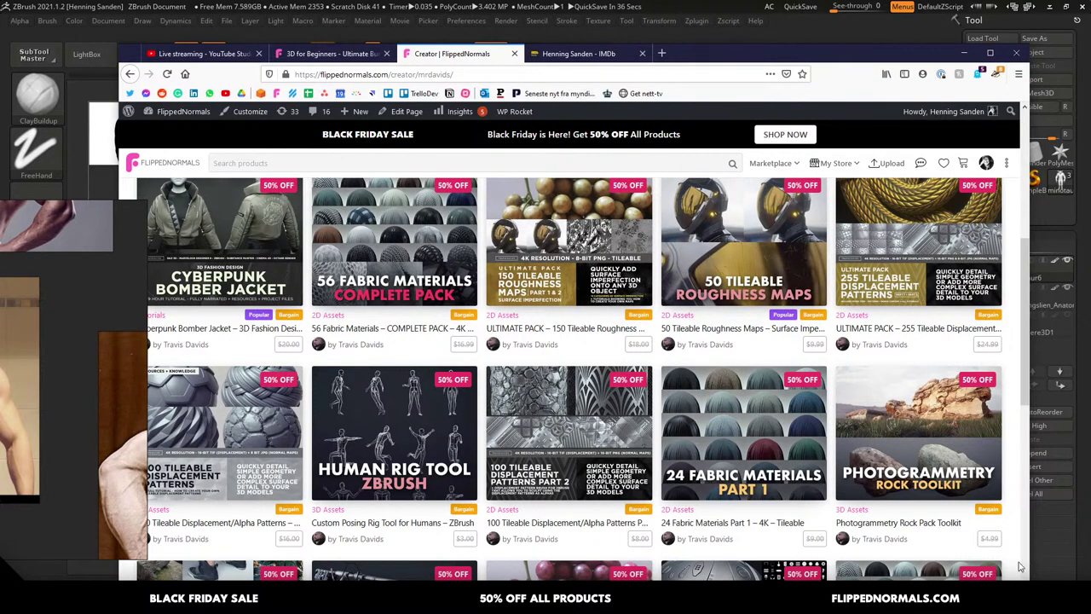
key("super")
left_click(904, 602)
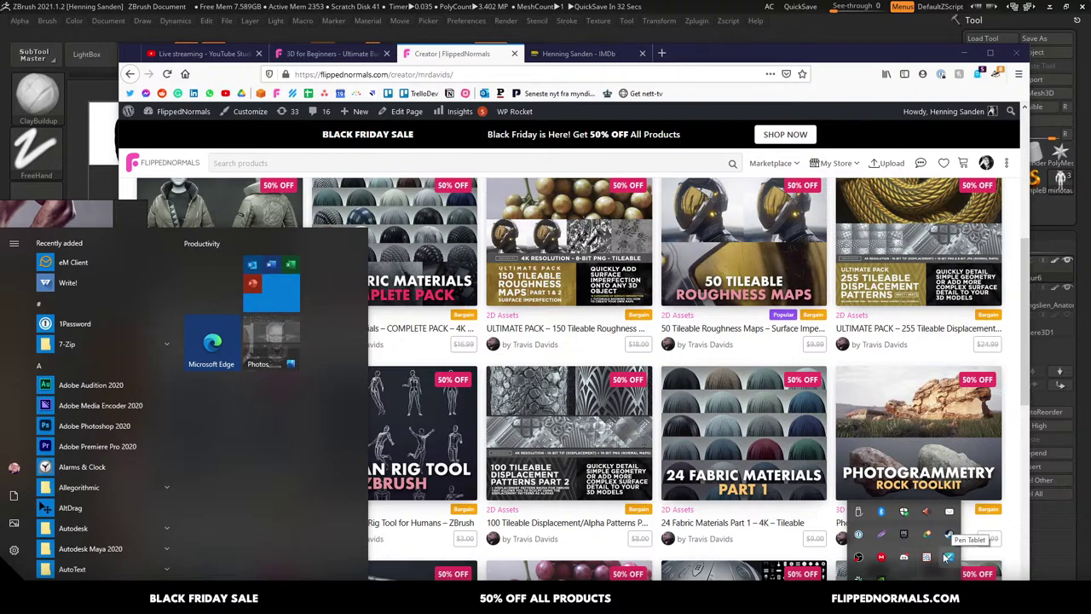
key("super")
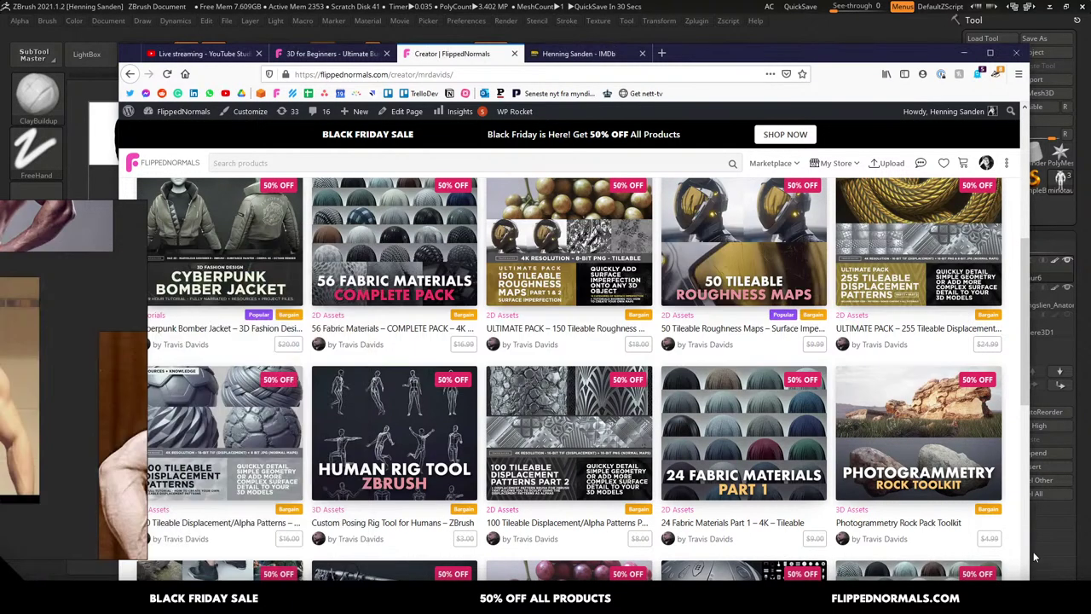
Open Task Manager and review the running apps and background processes
key("ctrl+shift+Escape")
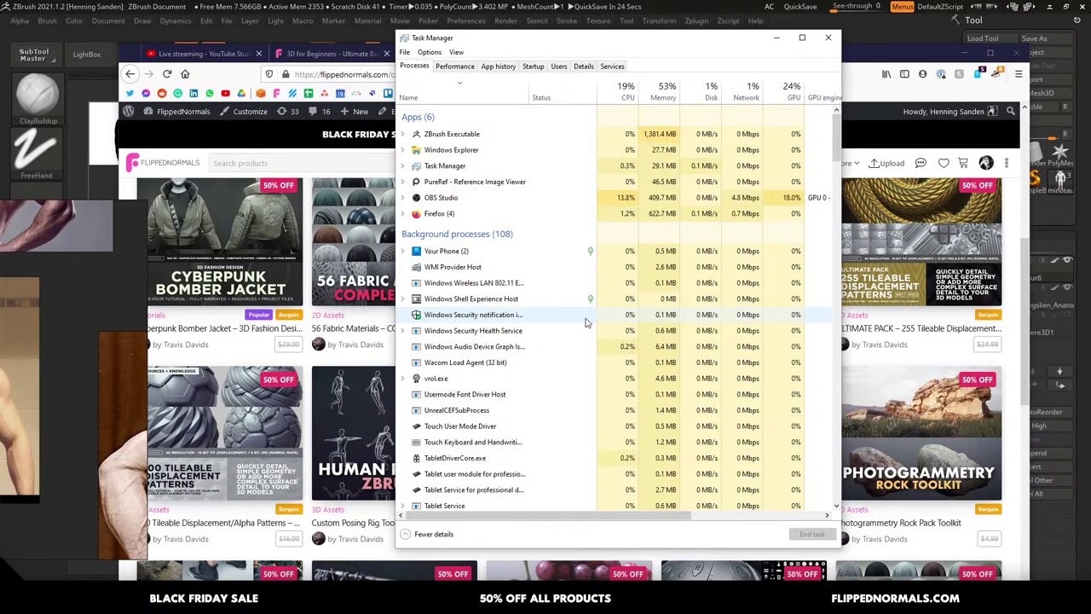
key("alt+Tab")
key("alt+Tab")
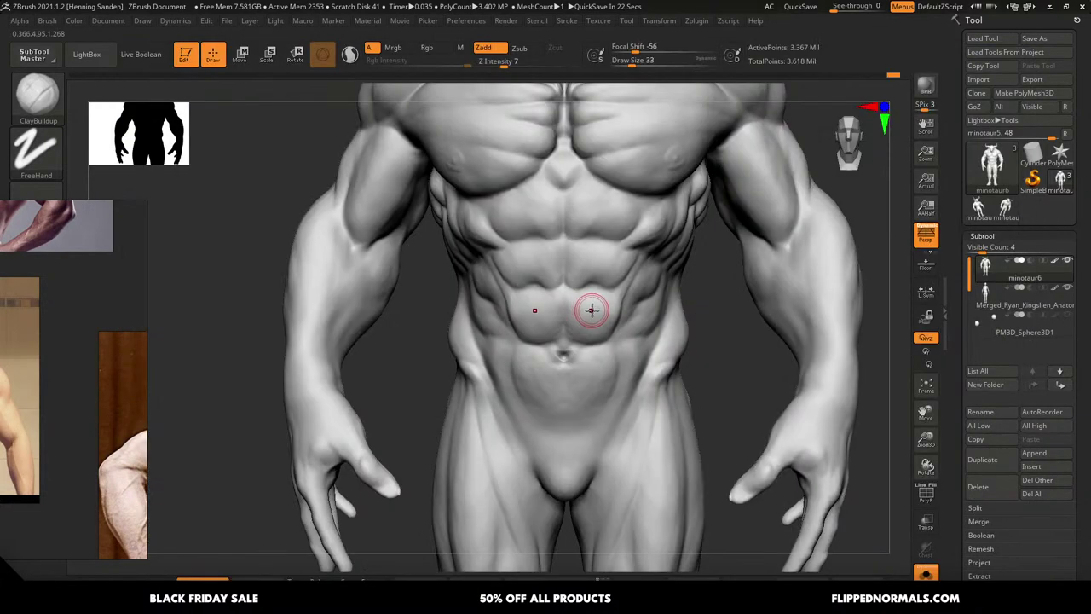
key("alt+Tab")
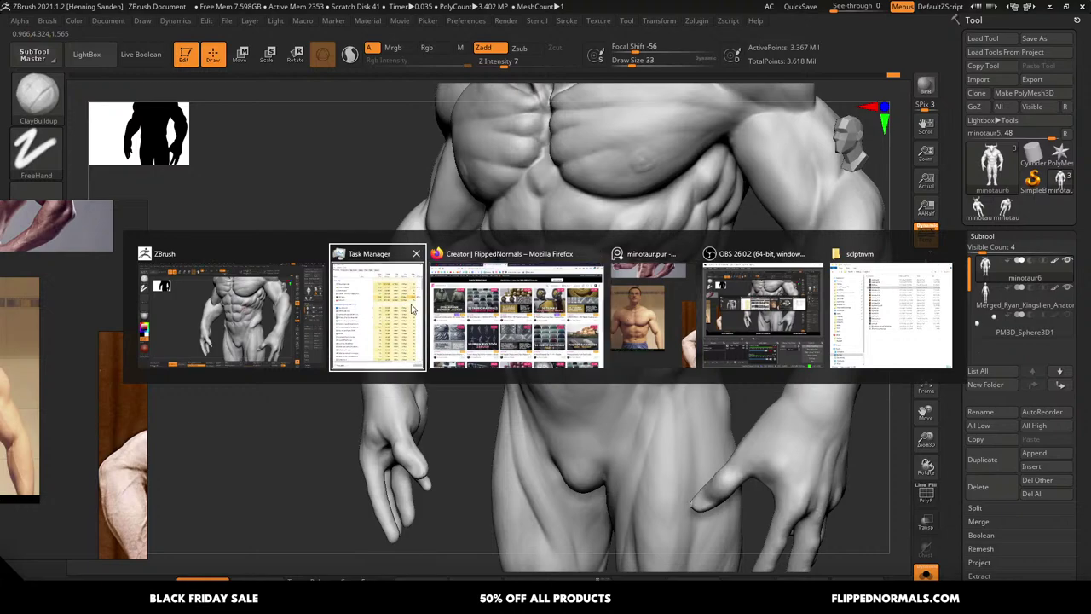
left_click(383, 316)
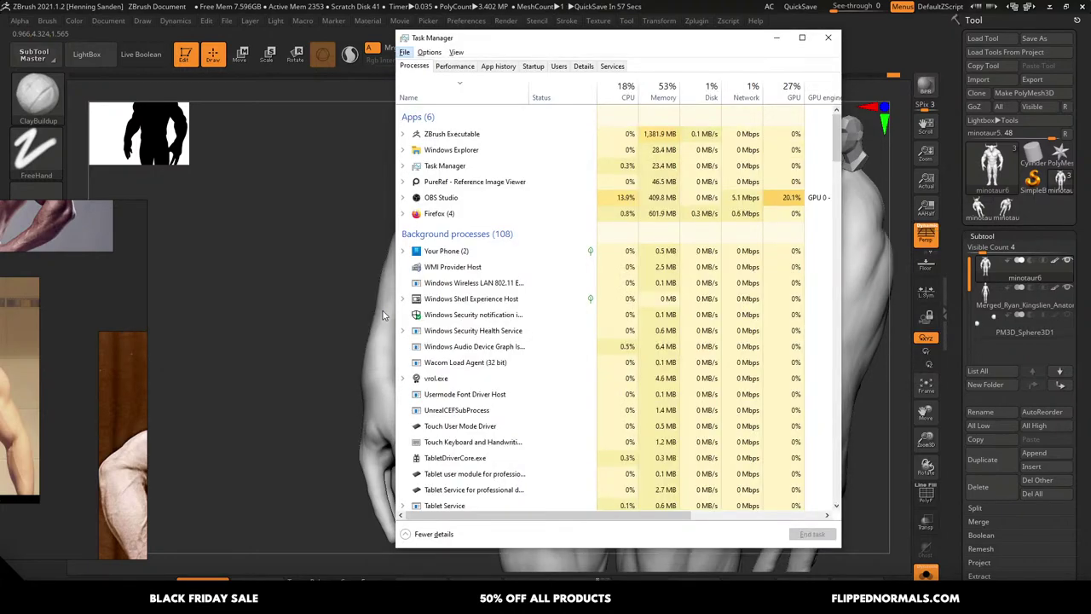
Return to ZBrush and refine the abdominals and adjoining ribs with ClayBuildup at draw sizes 46 and 68, checking the whole figure
key("alt+Tab")
mouse_move(587, 312)
right_mouse_down()
mouse_move(616, 319)
mouse_move(612, 348)
right_mouse_up()
key("bracketright")
left_click_drag(602, 299, 584, 339)
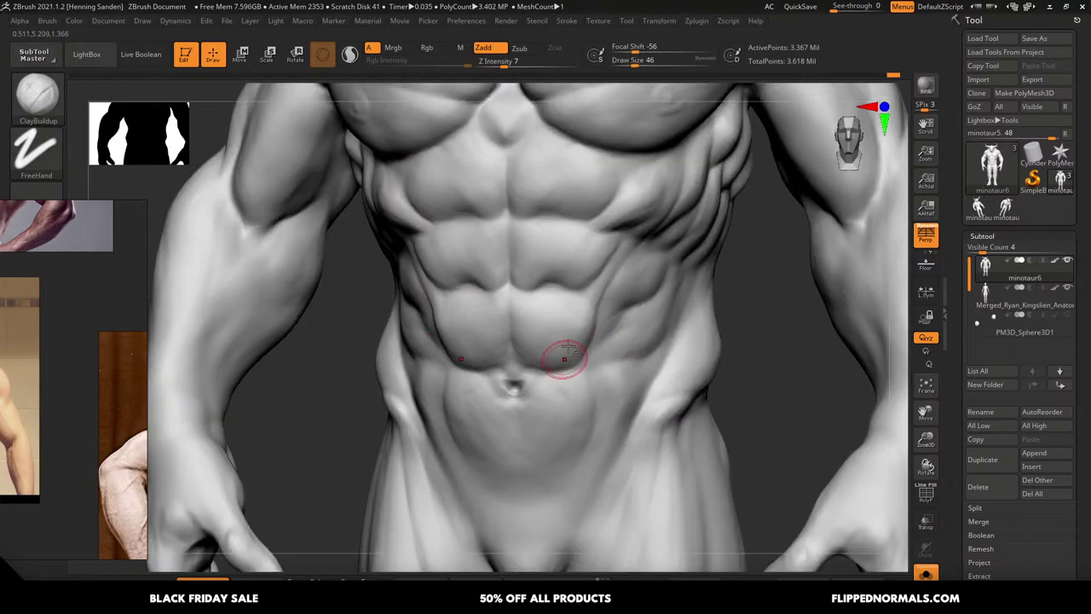
key("f")
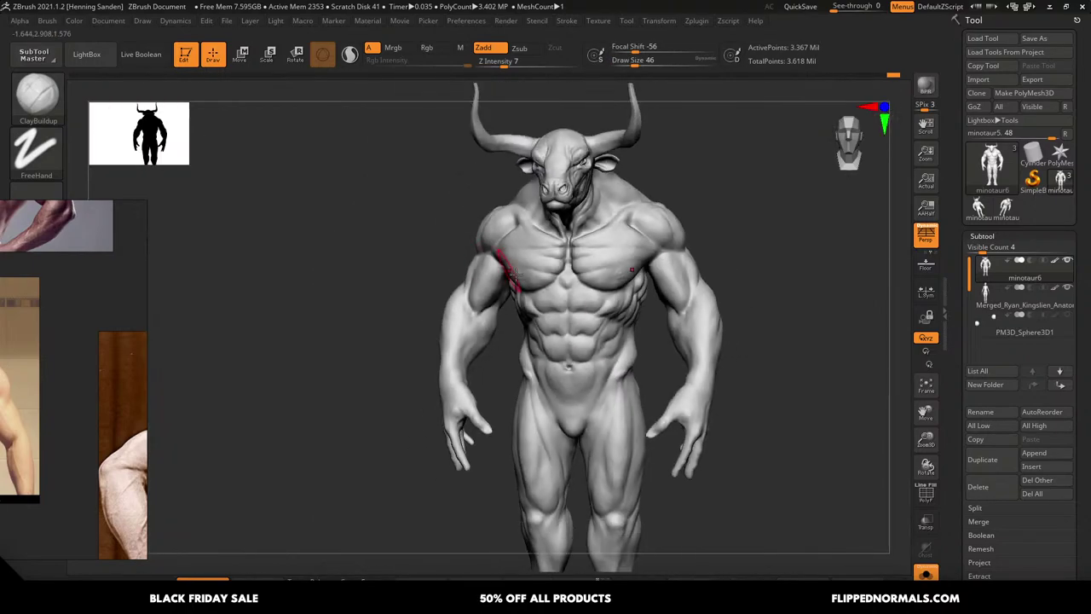
mouse_move(638, 359)
right_mouse_down()
mouse_move(688, 376)
mouse_move(645, 388)
right_mouse_up()
right_click_drag(624, 312, 625, 354, "ctrl")
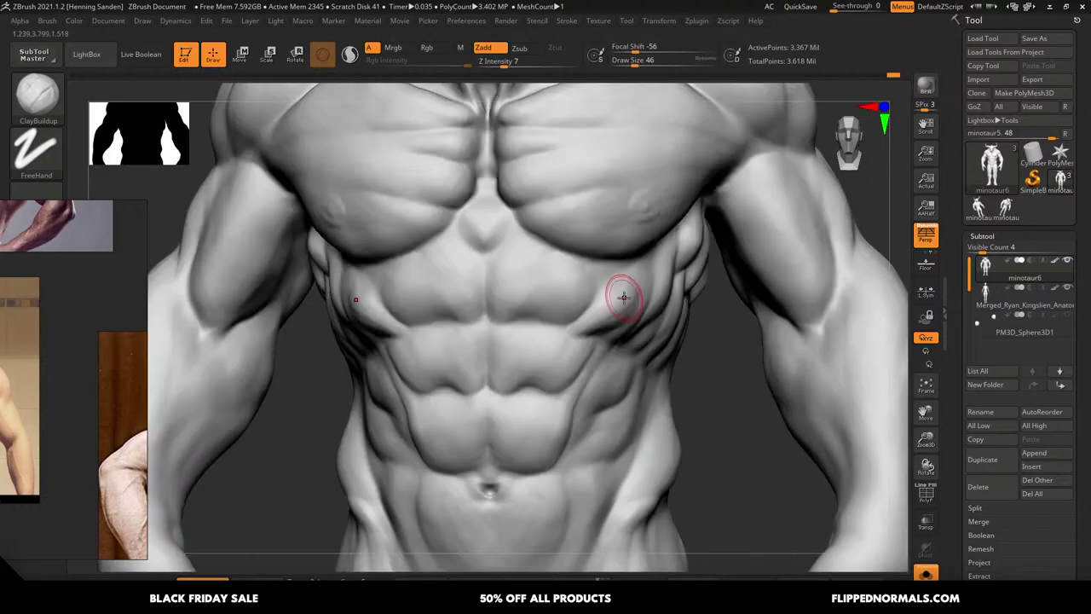
key("bracketright")
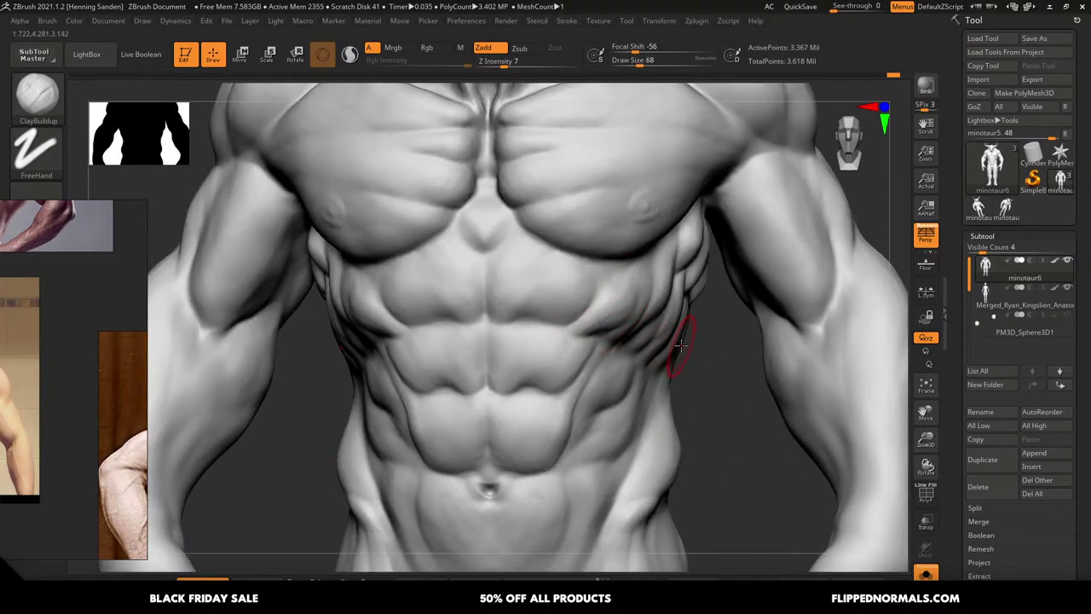
Switch to Task Manager and look through the detailed process list around the entries beginning with S
key("alt+Tab")
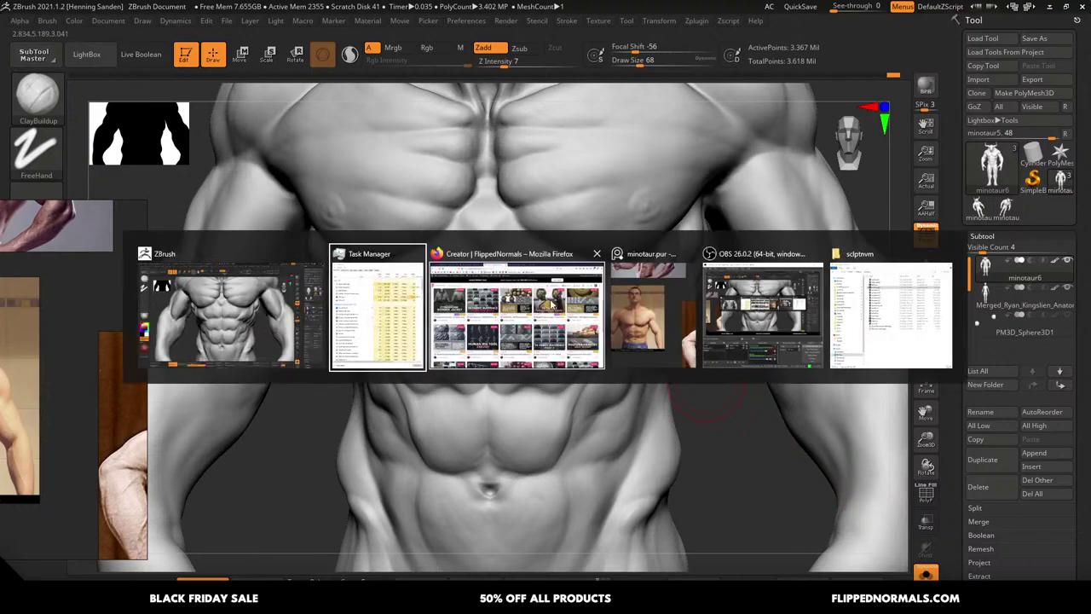
left_click(401, 307)
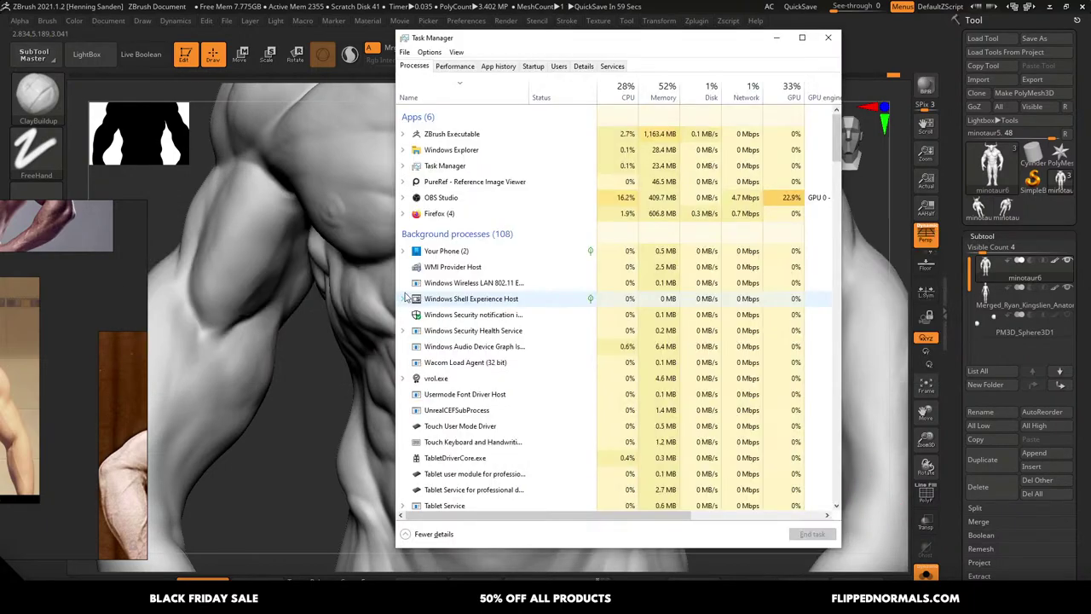
left_click(584, 67)
type("S")
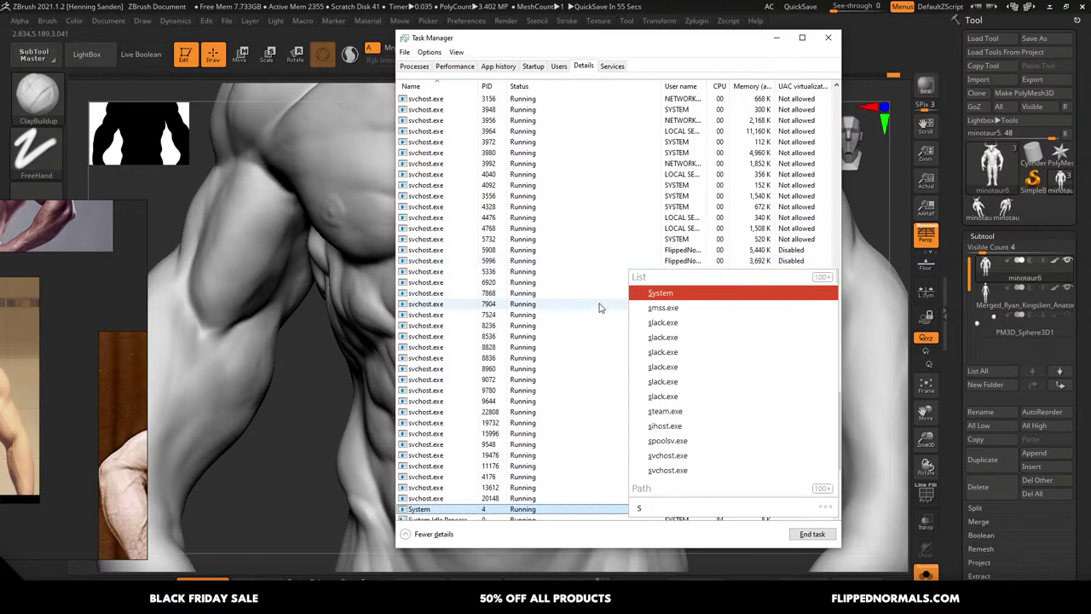
key("Escape")
scroll(558, 341, "down", 4)
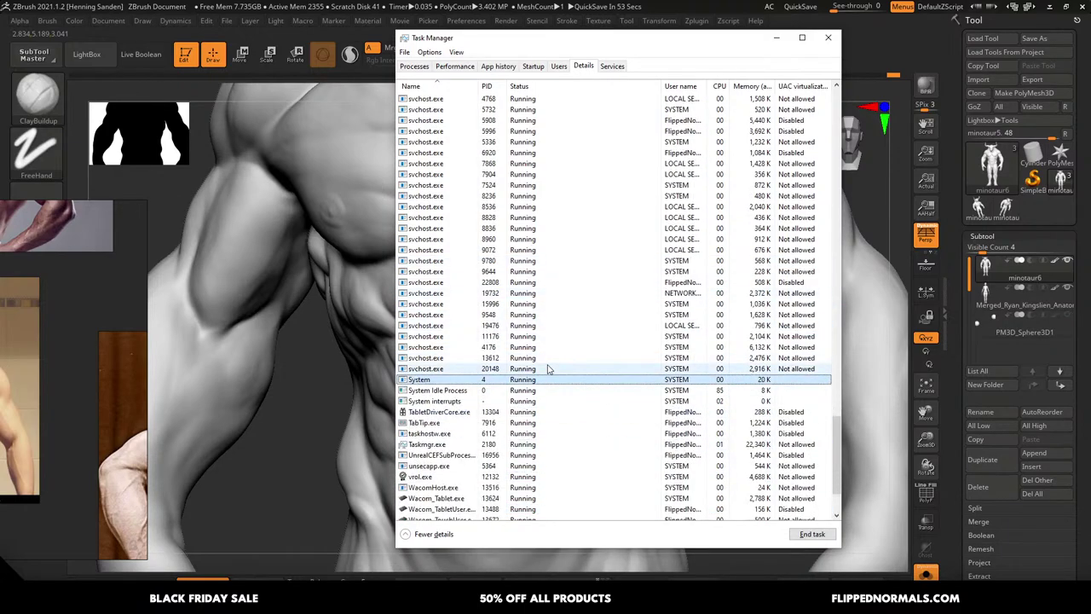
scroll(434, 362, "down", 2)
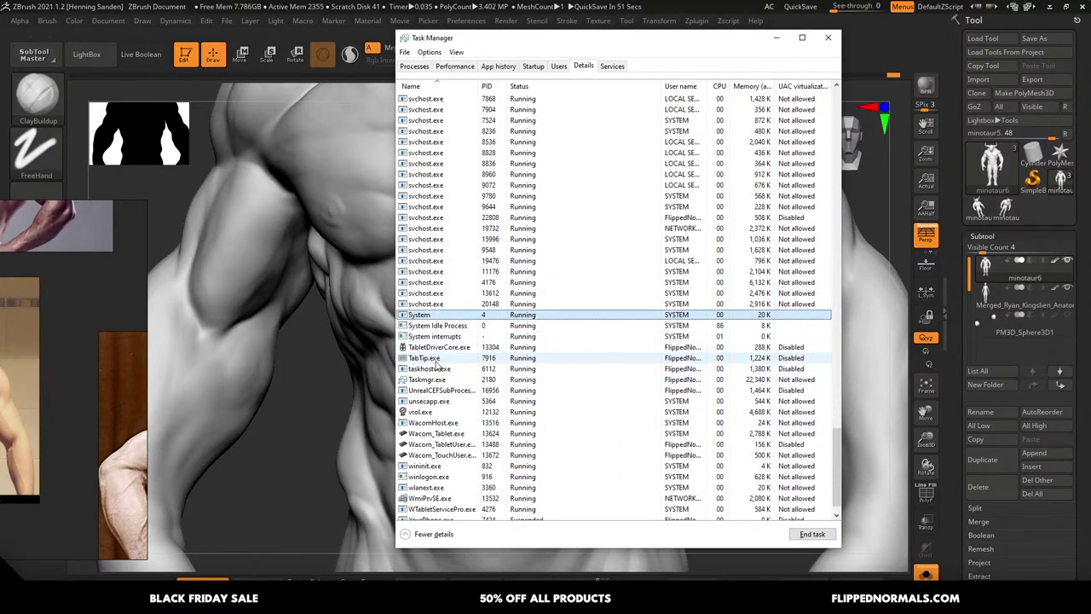
Find slack.exe in the process list and end the task
left_click(439, 87)
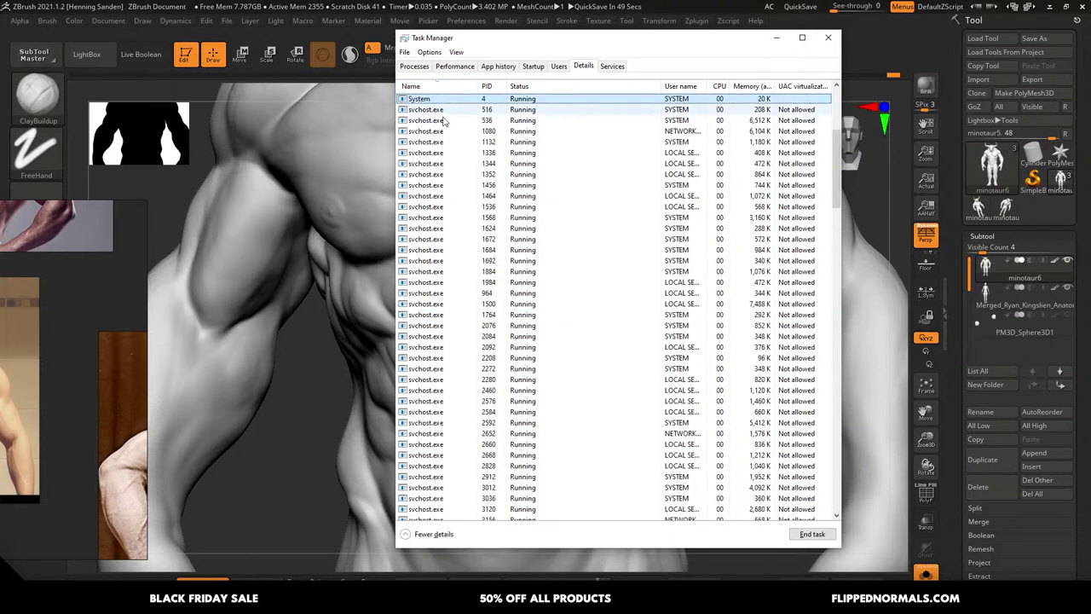
left_click(442, 141)
type("sl")
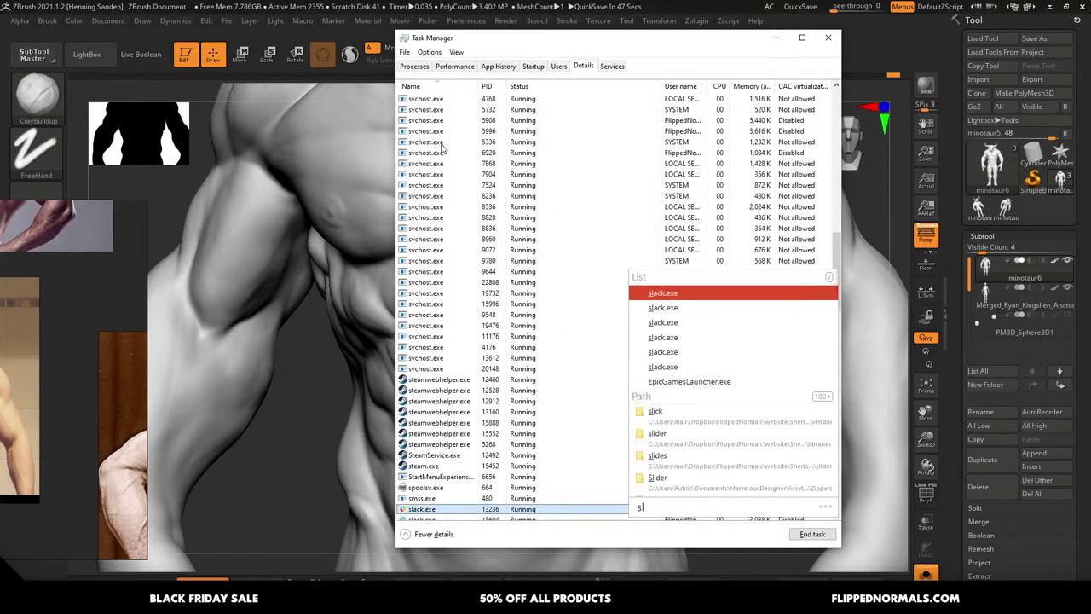
type("a")
key("Escape")
left_click(820, 538)
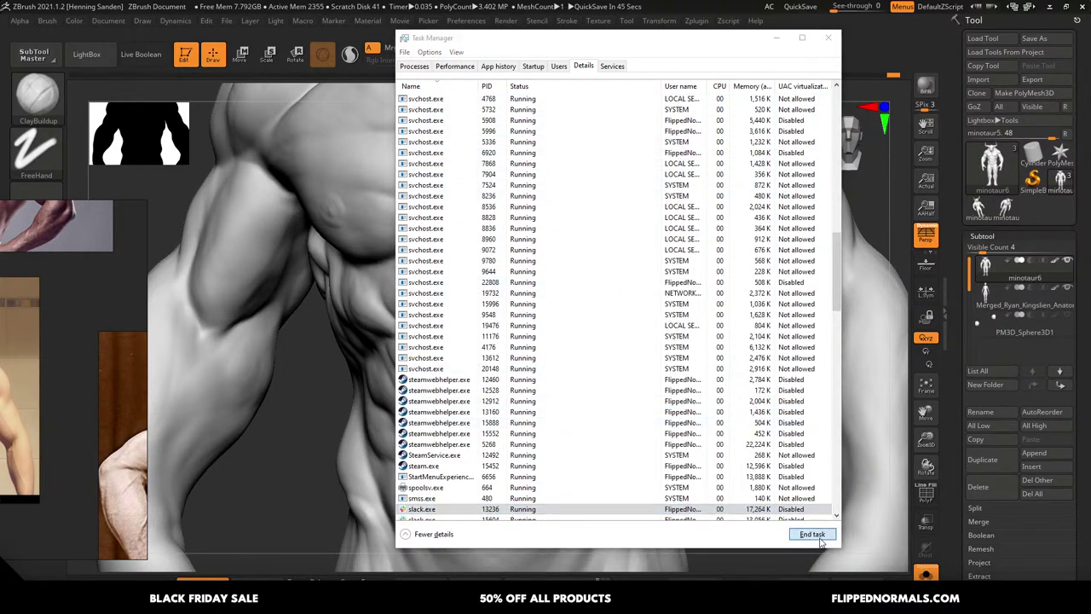
left_click(556, 331)
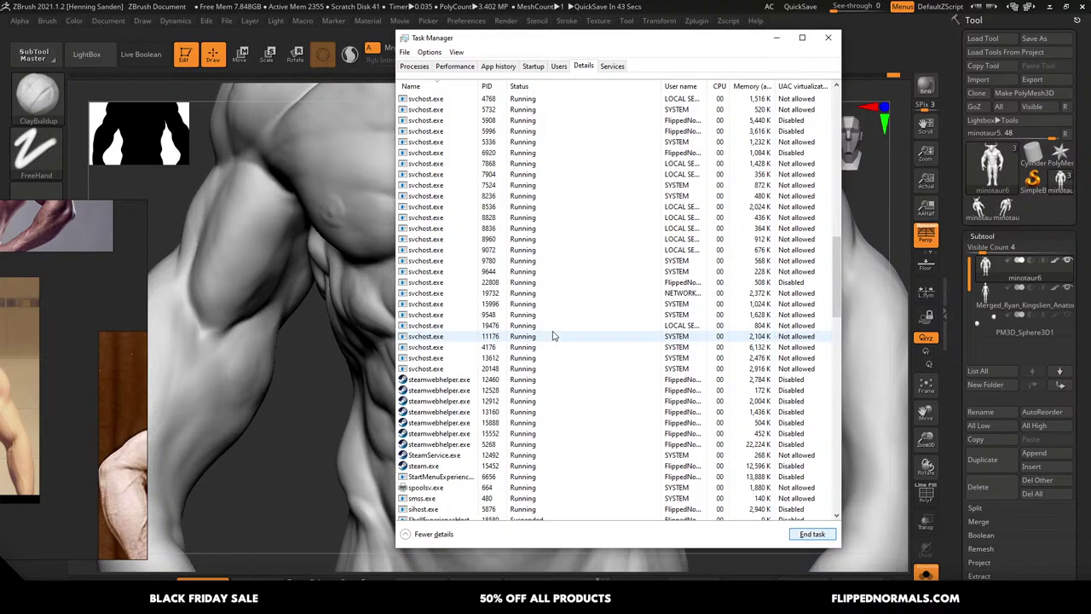
Return to ZBrush and shape the outer part of the upper abdominals with ClayBuildup at draw sizes 65 and 51
left_click(283, 430)
left_click_drag(285, 432, 256, 431)
key("s")
left_click_drag(588, 298, 584, 298)
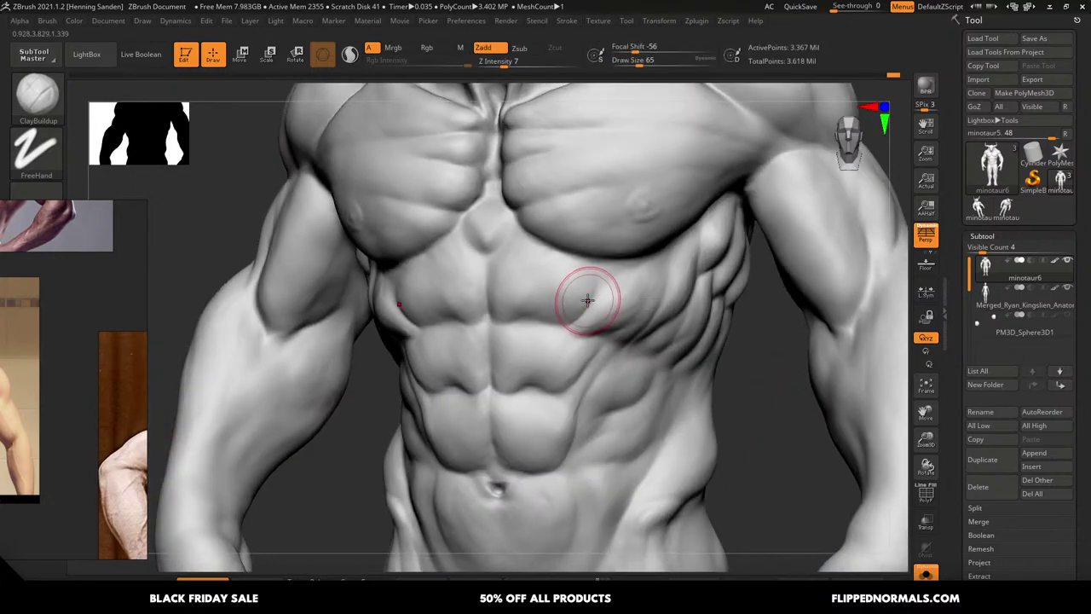
left_click_drag(725, 401, 755, 402)
left_click_drag(587, 295, 579, 304)
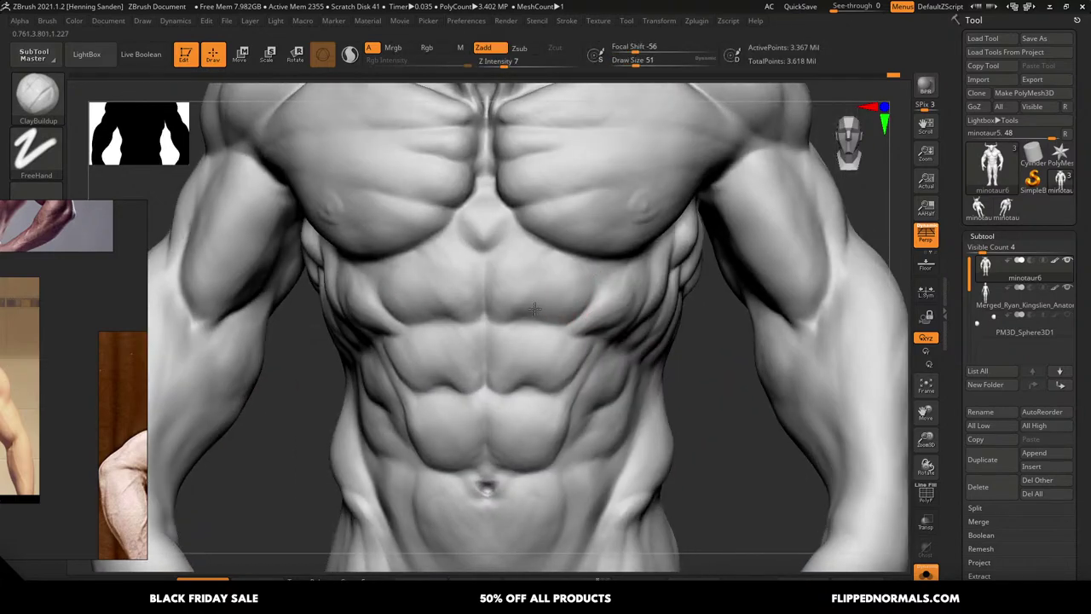
Build up the upper and middle abdominal blocks with ClayBuildup at draw sizes 74 and 68
right_click_drag(545, 300, 572, 295)
key("s")
left_click_drag(572, 295, 576, 293)
left_click_drag(573, 292, 550, 302)
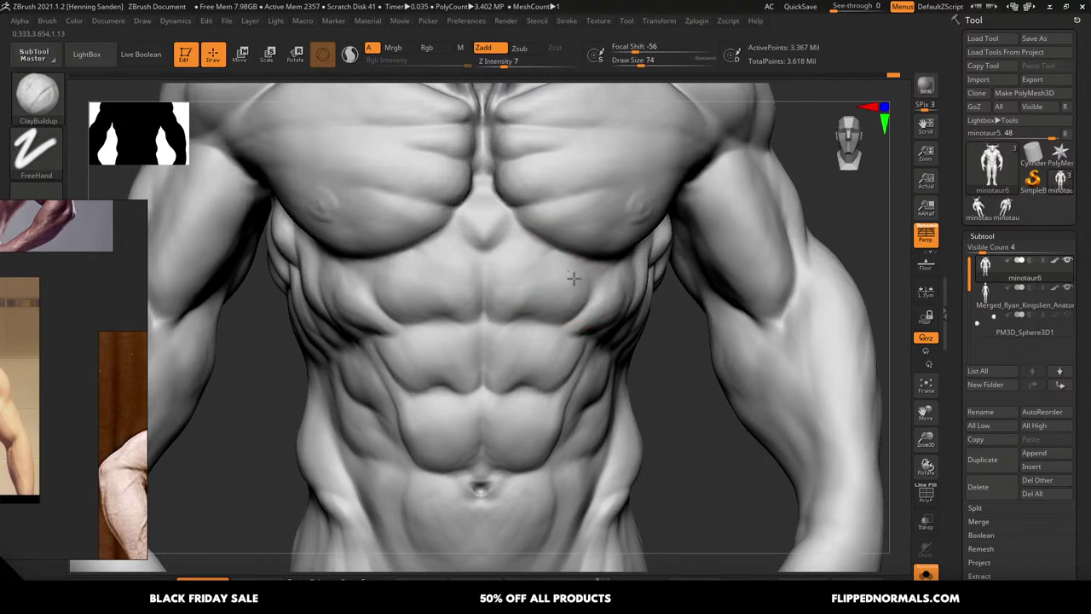
right_click_drag(574, 275, 576, 329)
left_click_drag(576, 340, 532, 378)
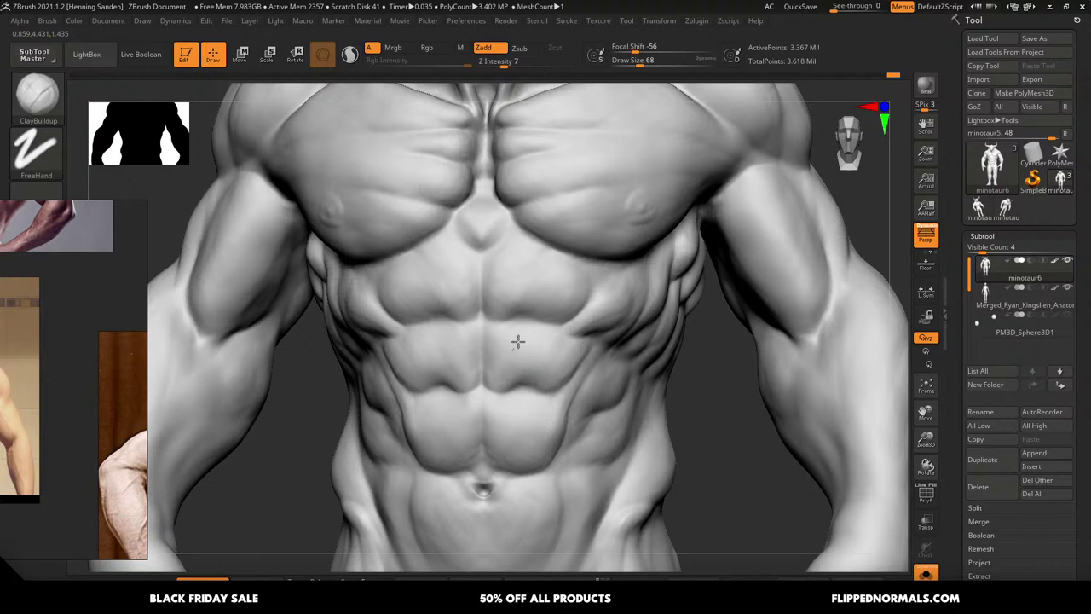
left_click_drag(519, 341, 532, 343)
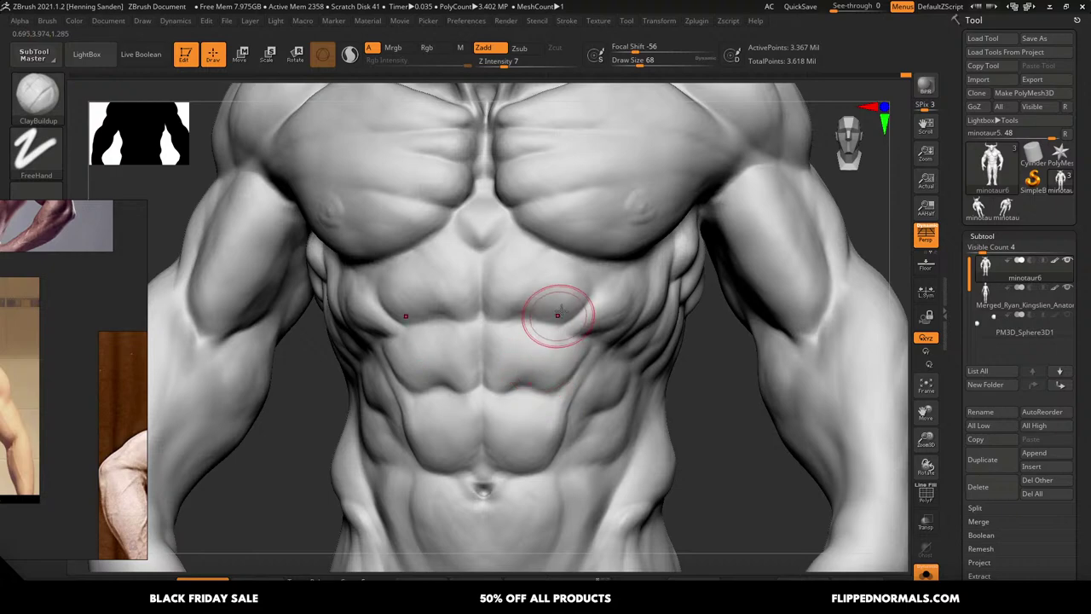
Check the whole figure beside the reference photos and touch up the ribs next to the abdominals with ClayBuildup
right_click_drag(557, 315, 568, 300)
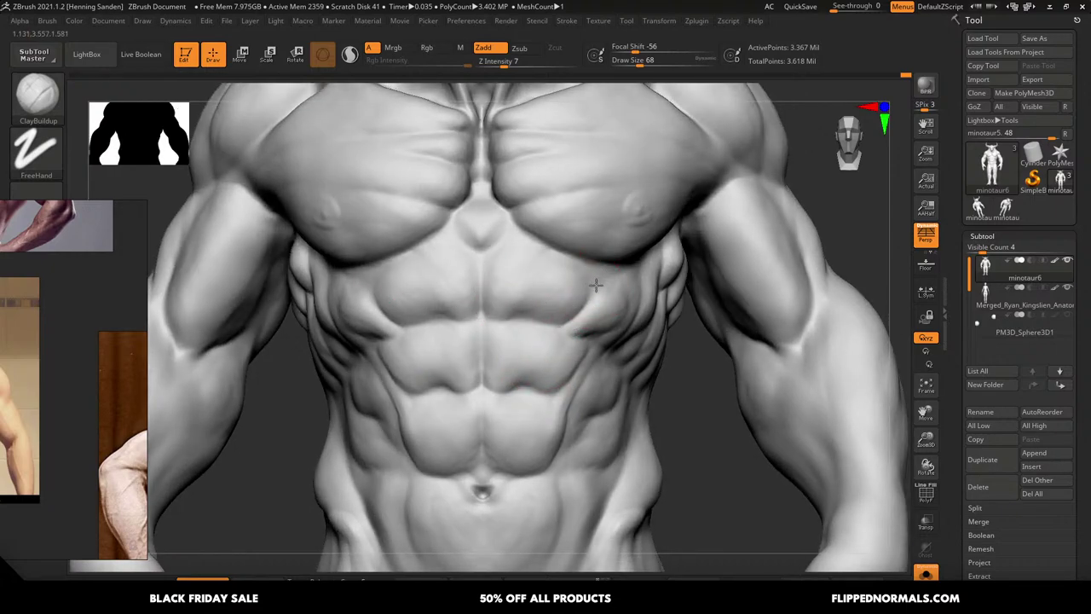
right_click_drag(553, 218, 575, 276, "alt")
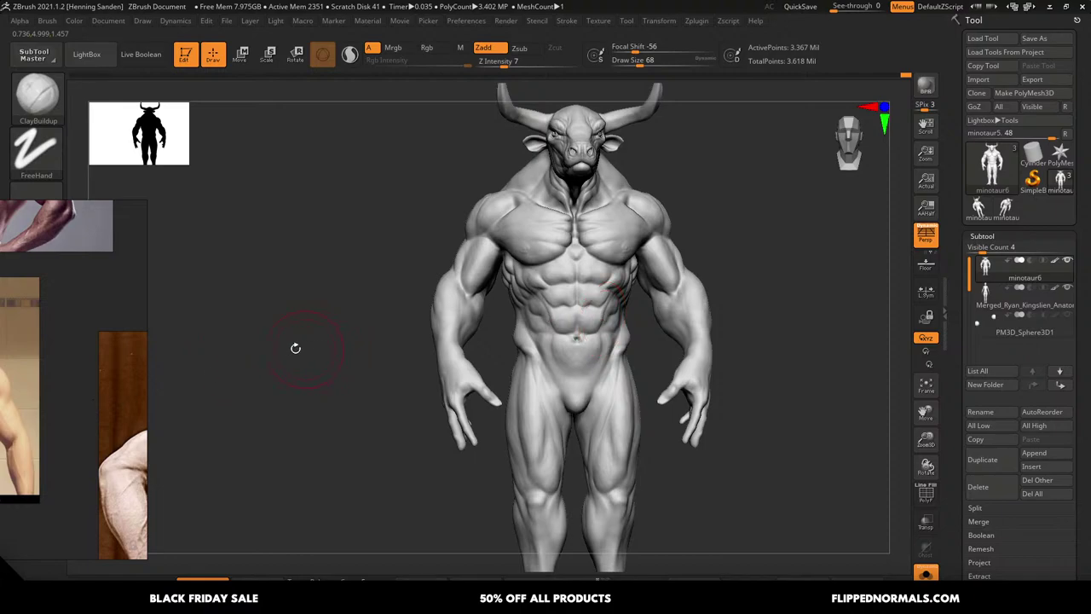
right_click_drag(105, 355, 336, 295)
mouse_move(653, 299)
right_mouse_down()
mouse_move(628, 299)
mouse_move(651, 296)
mouse_move(638, 336)
mouse_move(632, 294)
right_mouse_up()
mouse_move(632, 294)
right_mouse_down()
mouse_move(665, 337)
mouse_move(694, 328)
mouse_move(635, 309)
mouse_move(649, 288)
mouse_move(650, 298)
right_mouse_up()
mouse_move(648, 294)
left_mouse_down()
mouse_move(618, 301)
mouse_move(636, 260)
mouse_move(626, 278)
mouse_move(658, 262)
left_mouse_up()
mouse_move(671, 305)
right_mouse_down("ctrl")
mouse_move(673, 295)
mouse_move(686, 308)
mouse_move(680, 372)
right_mouse_up("ctrl")
right_click_drag(679, 312, 644, 281)
Browse the PureRef board for a bodybuilder photo showing the legs and place it beside the model
middle_click_drag(193, 341, 228, 335)
mouse_move(227, 335)
right_mouse_down("alt")
mouse_move(246, 375)
mouse_move(262, 367)
right_mouse_up("alt")
middle_click_drag(262, 368, 259, 380)
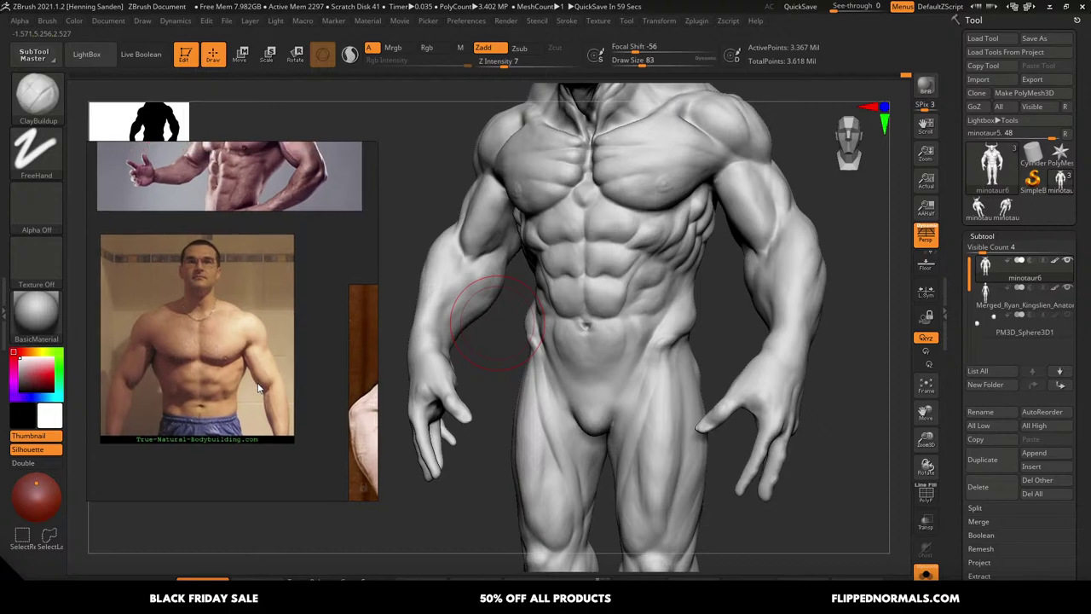
right_click_drag(258, 380, 268, 353, "alt")
middle_click_drag(269, 353, 268, 464)
right_click_drag(281, 335, 282, 331, "alt")
middle_click_drag(283, 331, 246, 464)
right_click_drag(276, 372, 279, 337, "alt")
middle_click_drag(279, 307, 283, 382)
mouse_move(315, 354)
right_mouse_down()
mouse_move(301, 343)
mouse_move(358, 303)
right_mouse_up()
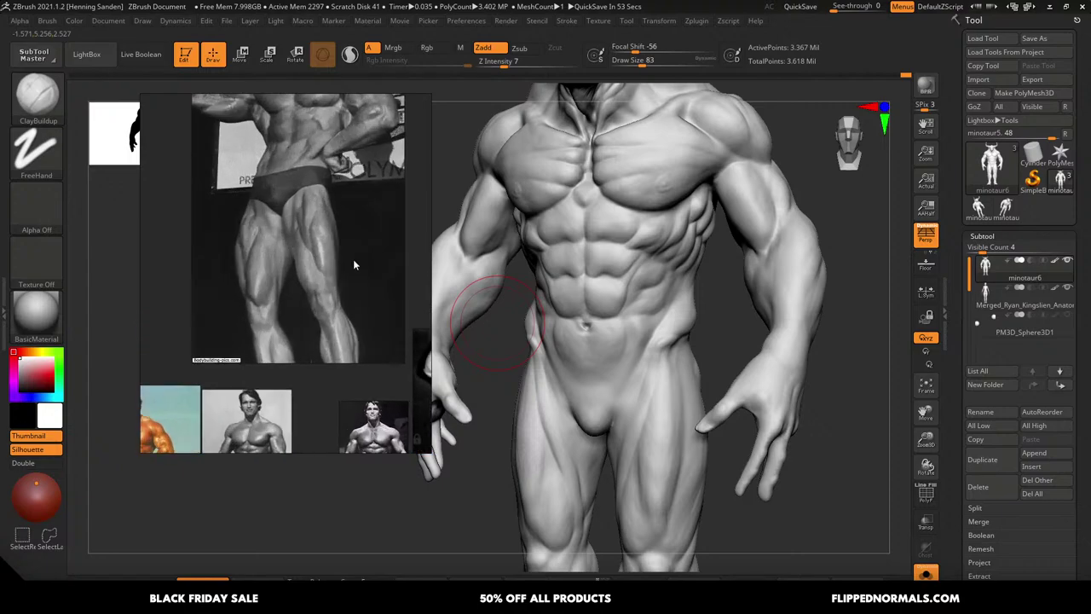
Carve the creases around the patellar tendon below the kneecap with DamStandard at draw size 39
right_click_drag(690, 328, 683, 271)
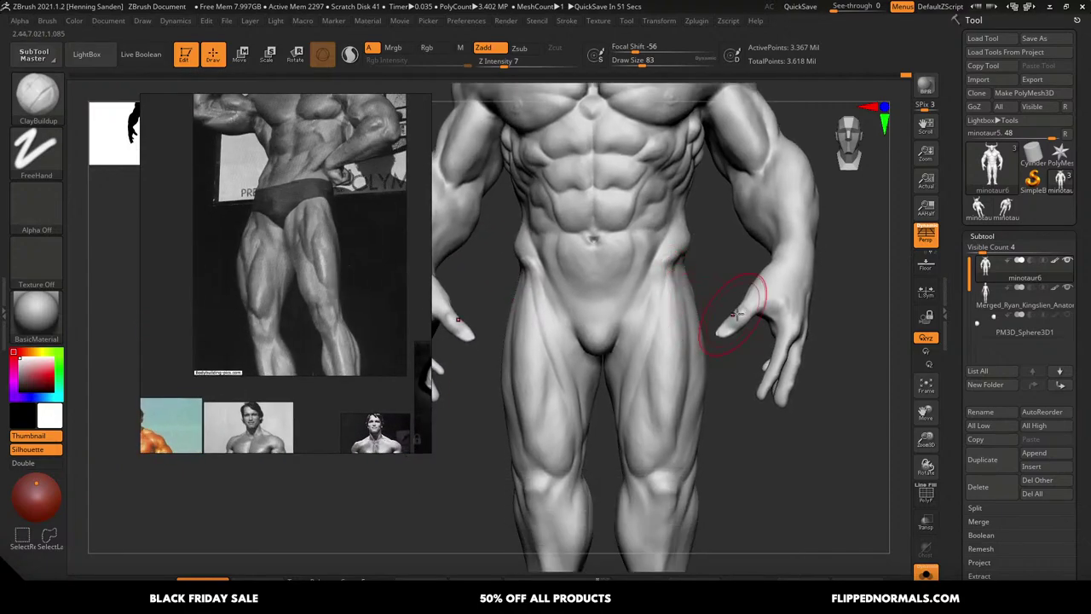
right_click_drag(695, 352, 724, 336, "shift")
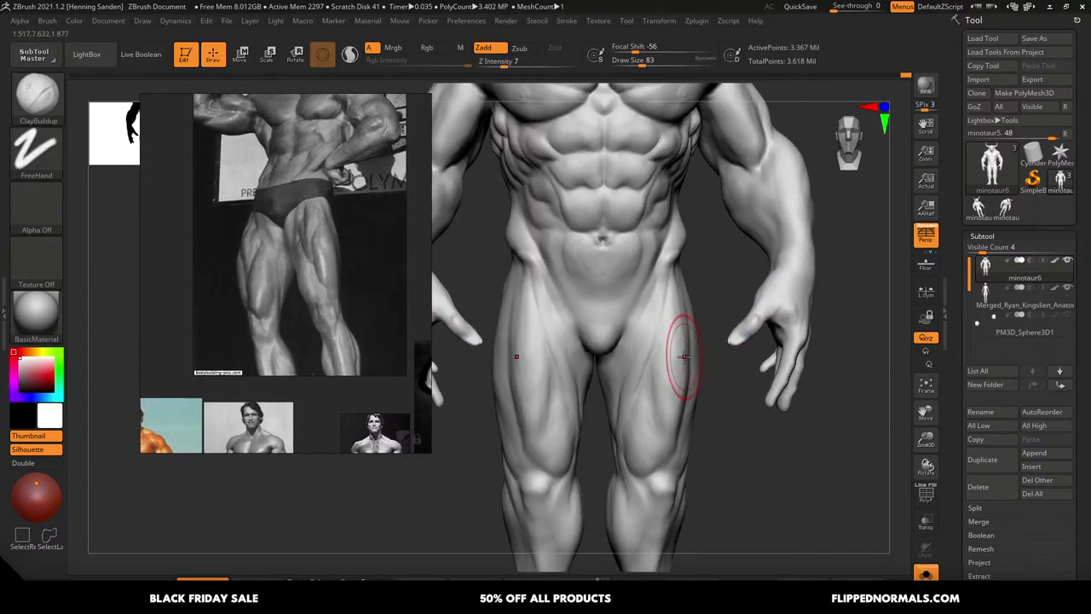
mouse_move(679, 396)
right_mouse_down()
mouse_move(681, 350)
mouse_move(677, 365)
mouse_move(702, 330)
mouse_move(689, 341)
mouse_move(702, 382)
mouse_move(685, 321)
right_mouse_up()
key("b")
key("d")
key("s")
key("s")
left_click_drag(685, 316, 674, 337)
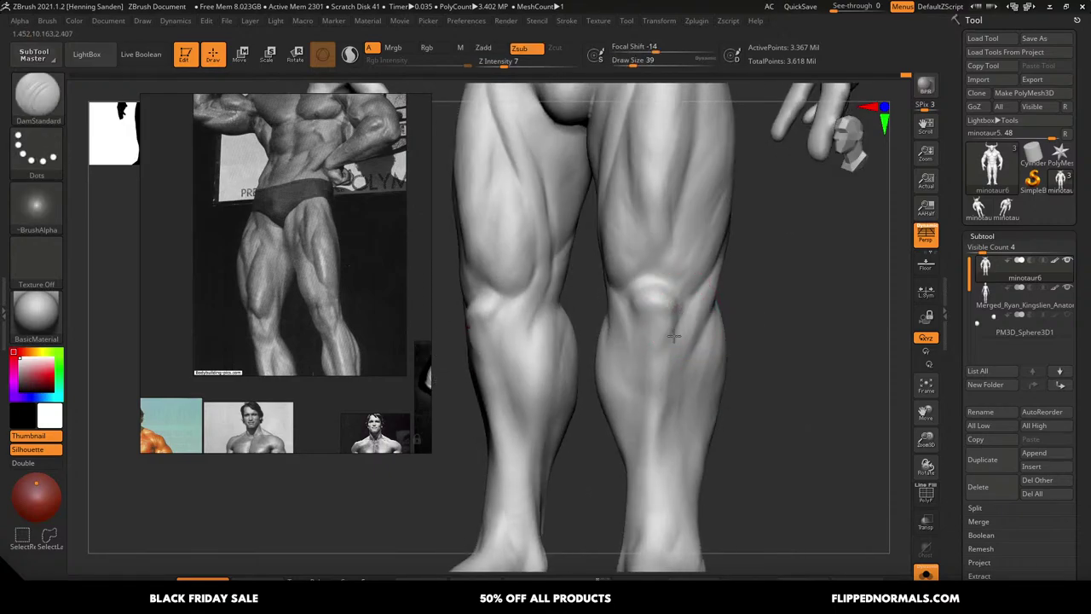
left_click_drag(636, 305, 636, 332)
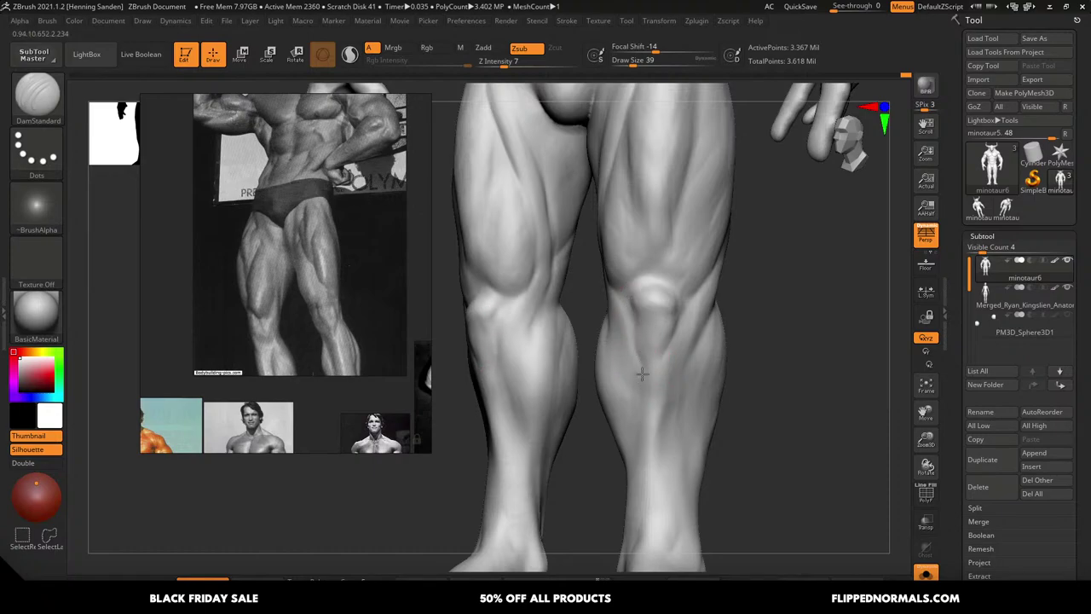
right_click_drag(665, 399, 682, 317, "alt")
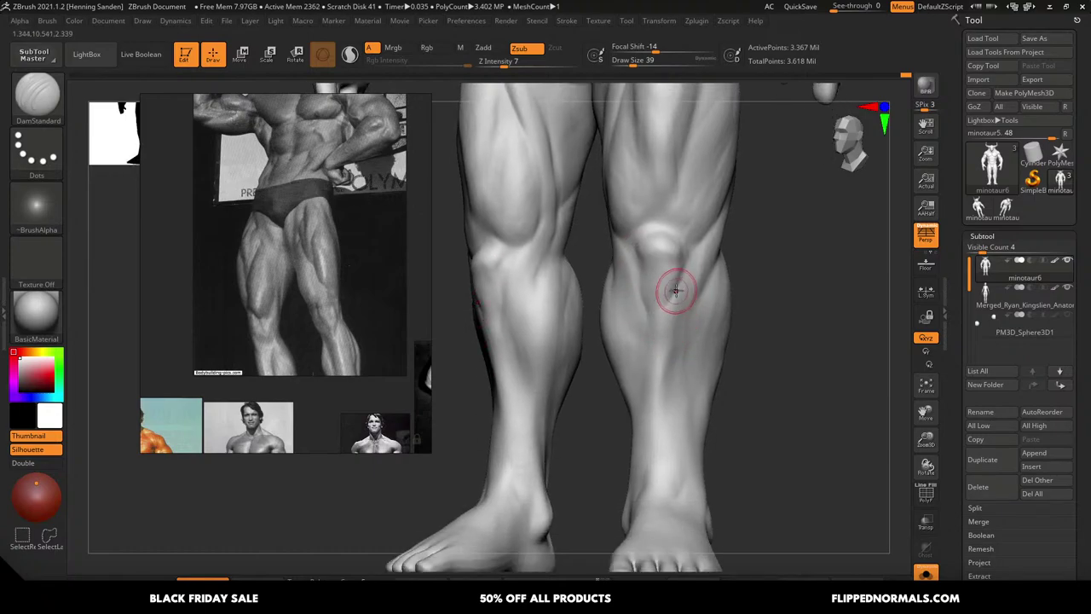
left_click_drag(672, 300, 662, 329)
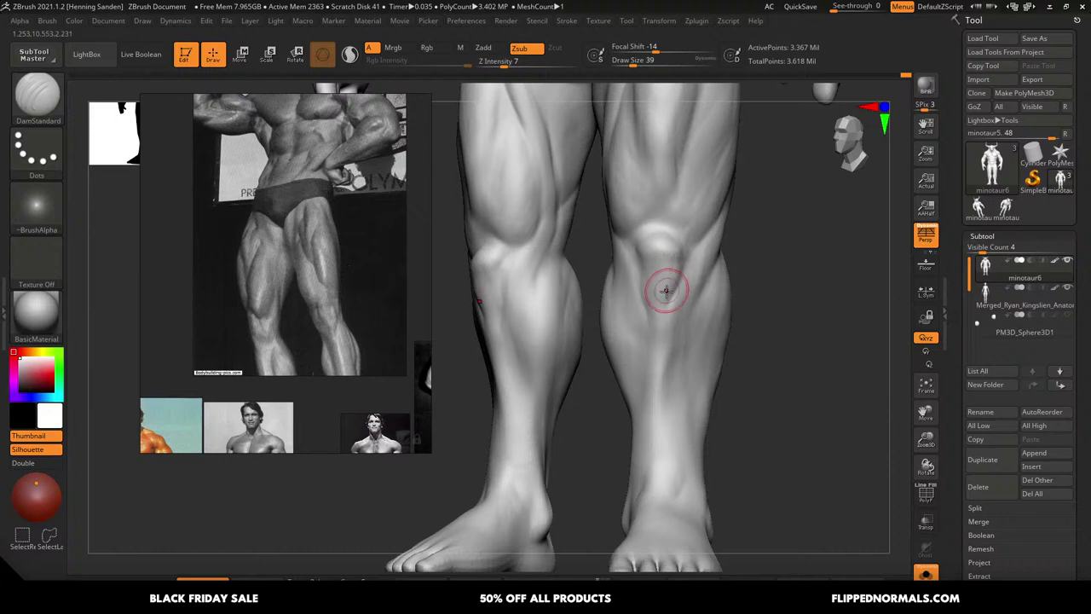
Build up the kneecap and the form beneath it with Standard at draw size 22 and ClayBuildup at 27
key("b")
key("s")
key("t")
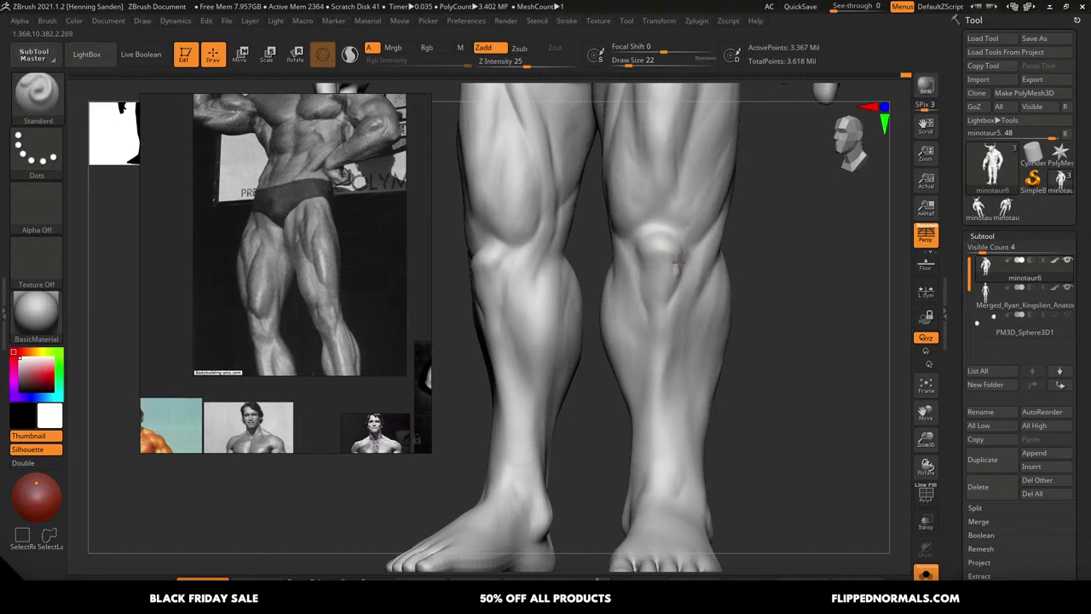
key("b")
key("c")
key("b")
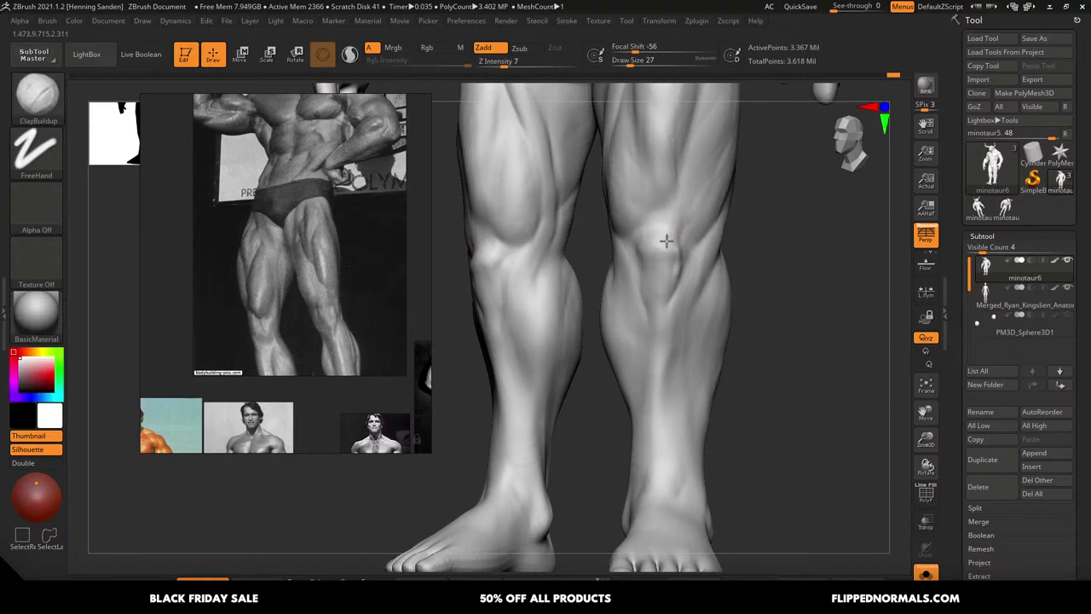
Define the long muscle band running from the hip across the upper inner thigh with ClayBuildup at draw sizes 27 and 46
key("bracketright")
right_click_drag(701, 180, 684, 263, "alt")
key("s")
left_click(670, 247)
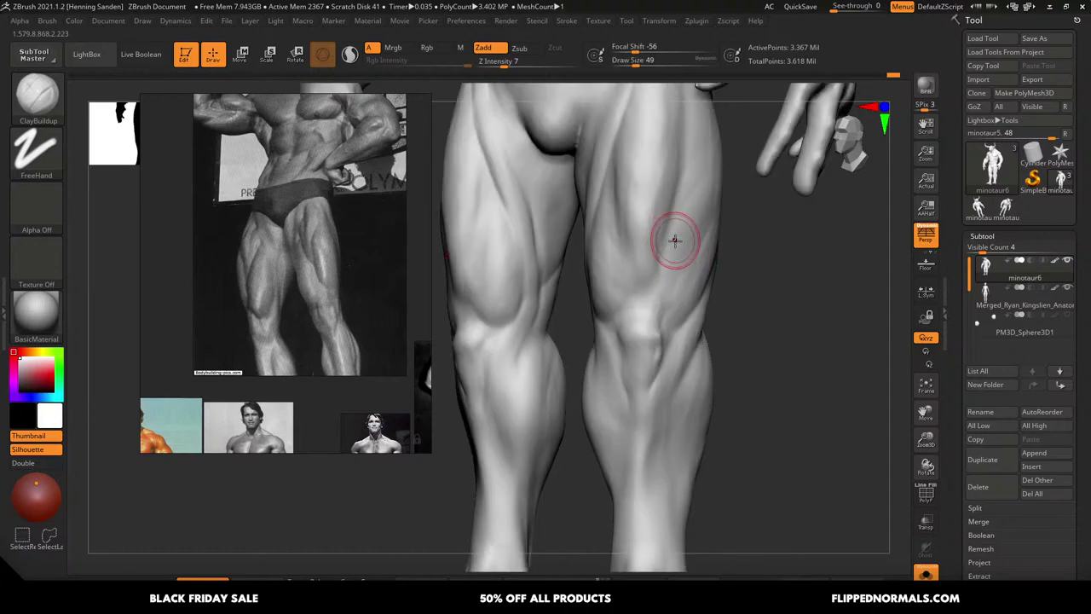
right_click_drag(676, 245, 689, 260)
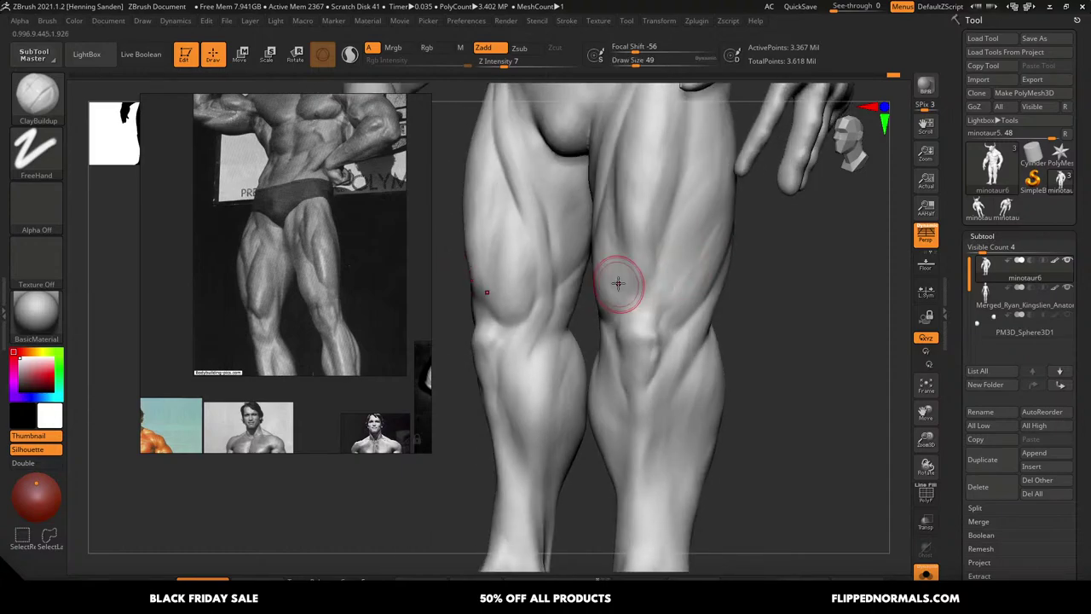
right_click_drag(643, 294, 649, 296)
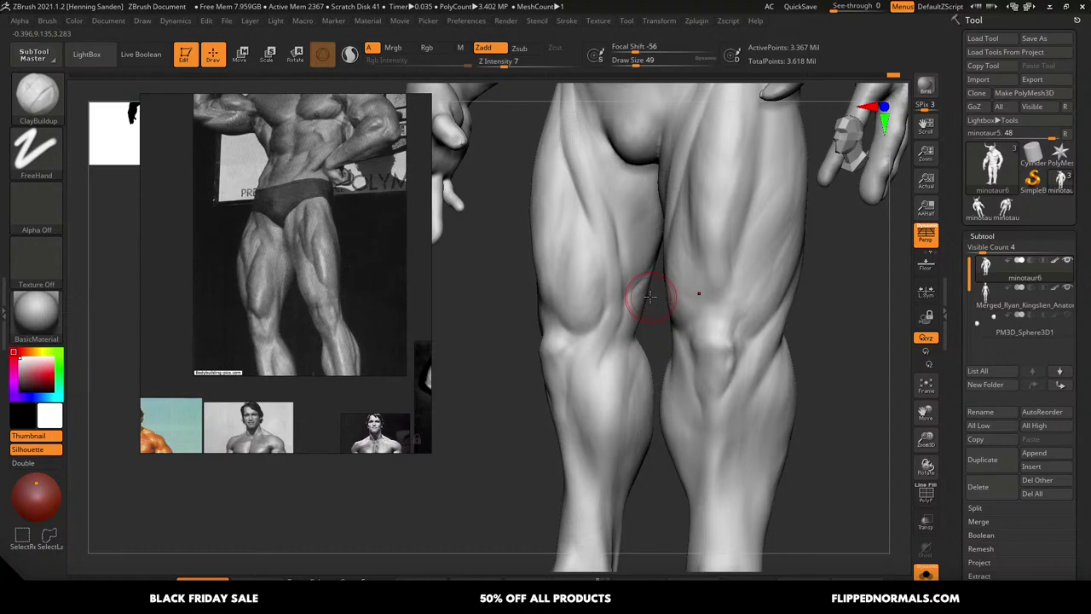
right_click_drag(609, 251, 605, 217)
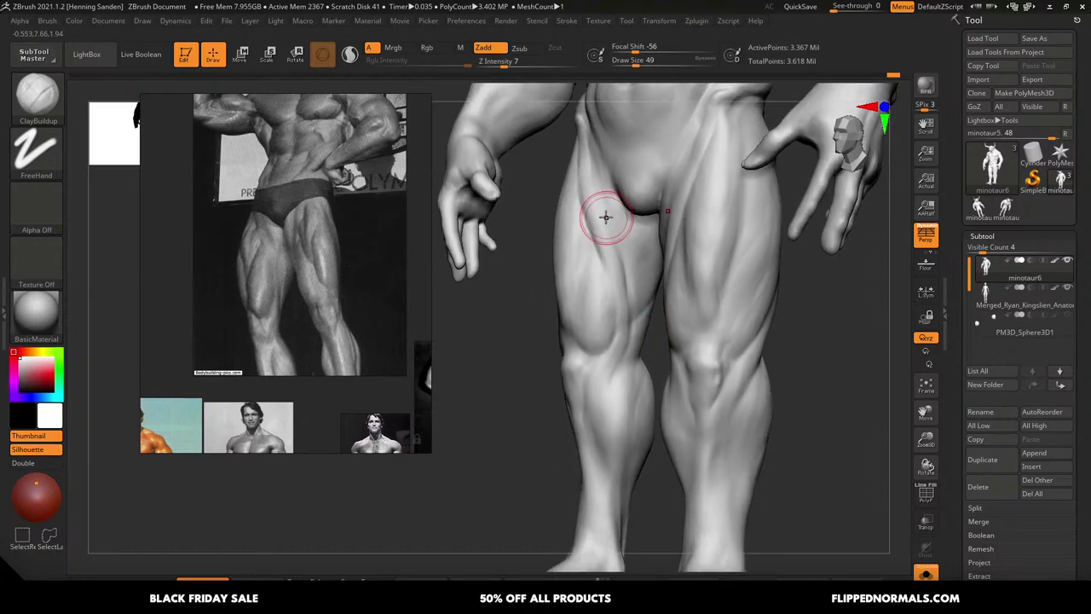
key("bracketleft")
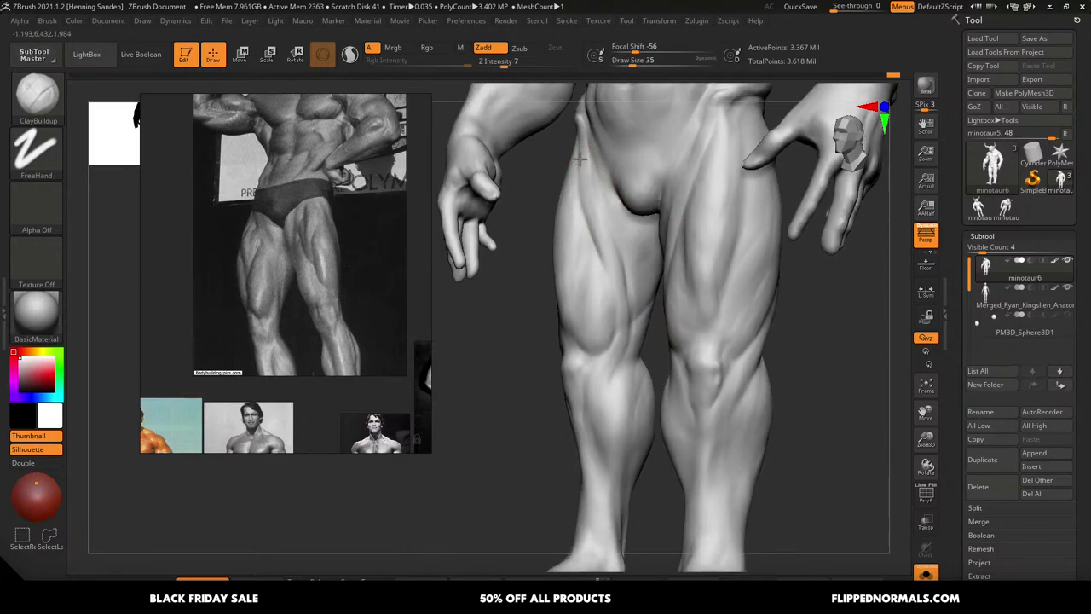
key("bracketleft")
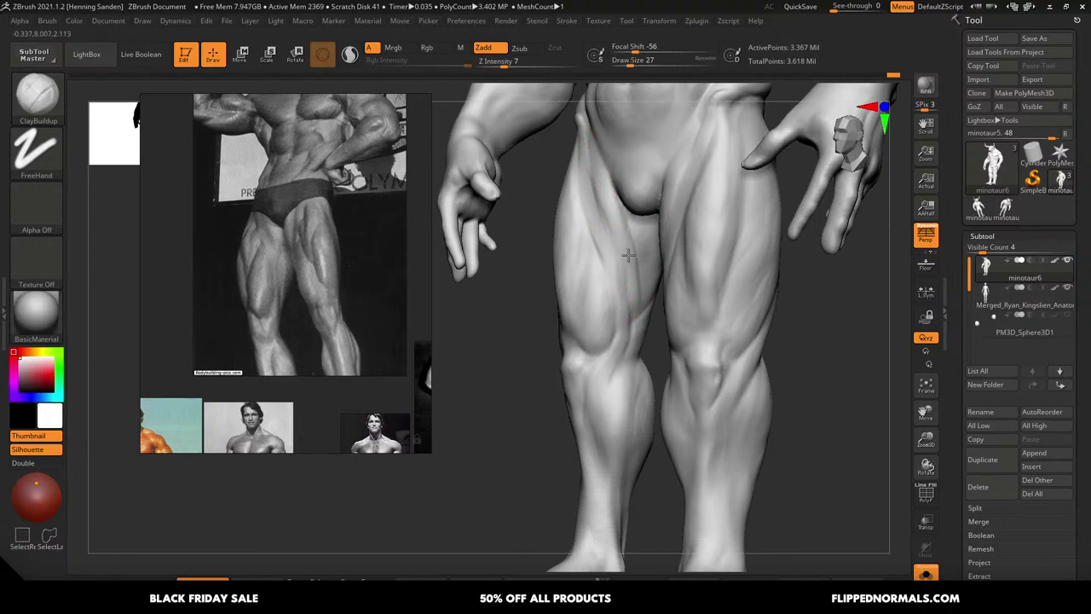
key("s")
left_click_drag(616, 248, 605, 239)
key("s")
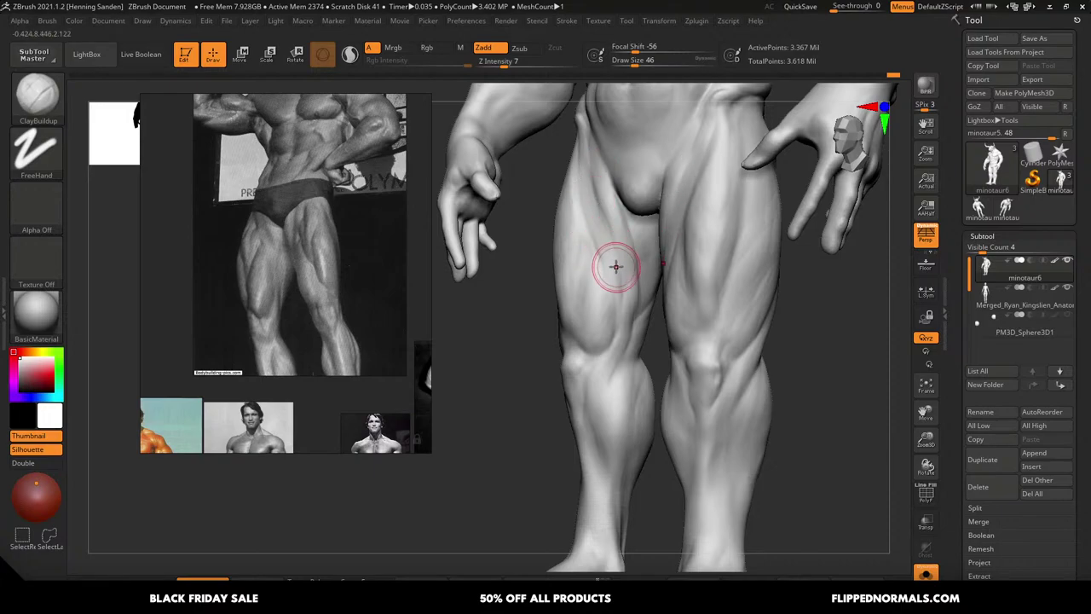
Build up the inner thigh muscle down toward the knee with ClayBuildup at draw size 35
right_click_drag(614, 265, 614, 279, "ctrl")
key("s")
left_click_drag(614, 278, 613, 279)
left_click_drag(596, 212, 611, 325)
key("s")
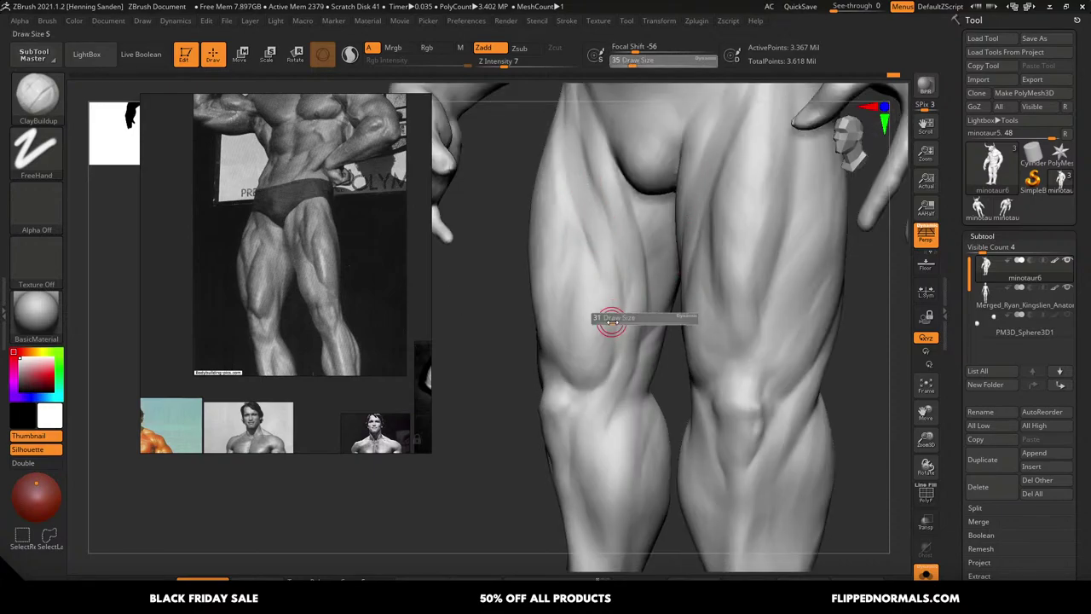
right_click_drag(617, 336, 619, 310, "alt")
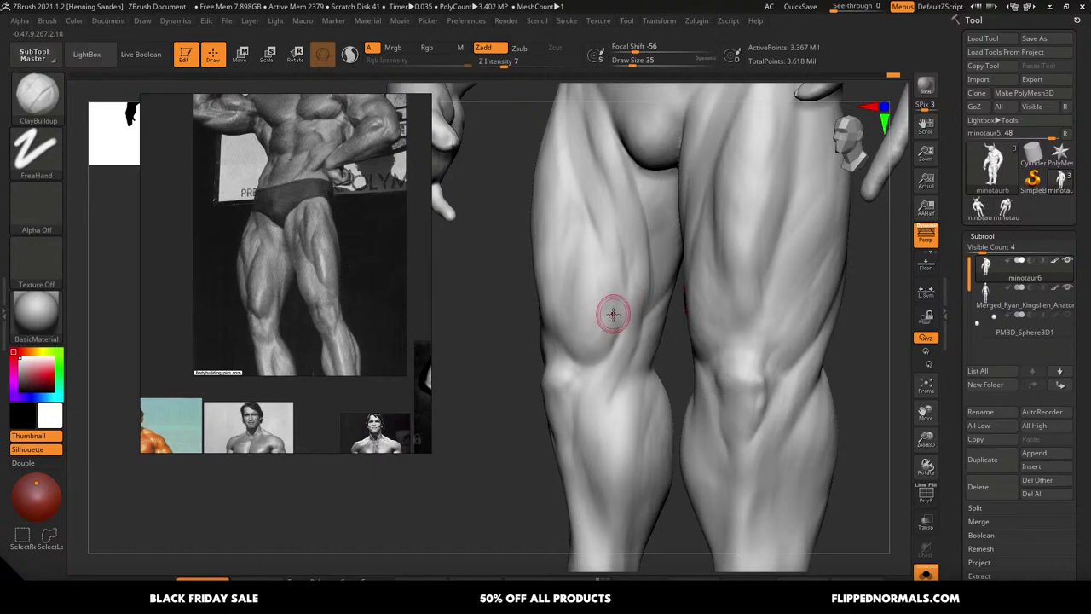
Build up the inner teardrop muscle just above the knee with ClayBuildup at draw size 35
left_click_drag(604, 339, 583, 350)
mouse_move(582, 341)
right_mouse_down("shift")
mouse_move(546, 309)
mouse_move(555, 319)
mouse_move(552, 292)
mouse_move(585, 275)
mouse_move(575, 298)
right_mouse_up("shift")
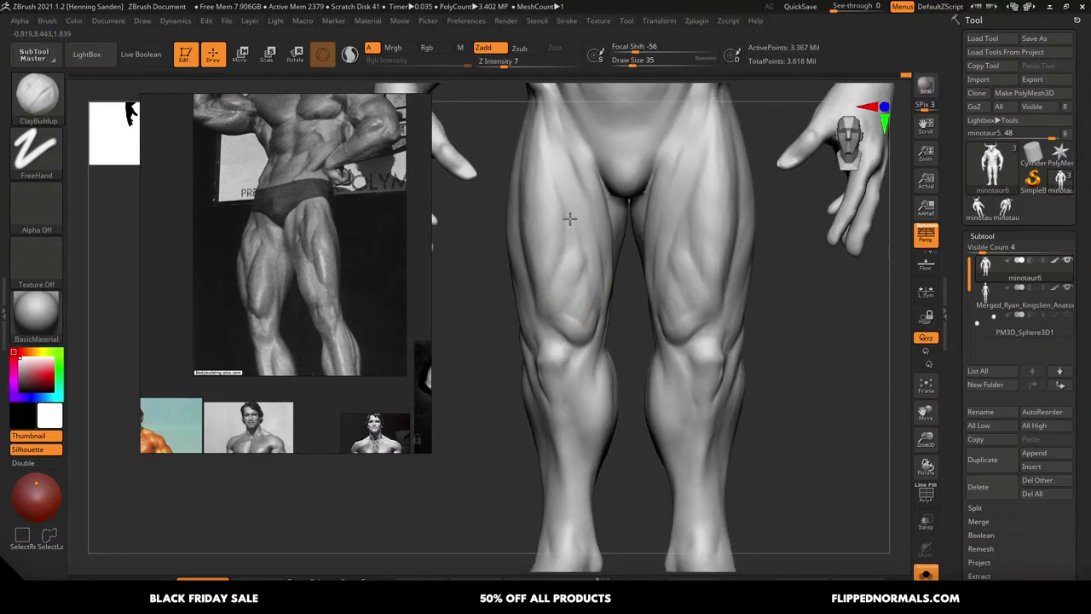
right_click_drag(568, 219, 575, 231)
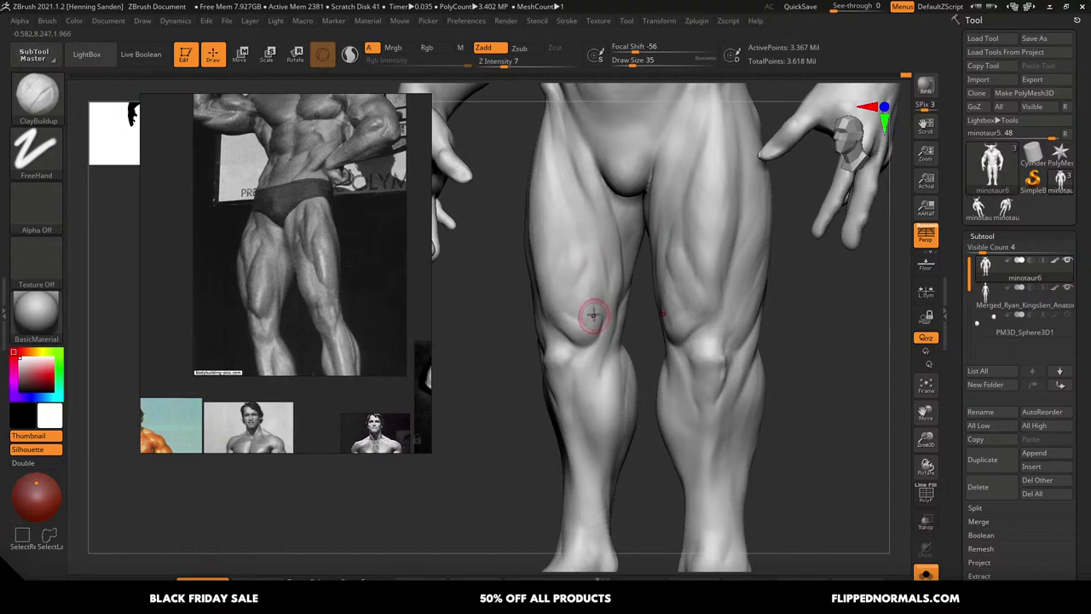
right_click_drag(585, 317, 582, 307)
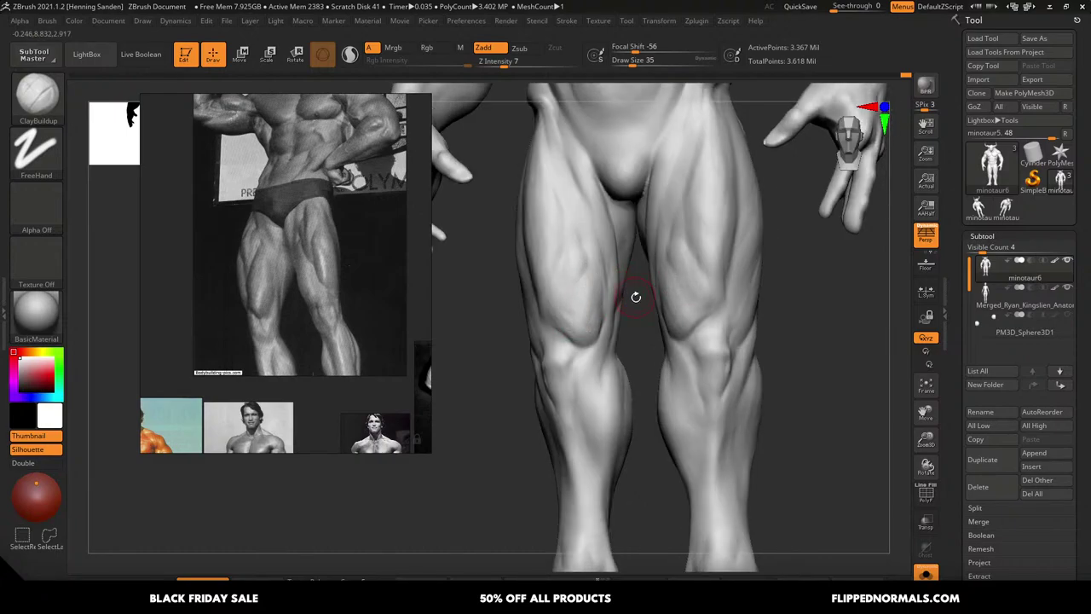
Add volume along the front of the thighs from above the knee upward with ClayBuildup at draw size 49
mouse_move(635, 297)
right_mouse_down()
mouse_move(633, 312)
mouse_move(602, 305)
mouse_move(600, 270)
mouse_move(627, 282)
right_mouse_up()
right_click_drag(627, 281, 598, 287, "ctrl")
key("s")
left_click_drag(585, 295, 588, 295)
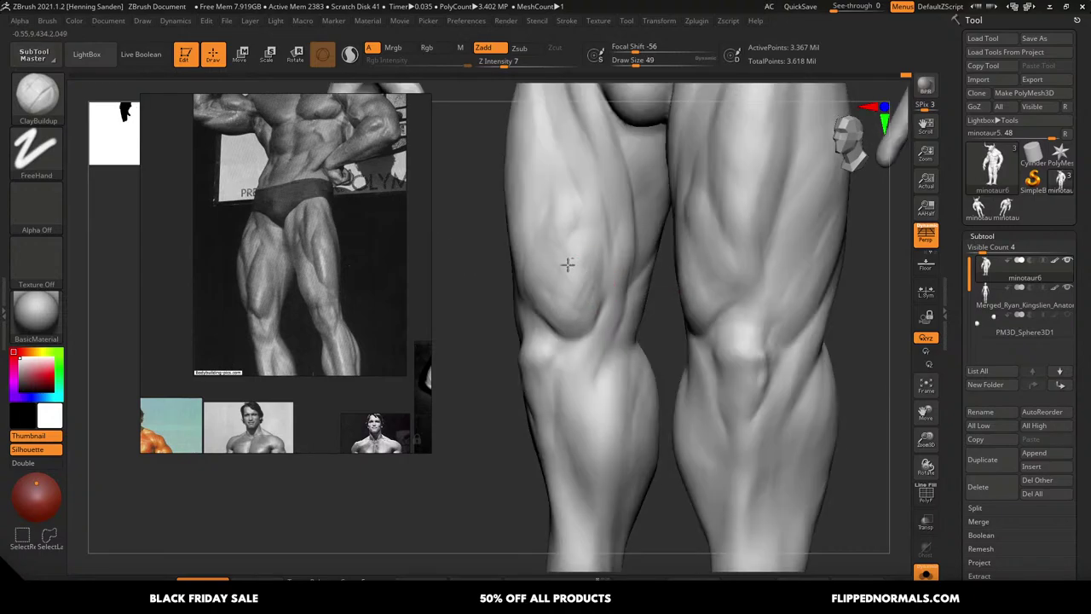
mouse_move(569, 270)
left_mouse_down()
mouse_move(588, 193)
mouse_move(568, 188)
mouse_move(580, 176)
left_mouse_up()
mouse_move(570, 162)
right_mouse_down()
mouse_move(547, 98)
mouse_move(555, 251)
mouse_move(624, 279)
mouse_move(657, 310)
right_mouse_up()
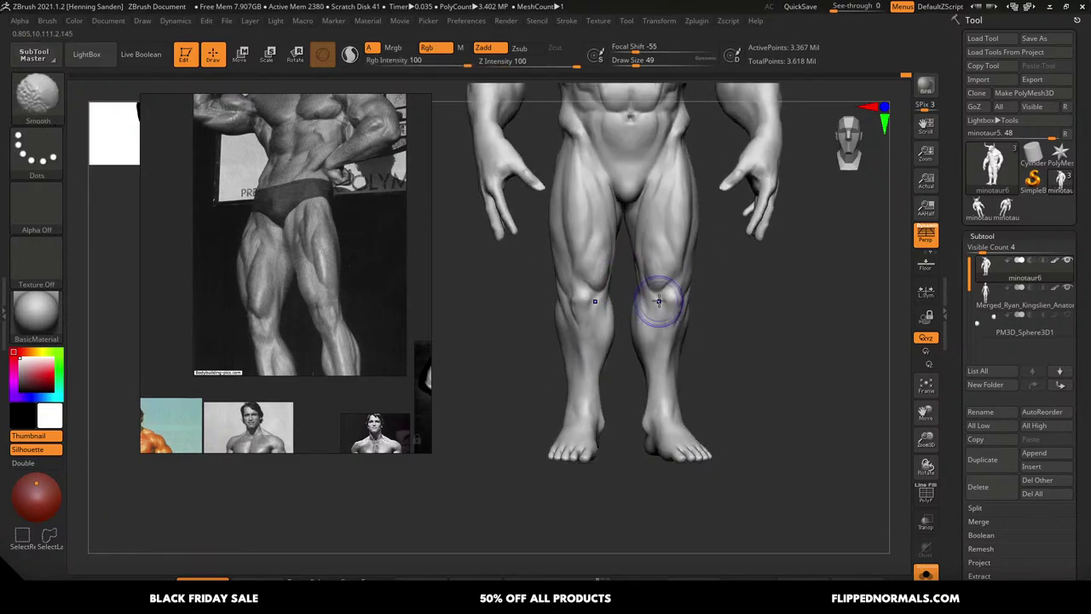
Sculpt the diagonal muscle form down the middle of the front thighs with ClayBuildup at draw size 46
mouse_move(603, 280)
right_mouse_down()
mouse_move(621, 282)
mouse_move(616, 295)
right_mouse_up()
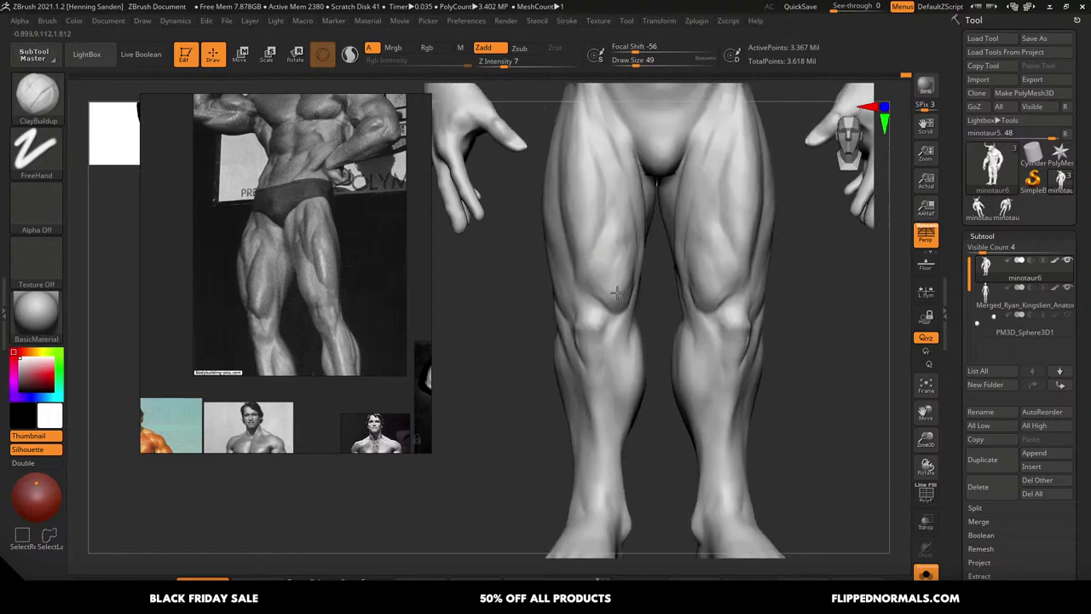
right_click_drag(611, 228, 609, 244)
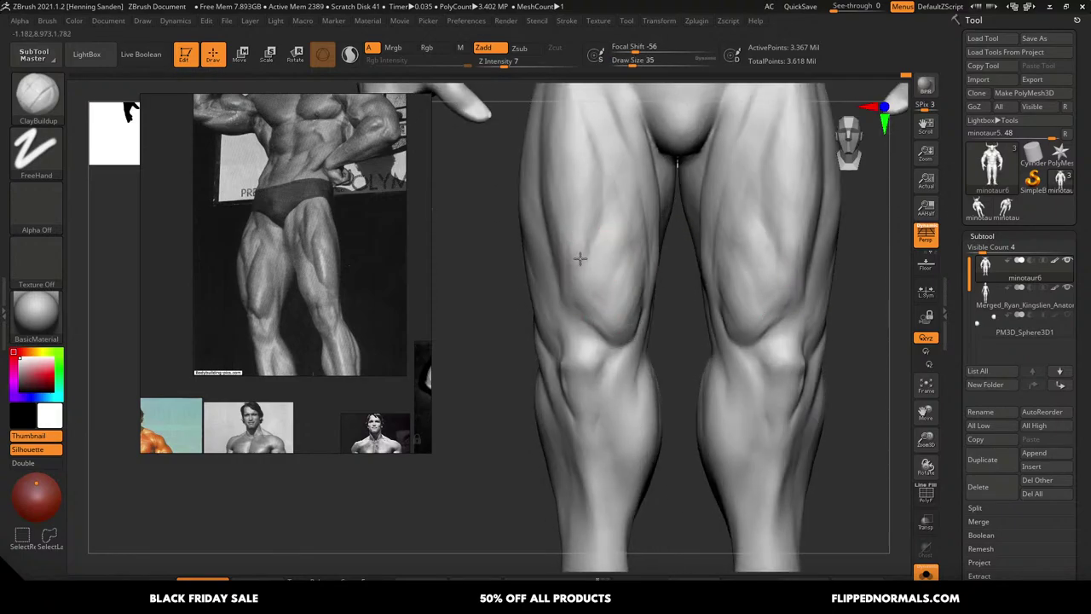
key("bracketright")
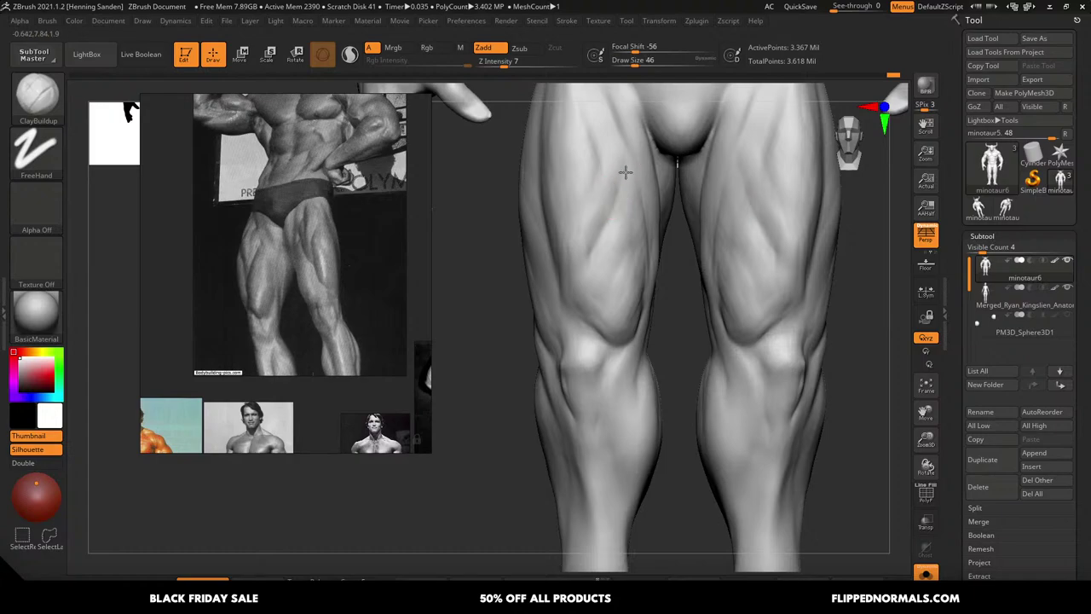
left_click_drag(625, 186, 595, 258)
mouse_move(610, 211)
right_mouse_down()
mouse_move(615, 292)
mouse_move(602, 223)
right_mouse_up()
Refine the upper front thighs with ClayBuildup at draw size 33 and check the full figure
key("s")
left_click_drag(587, 192, 584, 193)
mouse_move(592, 211)
right_mouse_down()
mouse_move(619, 233)
mouse_move(567, 187)
right_mouse_up()
mouse_move(579, 323)
right_mouse_down()
mouse_move(604, 329)
mouse_move(670, 309)
mouse_move(685, 333)
right_mouse_up()
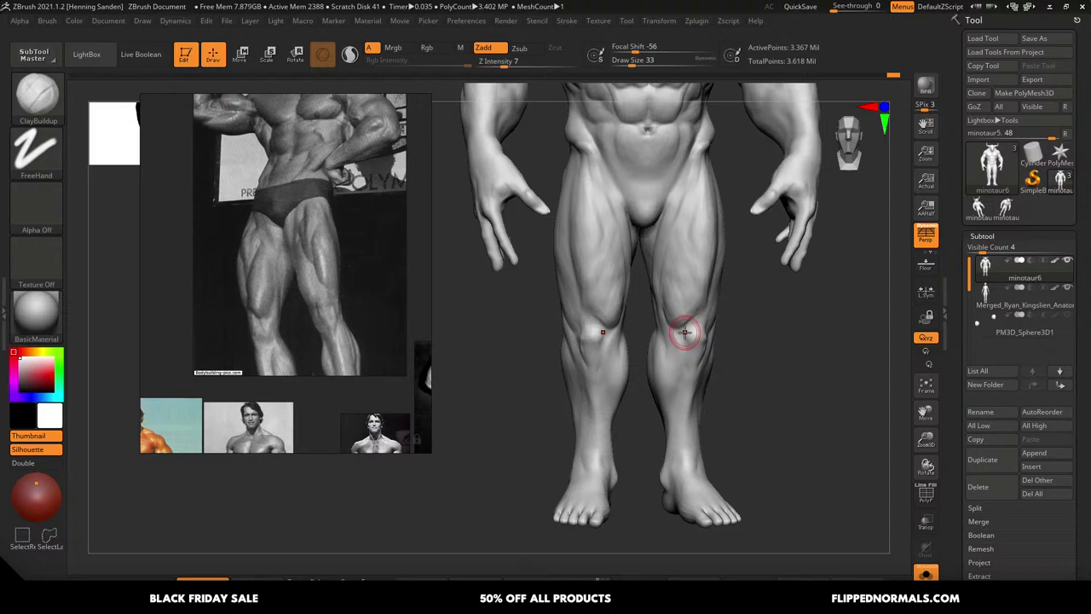
right_click_drag(602, 270, 685, 328)
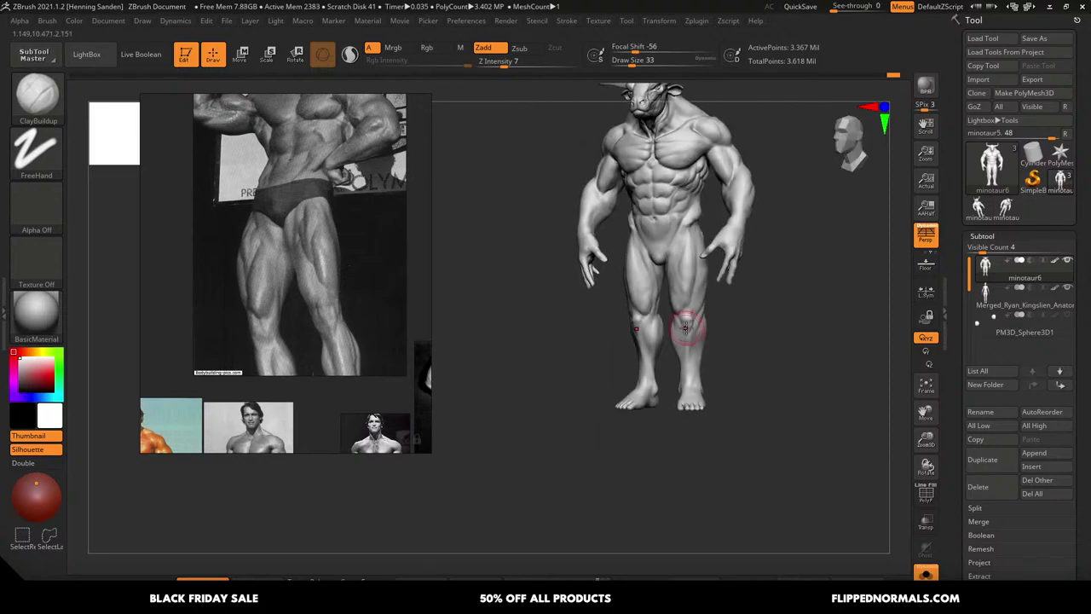
Reframe the bodybuilder reference photo closer on the torso and abdomen
key("ctrl")
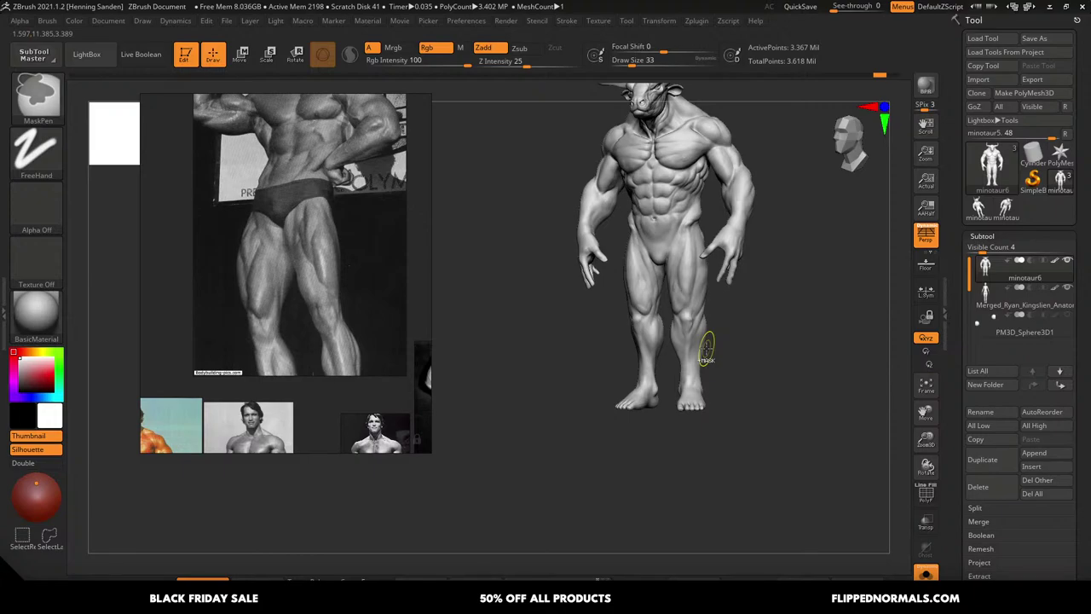
key("ctrl")
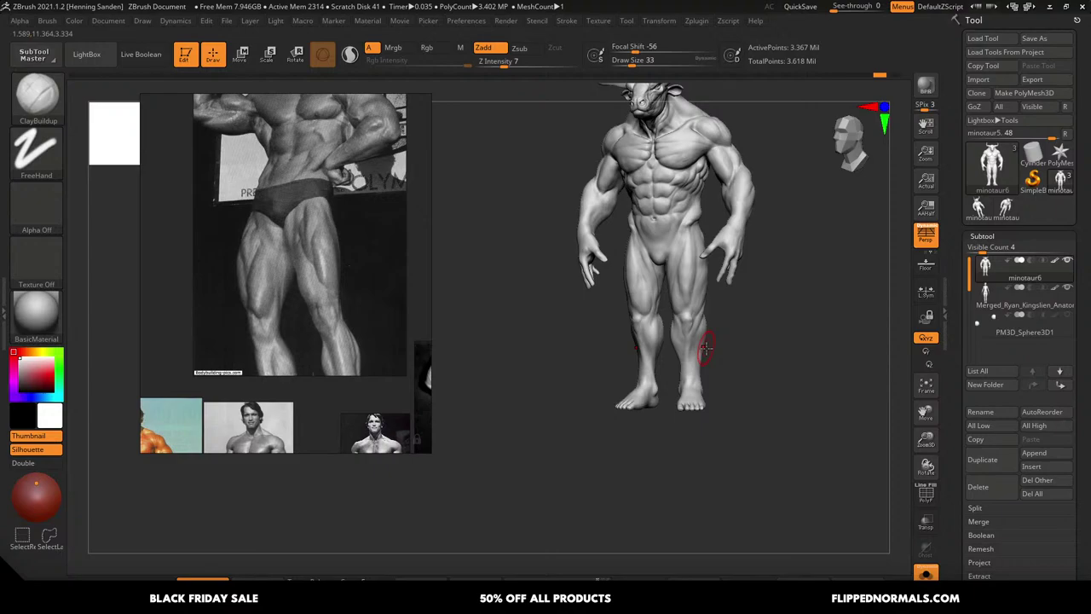
middle_click_drag(343, 342, 336, 477)
scroll(303, 305, "up", 5)
middle_click_drag(366, 325, 369, 356)
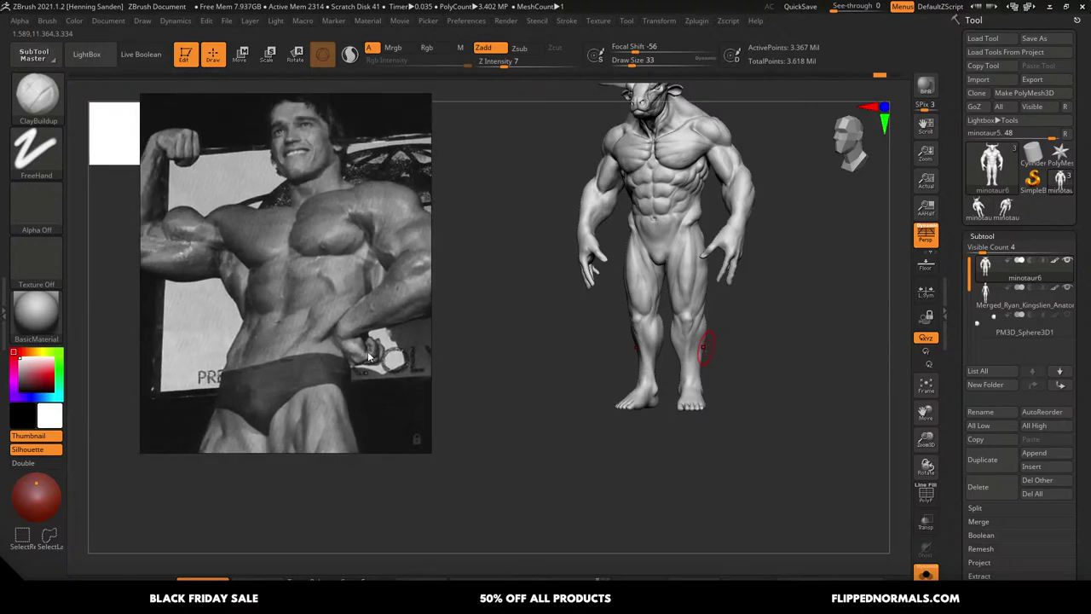
Adjust the shape of the abdomen with an enlarged Move brush, accepting the removal of the newer undo history entries
right_click_drag(707, 346, 661, 341)
mouse_move(674, 170)
right_mouse_down("ctrl")
mouse_move(682, 228)
mouse_move(665, 212)
right_mouse_up("ctrl")
key("b")
key("m")
key("v")
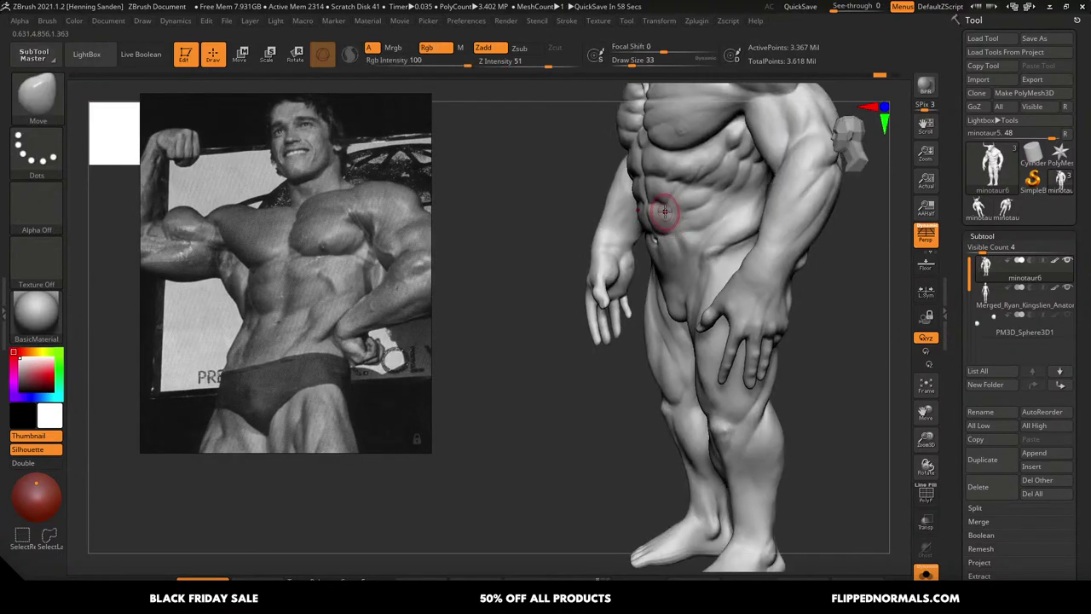
key("s")
mouse_move(665, 211)
left_mouse_down()
mouse_move(679, 212)
mouse_move(677, 221)
left_mouse_up()
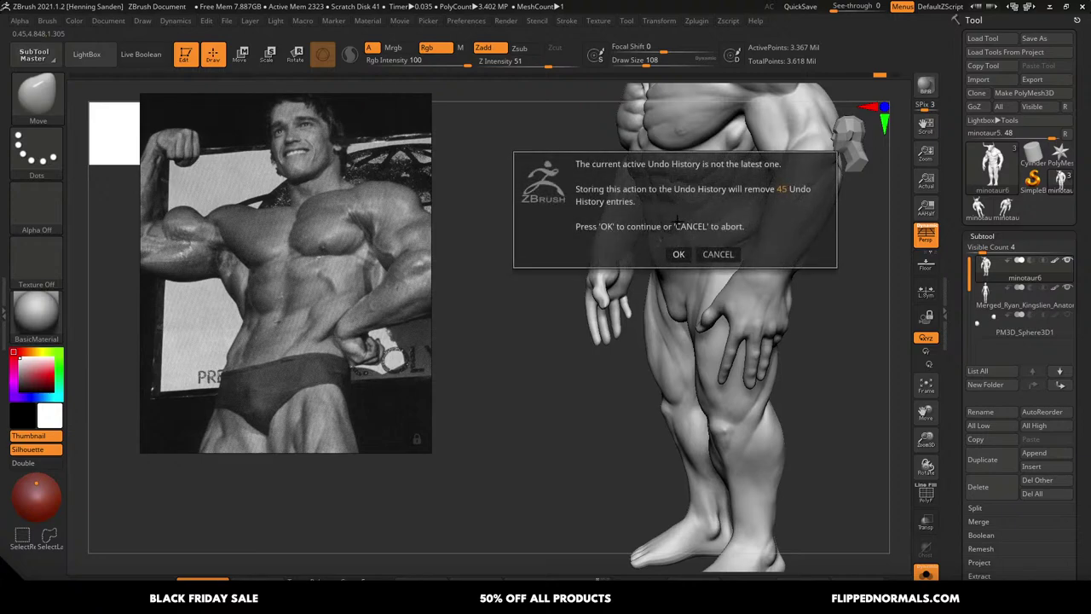
left_click(680, 254)
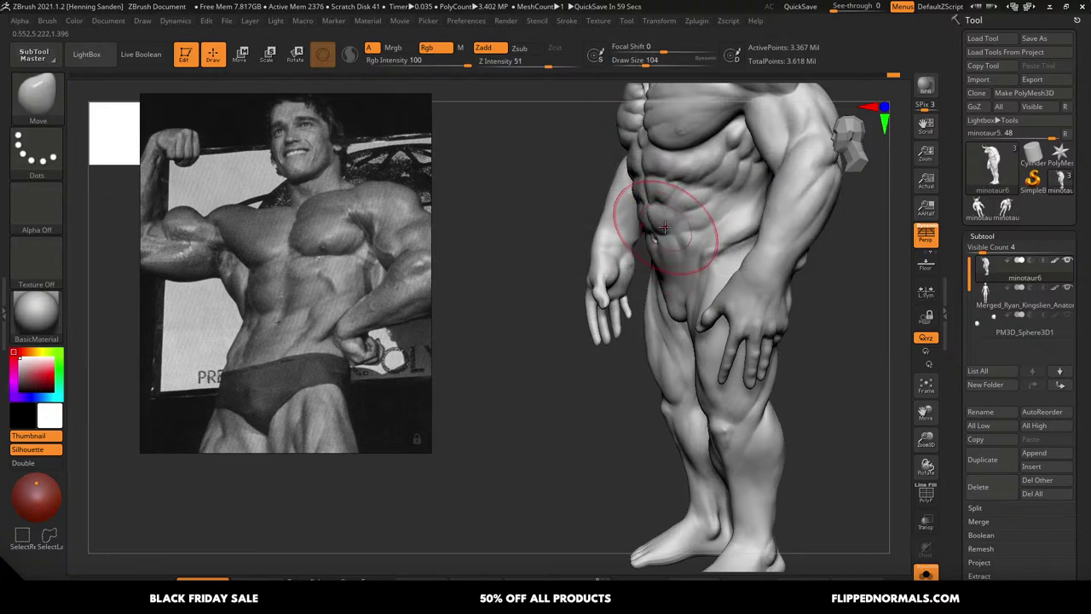
Adjust the belly profile from the side with the Move brush at draw size 71
mouse_move(669, 222)
right_mouse_down()
mouse_move(709, 223)
mouse_move(655, 186)
mouse_move(622, 232)
mouse_move(636, 226)
right_mouse_up()
right_click_drag(683, 191, 685, 205)
key("ctrl")
key("s")
left_click_drag(685, 205, 680, 210)
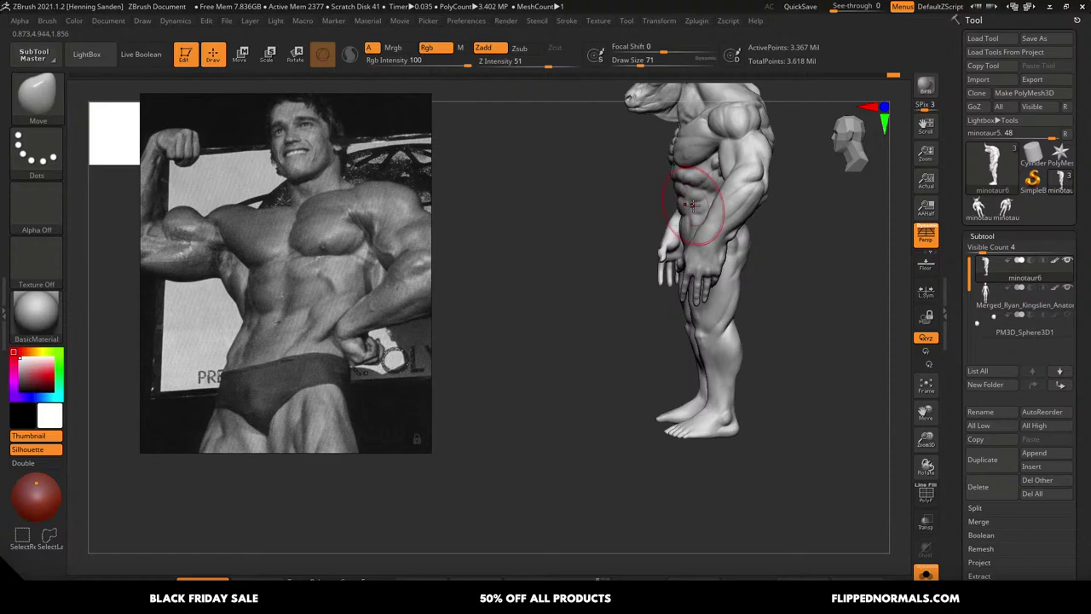
Refine the groove between the lower abdomen and the hip with ClayBuildup at draw sizes 33 and 22
mouse_move(692, 205)
right_mouse_down()
mouse_move(715, 193)
mouse_move(684, 226)
mouse_move(687, 246)
right_mouse_up()
mouse_move(688, 246)
right_mouse_down("ctrl")
mouse_move(711, 222)
mouse_move(645, 214)
mouse_move(714, 230)
mouse_move(721, 218)
mouse_move(699, 253)
mouse_move(707, 231)
mouse_move(663, 260)
mouse_move(713, 260)
mouse_move(707, 267)
right_mouse_up("ctrl")
key("s")
key("b")
key("c")
key("b")
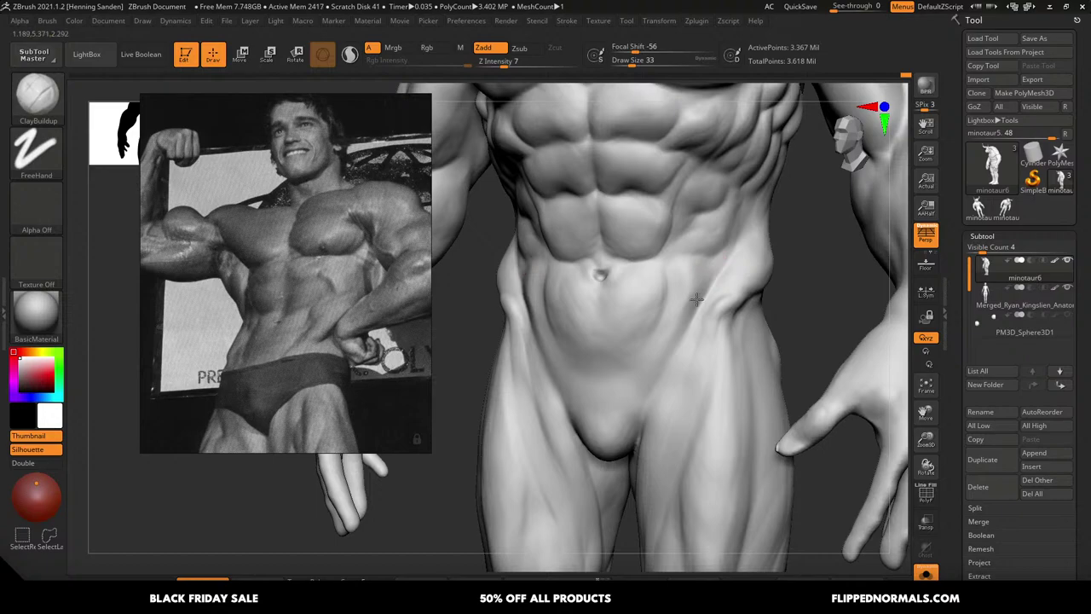
key("bracketleft")
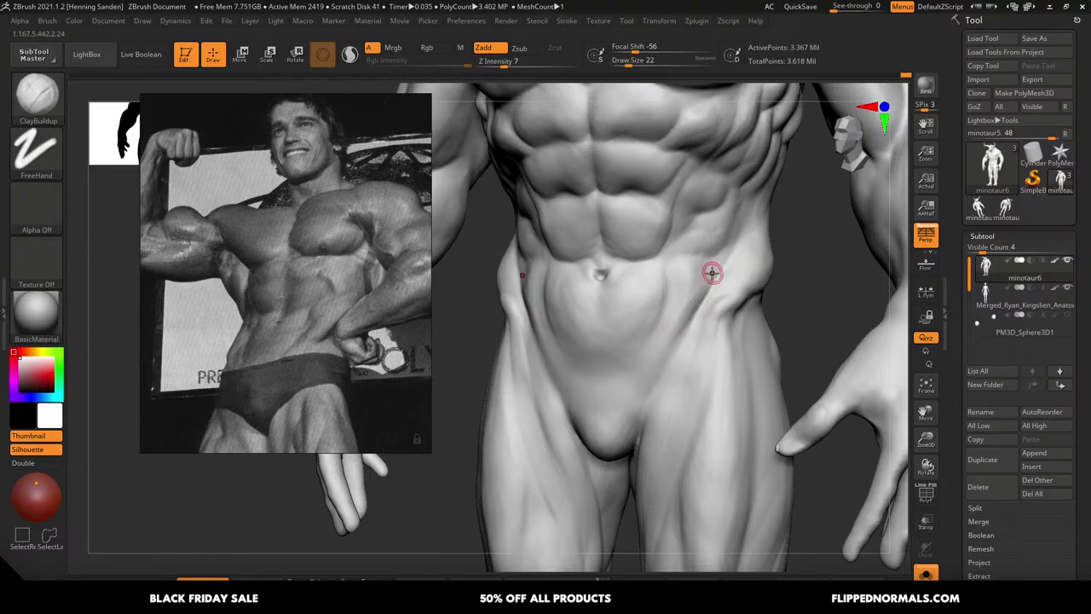
key("bracketright")
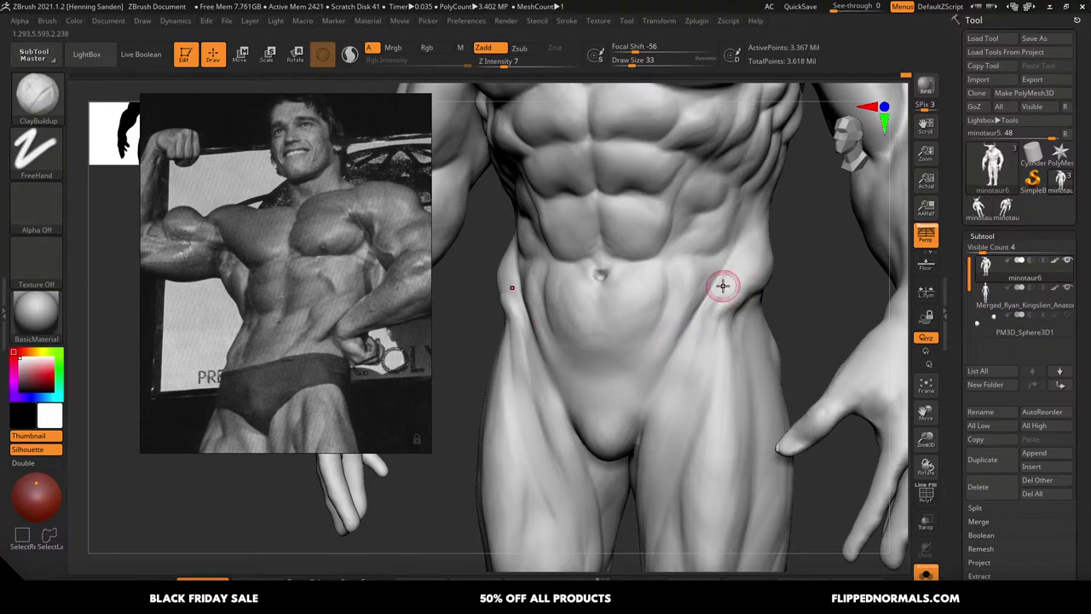
Detail the small crease below the front hip bone with ClayBuildup at draw size 17
key("s")
left_click_drag(743, 304, 738, 304)
right_click_drag(738, 304, 733, 307)
key("s")
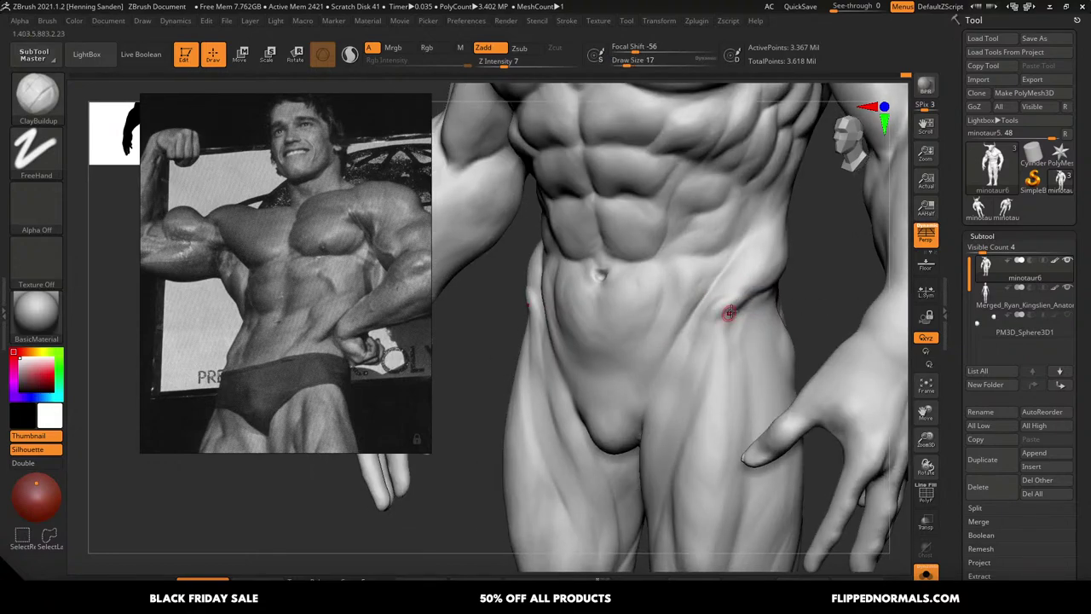
Build up the flank between the navel and hip with ClayBuildup at draw size 41, and undo the last stroke
right_click_drag(765, 275, 772, 280)
key("s")
left_click_drag(769, 277, 711, 277)
key("s")
left_click(711, 276)
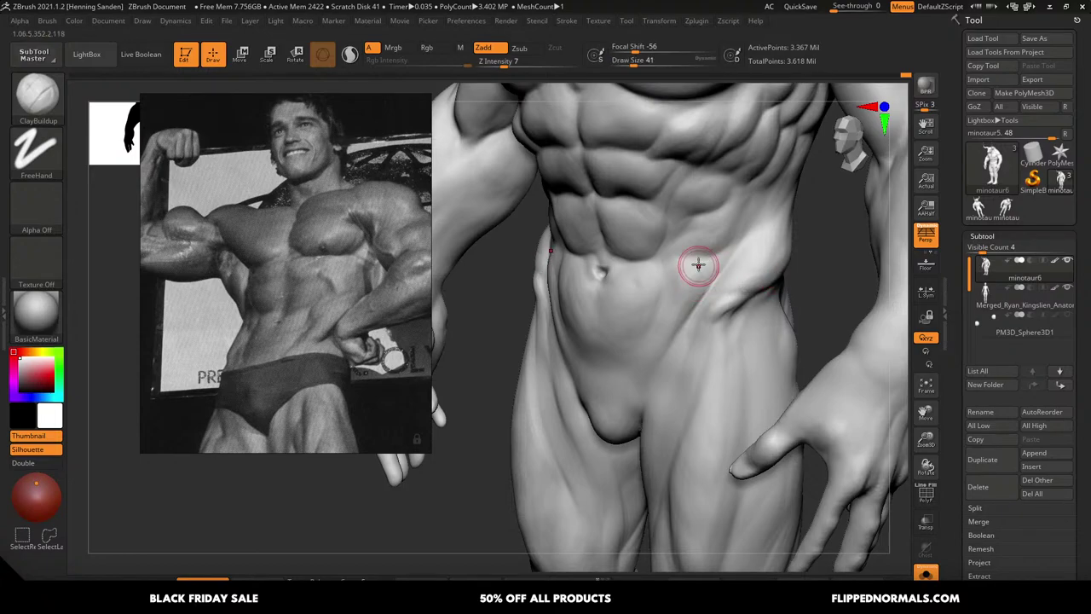
right_click_drag(689, 255, 694, 244)
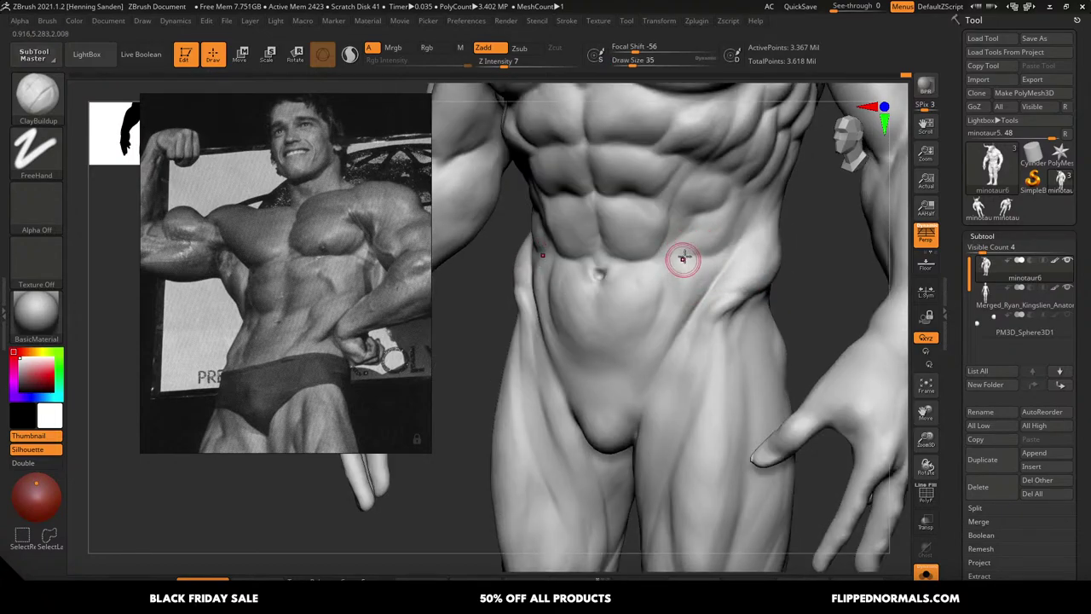
key("ctrl+z")
right_click_drag(719, 231, 724, 263)
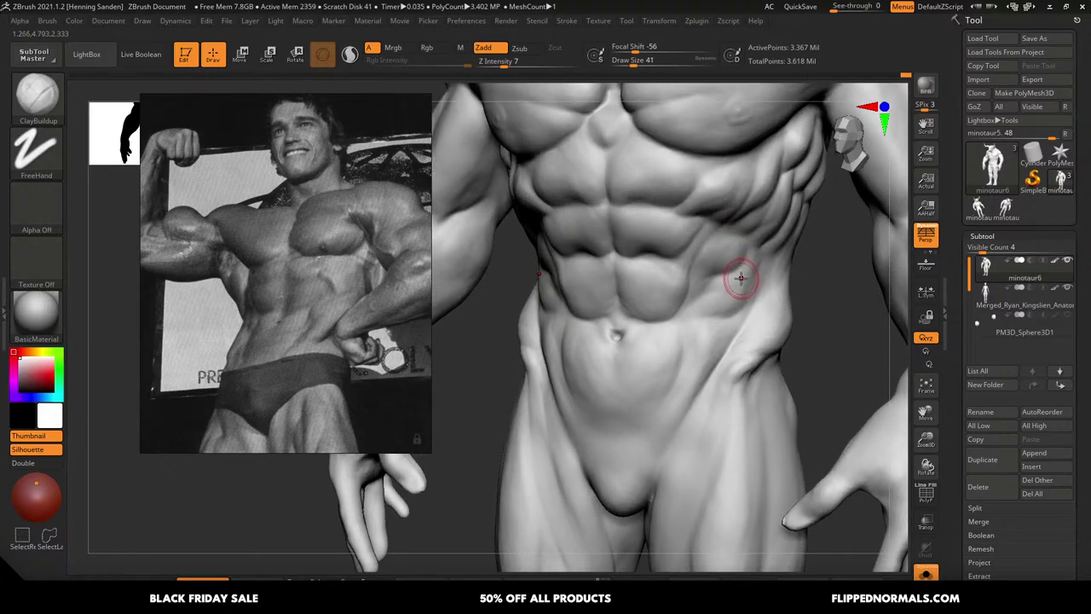
Sculpt the oblique muscles below the ribs with ClayBuildup, reducing the draw size from 39 to 33
key("s")
left_click_drag(744, 266, 743, 266)
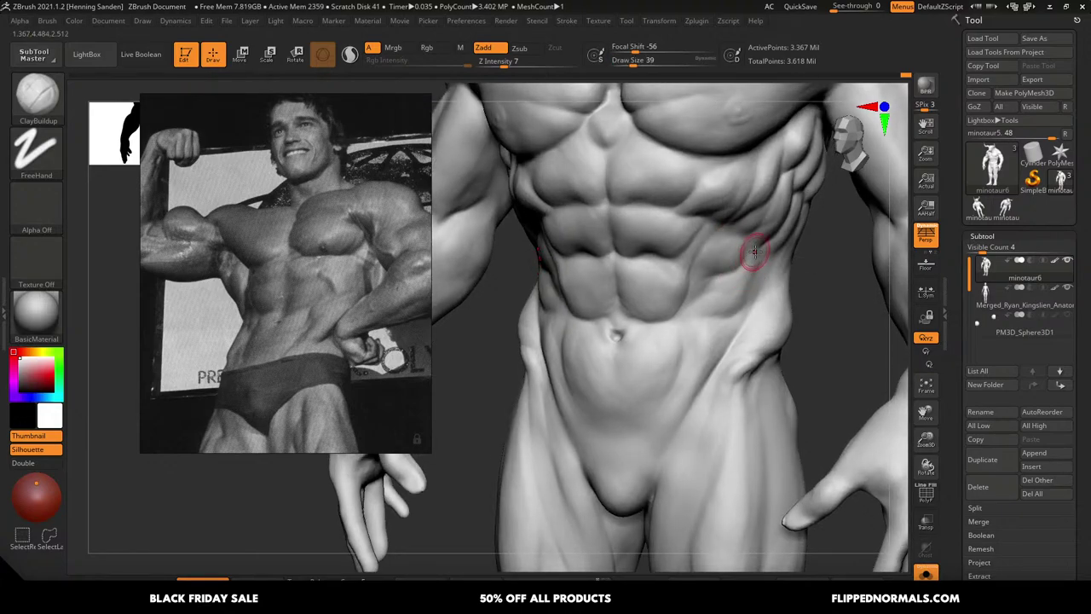
mouse_move(755, 252)
right_mouse_down("ctrl")
mouse_move(763, 198)
mouse_move(753, 199)
mouse_move(761, 259)
right_mouse_up("ctrl")
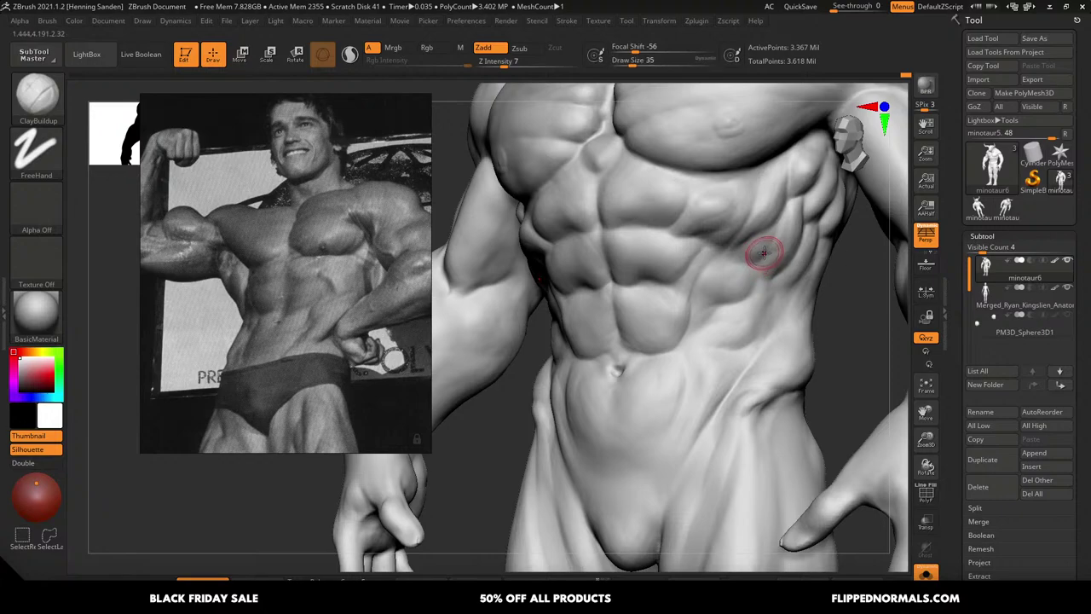
key("bracketleft")
left_click_drag(751, 236, 754, 232)
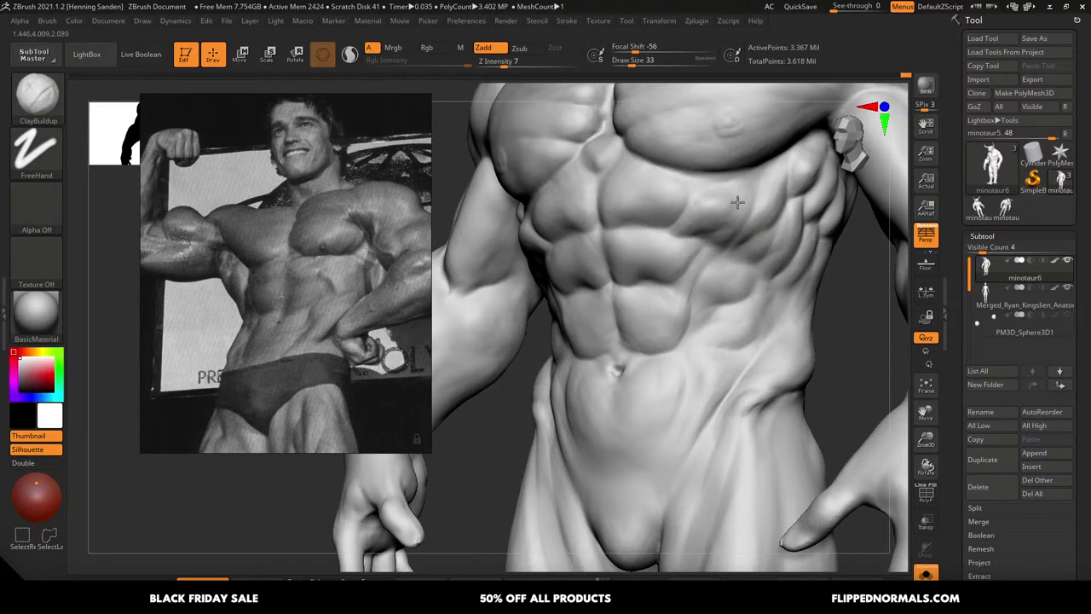
Refine the grooves between the upper abdominals and the rib muscles with ClayBuildup at draw size 23
key("bracketleft")
key("bracketleft")
key("bracketleft")
key("bracketleft")
key("bracketleft")
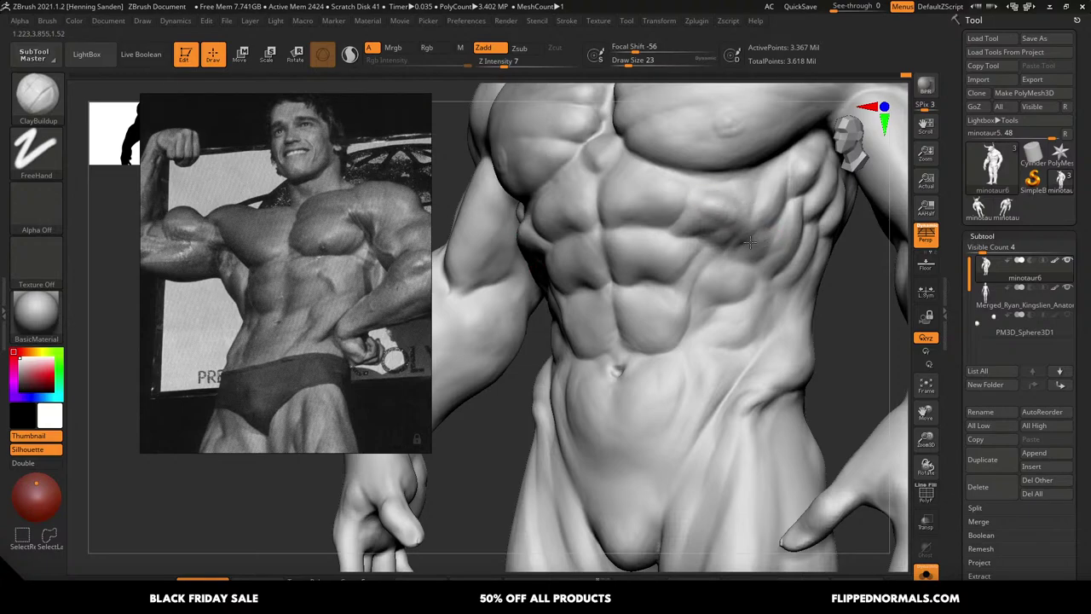
key("f")
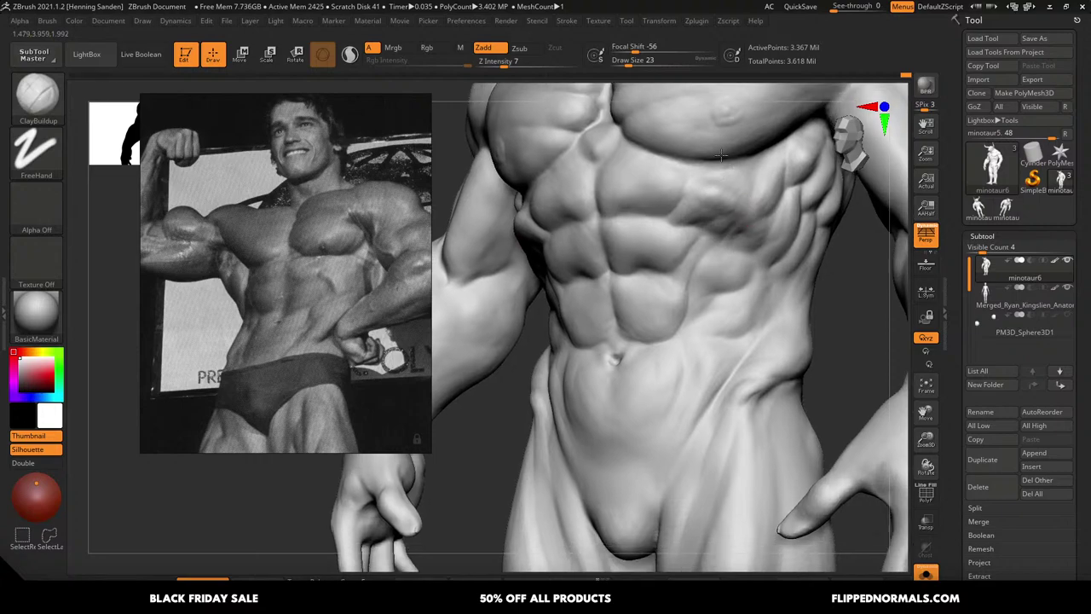
Smooth the rib area beside the upper abdominals and rework it with ClayBuildup at draw size 37
mouse_move(785, 245)
right_mouse_down()
mouse_move(730, 266)
mouse_move(759, 246)
right_mouse_up()
mouse_move(753, 224)
right_mouse_down("alt")
mouse_move(746, 270)
mouse_move(711, 313)
right_mouse_up("alt")
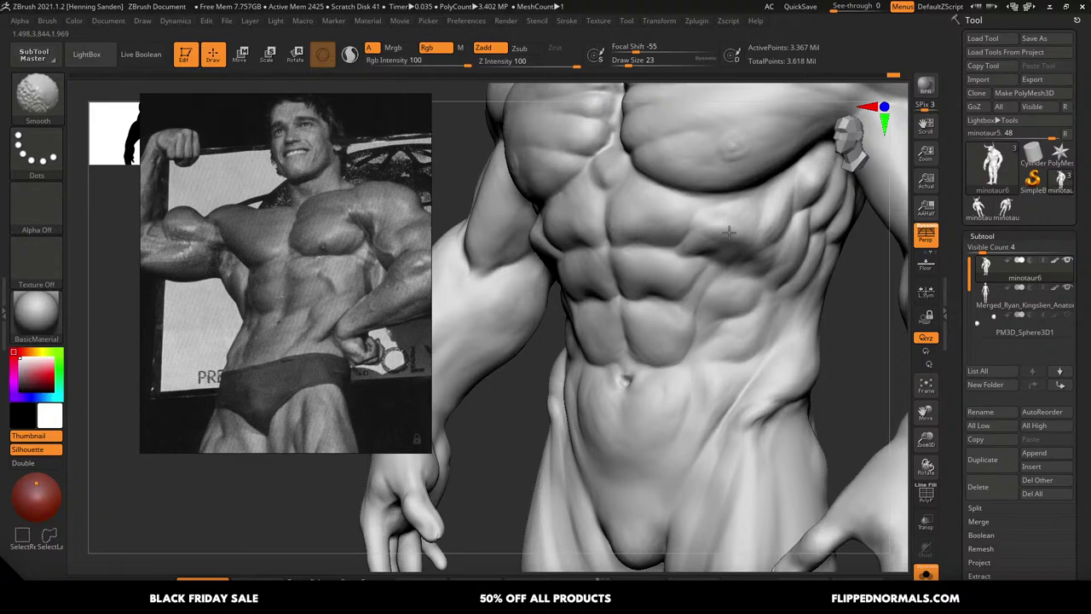
left_click_drag(766, 227, 773, 242, "shift")
mouse_move(765, 247)
right_mouse_down()
mouse_move(772, 210)
mouse_move(791, 222)
mouse_move(755, 252)
right_mouse_up()
left_click_drag(770, 253, 753, 262)
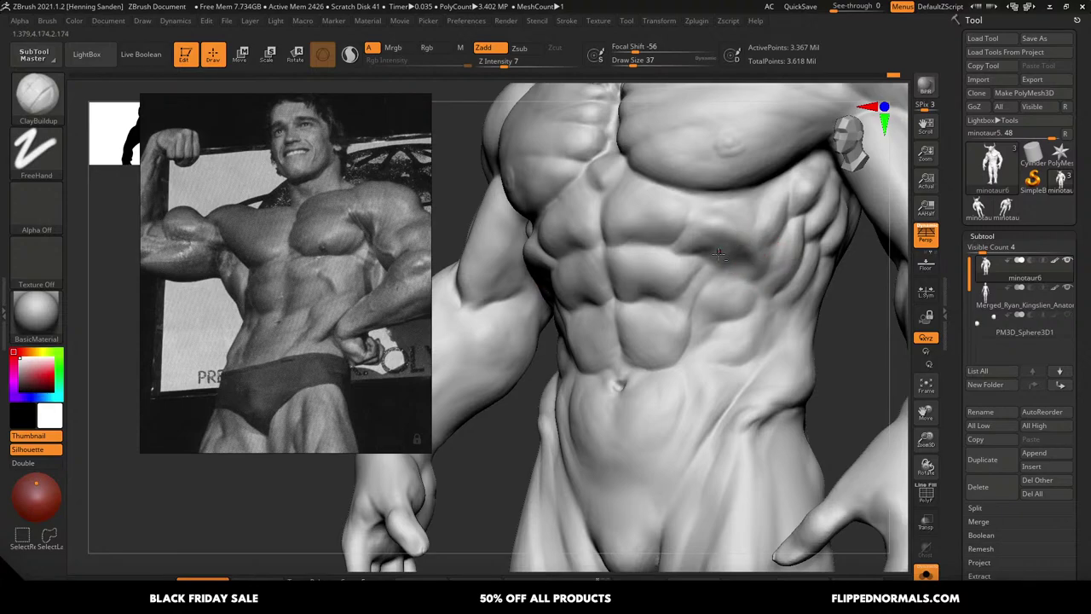
Reshape the rib forms beside the upper abdominals with the Move brush at draw size 74
right_click_drag(719, 253, 763, 253)
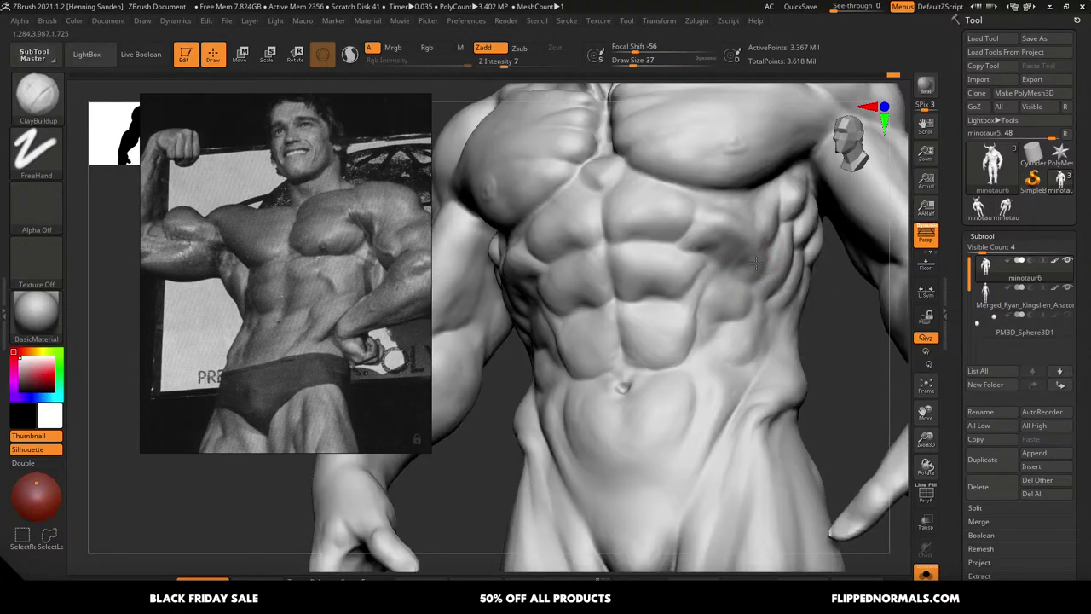
mouse_move(734, 249)
right_mouse_down()
mouse_move(729, 275)
mouse_move(742, 249)
right_mouse_up()
key("b")
key("m")
key("v")
key("s")
left_click_drag(744, 246, 758, 245)
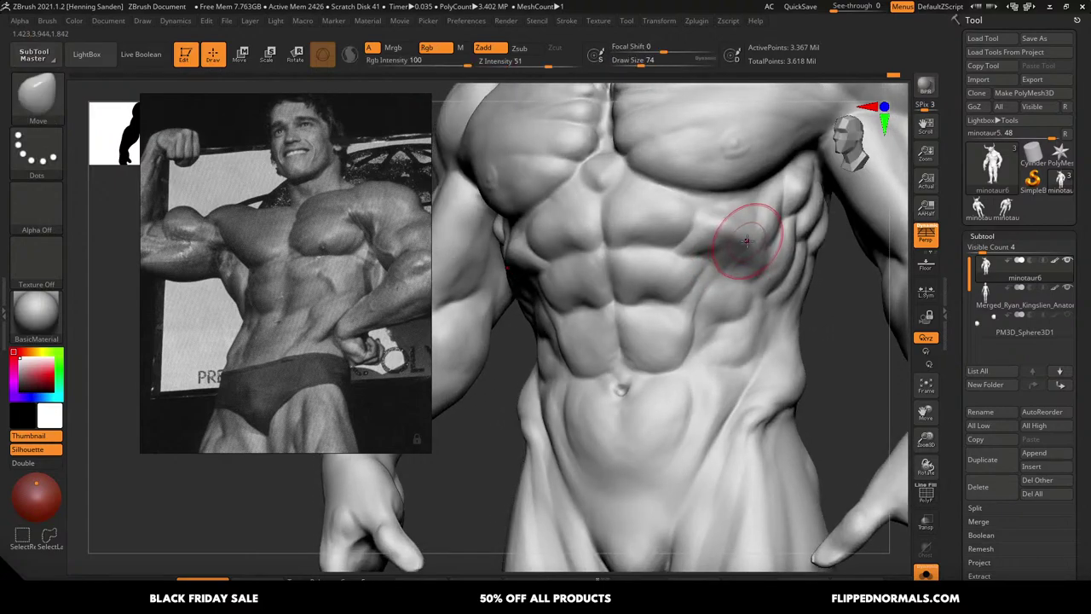
Sculpt more form into the ribs beside the abdominals with ClayBuildup at draw size 41
key("b")
key("c")
key("b")
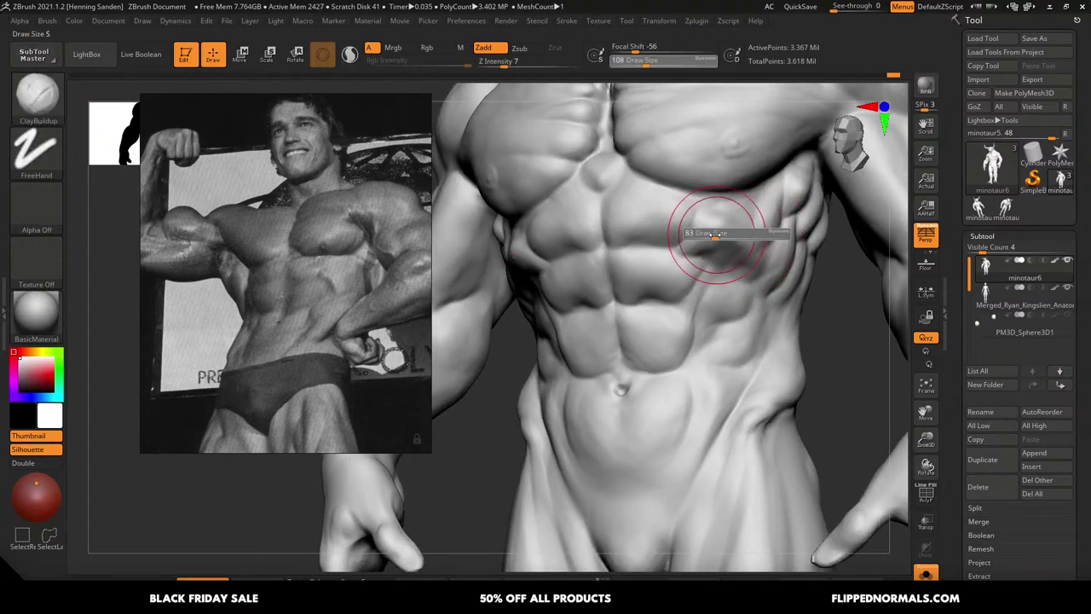
mouse_move(749, 236)
right_mouse_down()
mouse_move(786, 254)
mouse_move(754, 254)
mouse_move(781, 252)
mouse_move(793, 275)
mouse_move(775, 299)
right_mouse_up()
left_click_drag(759, 238, 759, 241)
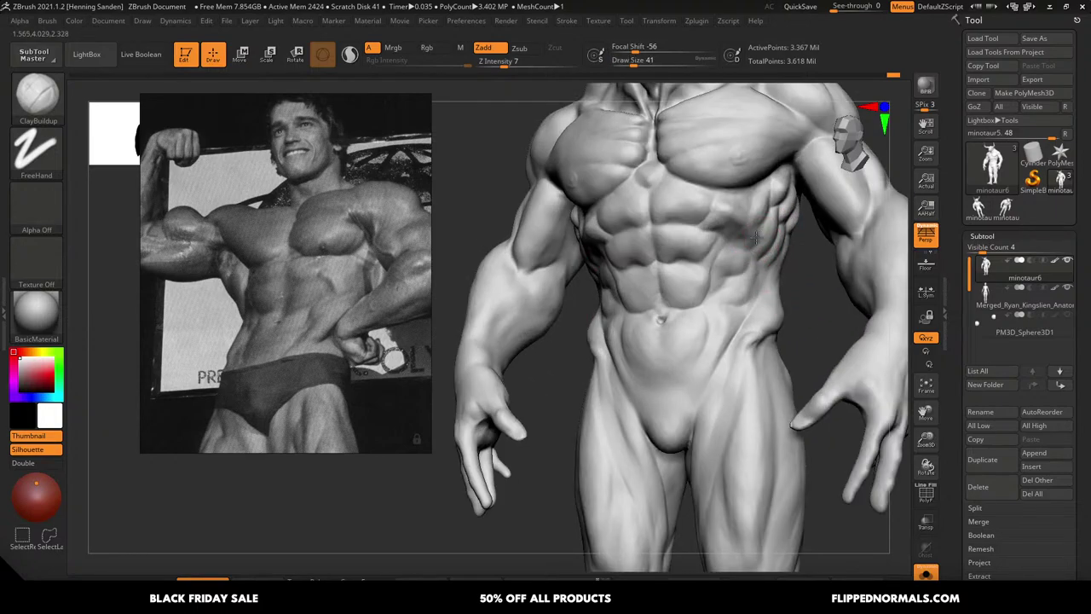
Refine the middle and lower abdominal blocks with ClayBuildup, using draw sizes between 35 and 49
mouse_move(755, 241)
right_mouse_down("ctrl")
mouse_move(728, 183)
mouse_move(778, 245)
right_mouse_up("ctrl")
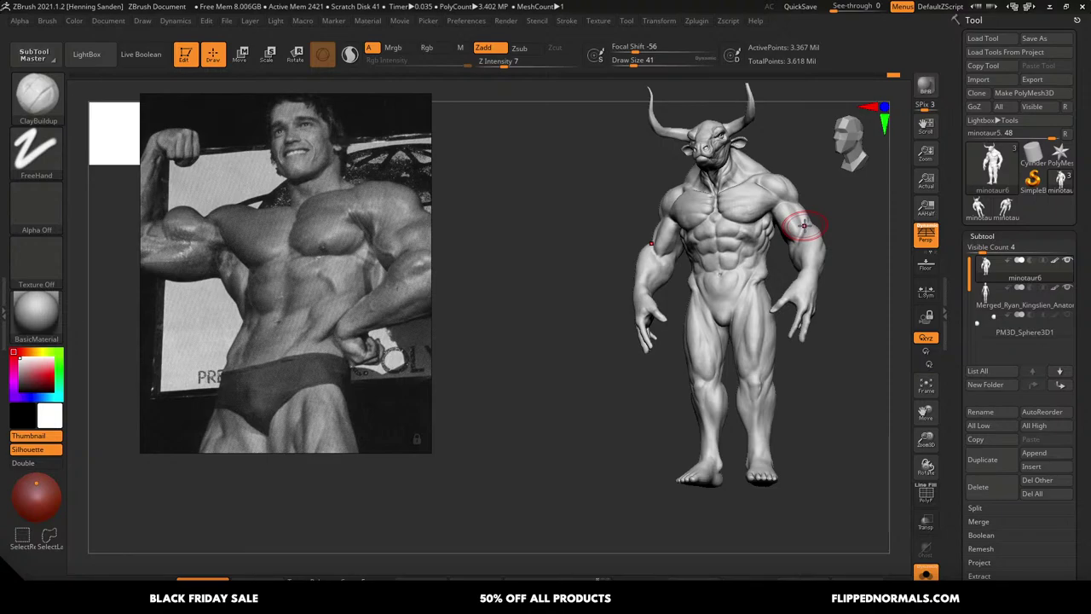
mouse_move(758, 240)
right_mouse_down("shift")
mouse_move(756, 318)
mouse_move(735, 304)
right_mouse_up("shift")
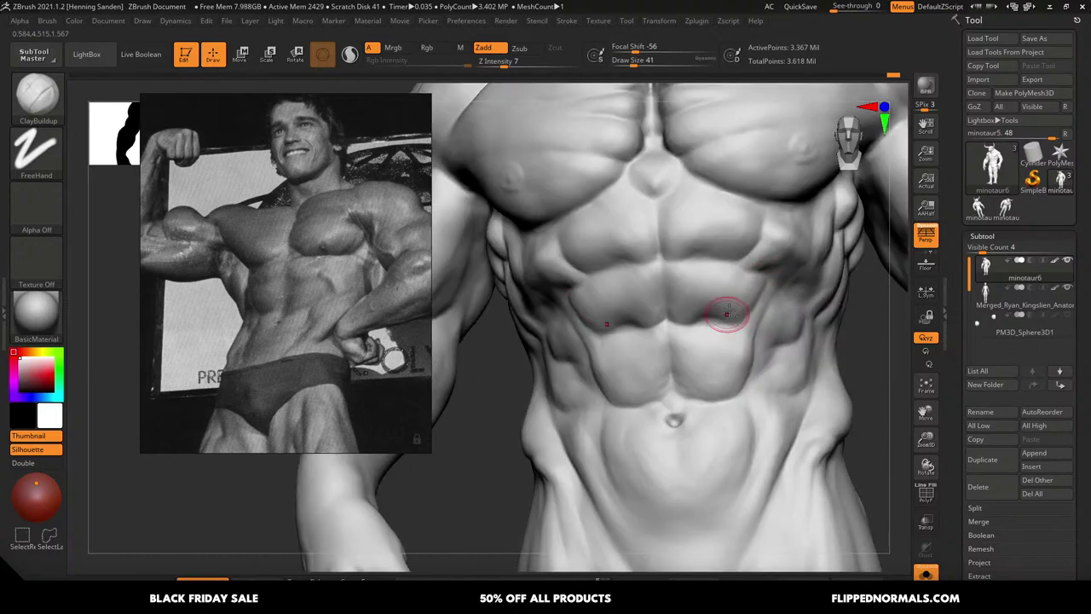
key("bracketleft")
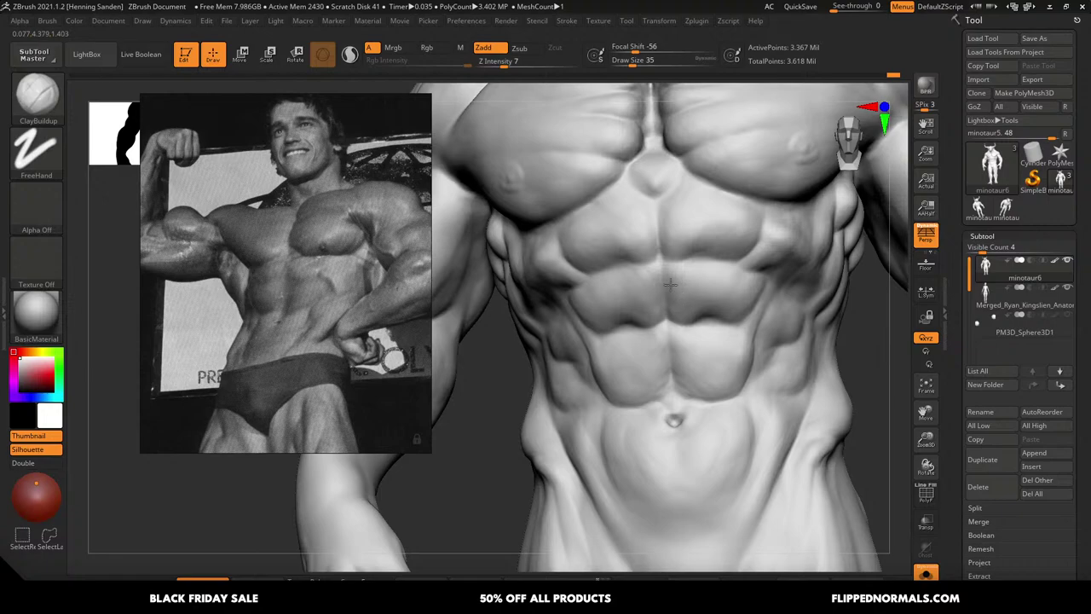
key("bracketright")
key("s")
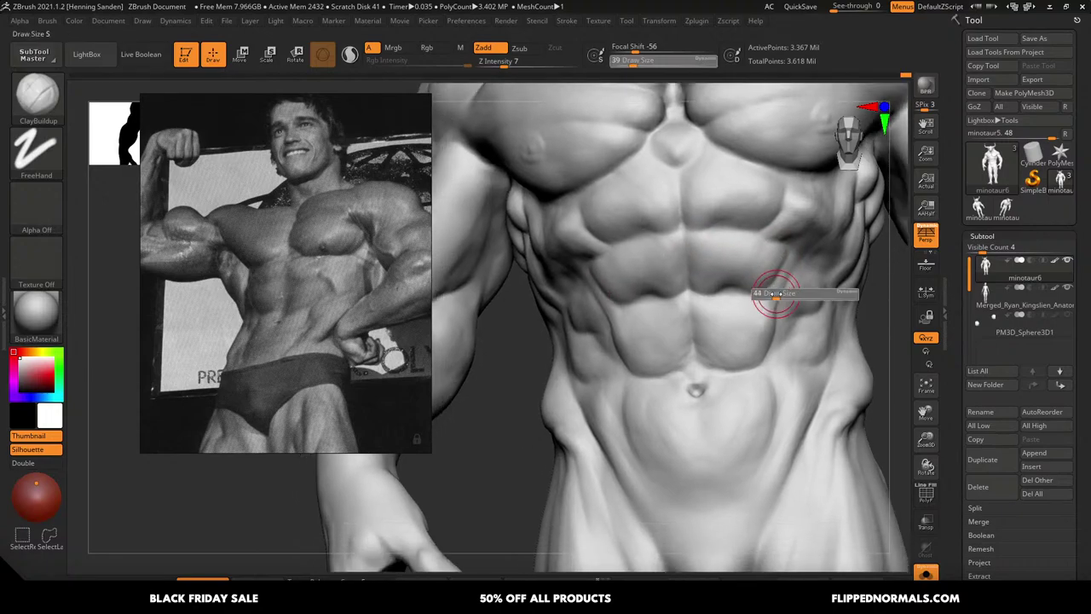
mouse_move(777, 293)
left_mouse_down()
mouse_move(768, 336)
mouse_move(721, 358)
left_mouse_up()
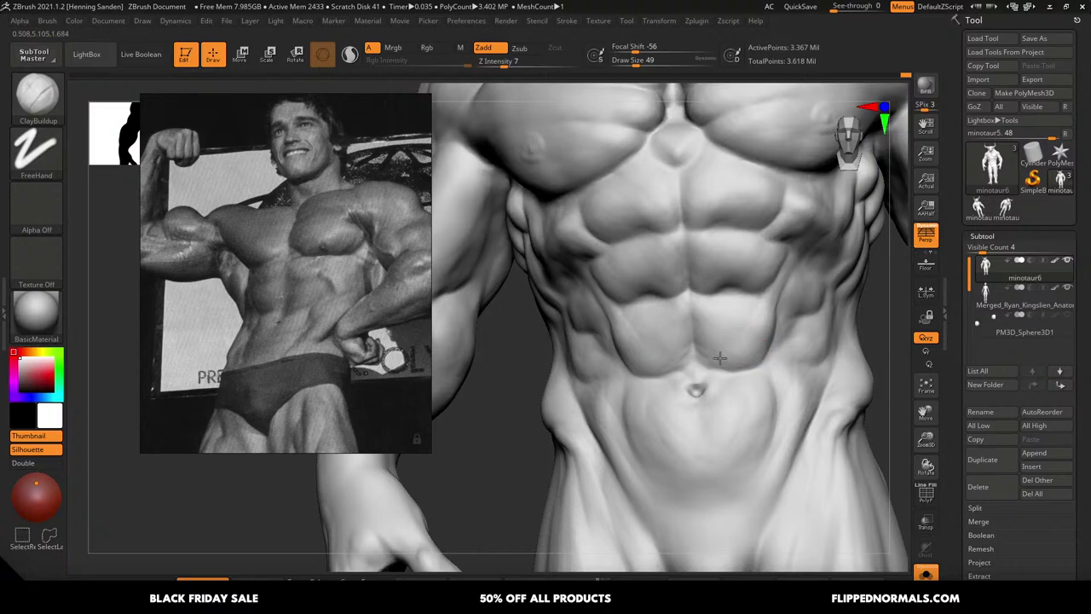
key("bracketright")
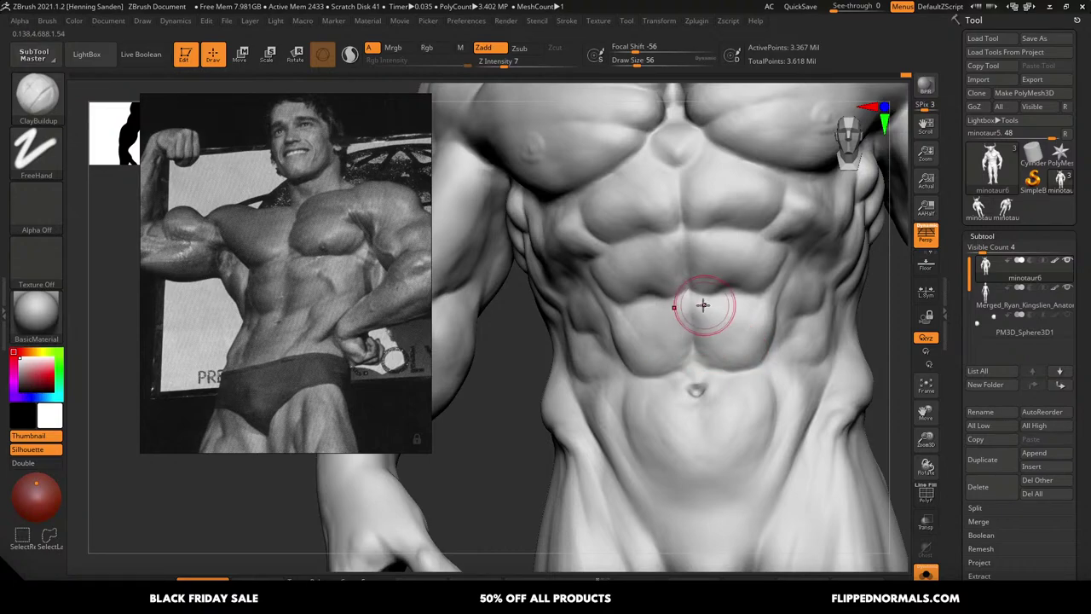
Soften and fill the lower abdominals above the navel with ClayBuildup at draw size 90
right_click_drag(682, 345, 715, 320)
key("bracketright")
key("bracketright")
key("bracketright")
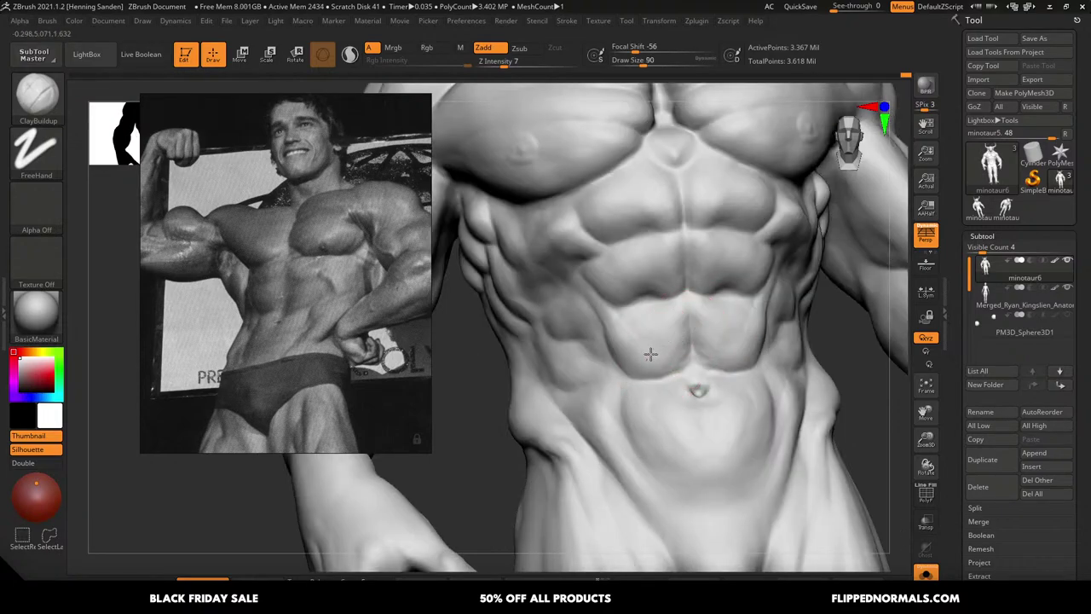
Define the outer edges between the middle and lower abdominals with ClayBuildup at draw size 33
key("bracketleft")
key("bracketleft")
key("bracketleft")
key("bracketleft")
key("bracketleft")
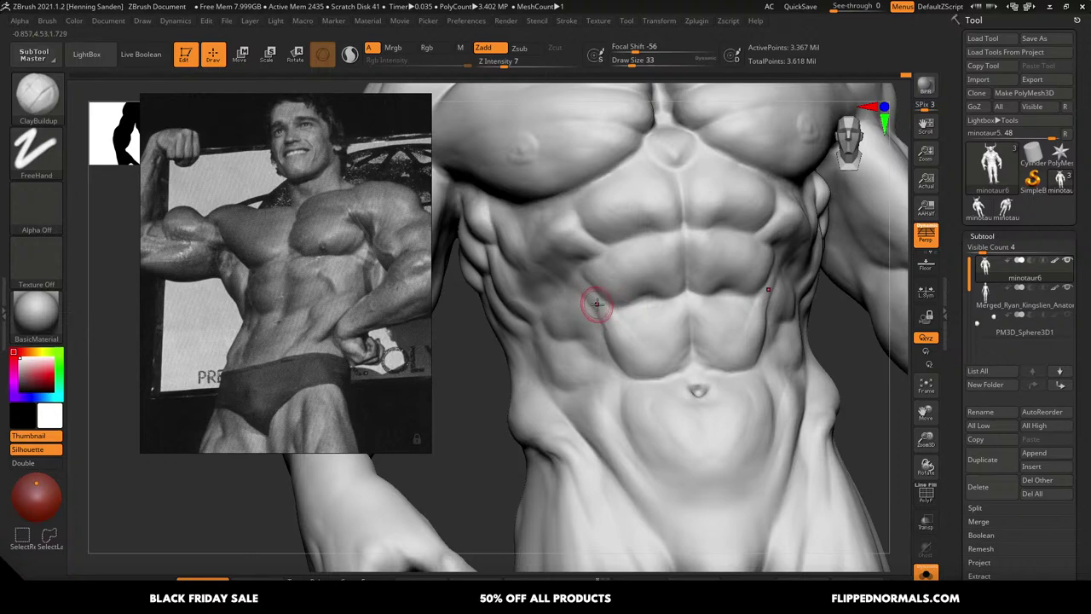
right_click_drag(757, 283, 774, 265)
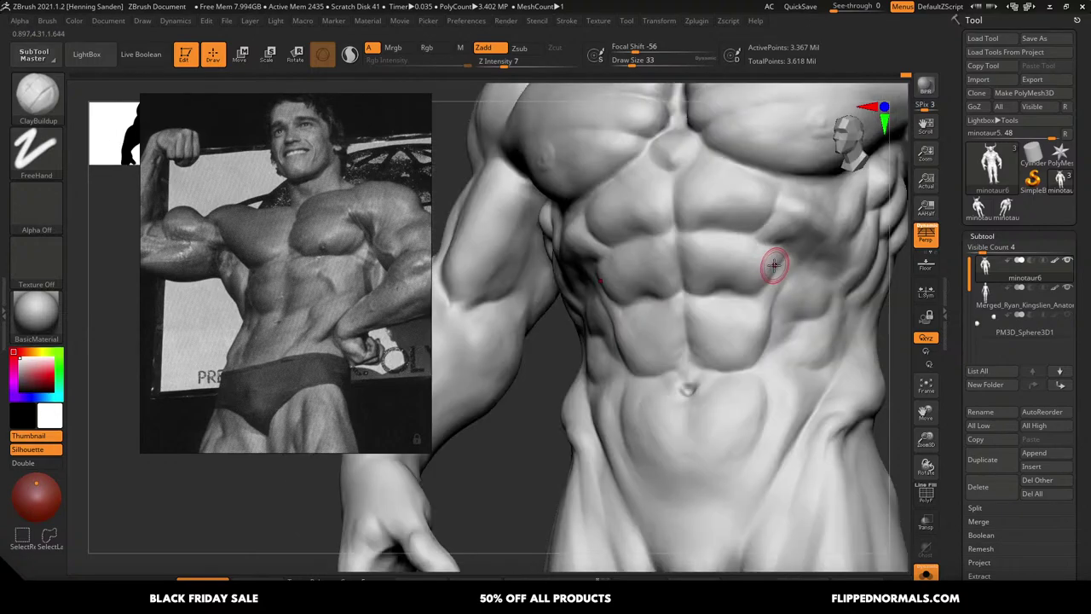
Refine the outer ends of the middle abdominals with ClayBuildup at draw size 23
key("s")
left_click_drag(779, 257, 779, 258)
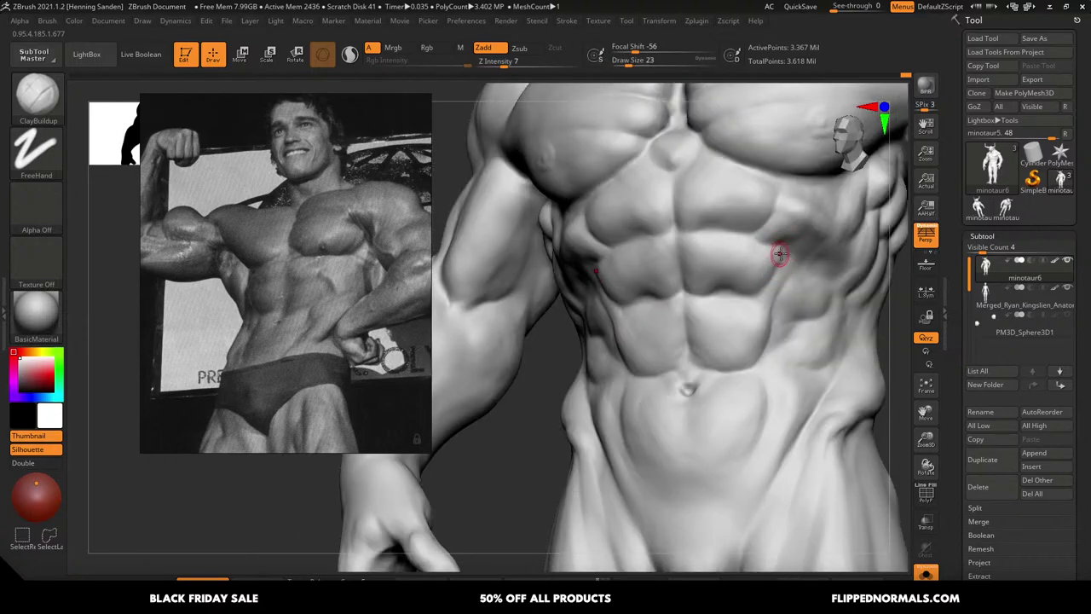
key("bracketleft")
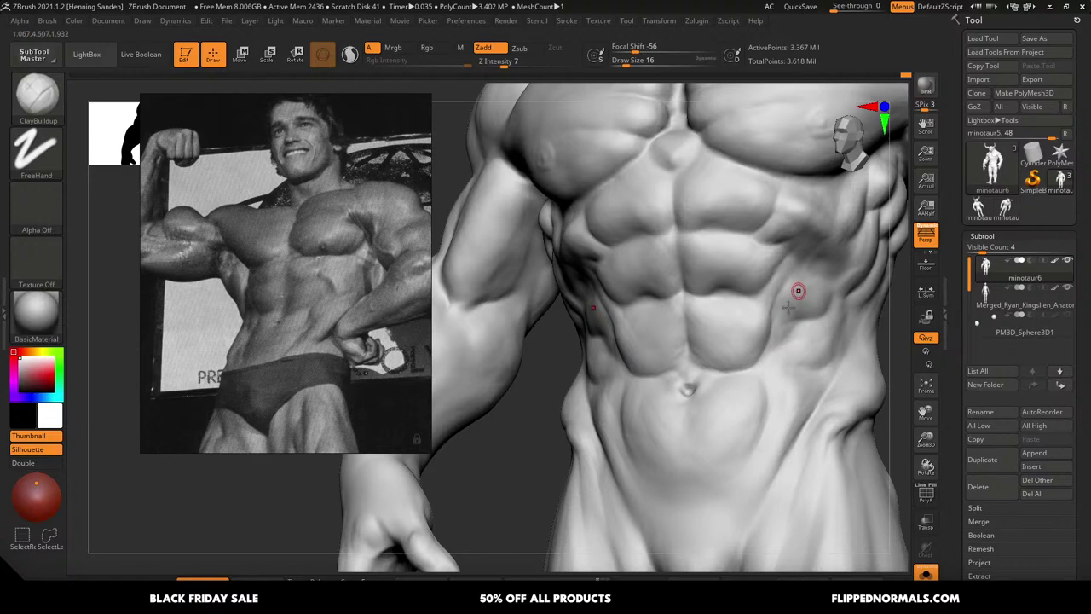
Sculpt the grooves of the rib muscles beside the middle abdominals with ClayBuildup at draw size 22
mouse_move(798, 291)
right_mouse_down()
mouse_move(785, 281)
mouse_move(805, 245)
right_mouse_up()
key("bracketright")
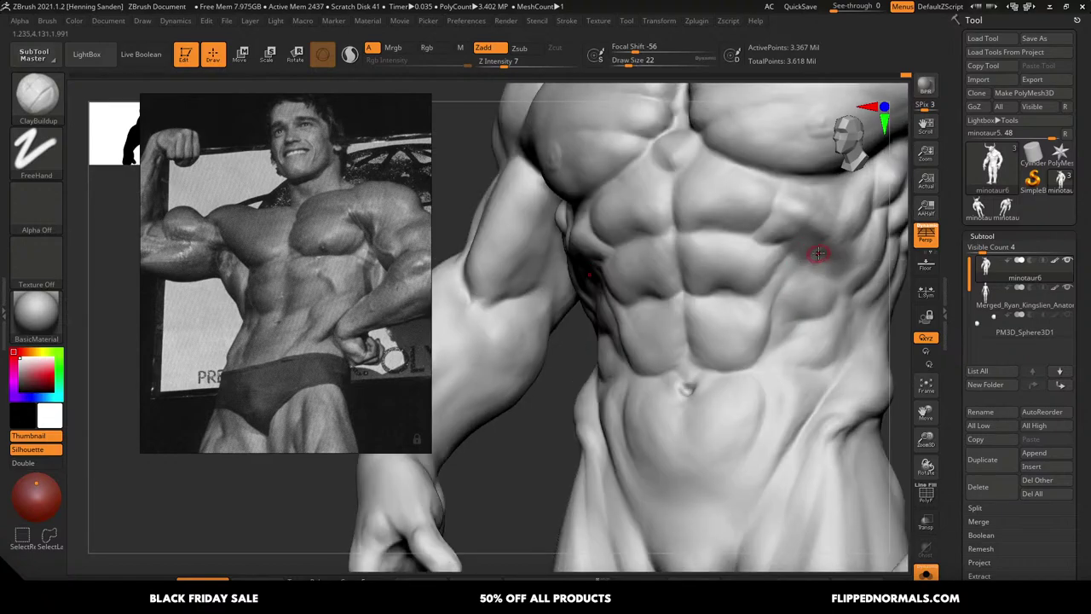
key("bracketright")
key("bracketright")
key("bracketright")
key("bracketleft")
key("bracketleft")
mouse_move(827, 254)
right_mouse_down("ctrl")
mouse_move(765, 153)
mouse_move(842, 263)
mouse_move(774, 266)
mouse_move(838, 208)
mouse_move(840, 320)
mouse_move(828, 248)
right_mouse_up("ctrl")
Reshape the rib muscles beside the middle abdominals with the Move brush
key("b")
key("m")
key("v")
key("s")
mouse_move(826, 255)
left_mouse_down()
mouse_move(838, 254)
mouse_move(811, 248)
left_mouse_up()
key("s")
key("s")
mouse_move(804, 245)
right_mouse_down()
mouse_move(821, 261)
mouse_move(765, 176)
mouse_move(818, 320)
mouse_move(825, 295)
mouse_move(740, 308)
right_mouse_up()
right_click_drag(740, 309, 763, 235, "ctrl")
mouse_move(763, 234)
right_mouse_down("ctrl")
mouse_move(772, 383)
mouse_move(759, 346)
mouse_move(789, 328)
mouse_move(780, 214)
mouse_move(785, 246)
right_mouse_up("ctrl")
Build up the rib muscles beside the upper abdominals with ClayBuildup at draw sizes 54, 44 and 35
key("b")
key("c")
key("b")
key("s")
left_click_drag(806, 223, 803, 222)
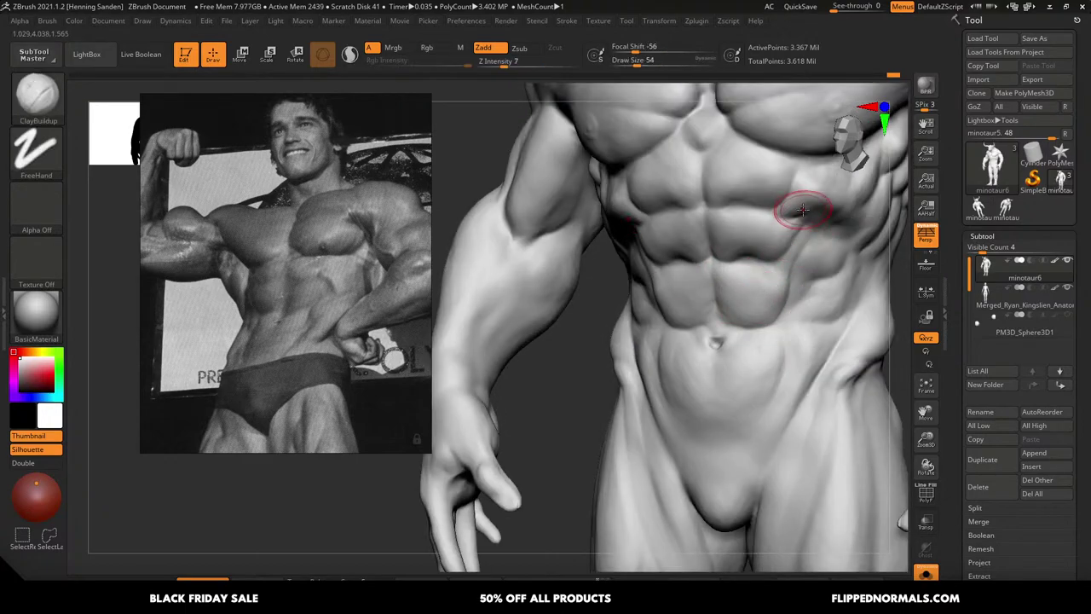
mouse_move(804, 207)
right_mouse_down()
mouse_move(763, 248)
mouse_move(798, 243)
mouse_move(814, 257)
right_mouse_up()
key("bracketleft")
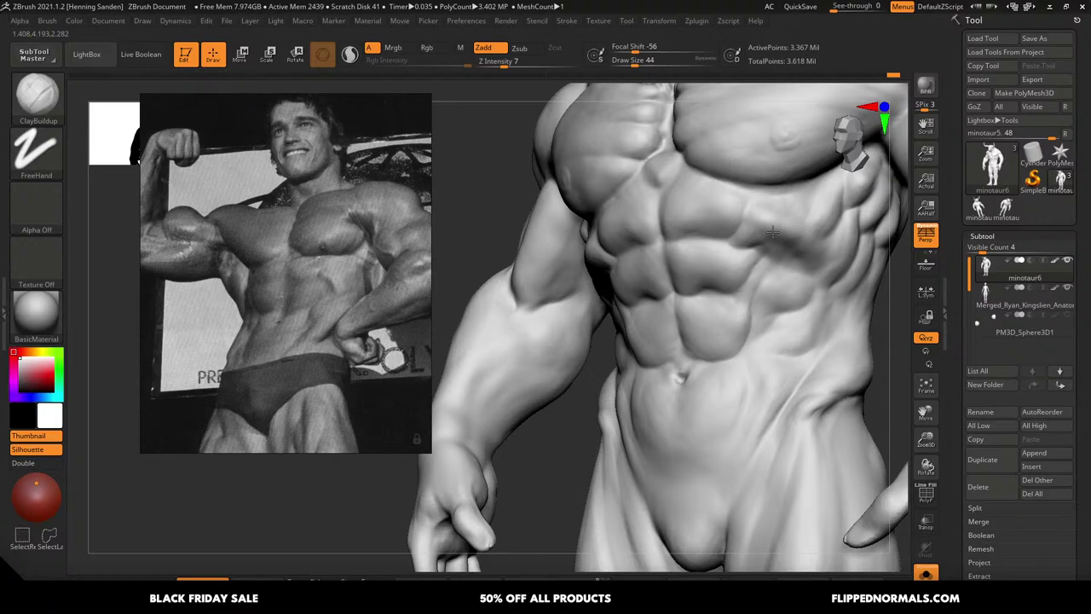
key("bracketleft")
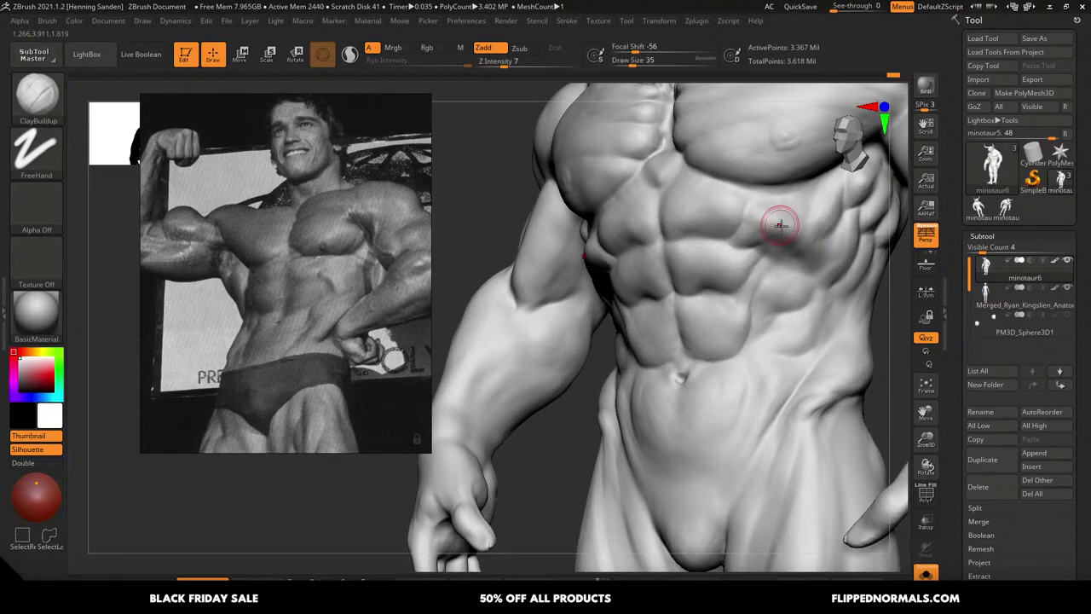
Reposition the bodybuilder reference photo and build up the outer ends of the middle abdominals with ClayBuildup at draw size 44
right_click_drag(778, 212, 731, 312, "ctrl")
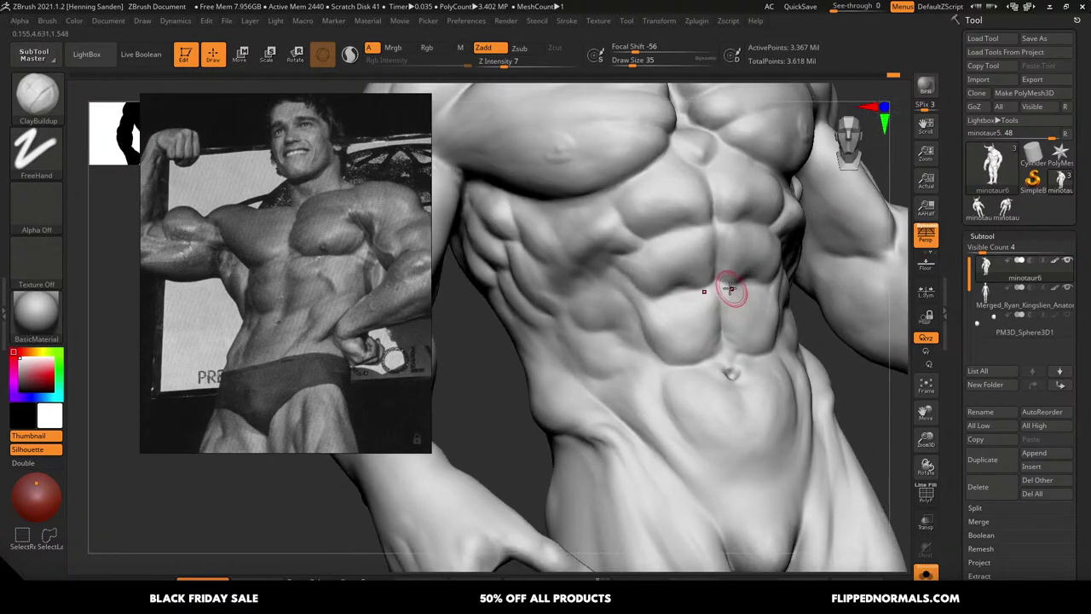
key("s")
middle_click_drag(375, 338, 395, 355)
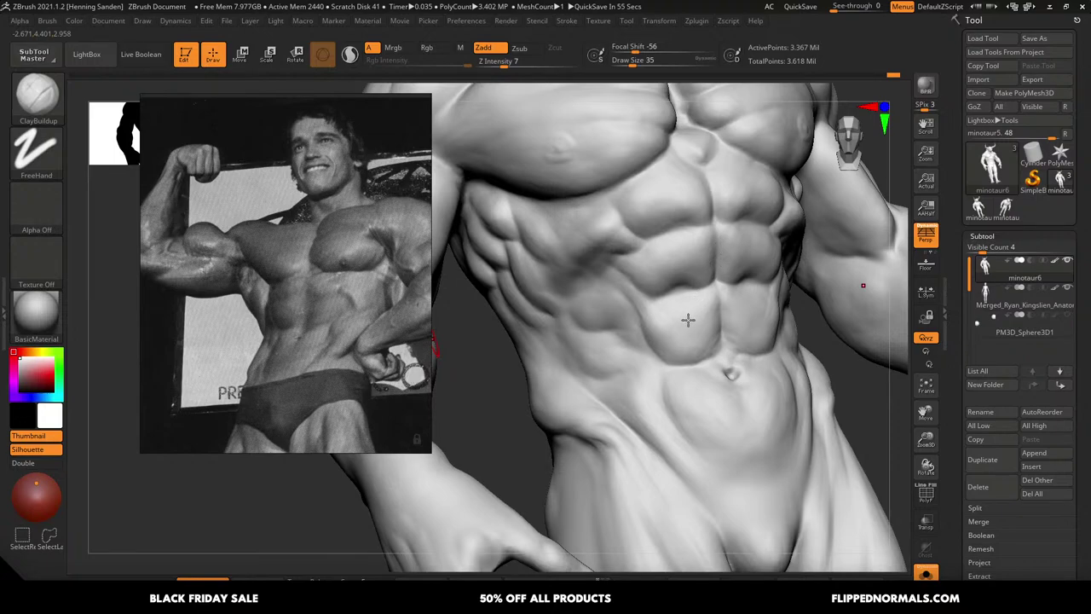
right_click_drag(688, 320, 730, 296)
mouse_move(677, 242)
right_mouse_down()
mouse_move(668, 273)
mouse_move(667, 261)
right_mouse_up()
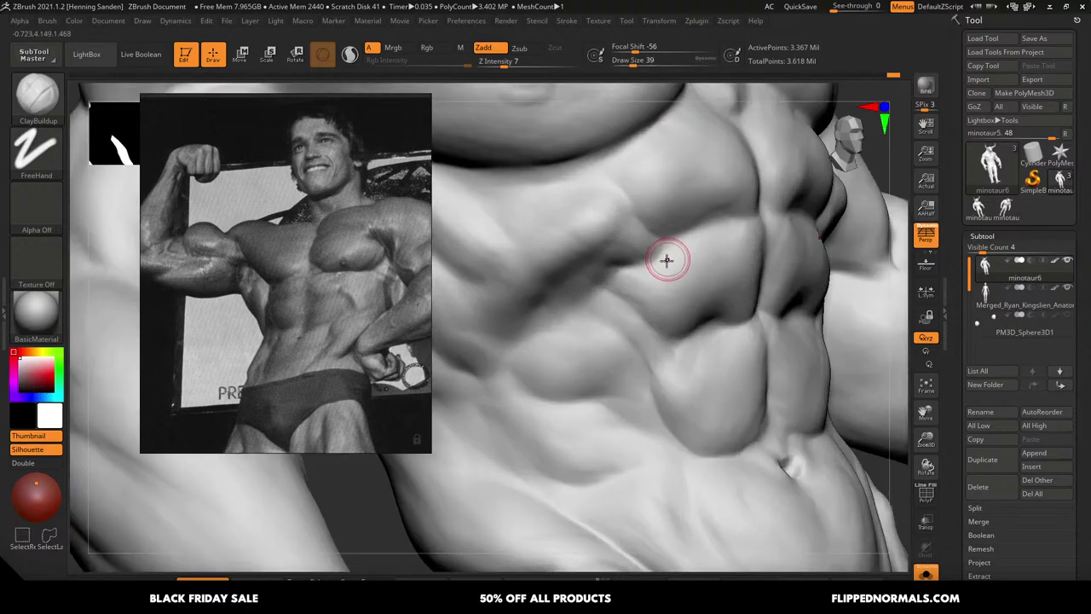
key("s")
mouse_move(667, 260)
left_mouse_down()
mouse_move(641, 267)
mouse_move(655, 258)
left_mouse_up()
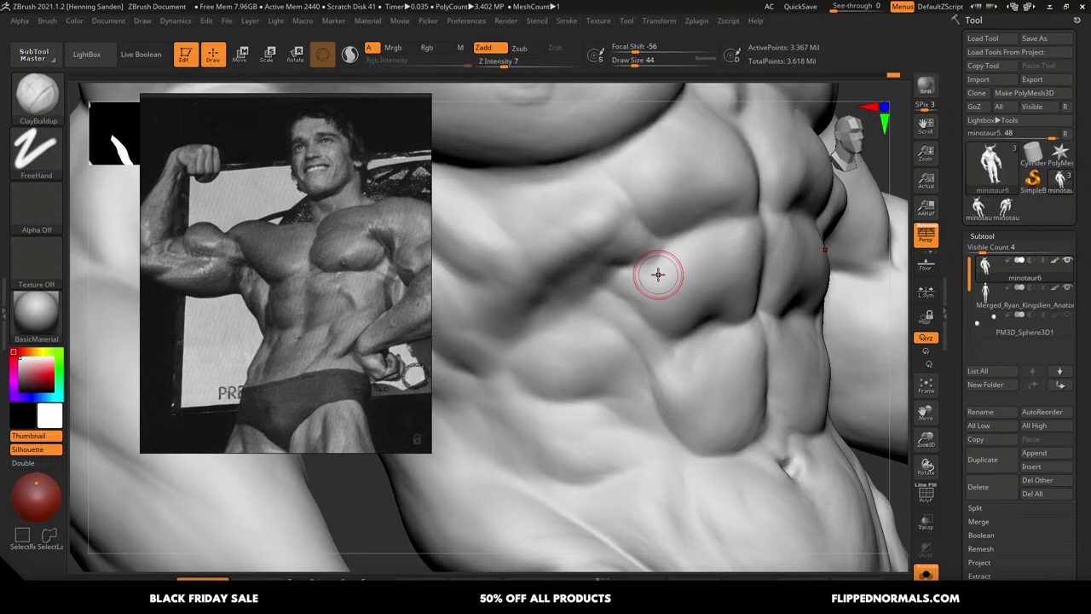
Refine the side muscles between the ribs and the waist with ClayBuildup at draw size 44
mouse_move(655, 275)
right_mouse_down()
mouse_move(629, 248)
mouse_move(726, 297)
mouse_move(744, 249)
mouse_move(711, 276)
mouse_move(713, 202)
right_mouse_up()
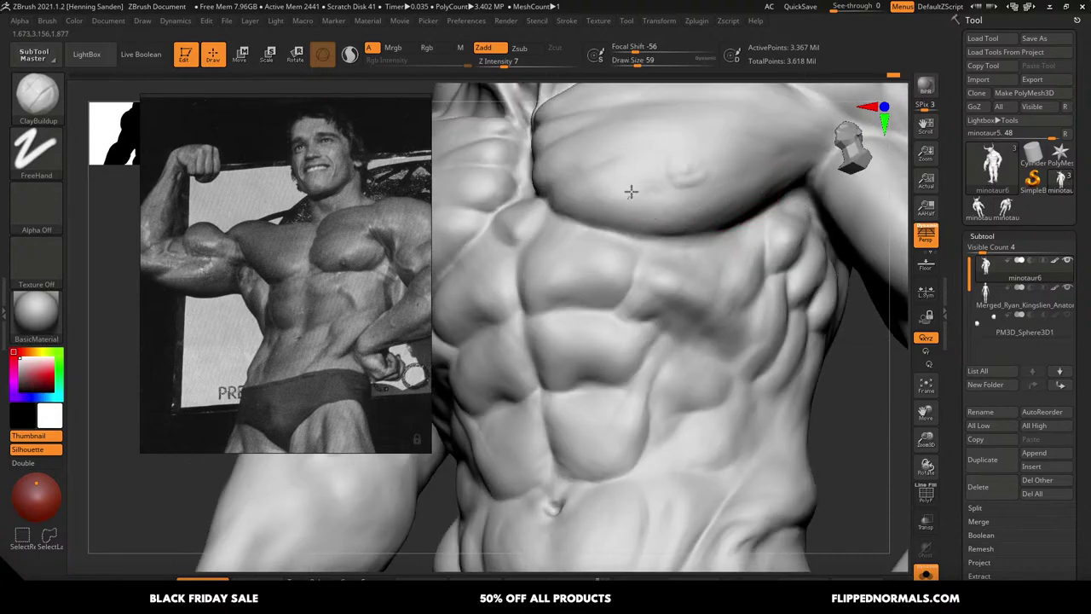
mouse_move(637, 202)
right_mouse_down("ctrl")
mouse_move(742, 282)
mouse_move(673, 243)
mouse_move(721, 232)
mouse_move(709, 253)
mouse_move(663, 241)
right_mouse_up("ctrl")
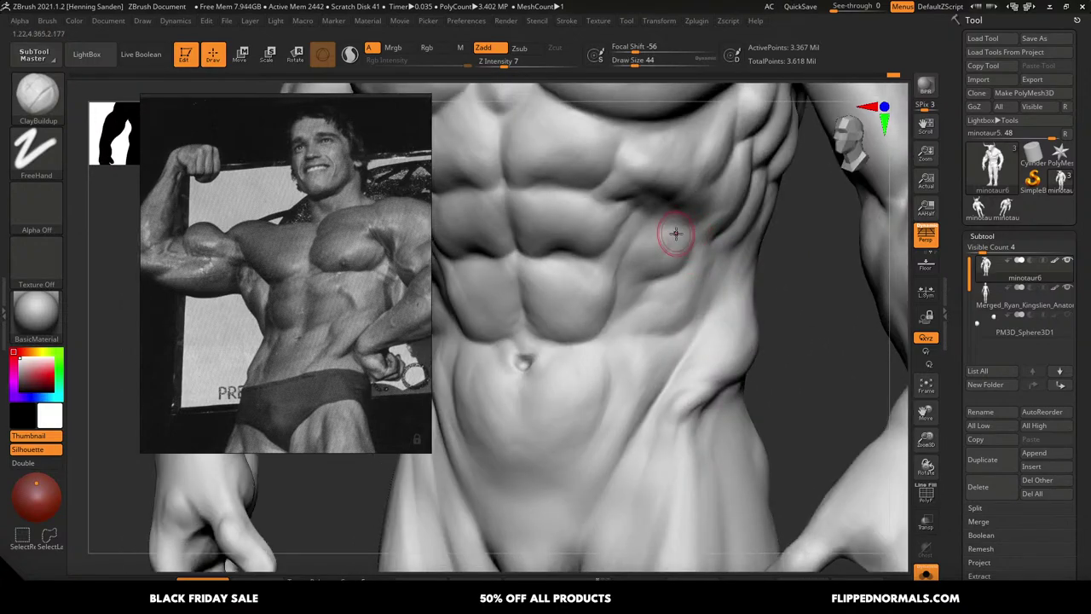
mouse_move(676, 233)
right_mouse_down()
mouse_move(700, 215)
mouse_move(689, 238)
right_mouse_up()
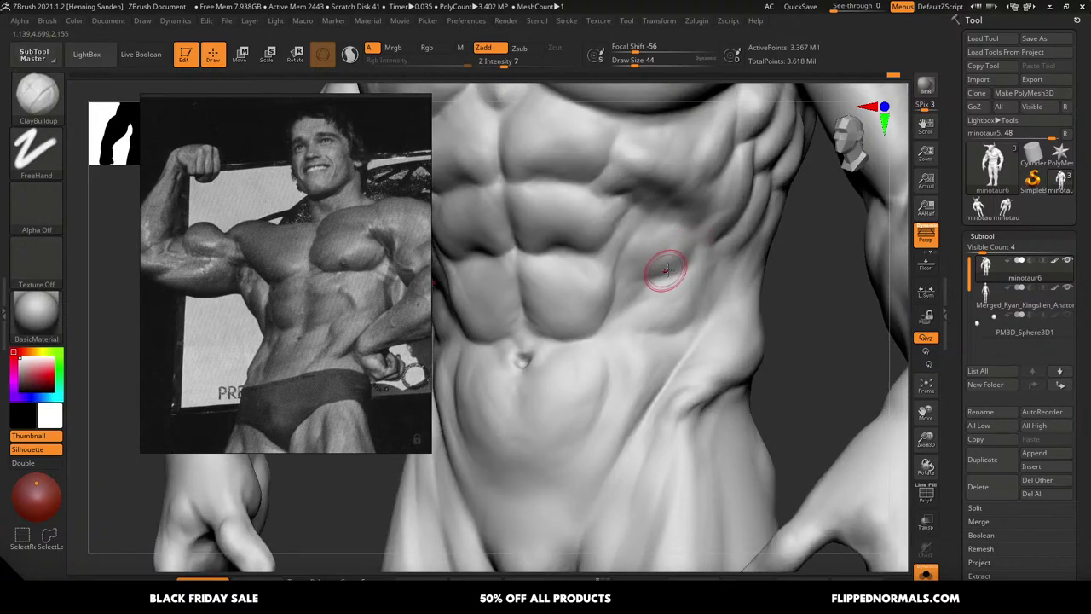
right_click_drag(653, 273, 648, 280)
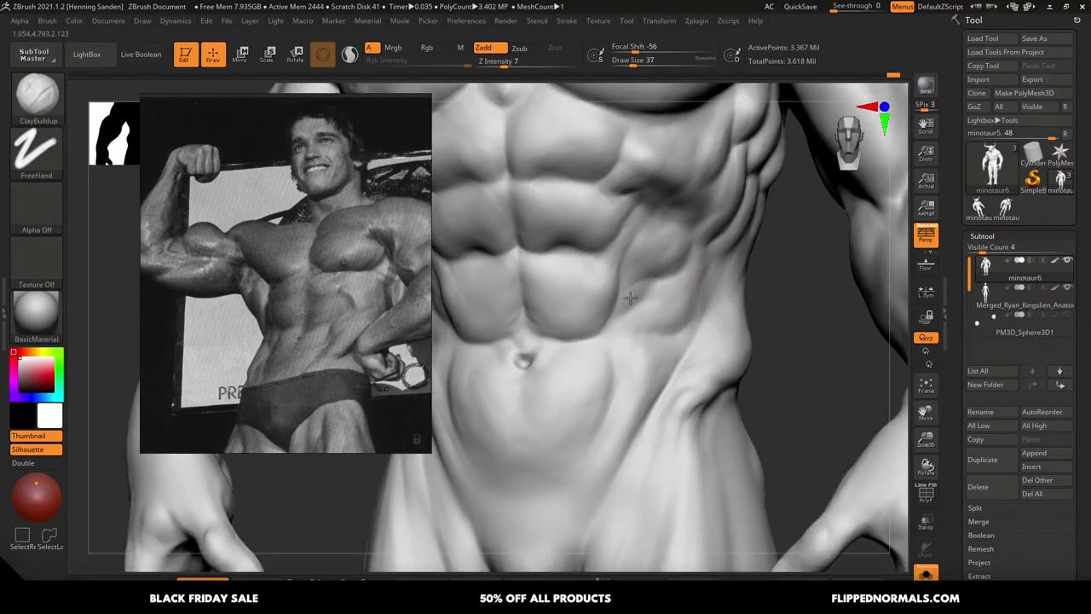
Rework the grooves between the lower abdominals and the obliques with ClayBuildup at draw size 37
left_click_drag(630, 297, 626, 302)
key("bracketright")
key("bracketright")
left_click_drag(645, 225, 618, 263)
right_click_drag(605, 285, 657, 284)
Round out the lower abdominals and their upper and lower borders with ClayBuildup at draw size 39
key("s")
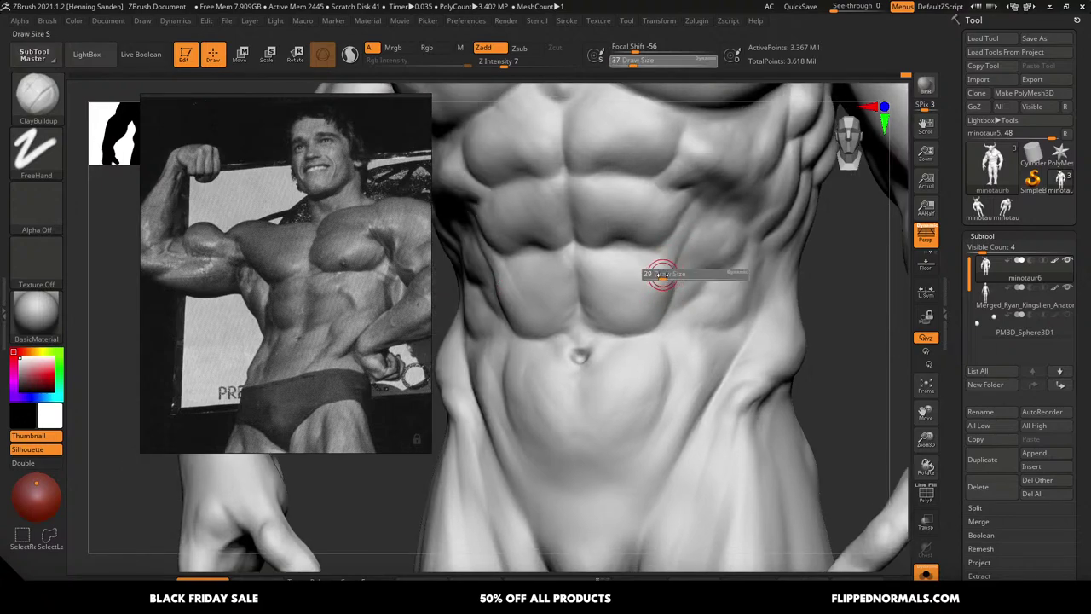
mouse_move(662, 275)
left_mouse_down()
mouse_move(669, 292)
mouse_move(619, 324)
left_mouse_up()
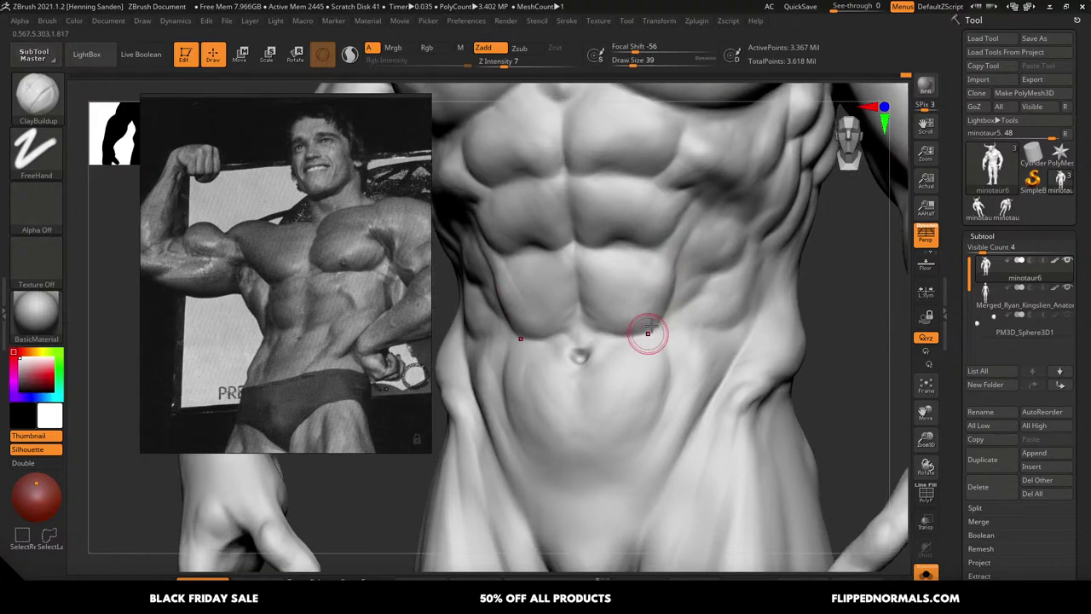
right_click_drag(651, 326, 612, 332)
left_click_drag(673, 232, 640, 243)
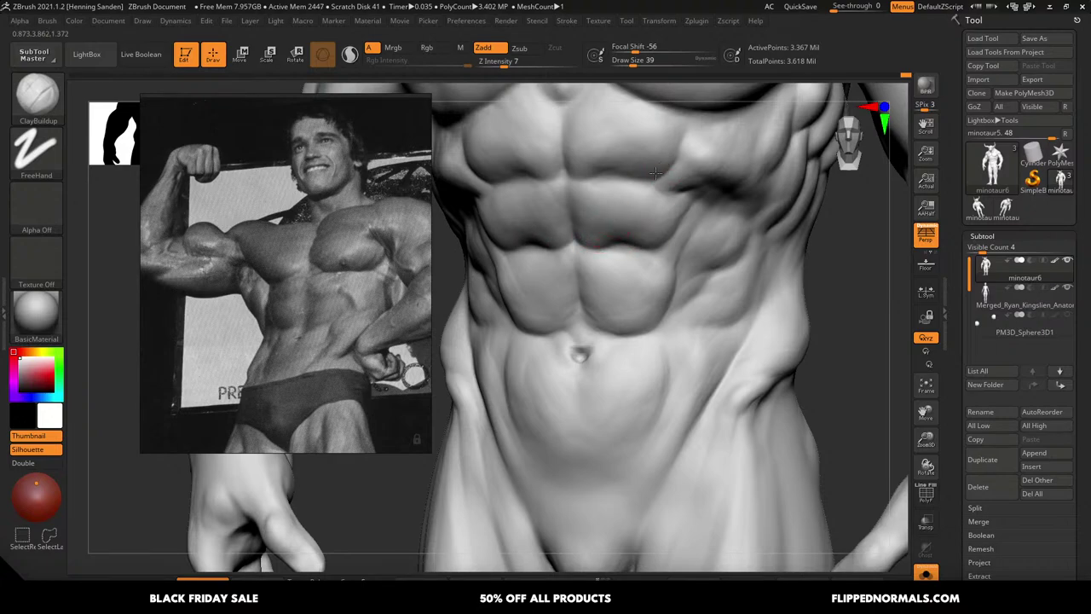
Refine the outer edges of the upper abdominals and the adjoining ribs below the chest with ClayBuildup at draw sizes 39 and 41
right_click_drag(593, 168, 663, 236)
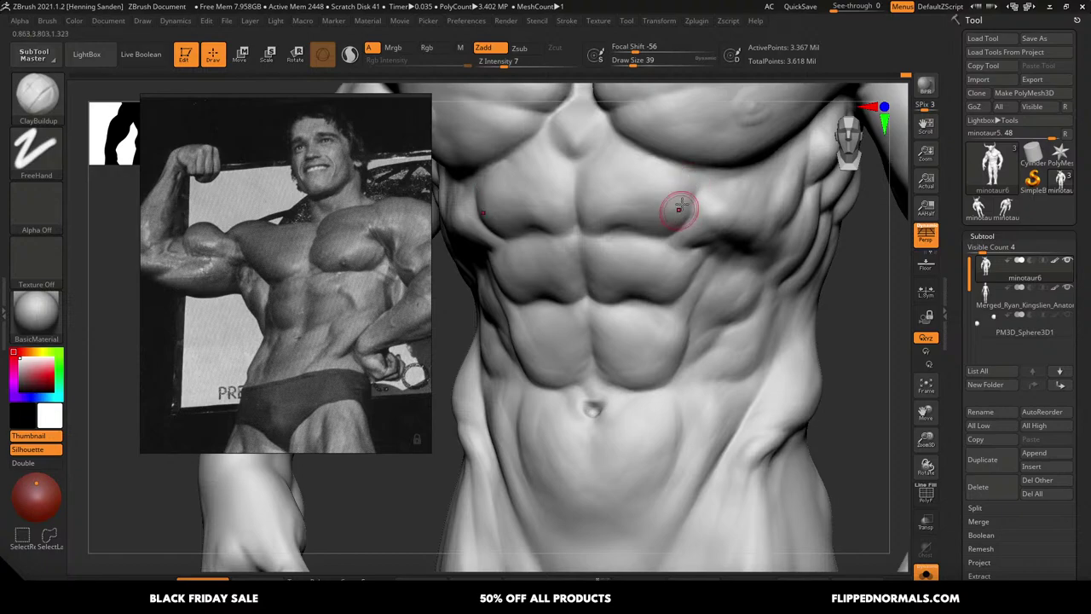
key("s")
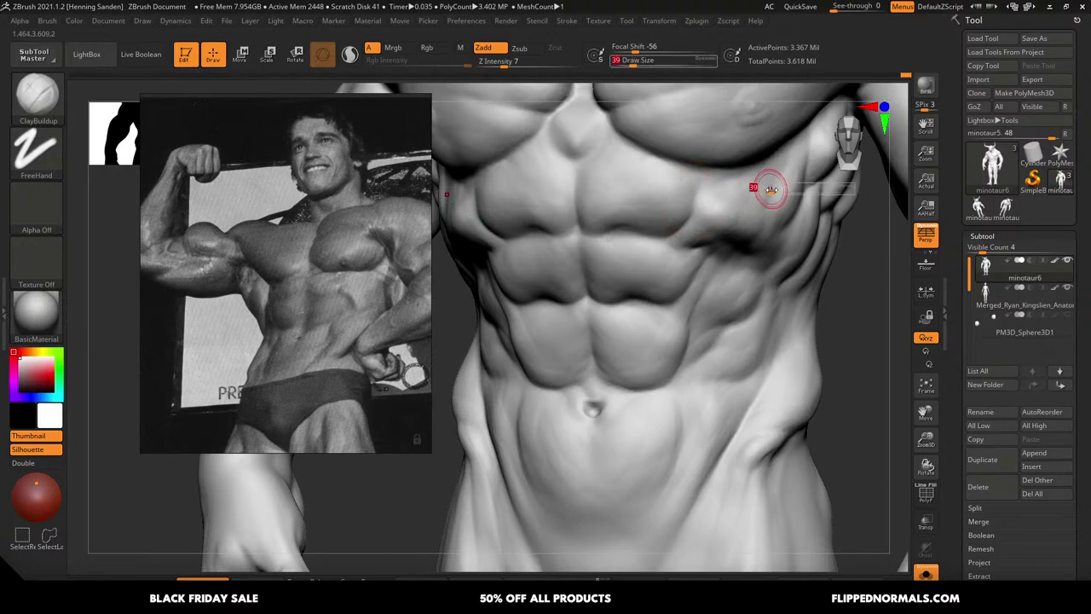
mouse_move(788, 171)
left_mouse_down()
mouse_move(765, 206)
mouse_move(781, 166)
left_mouse_up()
key("bracketleft")
key("bracketleft")
key("bracketleft")
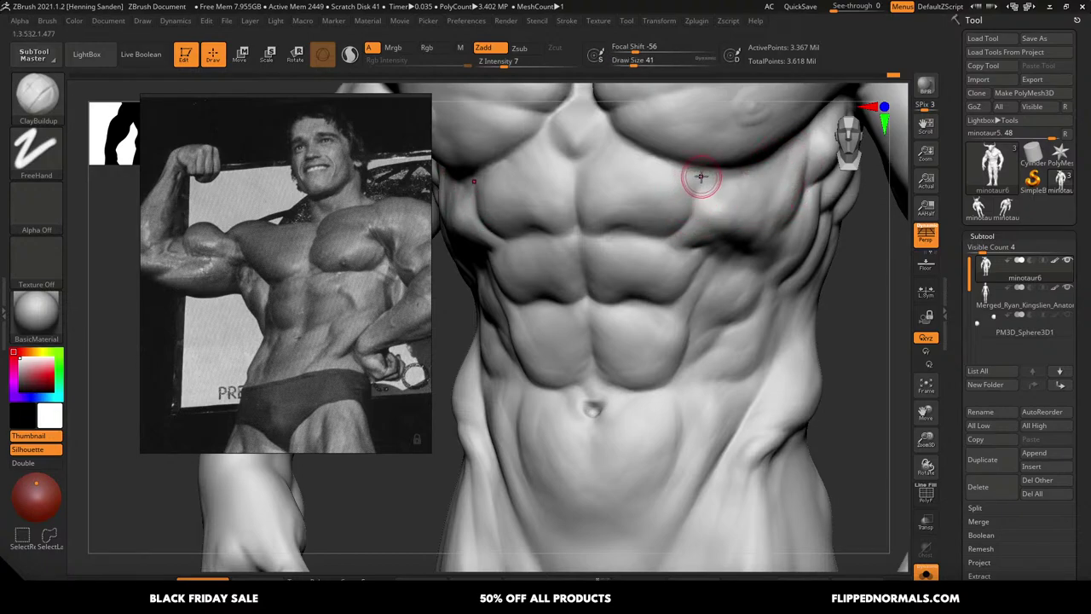
key("bracketleft")
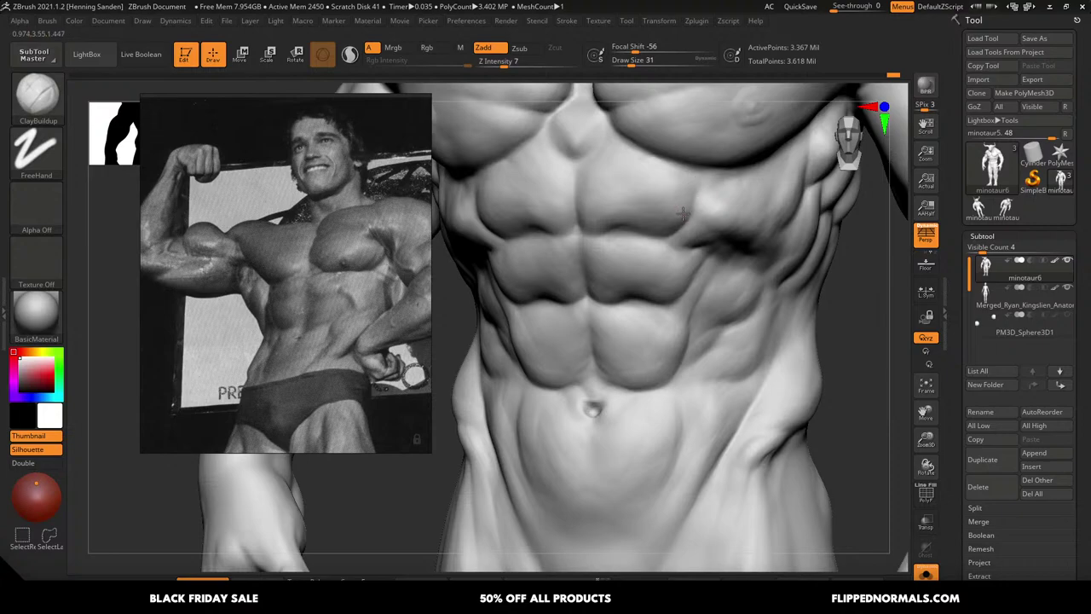
Sculpt the upper abdominals and their centre line with ClayBuildup at draw sizes 49 and 71
right_click_drag(622, 231, 614, 224)
key("s")
left_click_drag(614, 224, 622, 222)
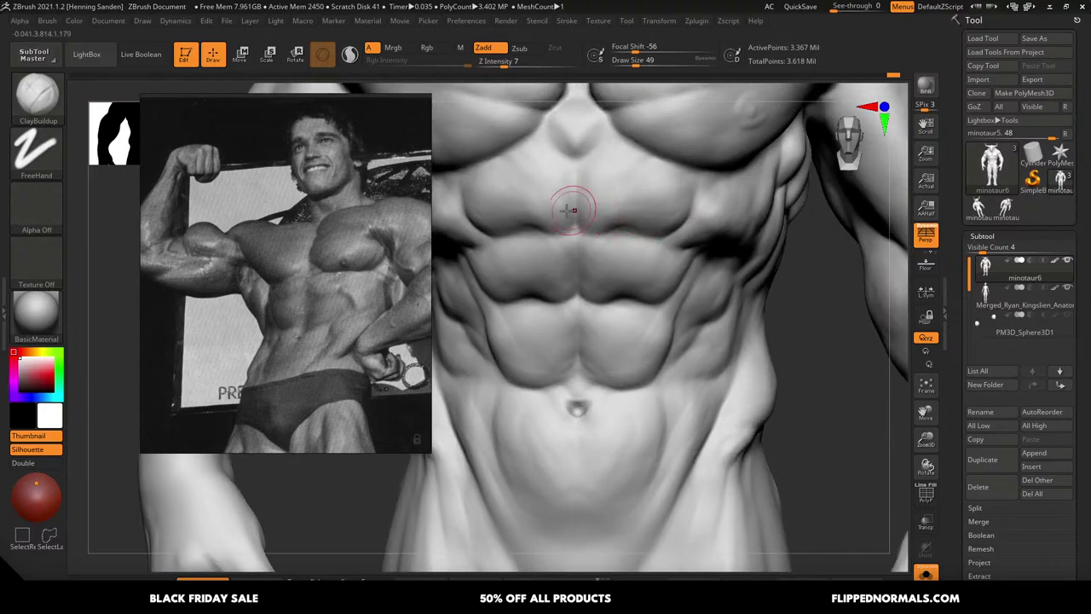
right_click_drag(563, 214, 645, 224, "alt")
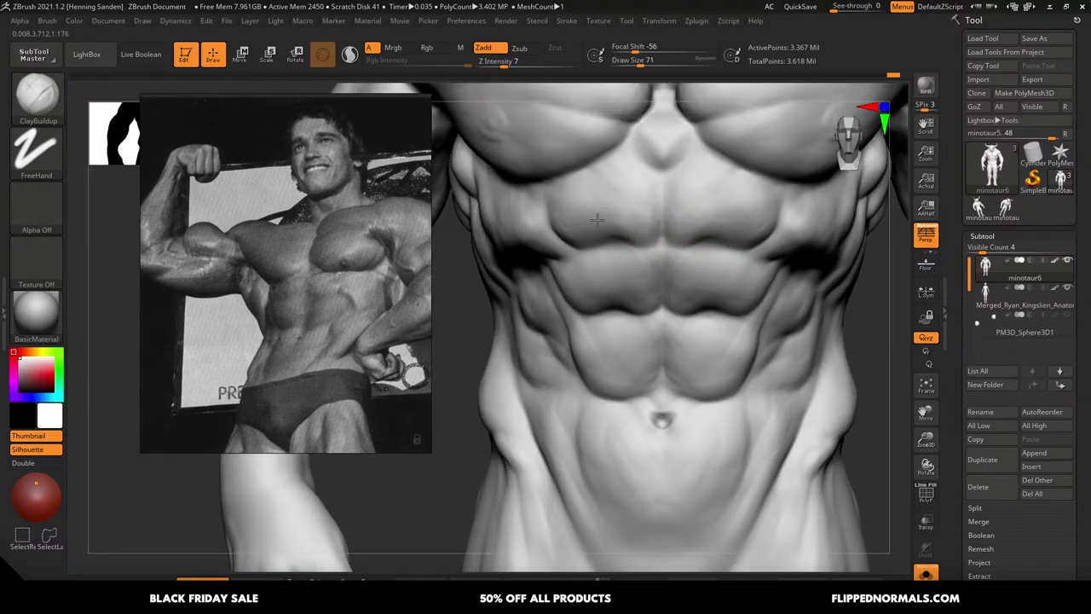
left_click_drag(561, 231, 555, 214)
right_click_drag(592, 219, 660, 225, "ctrl")
mouse_move(729, 227)
right_mouse_down()
mouse_move(629, 273)
mouse_move(588, 349)
right_mouse_up()
Adjust the side profile of the lower belly with the Move brush at draw sizes 94 and 120
key("b")
key("m")
key("v")
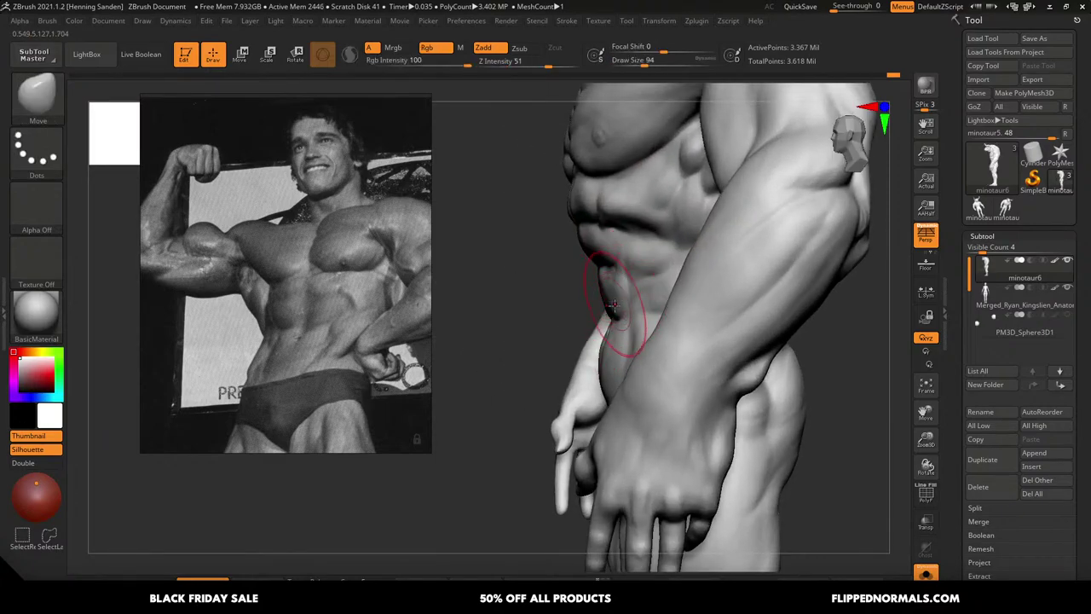
mouse_move(617, 316)
right_mouse_down()
mouse_move(627, 300)
mouse_move(615, 306)
right_mouse_up()
key("bracketright")
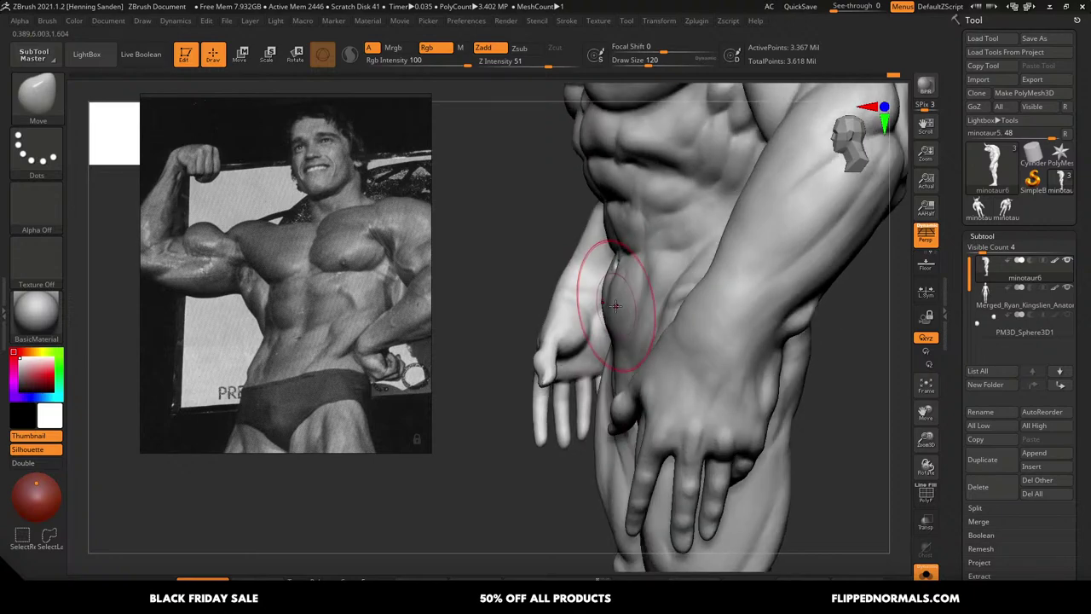
Adjust the lower belly and the outer edges of the lowest abdominals with the Move brush, reducing the draw size to 46
mouse_move(619, 344)
right_mouse_down()
mouse_move(652, 329)
mouse_move(648, 314)
right_mouse_up()
key("s")
left_click_drag(644, 310, 638, 310)
right_click_drag(640, 307, 645, 302)
right_click_drag(646, 259, 643, 294, "alt")
key("bracketleft")
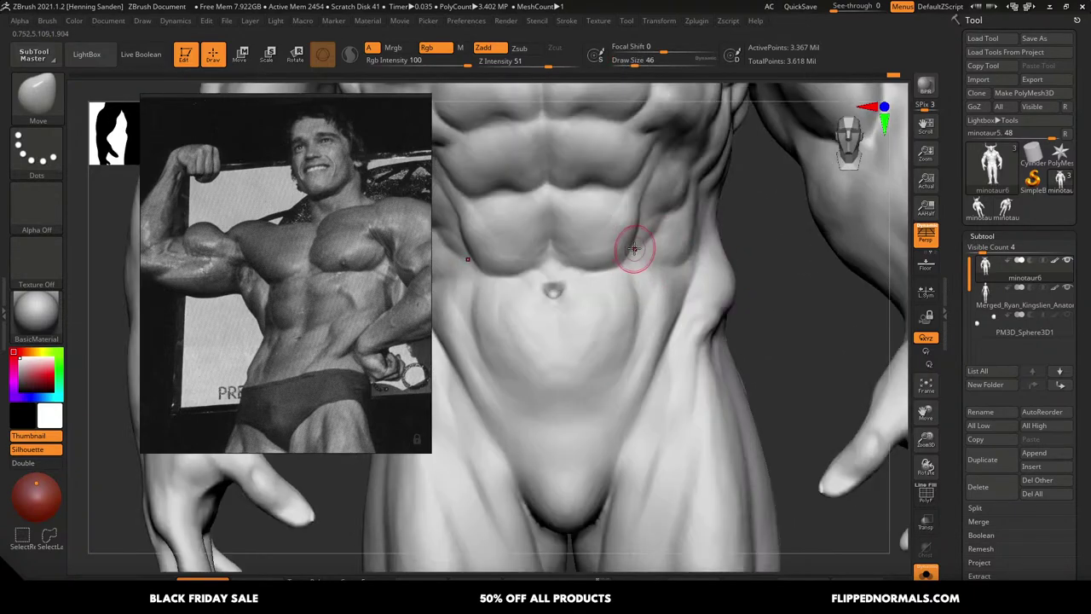
Carve the navel deeper with the DamStandard brush at draw size 31
mouse_move(640, 229)
right_mouse_down("ctrl")
mouse_move(639, 205)
mouse_move(707, 254)
mouse_move(682, 209)
mouse_move(712, 223)
mouse_move(767, 438)
mouse_move(759, 426)
right_mouse_up("ctrl")
key("b")
key("d")
key("s")
mouse_move(648, 293)
right_mouse_down()
mouse_move(671, 350)
mouse_move(648, 297)
right_mouse_up()
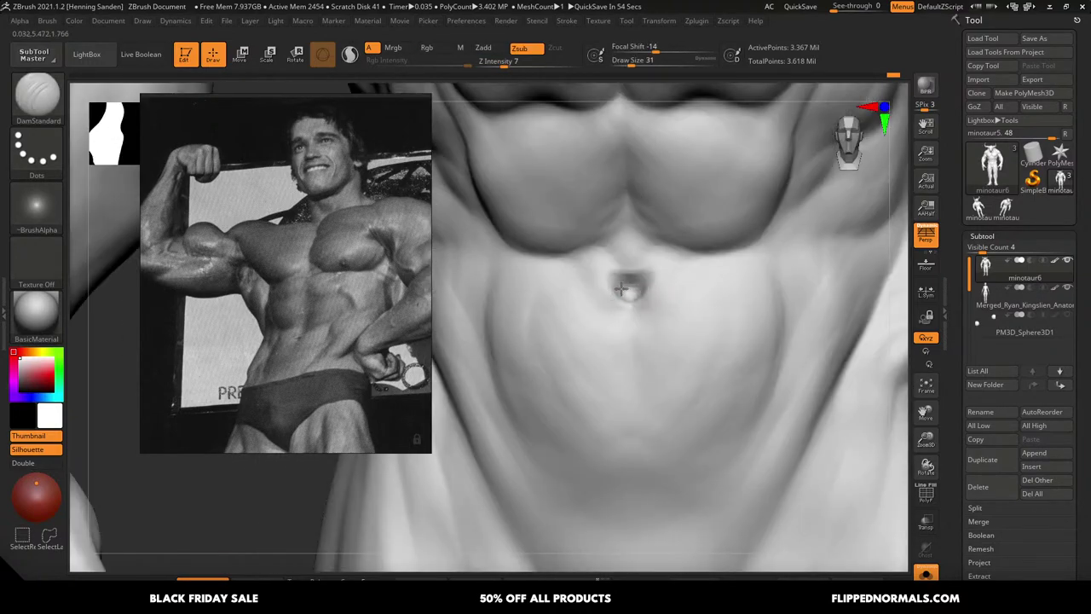
key("s")
left_click_drag(631, 286, 634, 283)
left_click_drag(632, 280, 628, 311)
key("s")
left_click_drag(633, 292, 633, 304)
right_click_drag(644, 318, 653, 269)
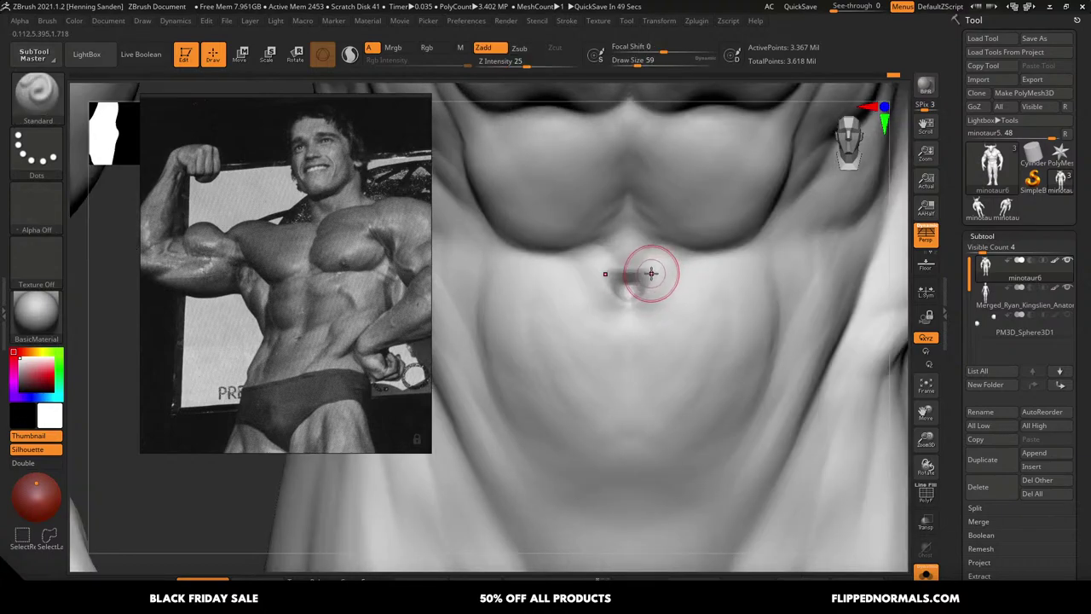
Build up the skin around the upper rim of the navel with ClayBuildup at small draw sizes of 29 to 35
key("b")
key("c")
key("b")
key("s")
left_click_drag(645, 273, 620, 269)
key("s")
left_click_drag(617, 270, 623, 273)
key("s")
left_click_drag(619, 276, 622, 277)
key("s")
left_click_drag(642, 275, 645, 274)
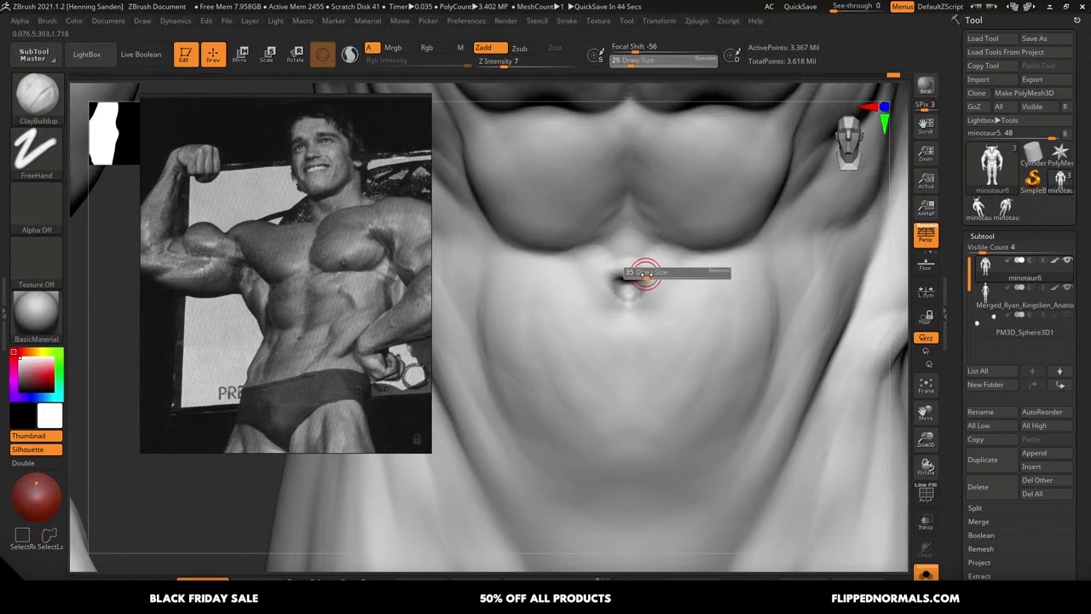
Refine the centre line between the lowest abdominals above the navel with ClayBuildup at draw size 71 and DamStandard at 94
key("s")
mouse_move(619, 226)
left_mouse_down()
mouse_move(629, 226)
mouse_move(607, 225)
mouse_move(624, 209)
mouse_move(605, 231)
left_mouse_up()
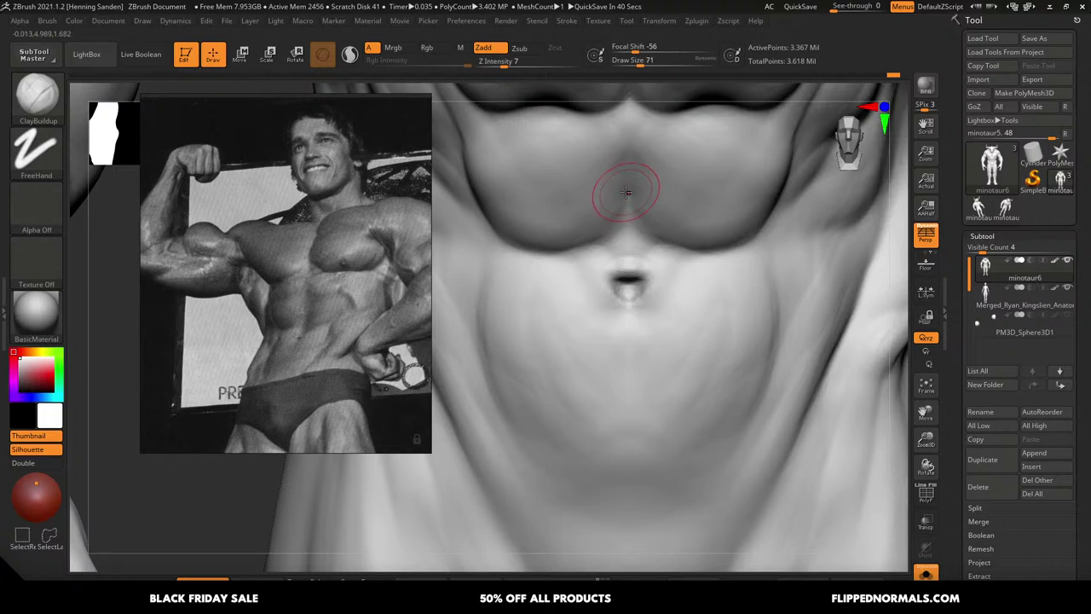
key("b")
key("d")
key("s")
key("s")
left_click_drag(629, 174, 635, 173)
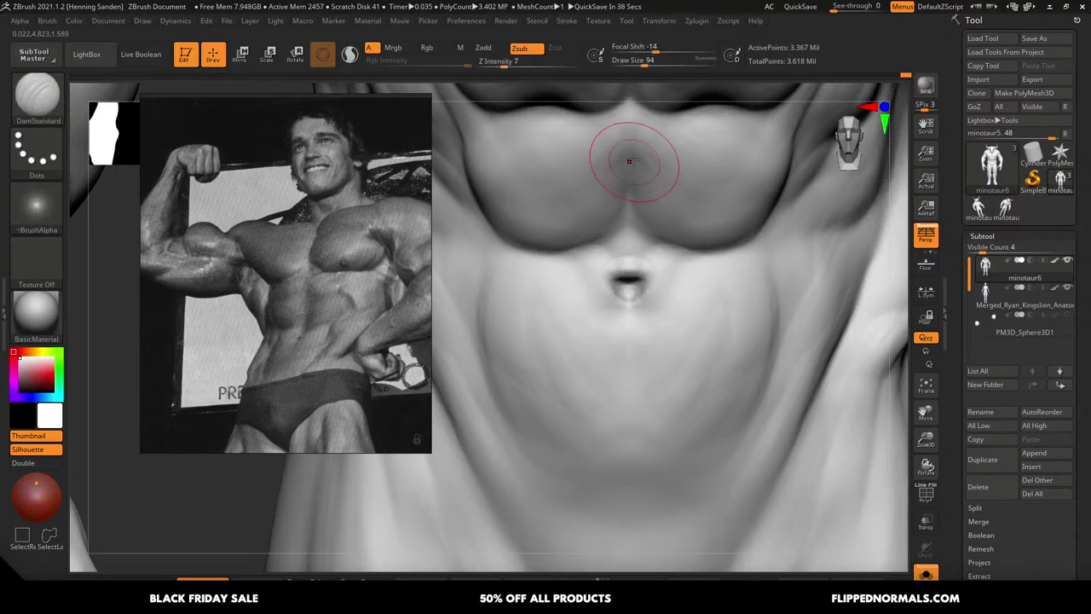
Define the creases between the lower belly and the hips with DamStandard at draw size 62
mouse_move(673, 277)
right_mouse_down("alt")
mouse_move(679, 243)
mouse_move(718, 270)
mouse_move(731, 295)
mouse_move(746, 281)
right_mouse_up("alt")
key("s")
left_click_drag(745, 281, 738, 282)
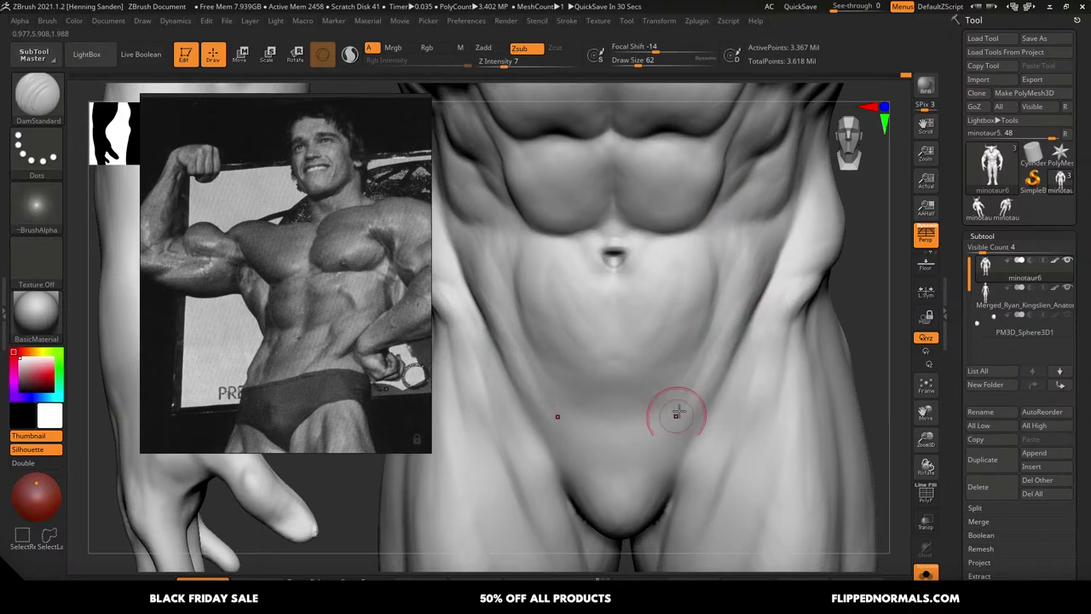
right_click_drag(684, 255, 673, 111, "alt")
right_click_drag(708, 373, 725, 272)
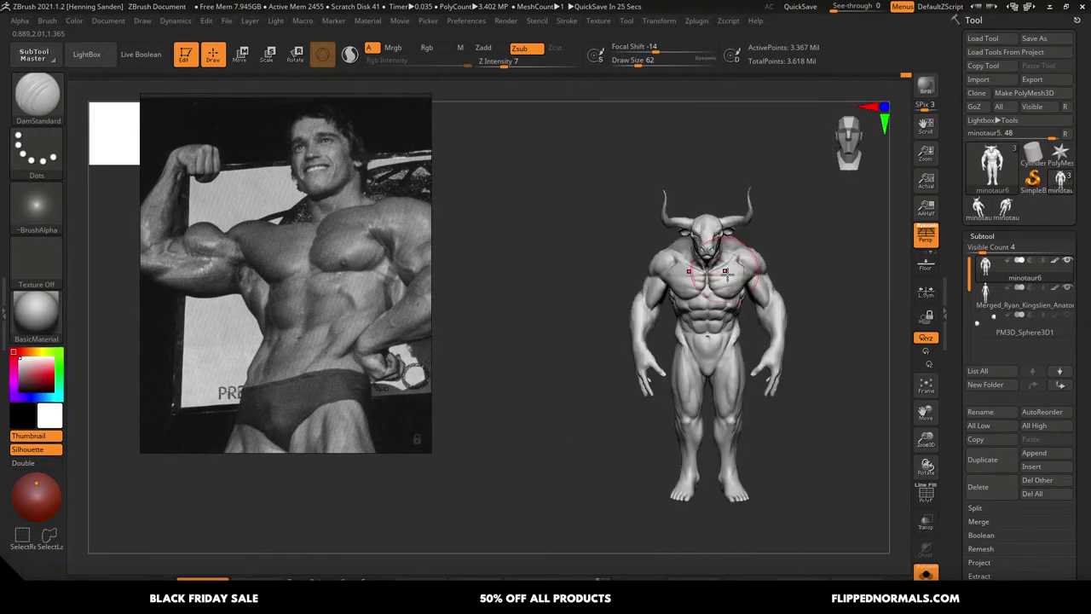
Cut the creases between the ribs and side muscles next to the abdominals with DamStandard at draw sizes 56 and 49
right_click_drag(735, 343, 716, 460)
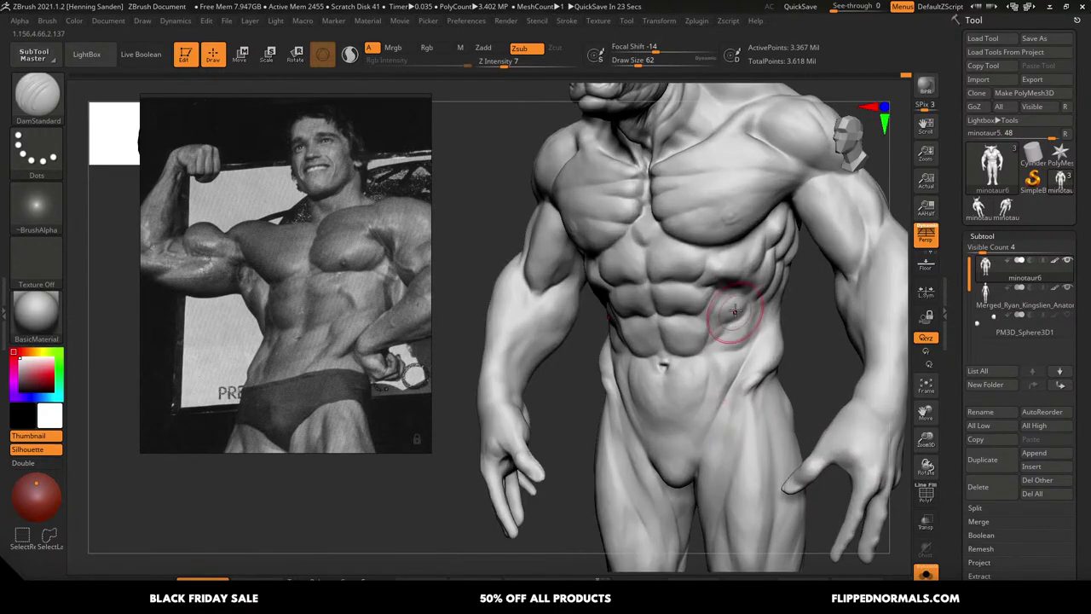
mouse_move(731, 316)
right_mouse_down("alt")
mouse_move(746, 376)
mouse_move(729, 346)
right_mouse_up("alt")
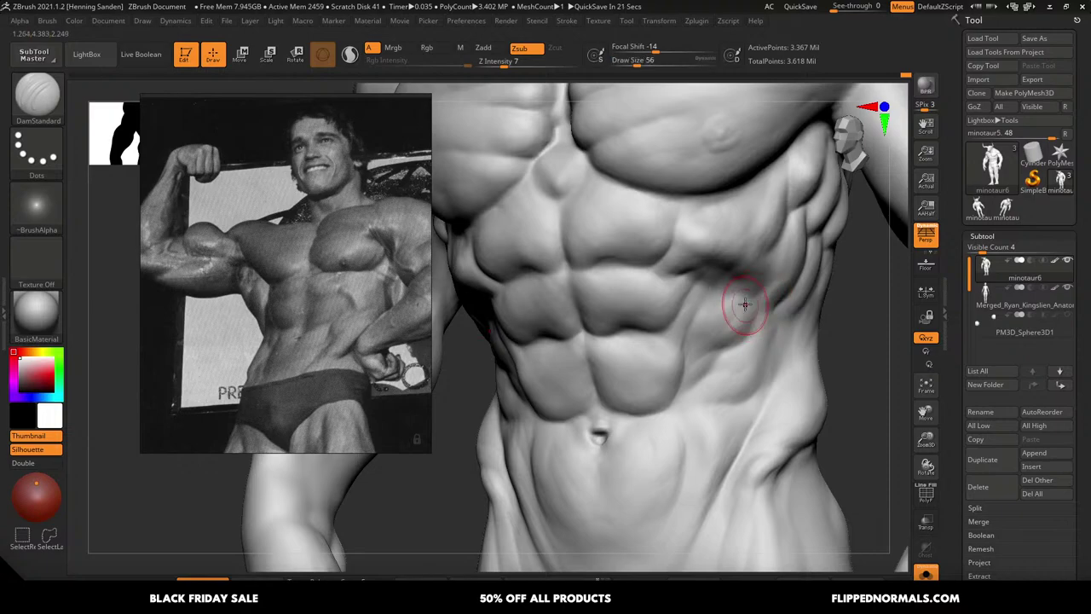
right_click_drag(744, 305, 731, 262)
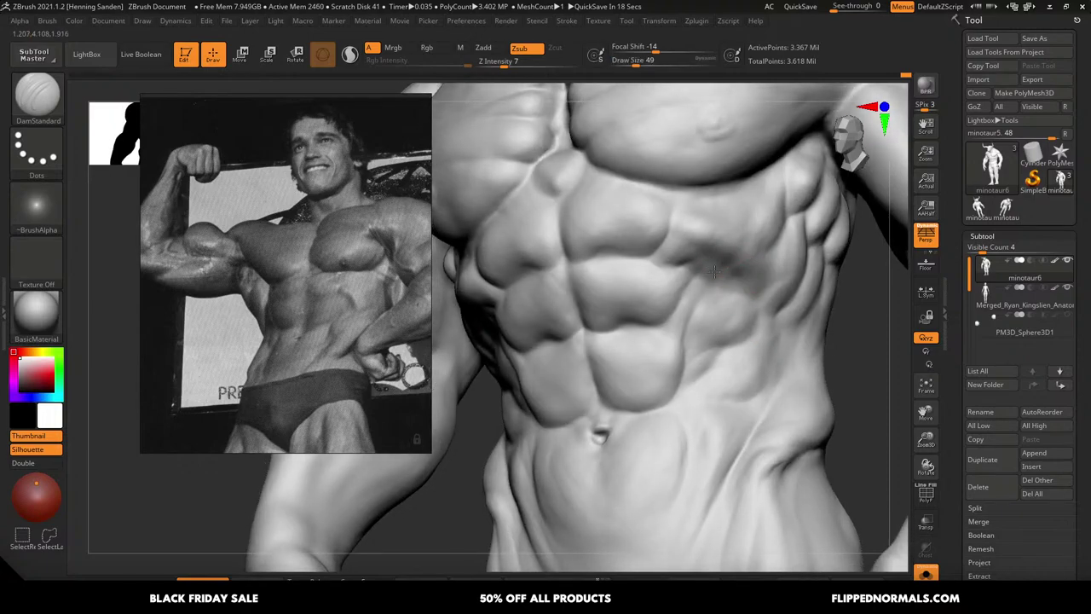
Reshape the middle and upper abdominals near the centre line with the Move brush at draw sizes 74 and 65
right_click_drag(713, 317, 701, 286, "ctrl")
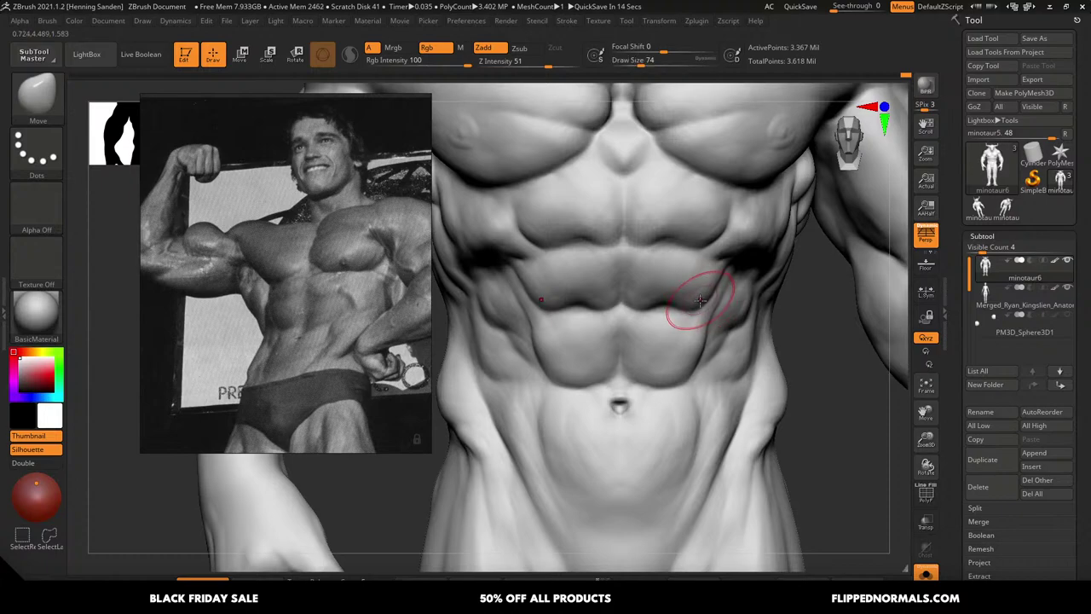
key("s")
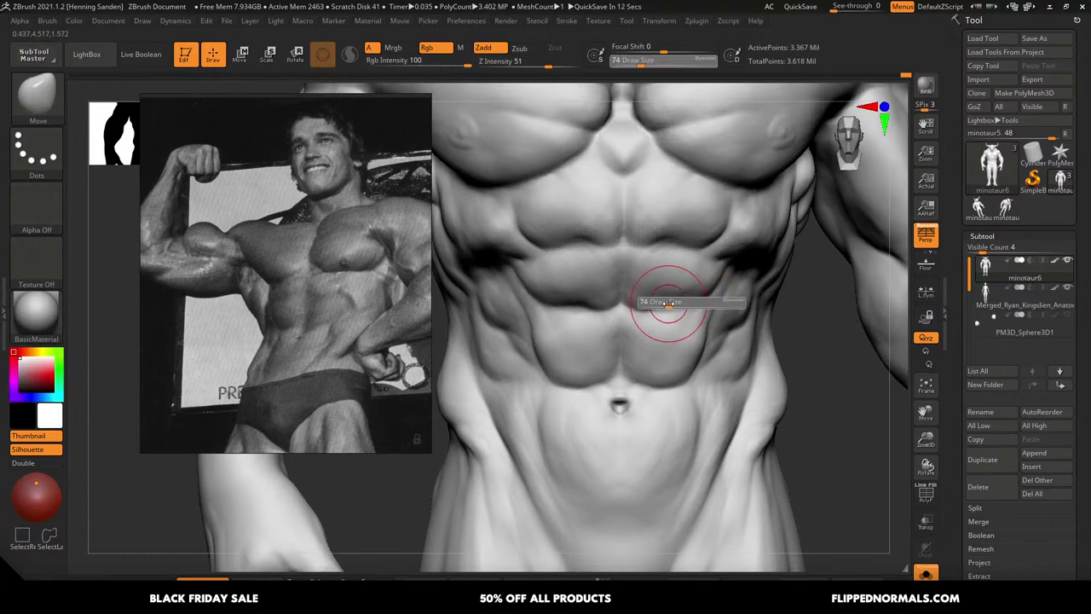
left_click(668, 304)
mouse_move(694, 261)
right_mouse_down("ctrl")
mouse_move(721, 309)
mouse_move(697, 304)
mouse_move(707, 322)
mouse_move(740, 294)
right_mouse_up("ctrl")
left_click_drag(663, 307, 654, 307)
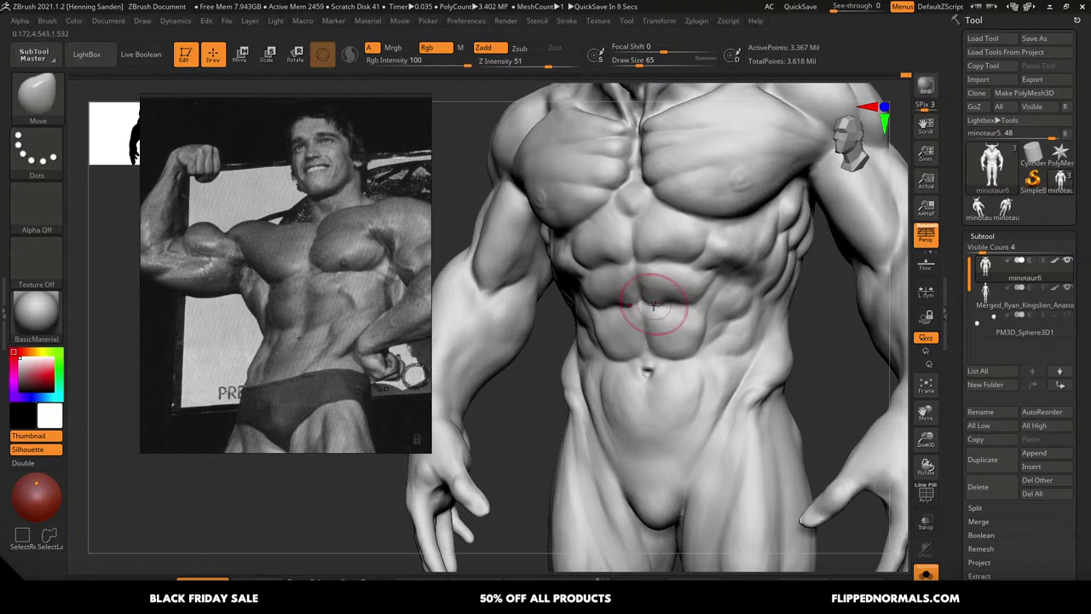
right_click_drag(655, 307, 695, 304)
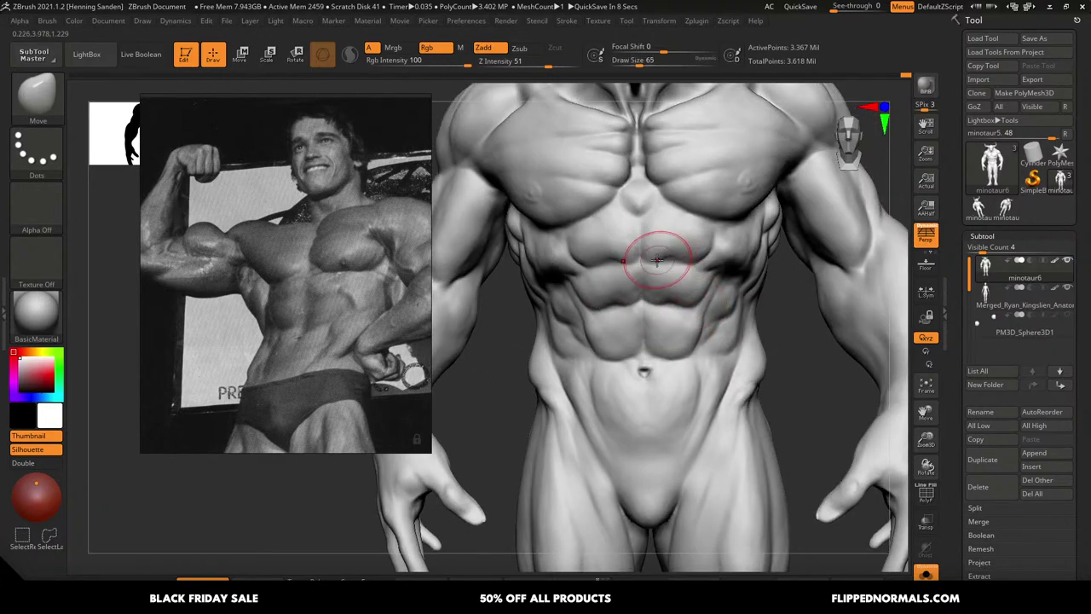
right_click_drag(724, 253, 662, 247)
left_click_drag(649, 231, 659, 229)
mouse_move(664, 230)
right_mouse_down()
mouse_move(713, 232)
mouse_move(694, 261)
right_mouse_up()
Save the tool as minotaur6.ZTL in the sclptnvm folder, overwriting the existing file
key("b")
key("c")
key("b")
key("ctrl+s")
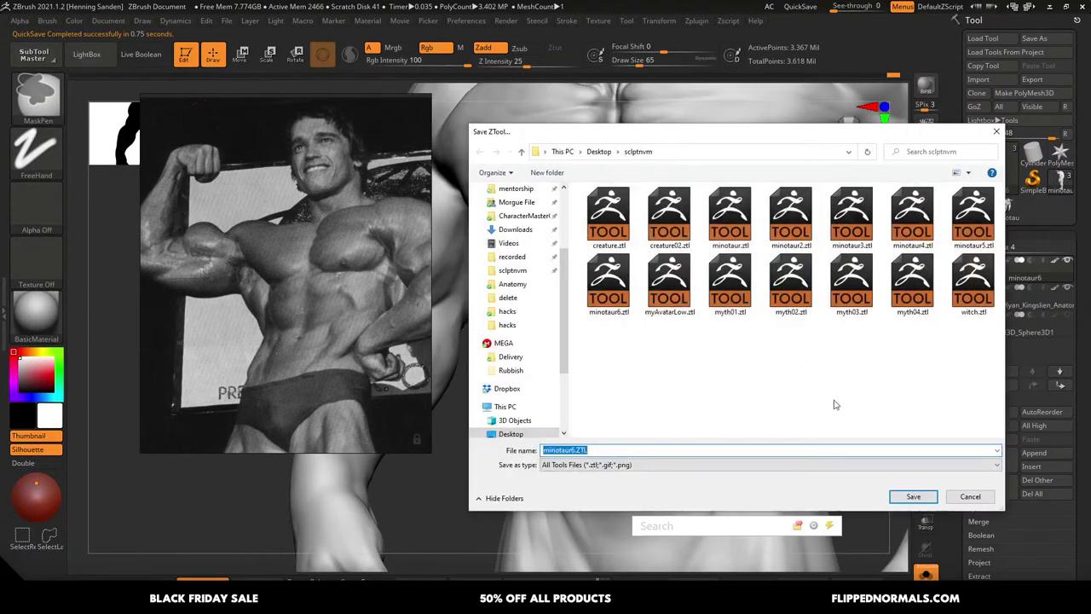
left_click(917, 498)
left_click(569, 312)
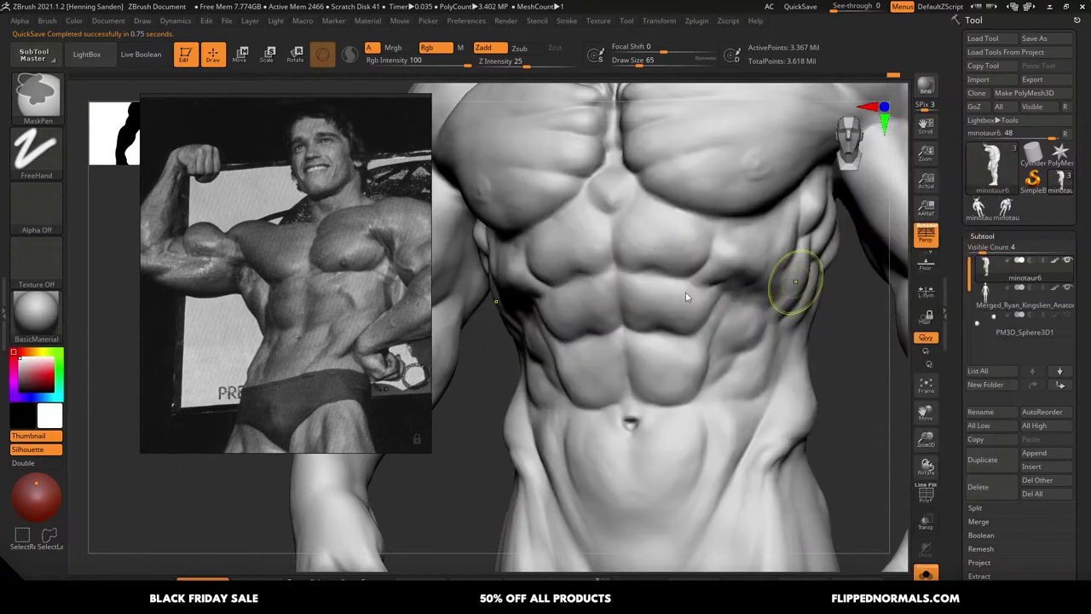
Refine the forms of the upper and middle abdominals with ClayBuildup at draw size 41
key("s")
left_click_drag(695, 246, 711, 239)
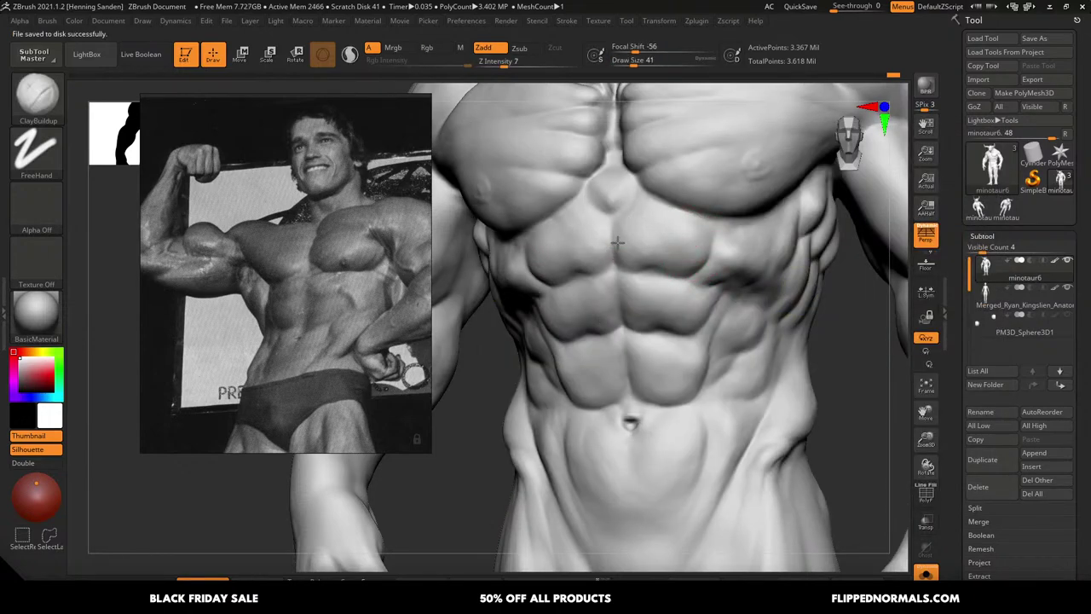
right_click_drag(692, 226, 739, 190)
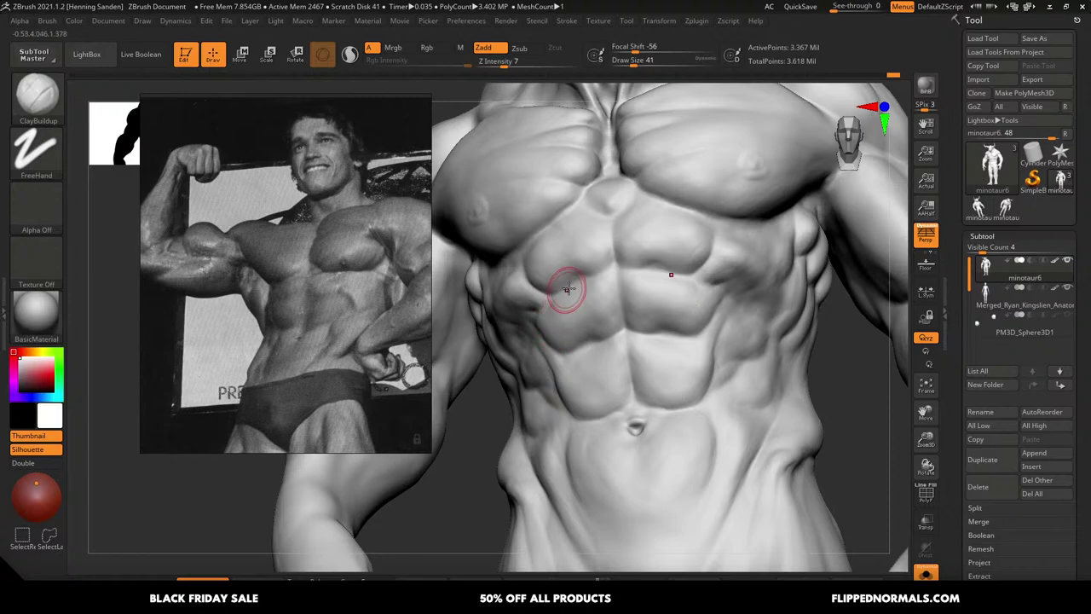
right_click_drag(679, 280, 674, 141)
mouse_move(707, 297)
right_mouse_down("shift")
mouse_move(709, 341)
mouse_move(702, 317)
mouse_move(714, 326)
mouse_move(714, 285)
mouse_move(713, 346)
mouse_move(711, 293)
right_mouse_up("shift")
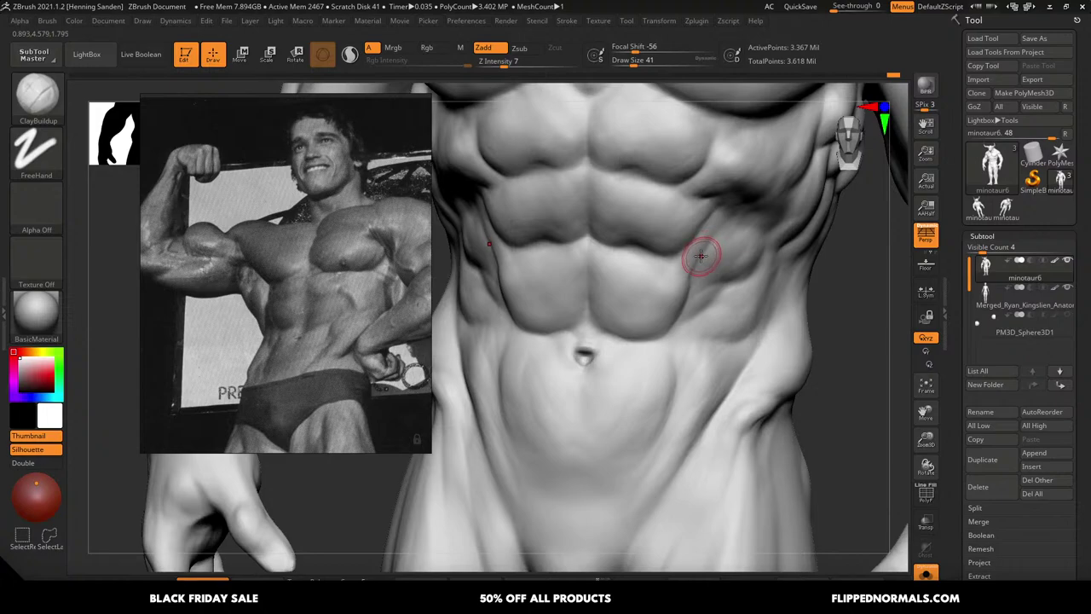
Sharpen the outer crease between the lowest abdominals and the side muscles with DamStandard at draw size 46
key("b")
key("d")
key("s")
left_click_drag(708, 220, 691, 256)
key("s")
left_click_drag(687, 259, 692, 276)
Switch to the web browser and search Google for "creativity inc"
key("alt+Tab")
key("Tab")
key("Tab")
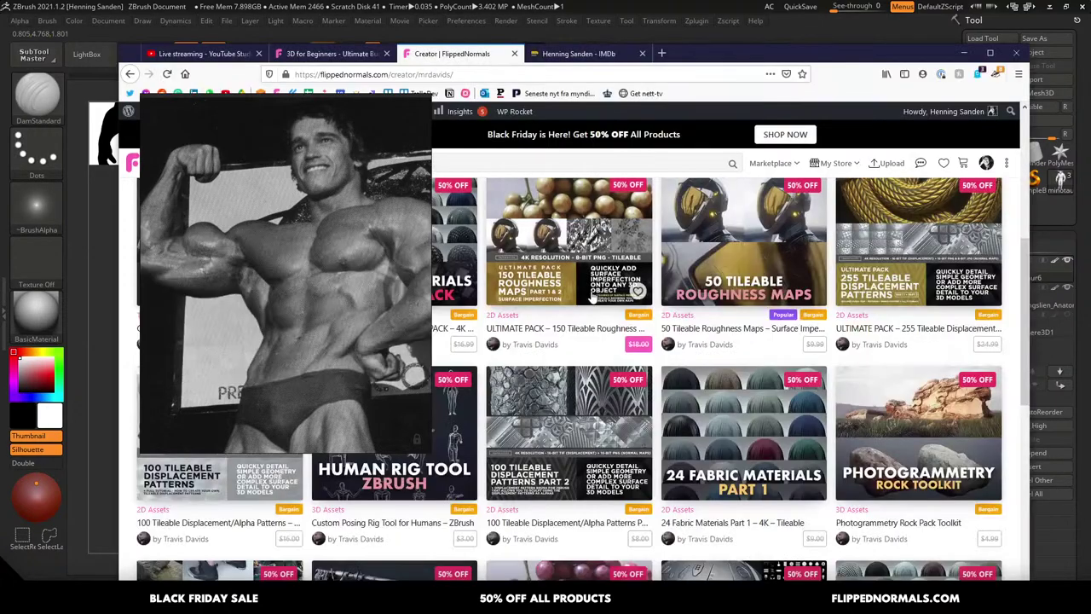
left_click(535, 75)
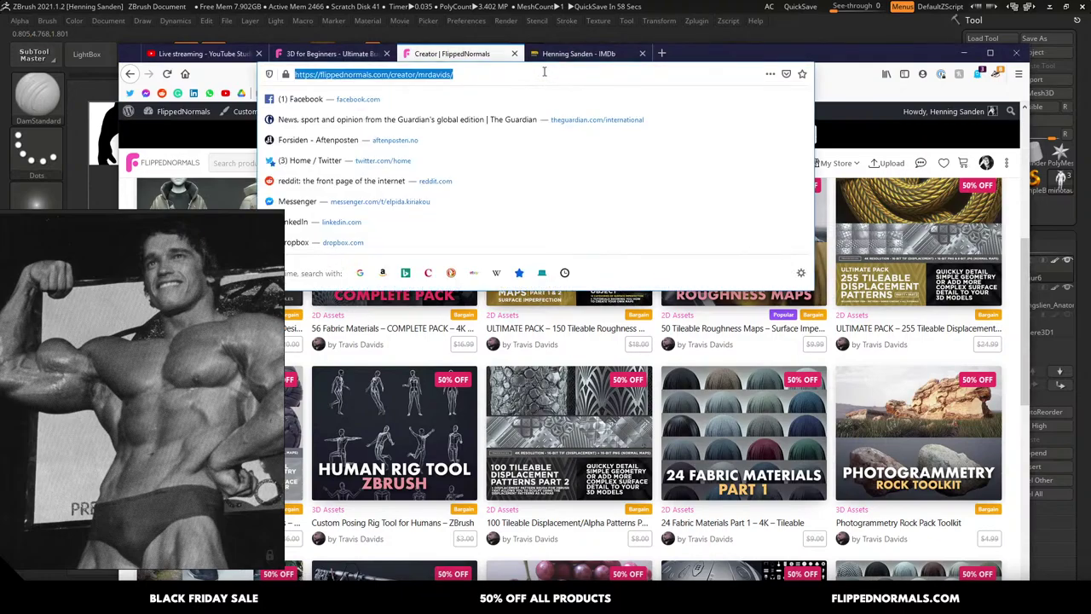
type("creati")
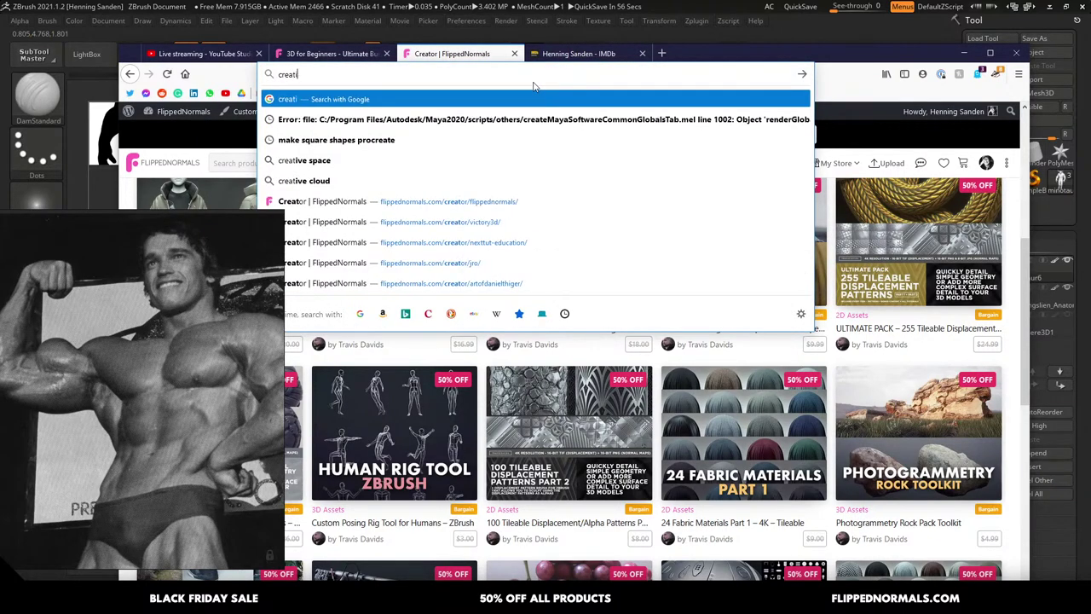
type("viyt")
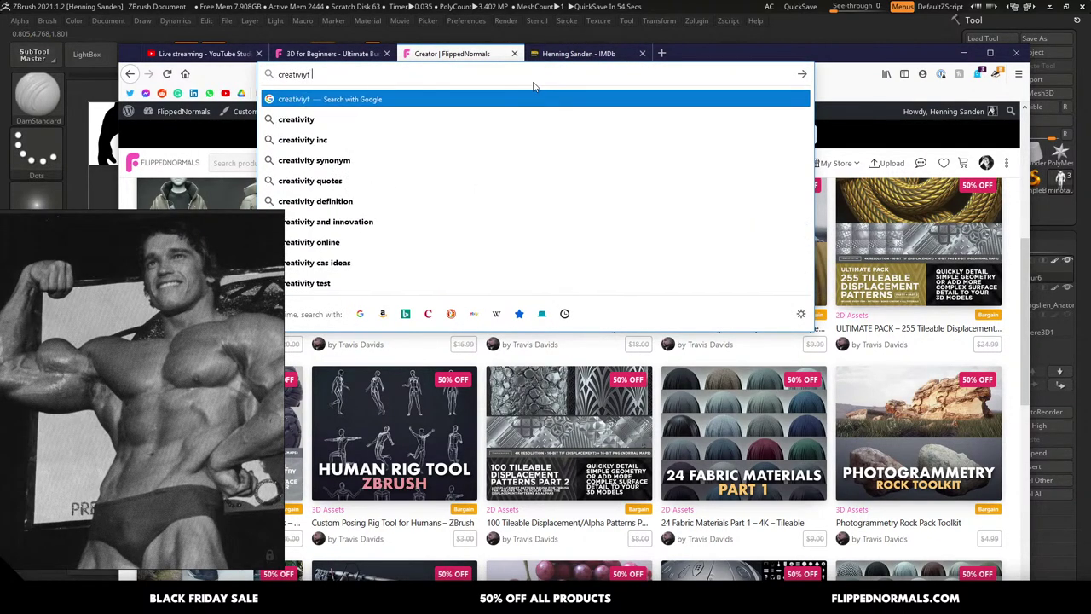
left_click(341, 140)
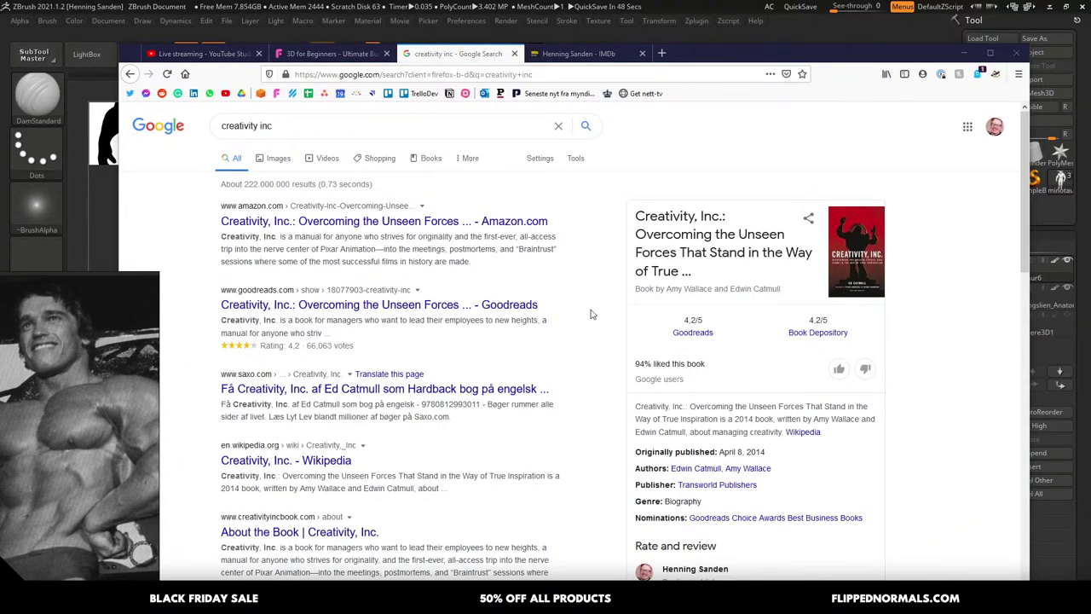
Review the book Creativity, Inc. in the results and on its Goodreads page, and return to ZBrush
scroll(732, 398, "down", 1)
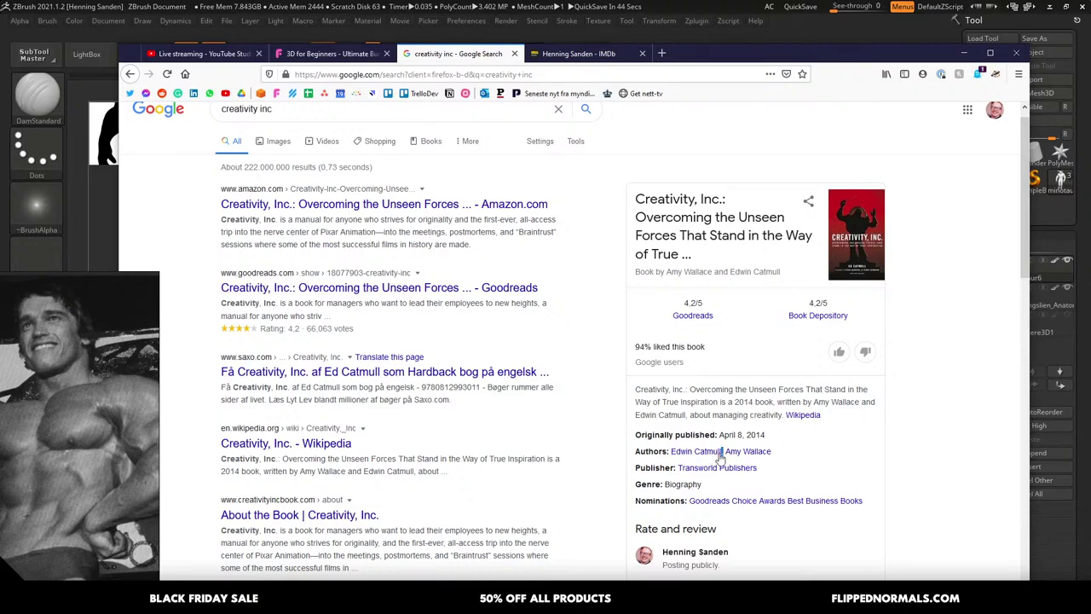
left_click_drag(719, 455, 695, 455)
left_click(609, 442)
left_click(370, 291)
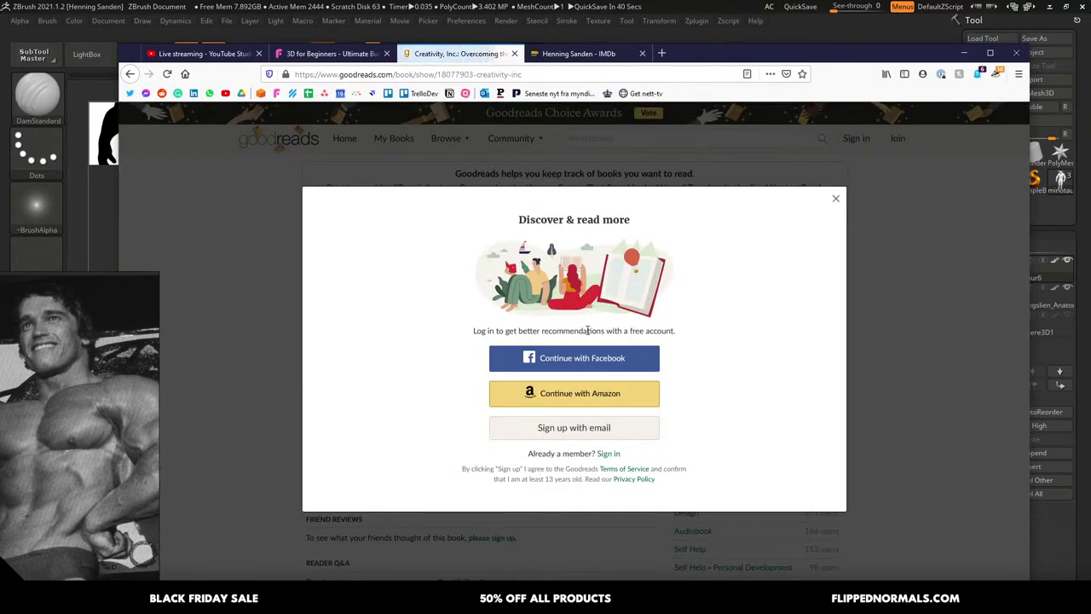
left_click(836, 199)
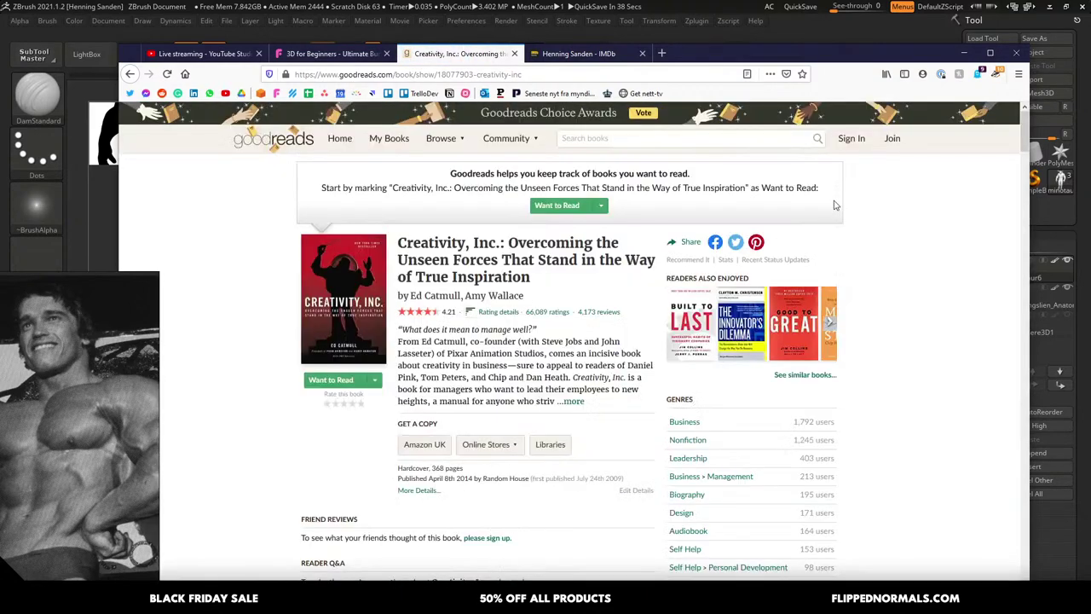
scroll(579, 365, "down", 1)
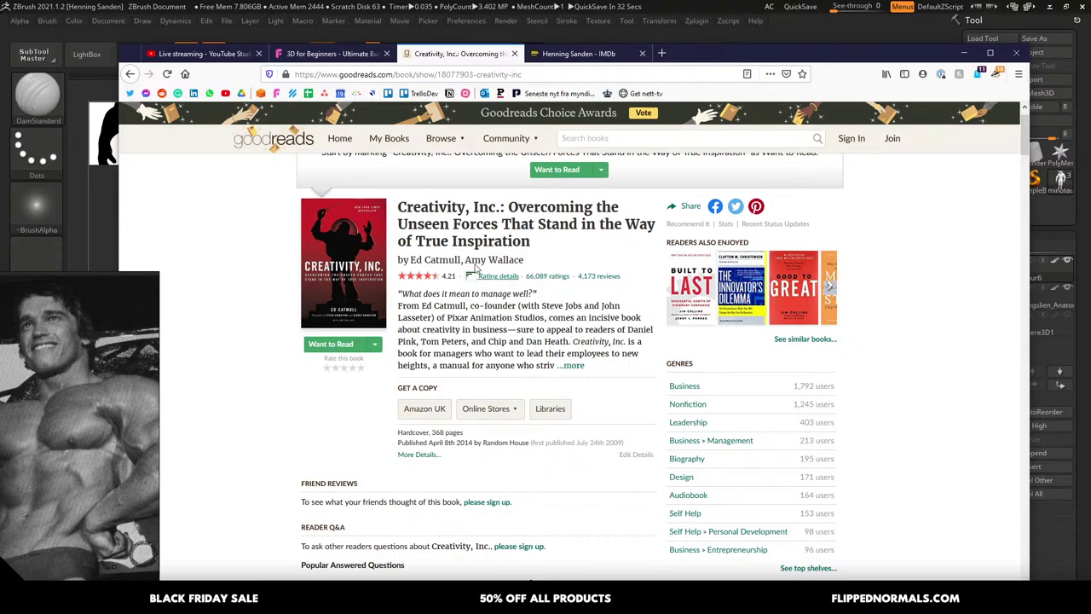
left_click_drag(471, 224, 537, 242)
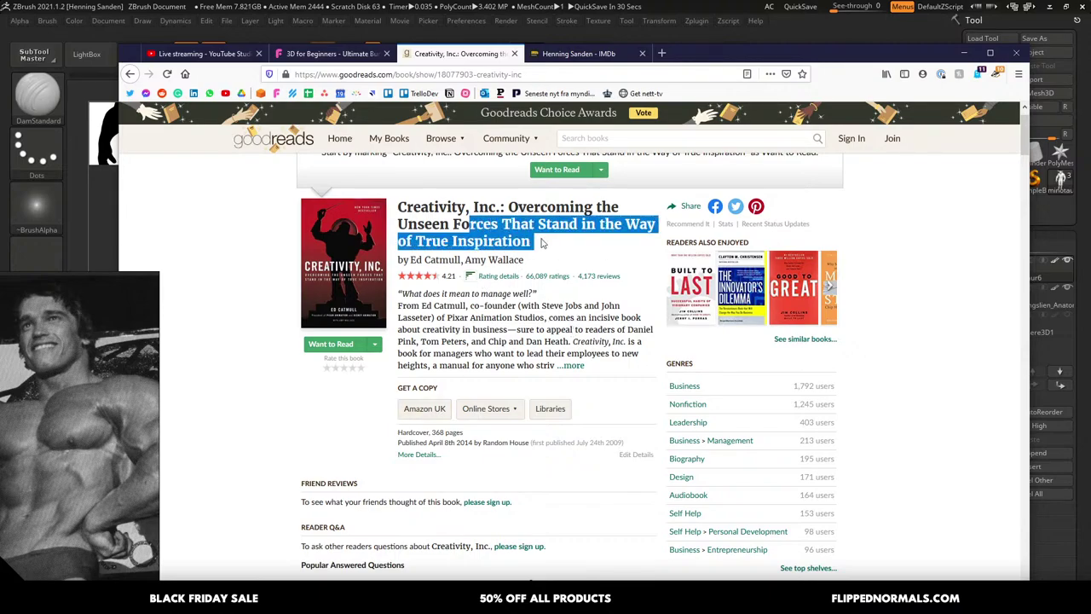
left_click(546, 243)
key("alt+Tab")
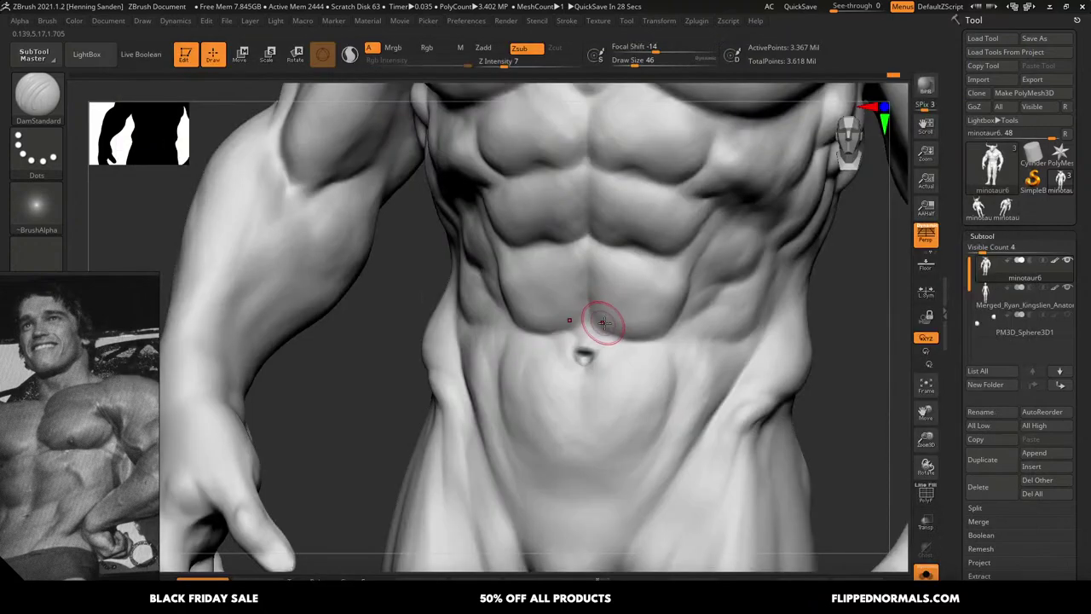
Try to reshape the lowest abdominals beside the navel with the Move brush at draw sizes 83 and 62, and undo it
mouse_move(656, 318)
right_mouse_down("alt")
mouse_move(665, 327)
mouse_move(657, 316)
right_mouse_up("alt")
key("b")
key("m")
key("v")
key("bracketright")
key("bracketright")
key("bracketright")
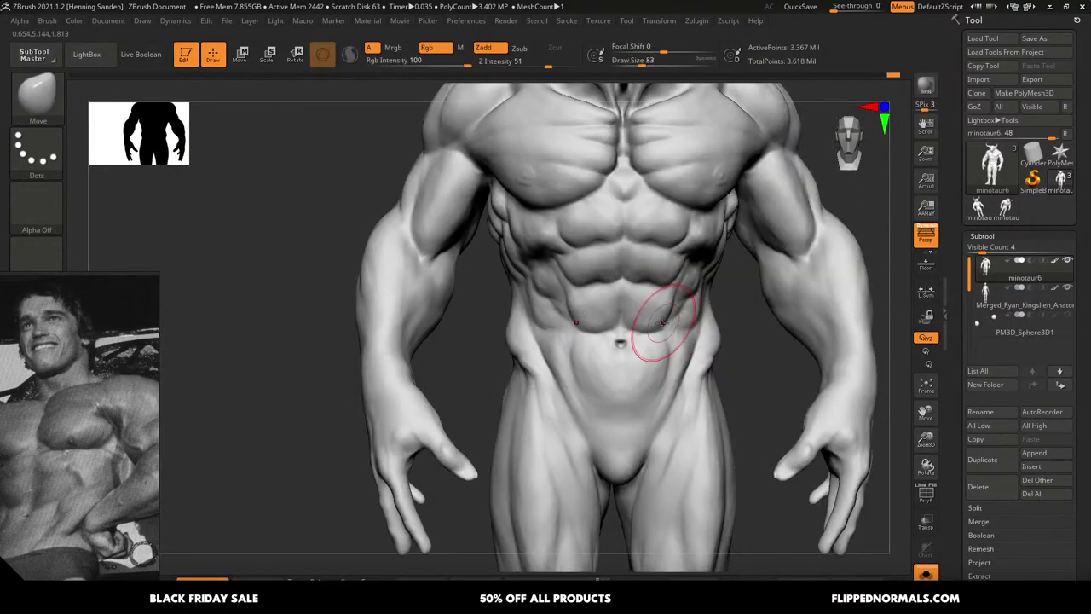
key("s")
left_click_drag(660, 326, 665, 357)
key("ctrl+z")
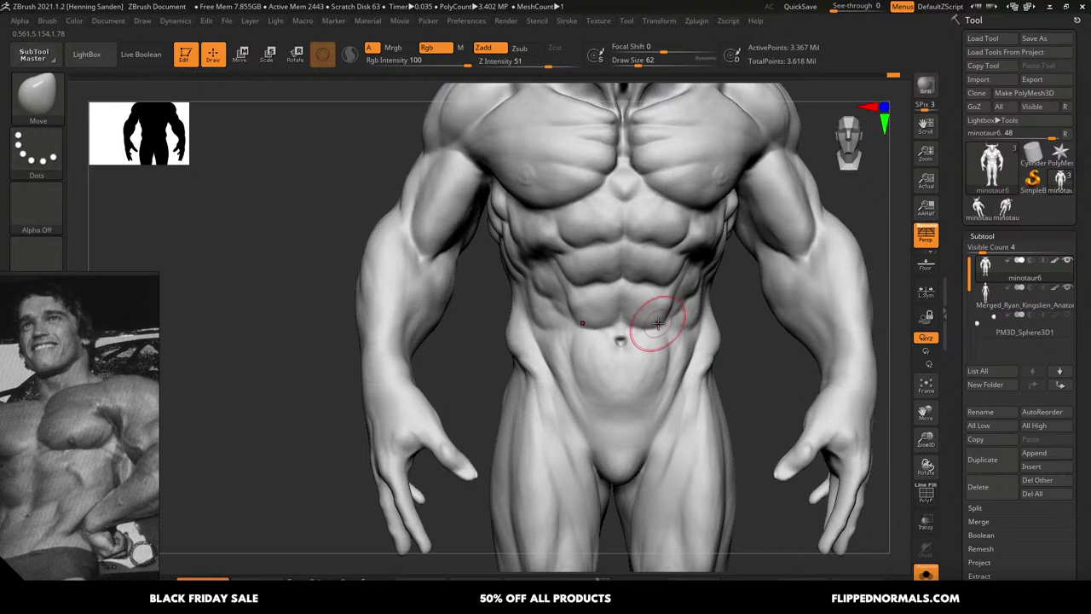
Switch to ClayBuildup and refine the outer edge of the lower abdominals at draw size 41
right_click_drag(661, 320, 618, 209, "alt")
mouse_move(639, 247)
right_mouse_down("alt")
mouse_move(674, 365)
mouse_move(645, 341)
mouse_move(657, 333)
mouse_move(616, 249)
mouse_move(658, 299)
mouse_move(664, 335)
mouse_move(668, 325)
right_mouse_up("alt")
scroll(667, 325, "up", 4)
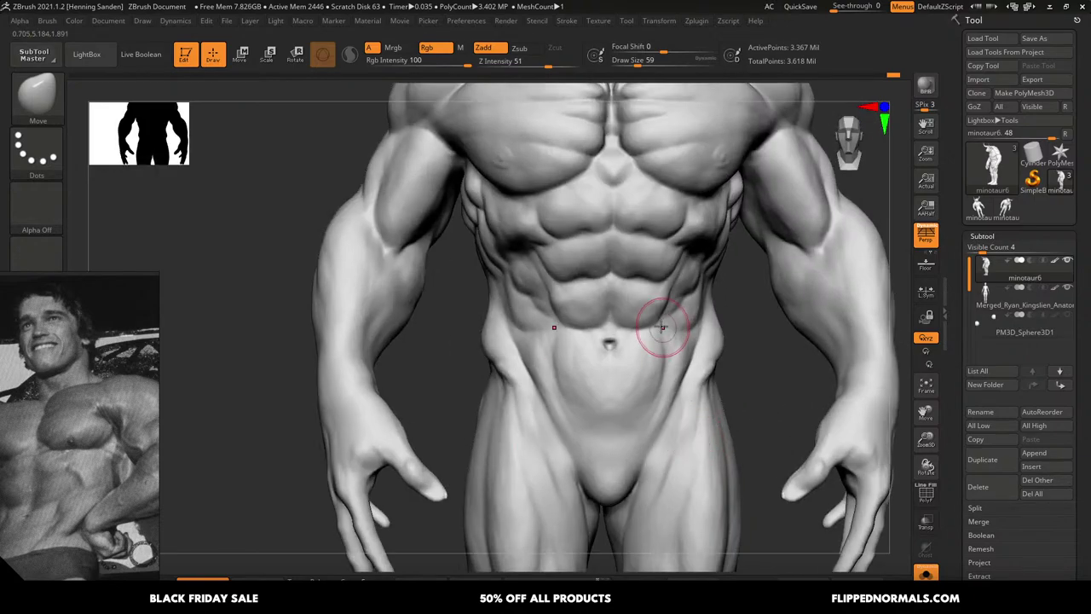
key("b")
key("c")
key("b")
scroll(669, 294, "up", 2)
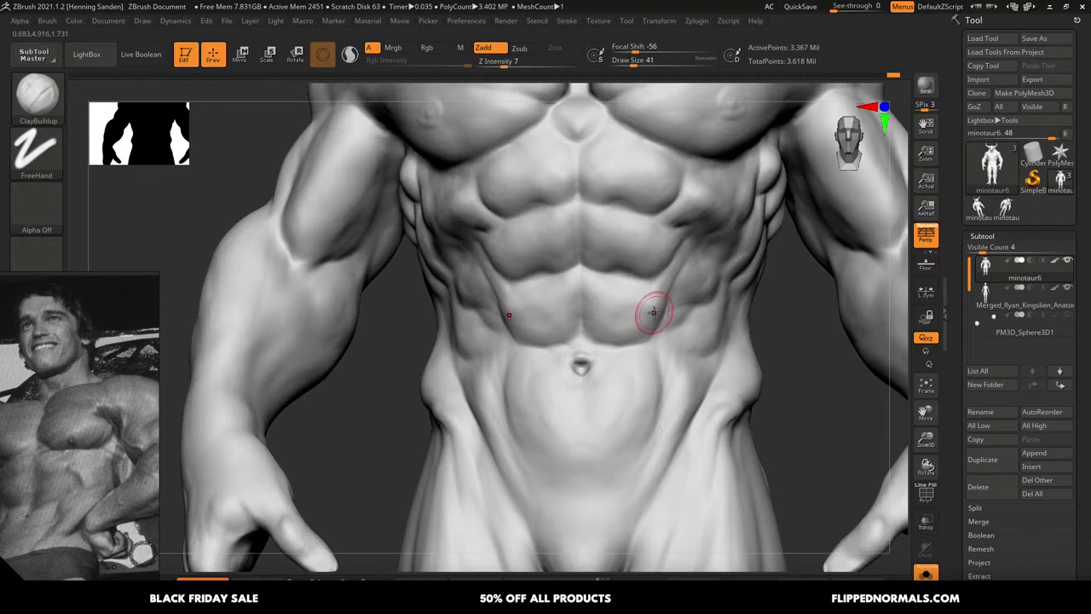
right_click_drag(631, 292, 655, 274, "ctrl")
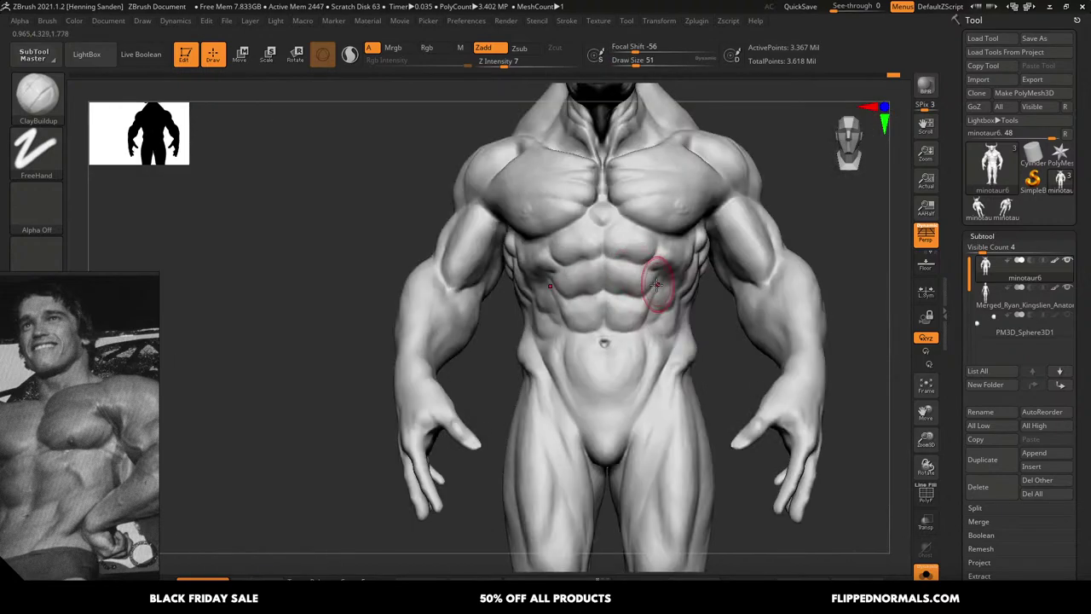
right_click_drag(665, 362, 659, 384)
scroll(649, 298, "up", 4)
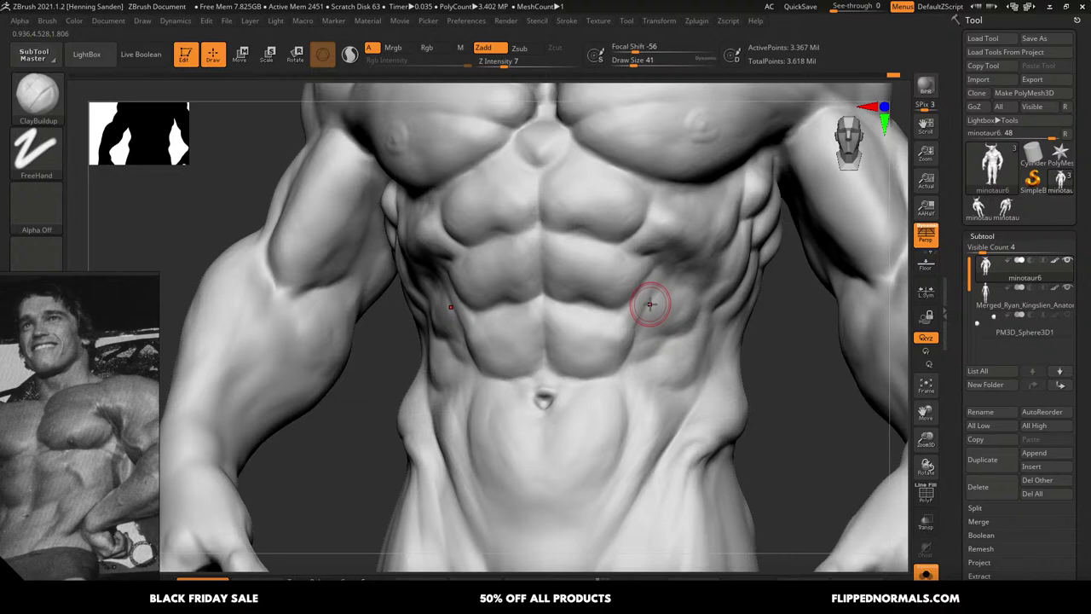
Soften the groove between the lowest abdominals and the side muscles with ClayBuildup at draw sizes 35 and 37
key("s")
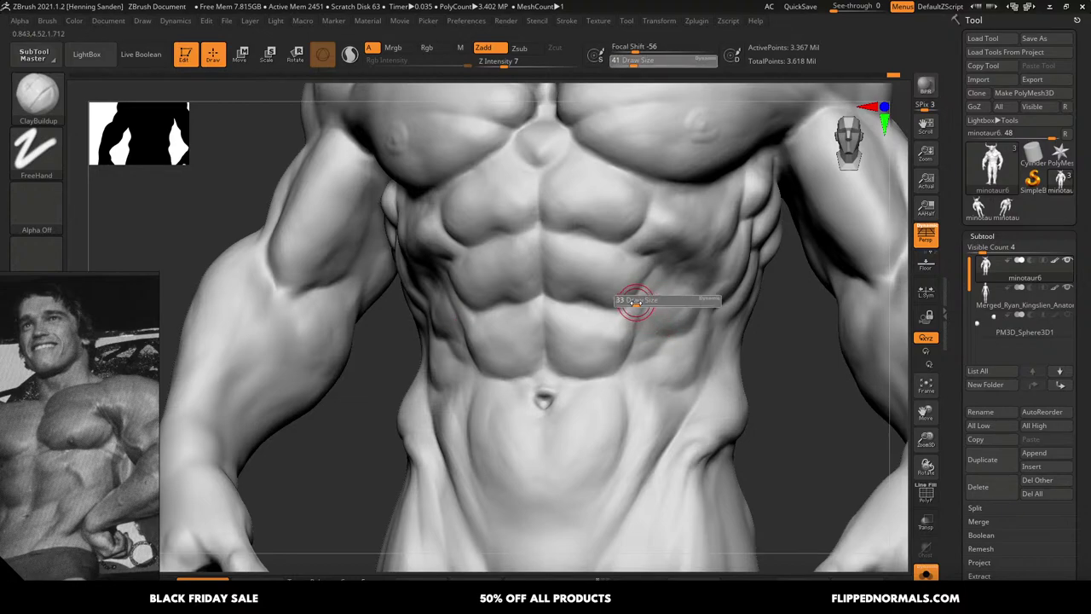
mouse_move(639, 302)
left_mouse_down()
mouse_move(641, 328)
mouse_move(646, 312)
left_mouse_up()
key("s")
key("[")
key("[")
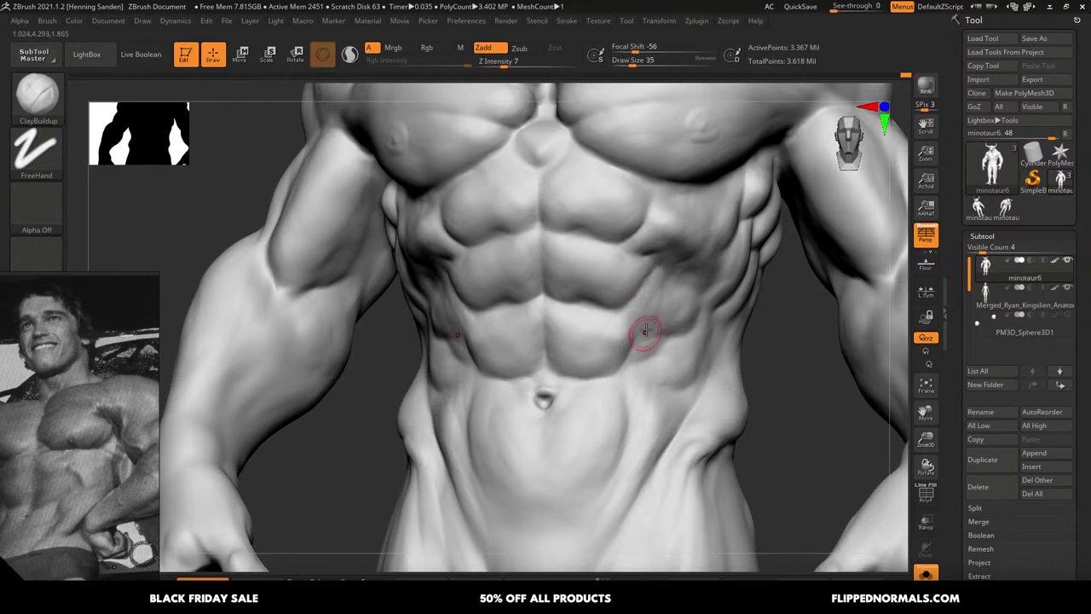
key("]")
key("]")
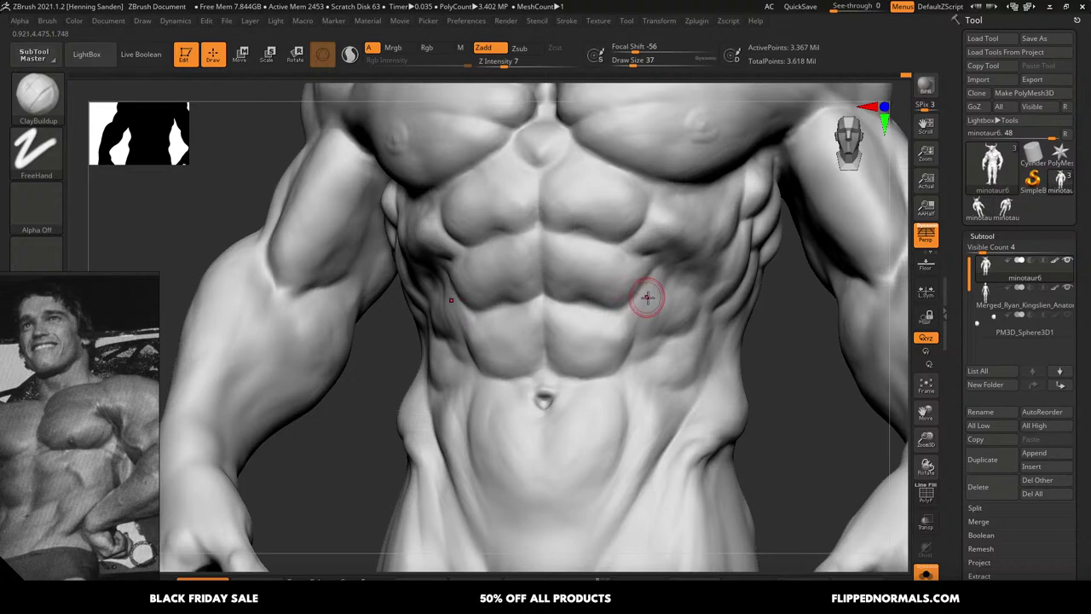
Build up the volume of the lowest abdominals above the navel with ClayBuildup at draw size 51
right_click_drag(648, 297, 656, 295)
key("]")
key("]")
key("]")
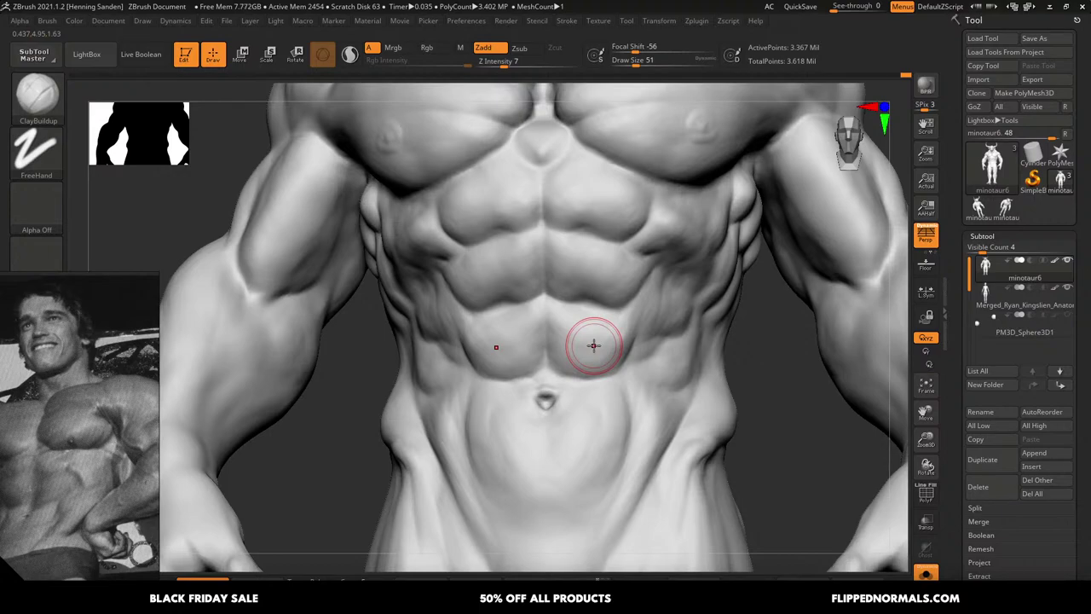
Sharpen the crease along the outer edge of the lowest abdominals with DamStandard at draw size 65
right_click_drag(674, 299, 646, 261)
mouse_move(641, 307)
right_mouse_down("shift")
mouse_move(657, 295)
mouse_move(662, 339)
right_mouse_up("shift")
key("shift")
key("b")
key("d")
key("s")
key("bracketright")
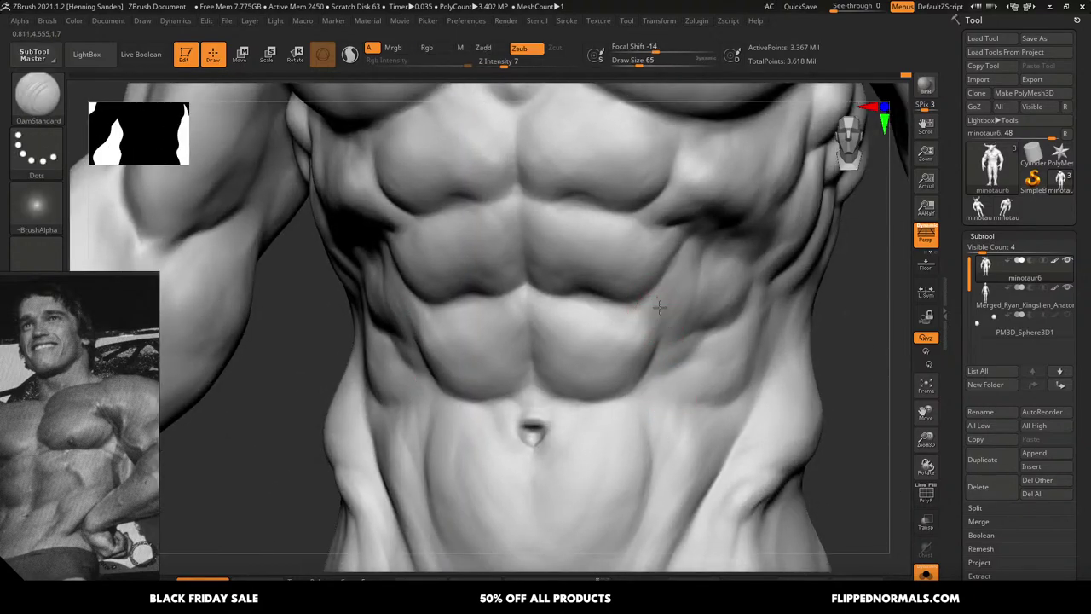
left_click_drag(663, 306, 660, 329)
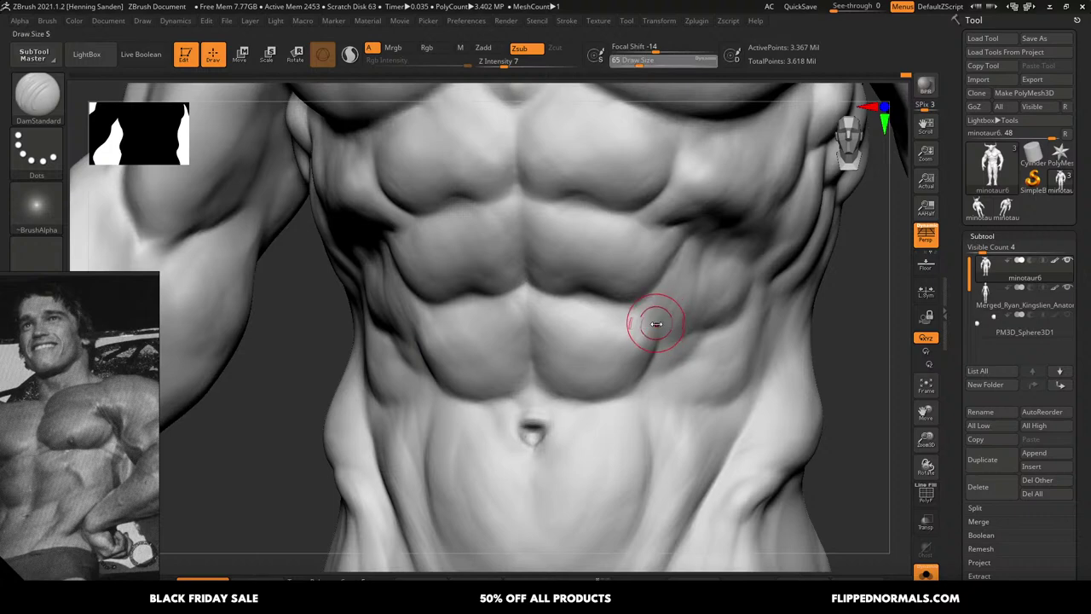
Build up the middle abdominals beside the midline with ClayBuildup at draw sizes 59 and 51
key("b")
key("c")
key("b")
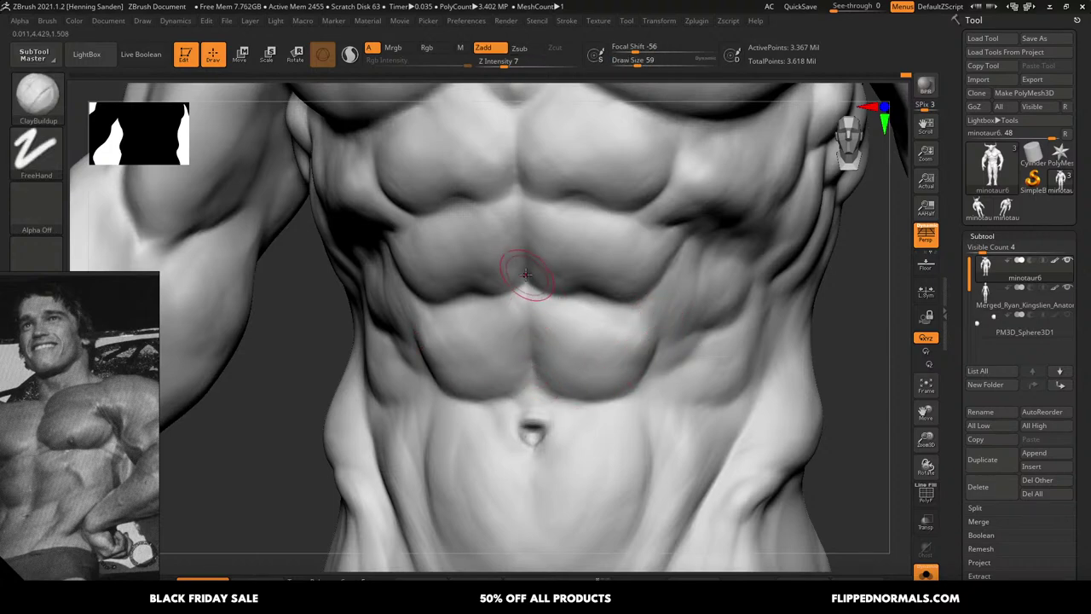
left_click_drag(505, 285, 520, 269)
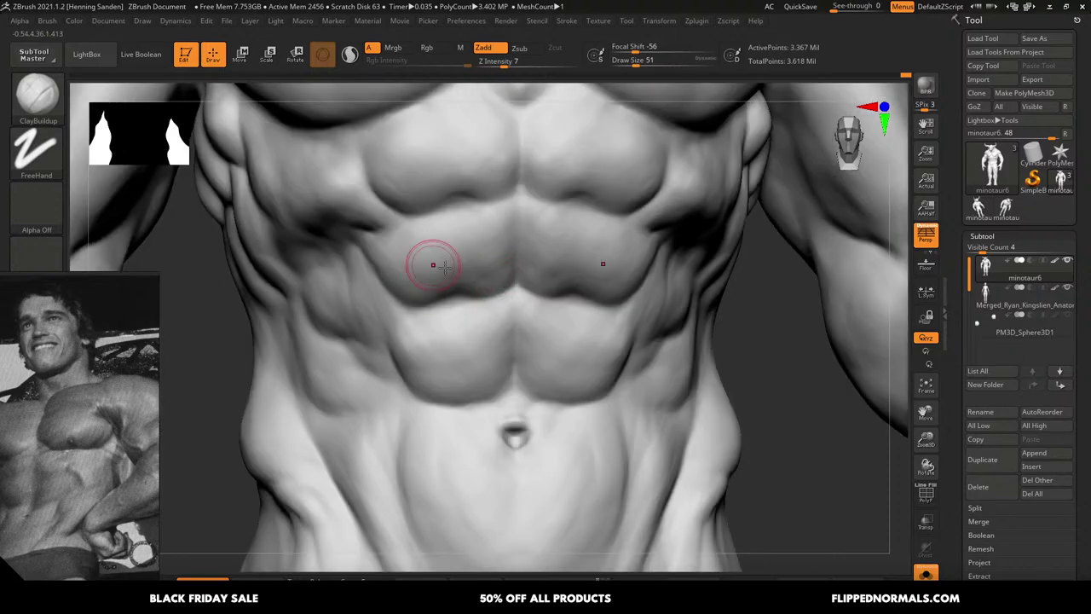
Define the crease between the upper and middle abdominals with DamStandard at draw size 74
mouse_move(541, 279)
right_mouse_down("alt")
mouse_move(557, 261)
mouse_move(586, 416)
right_mouse_up("alt")
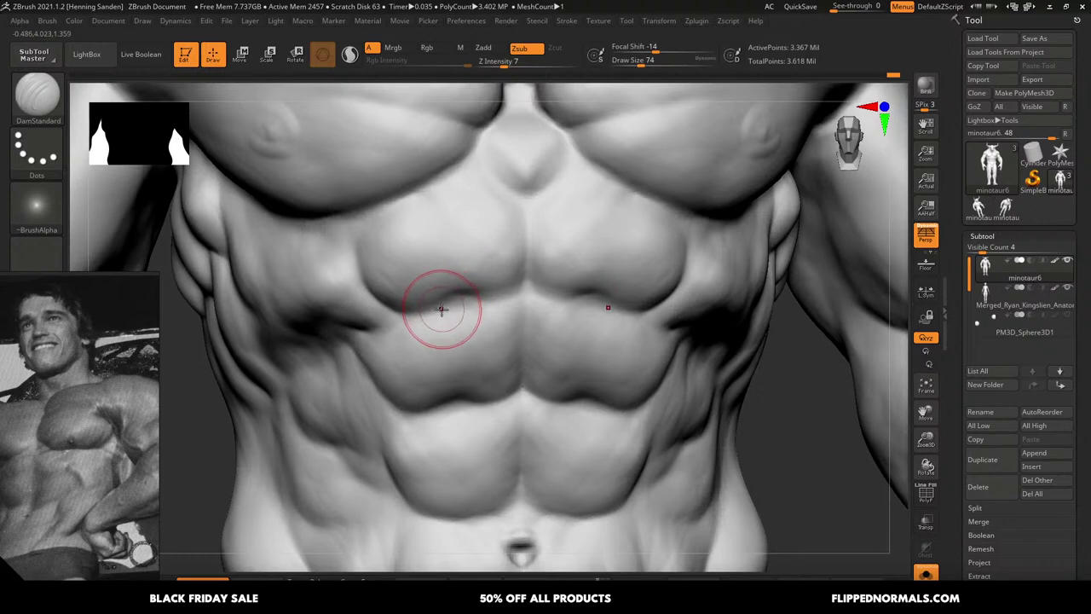
mouse_move(439, 306)
right_mouse_down()
mouse_move(425, 305)
mouse_move(437, 303)
right_mouse_up()
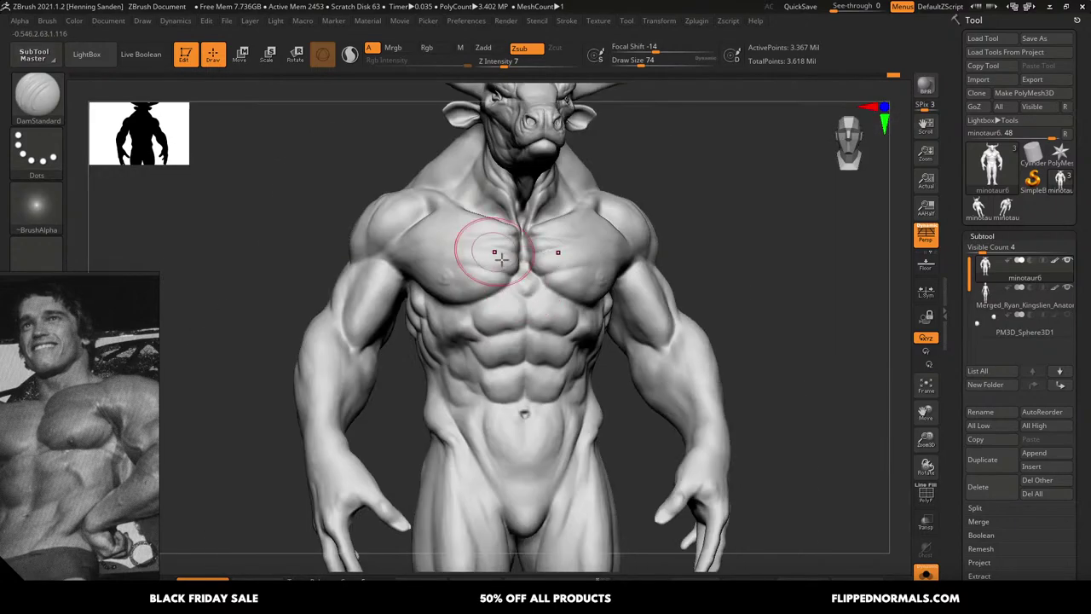
right_click_drag(629, 342, 625, 291, "alt")
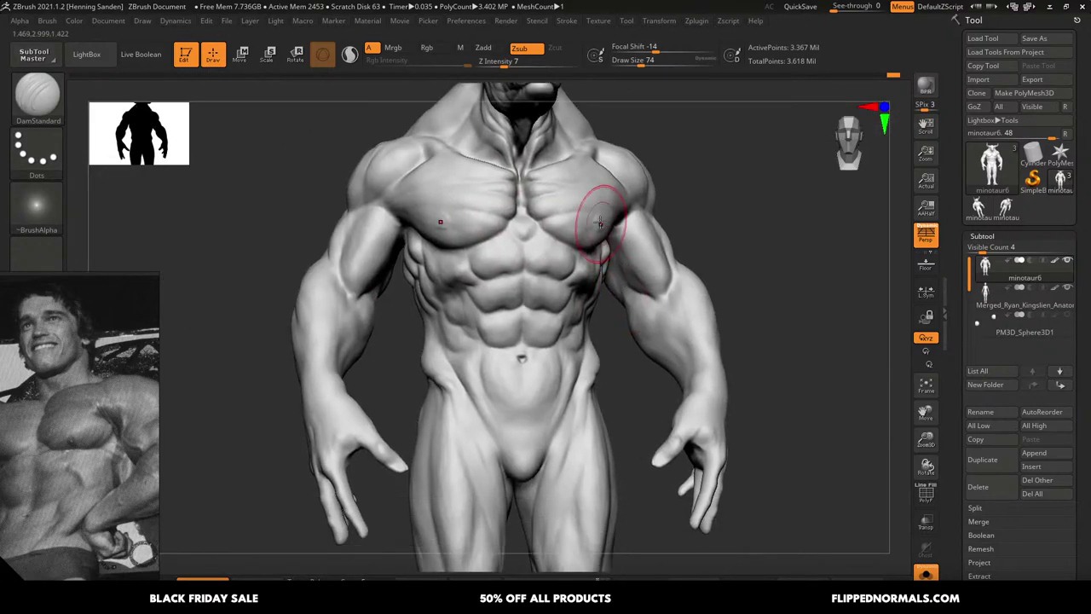
Build up the nipple area on the chest muscles with ClayBuildup at draw size 39
mouse_move(595, 213)
right_mouse_down()
mouse_move(634, 295)
mouse_move(602, 277)
right_mouse_up()
key("s")
mouse_move(602, 213)
left_mouse_down()
mouse_move(580, 207)
mouse_move(568, 228)
left_mouse_up()
mouse_move(563, 186)
left_mouse_down()
mouse_move(579, 207)
mouse_move(564, 231)
mouse_move(562, 207)
mouse_move(534, 221)
mouse_move(564, 189)
mouse_move(557, 202)
left_mouse_up()
key("bracketleft")
key("bracketleft")
left_click_drag(563, 214, 554, 216)
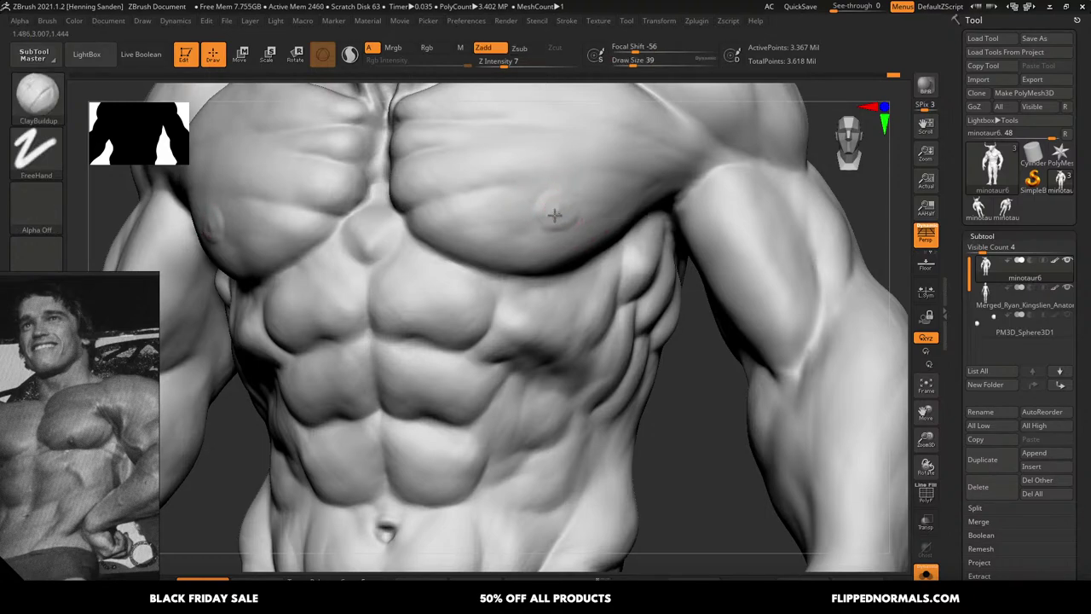
key("f")
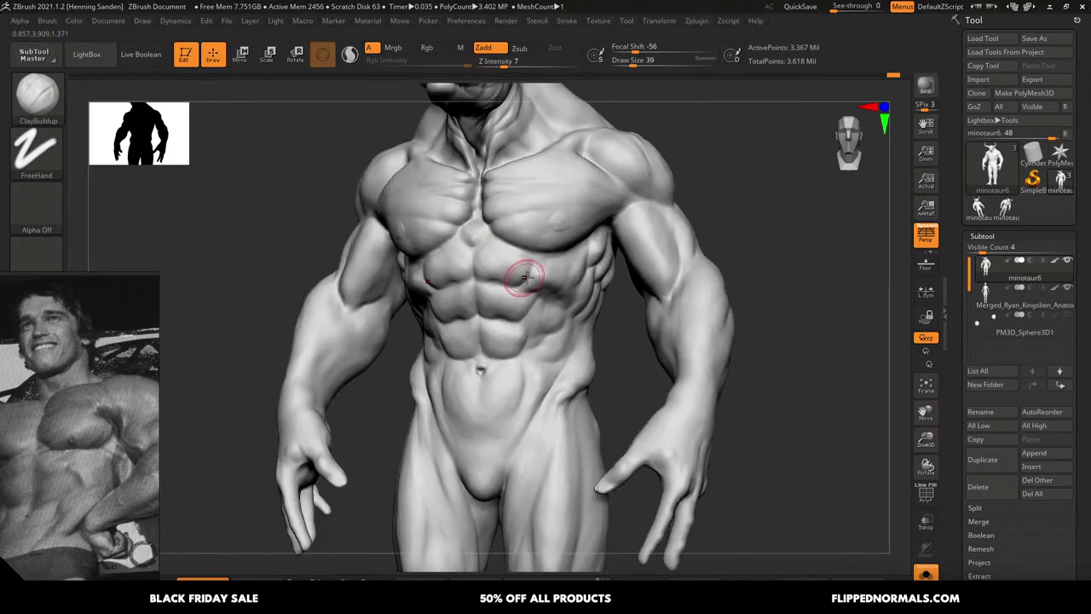
Try to polish the chest and abdominal planes with the hPolish brush at draw size 77, and undo it
key("b")
key("h")
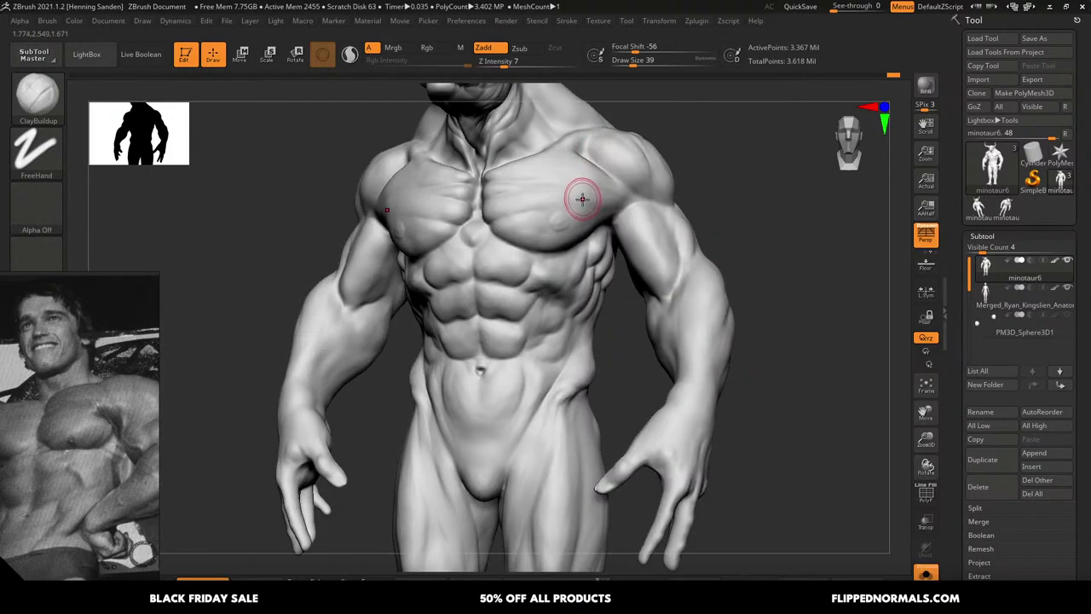
key("b")
key("h")
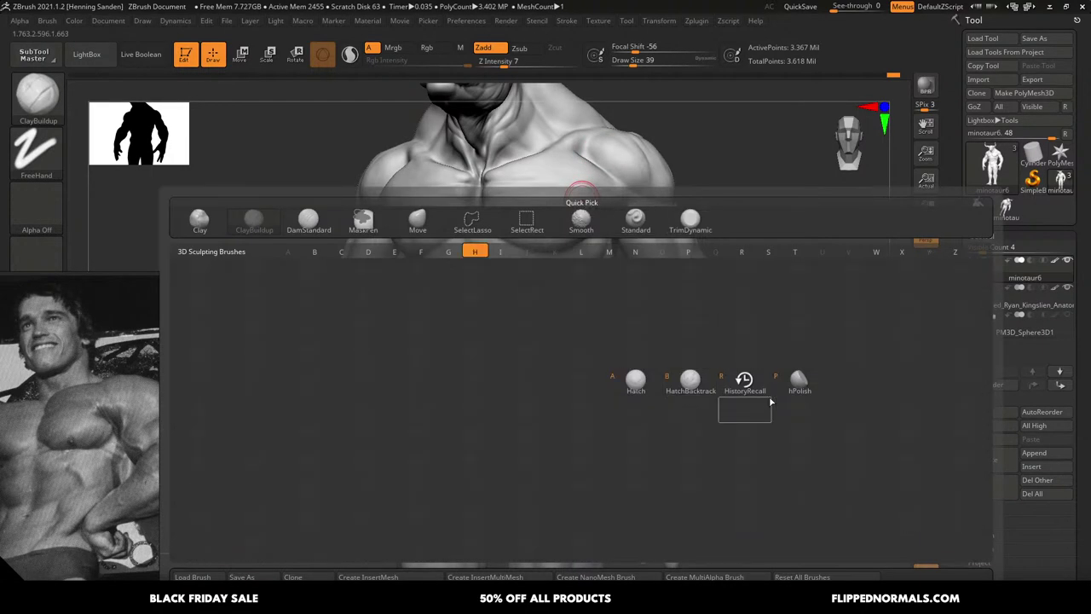
left_click(788, 391)
right_click_drag(555, 260, 572, 285, "ctrl")
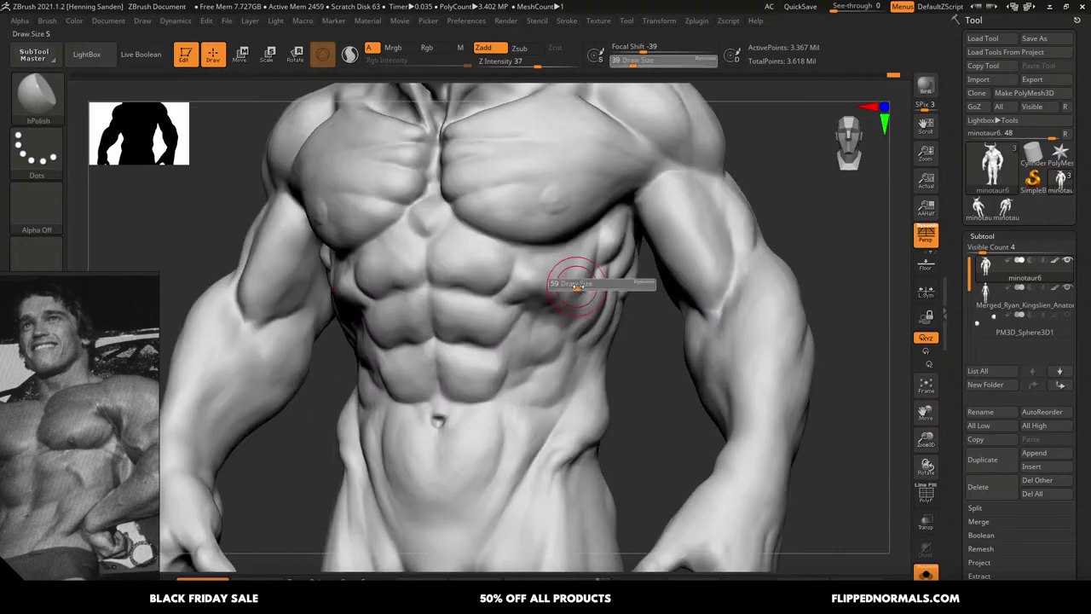
mouse_move(563, 285)
left_mouse_down()
mouse_move(556, 269)
mouse_move(475, 304)
mouse_move(450, 367)
left_mouse_up()
mouse_move(569, 218)
left_mouse_down()
mouse_move(590, 180)
mouse_move(596, 213)
mouse_move(529, 170)
mouse_move(546, 222)
mouse_move(521, 172)
left_mouse_up()
key("ctrl+z")
key("ctrl+z")
key("ctrl+z")
key("ctrl+z")
key("ctrl+z")
key("ctrl+z")
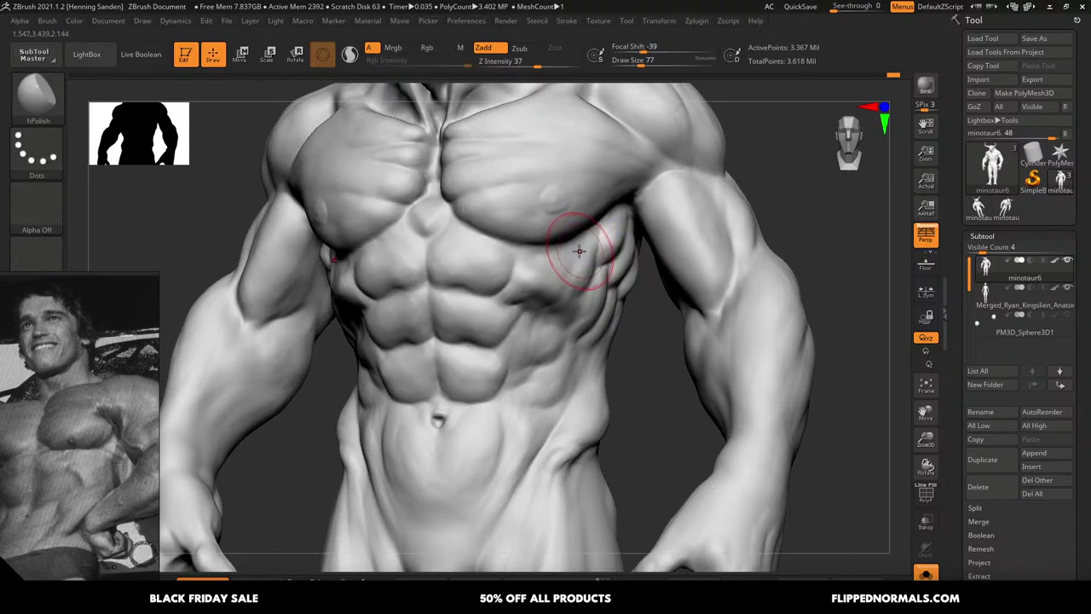
Try to flatten the chest, upper abdominals and upper arms with TrimDynamic at draw size 62, and undo it
key("ctrl+2")
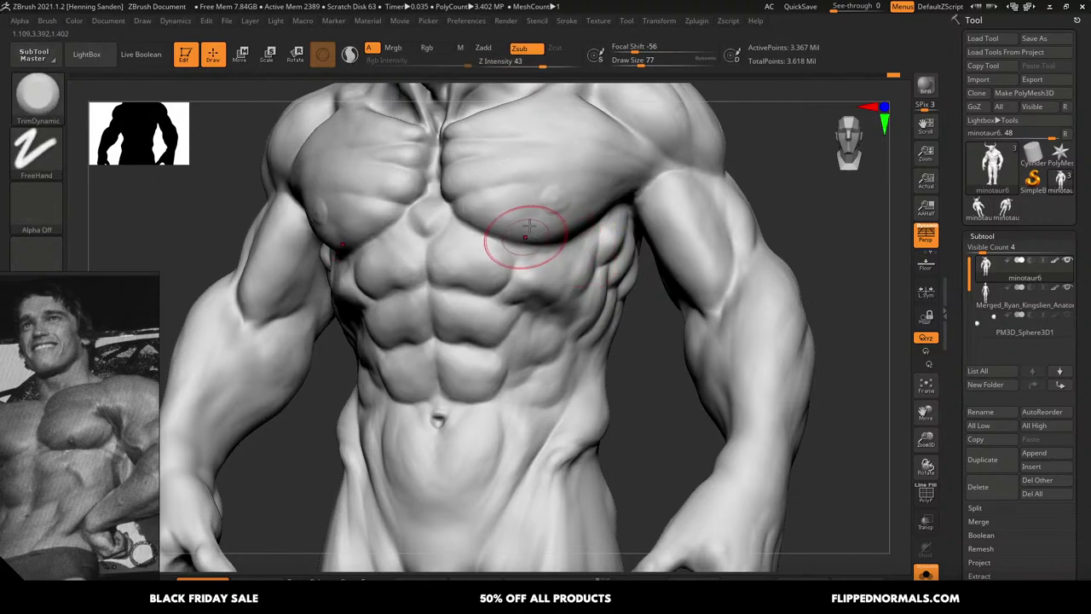
key("bracketleft")
key("bracketleft")
mouse_move(580, 186)
left_mouse_down()
mouse_move(553, 207)
mouse_move(488, 193)
mouse_move(555, 199)
mouse_move(600, 182)
mouse_move(589, 165)
mouse_move(545, 181)
mouse_move(570, 125)
mouse_move(531, 164)
left_mouse_up()
key("bracketright")
key("bracketright")
key("s")
mouse_move(512, 181)
left_mouse_down()
mouse_move(490, 182)
mouse_move(498, 238)
mouse_move(619, 202)
mouse_move(697, 219)
mouse_move(692, 260)
mouse_move(742, 216)
mouse_move(701, 281)
left_mouse_up()
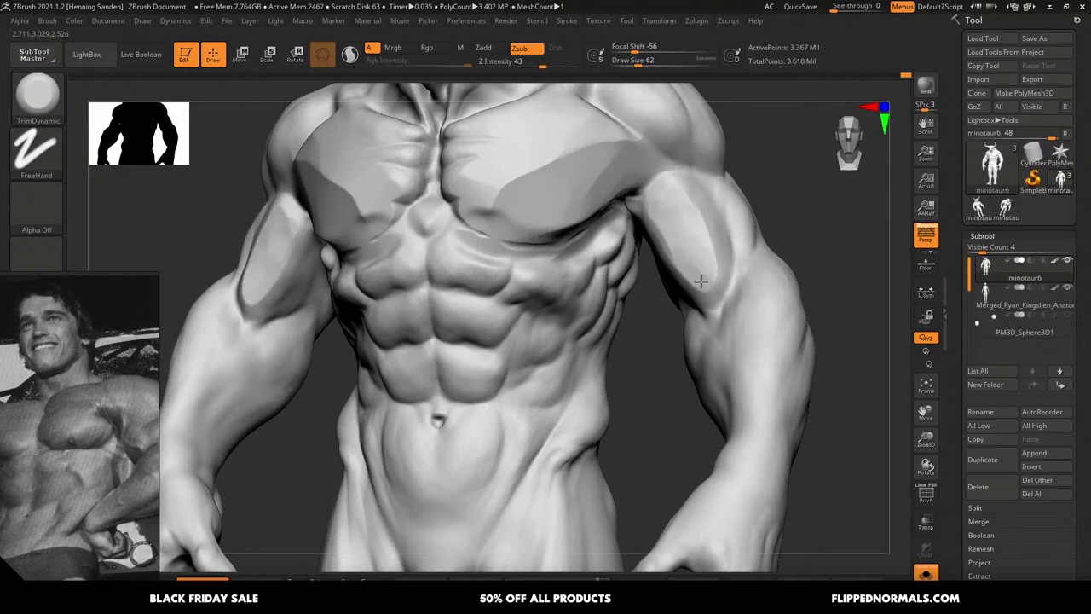
key("ctrl+z")
key("ctrl+z")
key("ctrl+z")
key("ctrl+z")
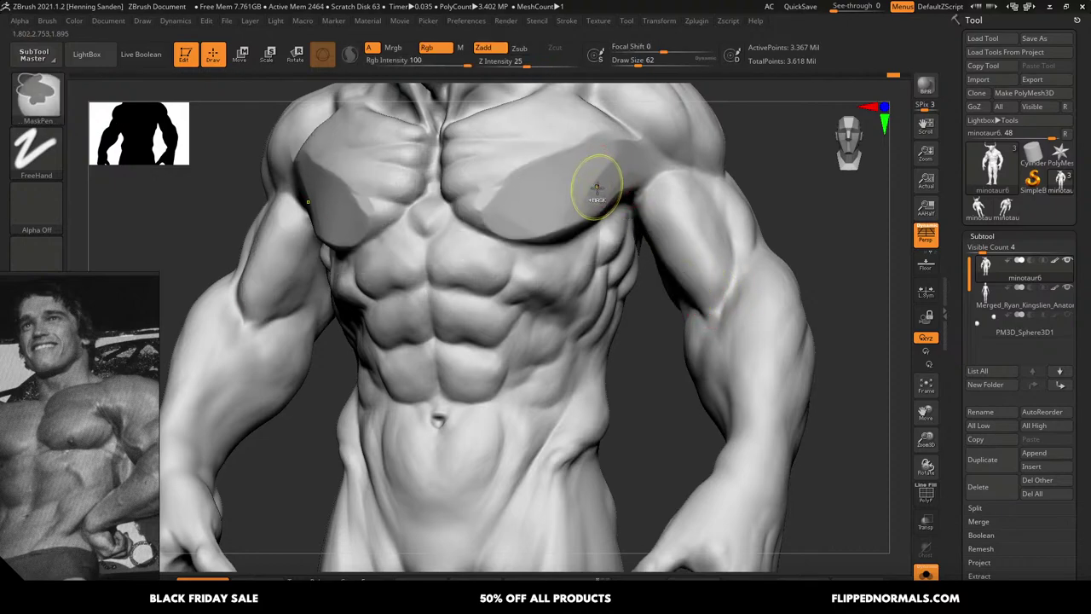
key("ctrl+z")
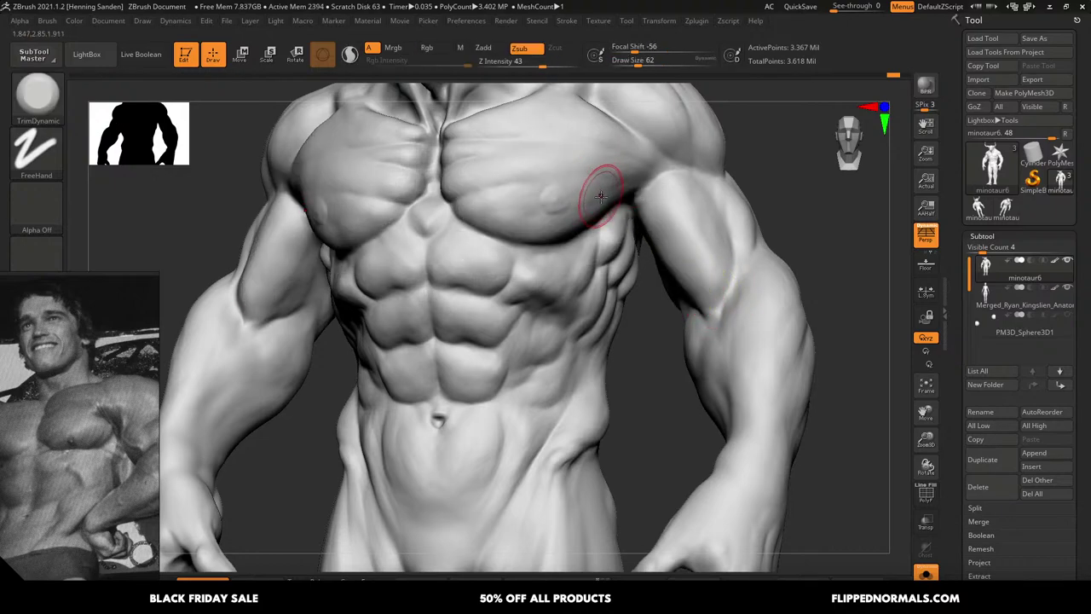
Adjust the abdomen's profile from the side and front with the Move brush, enlarging the draw size to 94
mouse_move(603, 203)
right_mouse_down("ctrl")
mouse_move(597, 254)
mouse_move(638, 250)
mouse_move(616, 264)
right_mouse_up("ctrl")
right_click_drag(615, 265, 660, 427, "ctrl")
right_click_drag(660, 426, 594, 273)
key("b")
key("m")
key("v")
key("s")
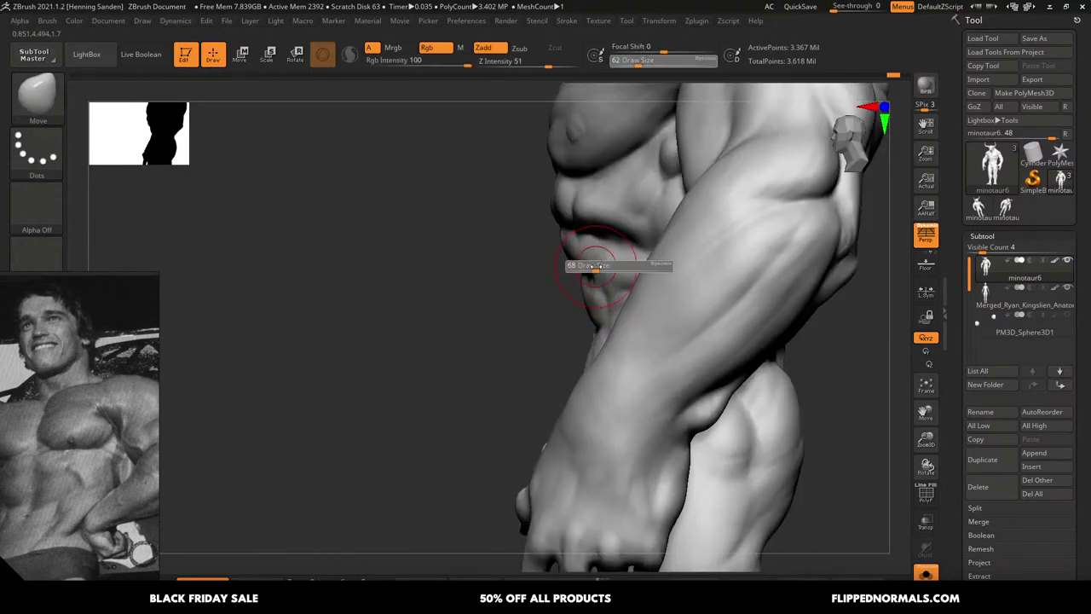
left_click_drag(596, 266, 599, 266)
mouse_move(599, 266)
right_mouse_down()
mouse_move(585, 262)
mouse_move(627, 300)
mouse_move(628, 316)
mouse_move(658, 318)
mouse_move(663, 438)
right_mouse_up()
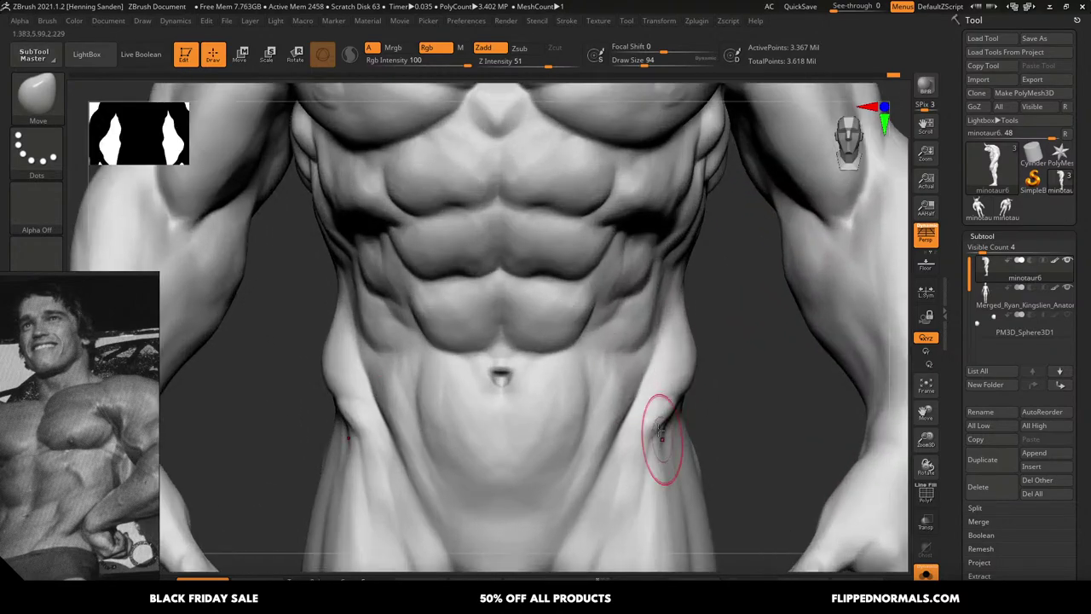
right_click_drag(629, 396, 596, 310)
Fill the transition between the lowest abdominals and the side muscles with ClayBuildup at draw size 74
key("b")
key("c")
key("b")
mouse_move(586, 301)
left_mouse_down()
mouse_move(583, 290)
mouse_move(584, 302)
left_mouse_up()
mouse_move(558, 299)
right_mouse_down()
mouse_move(580, 291)
mouse_move(571, 314)
right_mouse_up()
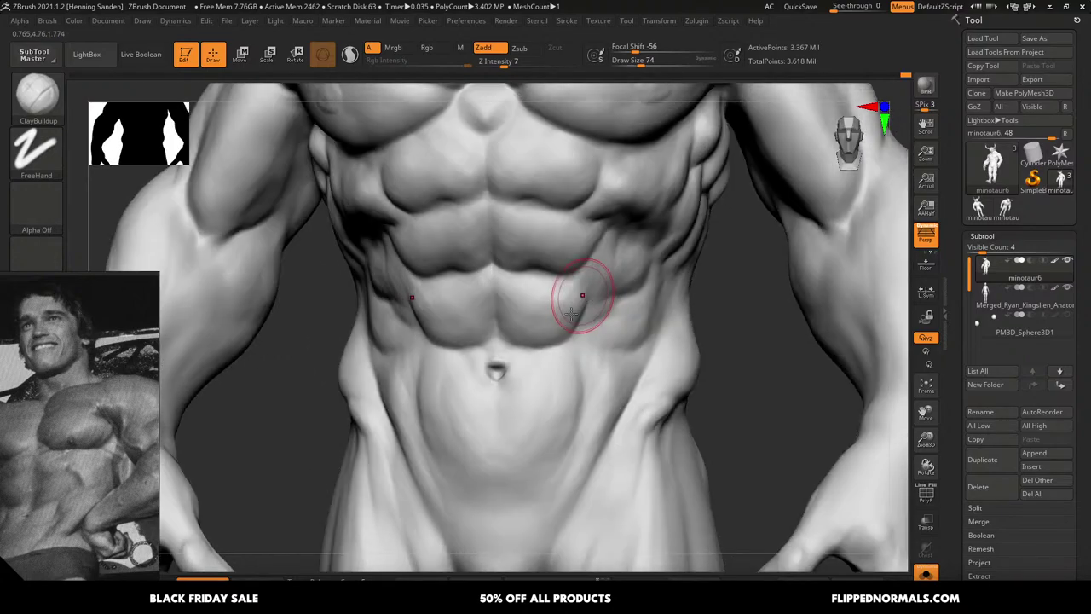
Refine the middle abdominals along the midline with ClayBuildup at draw sizes 49 and 56
right_click_drag(530, 226, 501, 119, "ctrl")
right_click_drag(501, 119, 508, 137, "shift")
right_click_drag(510, 192, 554, 293, "ctrl")
type("s51")
key("Return")
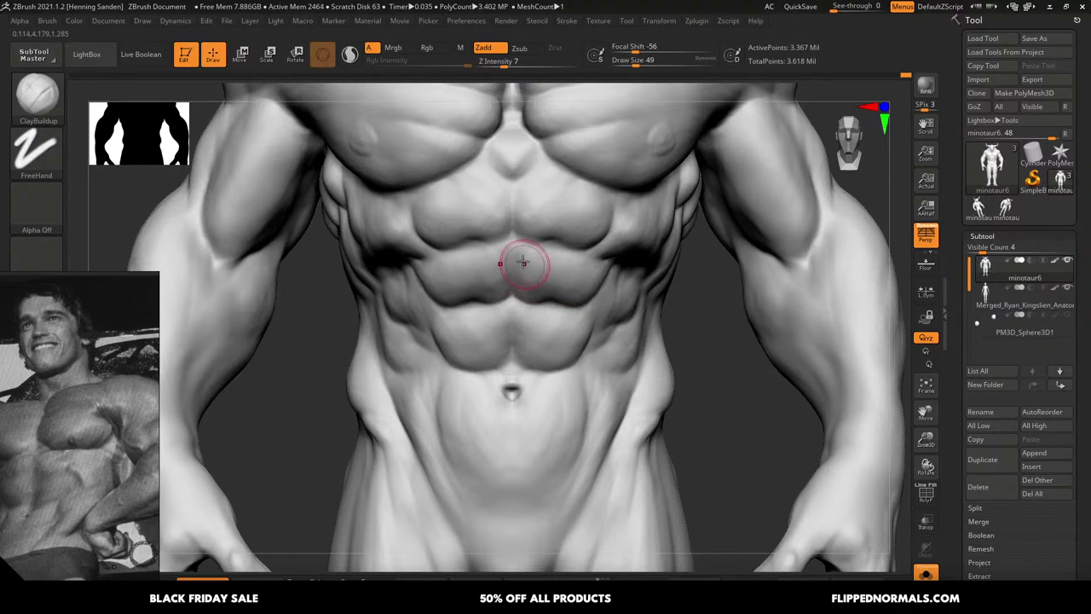
key("ctrl")
right_click_drag(504, 267, 580, 275, "alt")
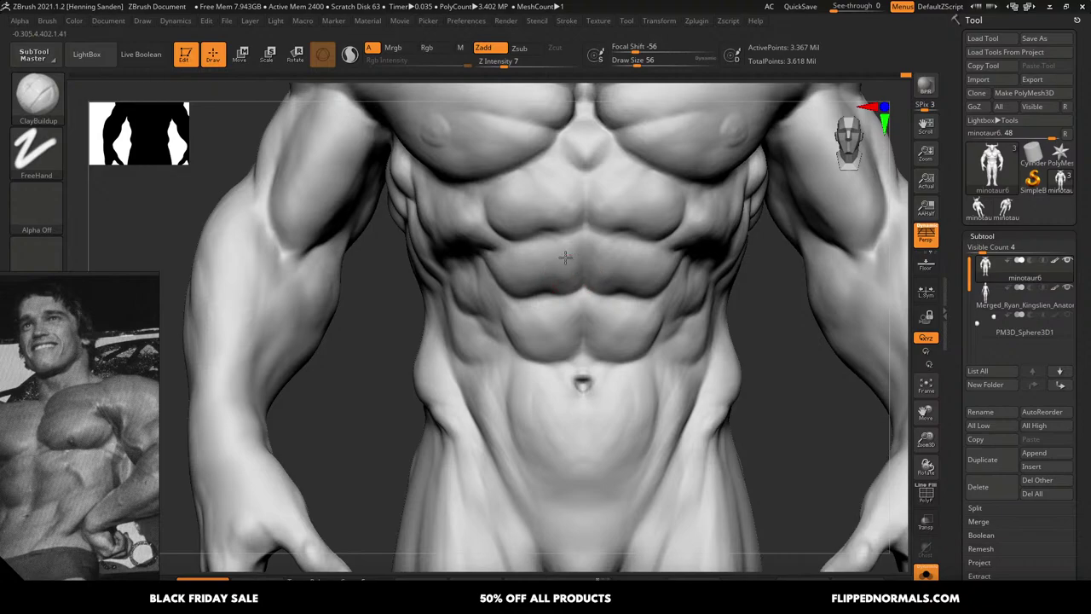
Build up the rib area between the chest muscle and the serratus with ClayBuildup at draw sizes 39 and 62
right_click_drag(529, 267, 417, 181, "alt")
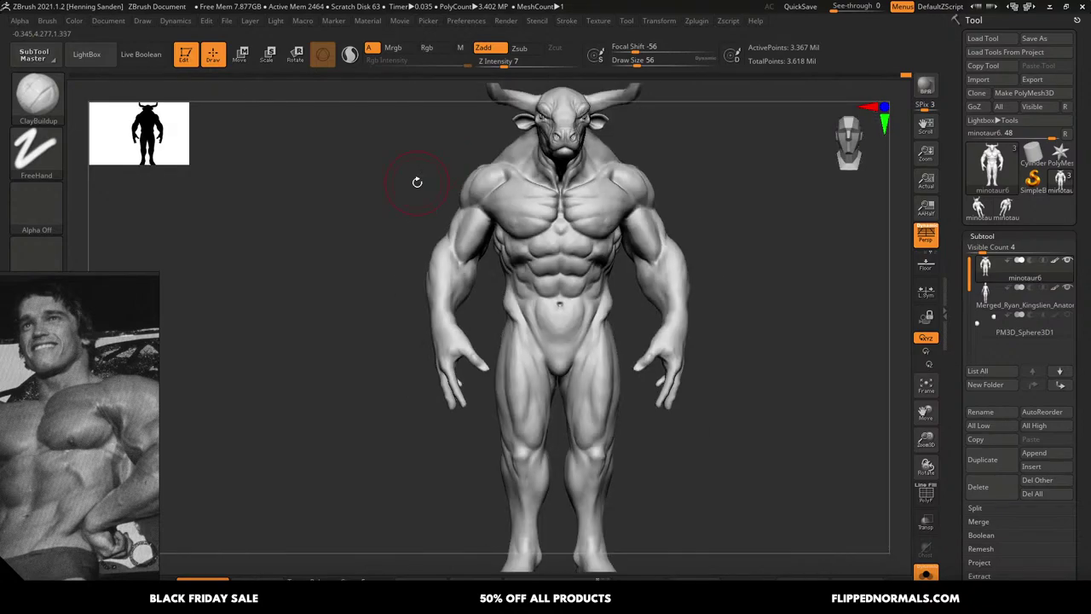
right_click_drag(646, 294, 658, 400)
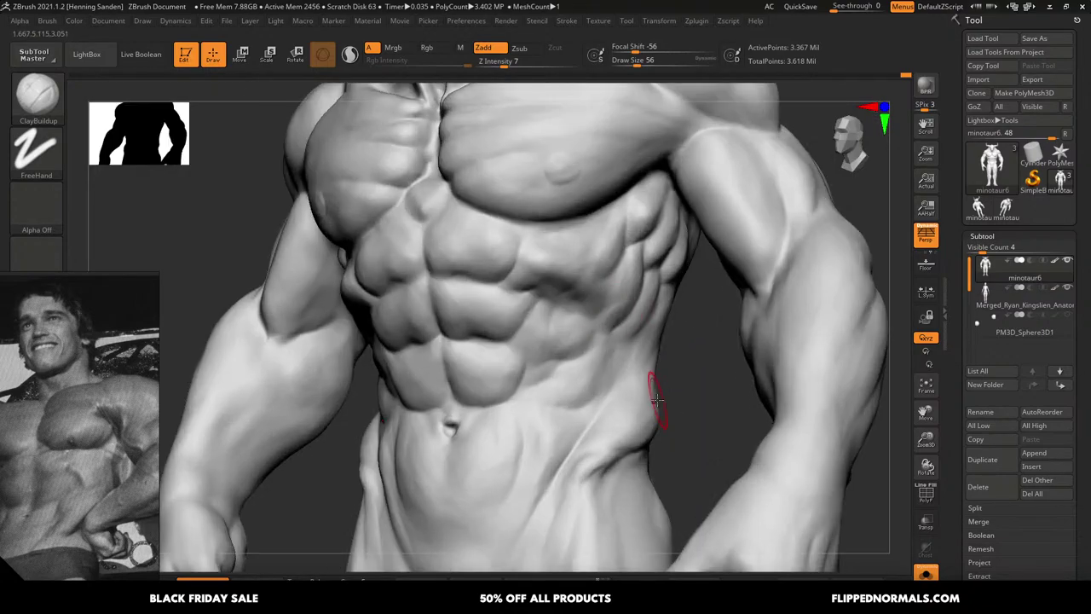
key("[")
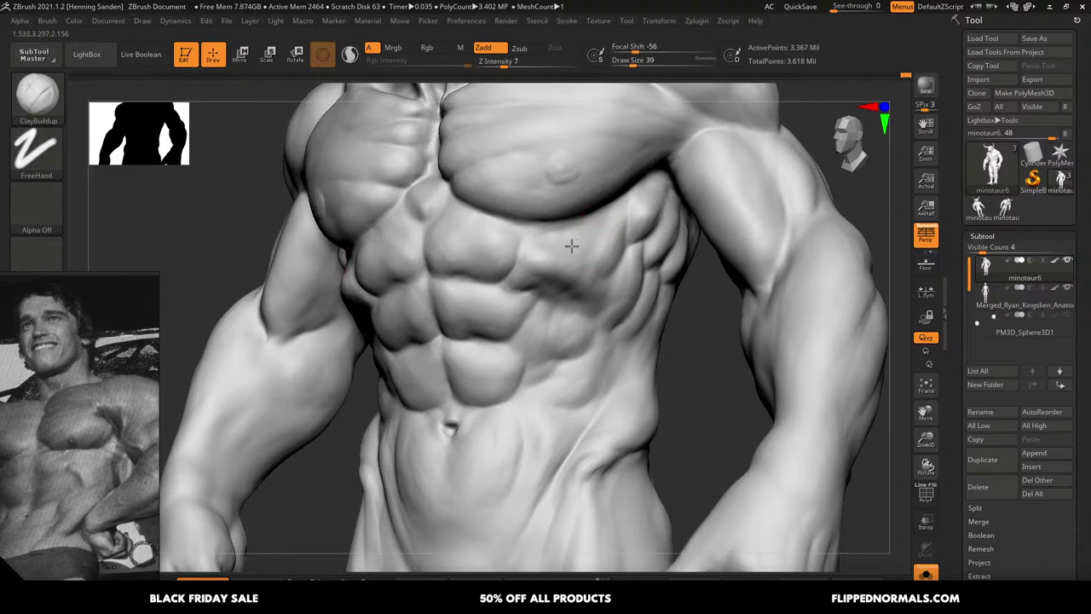
right_click_drag(601, 206, 638, 176)
key("bracketright")
key("bracketright")
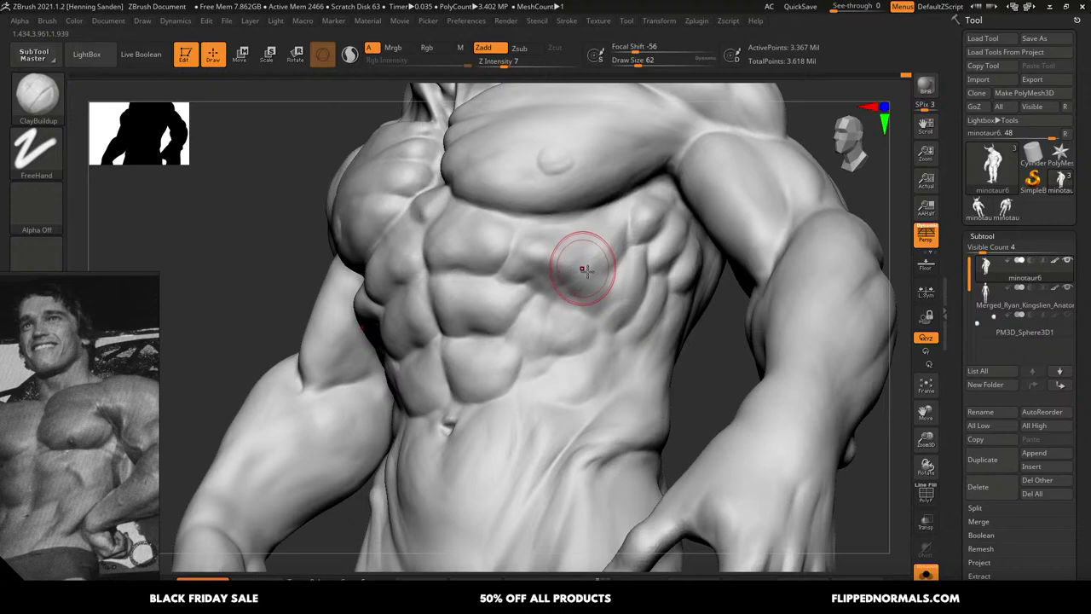
right_click_drag(586, 270, 607, 277)
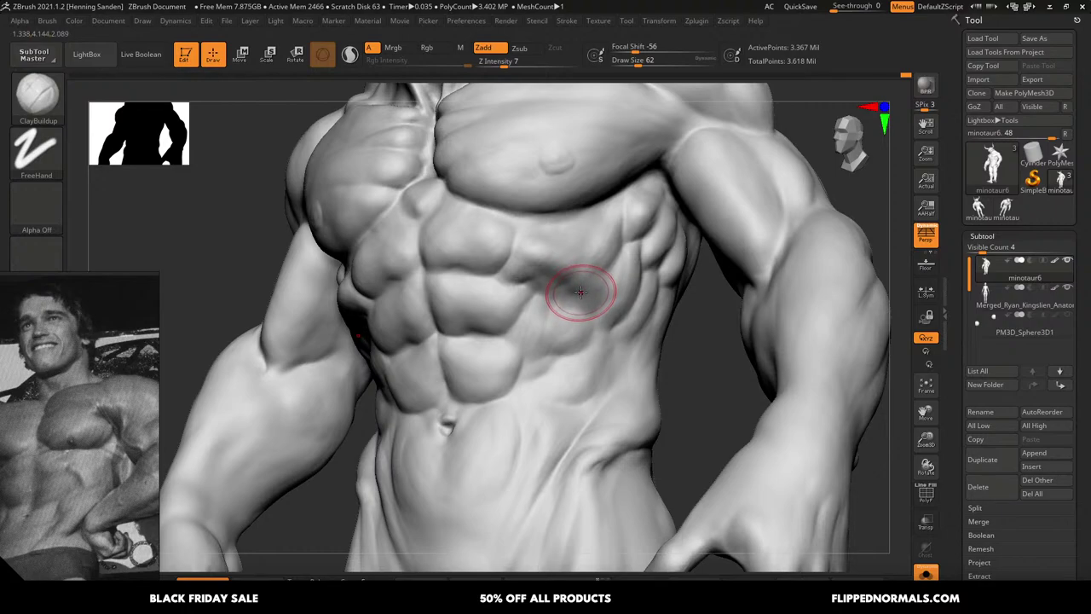
Reshape the armpit area where the chest, serratus and upper arm meet with the Move brush at draw sizes 90 and 108
right_click_drag(577, 303, 544, 282, "alt")
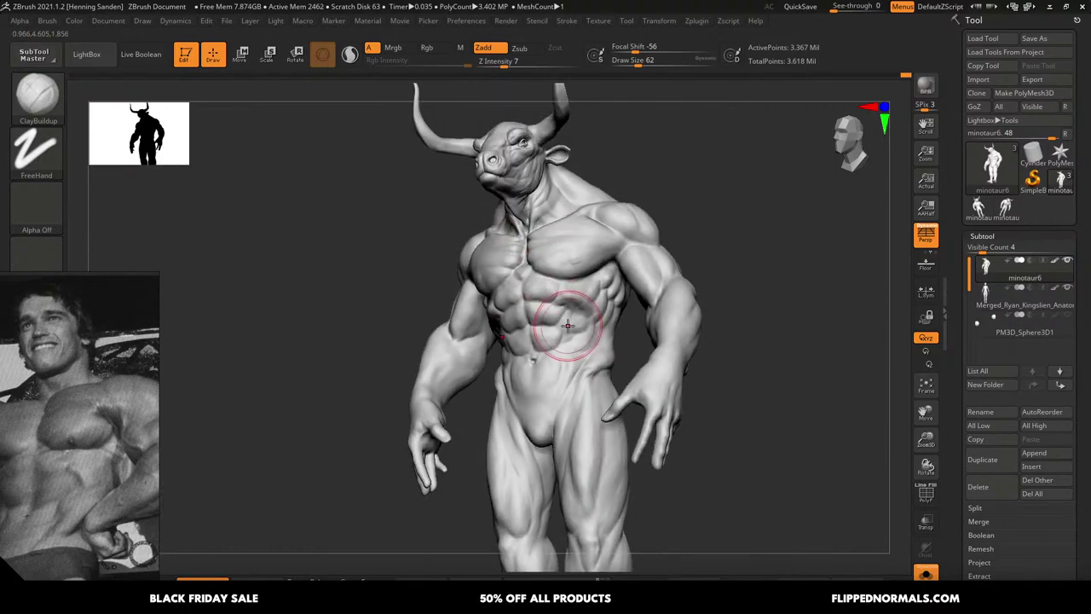
right_click_drag(584, 319, 660, 303)
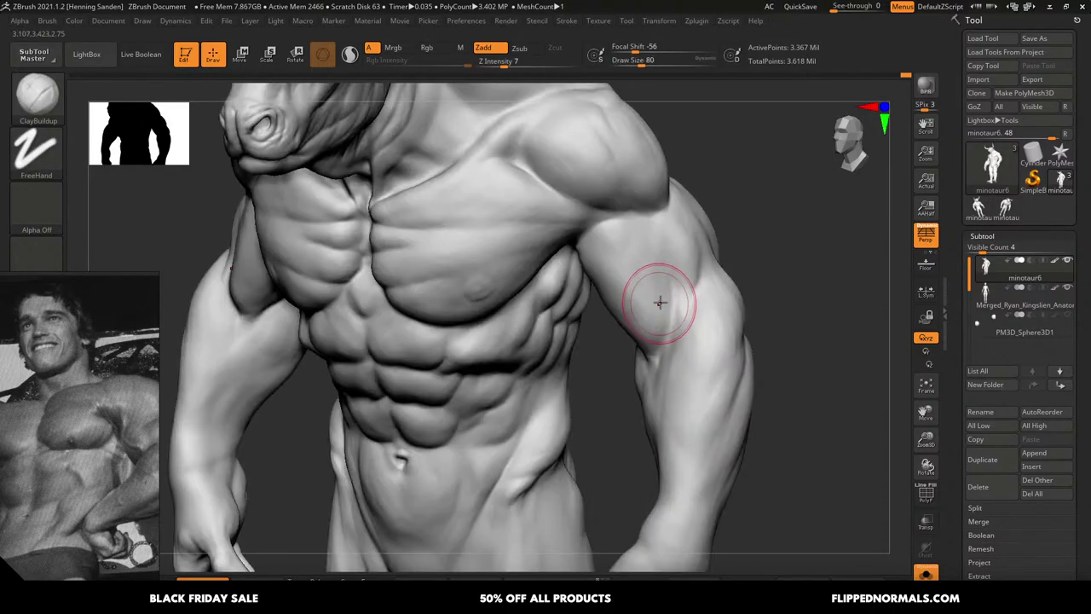
mouse_move(620, 230)
right_mouse_down()
mouse_move(653, 256)
mouse_move(587, 317)
right_mouse_up()
key("b")
key("m")
key("v")
key("s")
left_click_drag(623, 278, 629, 279)
mouse_move(609, 249)
right_mouse_down("alt")
mouse_move(610, 272)
mouse_move(579, 268)
right_mouse_up("alt")
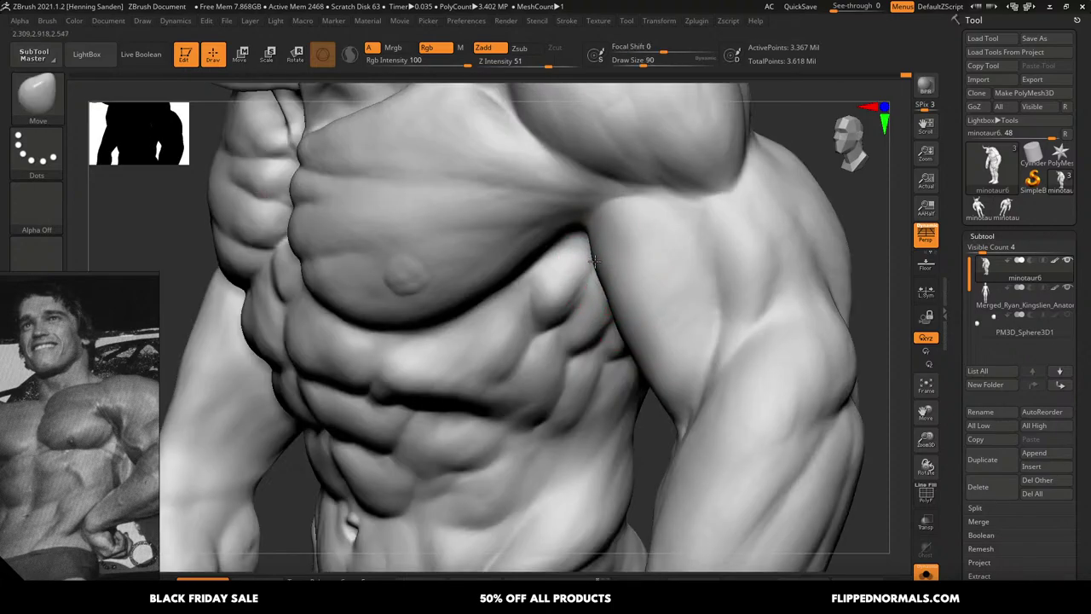
right_click_drag(604, 274, 598, 289)
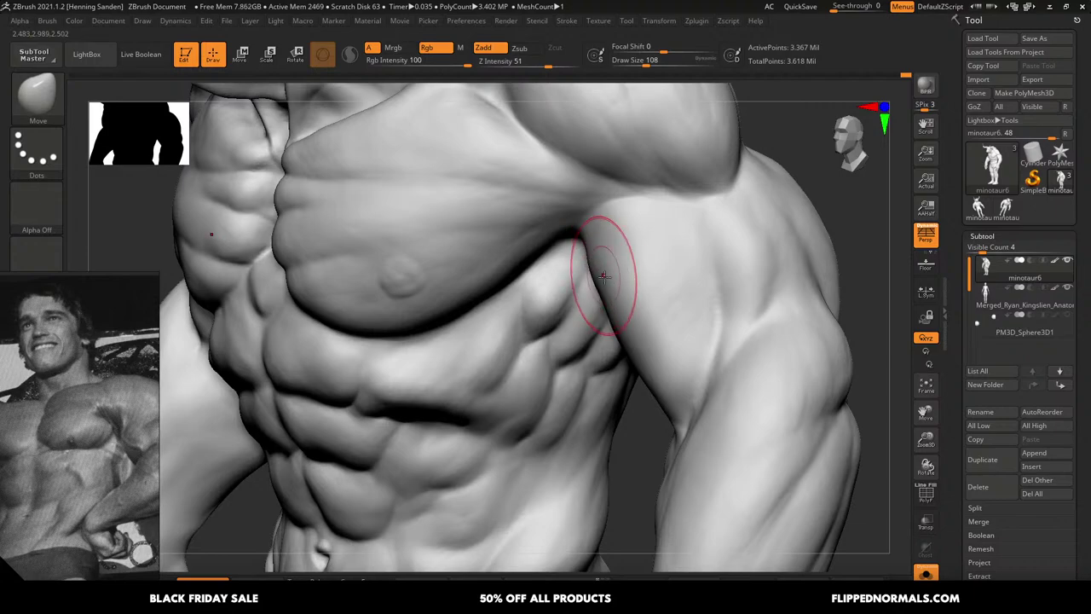
right_click_drag(603, 276, 623, 261)
key("s")
left_click_drag(623, 263, 629, 263)
Sharpen the muscle crease around the outer elbow from behind with DamStandard at draw size 80
mouse_move(619, 295)
right_mouse_down()
mouse_move(608, 304)
mouse_move(670, 298)
mouse_move(694, 319)
mouse_move(724, 302)
mouse_move(718, 336)
right_mouse_up()
right_click_drag(719, 336, 748, 346, "ctrl")
key("b")
key("d")
key("s")
key("s")
left_click_drag(736, 308, 726, 310)
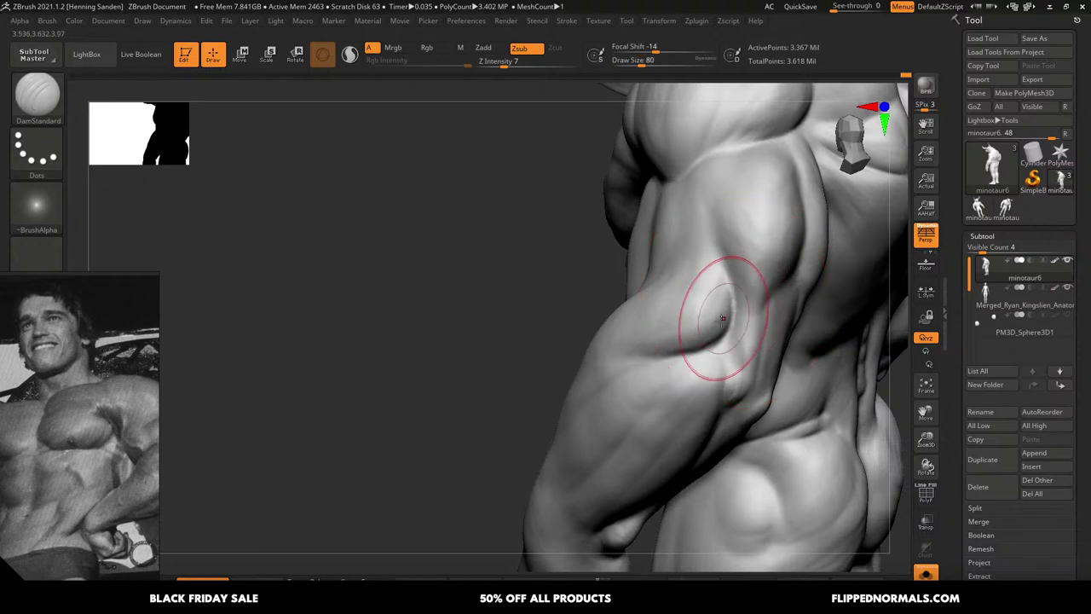
Enlarge the reference board and compare the flexing bodybuilder photo with the front-facing photo of the relaxed pose
mouse_move(727, 315)
right_mouse_down()
mouse_move(777, 299)
mouse_move(607, 271)
mouse_move(639, 271)
mouse_move(573, 298)
right_mouse_up()
right_click_drag(110, 454, 230, 377)
middle_click_drag(214, 377, 197, 388)
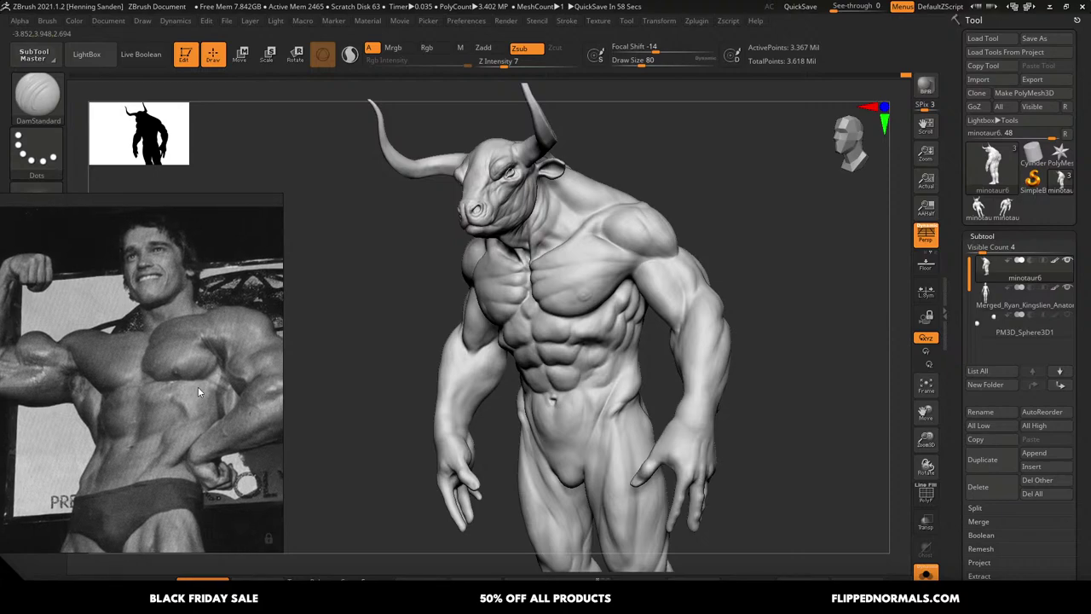
right_click_drag(573, 327, 657, 303)
scroll(183, 423, "down", 5)
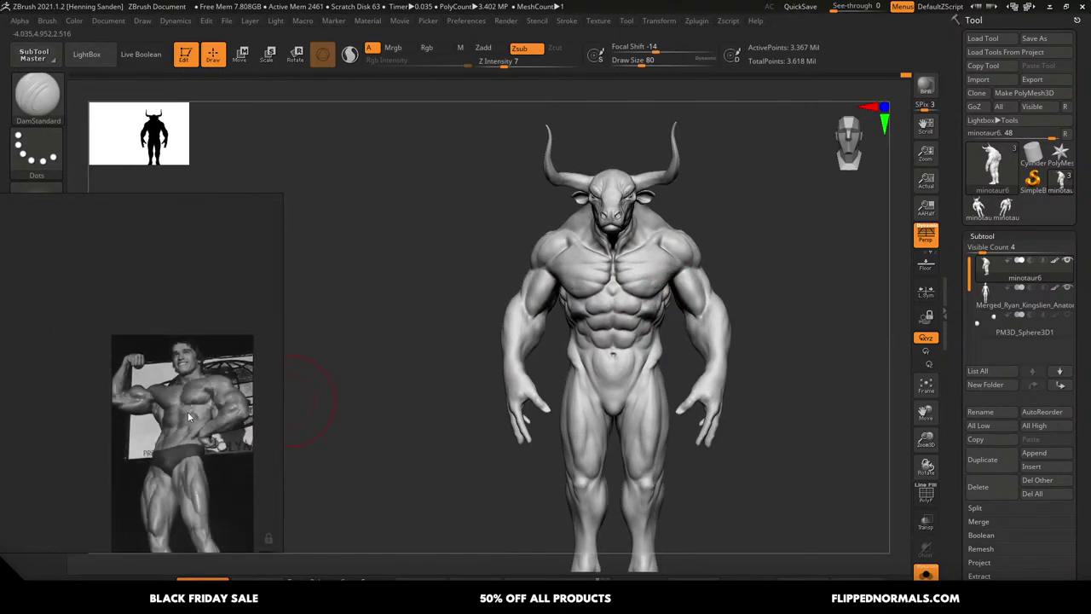
mouse_move(239, 405)
middle_mouse_down()
mouse_move(218, 415)
mouse_move(234, 387)
middle_mouse_up()
scroll(230, 383, "down", 3)
scroll(231, 383, "up", 3)
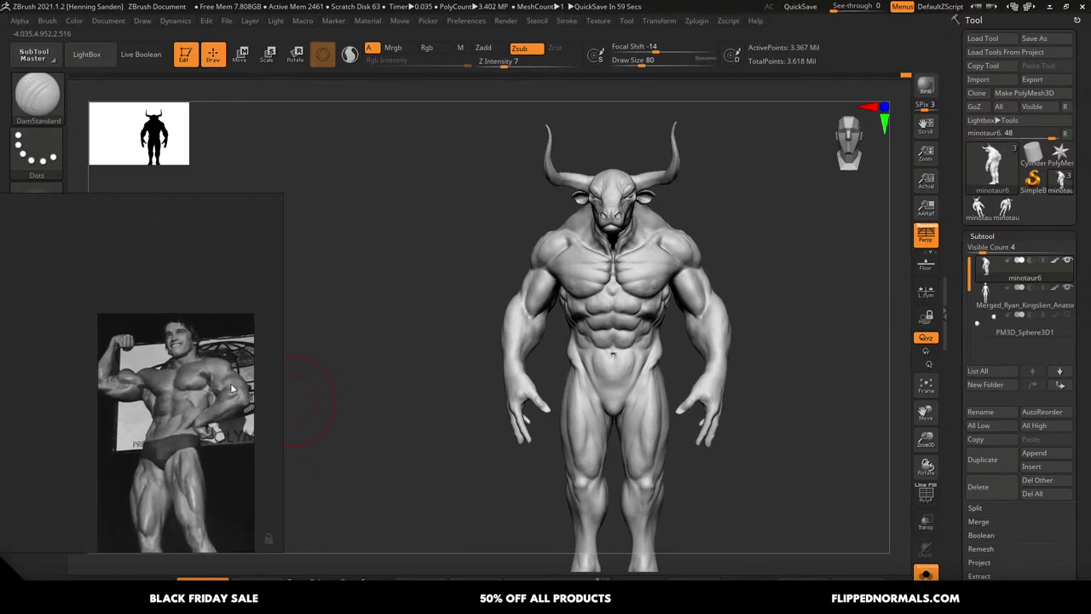
middle_click_drag(182, 468, 234, 396)
scroll(216, 291, "down", 4)
scroll(192, 388, "up", 8)
scroll(236, 394, "up", 3)
Adjust the side muscles and outer chest contour with the Move brush, enlarging the draw size from 97 to 145
mouse_move(671, 271)
right_mouse_down()
mouse_move(654, 274)
mouse_move(666, 282)
mouse_move(650, 316)
right_mouse_up()
key("b")
key("m")
key("v")
key("s")
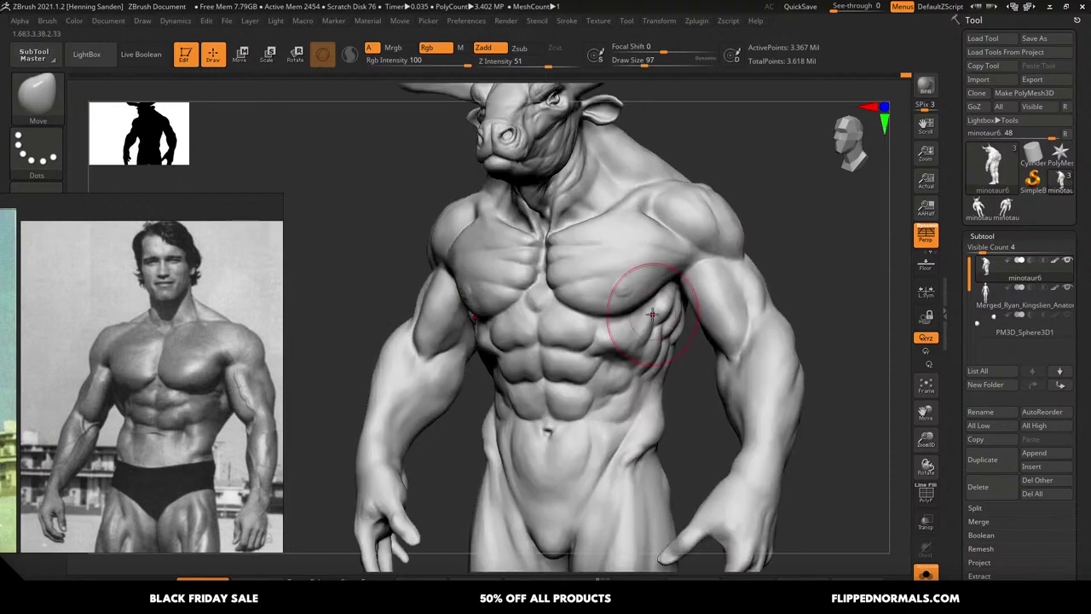
key("s")
left_click_drag(651, 317, 661, 314)
mouse_move(662, 302)
right_mouse_down()
mouse_move(625, 286)
mouse_move(658, 244)
mouse_move(673, 256)
right_mouse_up()
key("bracketright")
key("bracketright")
key("bracketright")
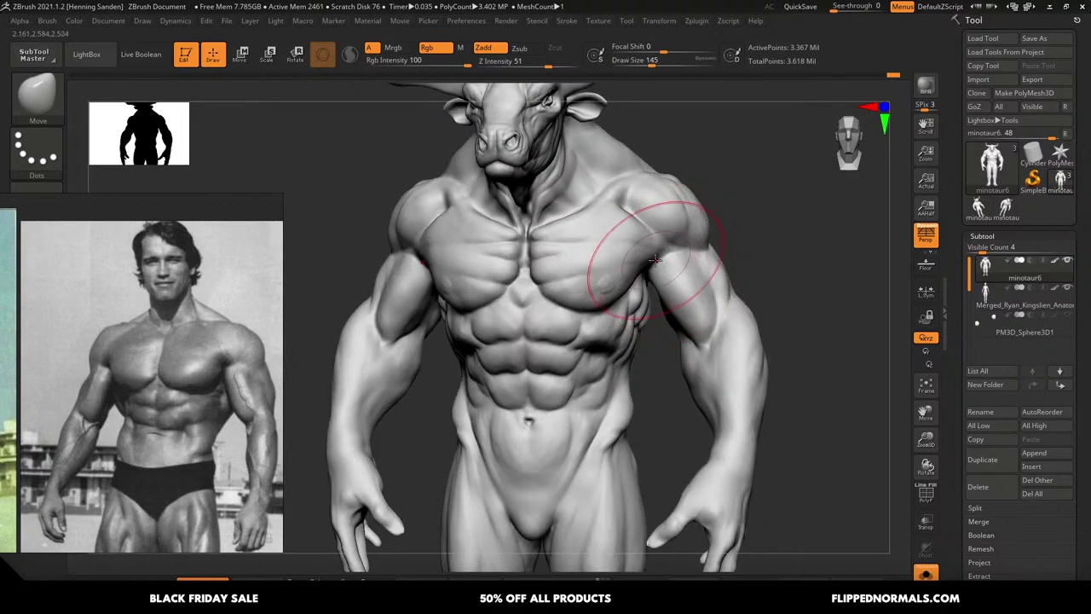
Build up the lower outer edge of the chest near the armpit with ClayBuildup at draw size 112
mouse_move(648, 267)
right_mouse_down()
mouse_move(658, 261)
mouse_move(618, 290)
mouse_move(631, 312)
mouse_move(658, 305)
mouse_move(636, 301)
mouse_move(621, 318)
mouse_move(597, 310)
mouse_move(619, 261)
mouse_move(631, 287)
right_mouse_up()
key("bracketright")
key("b")
key("c")
key("b")
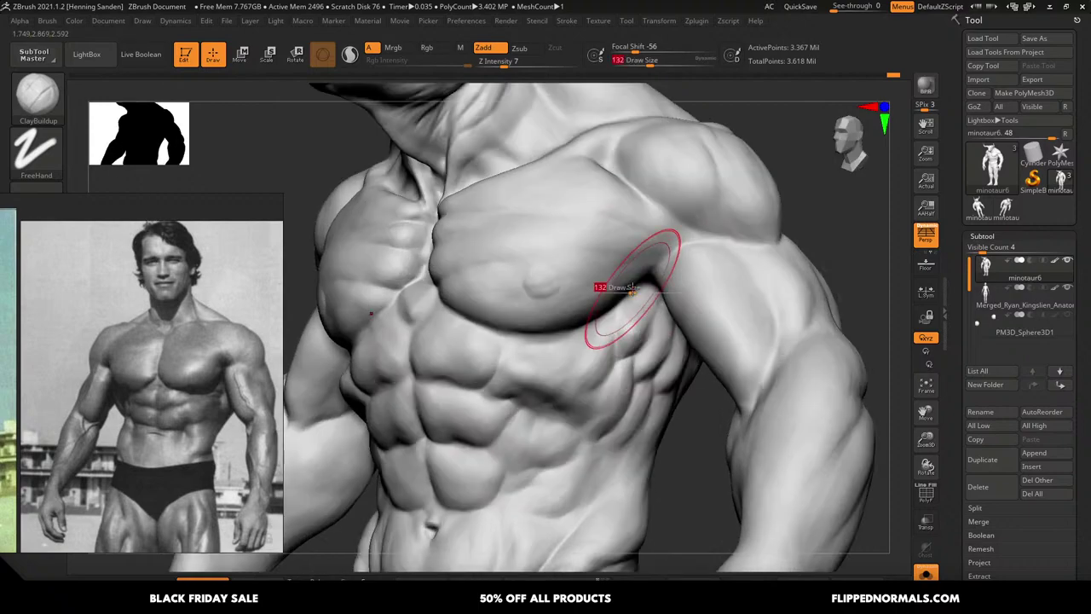
left_click_drag(633, 291, 629, 291)
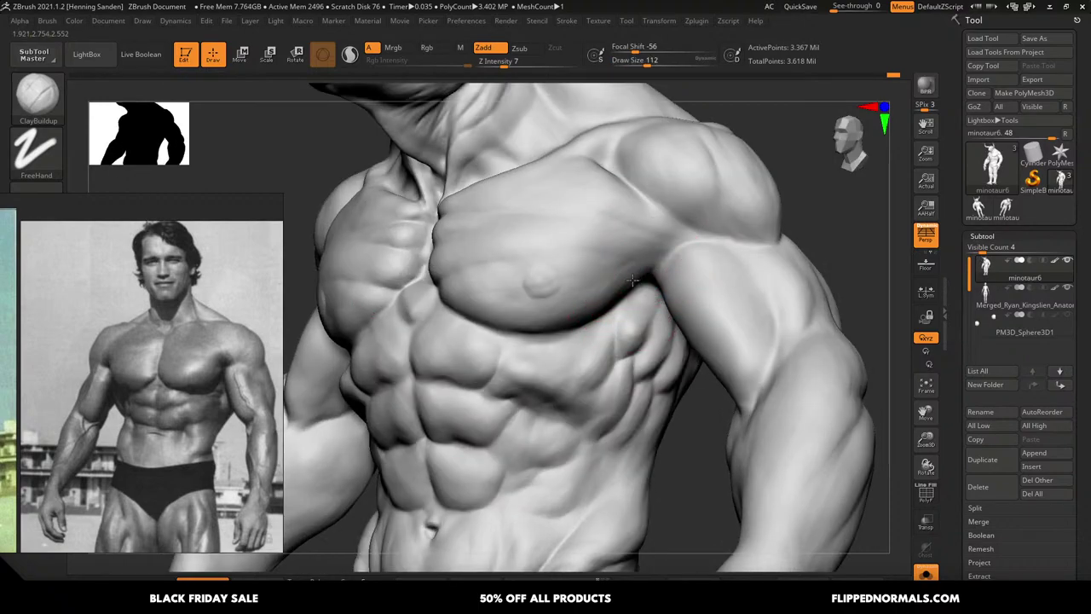
Define the chest muscle's insertion beneath the front shoulder with ClayBuildup at draw sizes 59 and 62
mouse_move(627, 281)
right_mouse_down()
mouse_move(673, 241)
mouse_move(688, 242)
right_mouse_up()
key("s")
left_click_drag(689, 242, 683, 244)
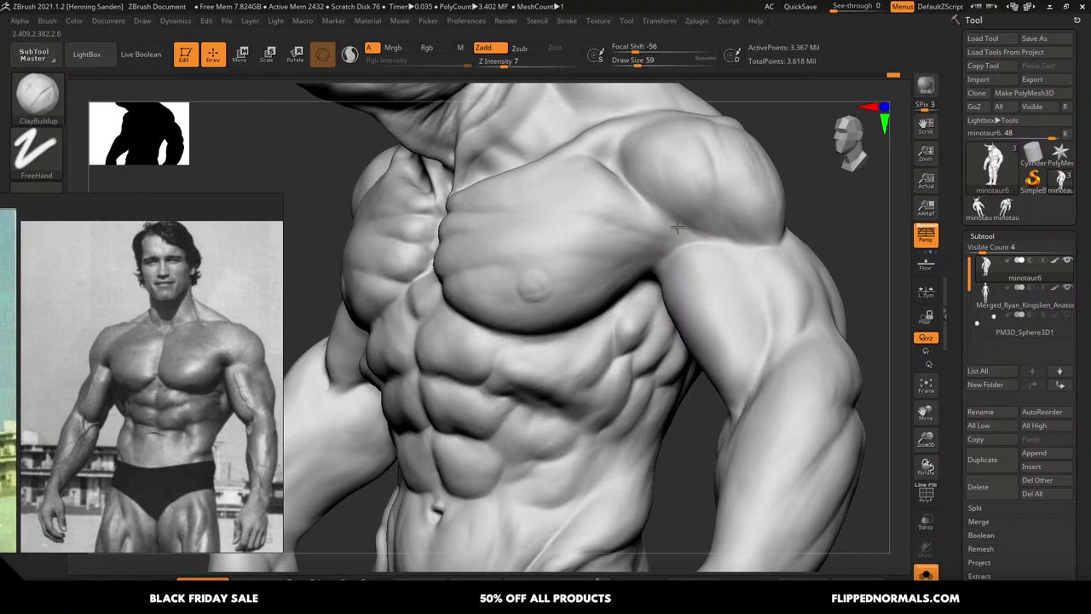
right_click_drag(671, 238, 674, 237)
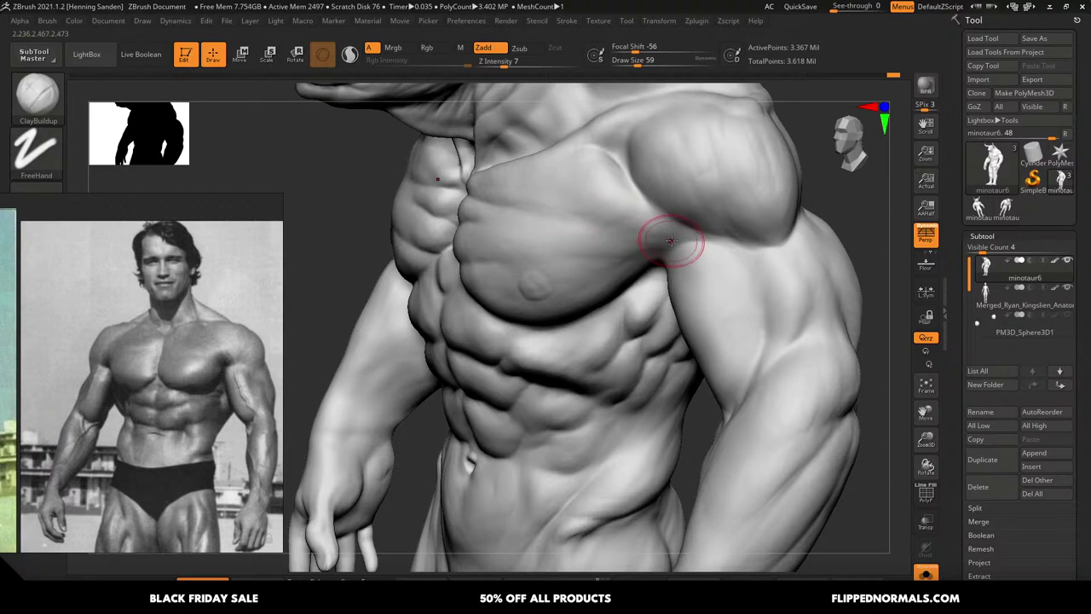
mouse_move(635, 288)
right_mouse_down()
mouse_move(660, 247)
mouse_move(712, 212)
mouse_move(659, 190)
mouse_move(665, 236)
mouse_move(662, 224)
mouse_move(689, 226)
mouse_move(704, 212)
right_mouse_up()
key("bracketleft")
key("bracketleft")
key("]")
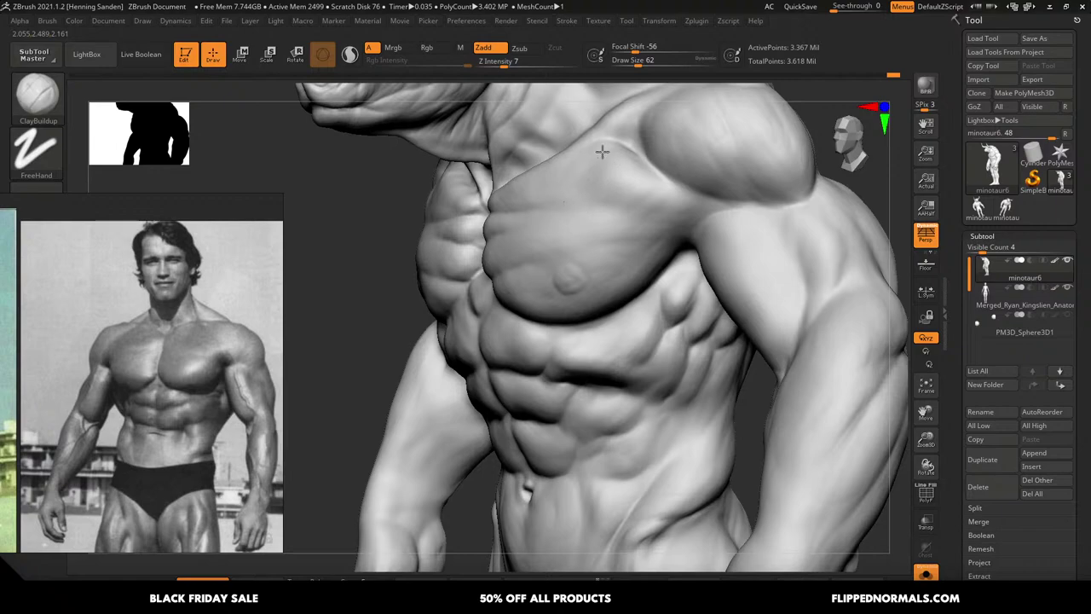
Refine the transition between the outer chest, deltoid and biceps with ClayBuildup at draw sizes 62 and 65
mouse_move(674, 210)
right_mouse_down()
mouse_move(709, 236)
mouse_move(687, 209)
mouse_move(688, 181)
mouse_move(661, 241)
right_mouse_up()
mouse_move(661, 240)
right_mouse_down()
mouse_move(705, 265)
mouse_move(733, 259)
right_mouse_up()
mouse_move(821, 236)
right_mouse_down()
mouse_move(824, 247)
mouse_move(780, 254)
mouse_move(787, 265)
mouse_move(759, 276)
right_mouse_up()
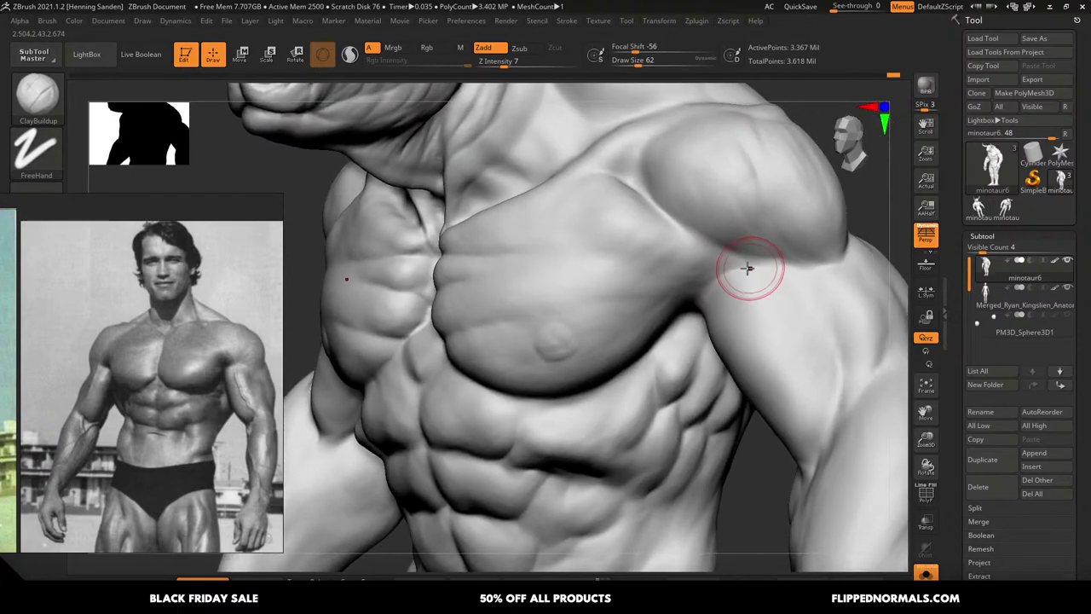
right_click_drag(683, 241, 696, 243)
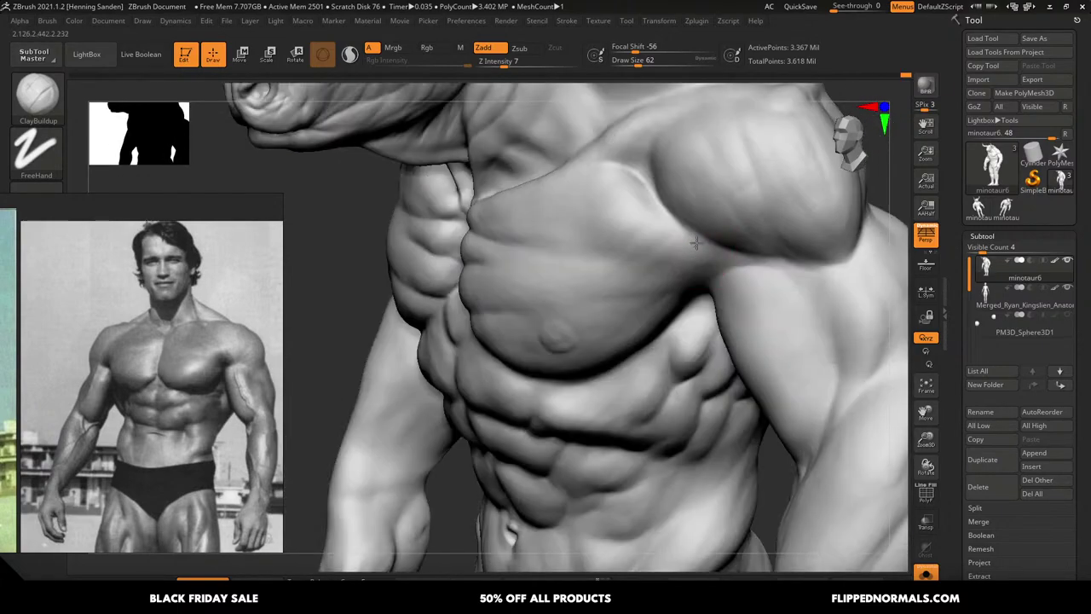
left_click_drag(657, 252, 647, 234)
key("s")
left_click(652, 235)
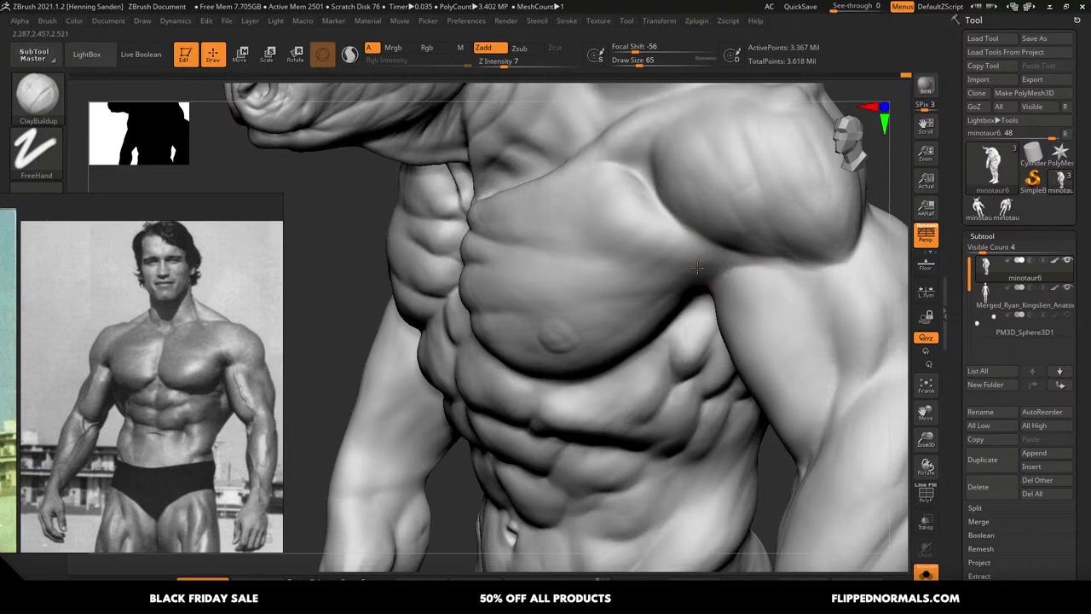
Fill out the chest mass running toward the armpit with ClayBuildup at draw sizes 108 and 77
right_click_drag(563, 228, 646, 248)
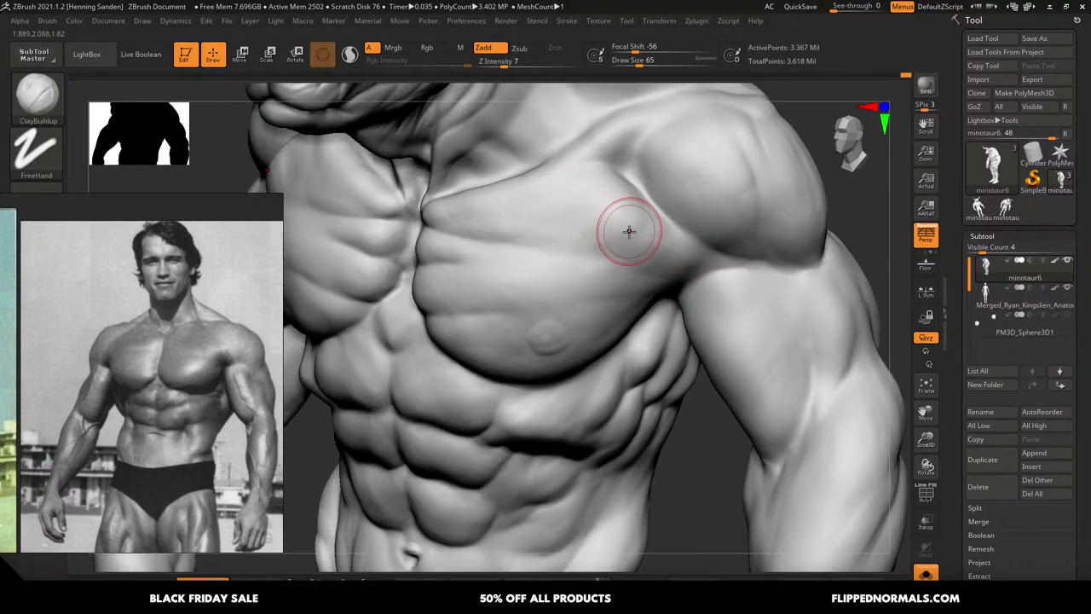
key("s")
left_click(638, 231)
right_click_drag(655, 241, 670, 230)
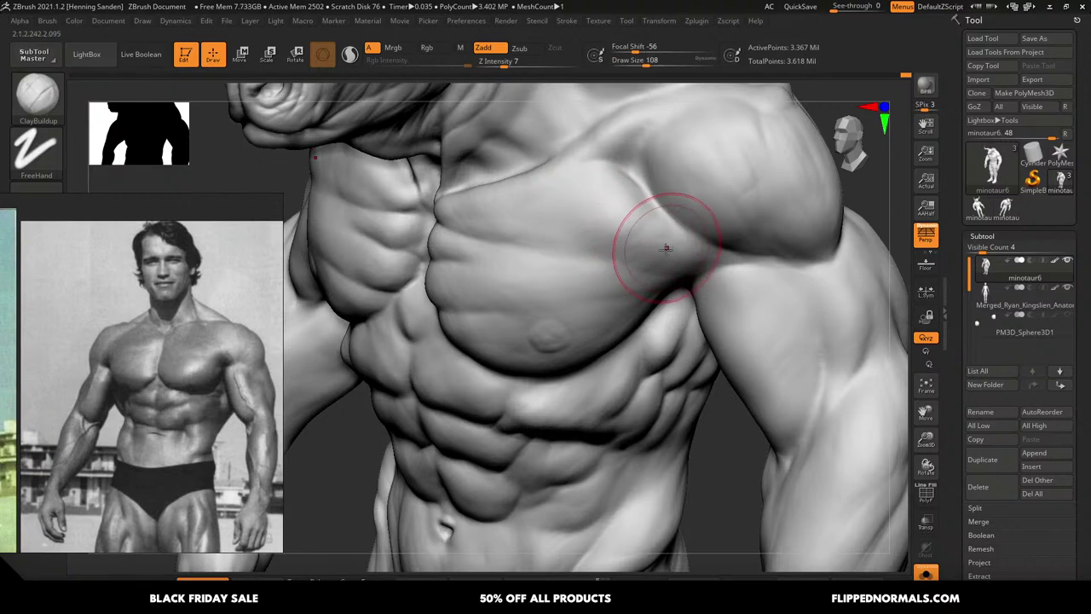
key("bracketleft")
key("bracketleft")
key("bracketleft")
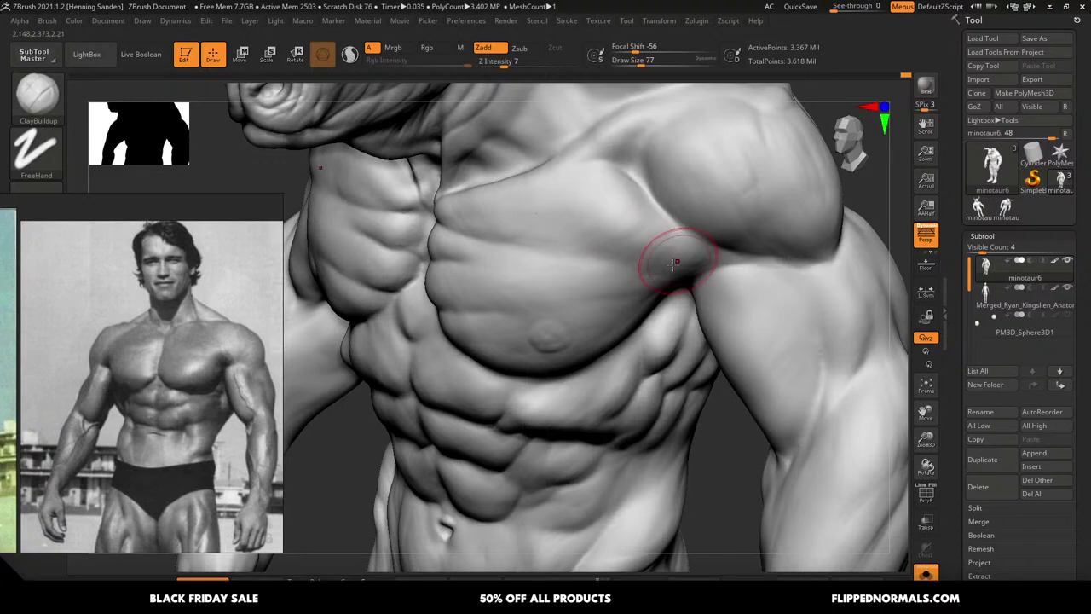
right_click_drag(674, 264, 710, 248)
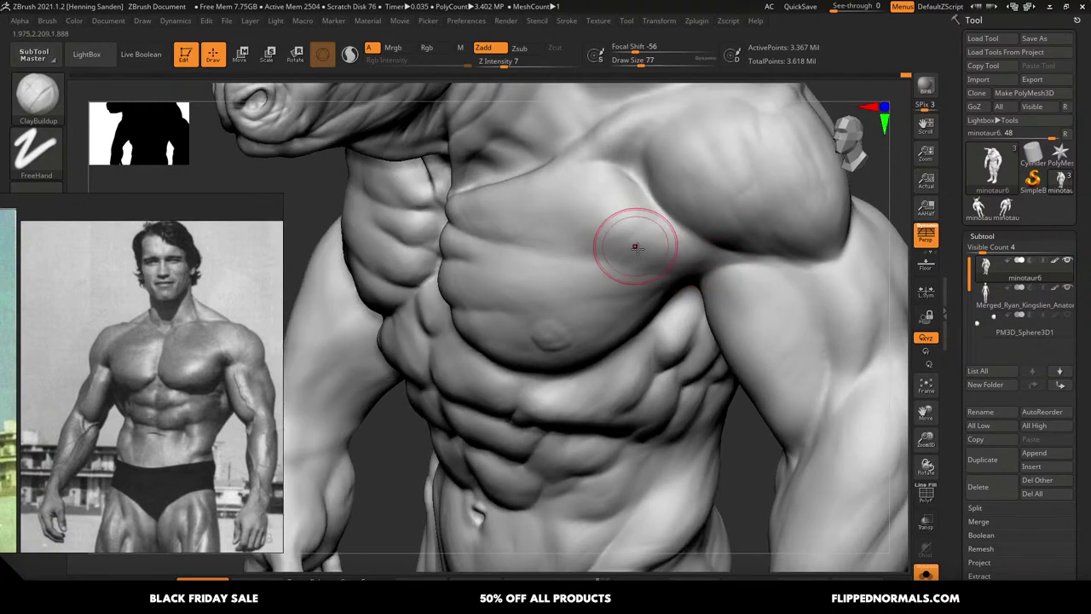
Even out the upper outer chest beside the deltoid with ClayBuildup at draw sizes 77 and 87
right_click_drag(719, 231, 737, 255)
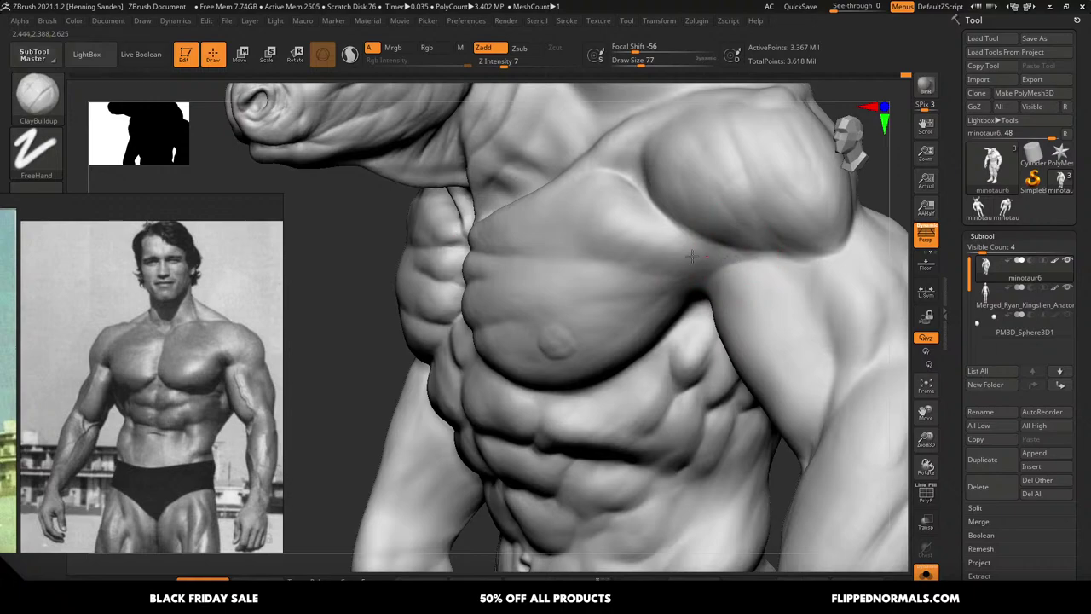
right_click_drag(601, 242, 661, 237)
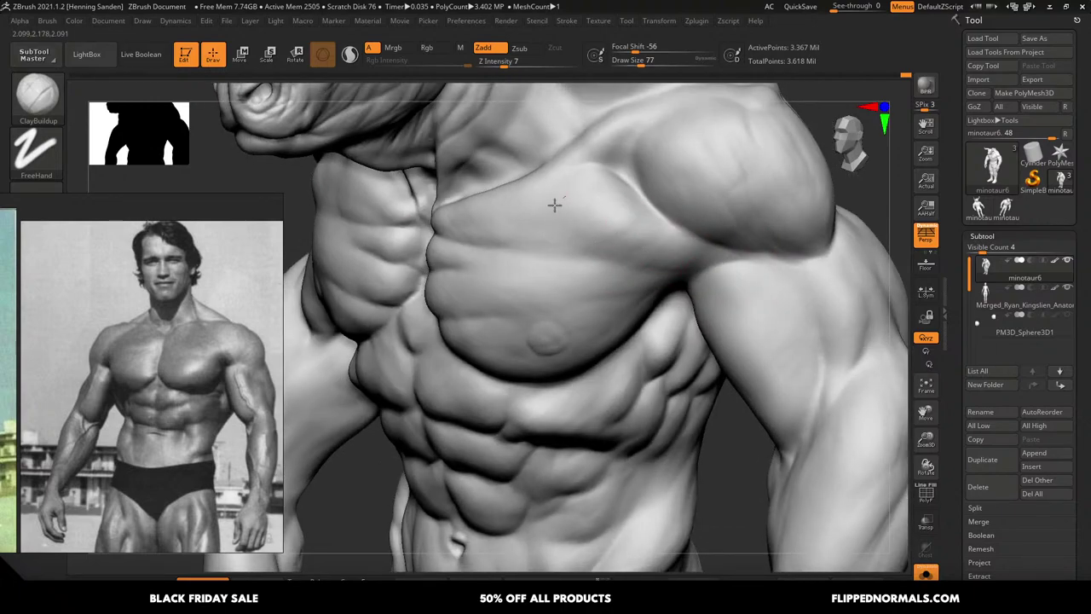
right_click_drag(555, 204, 573, 93, "alt")
right_click_drag(652, 231, 706, 236, "shift")
right_click_drag(635, 248, 668, 258, "alt")
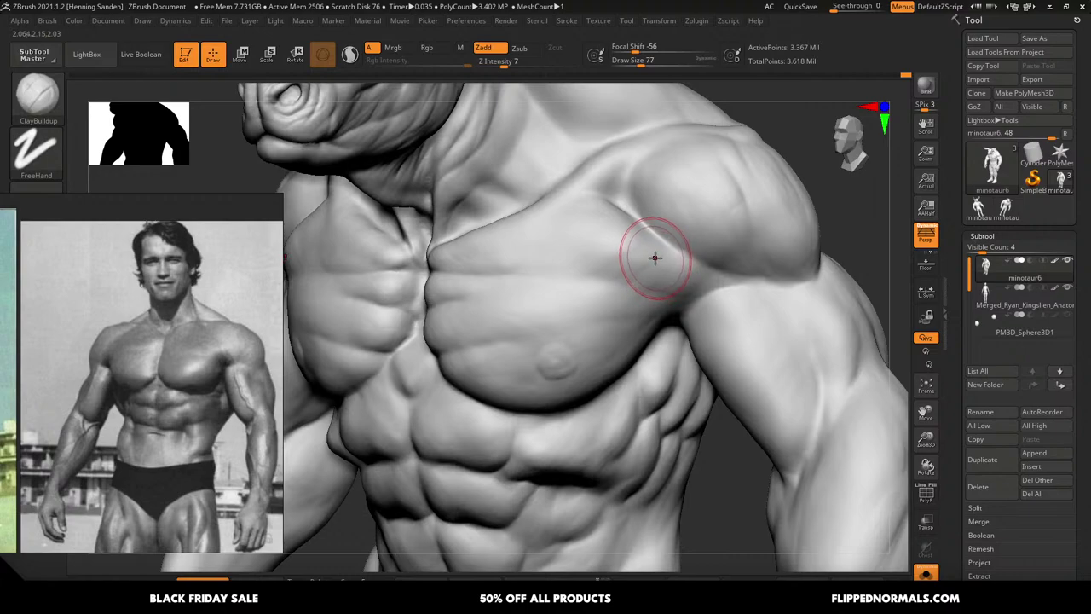
right_click_drag(654, 257, 700, 272)
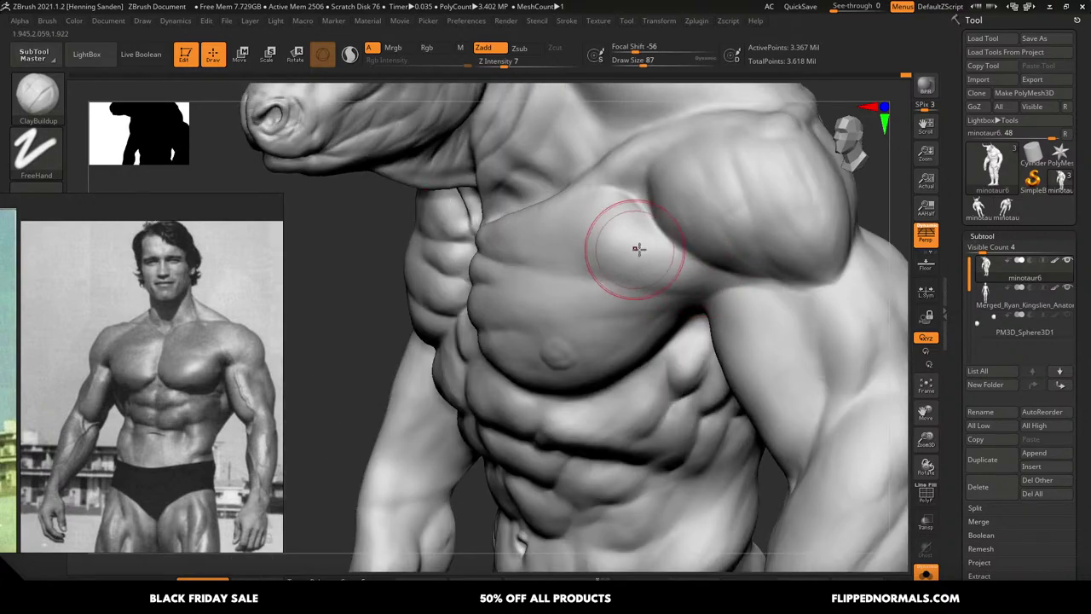
Reshape the junction of chest and shoulder with the Move brush at draw sizes 124 and 128
right_click_drag(653, 247, 672, 289)
right_click_drag(743, 292, 740, 311)
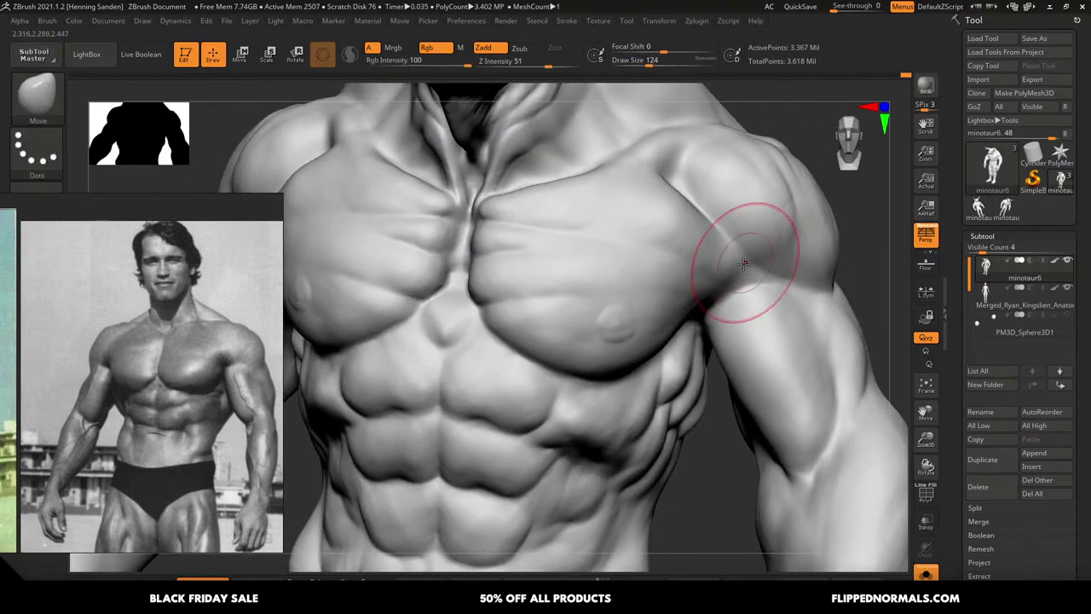
mouse_move(734, 272)
right_mouse_down()
mouse_move(731, 232)
mouse_move(712, 235)
right_mouse_up()
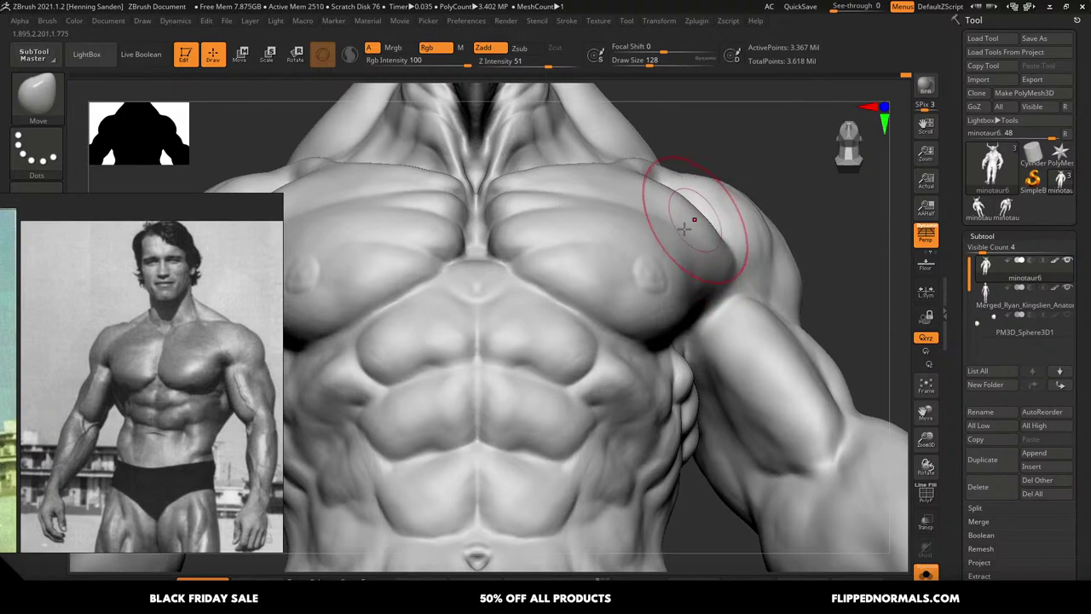
Add small fiber forms where the chest tucks under the deltoid with ClayBuildup at draw size 37
mouse_move(694, 219)
right_mouse_down()
mouse_move(663, 253)
mouse_move(707, 207)
mouse_move(698, 210)
mouse_move(730, 214)
mouse_move(743, 261)
mouse_move(768, 276)
mouse_move(755, 263)
right_mouse_up()
key("b")
key("c")
key("b")
key("s")
mouse_move(756, 263)
left_mouse_down()
mouse_move(743, 266)
mouse_move(757, 264)
left_mouse_up()
key("s")
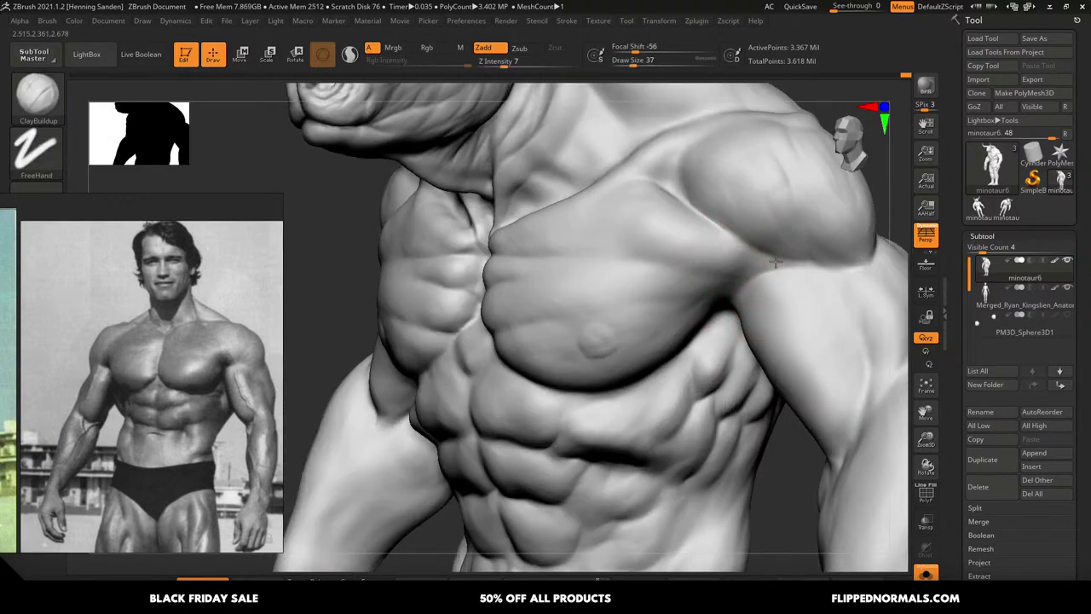
Carve the separation line between the chest and the front deltoid with DamStandard at draw sizes 65 and 56
key("b")
key("d")
key("s")
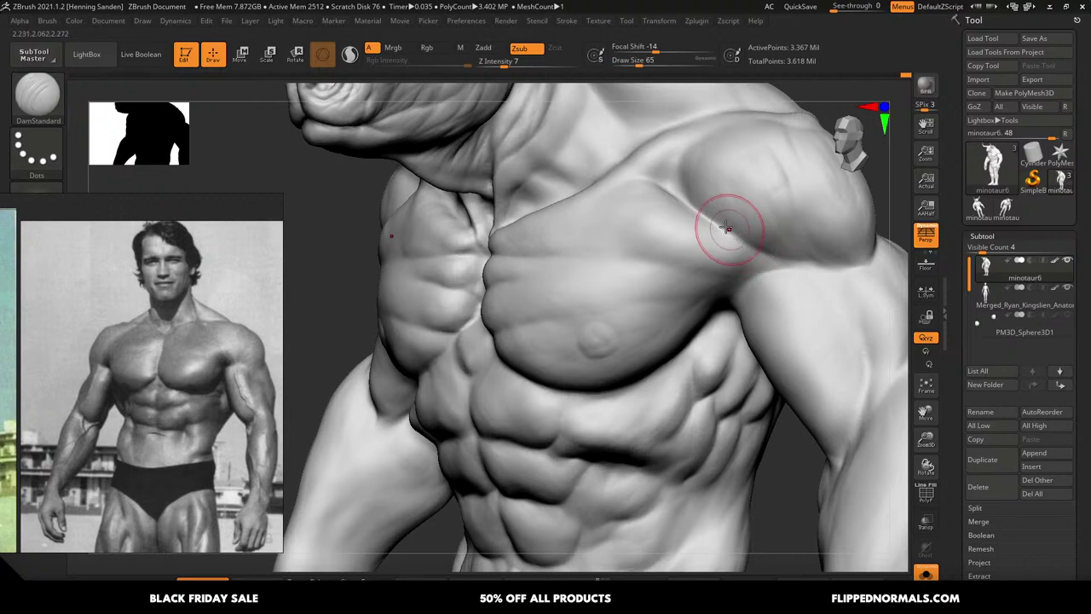
key("s")
left_click_drag(744, 239, 742, 238)
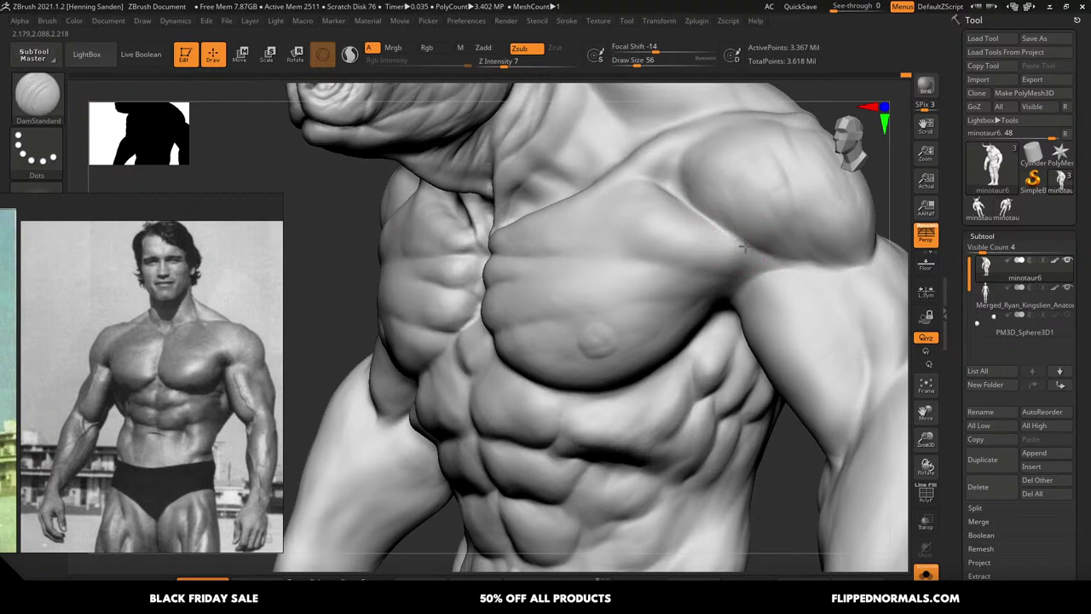
Build up the upper outer chest muscle fibers with ClayBuildup, starting at draw size 65
key("b")
key("c")
key("b")
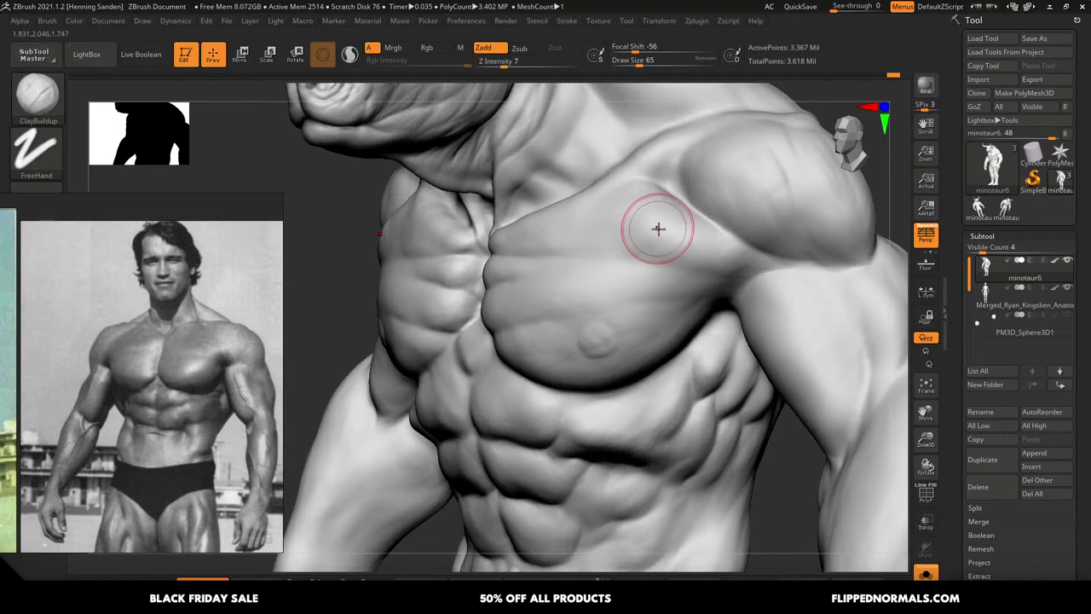
right_click_drag(659, 229, 685, 231)
key("s")
left_click_drag(685, 232, 691, 232)
left_click_drag(600, 233, 643, 233)
key("s")
mouse_move(657, 226)
left_mouse_down()
mouse_move(666, 220)
mouse_move(619, 211)
left_mouse_up()
Blend the chest insertion into the shoulder and upper arm with ClayBuildup at draw sizes 49 and 59
right_click_drag(636, 236, 670, 243)
key("s")
left_click_drag(699, 244, 695, 244)
mouse_move(694, 245)
right_mouse_down()
mouse_move(708, 251)
mouse_move(650, 227)
mouse_move(726, 213)
mouse_move(707, 330)
mouse_move(721, 244)
mouse_move(641, 302)
mouse_move(677, 299)
mouse_move(690, 270)
mouse_move(731, 259)
mouse_move(743, 275)
mouse_move(747, 246)
right_mouse_up()
key("s")
left_click_drag(756, 246, 748, 243)
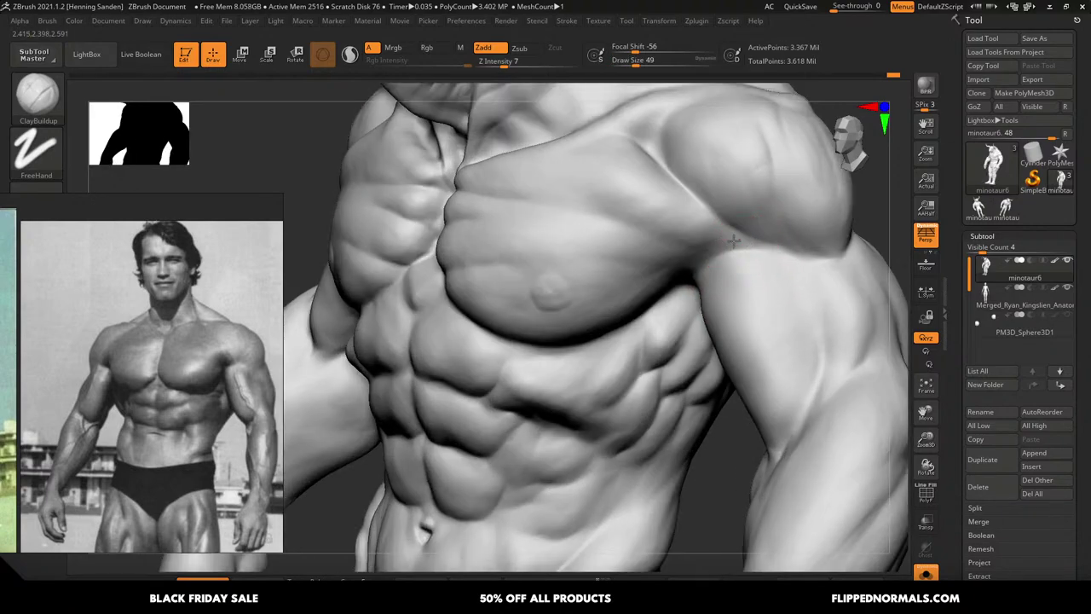
key("bracketright")
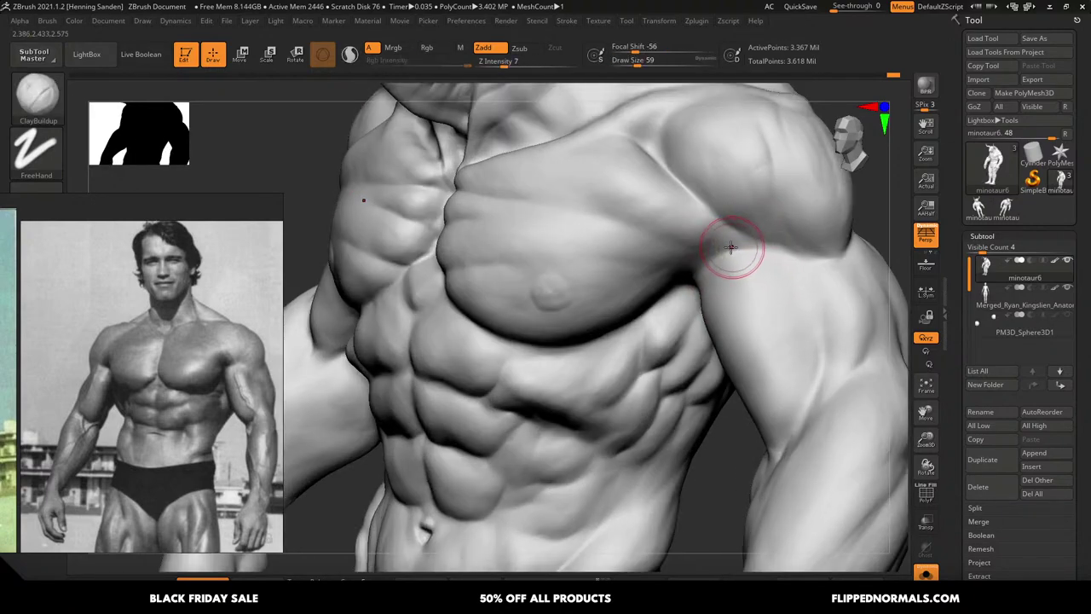
left_click_drag(714, 242, 720, 229)
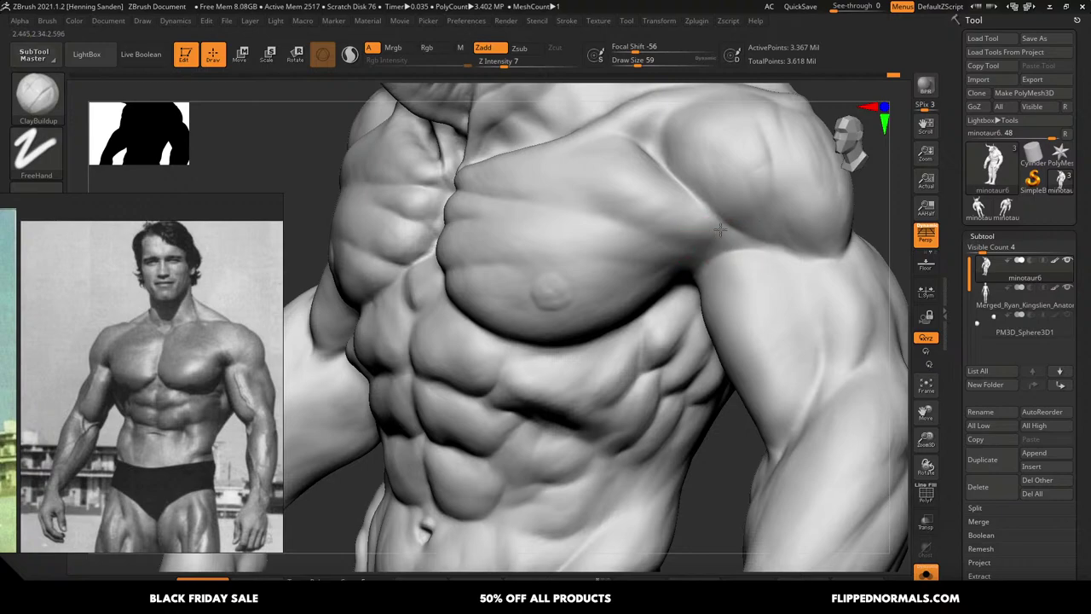
Refine the upper outer chest below the front deltoid with ClayBuildup at draw sizes 68, 83 and 56
key("bracketright")
left_click_drag(641, 193, 637, 170)
mouse_move(623, 193)
right_mouse_down("ctrl")
mouse_move(617, 256)
mouse_move(696, 257)
right_mouse_up("ctrl")
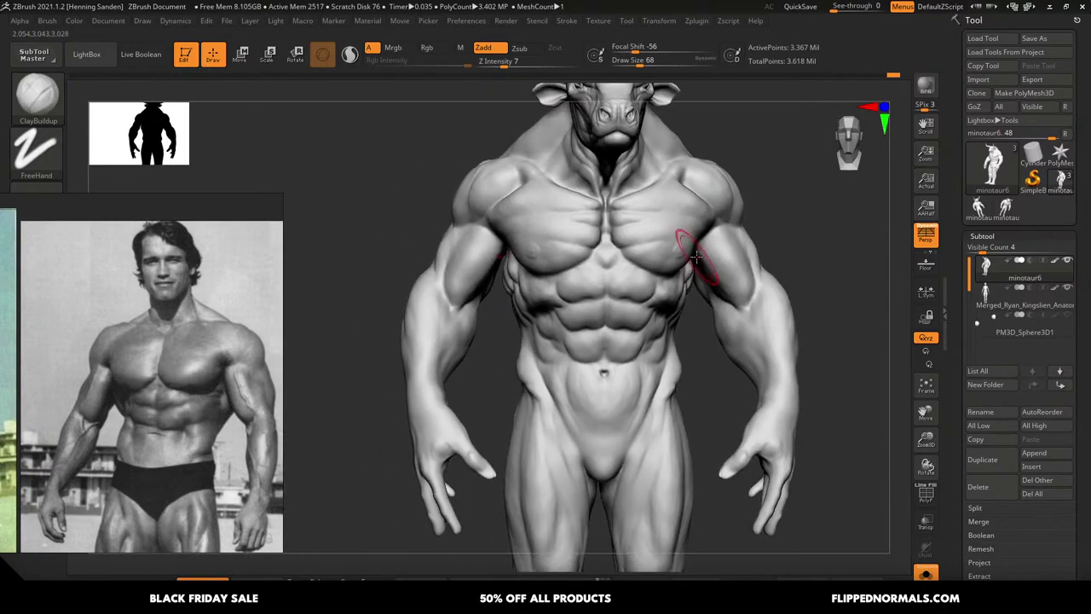
right_click_drag(719, 206, 682, 225)
mouse_move(682, 225)
right_mouse_down("alt")
mouse_move(679, 263)
mouse_move(714, 239)
mouse_move(669, 230)
right_mouse_up("alt")
key("bracketright")
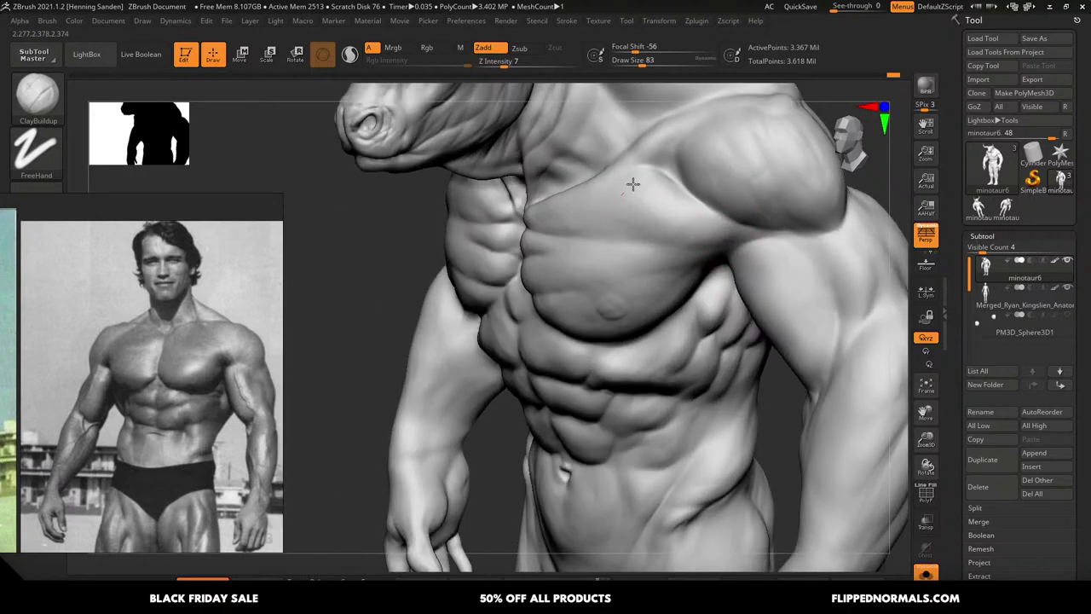
mouse_move(713, 226)
right_mouse_down()
mouse_move(717, 245)
mouse_move(719, 229)
mouse_move(694, 231)
mouse_move(731, 219)
mouse_move(689, 293)
mouse_move(699, 310)
mouse_move(745, 258)
right_mouse_up()
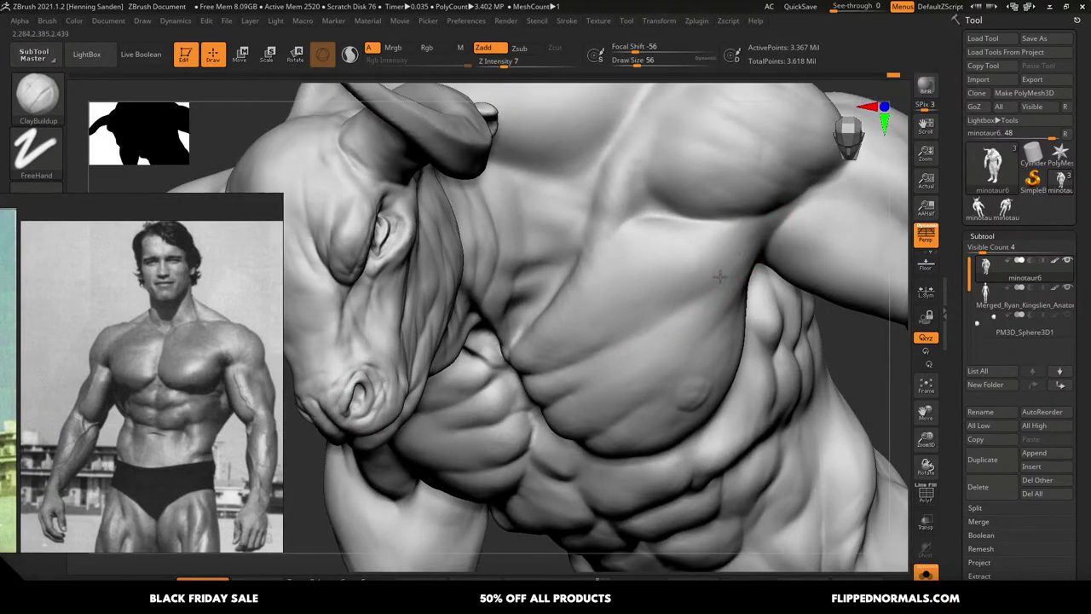
mouse_move(758, 249)
right_mouse_down()
mouse_move(725, 227)
mouse_move(584, 291)
mouse_move(612, 314)
mouse_move(537, 275)
right_mouse_up()
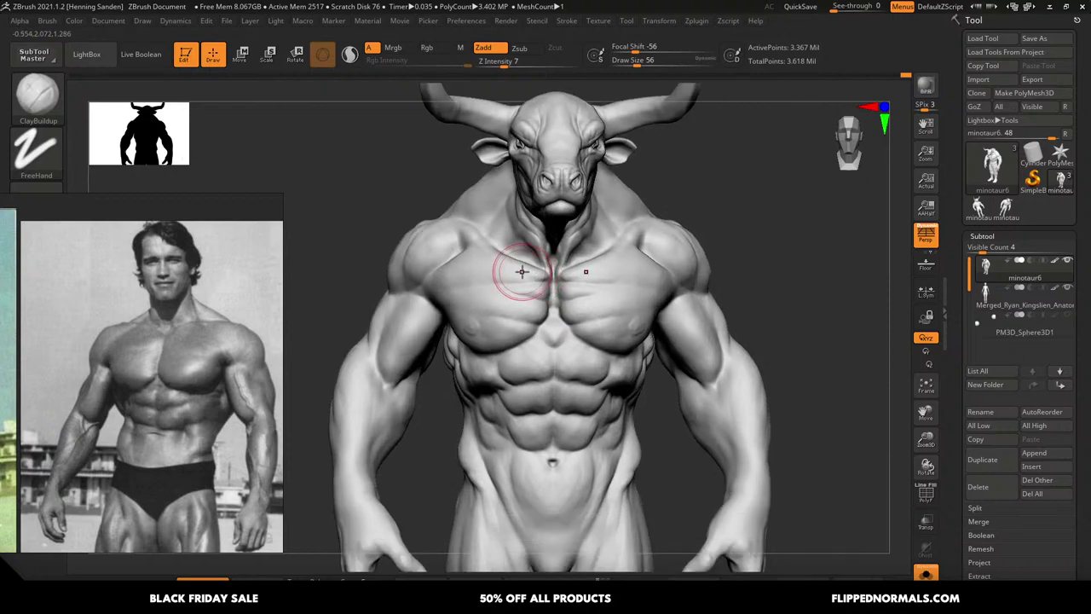
Build up the lower outer chest over the nipple area with ClayBuildup at draw size 77
mouse_move(620, 312)
right_mouse_down("ctrl")
mouse_move(658, 258)
mouse_move(639, 341)
mouse_move(582, 324)
mouse_move(643, 365)
right_mouse_up("ctrl")
key("]")
left_click_drag(638, 331, 631, 314)
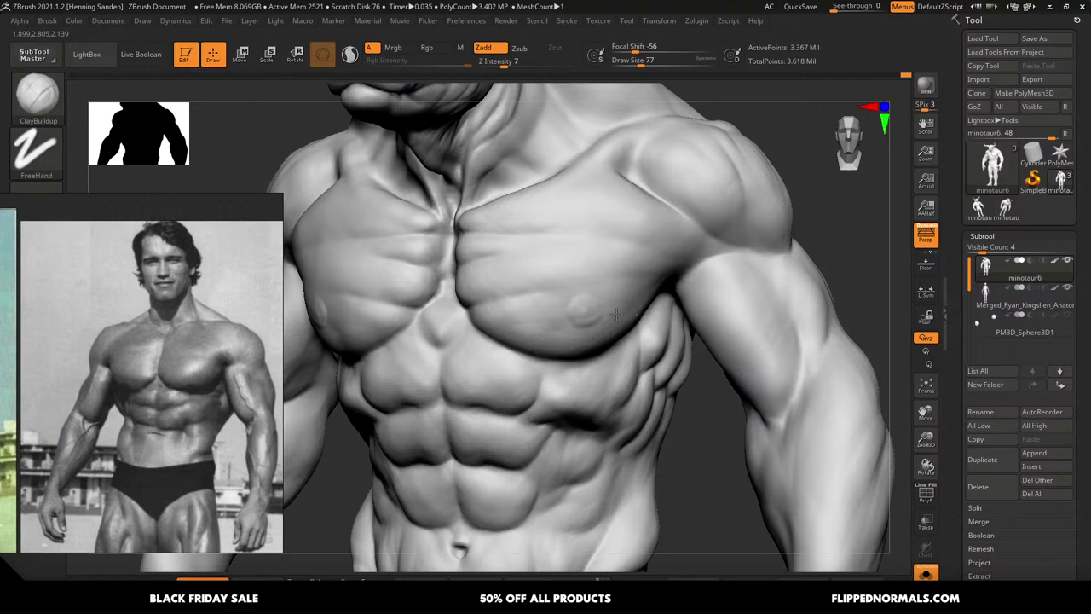
mouse_move(586, 297)
right_mouse_down()
mouse_move(575, 292)
mouse_move(594, 303)
mouse_move(575, 329)
right_mouse_up()
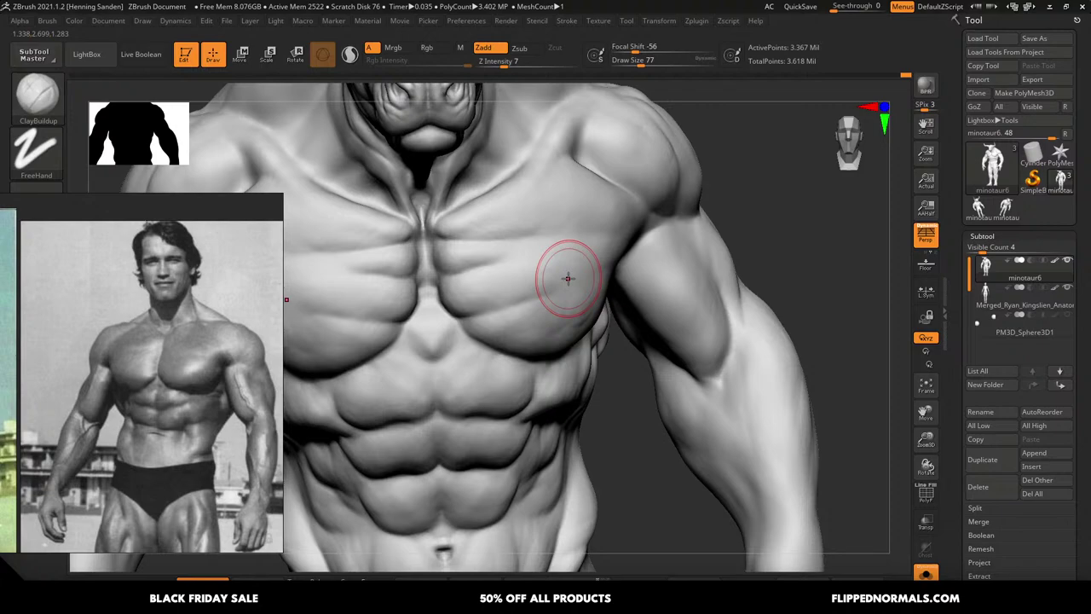
right_click_drag(560, 227, 563, 170)
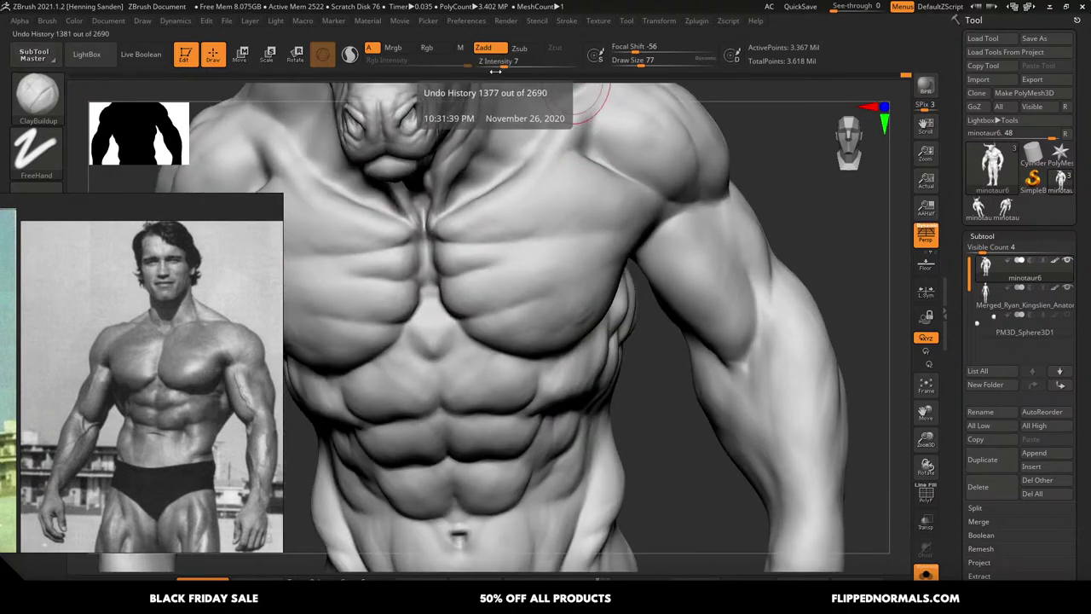
Reframe the black-and-white bodybuilder photo on the full figure and refine the lower chest with ClayBuildup at draw size 71
scroll(218, 351, "up", 3)
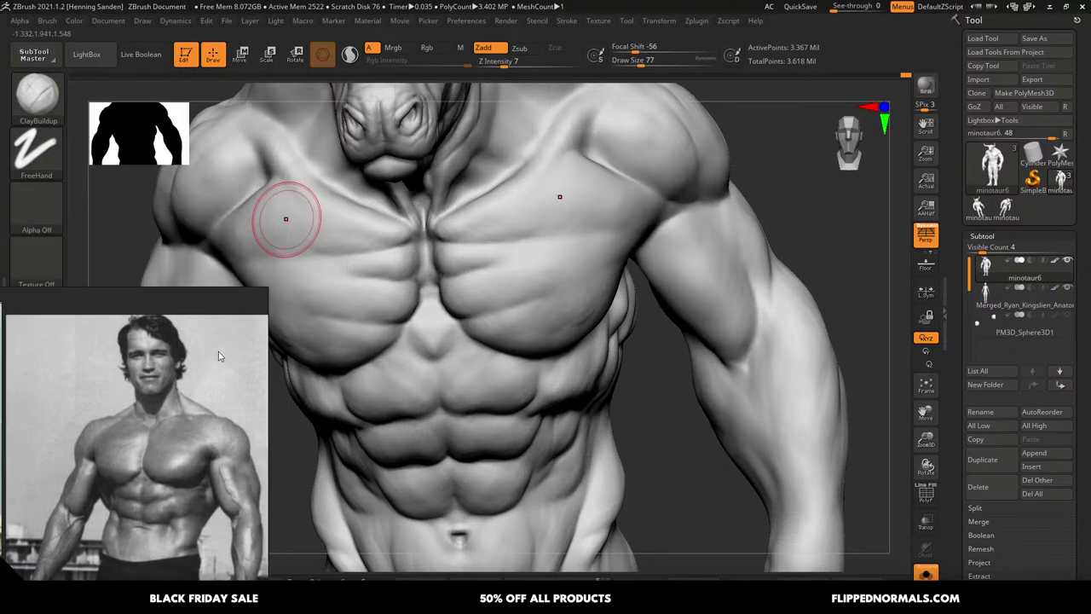
left_click(44, 226)
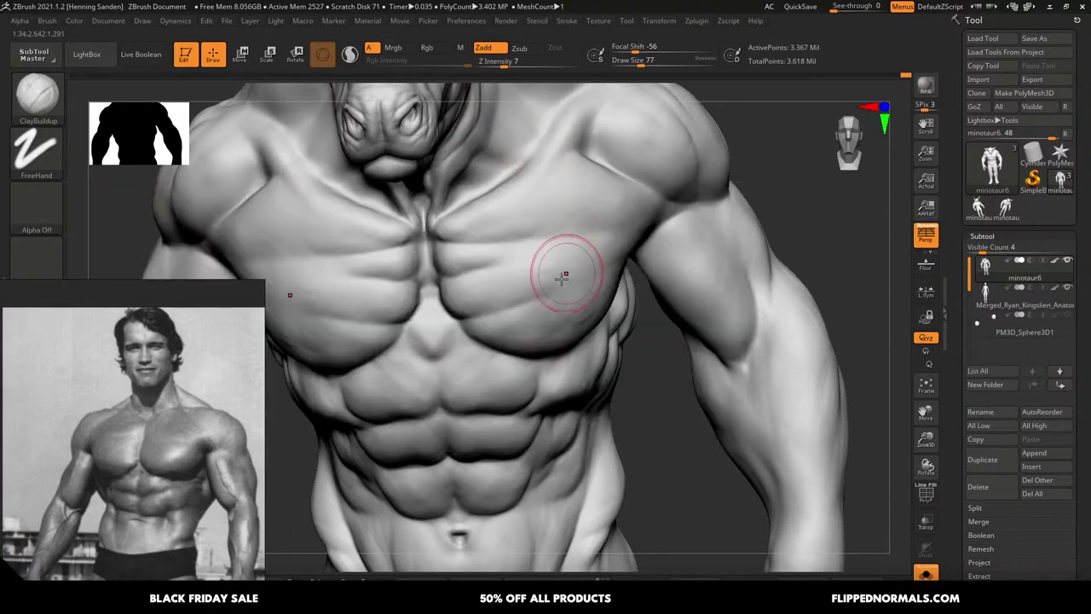
right_click_drag(191, 410, 234, 301)
mouse_move(568, 324)
right_mouse_down()
mouse_move(570, 294)
mouse_move(584, 307)
mouse_move(576, 329)
right_mouse_up()
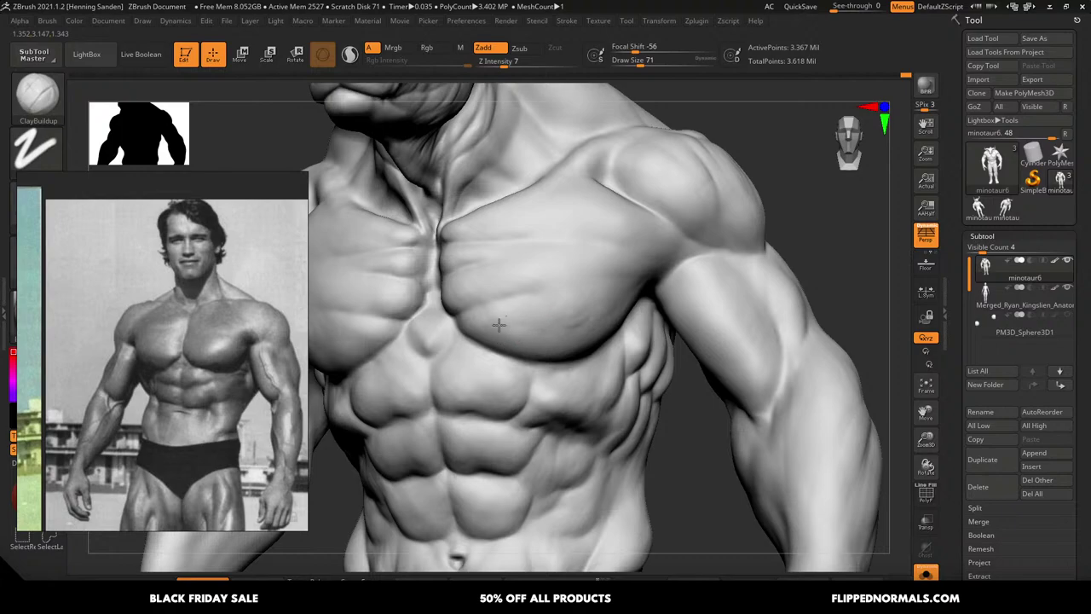
scroll(575, 316, "down", 4)
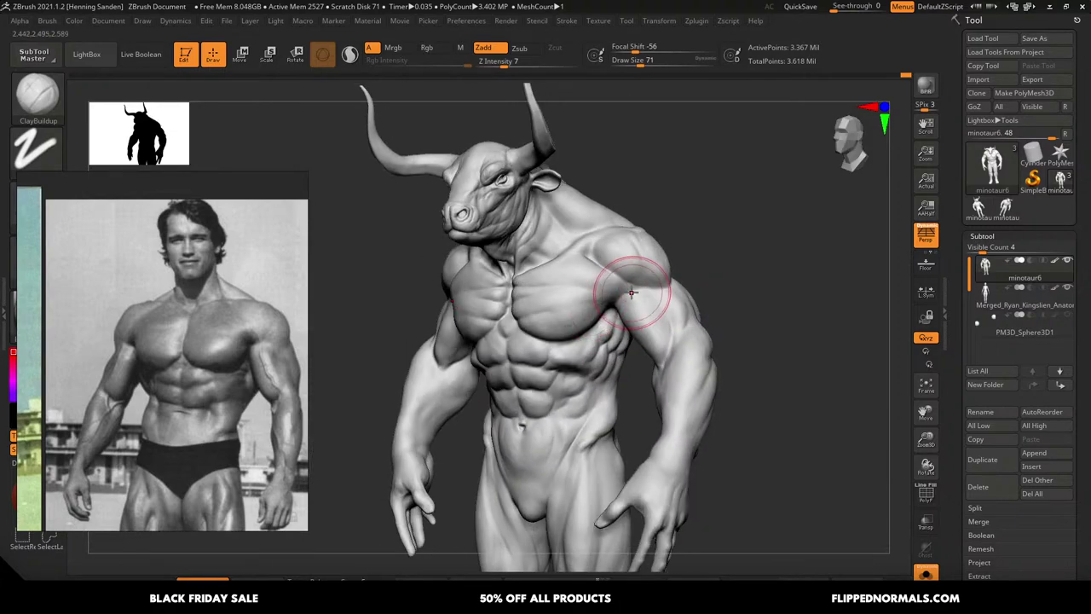
Shape and smooth the front deltoid's lower and inner edges against the arm and chest with ClayBuildup at draw size 56
scroll(639, 316, "up", 4)
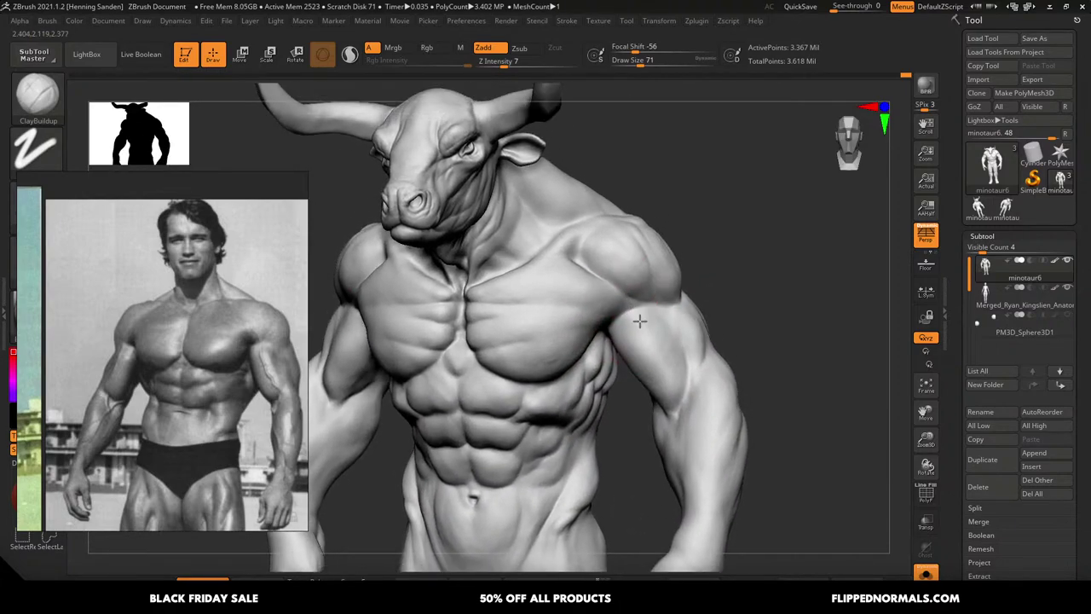
scroll(639, 321, "up", 2)
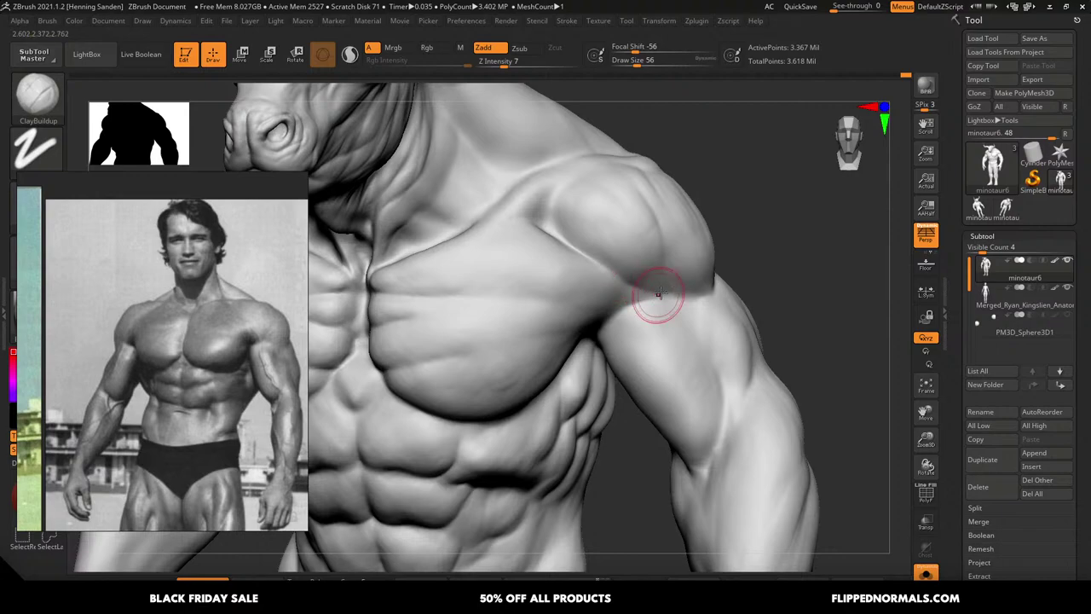
left_click_drag(640, 276, 667, 286)
right_click_drag(667, 287, 623, 295)
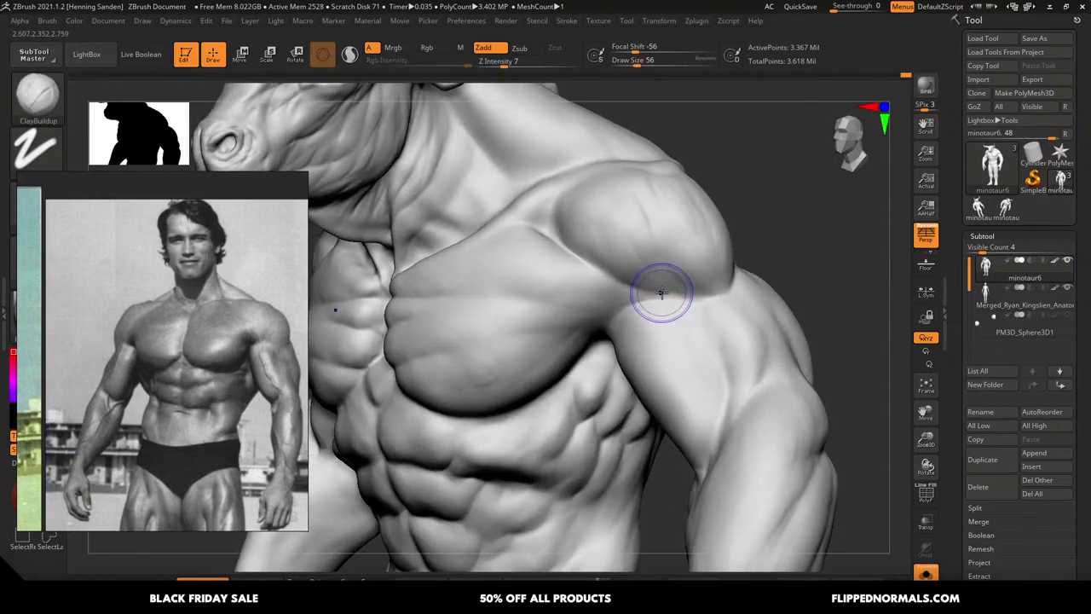
left_click_drag(662, 294, 590, 261, "shift")
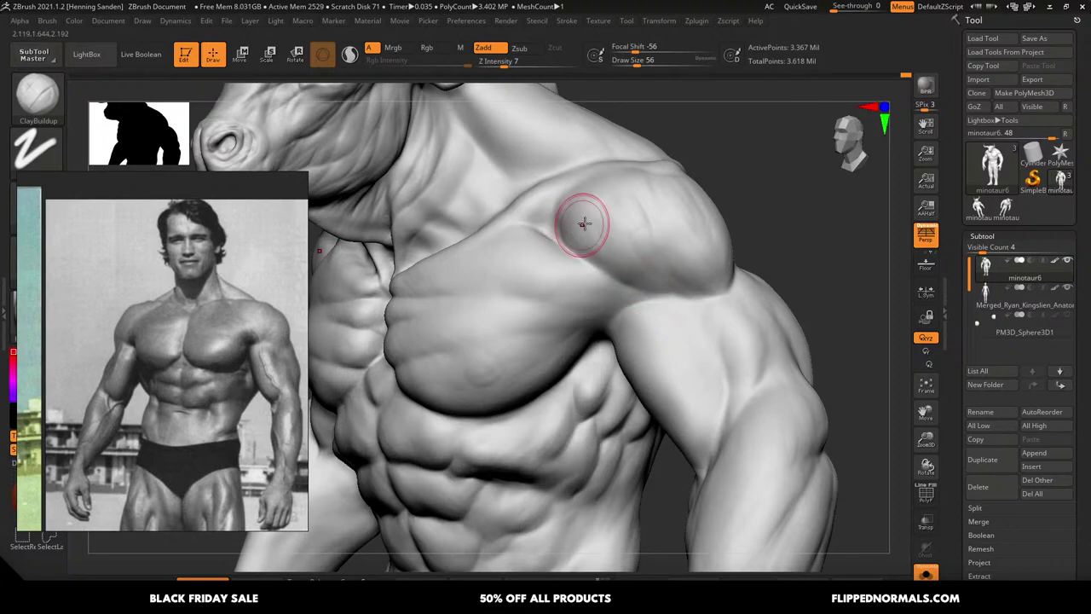
left_click_drag(584, 224, 555, 226, "alt")
right_click_drag(574, 239, 566, 221)
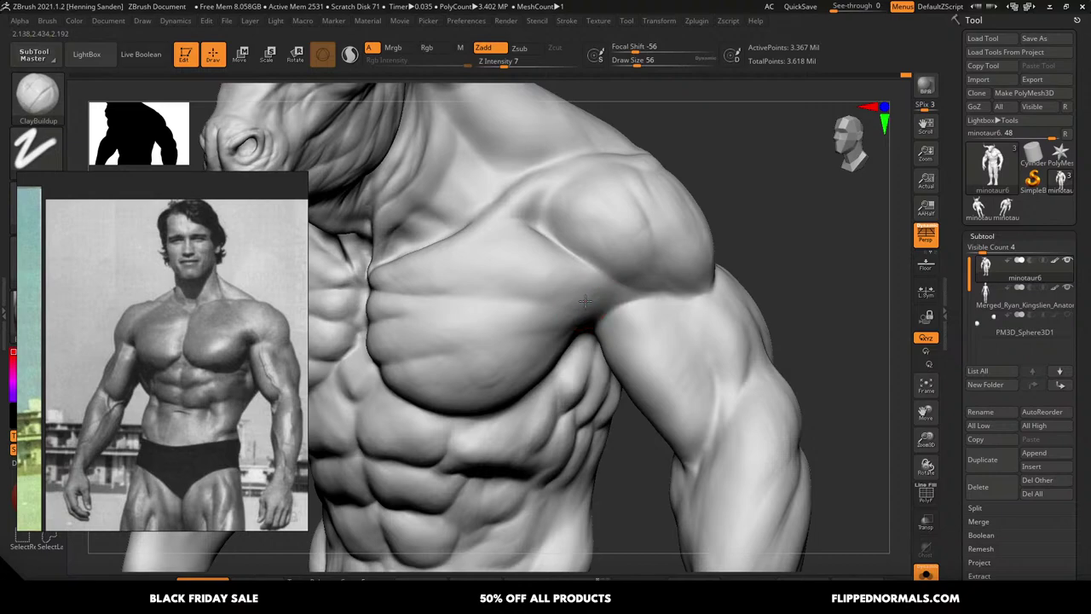
Refine the transition between the outer chest and the front deltoid with ClayBuildup, reducing the draw size to 33
mouse_move(585, 301)
right_mouse_down("ctrl")
mouse_move(552, 239)
mouse_move(563, 268)
mouse_move(636, 268)
mouse_move(629, 298)
mouse_move(637, 292)
right_mouse_up("ctrl")
key("s")
left_click_drag(637, 291, 632, 292)
mouse_move(632, 292)
right_mouse_down()
mouse_move(705, 302)
mouse_move(692, 297)
right_mouse_up()
key("s")
left_click_drag(702, 286, 699, 287)
key("s")
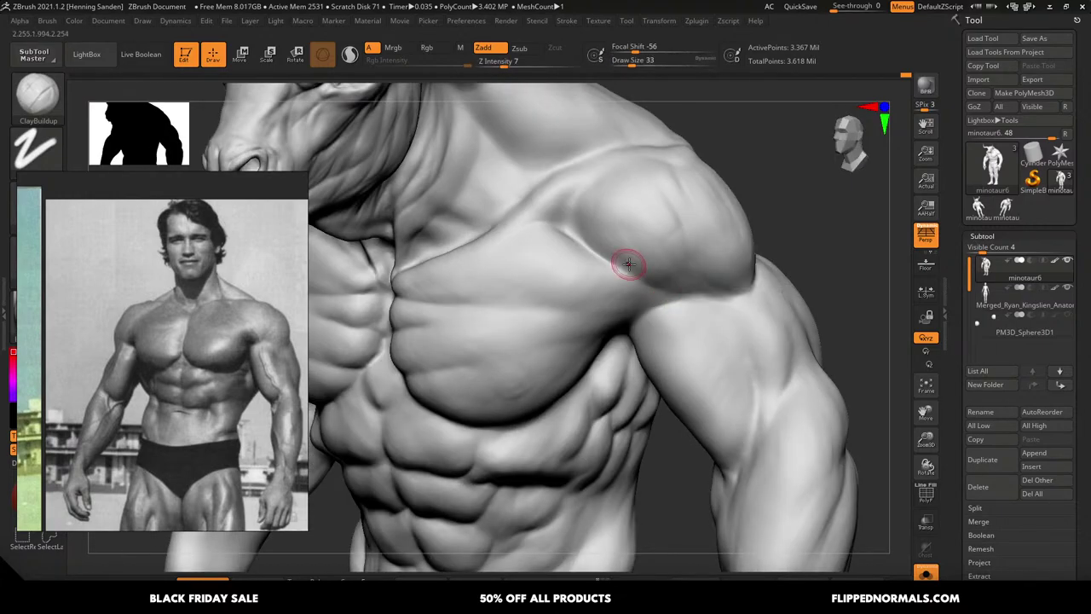
Mark the chest's main muscle fiber directions converging on the armpit with broad MaskPen strokes at draw size 20
key("s")
left_click_drag(583, 283, 580, 283)
left_click_drag(431, 272, 682, 337, "ctrl")
left_click_drag(482, 247, 657, 302, "ctrl")
left_click_drag(588, 343, 311, 399, "ctrl")
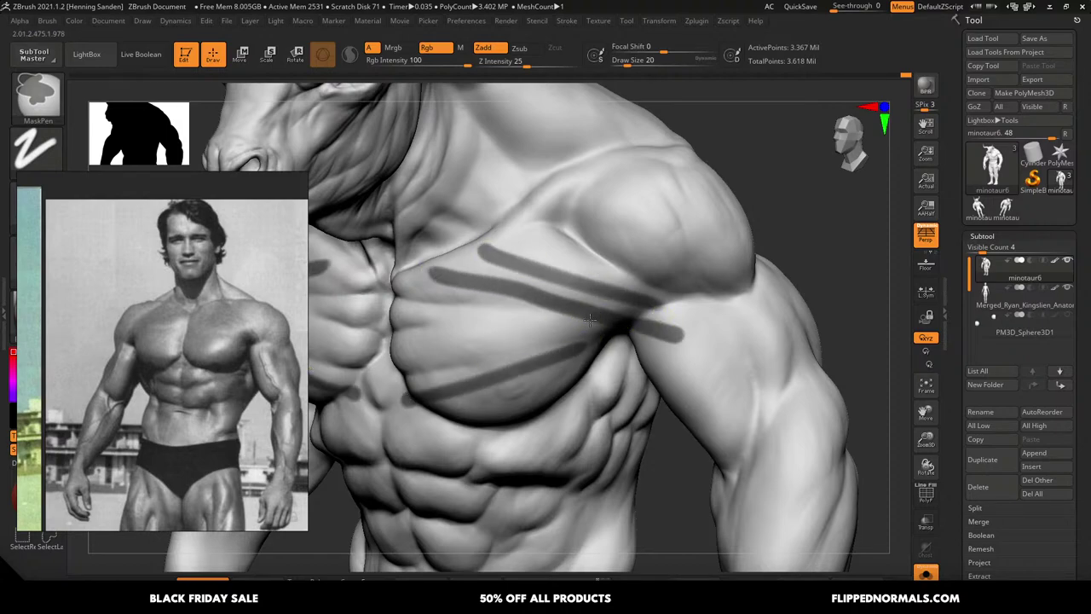
left_click_drag(596, 314, 311, 329, "ctrl")
Cross the marked chest fibers with thin vertical MaskPen lines at draw size 9, and clear the mask
key("s")
left_click_drag(582, 296, 578, 295)
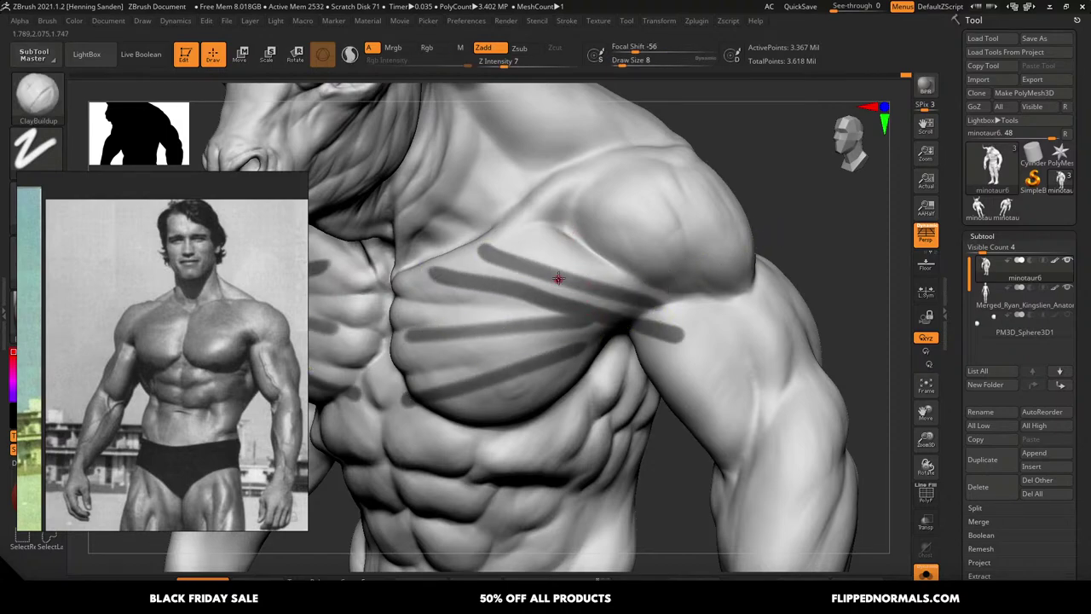
left_click_drag(548, 191, 535, 337, "ctrl")
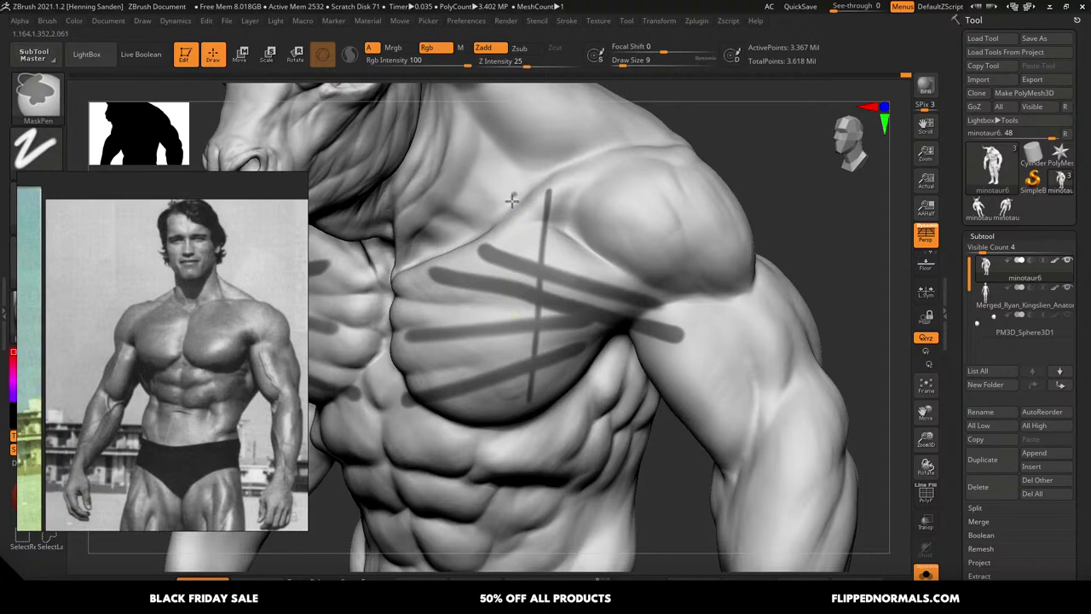
left_click_drag(511, 201, 484, 401, "ctrl")
mouse_move(487, 224)
left_mouse_down("ctrl")
mouse_move(463, 411)
mouse_move(439, 388)
left_mouse_up("ctrl")
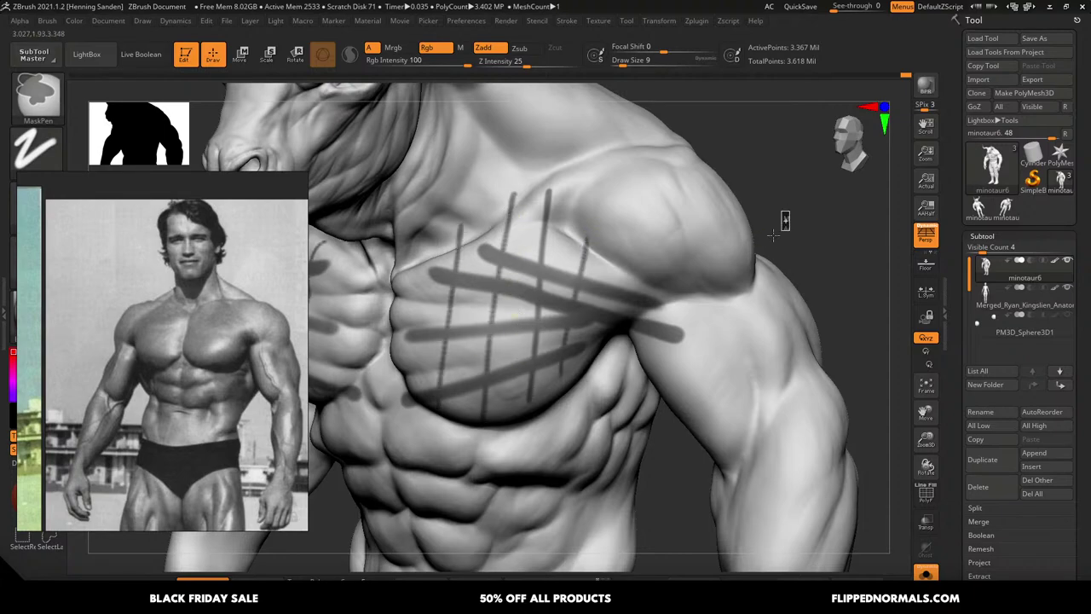
left_click_drag(773, 235, 784, 252, "ctrl")
Set ClayBuildup to draw size 59 for the junction of the chest, front deltoid and upper arm
right_click_drag(709, 299, 697, 294)
key("s")
left_click_drag(699, 293, 711, 292)
mouse_move(712, 293)
right_mouse_down()
mouse_move(745, 295)
mouse_move(744, 338)
right_mouse_up()
key("s")
left_click_drag(689, 304, 697, 305)
mouse_move(668, 306)
right_mouse_down()
mouse_move(677, 305)
mouse_move(662, 307)
right_mouse_up()
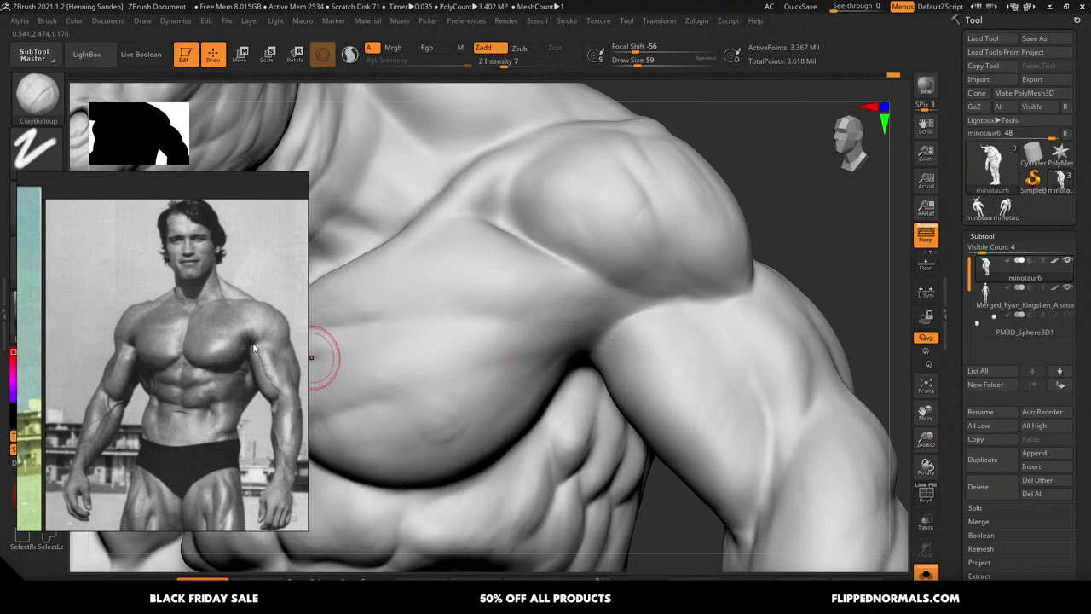
Bring the colour bodybuilder photo into view as the reference and frame the full torso and arms
right_click_drag(253, 343, 238, 355, "alt")
left_click_drag(237, 355, 301, 330, "alt")
right_click_drag(241, 343, 214, 341, "alt")
right_click_drag(104, 322, 148, 322, "alt")
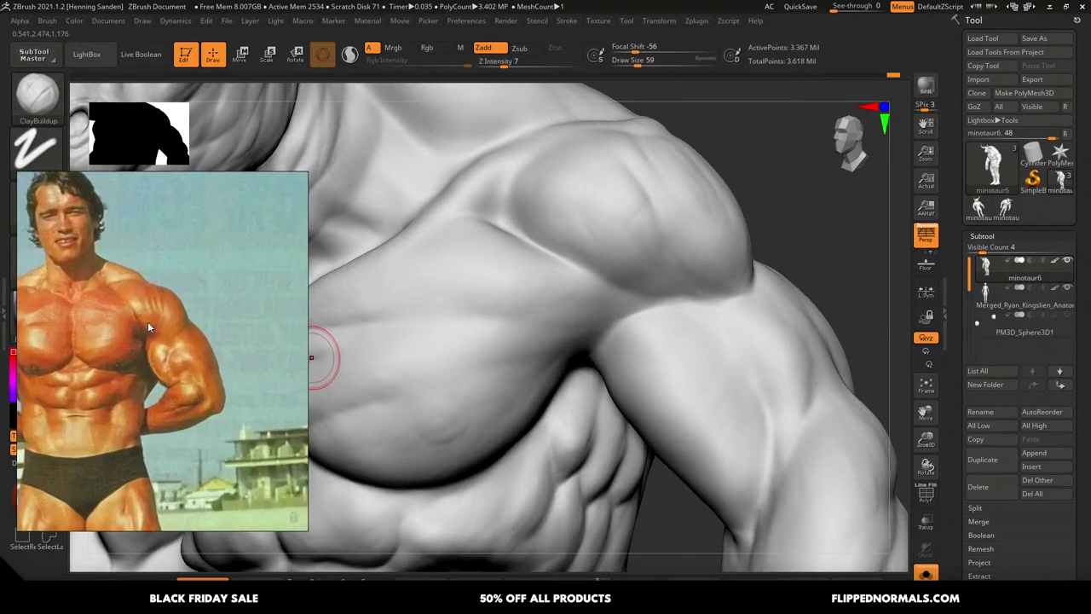
scroll(148, 322, "up", 5)
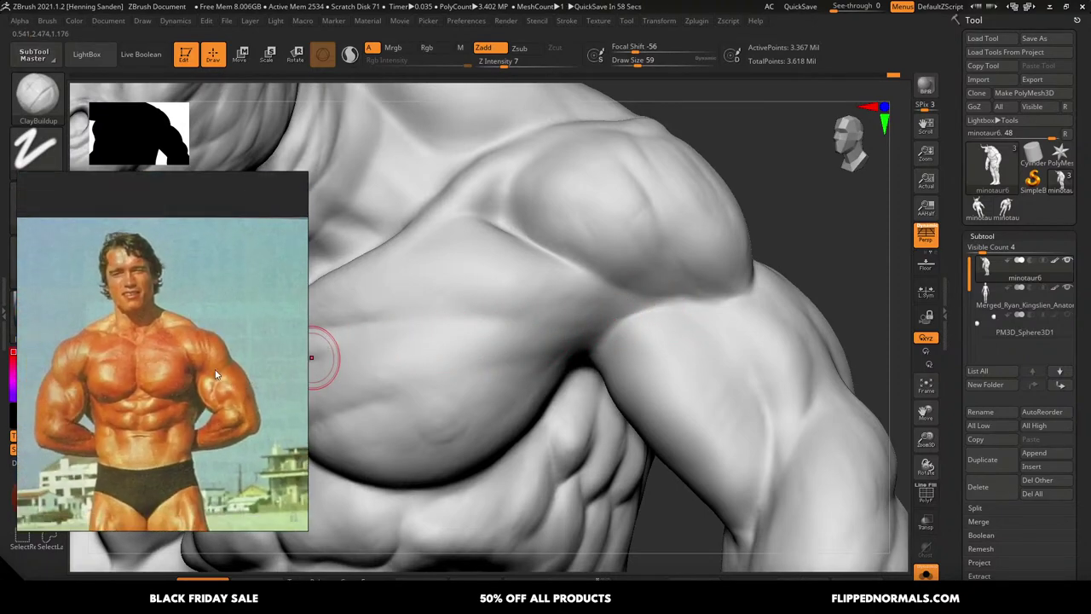
scroll(215, 375, "down", 1)
Refine where the deltoid and chest meet the upper arm with ClayBuildup at draw size 46
right_click_drag(639, 299, 634, 297)
key("s")
left_click_drag(636, 298, 642, 295)
key("s")
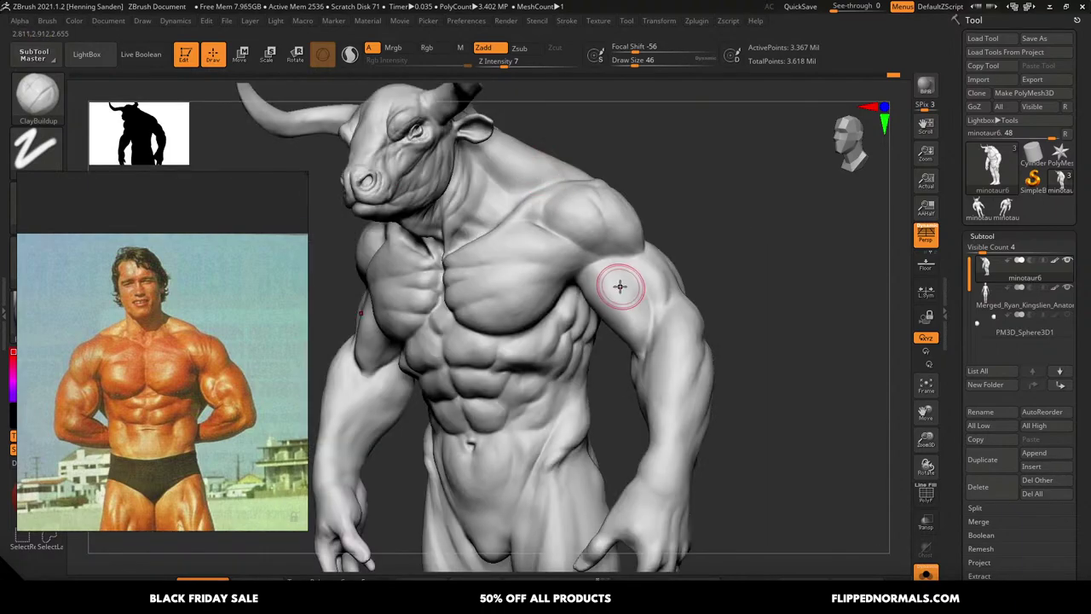
Sculpt and smooth the forehead crease above the minotaur's eye with ClayBuildup at draw sizes 39 and 51
right_click_drag(620, 285, 634, 304)
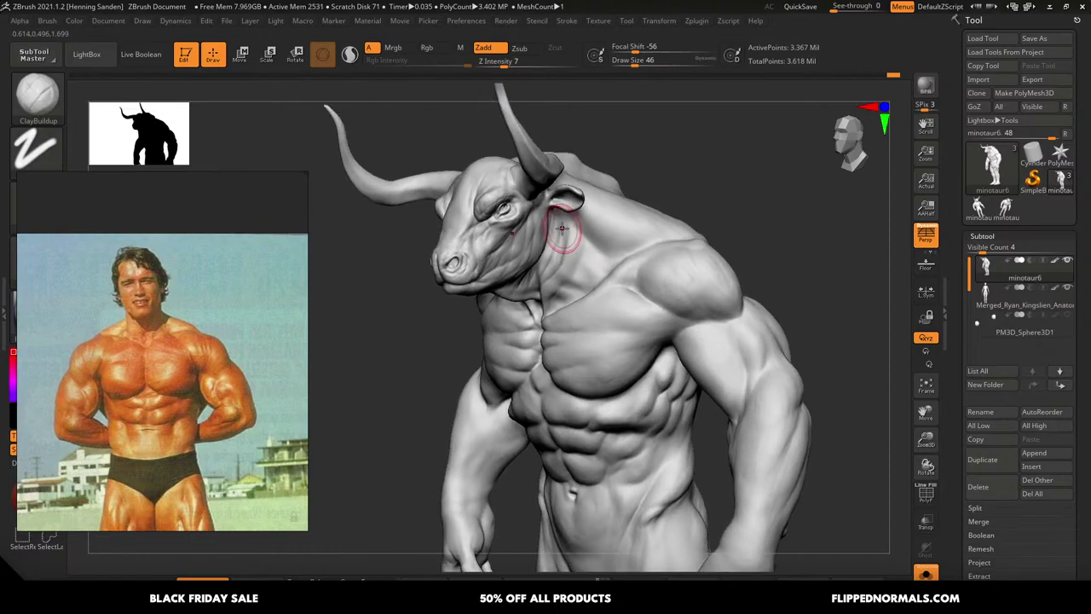
right_click_drag(565, 236, 535, 298)
key("bracketleft")
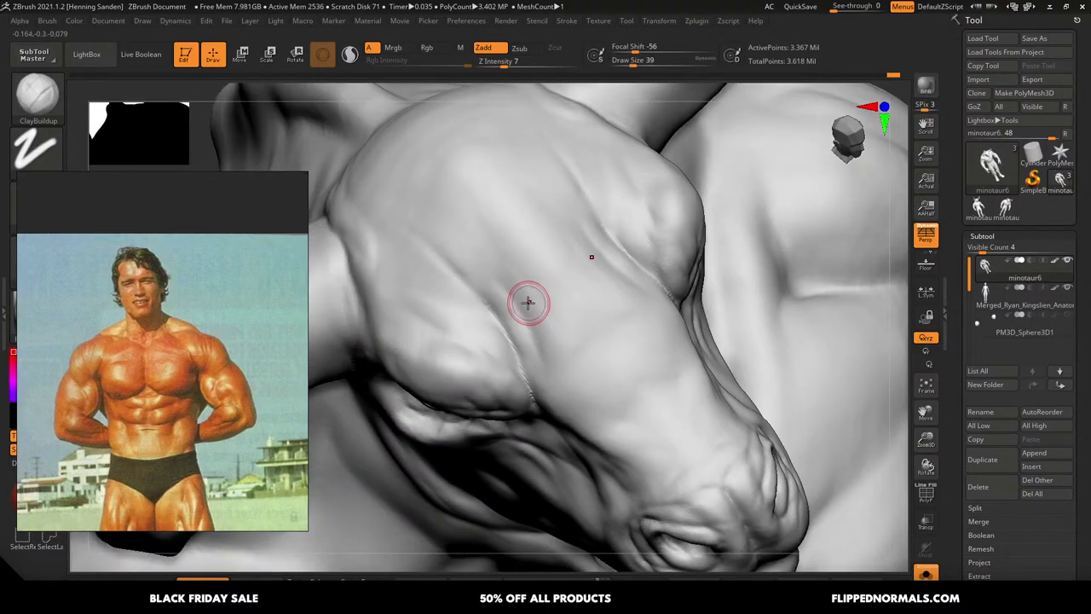
left_click_drag(492, 269, 529, 303, "shift")
key("bracketright")
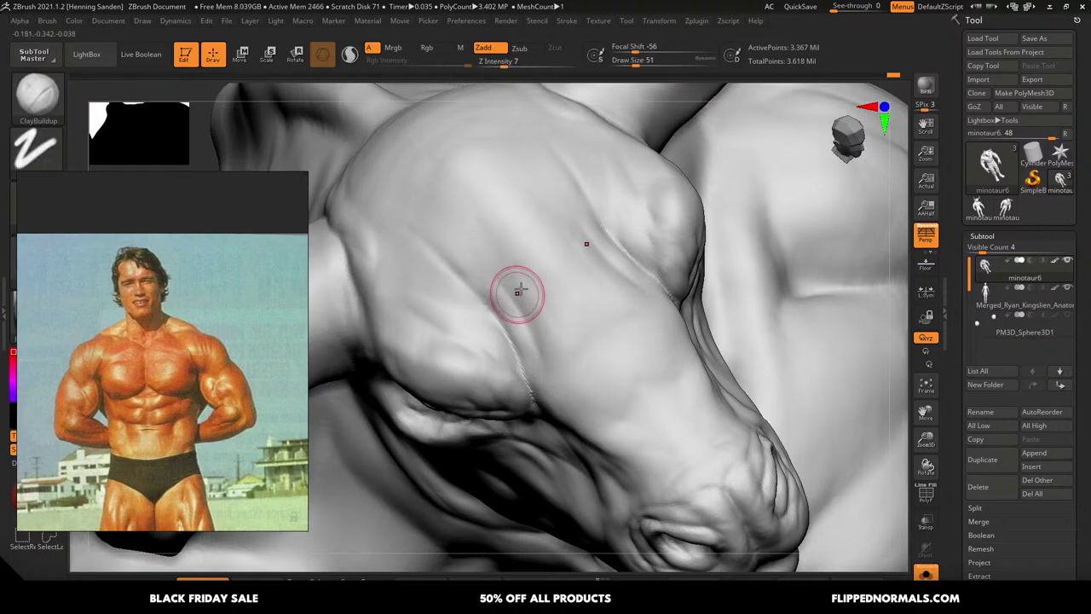
key("bracketleft")
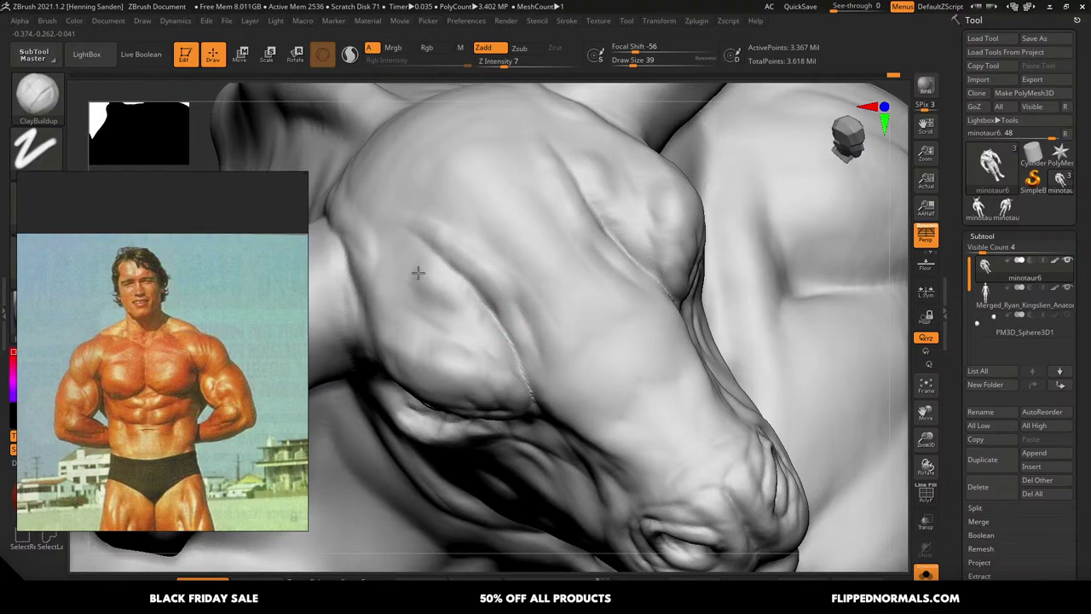
Hatch the forms on both sides of the brow crease with MaskPen at draw size 20, and clear the mask
mouse_move(406, 261)
left_mouse_down("ctrl")
mouse_move(452, 290)
mouse_move(474, 347)
left_mouse_up("ctrl")
left_click_drag(512, 313, 463, 259, "ctrl")
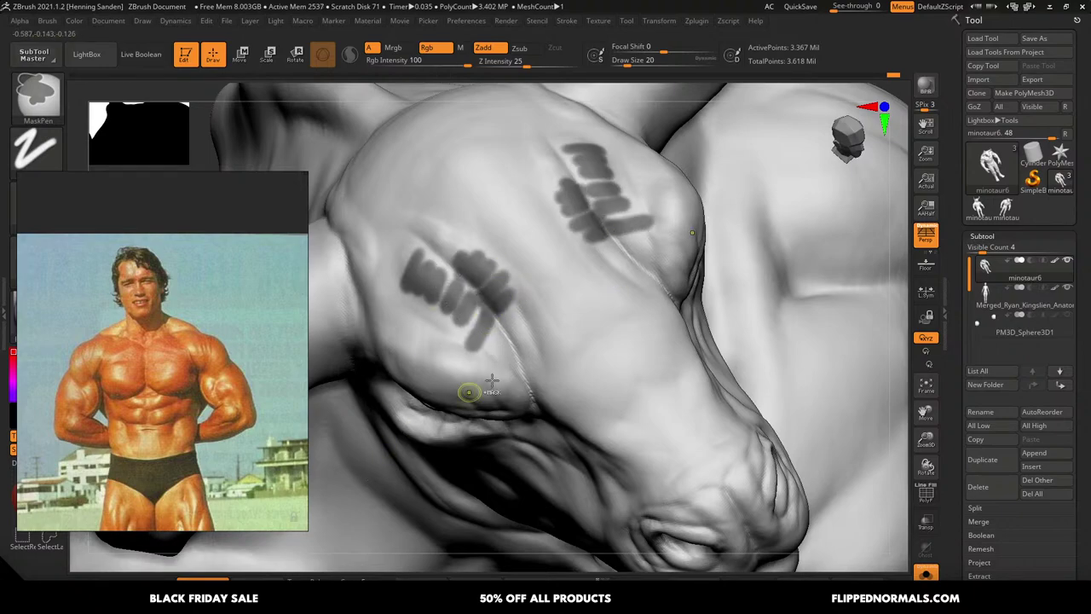
left_click_drag(198, 131, 206, 143, "ctrl")
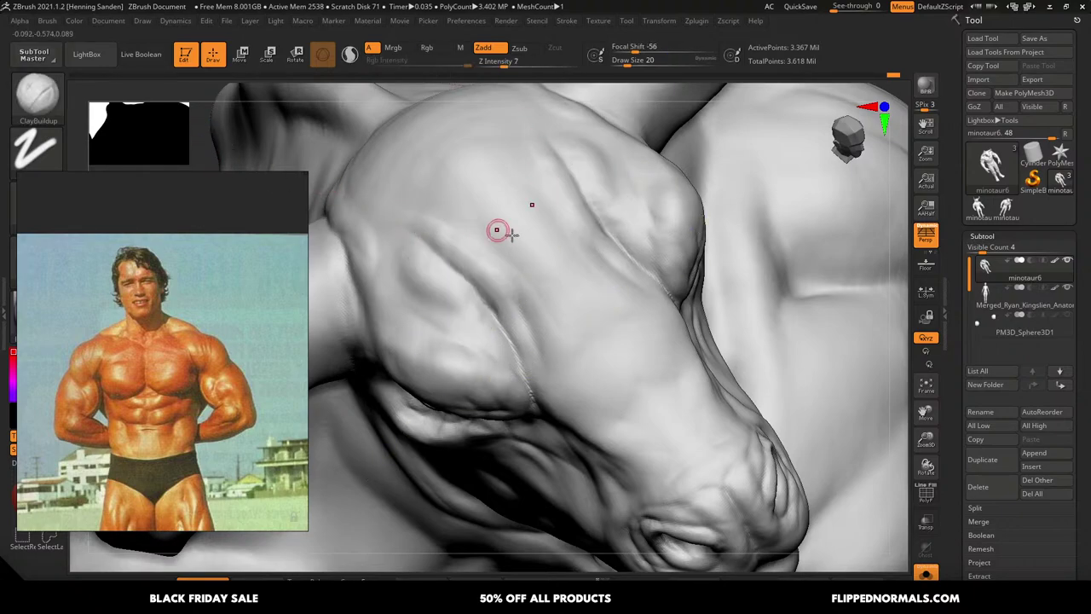
Build up the forehead forms beside the brow crease with ClayBuildup at draw size 33
key("bracketright")
left_click_drag(421, 232, 413, 228)
key("]")
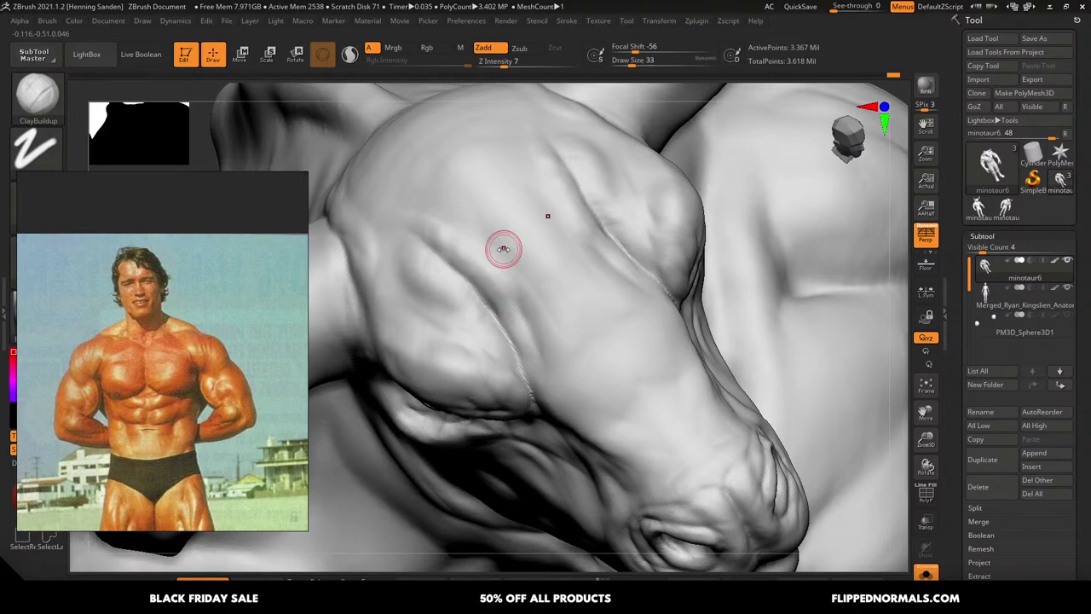
left_click_drag(502, 244, 439, 227)
left_click_drag(504, 285, 474, 241)
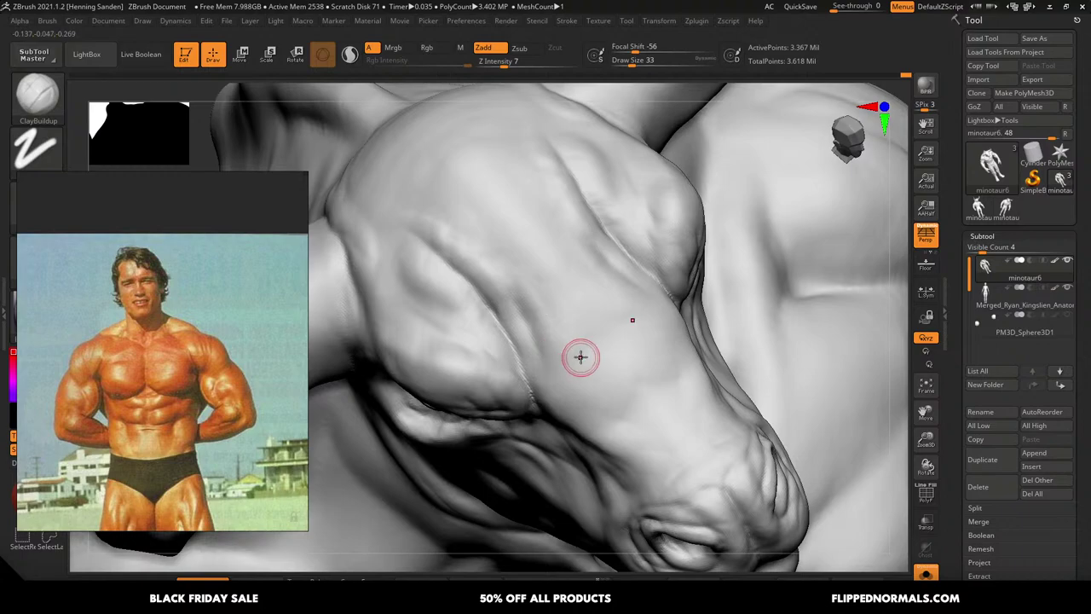
right_click_drag(581, 350, 574, 305, "ctrl")
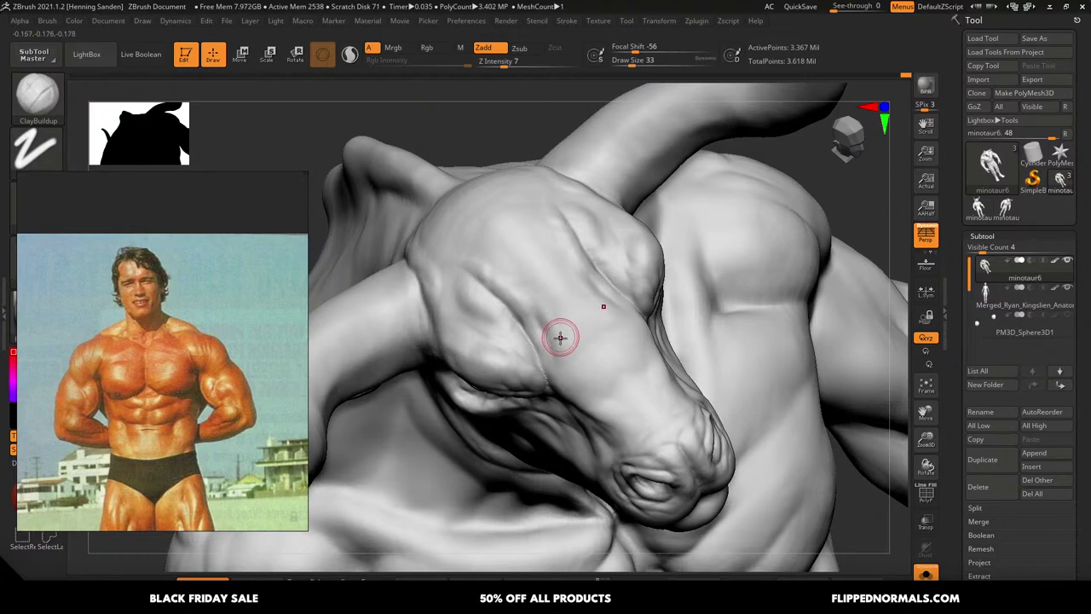
mouse_move(571, 305)
right_mouse_down()
mouse_move(585, 349)
mouse_move(622, 312)
mouse_move(635, 364)
mouse_move(593, 290)
right_mouse_up()
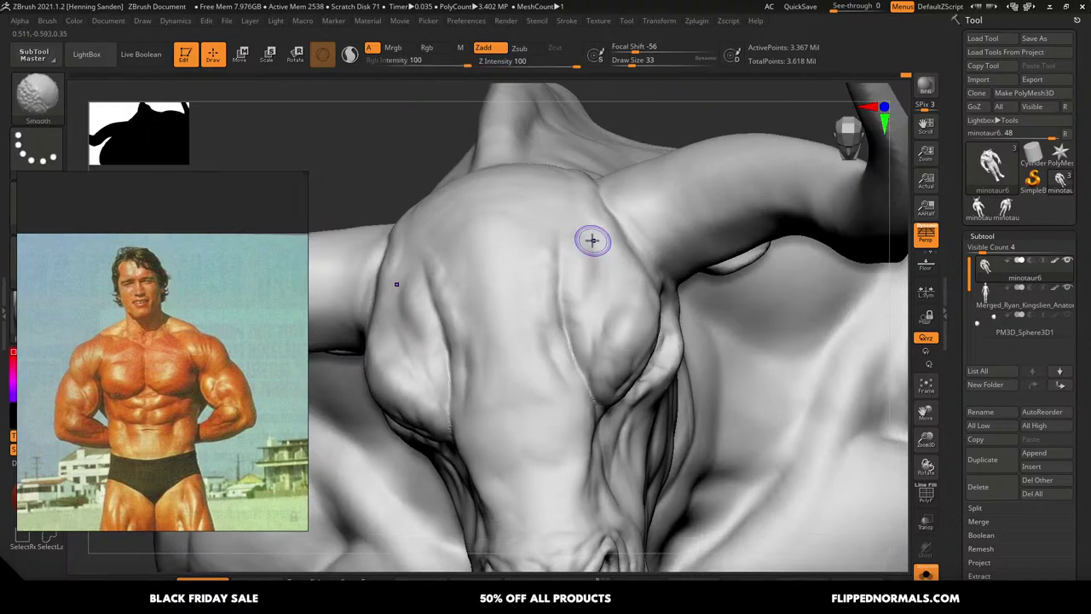
Smooth the forehead form beside the brow crease
left_click_drag(591, 242, 582, 302, "shift")
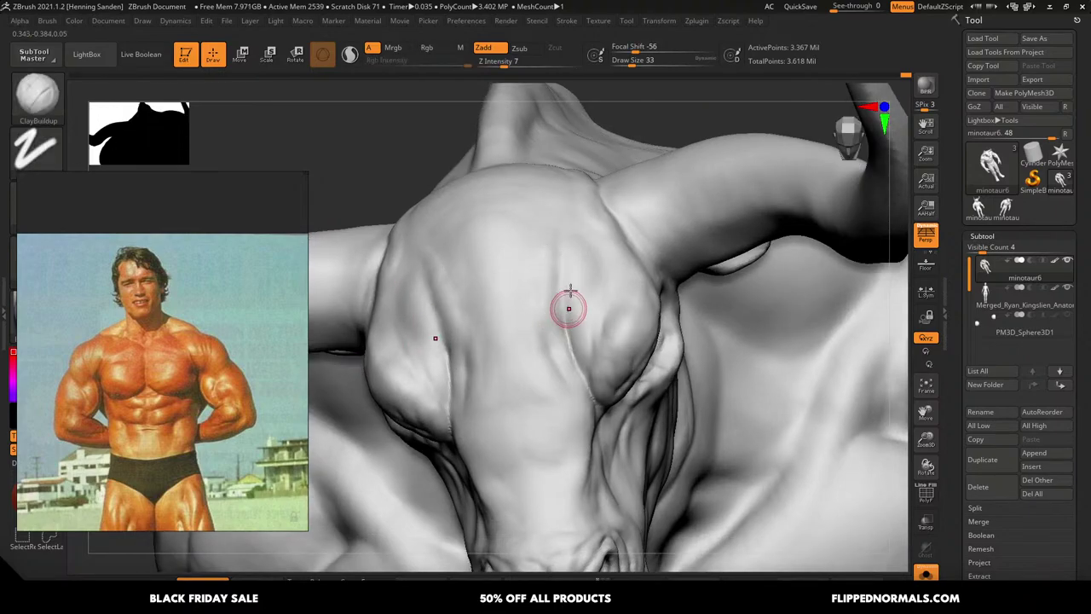
right_click_drag(571, 297, 573, 350)
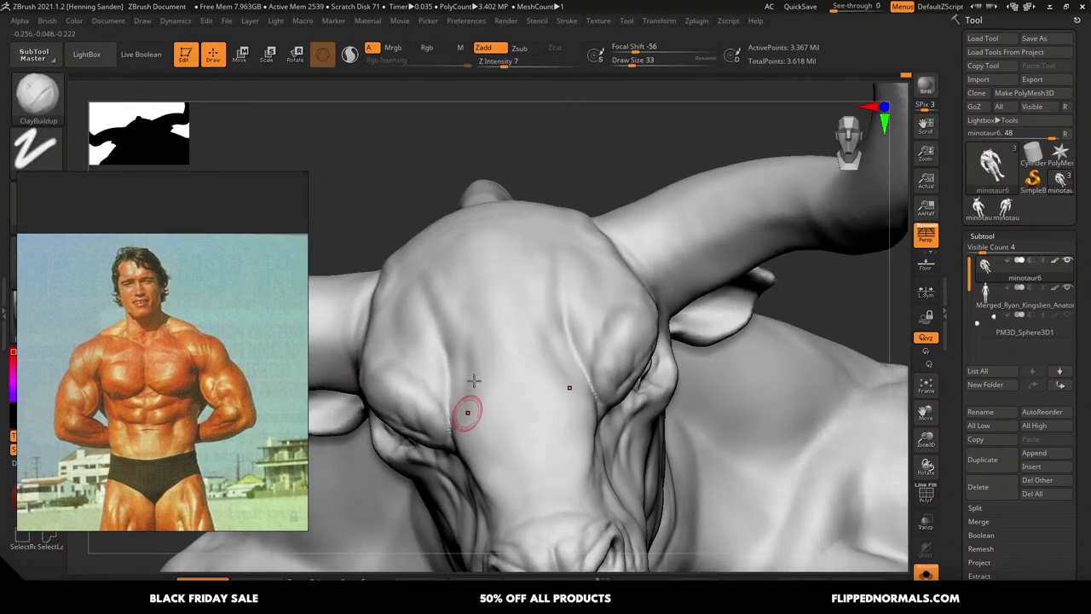
mouse_move(463, 414)
right_mouse_down()
mouse_move(427, 409)
mouse_move(538, 343)
mouse_move(534, 312)
mouse_move(576, 388)
mouse_move(554, 435)
mouse_move(533, 443)
right_mouse_up()
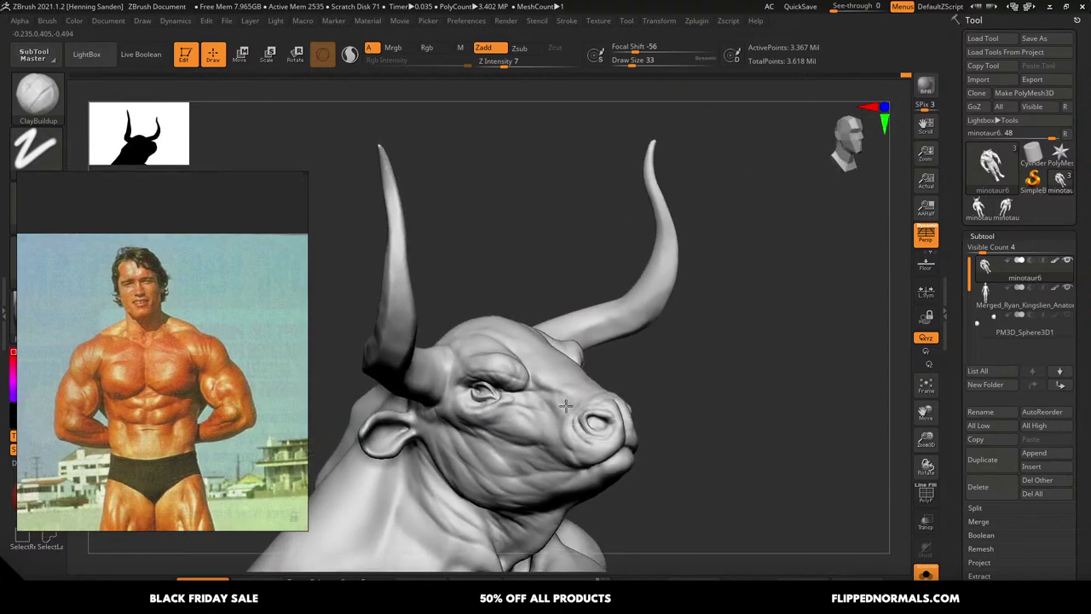
Refine the forms below the inner brow and around the eye with ClayBuildup at draw size 46
right_click_drag(522, 367, 566, 339, "alt")
key("s")
left_click_drag(543, 388, 550, 389)
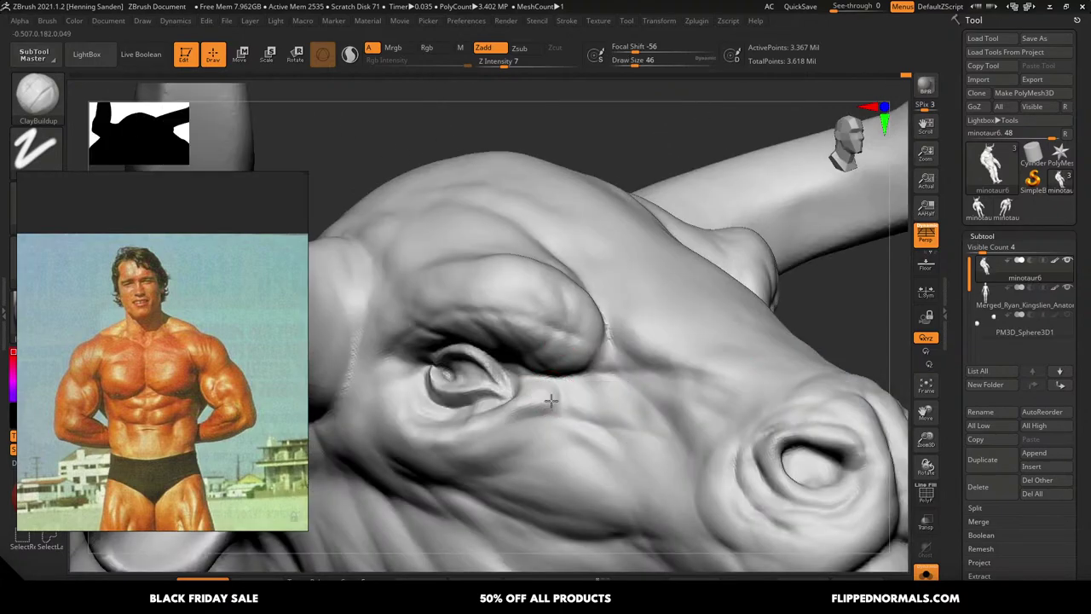
right_click_drag(534, 417, 537, 394)
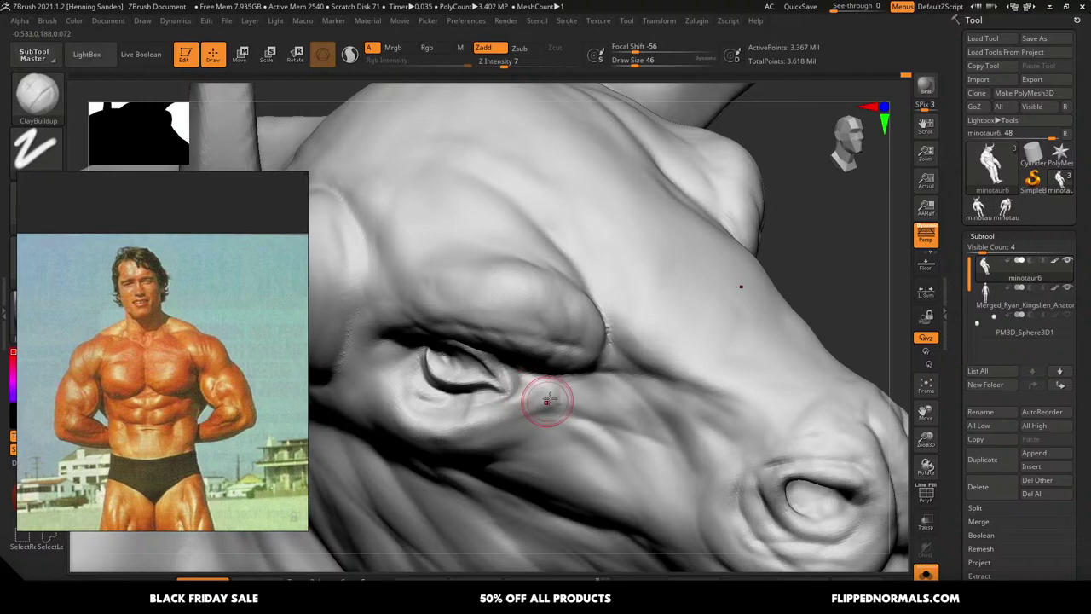
right_click_drag(541, 397, 585, 352)
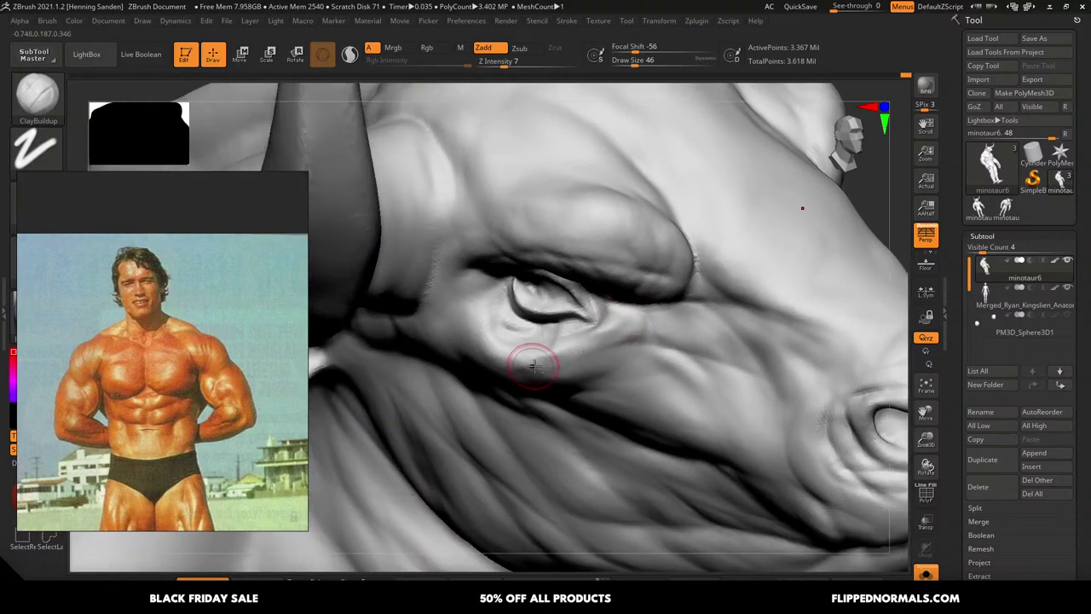
mouse_move(499, 346)
right_mouse_down()
mouse_move(453, 201)
mouse_move(460, 111)
right_mouse_up()
key("bracketleft")
Sculpt the side of the nose bridge with ClayBuildup at draw sizes 46 and 29
mouse_move(750, 286)
right_mouse_down()
mouse_move(684, 274)
mouse_move(675, 327)
mouse_move(572, 312)
mouse_move(577, 324)
mouse_move(592, 319)
right_mouse_up()
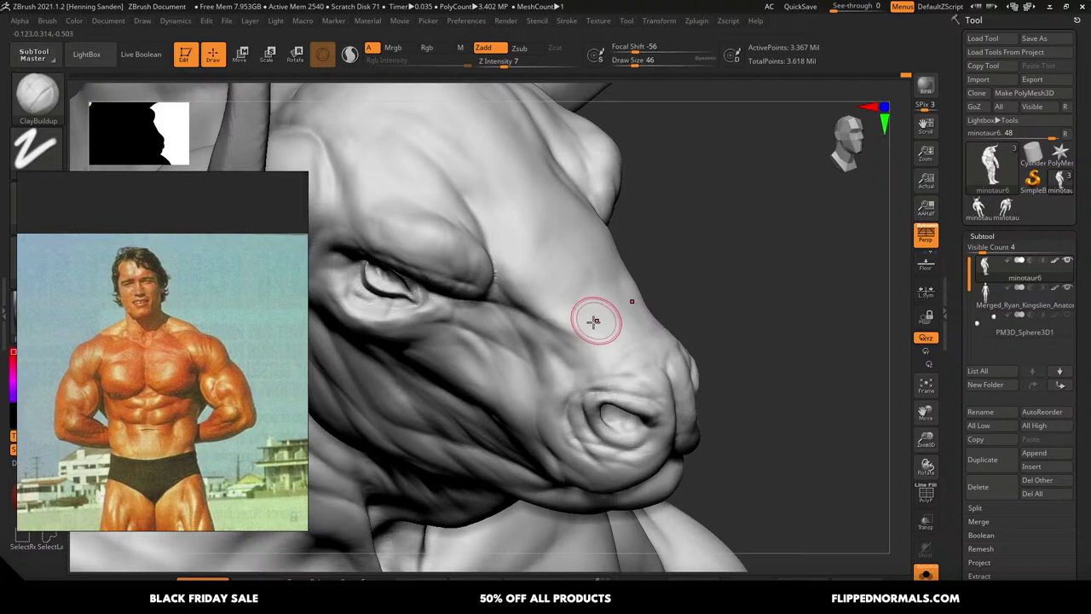
left_click_drag(593, 322, 576, 316)
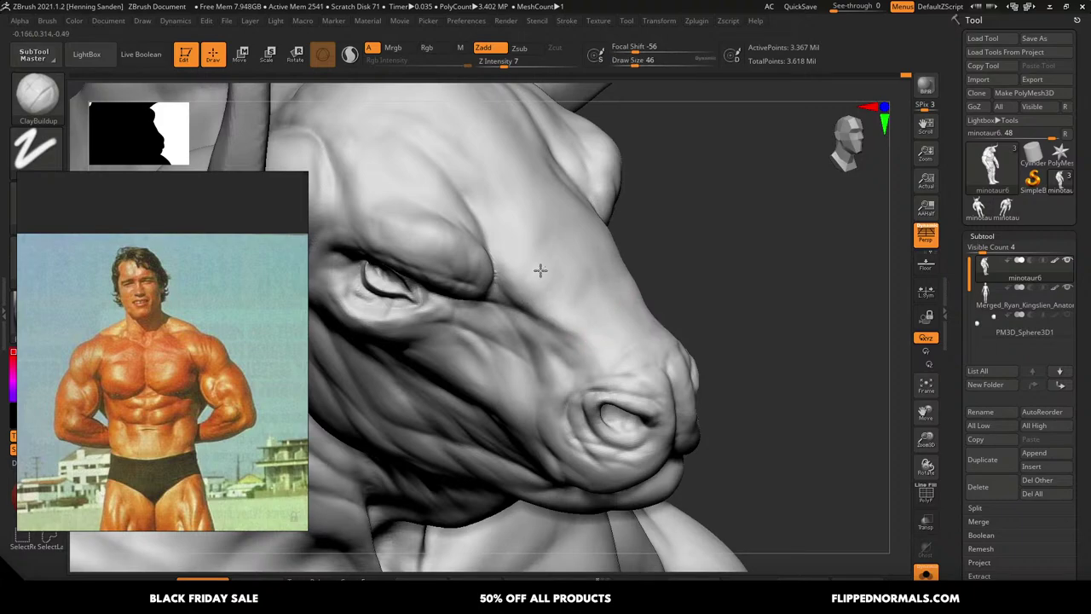
mouse_move(521, 246)
right_mouse_down()
mouse_move(540, 244)
mouse_move(563, 288)
right_mouse_up()
key("s")
left_click_drag(563, 288, 566, 288)
right_click_drag(550, 282, 558, 287)
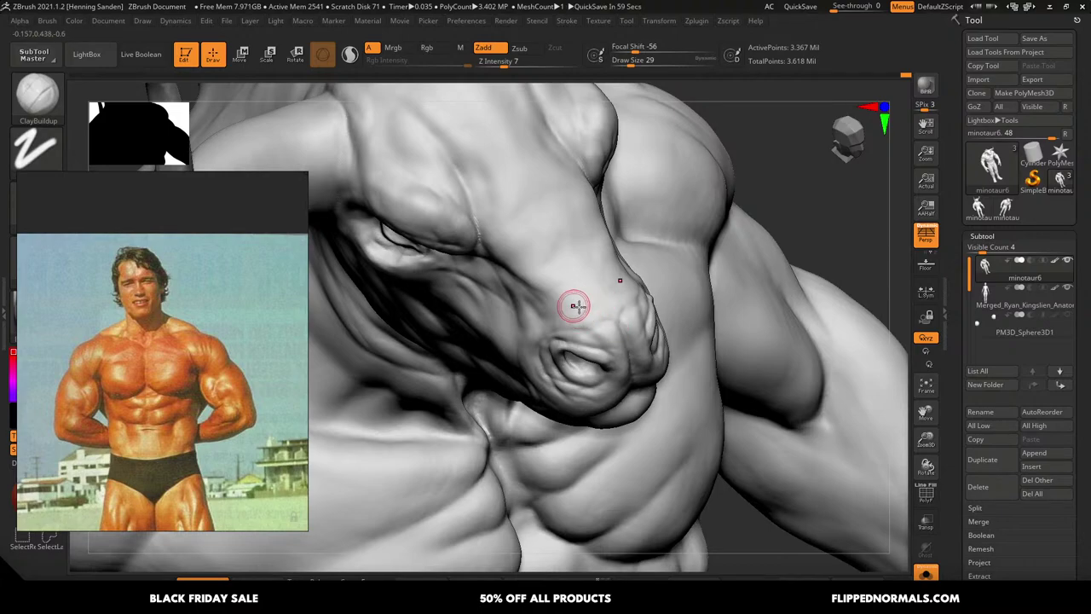
Refine the upper snout between the nose bridge and the nostril with ClayBuildup at draw size 33
mouse_move(575, 304)
right_mouse_down()
mouse_move(574, 270)
mouse_move(605, 297)
right_mouse_up()
key("s")
left_click_drag(625, 320, 646, 324)
key("s")
key("s")
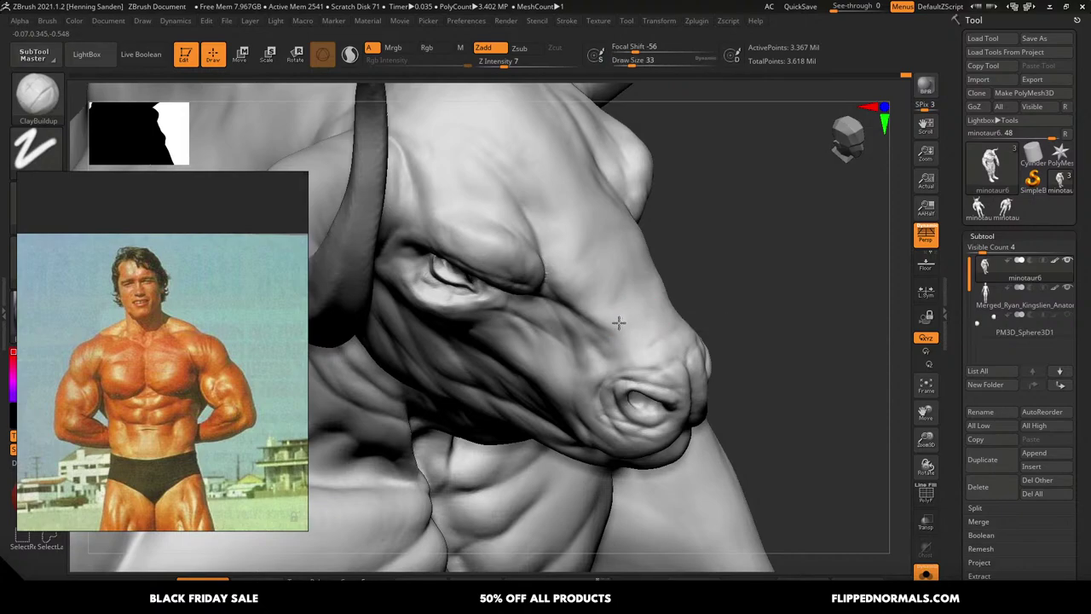
mouse_move(629, 317)
right_mouse_down()
mouse_move(640, 298)
mouse_move(618, 282)
mouse_move(636, 328)
right_mouse_up()
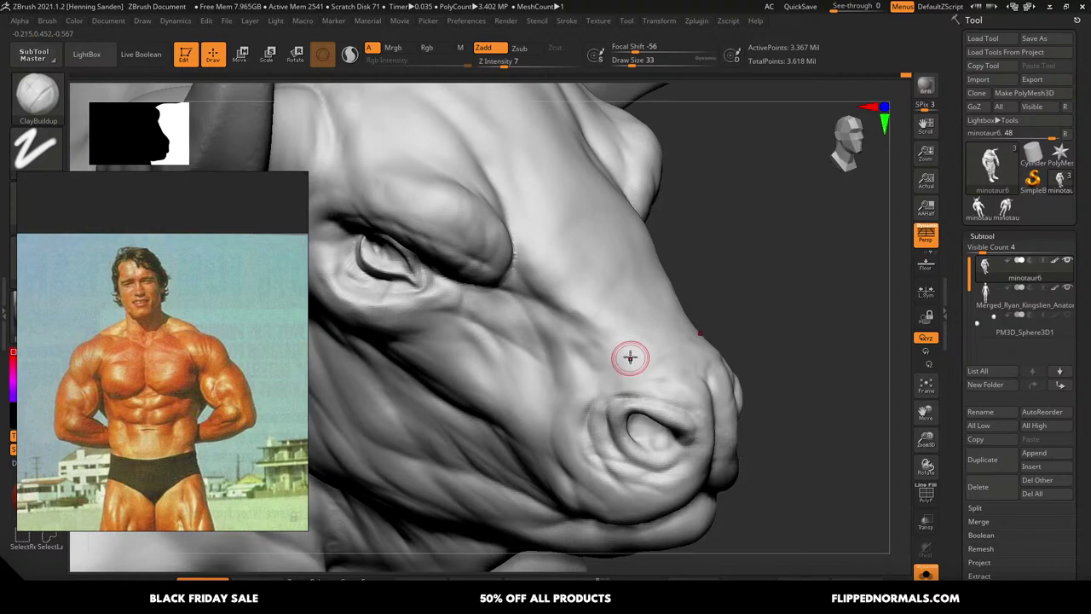
Build up the transition from the inner brow into the nose bridge with ClayBuildup at draw size 39
right_click_drag(633, 354, 628, 353)
key("s")
left_click_drag(564, 285, 566, 284)
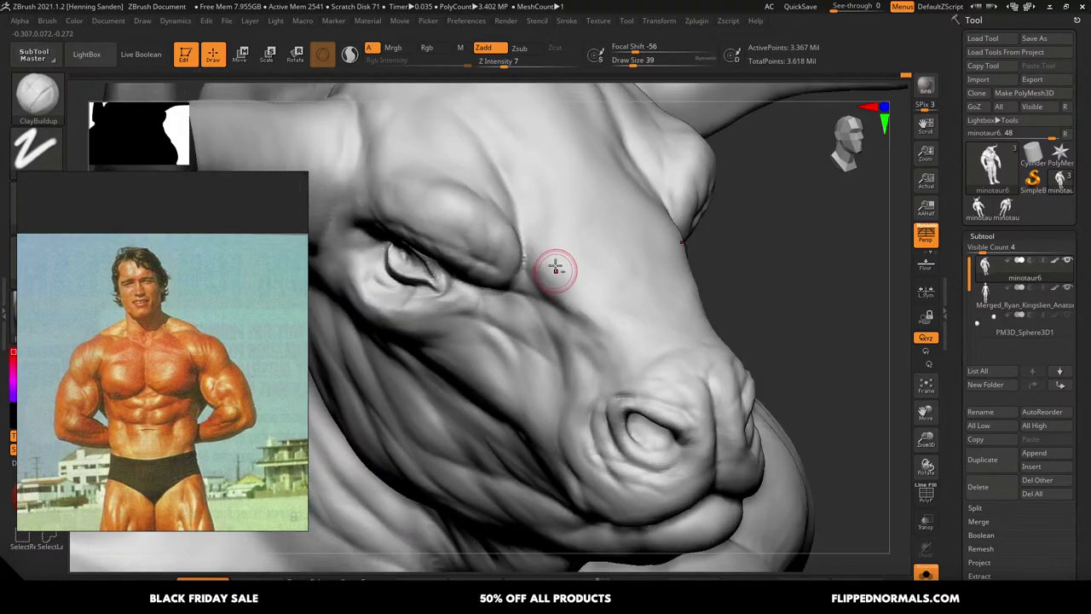
right_click_drag(556, 265, 592, 292)
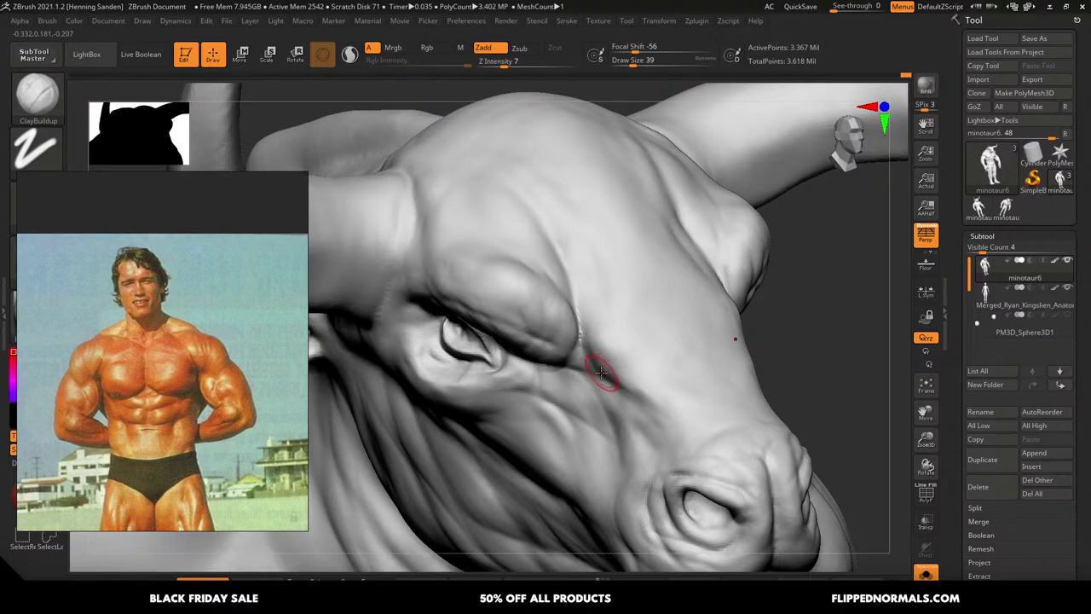
mouse_move(584, 318)
right_mouse_down()
mouse_move(580, 291)
mouse_move(611, 319)
mouse_move(575, 330)
right_mouse_up()
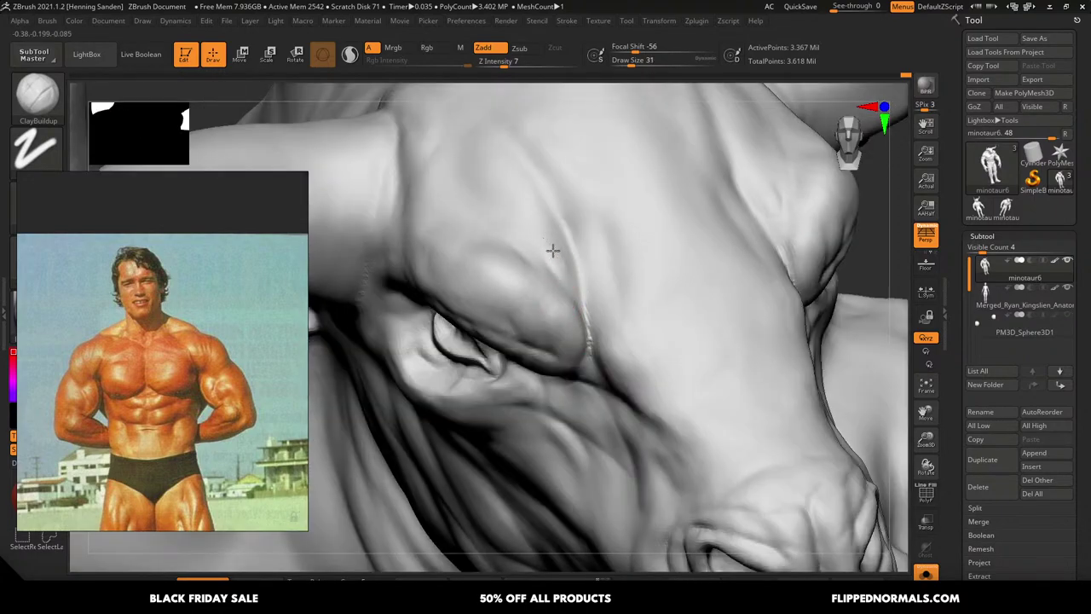
Rework the crease between the forehead and the brow bulge with ClayBuildup at draw sizes 31 and 37
key("s")
mouse_move(531, 225)
left_mouse_down()
mouse_move(509, 193)
mouse_move(550, 238)
left_mouse_up()
mouse_move(573, 250)
right_mouse_down("ctrl")
mouse_move(604, 271)
mouse_move(608, 292)
right_mouse_up("ctrl")
key("s")
mouse_move(596, 341)
right_mouse_down("ctrl")
mouse_move(575, 356)
mouse_move(574, 321)
right_mouse_up("ctrl")
key("s")
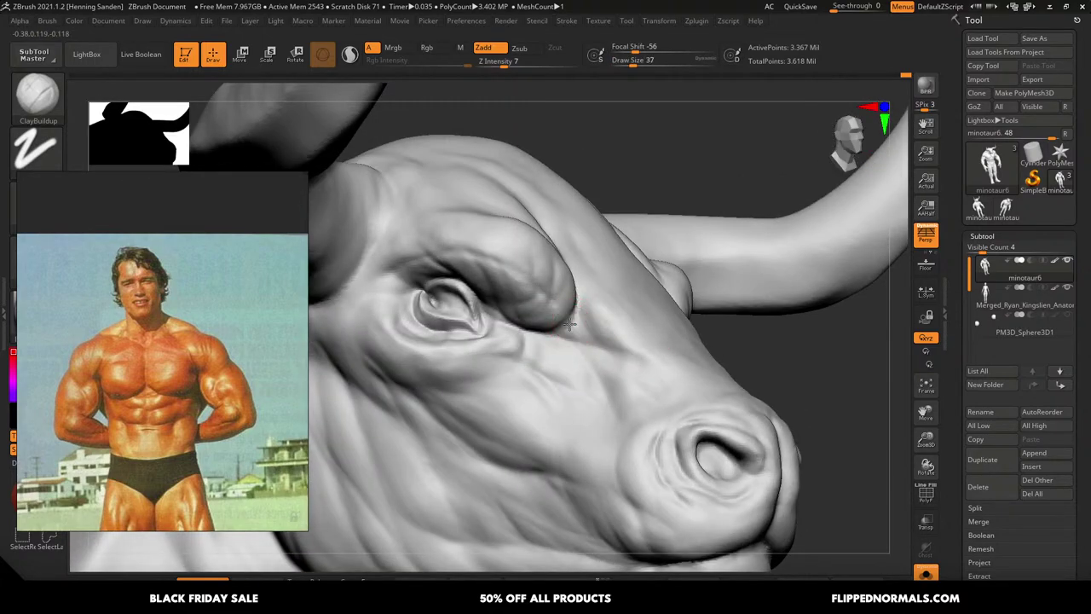
Add form to the bulging brow above the eye with ClayBuildup at draw size 29
key("bracketleft")
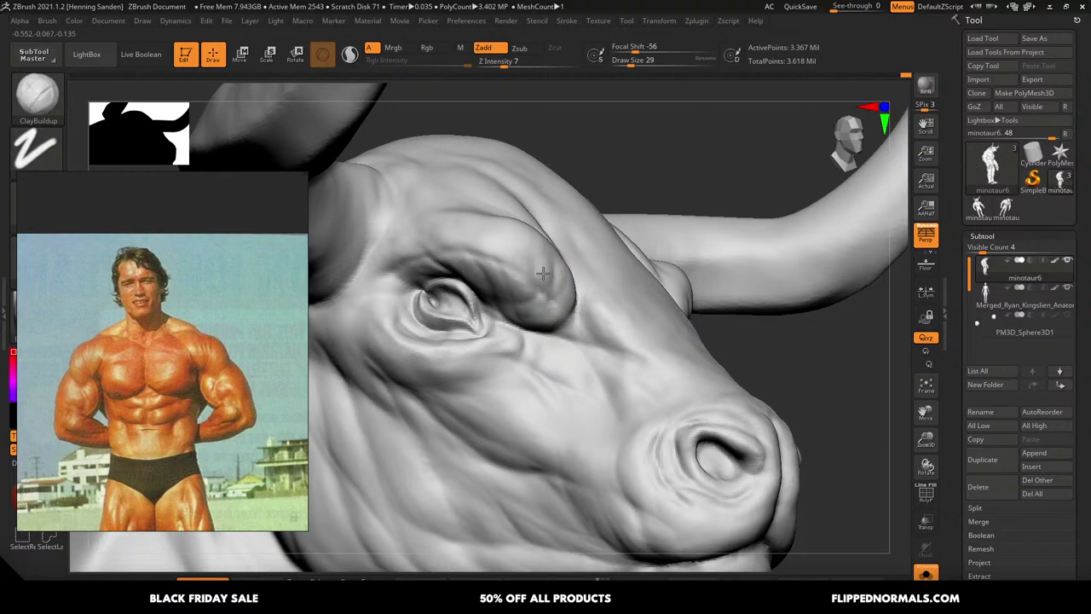
mouse_move(499, 250)
left_mouse_down()
mouse_move(489, 248)
mouse_move(511, 250)
left_mouse_up()
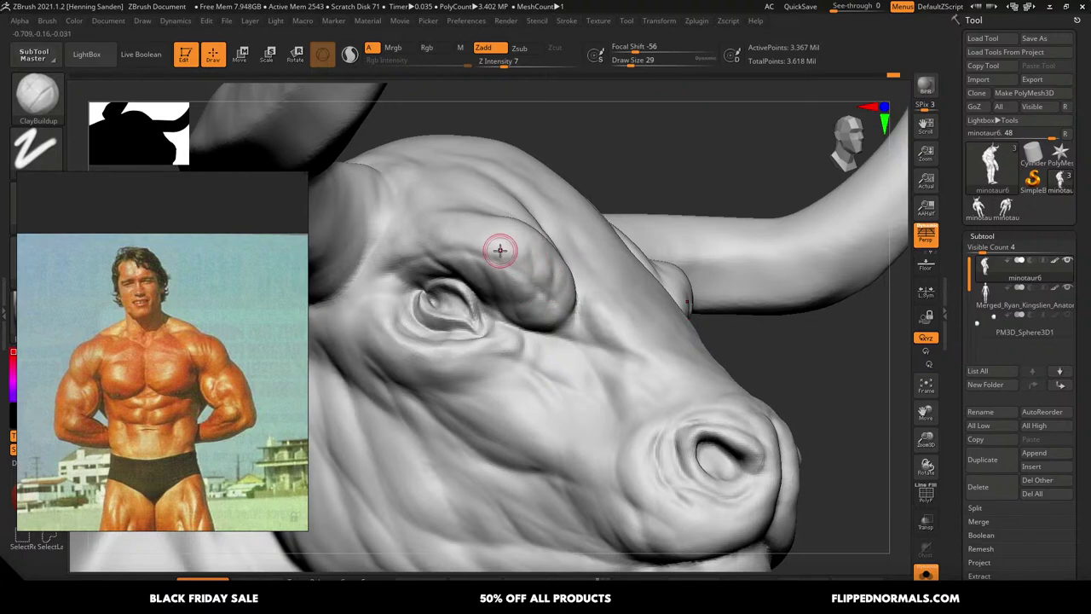
right_click_drag(497, 248, 507, 254)
mouse_move(506, 252)
left_mouse_down()
mouse_move(509, 261)
mouse_move(483, 231)
mouse_move(445, 225)
left_mouse_up()
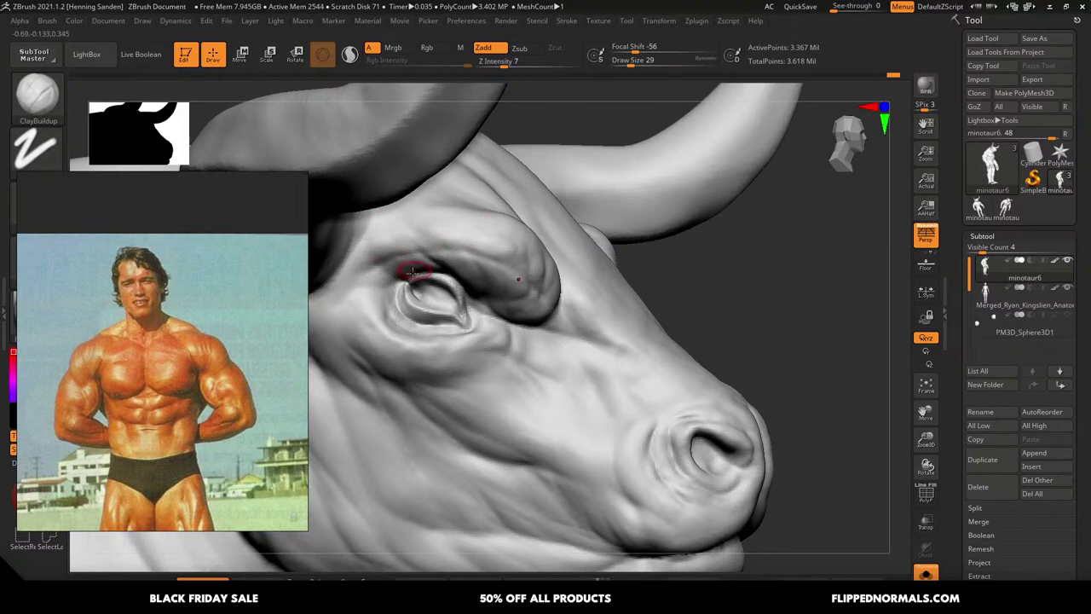
Sculpt the area around the outer eye and the cheek below it with ClayBuildup at draw sizes 29 and 35
mouse_move(386, 308)
left_mouse_down()
mouse_move(399, 324)
mouse_move(384, 306)
left_mouse_up()
right_click_drag(505, 333, 495, 350)
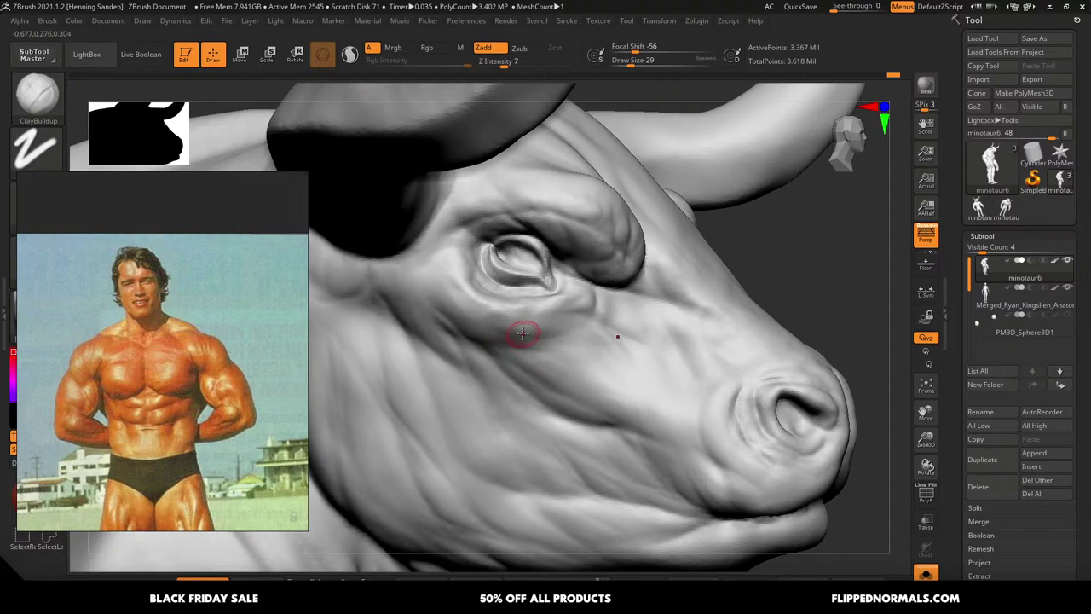
key("]")
left_click_drag(591, 347, 567, 359)
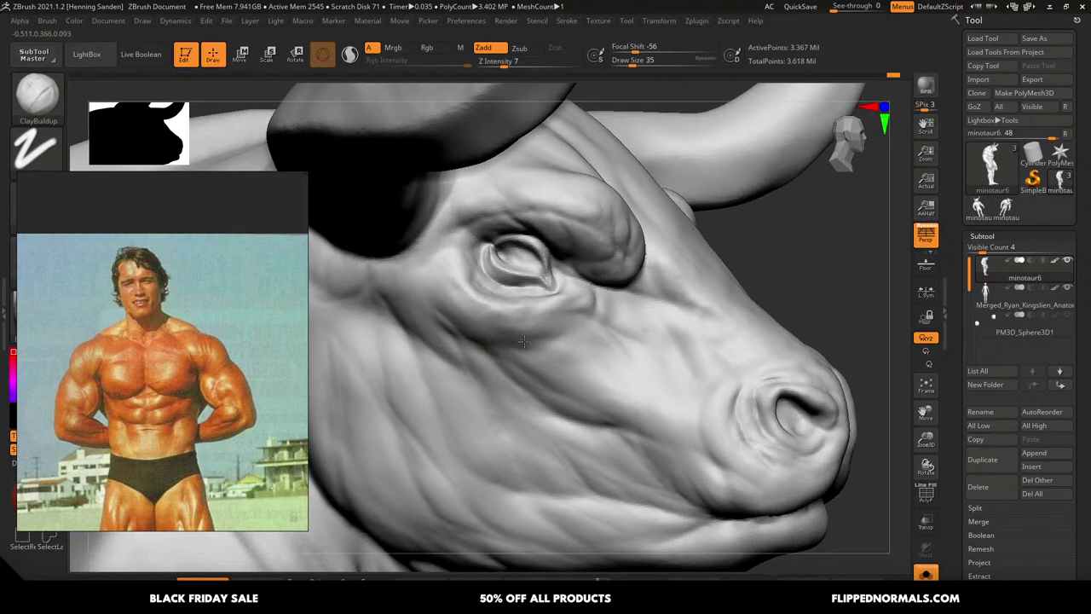
Refine the cheek folds below the eye with ClayBuildup at draw size 27 and smooth at draw size 46
right_click_drag(592, 370, 592, 361)
key("[")
key("[")
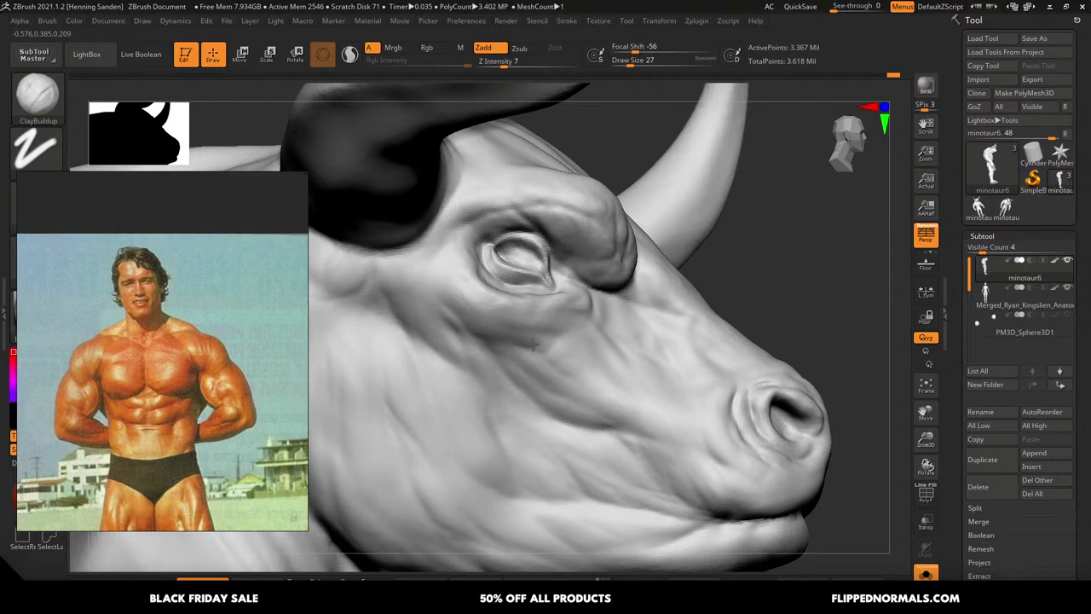
key("]")
key("]")
key("]")
mouse_move(572, 341)
right_mouse_down()
mouse_move(560, 324)
mouse_move(556, 332)
mouse_move(570, 319)
mouse_move(610, 351)
mouse_move(602, 362)
mouse_move(588, 354)
right_mouse_up()
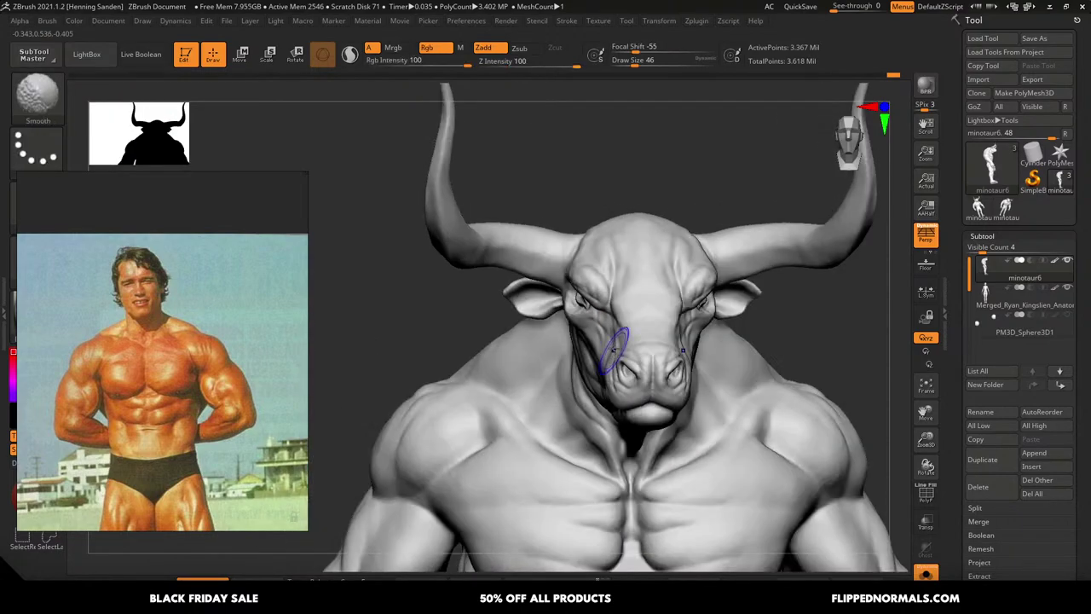
Adjust the face proportions beside the nose bridge with the Move brush at draw size 94
mouse_move(636, 326)
right_mouse_down("alt")
mouse_move(637, 353)
mouse_move(640, 343)
right_mouse_up("alt")
key("b")
key("m")
key("v")
key("s")
mouse_move(603, 332)
left_mouse_down()
mouse_move(605, 346)
mouse_move(603, 318)
left_mouse_up()
right_click_drag(603, 318, 639, 287)
Refine the brow and nose bridge forms with ClayBuildup at draw size 49
key("b")
key("c")
key("b")
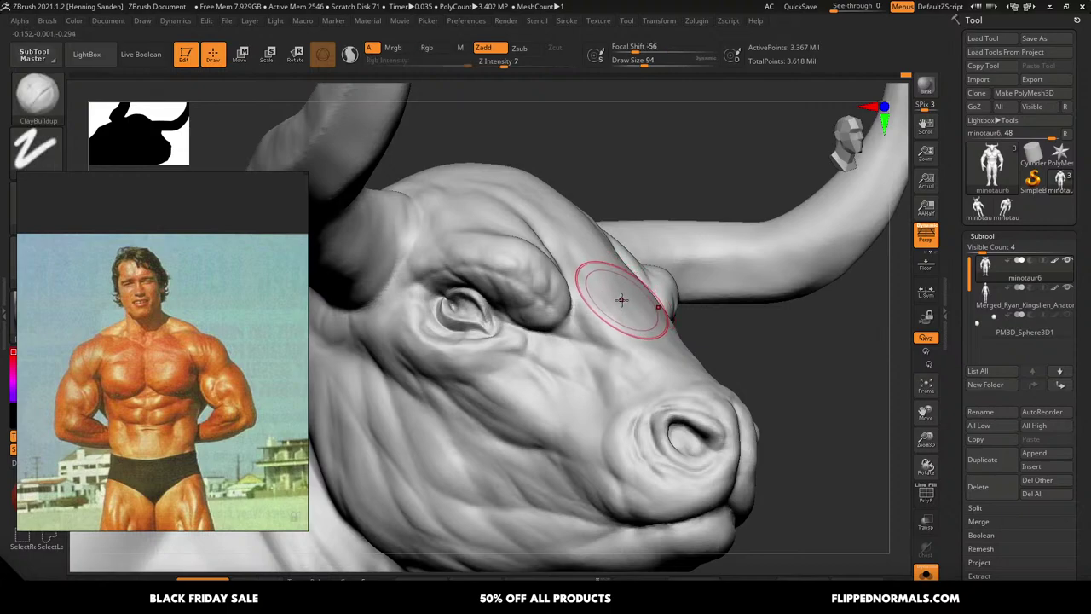
key("s")
left_click_drag(623, 303, 607, 298)
right_click_drag(608, 294, 525, 243)
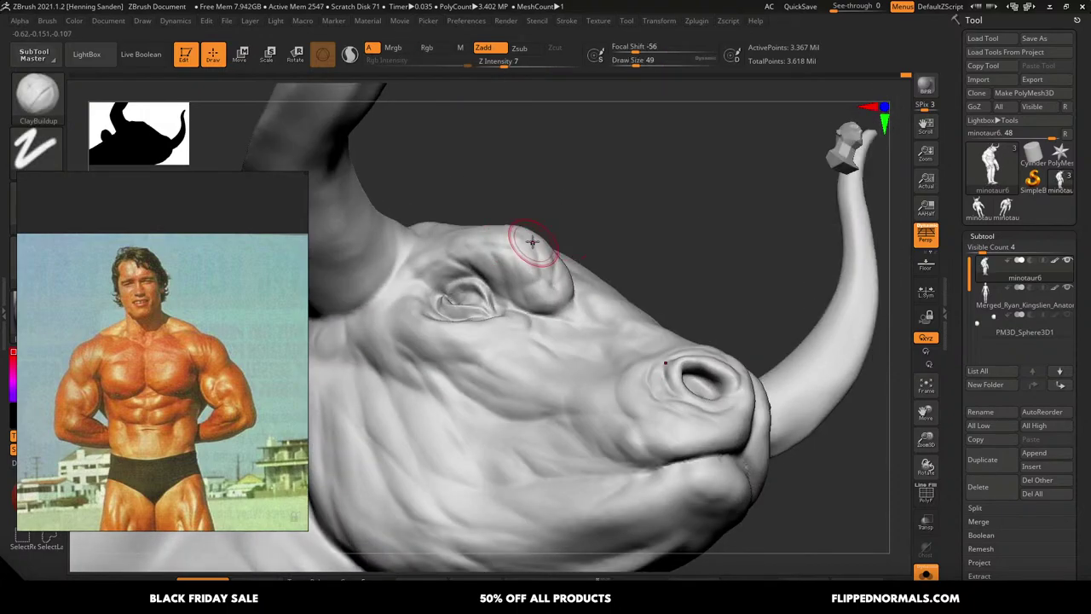
Reshape the top of the brow bulge with the Move brush at draw size 77 and check the head from several angles
key("b")
key("m")
key("v")
key("s")
left_click_drag(516, 238, 527, 238)
mouse_move(529, 238)
right_mouse_down()
mouse_move(500, 280)
mouse_move(532, 324)
mouse_move(591, 329)
mouse_move(554, 328)
right_mouse_up()
key("shift+s")
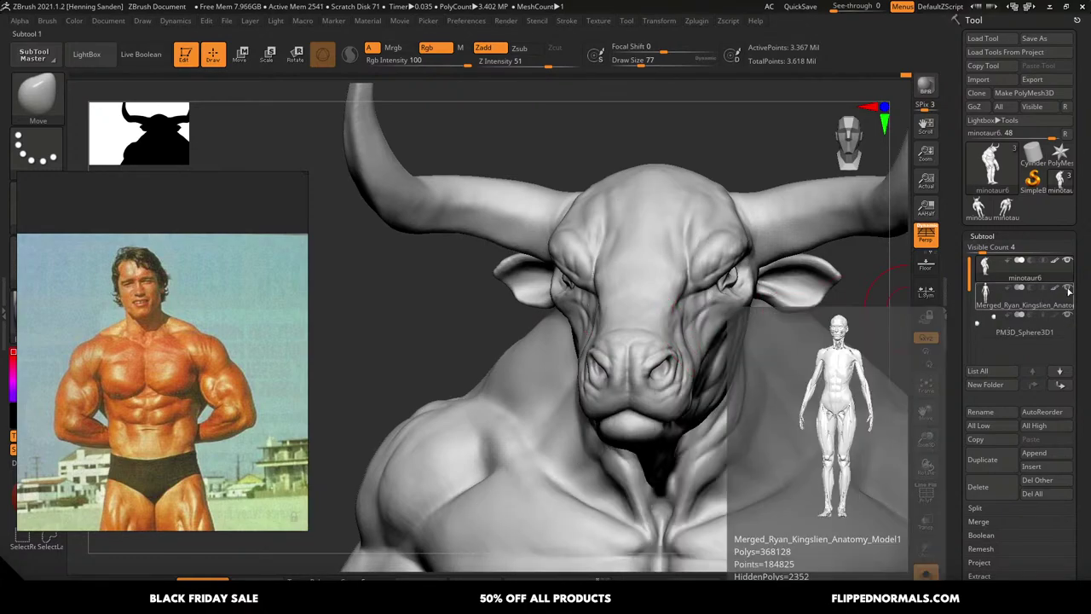
right_click_drag(775, 341, 776, 317)
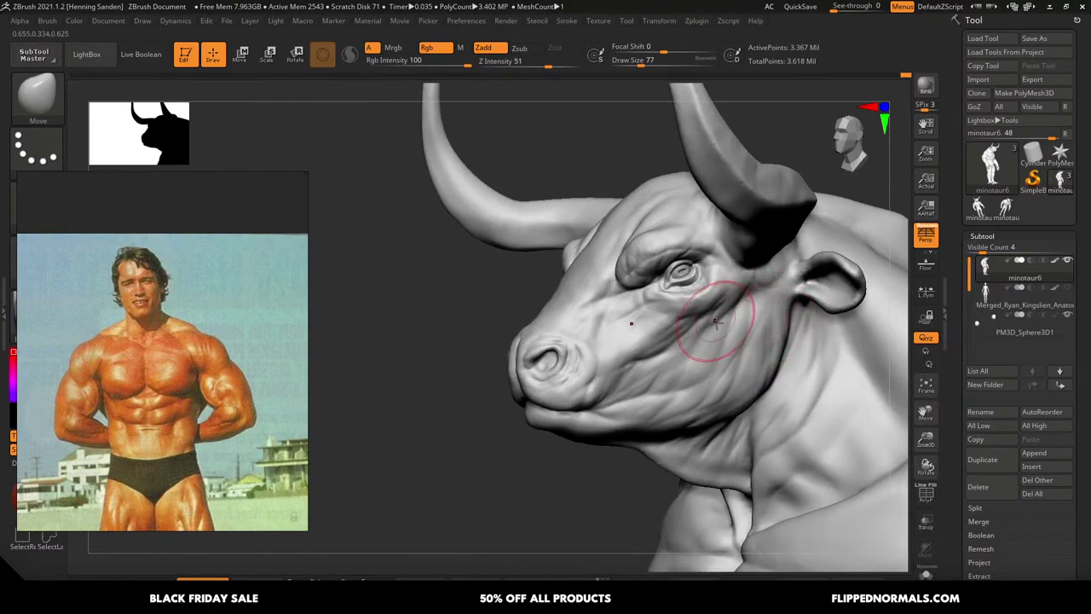
right_click_drag(709, 329, 731, 324)
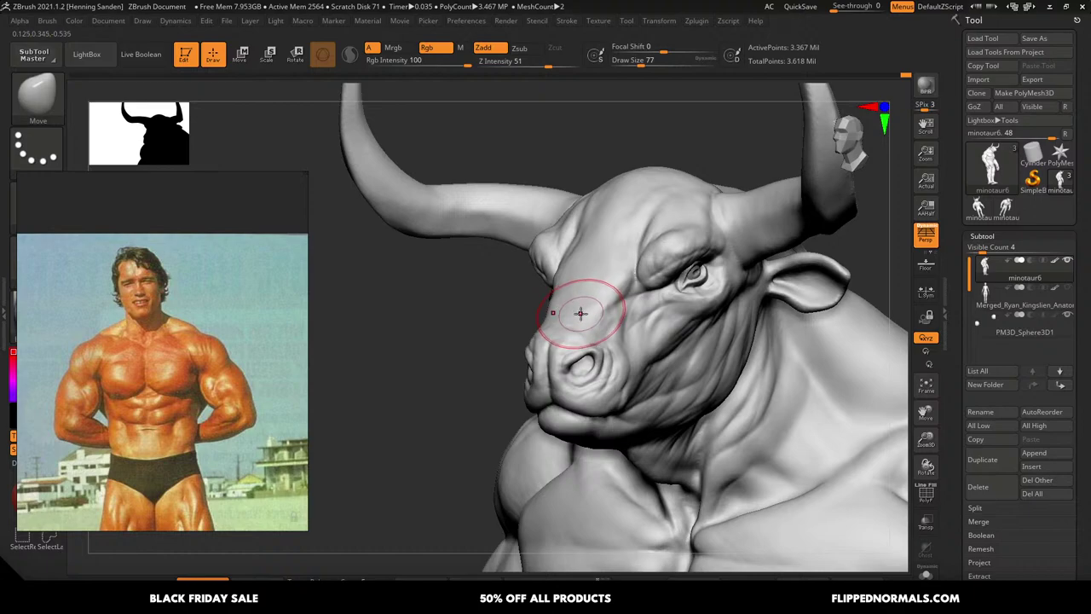
Build up the neck and trapezius area above the collarbone with ClayBuildup at draw sizes 44 and 68
mouse_move(580, 318)
right_mouse_down()
mouse_move(569, 265)
mouse_move(684, 304)
mouse_move(679, 351)
mouse_move(628, 297)
mouse_move(645, 349)
mouse_move(667, 356)
mouse_move(636, 409)
right_mouse_up()
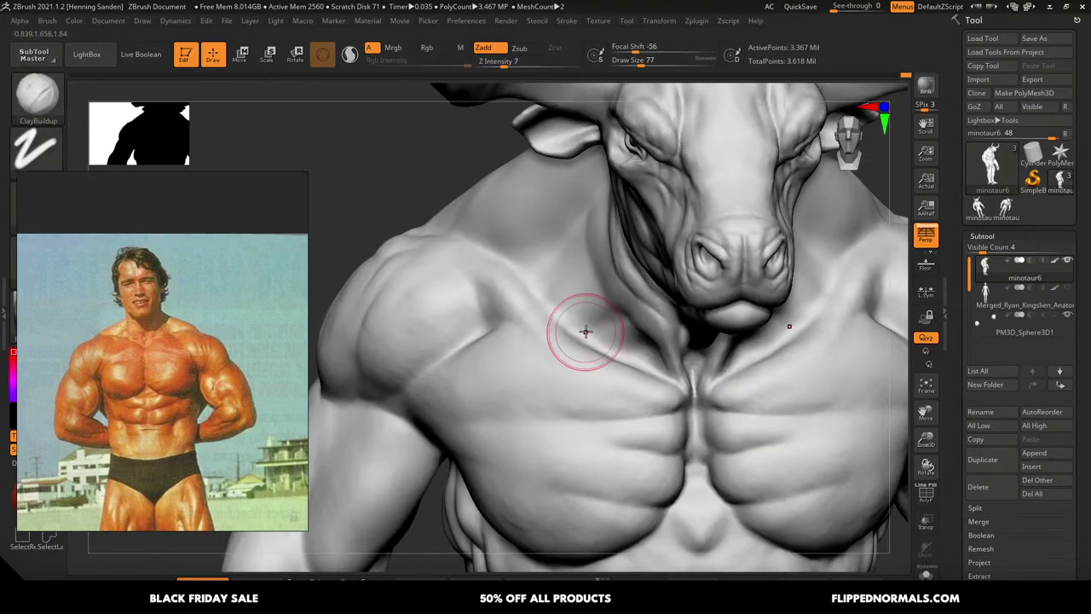
right_click_drag(585, 334, 594, 337)
key("s")
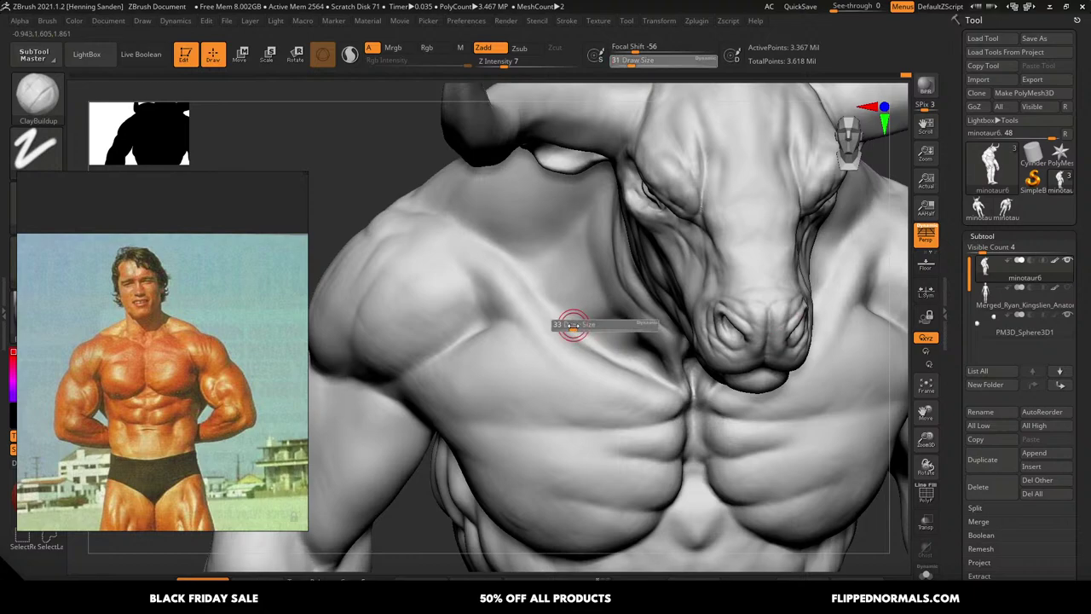
left_click_drag(572, 325, 577, 324)
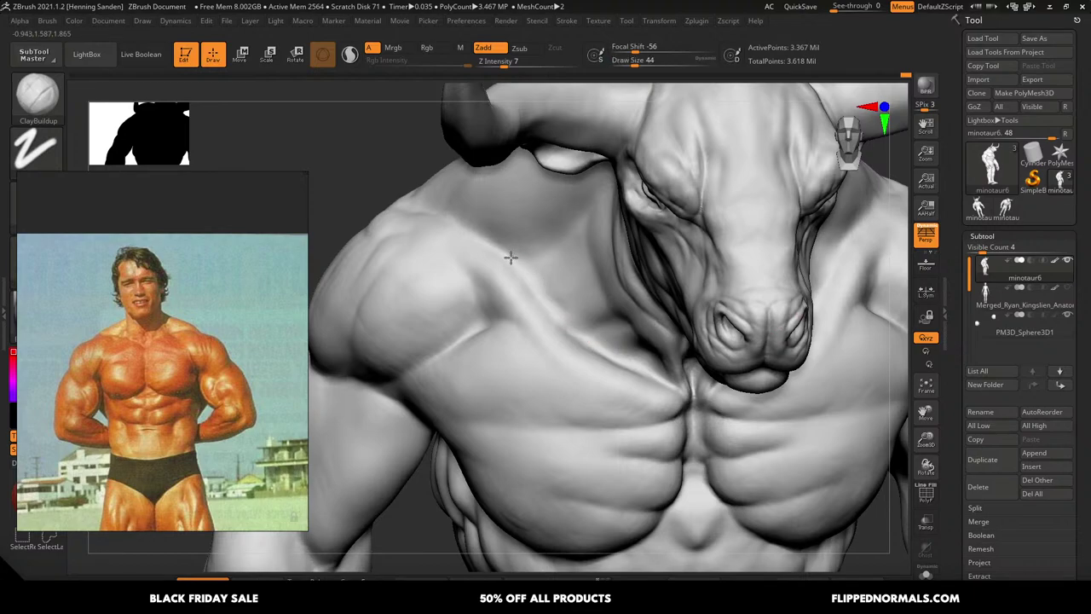
left_click_drag(534, 245, 542, 246)
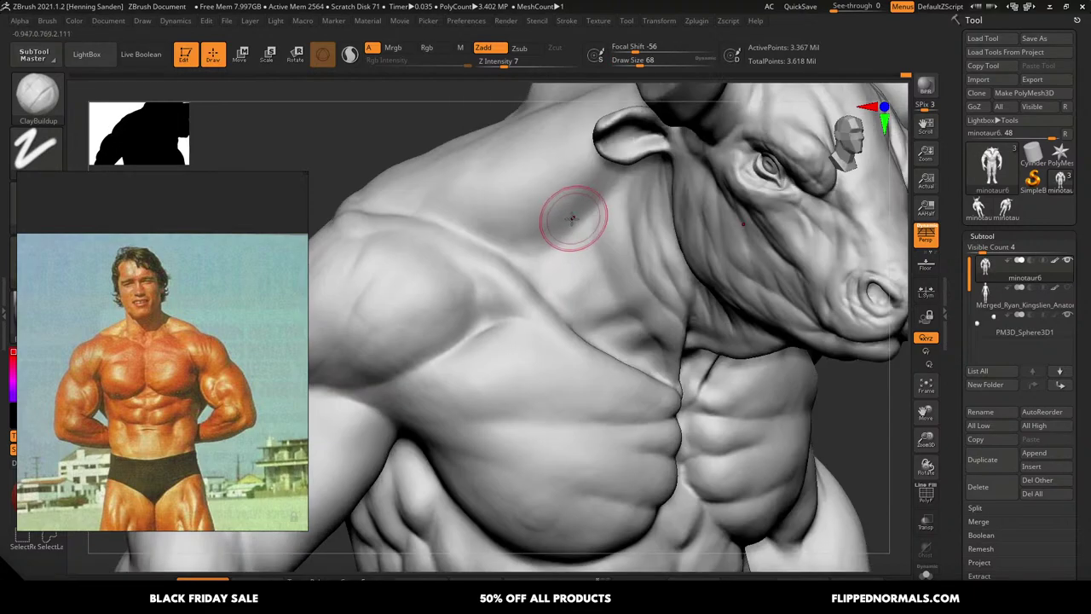
left_click_drag(568, 214, 536, 214)
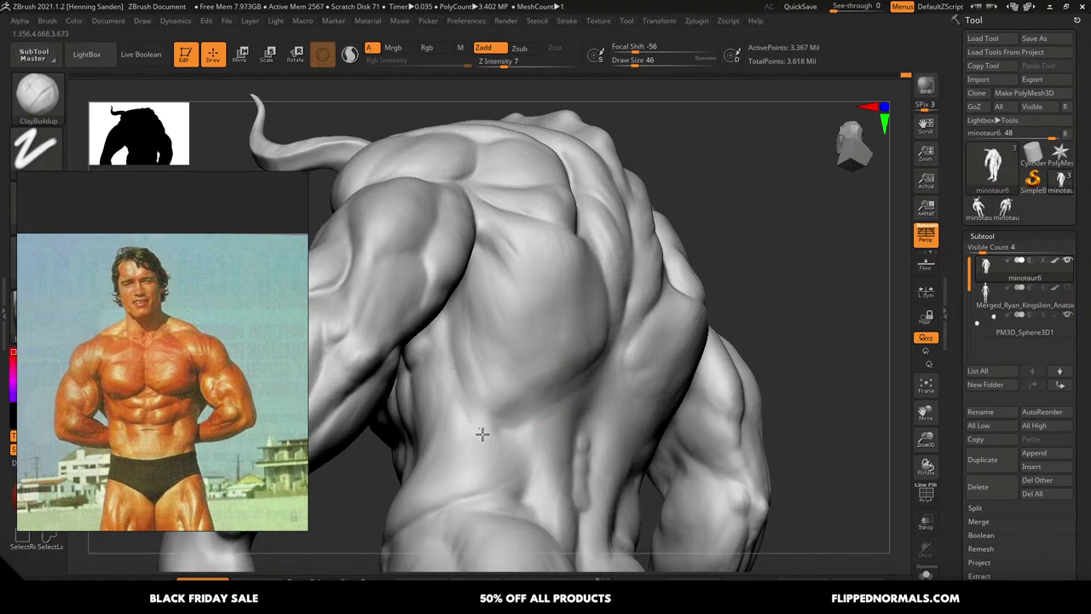
Refine the lower edge of the latissimus on the back with ClayBuildup at draw size 46
mouse_move(485, 385)
right_mouse_down()
mouse_move(555, 373)
mouse_move(594, 400)
mouse_move(636, 349)
mouse_move(633, 324)
right_mouse_up()
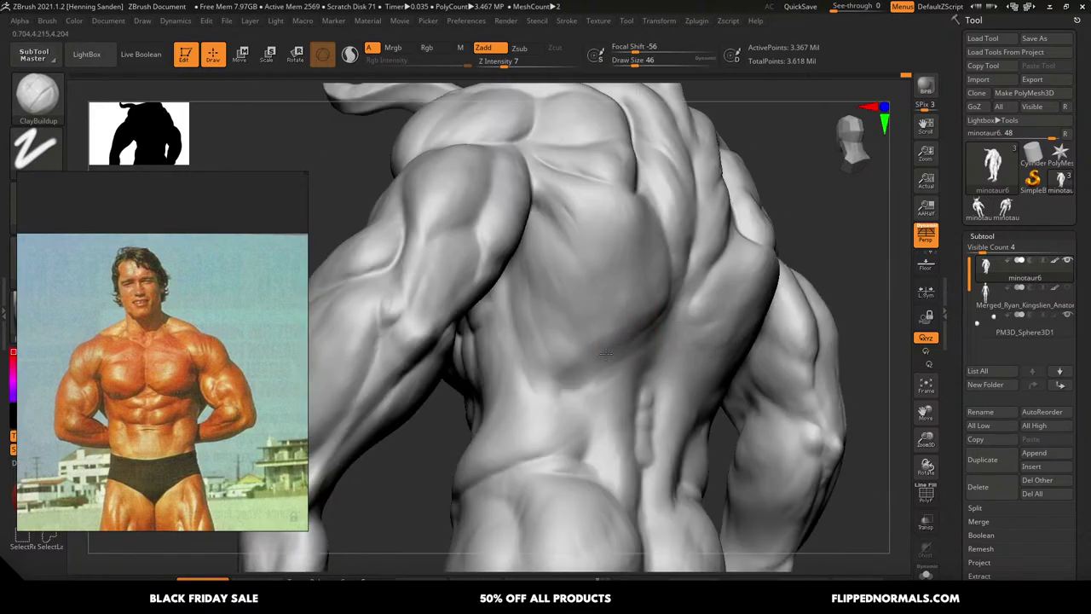
left_click_drag(559, 327, 570, 355)
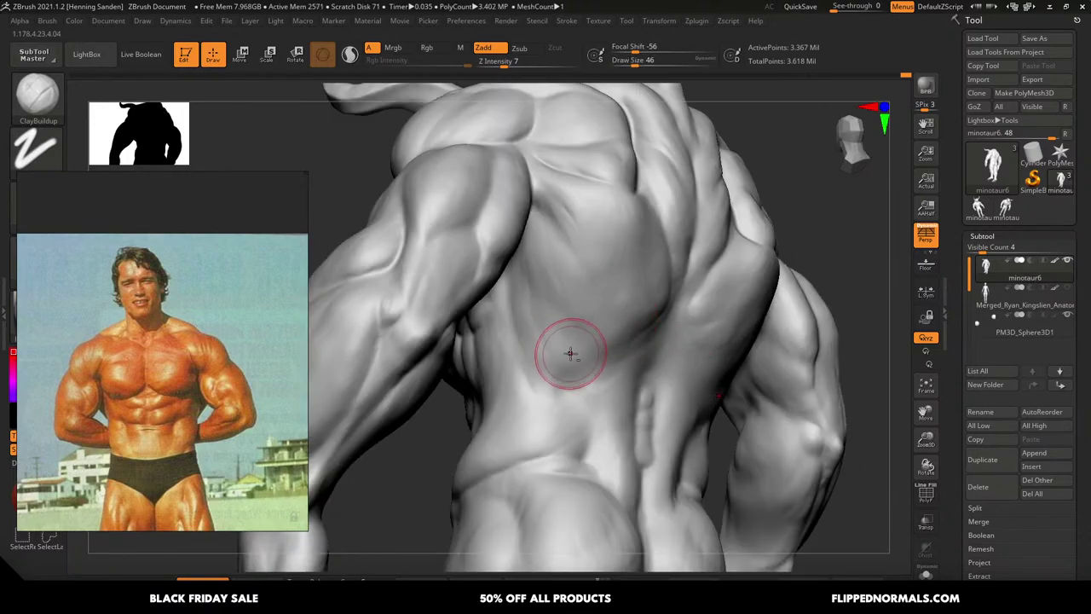
right_click_drag(570, 353, 530, 317, "ctrl")
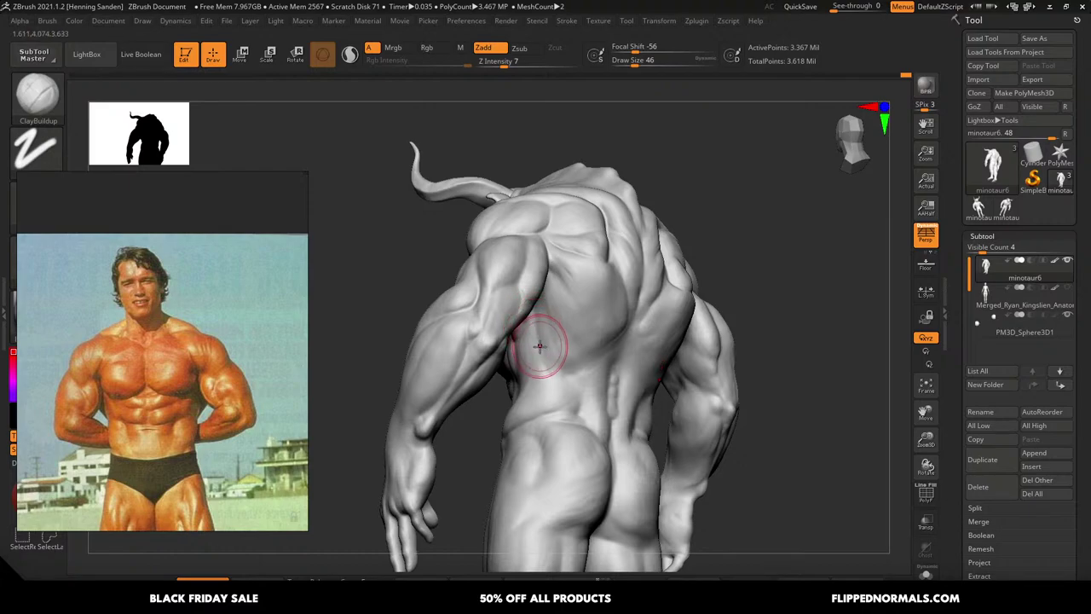
Check the back and front of the figure and save the tool as minotaur6.ZTL
mouse_move(550, 366)
right_mouse_down()
mouse_move(551, 380)
mouse_move(556, 341)
right_mouse_up()
right_click_drag(556, 230, 622, 300, "alt")
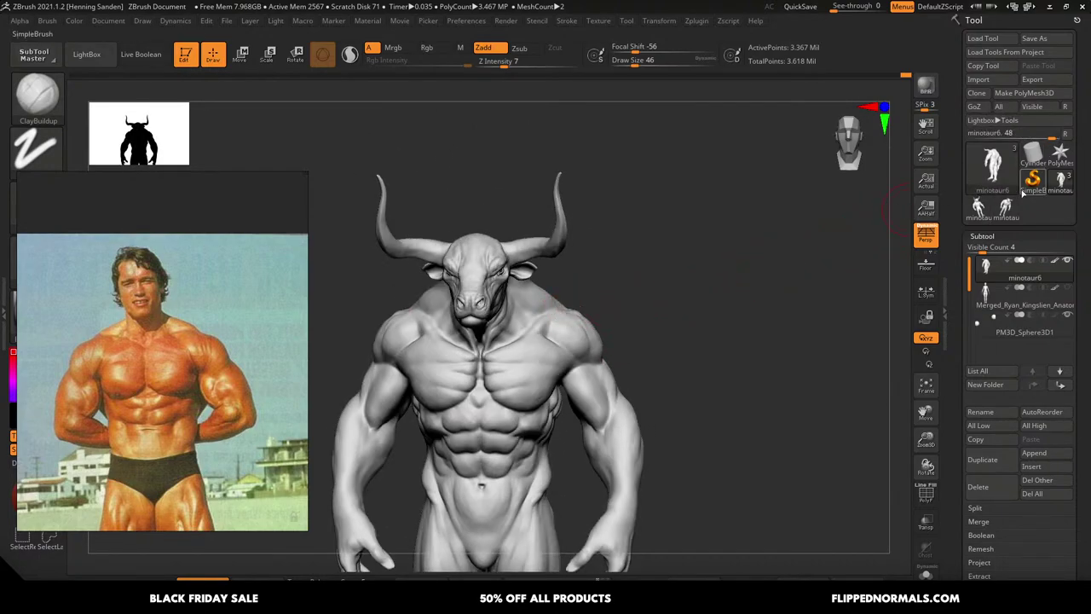
key("ctrl+s")
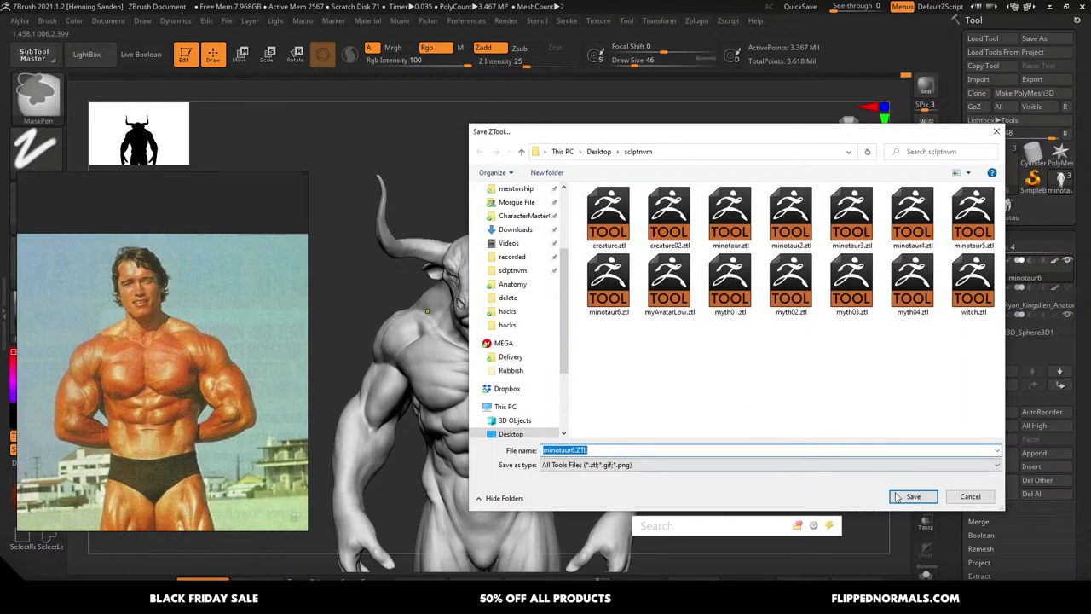
left_click(896, 498)
left_click(576, 314)
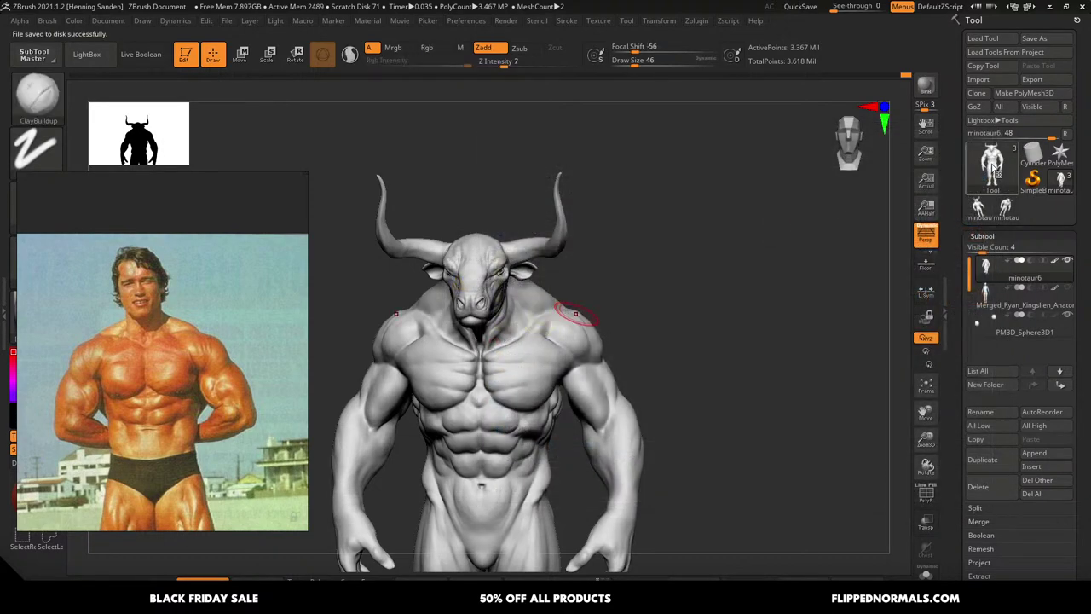
Switch to a new Sphere3D tool, fit it in the canvas and convert it to a PolyMesh3D
left_click(993, 169)
left_click(490, 216)
key("f")
right_click_drag(555, 290, 603, 300, "alt")
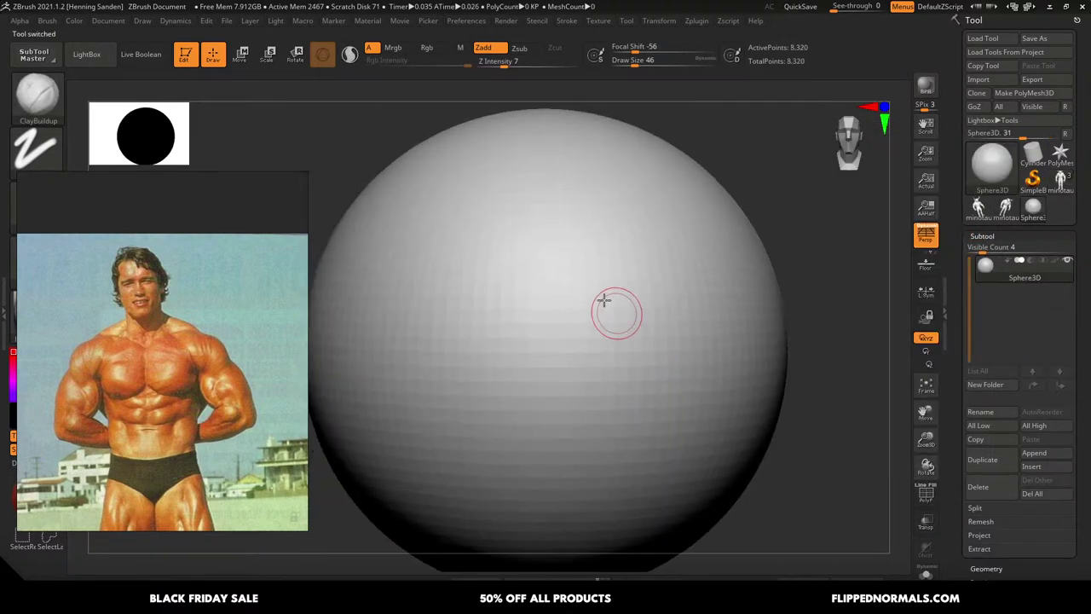
left_click_drag(604, 299, 614, 405, "alt")
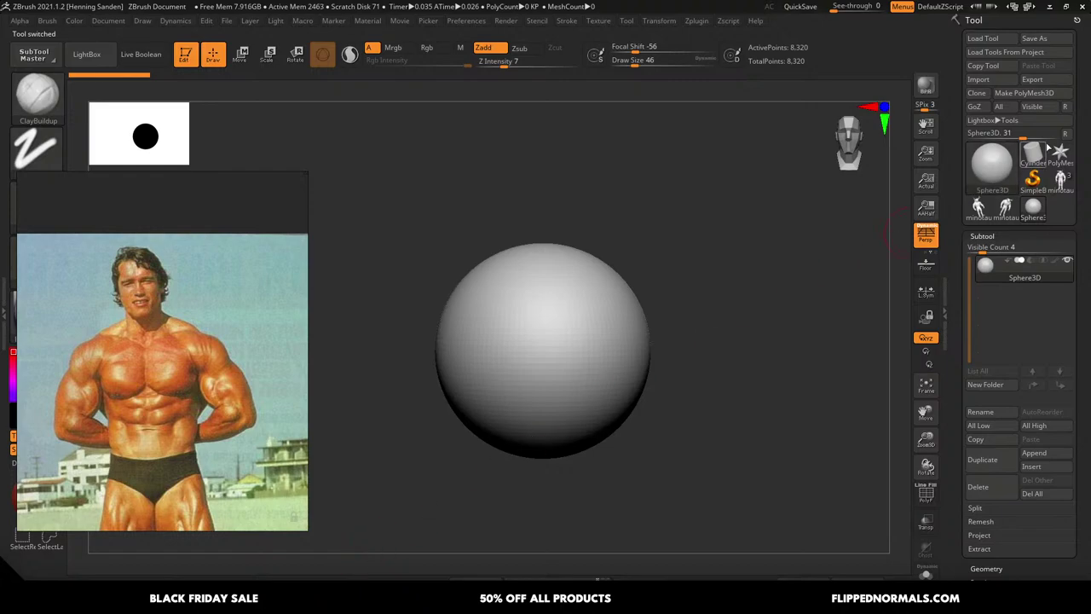
left_click(1030, 94)
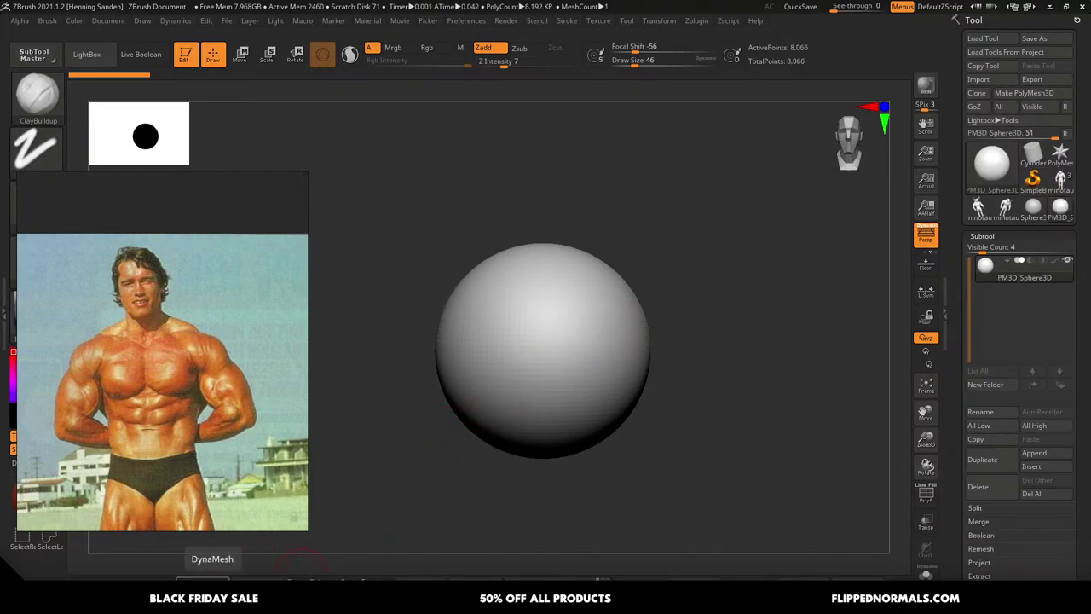
Convert the sphere to a DynaMesh and choose the SnakeHook brush
left_click(204, 578)
key("shift+f")
key("shift+f")
key("s")
left_click_drag(624, 324, 627, 324)
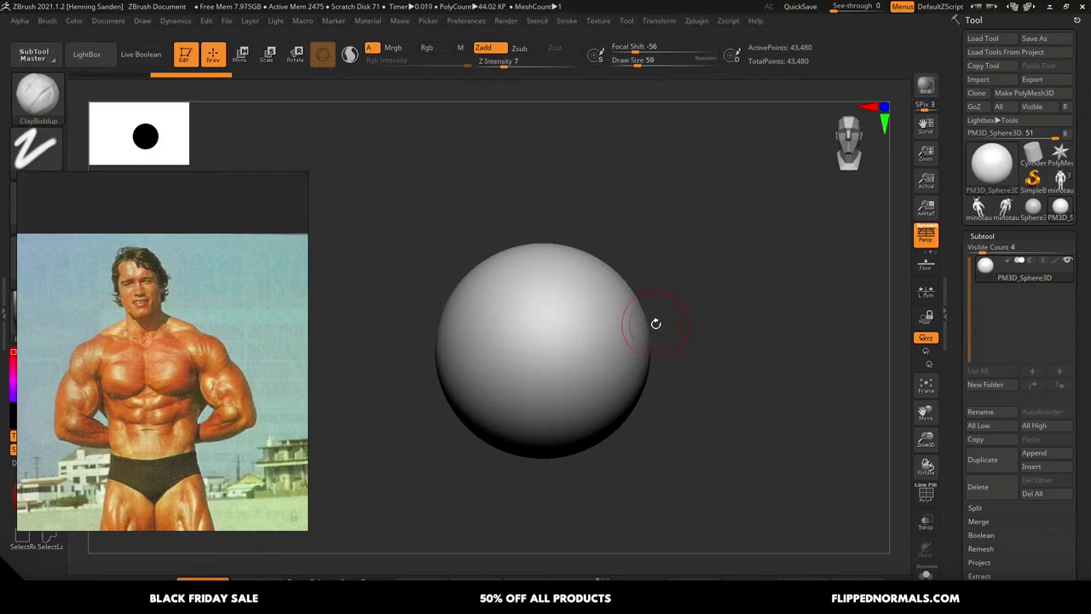
key("b")
key("s")
key("h")
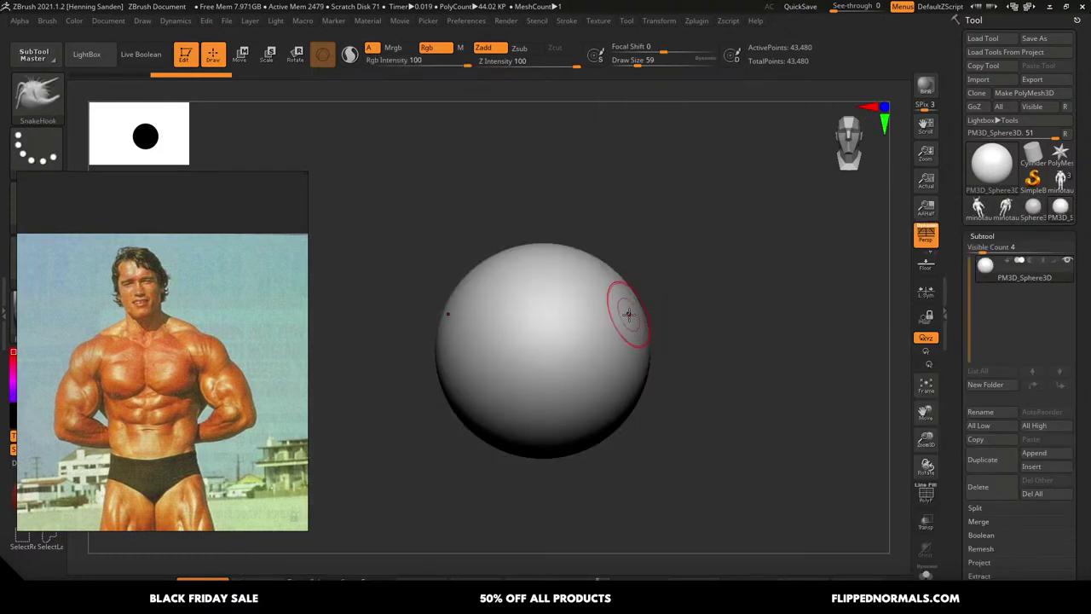
Try to pull long horns out of the sphere's sides with SnakeHook at draw size 87
key("s")
left_click_drag(628, 315, 636, 314)
right_click_drag(634, 310, 637, 308, "alt")
key("s")
mouse_move(636, 310)
left_mouse_down()
mouse_move(626, 310)
mouse_move(635, 309)
left_mouse_up()
key("s")
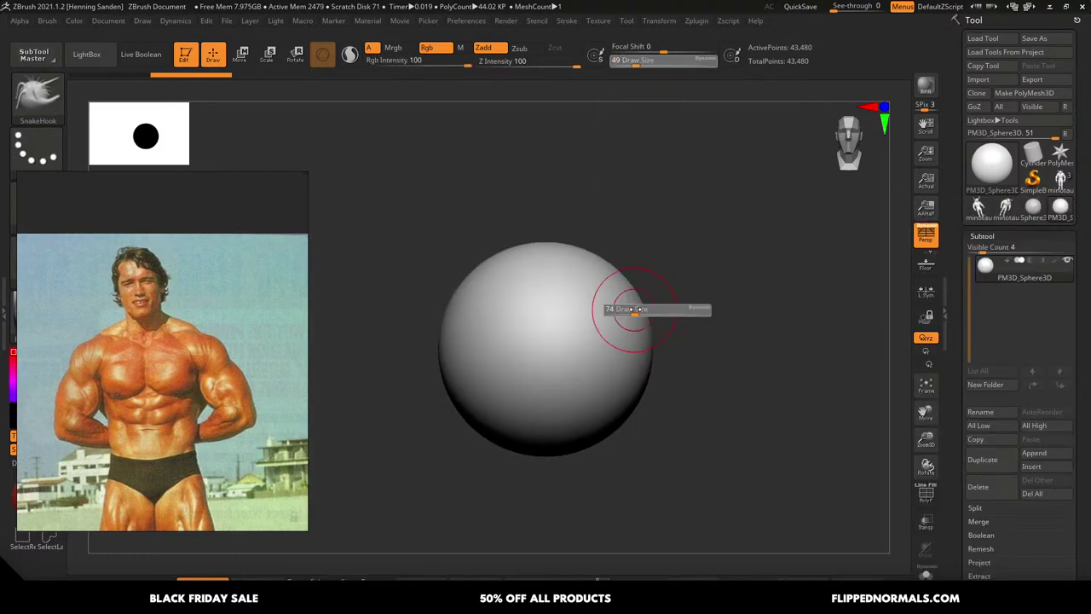
right_click_drag(636, 305, 630, 310, "ctrl")
key("s")
left_click_drag(629, 310, 637, 307)
key("s")
right_click_drag(636, 307, 632, 305, "alt")
mouse_move(629, 310)
left_mouse_down()
mouse_move(662, 290)
mouse_move(752, 289)
mouse_move(886, 226)
left_mouse_up()
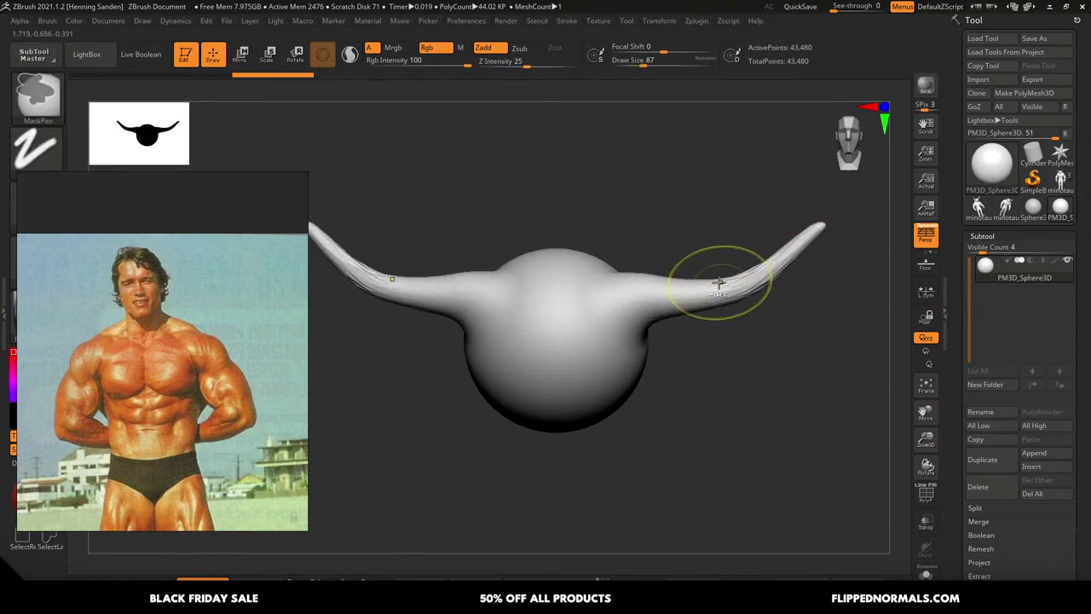
key("ctrl+z")
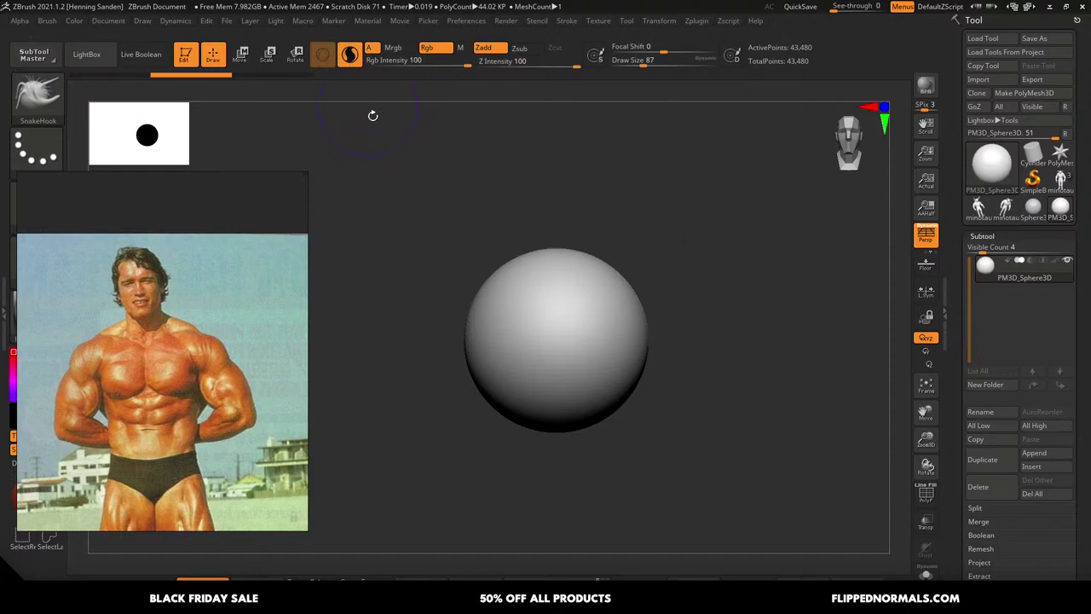
Try larger curved horns with SnakeHook in Sculptris Pro mode at draw size 104, and undo them
key("bracketright")
left_click_drag(616, 321, 823, 176)
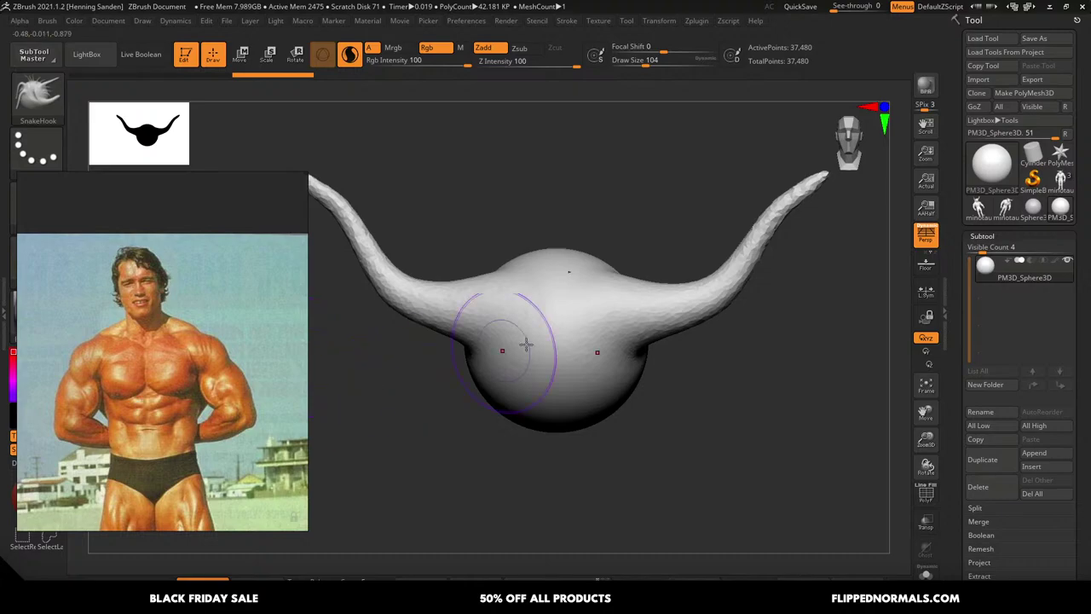
right_click_drag(706, 278, 722, 268)
mouse_move(651, 321)
right_mouse_down("ctrl")
mouse_move(653, 292)
mouse_move(658, 306)
right_mouse_up("ctrl")
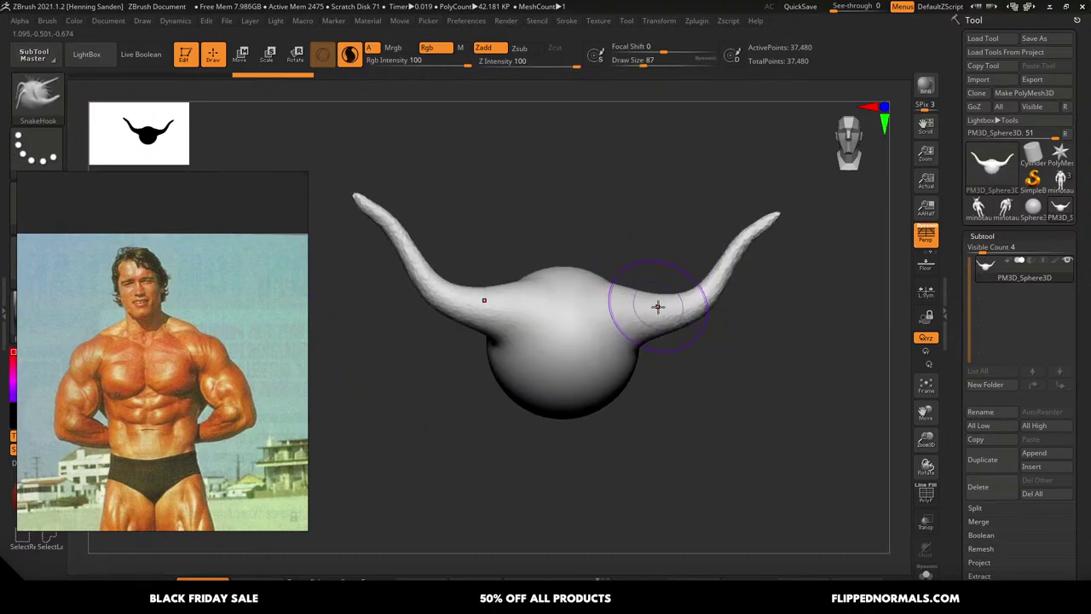
key("ctrl+z")
key("ctrl+z")
key("ctrl+z")
Pull a pair of large horns and smaller spikes out of the sphere with SnakeHook, using draw size 51 for the spikes
mouse_move(609, 333)
left_mouse_down()
mouse_move(674, 298)
mouse_move(774, 275)
mouse_move(750, 317)
mouse_move(696, 324)
mouse_move(711, 296)
left_mouse_up()
key("s")
right_click_drag(713, 296, 723, 246)
mouse_move(707, 303)
left_mouse_down()
mouse_move(773, 250)
mouse_move(789, 210)
left_mouse_up()
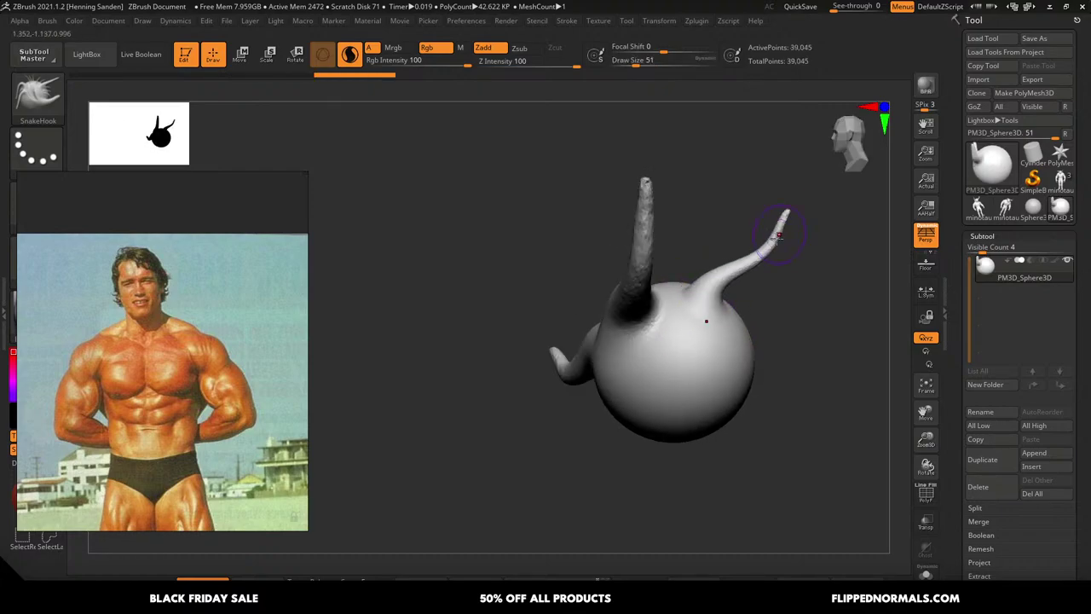
right_click_drag(736, 330, 739, 314)
left_click_drag(742, 336, 777, 332)
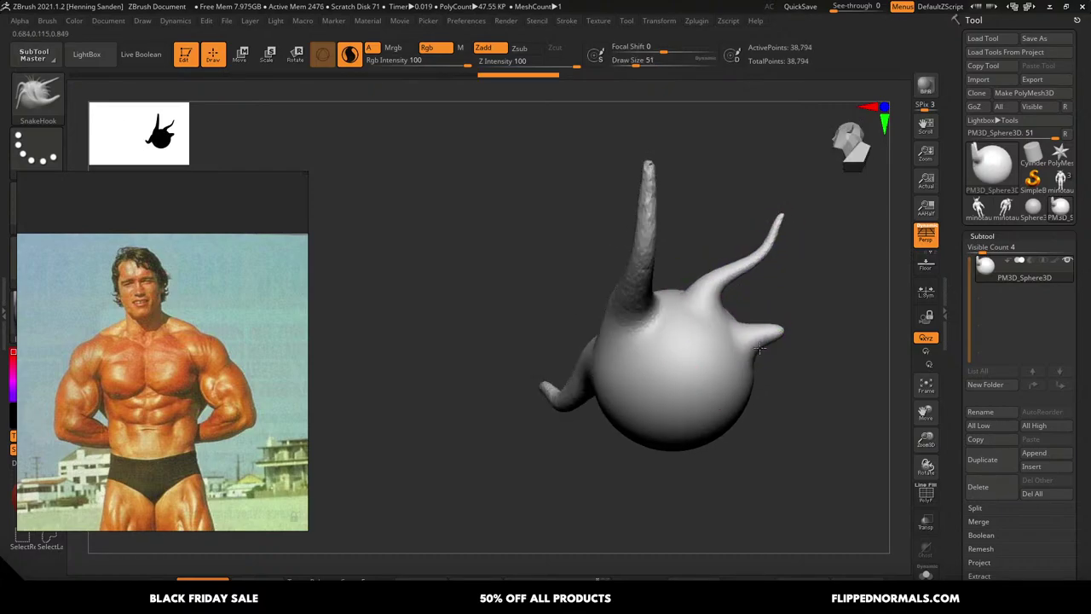
Pull another thick spike beside the main horn with SnakeHook, undoing the smoothing stroke along the way, and set the draw size to 71
key("s")
left_click_drag(740, 271, 742, 271)
mouse_move(718, 280)
right_mouse_down()
mouse_move(701, 256)
mouse_move(655, 255)
right_mouse_up()
key("s")
left_click_drag(649, 255, 659, 255)
right_click_drag(662, 246, 650, 234)
left_click_drag(650, 235, 656, 228)
key("s")
mouse_move(661, 203)
left_mouse_down("shift")
mouse_move(652, 243)
mouse_move(694, 231)
mouse_move(659, 285)
left_mouse_up("shift")
key("ctrl+z")
mouse_move(676, 323)
left_mouse_down()
mouse_move(651, 346)
mouse_move(735, 302)
left_mouse_up()
key("s")
mouse_move(652, 258)
left_mouse_down()
mouse_move(641, 294)
mouse_move(660, 271)
left_mouse_up()
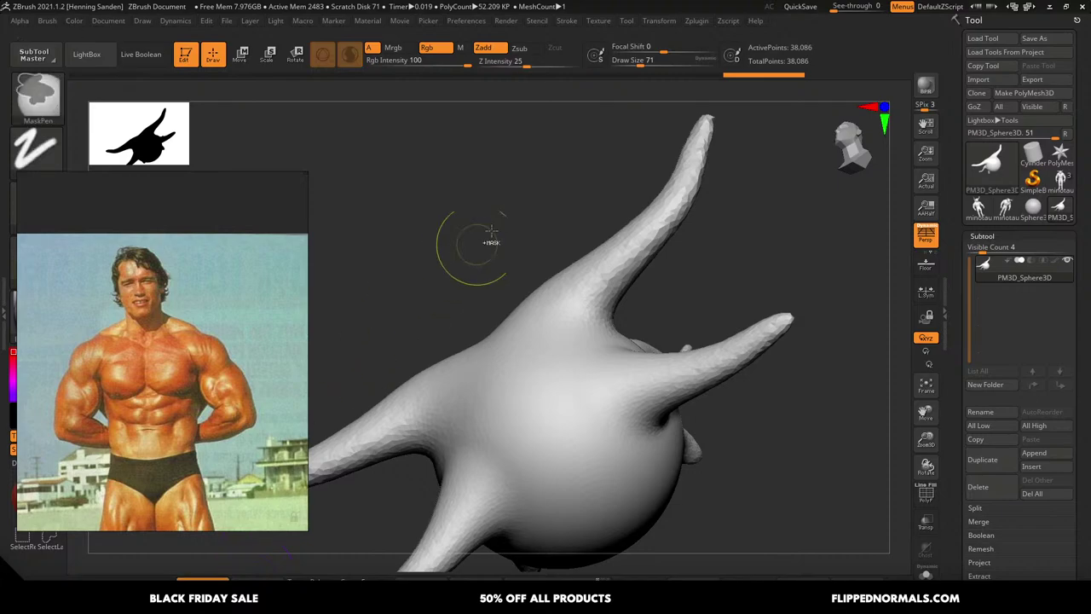
Examine the mesh density along the horns in wireframe display, and undo the trial stroke
key("shift+f")
key("ctrl+z")
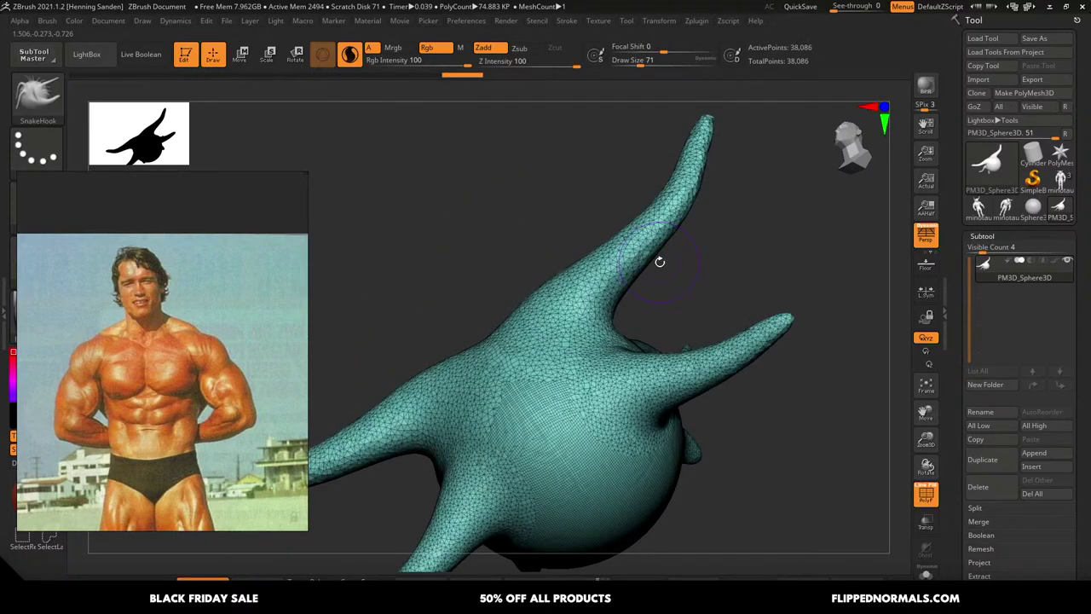
key("ctrl+shift+z")
key("s")
key("shift+f")
mouse_move(691, 187)
left_mouse_down()
mouse_move(700, 168)
mouse_move(617, 286)
left_mouse_up()
key("s")
key("ctrl+z")
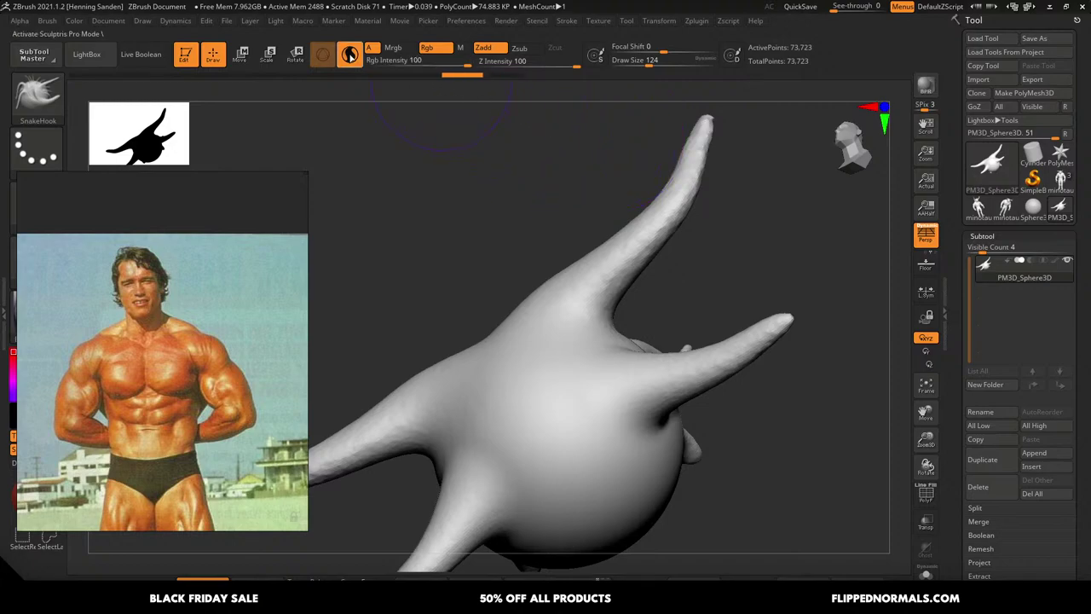
Smooth the horns with Sculptris Pro switched off and remesh the whole model with ZRemesher
key("shift")
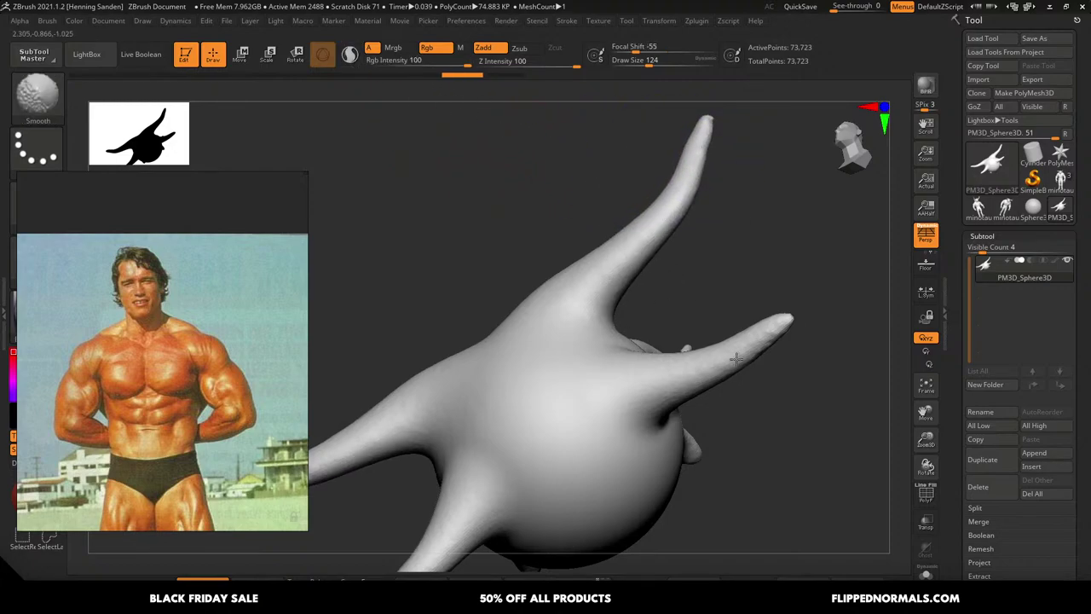
left_click_drag(737, 359, 701, 369, "shift")
right_click_drag(614, 443, 635, 343, "alt")
left_click(256, 581)
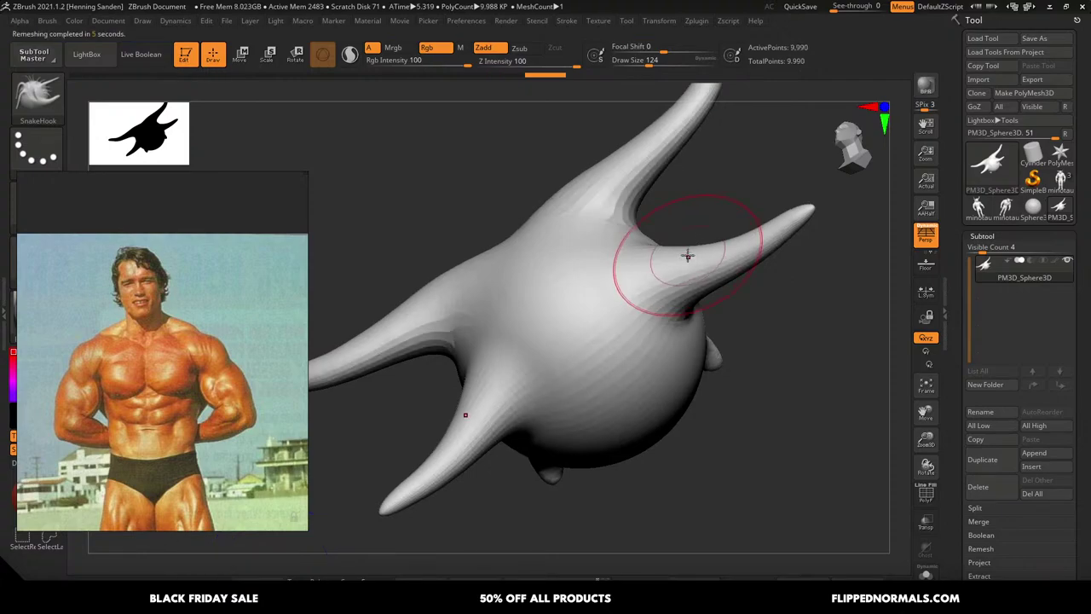
Adjust the horn's shape with SnakeHook at draw size 124 and subdivide the mesh twice
left_click_drag(654, 213, 648, 294, "alt")
left_click_drag(710, 206, 682, 208)
key("ctrl+d")
key("ctrl+d")
Carve a groove down the length of the large horn with DamStandard at draw size 31 and Z Intensity 21
key("b")
key("d")
key("s")
key("s")
mouse_move(707, 169)
right_mouse_down()
mouse_move(726, 139)
mouse_move(695, 189)
right_mouse_up()
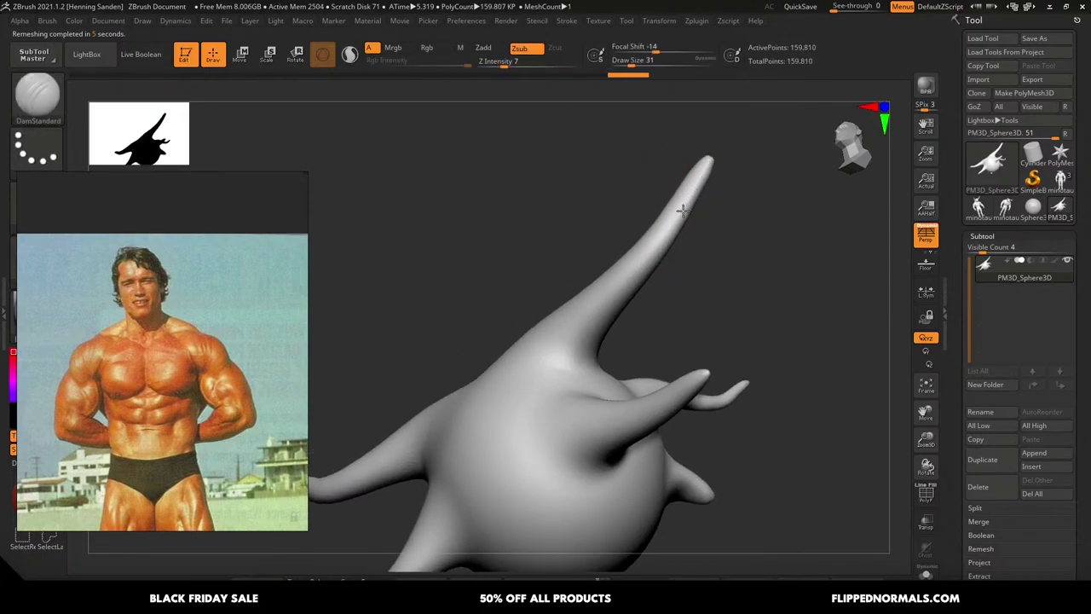
left_click_drag(504, 64, 522, 64)
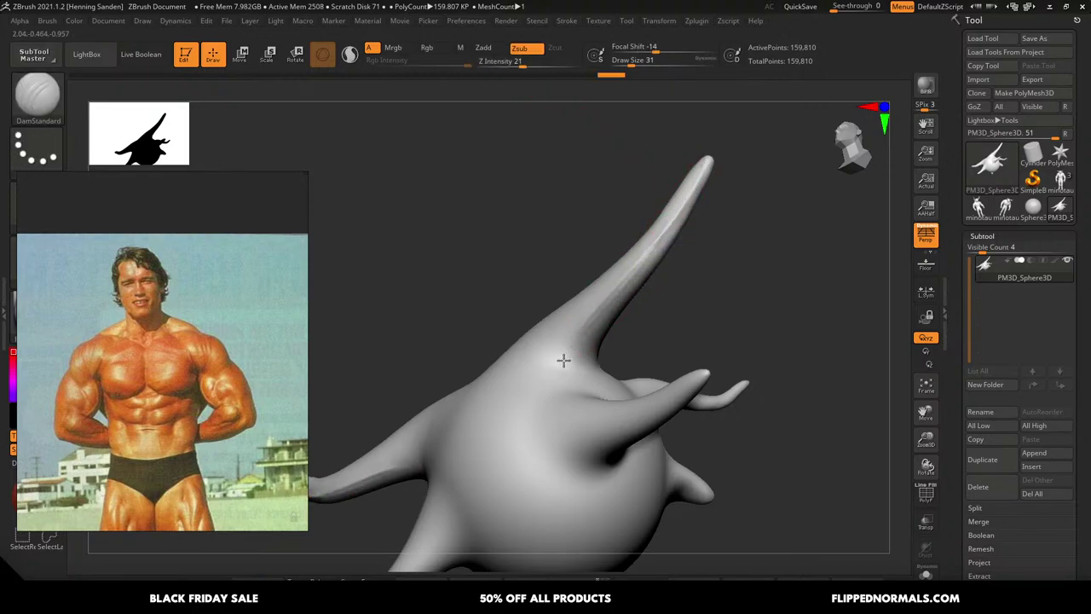
key("ctrl+z")
left_click_drag(657, 239, 565, 349)
Carve a second groove along the horn's other side from its tip to its base with DamStandard
mouse_move(581, 331)
right_mouse_down()
mouse_move(622, 310)
mouse_move(724, 297)
right_mouse_up()
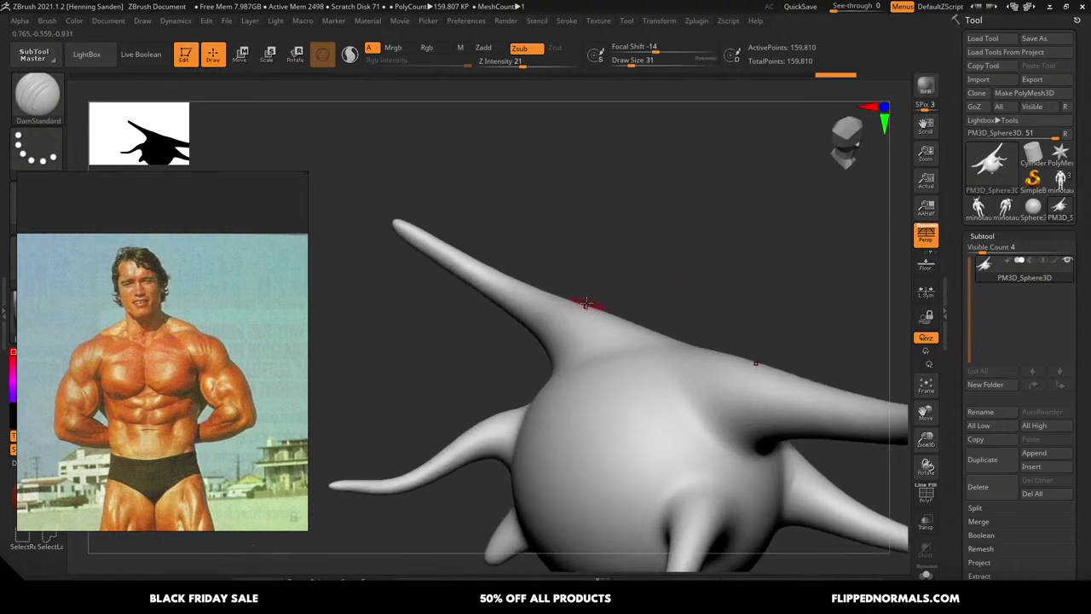
right_click_drag(587, 302, 445, 224)
left_click_drag(437, 234, 585, 349)
key("ctrl+z")
mouse_move(427, 219)
left_mouse_down()
mouse_move(555, 299)
mouse_move(602, 364)
left_mouse_up()
right_click_drag(595, 316, 597, 355)
key("b")
key("c")
key("b")
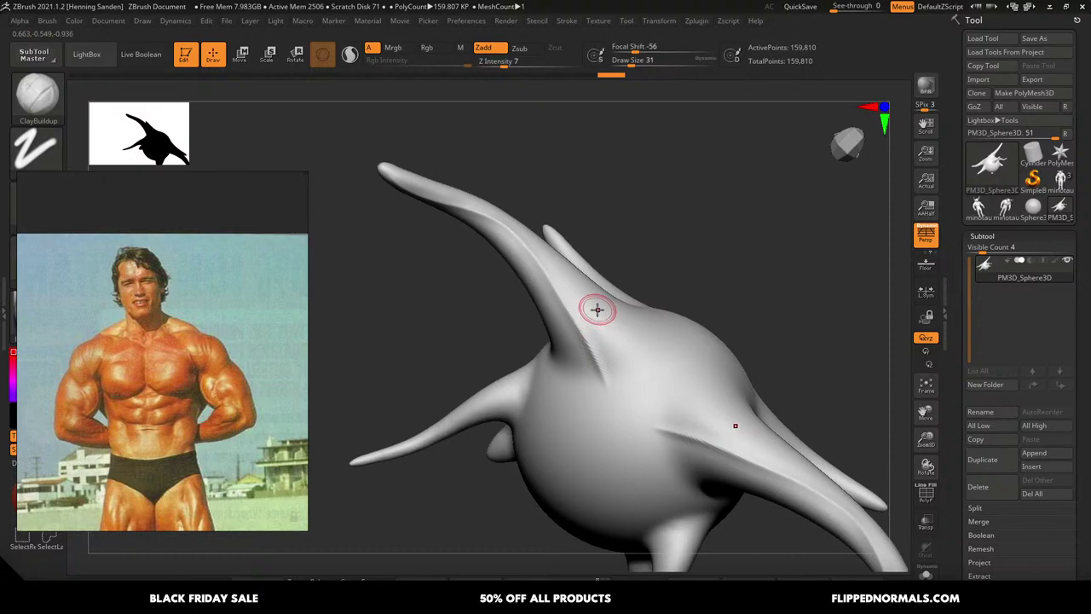
key("b")
key("c")
key("b")
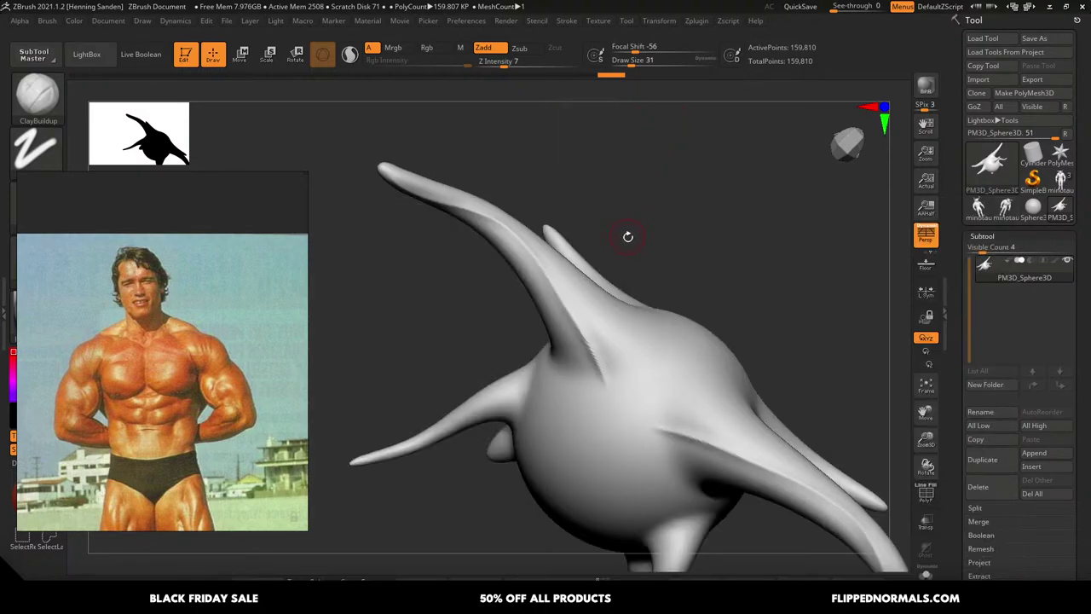
Flatten the large horn's surface into clean planes from base to tip with hPolish at draw size 44
key("b")
key("h")
key("p")
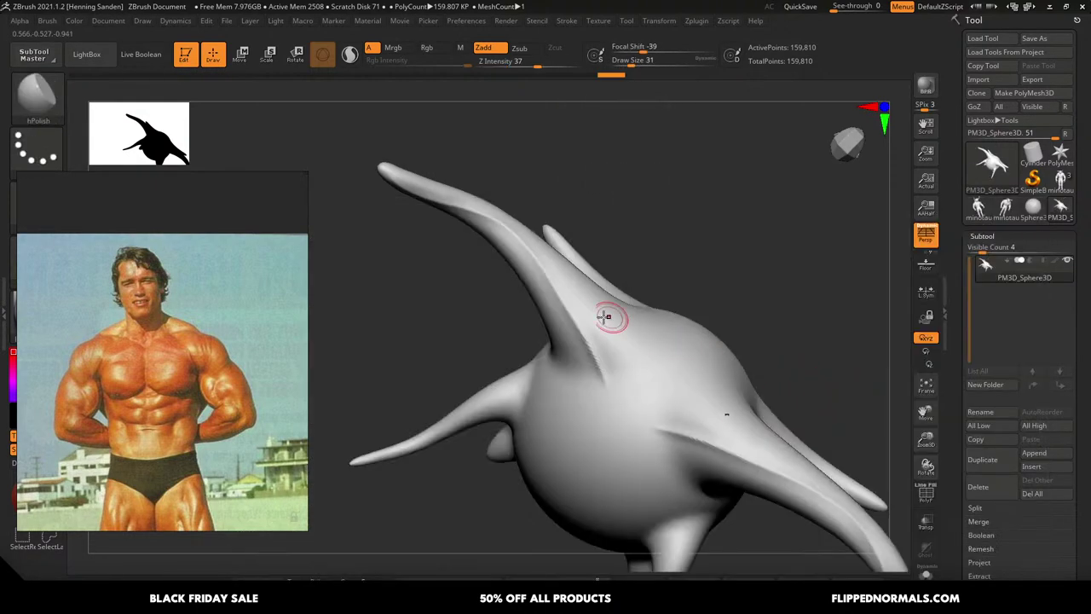
key("s")
left_click_drag(603, 317, 608, 317)
left_click_drag(623, 378, 559, 253)
right_click_drag(562, 260, 585, 312)
left_click_drag(594, 339, 563, 288)
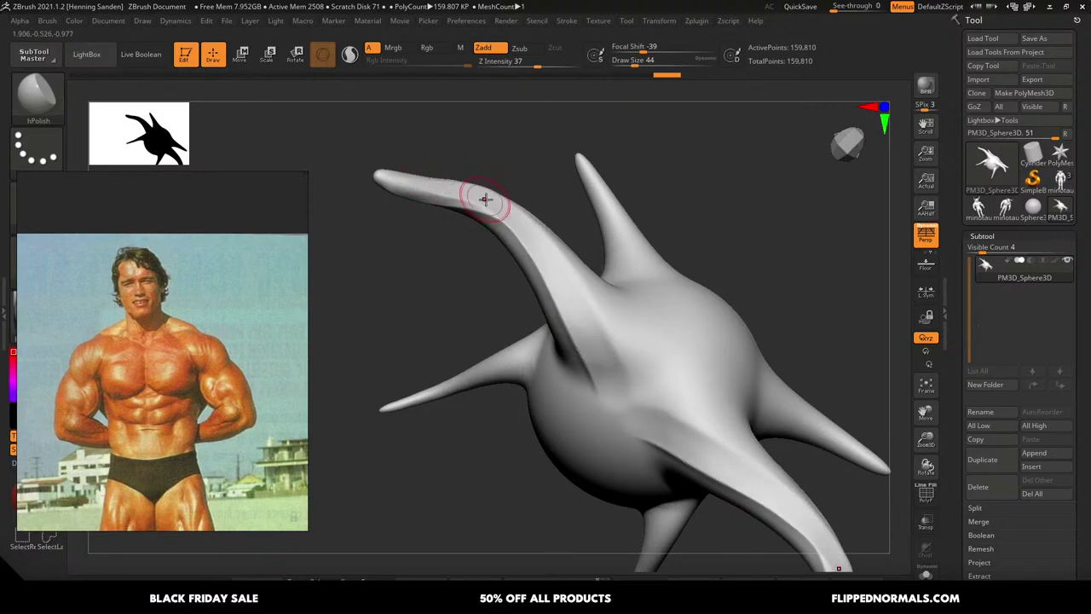
mouse_move(405, 181)
right_mouse_down()
mouse_move(595, 197)
mouse_move(580, 283)
mouse_move(580, 214)
mouse_move(621, 244)
mouse_move(571, 185)
mouse_move(568, 150)
mouse_move(559, 222)
right_mouse_up()
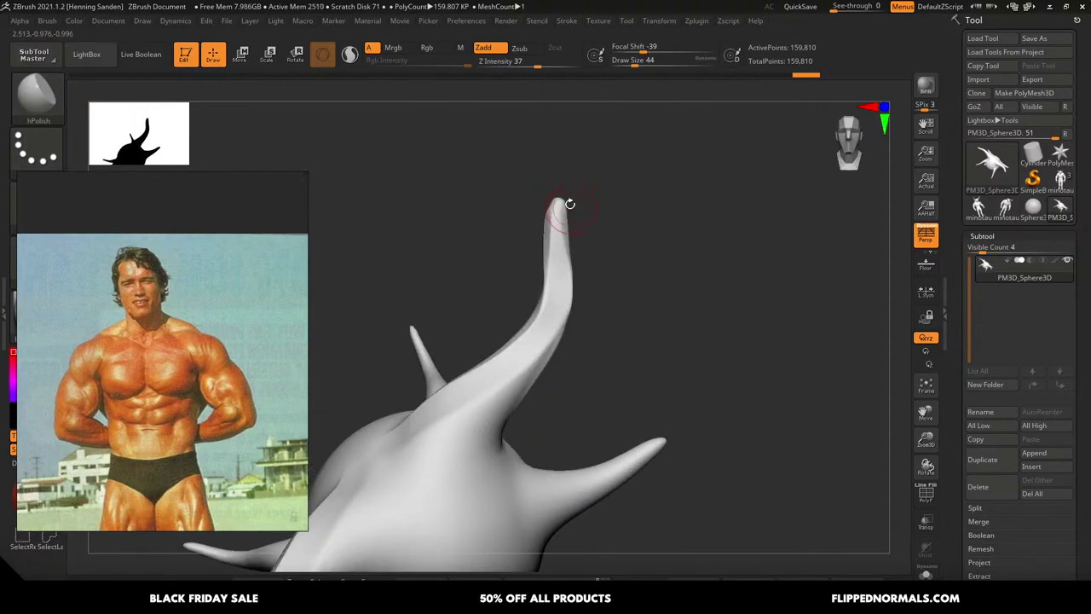
Sharpen the tip of the large horn with the Pinch brush
key("b")
key("p")
key("i")
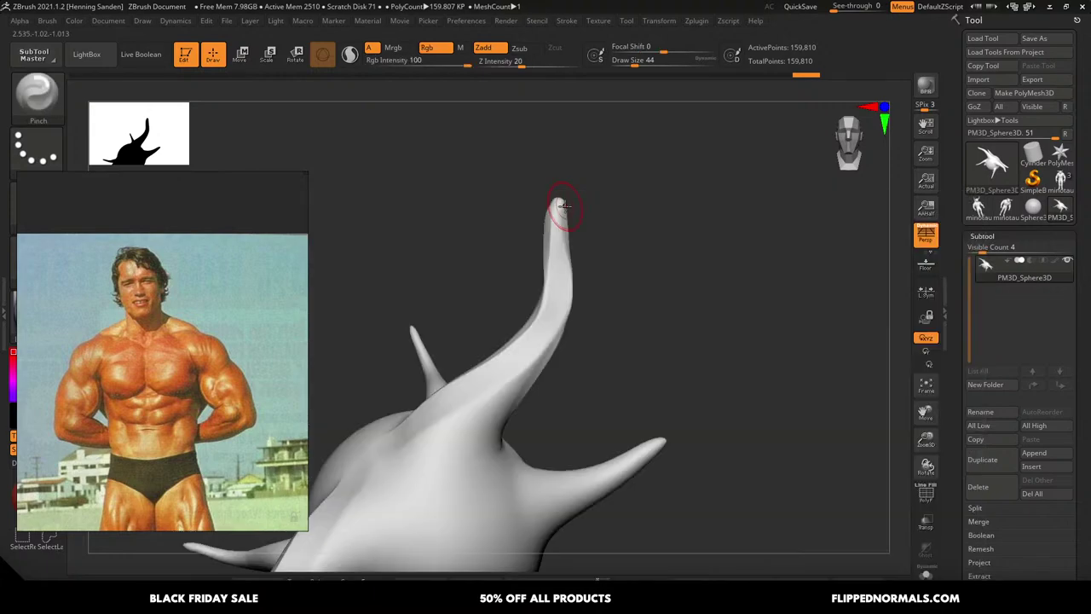
key("s")
mouse_move(564, 209)
left_mouse_down()
mouse_move(571, 223)
mouse_move(562, 209)
left_mouse_up()
key("s")
key("s")
right_click_drag(585, 239, 621, 163, "alt")
Set up the ClayBuildup brush with draw size 39, Alpha 06 and Z Intensity 15
right_click_drag(560, 333, 596, 305)
key("b")
key("c")
key("b")
key("s")
left_click_drag(583, 313, 557, 316)
left_click(56, 223)
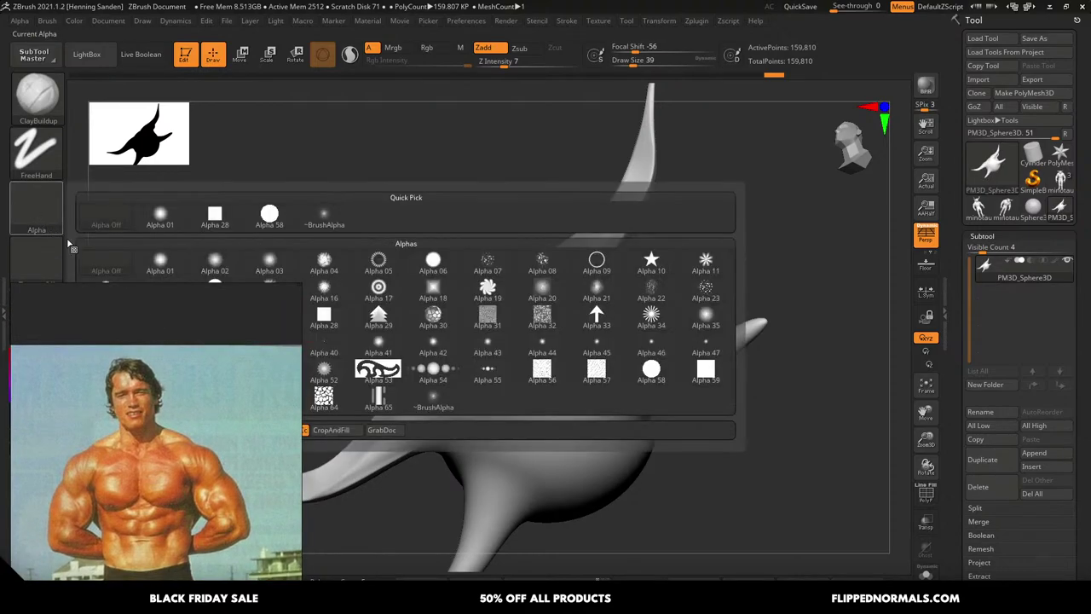
left_click(440, 263)
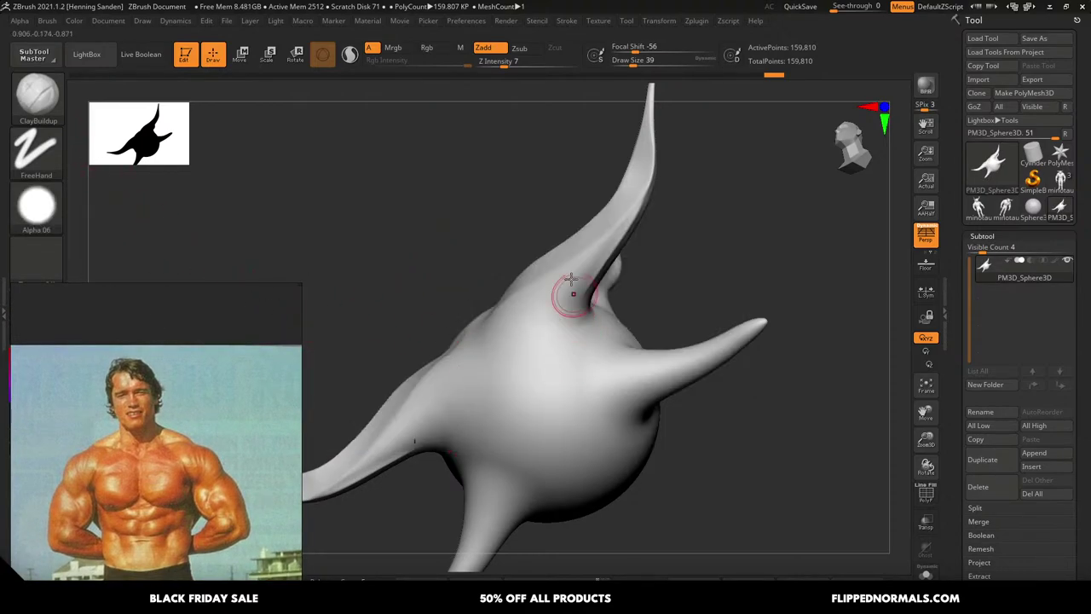
left_click_drag(500, 60, 514, 61)
Add a chain of rounded bumps around the base of the large horns with ClayBuildup
left_click_drag(590, 202, 614, 304)
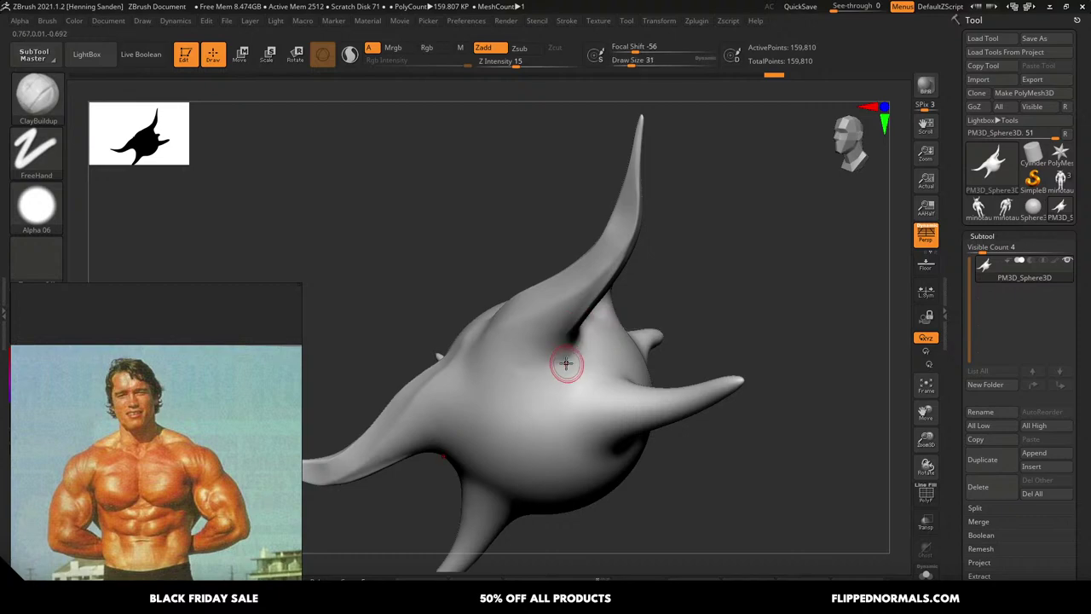
mouse_move(566, 364)
left_mouse_down()
mouse_move(541, 377)
mouse_move(466, 345)
left_mouse_up()
right_click_drag(467, 326, 467, 367)
mouse_move(462, 338)
left_mouse_down()
mouse_move(449, 328)
mouse_move(450, 300)
mouse_move(465, 288)
left_mouse_up()
mouse_move(464, 277)
right_mouse_down()
mouse_move(459, 289)
mouse_move(529, 257)
mouse_move(559, 281)
mouse_move(519, 258)
mouse_move(534, 272)
mouse_move(582, 281)
mouse_move(537, 320)
mouse_move(531, 366)
mouse_move(621, 333)
mouse_move(603, 358)
mouse_move(555, 369)
right_mouse_up()
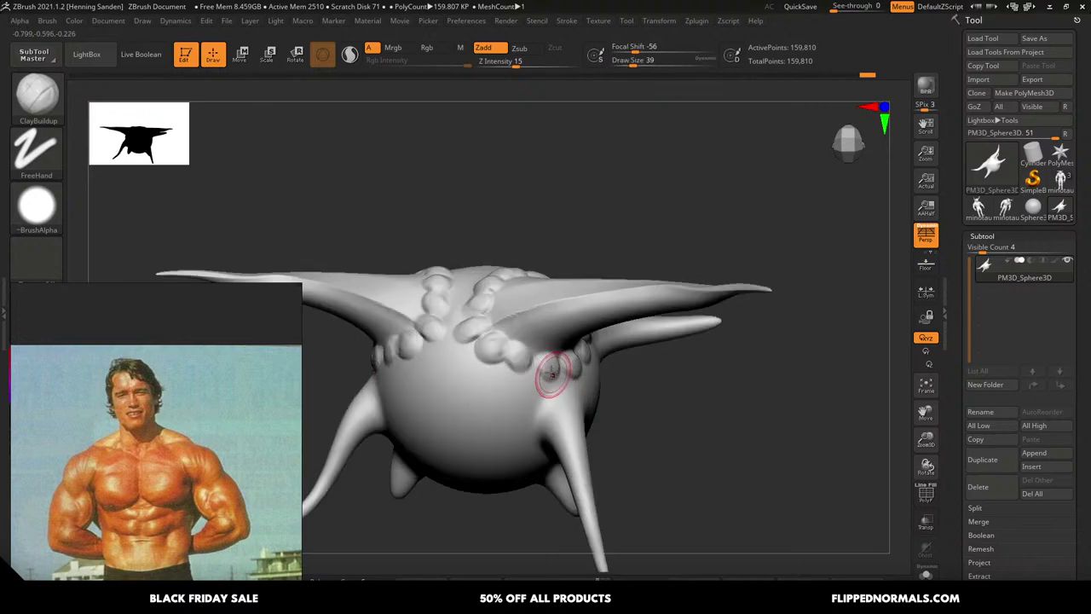
left_click_drag(553, 372, 544, 367)
Sculpt small wrinkles across the base of the large horns with ClayBuildup at draw size 14
right_click_drag(544, 366, 548, 362, "alt")
key("s")
left_click_drag(548, 355, 542, 351)
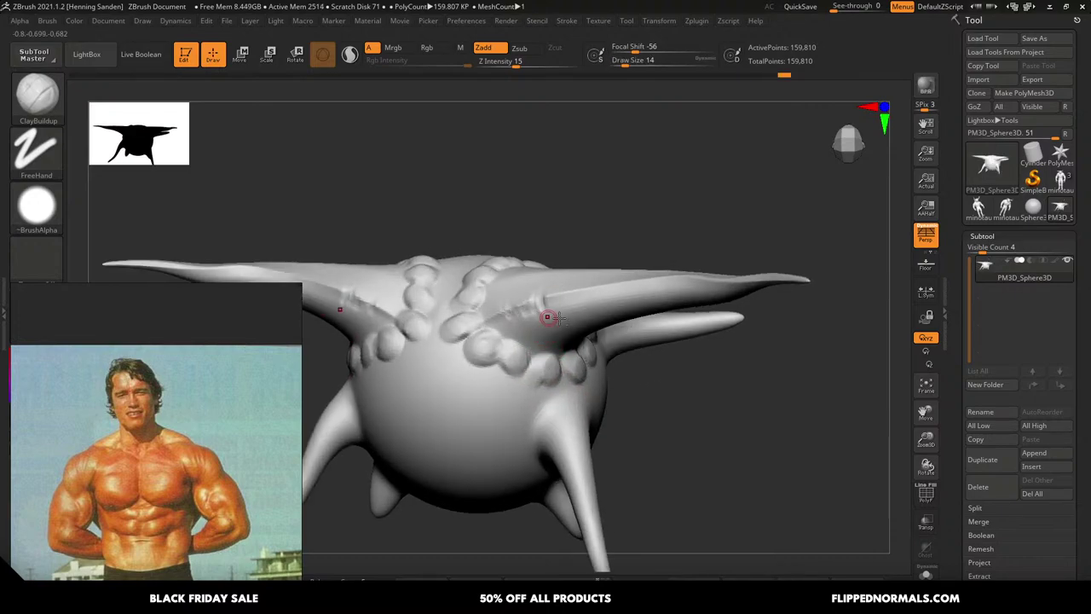
right_click_drag(550, 317, 605, 294)
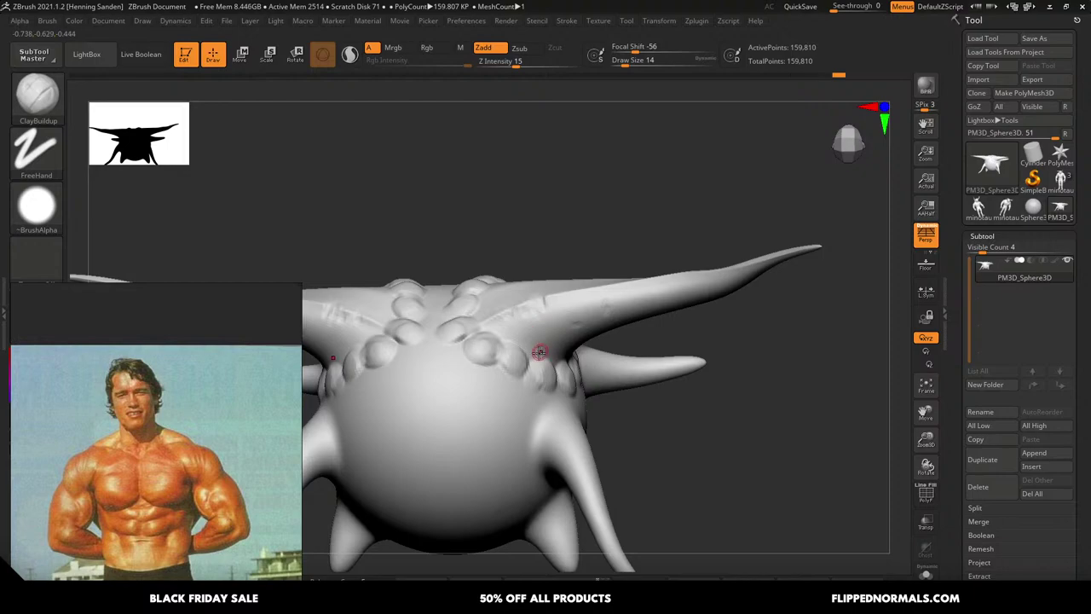
Build up broader ridges running from the large horn's base along its length with ClayBuildup at draw size 23
key("bracketright")
left_click_drag(542, 351, 584, 320)
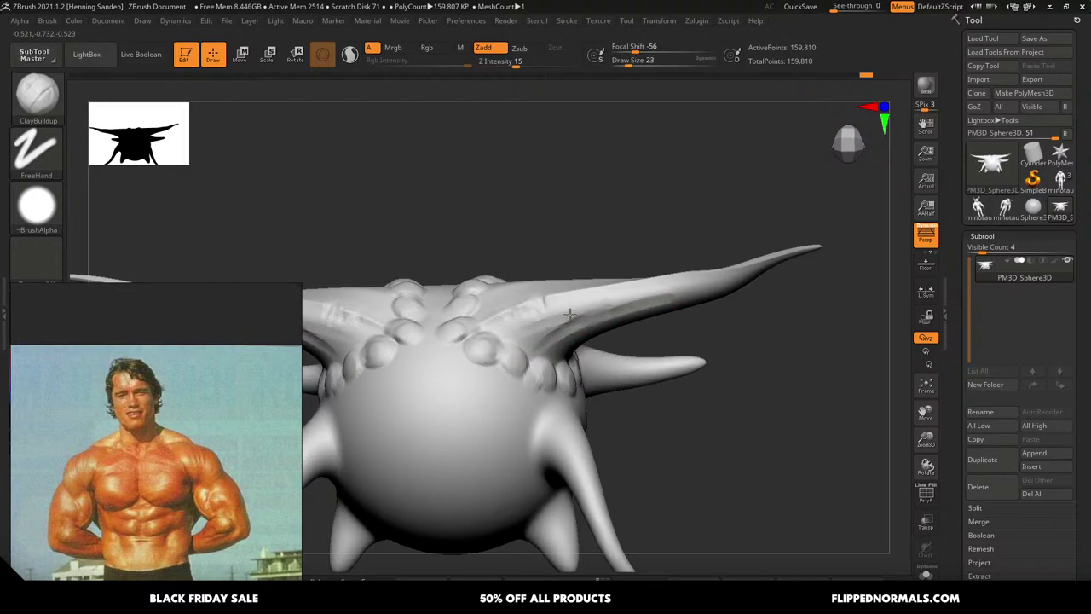
right_click_drag(570, 316, 542, 350)
mouse_move(512, 285)
right_mouse_down("alt")
mouse_move(543, 289)
mouse_move(536, 316)
right_mouse_up("alt")
left_click_drag(537, 316, 613, 304)
right_click_drag(656, 288, 640, 285, "ctrl")
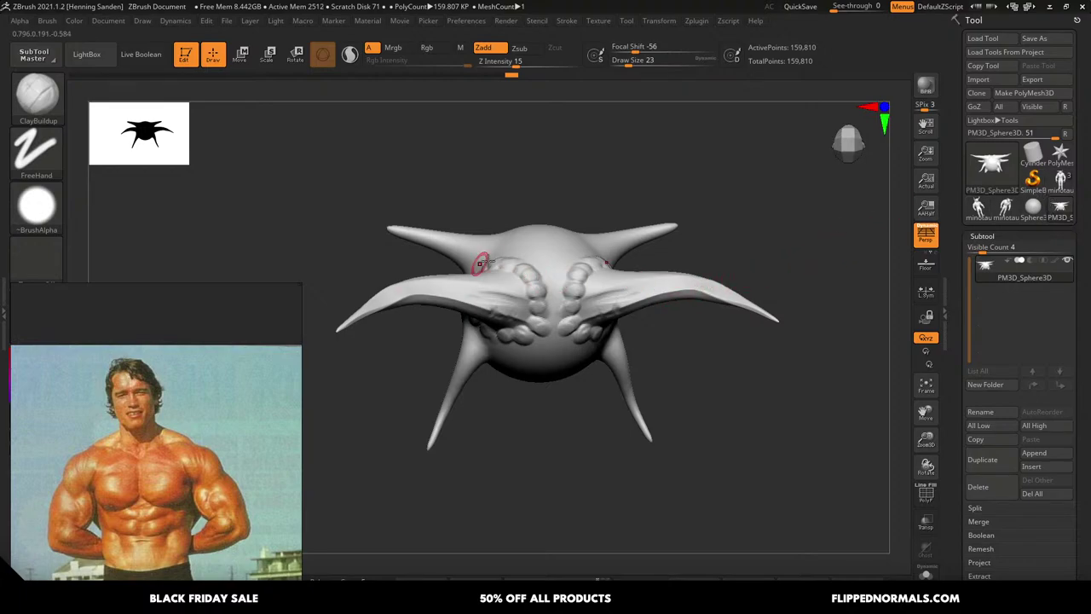
key("b")
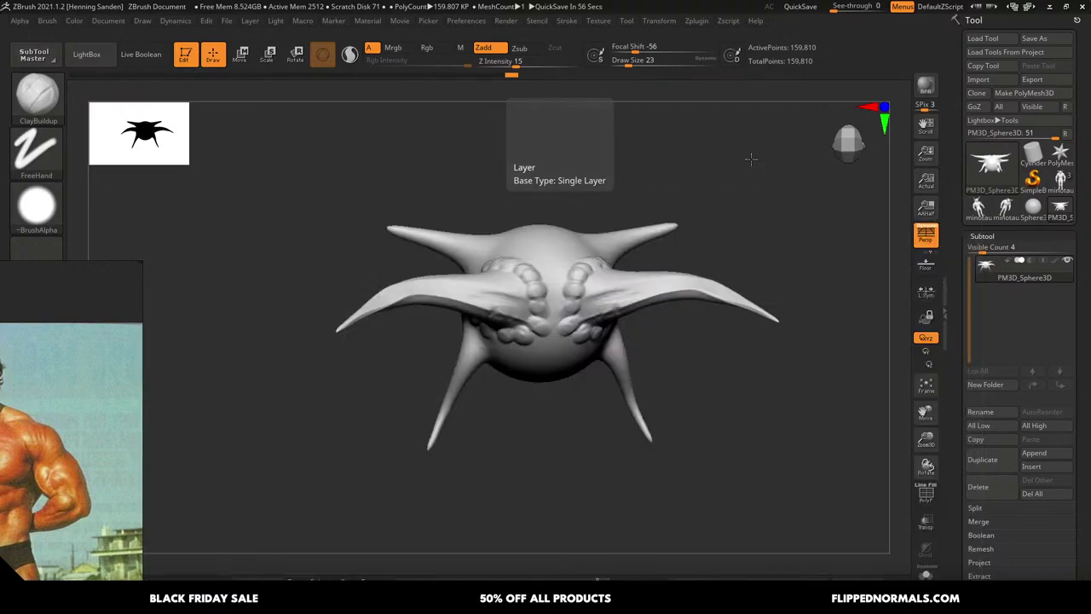
key("b")
key("h")
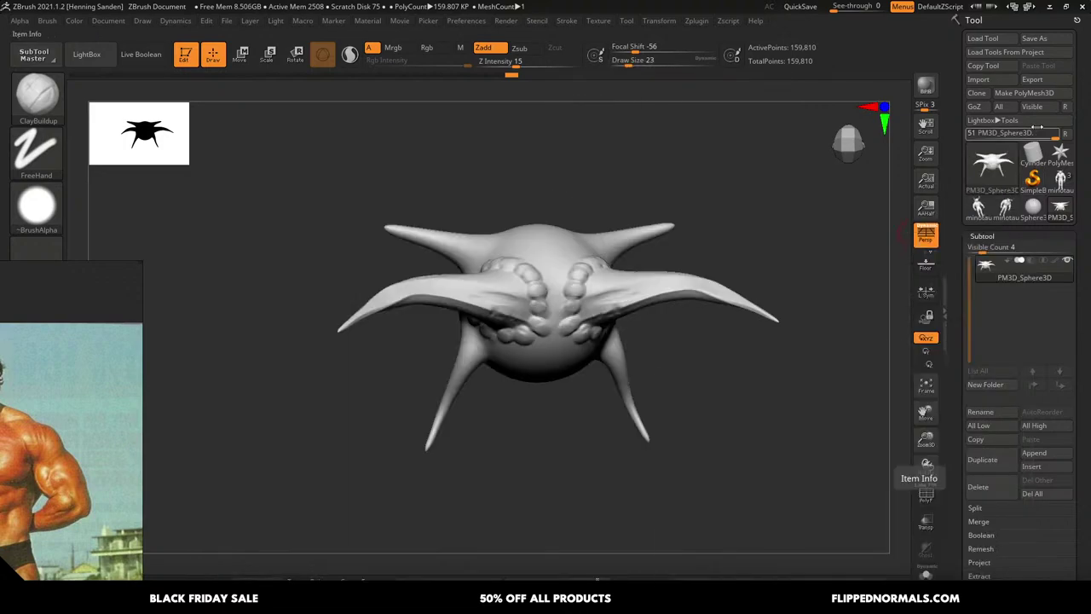
left_click(47, 21)
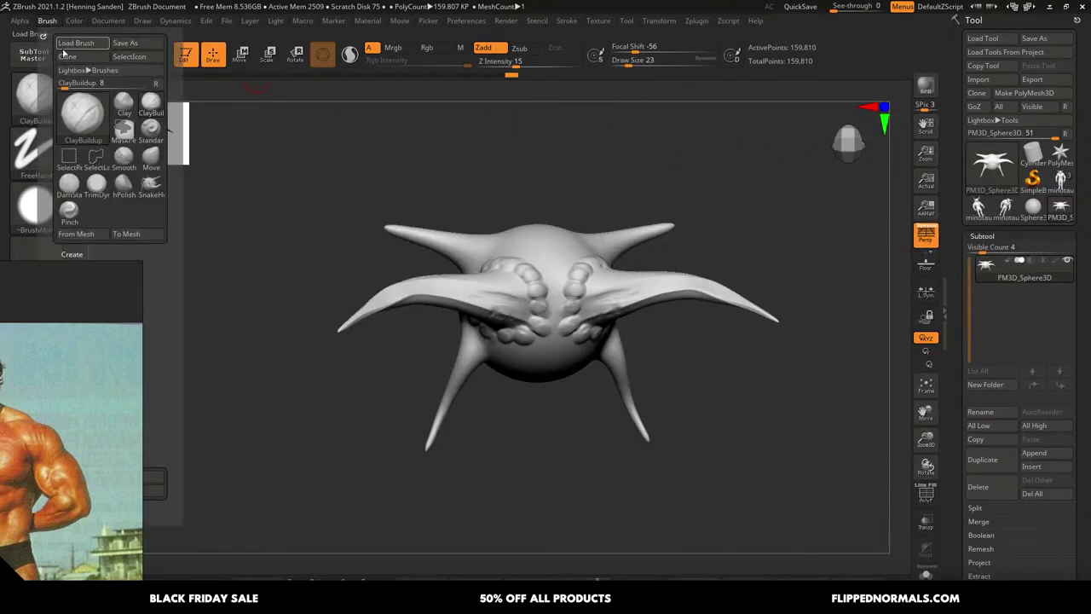
left_click(76, 42)
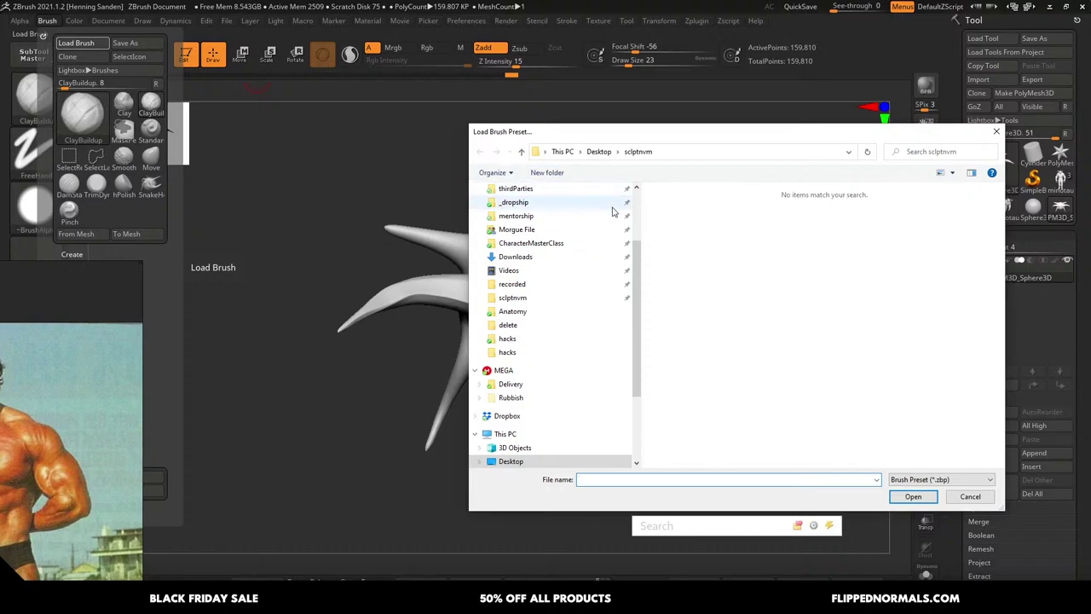
type("horn")
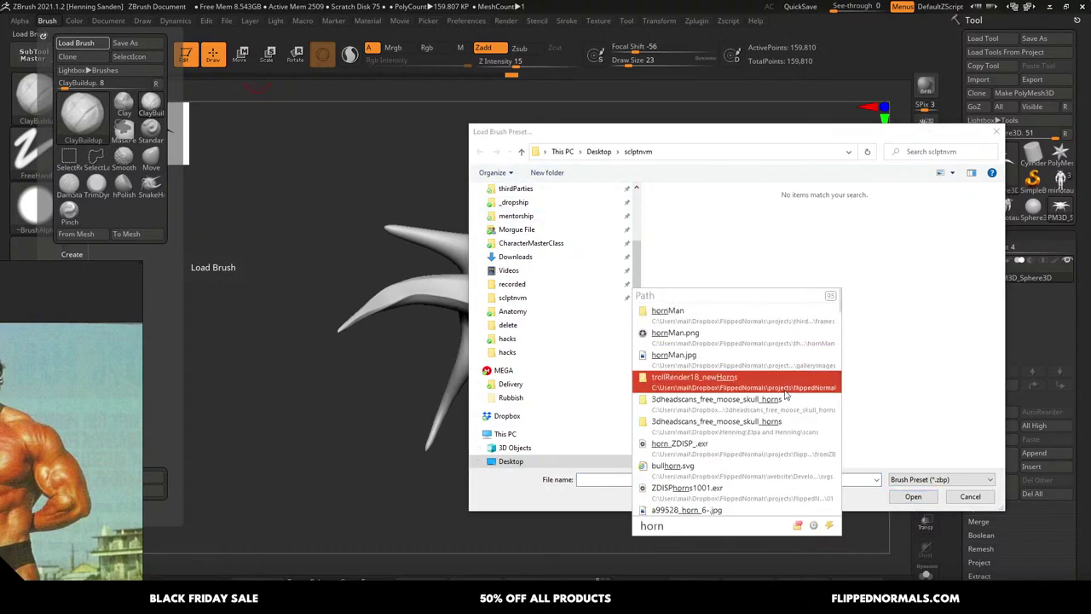
left_click(700, 239)
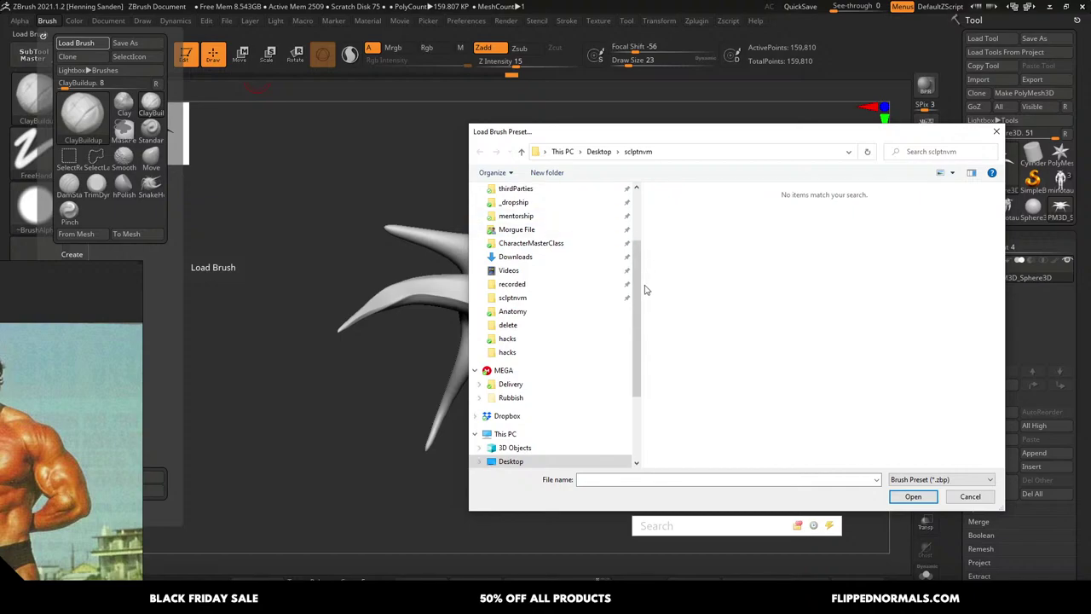
left_click_drag(636, 289, 632, 231)
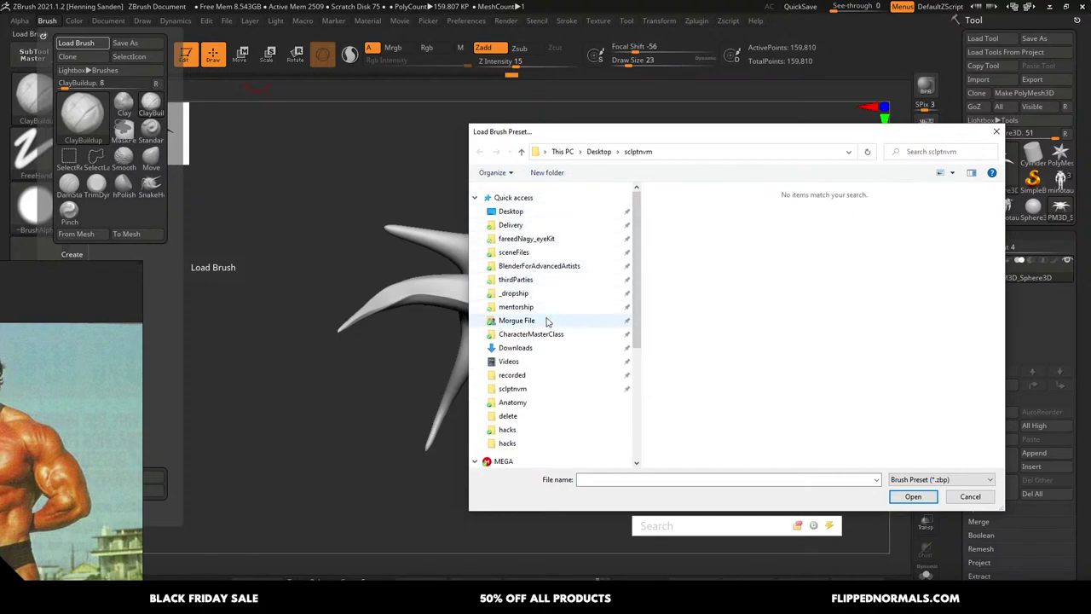
left_click_drag(640, 273, 510, 273)
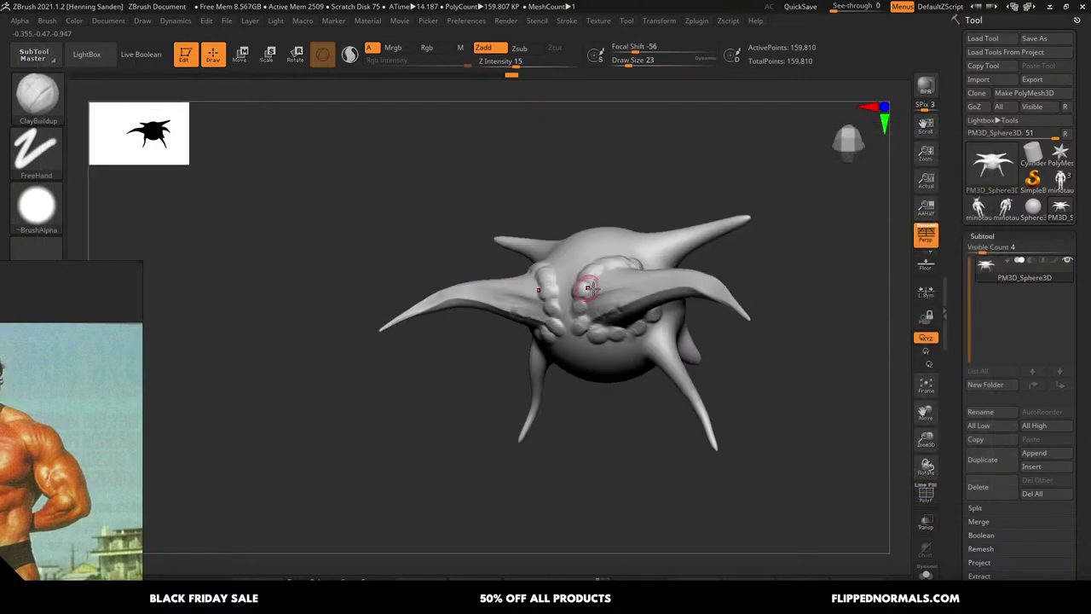
Switch to the browser, search the FlippedNormals marketplace for "creature kit" and open the paid FlippedNormals Creature Kit product page
left_click(1006, 206)
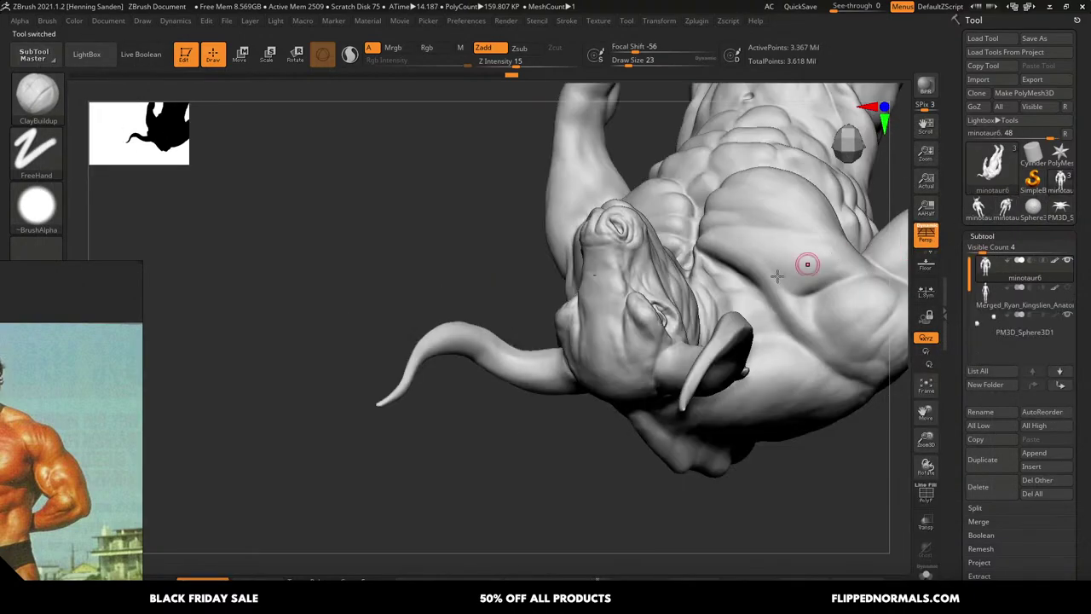
key("alt+Tab")
left_click(534, 314)
key("ctrl+w")
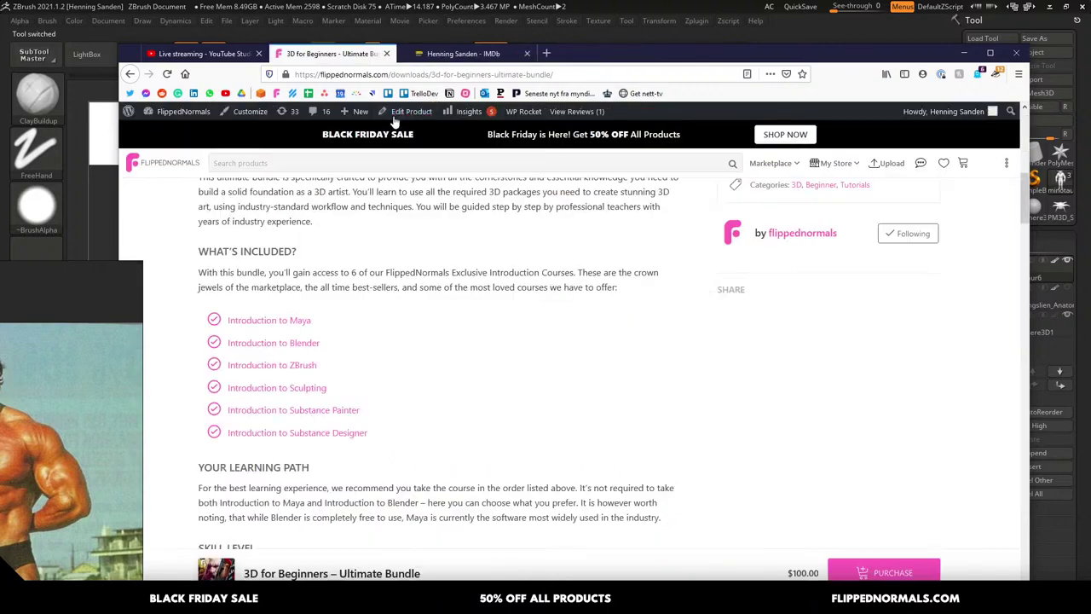
type("cr")
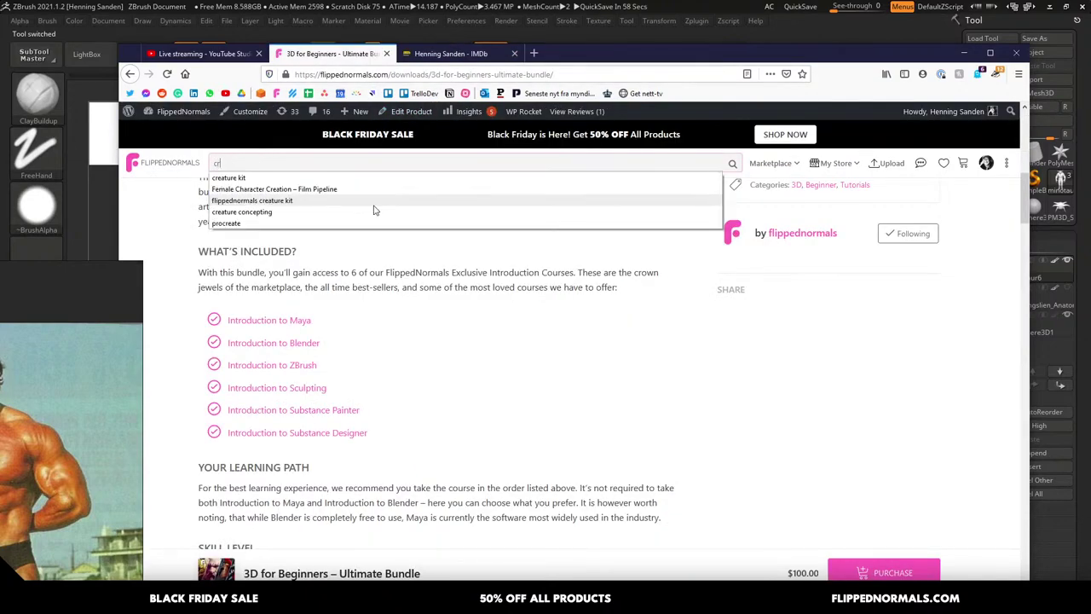
type("eay")
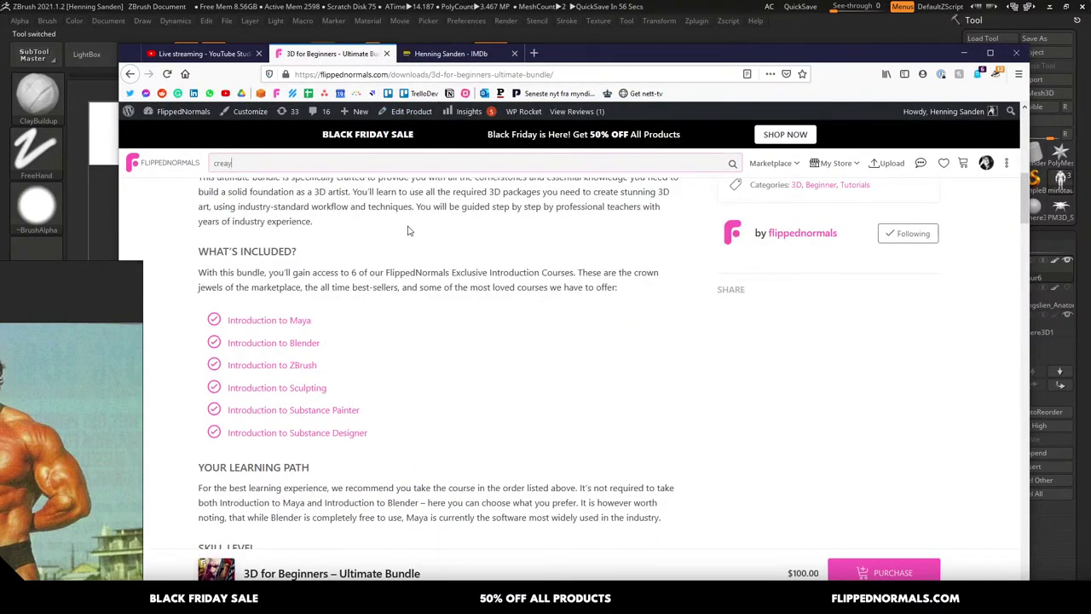
key("BackSpace")
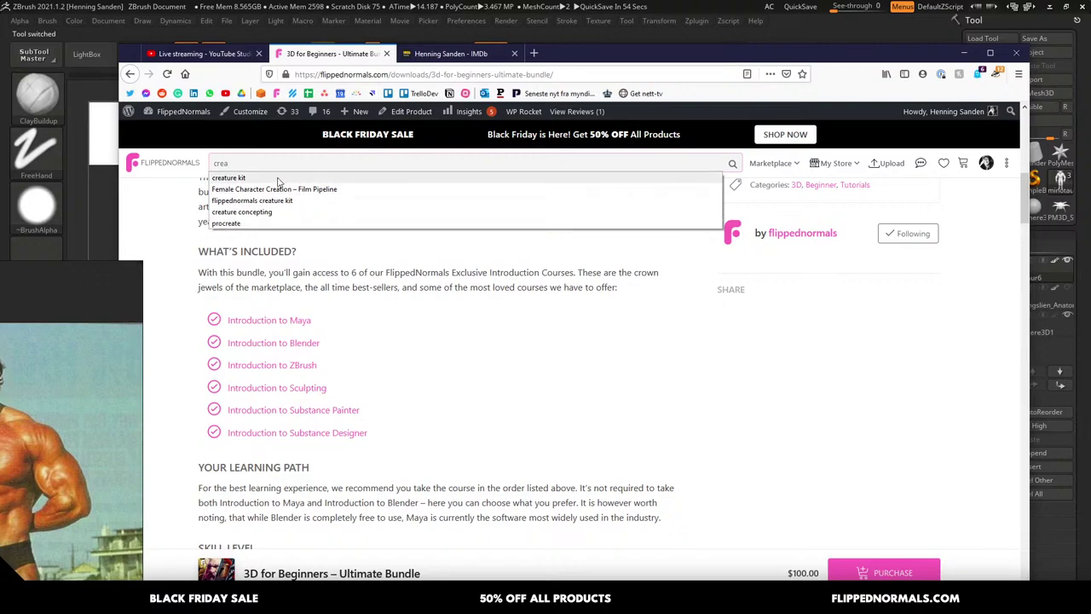
left_click(307, 179)
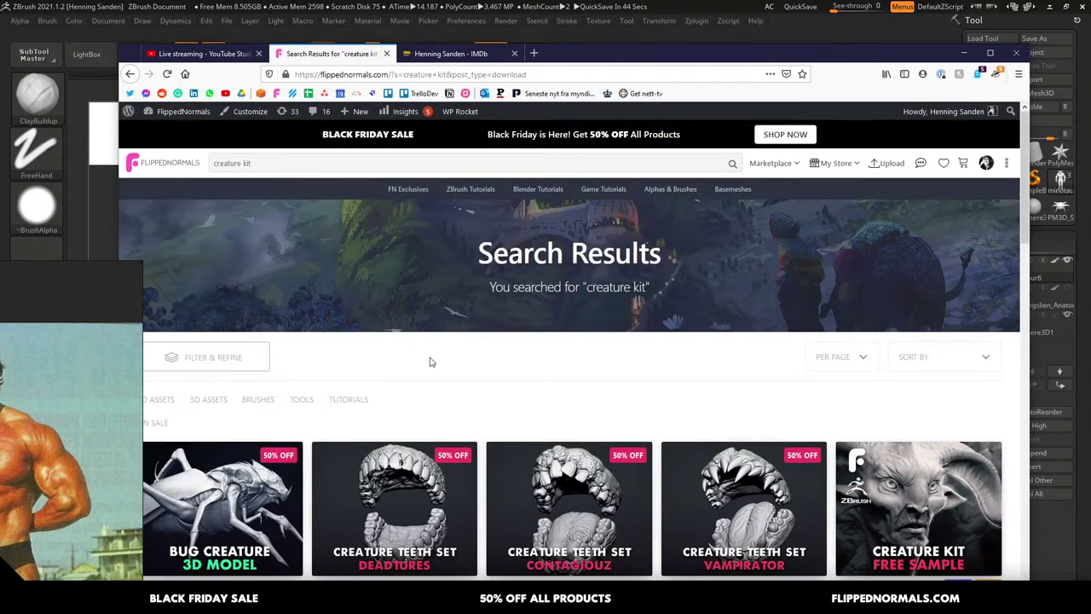
scroll(430, 361, "down", 3)
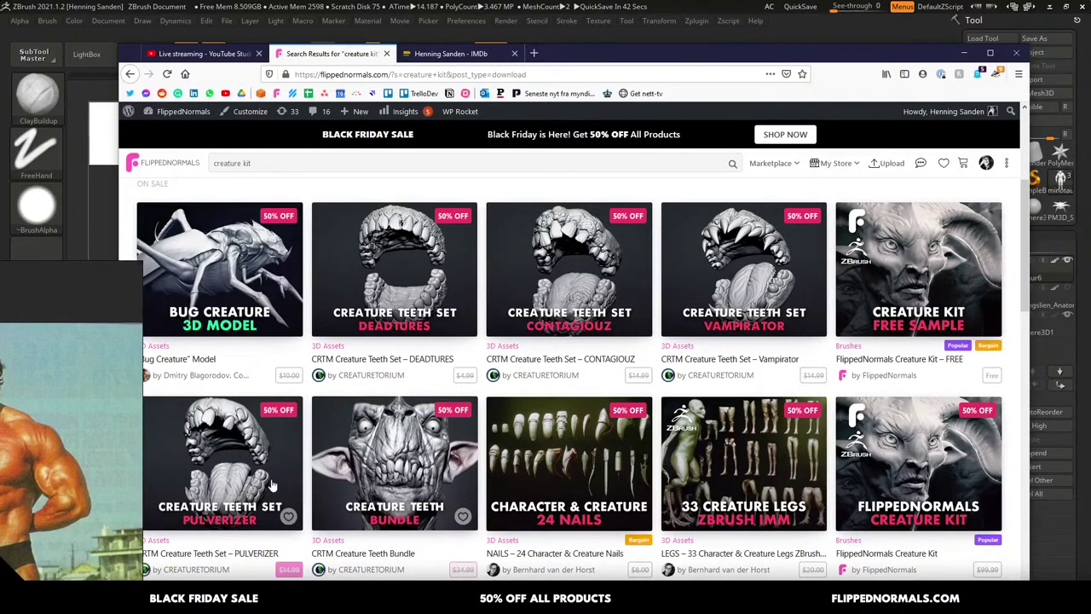
left_click(868, 456)
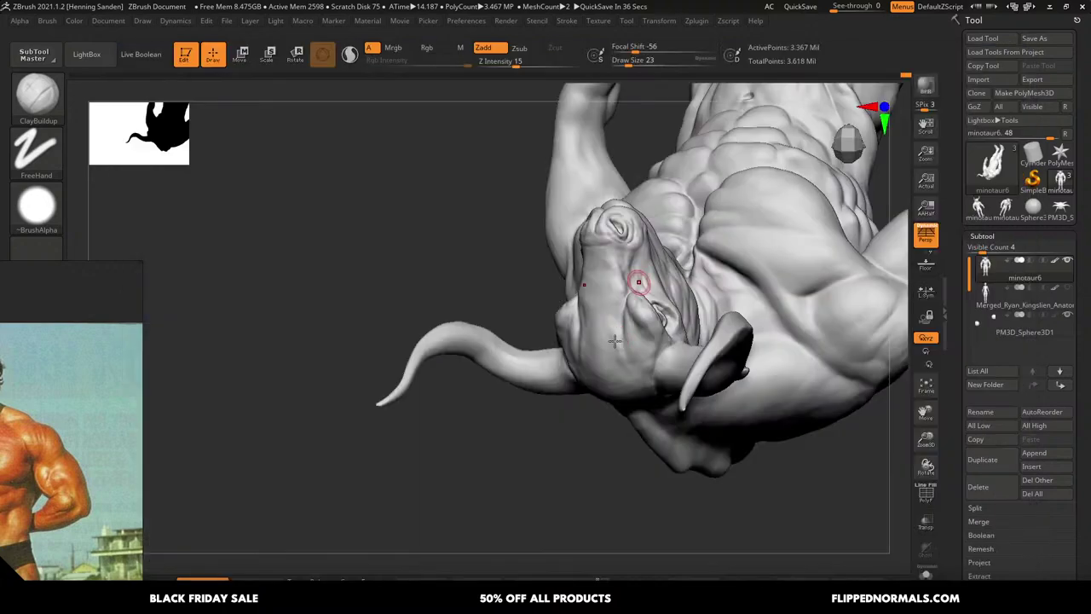
Examine the FlippedNormals Creature Kit's enlarged gallery images in the browser for horn and creature part examples
left_click_drag(511, 427, 767, 358)
left_click(1059, 209)
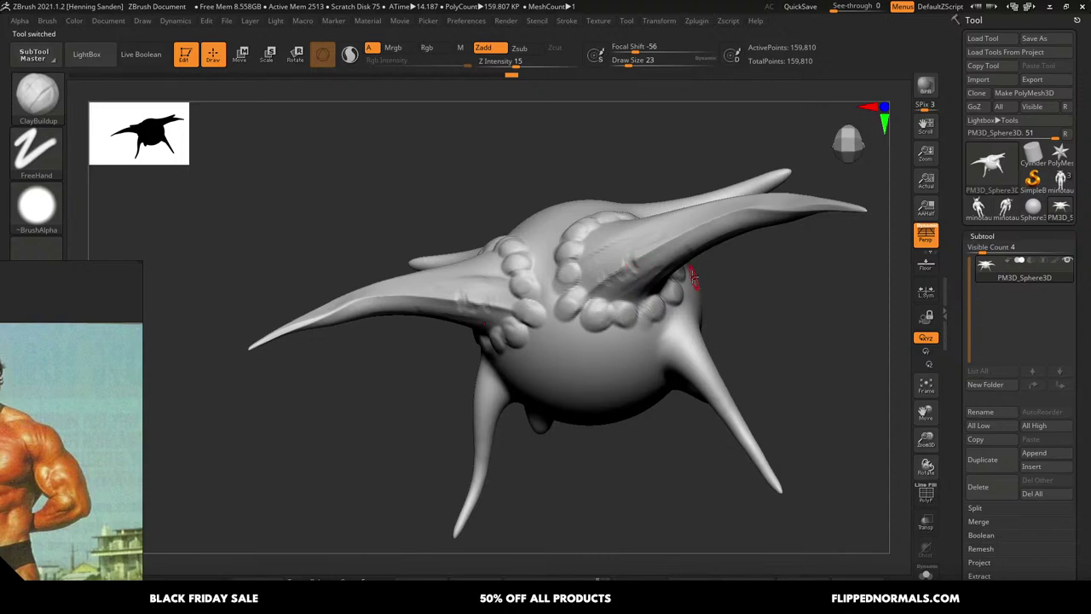
key("alt+Tab")
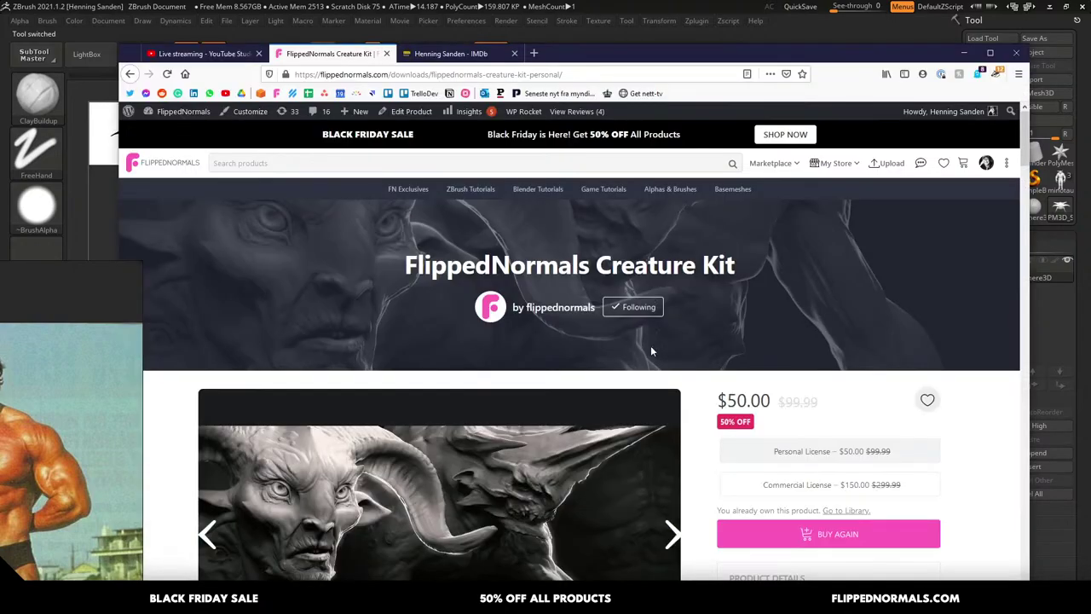
scroll(647, 350, "down", 3)
left_click(642, 374)
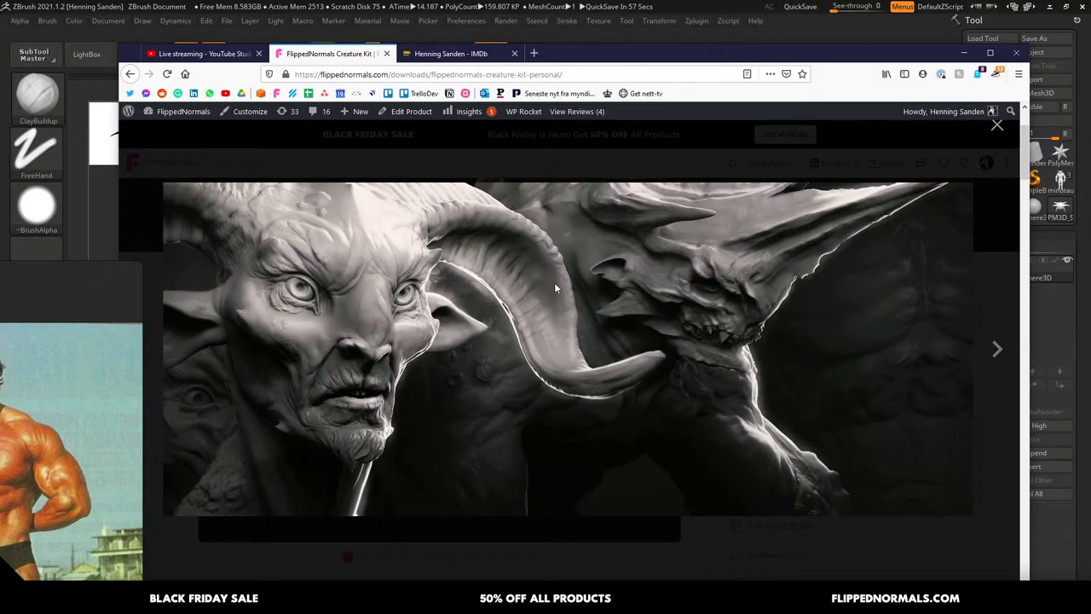
key("Right")
key("Right")
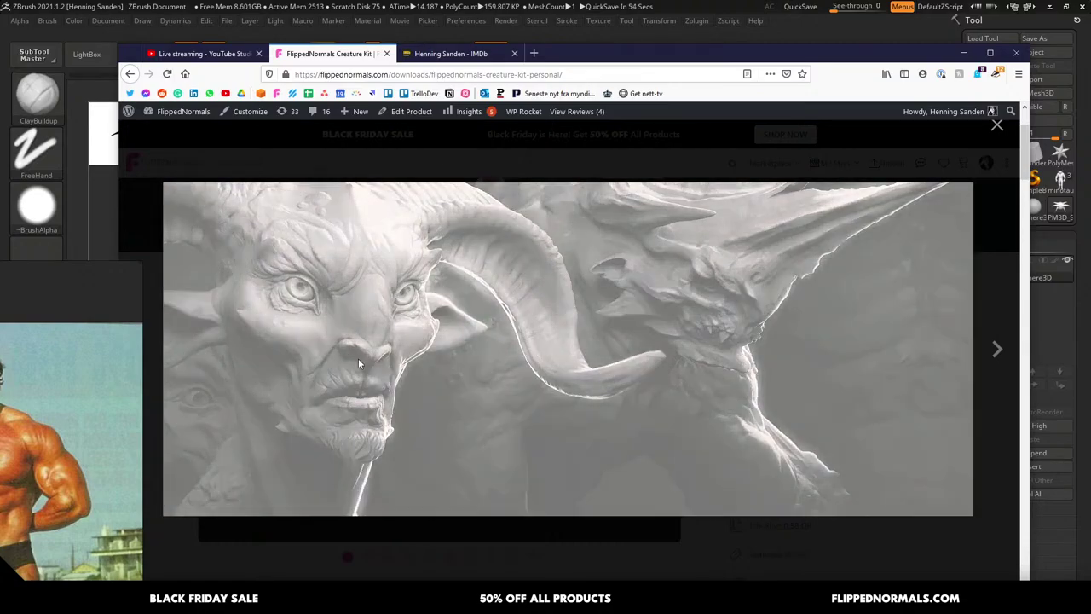
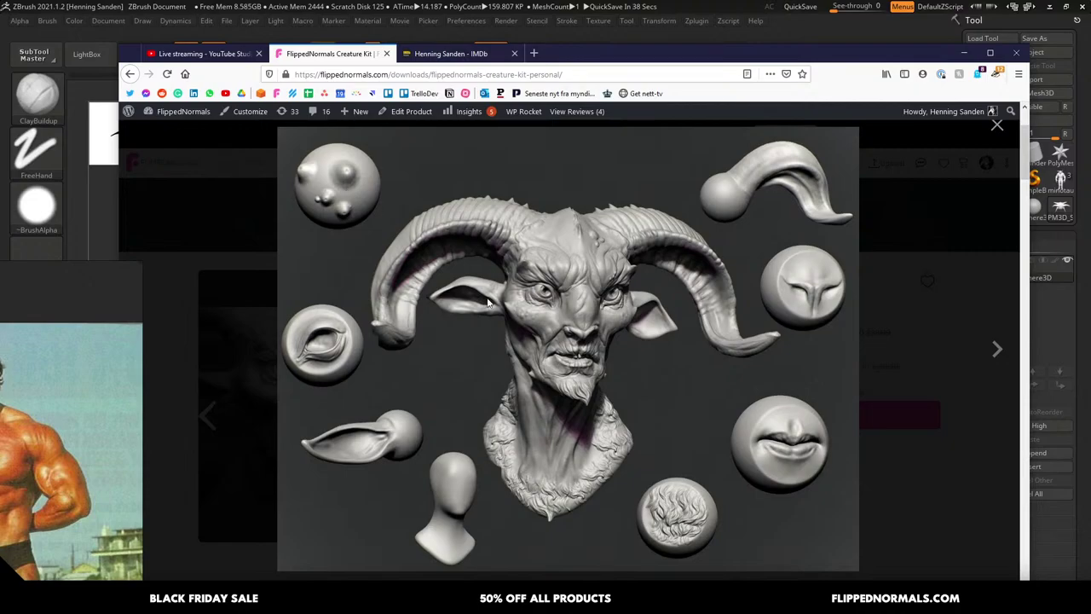
key("Right")
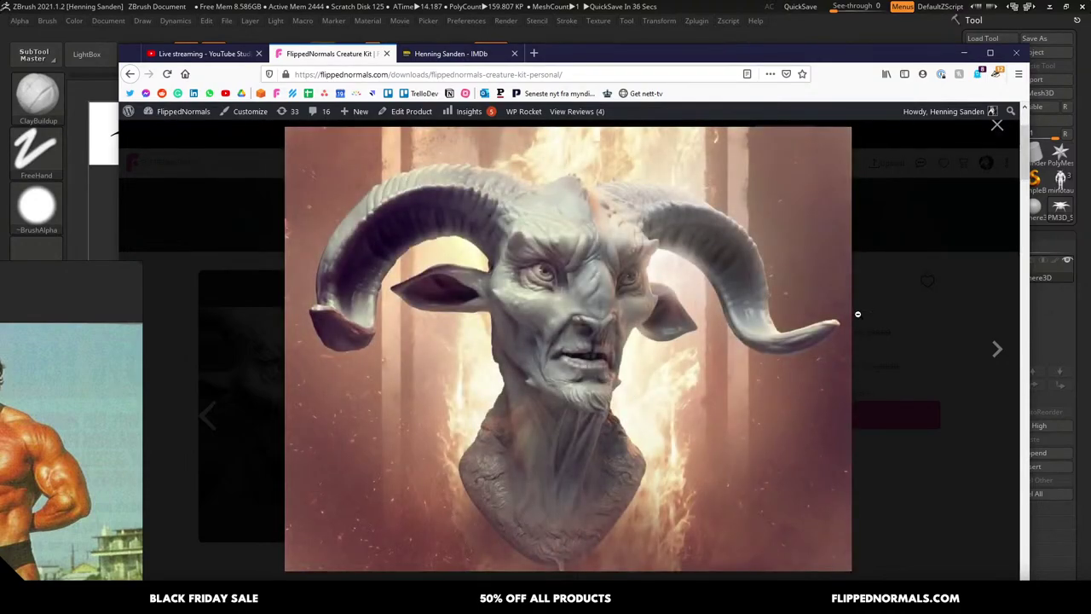
key("Right")
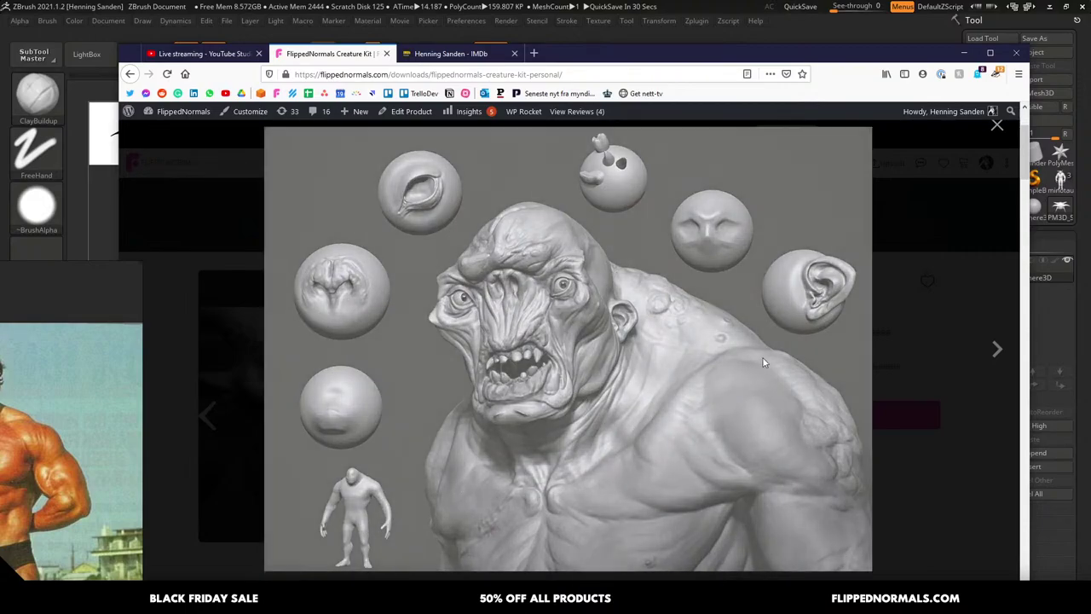
key("Right")
left_click(930, 297)
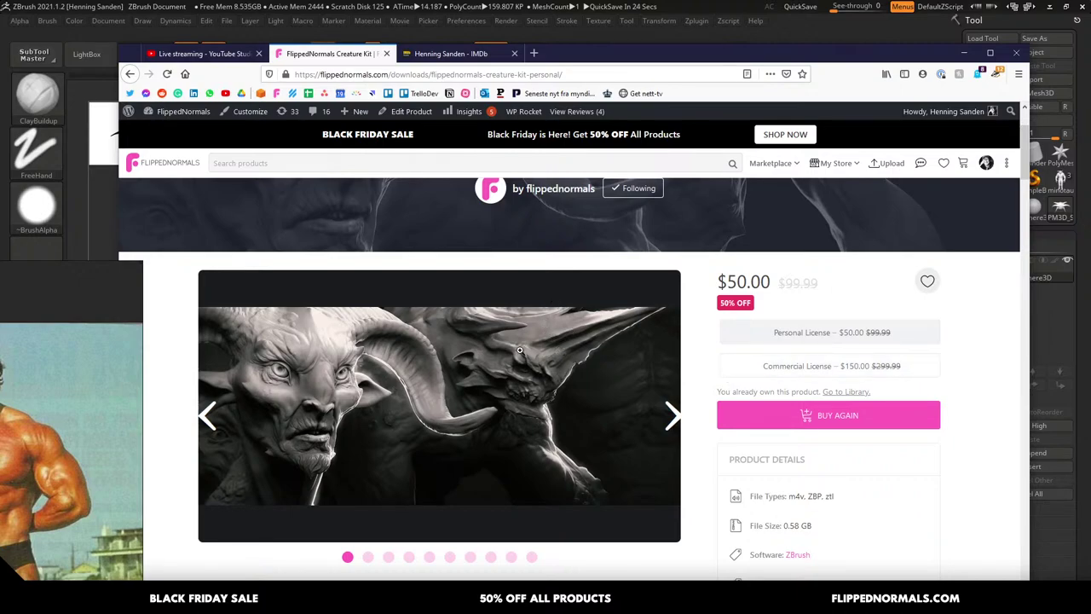
Switch back to ZBrush, make the minotaur6 sculpt the active tool and set the ClayBuildup draw size to 37
key("alt+Tab")
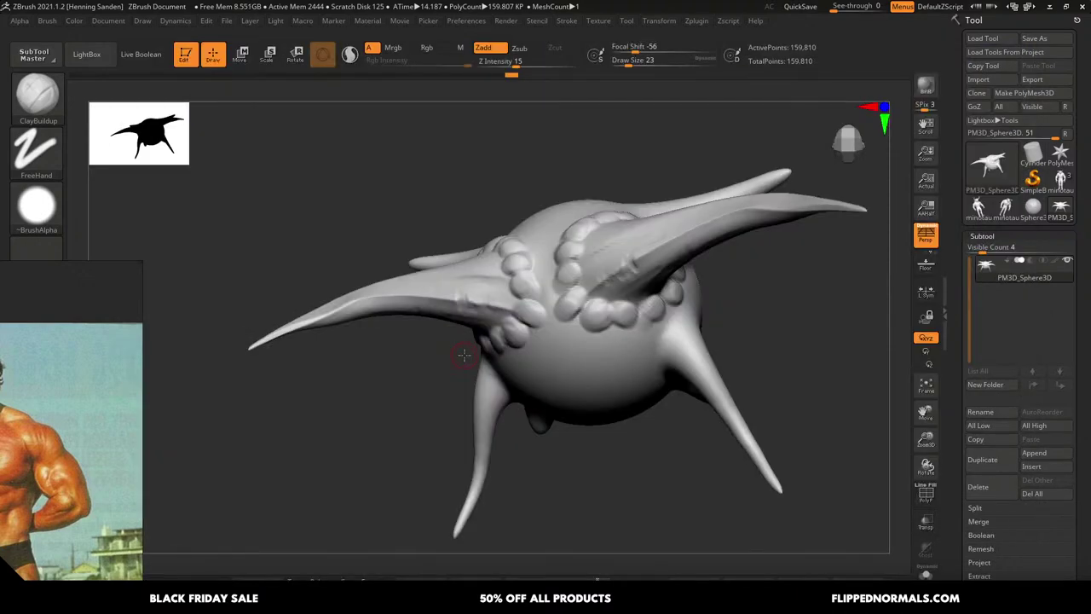
left_click(982, 208)
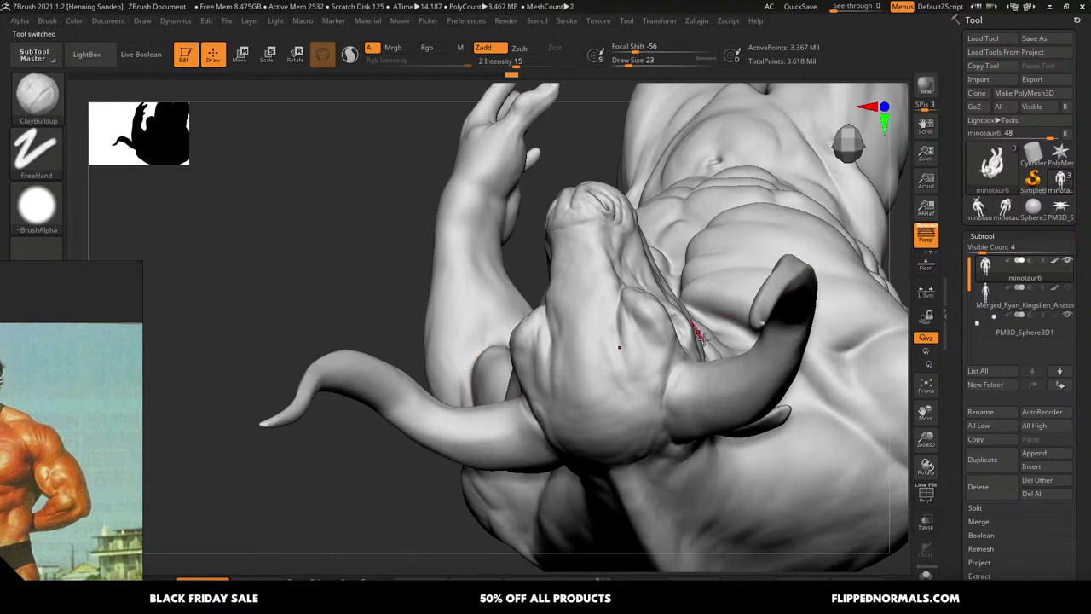
mouse_move(706, 343)
left_mouse_down()
mouse_move(702, 231)
mouse_move(613, 295)
mouse_move(693, 317)
left_mouse_up()
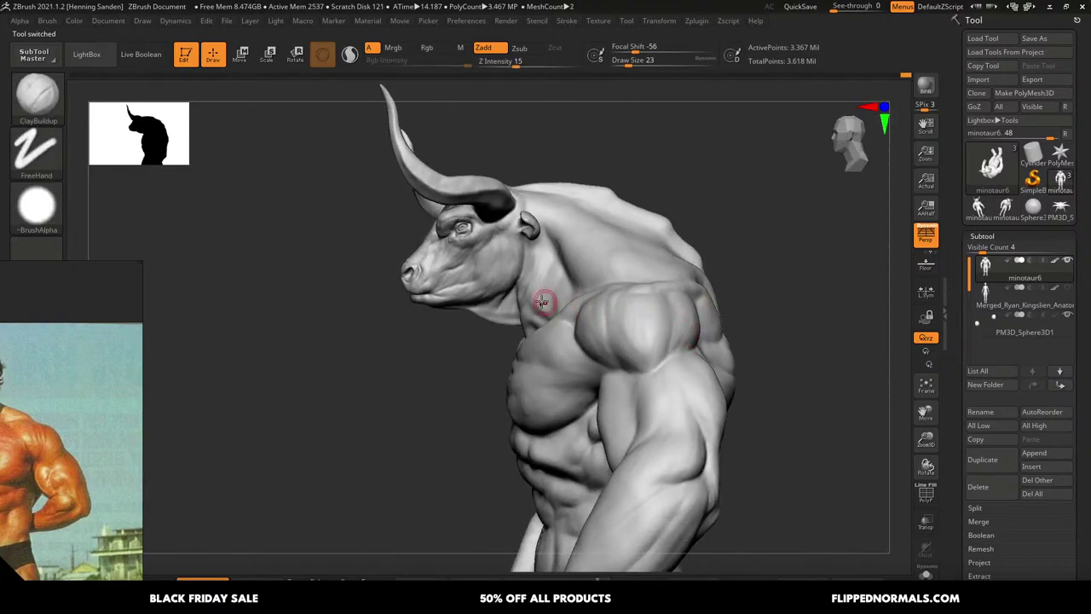
left_click_drag(546, 298, 641, 275)
right_click_drag(642, 273, 607, 268)
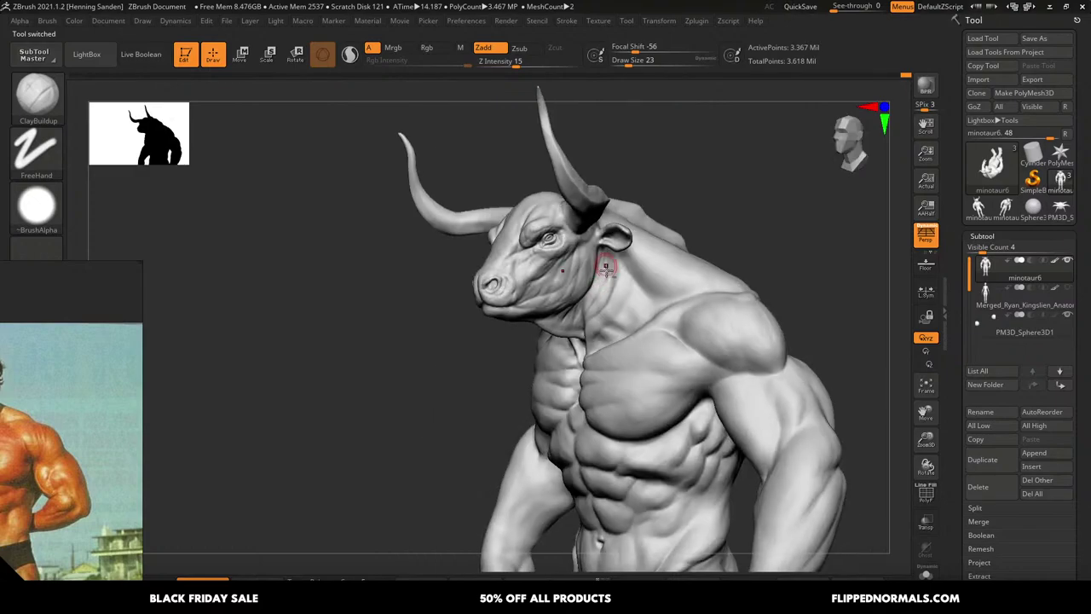
mouse_move(529, 273)
right_mouse_down("alt")
mouse_move(592, 277)
mouse_move(610, 312)
right_mouse_up("alt")
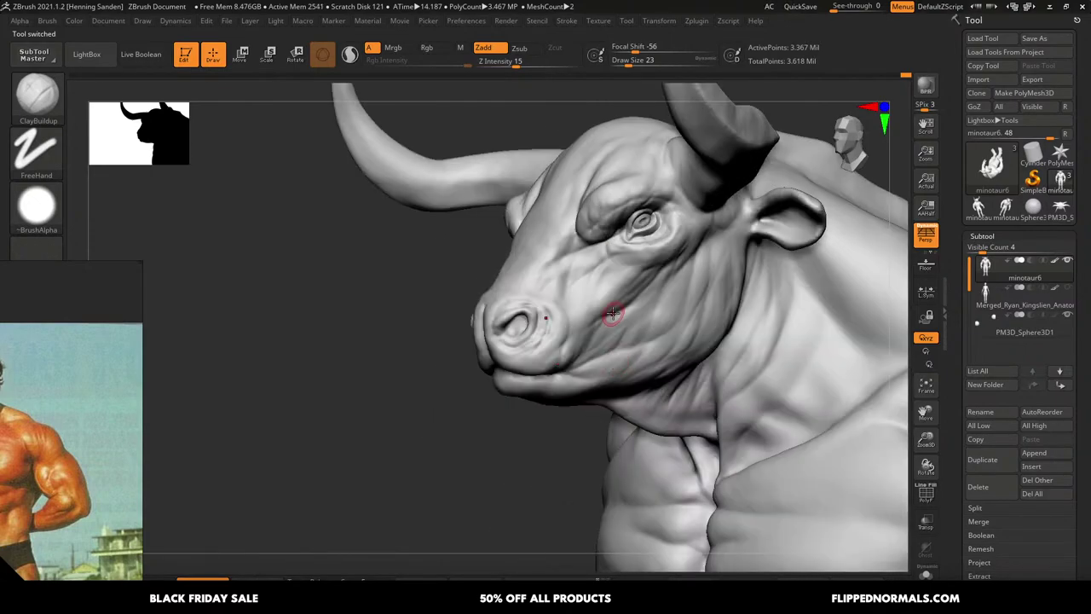
key("bracketright")
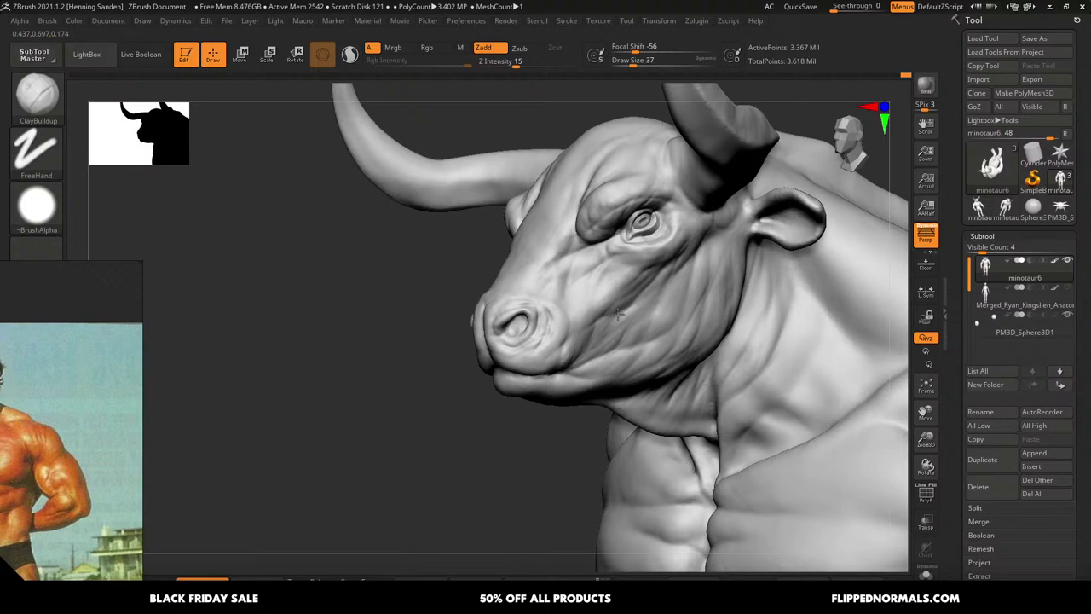
right_click_drag(629, 319, 629, 242, "ctrl")
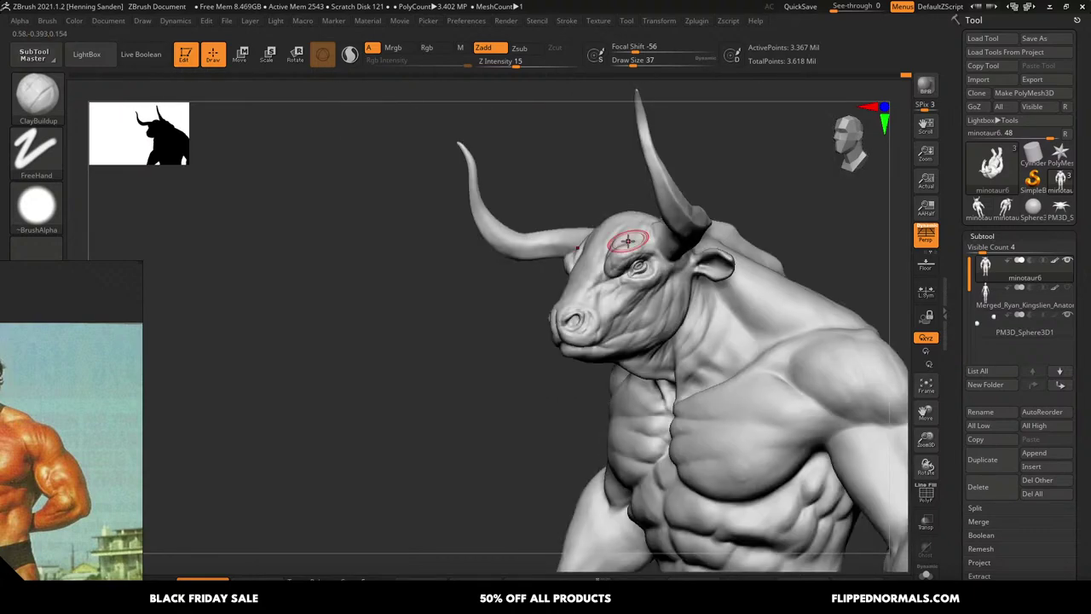
Add short ClayBuildup strokes to the minotaur's cheek below the eye and inspect the head from several angles
right_click_drag(636, 294, 643, 294, "ctrl")
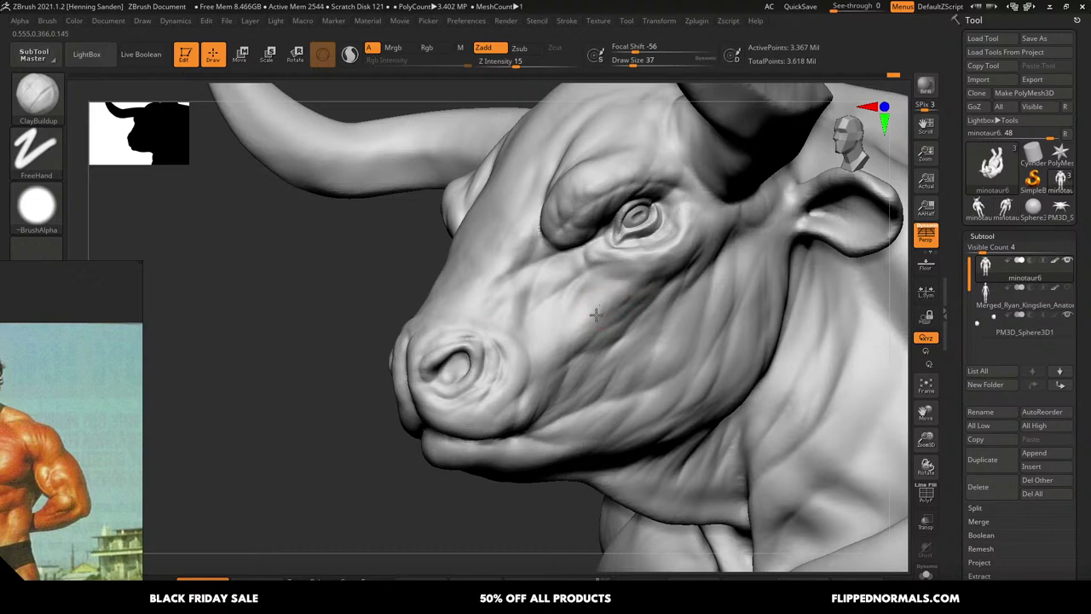
right_click_drag(617, 295, 631, 287)
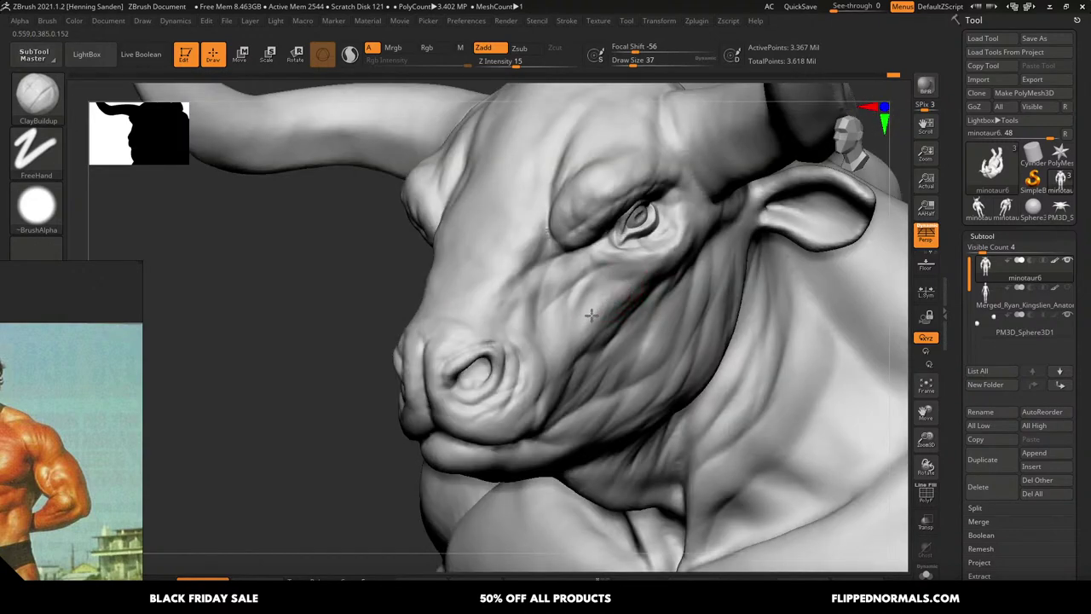
left_click_drag(592, 315, 619, 287)
left_click_drag(593, 303, 612, 292)
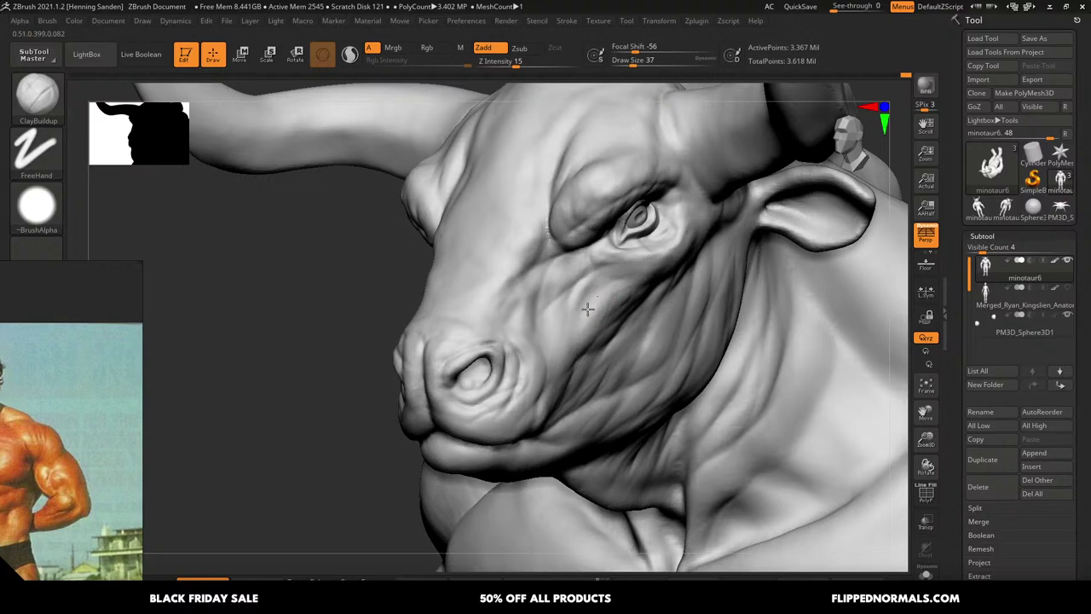
mouse_move(495, 295)
right_mouse_down("shift")
mouse_move(505, 282)
mouse_move(469, 318)
right_mouse_up("shift")
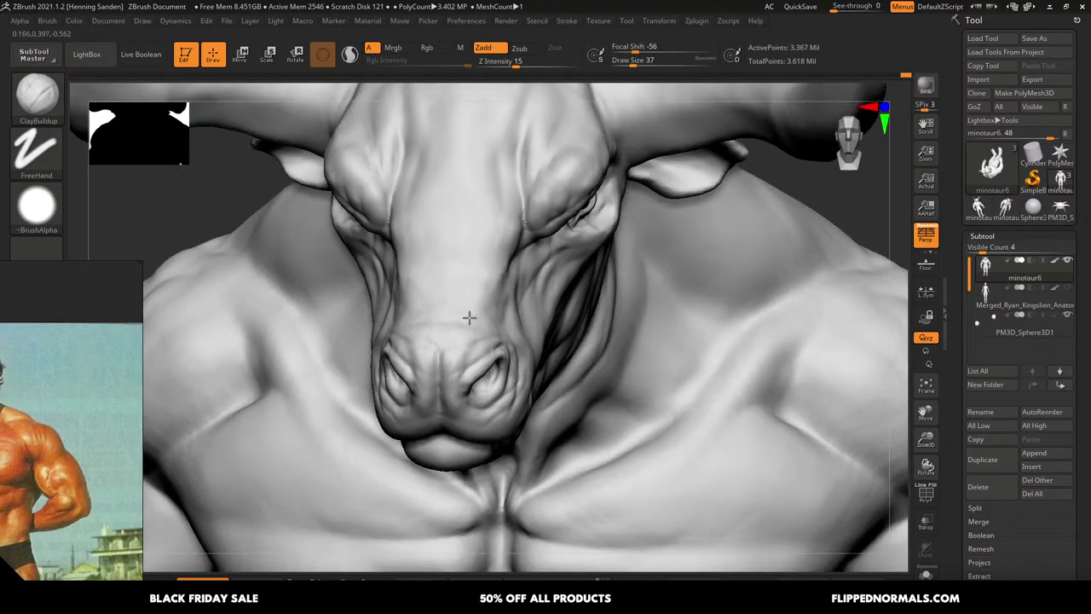
right_click_drag(499, 260, 548, 297)
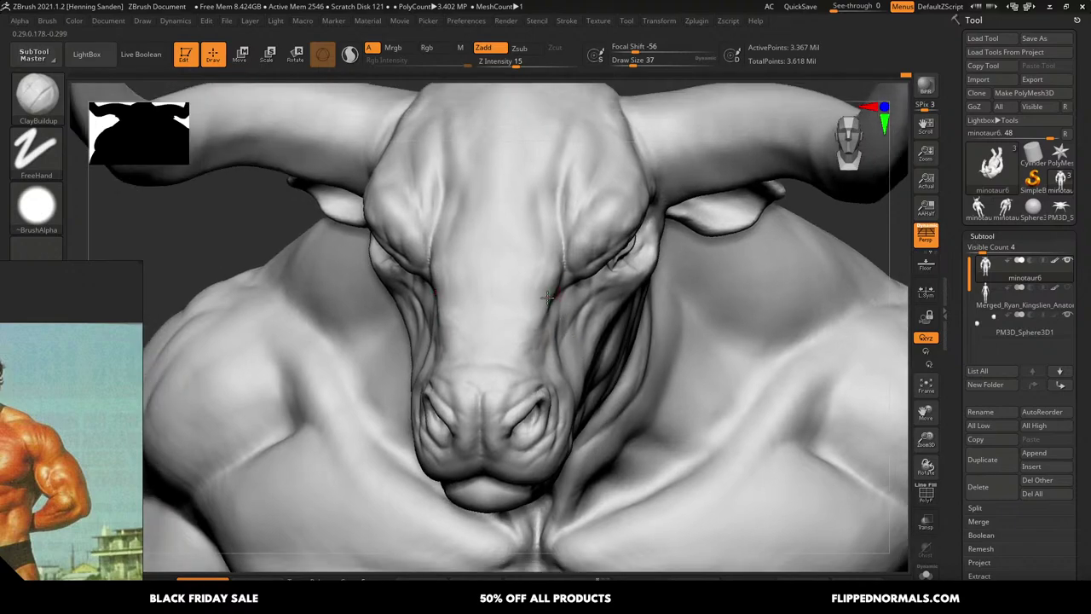
right_click_drag(463, 341, 483, 348)
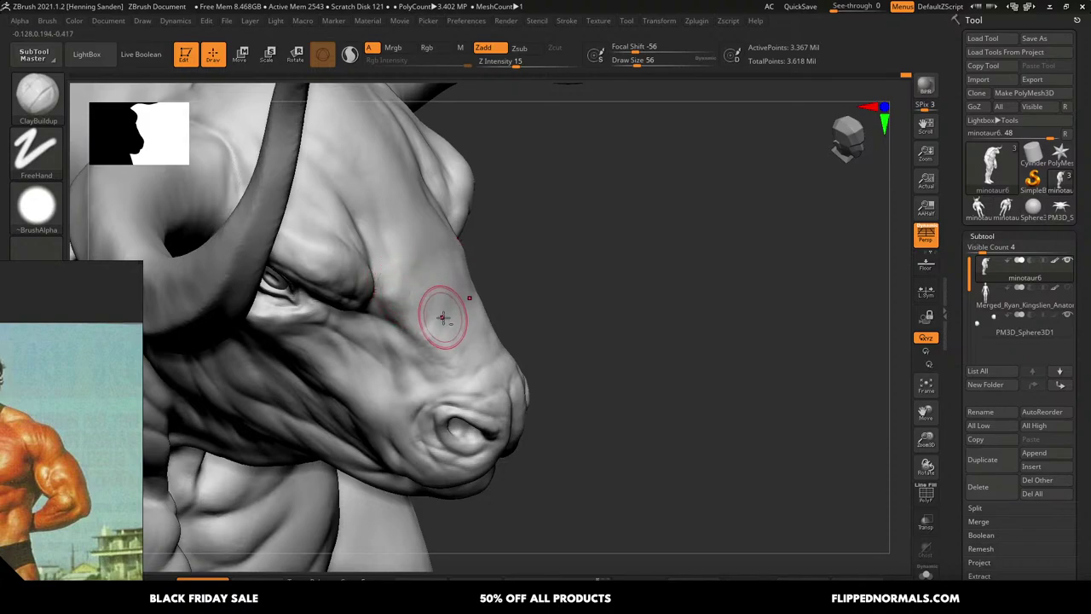
mouse_move(438, 312)
right_mouse_down()
mouse_move(436, 266)
mouse_move(500, 316)
mouse_move(426, 317)
mouse_move(312, 341)
right_mouse_up()
Switch to the browser, open the FlippedNormals creator store and bring up the Introduction to ZBrush 2020 product page
key("alt+Tab")
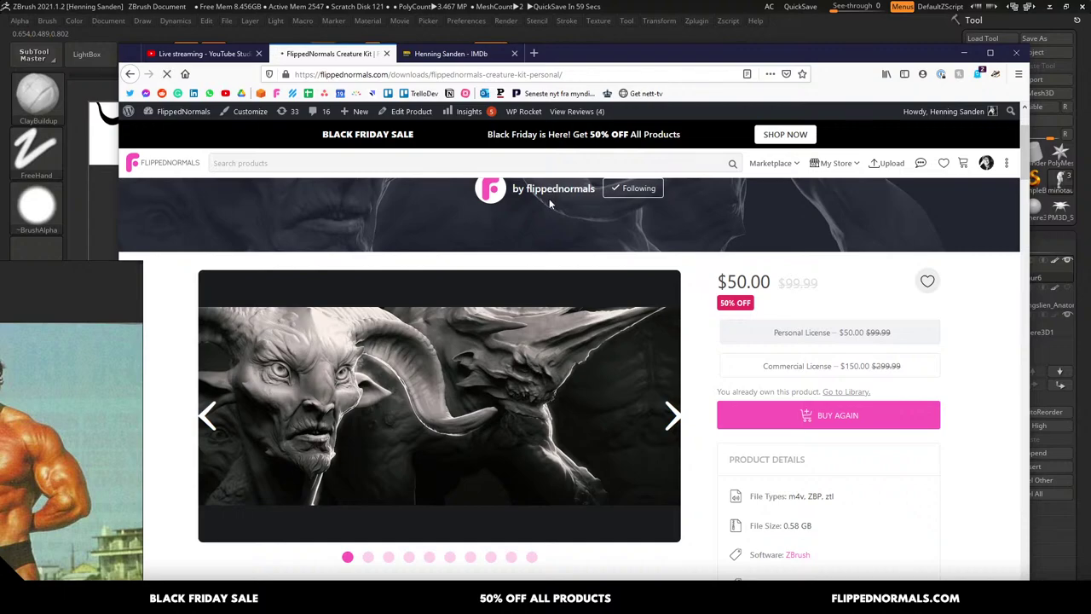
left_click_drag(591, 58, 652, 55)
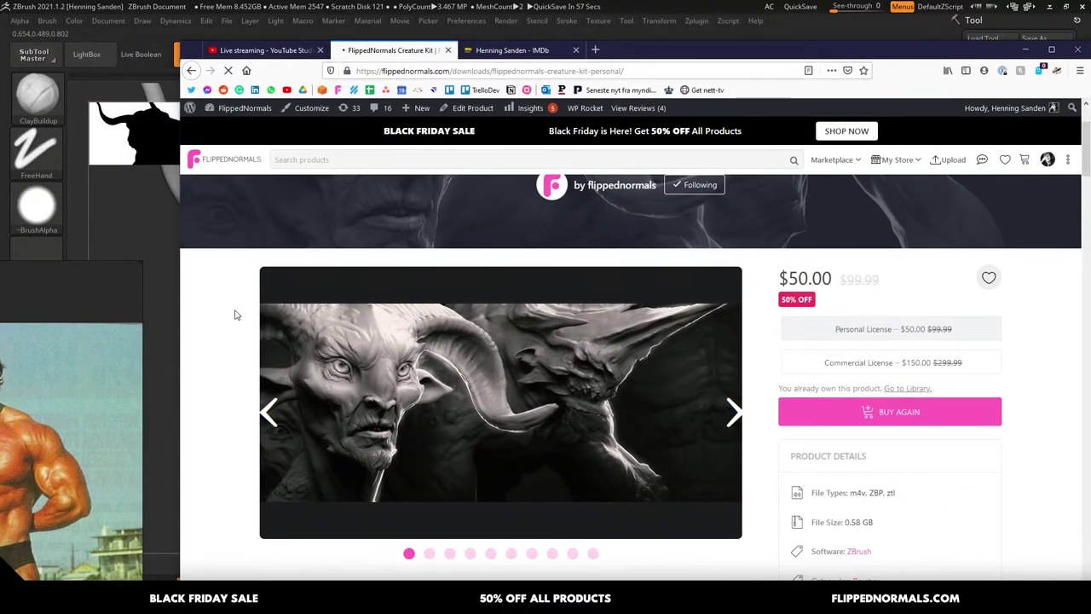
mouse_move(235, 315)
middle_mouse_down()
mouse_move(236, 335)
mouse_move(239, 325)
middle_mouse_up()
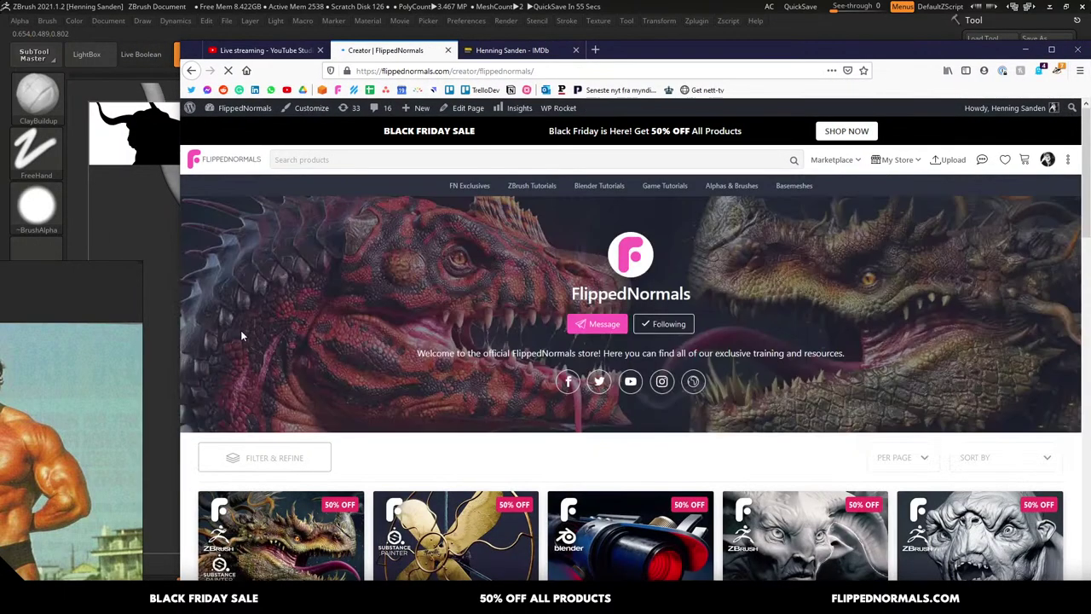
scroll(397, 295, "down", 3)
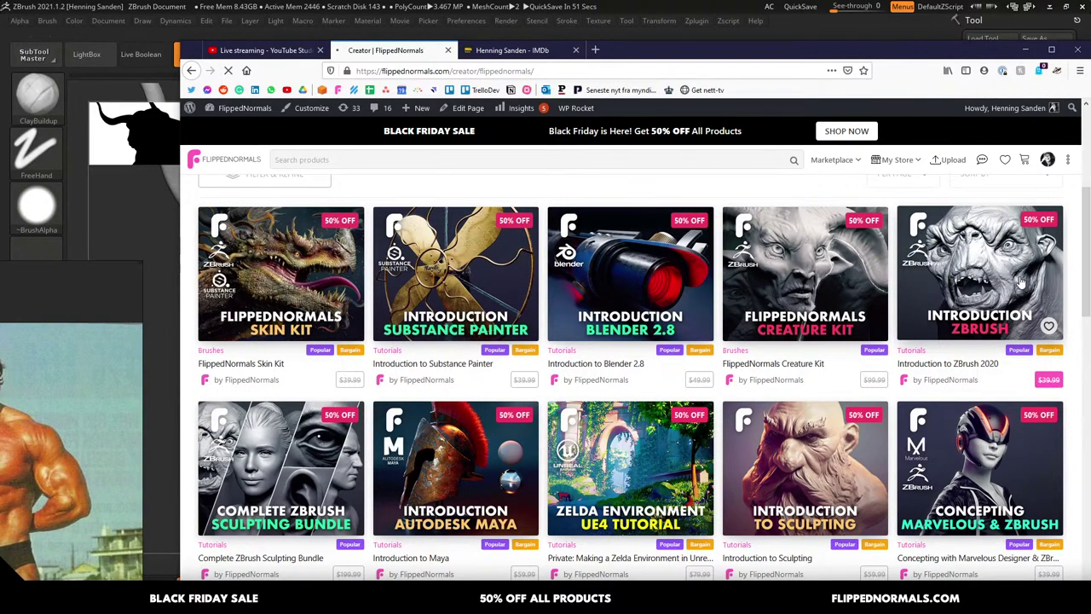
left_click(985, 283)
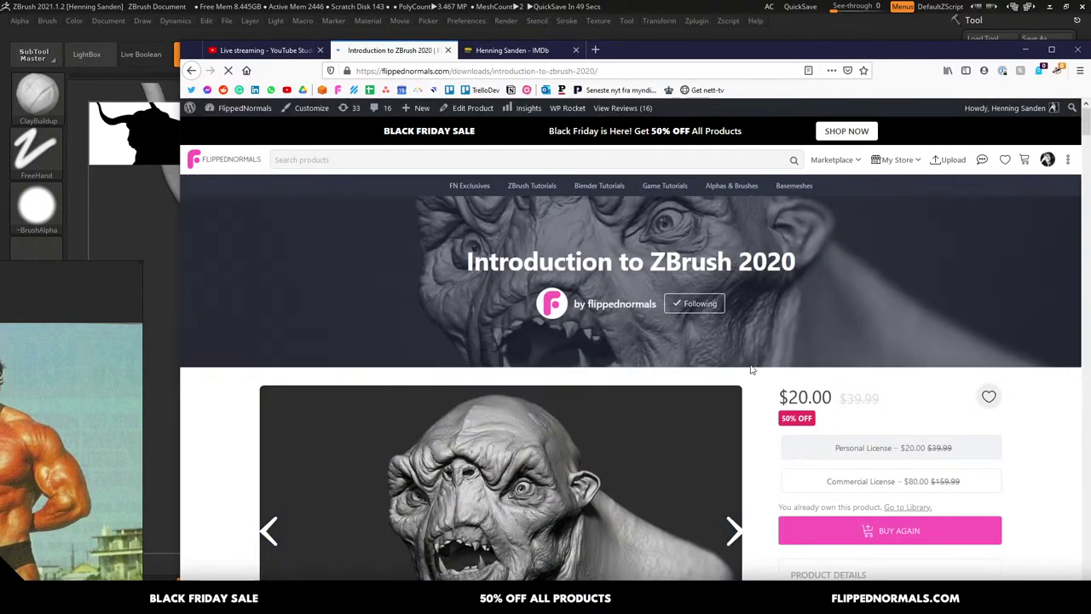
Look through the Introduction to ZBrush 2020 product's gallery images
scroll(770, 373, "down", 2)
scroll(778, 342, "down", 2)
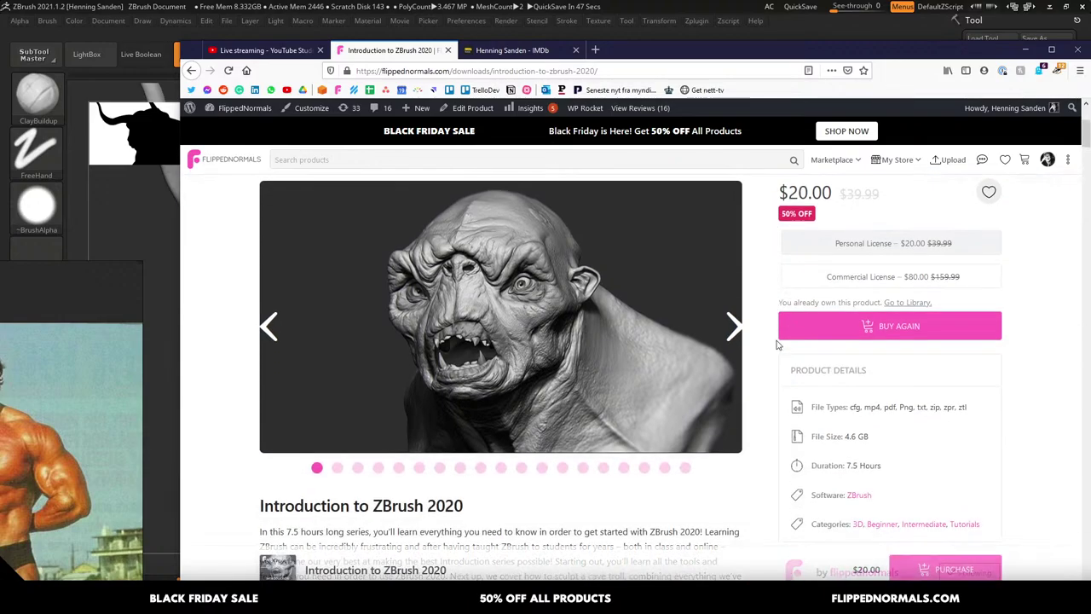
left_click(733, 329)
left_click(734, 330)
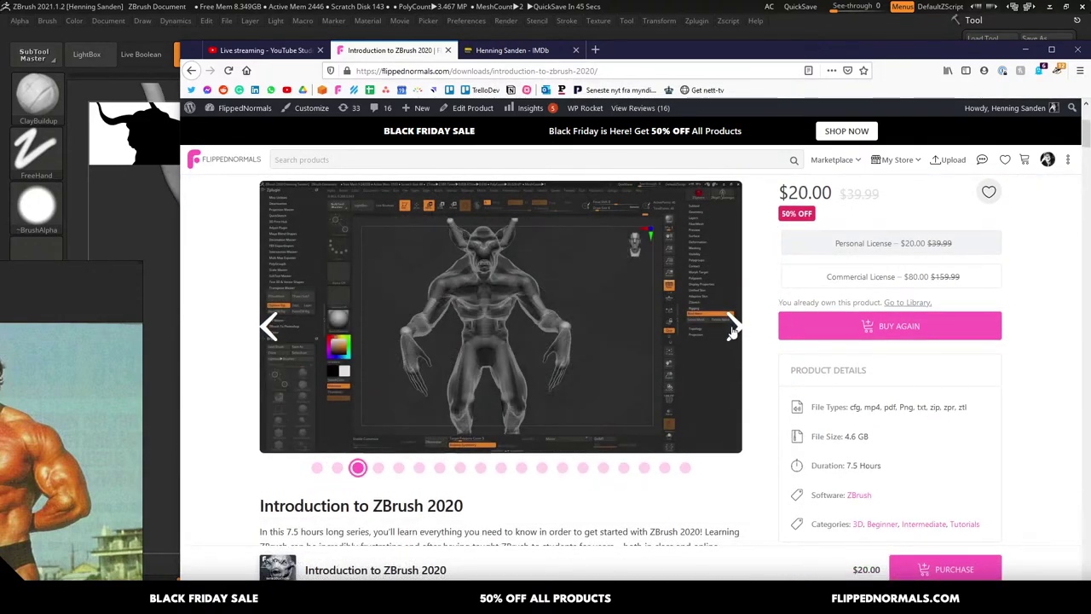
left_click(734, 330)
Read down the Introduction to ZBrush 2020 description and open its linked Introduction to Sculpting product
middle_click(779, 279)
middle_click_drag(759, 351, 761, 362)
middle_click_drag(774, 290, 769, 375)
middle_click_drag(772, 338, 764, 379)
left_click(474, 395)
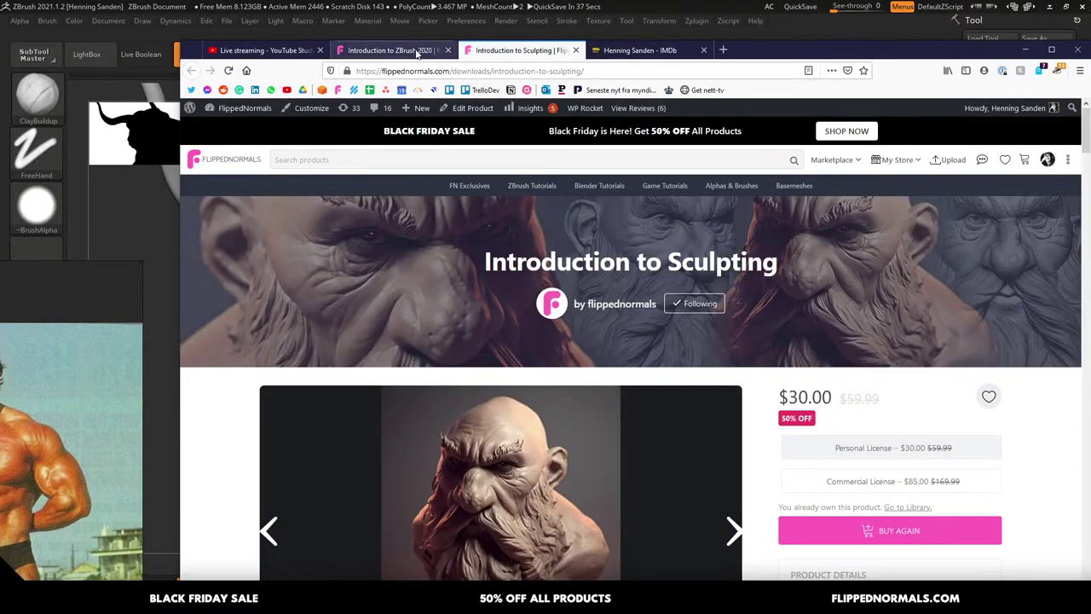
Compare the Introduction to ZBrush 2020 and Introduction to Sculpting product pages, including the ZBrush course's price
left_click(417, 52)
left_click(516, 51)
left_click(396, 50)
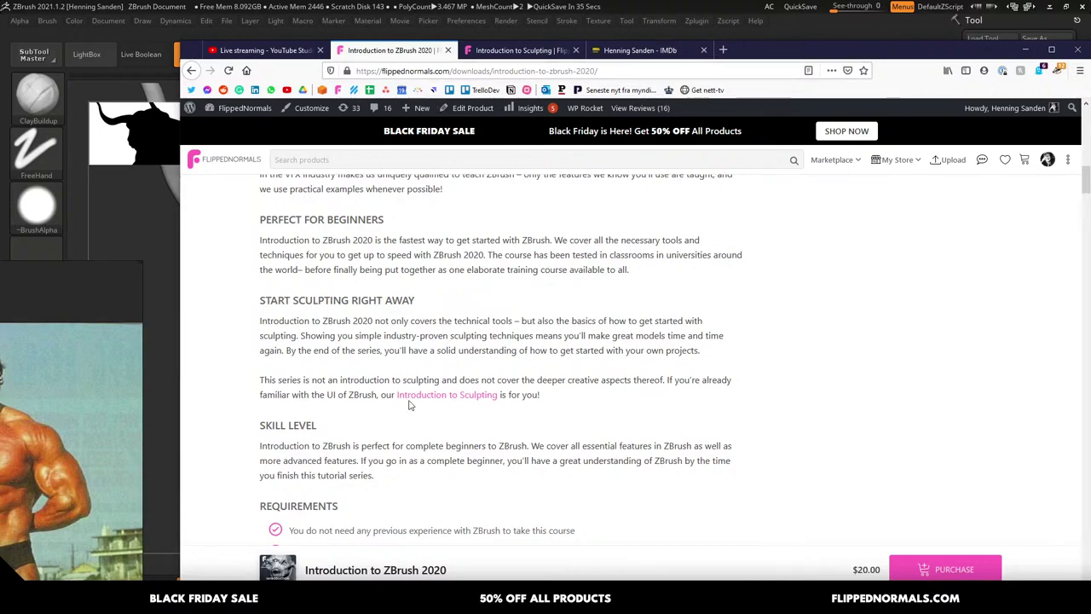
scroll(410, 406, "up", 7)
scroll(330, 434, "up", 4)
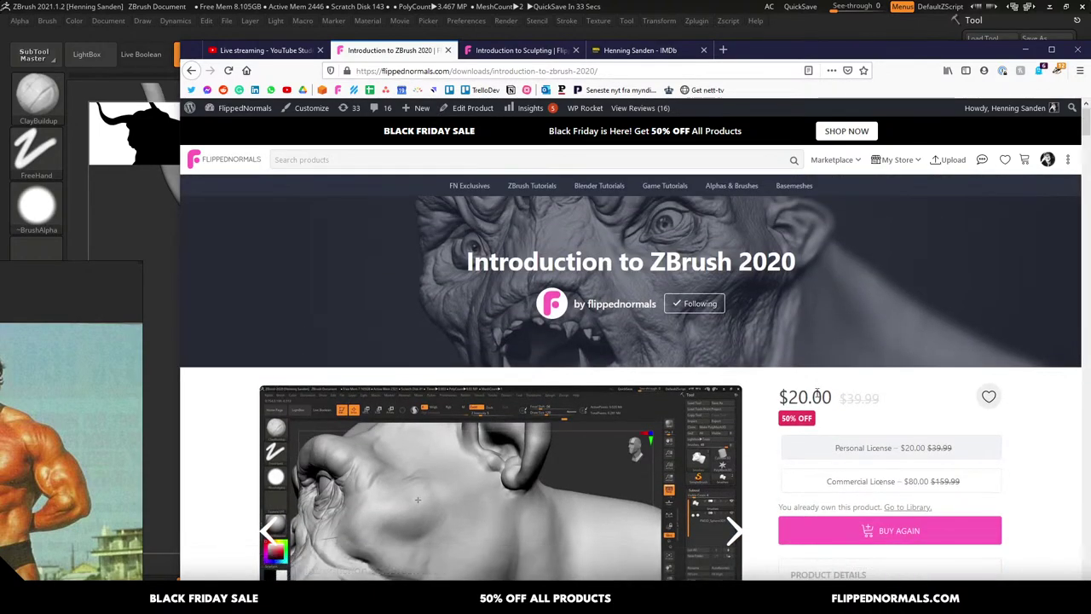
left_click_drag(831, 396, 780, 397)
left_click(550, 277)
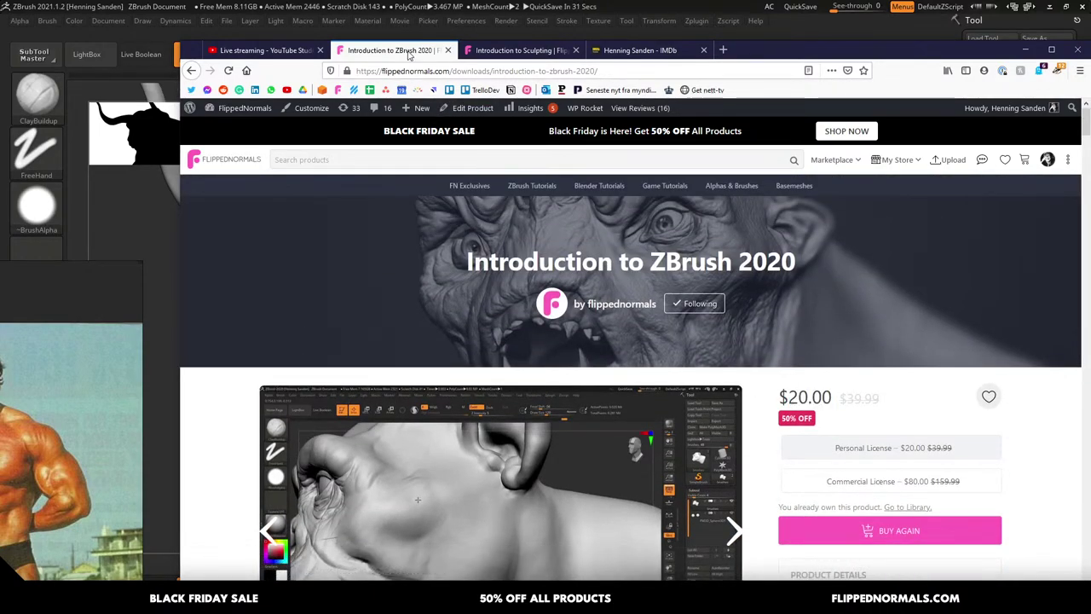
left_click(502, 53)
Return to ZBrush, frame the minotaur's torso and place the bodybuilder reference image fully in view beside it
left_click(175, 285)
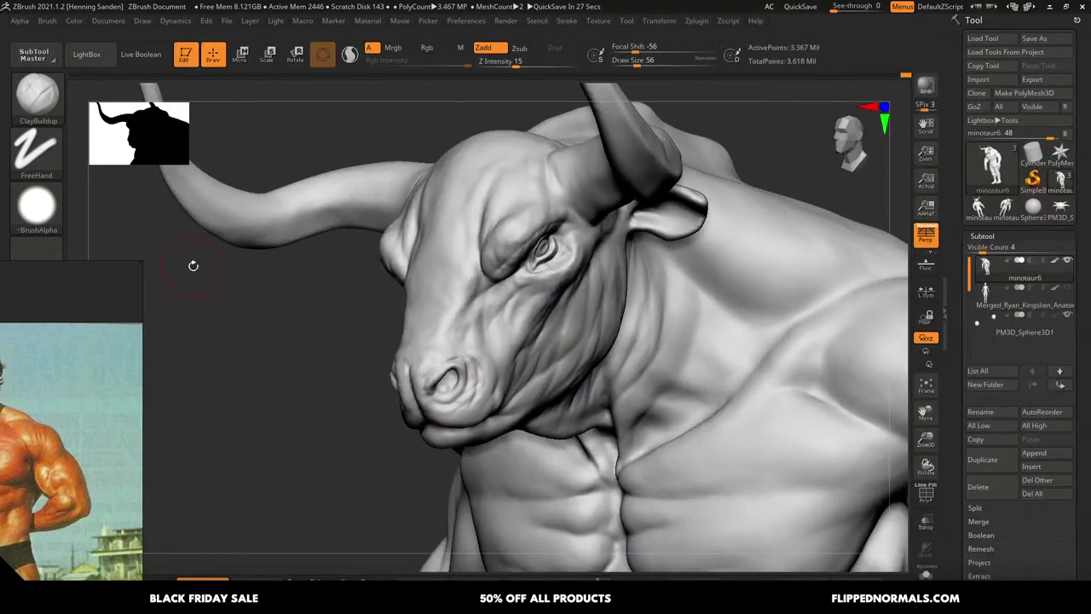
right_click_drag(588, 327, 536, 199, "ctrl")
right_click_drag(536, 198, 569, 269)
left_click_drag(567, 271, 565, 342)
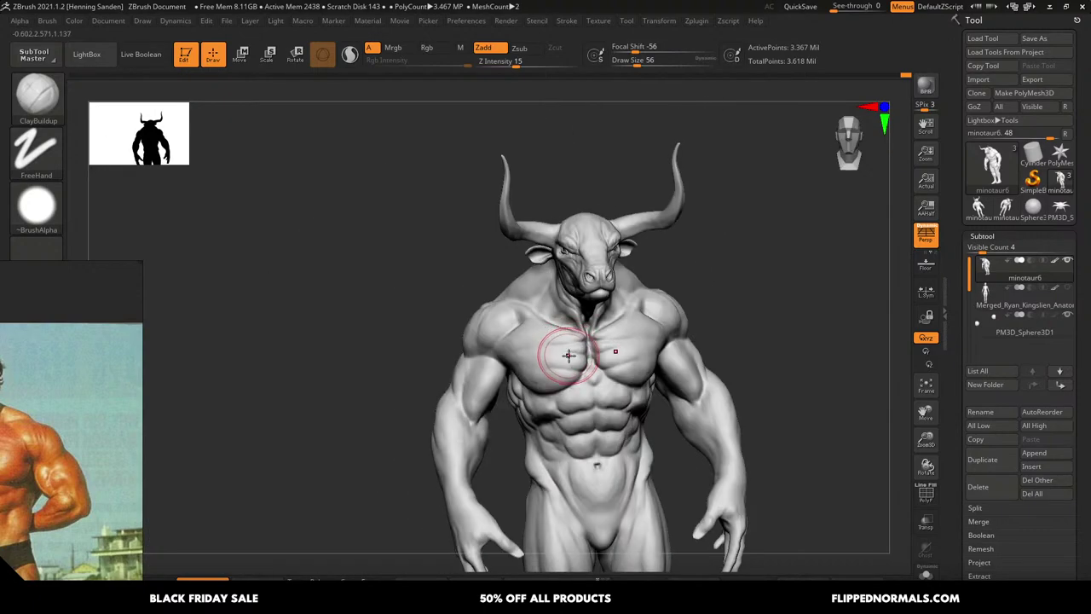
right_click_drag(687, 375, 654, 397)
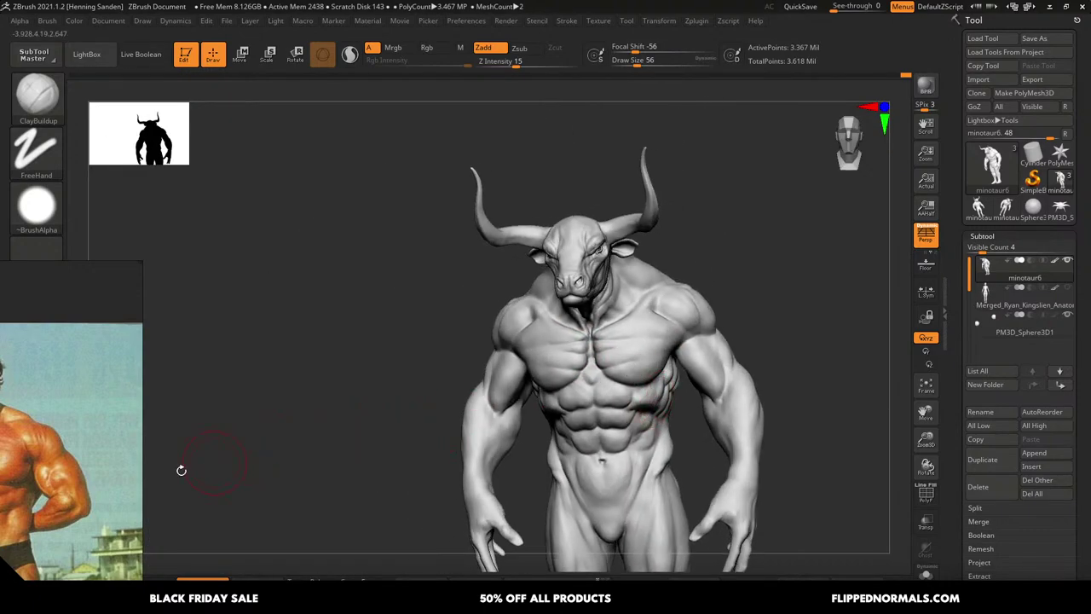
right_click_drag(78, 489, 286, 292)
mouse_move(682, 369)
right_mouse_down("ctrl")
mouse_move(680, 389)
mouse_move(652, 383)
right_mouse_up("ctrl")
Set up the Move brush at draw size 120 over the minotaur's torso
key("b")
key("m")
key("v")
key("s")
left_click(649, 373)
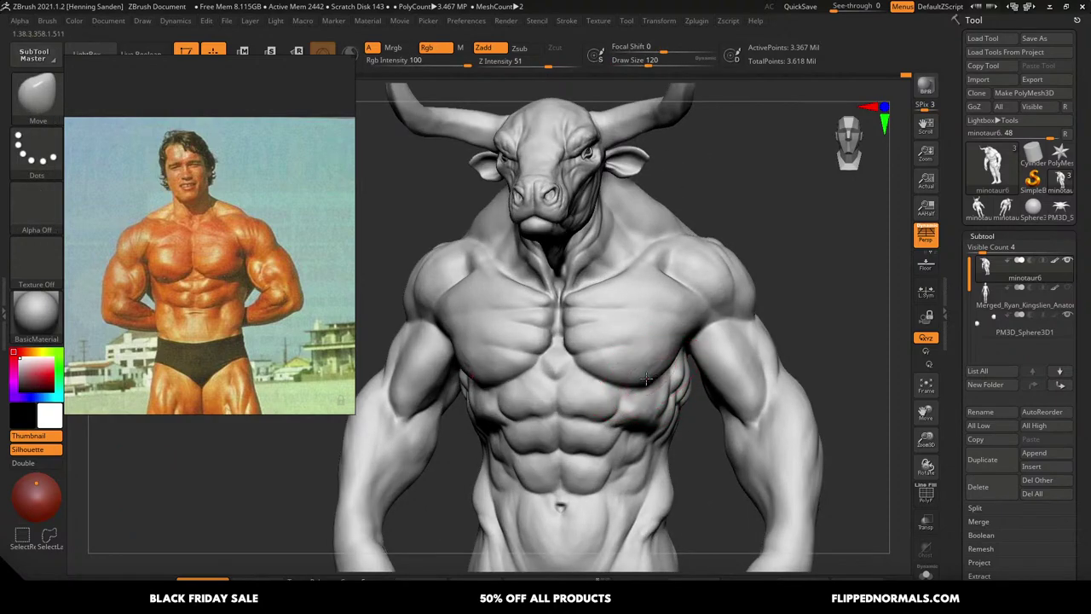
right_click_drag(649, 376, 664, 338)
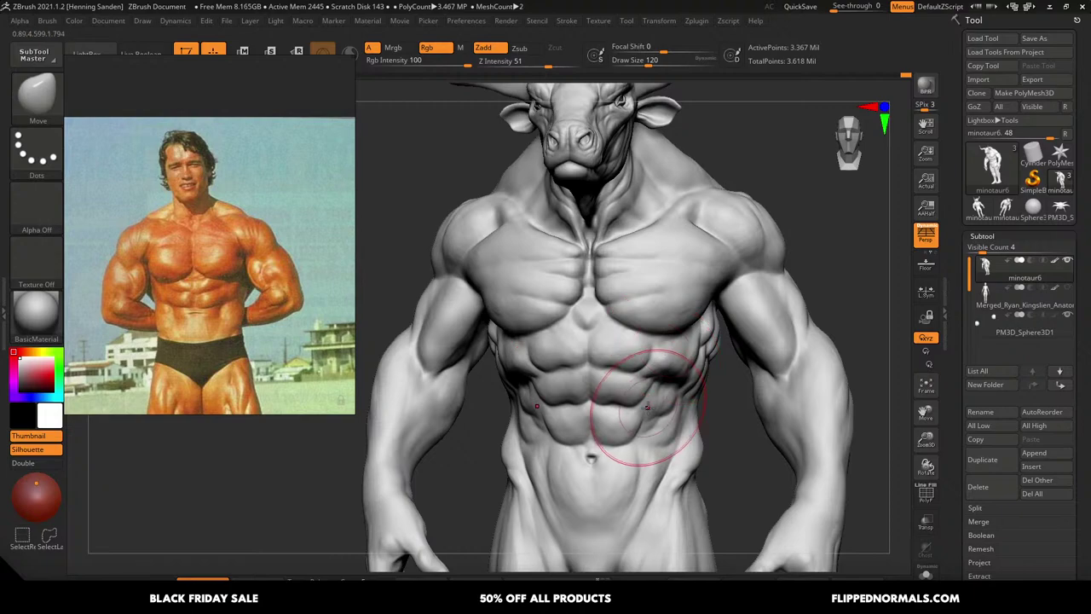
Select the ClayBuildup brush at draw size 59 for sculpting the side of the minotaur's abdomen
mouse_move(646, 408)
right_mouse_down()
mouse_move(656, 413)
mouse_move(658, 383)
mouse_move(681, 348)
mouse_move(670, 355)
mouse_move(672, 394)
mouse_move(661, 384)
mouse_move(662, 348)
right_mouse_up()
key("b")
key("c")
key("b")
key("[")
key("ctrl")
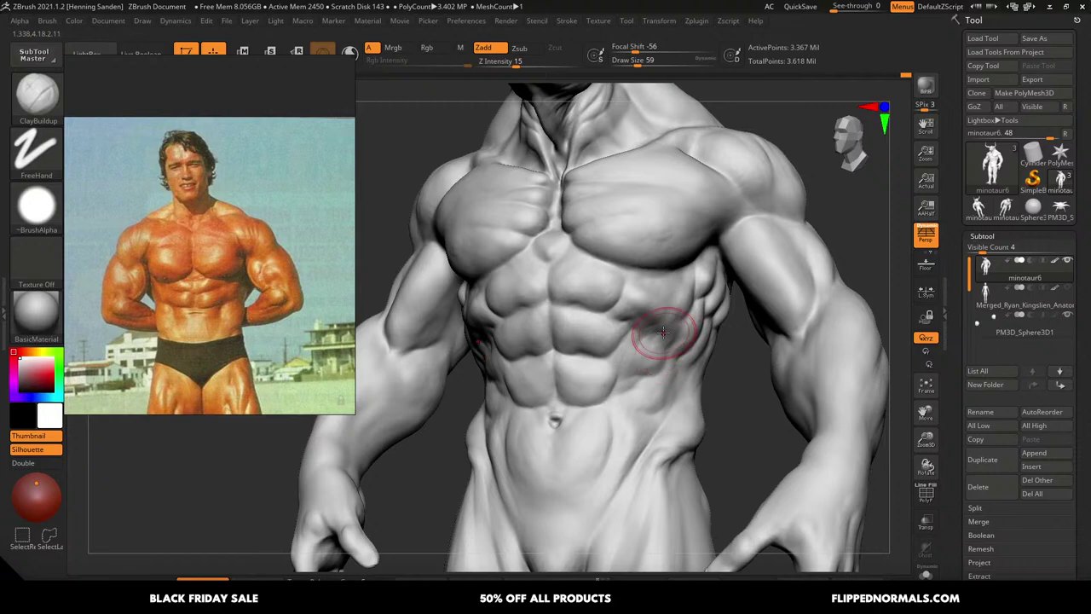
right_click_drag(664, 359, 674, 351)
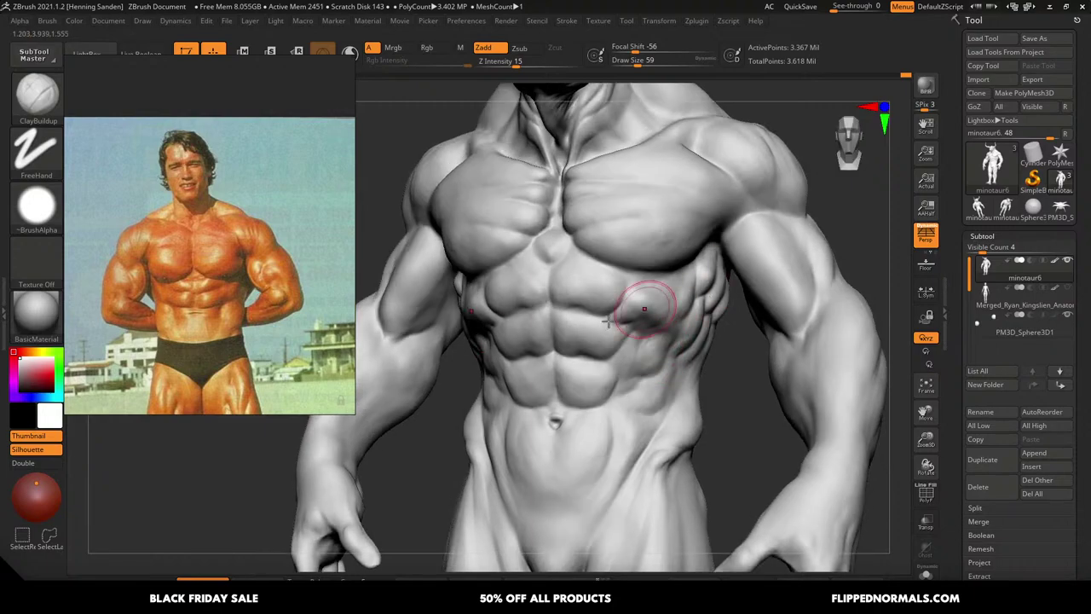
Turn off the ClayBuildup brush's alpha and sculpt a stroke over the minotaur's abdominal muscles
right_click_drag(275, 251, 279, 379)
left_click(45, 202)
right_click_drag(131, 266, 152, 398)
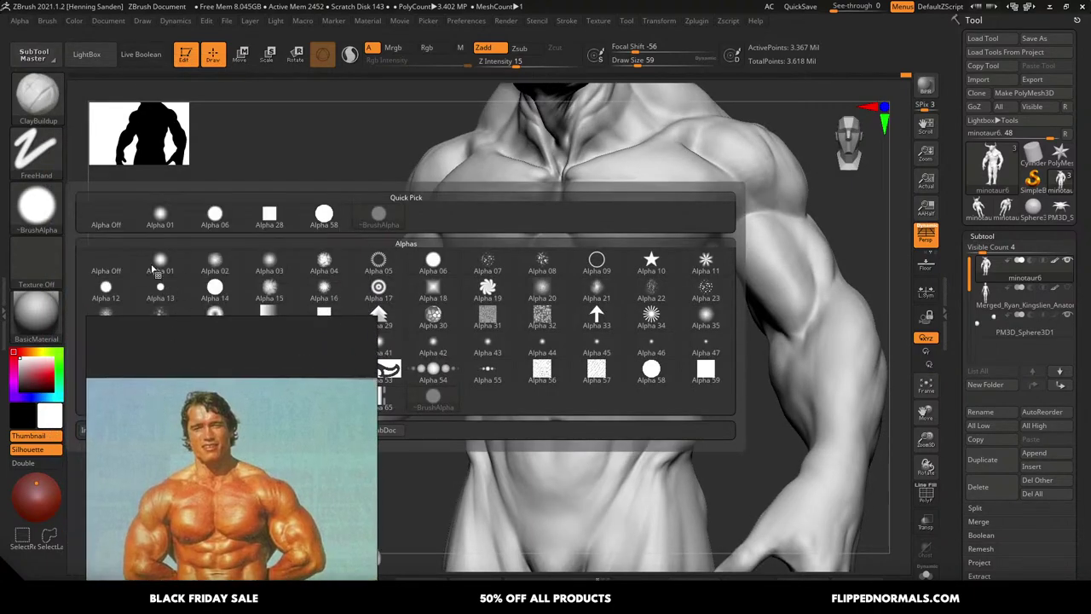
left_click(105, 263)
right_click_drag(254, 476, 233, 232)
mouse_move(646, 350)
right_mouse_down("alt")
mouse_move(641, 370)
mouse_move(663, 362)
right_mouse_up("alt")
left_click_drag(665, 361, 635, 381)
key("s")
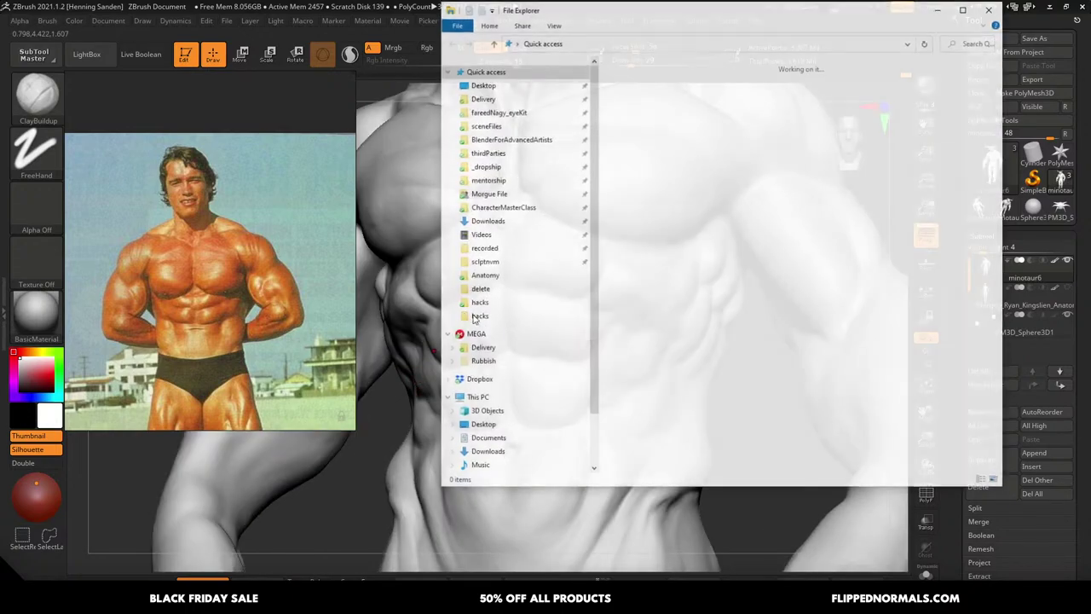
Open File Explorer and look through the CharacterMasterClass project's wip and images folders for a render
key("super+e")
left_click(546, 208)
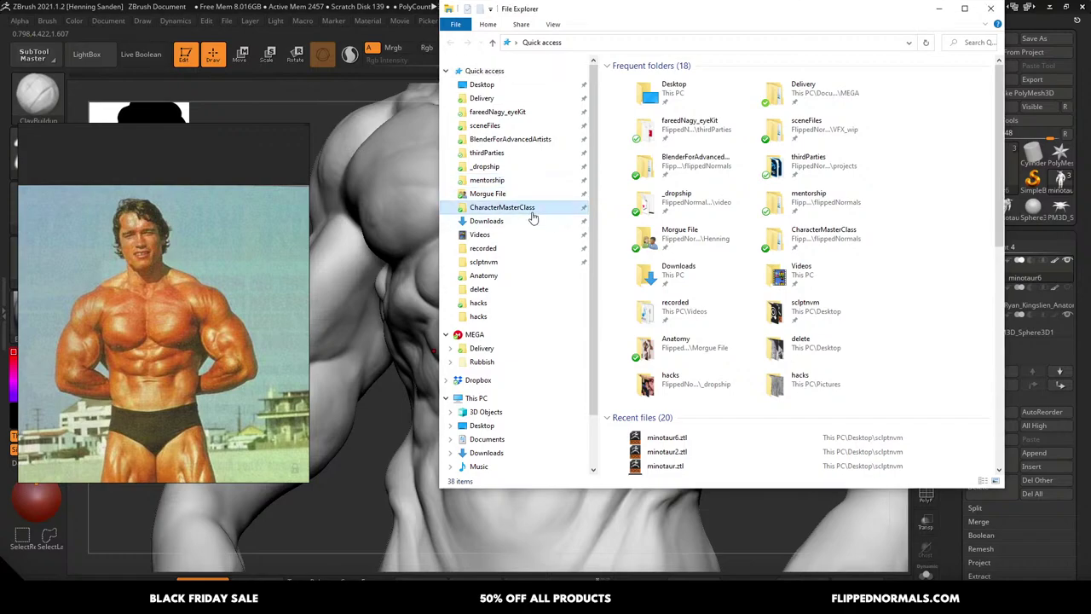
left_click_drag(600, 204, 506, 200)
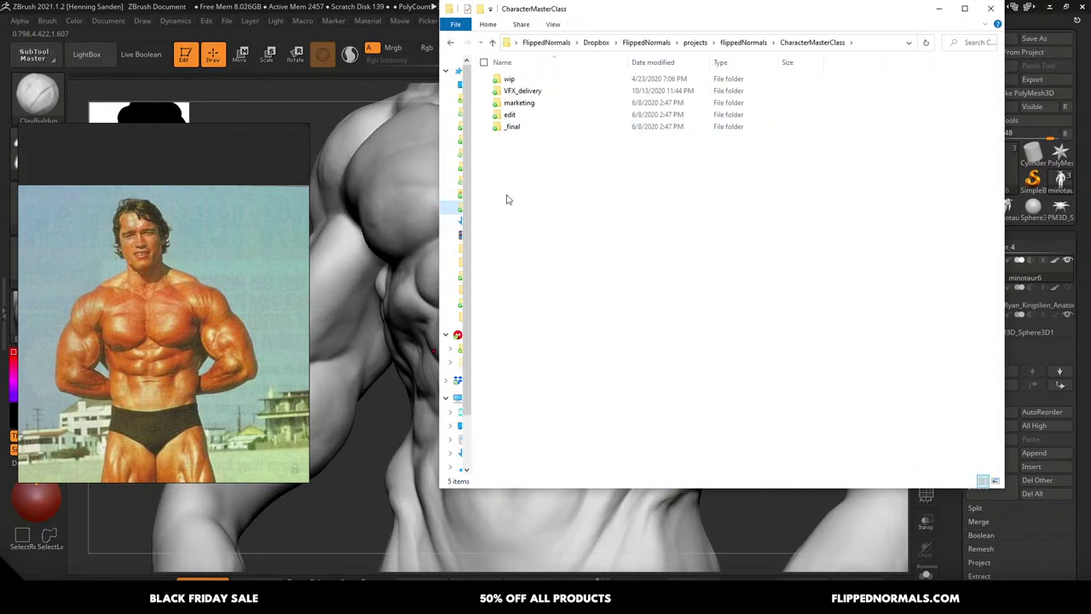
double_click(512, 79)
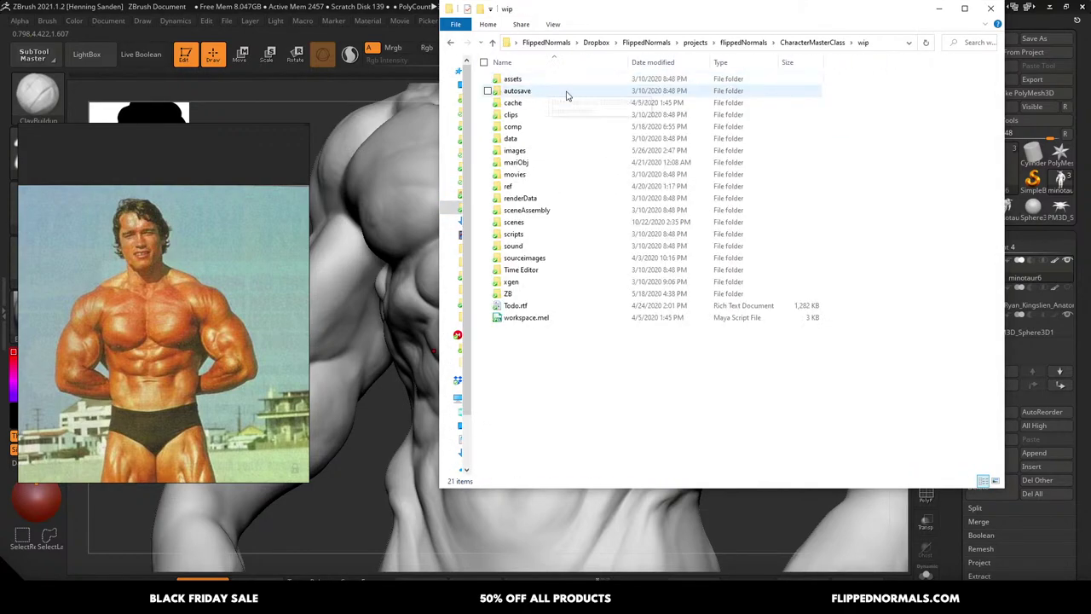
double_click(534, 152)
left_click(751, 43)
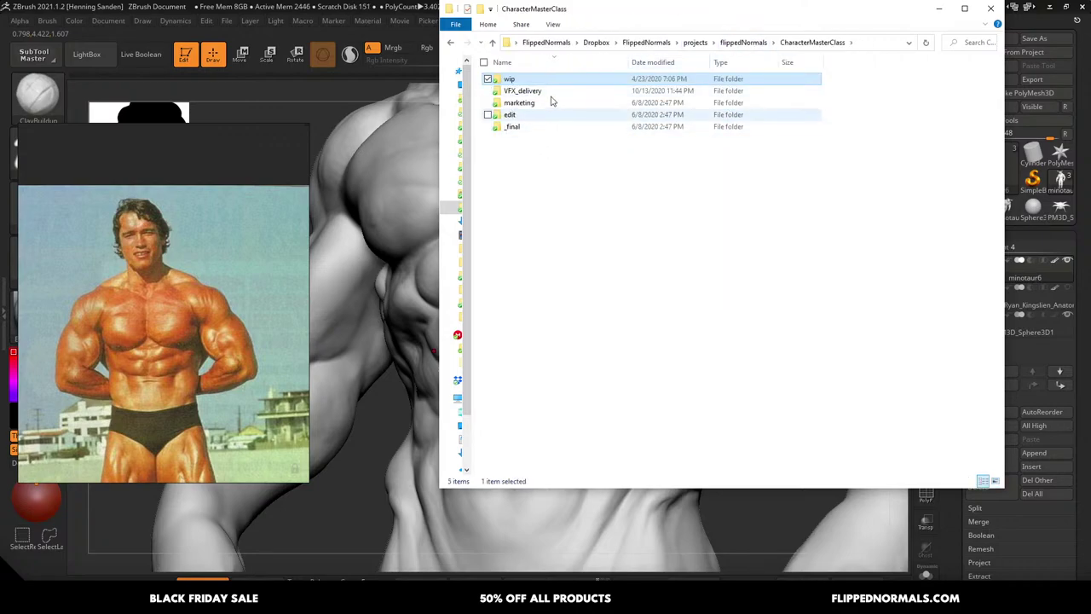
Find the project's marketing/_wip/eyes folder, open brownDarkSclera_grade2.png in djv and reposition the image viewer
double_click(539, 102)
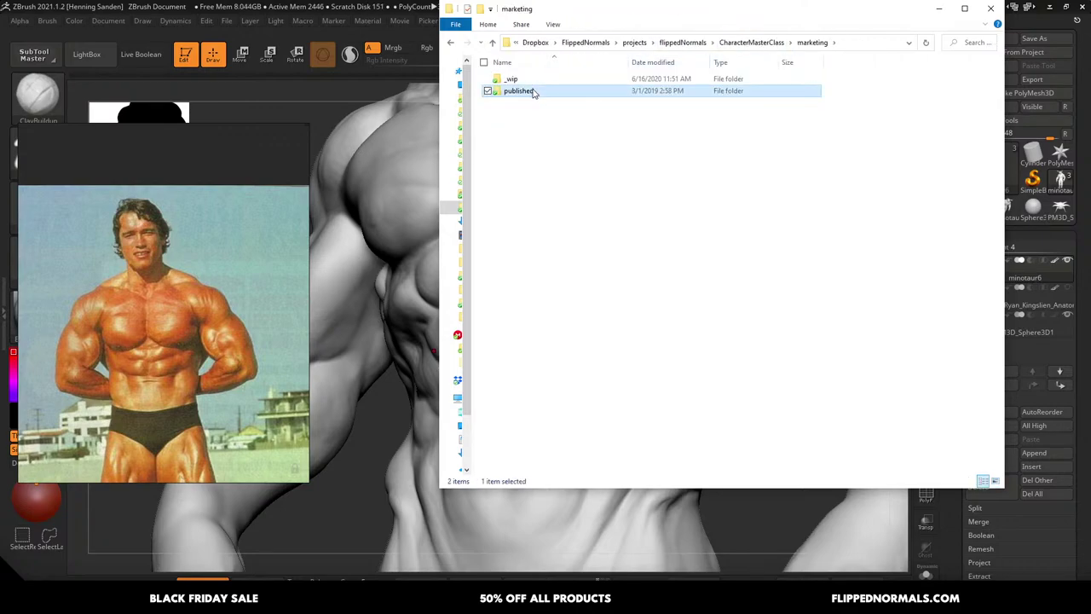
double_click(530, 90)
left_click(806, 43)
double_click(529, 78)
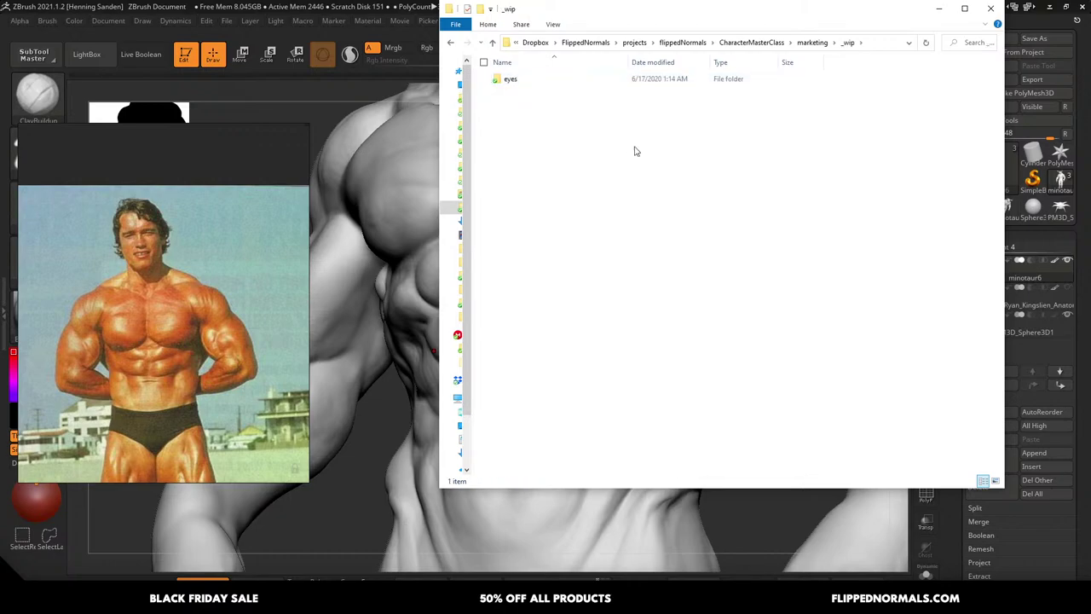
double_click(511, 80)
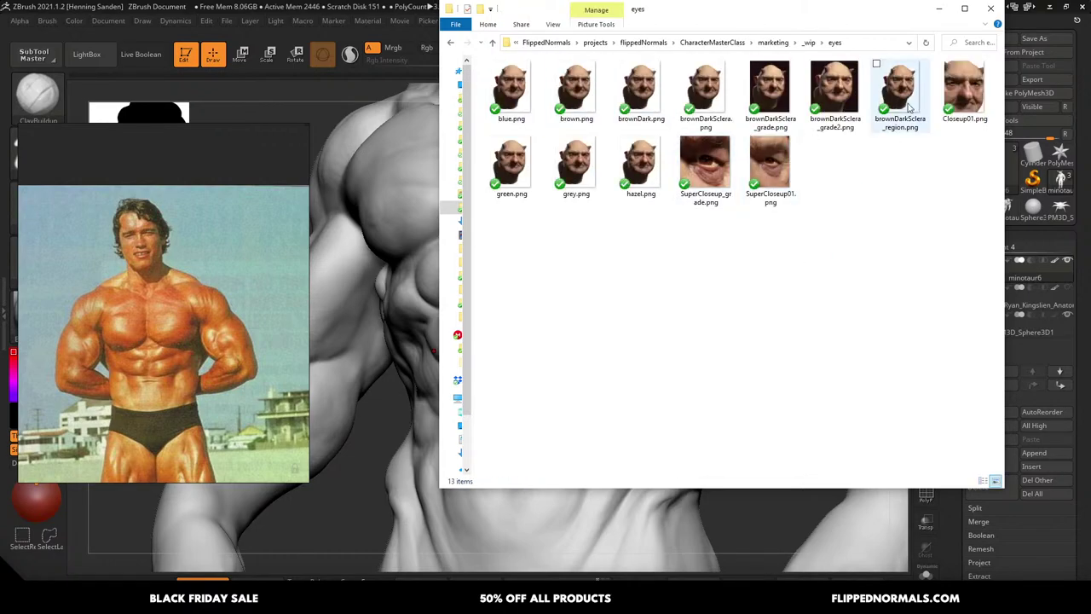
double_click(842, 92)
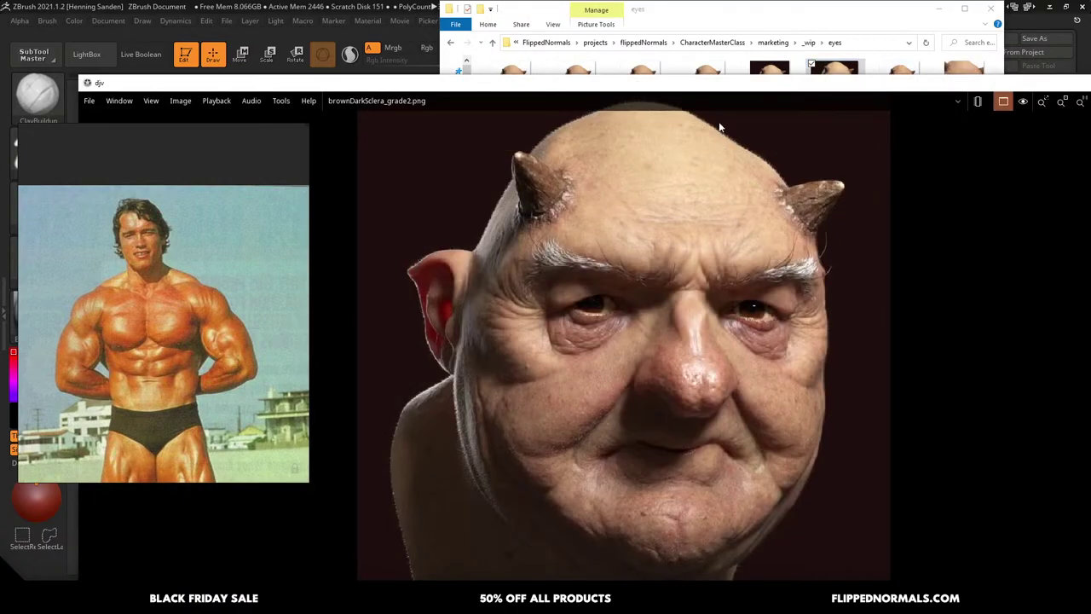
left_click_drag(723, 82, 648, 26)
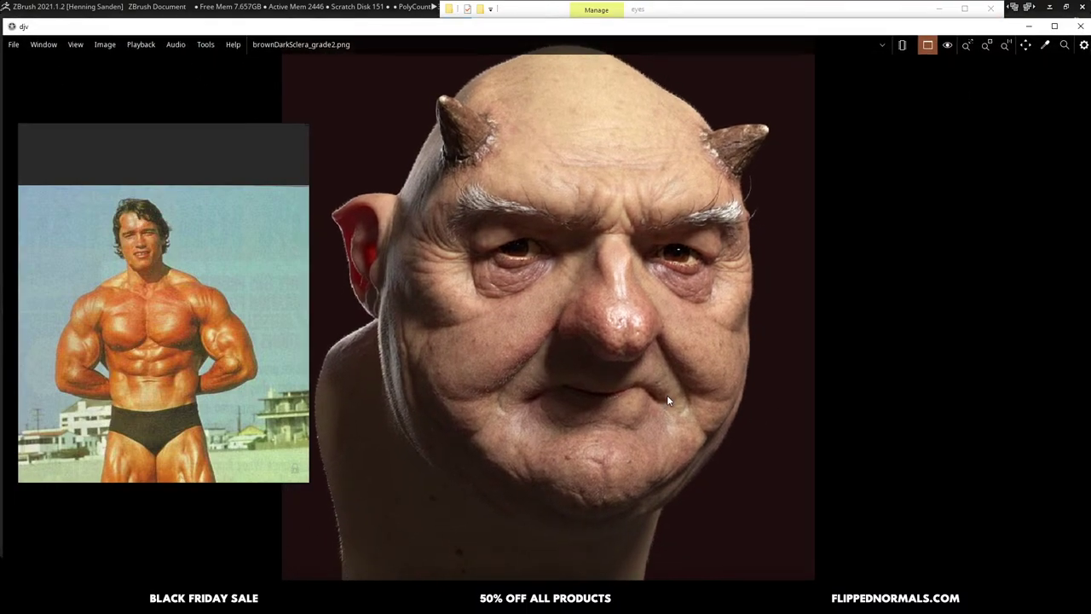
Examine the eyes and face of the horned old man render close up and as a whole in the image viewer
scroll(682, 401, "down", 4)
middle_click_drag(700, 326, 690, 294)
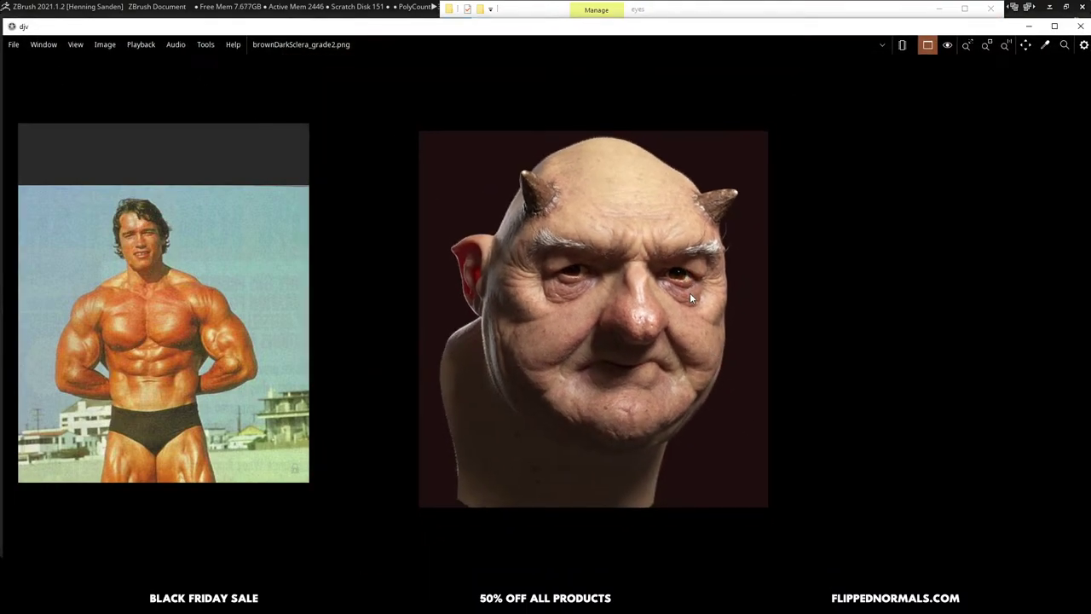
scroll(689, 294, "up", 1)
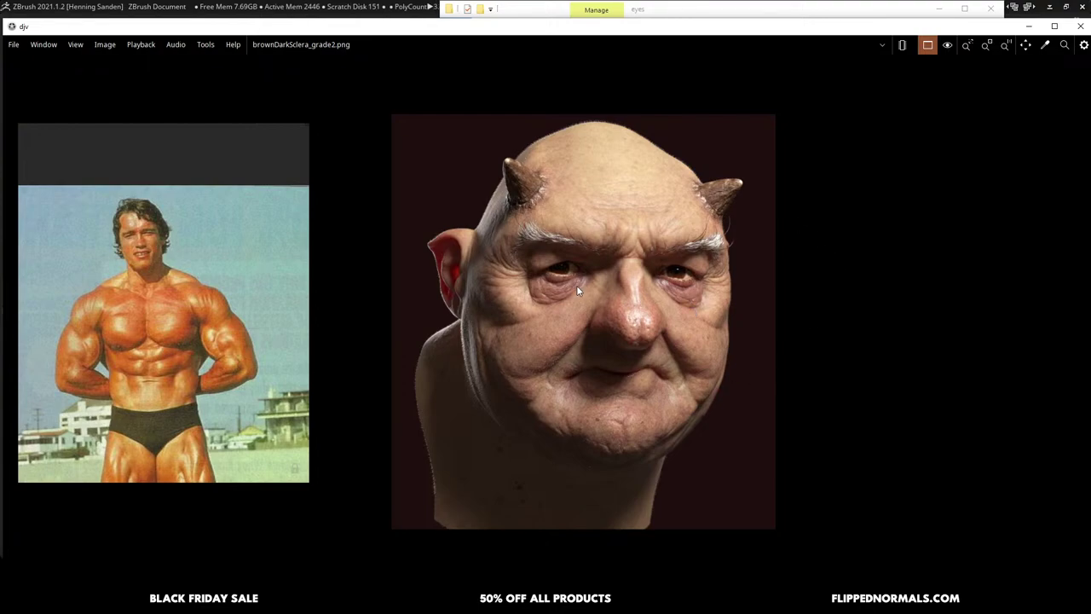
scroll(584, 318, "up", 1)
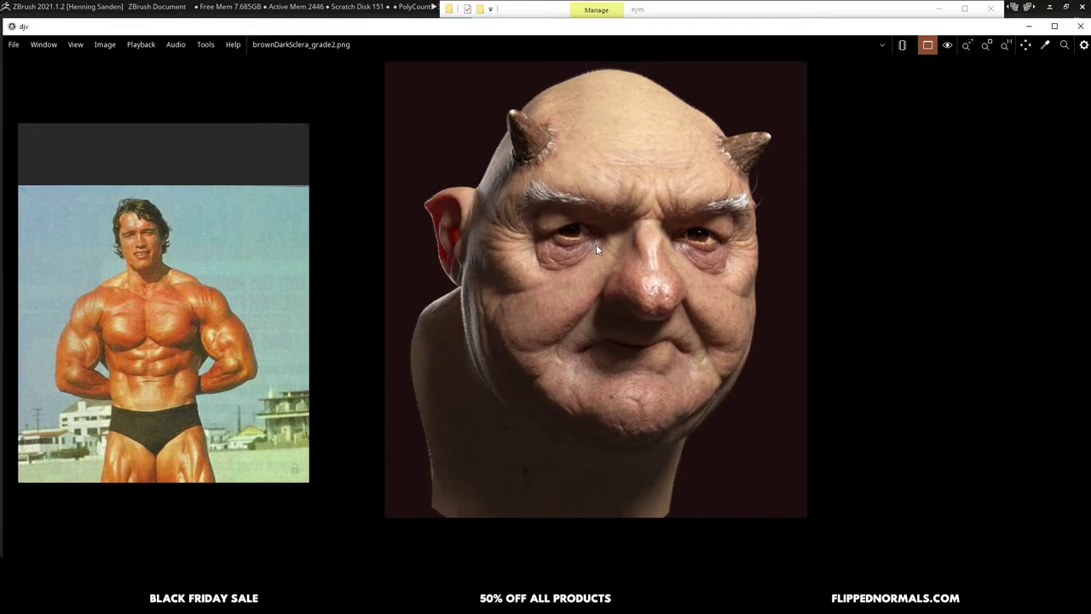
scroll(681, 230, "up", 6)
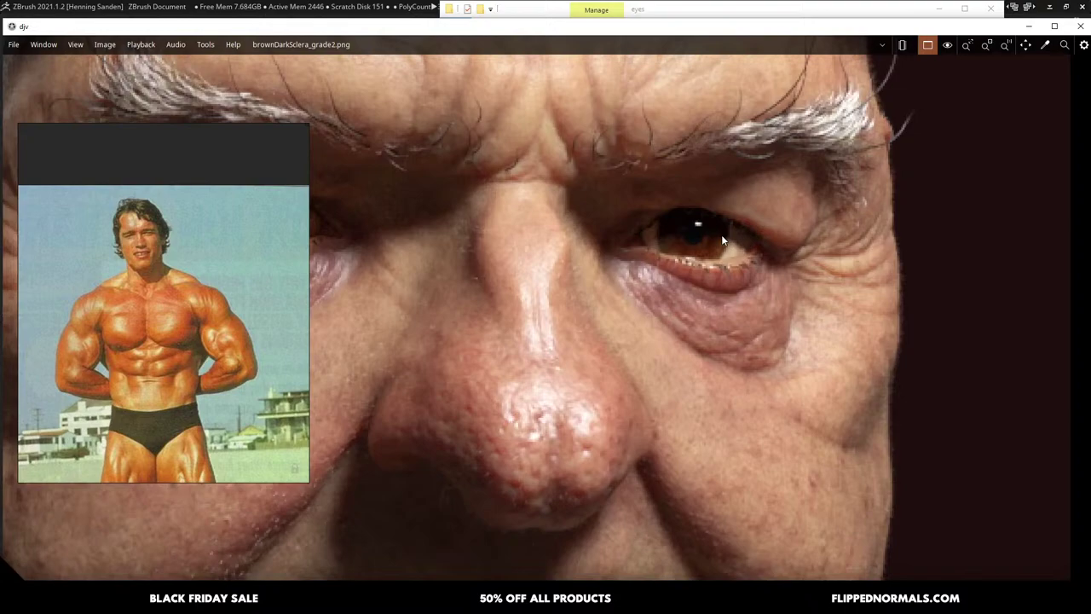
scroll(722, 235, "down", 6)
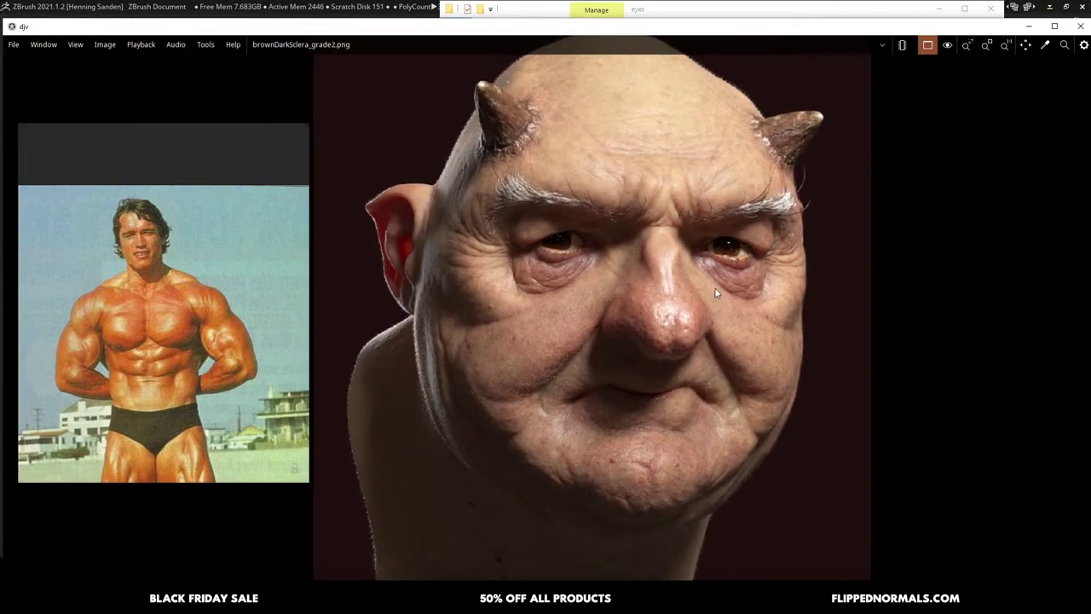
scroll(712, 293, "down", 2)
scroll(703, 300, "up", 2)
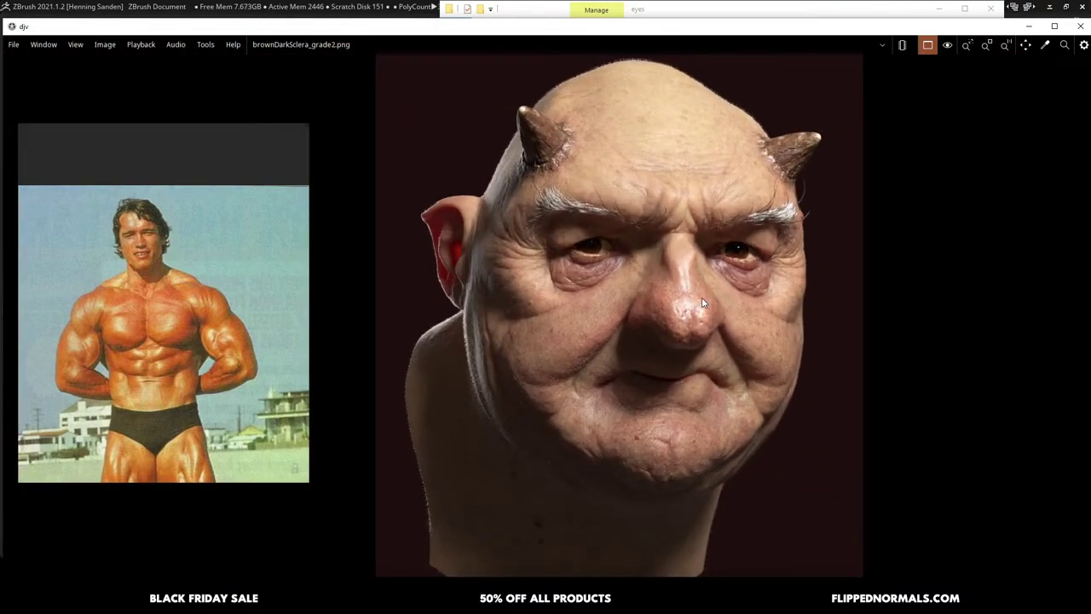
scroll(701, 303, "down", 1)
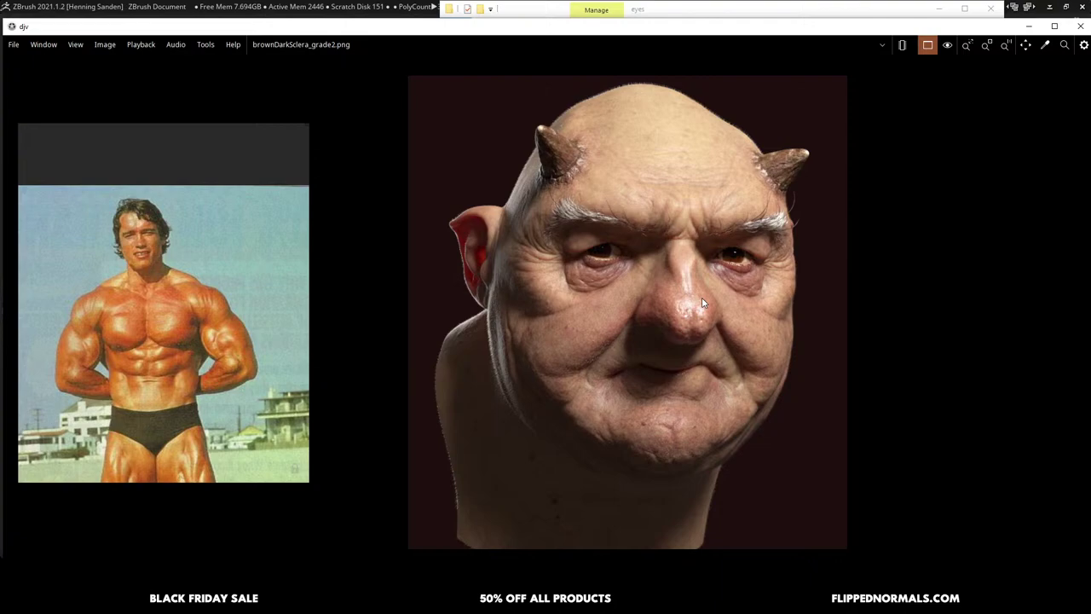
Switch to Firefox, open the FlippedNormals store page and search the marketplace for "eye kit"
key("alt+Tab")
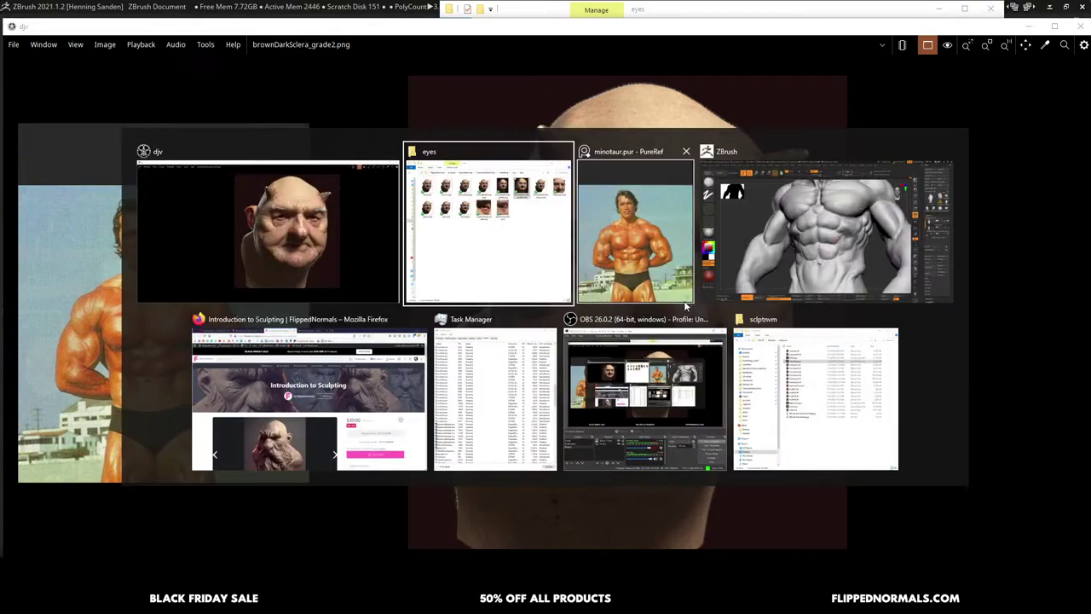
key("F5")
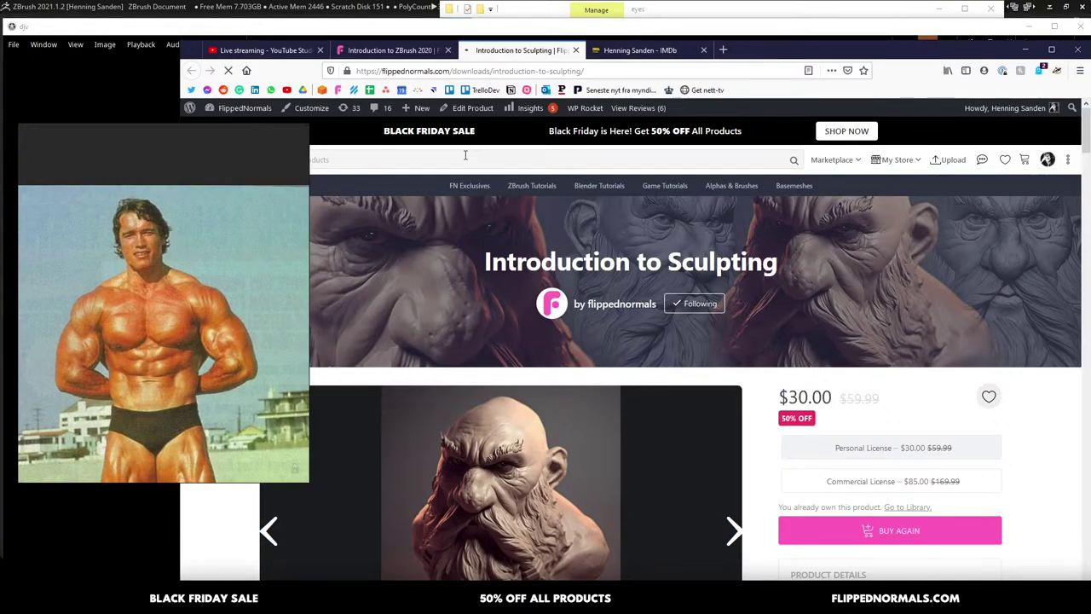
left_click(384, 160)
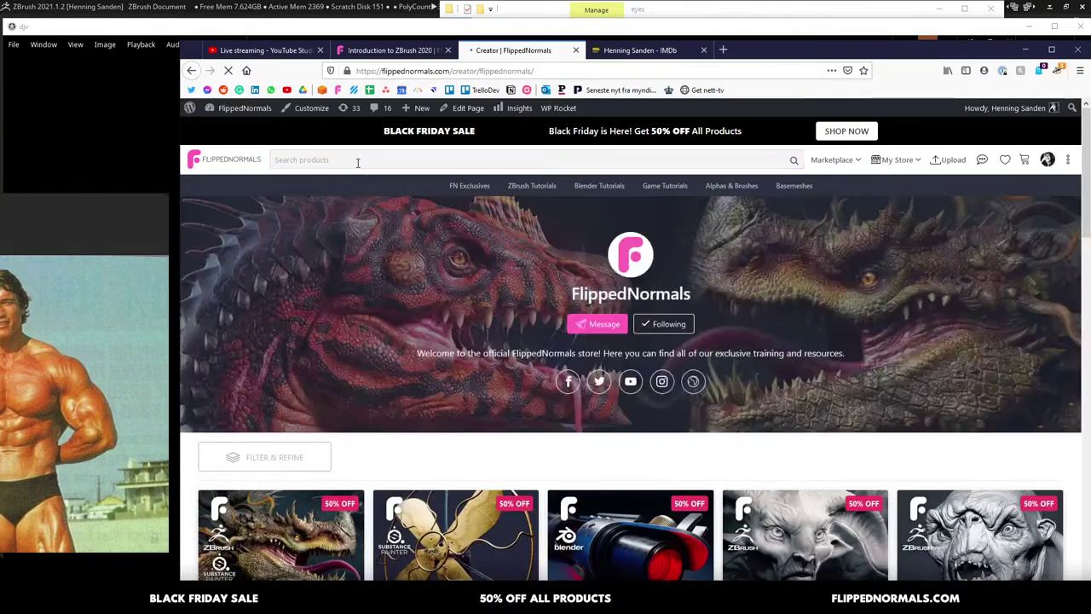
left_click(360, 161)
type("e")
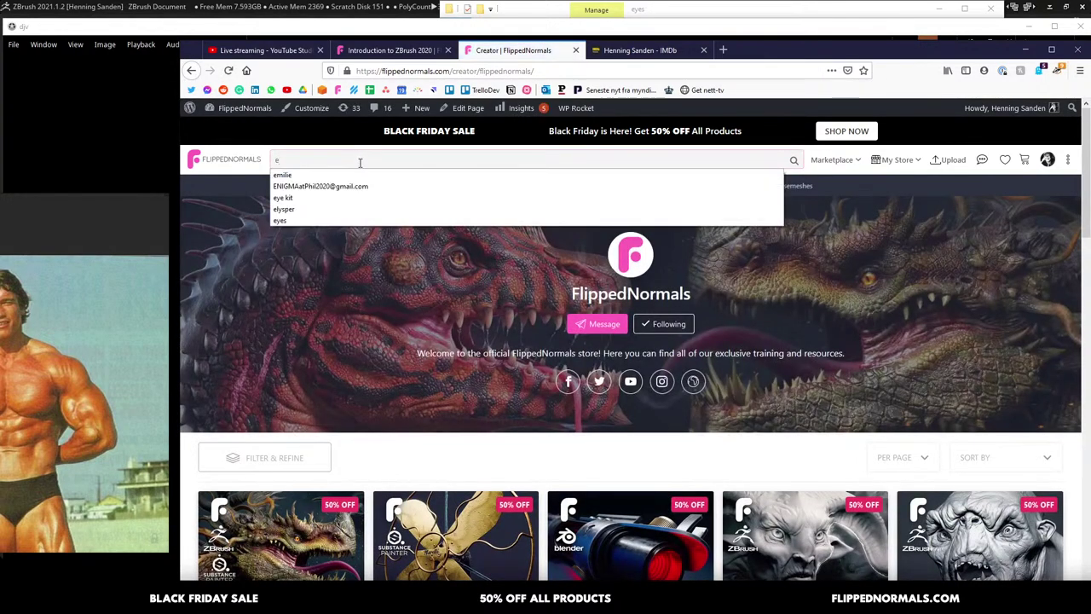
type("ye")
left_click(355, 185)
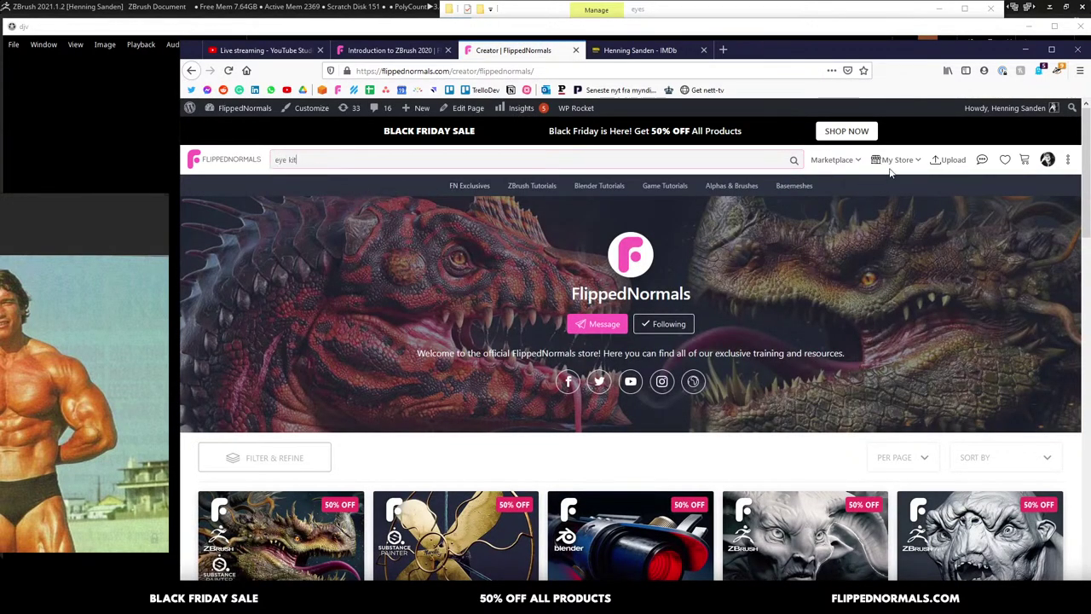
left_click(793, 162)
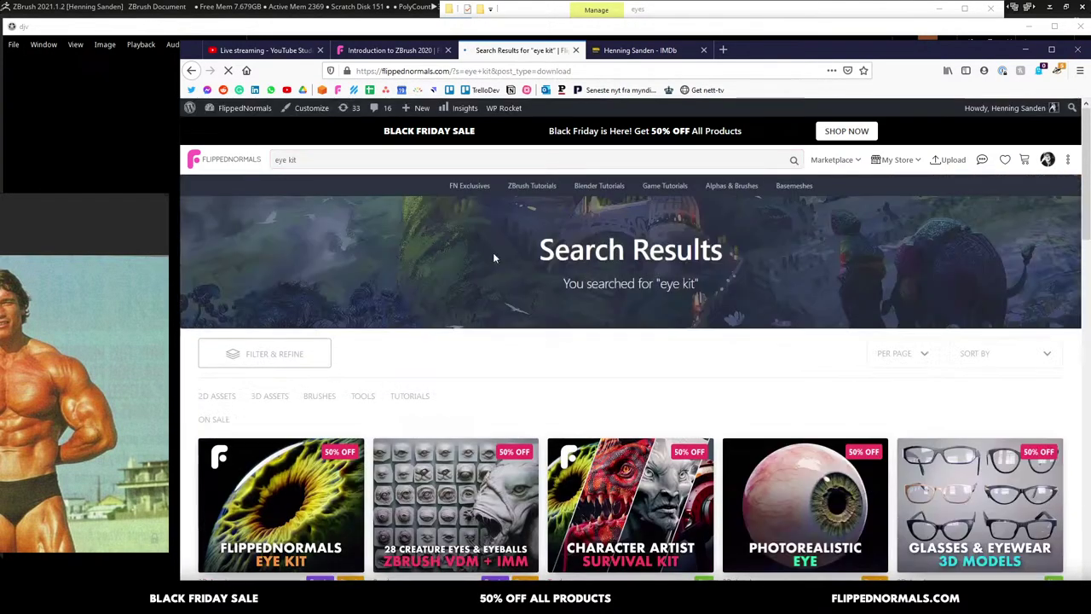
Open the FlippedNormals Eye Kit product page and browse its enlarged gallery renders of eyeballs, faces and an eye close-up
scroll(493, 258, "down", 3)
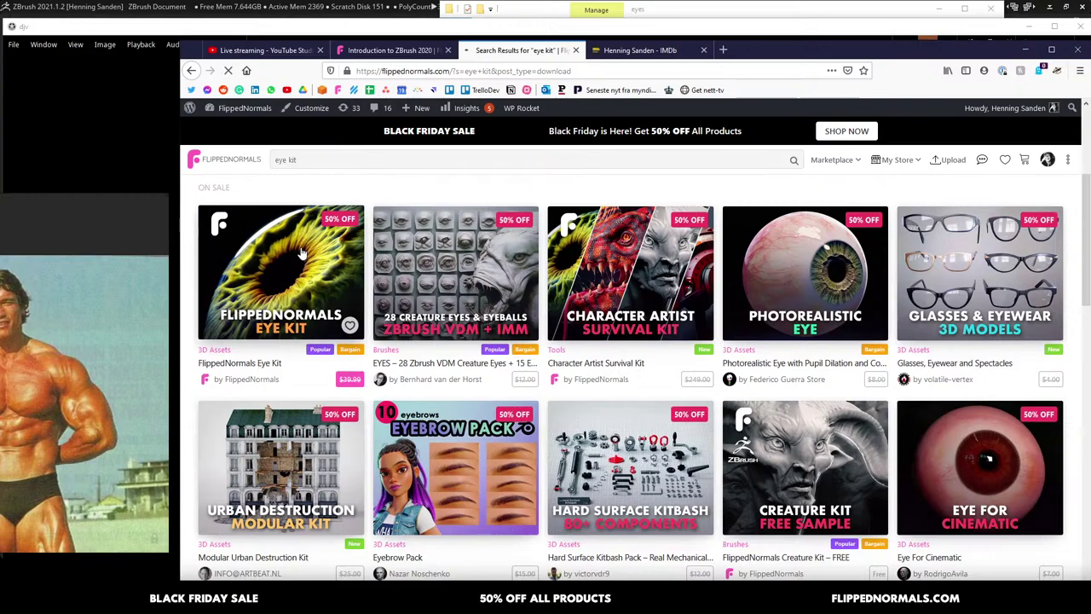
left_click(302, 254)
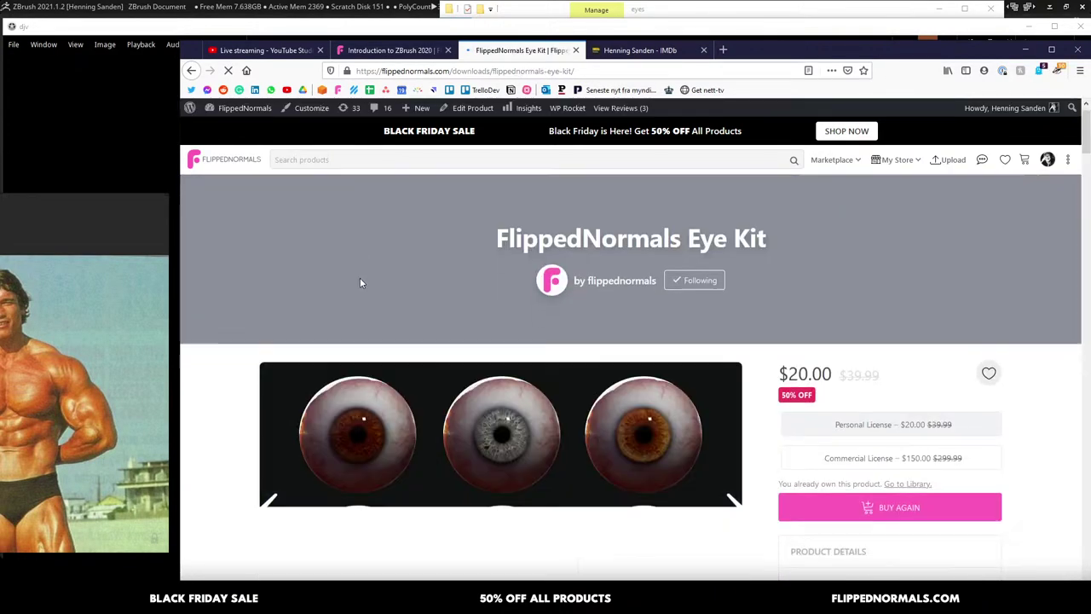
scroll(494, 283, "down", 3)
left_click(494, 283)
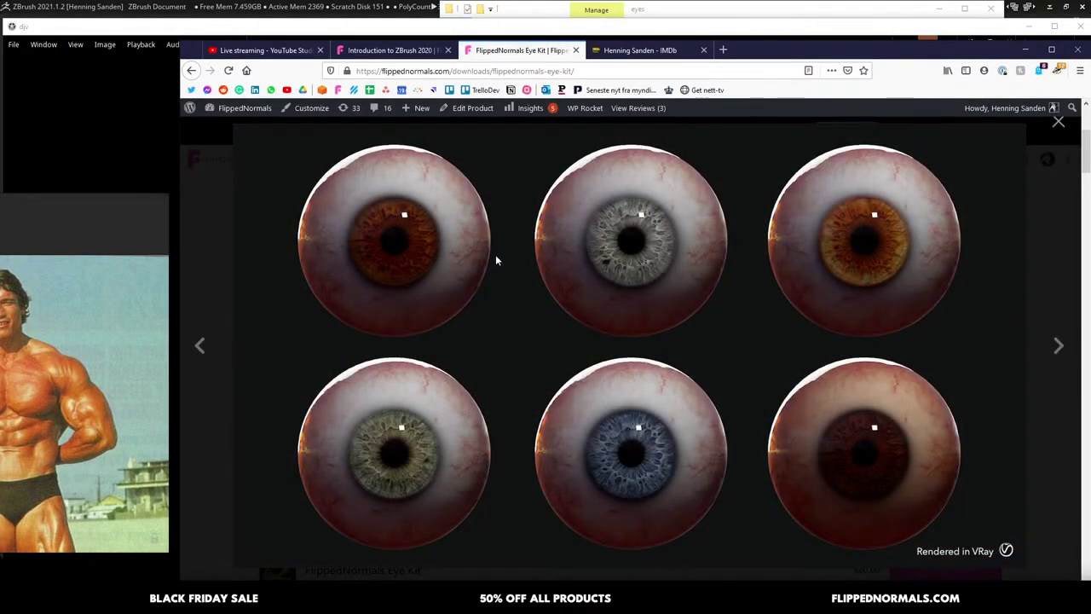
key("Right")
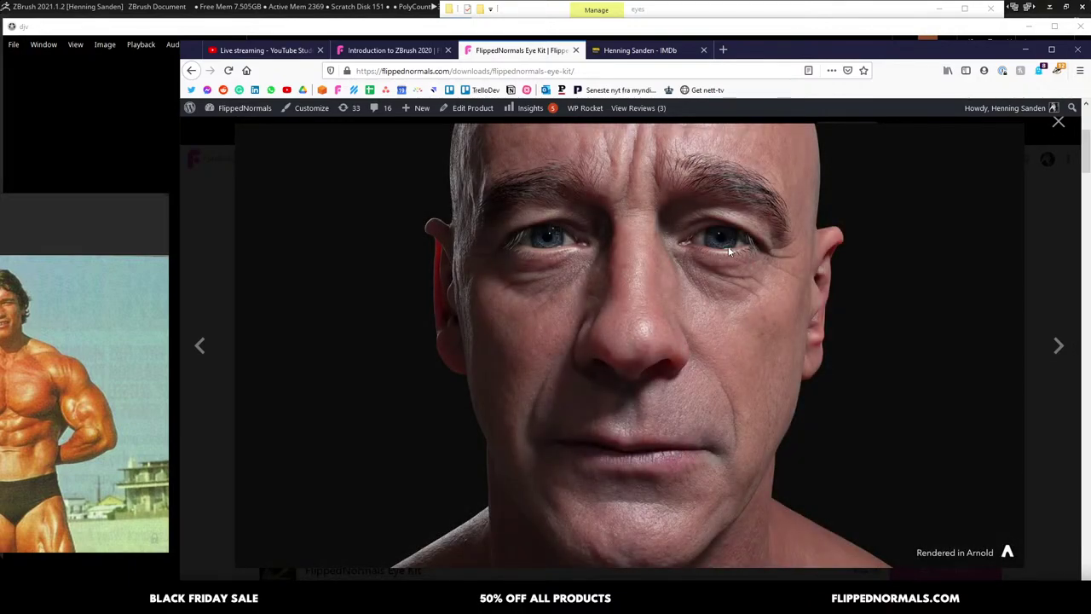
left_click(558, 248)
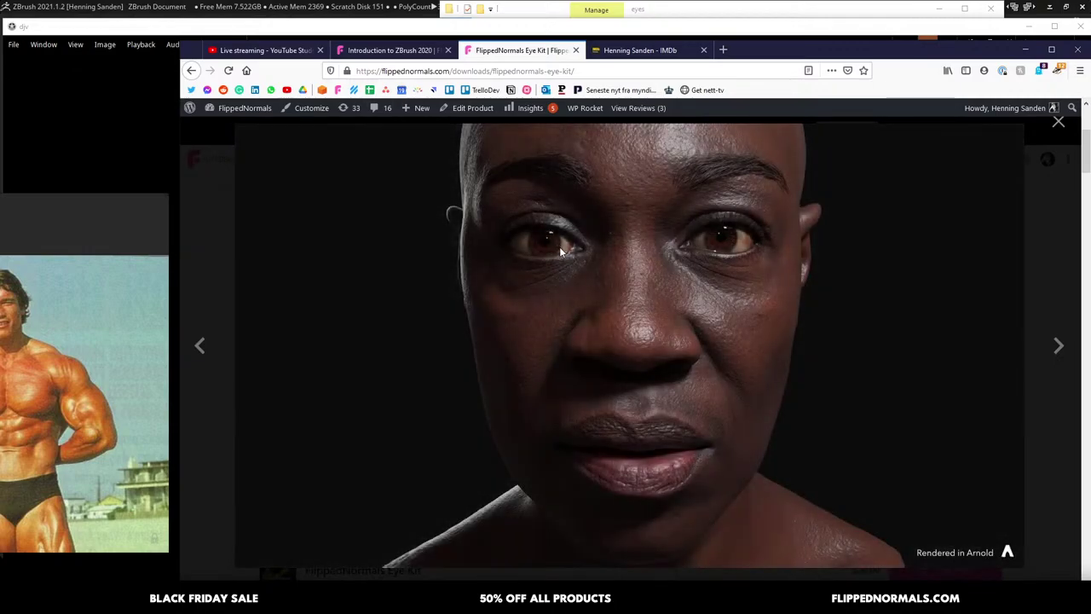
key("Right")
key("Right")
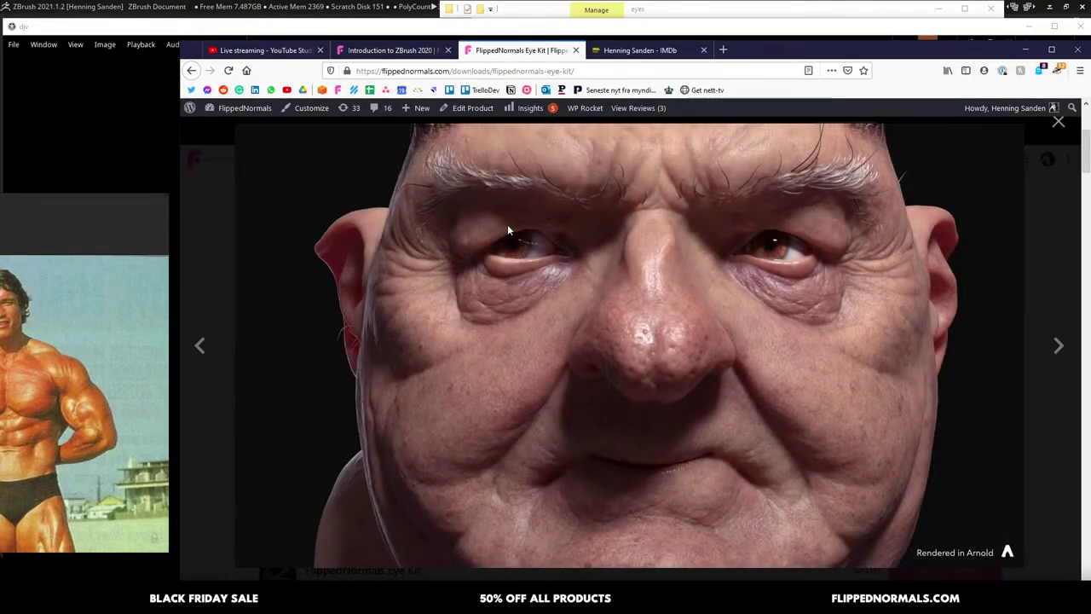
left_click(499, 248)
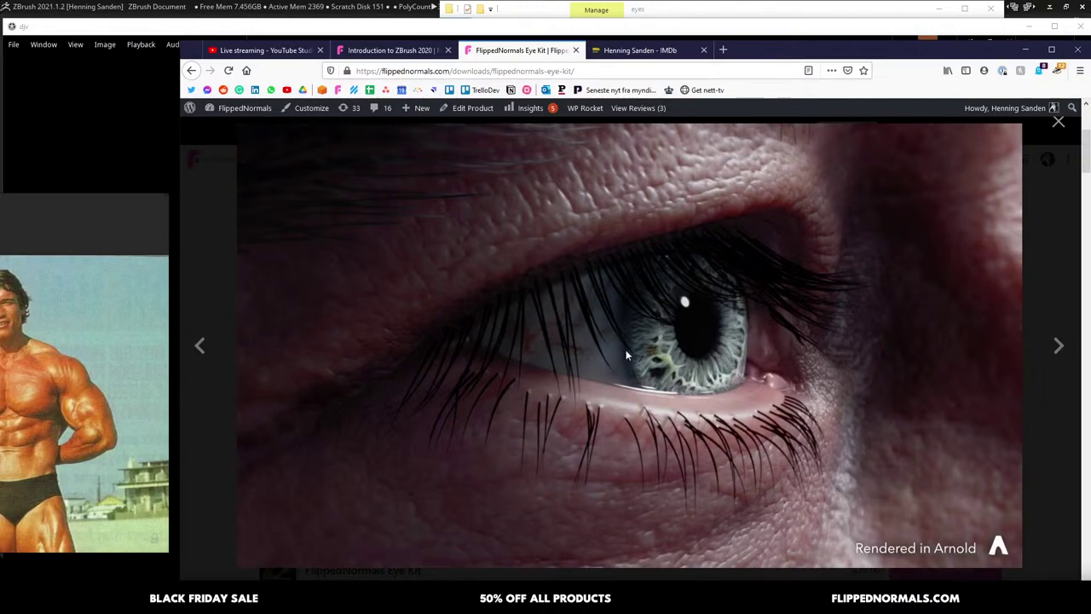
left_click(708, 350)
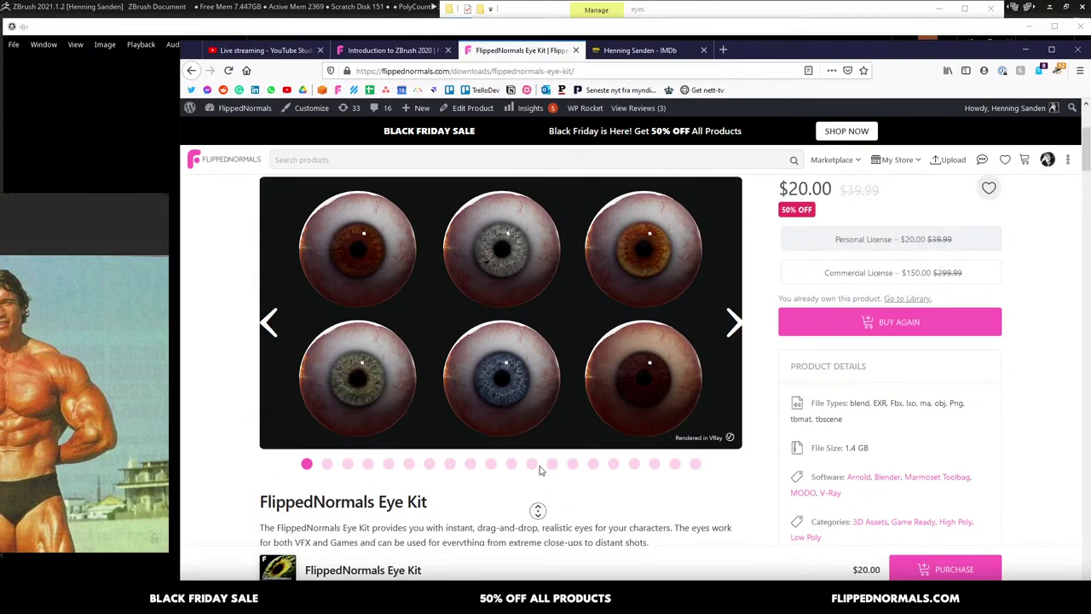
scroll(546, 503, "up", 2)
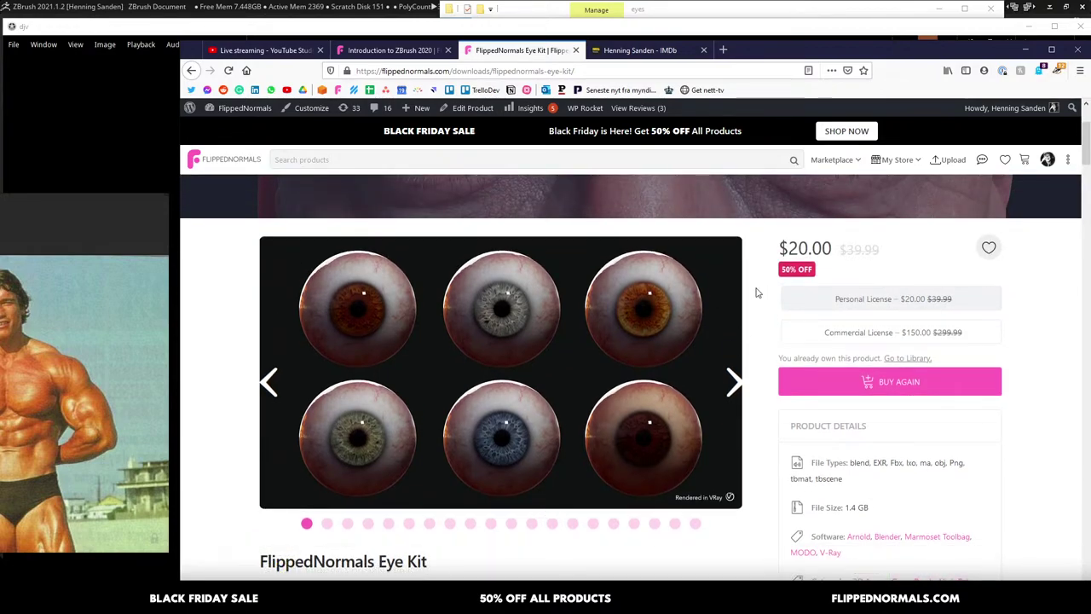
Switch back to ZBrush and inspect the minotaur's abdomen, upper body and the side of its head
key("alt+Tab")
left_click(666, 273)
key("alt+Tab")
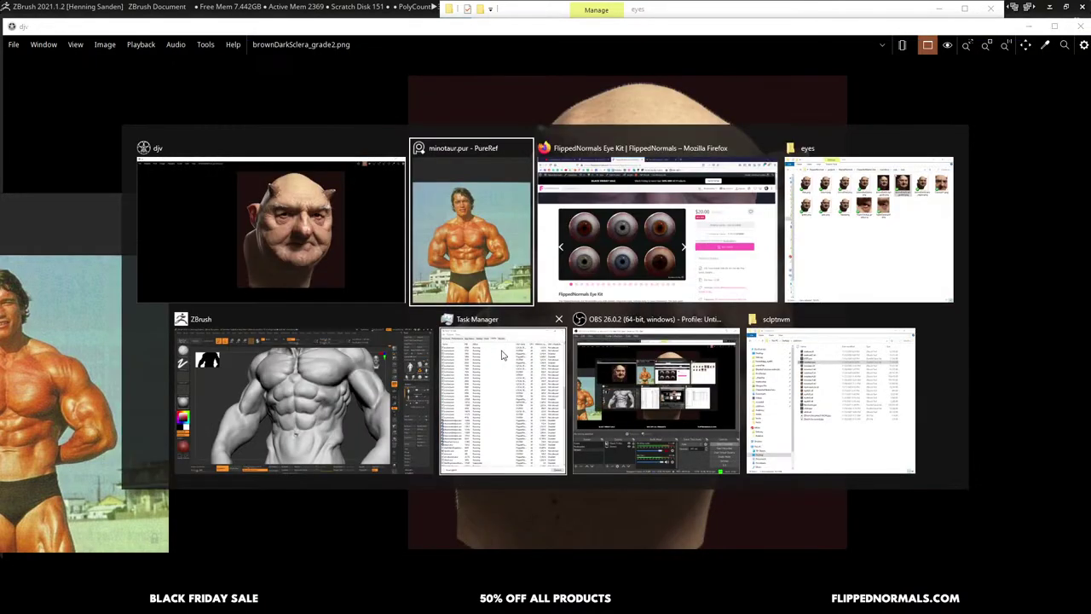
left_click(339, 383)
mouse_move(638, 316)
right_mouse_down()
mouse_move(614, 307)
mouse_move(661, 304)
mouse_move(670, 314)
mouse_move(647, 307)
right_mouse_up()
key("bracketright")
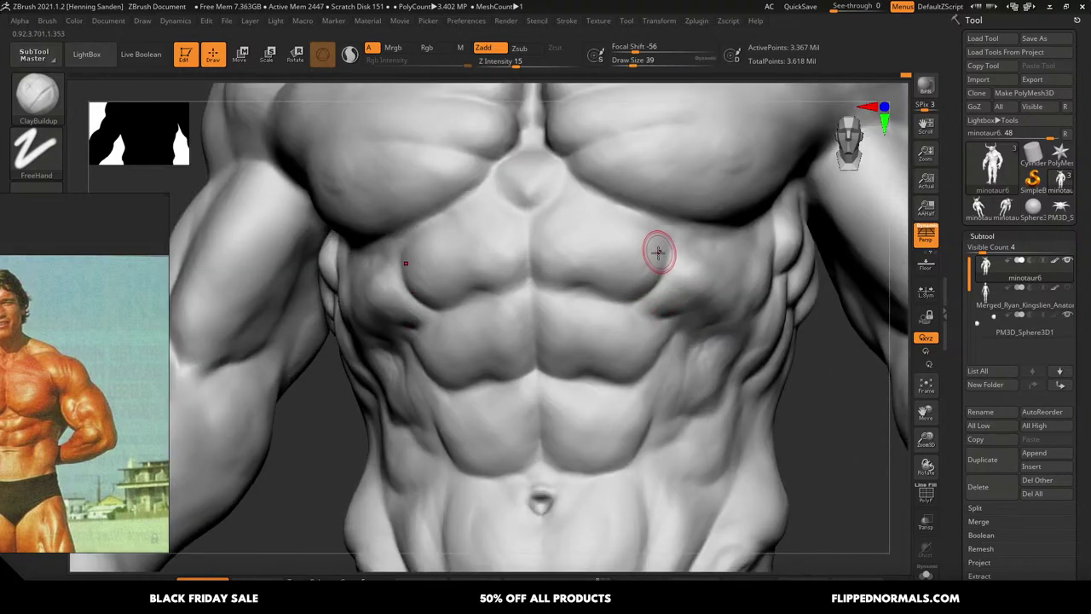
scroll(614, 256, "down", 3)
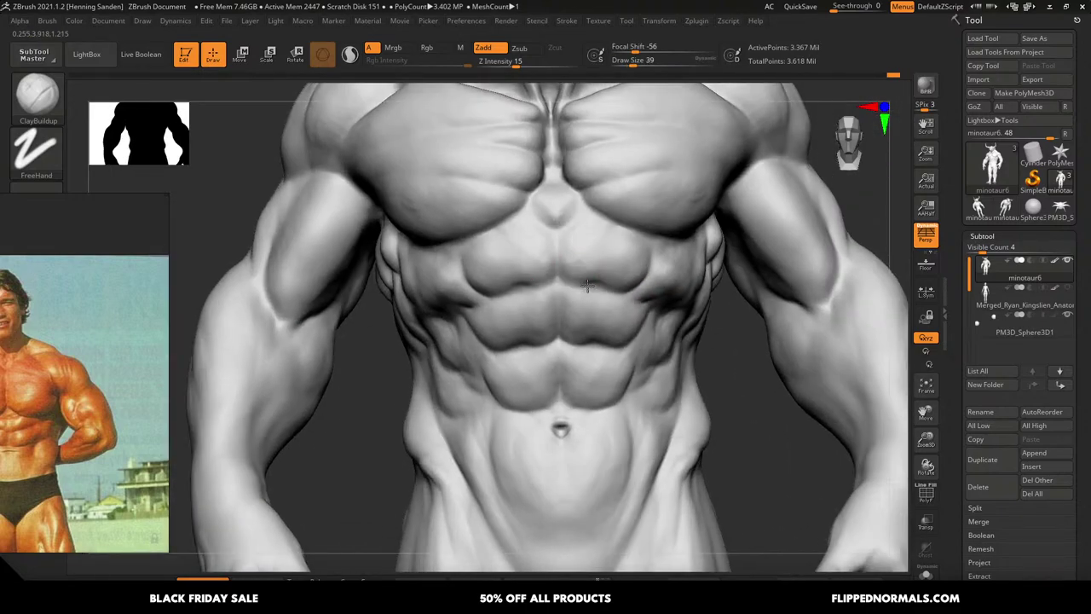
right_click_drag(588, 287, 541, 205, "ctrl")
right_click_drag(563, 119, 571, 247, "alt")
mouse_move(635, 213)
right_mouse_down()
mouse_move(579, 184)
mouse_move(529, 222)
mouse_move(631, 233)
mouse_move(577, 198)
mouse_move(631, 234)
right_mouse_up()
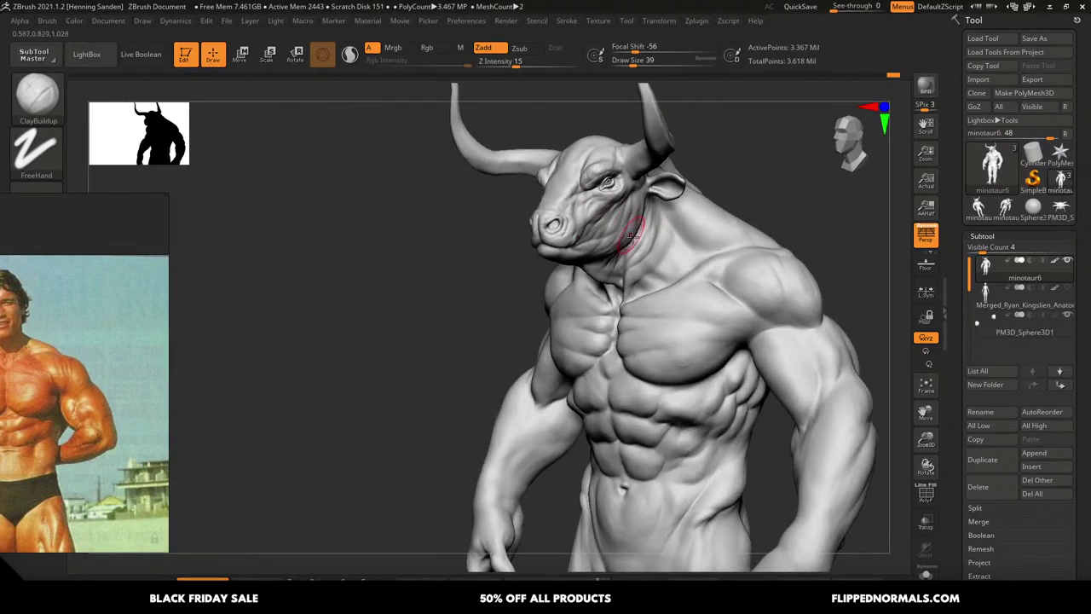
scroll(629, 239, "up", 4)
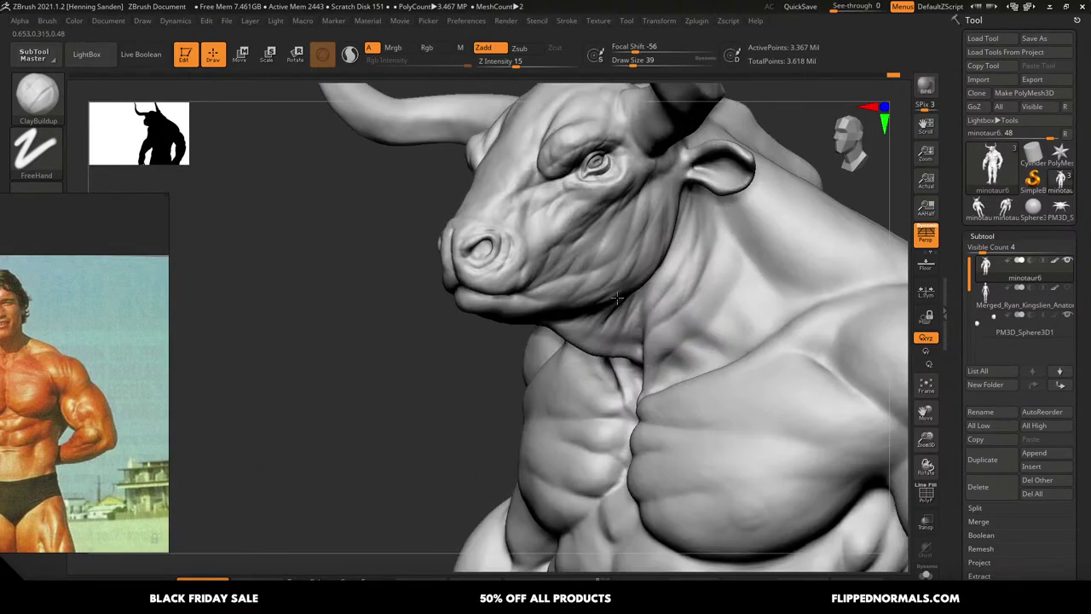
scroll(615, 298, "up", 2)
scroll(613, 215, "up", 2)
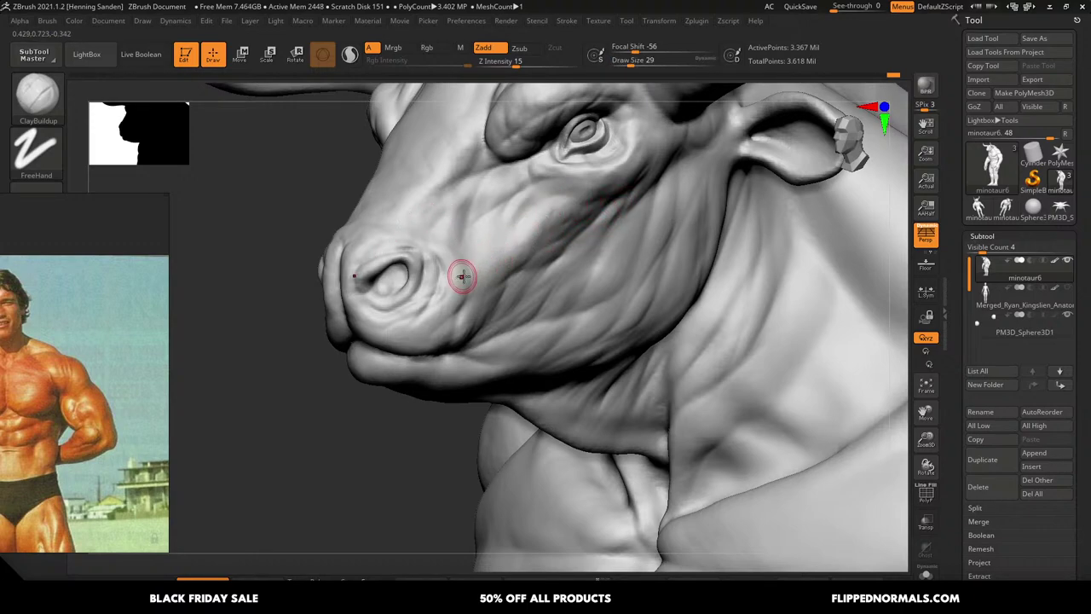
Sculpt a short ClayBuildup stroke on the minotaur's lower lip at draw size 27 and check the mouth from the front
key("ctrl")
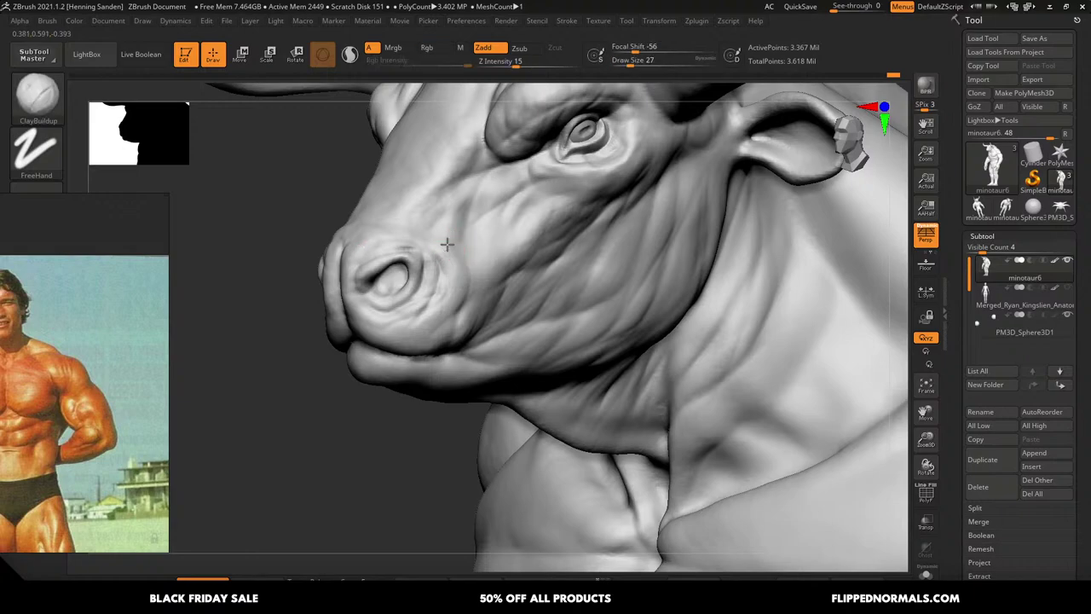
right_click_drag(433, 246, 546, 229, "alt")
mouse_move(601, 300)
right_mouse_down()
mouse_move(538, 316)
mouse_move(523, 339)
right_mouse_up()
mouse_move(526, 314)
left_mouse_down()
mouse_move(481, 317)
mouse_move(523, 307)
left_mouse_up()
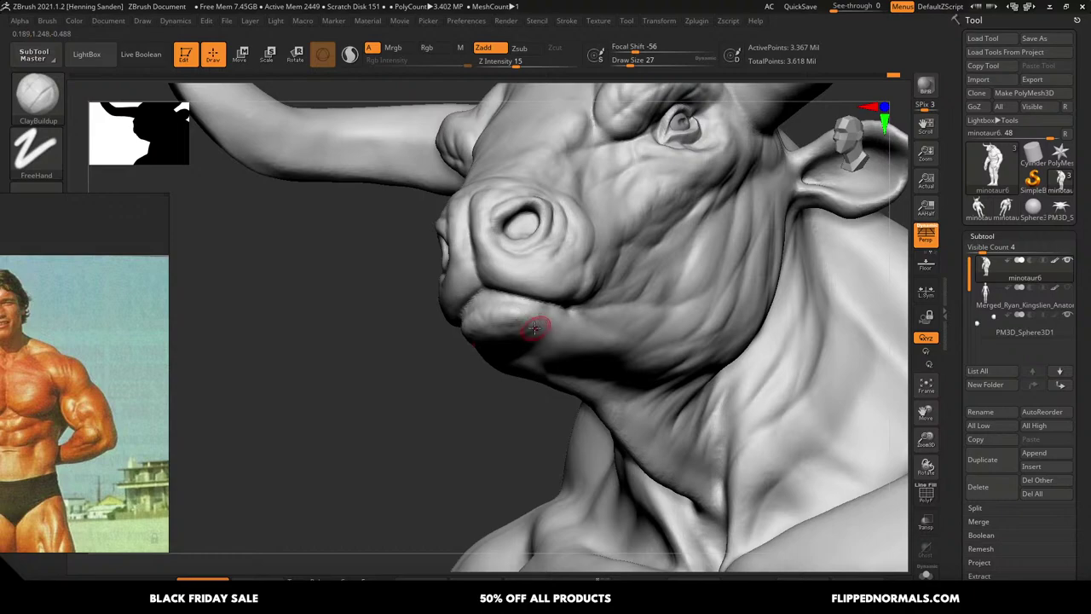
right_click_drag(521, 295, 512, 270)
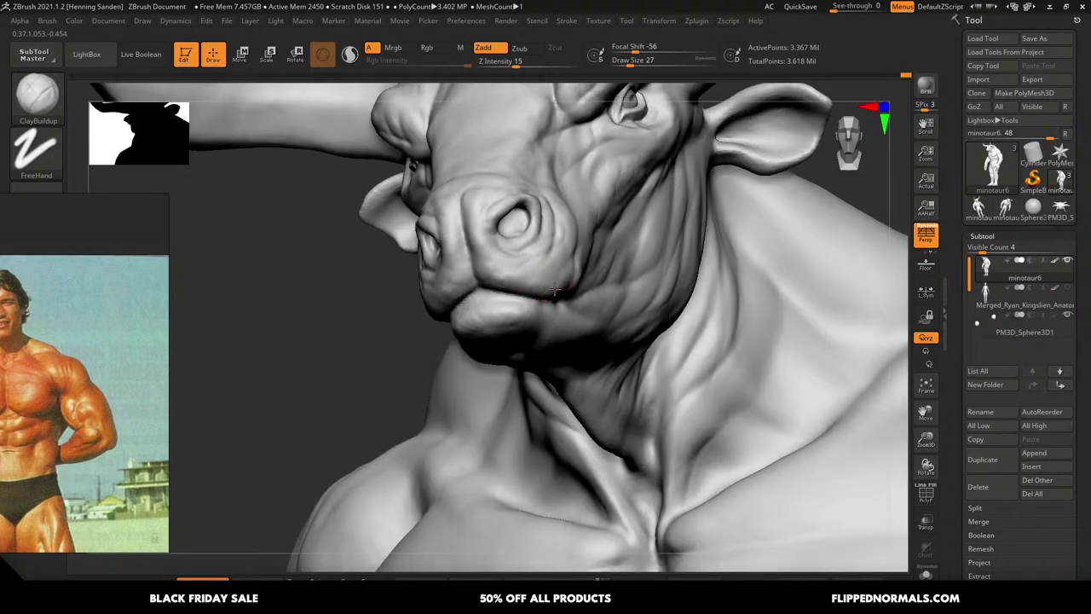
right_click_drag(542, 277, 558, 316)
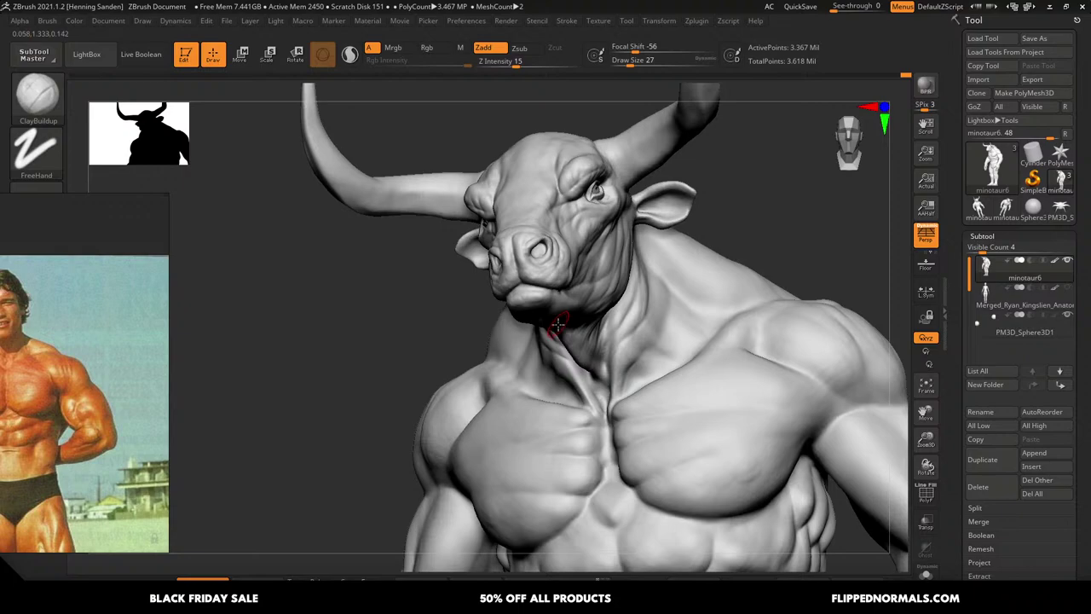
Enlarge the ClayBuildup brush to draw size 65 for sculpting the side of the minotaur's snout between eye and nostril
mouse_move(553, 318)
right_mouse_down()
mouse_move(562, 243)
mouse_move(567, 294)
mouse_move(515, 171)
mouse_move(641, 383)
mouse_move(519, 164)
mouse_move(584, 331)
mouse_move(578, 326)
right_mouse_up()
key("s")
left_click_drag(577, 326, 564, 367)
right_click_drag(535, 302, 531, 316)
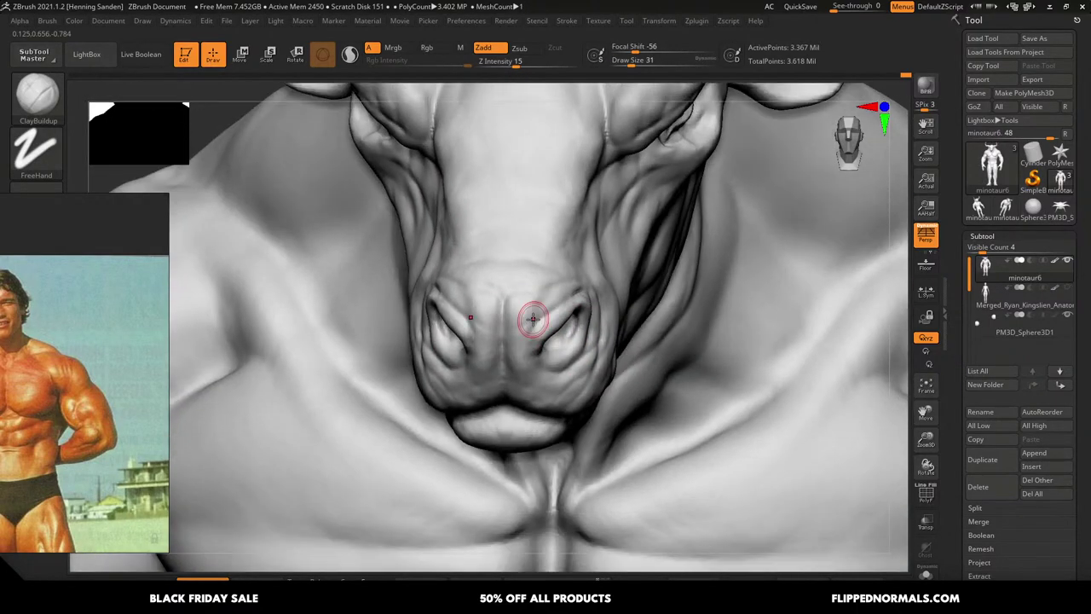
key("s")
left_click_drag(531, 317, 535, 315)
right_click_drag(542, 292, 540, 326, "alt")
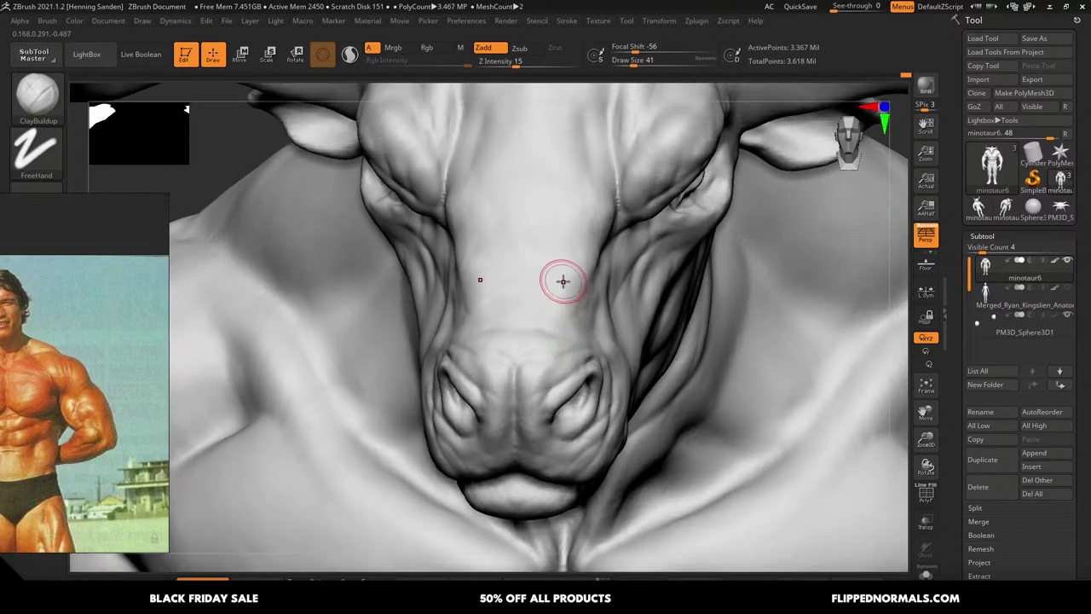
right_click_drag(465, 283, 542, 290)
key("s")
left_click_drag(491, 263, 489, 262)
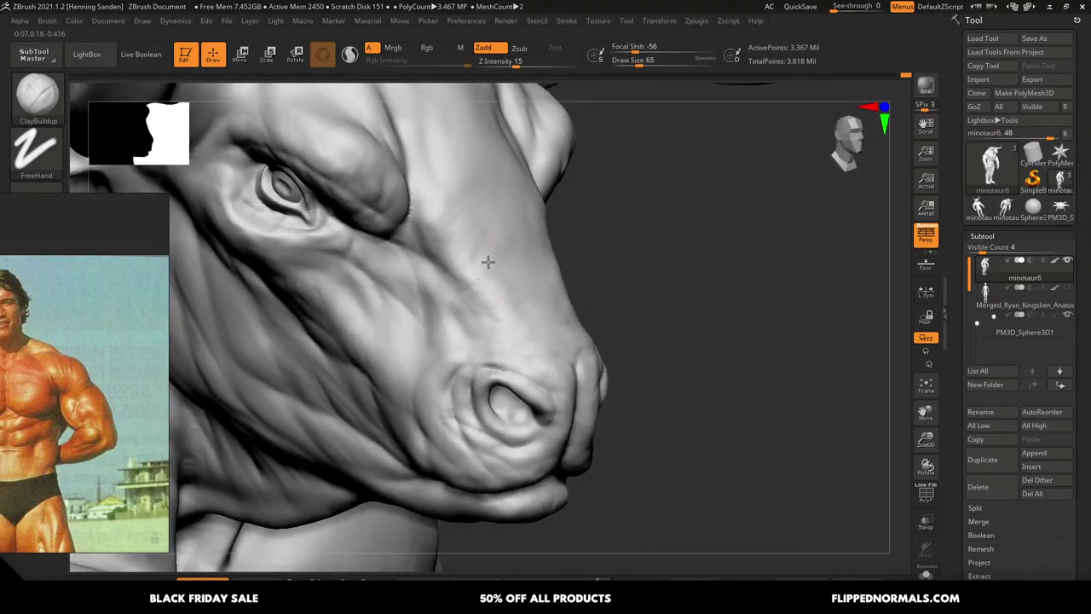
Sculpt a ClayBuildup stroke on the minotaur's brow above the eye and reduce the brush to draw size 51
mouse_move(439, 212)
right_mouse_down()
mouse_move(541, 316)
mouse_move(531, 298)
mouse_move(519, 305)
right_mouse_up()
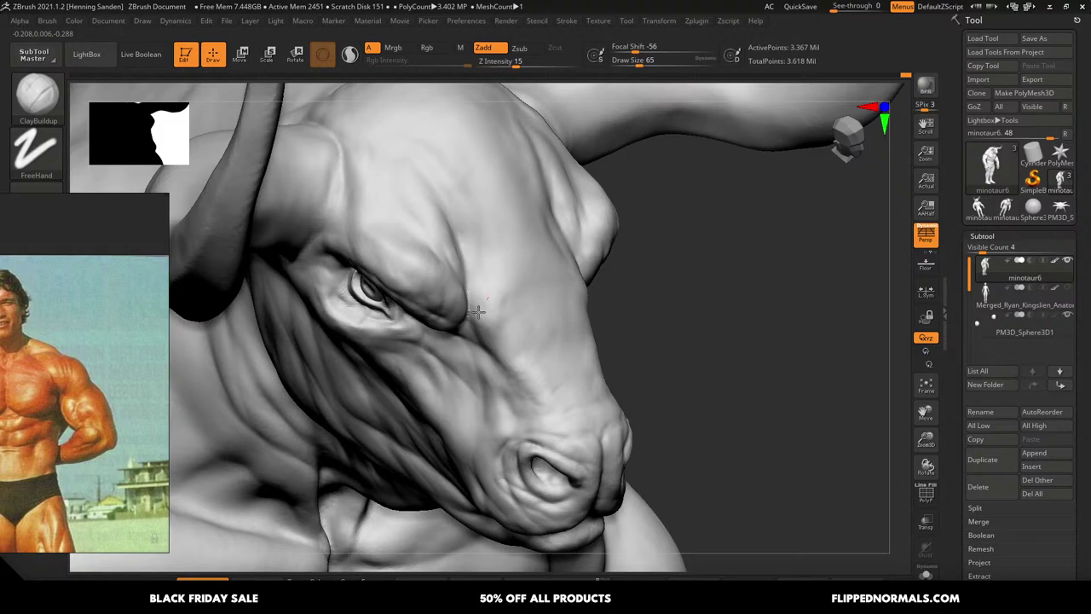
right_click_drag(473, 232, 449, 255)
left_click_drag(449, 256, 403, 196)
key("bracketleft")
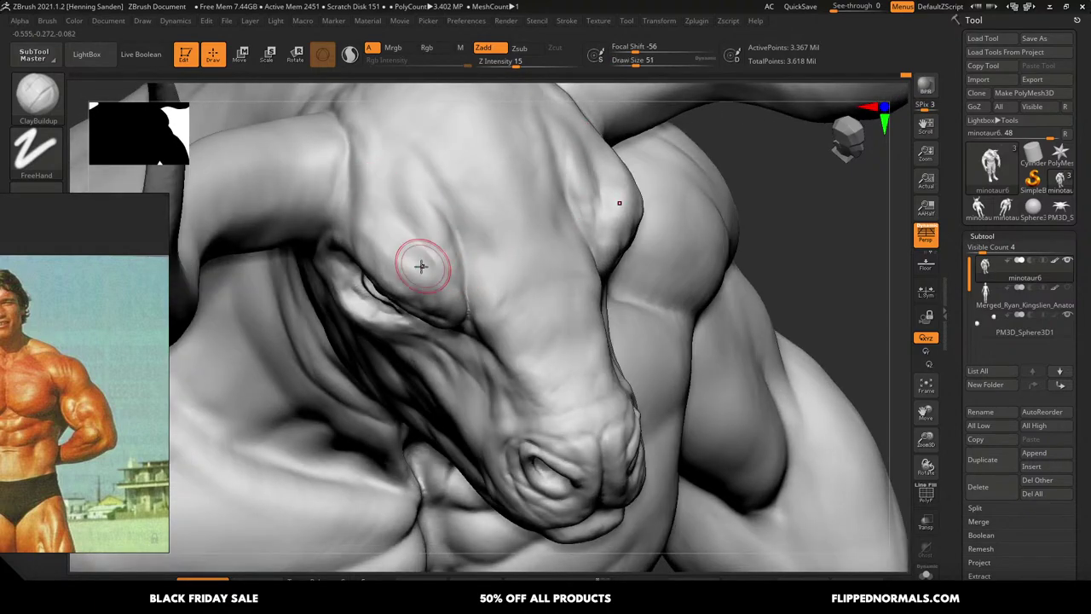
Examine the minotaur's eye and lower eyelid up close and switch to the DamStandard brush
right_click_drag(504, 283, 577, 443, "ctrl")
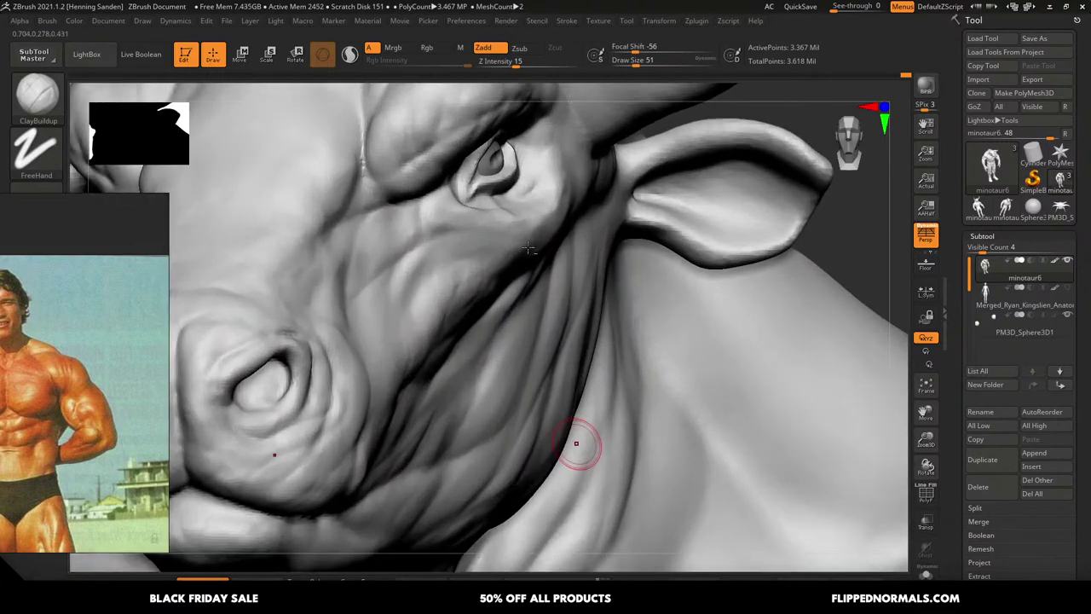
mouse_move(495, 171)
right_mouse_down("alt")
mouse_move(463, 268)
mouse_move(555, 348)
right_mouse_up("alt")
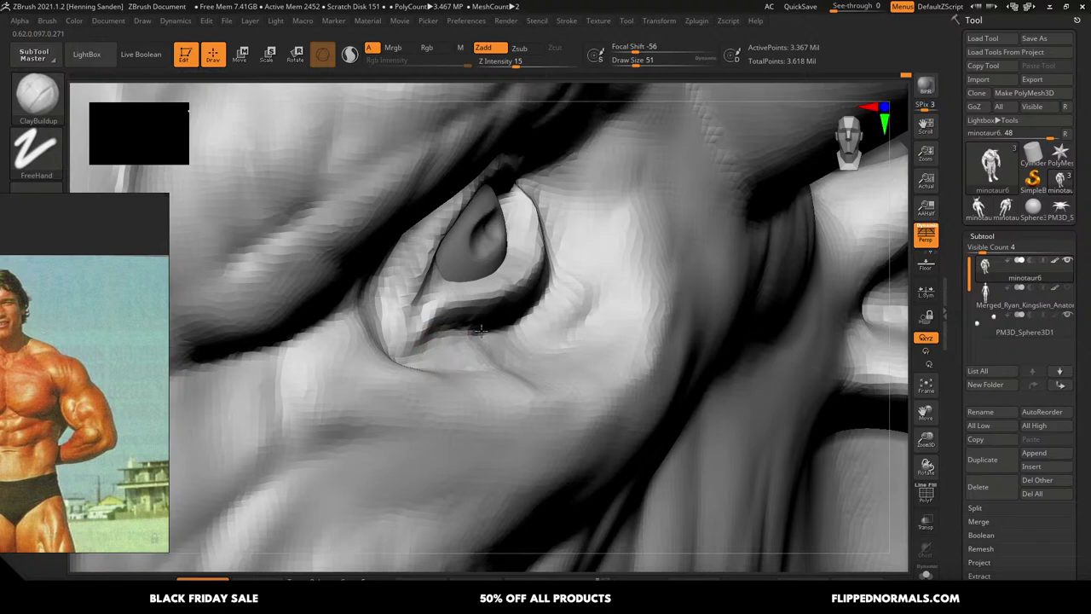
mouse_move(441, 348)
right_mouse_down()
mouse_move(520, 329)
mouse_move(556, 262)
right_mouse_up()
key("b")
key("d")
key("s")
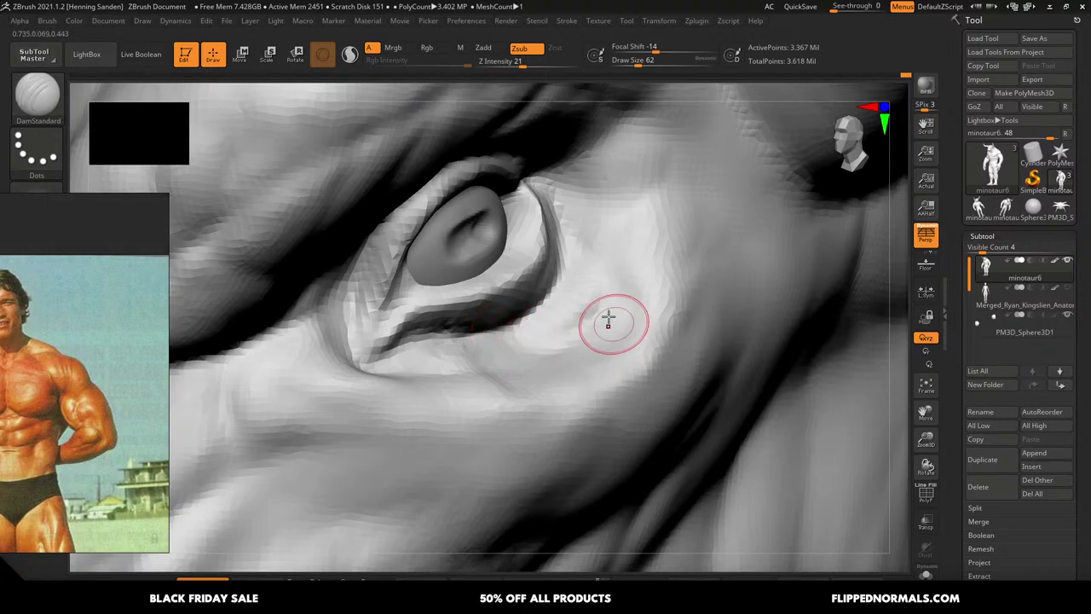
Reduce the DamStandard brush to draw size 41 for detailing the minotaur's shoulder and upper arm
right_click_drag(585, 312, 435, 110, "ctrl")
right_click_drag(560, 363, 470, 219, "ctrl")
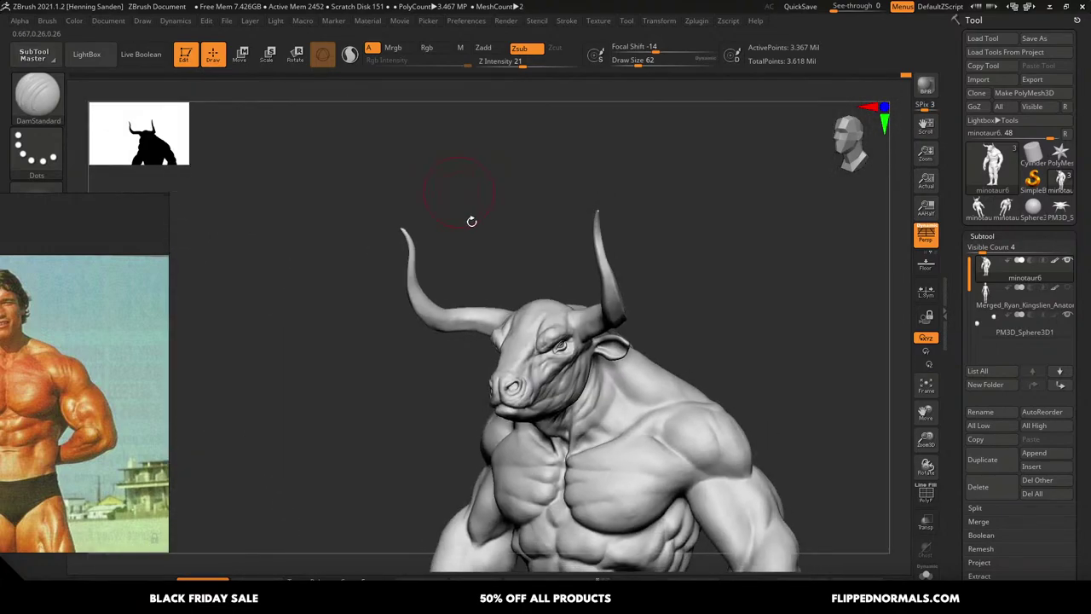
right_click_drag(549, 464, 563, 300, "alt")
right_click_drag(573, 377, 569, 329, "ctrl")
right_click_drag(618, 388, 602, 283)
mouse_move(601, 355)
right_mouse_down()
mouse_move(657, 256)
mouse_move(717, 244)
mouse_move(687, 322)
right_mouse_up()
key("s")
left_click_drag(676, 288, 659, 287)
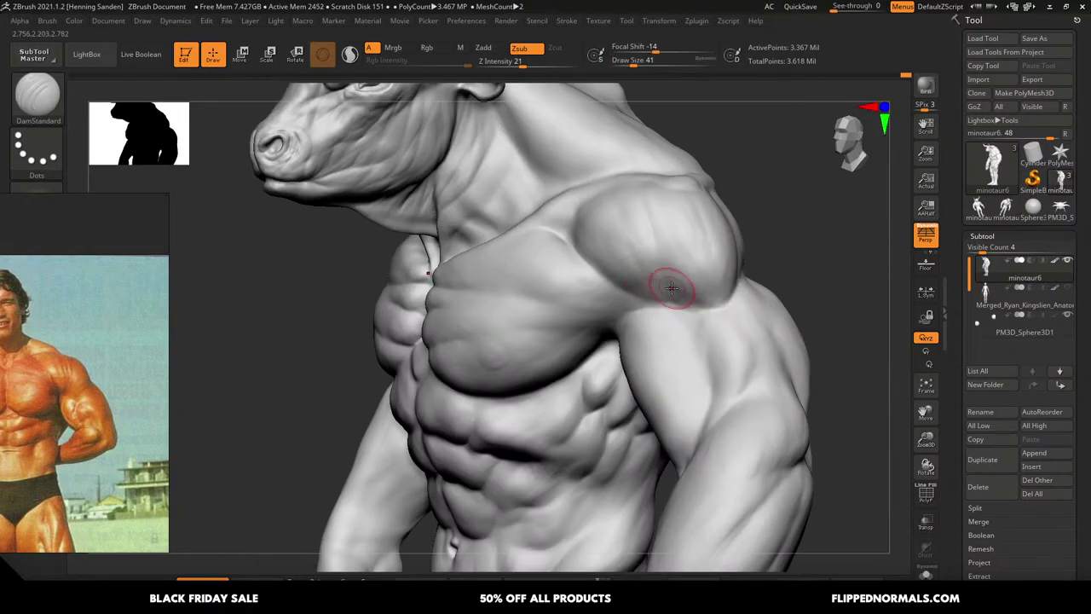
Select the Move brush and set its draw size to 77
key("b")
key("m")
key("v")
mouse_move(720, 284)
right_mouse_down()
mouse_move(666, 290)
mouse_move(701, 286)
right_mouse_up()
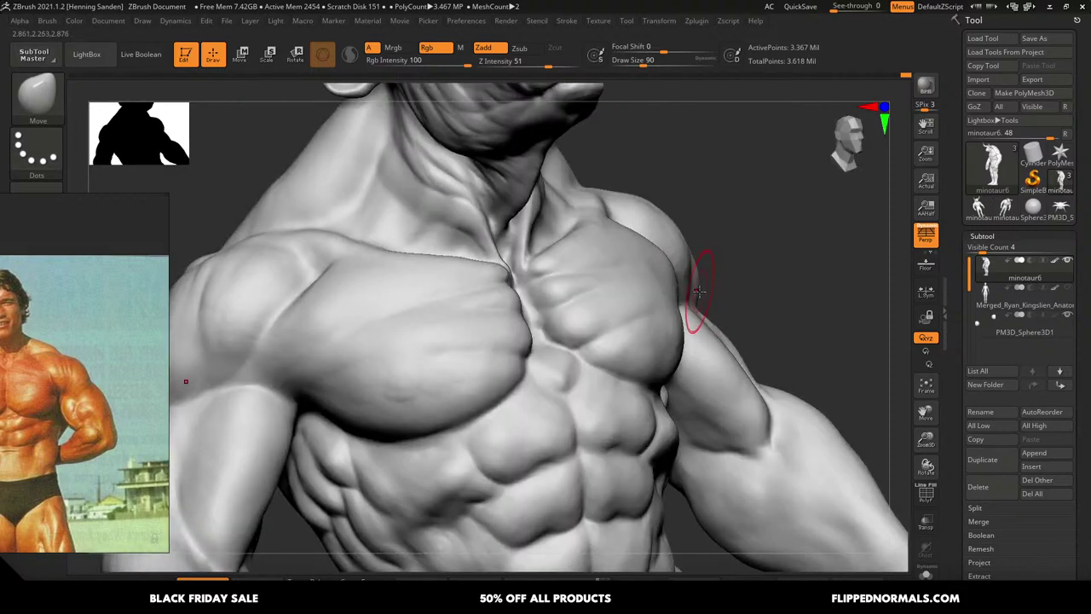
key("s")
left_click_drag(693, 295, 690, 295)
key("ctrl")
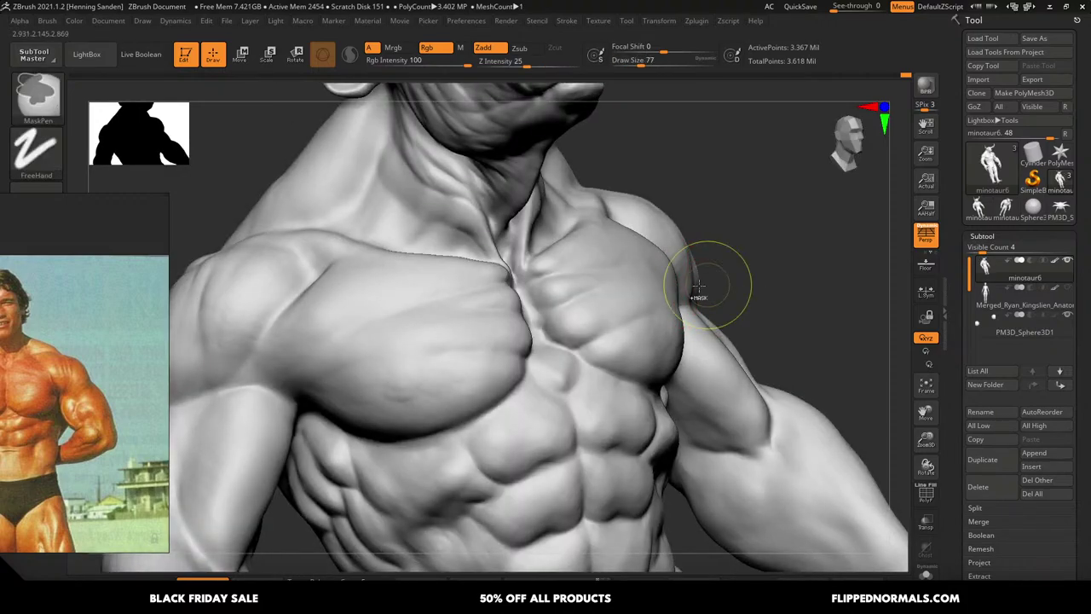
key("s")
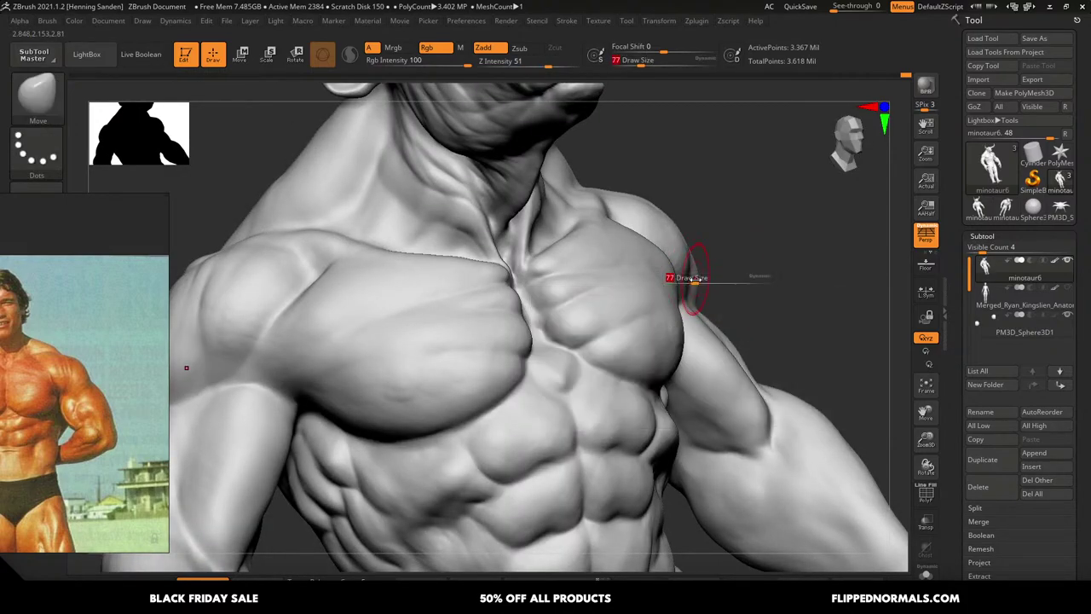
Carve a muscle-fibre groove down the front of the deltoid with the DamStandard brush at draw size 46
mouse_move(709, 283)
right_mouse_down()
mouse_move(643, 309)
mouse_move(695, 288)
right_mouse_up()
key("b")
key("d")
key("s")
key("s")
left_click_drag(694, 284, 685, 281)
key("bracketleft")
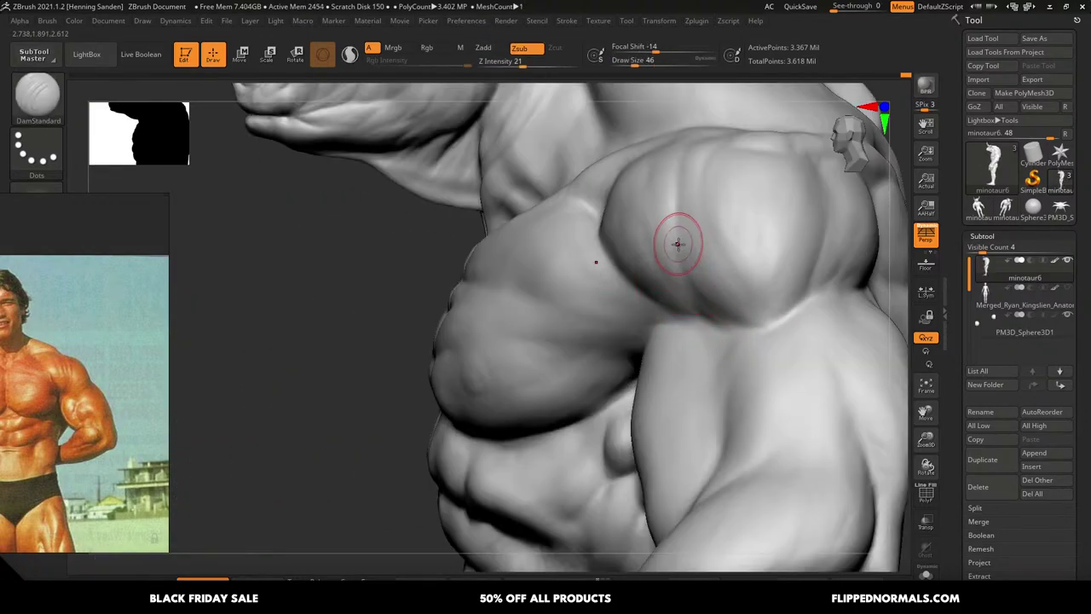
mouse_move(677, 196)
left_mouse_down()
mouse_move(714, 293)
mouse_move(704, 263)
mouse_move(685, 265)
mouse_move(705, 308)
left_mouse_up()
Carve softer fibre lines along the lower deltoid with DamStandard at draw size 44 and Z intensity 10
key("s")
left_click(677, 255)
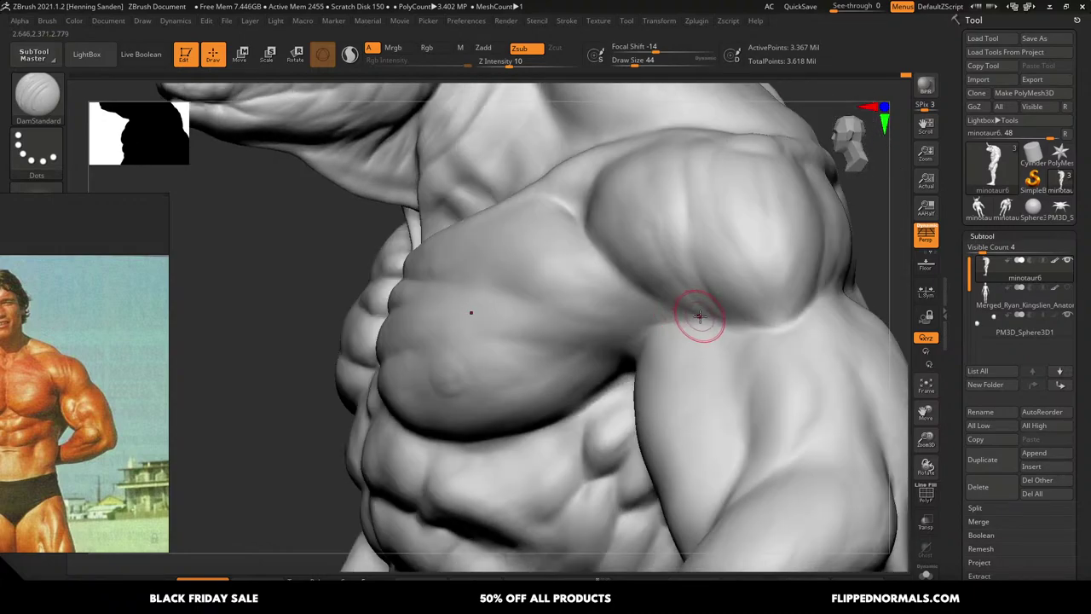
mouse_move(631, 336)
right_mouse_down()
mouse_move(677, 314)
mouse_move(660, 333)
mouse_move(683, 353)
mouse_move(757, 321)
right_mouse_up()
left_click_drag(750, 333, 699, 333)
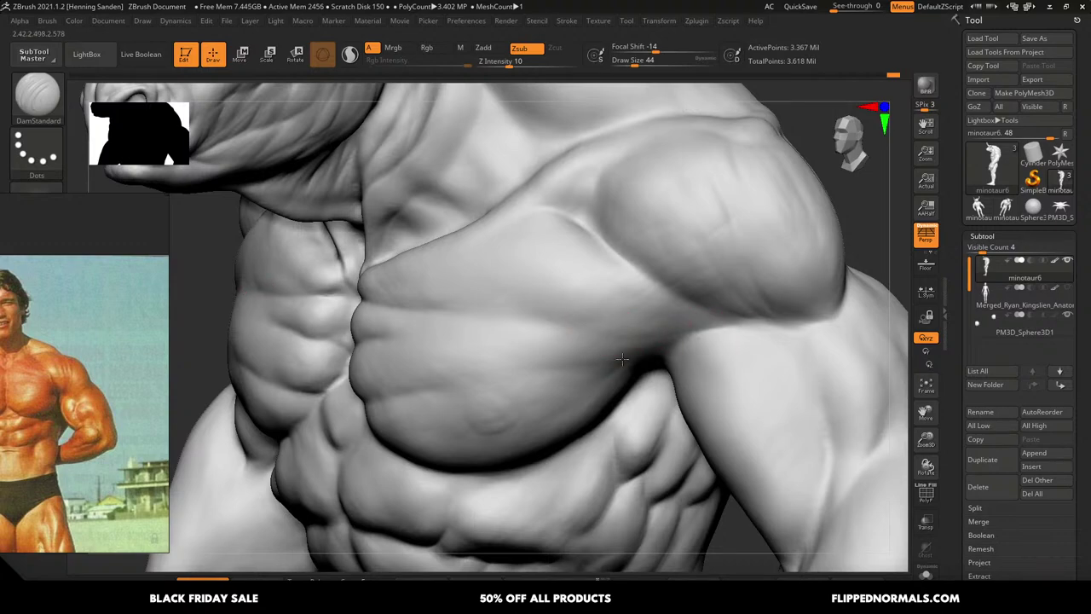
right_click_drag(699, 344, 657, 348)
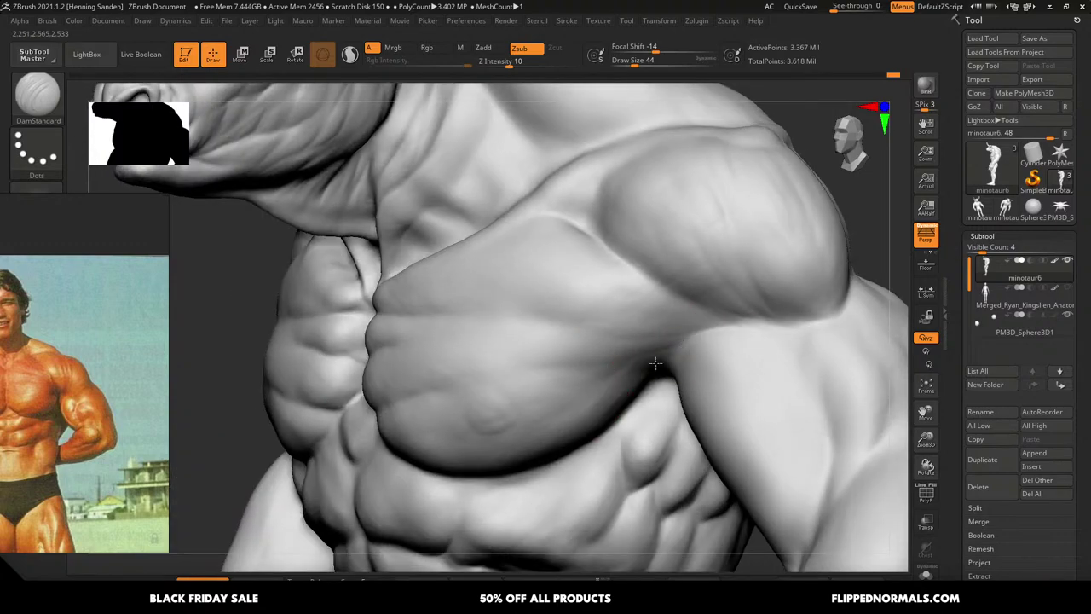
right_click_drag(507, 327, 593, 329)
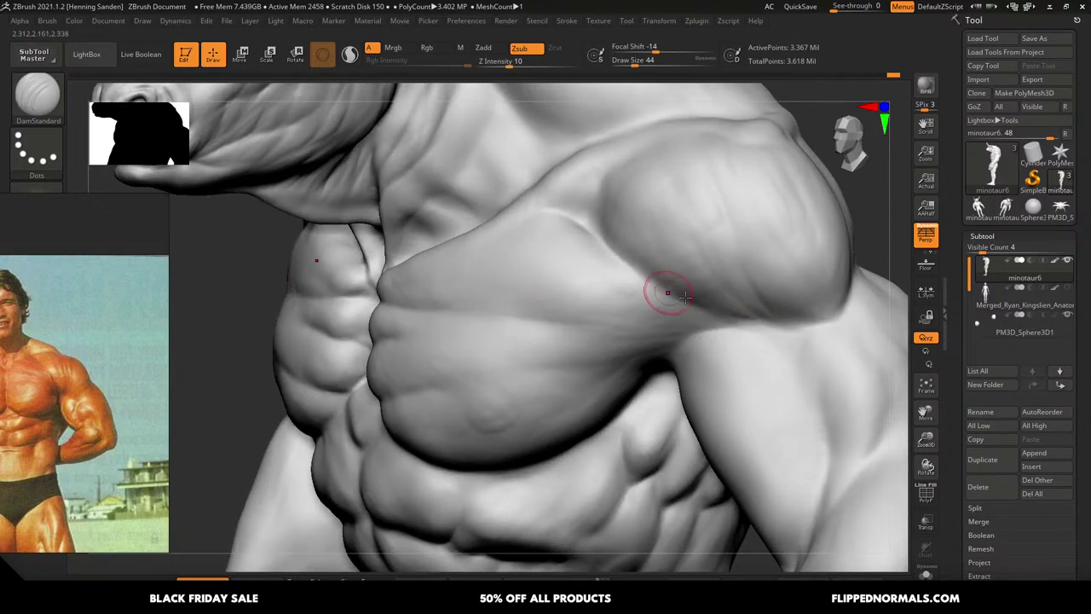
Carve subtle lines along the crease between the deltoid and the outer chest muscle with DamStandard
left_click_drag(592, 222, 609, 260)
mouse_move(598, 231)
right_mouse_down("alt")
mouse_move(627, 275)
mouse_move(630, 257)
right_mouse_up("alt")
mouse_move(633, 250)
left_mouse_down()
mouse_move(669, 308)
mouse_move(665, 331)
left_mouse_up()
mouse_move(686, 329)
right_mouse_down("ctrl")
mouse_move(676, 398)
mouse_move(708, 353)
mouse_move(700, 371)
mouse_move(726, 458)
mouse_move(672, 371)
right_mouse_up("ctrl")
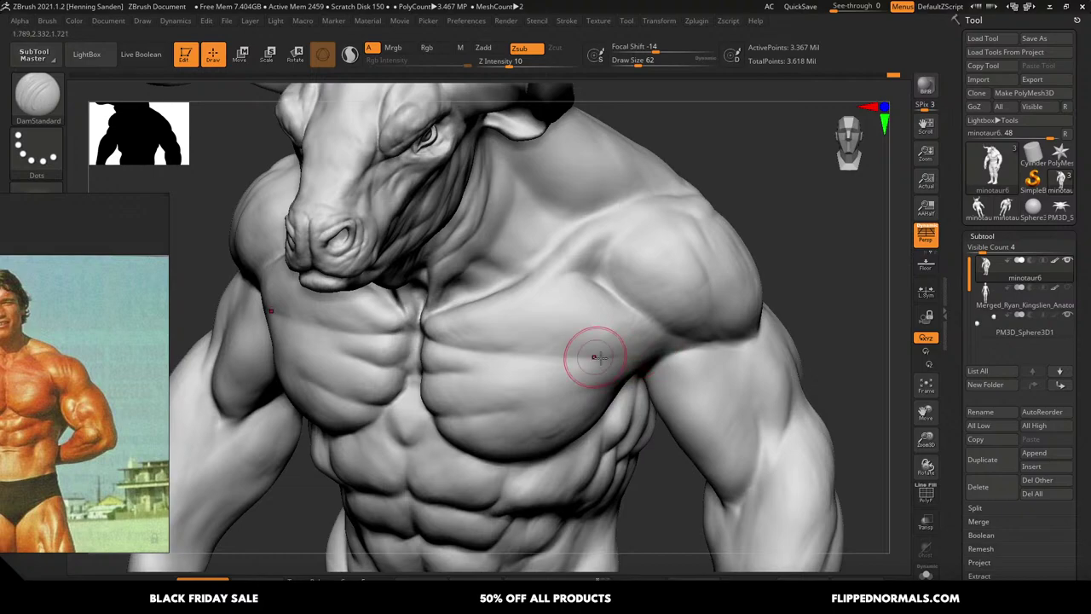
key("f")
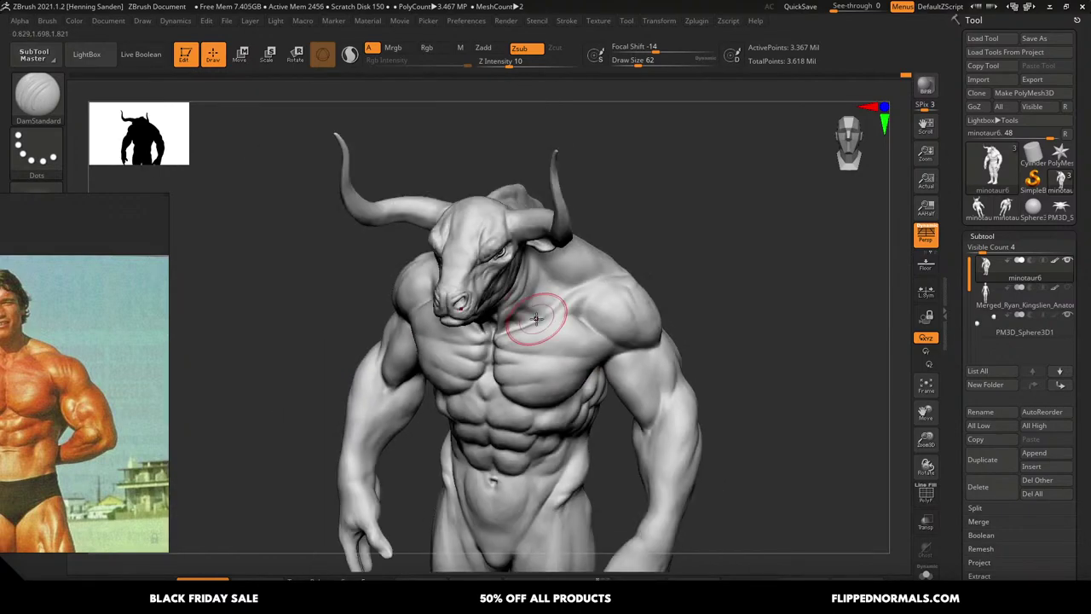
right_click_drag(619, 298, 626, 265)
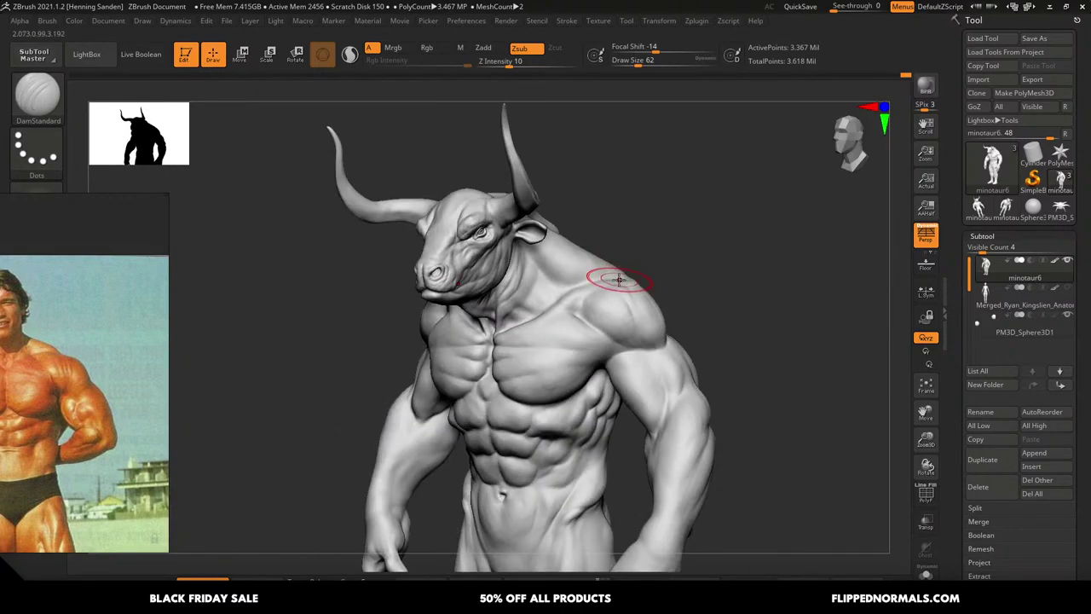
Switch to the browser and open the teeth artwork from the creature artist's ArtStation portfolio
key("alt+Tab")
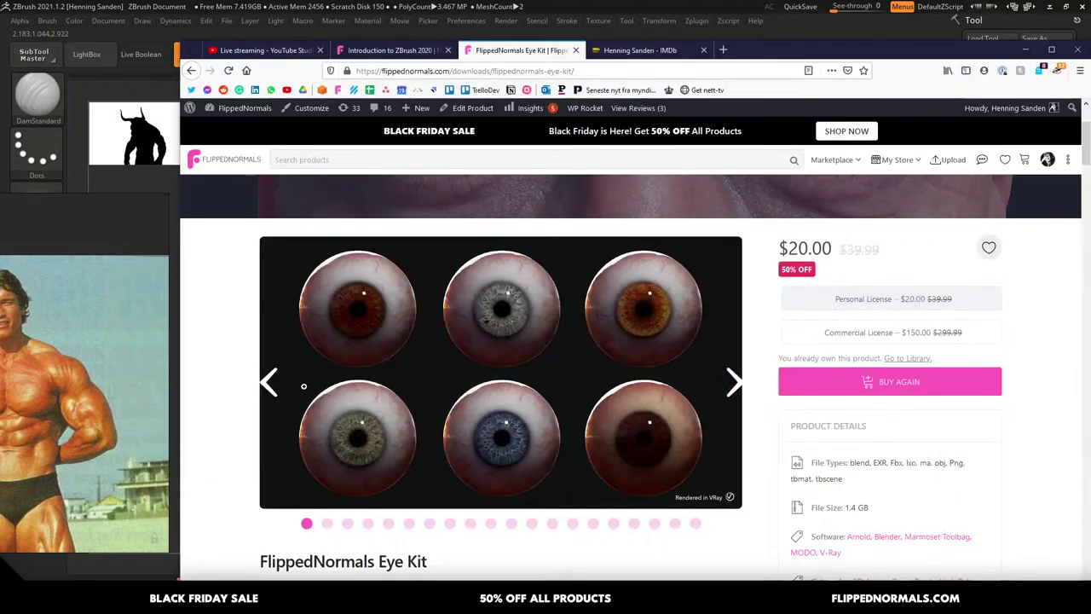
key("ctrl+t")
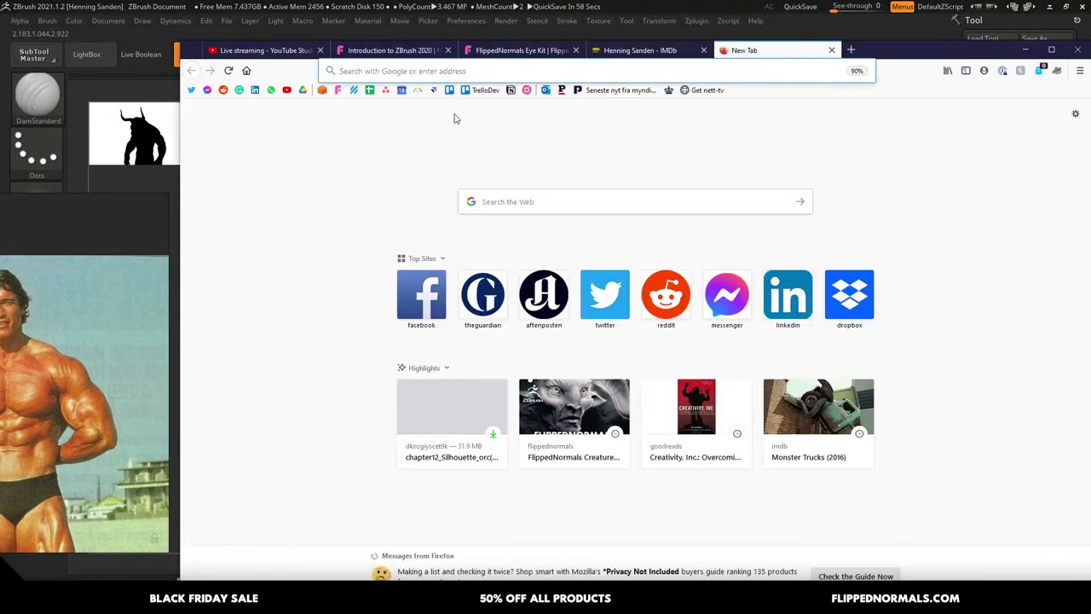
type("fareed")
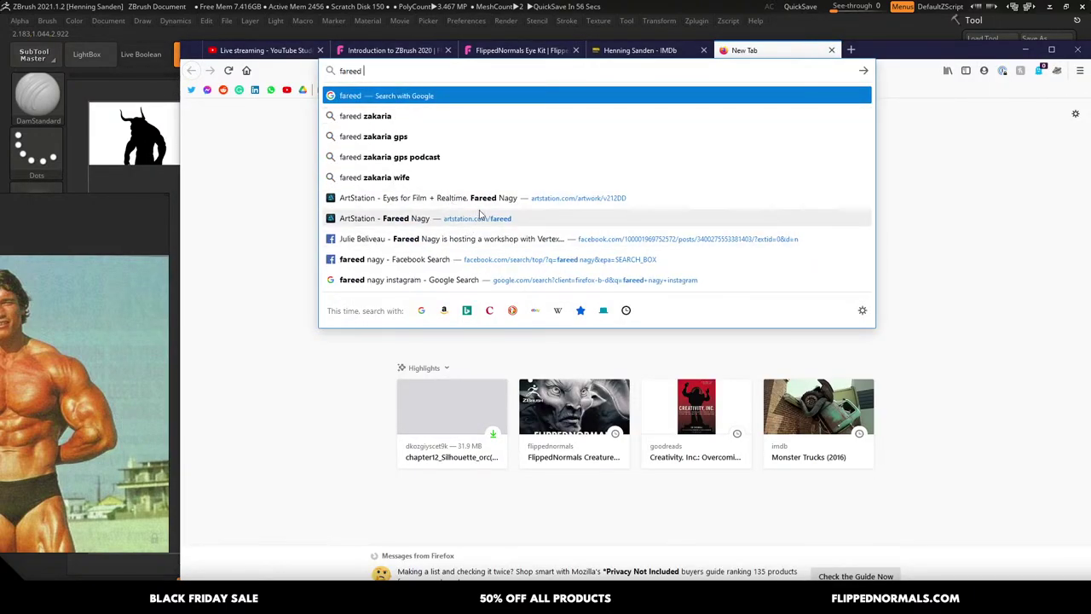
left_click(501, 217)
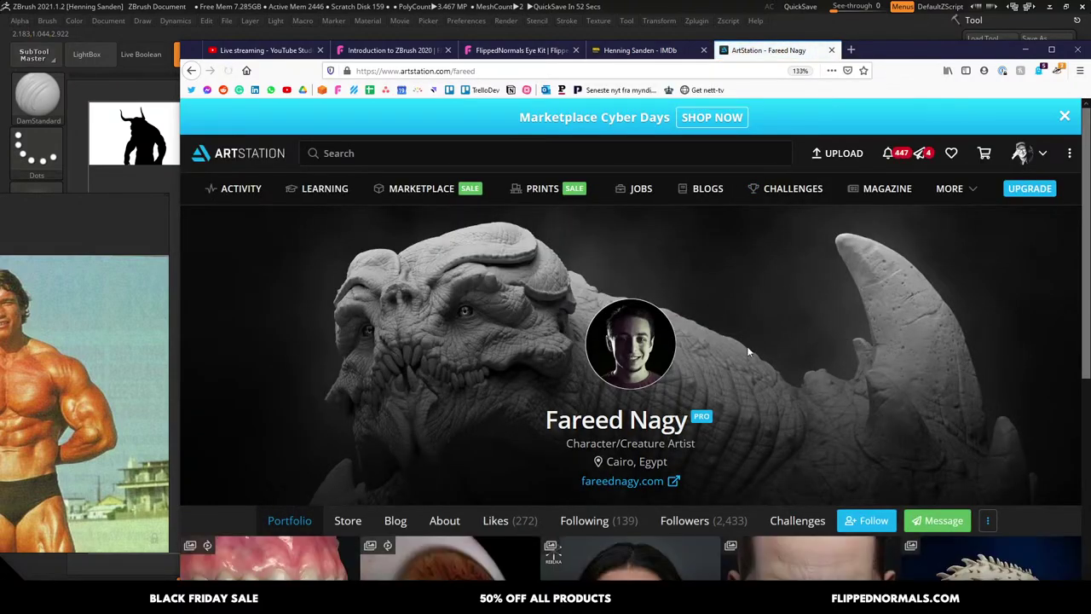
scroll(733, 376, "down", 4)
left_click(341, 384)
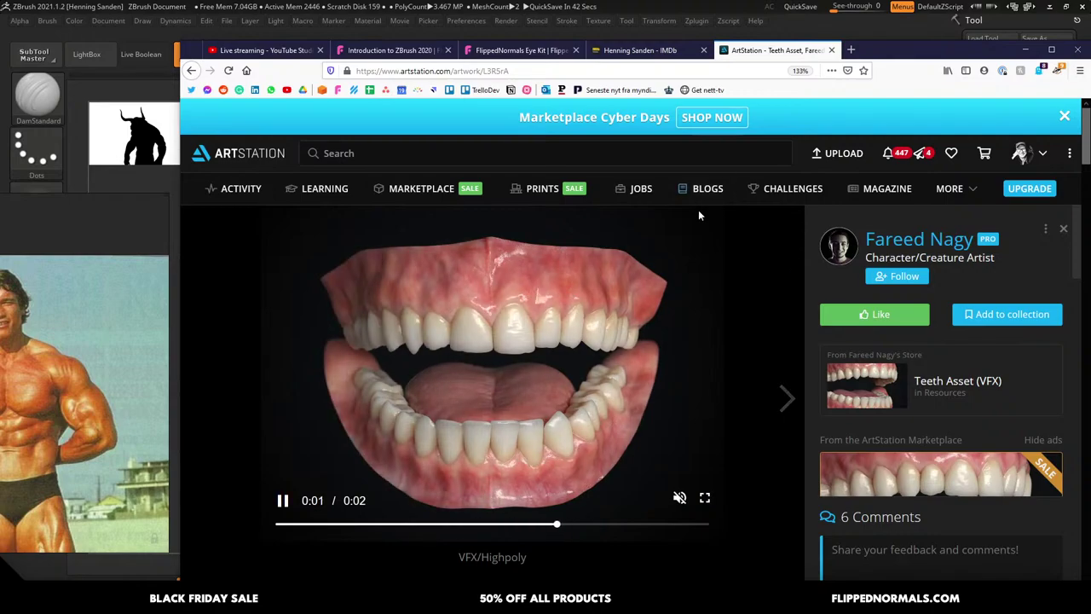
Search the FlippedNormals marketplace for "teeth" and browse the products
left_click(520, 51)
left_click(471, 162)
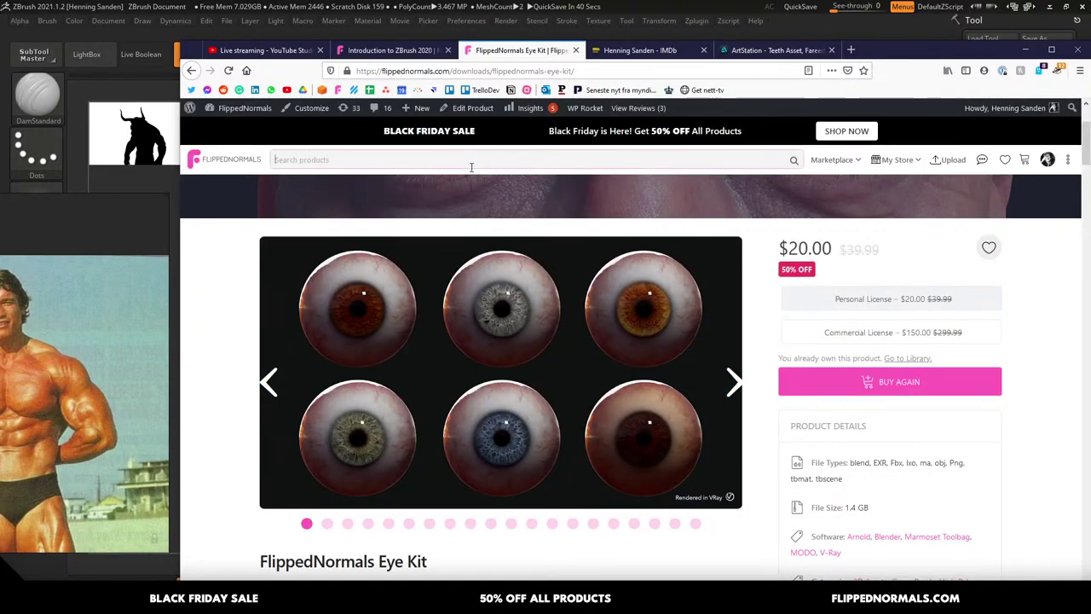
type("teeth")
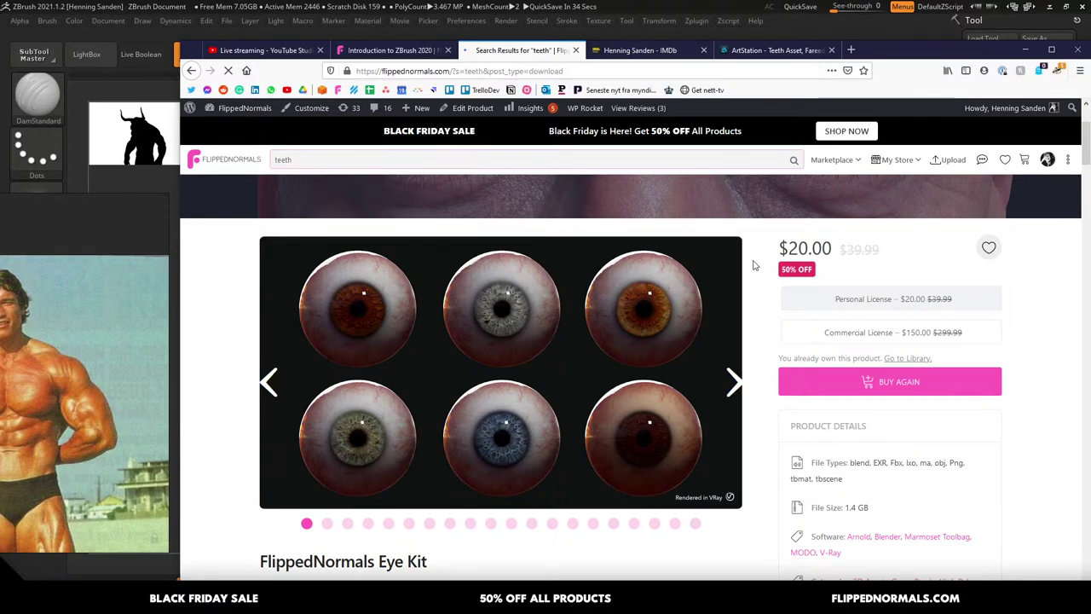
scroll(596, 353, "down", 3)
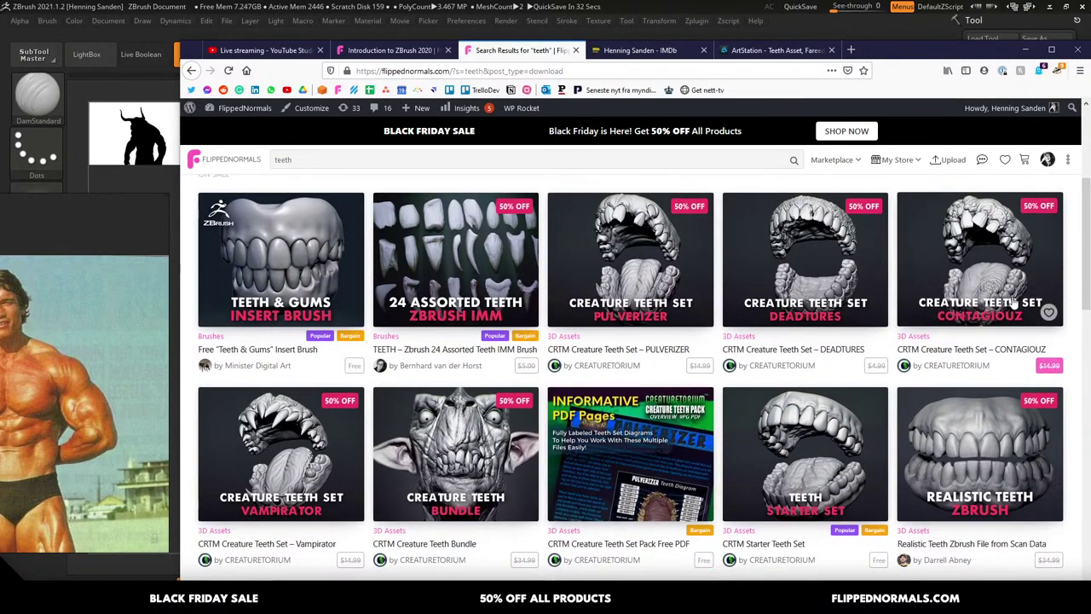
scroll(1080, 263, "down", 3)
scroll(1080, 263, "down", 1)
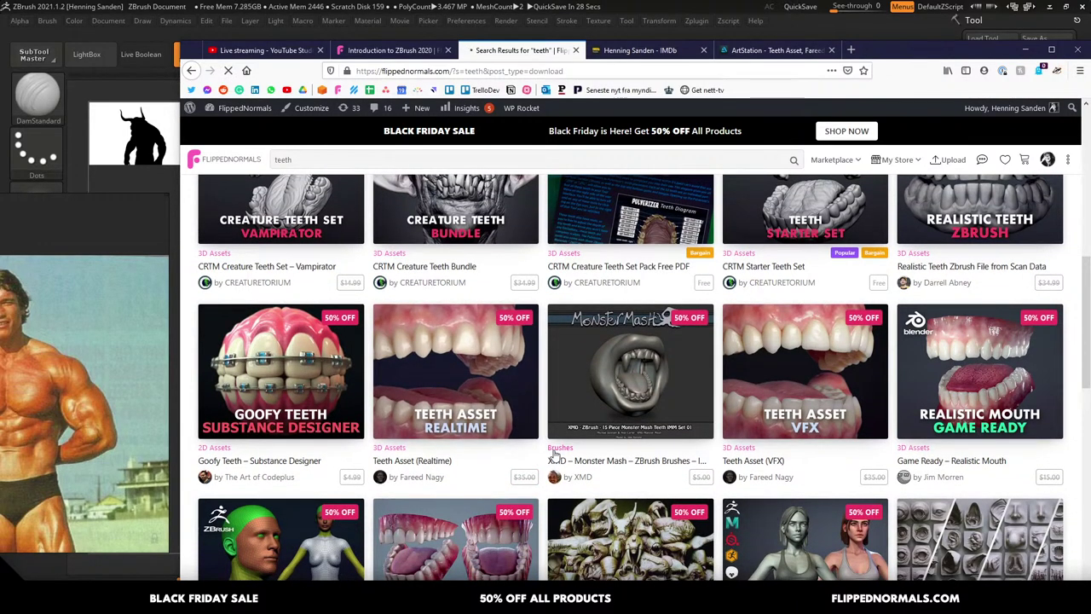
Open the Teeth Asset (Realtime) product page and enlarge its preview image of the full teeth and gums
left_click(512, 384)
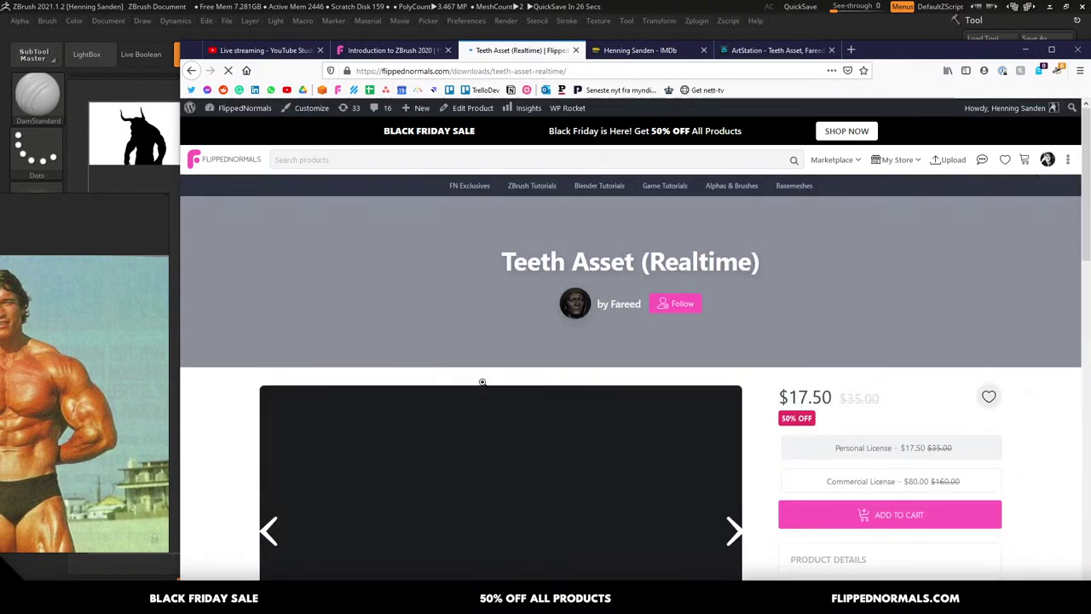
scroll(745, 378, "down", 2)
left_click(607, 345)
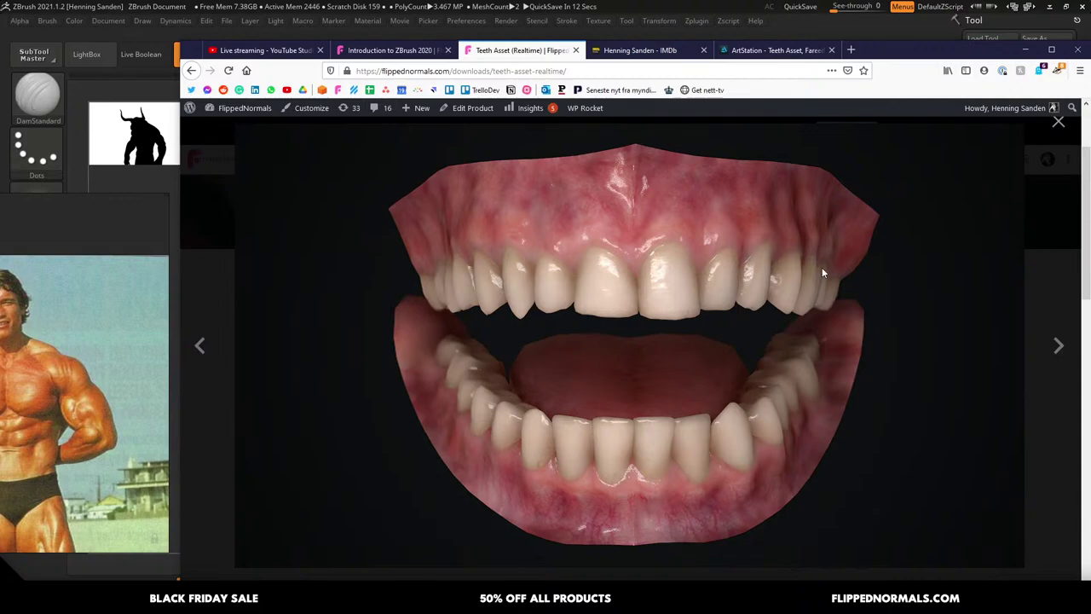
Switch back to ZBrush and smooth the trapezius area between neck and shoulder at draw size 94
key("alt+Tab")
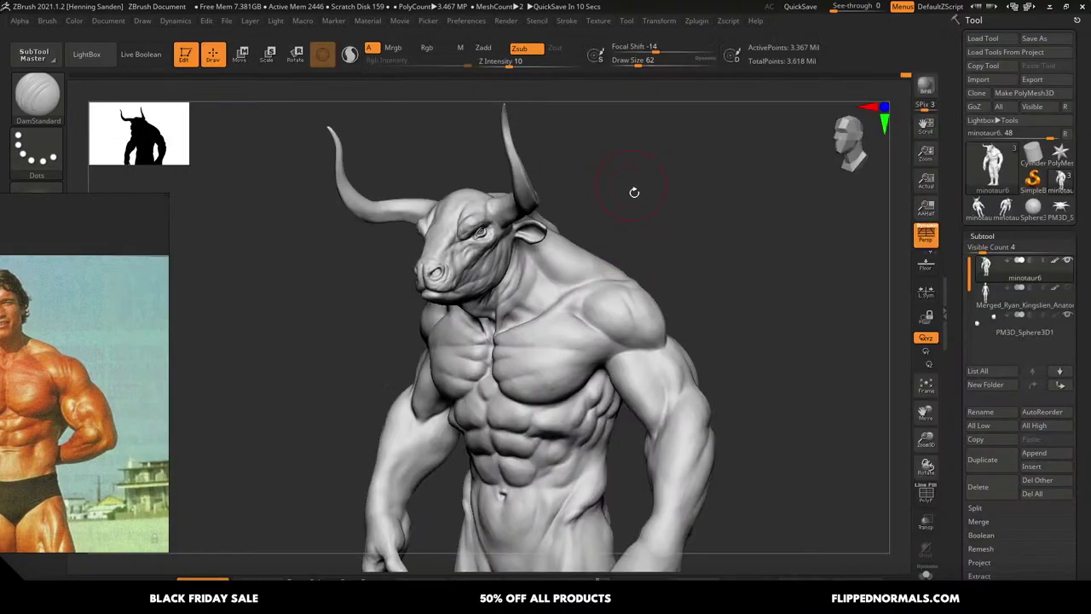
mouse_move(573, 304)
right_mouse_down()
mouse_move(585, 302)
mouse_move(590, 344)
mouse_move(606, 295)
right_mouse_up()
key("bracketright")
key("bracketright")
left_click_drag(624, 289, 587, 298, "shift")
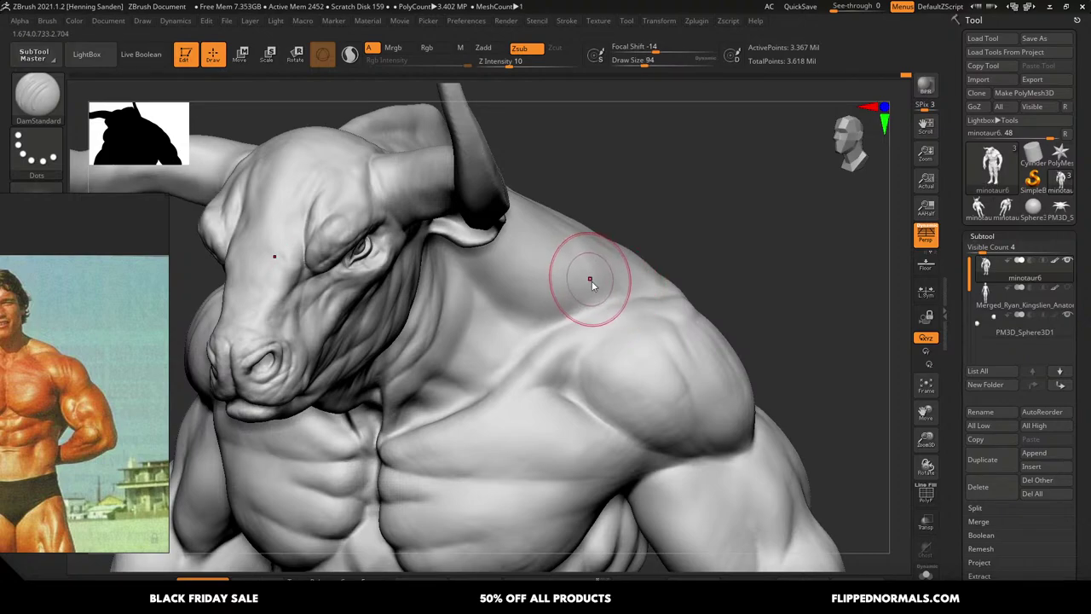
Switch to the browser, frame a 1112x654 screenshot region over the teeth image, and set the annotation pen to light green
key("alt+Tab")
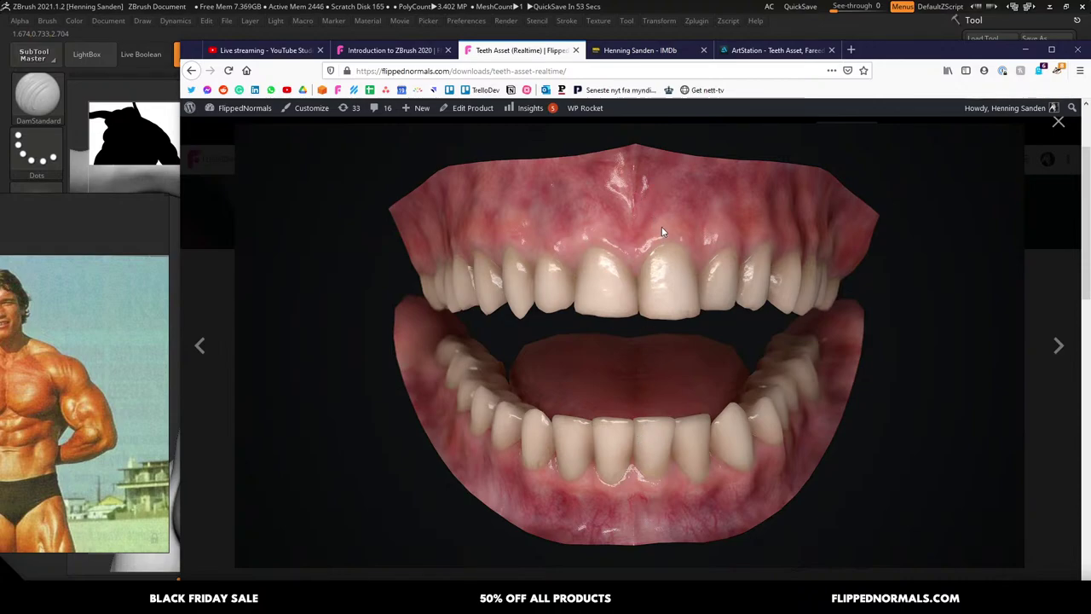
key("Print")
mouse_move(338, 164)
left_mouse_down()
mouse_move(611, 361)
mouse_move(970, 536)
left_mouse_up()
left_click_drag(821, 382, 828, 360)
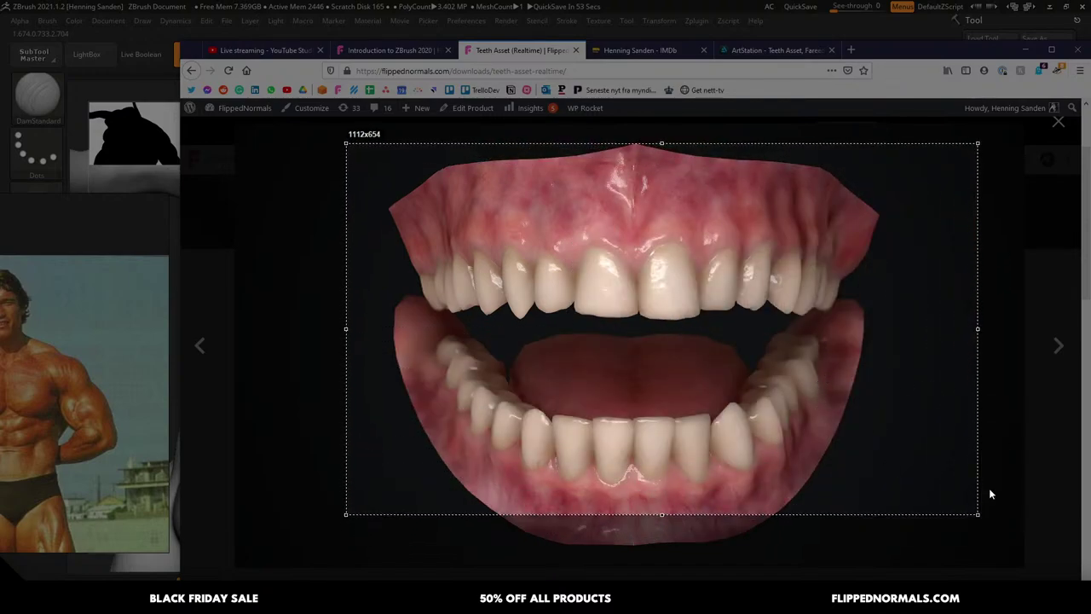
left_click(989, 492)
left_click(888, 382)
left_click(878, 499)
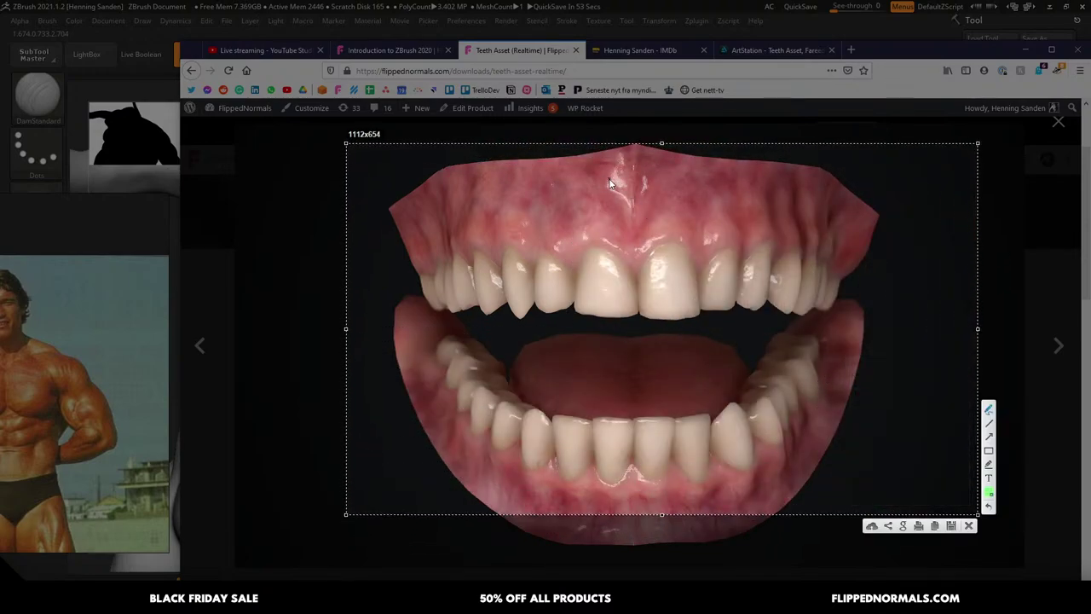
Trace the upper gumline above the teeth and hatch the upper gum with the green pen
mouse_move(622, 179)
left_mouse_down()
mouse_move(623, 215)
mouse_move(619, 186)
left_mouse_up()
left_click_drag(380, 193, 431, 271)
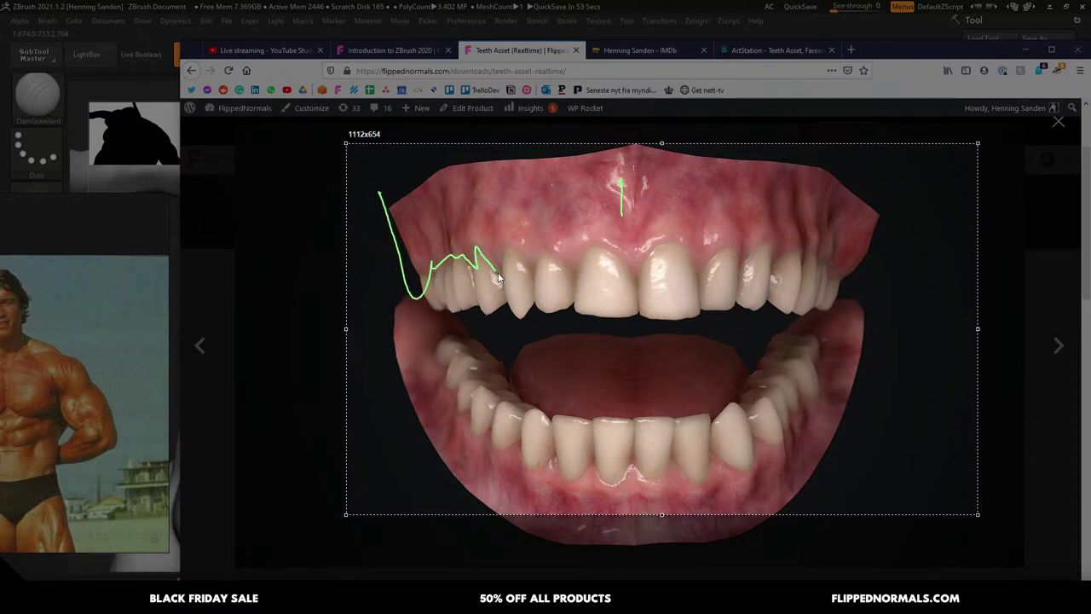
mouse_move(499, 277)
left_mouse_down()
mouse_move(588, 261)
mouse_move(648, 267)
left_mouse_up()
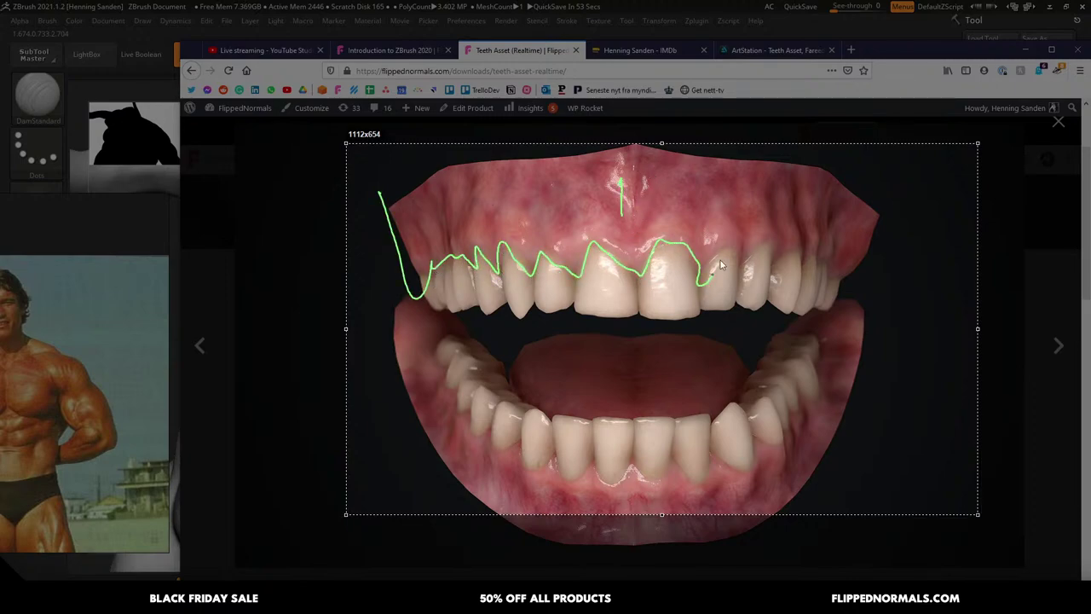
left_click_drag(720, 266, 786, 252)
mouse_move(805, 198)
left_mouse_down()
mouse_move(641, 172)
mouse_move(479, 219)
left_mouse_up()
Outline the lower gum around the bottom teeth and fill it with rough green hatching
left_click_drag(457, 332, 444, 365)
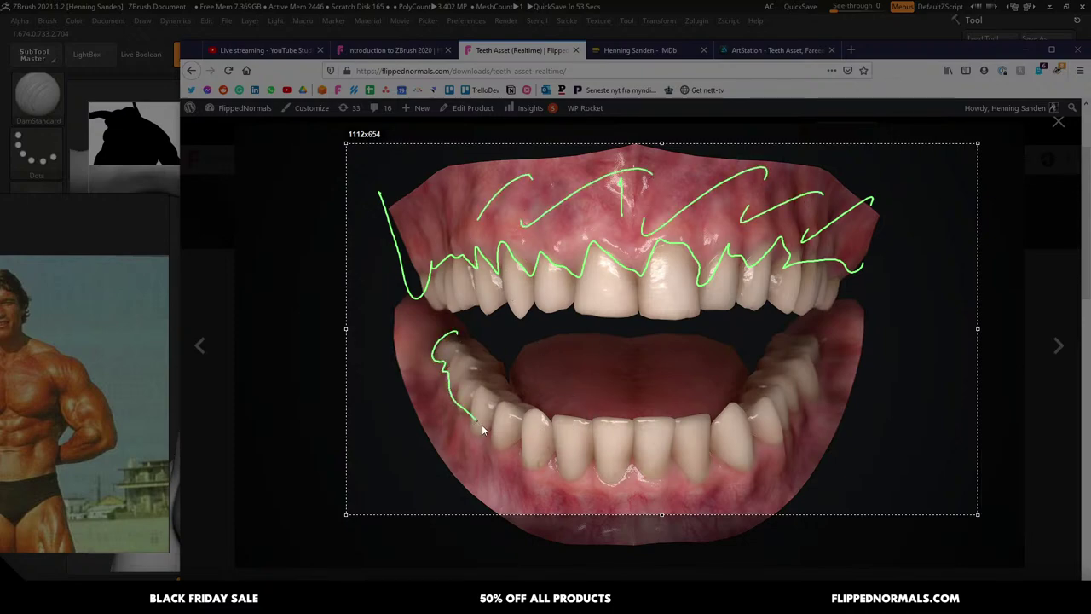
left_click_drag(482, 430, 627, 486)
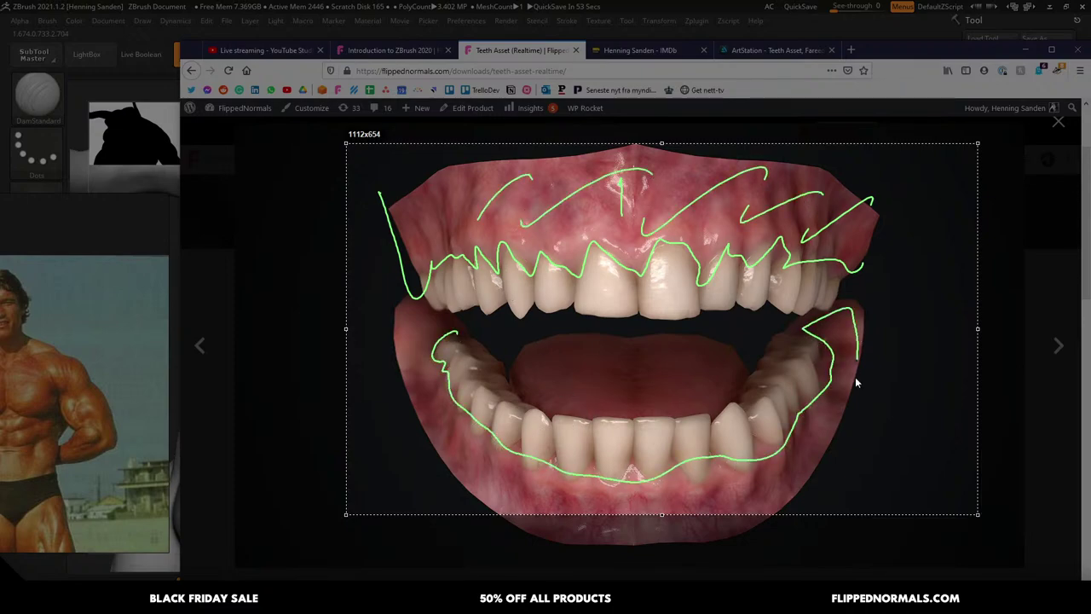
mouse_move(855, 377)
left_mouse_down()
mouse_move(496, 529)
mouse_move(394, 296)
mouse_move(452, 318)
left_mouse_up()
left_click_drag(439, 336, 389, 429)
mouse_move(444, 396)
left_mouse_down()
mouse_move(535, 495)
mouse_move(740, 506)
left_mouse_up()
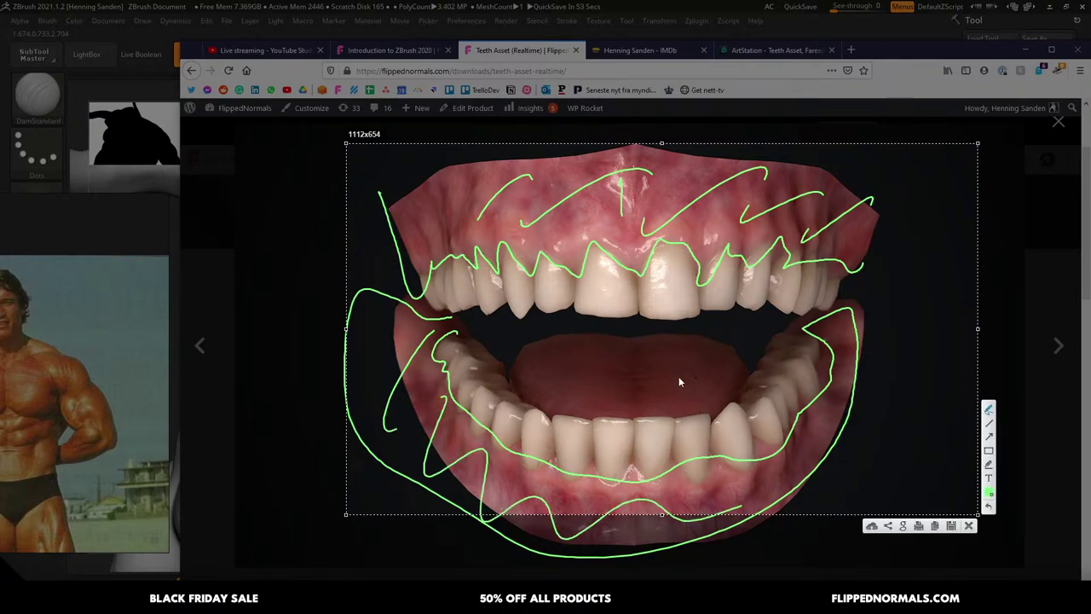
Hatch the tongue and number the upper gum 1, the lower gum 2 and the tongue 3
left_click_drag(554, 340, 518, 382)
left_click_drag(619, 341, 558, 383)
left_click_drag(669, 345, 611, 392)
mouse_move(711, 359)
left_mouse_down()
mouse_move(672, 391)
mouse_move(699, 407)
left_mouse_up()
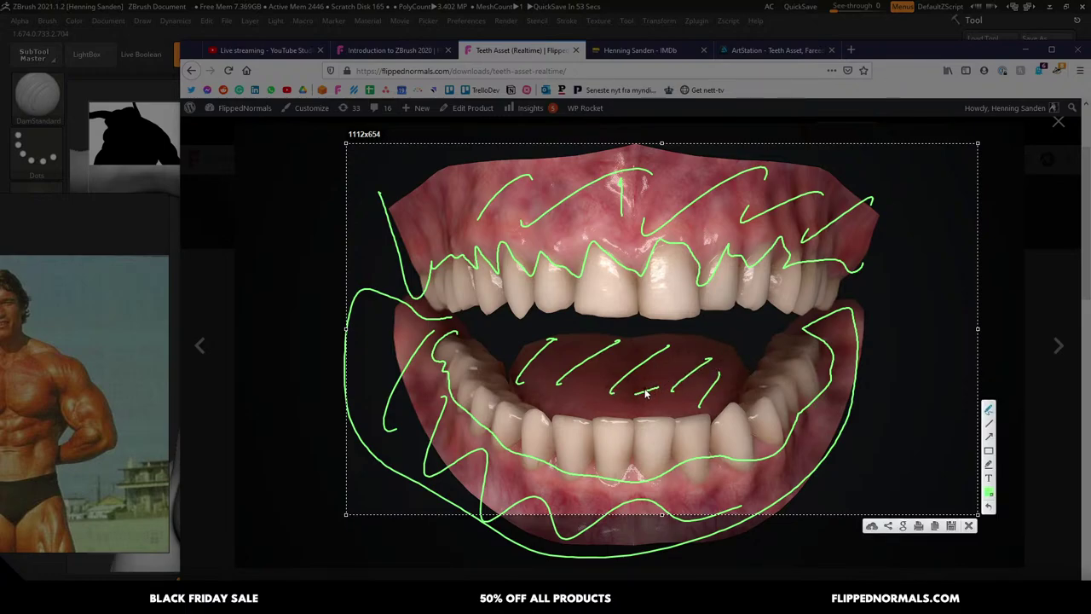
left_click_drag(621, 386, 637, 390)
left_click_drag(899, 369, 939, 378)
left_click_drag(731, 330, 731, 344)
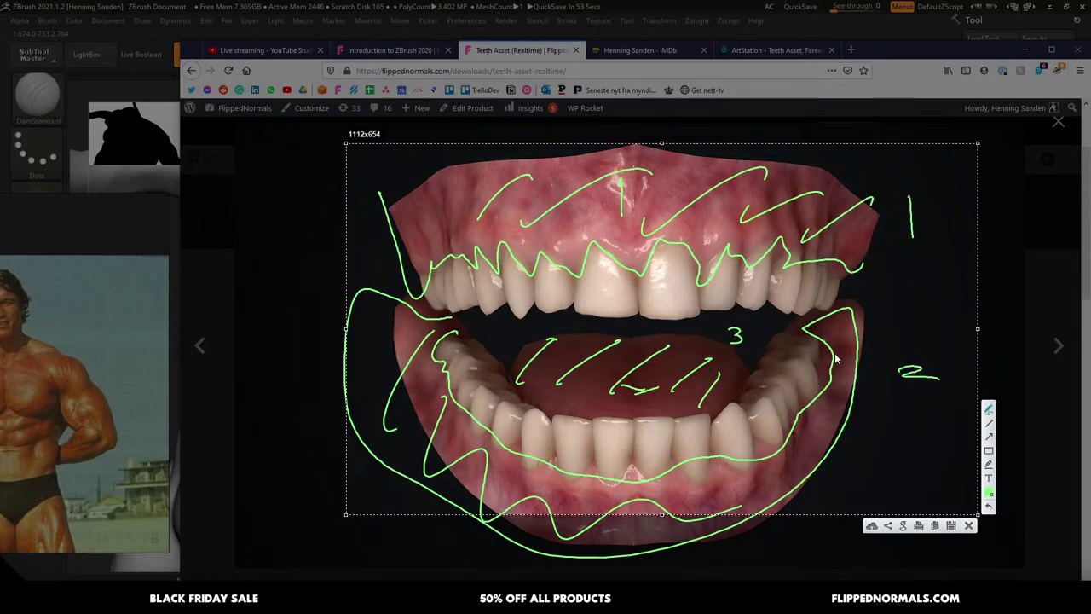
Set the annotation pen to blue and draw one line across the upper teeth and one across the lower teeth
left_click(989, 491)
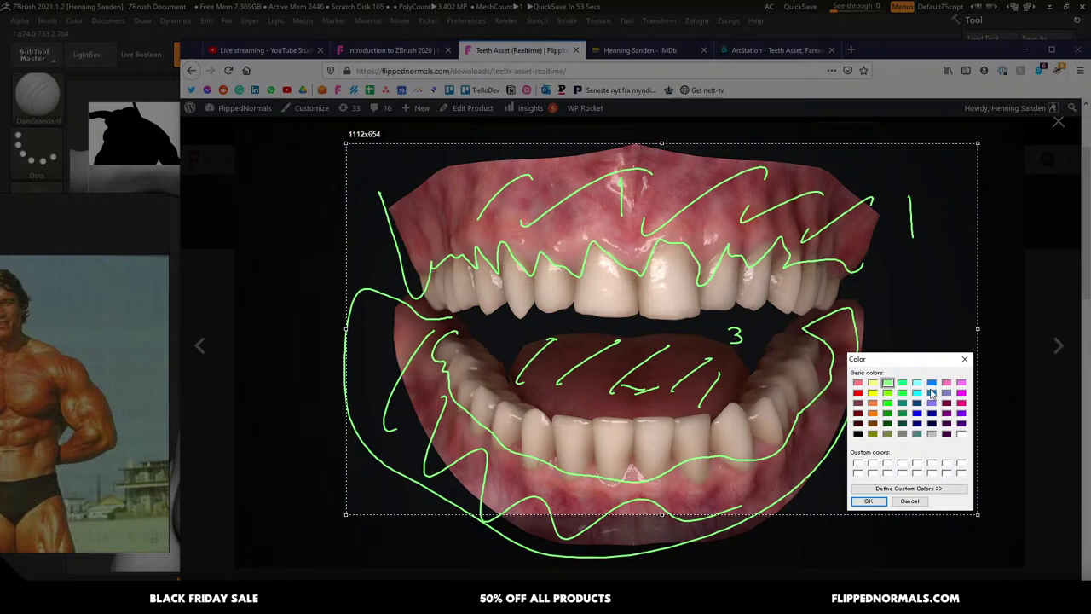
left_click(932, 393)
left_click(868, 500)
left_click_drag(760, 280, 793, 274)
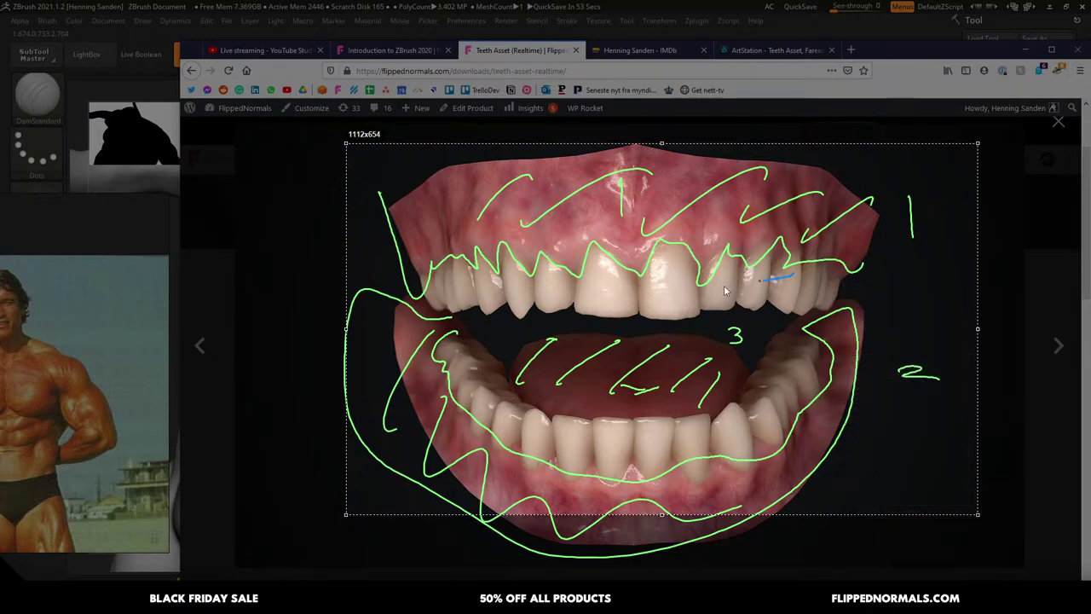
left_click_drag(724, 285, 538, 296)
left_click_drag(798, 380, 530, 429)
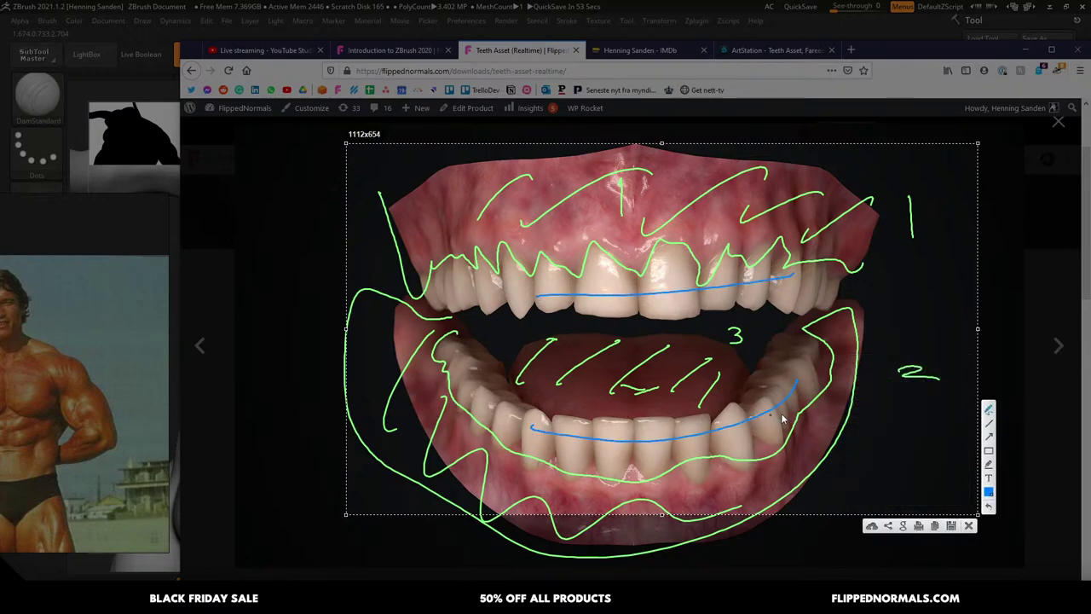
Sketch a tapered tooth shape beside the upper gum, outline one upper front tooth in blue, and close the screenshot annotation
mouse_move(906, 241)
left_mouse_down()
mouse_move(904, 259)
mouse_move(908, 242)
left_mouse_up()
left_click_drag(700, 304, 700, 308)
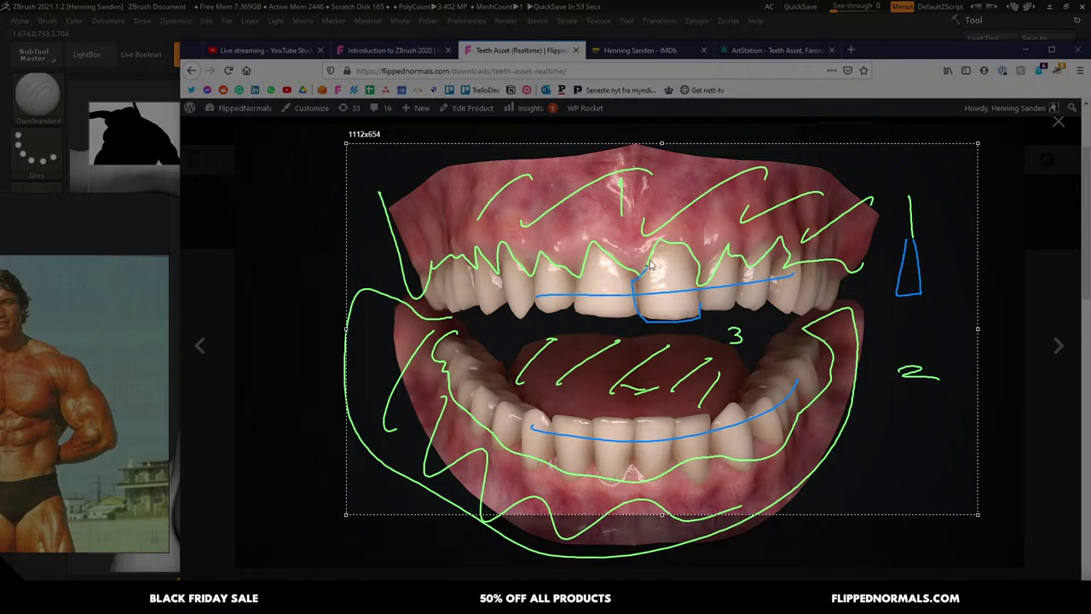
mouse_move(649, 266)
left_mouse_down()
mouse_move(687, 247)
mouse_move(701, 319)
left_mouse_up()
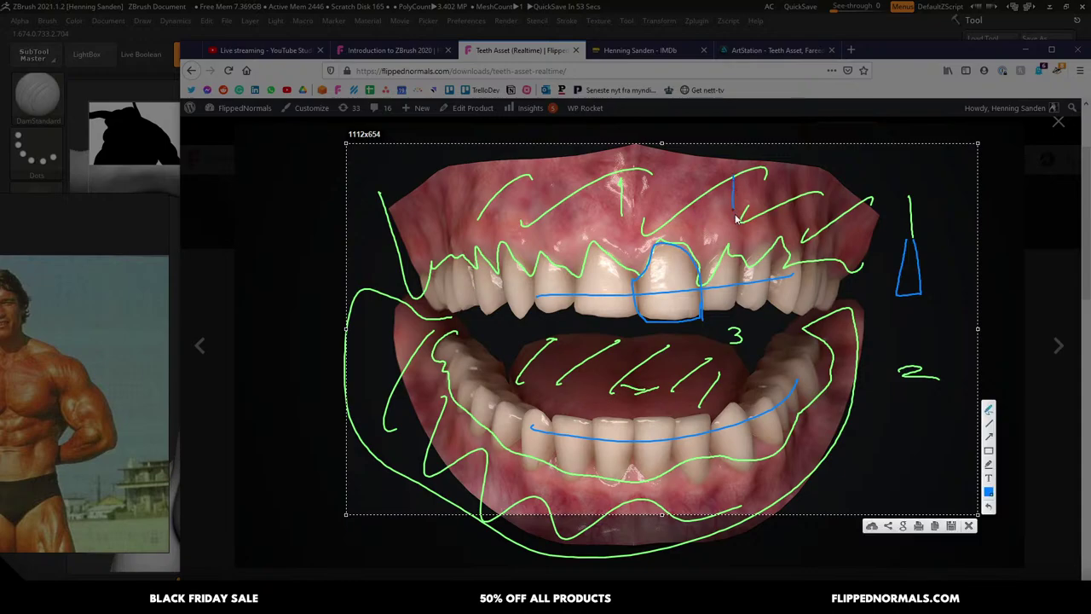
left_click_drag(745, 487, 745, 498)
left_click_drag(644, 318, 701, 321)
left_click(704, 332)
key("Escape")
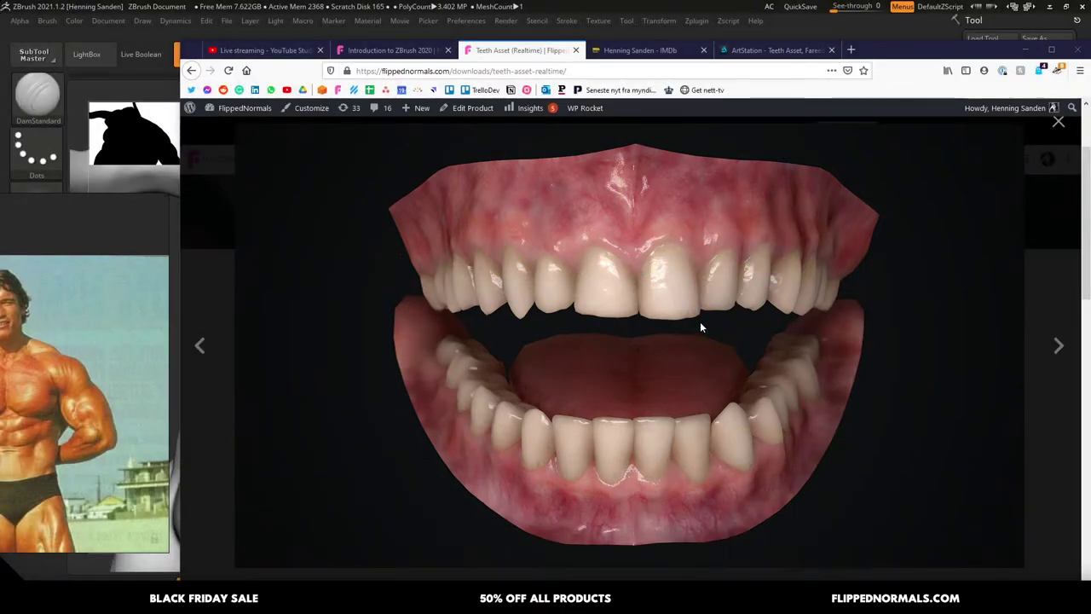
Switch back to ZBrush and inspect the minotaur's shoulder and upper back from above
key("alt+Tab")
left_click(678, 278)
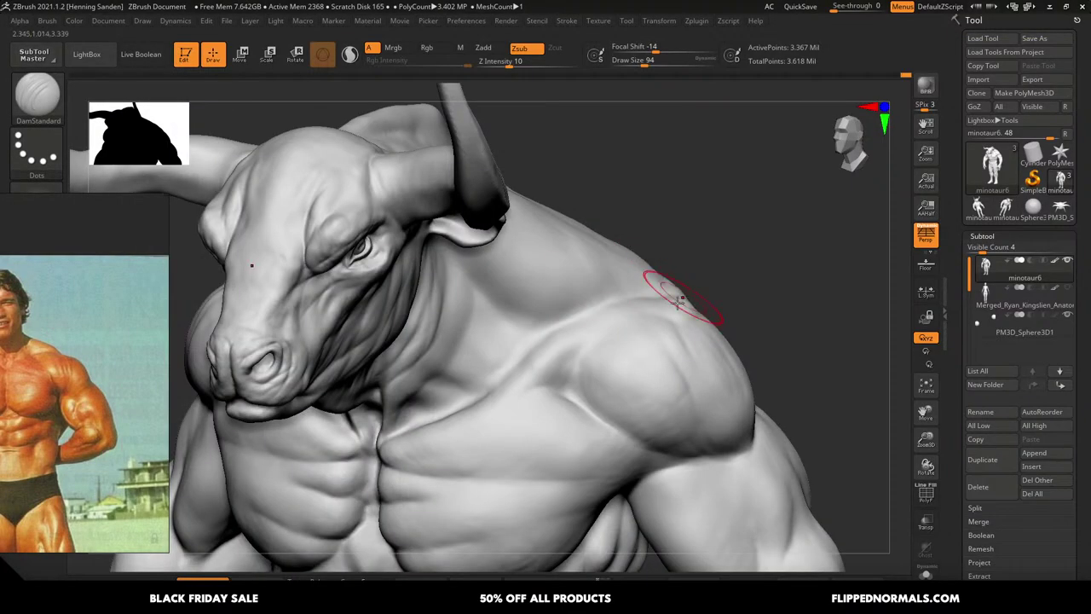
mouse_move(678, 300)
right_mouse_down()
mouse_move(611, 316)
mouse_move(619, 293)
right_mouse_up()
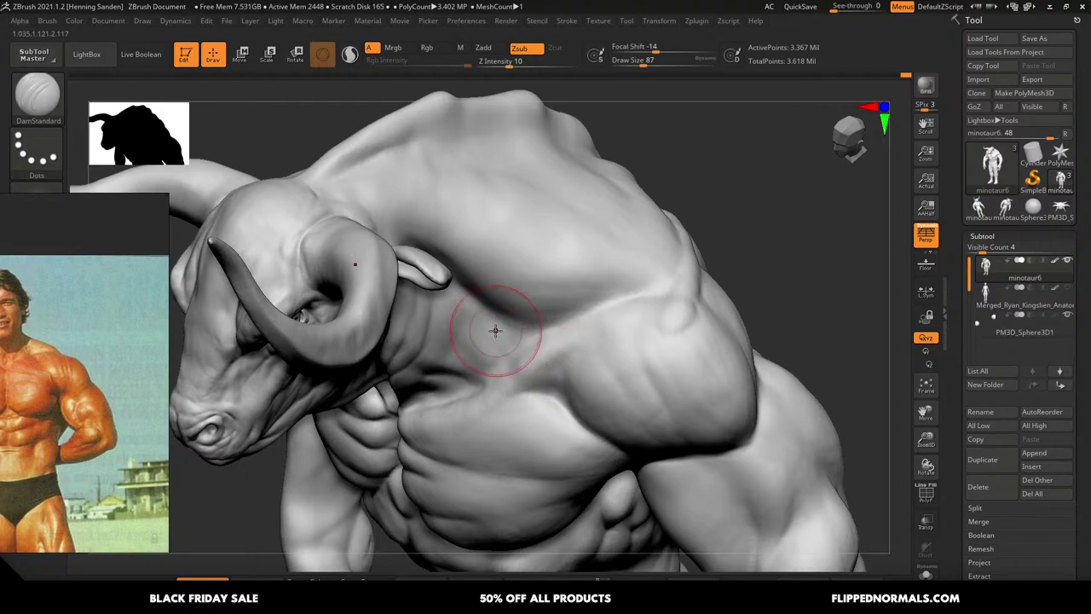
Switch to Firefox and open the YouTube home page in a new tab
key("alt+Tab")
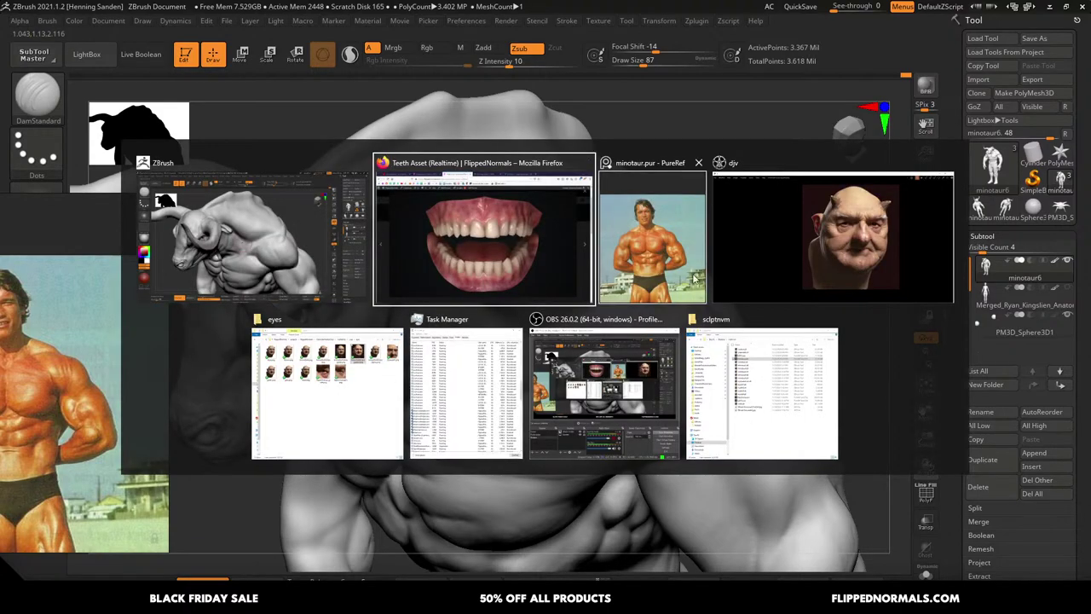
left_click(490, 242)
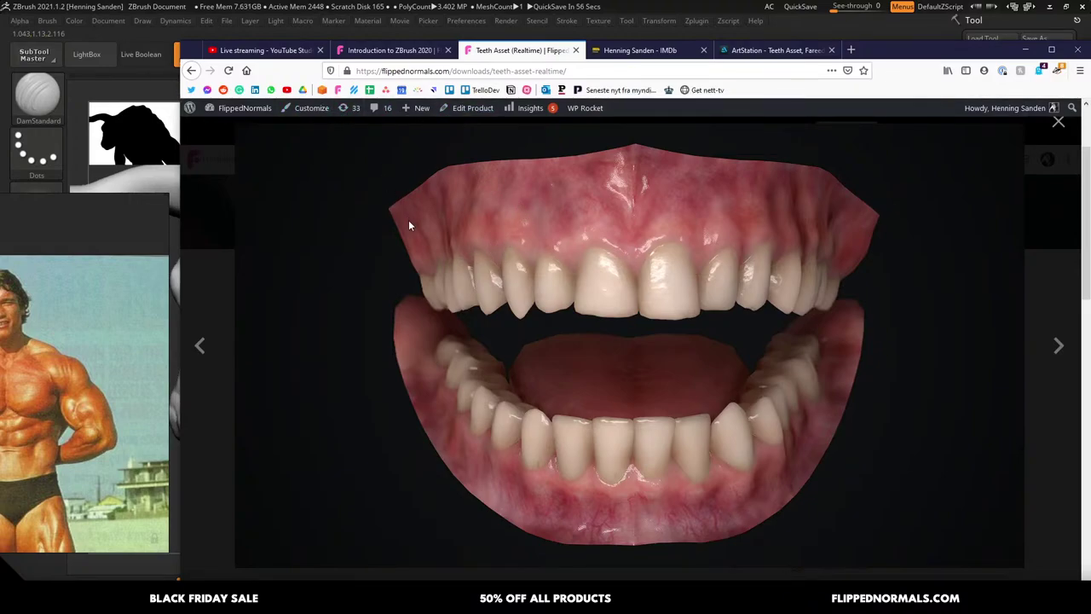
key("ctrl+t")
type("you")
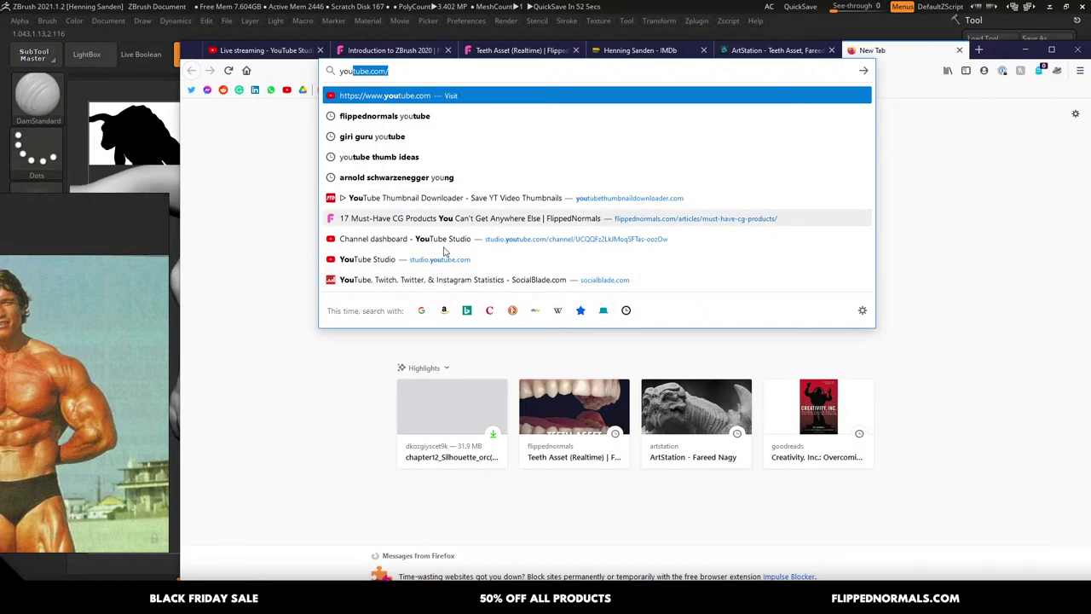
left_click(426, 97)
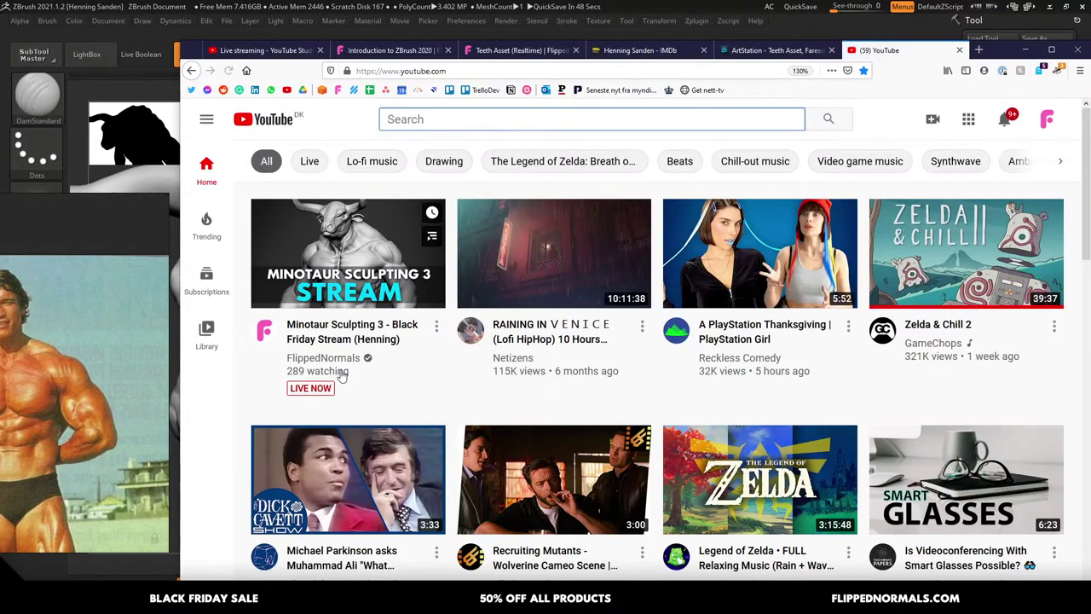
Open the FlippedNormals channel's playlists and look through the tutorial collections down to the end of the list
left_click(326, 359)
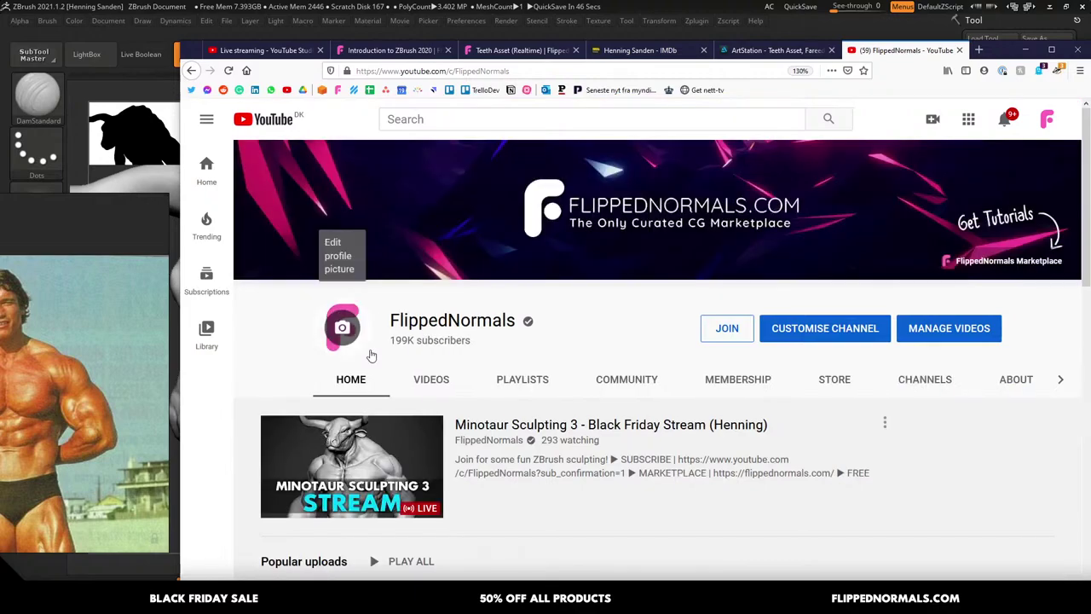
left_click(541, 380)
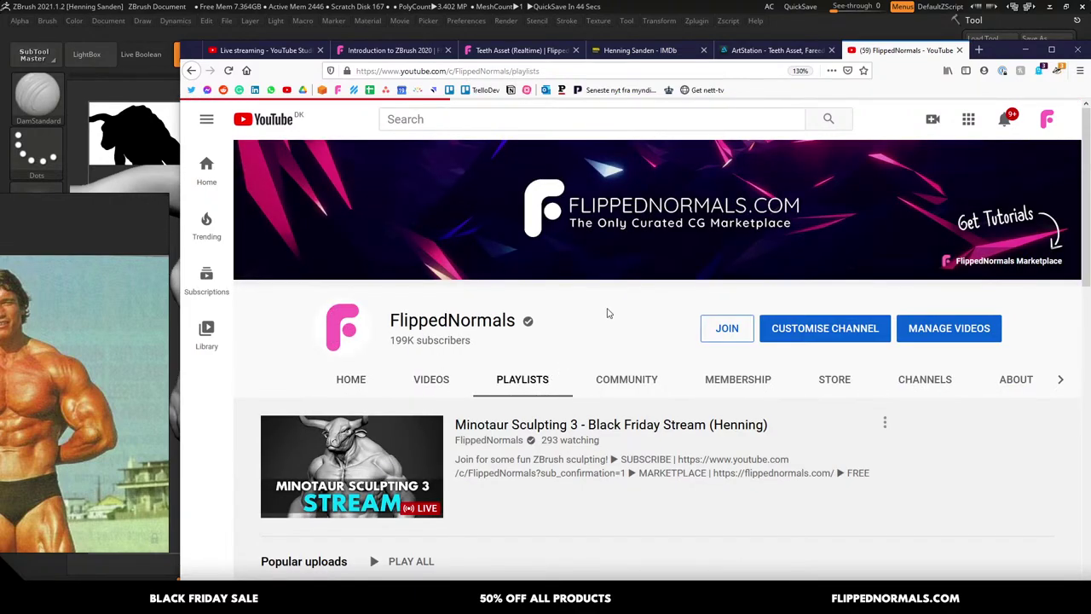
scroll(633, 322, "down", 3)
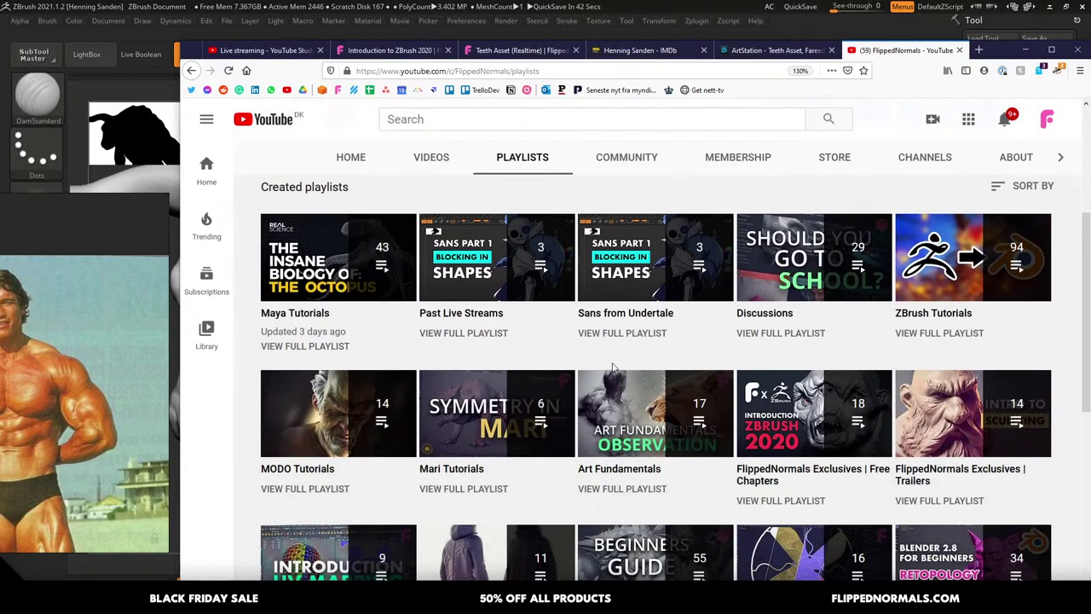
scroll(959, 282, "down", 1)
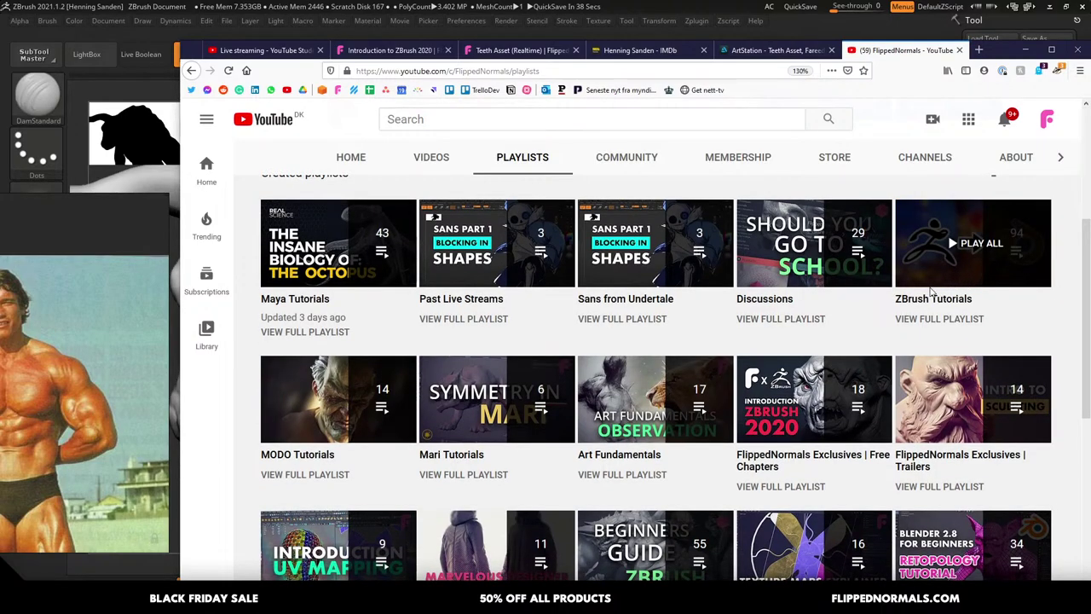
scroll(1089, 332, "down", 1)
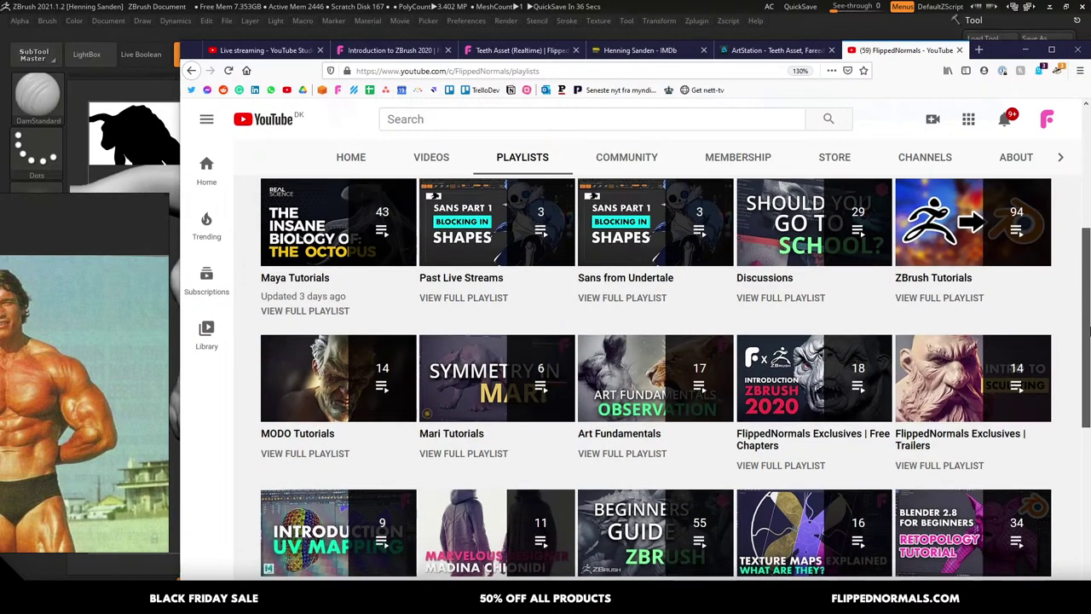
left_click_drag(1089, 327, 1047, 494)
scroll(1047, 493, "up", 4)
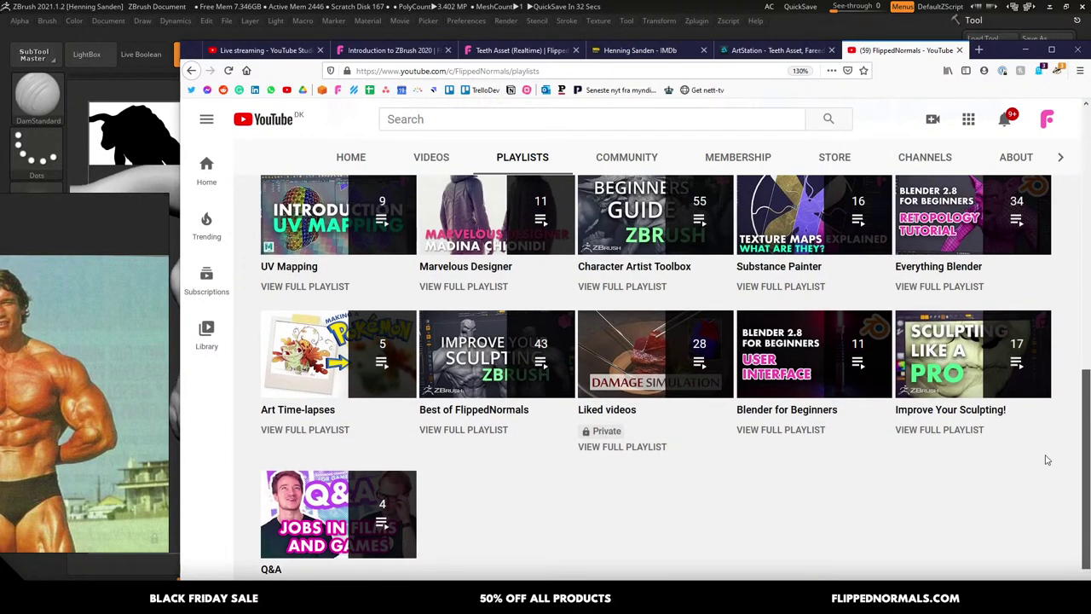
Switch back to ZBrush and refine the groove between front deltoid and chest, then the neck, with DamStandard at draw sizes 54 and 37
key("alt+Tab")
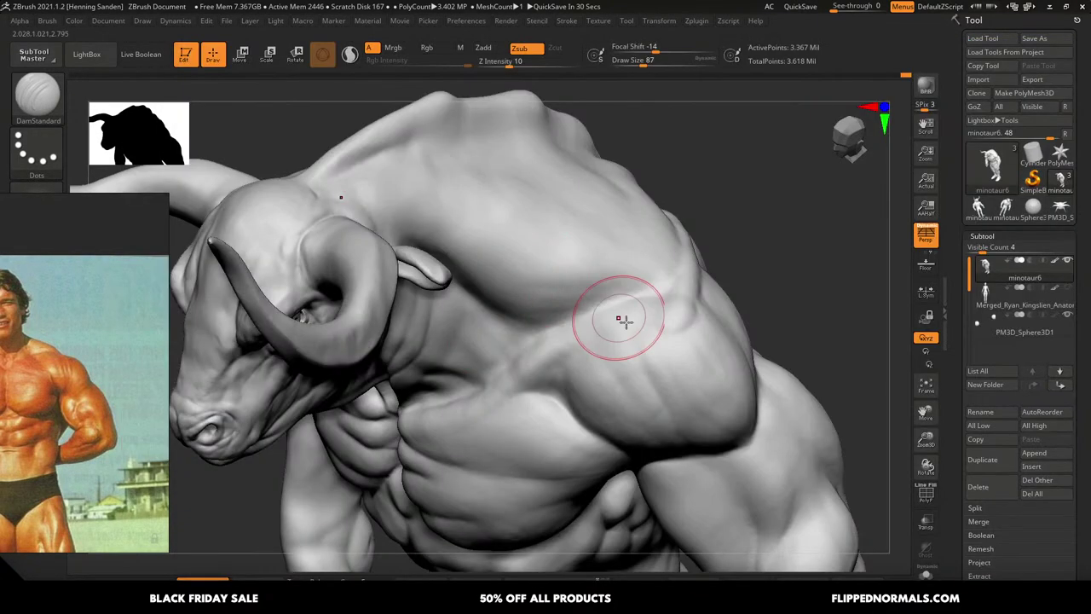
right_click_drag(667, 348, 621, 304)
left_click(594, 339)
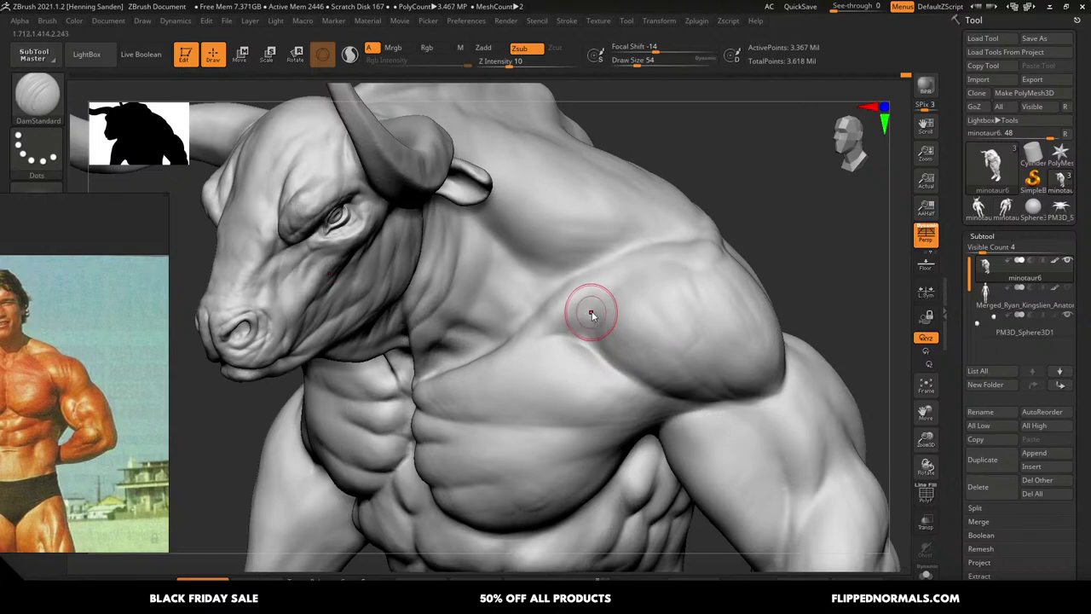
left_click_drag(597, 341, 606, 358)
mouse_move(608, 356)
right_mouse_down()
mouse_move(614, 341)
mouse_move(593, 336)
right_mouse_up()
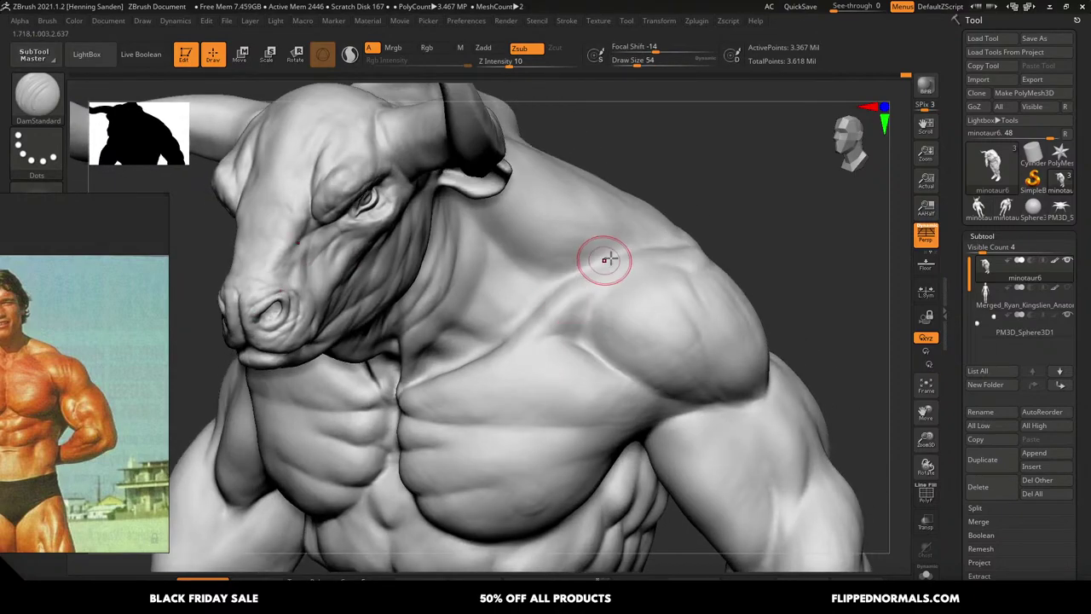
right_click_drag(529, 272, 633, 283)
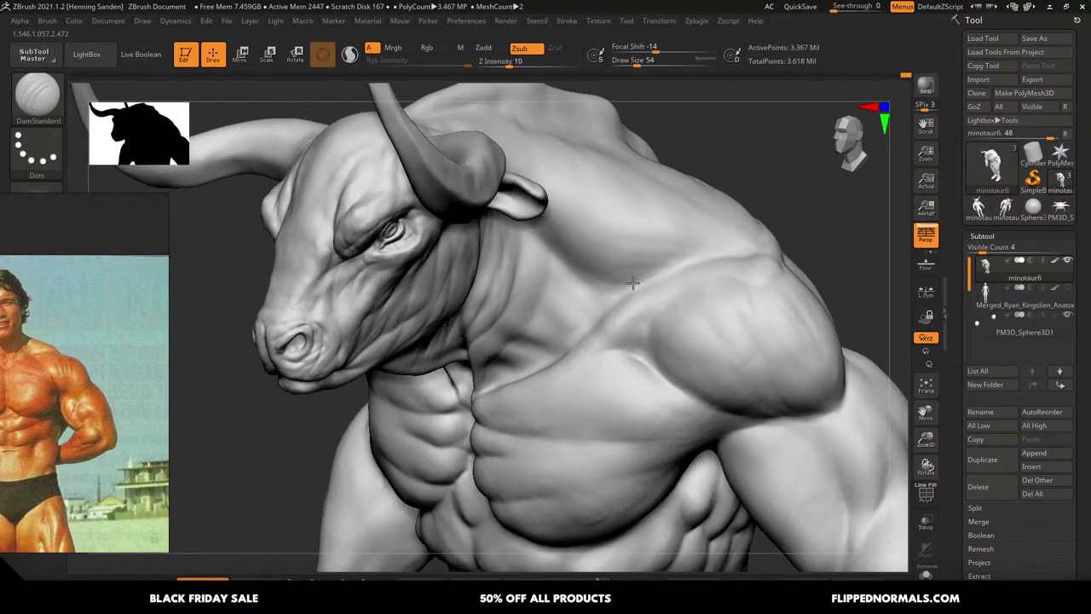
key("s")
left_click(518, 273)
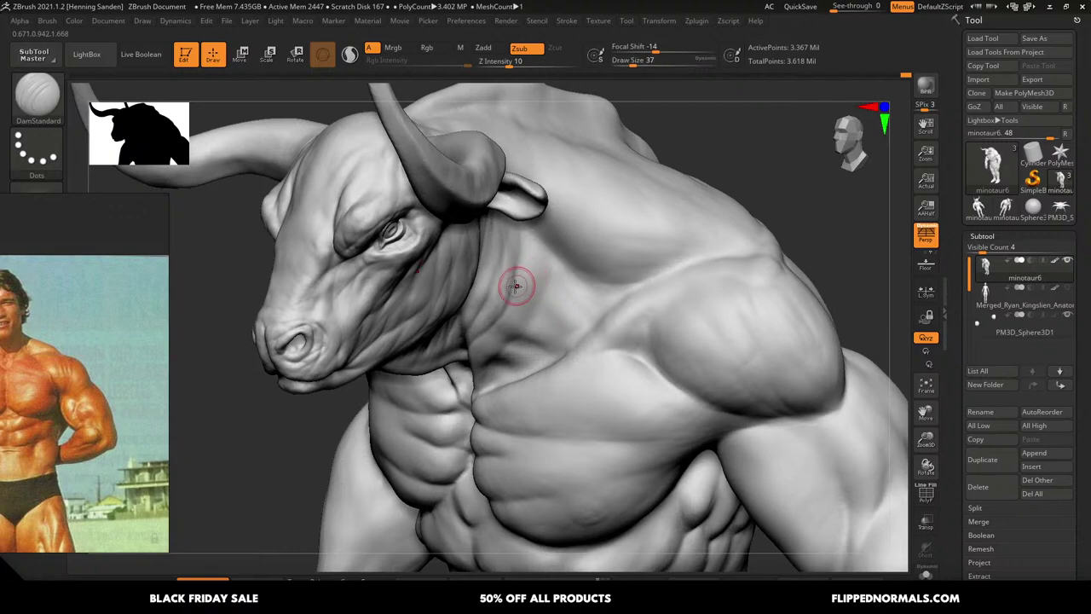
Select the ClayBuildup brush, set its draw size to 31, and refine the lower jaw behind the mouth corner
right_click_drag(511, 284, 475, 294)
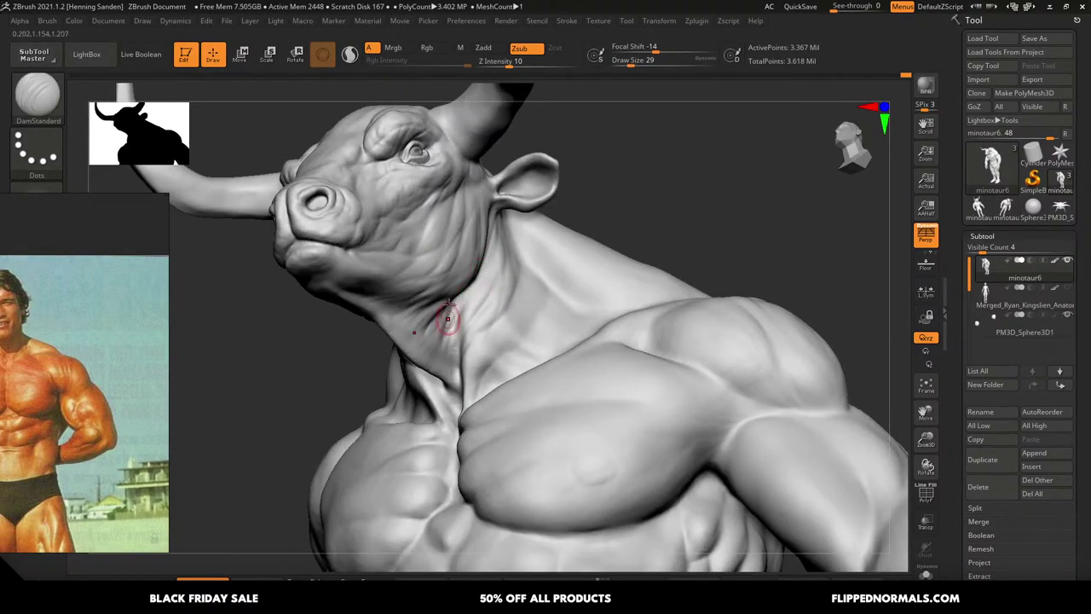
mouse_move(436, 332)
right_mouse_down()
mouse_move(508, 312)
mouse_move(522, 341)
mouse_move(462, 335)
mouse_move(528, 351)
right_mouse_up()
right_click_drag(492, 297, 494, 309)
key("b")
key("c")
key("b")
key("s")
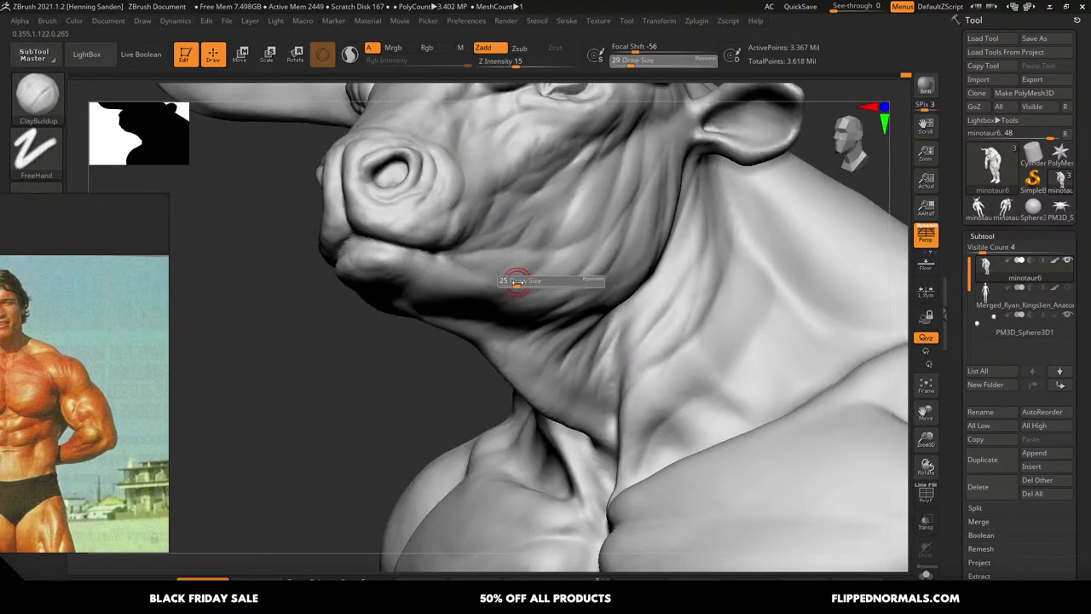
left_click_drag(517, 282, 507, 283)
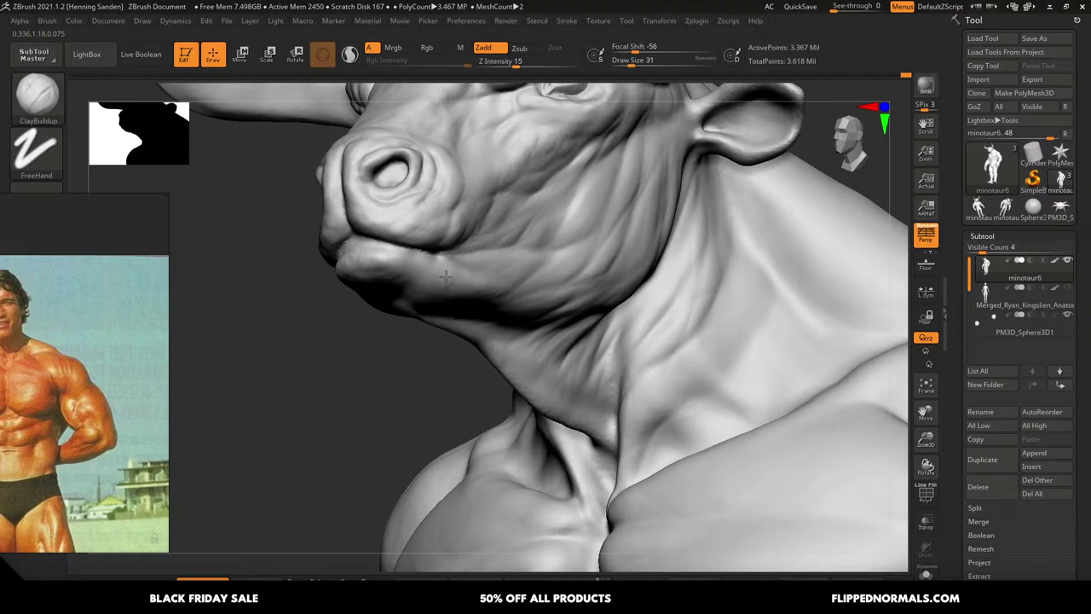
right_click_drag(433, 268, 545, 289)
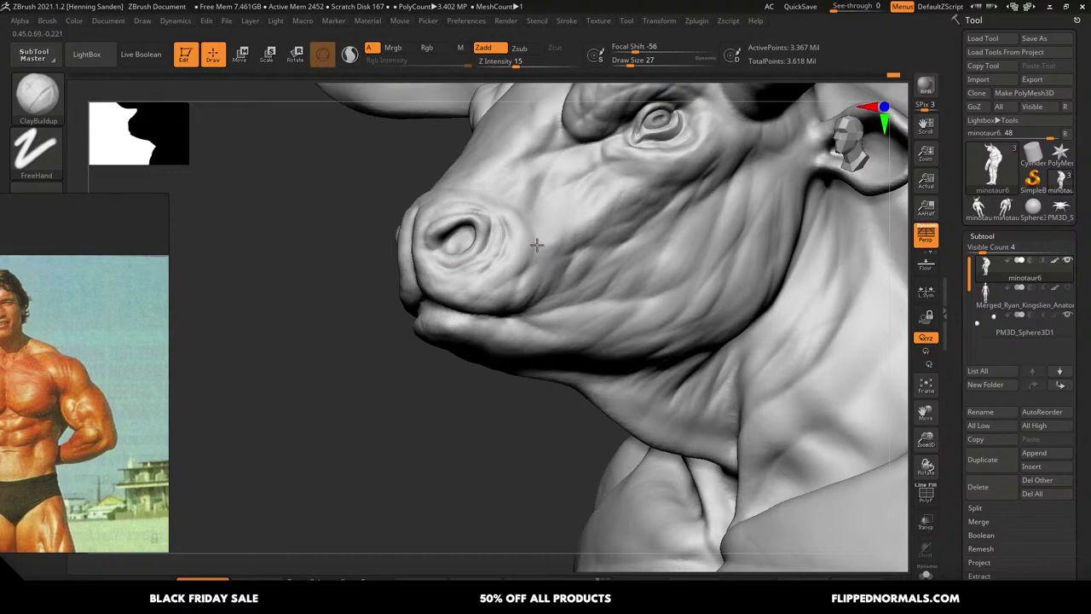
Build up the side of the nose bridge below the inner brow with ClayBuildup, varying the draw size between 35 and 59
right_click_drag(537, 245, 620, 266)
right_click_drag(595, 198, 590, 300)
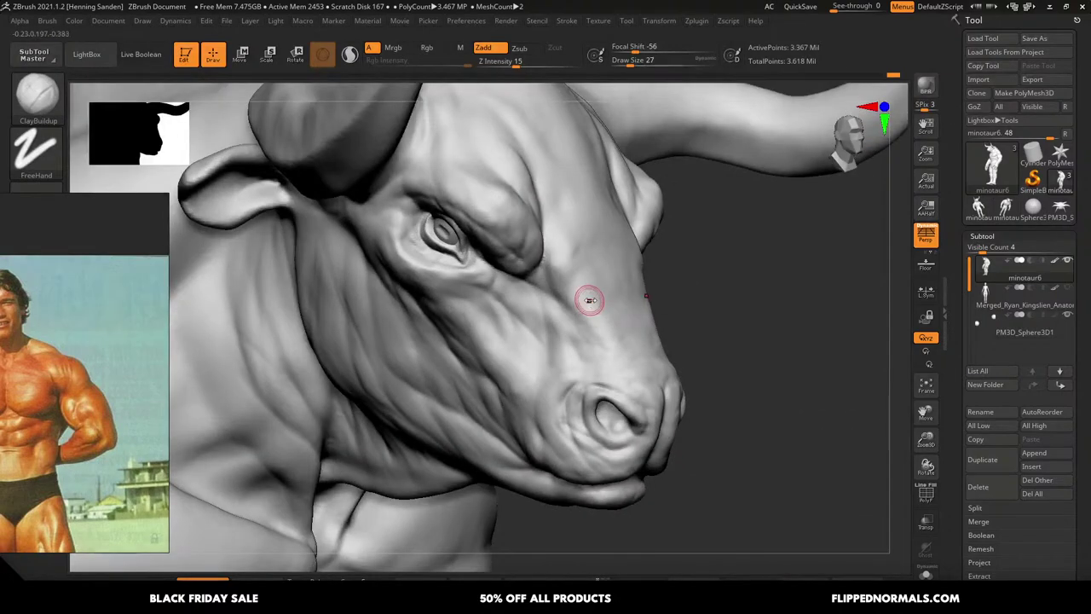
key("bracketright")
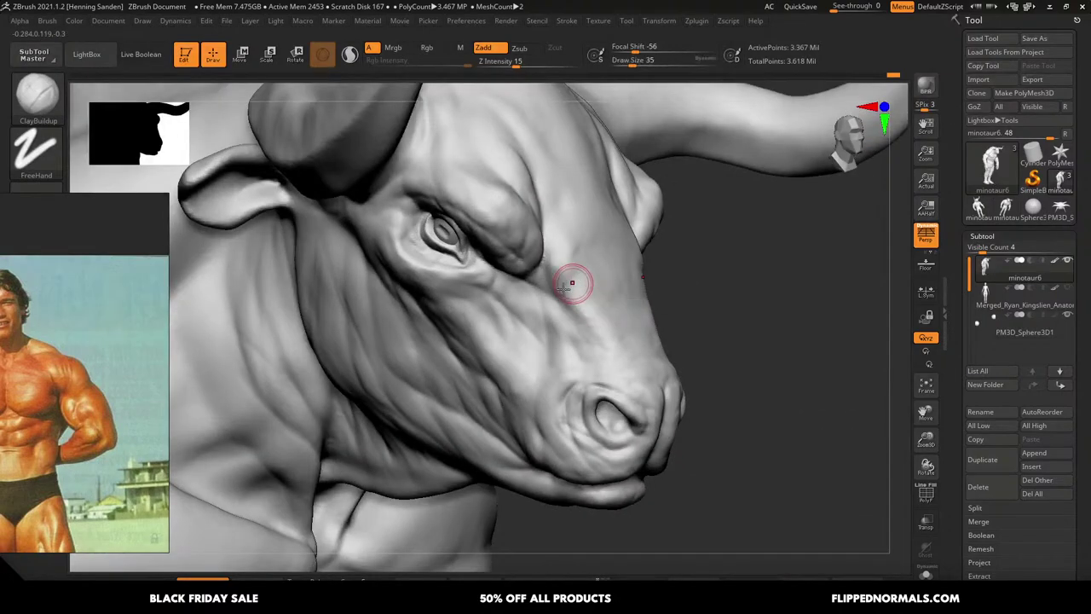
right_click_drag(550, 240, 533, 199)
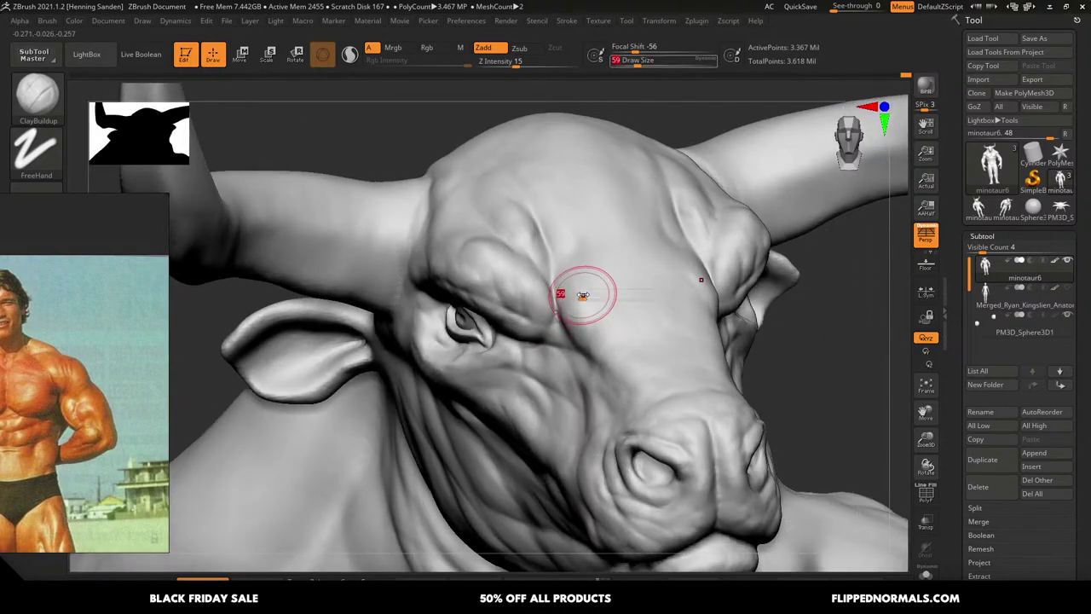
left_click_drag(559, 316, 592, 354)
key("s")
key("s")
left_click_drag(583, 394, 566, 375)
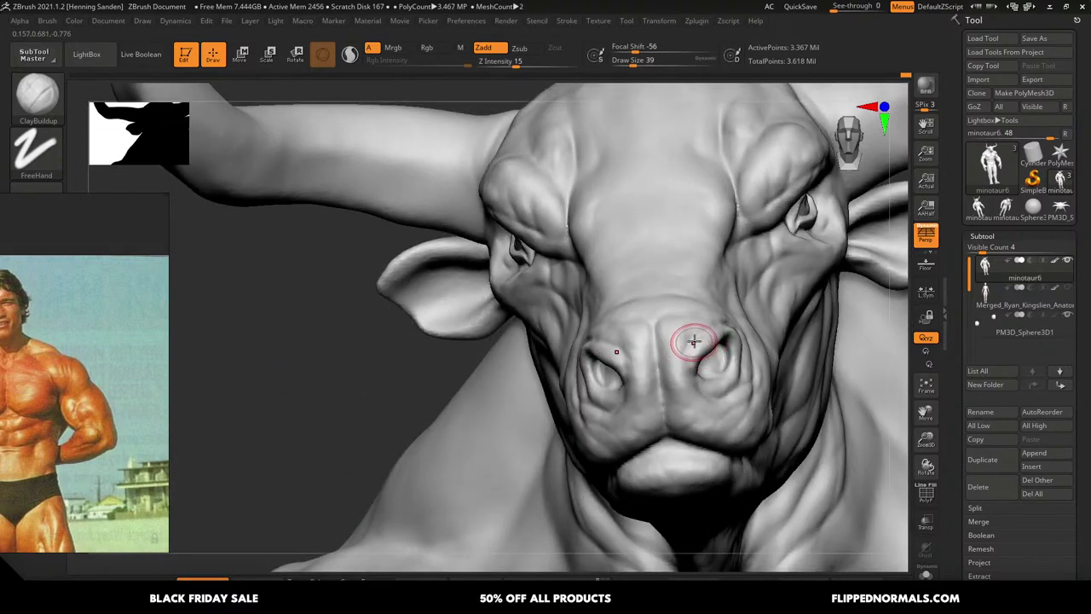
Refine the upper muzzle, nose bridge and brow with ClayBuildup at draw sizes 33 and 71, and check the head from the front
key("s")
left_click_drag(694, 342, 693, 341)
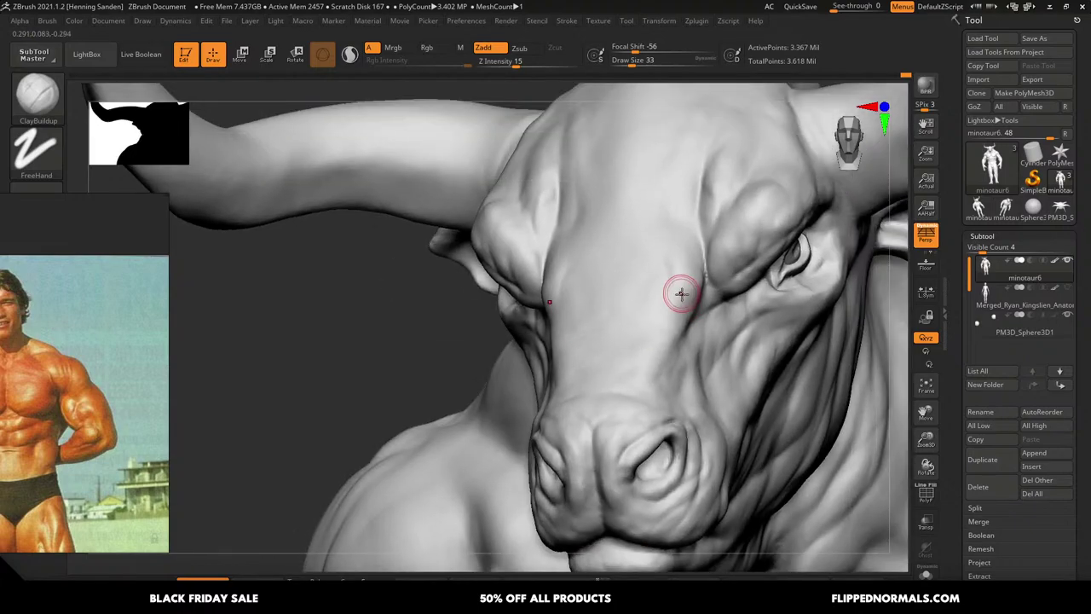
key("s")
key("]")
left_click_drag(690, 289, 675, 290)
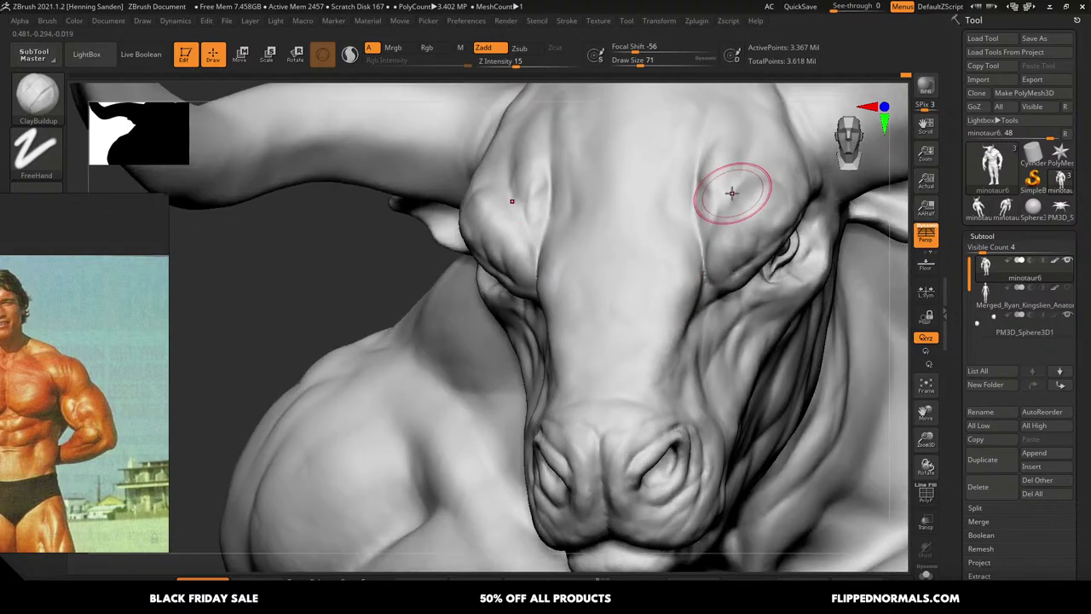
key("shift")
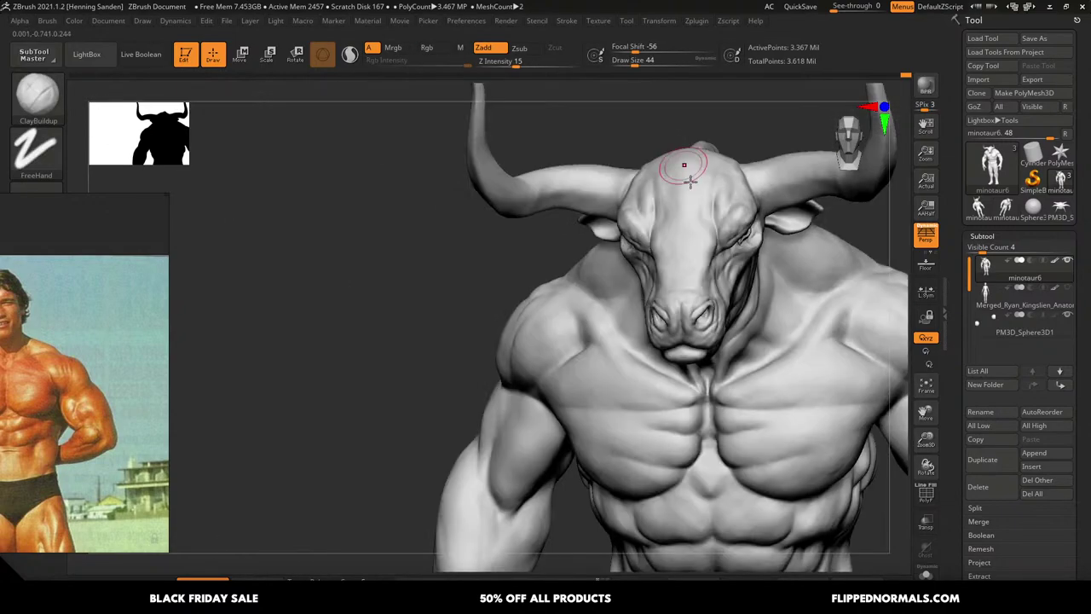
mouse_move(722, 271)
right_mouse_down()
mouse_move(754, 240)
mouse_move(712, 253)
mouse_move(724, 254)
right_mouse_up()
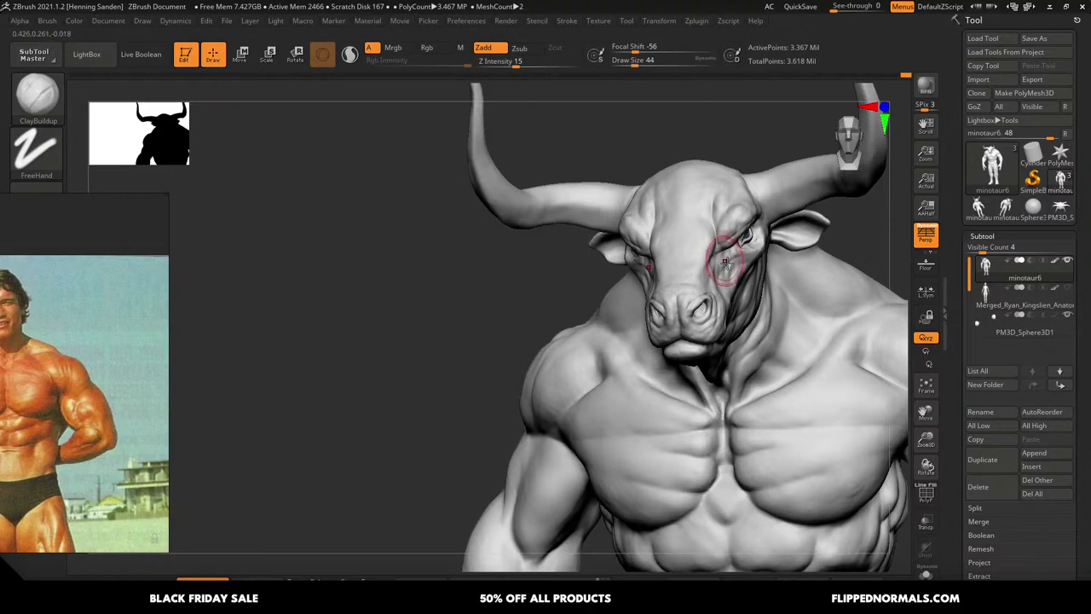
Bring the whole bodybuilder reference photo into view beside the model and turn the minotaur to show its shoulder and chest
right_click_drag(769, 384, 685, 315, "alt")
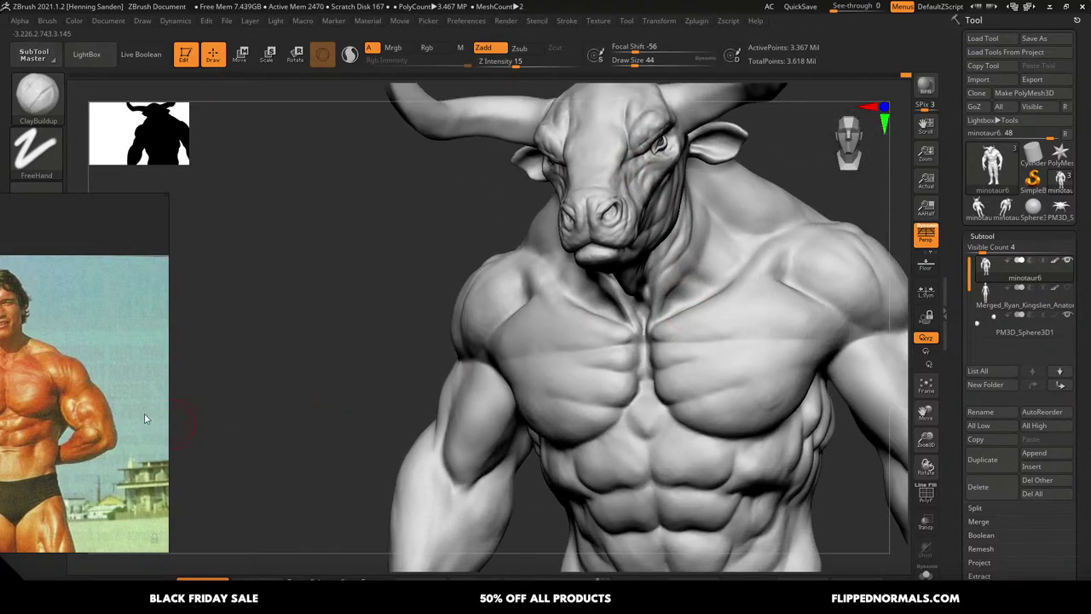
left_click_drag(144, 418, 291, 371)
left_click_drag(408, 361, 626, 296)
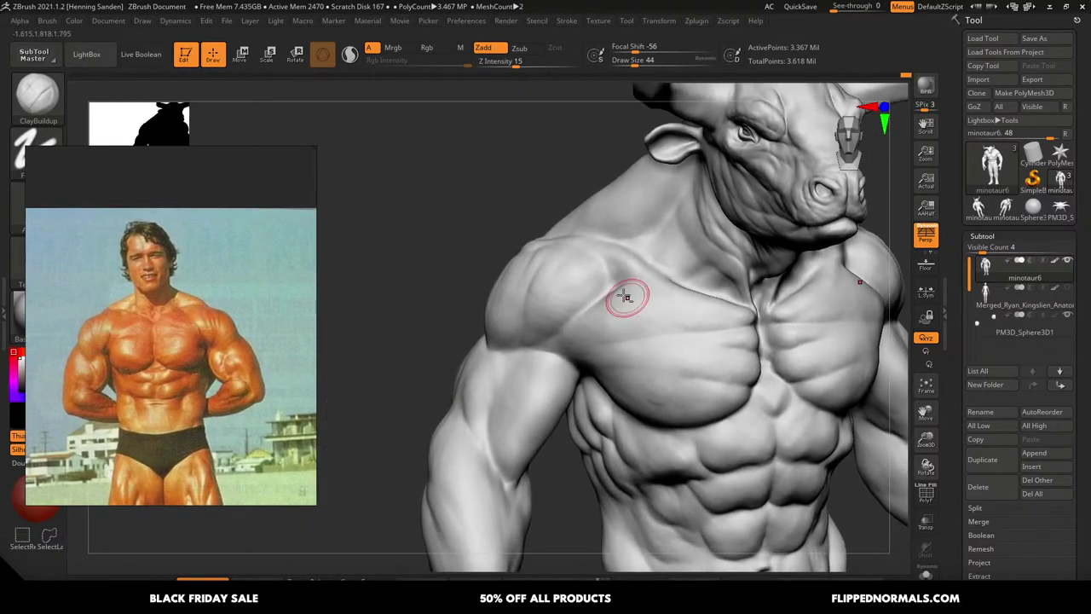
Refine the border between front deltoid and chest with ClayBuildup at Z intensity 10 and draw sizes 83 and 68
right_click_drag(633, 361, 603, 264, "ctrl")
mouse_move(592, 279)
left_mouse_down()
mouse_move(584, 302)
mouse_move(583, 263)
left_mouse_up()
key("bracketright")
key("bracketright")
key("bracketright")
left_click_drag(515, 64, 509, 64)
mouse_move(588, 255)
left_mouse_down()
mouse_move(578, 244)
mouse_move(541, 321)
left_mouse_up()
key("s")
left_click_drag(558, 295, 554, 295)
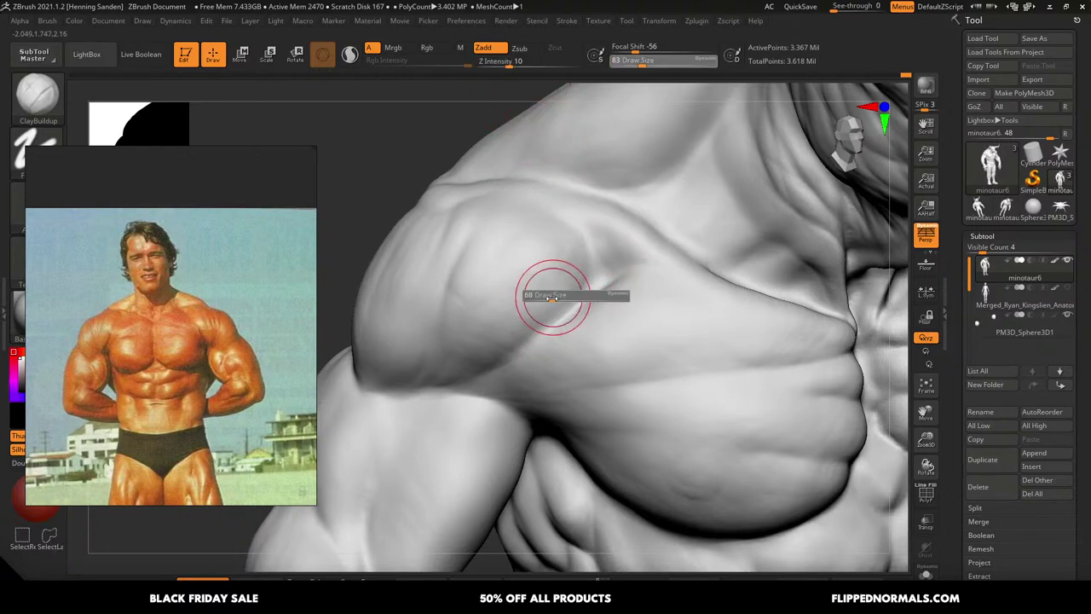
left_click_drag(575, 259, 476, 369)
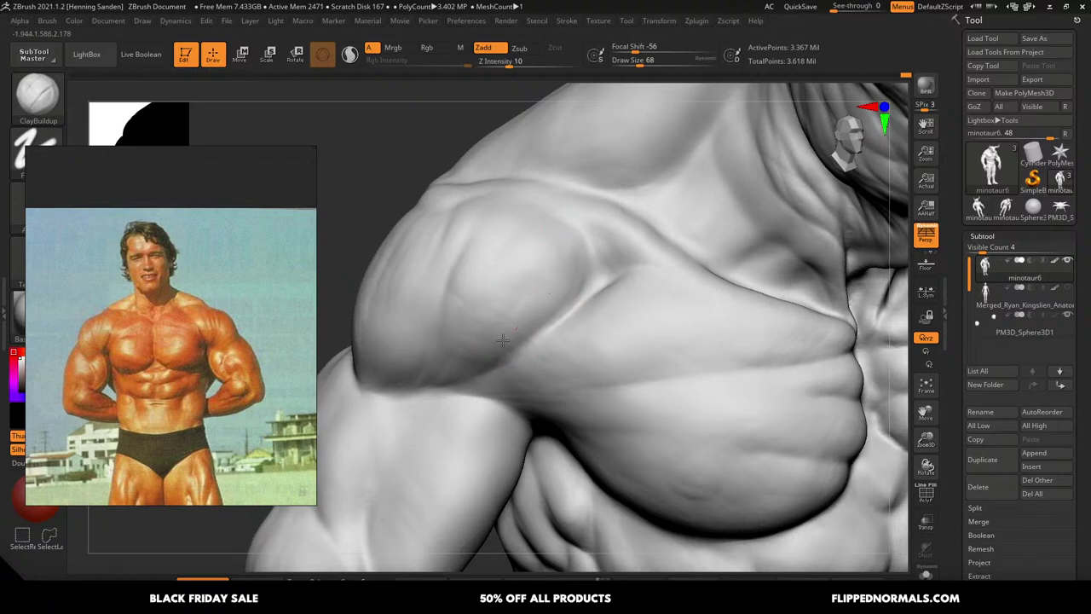
Sculpt the muscle fibre bundles of the front and side deltoid with ClayBuildup at draw sizes 39 and 65
mouse_move(491, 346)
right_mouse_down()
mouse_move(467, 343)
mouse_move(552, 329)
mouse_move(572, 302)
right_mouse_up()
key("s")
left_click_drag(521, 309, 516, 309)
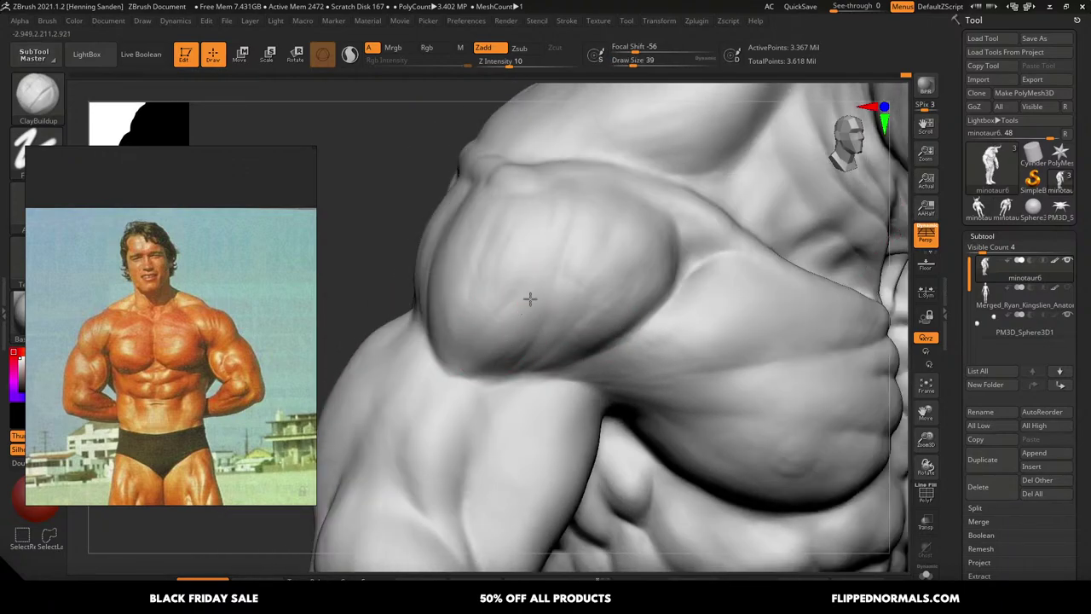
mouse_move(458, 281)
right_mouse_down()
mouse_move(470, 252)
mouse_move(445, 272)
right_mouse_up()
key("s")
left_click_drag(465, 309, 472, 308)
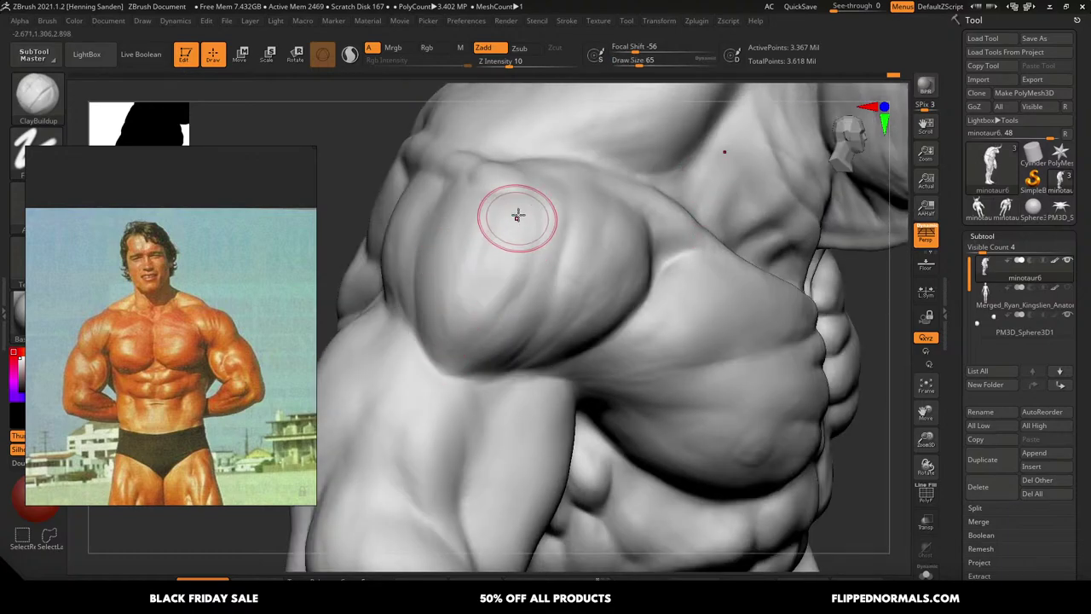
right_click_drag(479, 348, 560, 298, "alt")
left_click_drag(533, 338, 519, 312)
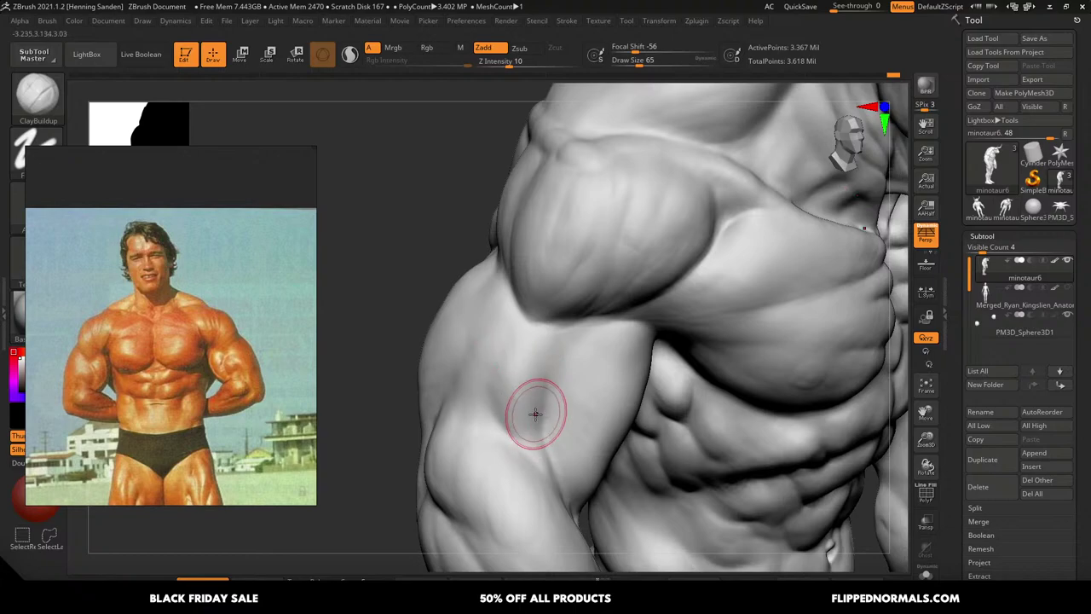
Refine the upper arm muscles below the deltoid with ClayBuildup at draw size 54
key("bracketleft")
right_click_drag(568, 393, 571, 345)
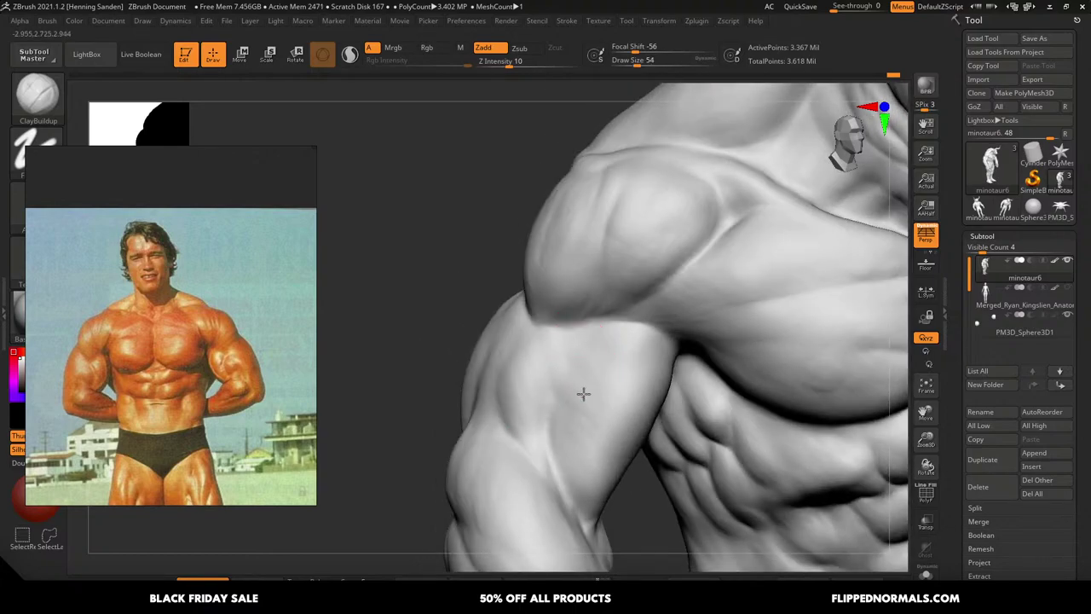
left_click_drag(580, 404, 508, 333)
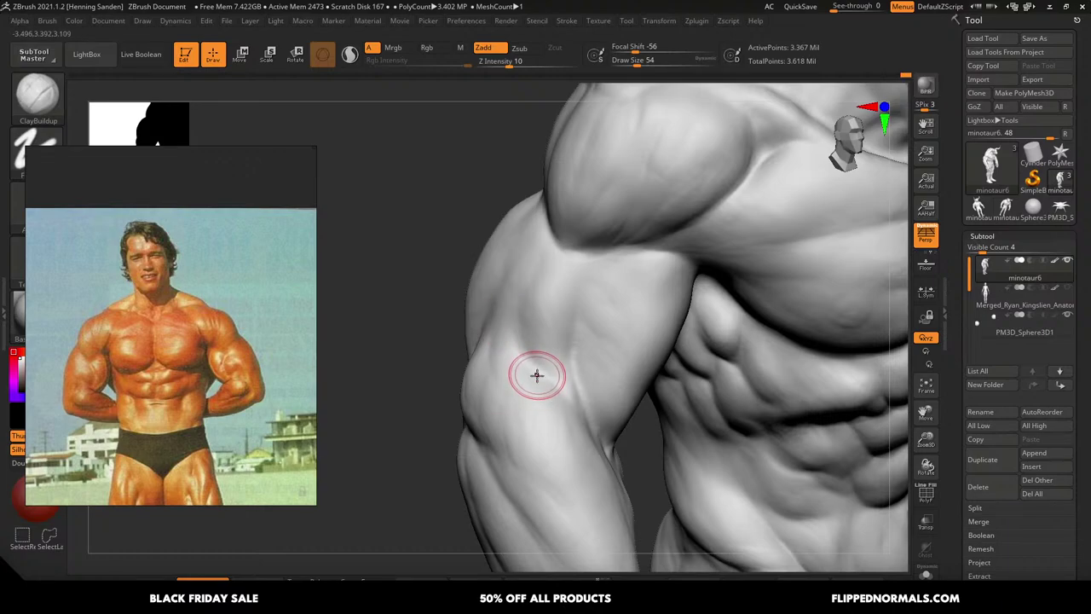
Refine the transition between rear deltoid and shoulder blade muscles with ClayBuildup at draw size 44
mouse_move(602, 269)
right_mouse_down()
mouse_move(624, 227)
mouse_move(551, 299)
right_mouse_up()
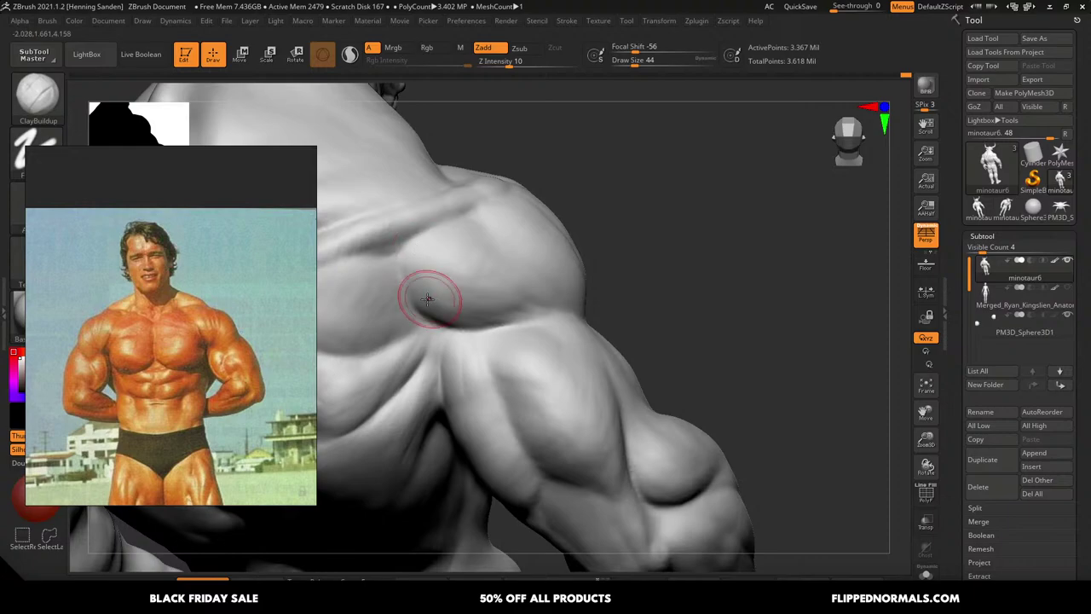
right_click_drag(426, 302, 530, 303)
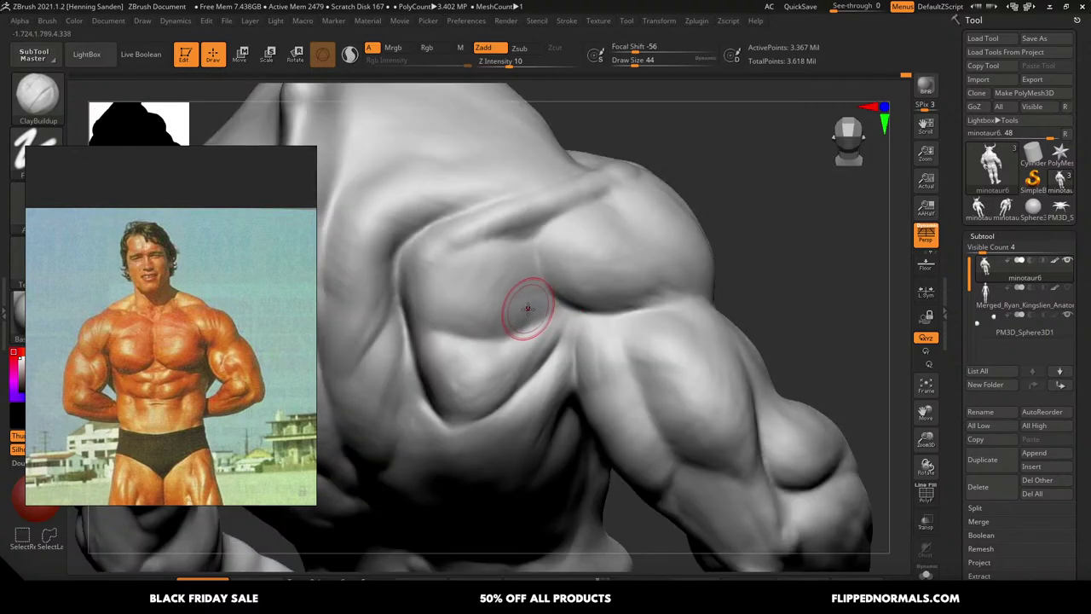
left_click_drag(537, 315, 481, 320)
Survey the whole reference board and examine the sculpted bull head and the bull photo
scroll(216, 356, "down", 8)
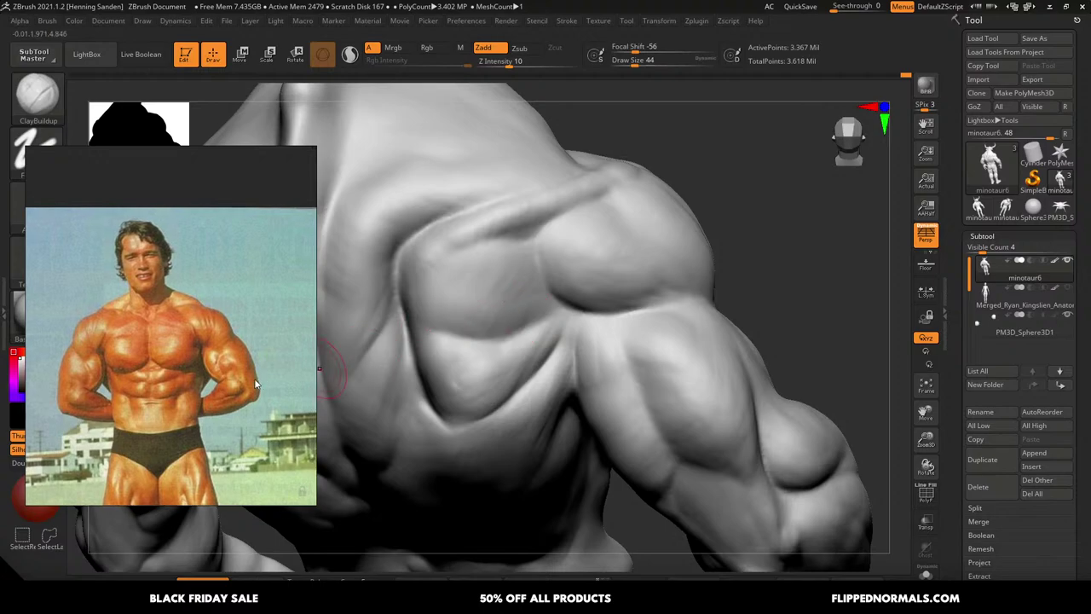
scroll(216, 356, "down", 10)
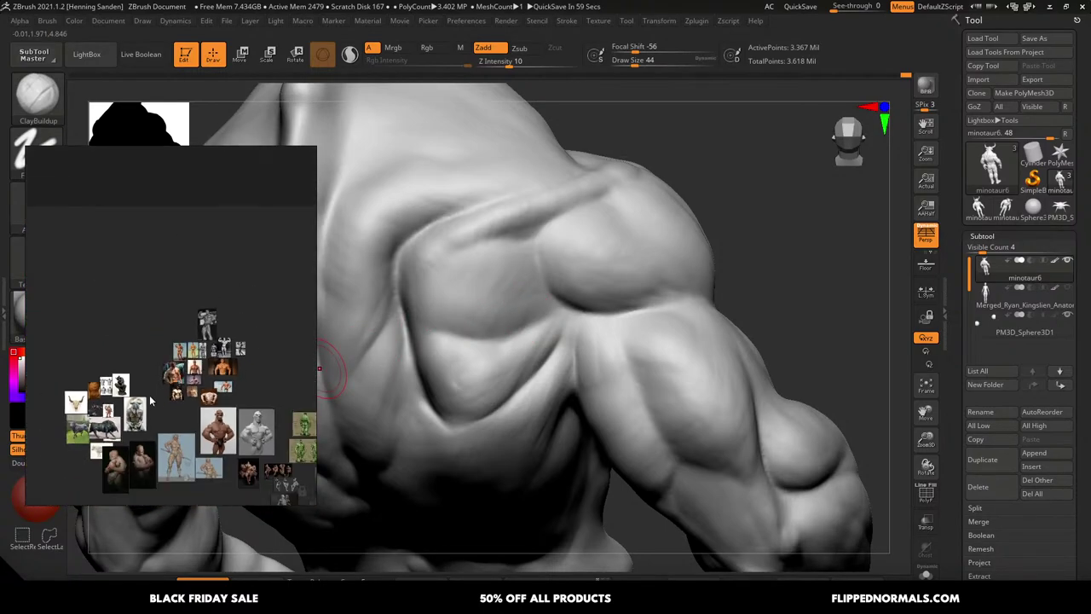
scroll(186, 380, "up", 8)
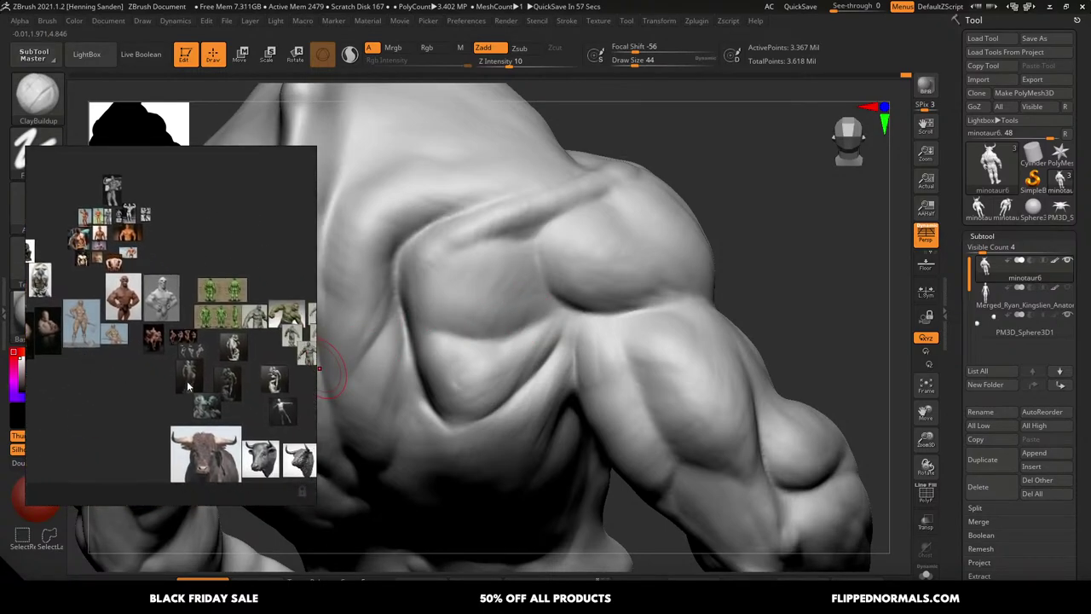
scroll(229, 403, "up", 6)
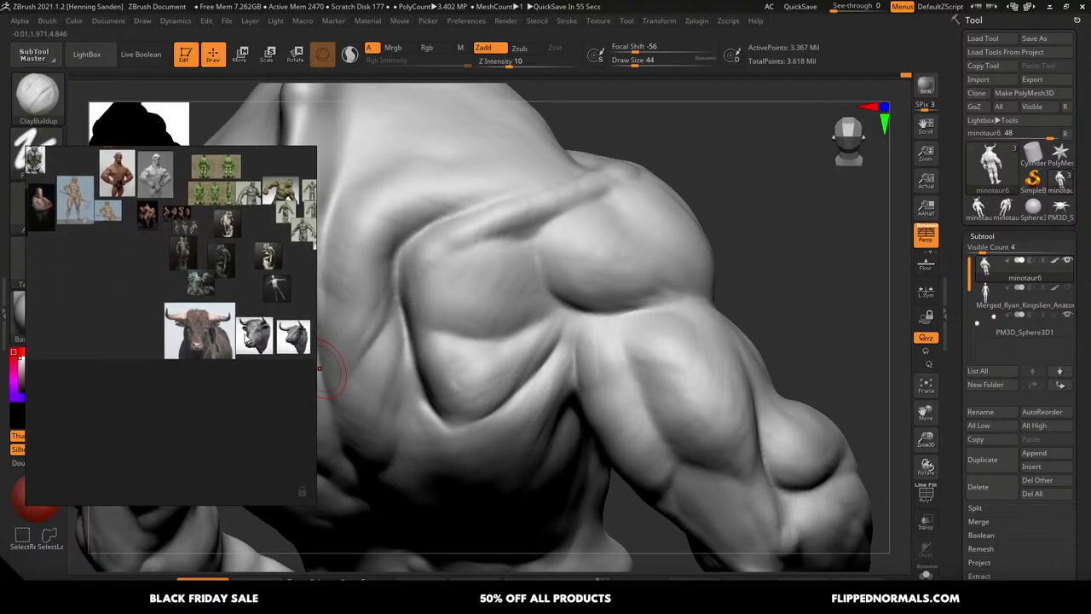
scroll(272, 355, "down", 3)
scroll(272, 355, "up", 5)
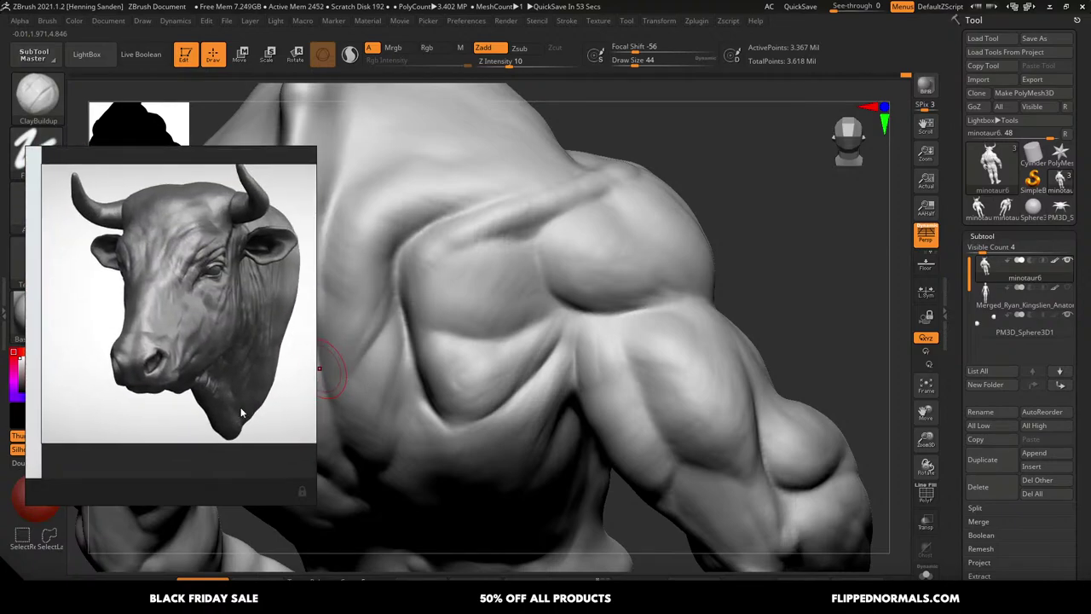
scroll(258, 336, "down", 5)
scroll(220, 315, "up", 3)
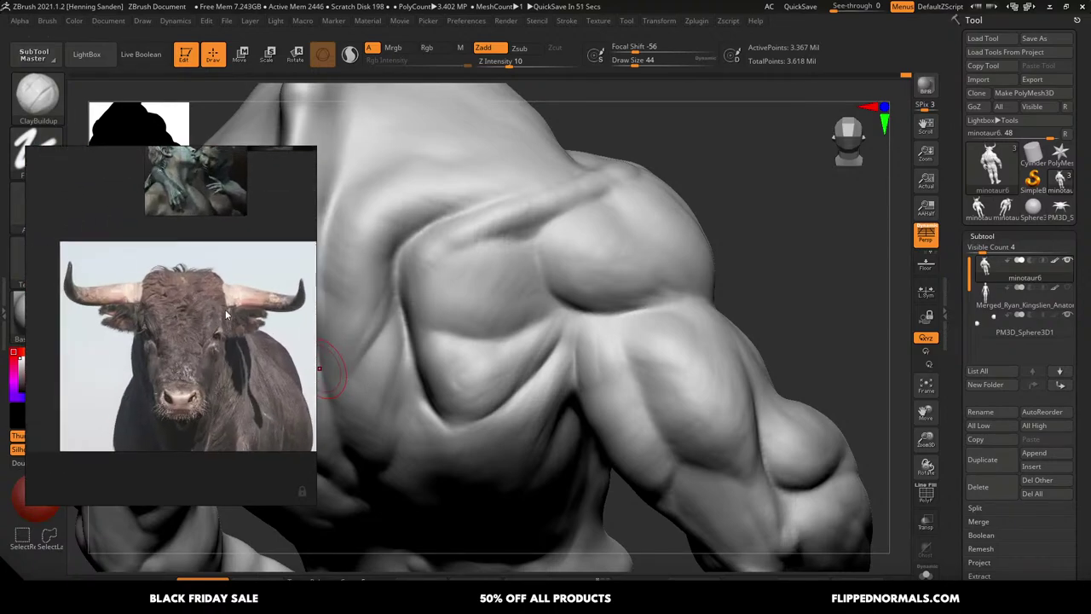
Examine the sculpted figure references on the board, including the crouching poses and the figures beside them
middle_click_drag(239, 175, 235, 371)
middle_click_drag(176, 244, 215, 366)
scroll(226, 368, "up", 4)
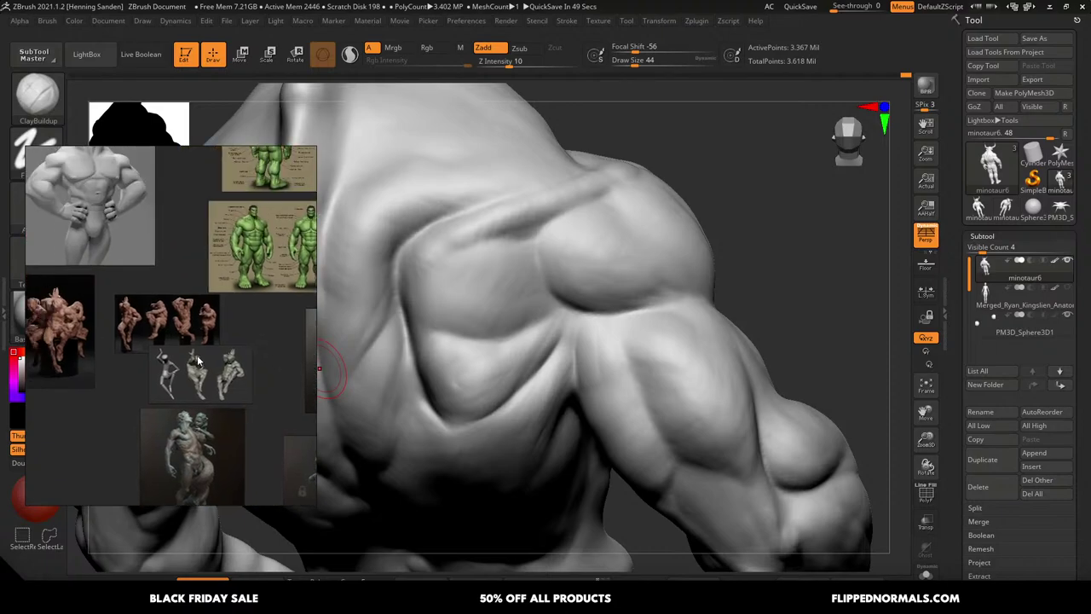
scroll(256, 390, "down", 6)
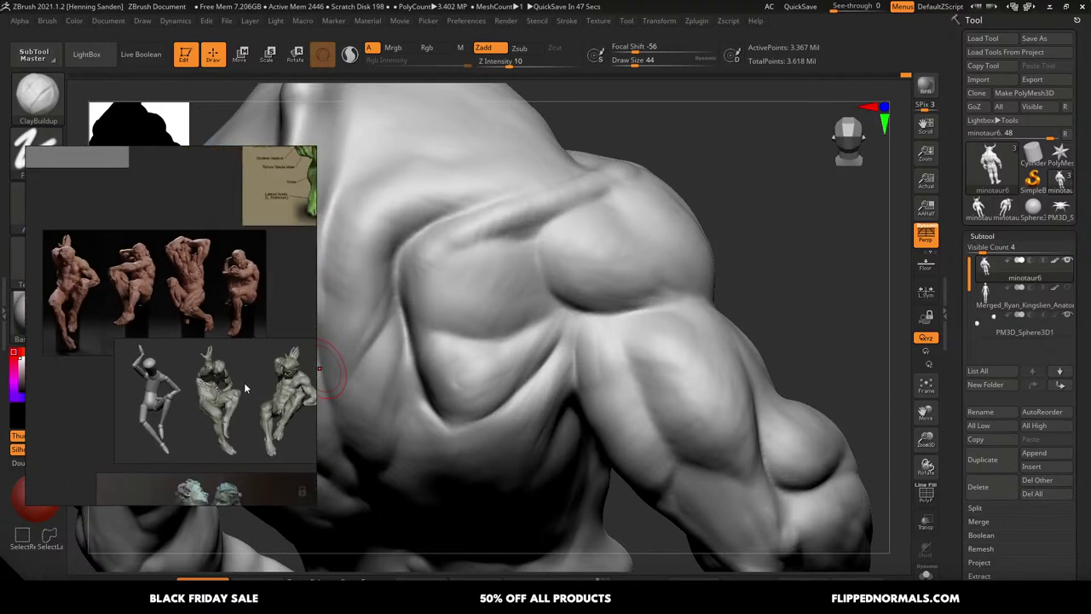
middle_click_drag(219, 329, 260, 445)
middle_click_drag(136, 235, 152, 377)
scroll(205, 307, "up", 4)
scroll(247, 333, "down", 7)
scroll(209, 297, "up", 5)
scroll(154, 377, "down", 3)
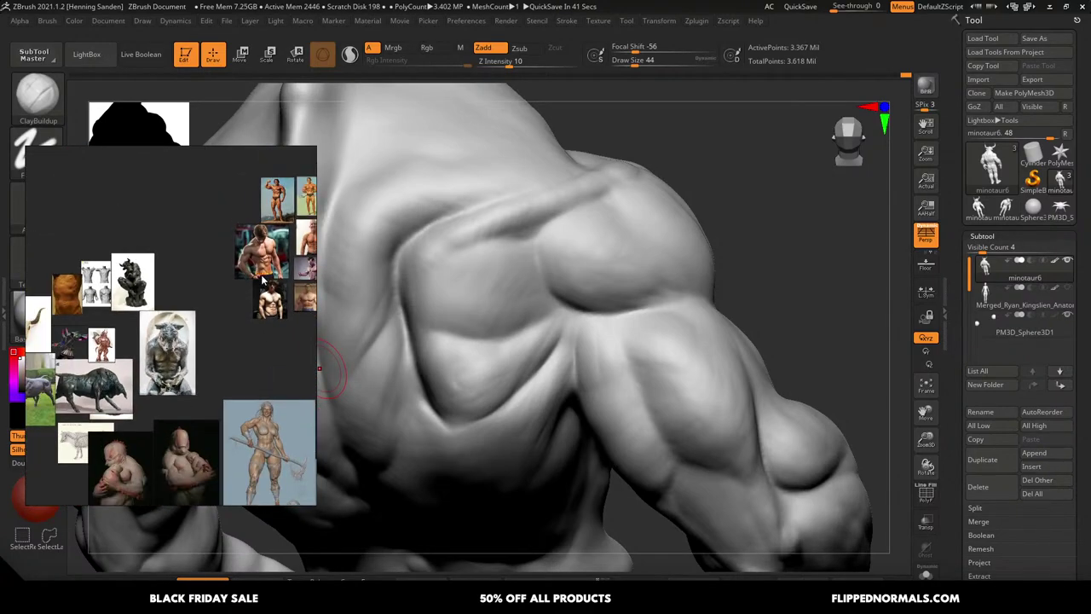
Compare the shirtless male physique photos on the reference board, studying their chest, shoulder and arm muscles
scroll(262, 302, "up", 6)
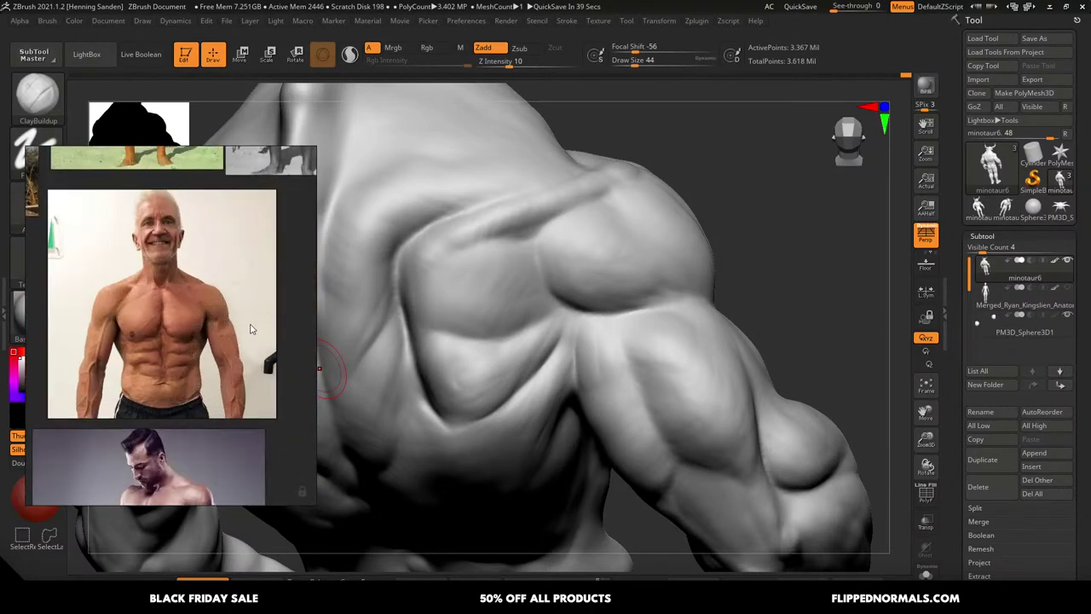
scroll(252, 323, "down", 4)
scroll(250, 296, "up", 5)
scroll(249, 296, "down", 4)
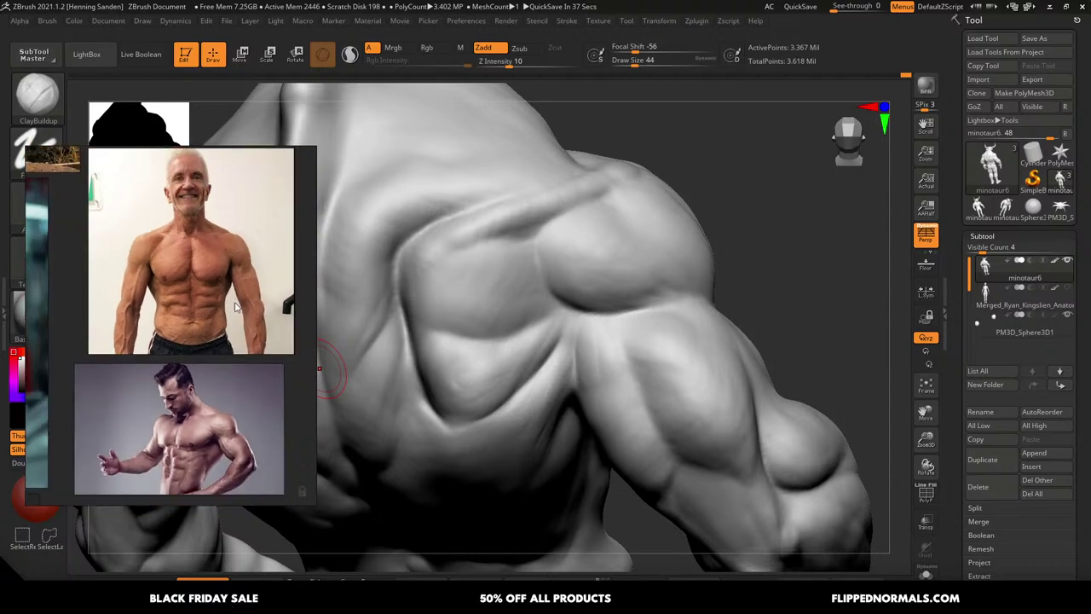
scroll(236, 337, "down", 3)
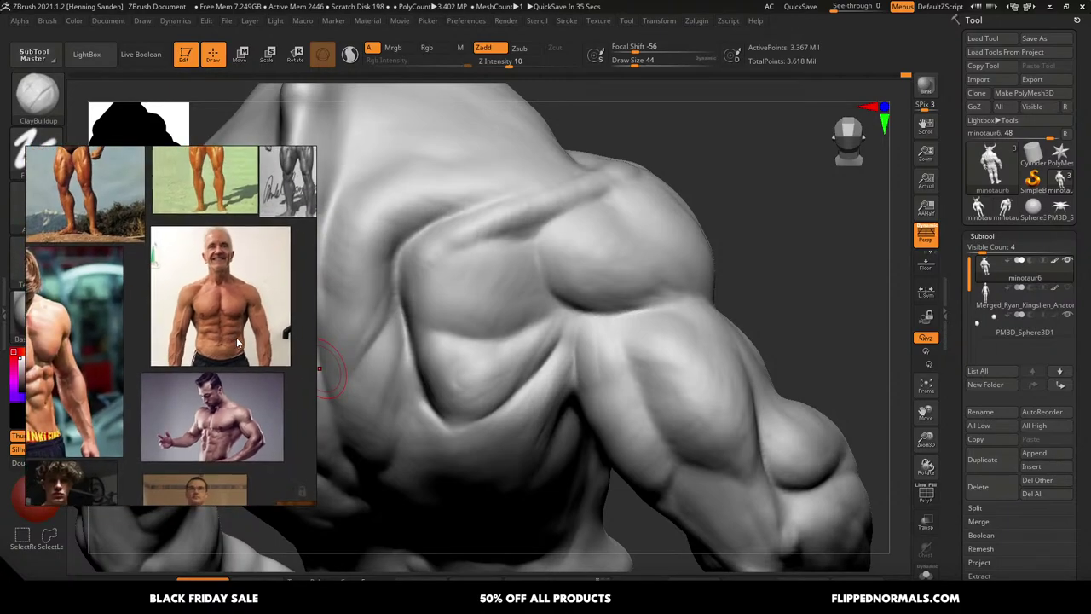
scroll(280, 392, "up", 5)
scroll(248, 352, "down", 2)
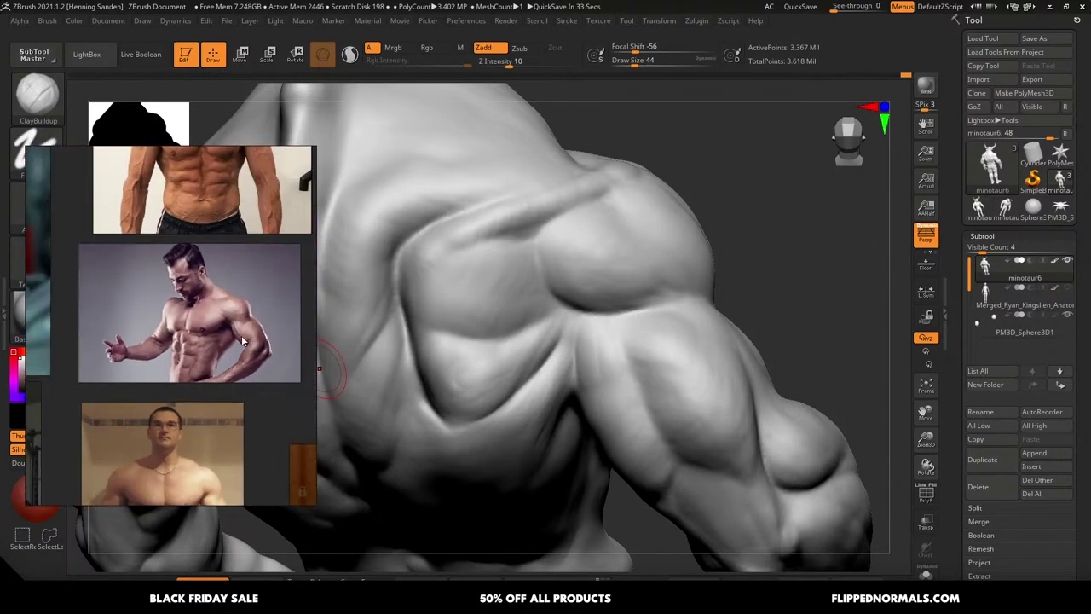
scroll(240, 384, "down", 2)
scroll(238, 389, "up", 5)
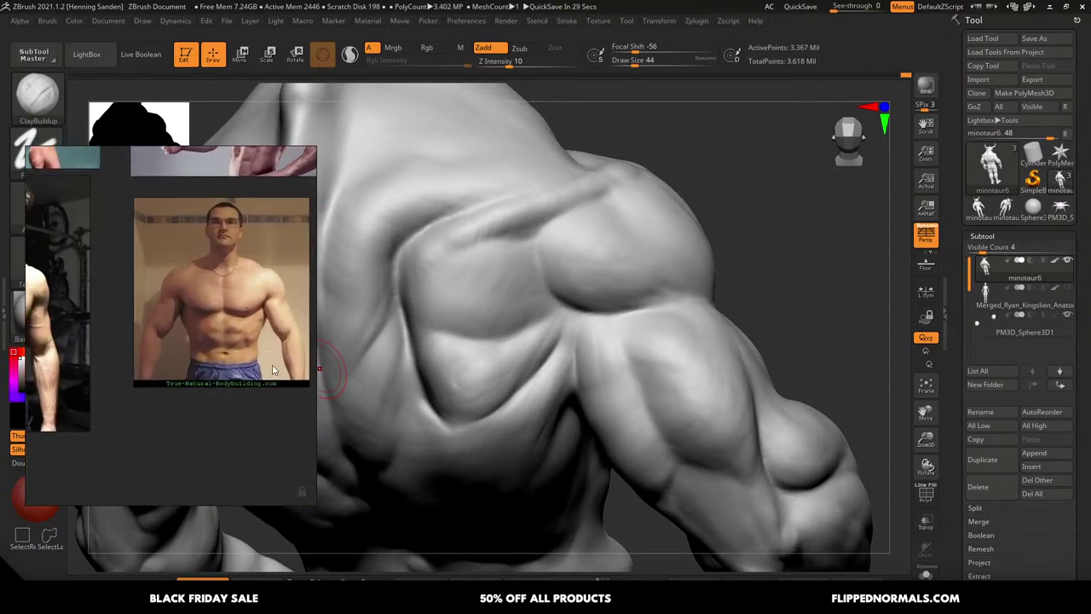
scroll(272, 367, "down", 3)
scroll(263, 375, "up", 3)
scroll(260, 373, "up", 3)
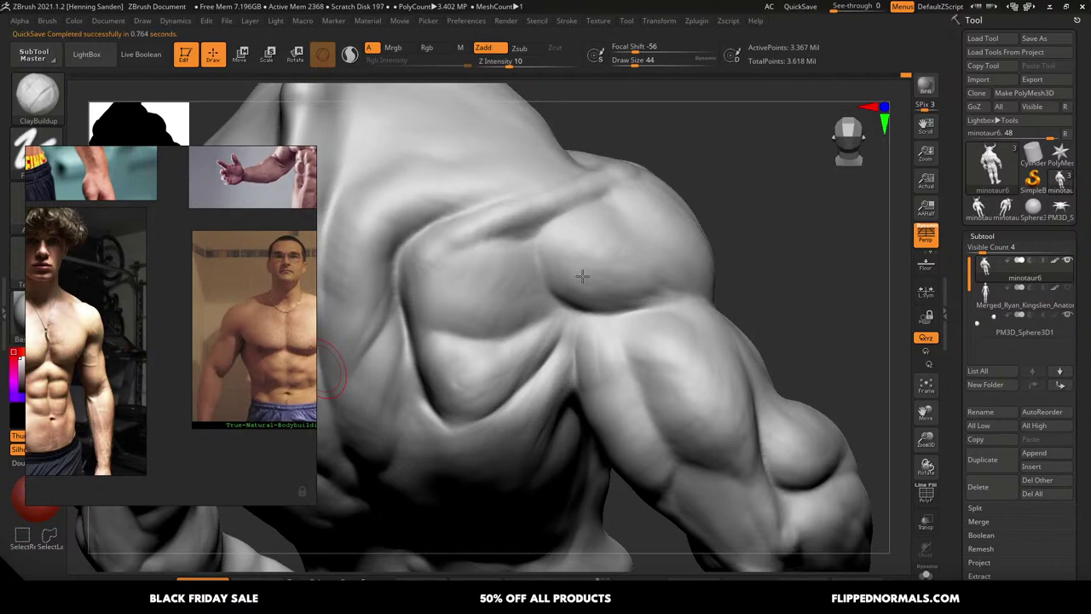
Adjust the inner edges of the shoulder blades on the back with the Move brush at draw sizes 71 and 62
mouse_move(529, 269)
right_mouse_down()
mouse_move(551, 281)
mouse_move(509, 305)
mouse_move(634, 343)
mouse_move(628, 303)
mouse_move(626, 417)
mouse_move(612, 416)
right_mouse_up()
key("b")
key("m")
key("v")
key("s")
left_click_drag(611, 416, 617, 417)
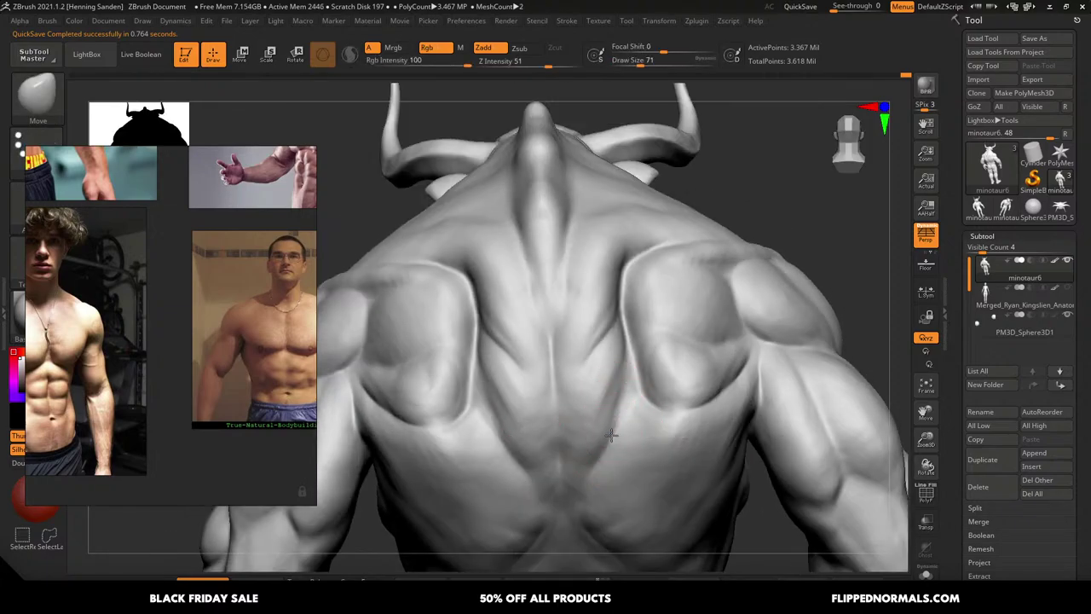
left_click_drag(635, 361, 627, 357)
key("[")
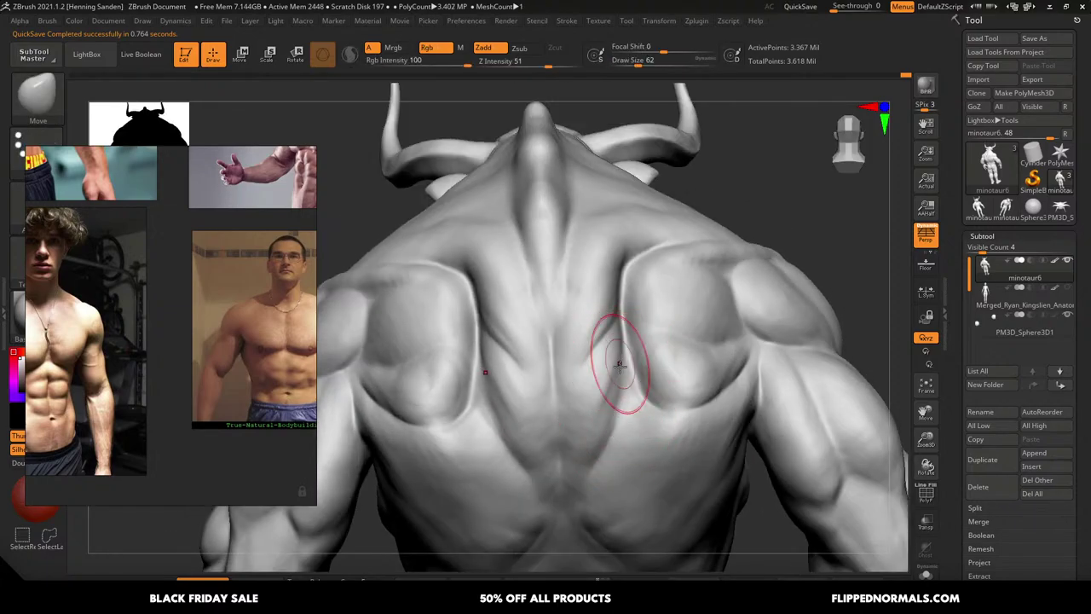
Refine the upper back muscles between spine and shoulder blades with ClayBuildup at draw size 25
key("b")
key("c")
key("b")
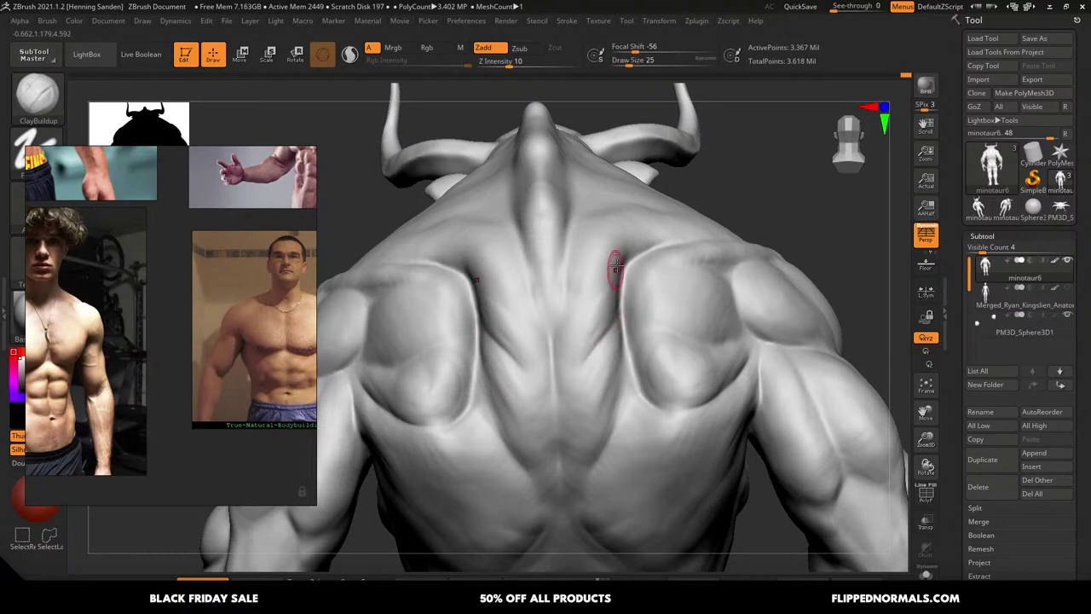
right_click_drag(616, 270, 633, 337)
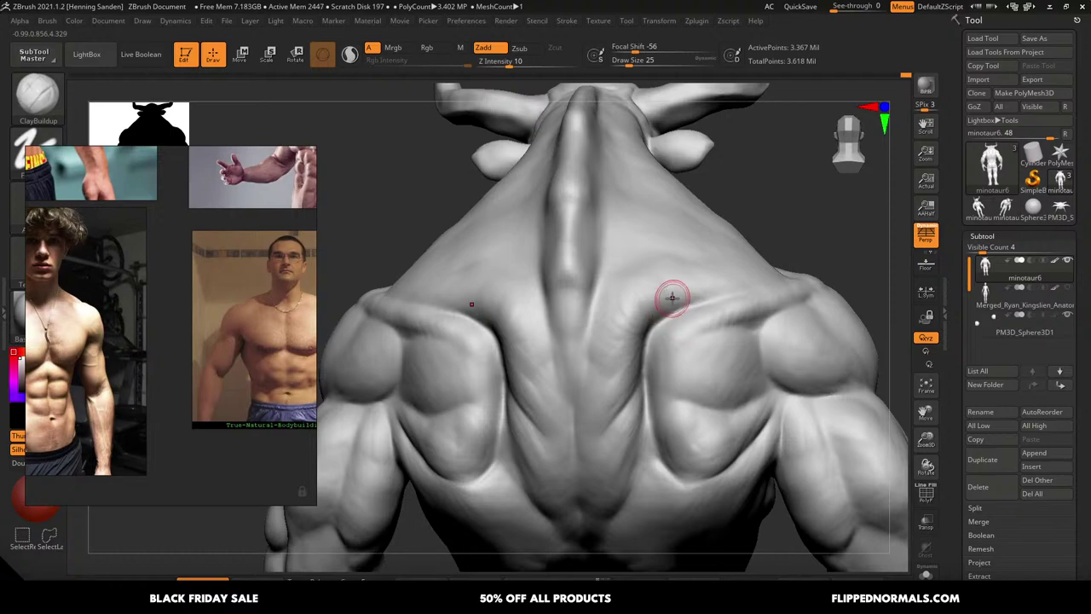
right_click_drag(671, 297, 630, 267)
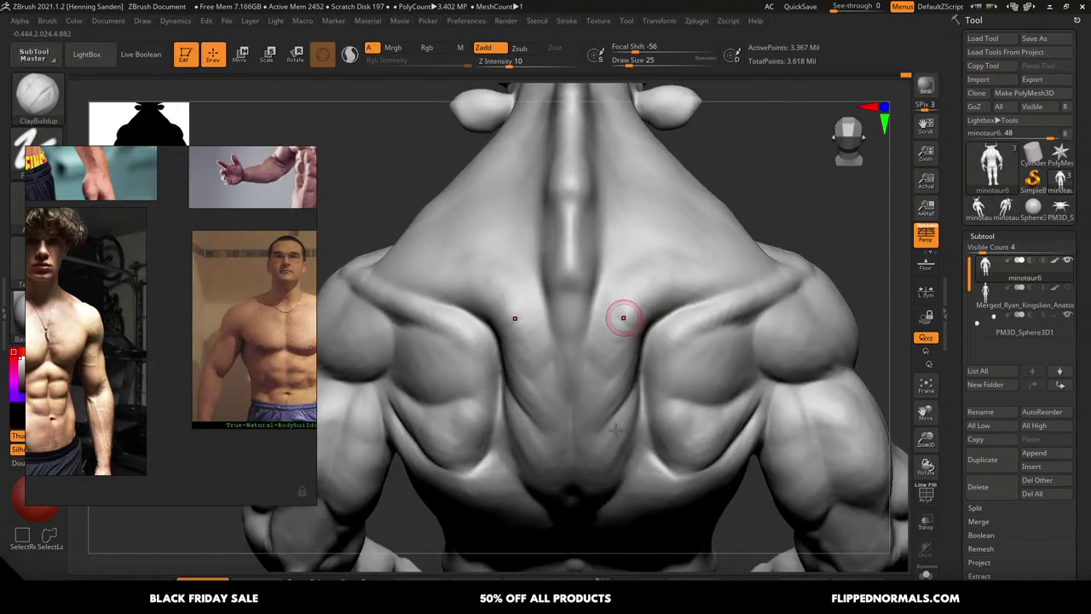
Build up the mid-back muscles beside the spine with ClayBuildup at draw size 31
mouse_move(624, 318)
right_mouse_down()
mouse_move(639, 372)
mouse_move(614, 390)
right_mouse_up()
key("s")
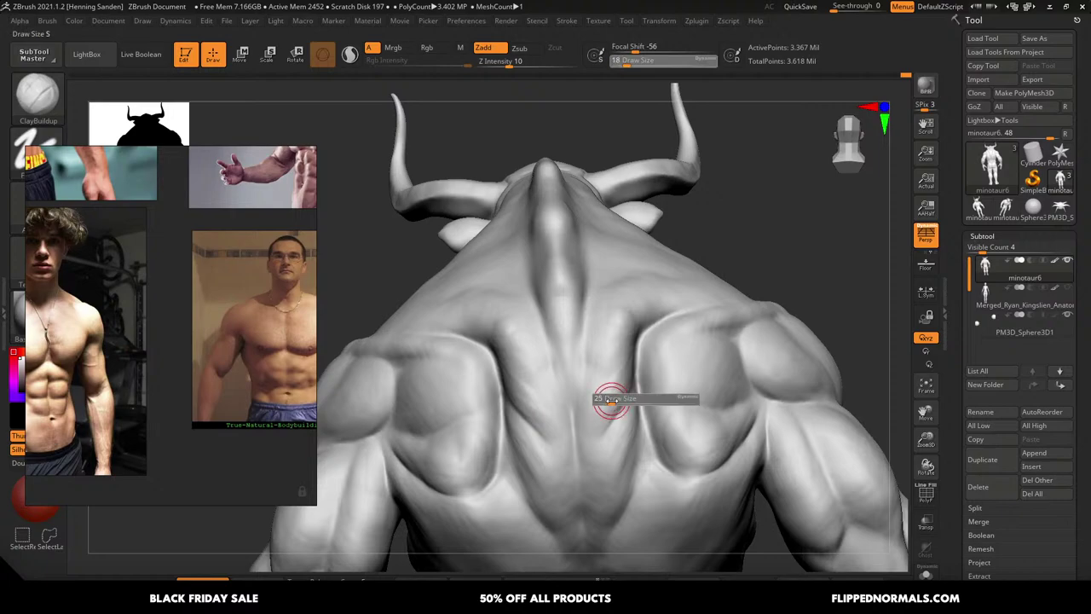
left_click_drag(612, 401, 616, 400)
right_click_drag(607, 381, 633, 367, "alt")
left_click_drag(633, 373, 634, 354)
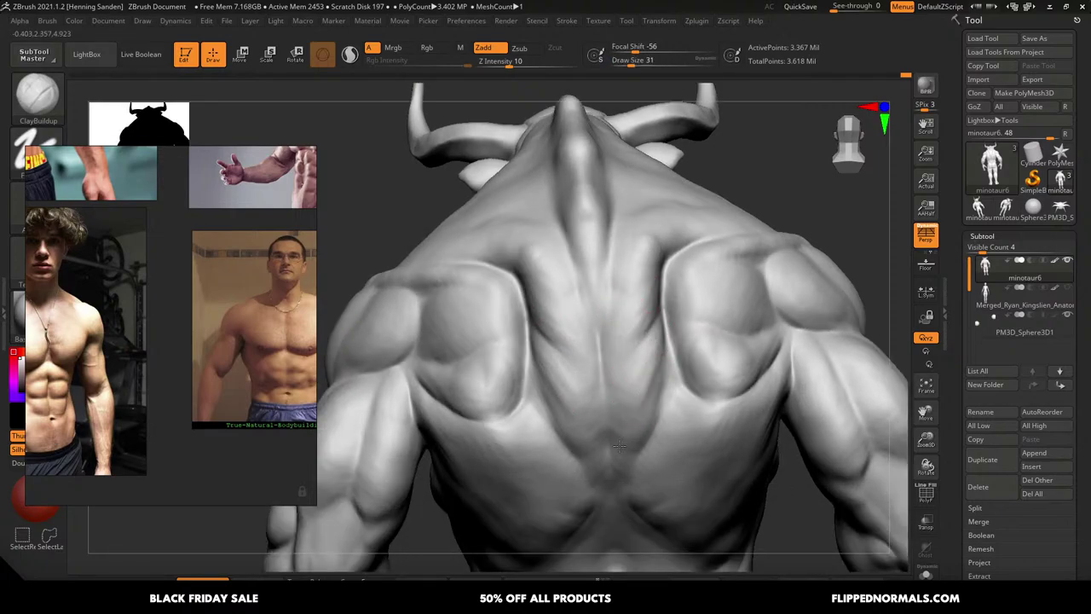
Refine the lower trapezius and the inner edges of the lats with ClayBuildup at draw sizes 25 and 44
right_click_drag(630, 458, 640, 419)
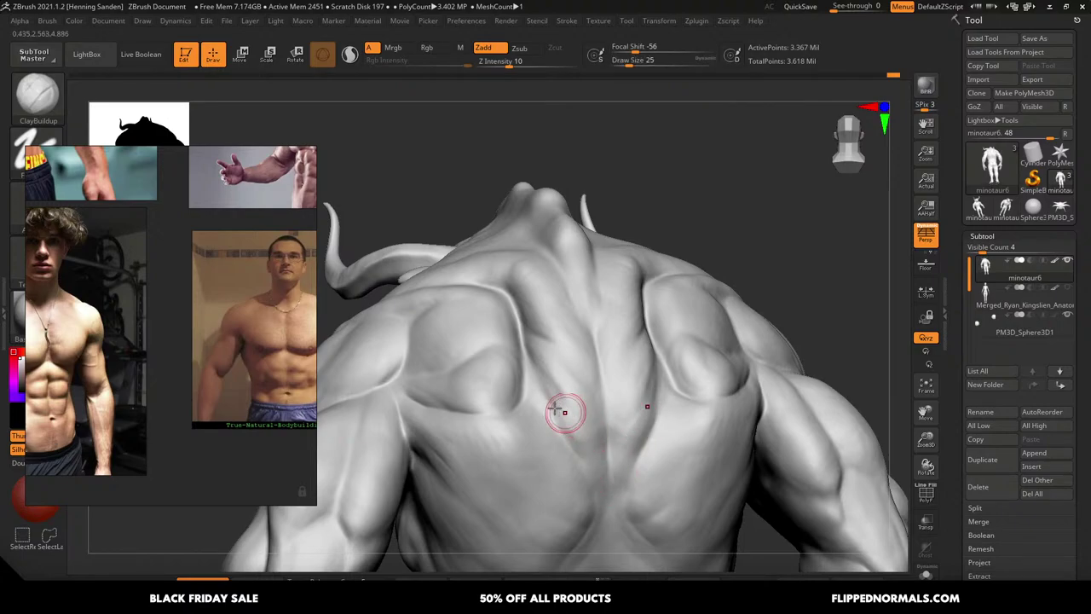
mouse_move(568, 409)
right_mouse_down()
mouse_move(585, 364)
mouse_move(641, 393)
right_mouse_up()
mouse_move(697, 434)
right_mouse_down()
mouse_move(645, 427)
mouse_move(709, 443)
right_mouse_up()
right_click_drag(631, 425, 655, 428)
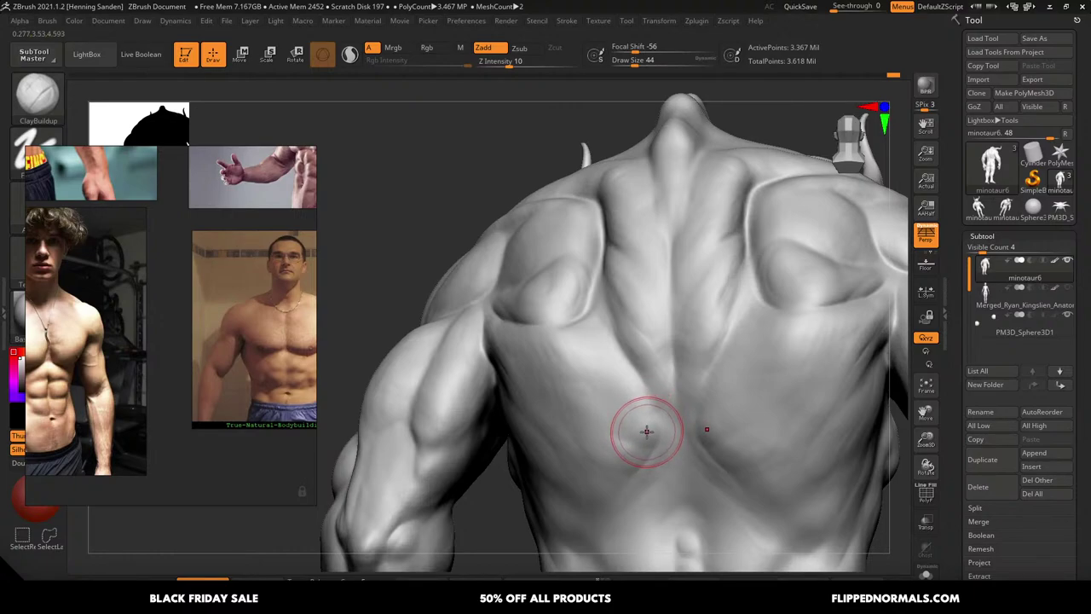
Review the full back and side views, then find the bodybuilder reference photo showing the front of the legs
mouse_move(648, 431)
right_mouse_down()
mouse_move(659, 428)
mouse_move(608, 266)
mouse_move(637, 459)
mouse_move(649, 462)
right_mouse_up()
right_click_drag(723, 438, 694, 408, "alt")
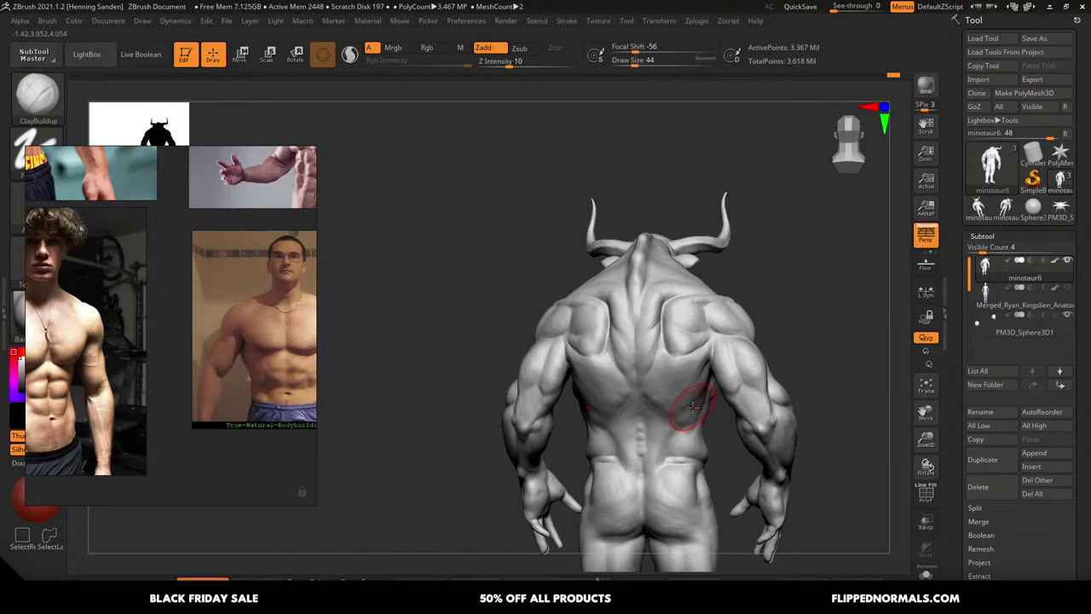
right_click_drag(644, 346, 642, 283)
right_click_drag(597, 415, 649, 413)
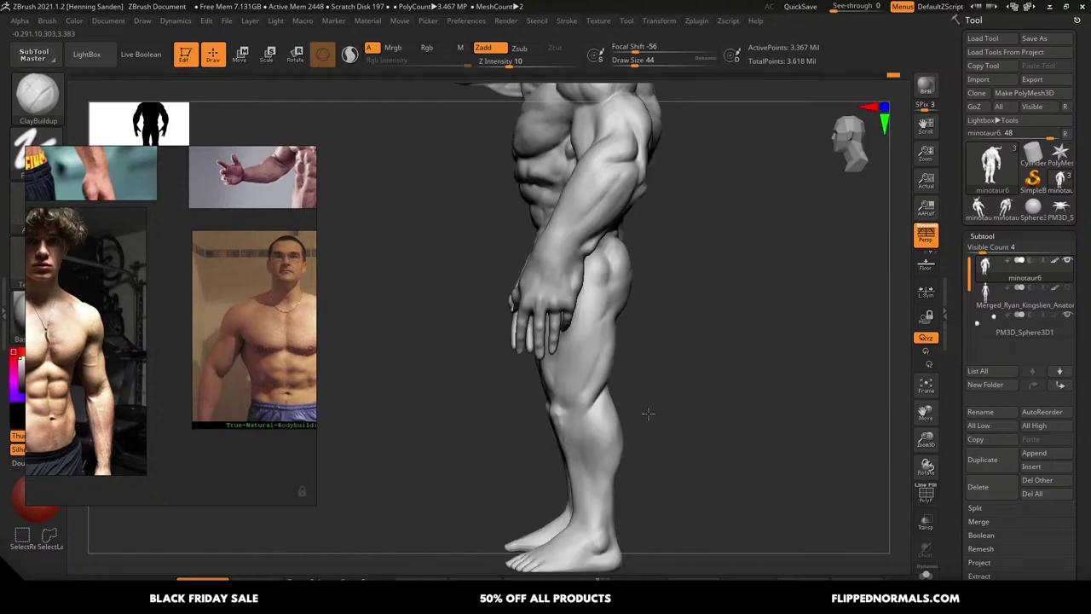
middle_click_drag(273, 386, 205, 385)
scroll(196, 381, "down", 2)
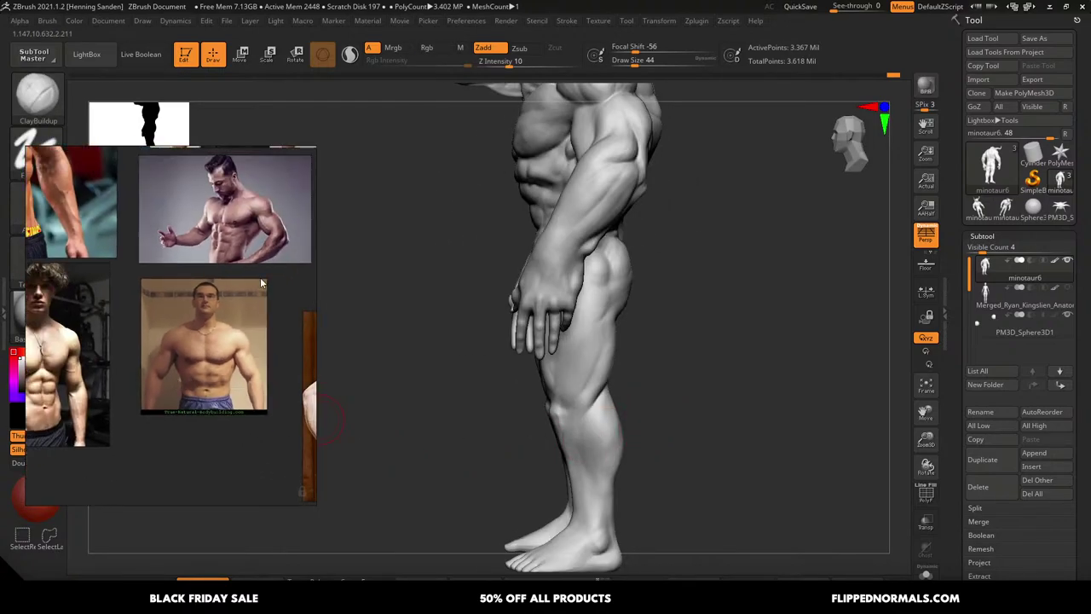
middle_click_drag(261, 283, 257, 475)
scroll(263, 329, "down", 3)
middle_click_drag(255, 319, 218, 387)
scroll(217, 282, "up", 5)
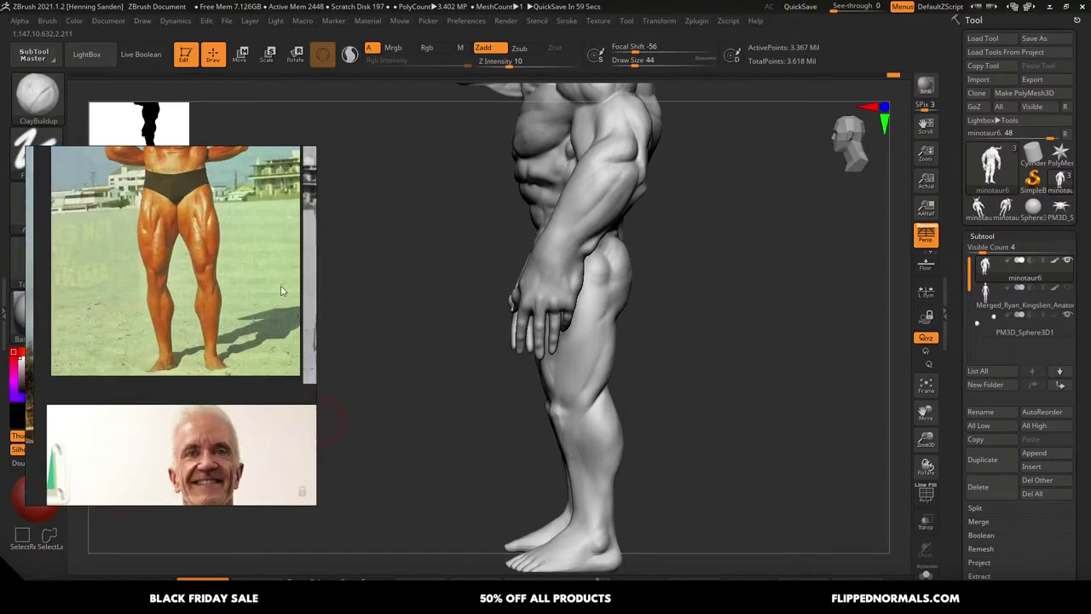
middle_click_drag(269, 325, 284, 333)
Reshape the inner thighs and the area above the knees with the Move brush, using draw size 136 and smaller
right_click_drag(578, 355, 631, 388)
mouse_move(612, 347)
right_mouse_down("alt")
mouse_move(609, 285)
mouse_move(567, 344)
right_mouse_up("alt")
key("b")
key("m")
key("v")
key("s")
mouse_move(526, 339)
left_mouse_down()
mouse_move(538, 342)
mouse_move(511, 325)
mouse_move(502, 275)
left_mouse_up()
key("bracketright")
key("bracketright")
right_click_drag(503, 269, 509, 303, "alt")
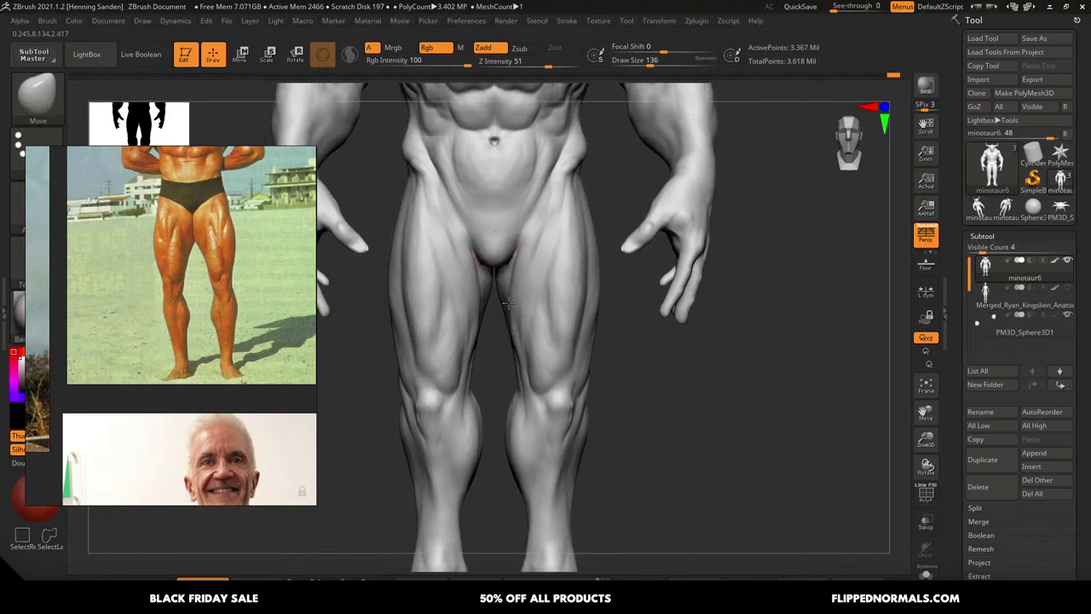
key("s")
left_click_drag(509, 295, 502, 296)
right_click_drag(515, 350, 549, 385)
key("bracketleft")
left_click_drag(558, 389, 561, 376)
Carve the muscle separations on the outer front of the thighs with DamStandard at draw size 56
right_click_drag(561, 367, 564, 382, "ctrl")
key("b")
key("d")
key("s")
key("s")
left_click_drag(571, 364, 566, 363)
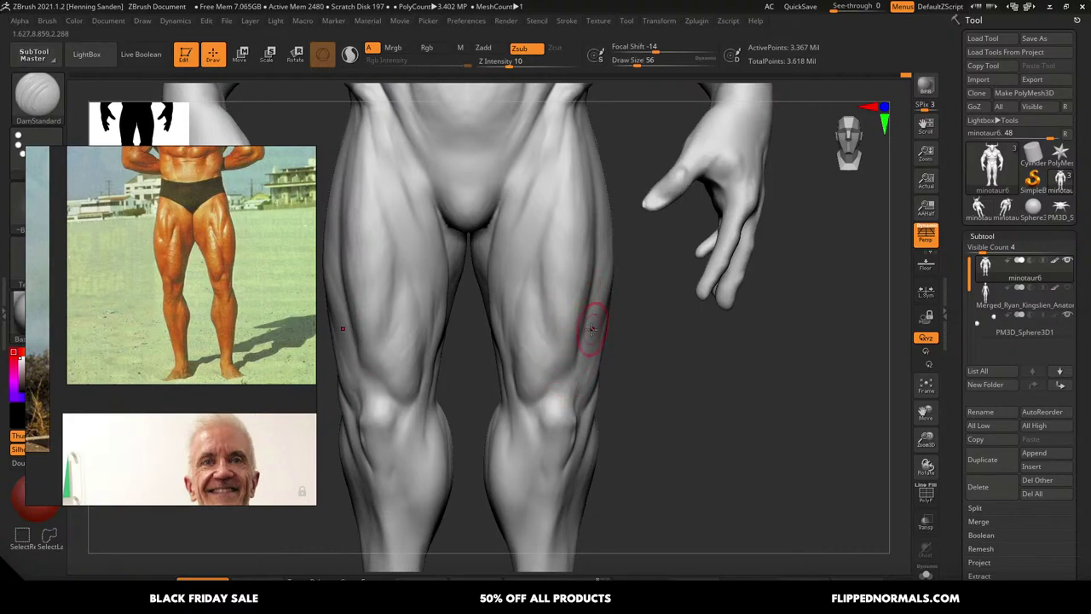
key("t")
key("Escape")
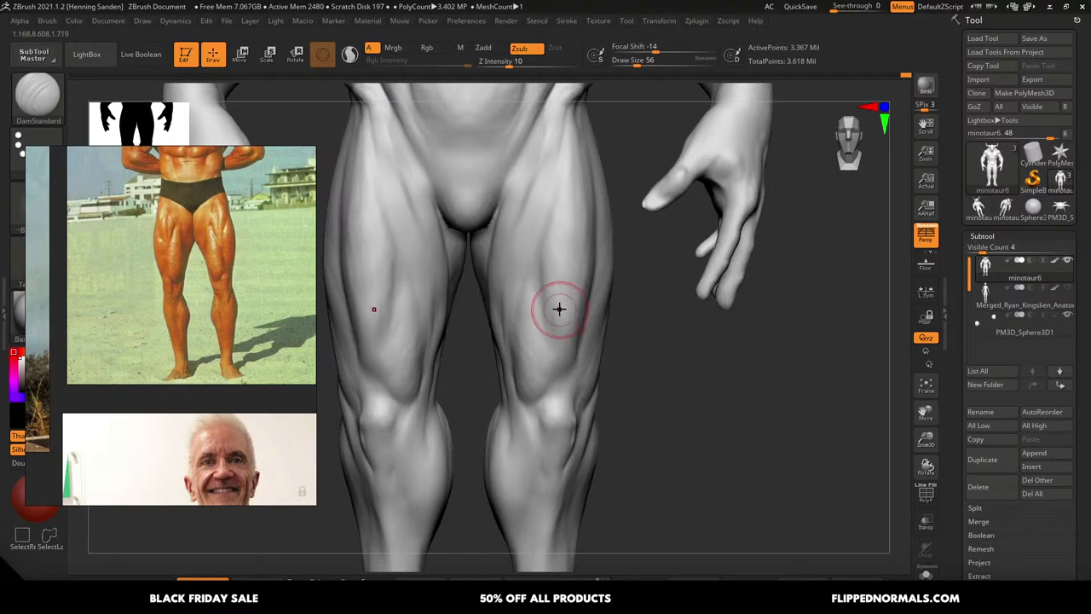
Define the quadriceps lines from mid-thigh to just above the knee with DamStandard at draw sizes 33 and 44
key("s")
left_click_drag(548, 280, 543, 279)
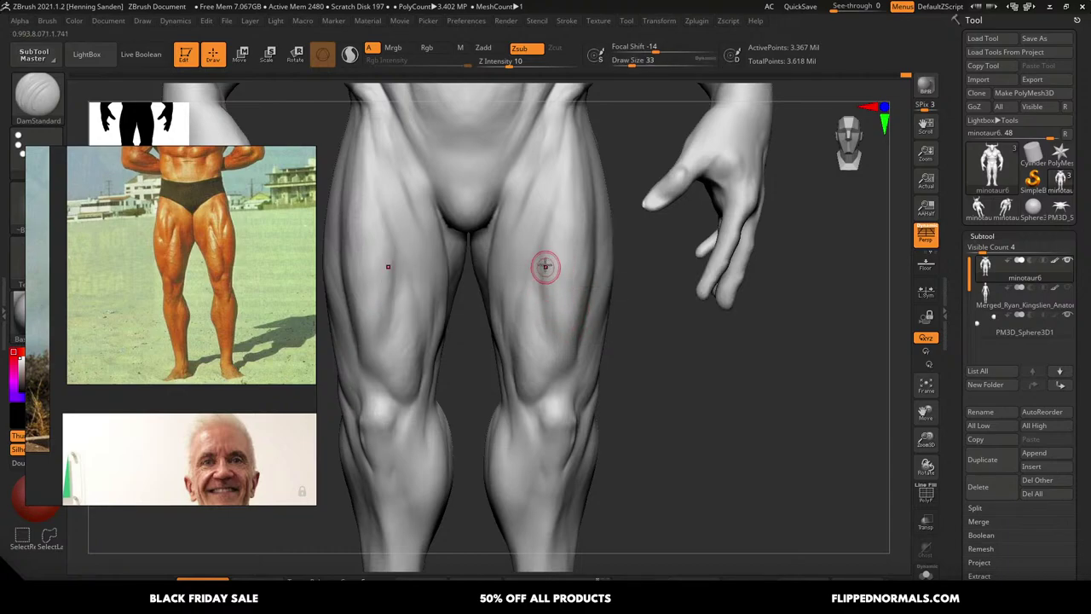
key("bracketright")
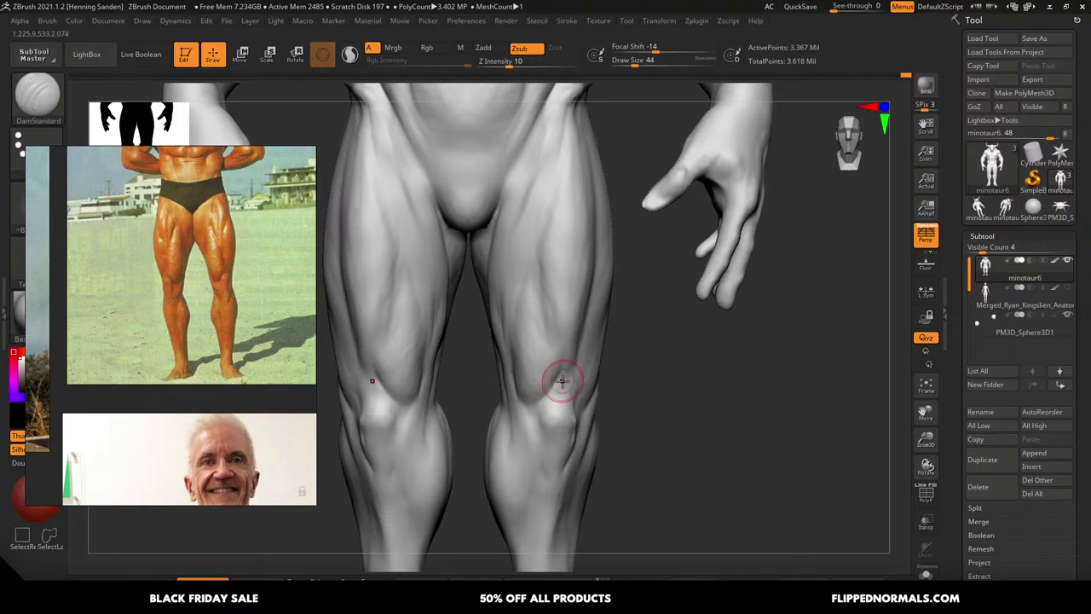
right_click_drag(563, 381, 556, 385)
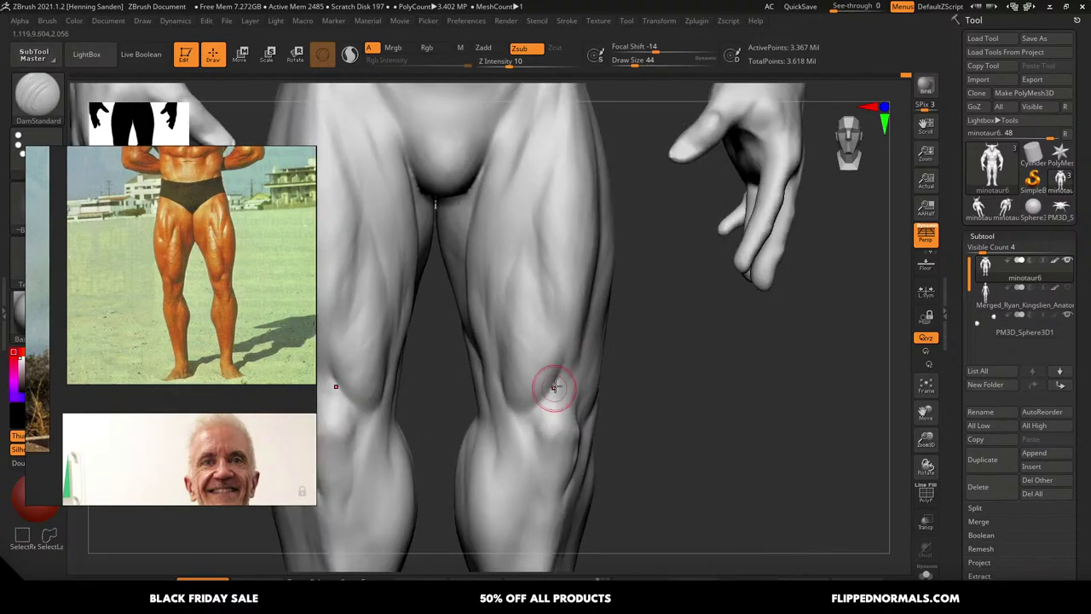
Carve the teardrop muscle's border above the knee and the inner thigh with DamStandard at draw sizes 56 and 65
key("]")
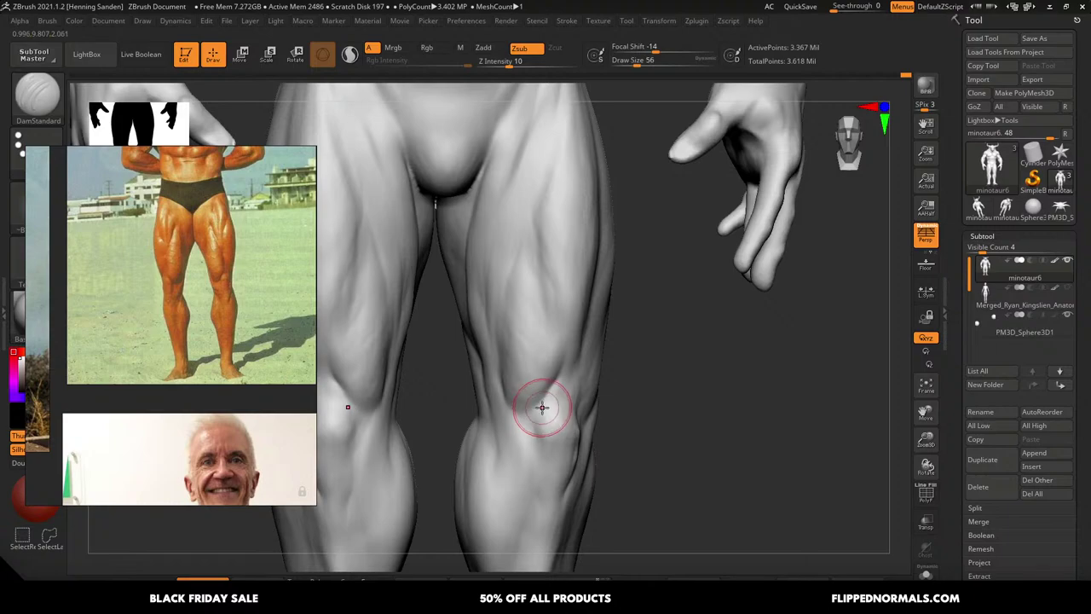
left_click_drag(543, 410, 517, 414)
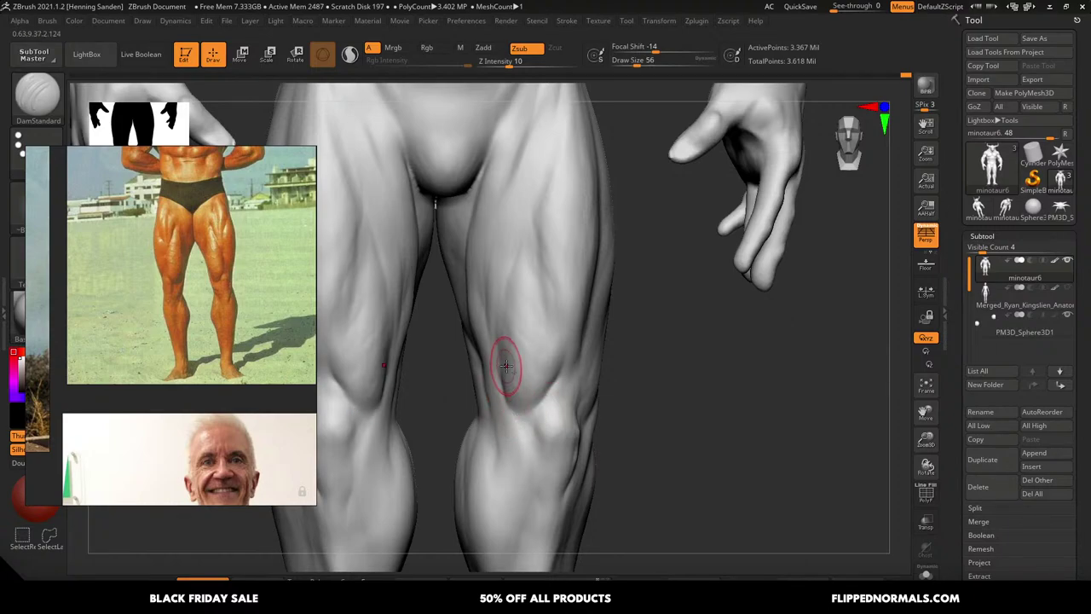
right_click_drag(504, 367, 515, 407)
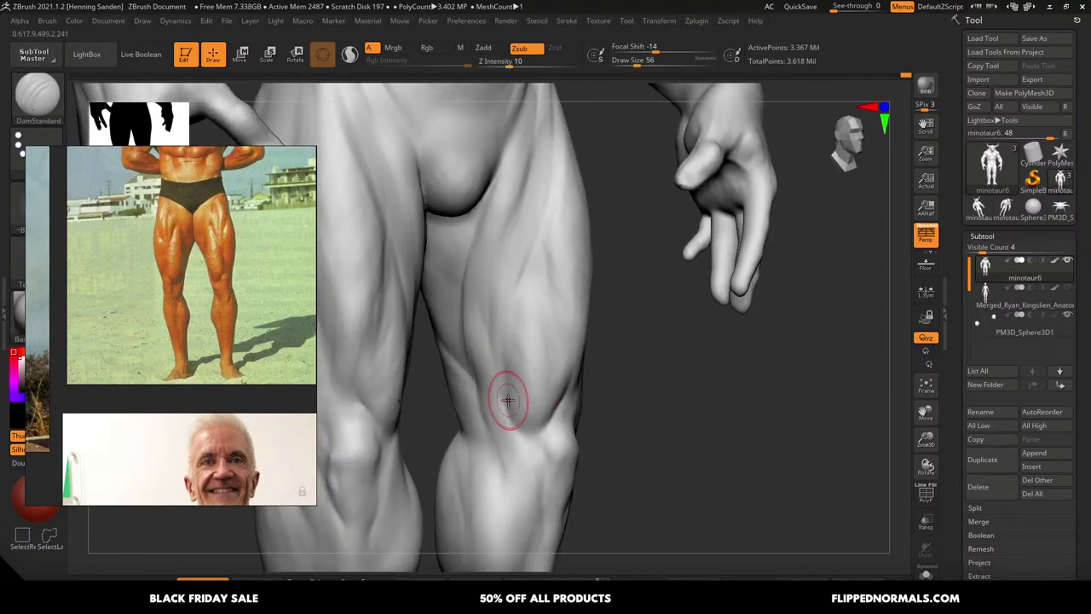
left_click_drag(506, 340, 513, 310)
mouse_move(517, 321)
right_mouse_down()
mouse_move(532, 281)
mouse_move(517, 246)
right_mouse_up()
key("]")
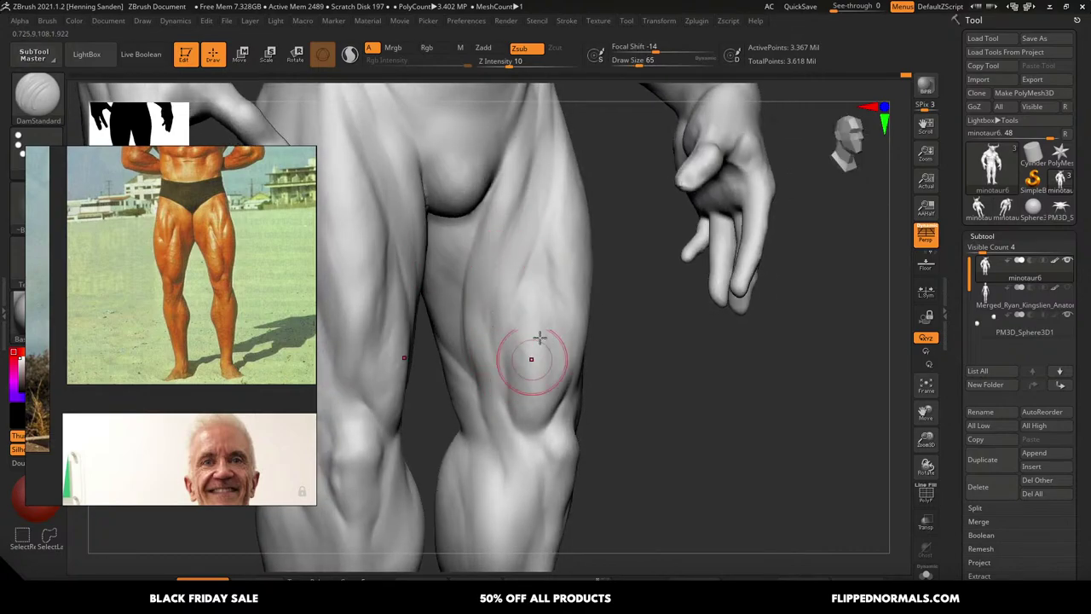
right_click_drag(531, 353, 539, 222)
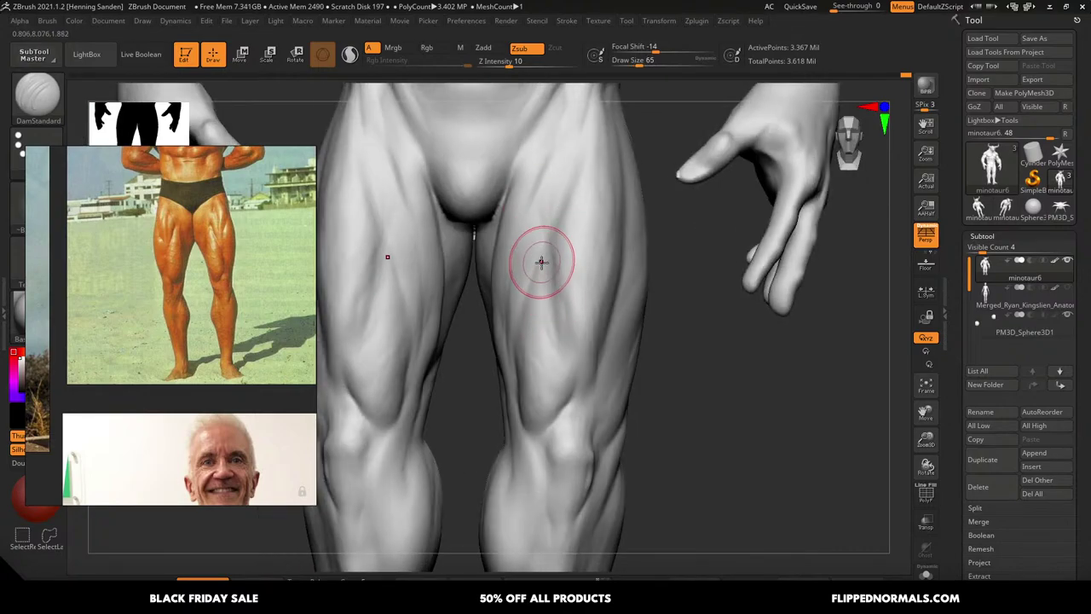
Build up the inner quadriceps muscle on the thighs with ClayBuildup at draw size 39
key("b")
key("c")
key("b")
key("[")
key("[")
key("[")
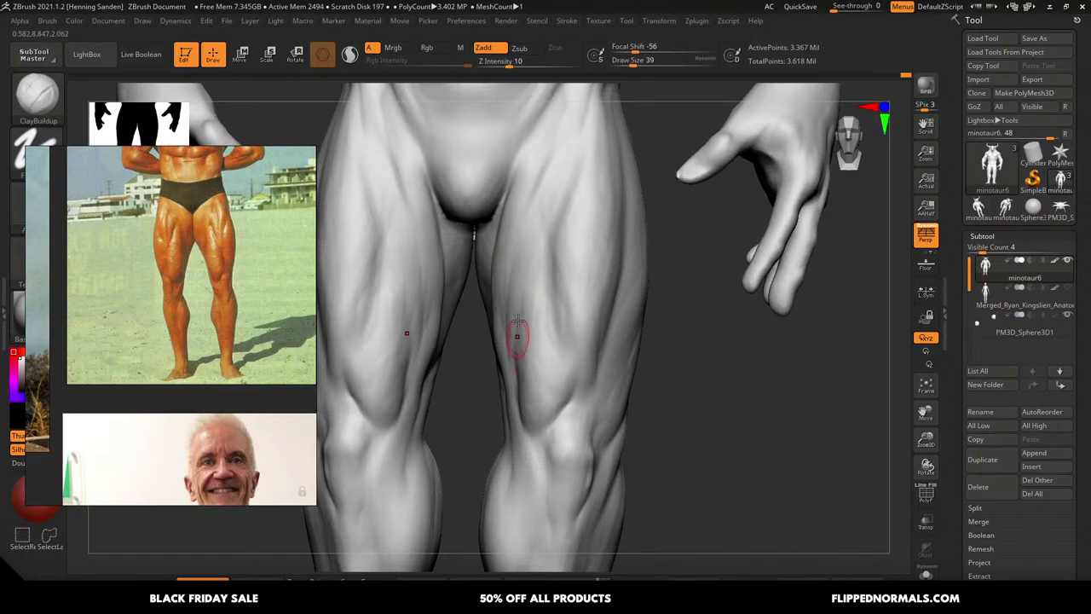
key("f")
right_click_drag(591, 354, 571, 326)
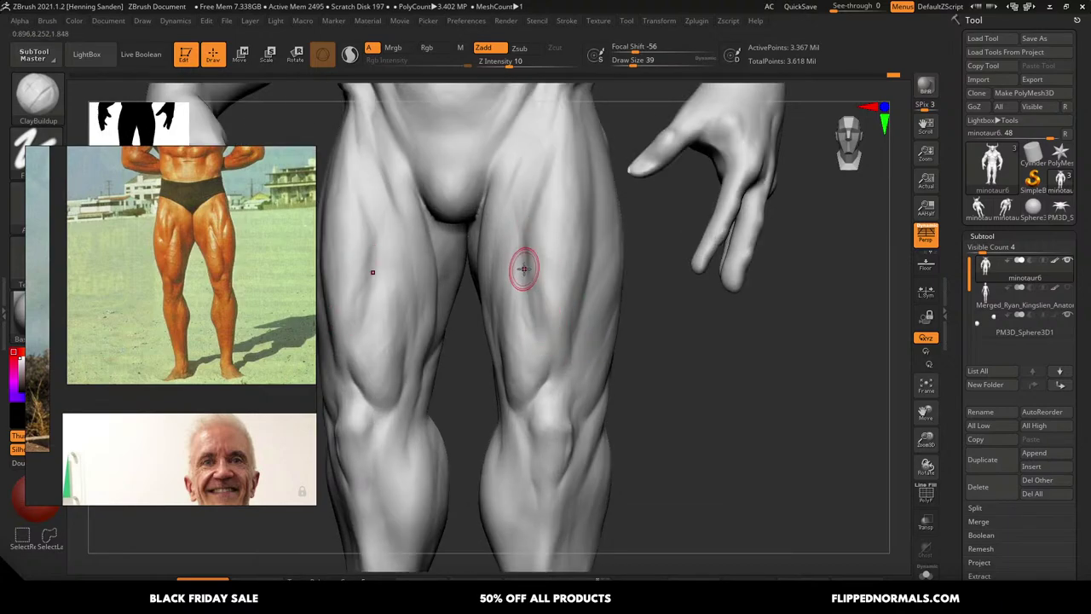
Fill out the central quadriceps on the front of the thighs with ClayBuildup at draw sizes 51 and 65
key("]")
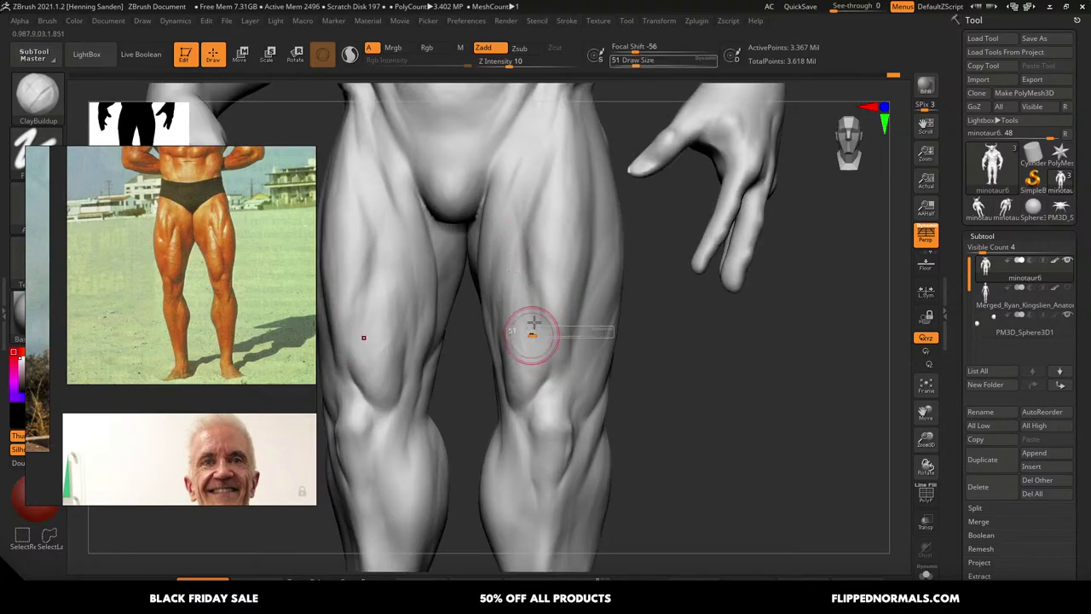
key("]")
left_click_drag(537, 248, 530, 269)
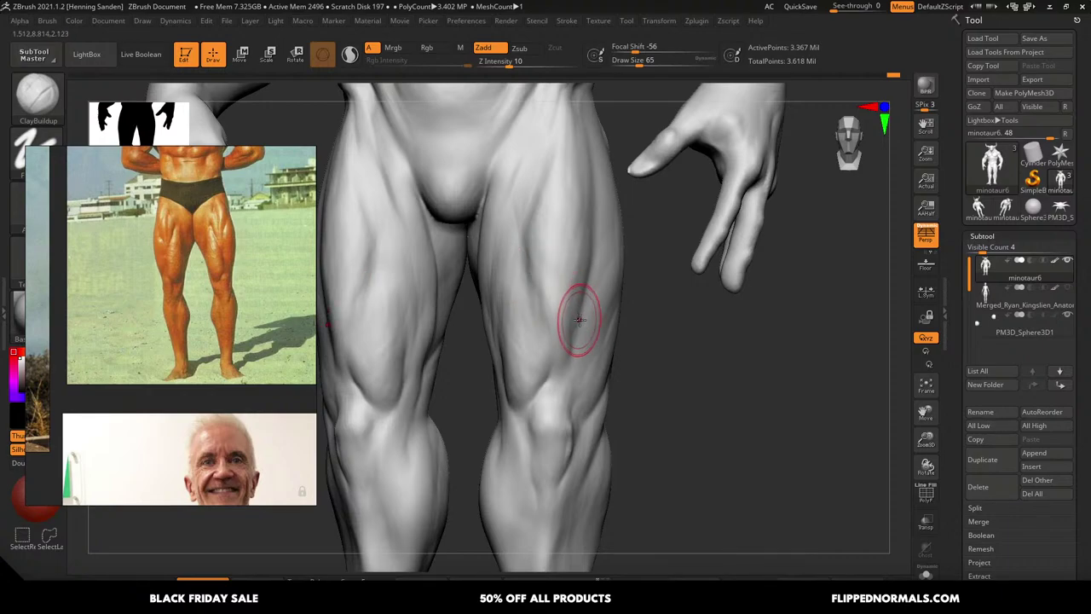
Refine the outer quadriceps and the front of the thighs with ClayBuildup at draw sizes 39, 49 and 44
key("s")
left_click_drag(581, 320, 574, 321)
key("bracketright")
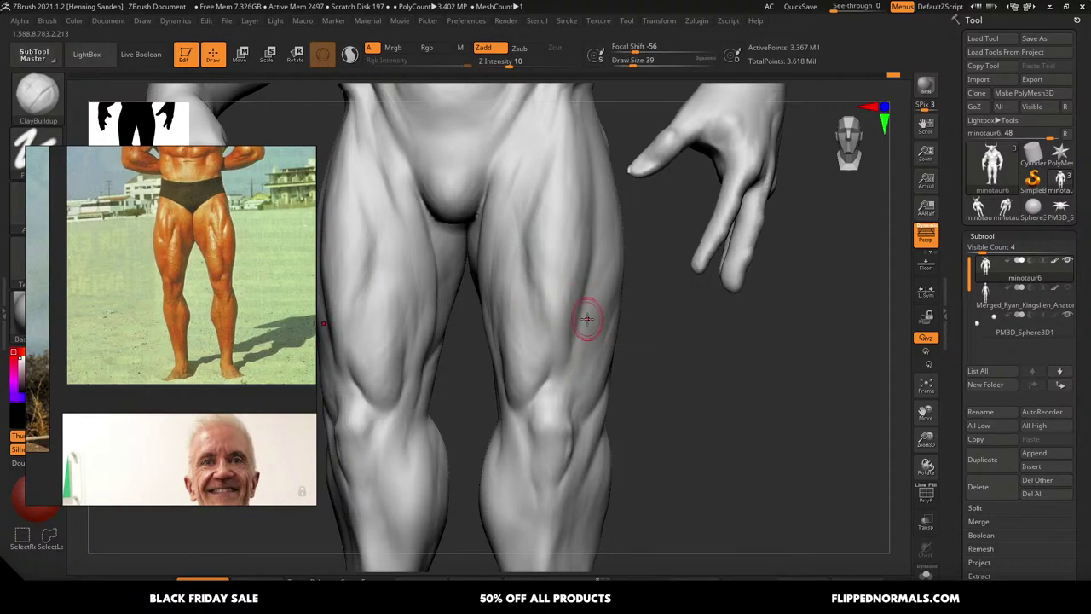
key("s")
left_click_drag(587, 373, 592, 373)
left_click_drag(594, 334, 589, 379)
right_click_drag(558, 365, 604, 336, "alt")
key("s")
left_click_drag(603, 336, 591, 336)
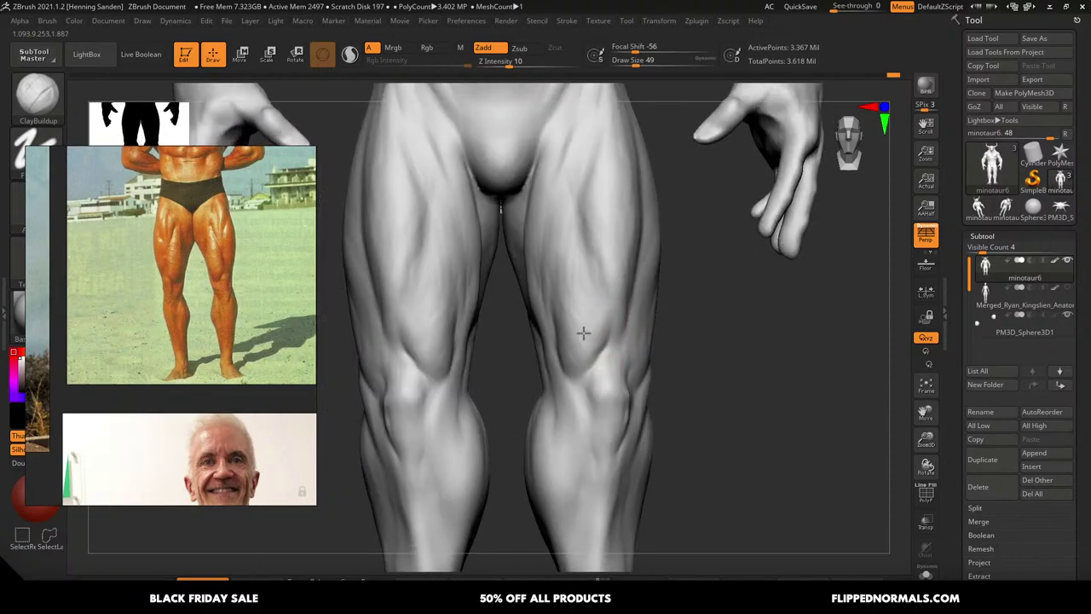
key("bracketleft")
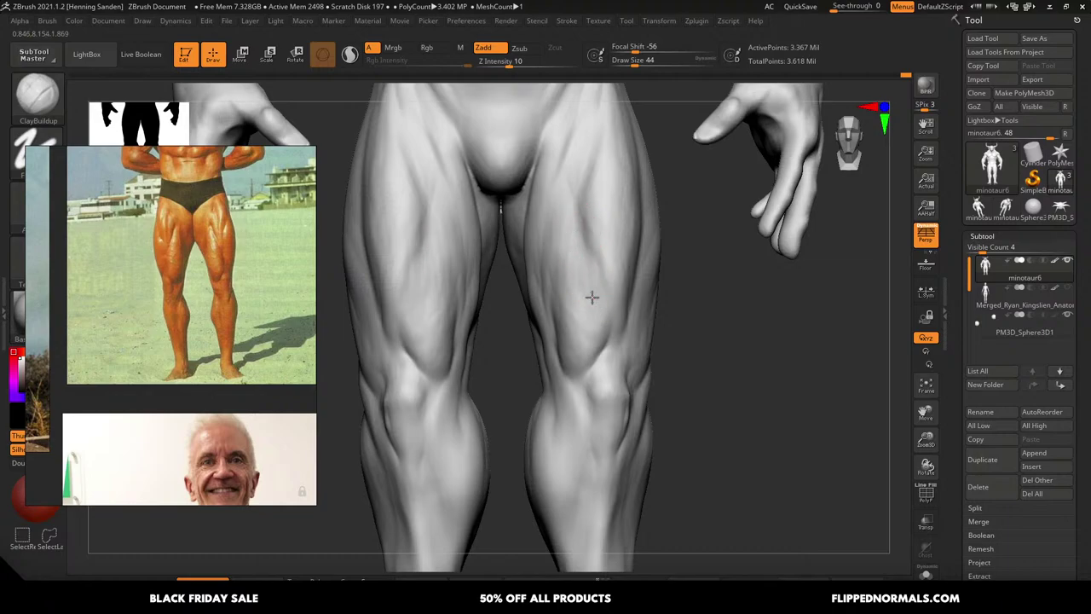
Deepen the separations between the front thigh muscles with DamStandard at draw sizes 68 and 80
mouse_move(612, 318)
right_mouse_down("ctrl")
mouse_move(602, 215)
mouse_move(604, 330)
mouse_move(633, 317)
mouse_move(627, 405)
right_mouse_up("ctrl")
key("b")
key("d")
key("s")
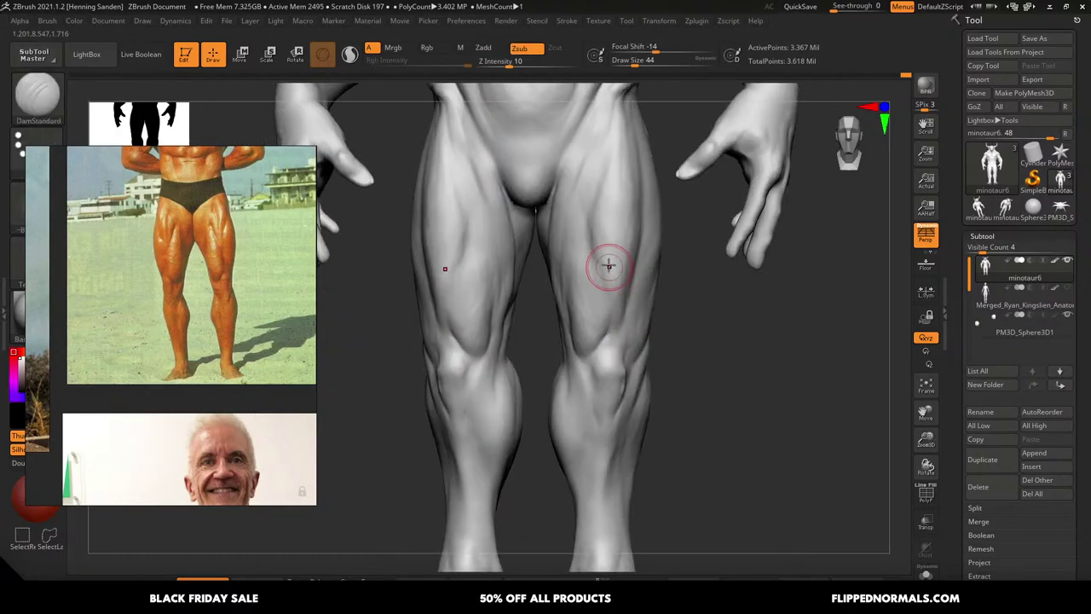
key("s")
left_click_drag(605, 266, 608, 266)
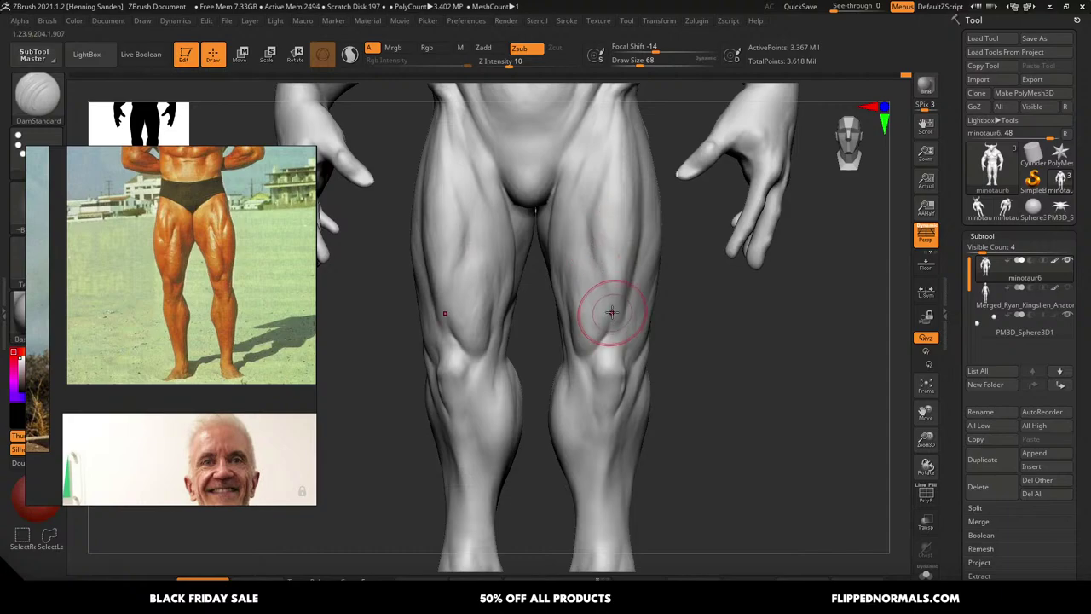
key("ctrl")
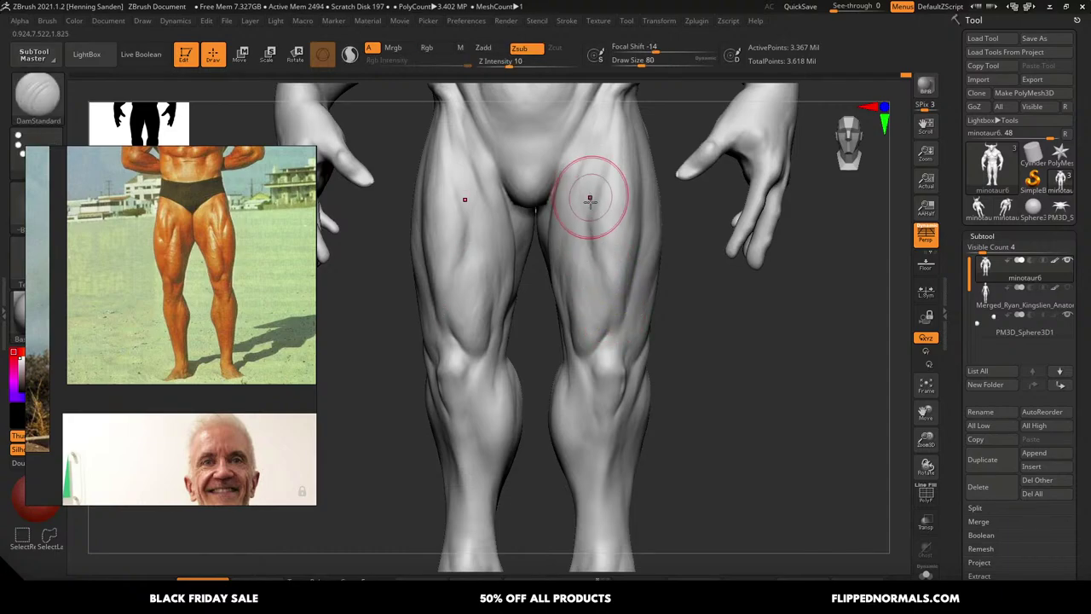
right_click_drag(619, 270, 596, 242)
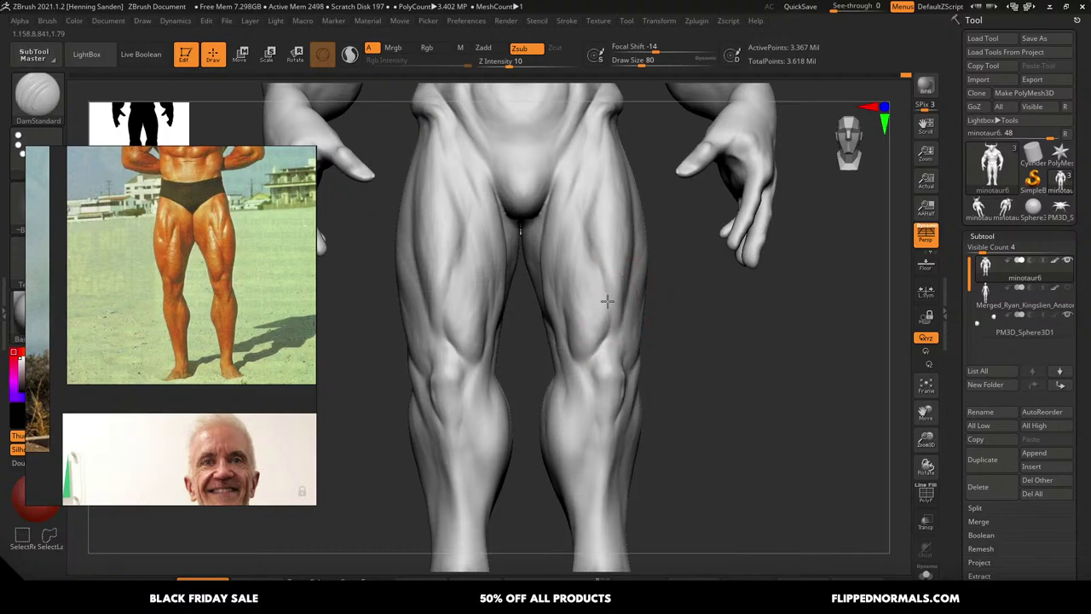
Adjust the lower thigh muscles where they meet the kneecap with the Move brush at draw size 65
right_click_drag(617, 332, 605, 374, "ctrl")
key("b")
key("m")
key("v")
key("s")
left_click_drag(600, 349, 597, 350)
left_click_drag(598, 354, 611, 332)
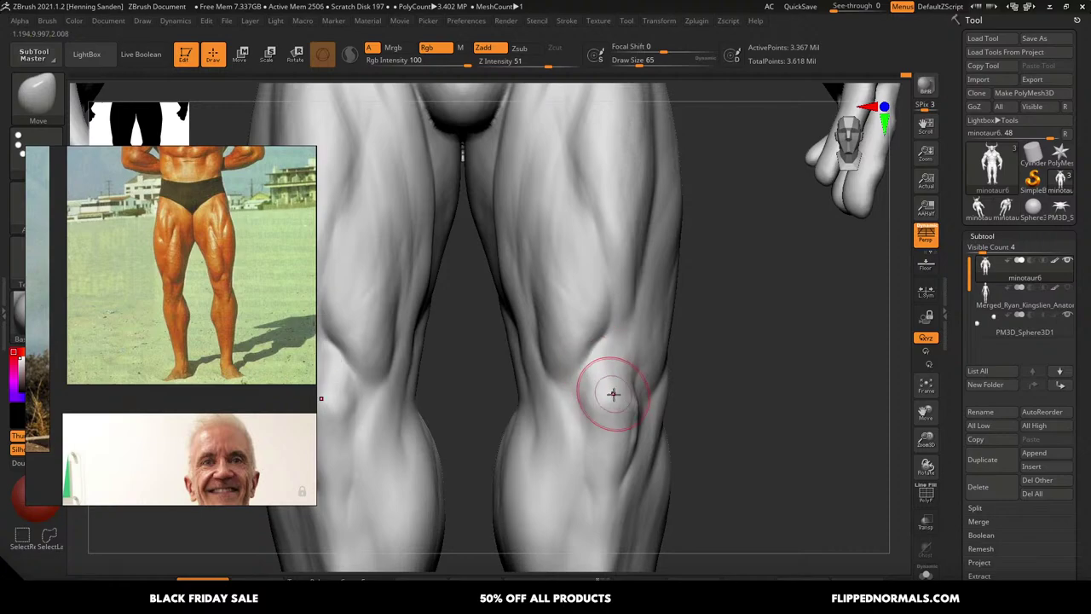
Build up the lower edge of the kneecaps with ClayBuildup at draw size 39
right_click_drag(645, 418, 633, 405)
key("b")
key("c")
key("b")
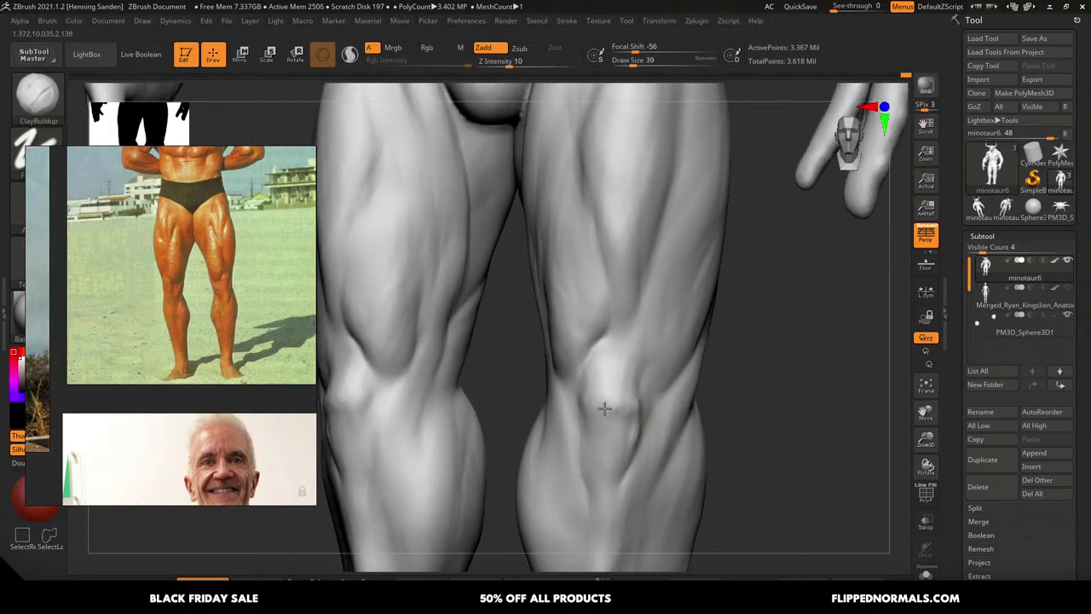
left_click_drag(588, 399, 596, 412)
mouse_move(597, 415)
left_mouse_down()
mouse_move(589, 410)
mouse_move(595, 421)
left_mouse_up()
left_click_drag(594, 422, 597, 432)
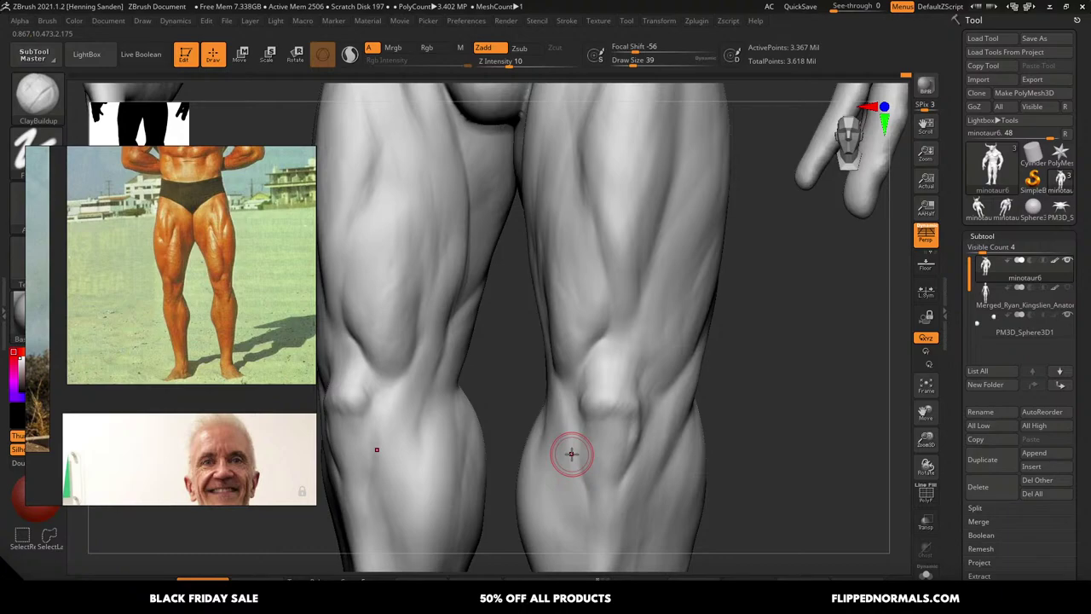
Refine the form just below the kneecaps with ClayBuildup at draw size 31
right_click_drag(627, 410, 619, 419)
key("[")
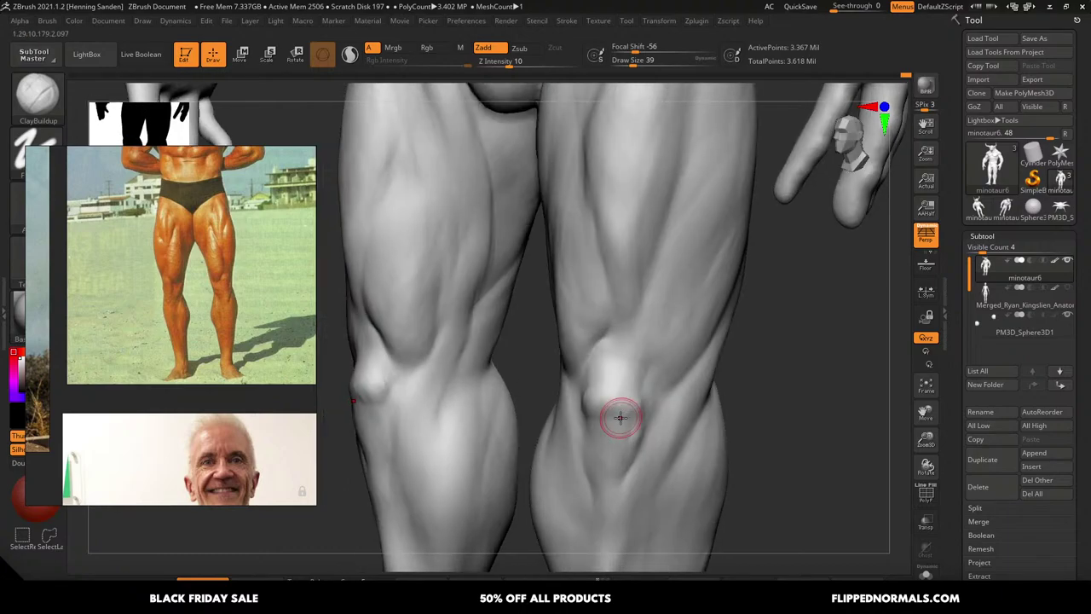
left_click_drag(625, 420, 634, 421)
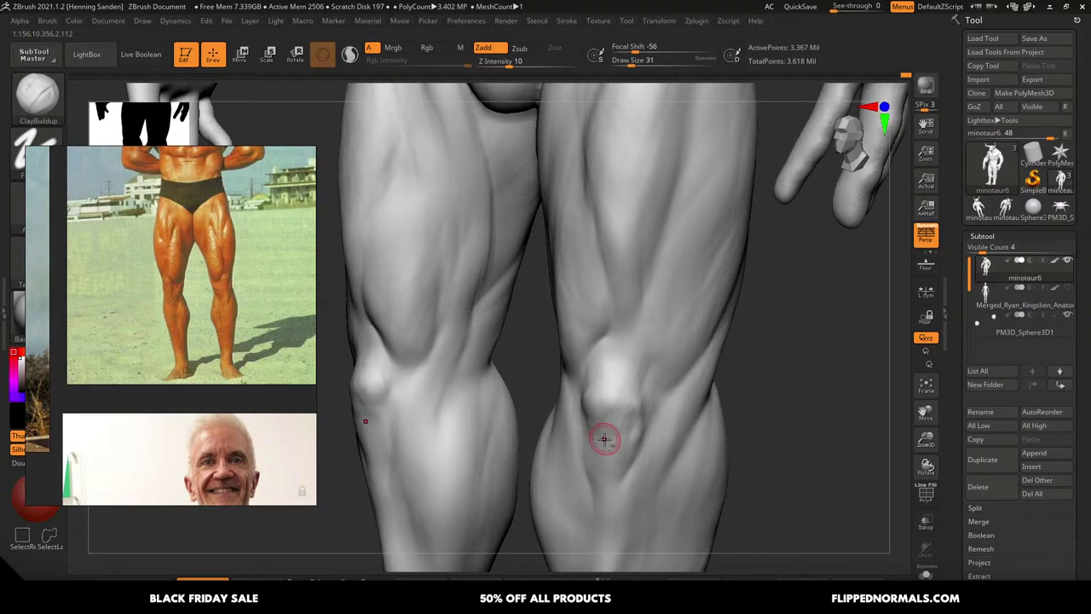
mouse_move(603, 439)
right_mouse_down()
mouse_move(612, 398)
mouse_move(639, 402)
right_mouse_up()
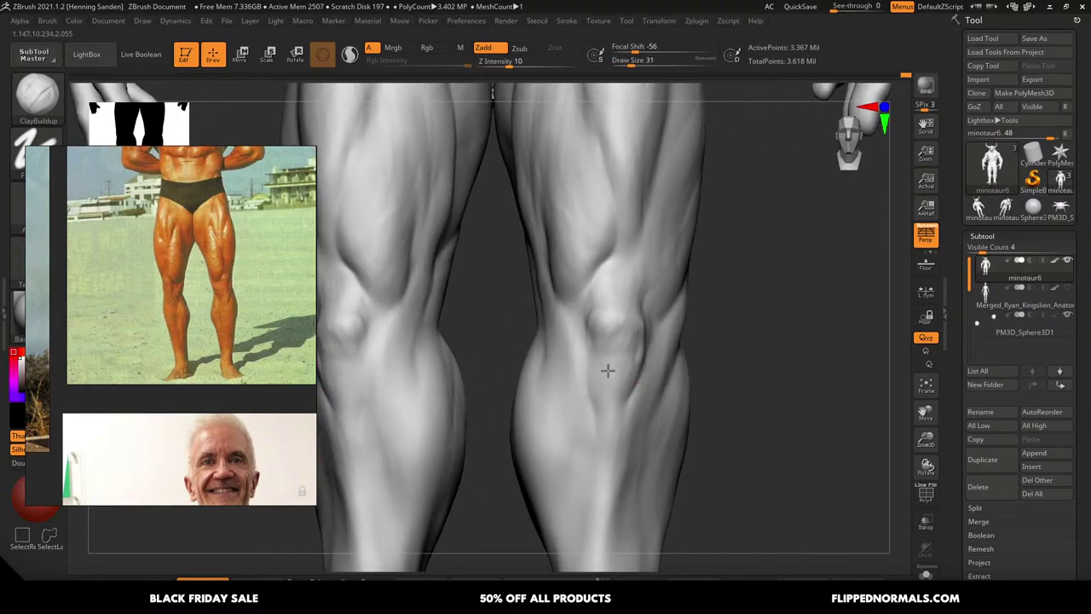
Refine the outer side of the knees around the kneecap with ClayBuildup at draw sizes 29 and 37
key("bracketright")
key("bracketright")
mouse_move(632, 378)
right_mouse_down("ctrl")
mouse_move(644, 384)
mouse_move(638, 366)
mouse_move(648, 358)
mouse_move(631, 361)
mouse_move(634, 395)
mouse_move(637, 312)
right_mouse_up("ctrl")
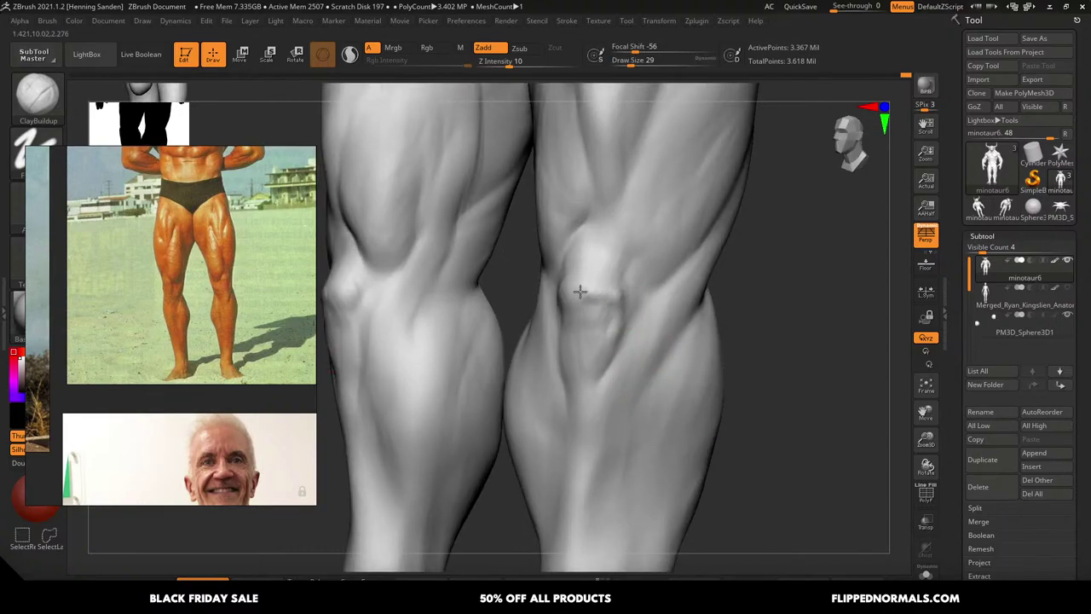
left_click_drag(619, 308, 620, 306)
key("bracketright")
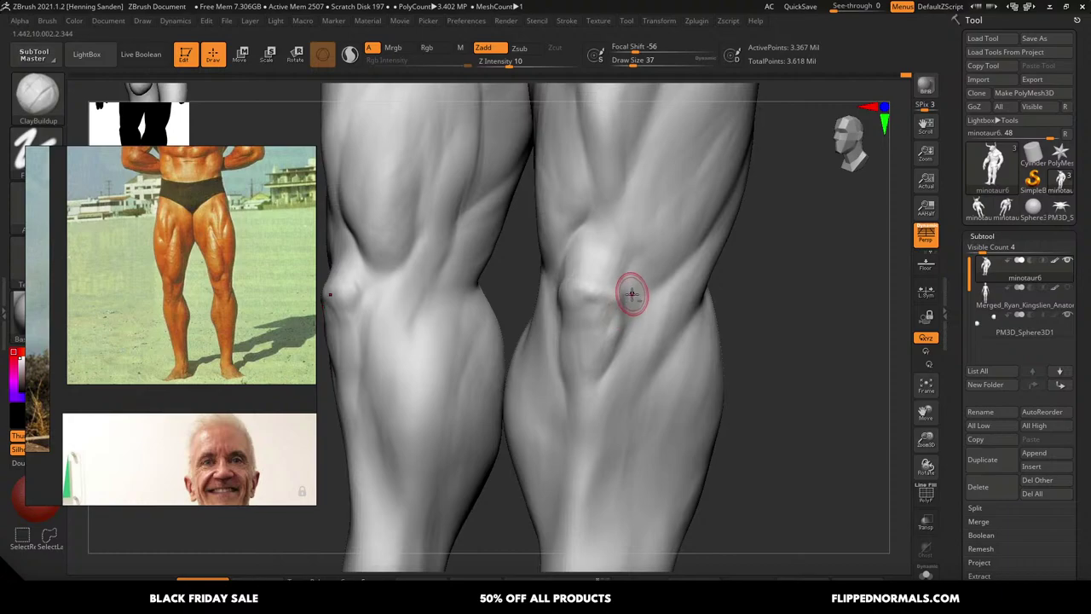
Adjust the form below the kneecaps and across the upper shins with the Move brush at draw sizes 120, 101 and 124
mouse_move(632, 294)
right_mouse_down()
mouse_move(629, 324)
mouse_move(648, 329)
mouse_move(631, 329)
right_mouse_up()
key("b")
key("m")
key("v")
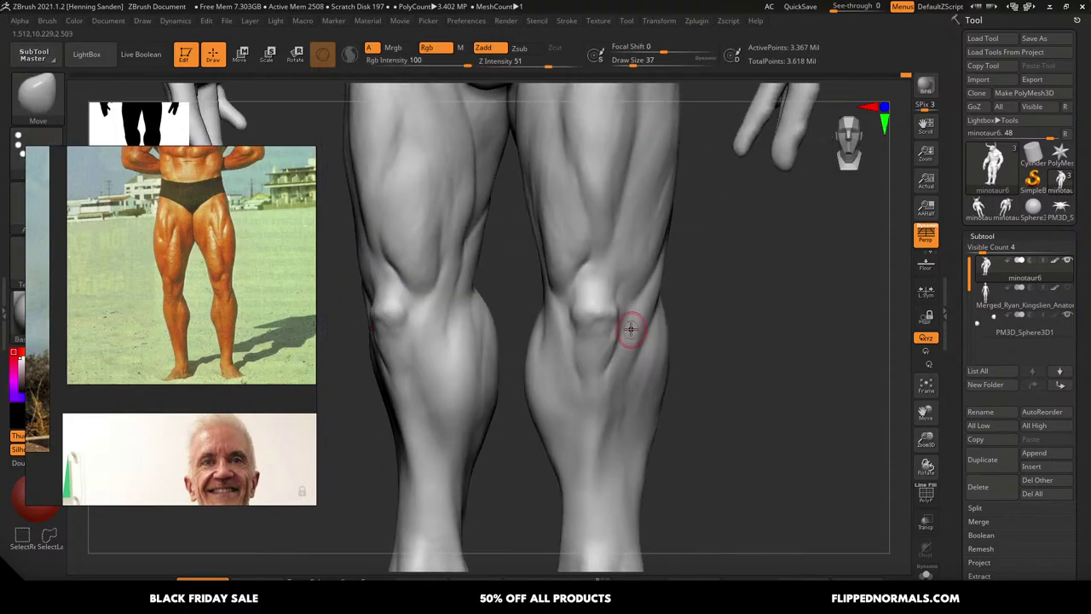
key("s")
left_click_drag(631, 329, 647, 328)
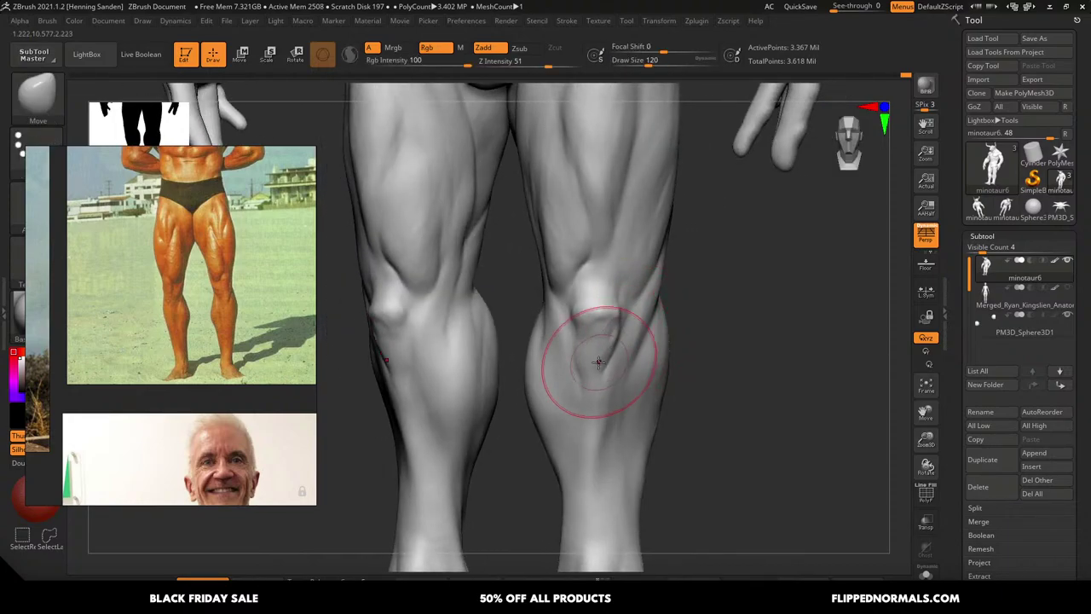
key("bracketleft")
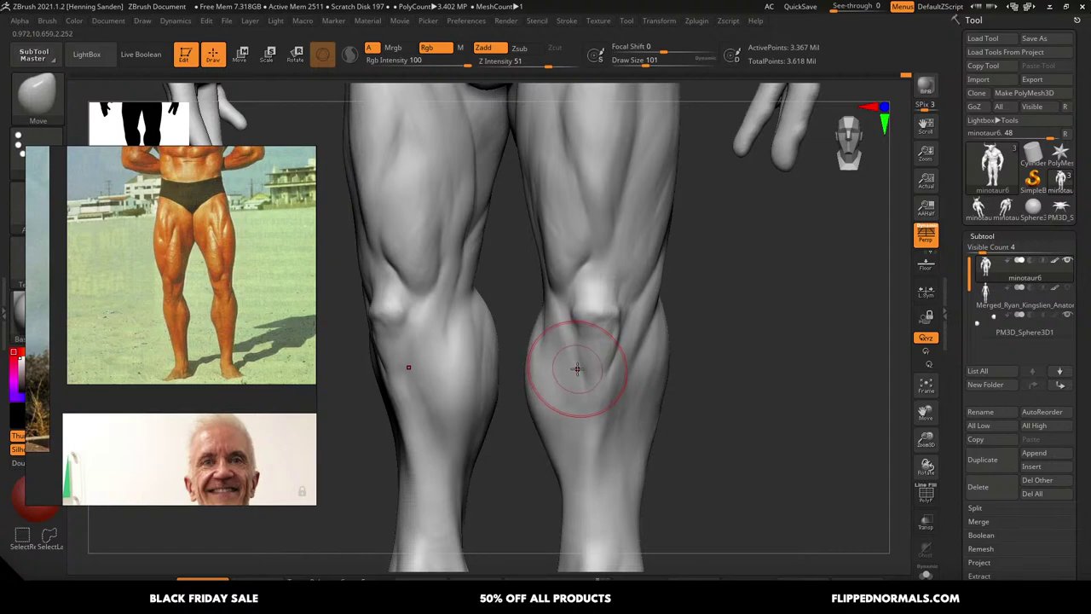
right_click_drag(579, 370, 595, 339, "alt")
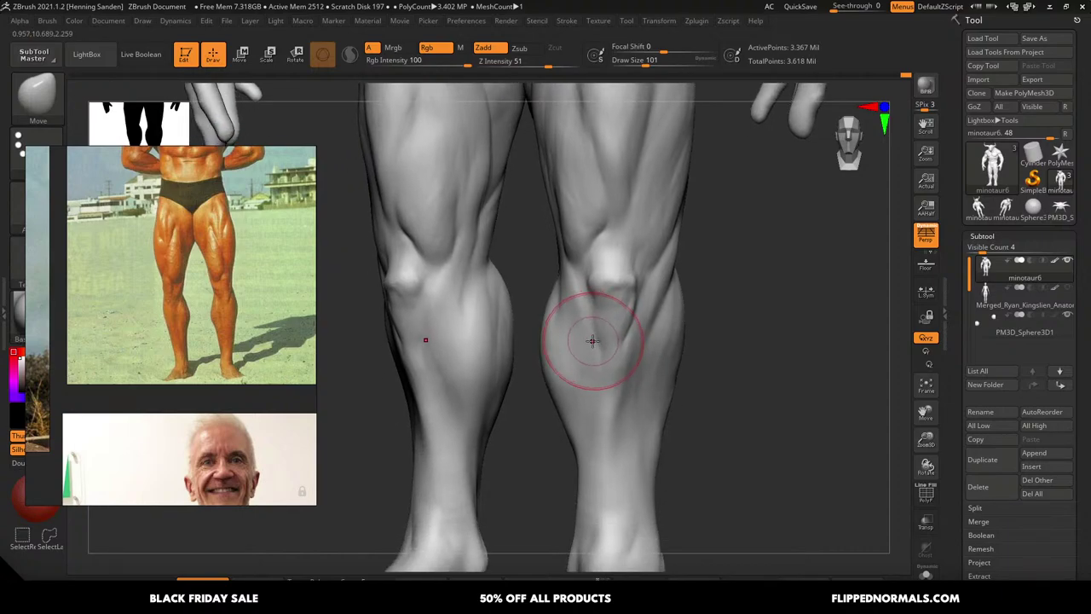
key("bracketright")
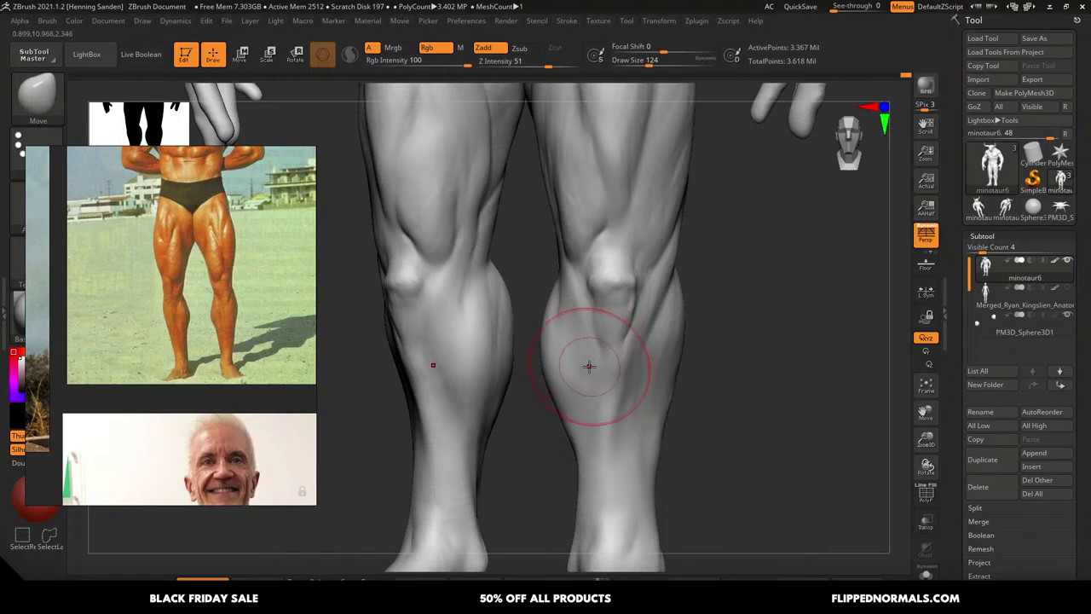
Reshape the inner calves in front view with the Move brush at draw sizes 197 and 187
right_click_drag(589, 367, 585, 370, "shift")
key("s")
mouse_move(585, 370)
left_mouse_down()
mouse_move(595, 370)
mouse_move(561, 351)
left_mouse_up()
key("s")
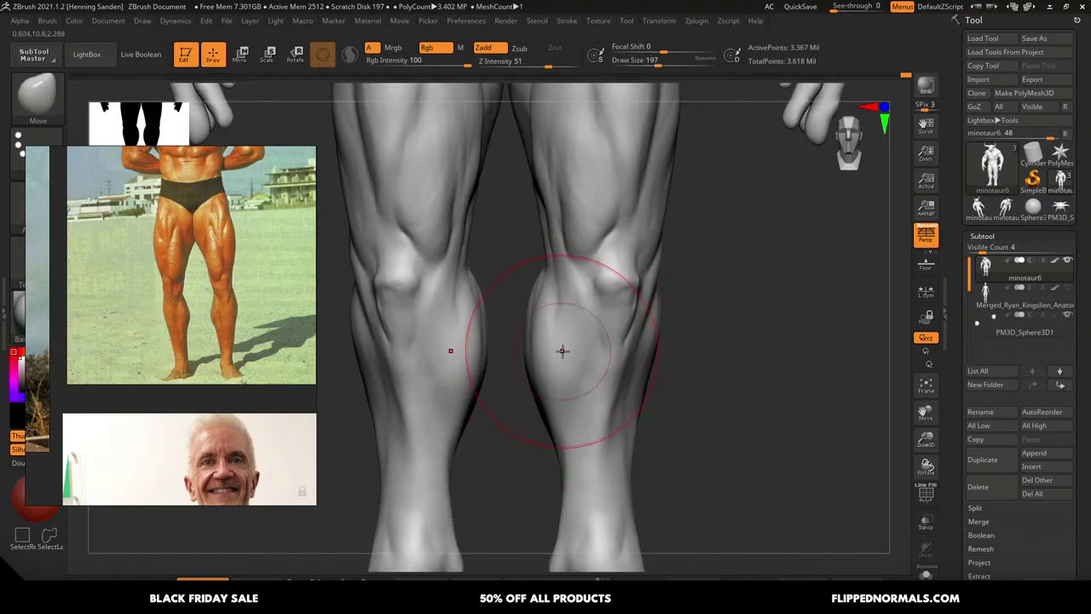
key("bracketleft")
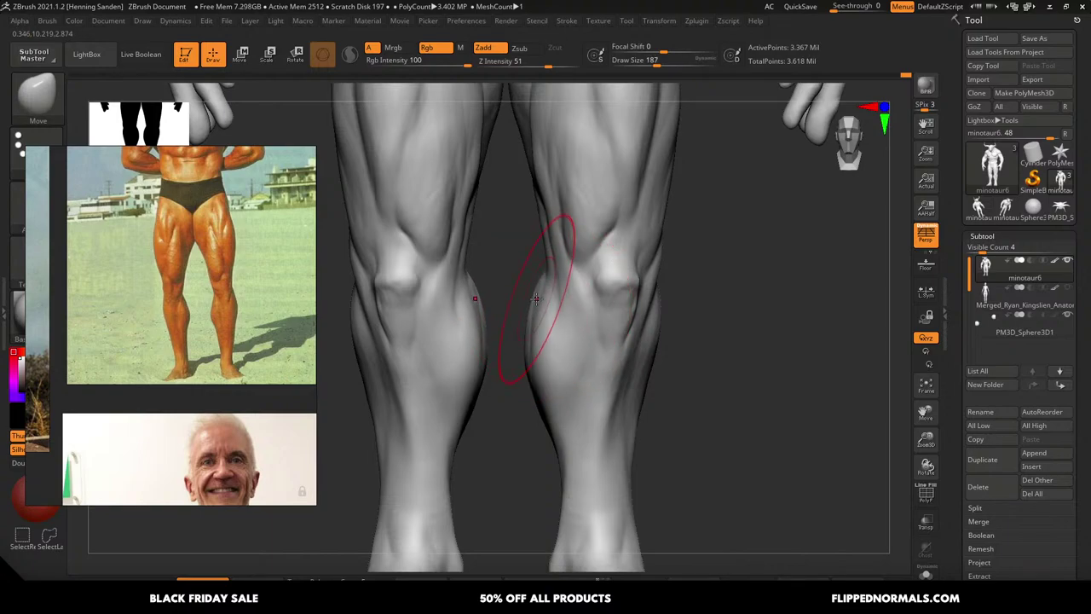
left_click_drag(545, 383, 563, 384)
Adjust the side profile of the lower legs from three-quarter view with the Move brush at draw sizes 187 and 182
mouse_move(574, 394)
right_mouse_down("ctrl")
mouse_move(585, 368)
mouse_move(628, 383)
right_mouse_up("ctrl")
mouse_move(627, 381)
left_mouse_down()
mouse_move(684, 376)
mouse_move(633, 388)
mouse_move(645, 433)
mouse_move(640, 336)
left_mouse_up()
right_click_drag(640, 336, 569, 361, "ctrl")
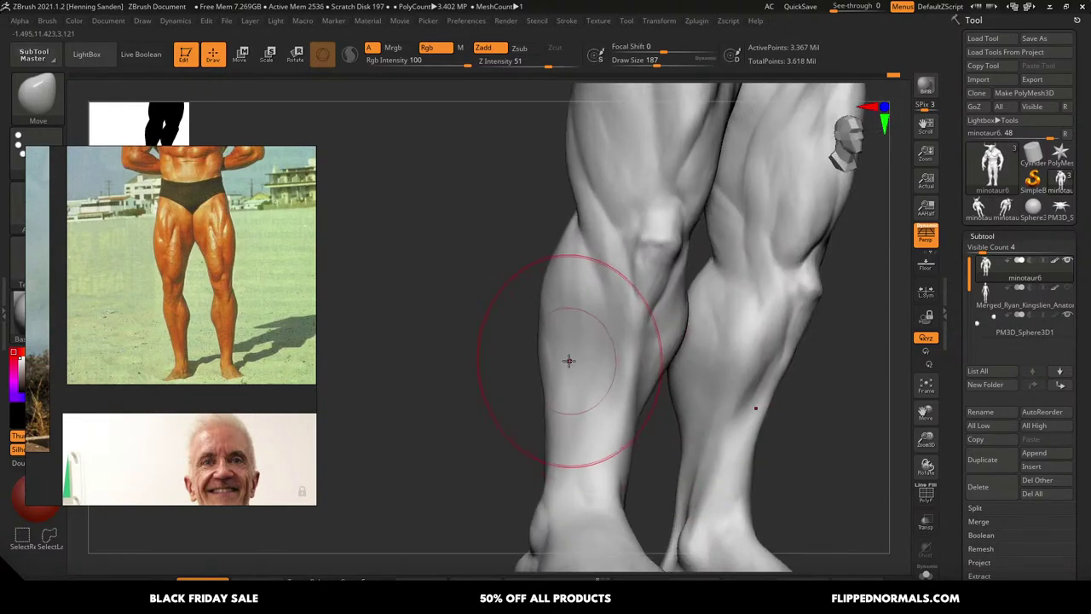
key("[")
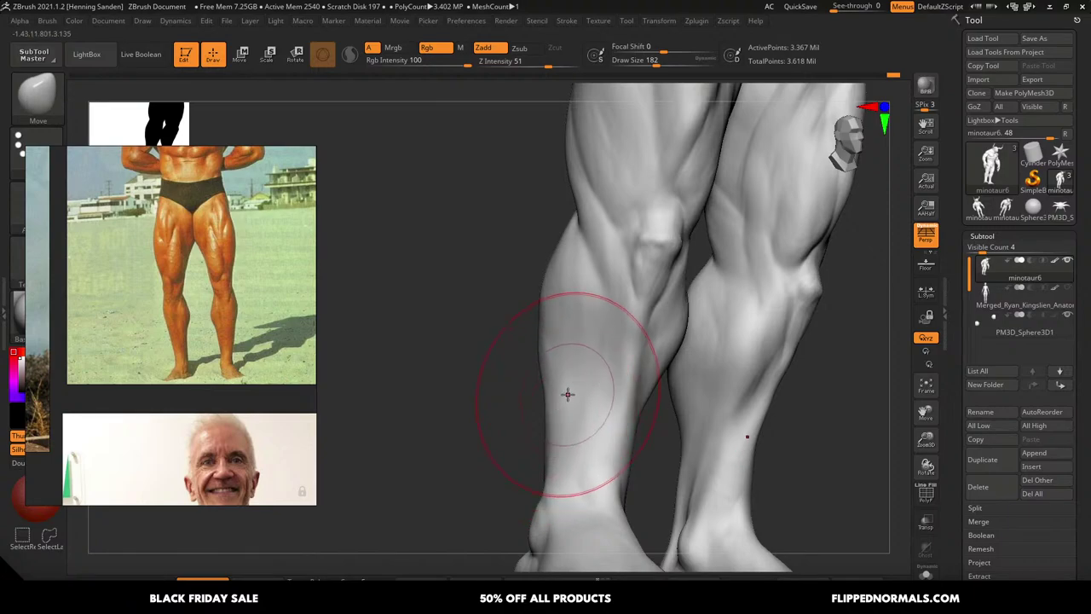
right_click_drag(568, 394, 580, 386)
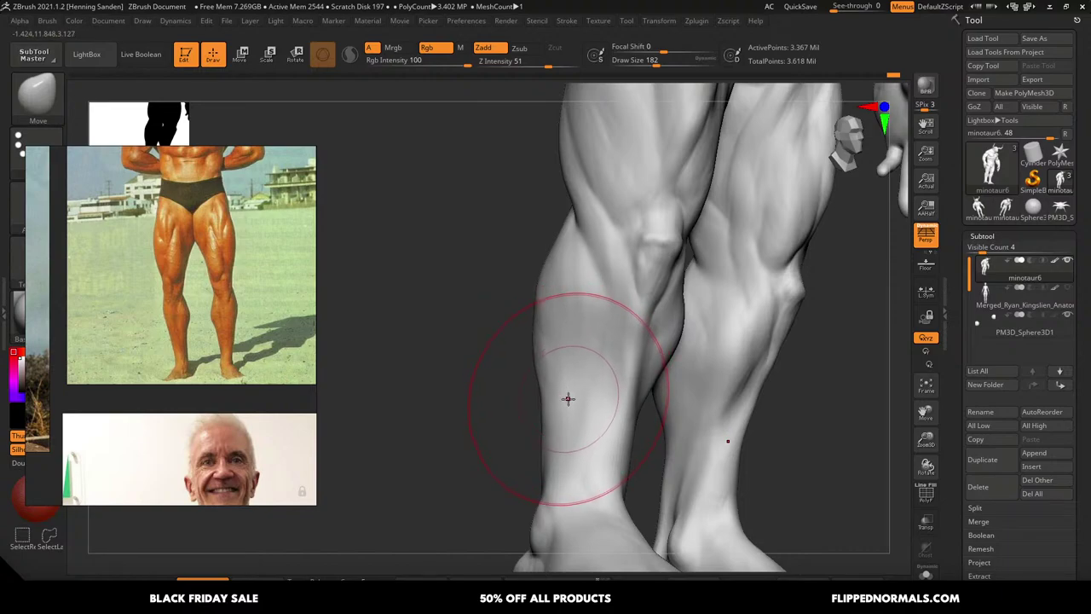
mouse_move(577, 399)
right_mouse_down("ctrl")
mouse_move(538, 332)
mouse_move(614, 393)
mouse_move(636, 393)
mouse_move(581, 409)
mouse_move(576, 335)
mouse_move(509, 338)
right_mouse_up("ctrl")
Refine the overall calf and shin contours with the Move brush down to draw size 140
key("s")
left_click_drag(630, 318, 620, 319)
mouse_move(631, 300)
right_mouse_down()
mouse_move(662, 329)
mouse_move(638, 332)
right_mouse_up()
key("s")
left_click_drag(682, 327, 685, 327)
mouse_move(687, 327)
right_mouse_down()
mouse_move(672, 327)
mouse_move(683, 324)
right_mouse_up()
key("s")
left_click_drag(671, 319, 667, 319)
right_click_drag(668, 319, 662, 320)
key("s")
left_click_drag(663, 319, 666, 320)
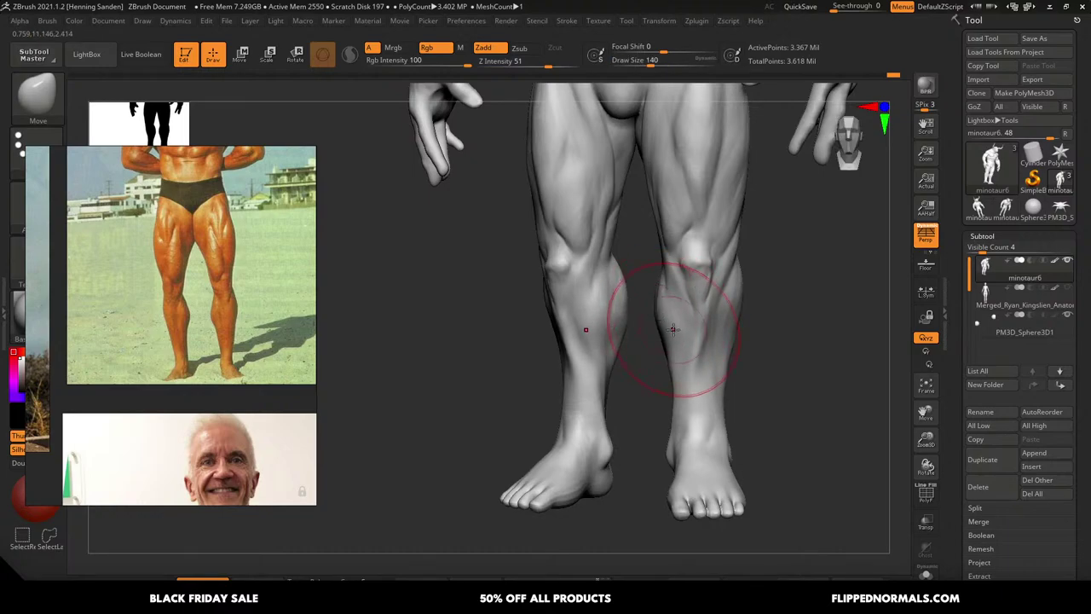
Fine-tune the inner calf contour just below the knees with the Move brush
right_click_drag(679, 331, 672, 331)
key("s")
left_click_drag(674, 331, 668, 330)
right_click_drag(668, 330, 673, 309)
key("s")
left_click_drag(673, 308, 670, 310)
Adjust the thumb and the side of the hand from below with the Move brush at draw sizes 90 and 120
mouse_move(671, 310)
right_mouse_down("alt")
mouse_move(561, 382)
mouse_move(646, 293)
mouse_move(580, 344)
mouse_move(531, 285)
mouse_move(555, 312)
mouse_move(535, 224)
right_mouse_up("alt")
mouse_move(535, 223)
left_mouse_down()
mouse_move(541, 256)
mouse_move(556, 256)
left_mouse_up()
right_click_drag(558, 259, 552, 260)
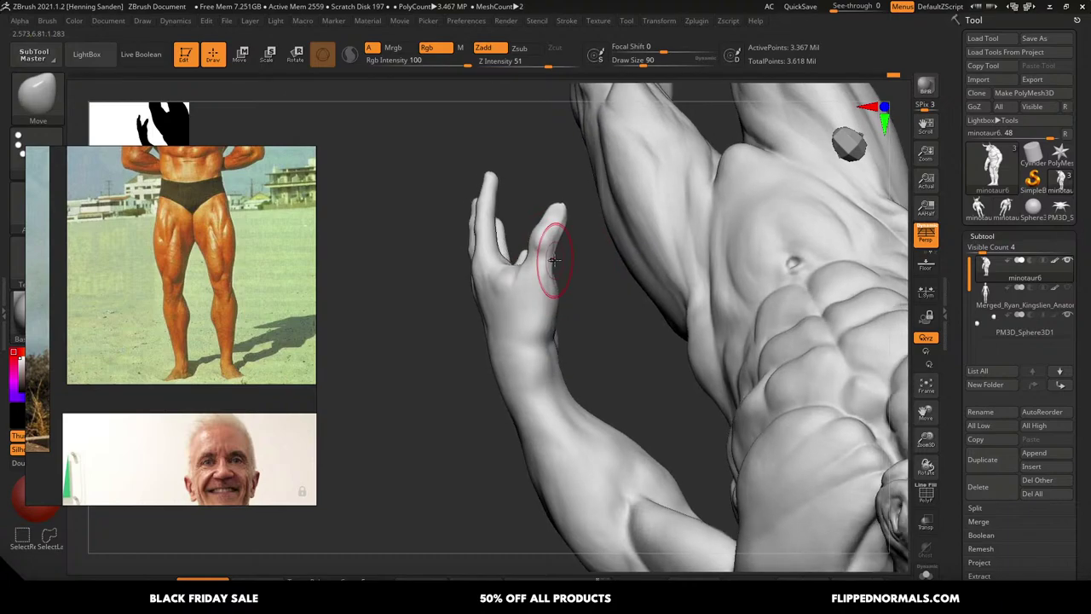
key("s")
mouse_move(552, 259)
left_mouse_down()
mouse_move(541, 250)
mouse_move(563, 257)
left_mouse_up()
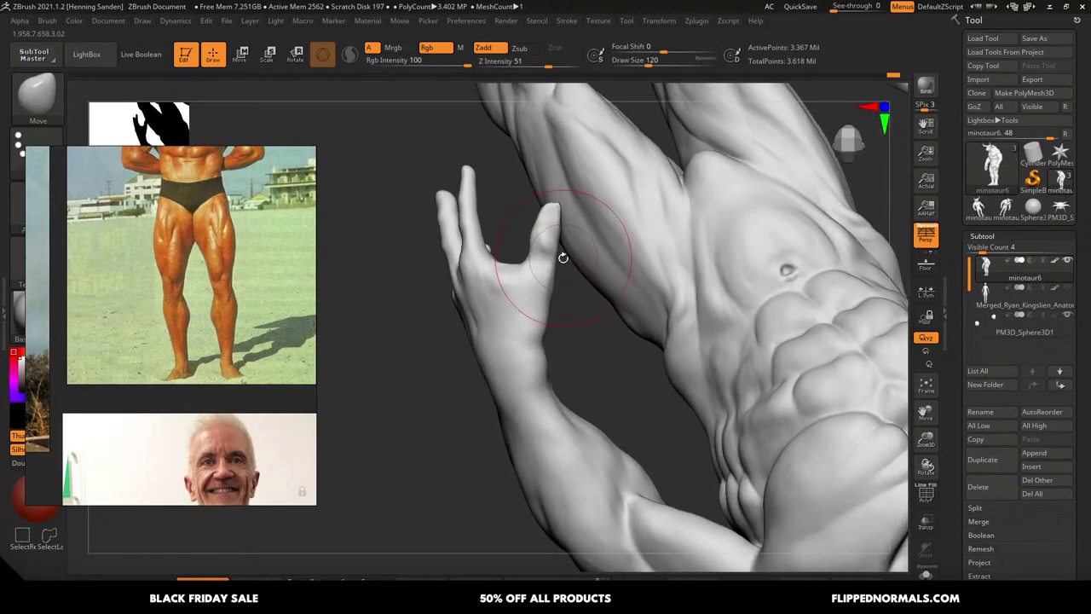
right_click_drag(555, 261, 531, 251)
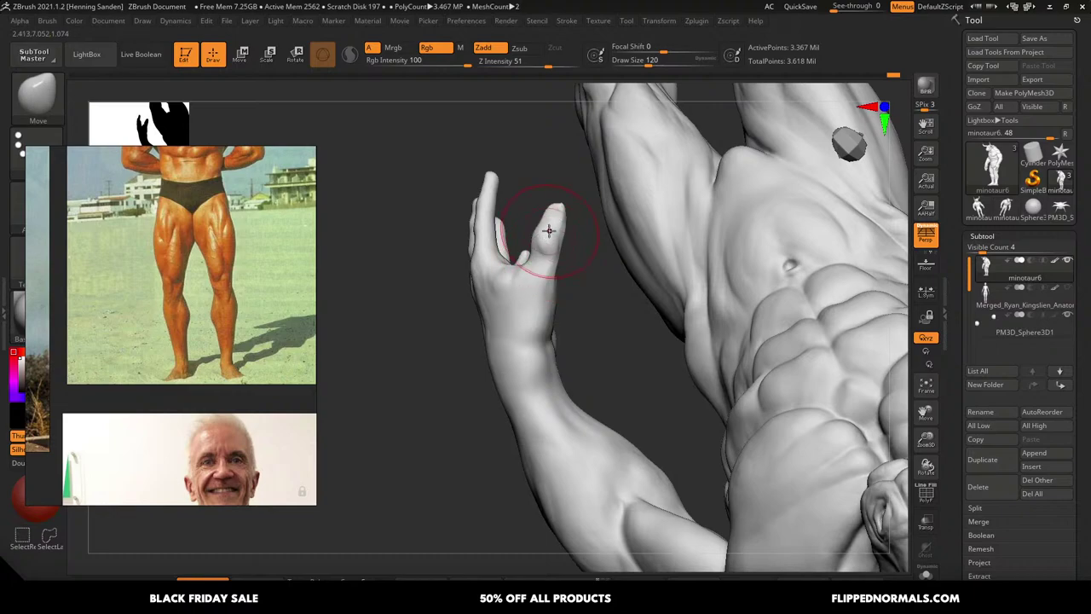
Adjust the upper back muscles with the Move brush at draw size 71
key("s")
left_click_drag(555, 214, 565, 214)
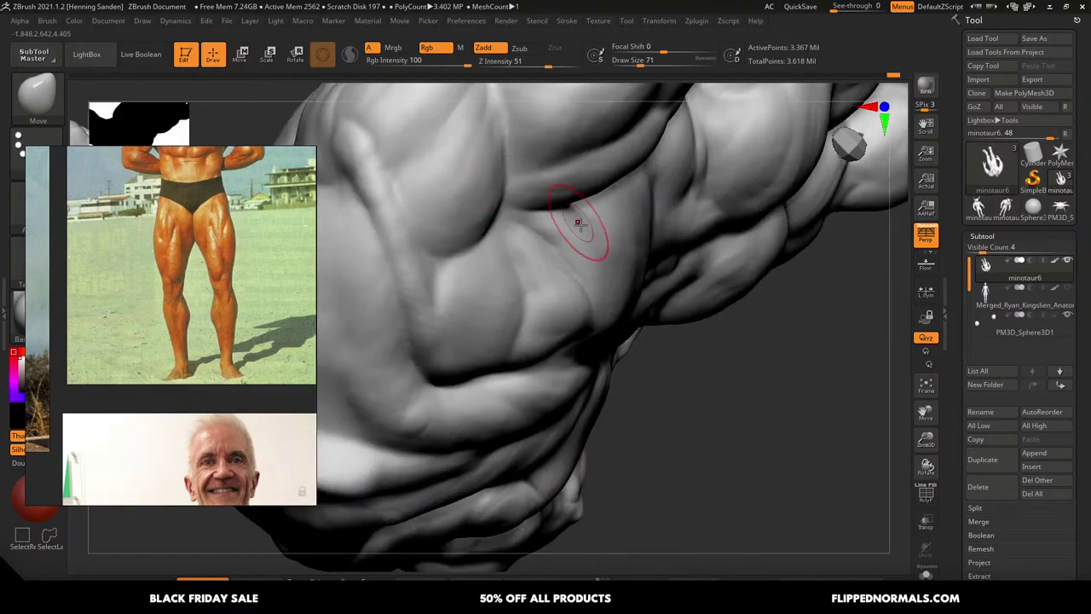
left_click_drag(568, 219, 657, 269)
right_click_drag(658, 271, 585, 214, "ctrl")
Reposition the fingers and shape the back of the hand with the Move brush at draw sizes 90, 101 and 120
mouse_move(540, 315)
right_mouse_down("shift")
mouse_move(506, 311)
mouse_move(585, 290)
mouse_move(575, 269)
mouse_move(524, 317)
mouse_move(554, 333)
mouse_move(530, 339)
mouse_move(546, 305)
right_mouse_up("shift")
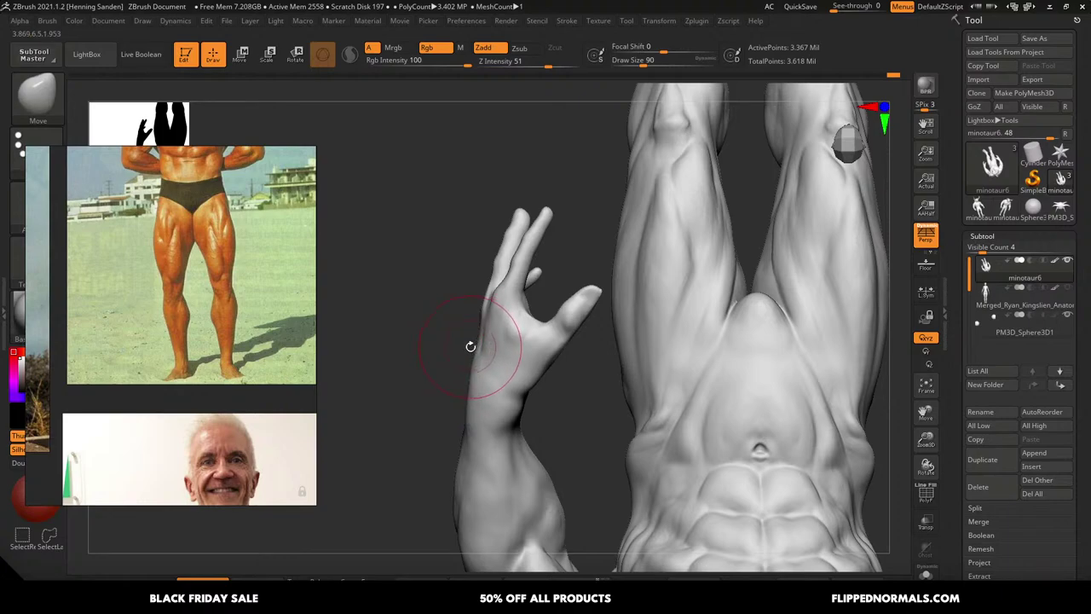
right_click_drag(505, 332, 502, 286)
key("s")
left_click_drag(502, 294, 504, 295)
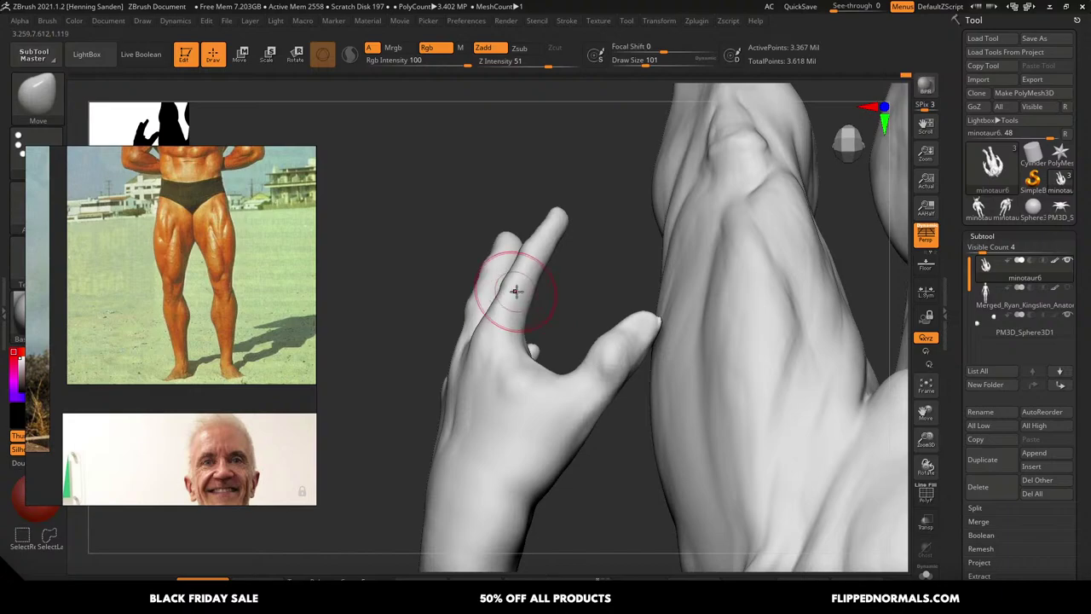
mouse_move(509, 265)
right_mouse_down("alt")
mouse_move(493, 236)
mouse_move(525, 341)
mouse_move(521, 283)
right_mouse_up("alt")
key("s")
left_click_drag(526, 349, 523, 350)
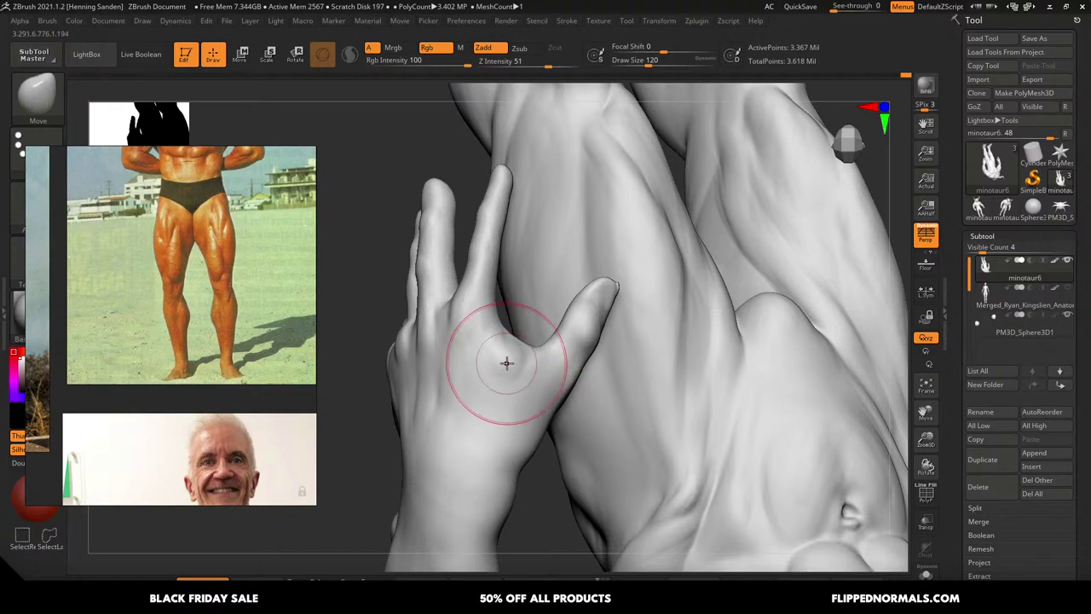
Adjust the wrist and heel of the hand with the Move brush at draw size 112, and check the whole figure
mouse_move(506, 363)
right_mouse_down()
mouse_move(550, 356)
mouse_move(514, 309)
right_mouse_up()
right_click_drag(514, 309, 512, 341)
key("s")
left_click_drag(513, 337, 516, 336)
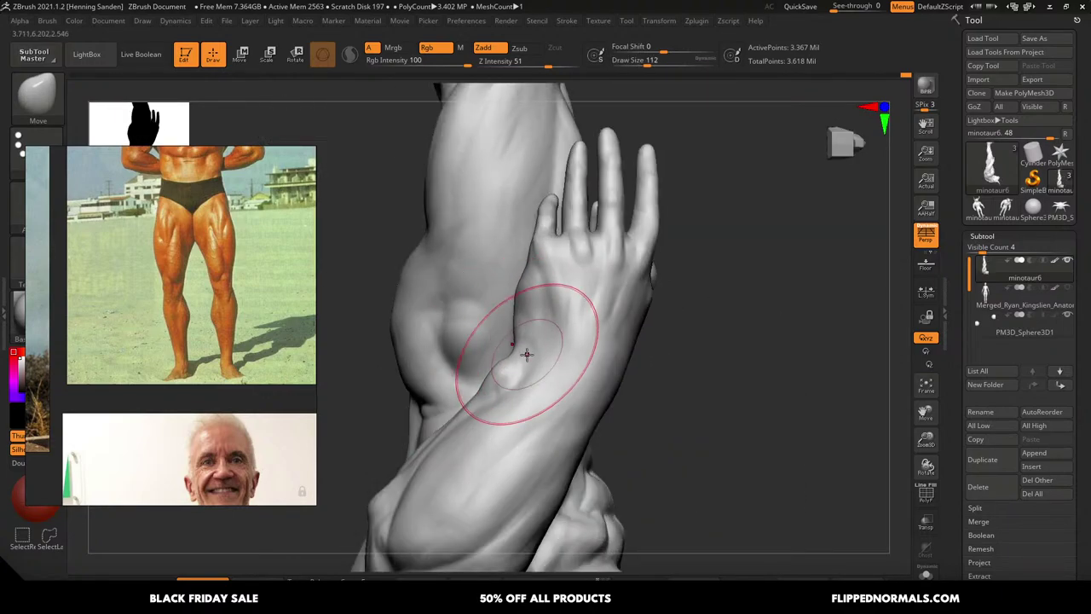
right_click_drag(526, 354, 507, 374)
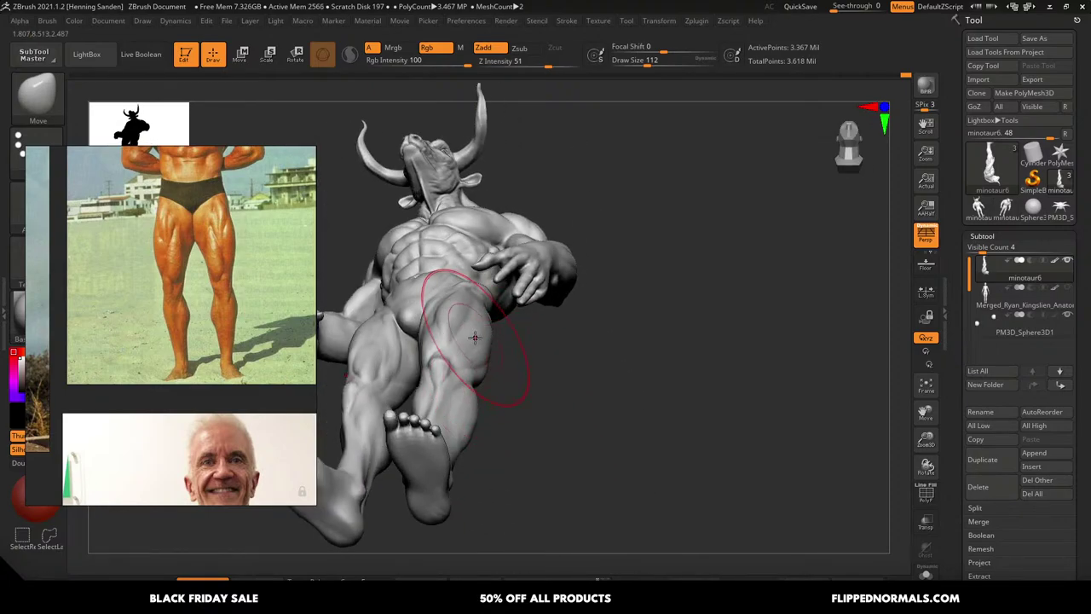
right_click_drag(475, 338, 507, 347)
right_click_drag(443, 329, 510, 303, "alt")
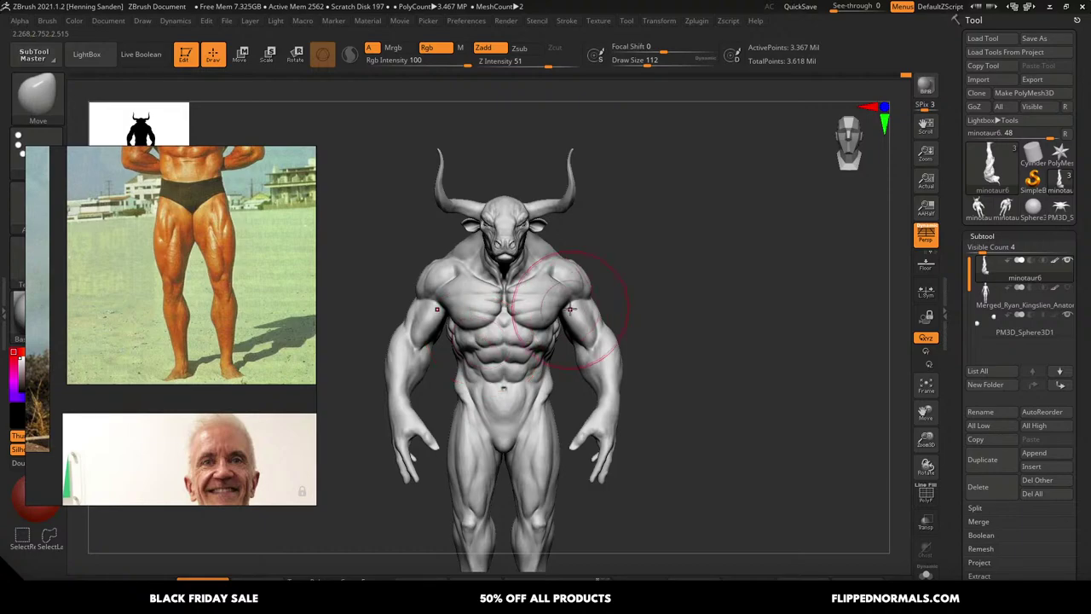
Refine the shoulder and its transition to the neck and chest with the Move brush at draw sizes 101 and 94
right_click_drag(571, 309, 563, 375, "alt")
right_click_drag(541, 287, 499, 311)
mouse_move(601, 288)
right_mouse_down()
mouse_move(586, 257)
mouse_move(580, 288)
right_mouse_up()
key("s")
left_click_drag(536, 271, 539, 271)
left_click_drag(539, 285, 538, 273)
key("s")
left_click_drag(576, 268, 604, 266)
key("s")
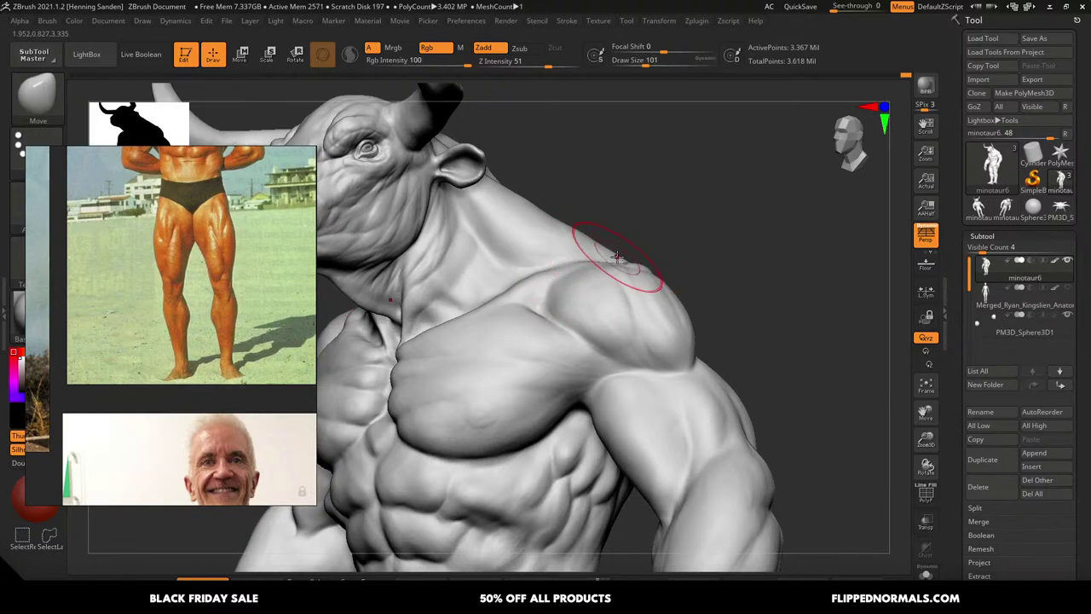
right_click_drag(617, 256, 570, 260)
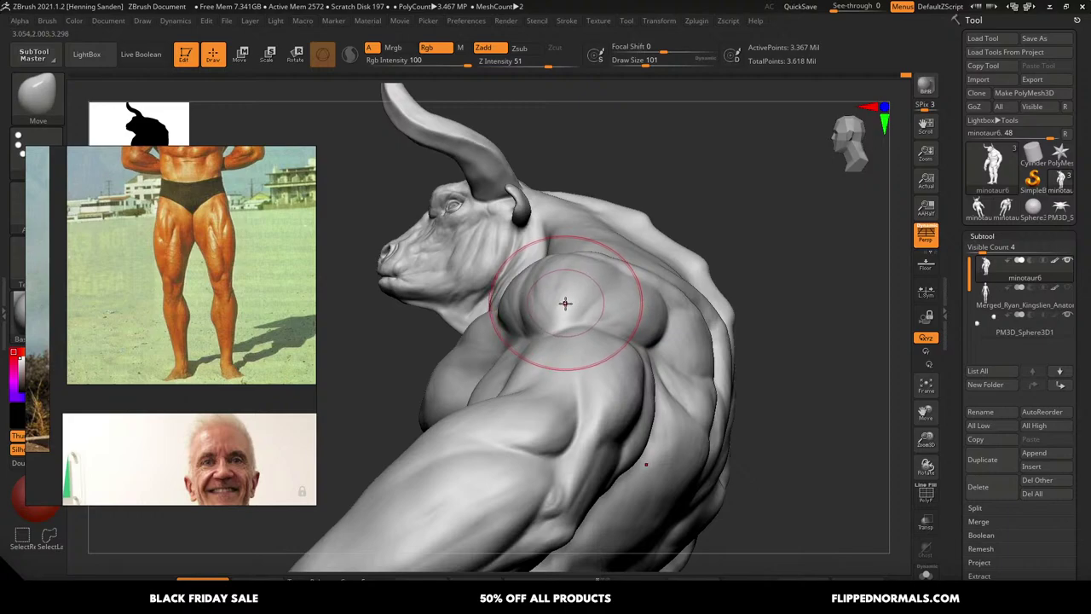
mouse_move(566, 303)
right_mouse_down("ctrl")
mouse_move(562, 274)
mouse_move(632, 340)
mouse_move(623, 321)
mouse_move(559, 315)
mouse_move(586, 317)
right_mouse_up("ctrl")
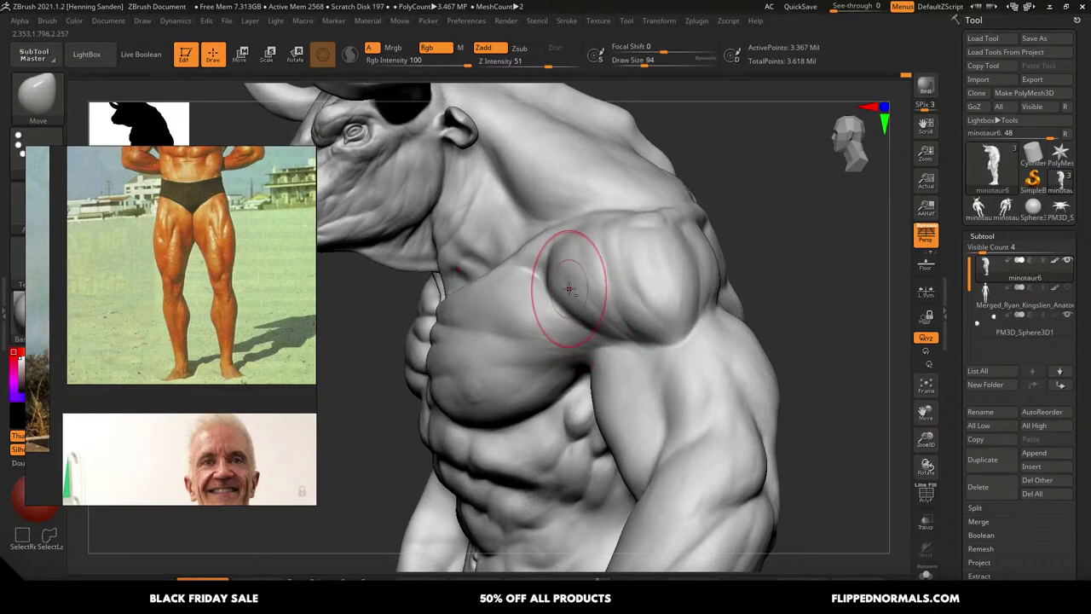
right_click_drag(570, 289, 605, 280, "ctrl")
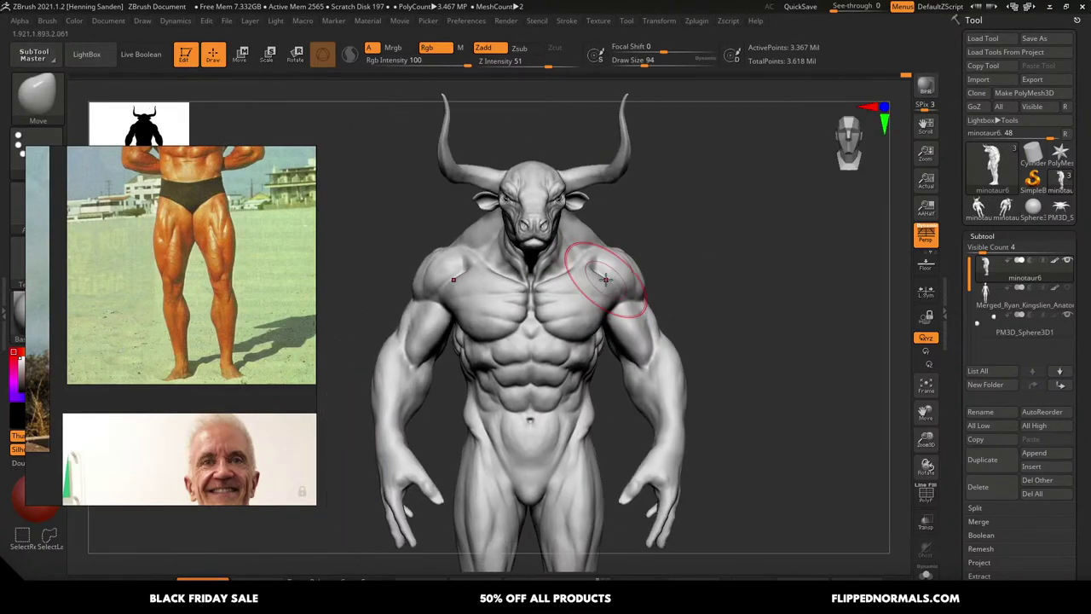
Shape the outer edge of the deltoid with the Move brush at draw sizes 101, 104 and 108
mouse_move(516, 286)
right_mouse_down("ctrl")
mouse_move(438, 344)
mouse_move(417, 271)
mouse_move(423, 315)
right_mouse_up("ctrl")
key("s")
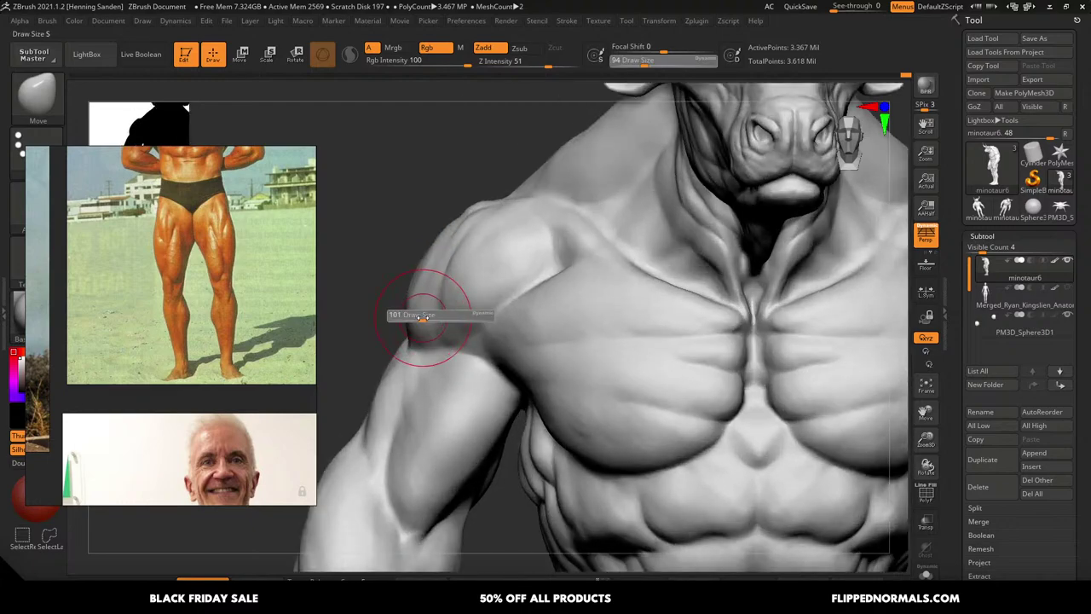
left_click_drag(421, 315, 424, 315)
right_click_drag(425, 314, 418, 313)
key("s")
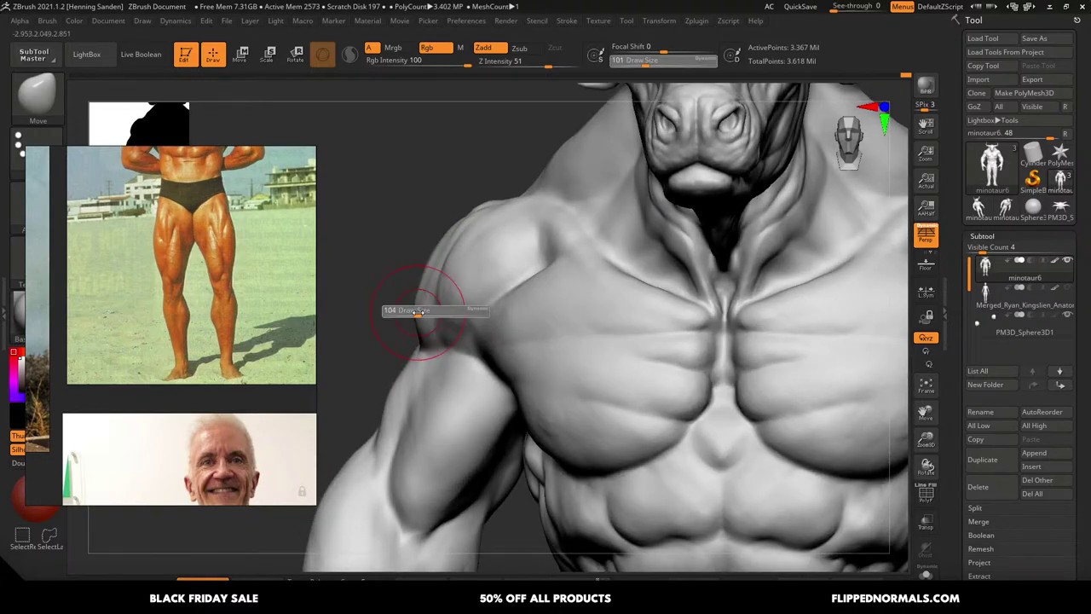
key("s")
left_click_drag(421, 314, 420, 315)
key("s")
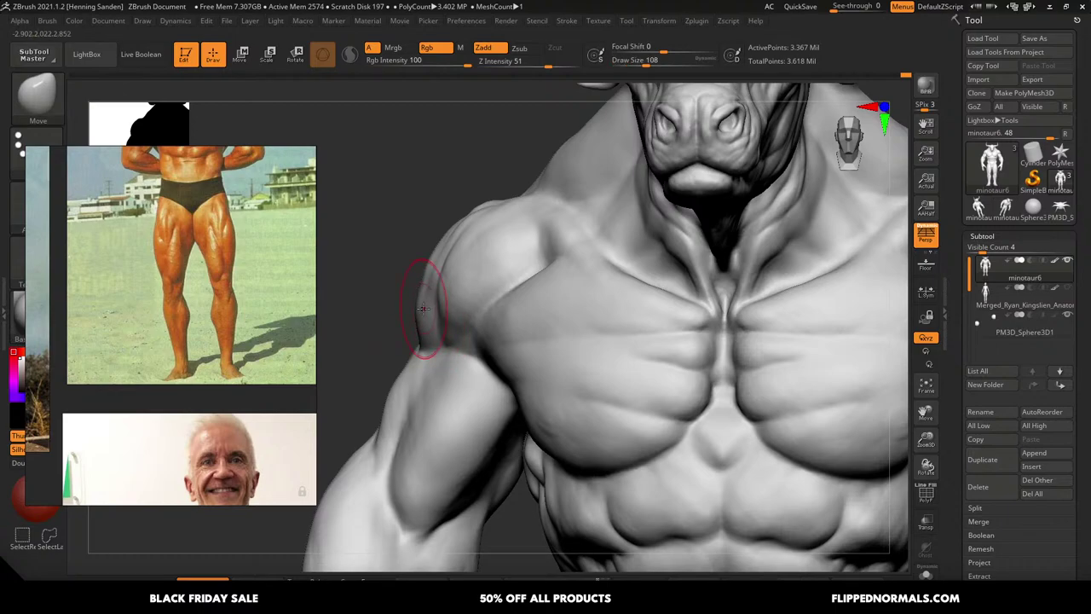
left_click_drag(384, 308, 479, 287)
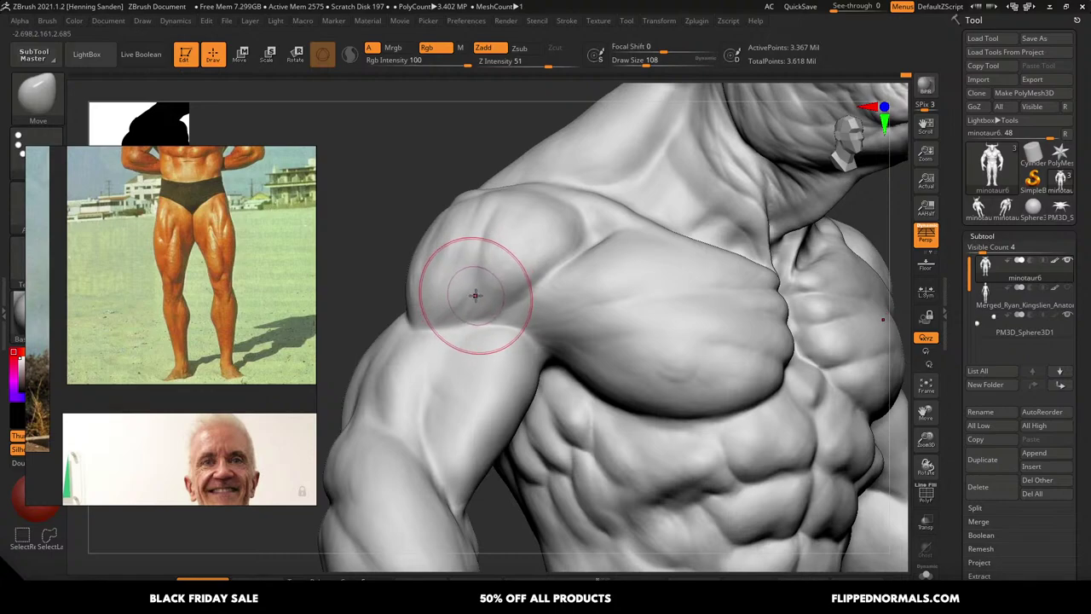
Adjust the outer contour of the upper arm down to the elbow with the Move brush at draw sizes 124 and 136
mouse_move(475, 295)
right_mouse_down()
mouse_move(500, 270)
mouse_move(463, 304)
mouse_move(480, 368)
mouse_move(462, 352)
mouse_move(483, 283)
right_mouse_up()
key("]")
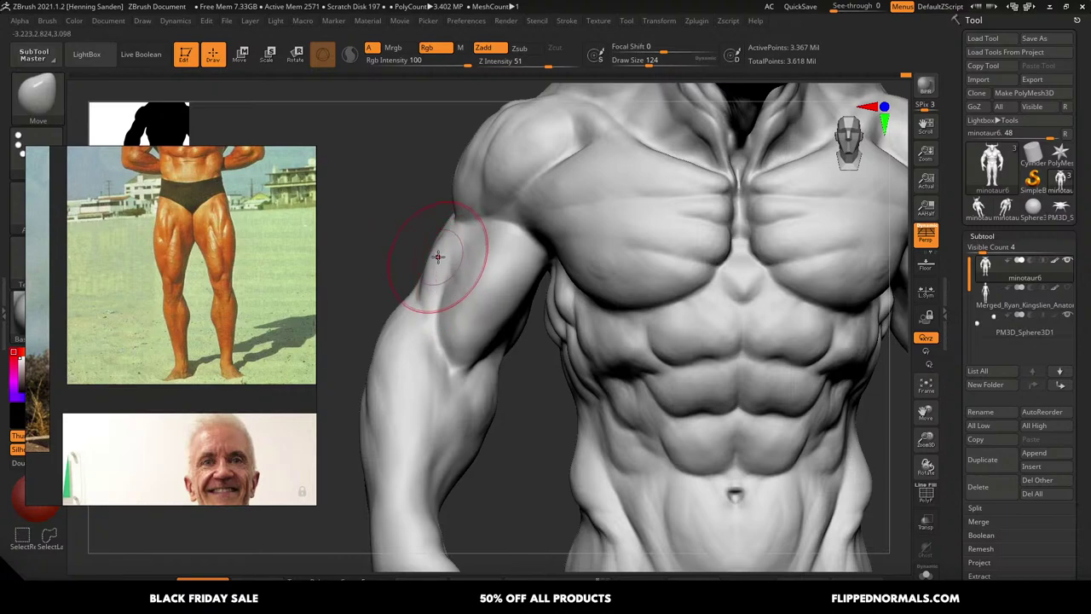
left_click_drag(438, 256, 448, 246)
key("s")
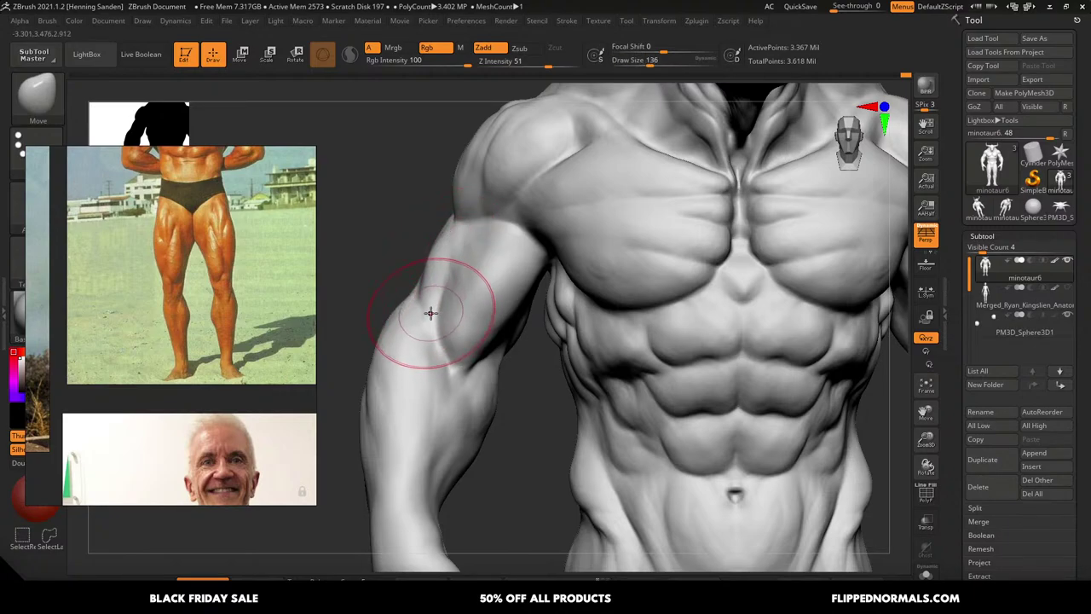
Build up the muscle at the elbow and top of the forearm with ClayBuildup at draw size 101
right_click_drag(430, 313, 426, 322)
key("b")
key("c")
key("b")
key("s")
left_click_drag(426, 322, 418, 321)
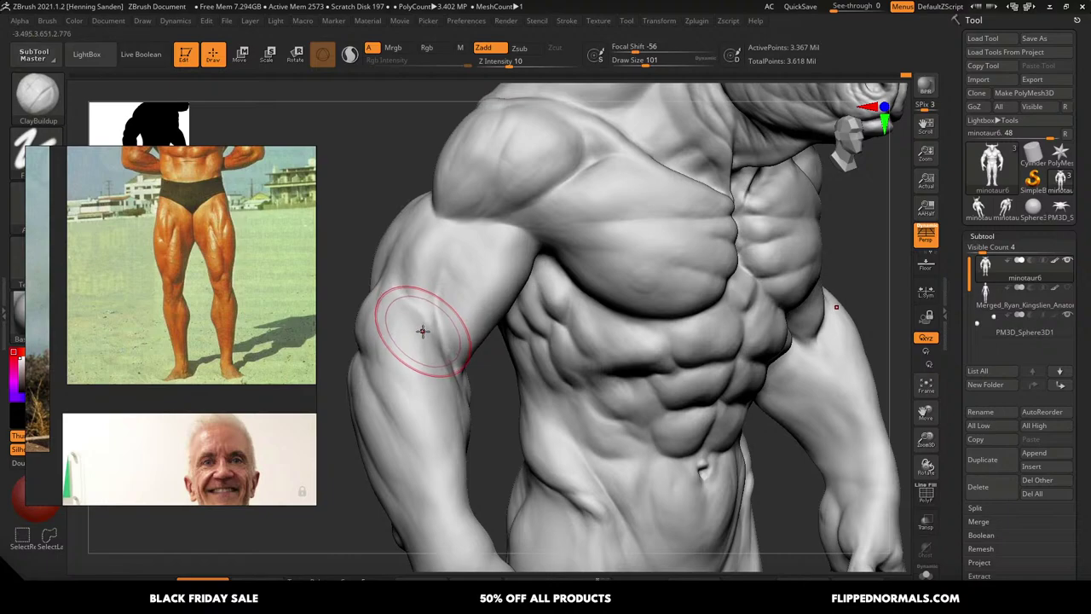
Adjust the lat contour from the back with the Move brush at draw size 149
mouse_move(426, 321)
right_mouse_down()
mouse_move(424, 297)
mouse_move(448, 324)
mouse_move(490, 309)
mouse_move(471, 270)
mouse_move(623, 312)
mouse_move(668, 310)
mouse_move(662, 331)
mouse_move(653, 324)
right_mouse_up()
key("b")
key("m")
key("v")
key("s")
left_click_drag(646, 329, 655, 328)
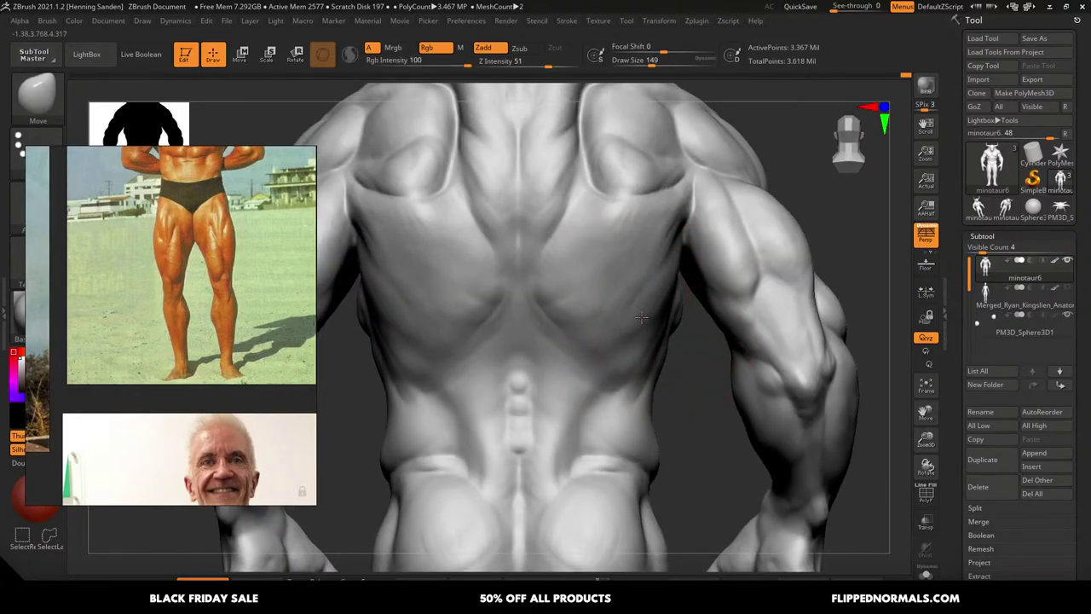
Build up the back muscles below the shoulder blades with ClayBuildup at draw size 54
key("b")
key("c")
key("b")
key("s")
mouse_move(640, 317)
left_mouse_down()
mouse_move(628, 313)
mouse_move(638, 337)
left_mouse_up()
key("s")
left_click_drag(604, 305, 542, 292)
right_click_drag(558, 283, 613, 320, "alt")
key("bracketright")
left_click_drag(540, 327, 509, 308)
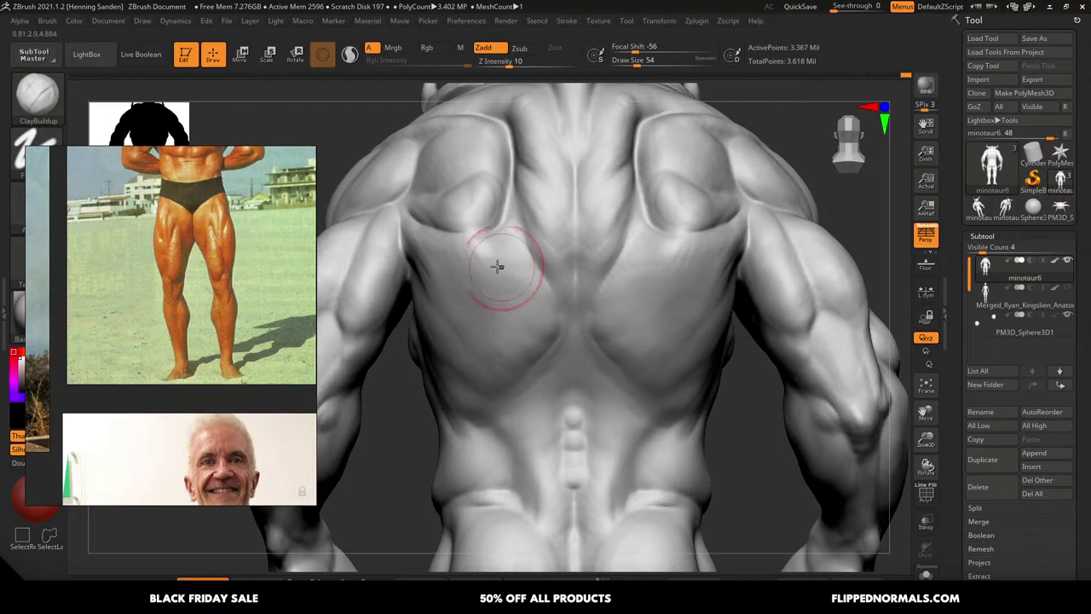
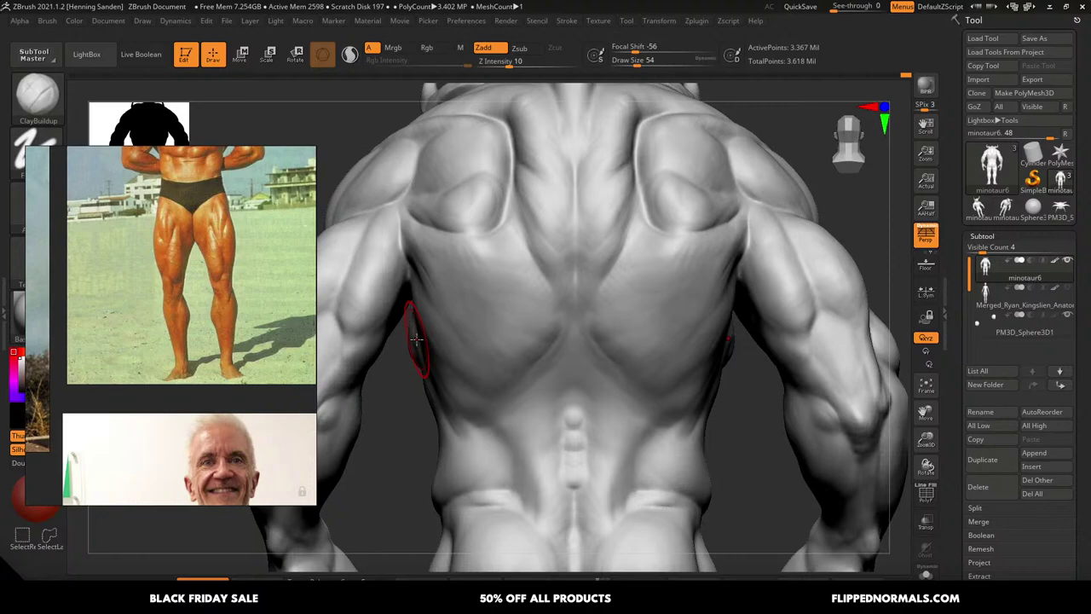
Switch to the PM3D_Sphere3D horned sphere, frame it, and check its wireframe
right_click_drag(632, 312, 678, 256)
left_click(1059, 213)
key("f")
right_click_drag(602, 268, 572, 288)
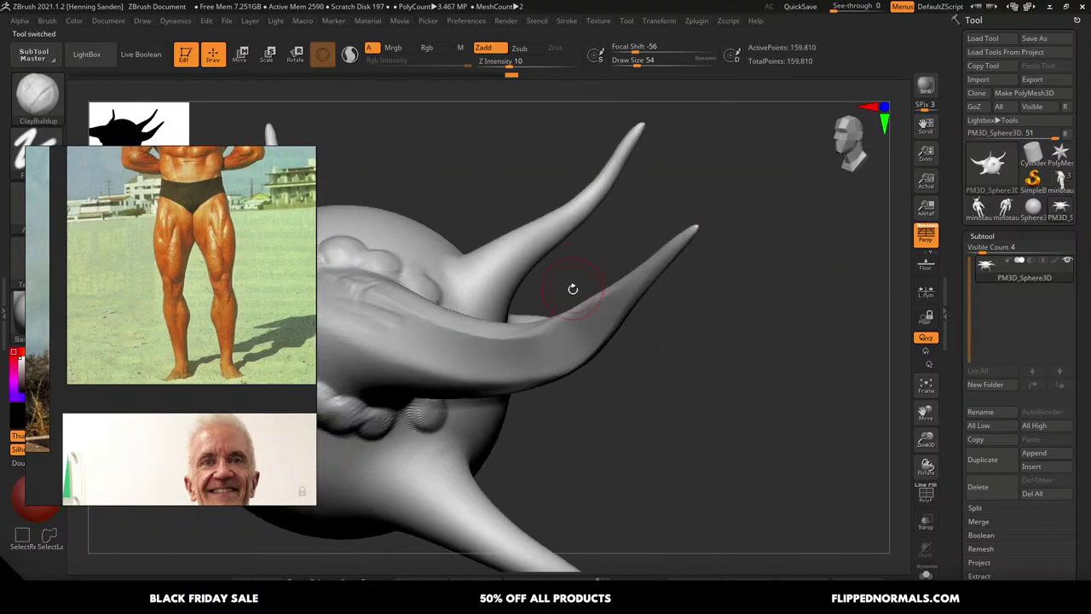
key("shift+f")
right_click_drag(526, 353, 635, 319)
key("shift+f")
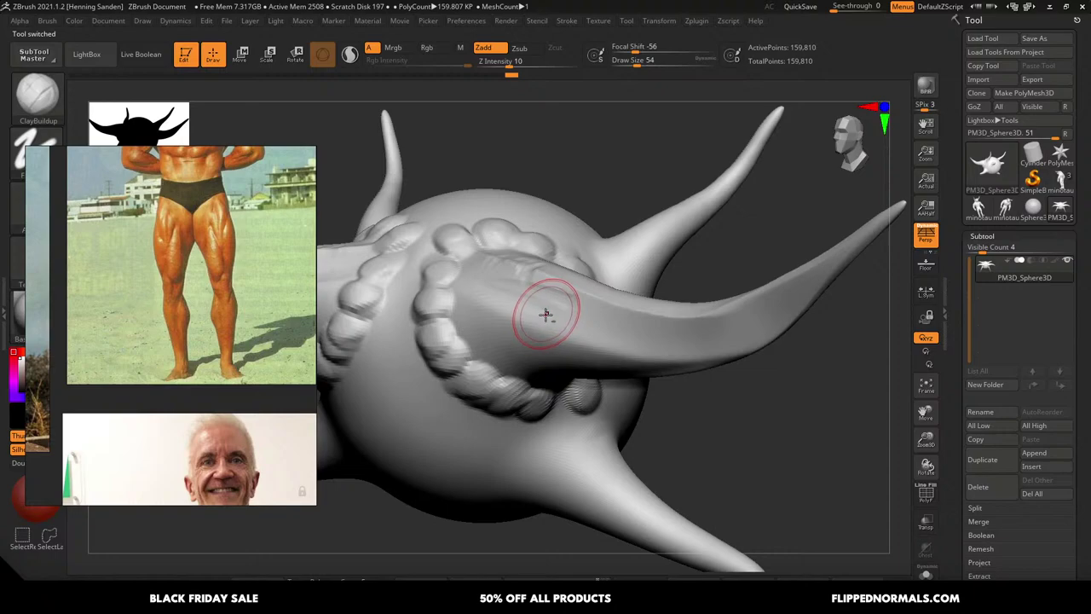
Remesh the horned sphere with DynaMesh into an even, lighter mesh and inspect its wireframe, ending with draw size 39
right_click_drag(546, 313, 547, 317)
key("s")
left_click_drag(547, 317, 536, 319)
right_click_drag(543, 323, 540, 306)
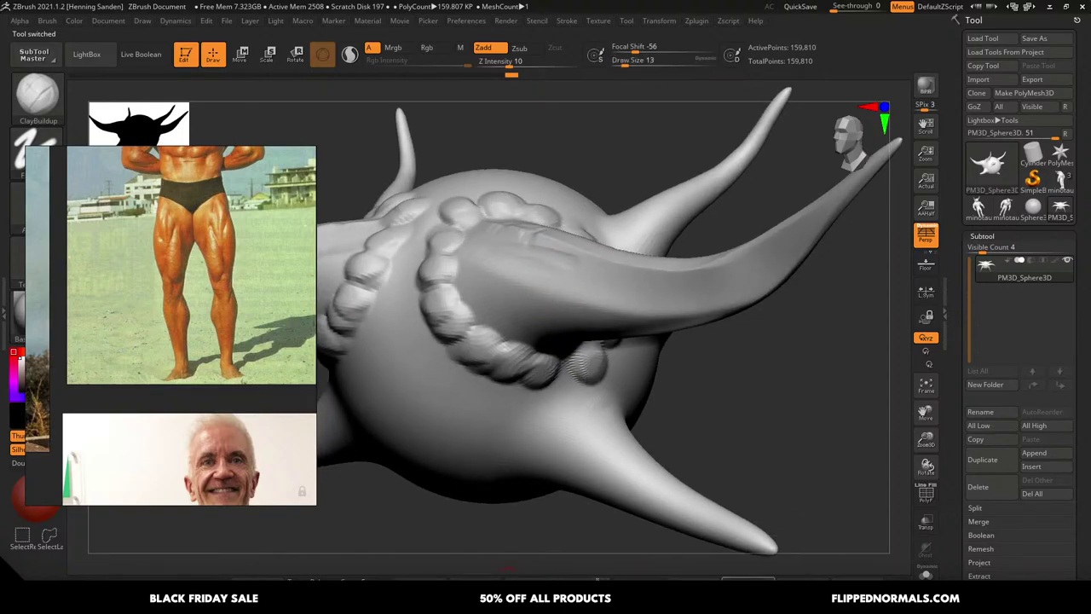
left_click(205, 582)
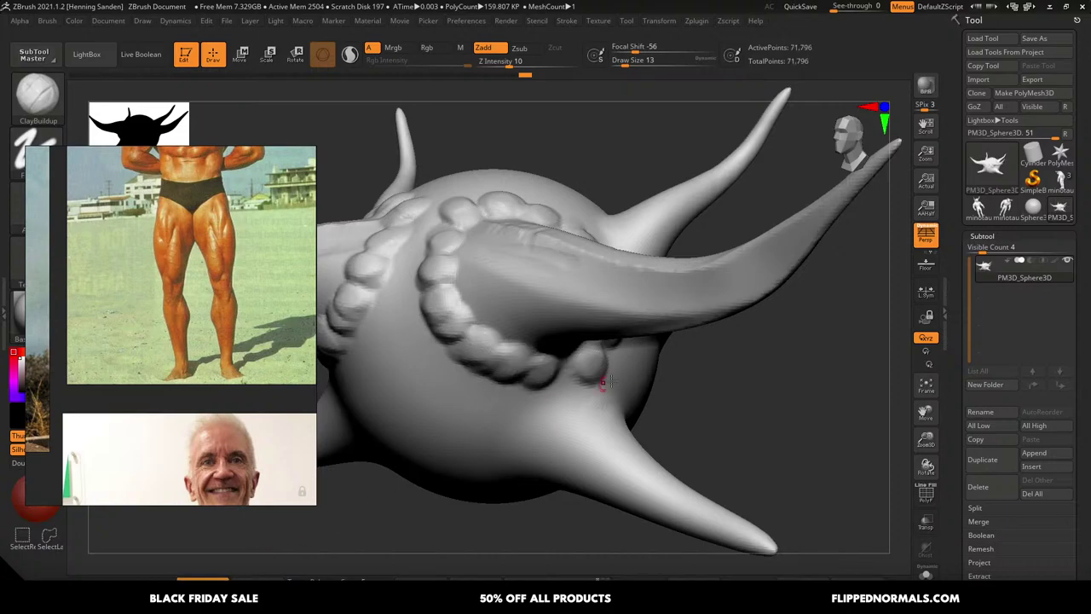
key("shift+f")
right_click_drag(602, 312, 591, 309, "ctrl")
key("s")
left_click_drag(591, 309, 600, 305)
mouse_move(599, 306)
right_mouse_down("ctrl")
mouse_move(632, 313)
mouse_move(645, 299)
right_mouse_up("ctrl")
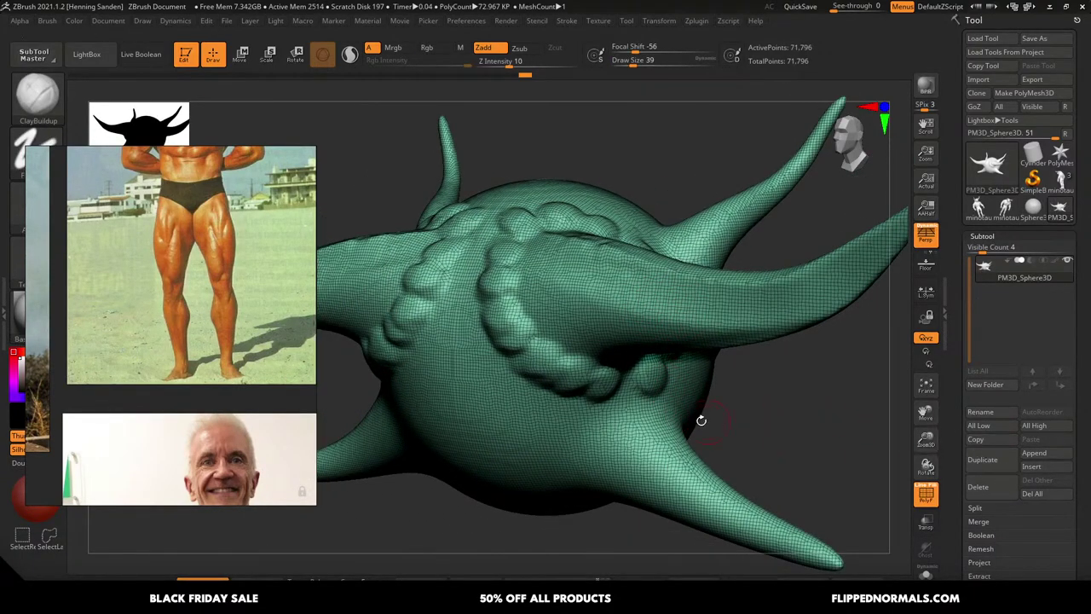
Put away the physique reference board and hide the wireframe on the horned sphere
right_click_drag(250, 358, 176, 372)
scroll(174, 372, "down", 3)
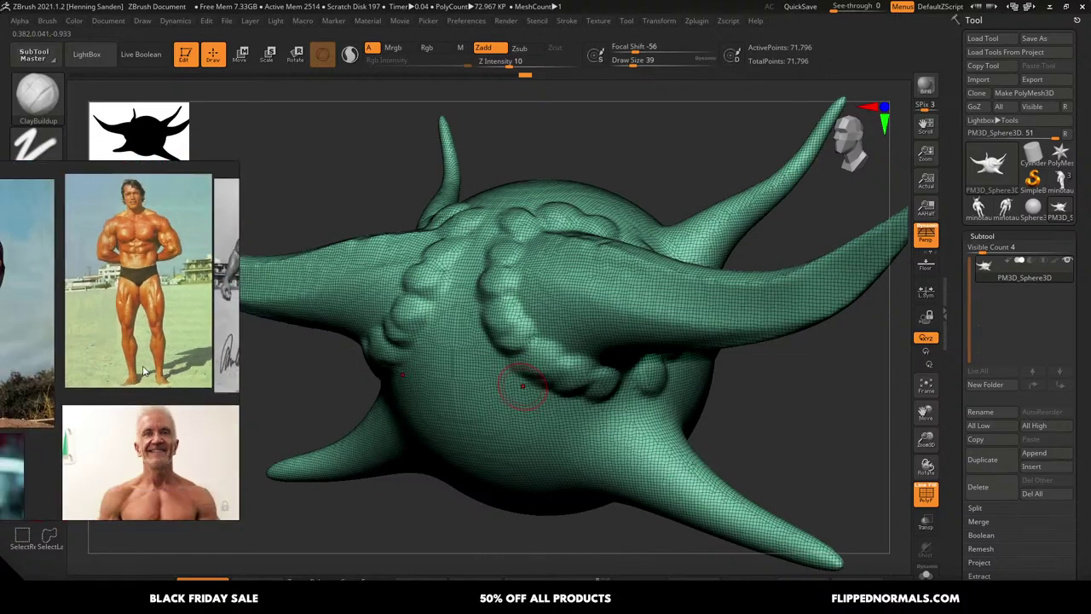
middle_click_drag(146, 411, 151, 316)
scroll(152, 368, "down", 5)
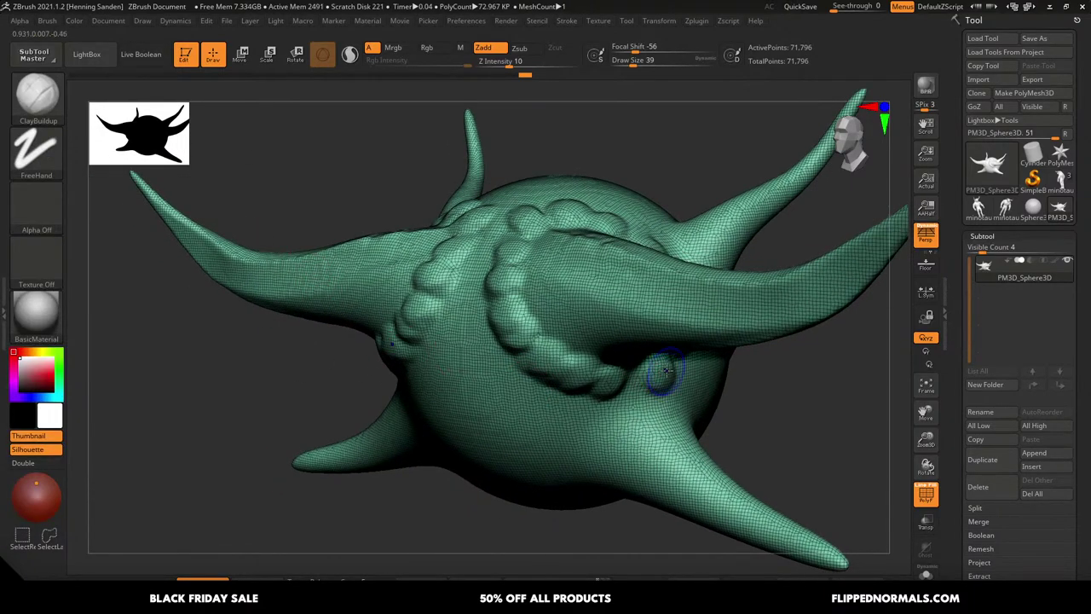
key("shift+f")
left_click_drag(727, 390, 650, 316, "alt")
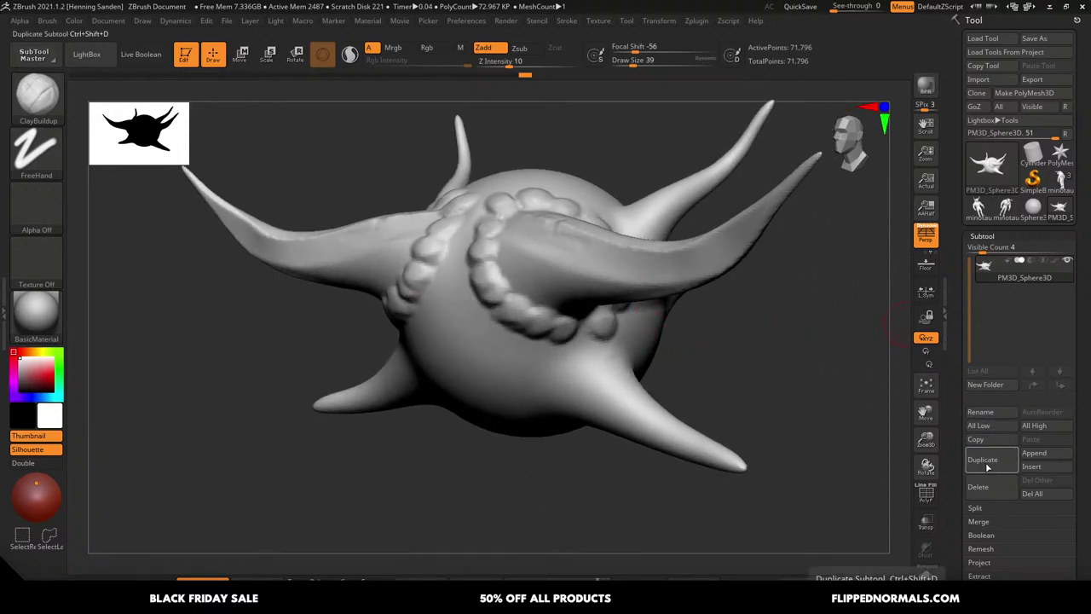
Duplicate the horned sphere subtool and retopologize the copy with ZRemesher
left_click(988, 466)
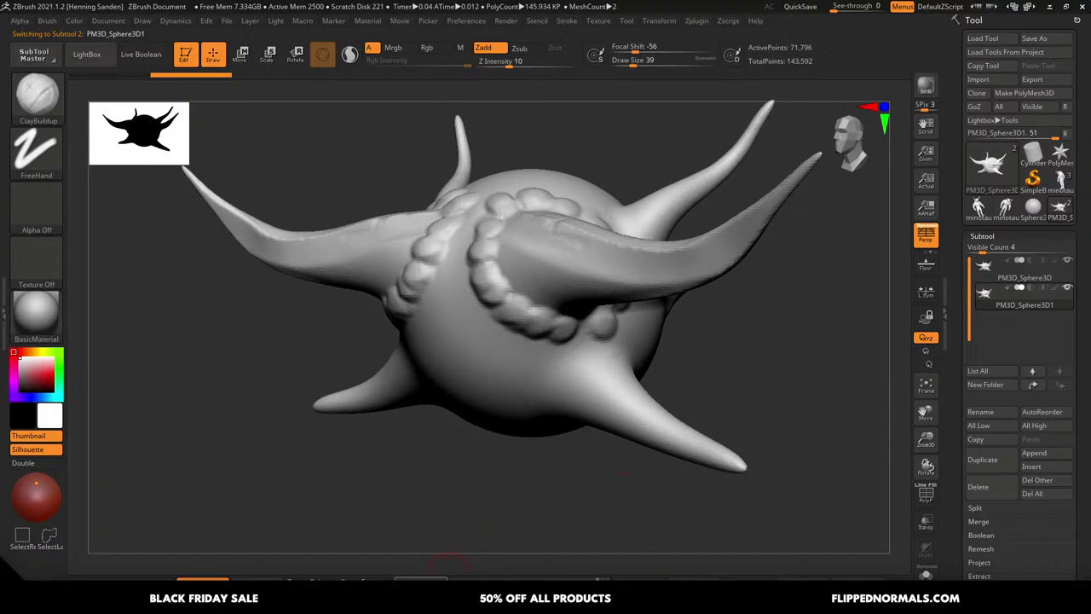
left_click(954, 415)
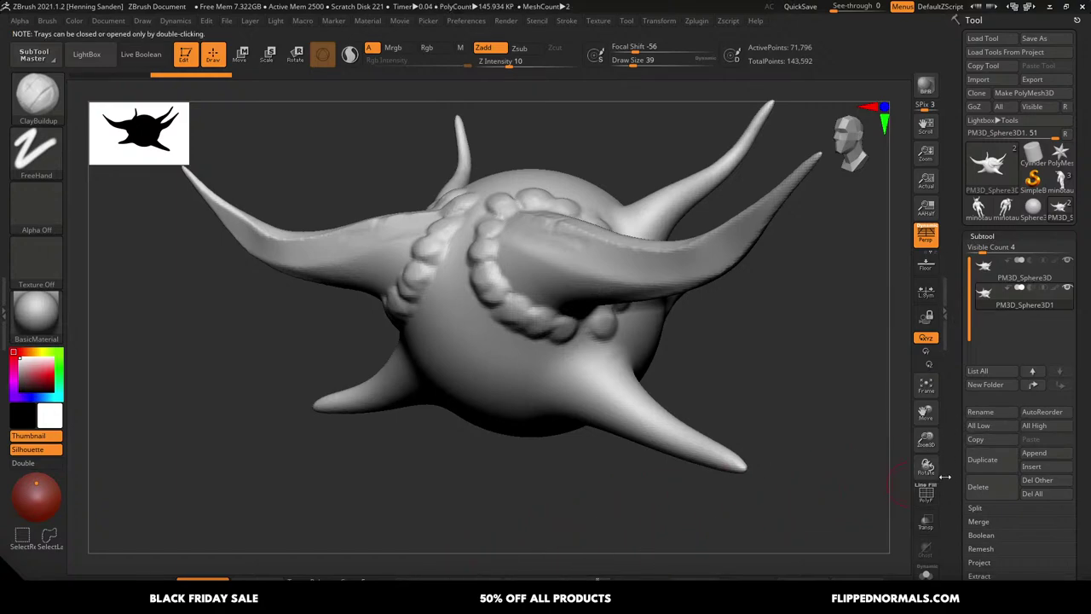
left_click_drag(945, 478, 942, 424)
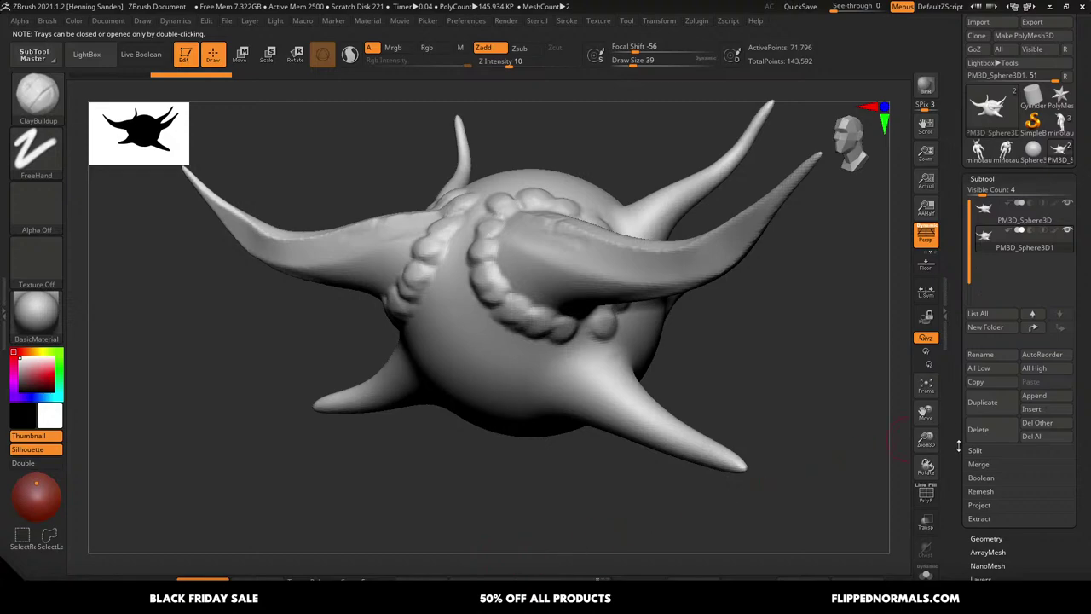
scroll(959, 446, "down", 4)
left_click(986, 422)
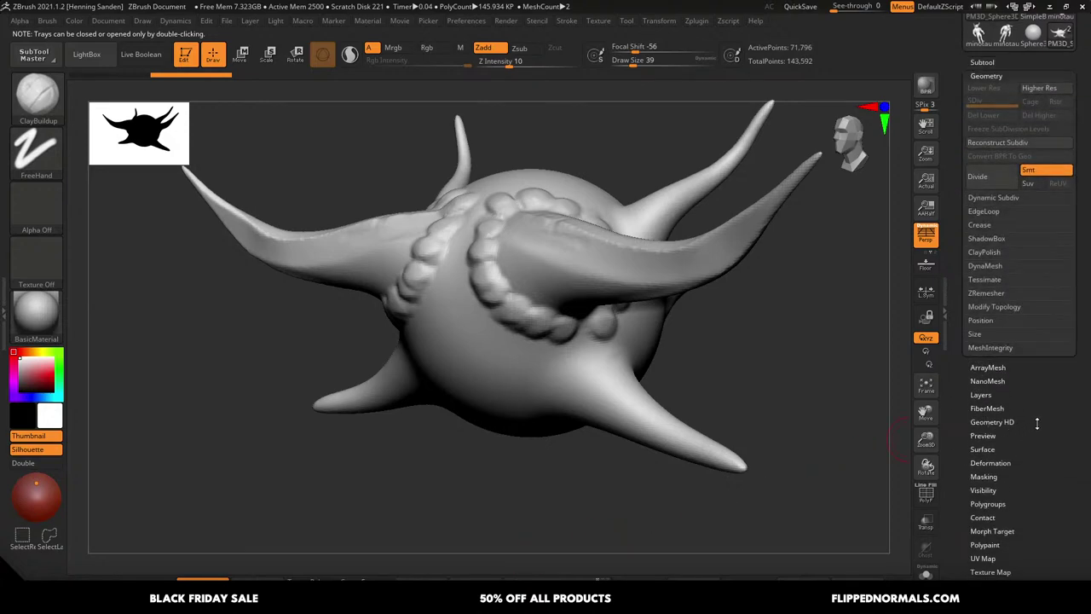
left_click(986, 266)
left_click(988, 268)
left_click(987, 293)
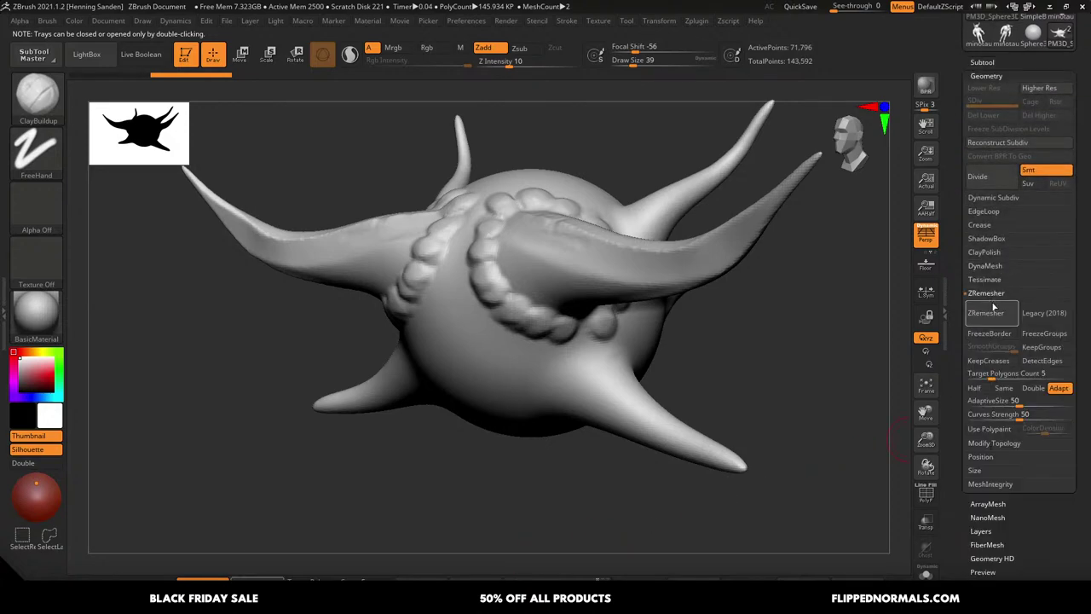
left_click(987, 316)
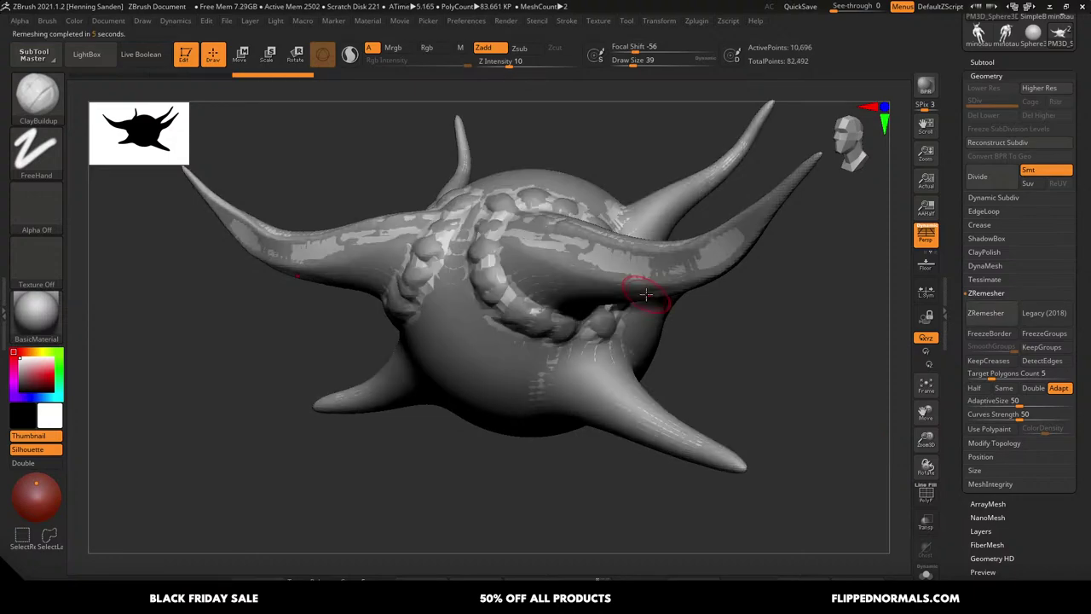
Isolate the remeshed copy, subdivide it twice to SDiv 3, and check its wireframe
key("ctrl+d")
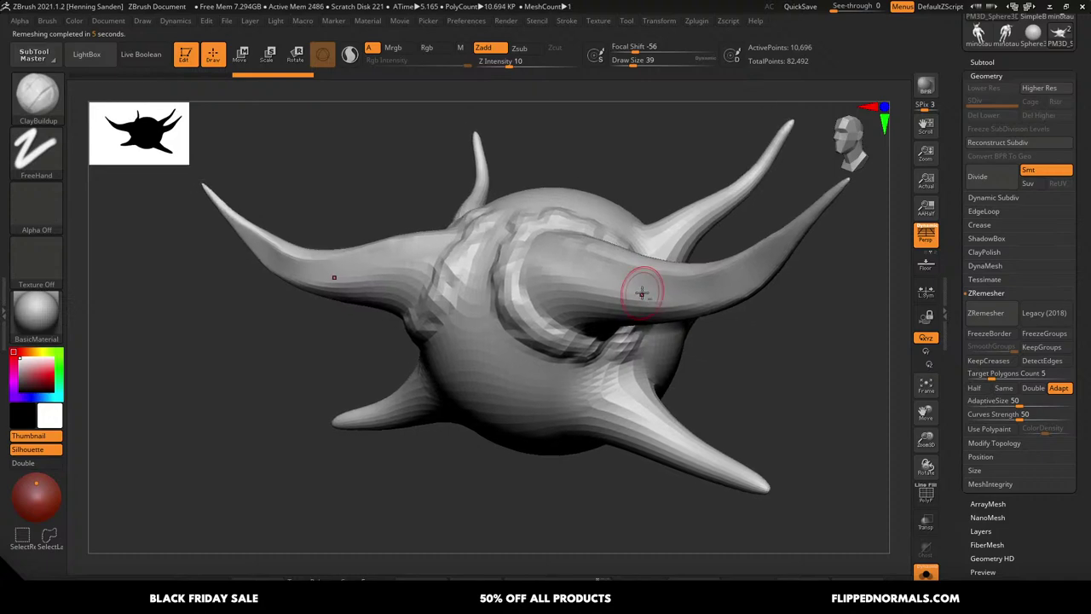
key("ctrl+d")
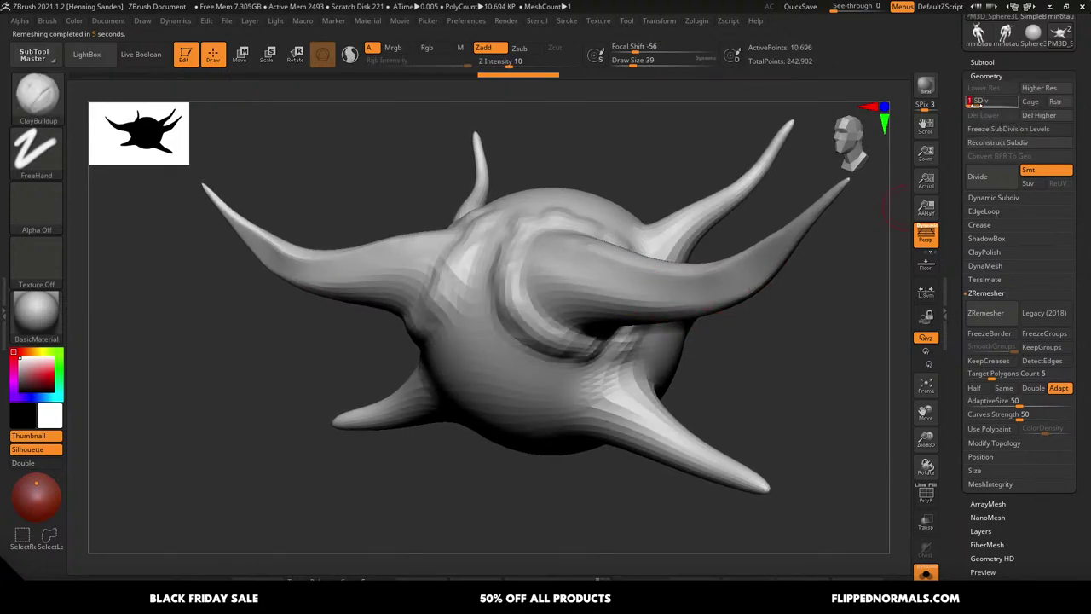
key("shift+f")
right_click_drag(584, 279, 658, 295)
key("shift+f")
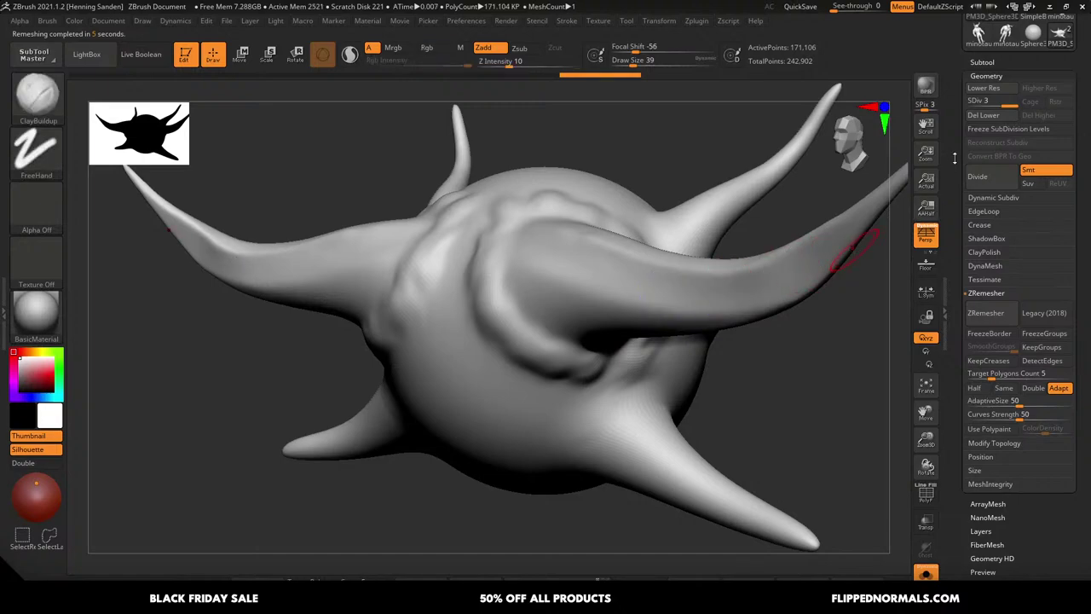
Show both subtools and project the original sphere's detail onto the subdivided copy with ProjectAll
key("alt+s")
left_click(982, 63)
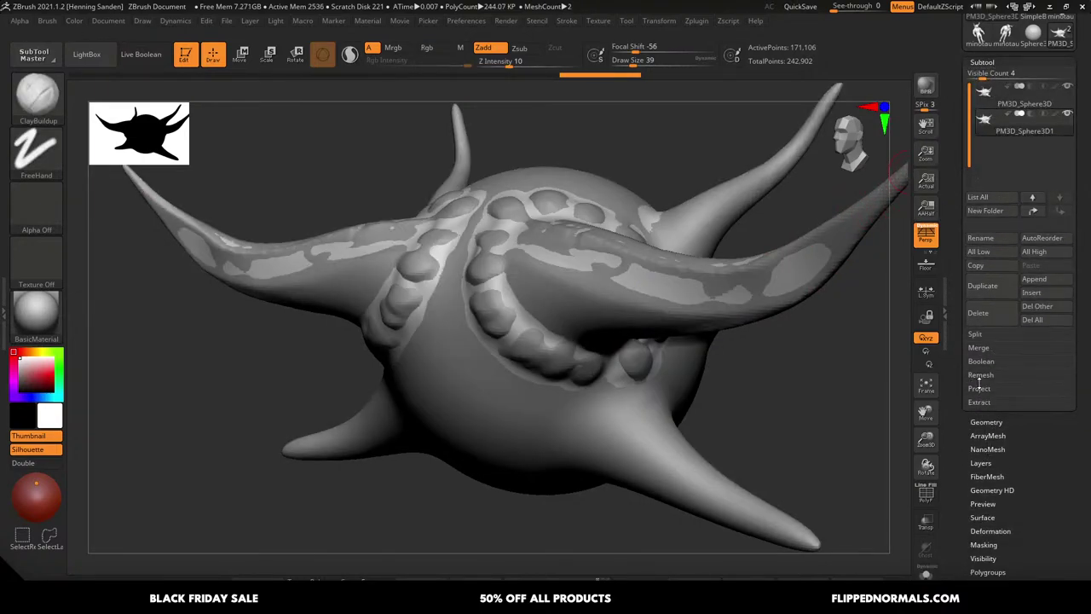
left_click(979, 387)
left_click(983, 402)
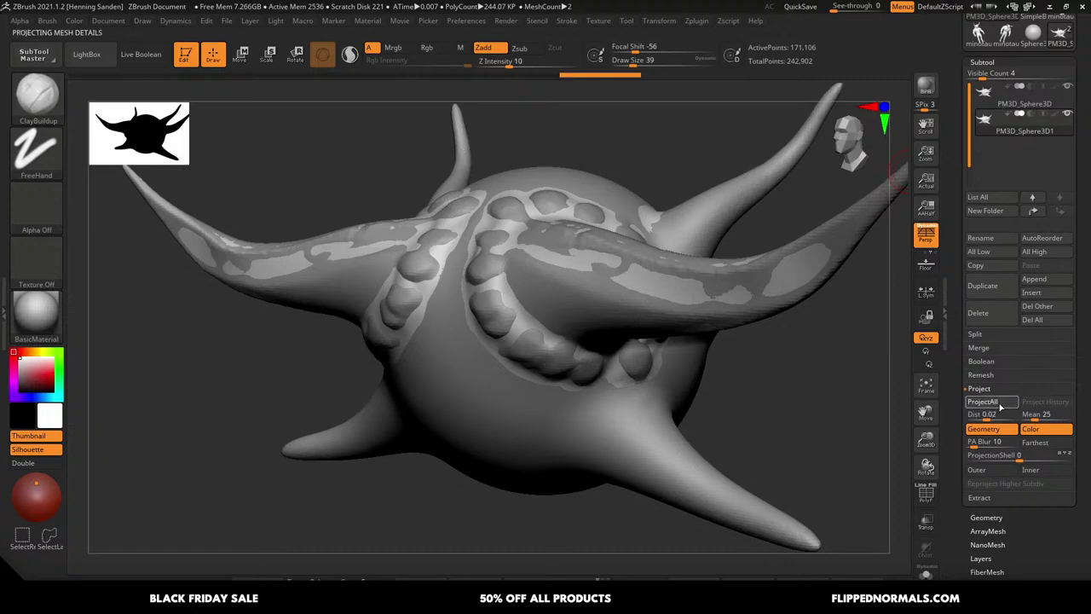
Isolate the copy and examine the projected beads and horn ridges up close, with and without the wireframe
key("alt+s")
key("shift+f")
key("shift+f")
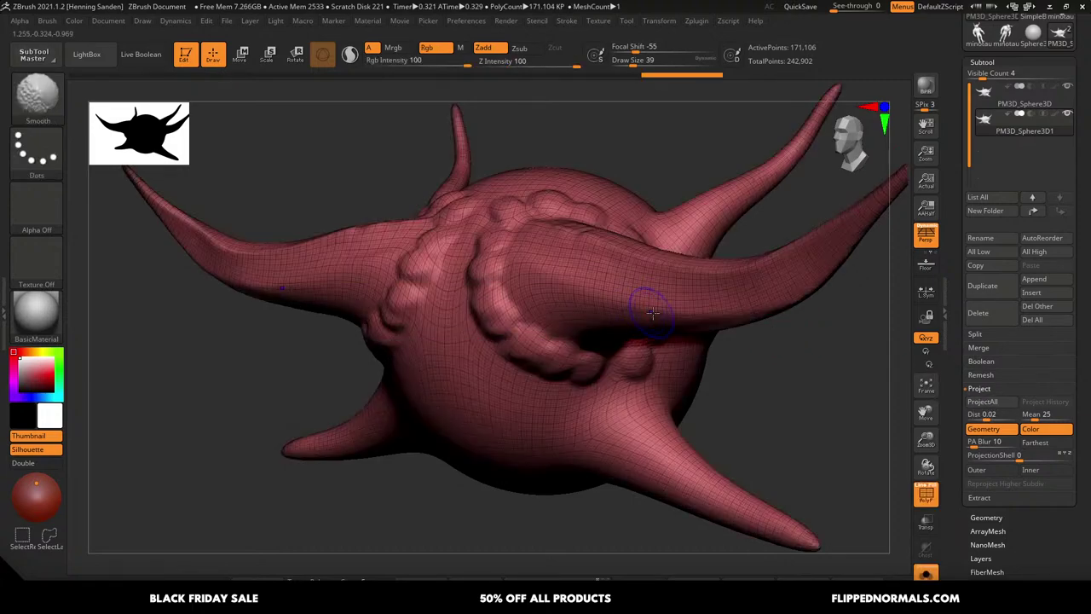
right_click_drag(509, 277, 563, 281)
mouse_move(562, 281)
right_mouse_down("ctrl")
mouse_move(546, 252)
mouse_move(555, 290)
right_mouse_up("ctrl")
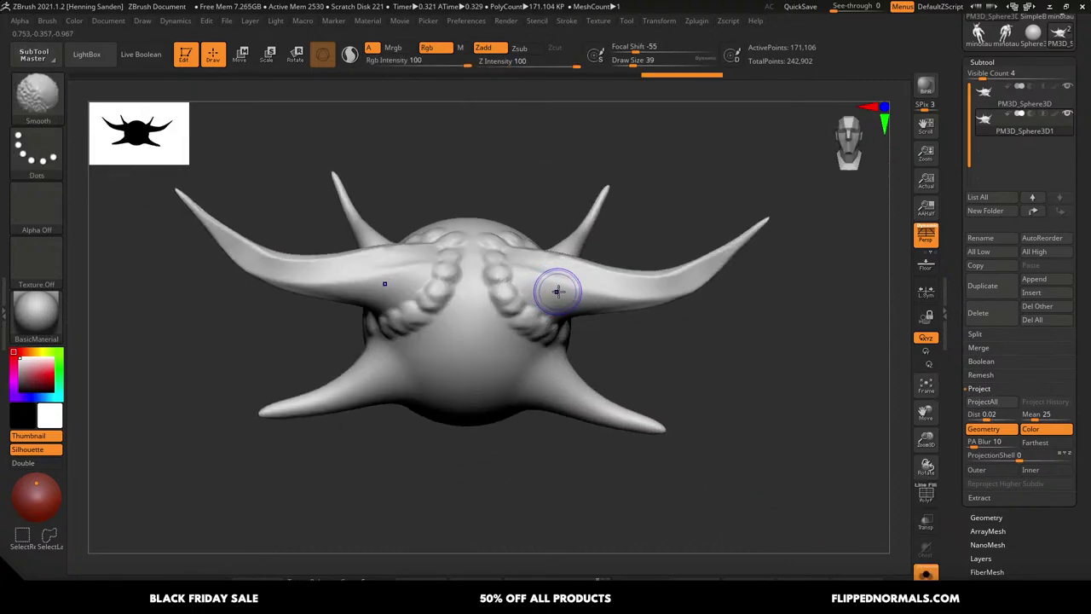
key("shift+f")
right_click_drag(617, 306, 574, 306, "ctrl")
key("shift+f")
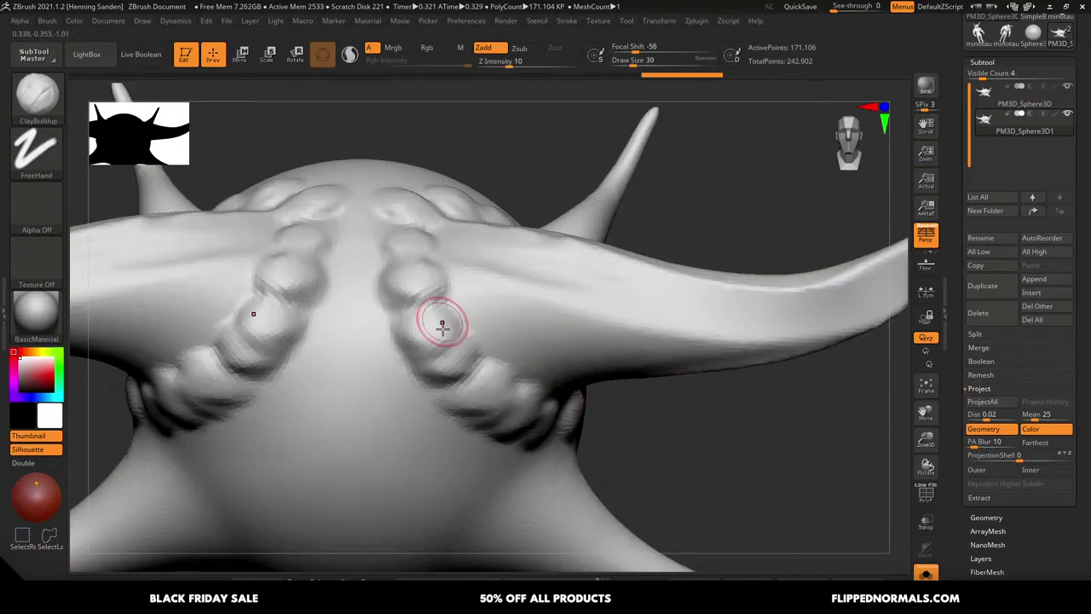
right_click_drag(439, 316, 450, 301)
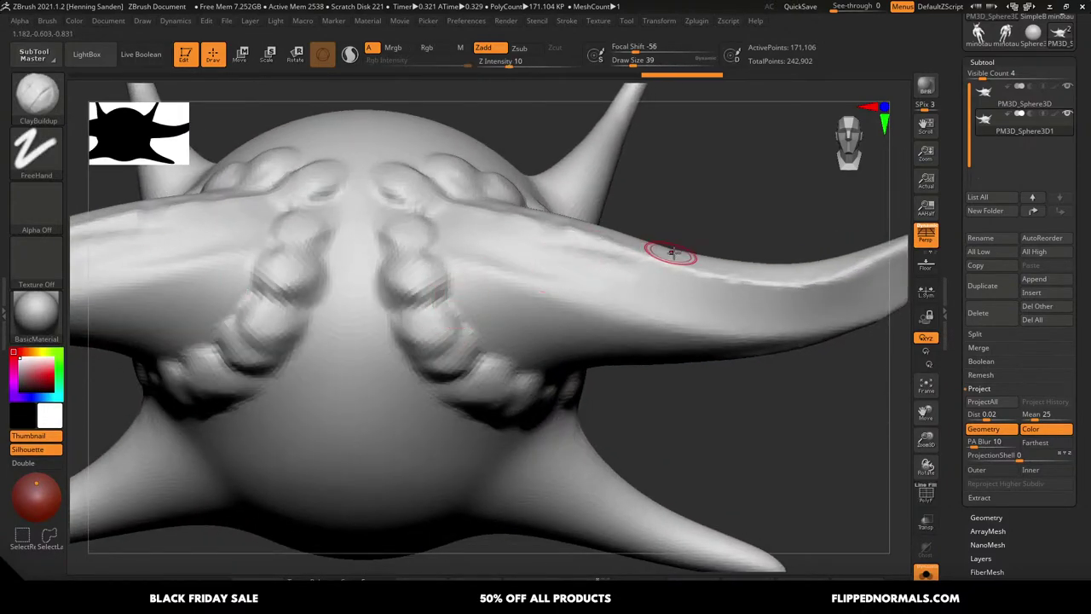
Switch back to the minotaur6 model and frame the whole figure
scroll(1018, 119, "up", 3)
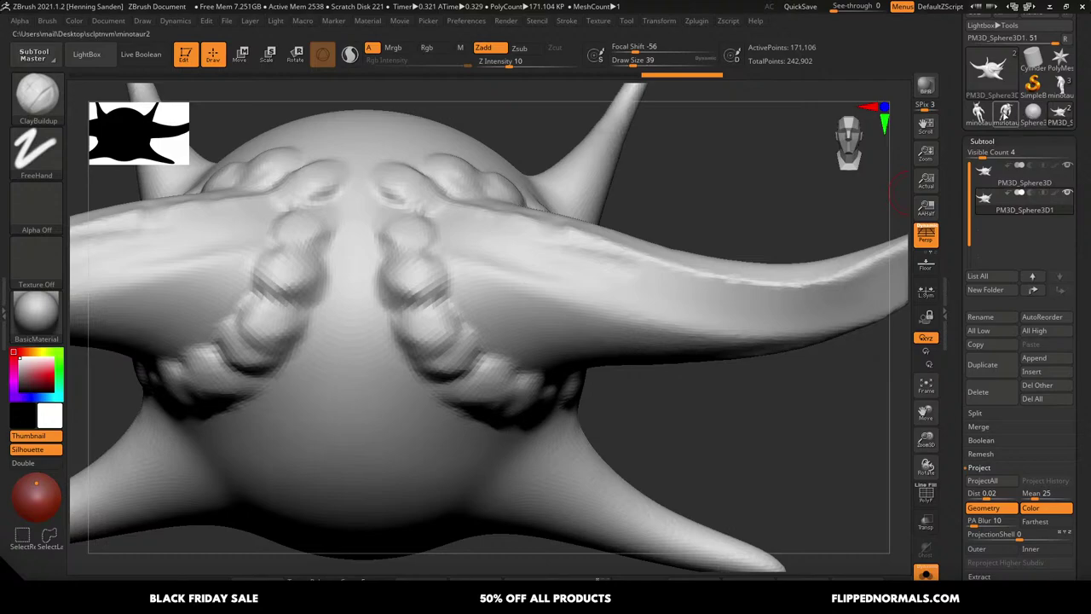
left_click(1060, 85)
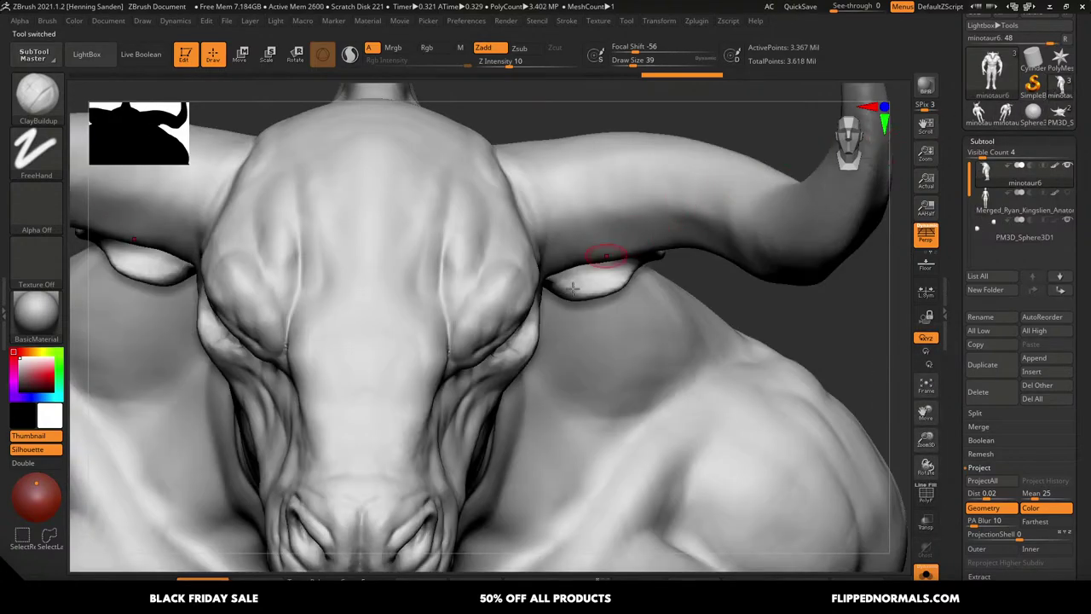
key("f")
mouse_move(488, 331)
right_mouse_down()
mouse_move(522, 288)
mouse_move(548, 288)
mouse_move(518, 314)
mouse_move(490, 309)
mouse_move(548, 297)
mouse_move(529, 314)
right_mouse_up()
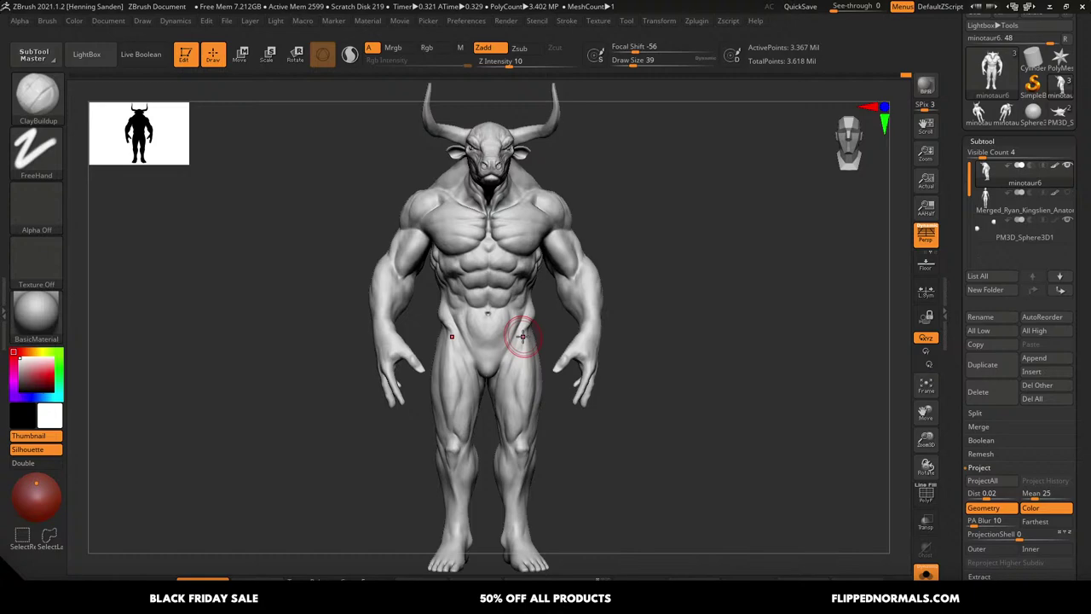
right_click_drag(591, 285, 572, 268)
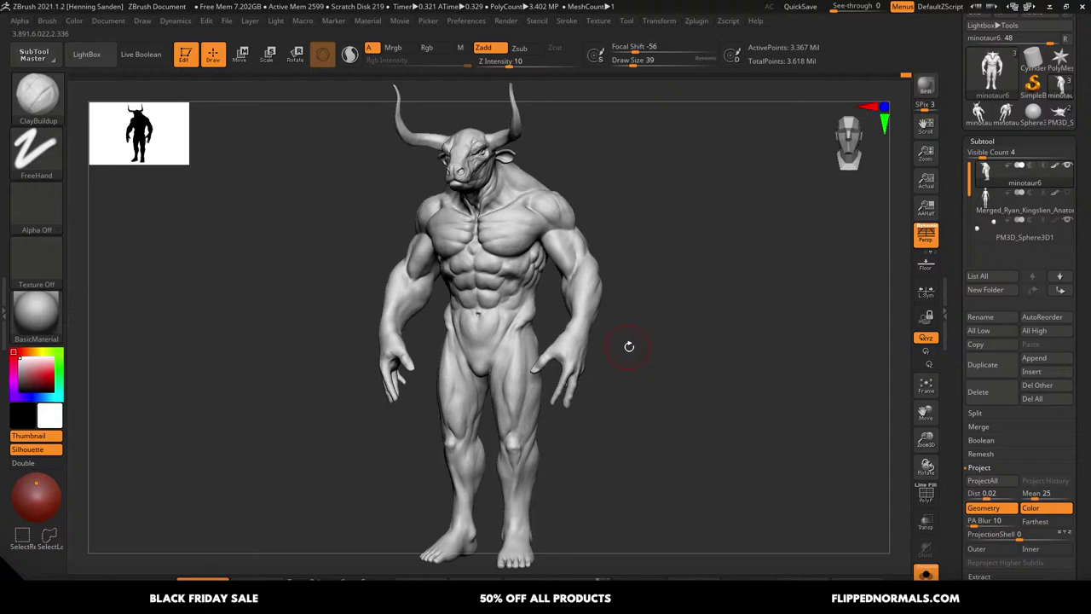
Examine the minotaur's overall proportions and front torso from several angles
mouse_move(585, 316)
right_mouse_down()
mouse_move(573, 315)
mouse_move(636, 298)
mouse_move(611, 263)
mouse_move(603, 322)
right_mouse_up()
right_click_drag(575, 268, 569, 404, "ctrl")
mouse_move(582, 330)
right_mouse_down("alt")
mouse_move(571, 302)
mouse_move(590, 348)
right_mouse_up("alt")
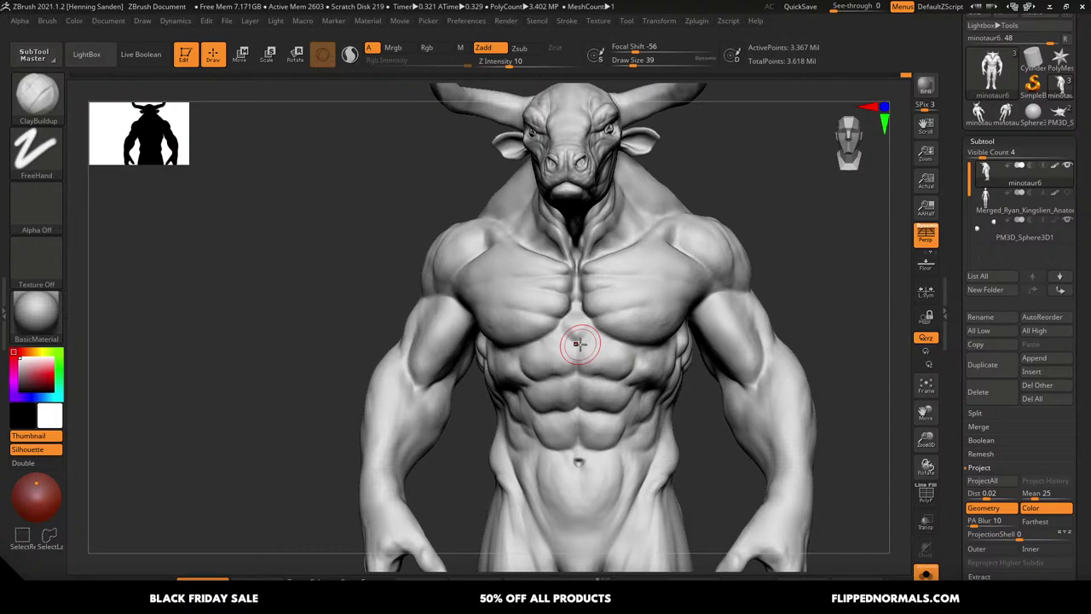
mouse_move(557, 305)
right_mouse_down()
mouse_move(570, 297)
mouse_move(572, 324)
right_mouse_up()
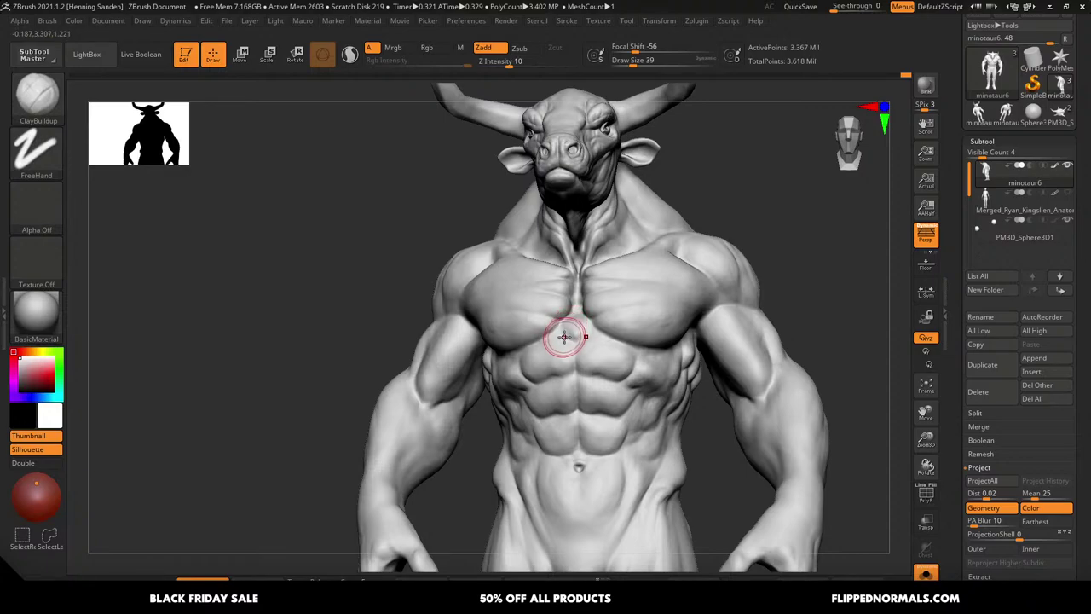
key("f")
right_click_drag(594, 324, 576, 323, "shift")
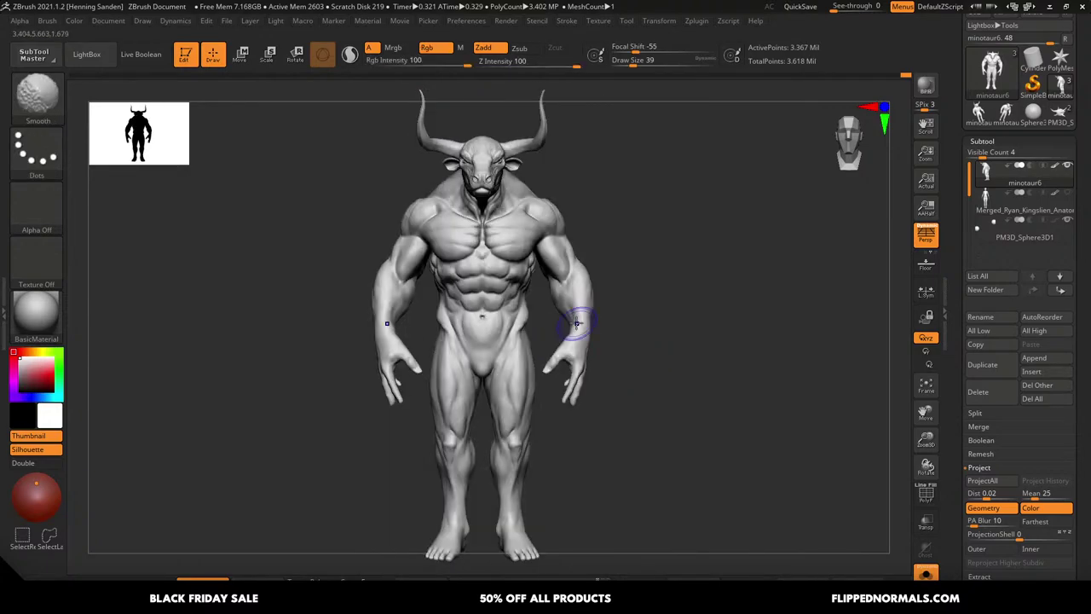
mouse_move(492, 275)
right_mouse_down("alt")
mouse_move(585, 287)
mouse_move(584, 333)
right_mouse_up("alt")
right_click_drag(583, 334, 593, 407, "ctrl")
right_click_drag(557, 242, 636, 281, "alt")
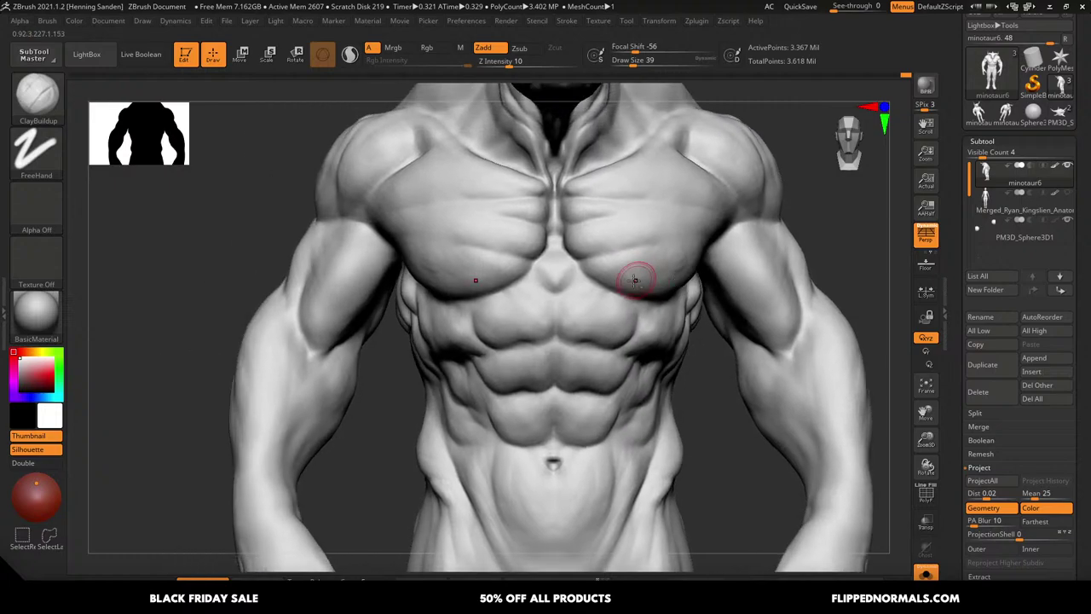
Examine the lower contour of the chest muscles up close from the front and in three-quarter view
right_click_drag(524, 267, 530, 328, "ctrl")
key("s")
left_click_drag(527, 274, 530, 274)
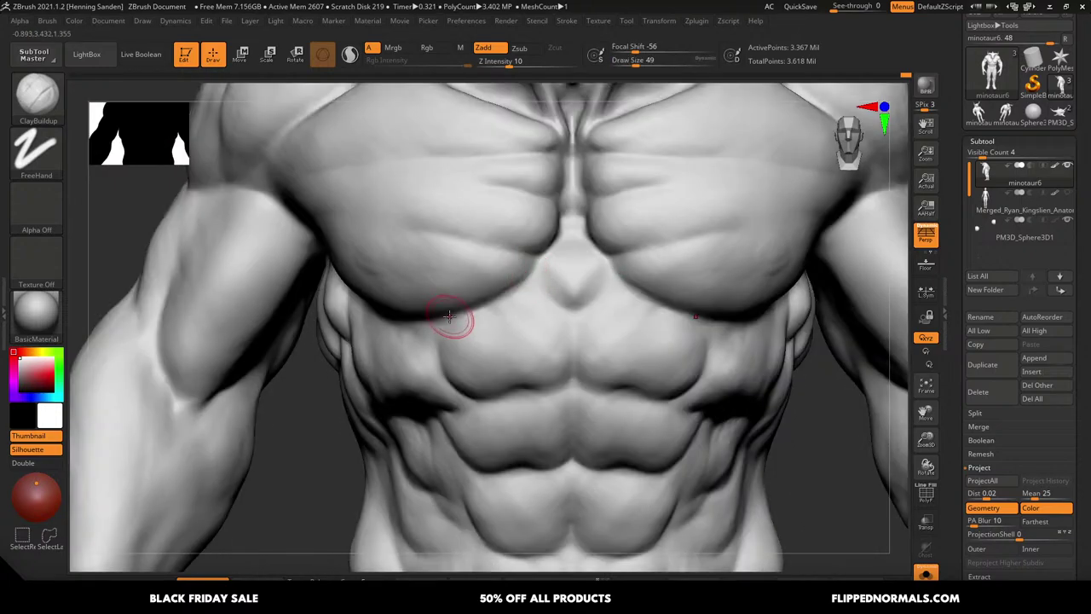
right_click_drag(500, 293, 558, 280)
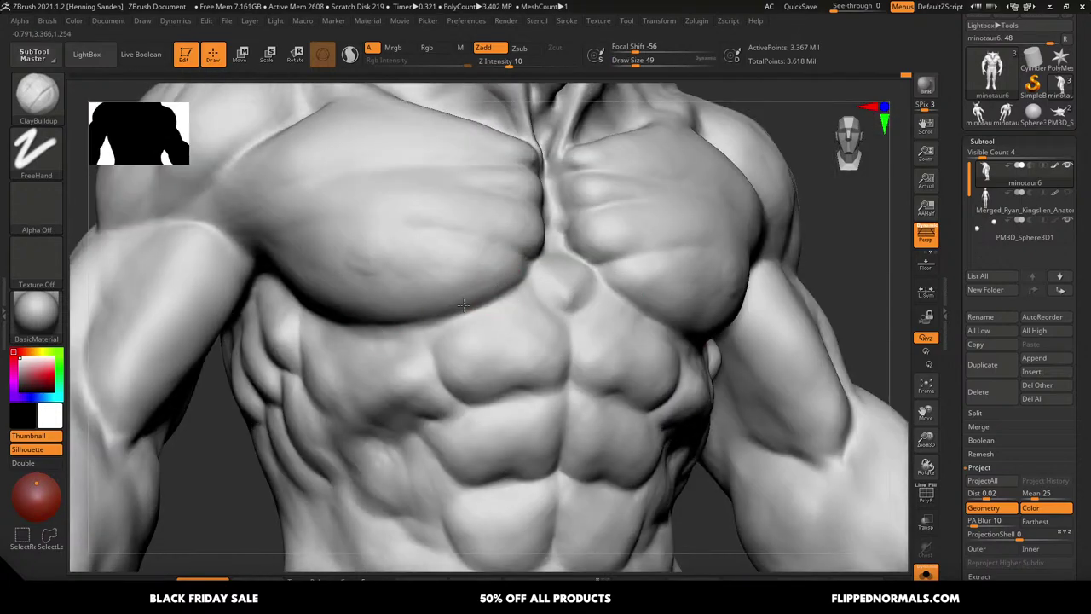
right_click_drag(451, 309, 475, 293)
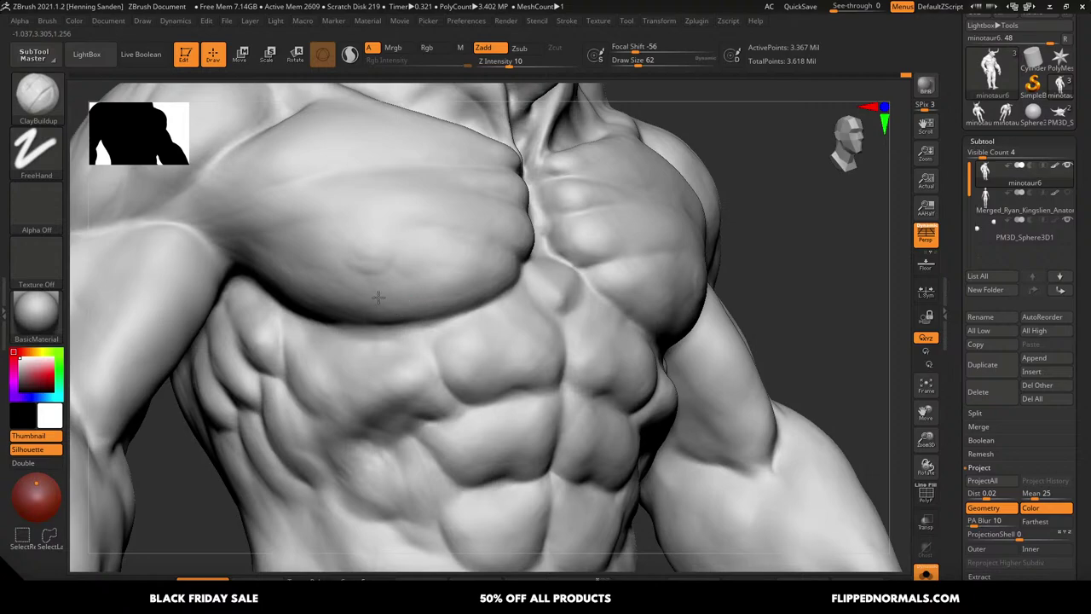
right_click_drag(391, 306, 473, 305, "alt")
right_click_drag(419, 256, 417, 235, "ctrl")
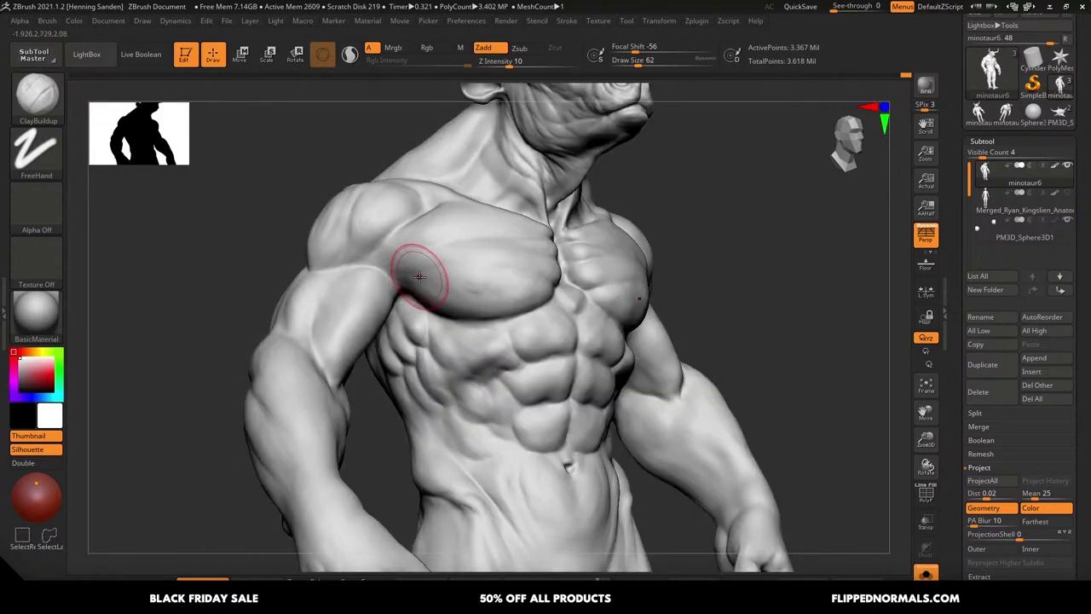
Build up the chest muscle fibres running beneath the front of the shoulder with ClayBuildup, at draw size 46 and then 29
mouse_move(419, 276)
right_mouse_down()
mouse_move(425, 285)
mouse_move(446, 276)
mouse_move(437, 291)
mouse_move(433, 283)
right_mouse_up()
right_click_drag(410, 234, 486, 288, "ctrl")
key("s")
left_click_drag(485, 265, 456, 266)
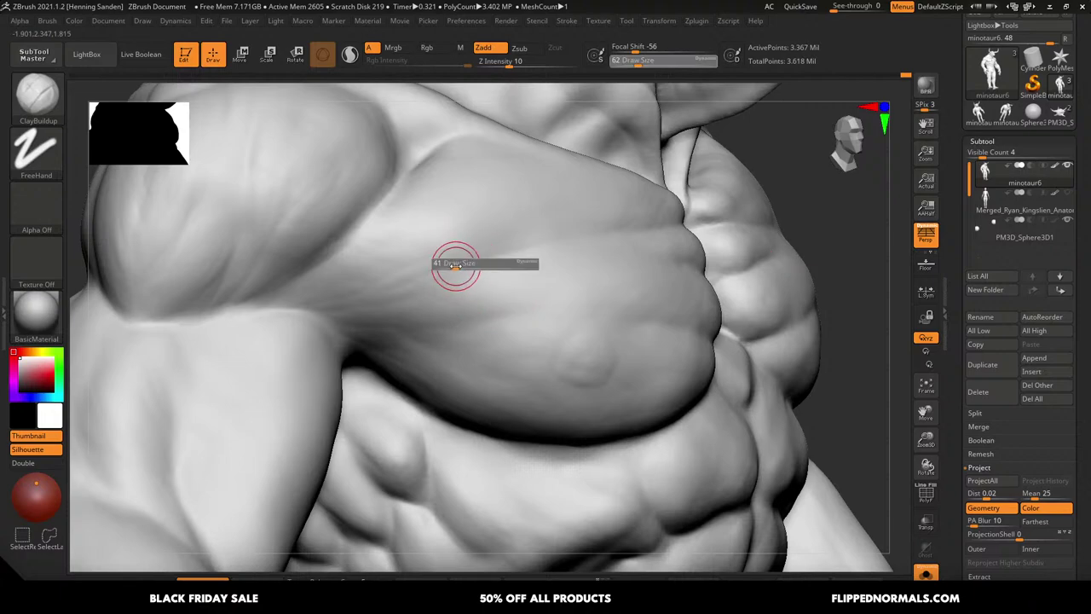
right_click_drag(480, 273, 528, 268)
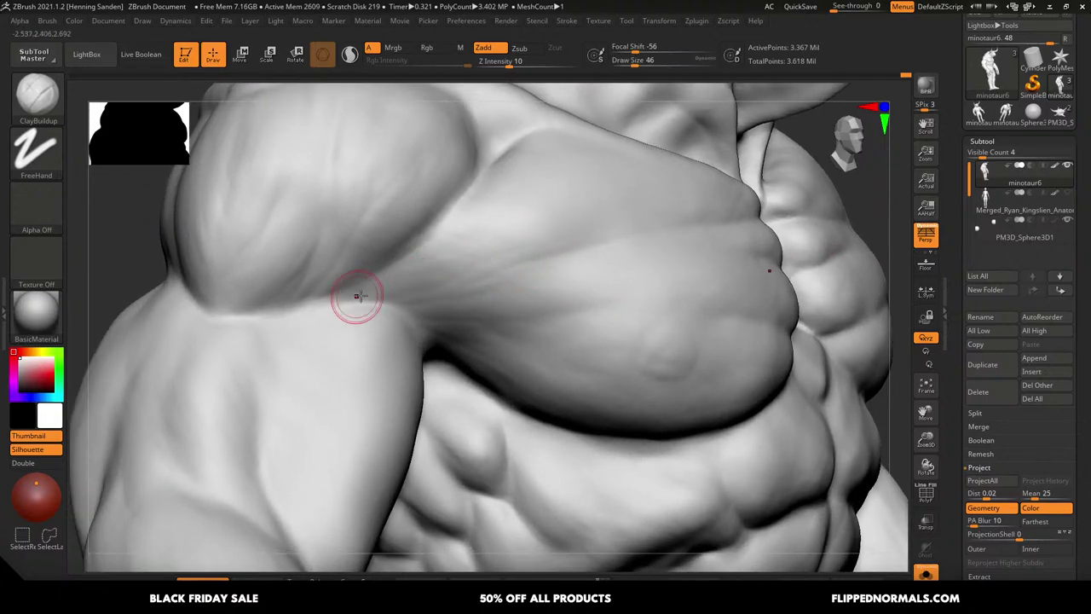
left_click_drag(386, 290, 524, 243)
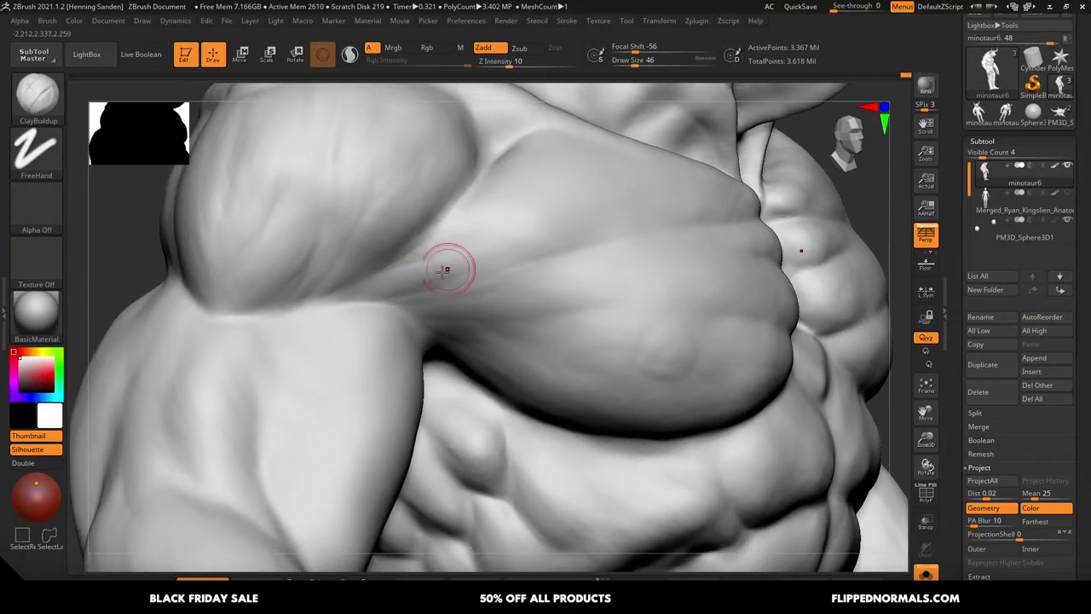
left_click_drag(423, 285, 580, 238)
right_click_drag(578, 235, 529, 246, "ctrl")
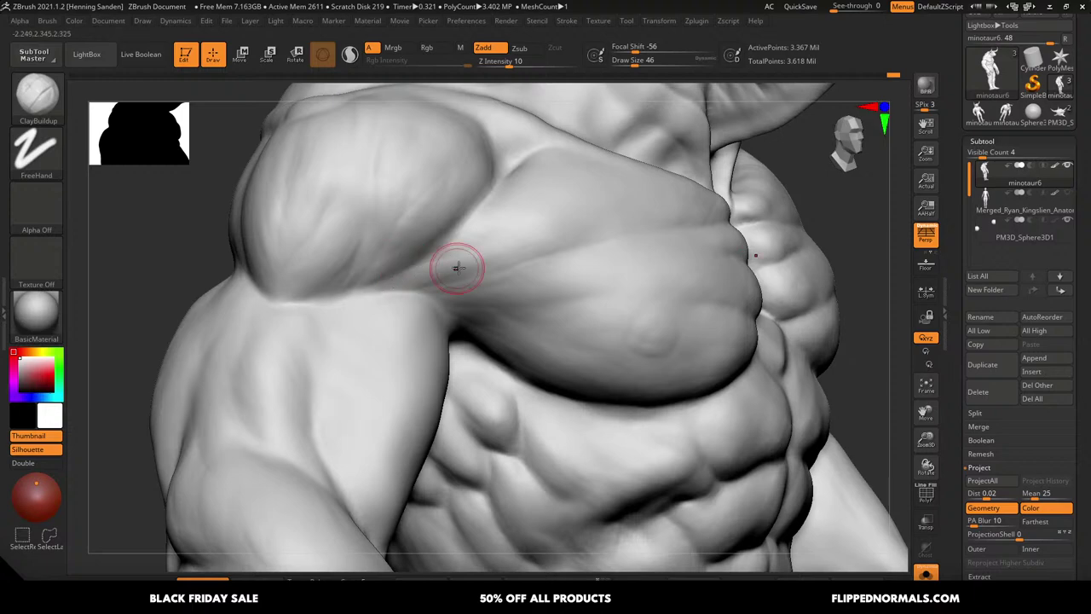
right_click_drag(514, 257, 502, 266)
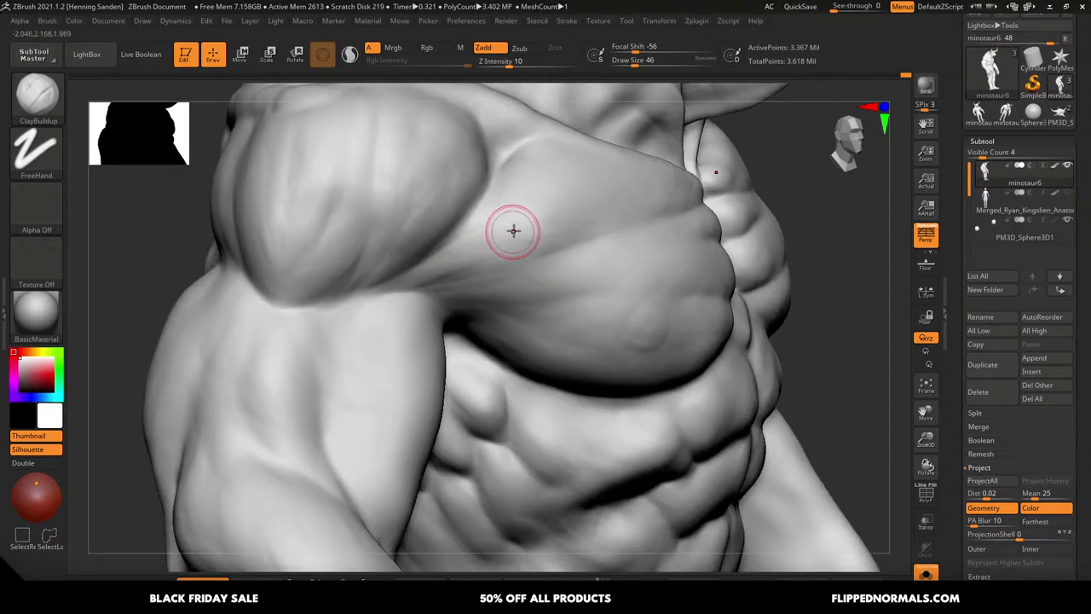
key("bracketleft")
key("bracketleft")
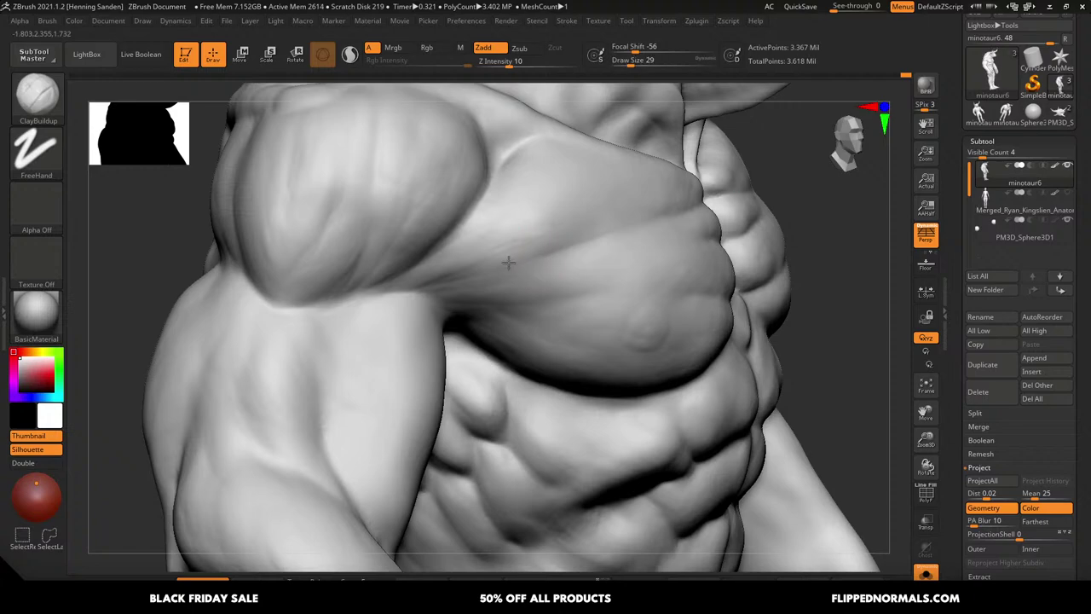
Examine how the chest meets the shoulder and armpit from the front, in three-quarter view and from below
mouse_move(553, 265)
right_mouse_down()
mouse_move(515, 288)
mouse_move(540, 318)
mouse_move(503, 321)
right_mouse_up()
key("bracketright")
key("bracketright")
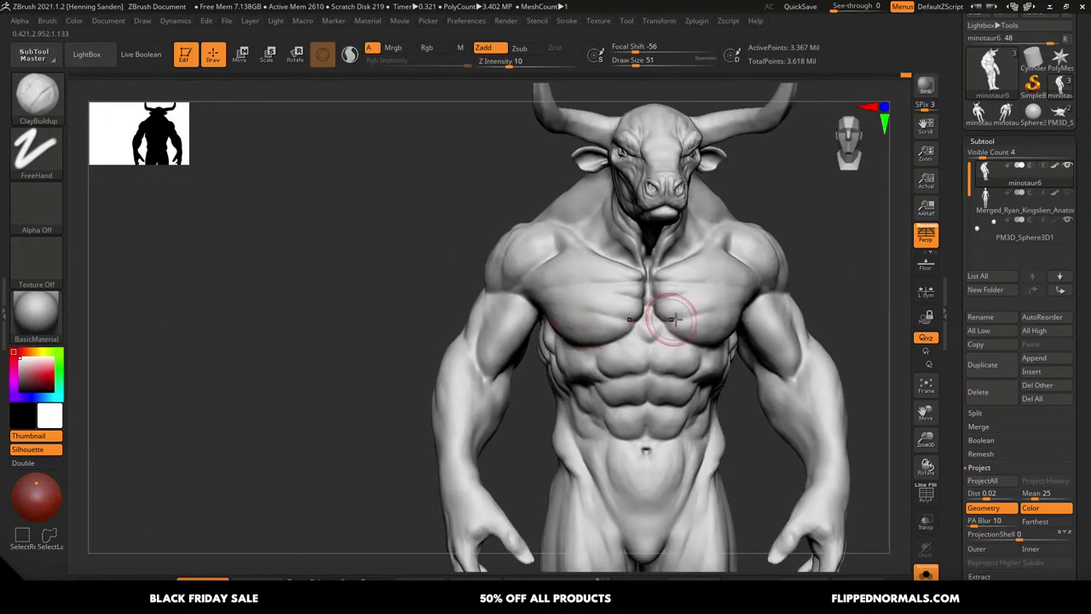
mouse_move(682, 312)
right_mouse_down("alt")
mouse_move(602, 302)
mouse_move(629, 293)
mouse_move(648, 315)
mouse_move(653, 297)
mouse_move(658, 309)
right_mouse_up("alt")
key("s")
key("s")
left_click_drag(661, 276, 659, 272)
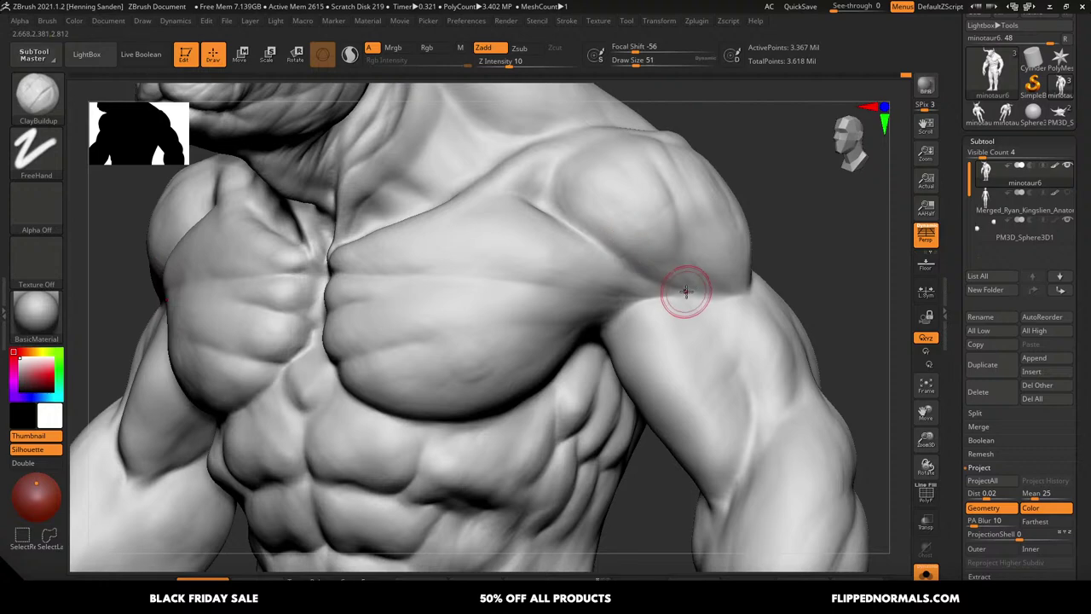
key("]")
key("]")
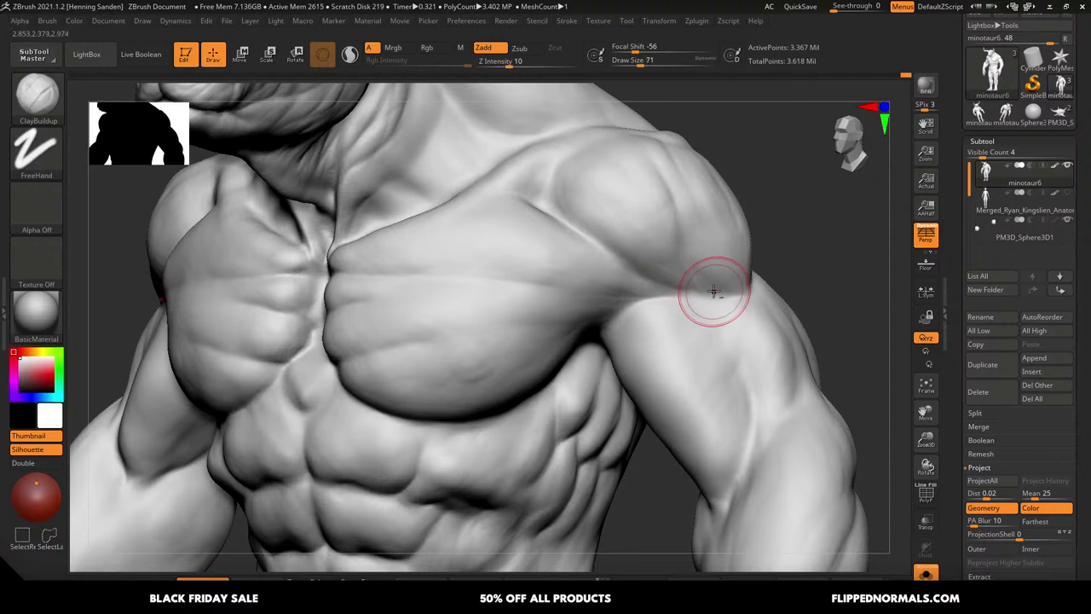
mouse_move(704, 285)
right_mouse_down()
mouse_move(641, 237)
mouse_move(646, 282)
right_mouse_up()
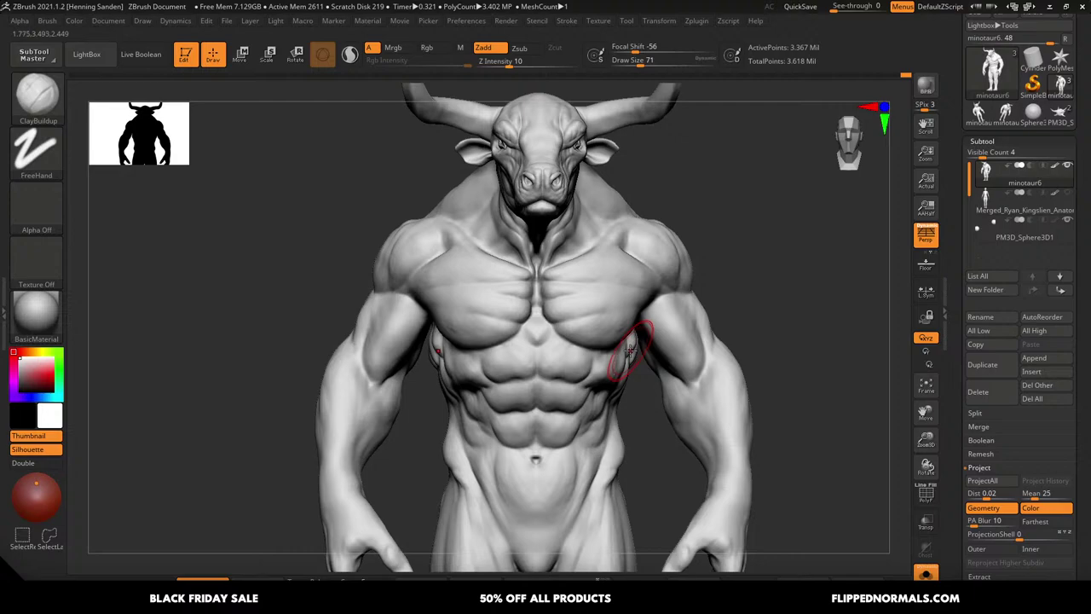
mouse_move(636, 306)
right_mouse_down()
mouse_move(668, 312)
mouse_move(670, 368)
mouse_move(683, 331)
mouse_move(657, 340)
mouse_move(648, 318)
mouse_move(601, 290)
right_mouse_up()
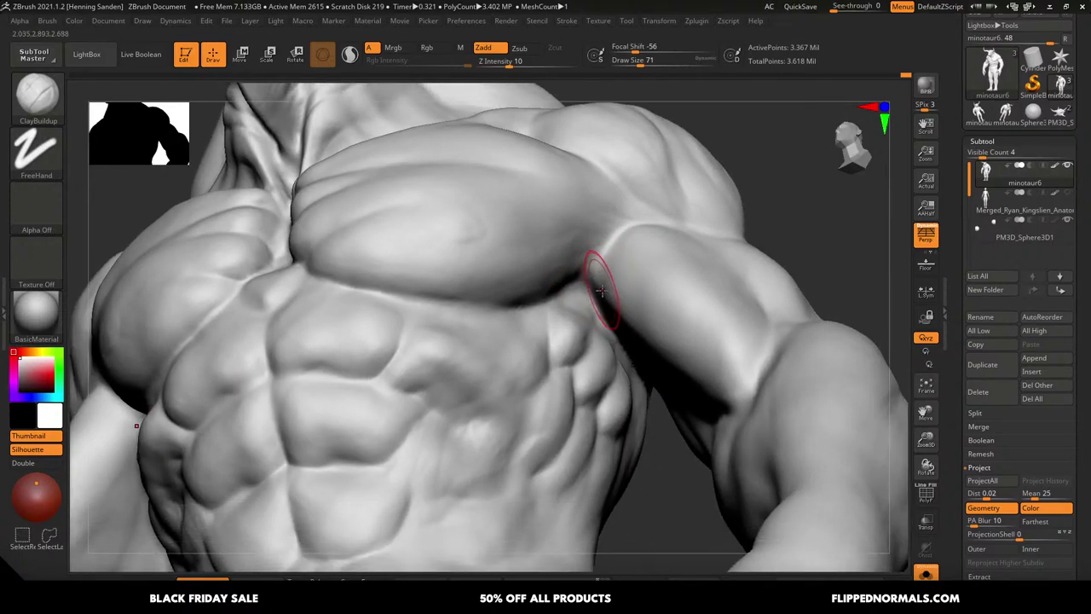
key("shift+f")
key("shift+f")
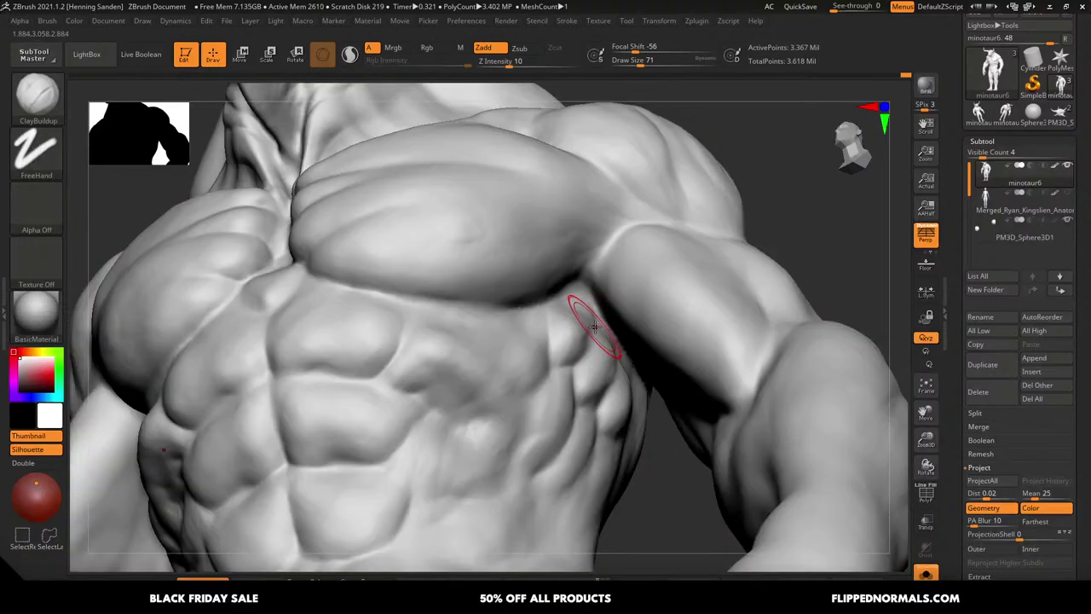
Examine the minotaur's hand and fingers up close and both hands from the front
mouse_move(593, 328)
right_mouse_down("ctrl")
mouse_move(636, 321)
mouse_move(648, 339)
mouse_move(637, 356)
mouse_move(653, 336)
mouse_move(674, 401)
right_mouse_up("ctrl")
key("[")
key("[")
left_click_drag(617, 285, 582, 339)
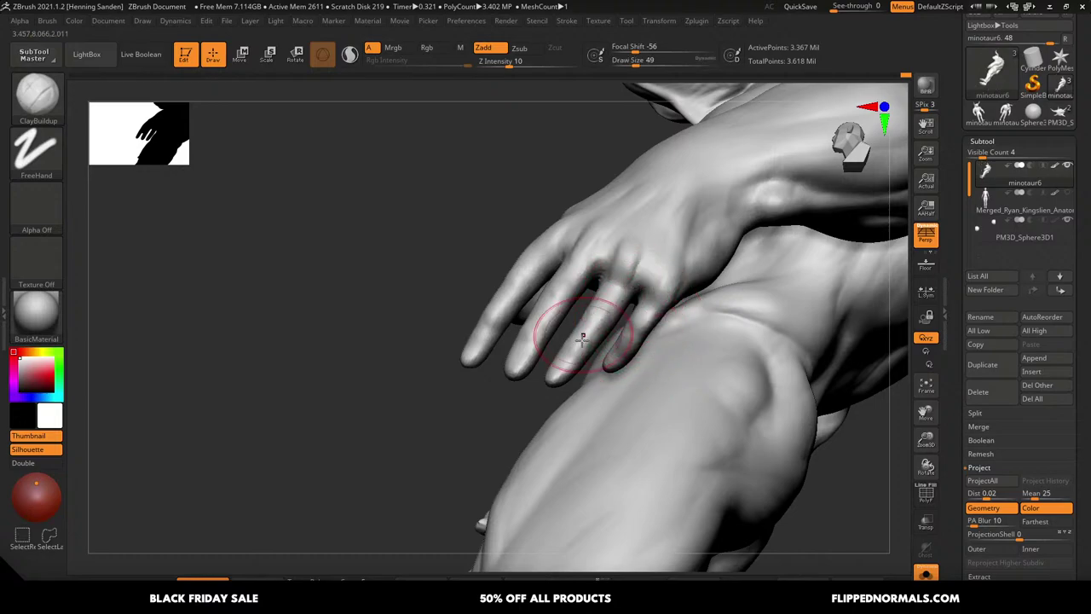
right_click_drag(631, 332, 654, 344)
mouse_move(618, 312)
right_mouse_down("ctrl")
mouse_move(582, 244)
mouse_move(591, 271)
mouse_move(649, 318)
right_mouse_up("ctrl")
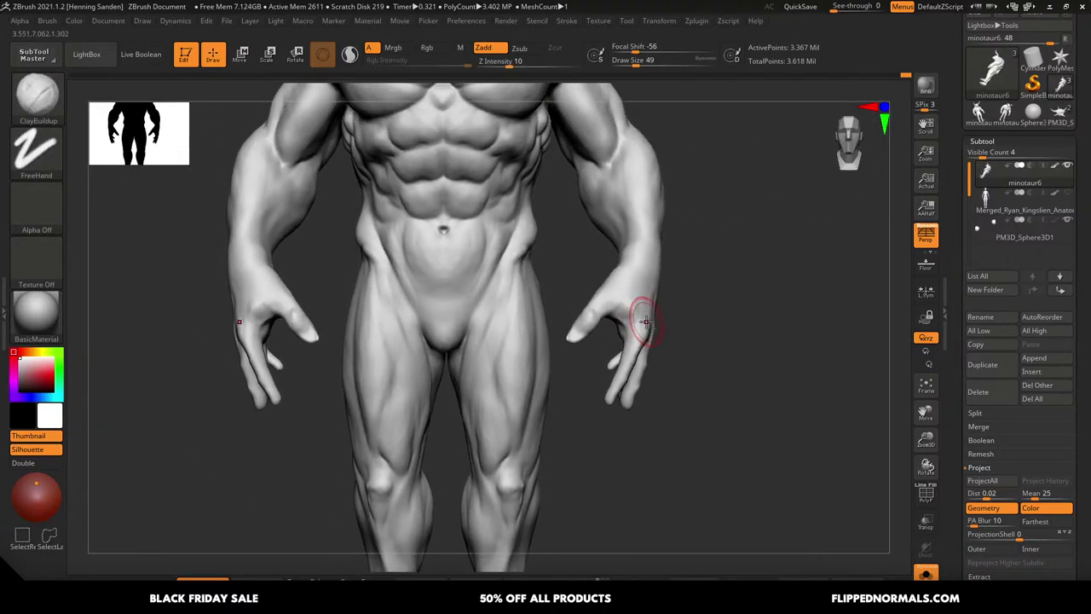
Sculpt the armpit area beneath the outer chest muscle with ClayBuildup, at draw size 41 and then 33
right_click_drag(660, 356, 671, 419, "alt")
right_click_drag(583, 319, 592, 424, "alt")
mouse_move(590, 267)
right_mouse_down()
mouse_move(571, 241)
mouse_move(592, 298)
mouse_move(587, 274)
right_mouse_up()
key("s")
left_click(590, 304)
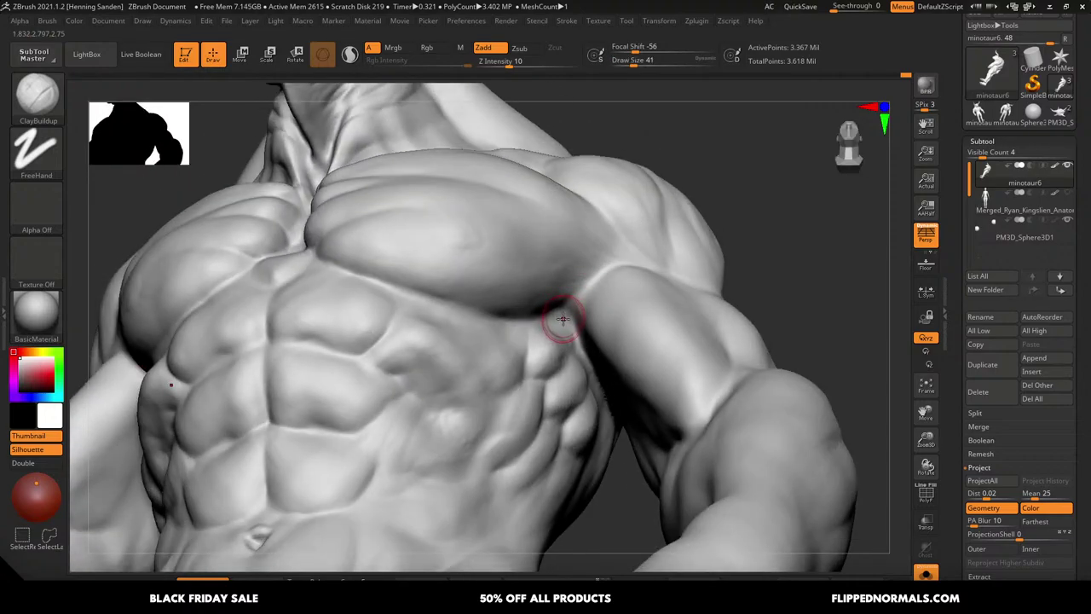
mouse_move(563, 321)
left_mouse_down()
mouse_move(569, 363)
mouse_move(573, 334)
left_mouse_up()
right_click_drag(587, 285, 589, 299)
key("s")
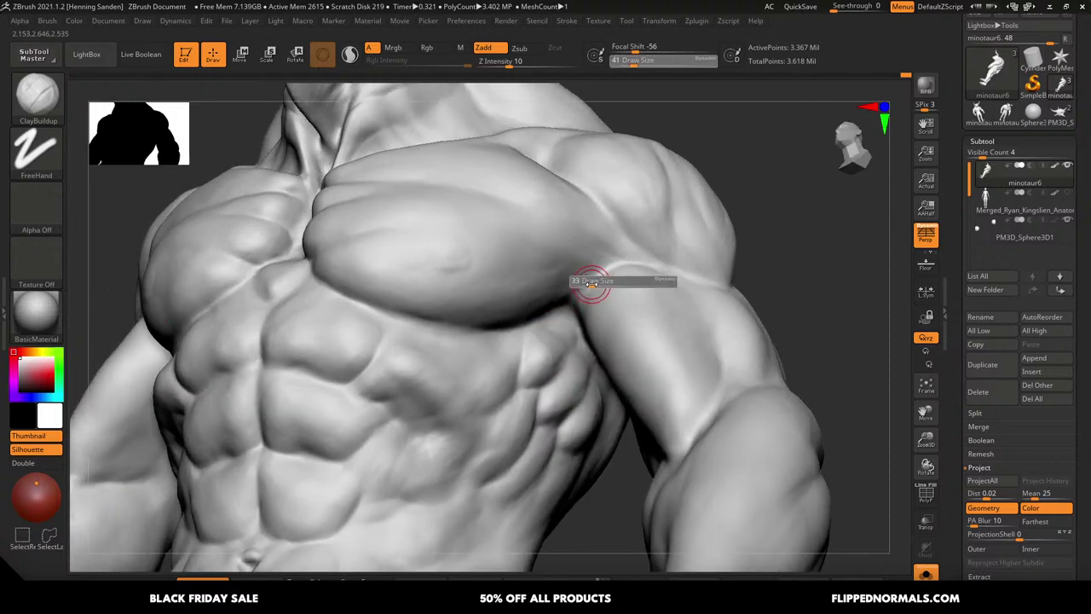
left_click(591, 283)
key("s")
left_click(621, 264)
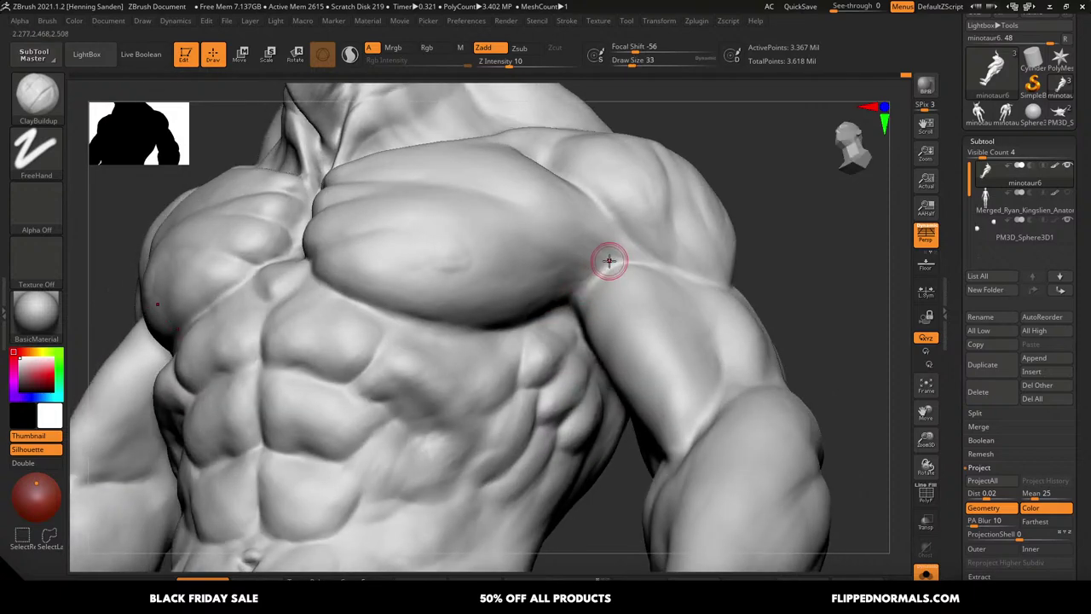
Paint mask bands at draw size 44 across the outer chest insertion and along the inner upper arm, and undo the last one
key("s")
left_click_drag(608, 261, 494, 185)
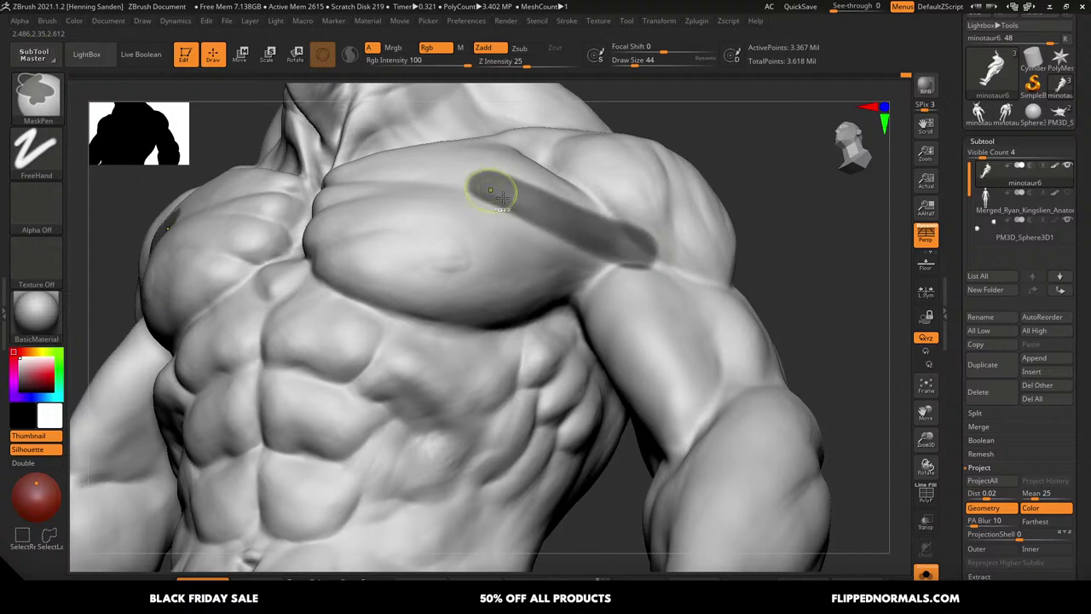
mouse_move(635, 241)
left_mouse_down("ctrl")
mouse_move(409, 281)
mouse_move(471, 295)
left_mouse_up("ctrl")
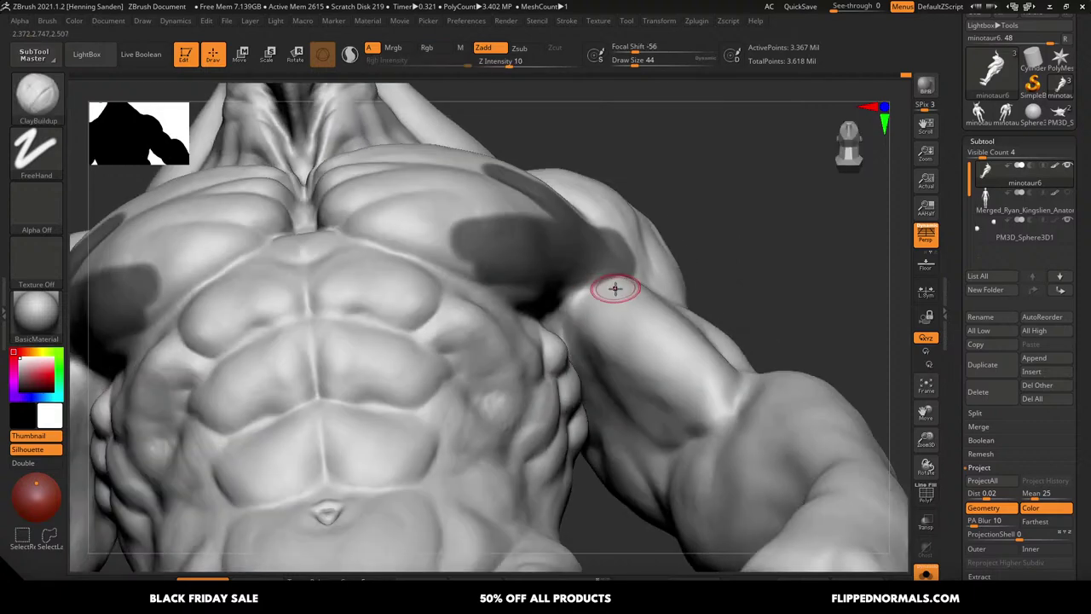
left_click_drag(580, 292, 670, 415, "ctrl")
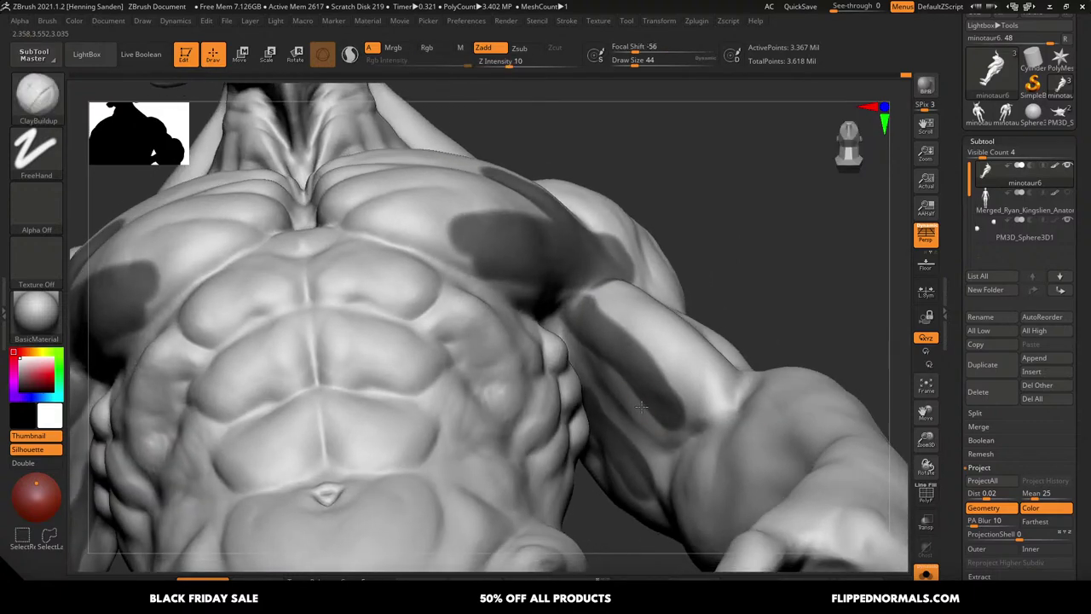
mouse_move(608, 392)
left_mouse_down("ctrl")
mouse_move(656, 455)
mouse_move(622, 378)
left_mouse_up("ctrl")
key("ctrl+z")
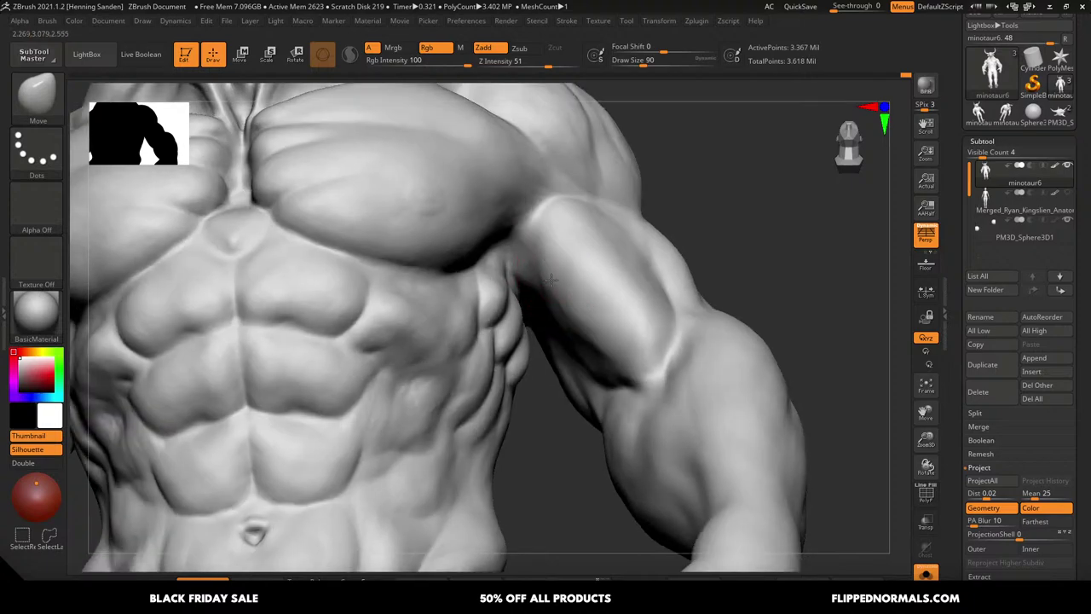
Define the muscles where the inner upper arm enters the armpit using ClayBuildup at draw size 35
key("]")
key("]")
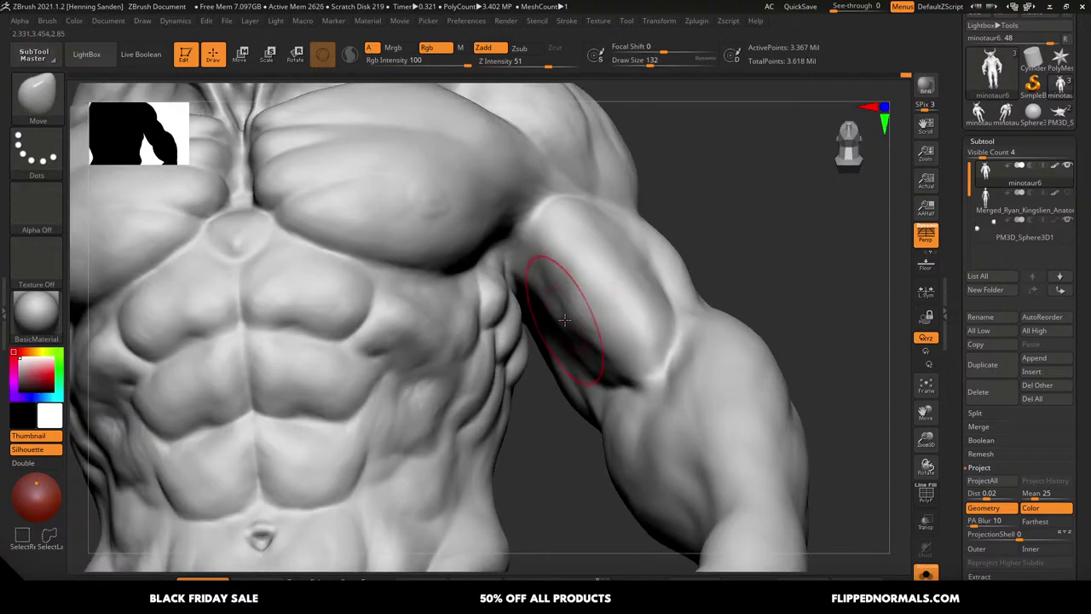
right_click_drag(571, 312, 528, 264)
key("s")
mouse_move(540, 257)
left_mouse_down()
mouse_move(521, 254)
mouse_move(530, 266)
mouse_move(524, 254)
left_mouse_up()
key("b")
key("c")
key("b")
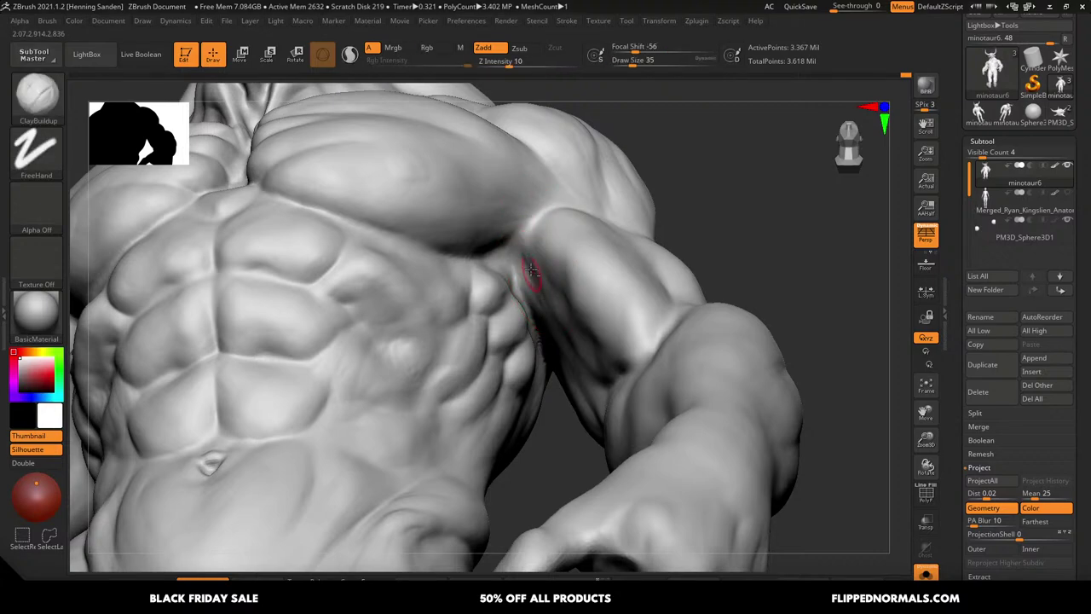
right_click_drag(555, 304, 529, 265)
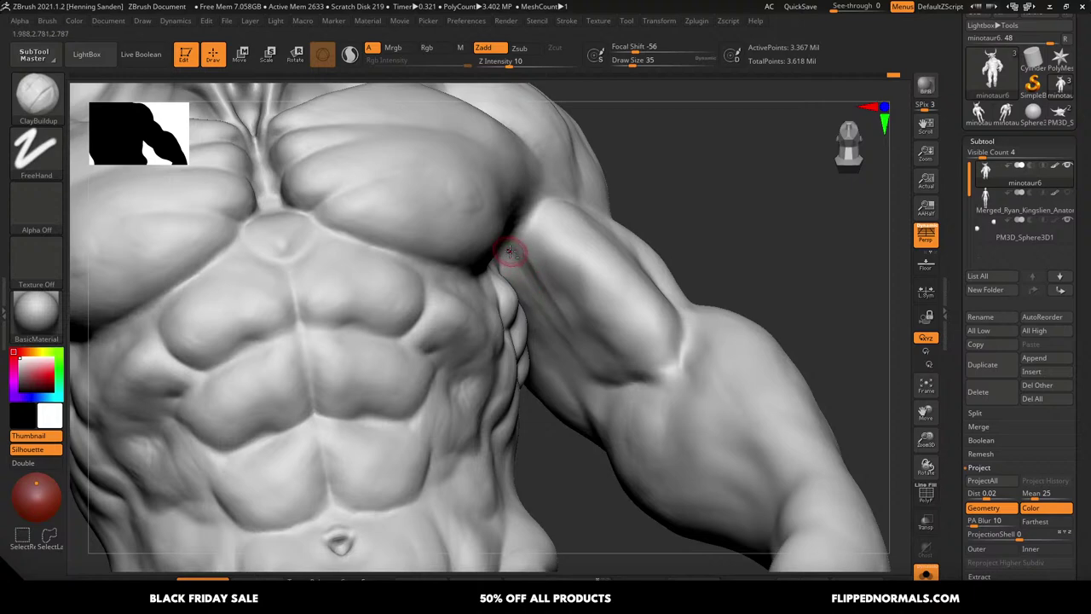
Fill out the inner upper arm from the armpit toward the elbow with ClayBuildup at draw size 83, then reduce the size to 59
right_click_drag(584, 312, 550, 278)
key("bracketright")
key("bracketright")
key("bracketright")
left_click_drag(527, 262, 579, 338)
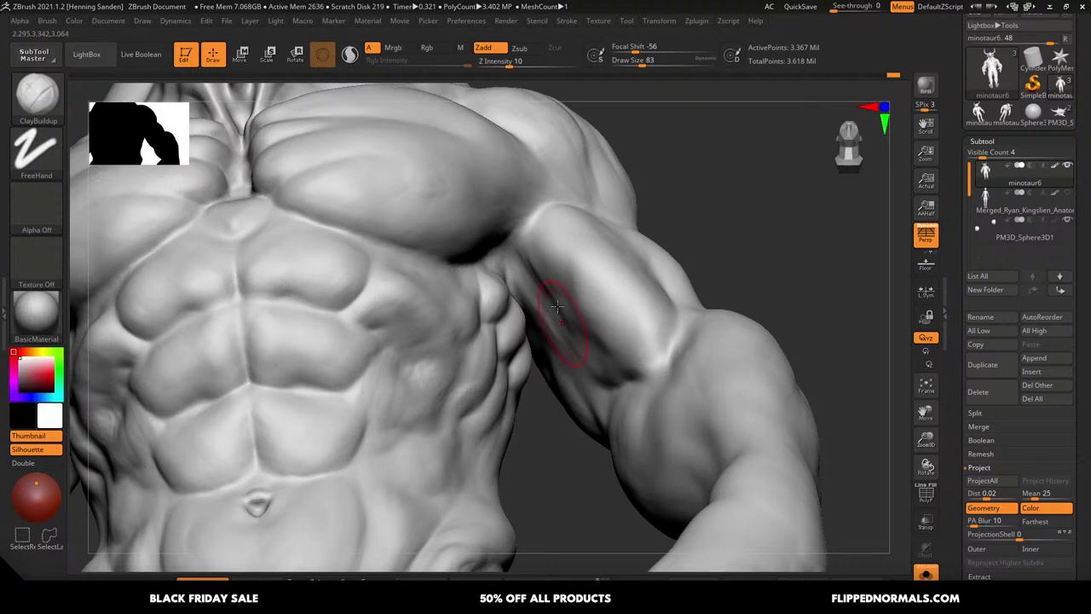
right_click_drag(562, 321, 557, 310)
key("s")
left_click_drag(557, 307, 552, 307)
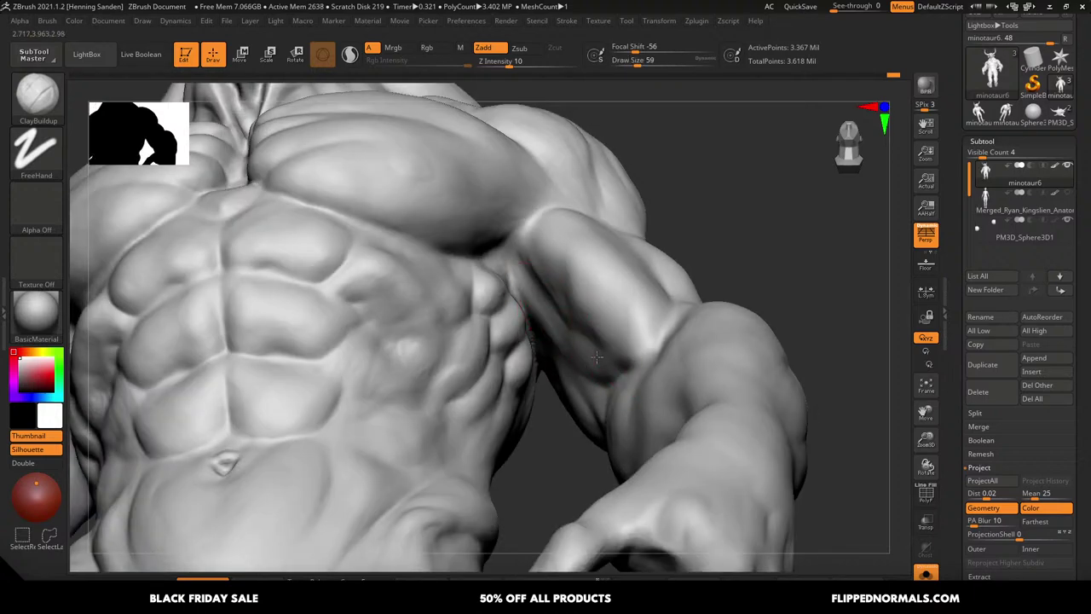
Examine the armpit, side of the ribcage and inner upper arm from below, in three-quarter view and from the front
mouse_move(596, 368)
right_mouse_down()
mouse_move(622, 385)
mouse_move(562, 341)
mouse_move(525, 281)
mouse_move(546, 305)
mouse_move(534, 278)
mouse_move(540, 336)
mouse_move(512, 297)
mouse_move(527, 283)
right_mouse_up()
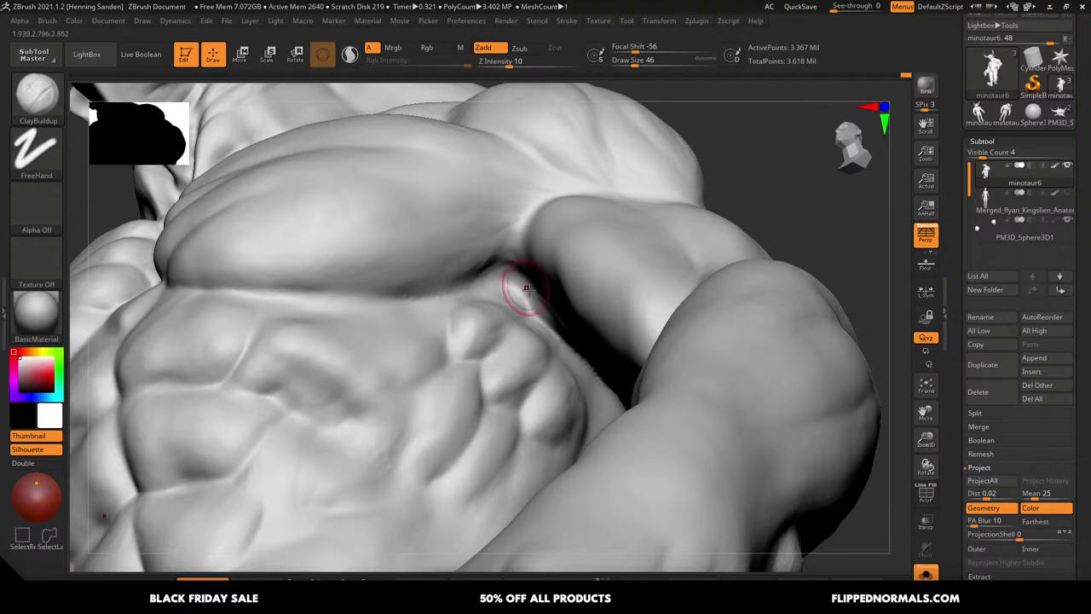
right_click_drag(526, 289, 540, 302)
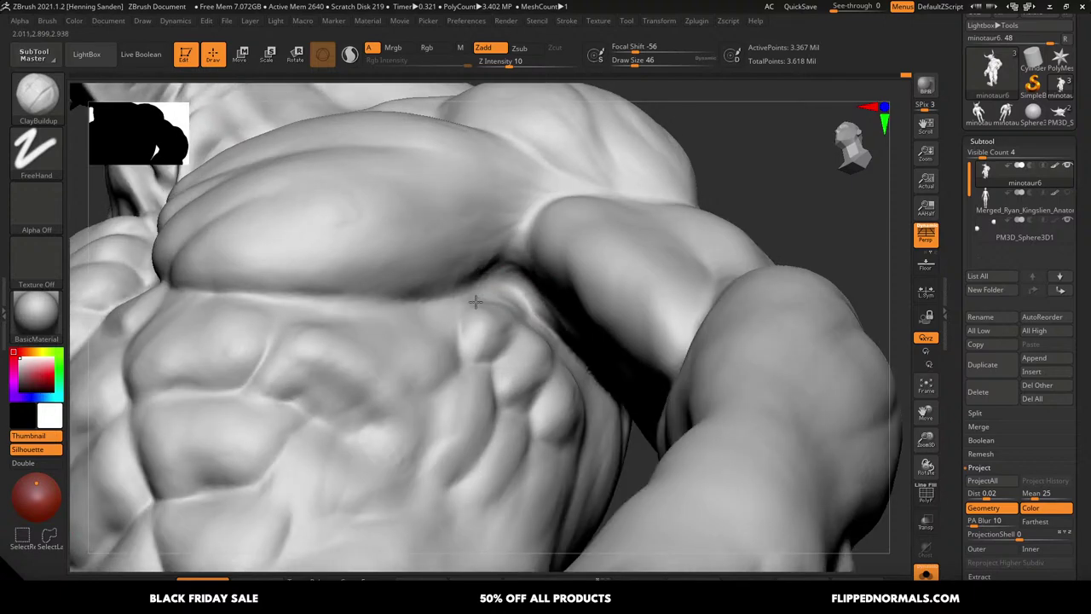
mouse_move(538, 303)
right_mouse_down()
mouse_move(567, 312)
mouse_move(553, 326)
right_mouse_up()
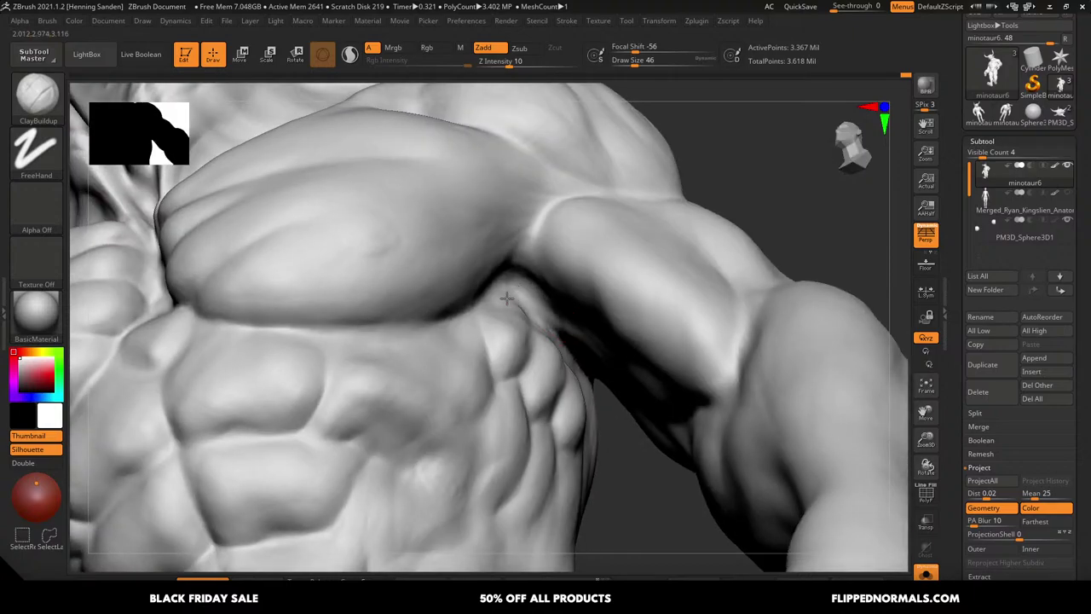
right_click_drag(492, 297, 434, 94, "ctrl")
mouse_move(503, 222)
right_mouse_down()
mouse_move(585, 305)
mouse_move(438, 378)
mouse_move(588, 305)
mouse_move(590, 327)
right_mouse_up()
right_click_drag(590, 328, 564, 400, "alt")
right_click_drag(539, 312, 551, 315)
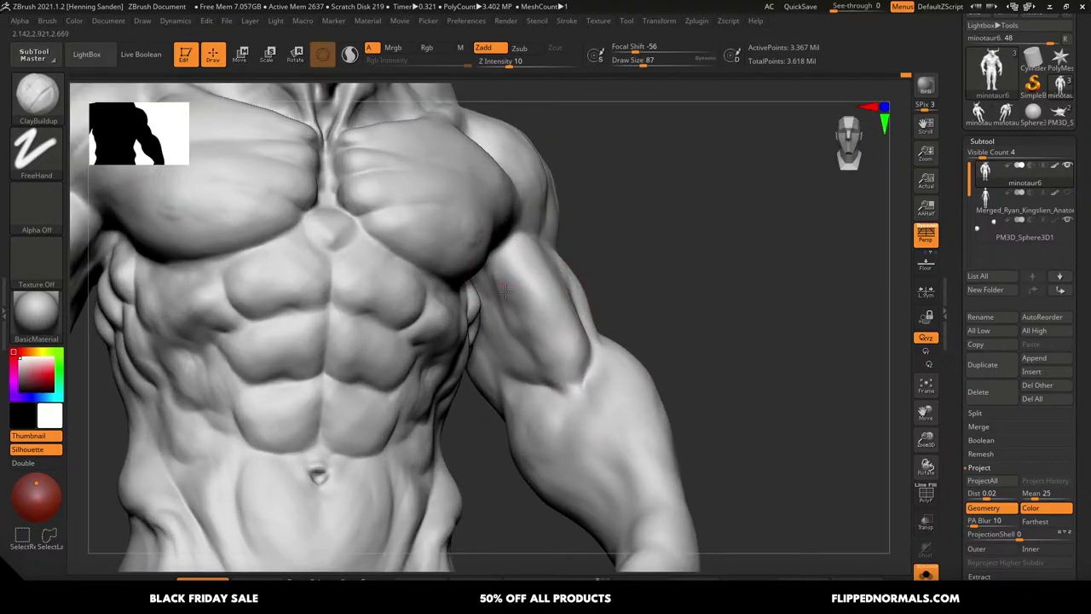
right_click_drag(555, 349, 526, 285)
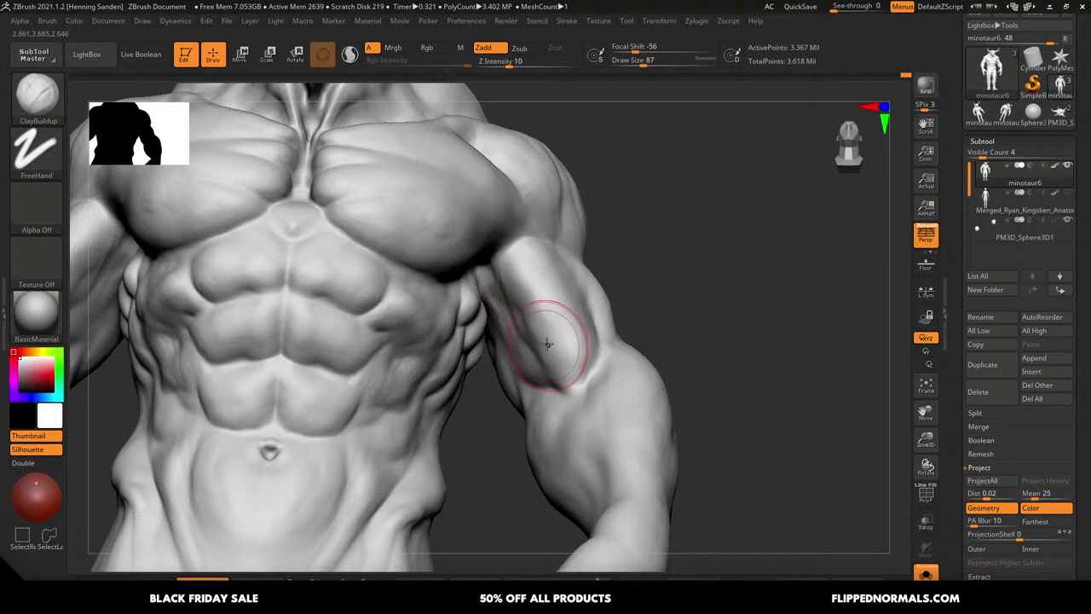
Build up the biceps along the inner upper arm toward the elbow with ClayBuildup at draw size 87
left_click_drag(522, 317, 527, 339)
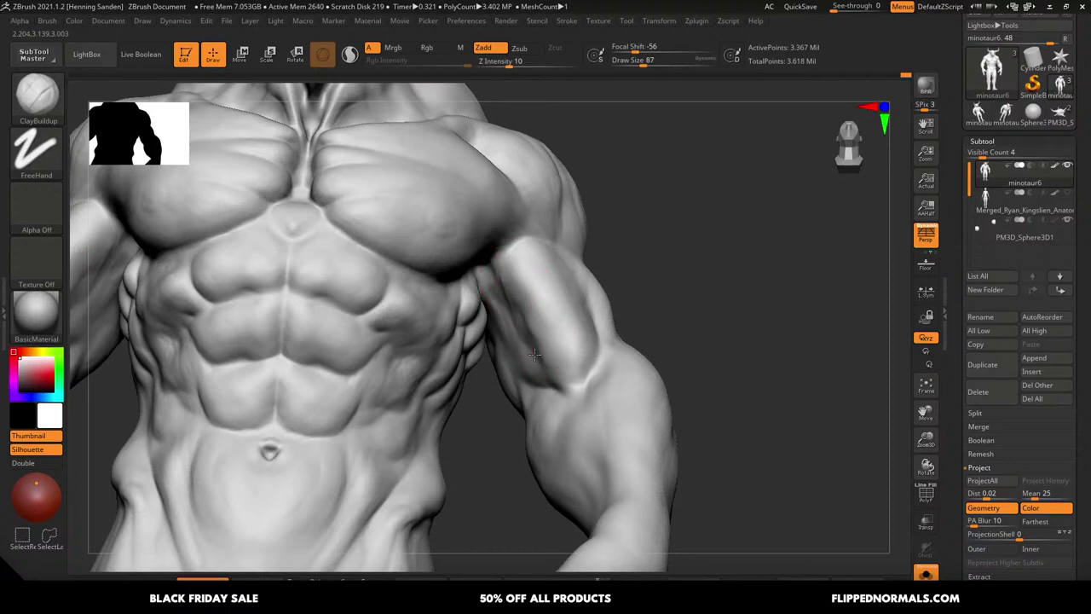
right_click_drag(531, 340, 515, 318)
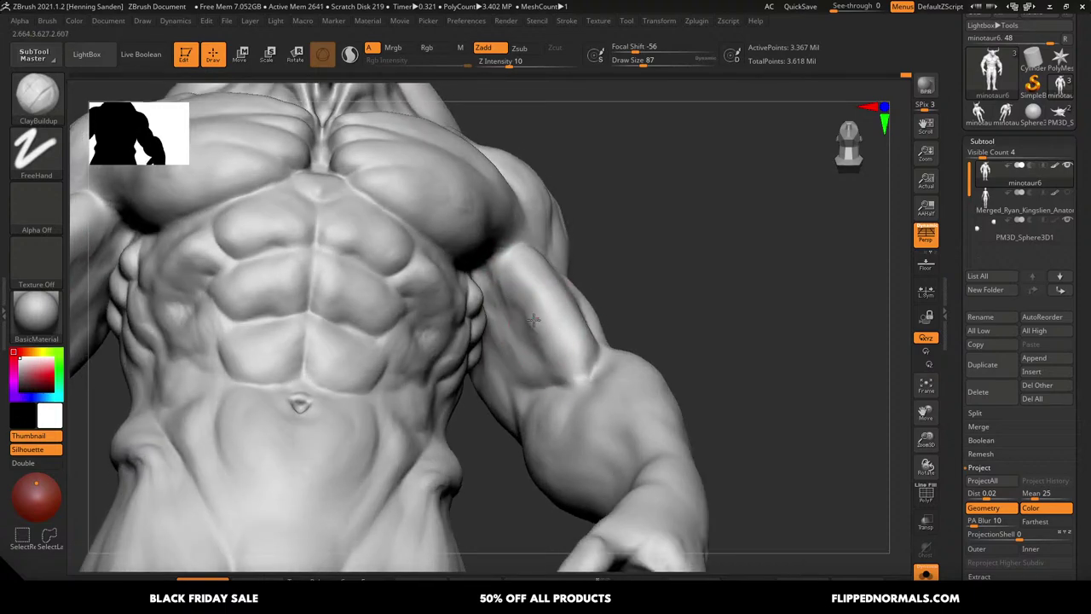
mouse_move(535, 333)
left_mouse_down()
mouse_move(578, 361)
mouse_move(574, 343)
left_mouse_up()
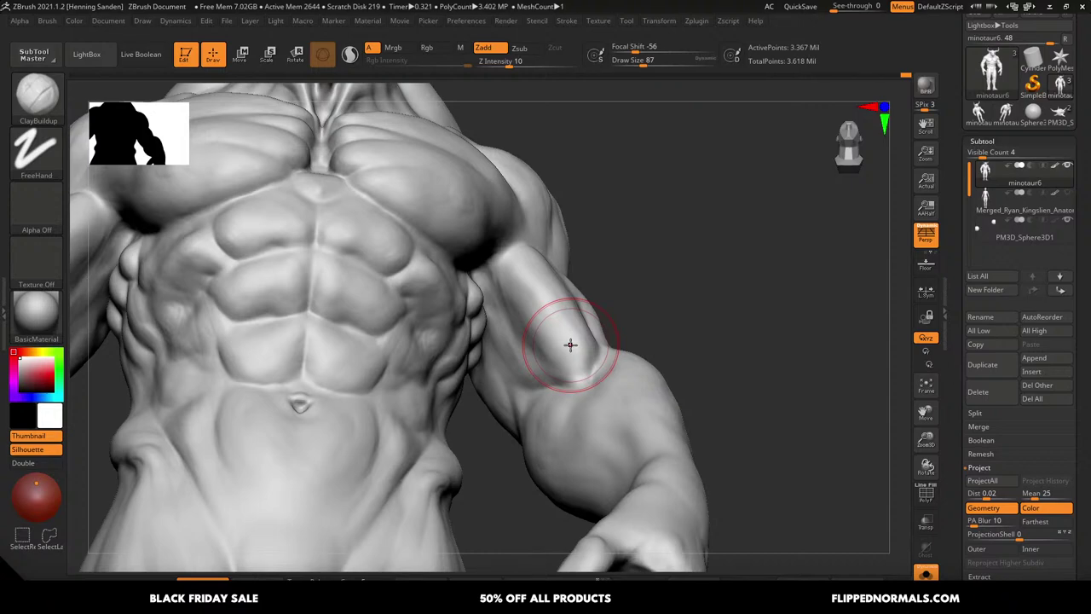
mouse_move(535, 298)
right_mouse_down()
mouse_move(515, 298)
mouse_move(514, 287)
mouse_move(537, 282)
right_mouse_up()
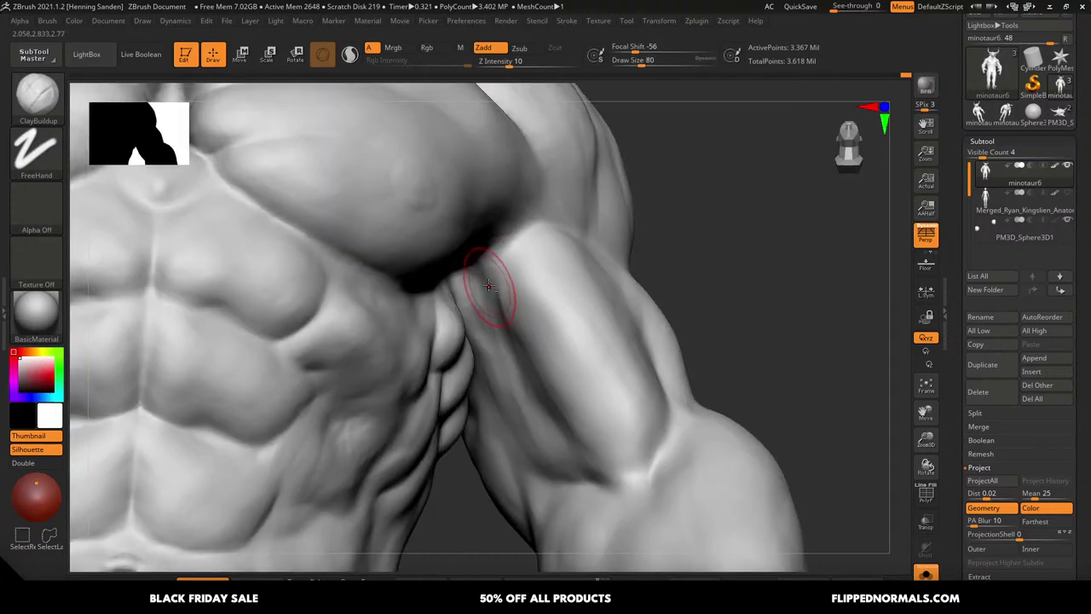
Shape the inner upper arm from the armpit toward the elbow with ClayBuildup at draw sizes 128 and 120
key("bracketright")
mouse_move(506, 273)
left_mouse_down()
mouse_move(536, 358)
mouse_move(522, 339)
left_mouse_up()
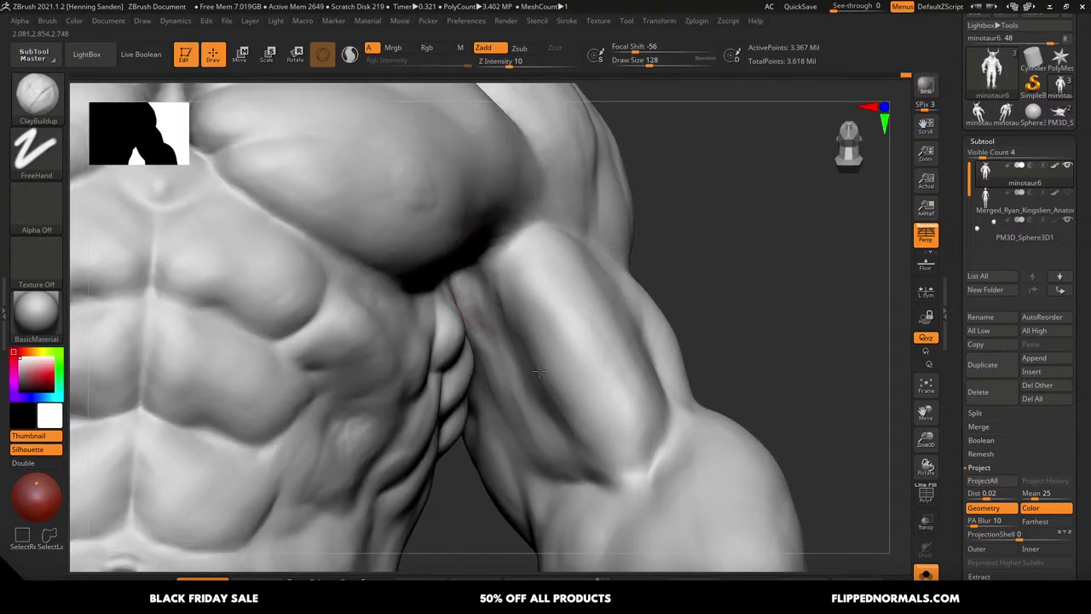
right_click_drag(540, 376, 568, 370)
key("bracketleft")
left_click_drag(569, 378, 506, 290)
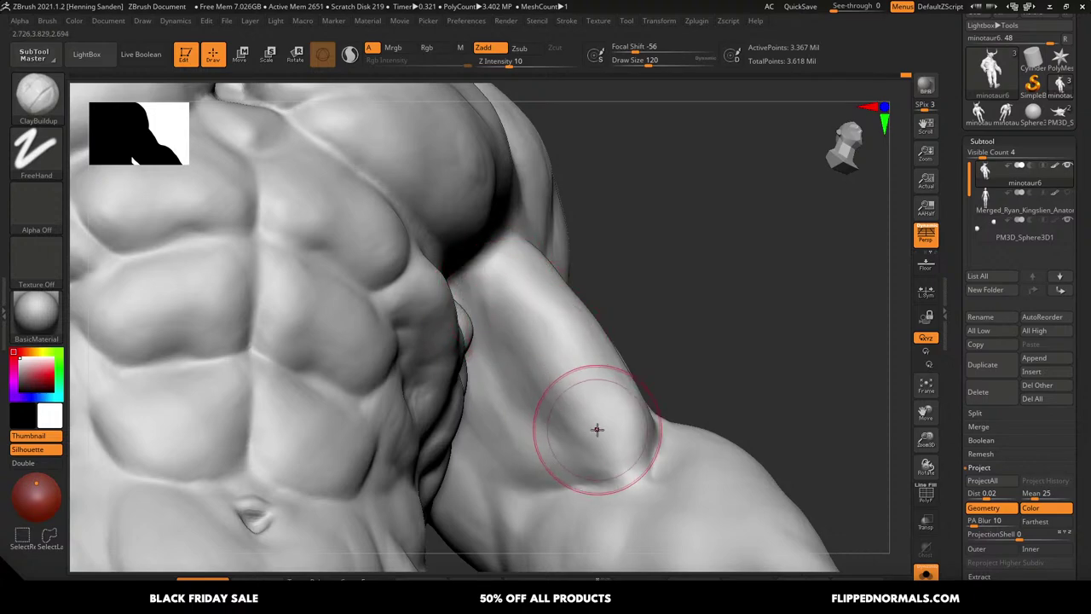
Deepen the groove between biceps and triceps on the inner upper arm, reducing the ClayBuildup draw size to 108 and 94
right_click_drag(597, 429, 588, 451)
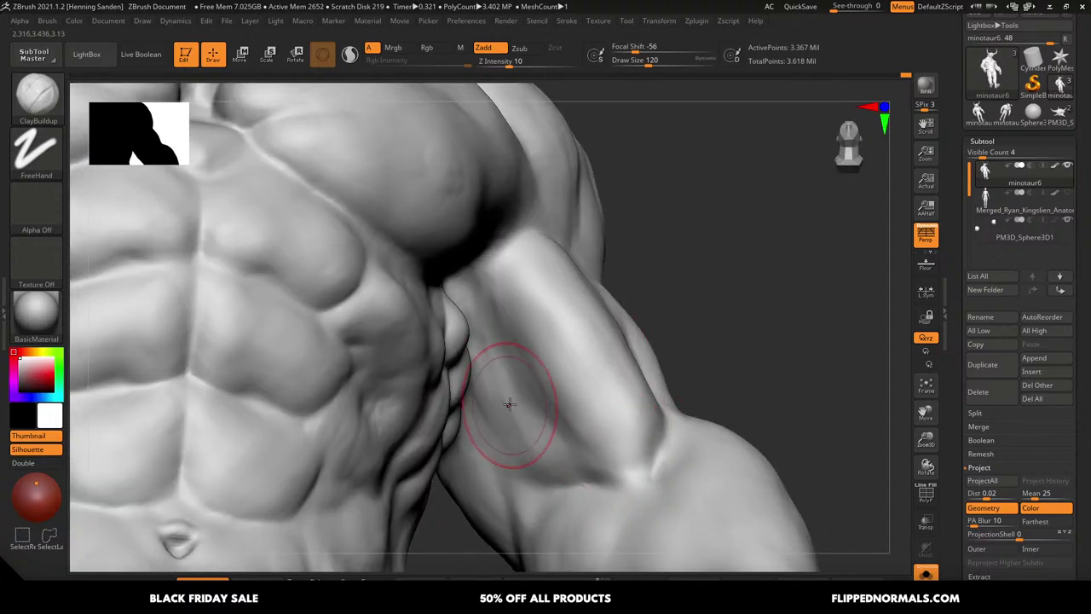
key("[")
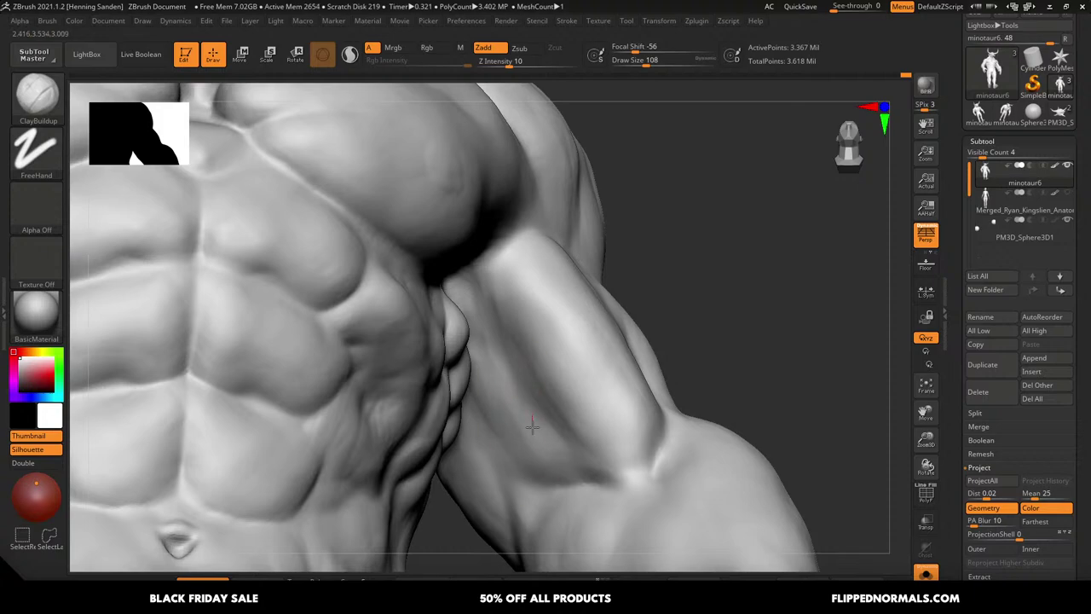
right_click_drag(531, 433, 526, 418)
key("[")
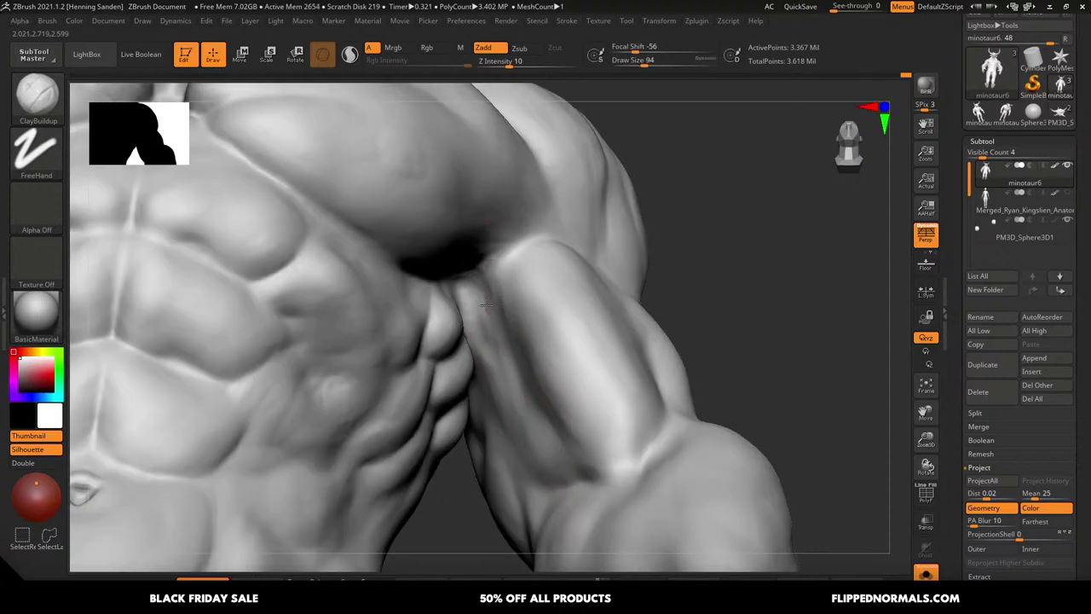
right_click_drag(470, 205, 548, 345, "ctrl")
mouse_move(543, 272)
right_mouse_down()
mouse_move(534, 322)
mouse_move(510, 329)
right_mouse_up()
Adjust the inner contour of the upper arm below the armpit with the Move brush at draw sizes 101 to 132
key("b")
key("m")
key("v")
key("s")
left_click(514, 321)
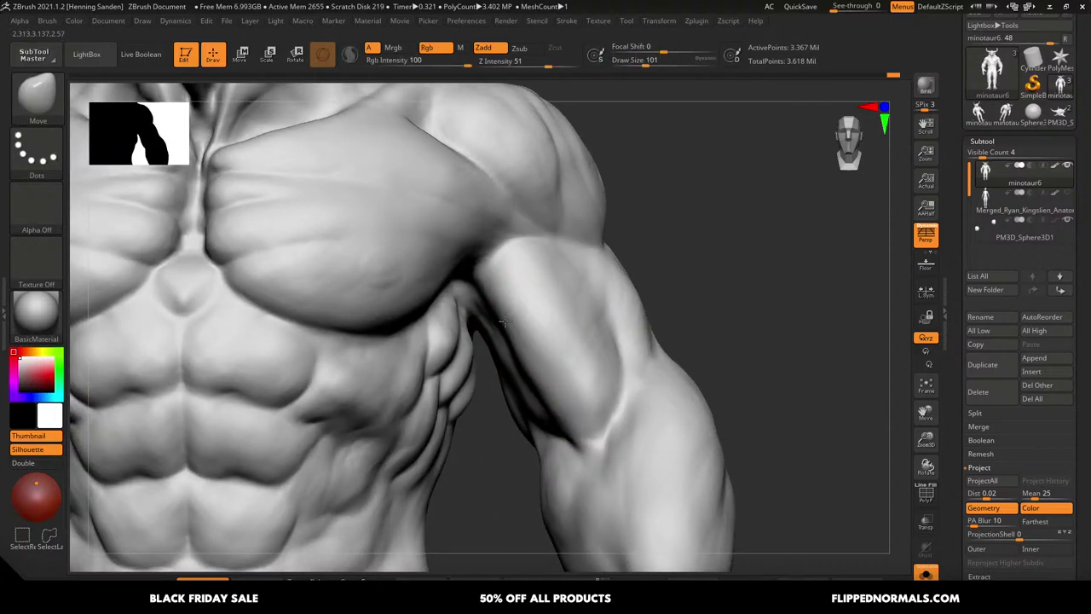
right_click_drag(517, 317, 512, 320)
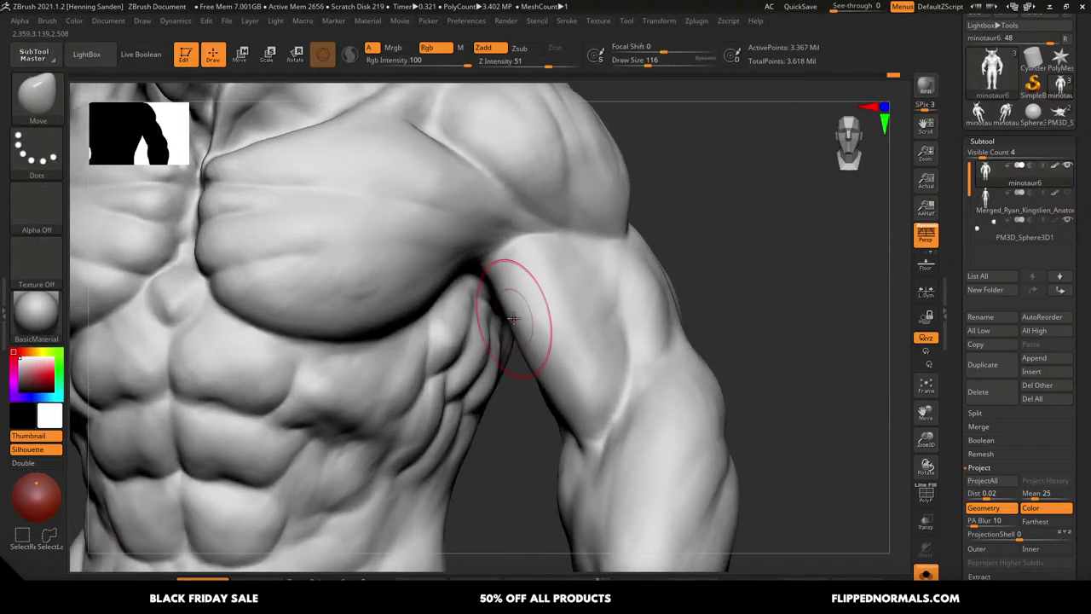
right_click_drag(554, 348, 557, 381)
left_click_drag(578, 384, 573, 372)
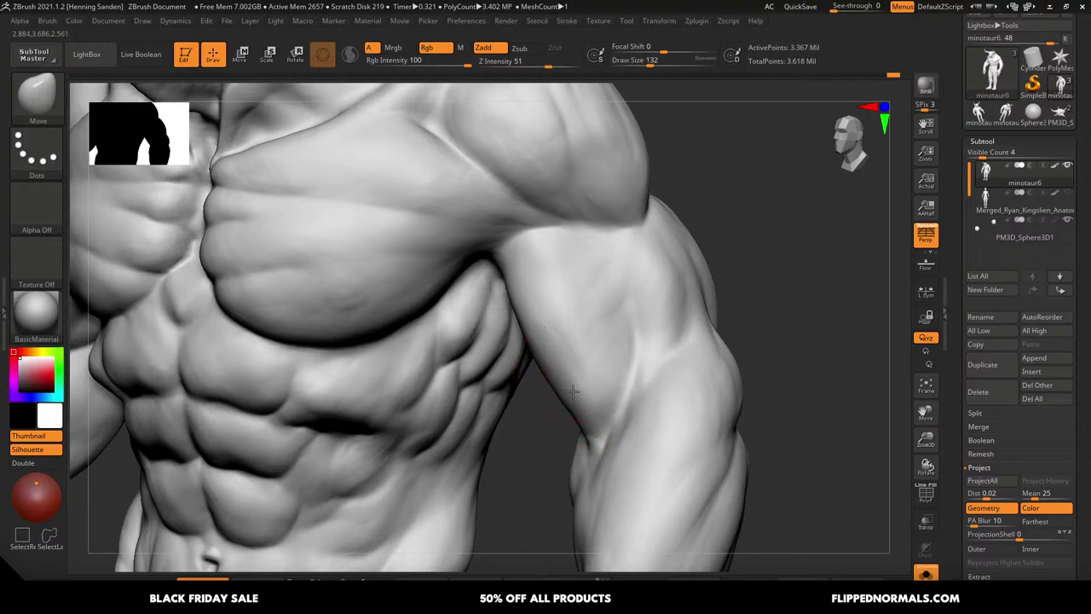
Set the Move brush to draw size 128 and smooth the inner upper arm just below the armpit at size 59
key("bracketright")
mouse_move(575, 359)
right_mouse_down()
mouse_move(568, 314)
mouse_move(600, 352)
mouse_move(565, 366)
mouse_move(558, 351)
right_mouse_up()
mouse_move(529, 304)
right_mouse_down("ctrl")
mouse_move(529, 328)
mouse_move(511, 271)
right_mouse_up("ctrl")
key("bracketleft")
left_click_drag(504, 250, 521, 285, "shift")
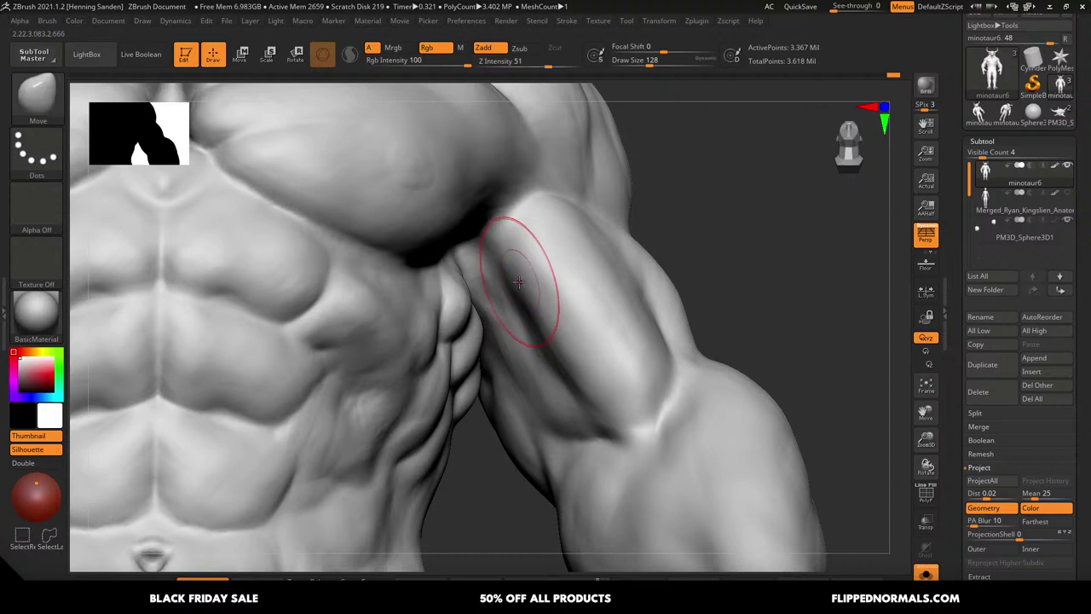
key("ctrl")
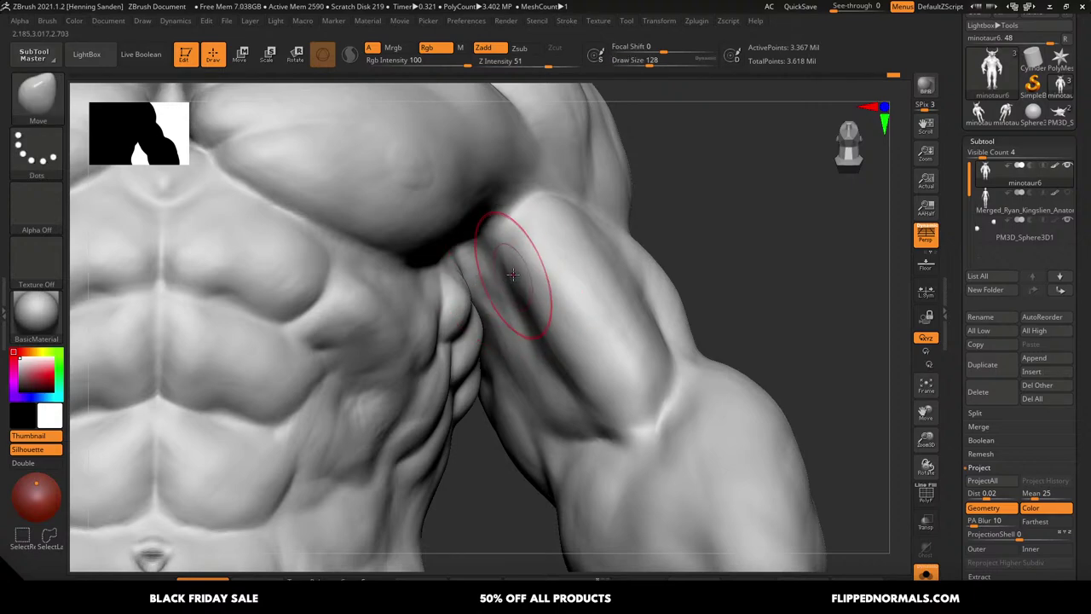
key("shift")
key("shift")
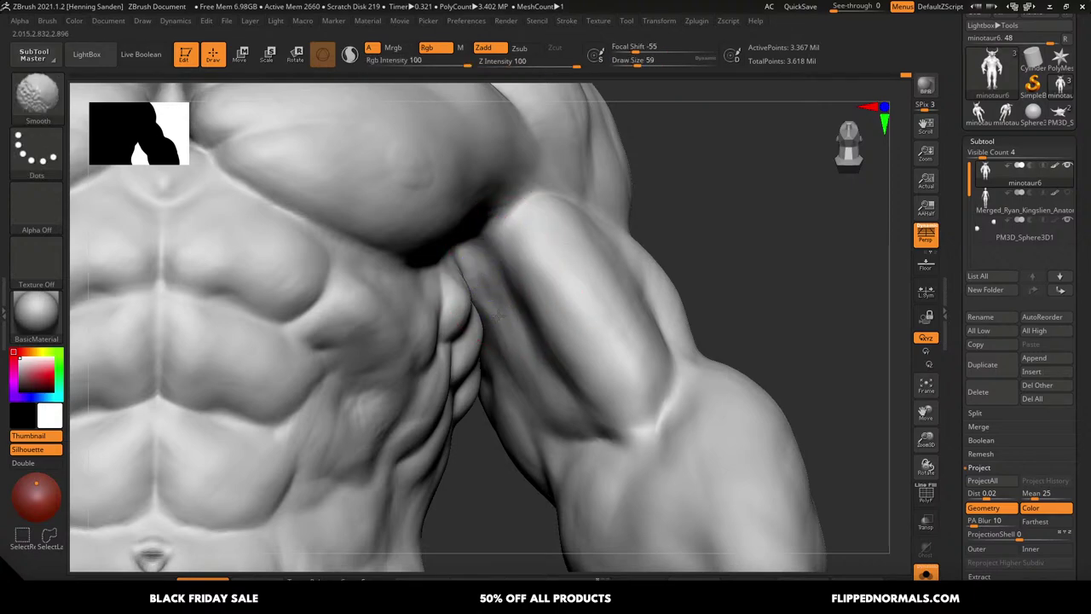
Refine the upper abdominal block beside the midline with ClayBuildup at draw size 46
key("f")
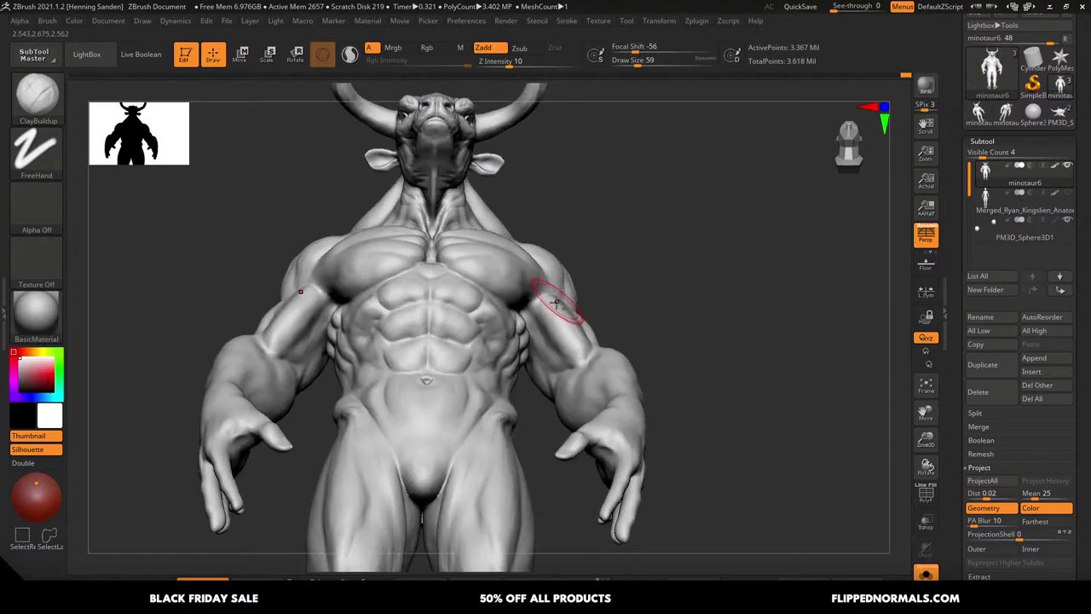
mouse_move(556, 302)
right_mouse_down("ctrl")
mouse_move(556, 354)
mouse_move(514, 293)
mouse_move(514, 377)
mouse_move(589, 341)
mouse_move(545, 314)
mouse_move(570, 367)
mouse_move(536, 324)
mouse_move(541, 346)
mouse_move(646, 341)
right_mouse_up("ctrl")
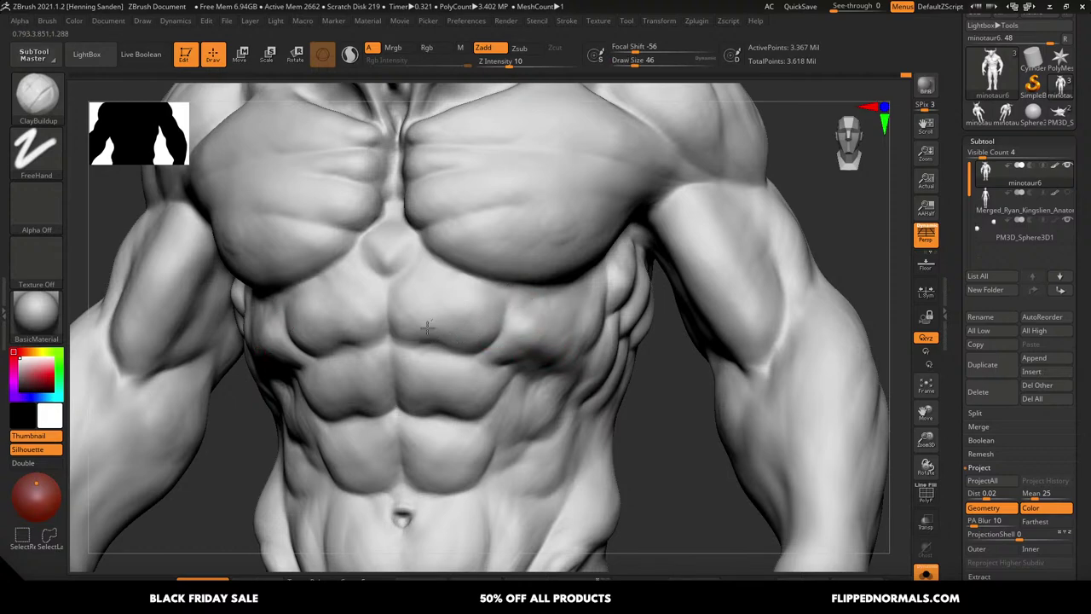
left_click_drag(427, 328, 415, 323)
right_click_drag(444, 315, 438, 285, "ctrl")
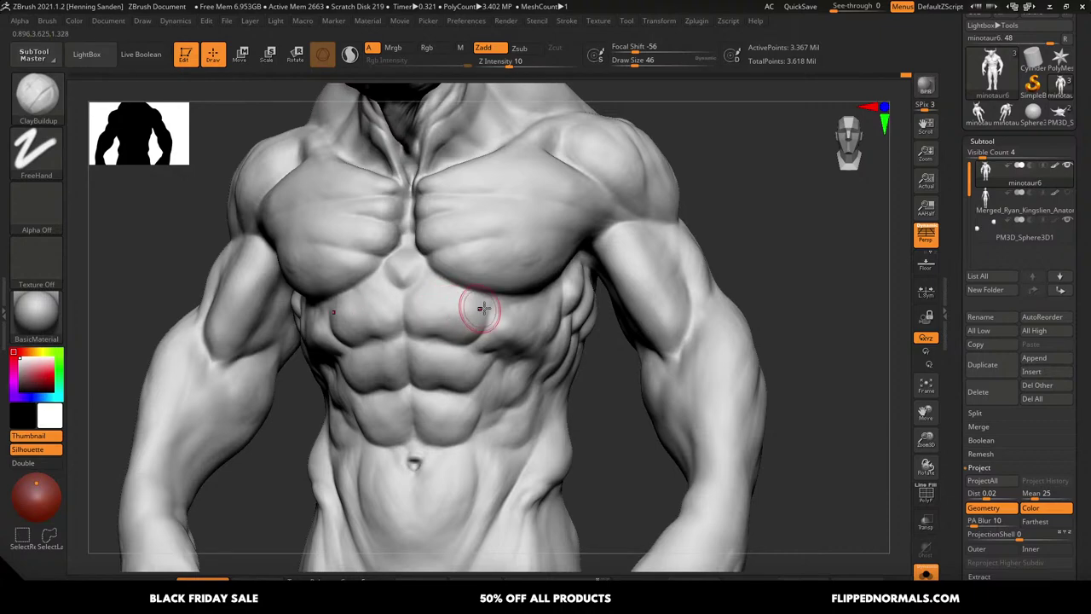
Refine the rib muscles beside the upper abdominals with ClayBuildup at draw size 46, and raise the size to 62
mouse_move(565, 295)
right_mouse_down()
mouse_move(554, 306)
mouse_move(555, 334)
right_mouse_up()
key("s")
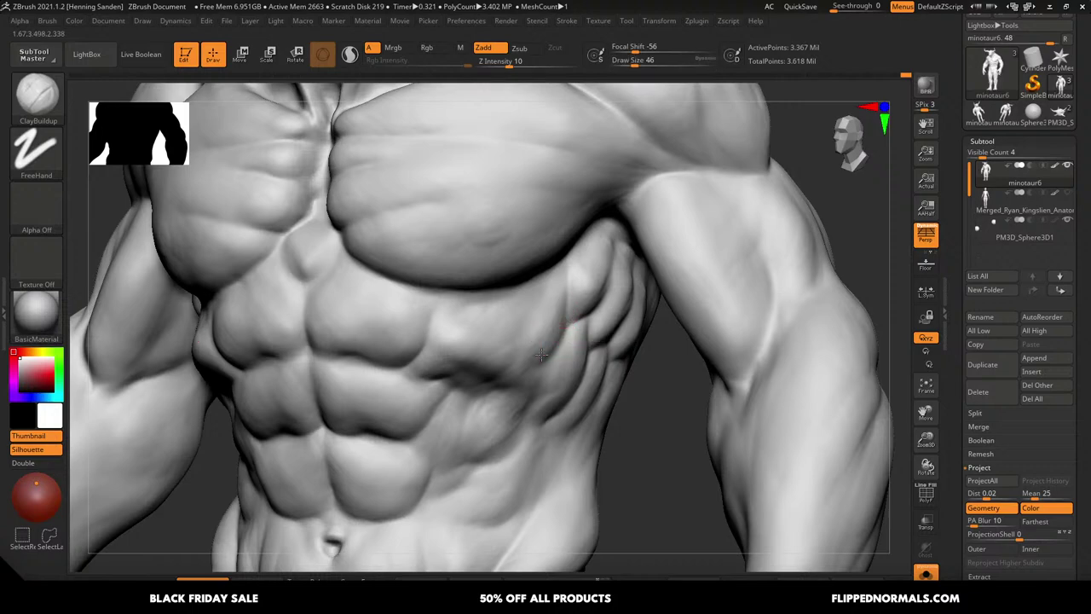
mouse_move(529, 327)
left_mouse_down()
mouse_move(512, 333)
mouse_move(503, 369)
left_mouse_up()
key("bracketright")
key("bracketright")
Examine the upper abdominals and chest from the front and in three-quarter view, and the proportions of the full figure
right_click_drag(464, 336, 446, 333)
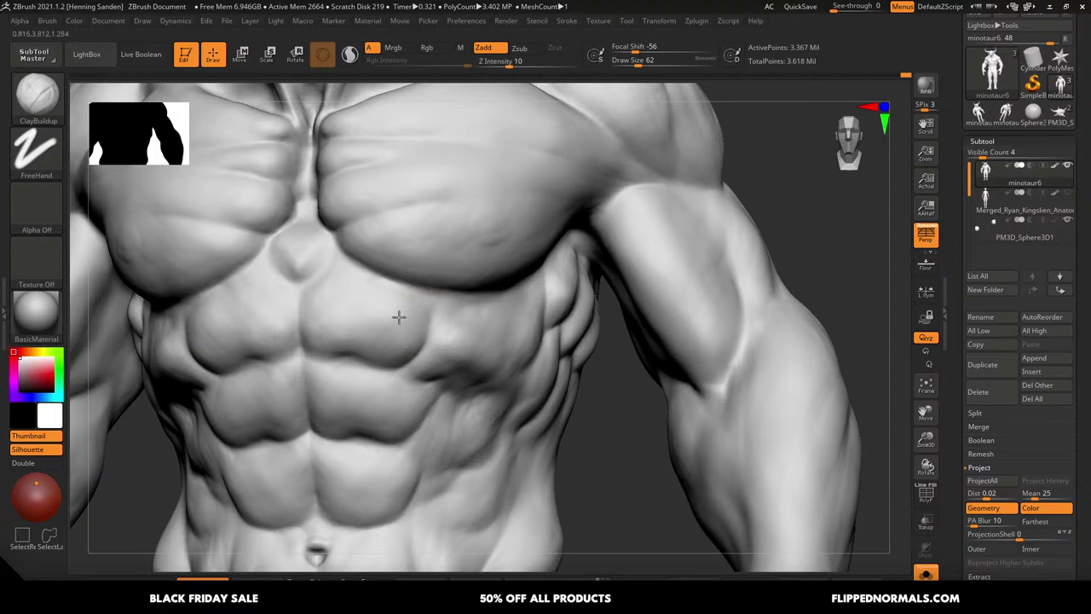
right_click_drag(353, 324, 394, 341)
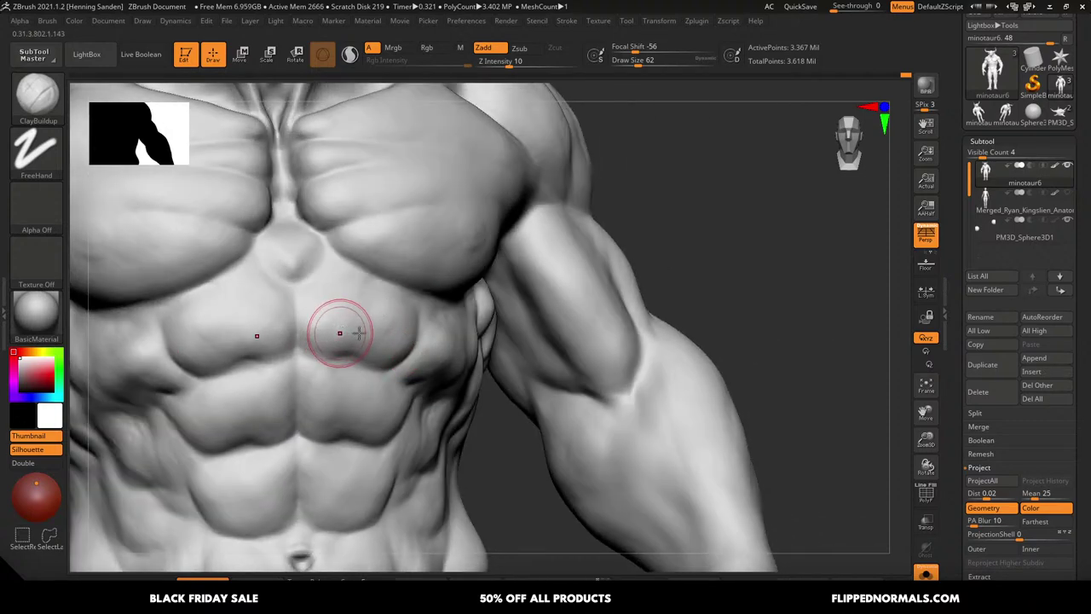
right_click_drag(351, 331, 471, 335)
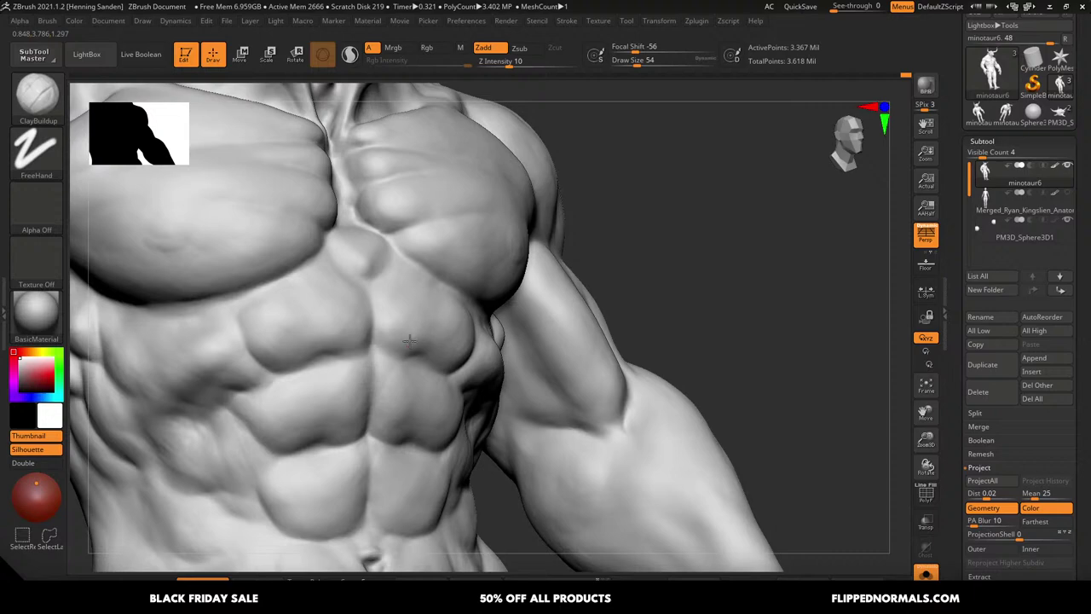
right_click_drag(405, 299, 383, 290)
mouse_move(382, 290)
right_mouse_down("ctrl")
mouse_move(388, 247)
mouse_move(426, 363)
right_mouse_up("ctrl")
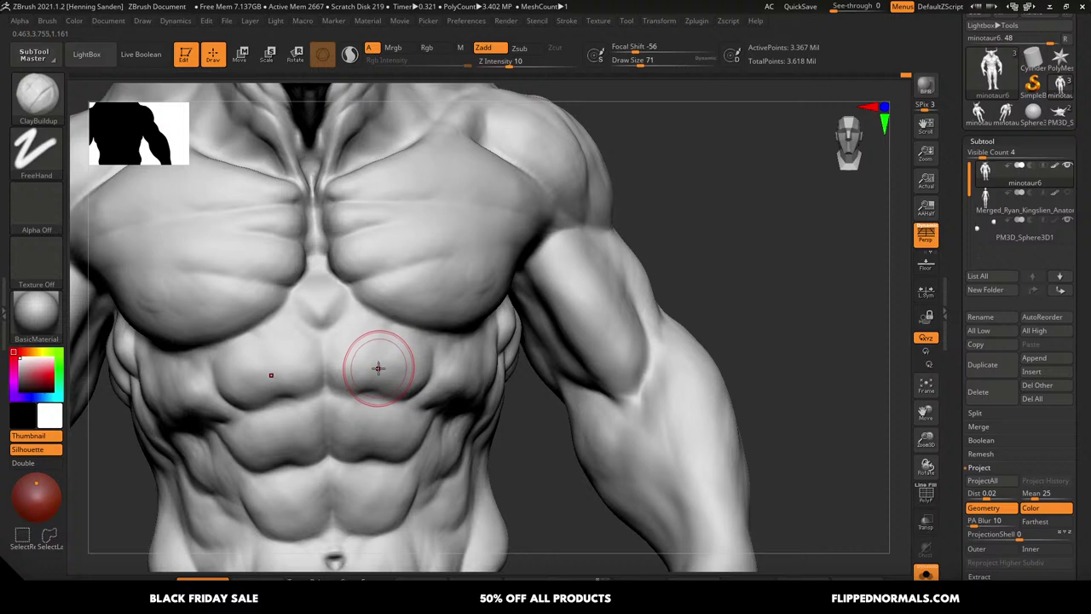
right_click_drag(379, 369, 353, 287, "ctrl")
right_click_drag(385, 341, 392, 331, "shift")
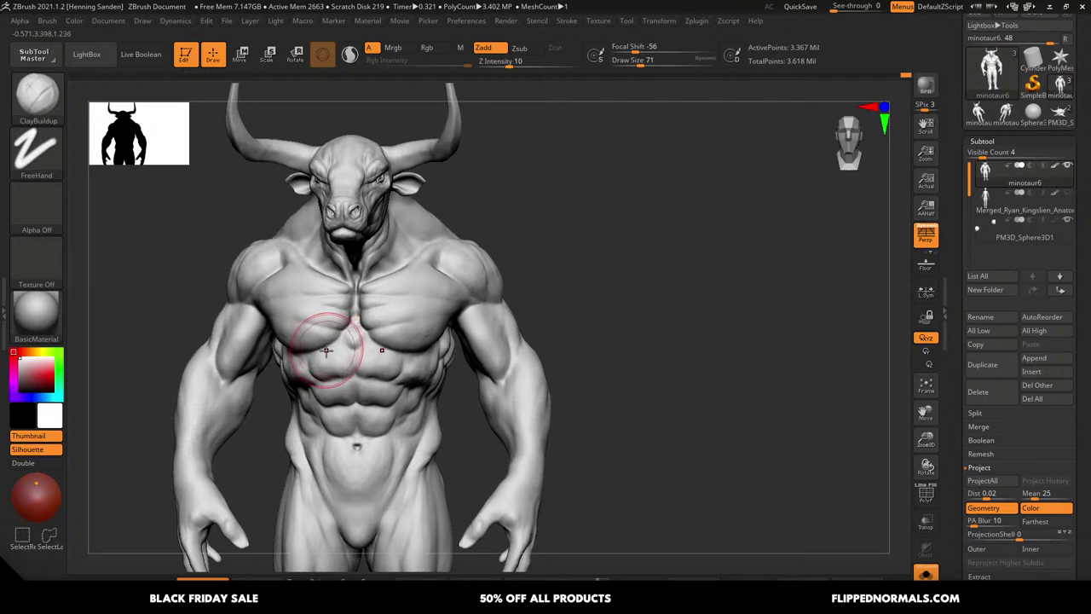
right_click_drag(370, 357, 353, 300, "ctrl")
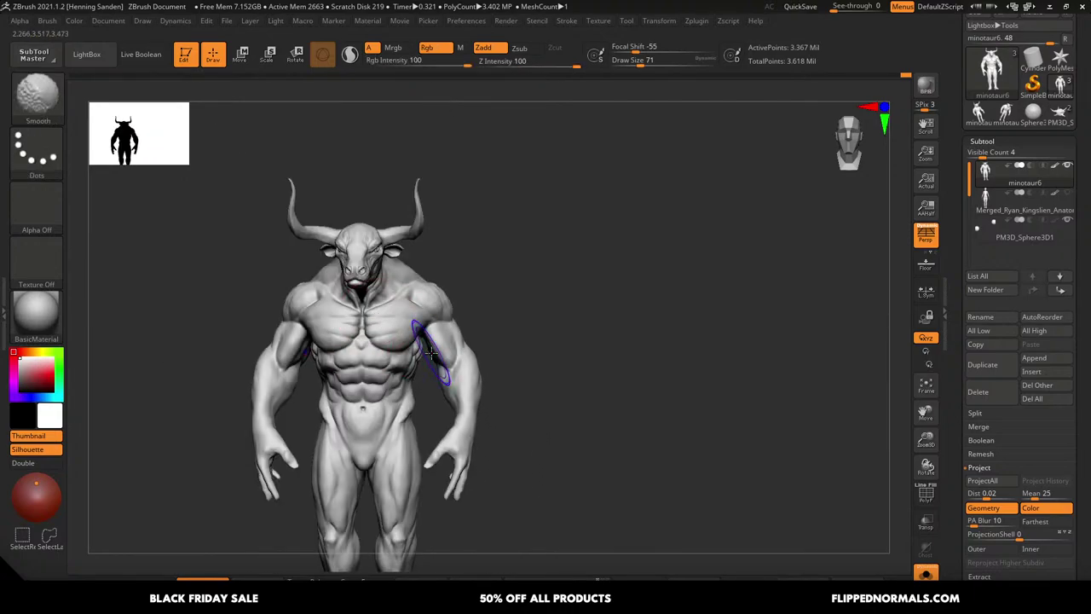
mouse_move(461, 290)
right_mouse_down("ctrl")
mouse_move(472, 319)
mouse_move(445, 274)
mouse_move(431, 290)
mouse_move(444, 301)
right_mouse_up("ctrl")
Build up the front and top of the deltoid with ClayBuildup at draw size 59
left_click_drag(444, 287, 421, 254)
right_click_drag(421, 275, 430, 293)
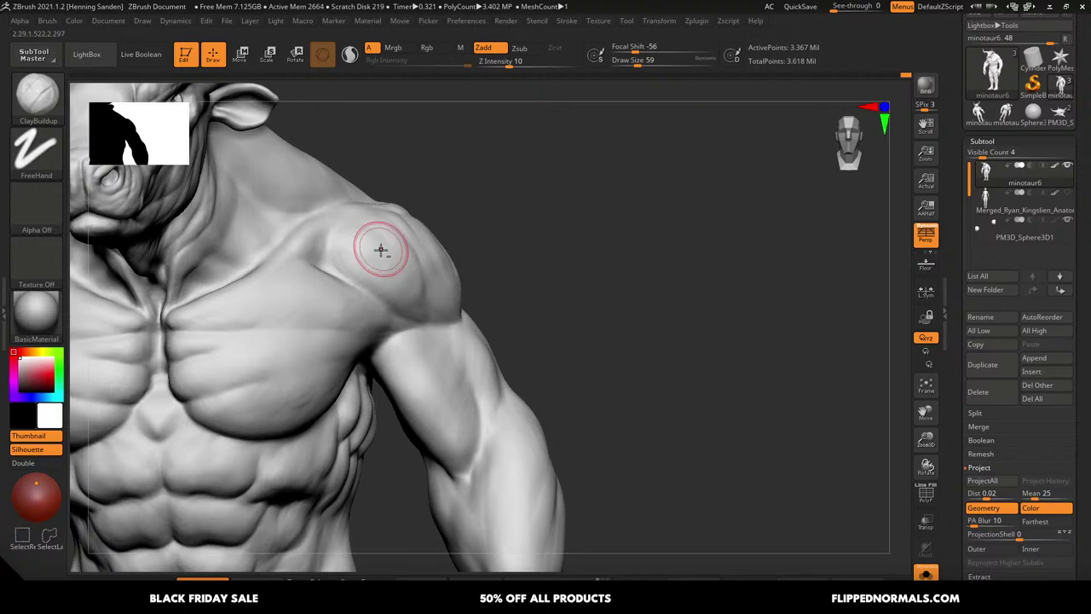
right_click_drag(377, 244, 427, 287)
left_click_drag(403, 243, 408, 257)
right_click_drag(431, 291, 399, 274)
left_click_drag(409, 227, 406, 236)
right_click_drag(455, 312, 415, 292)
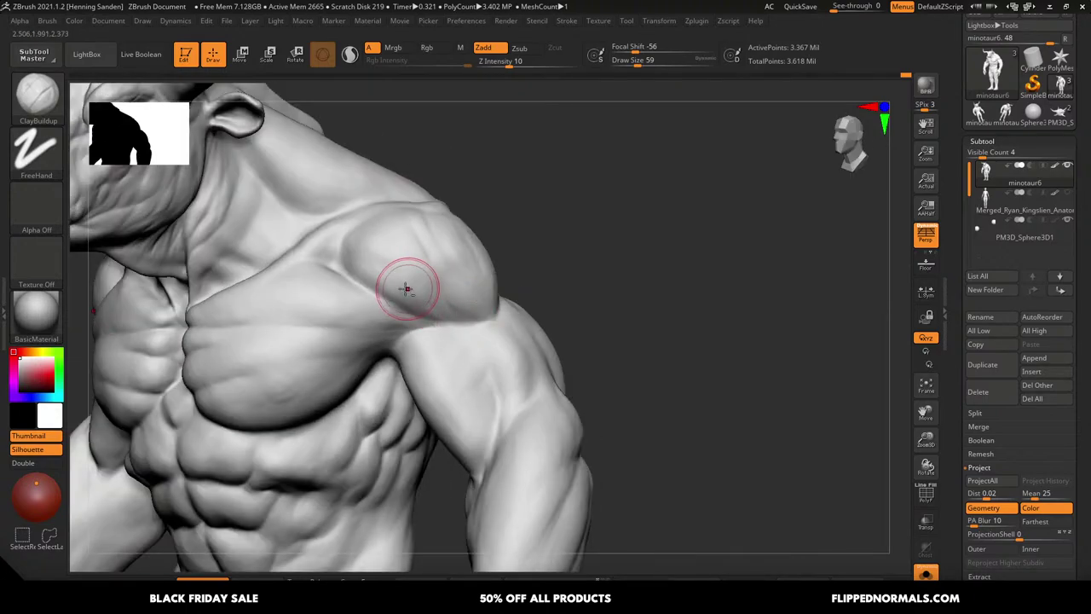
right_click_drag(486, 317, 480, 294)
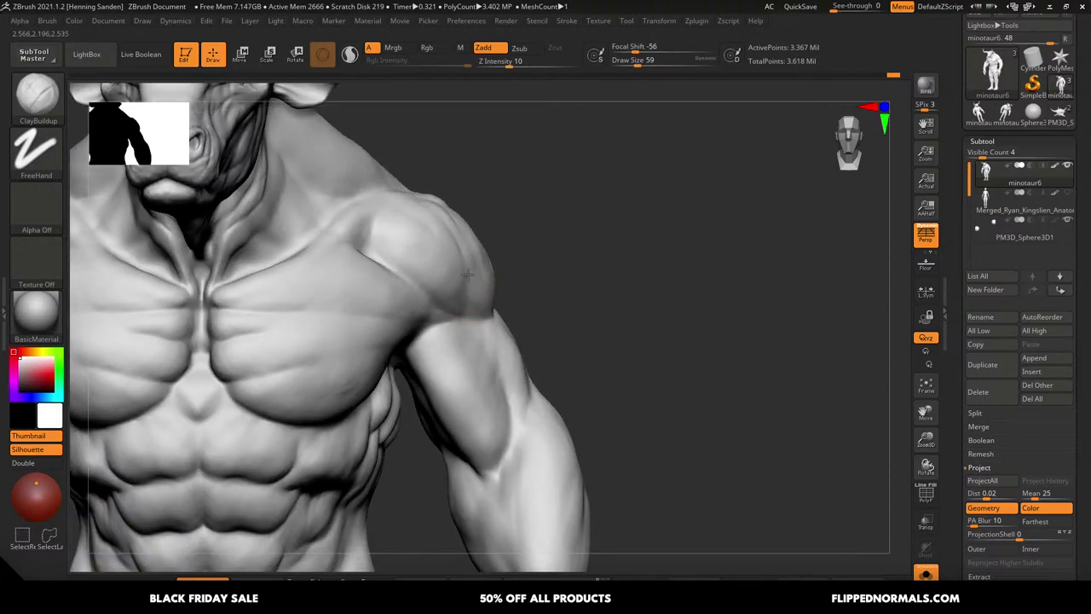
Refine the lower and front parts of the deltoid with ClayBuildup at draw sizes 74 and 62
right_click_drag(469, 310, 466, 299)
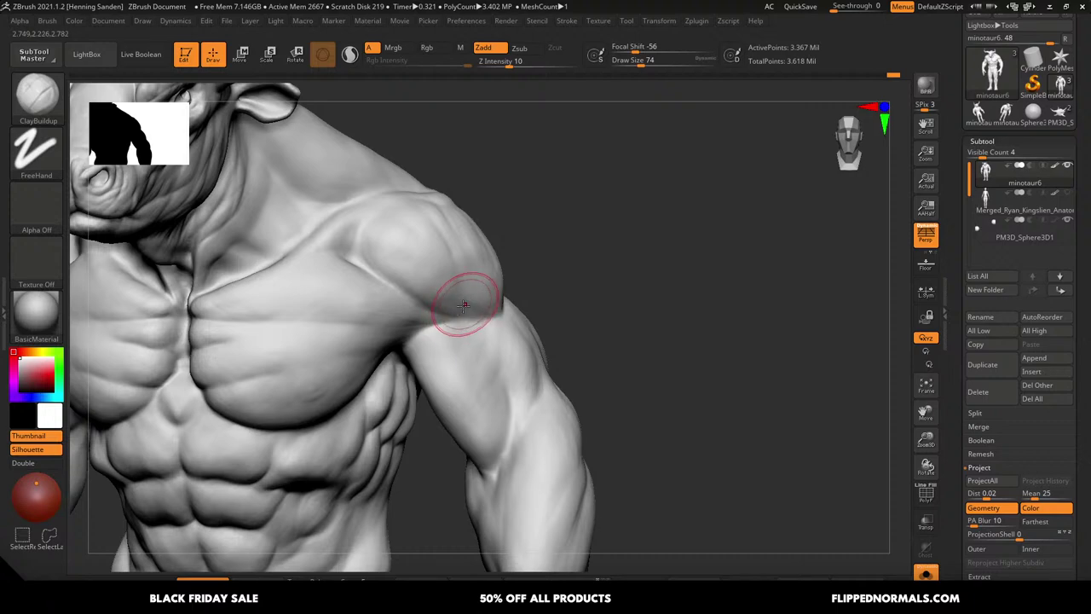
right_click_drag(426, 258, 390, 251)
key("s")
left_click_drag(390, 253, 387, 252)
right_click_drag(387, 252, 391, 261)
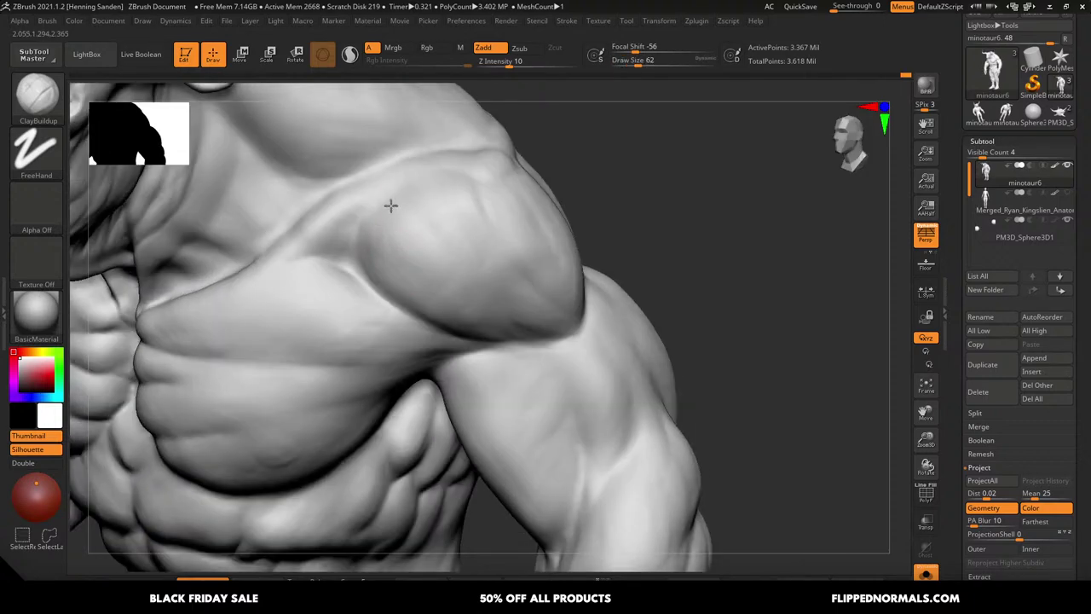
Shape the upper front edge of the deltoid where it meets the collarbone with ClayBuildup at draw size 62
left_click_drag(391, 205, 397, 203)
left_click_drag(376, 260, 395, 205)
right_click_drag(408, 240, 403, 251)
mouse_move(442, 318)
right_mouse_down()
mouse_move(429, 320)
mouse_move(448, 305)
right_mouse_up()
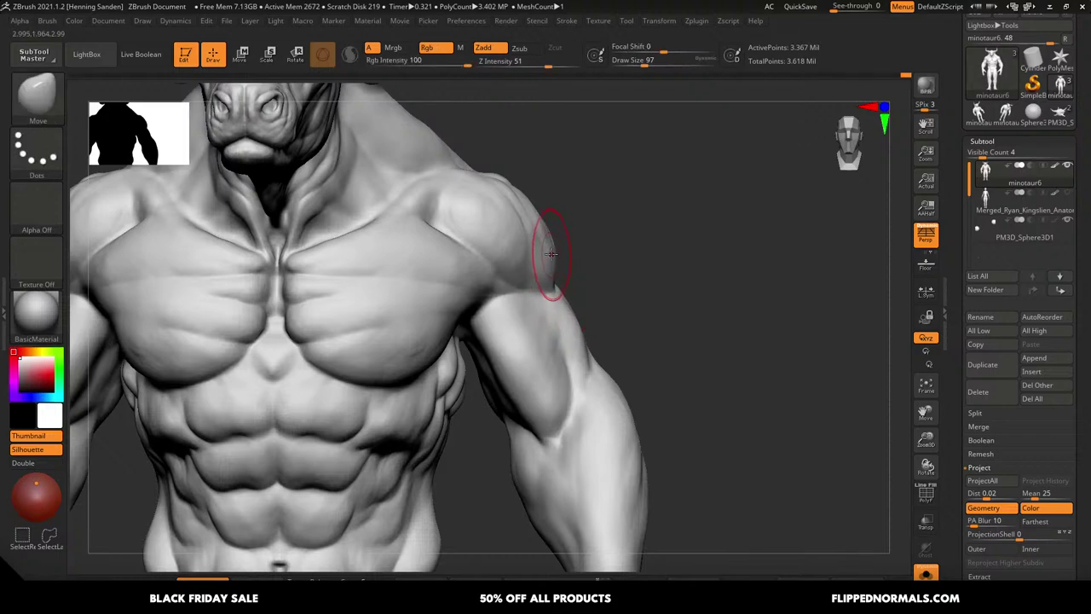
Adjust the outer silhouette of the deltoid with the Move brush at draw sizes 124 and 104
key("s")
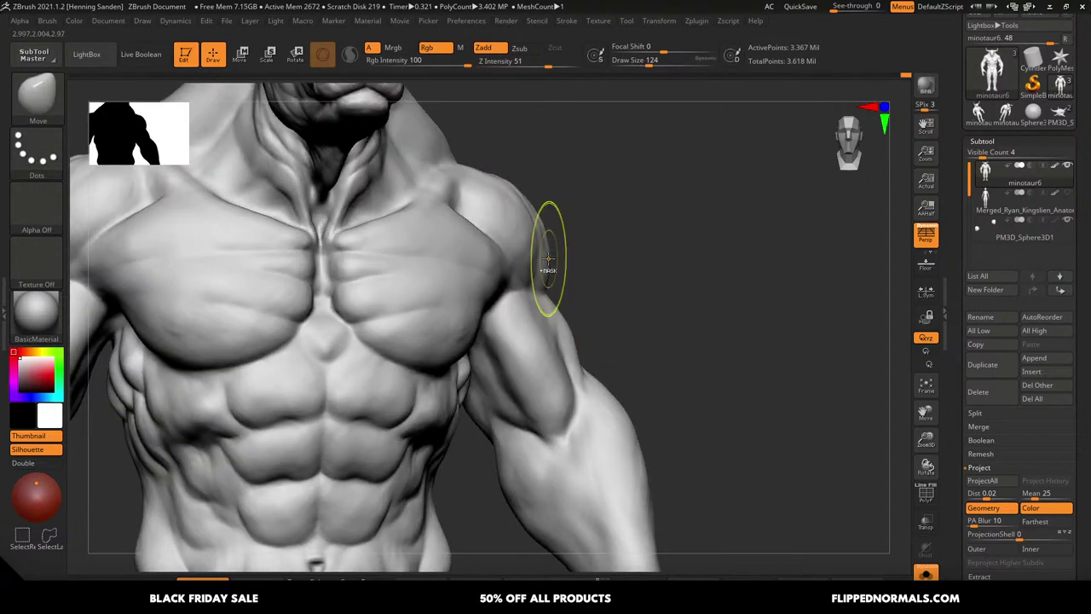
key("s")
left_click_drag(549, 270, 545, 270)
key("s")
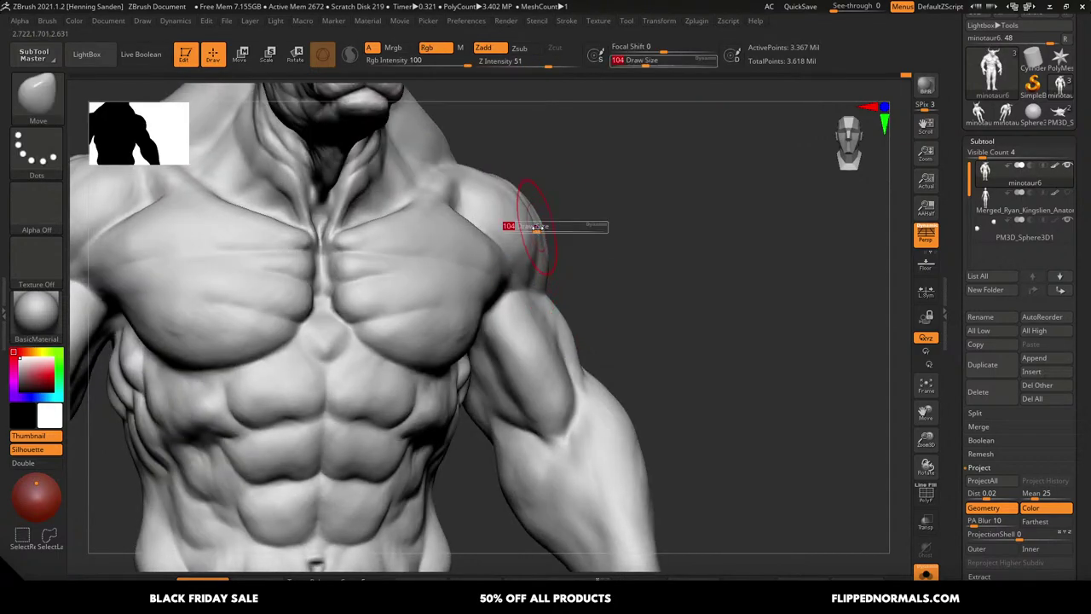
left_click_drag(537, 228, 542, 228)
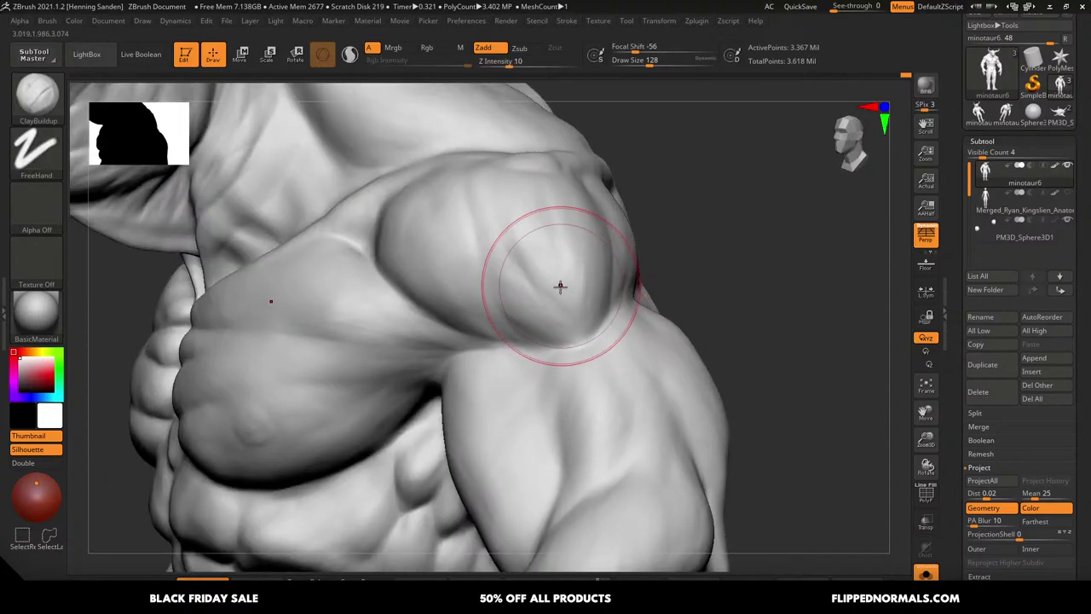
Refine the muscle strands on the lower part of the deltoid with ClayBuildup at draw sizes 51 and 41
key("bracketleft")
key("bracketleft")
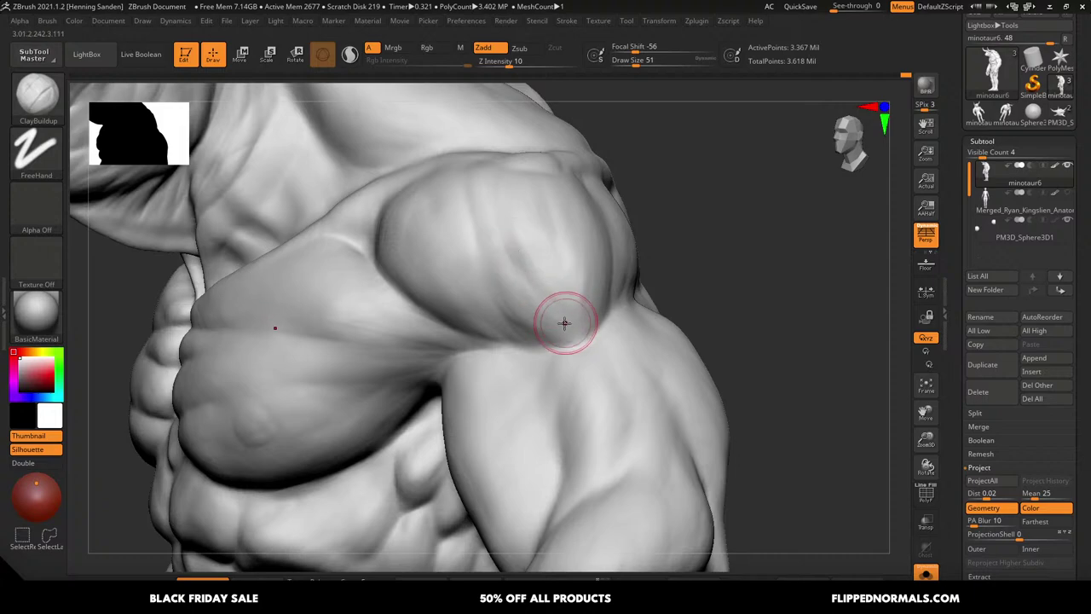
key("bracketleft")
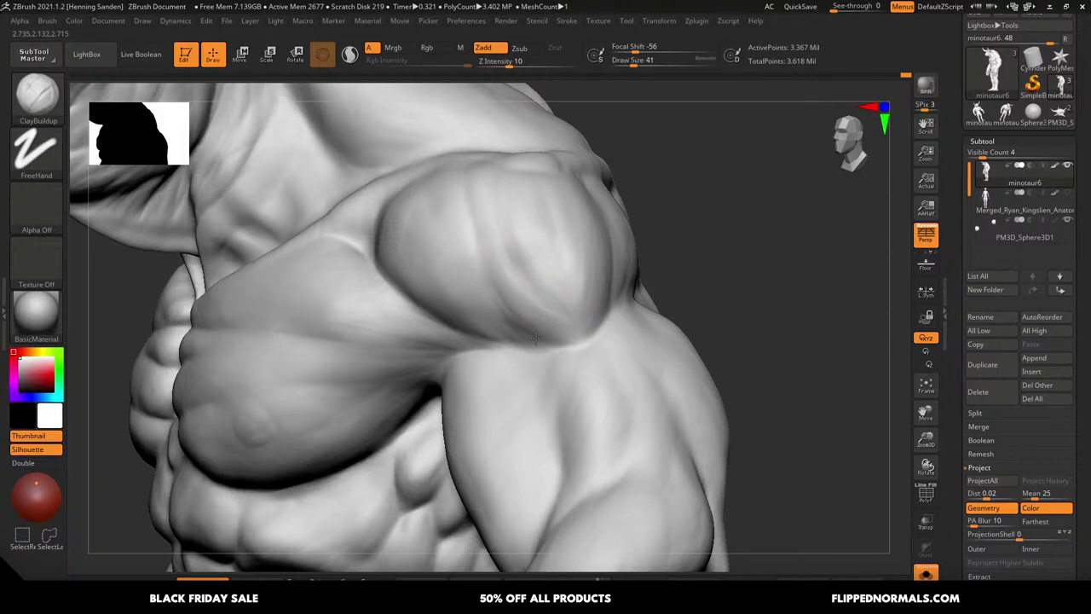
right_click_drag(586, 333, 591, 307)
Shape the top of the deltoid where it meets the collarbone with ClayBuildup at draw sizes 51 and 35
key("bracketright")
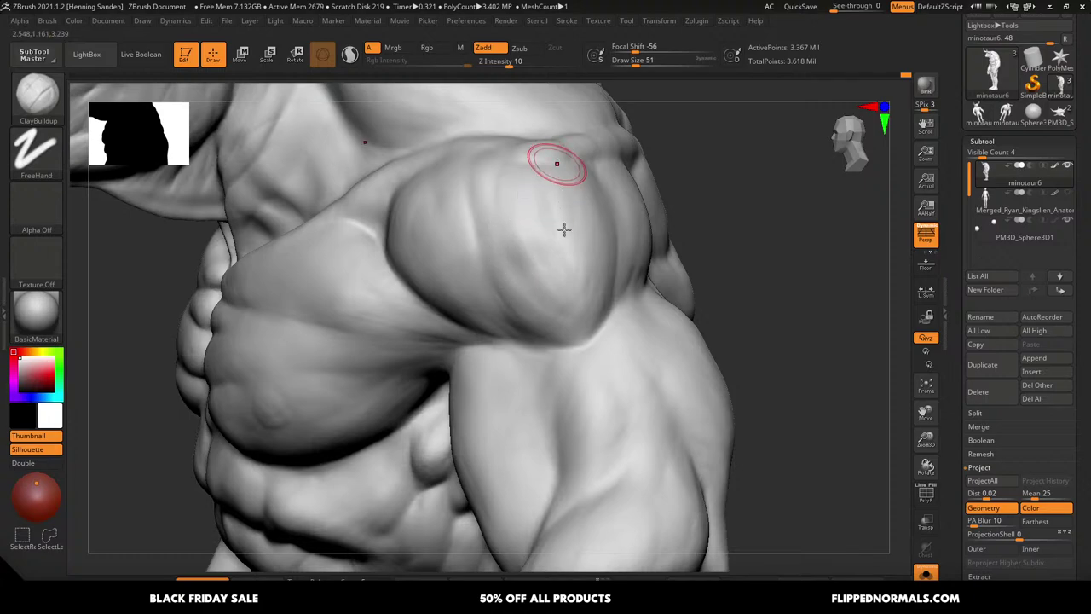
mouse_move(563, 227)
right_mouse_down()
mouse_move(585, 293)
mouse_move(579, 309)
right_mouse_up()
key("s")
left_click_drag(586, 321, 583, 322)
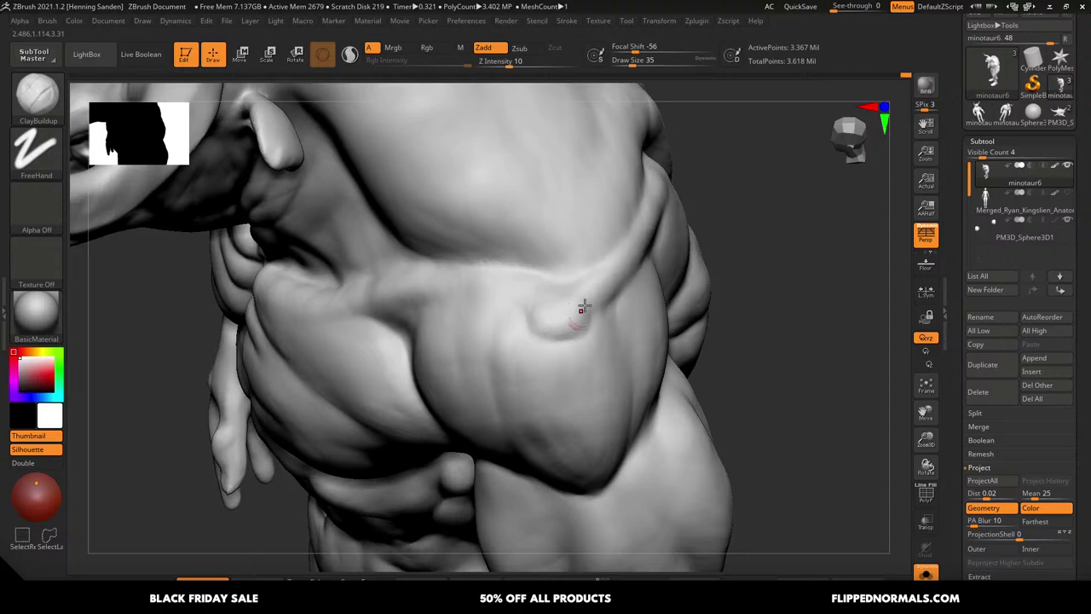
Carve creases into the front and side of the neck with DamStandard at draw size 27
mouse_move(591, 263)
right_mouse_down()
mouse_move(546, 315)
mouse_move(560, 273)
mouse_move(565, 336)
mouse_move(515, 270)
mouse_move(519, 316)
mouse_move(532, 247)
right_mouse_up()
key("b")
key("d")
key("s")
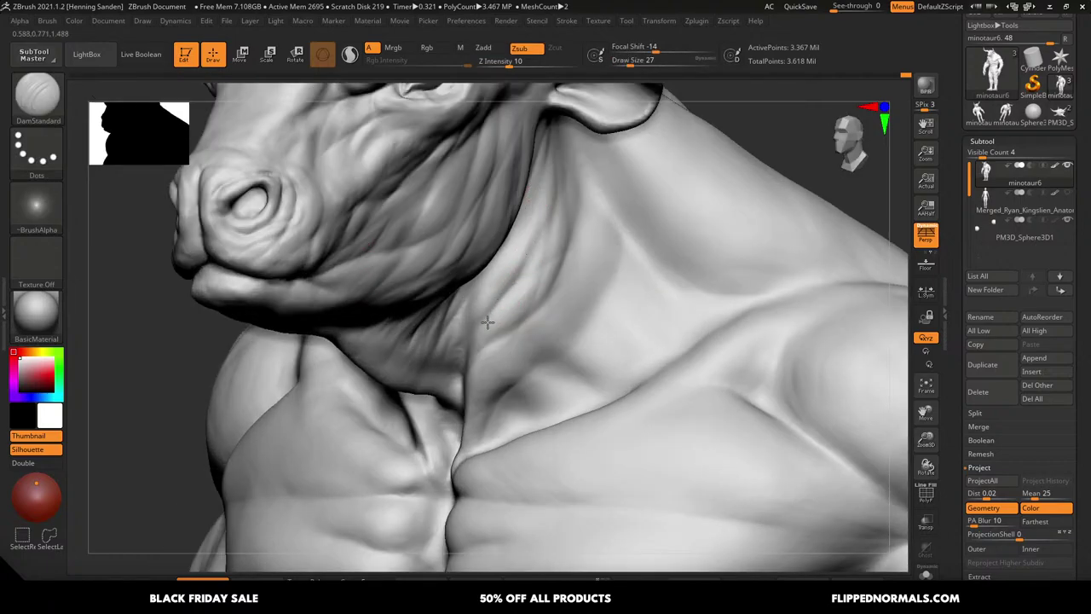
right_click_drag(500, 301, 511, 284)
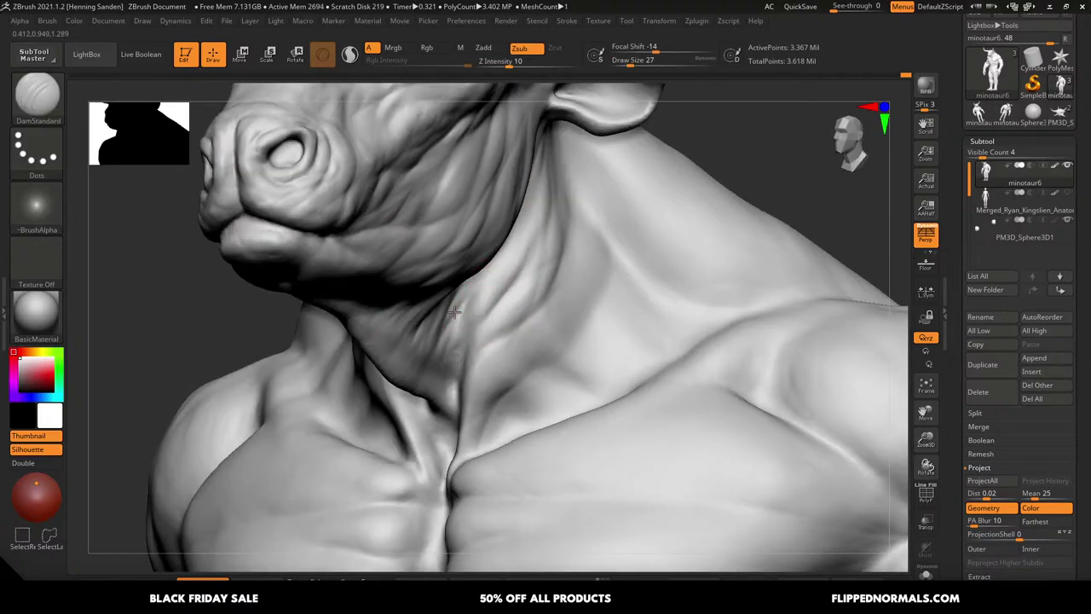
right_click_drag(455, 312, 474, 280)
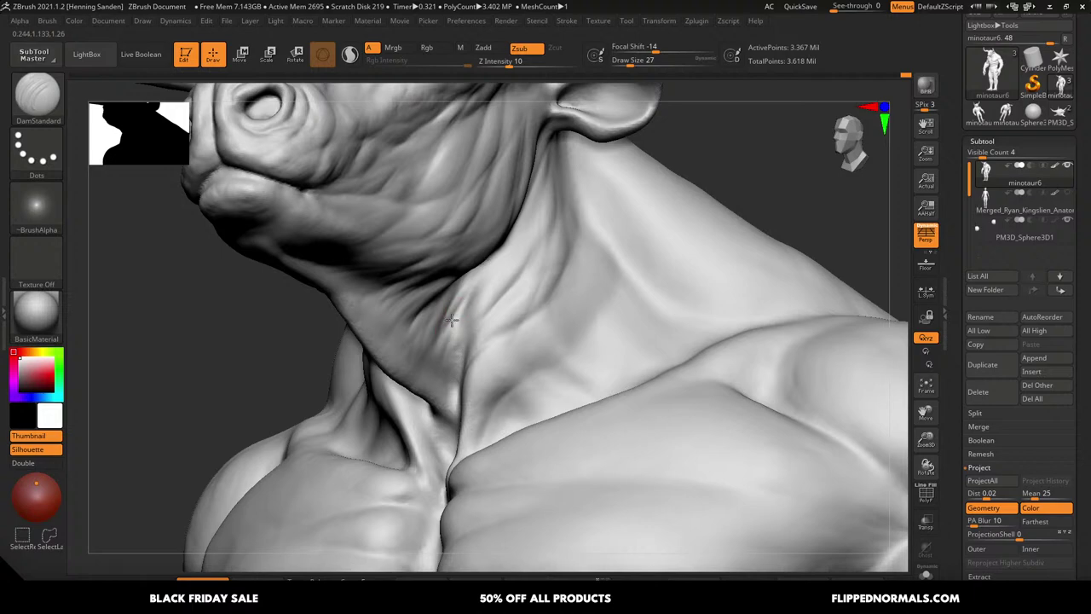
right_click_drag(429, 368, 446, 288)
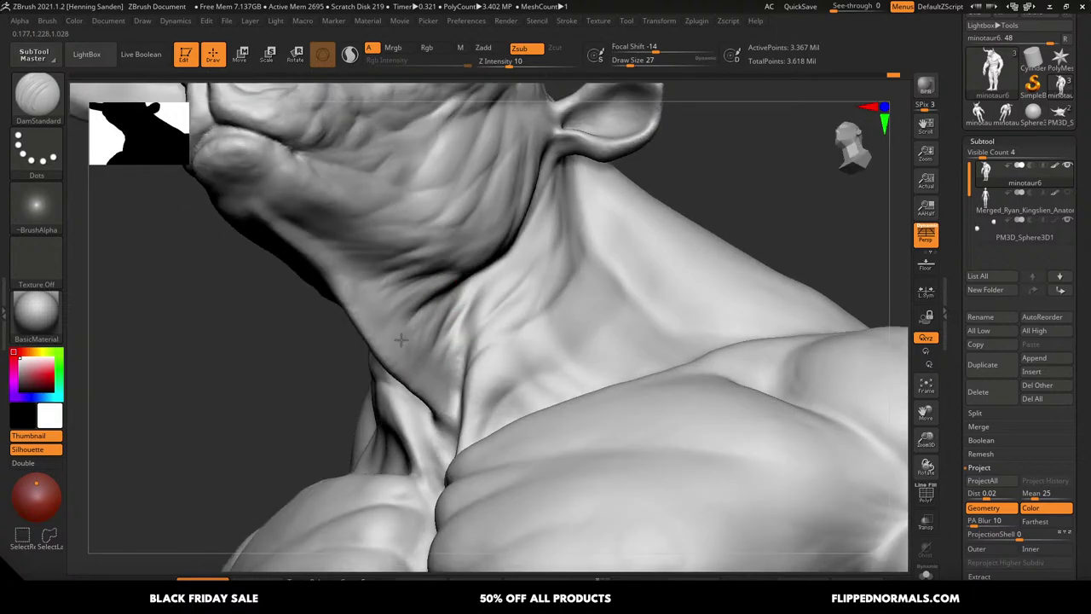
Cut skin folds into the throat beneath the jaw with DamStandard at draw sizes 35 and 29
mouse_move(453, 326)
right_mouse_down("ctrl")
mouse_move(428, 298)
mouse_move(495, 297)
mouse_move(493, 308)
mouse_move(511, 314)
right_mouse_up("ctrl")
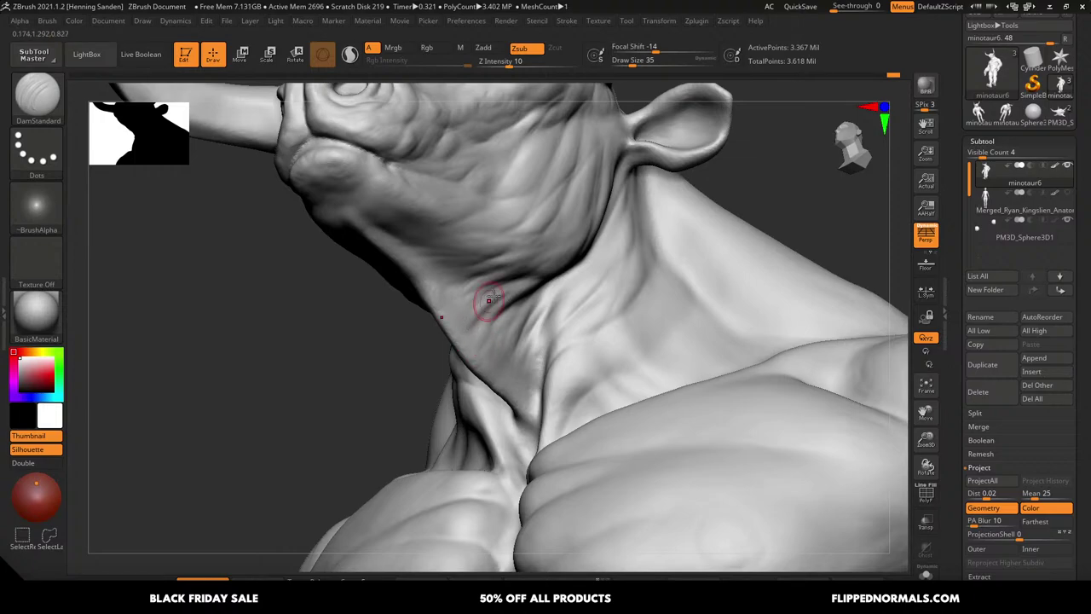
mouse_move(465, 287)
right_mouse_down()
mouse_move(599, 267)
mouse_move(670, 209)
right_mouse_up()
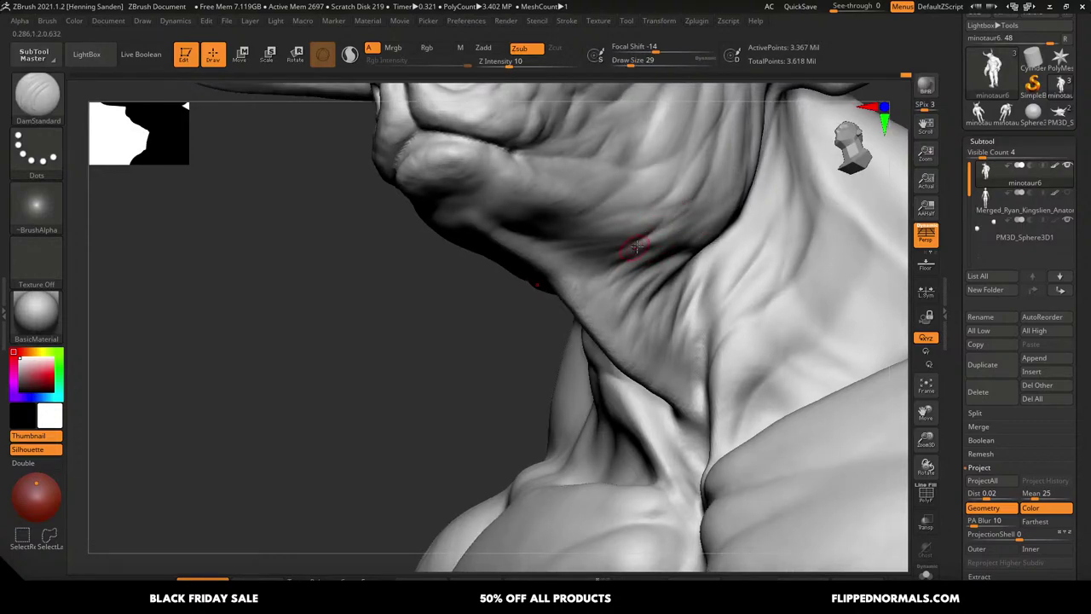
right_click_drag(637, 246, 628, 236)
mouse_move(664, 200)
right_mouse_down()
mouse_move(670, 216)
mouse_move(721, 220)
right_mouse_up()
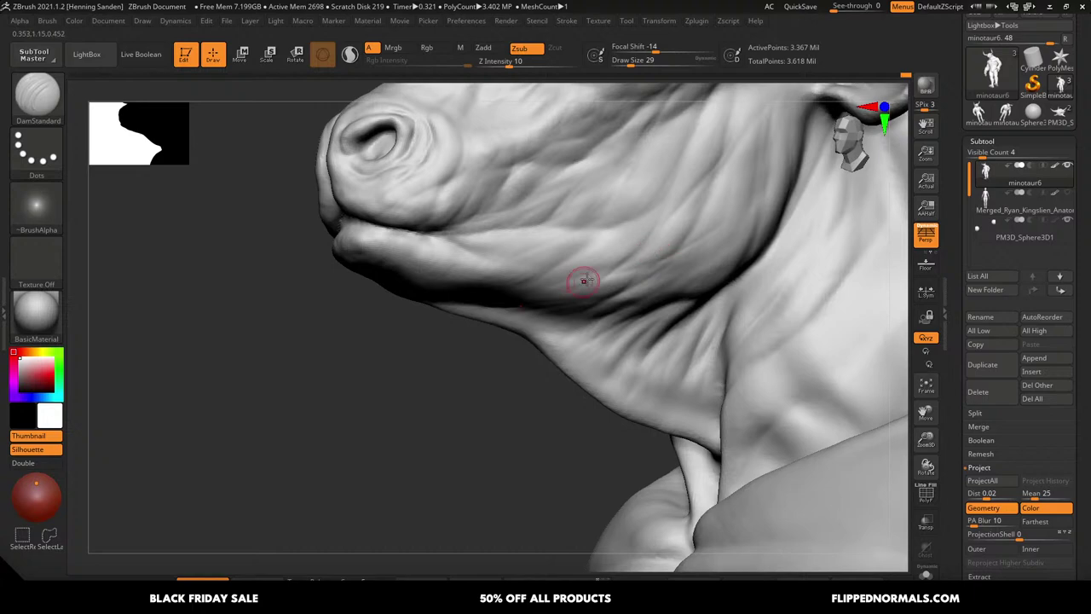
Deepen the creases along the underside of the lower jaw with DamStandard at draw size 44
mouse_move(572, 280)
right_mouse_down()
mouse_move(574, 261)
mouse_move(527, 275)
right_mouse_up()
key("s")
left_click_drag(507, 277, 513, 278)
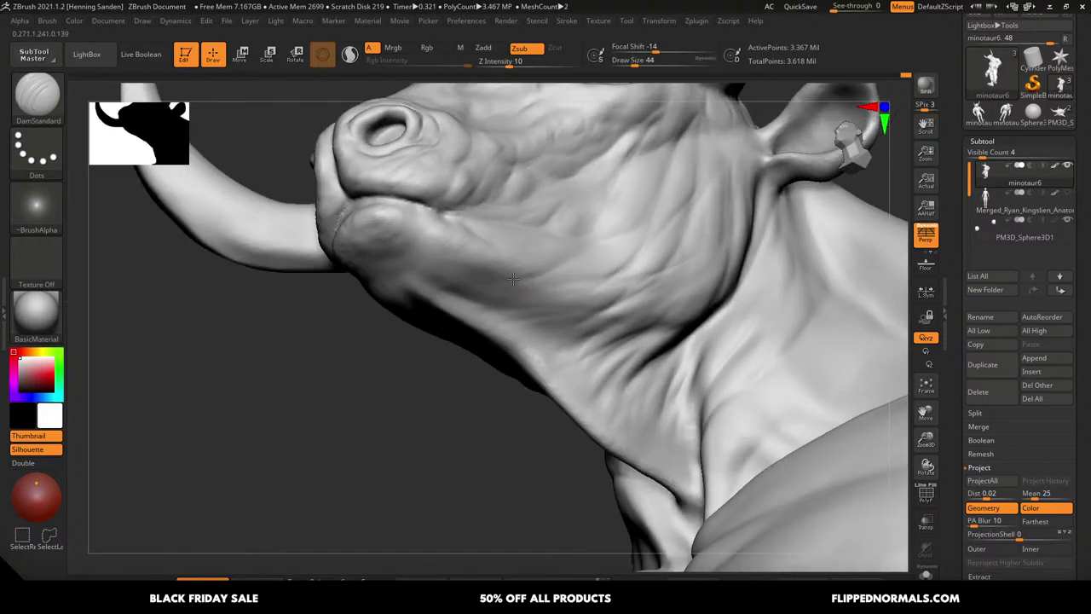
key("bracketleft")
Sharpen the wrinkles around the corner of the mouth with DamStandard at draw sizes 27 and 14
mouse_move(439, 251)
right_mouse_down()
mouse_move(499, 227)
mouse_move(462, 204)
mouse_move(473, 190)
right_mouse_up()
key("bracketleft")
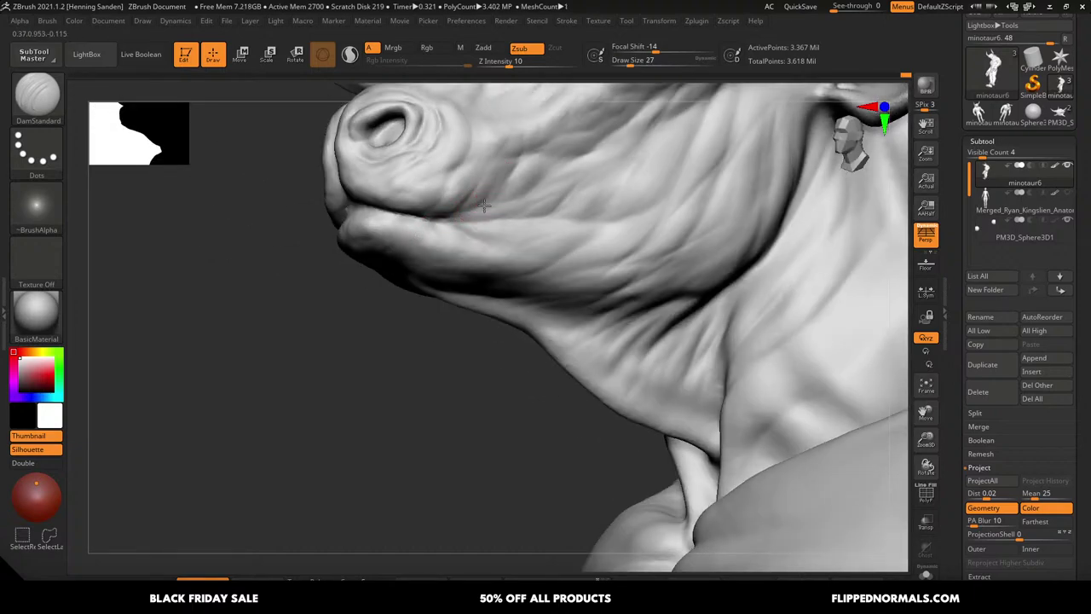
key("bracketleft")
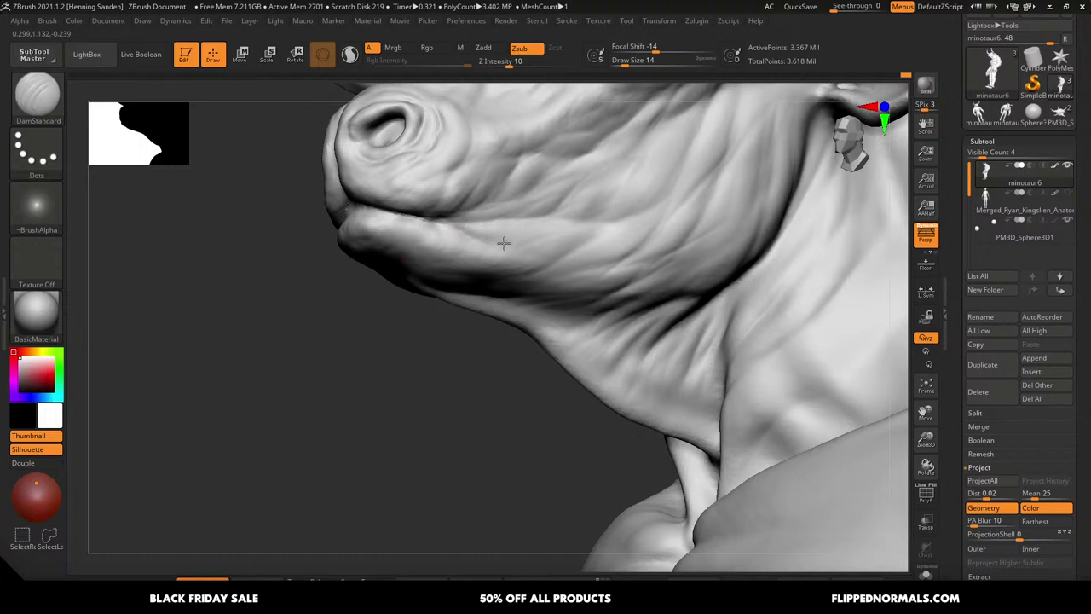
key("bracketright")
key("bracketright")
Carve further folds along the lower jaw and cheek with DamStandard, starting at draw size 33
right_click_drag(492, 247, 525, 252)
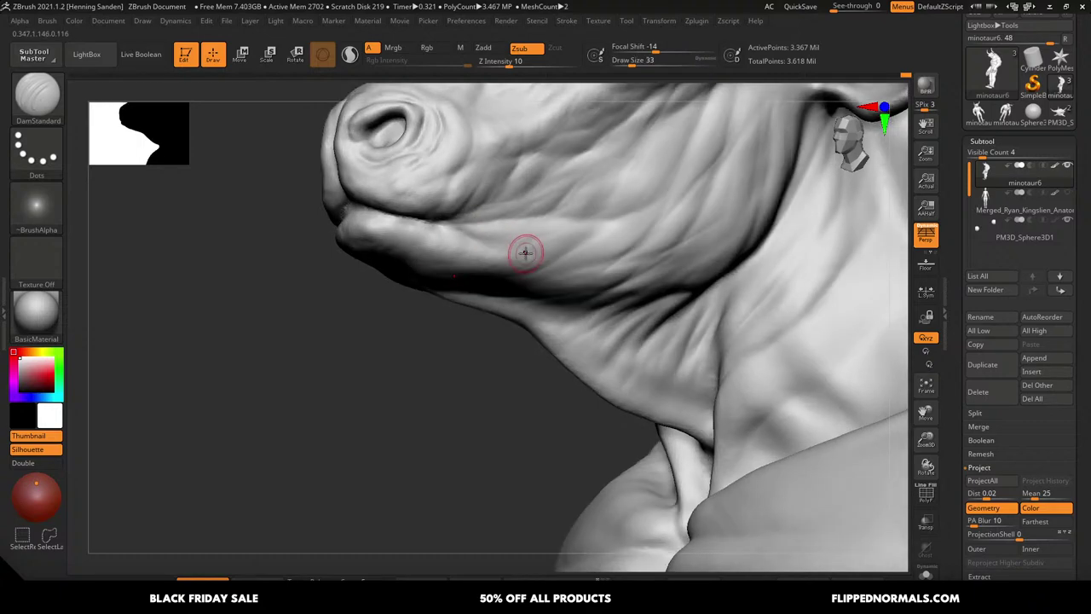
mouse_move(549, 261)
right_mouse_down()
mouse_move(527, 240)
mouse_move(584, 265)
right_mouse_up()
key("s")
left_click_drag(537, 231, 506, 235)
mouse_move(558, 241)
right_mouse_down("ctrl")
mouse_move(565, 227)
mouse_move(611, 240)
mouse_move(555, 288)
right_mouse_up("ctrl")
Switch to the ClayBuildup brush and inspect the whole figure, the head and the shoulder
key("b")
key("c")
key("b")
mouse_move(529, 205)
right_mouse_down("ctrl")
mouse_move(546, 195)
mouse_move(531, 184)
mouse_move(515, 195)
mouse_move(517, 177)
mouse_move(538, 179)
mouse_move(540, 205)
mouse_move(316, 120)
mouse_move(299, 92)
mouse_move(579, 225)
mouse_move(516, 190)
mouse_move(504, 219)
mouse_move(518, 198)
mouse_move(434, 182)
right_mouse_up("ctrl")
mouse_move(462, 258)
right_mouse_down()
mouse_move(477, 214)
mouse_move(452, 223)
right_mouse_up()
mouse_move(512, 244)
right_mouse_down()
mouse_move(477, 239)
mouse_move(528, 252)
mouse_move(548, 360)
mouse_move(484, 231)
mouse_move(488, 256)
right_mouse_up()
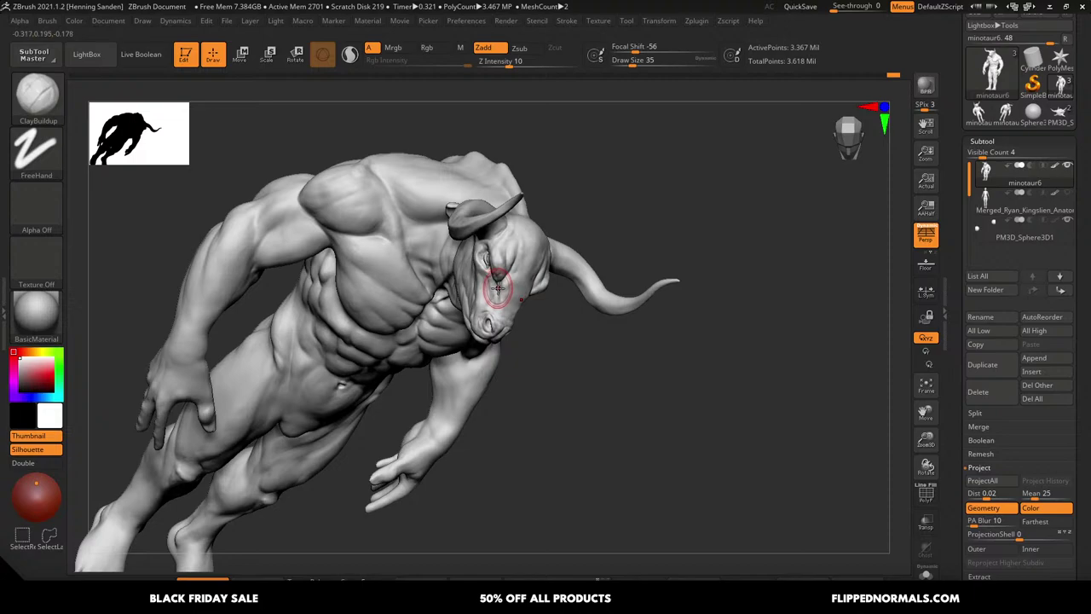
right_click_drag(499, 291, 517, 324)
key("bracketright")
key("bracketright")
key("bracketright")
key("bracketright")
key("bracketright")
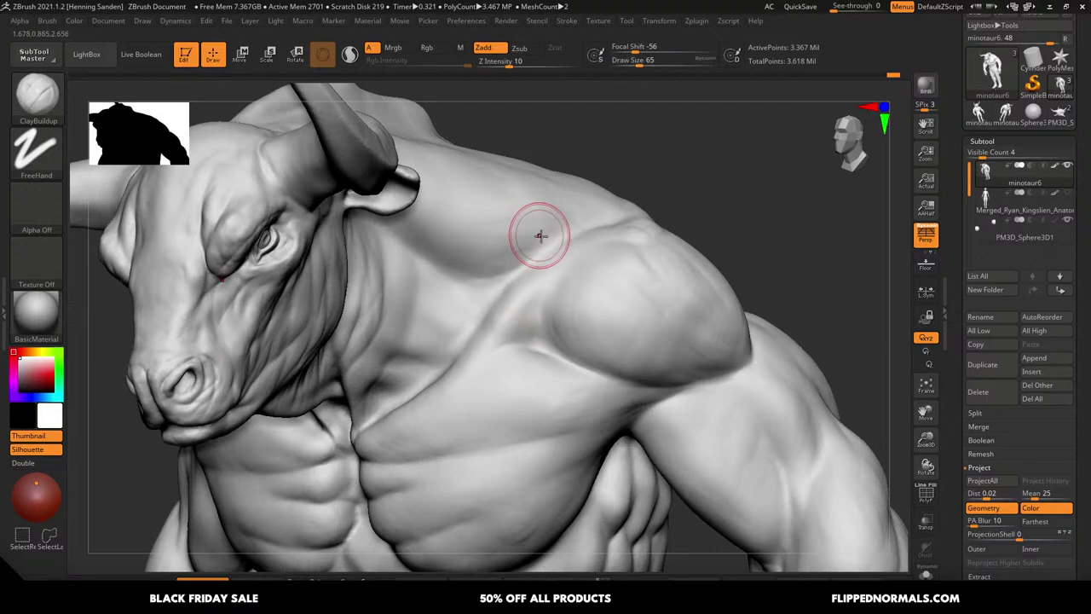
right_click_drag(513, 246, 486, 239)
Build up the upper cheek between the eye and ear with ClayBuildup at draw size 33
key("bracketleft")
key("bracketleft")
key("bracketleft")
key("bracketleft")
key("bracketleft")
mouse_move(349, 261)
right_mouse_down()
mouse_move(327, 249)
mouse_move(306, 259)
mouse_move(282, 226)
right_mouse_up()
key("bracketleft")
left_click_drag(258, 173, 271, 230)
right_click_drag(272, 222, 299, 231)
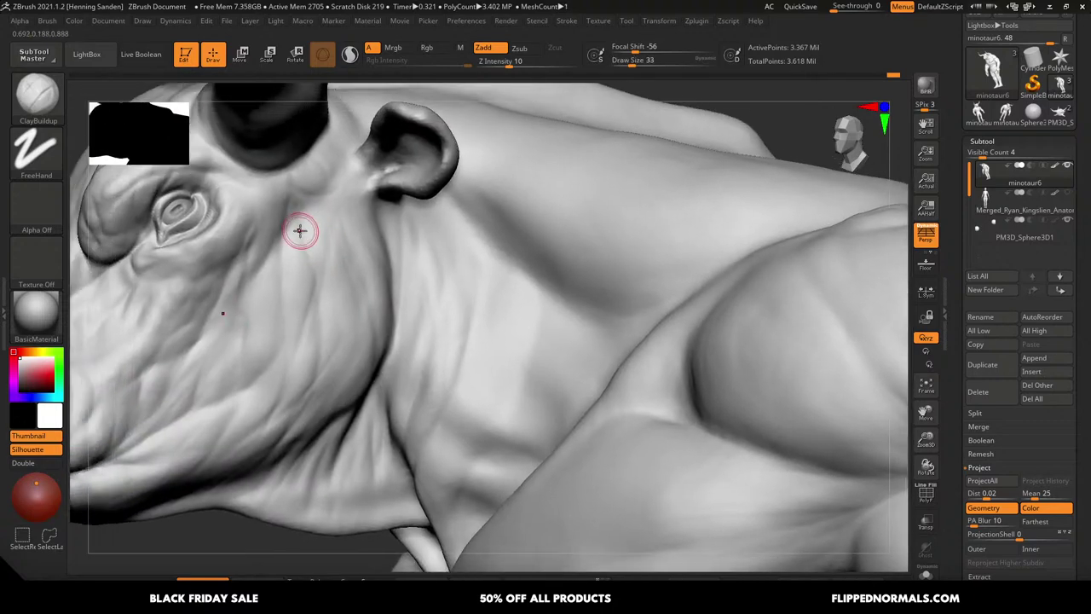
Add finer skin folds to the cheek below the ear with ClayBuildup at draw size 25
key("s")
left_click_drag(295, 284, 291, 284)
left_click_drag(285, 218, 272, 243)
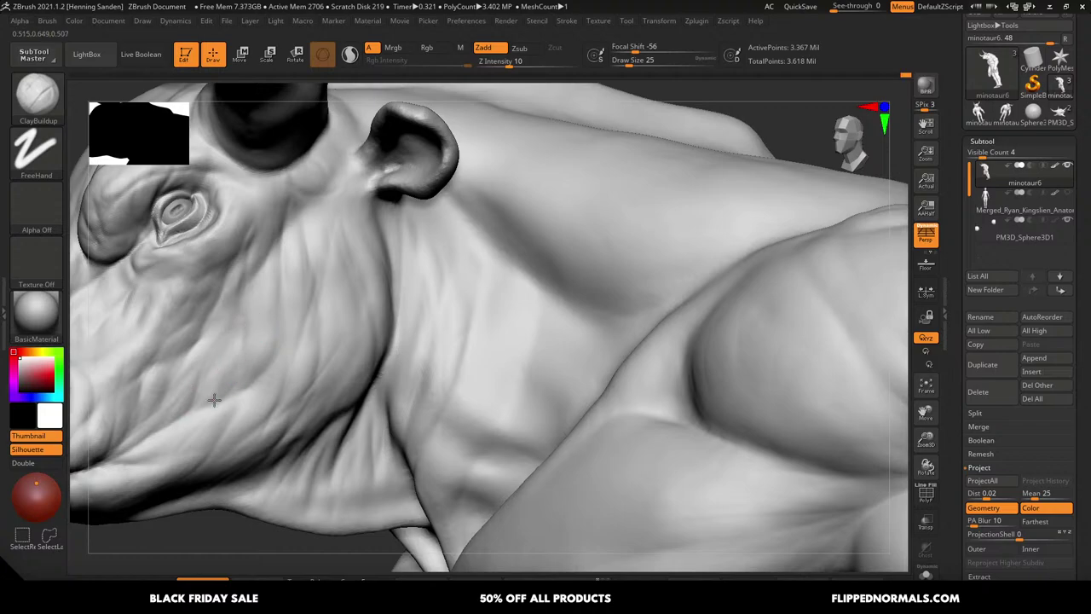
Refine the cheek folds behind the nostril with ClayBuildup at draw size 44
mouse_move(248, 374)
right_mouse_down()
mouse_move(368, 299)
mouse_move(383, 307)
right_mouse_up()
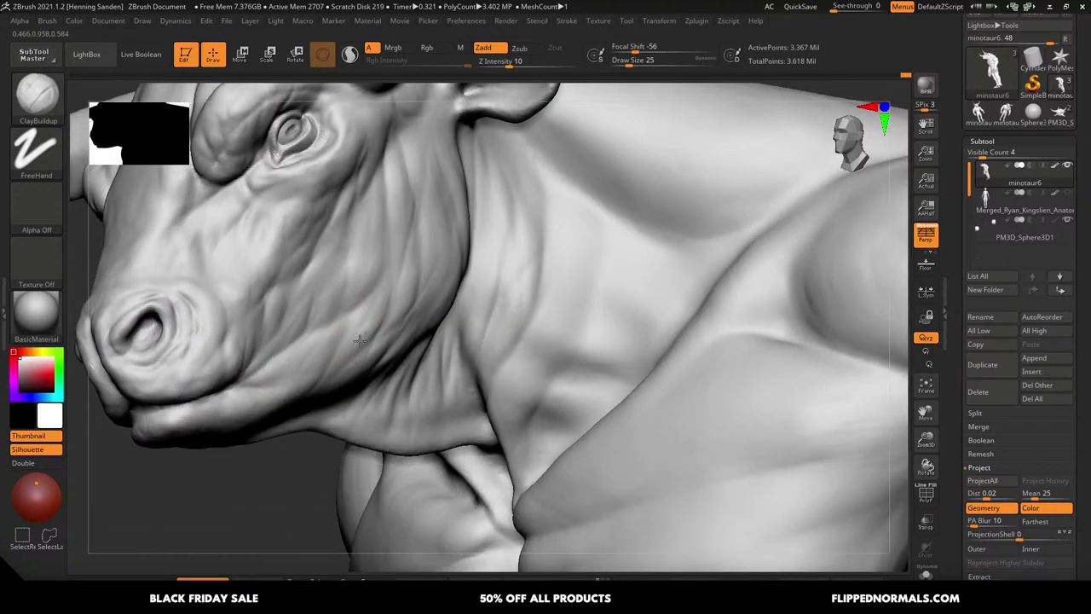
mouse_move(322, 349)
right_mouse_down("alt")
mouse_move(294, 307)
mouse_move(307, 356)
right_mouse_up("alt")
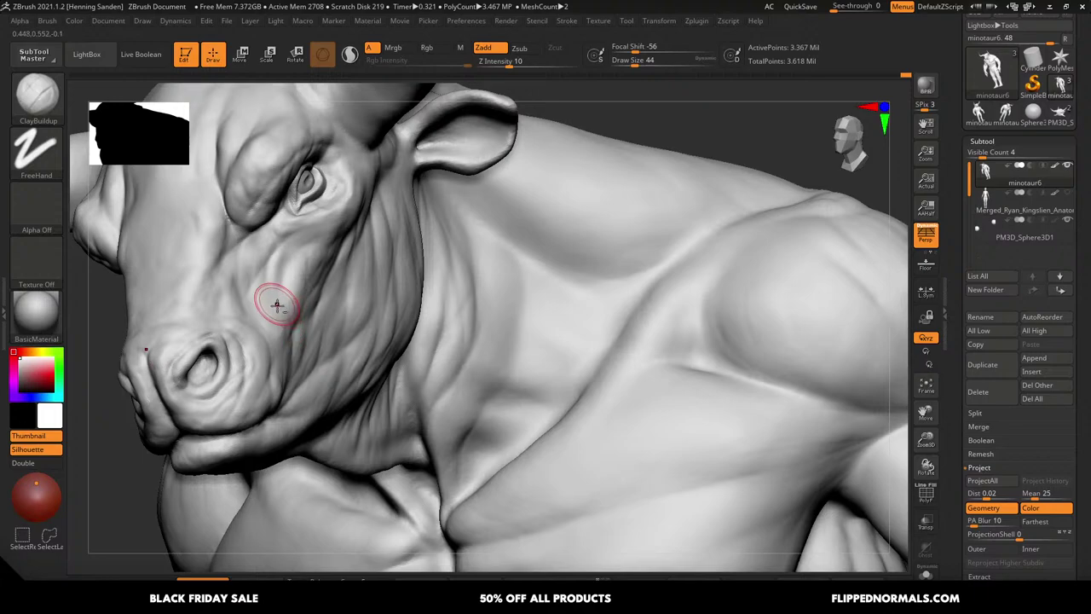
left_click_drag(275, 339, 284, 345)
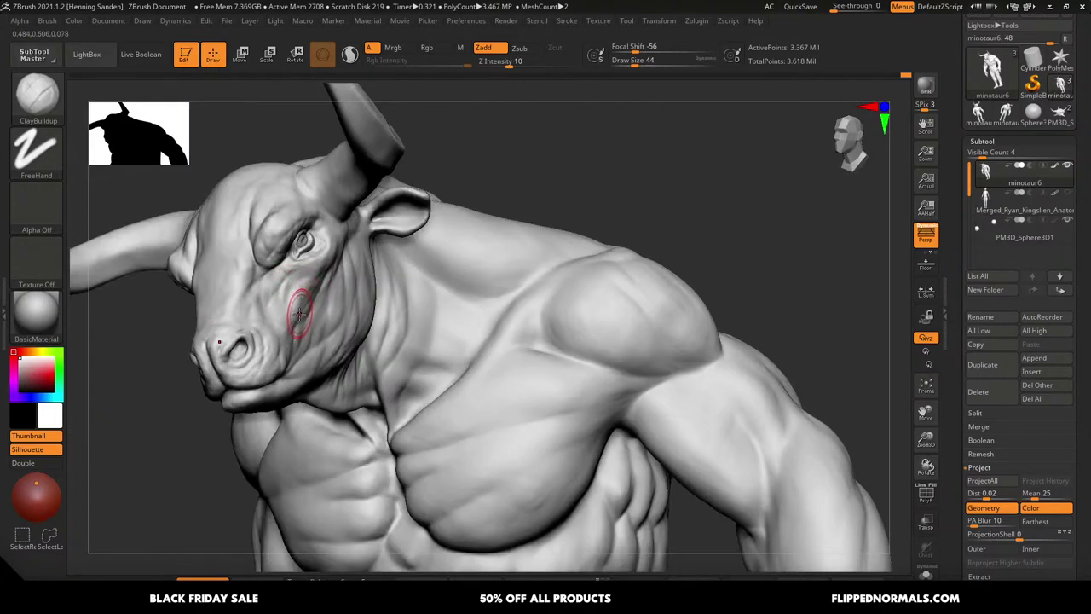
Refine the cheek below the eye on the opposite side of the head with ClayBuildup at draw sizes 27 and 54
mouse_move(311, 336)
right_mouse_down()
mouse_move(360, 330)
mouse_move(391, 204)
right_mouse_up()
key("s")
left_click_drag(392, 203, 383, 203)
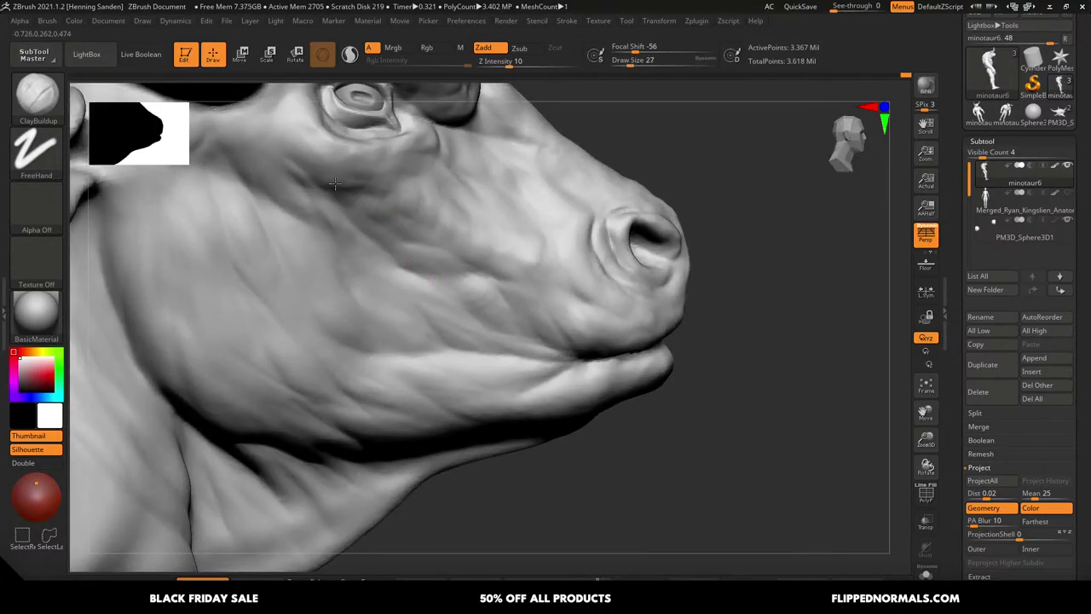
key("bracketright")
mouse_move(324, 151)
left_mouse_down()
mouse_move(297, 159)
mouse_move(284, 193)
left_mouse_up()
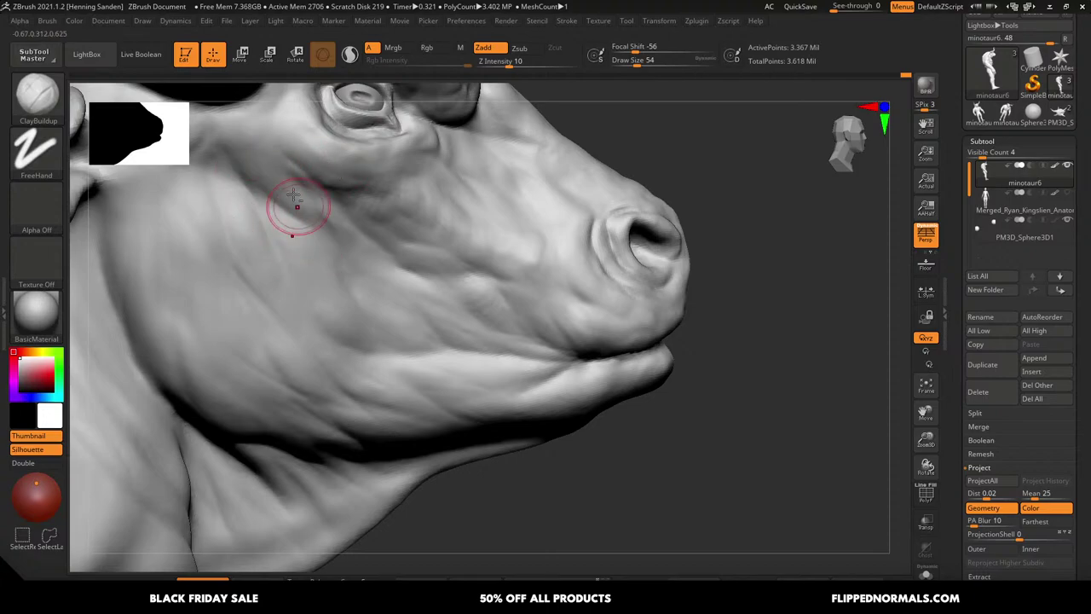
right_click_drag(287, 210, 343, 243, "ctrl")
right_click_drag(395, 280, 340, 271)
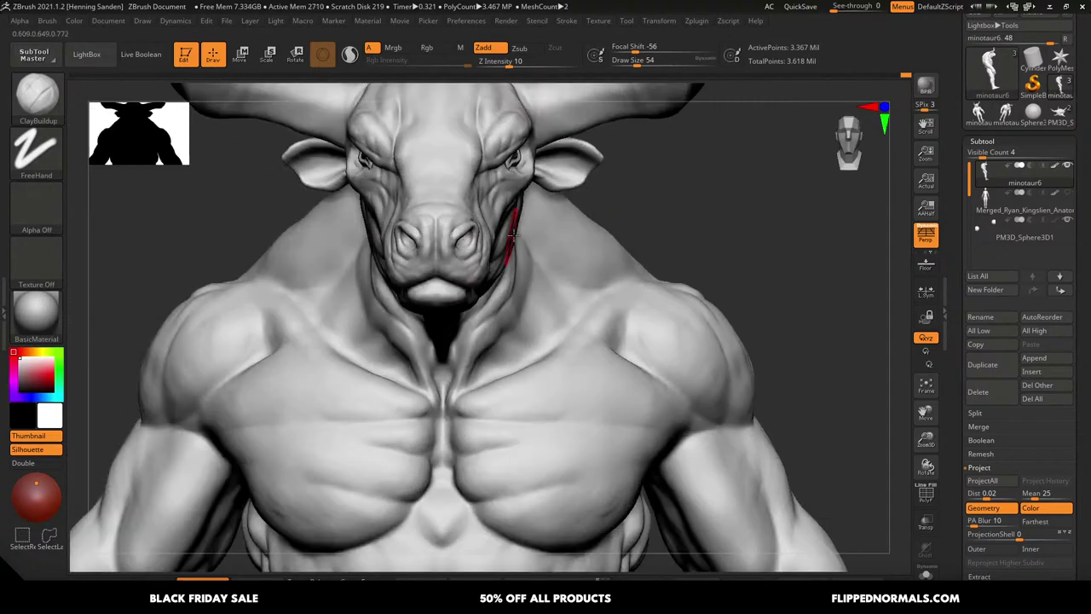
Shape the side of the snout in front of the eye with ClayBuildup at draw sizes 51 and 35
mouse_move(511, 237)
right_mouse_down()
mouse_move(497, 231)
mouse_move(534, 251)
mouse_move(475, 223)
right_mouse_up()
key("s")
left_click(475, 220)
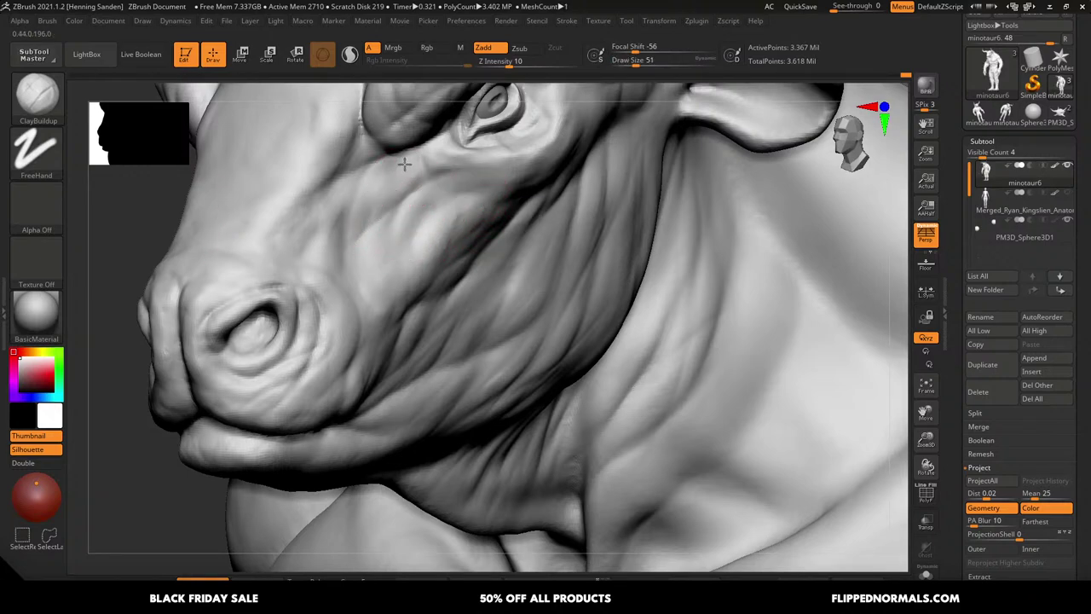
mouse_move(333, 236)
right_mouse_down()
mouse_move(383, 288)
mouse_move(409, 218)
right_mouse_up()
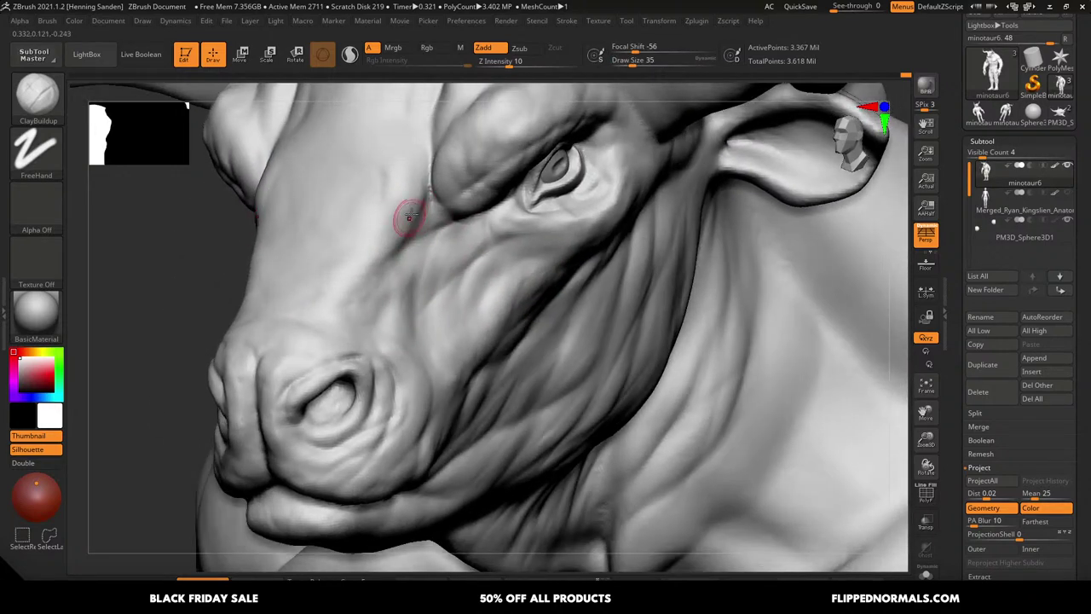
left_click_drag(411, 216, 421, 188)
Define the brow bulge and its inner edge along the forehead with ClayBuildup at draw size 35
right_click_drag(413, 188, 420, 281, "alt")
left_click_drag(458, 242, 461, 273)
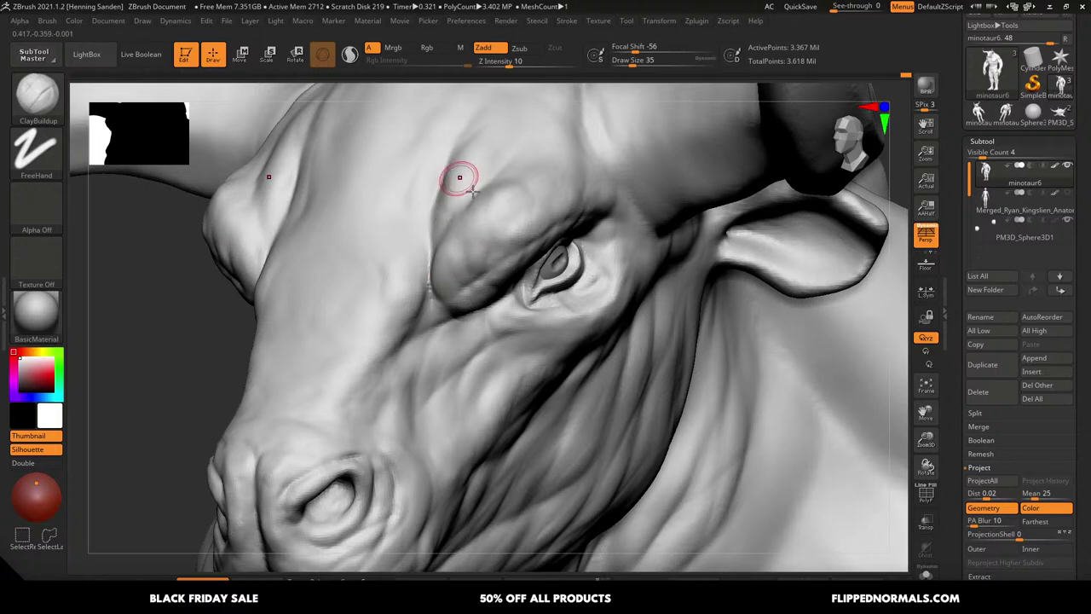
right_click_drag(460, 178, 443, 223)
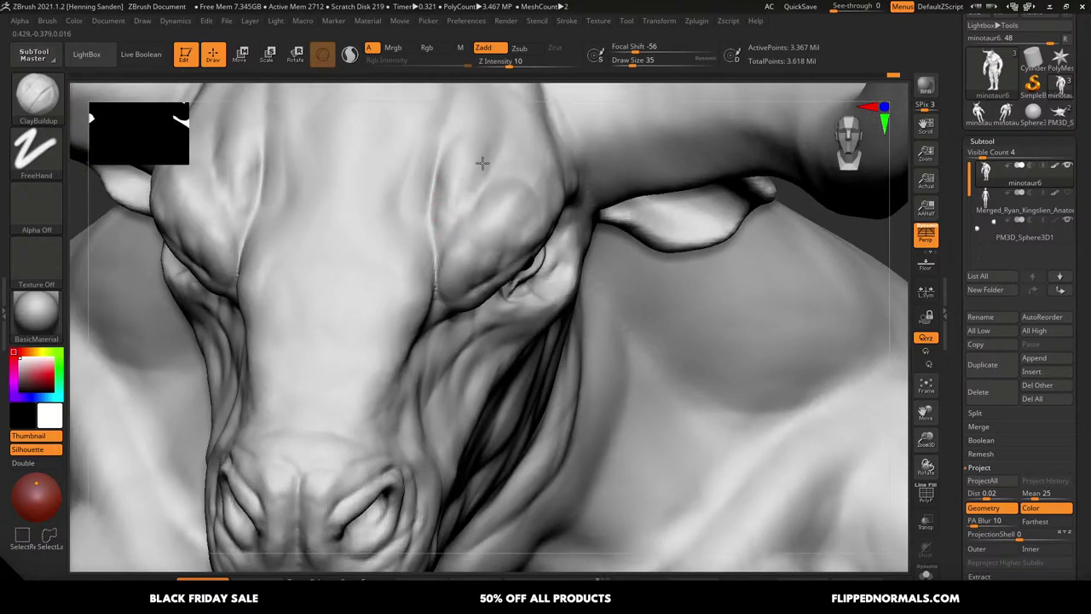
Build up the bridge of the snout and forehead with ClayBuildup at draw sizes 59 and 68
right_click_drag(424, 137, 482, 199)
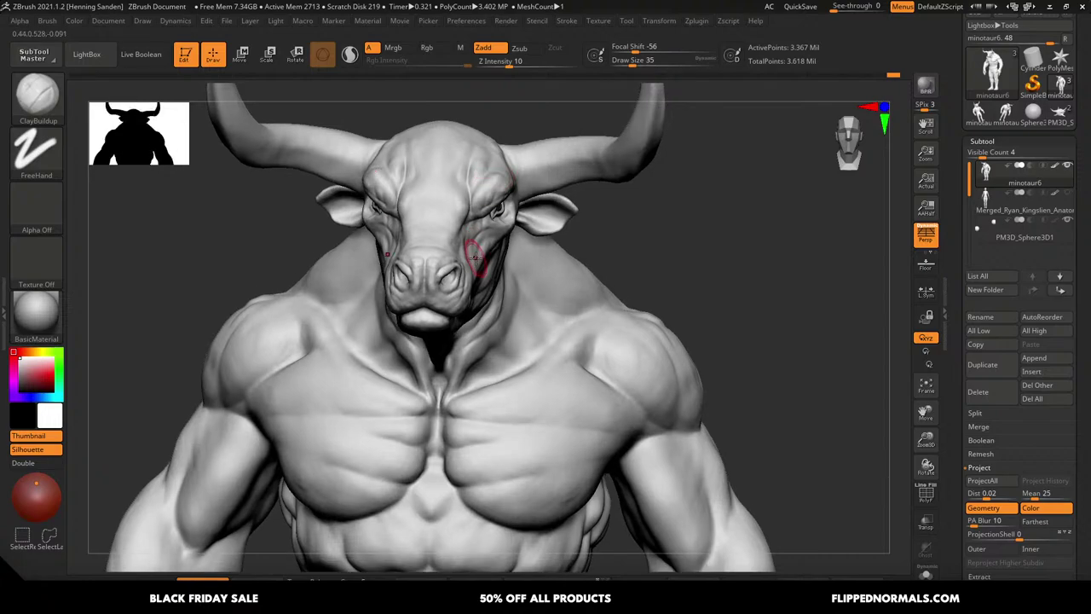
mouse_move(451, 250)
right_mouse_down()
mouse_move(440, 226)
mouse_move(463, 244)
right_mouse_up()
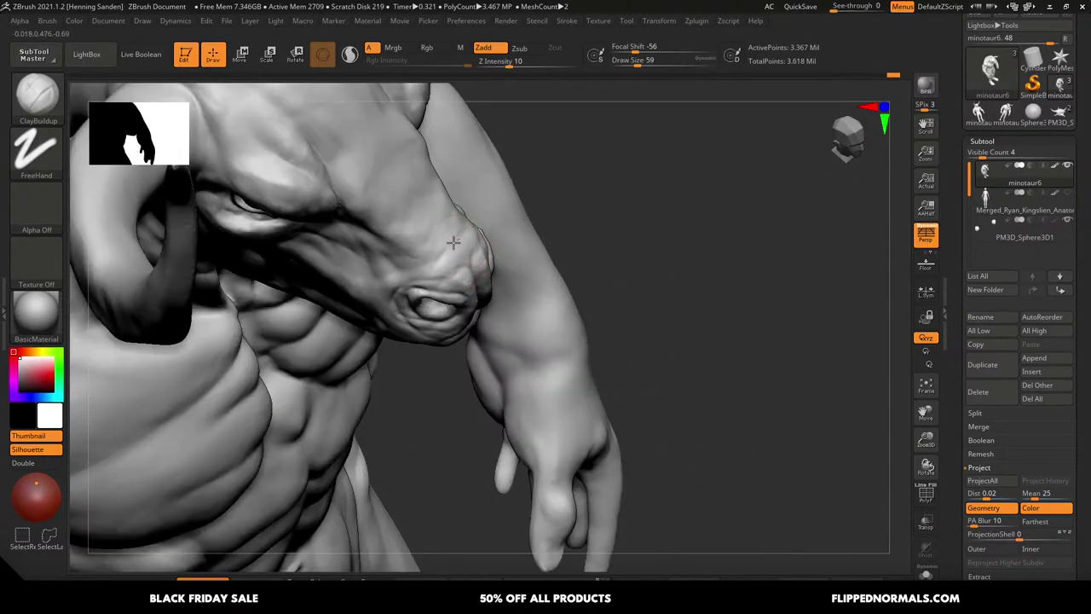
mouse_move(454, 243)
left_mouse_down()
mouse_move(417, 227)
mouse_move(414, 195)
mouse_move(388, 173)
left_mouse_up()
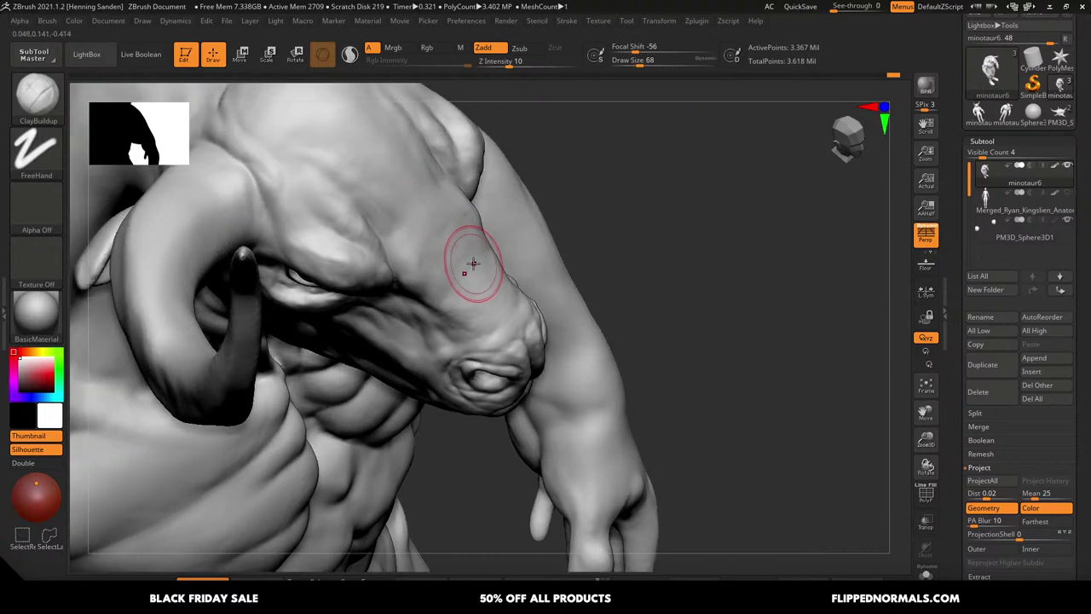
Open the brush palette, start a screen capture framing it, and set the annotation colour to green
key("b")
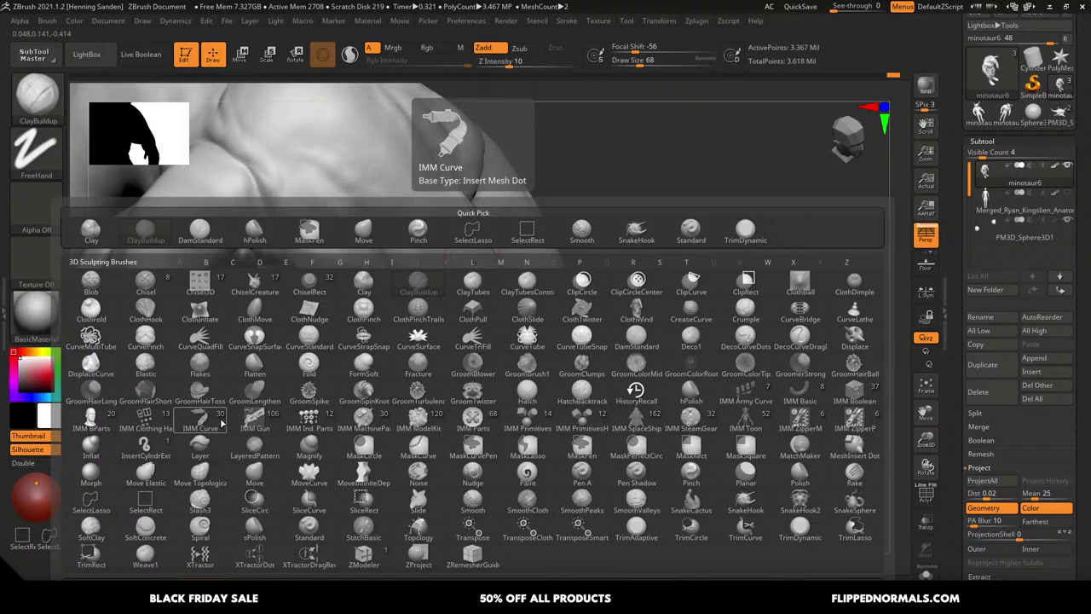
key("Print")
mouse_move(65, 209)
left_mouse_down()
mouse_move(757, 528)
mouse_move(900, 581)
mouse_move(891, 578)
left_mouse_up()
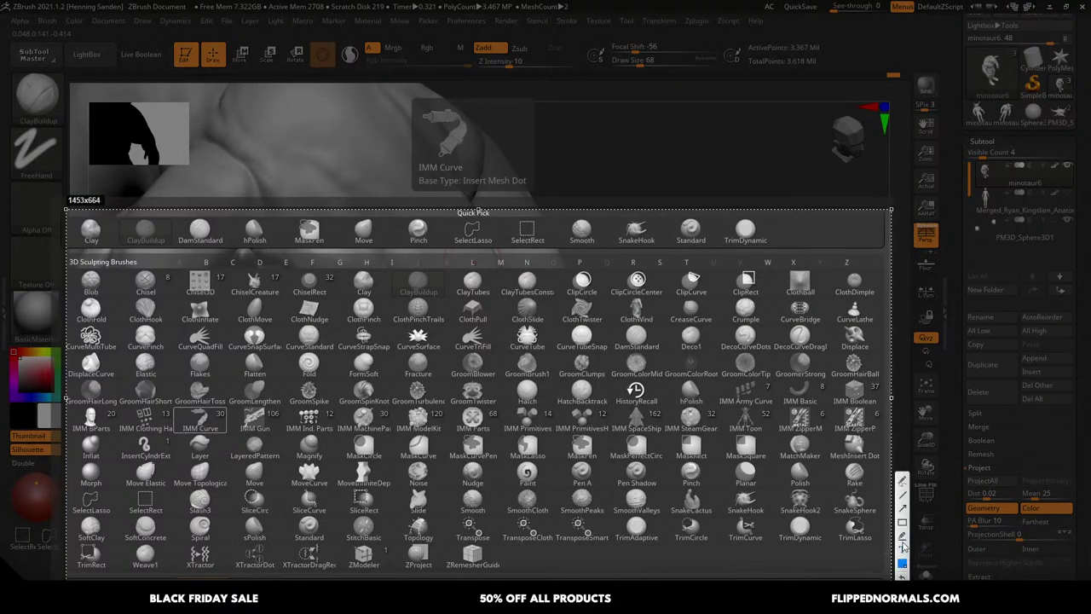
left_click(903, 564)
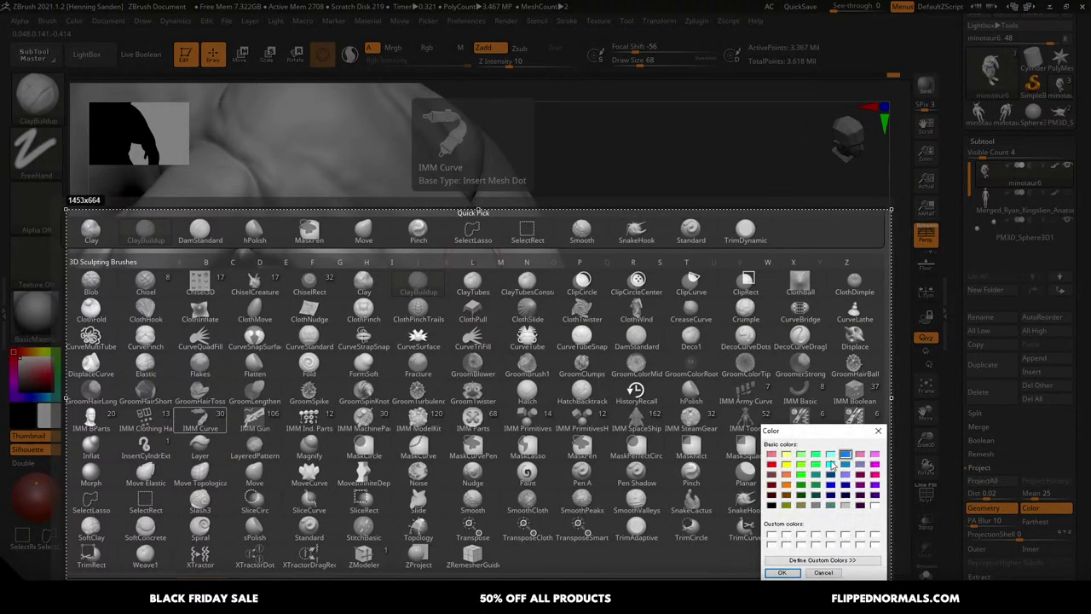
left_click(781, 573)
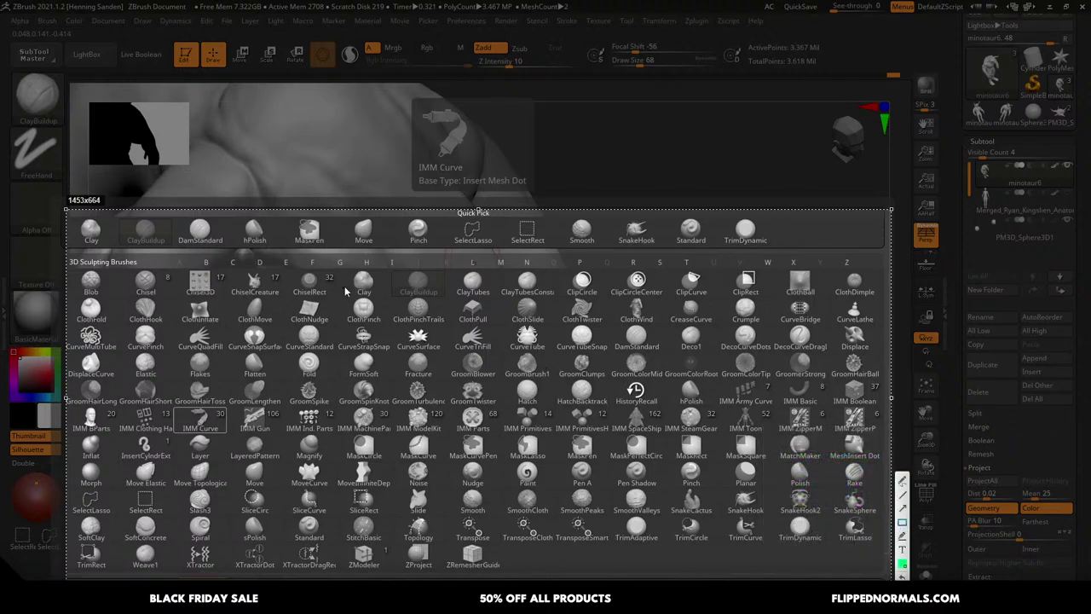
Box the Clay, ClayBuildup, Polish, TrimAdaptive, TrimDynamic, ZModeler, ZProject, XTractor and Standard brushes in green on the capture
left_click_drag(342, 271, 449, 300)
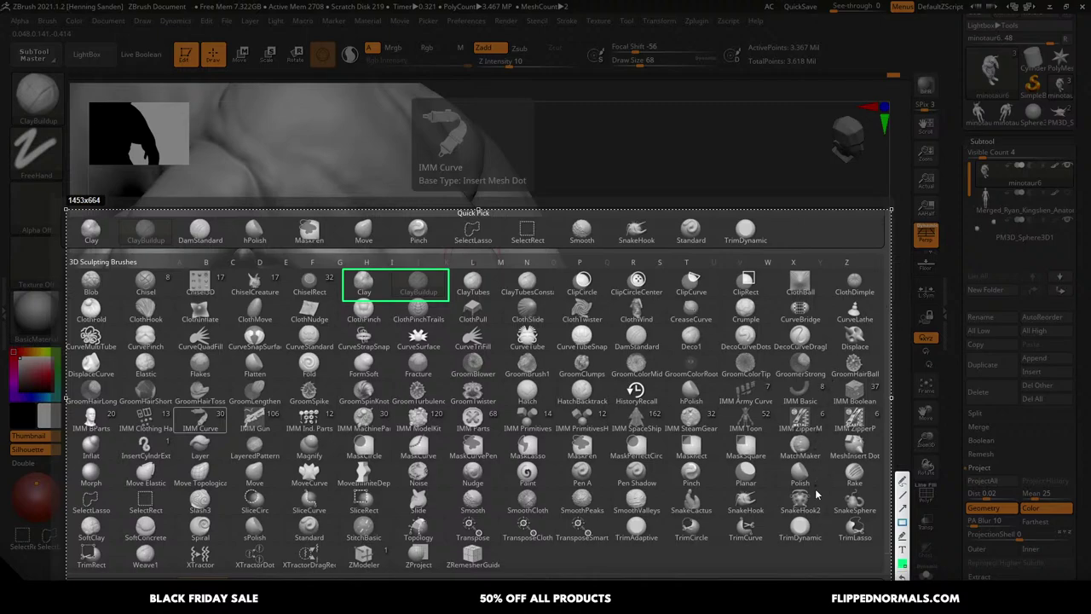
left_click_drag(824, 463, 781, 489)
left_click_drag(667, 516, 617, 542)
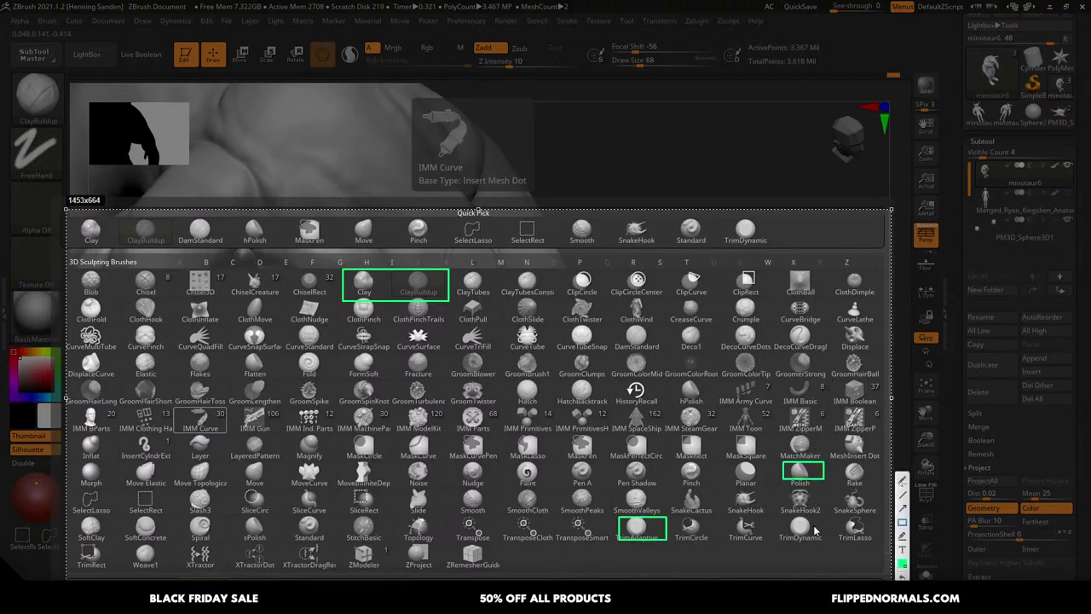
left_click_drag(825, 521, 781, 542)
mouse_move(445, 542)
left_mouse_down()
mouse_move(402, 570)
mouse_move(353, 569)
left_mouse_up()
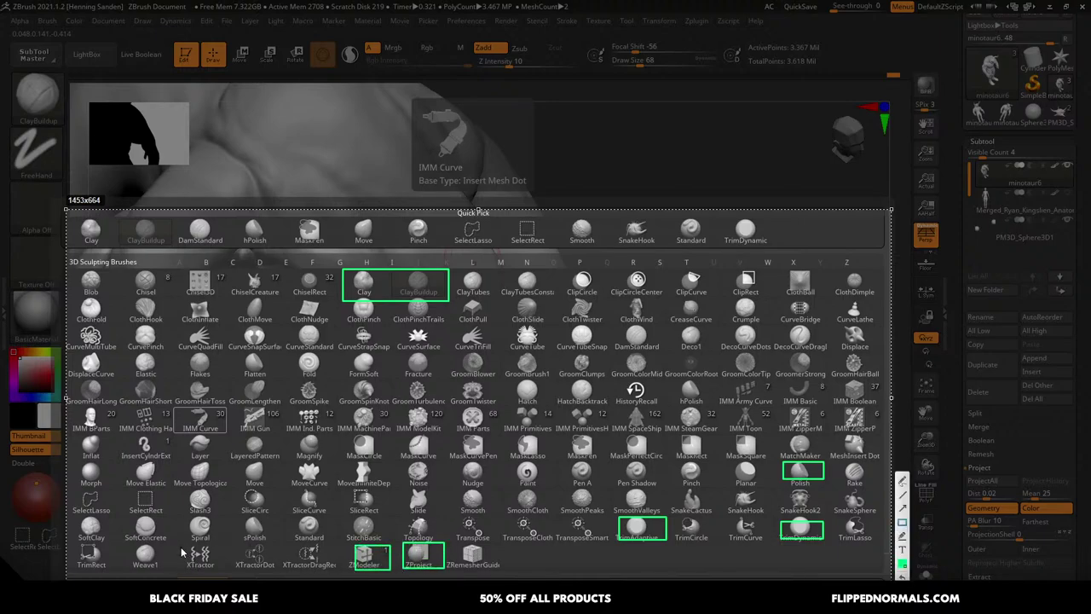
left_click_drag(180, 545, 227, 570)
left_click_drag(278, 513, 332, 542)
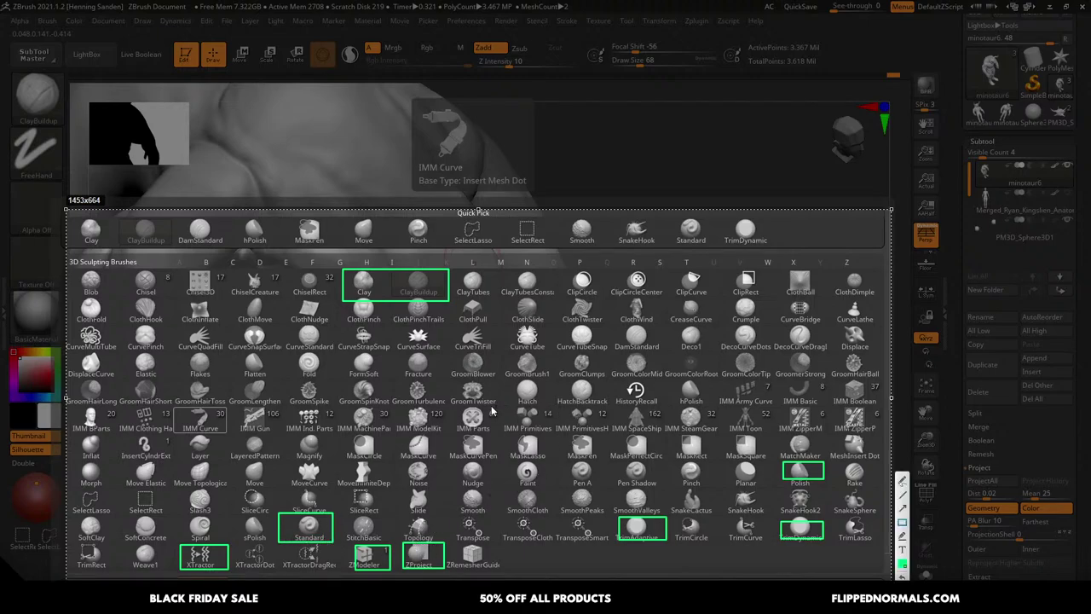
Box DamStandard, Morph, Move, Move Topological and Inflat in green, and close the screen capture
left_click_drag(605, 321, 667, 352)
left_click_drag(78, 467, 116, 491)
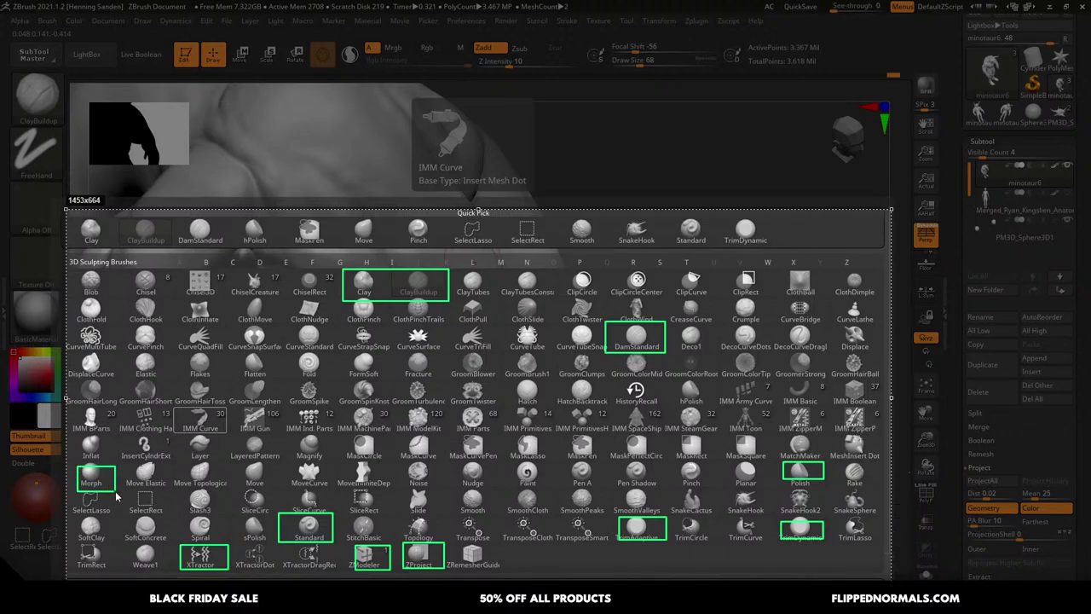
left_click_drag(227, 466, 269, 490)
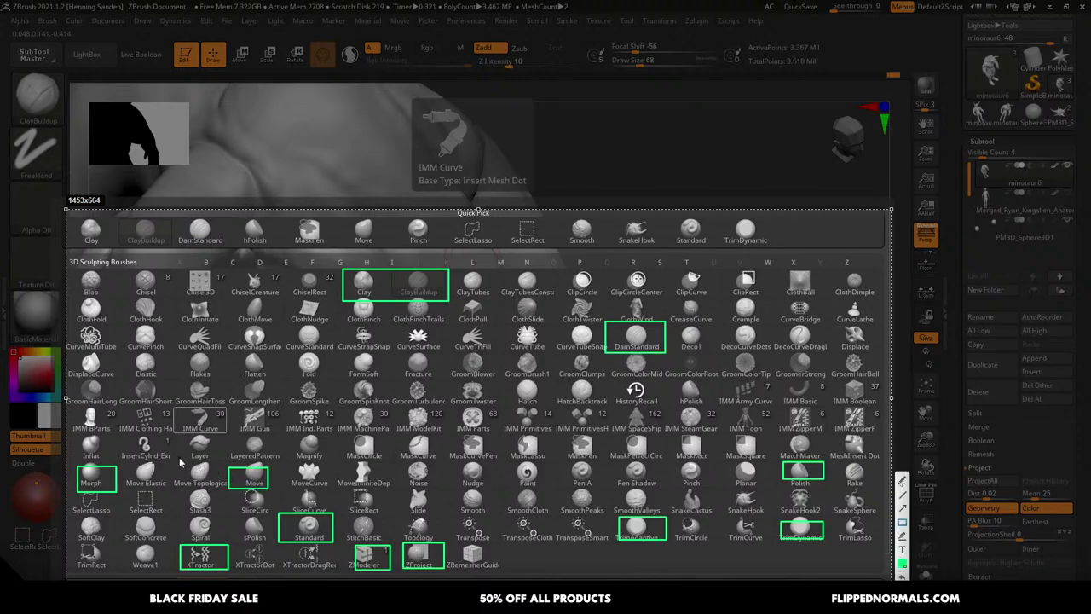
left_click_drag(177, 464, 219, 490)
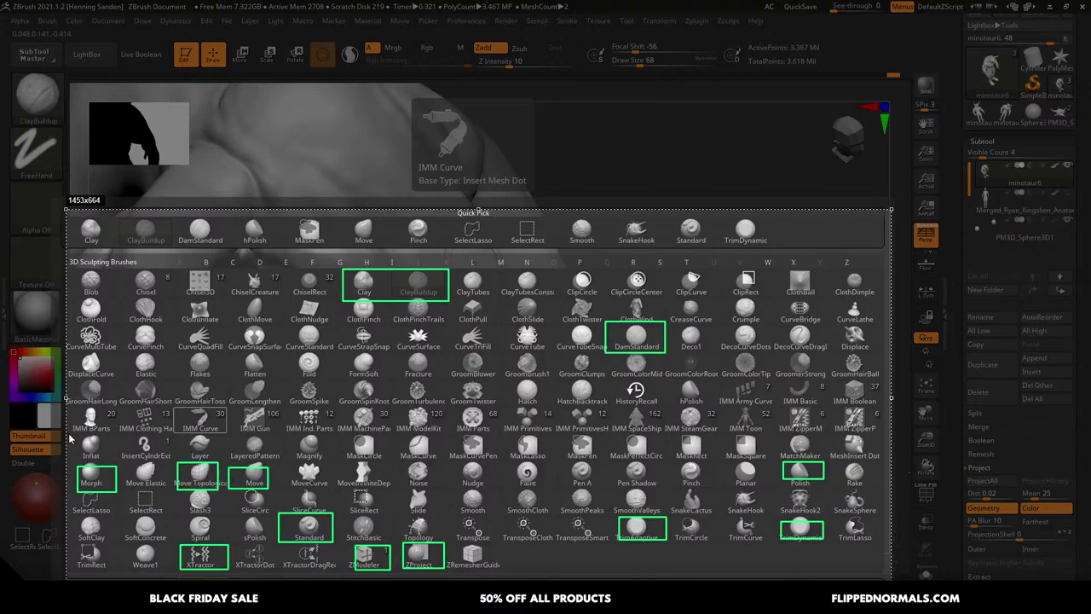
left_click_drag(69, 435, 125, 465)
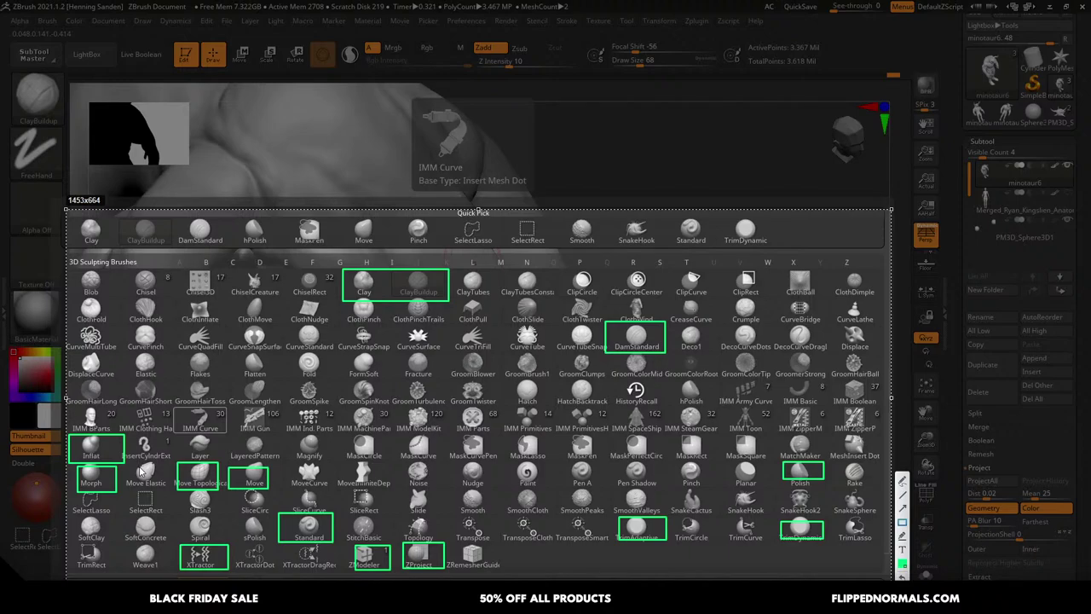
key("Escape")
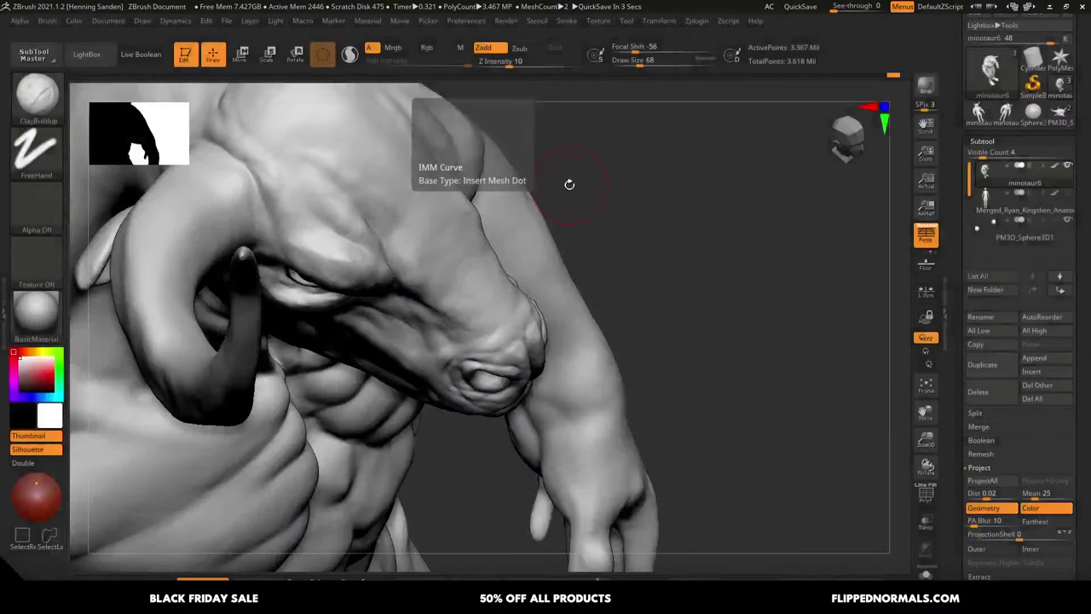
Refine the forehead and the area between the brow and the snout with ClayBuildup at draw sizes 54 and 51
right_click_drag(461, 281, 454, 263)
key("bracketleft")
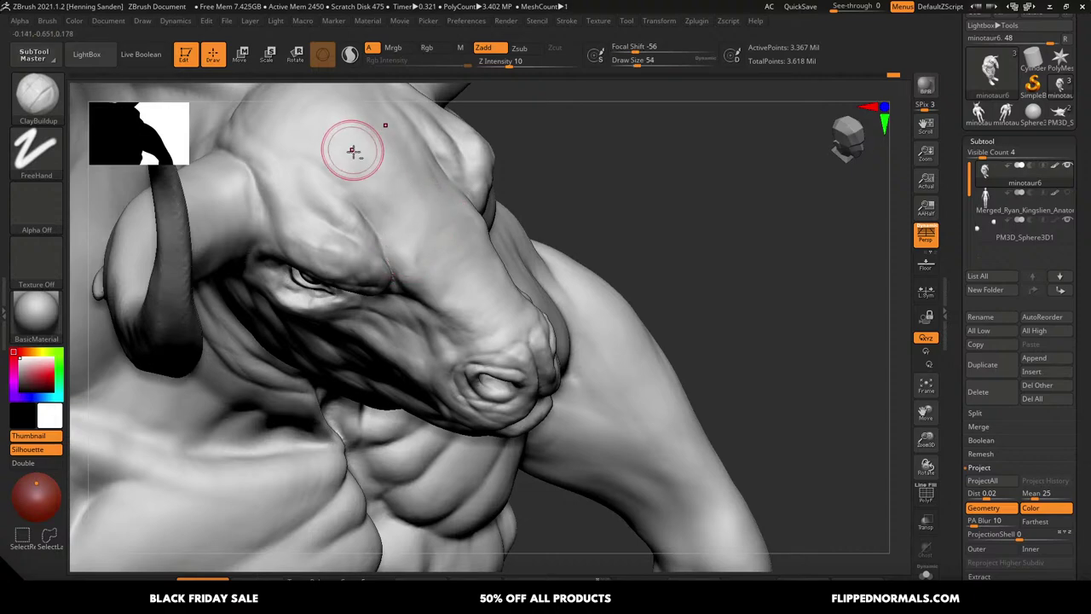
right_click_drag(353, 151, 418, 199)
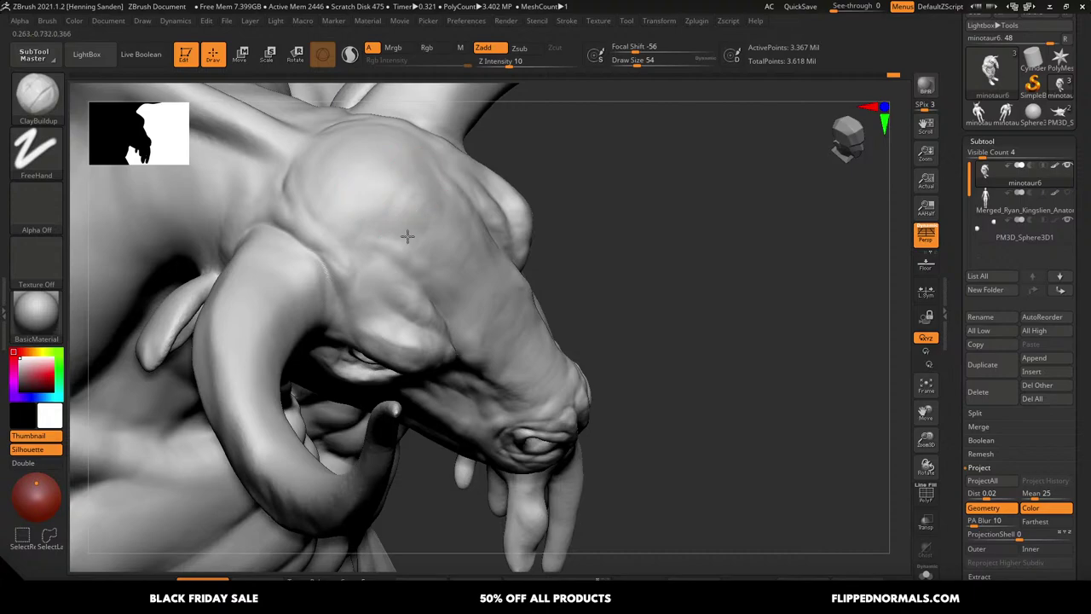
mouse_move(394, 198)
right_mouse_down("ctrl")
mouse_move(470, 239)
mouse_move(456, 227)
mouse_move(470, 256)
mouse_move(467, 246)
mouse_move(464, 296)
mouse_move(391, 300)
right_mouse_up("ctrl")
mouse_move(372, 315)
left_mouse_down()
mouse_move(360, 321)
mouse_move(353, 297)
mouse_move(335, 317)
left_mouse_up()
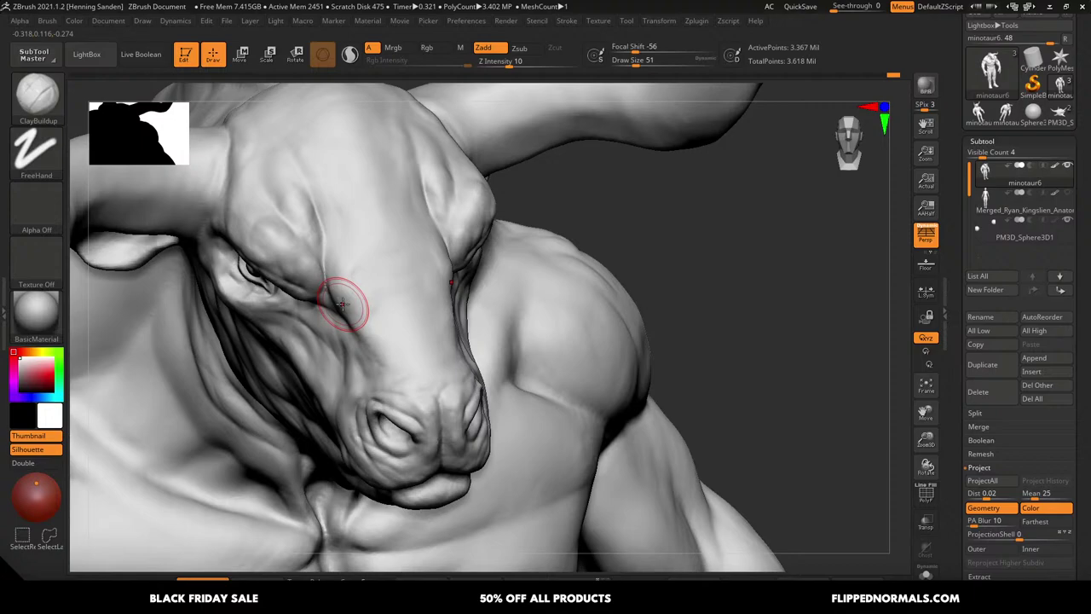
right_click_drag(413, 364, 376, 298, "ctrl")
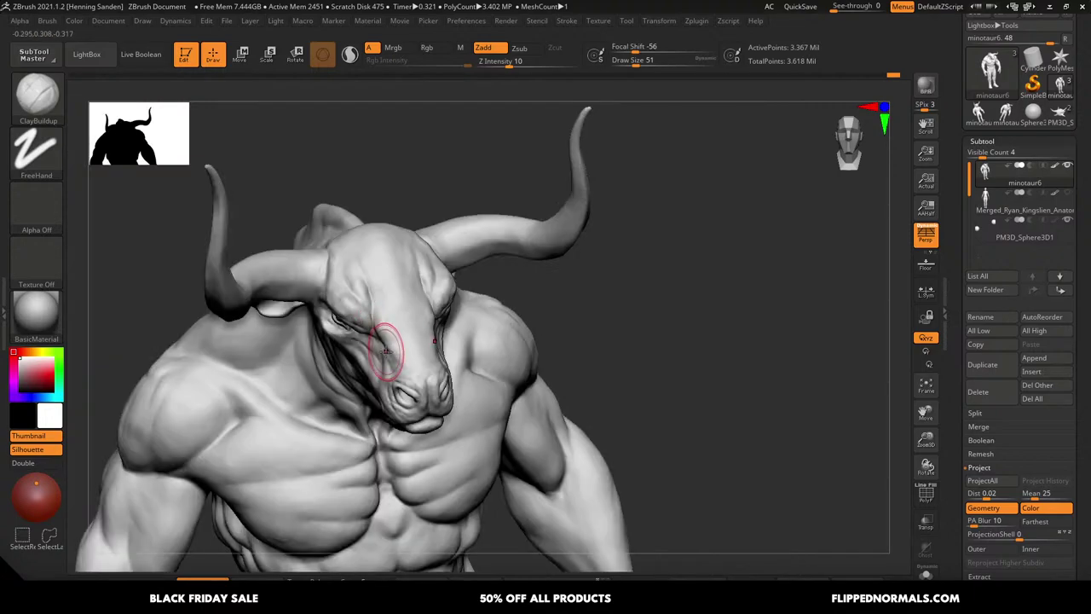
Shape the upper side of the snout and the forehead with ClayBuildup at draw sizes 44 and 54
right_click_drag(383, 351, 415, 432)
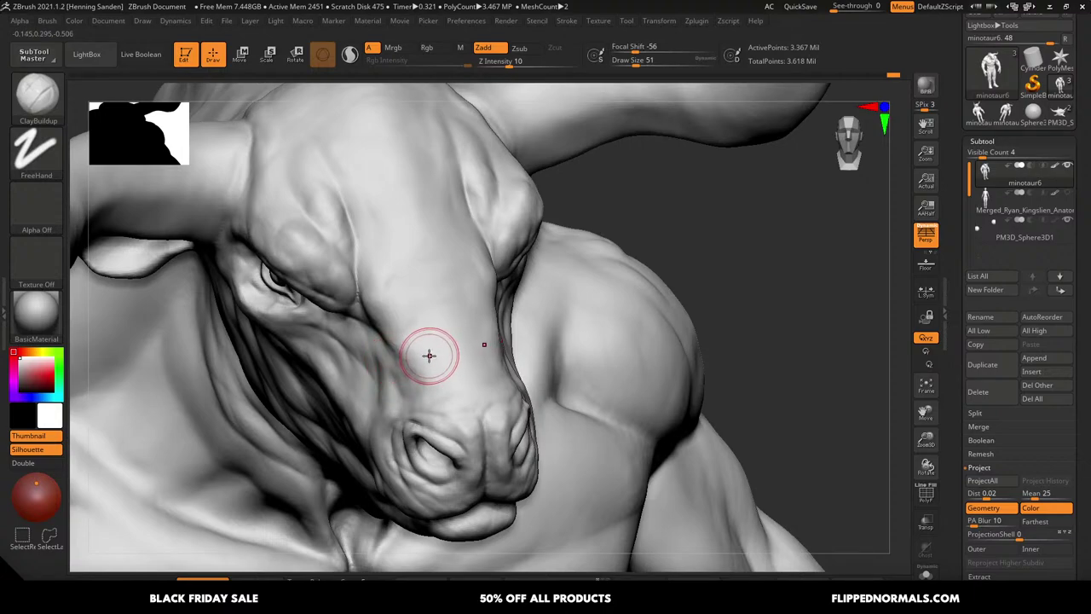
mouse_move(469, 324)
right_mouse_down("ctrl")
mouse_move(434, 310)
mouse_move(458, 301)
mouse_move(446, 312)
mouse_move(455, 372)
right_mouse_up("ctrl")
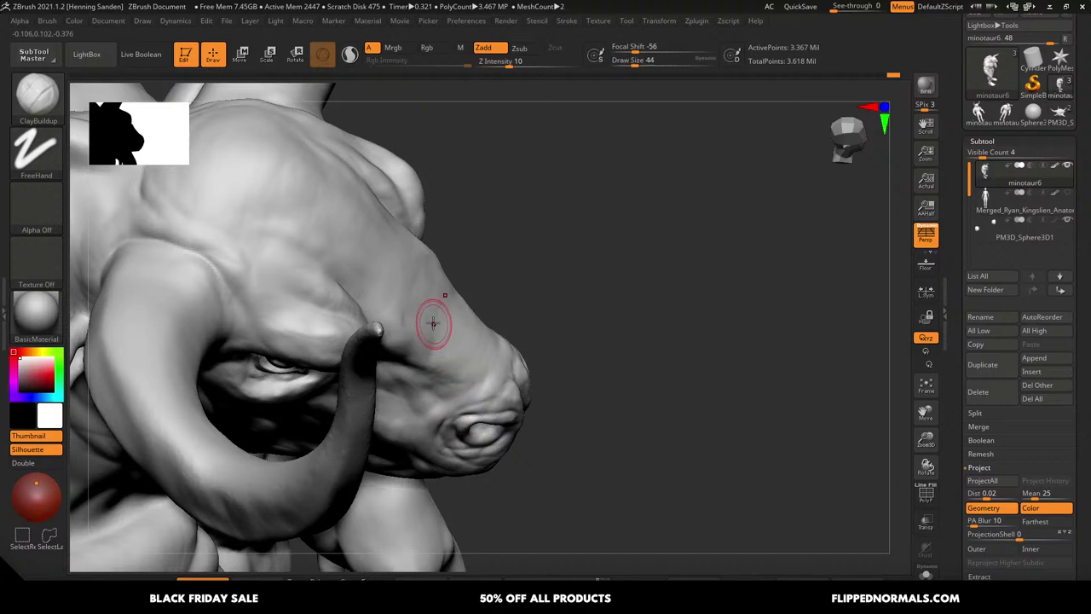
right_click_drag(433, 322, 404, 317)
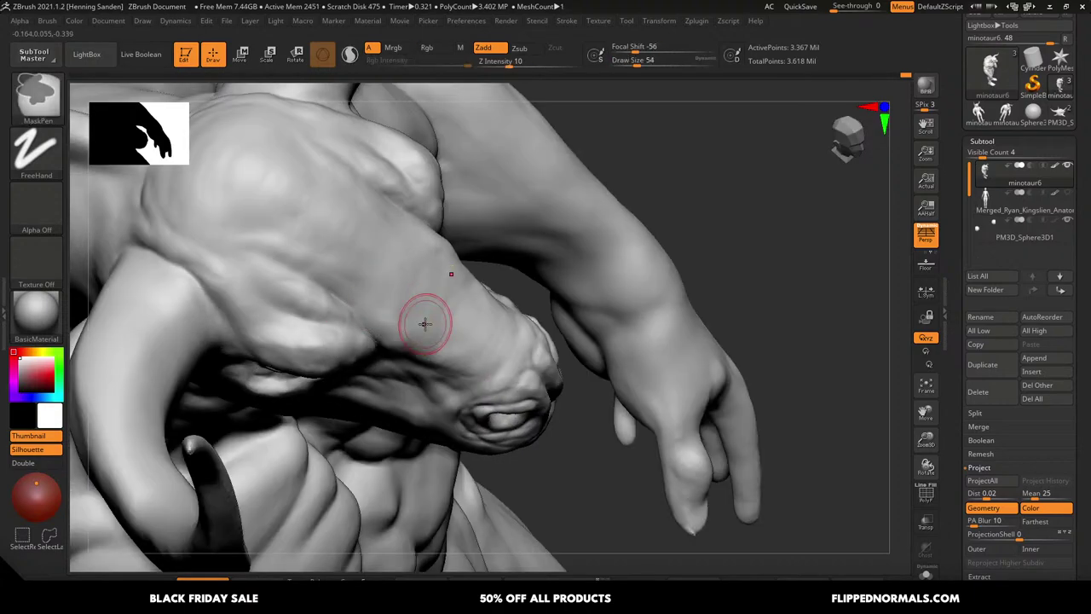
left_click_drag(418, 318, 397, 316)
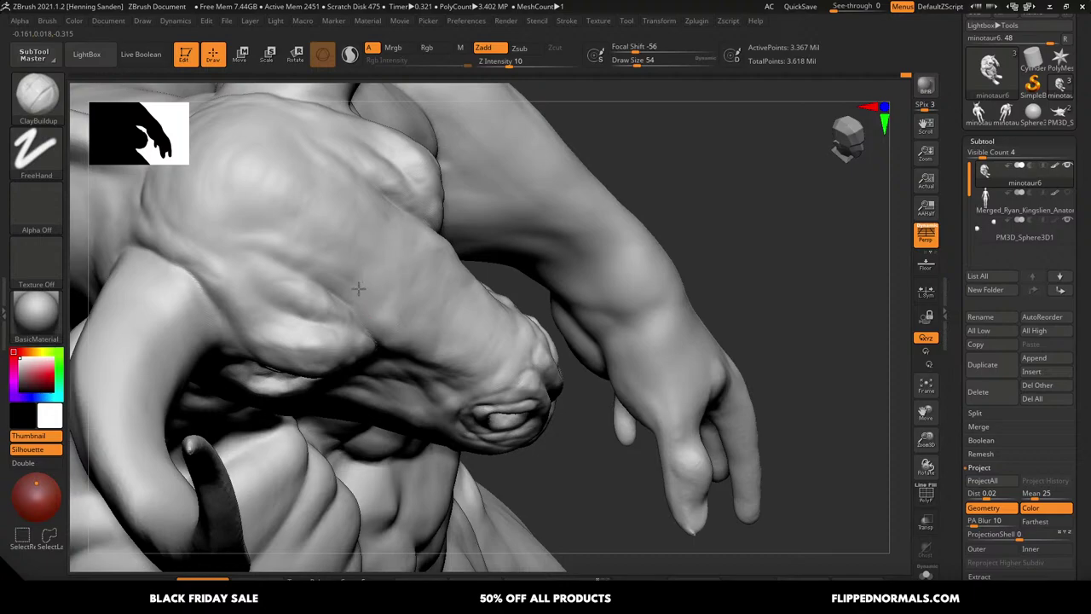
mouse_move(300, 230)
left_mouse_down()
mouse_move(261, 248)
mouse_move(249, 227)
left_mouse_up()
Build up the snout just above the nostril with ClayBuildup at draw size 37
mouse_move(326, 185)
right_mouse_down("alt")
mouse_move(316, 168)
mouse_move(468, 321)
mouse_move(438, 293)
mouse_move(453, 351)
right_mouse_up("alt")
key("s")
left_click_drag(443, 356, 439, 357)
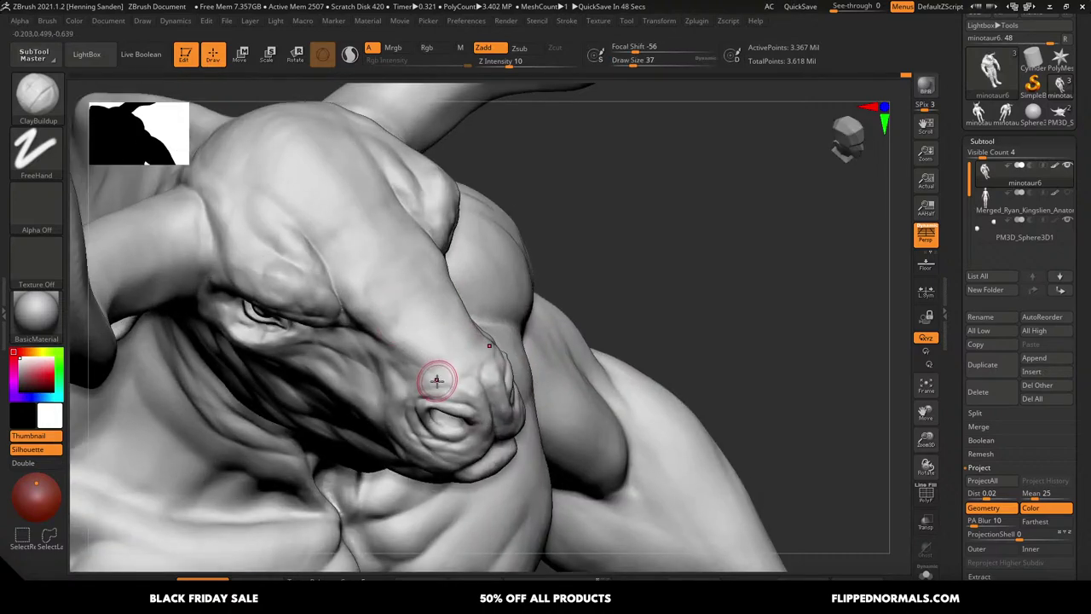
left_click_drag(435, 390, 456, 401)
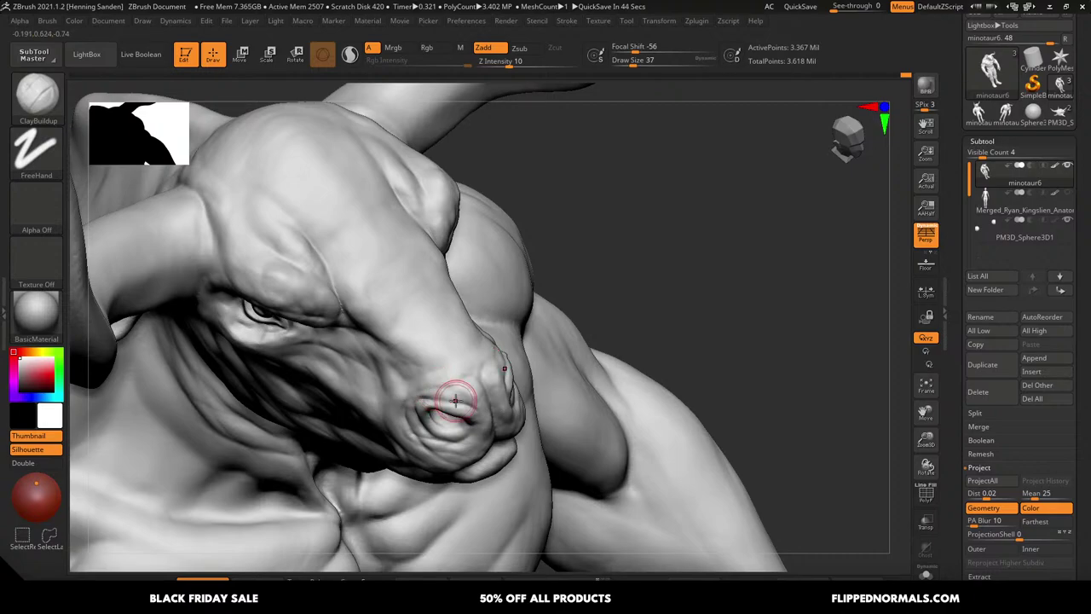
Define the inner corner of the brow bulge beside the snout with ClayBuildup at draw size 33
mouse_move(416, 306)
right_mouse_down("ctrl")
mouse_move(365, 253)
mouse_move(390, 261)
mouse_move(383, 294)
right_mouse_up("ctrl")
mouse_move(411, 332)
right_mouse_down()
mouse_move(385, 340)
mouse_move(404, 344)
right_mouse_up()
key("[")
left_click_drag(386, 301, 389, 325)
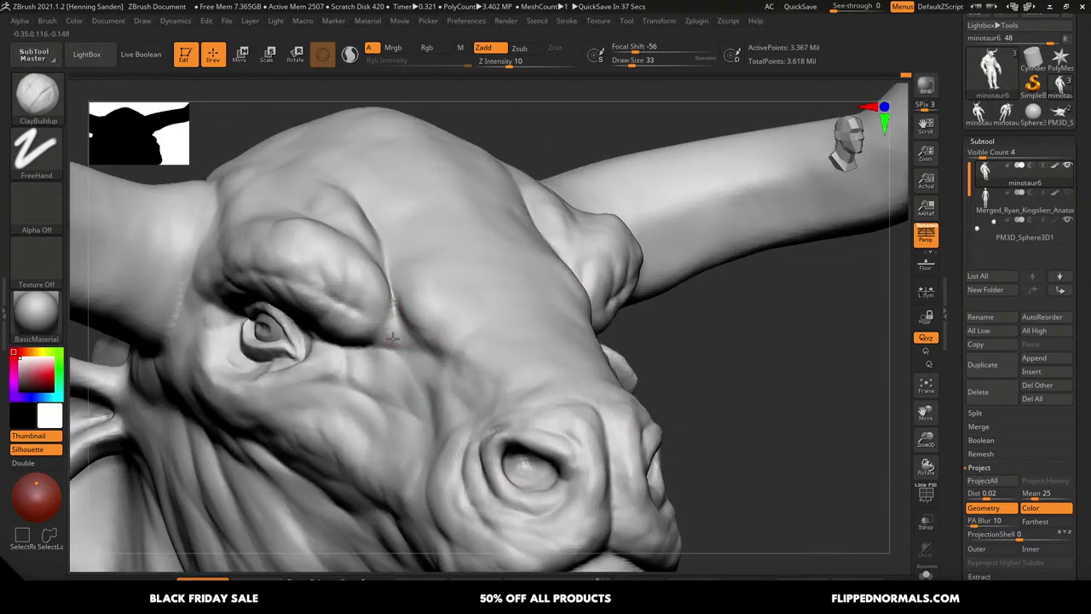
right_click_drag(366, 341, 378, 335)
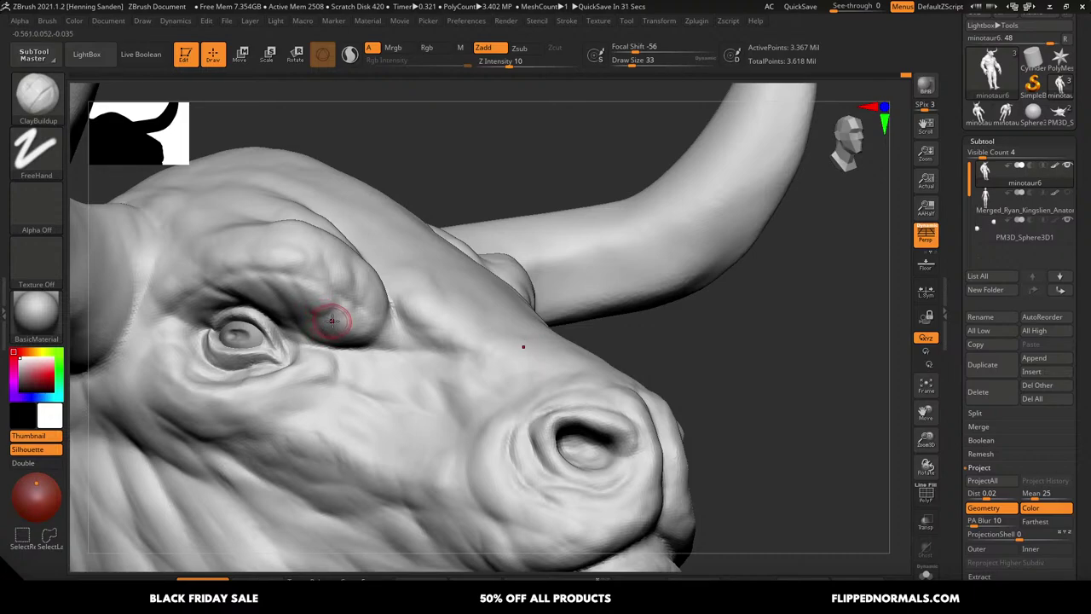
right_click_drag(339, 315, 329, 318)
Refine the side of the torso next to the upper abdominals, below the pectoral, with ClayBuildup at draw size 31
key("f")
mouse_move(400, 304)
right_mouse_down()
mouse_move(505, 310)
mouse_move(506, 330)
mouse_move(546, 358)
right_mouse_up()
mouse_move(582, 289)
right_mouse_down()
mouse_move(543, 272)
mouse_move(546, 302)
right_mouse_up()
right_click_drag(546, 302, 555, 268, "ctrl")
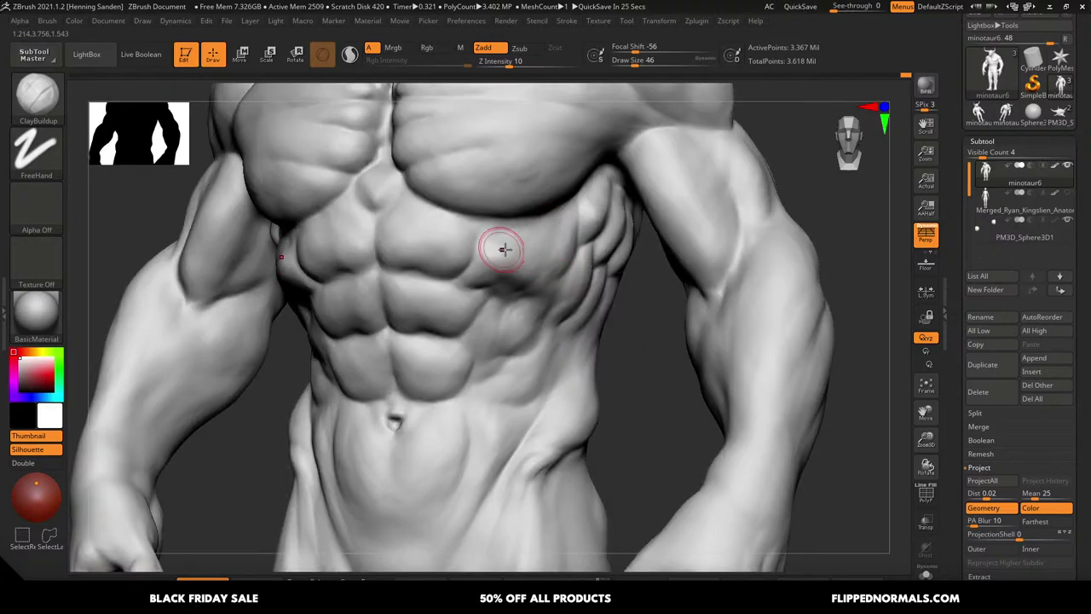
key("s")
left_click_drag(495, 249, 473, 246)
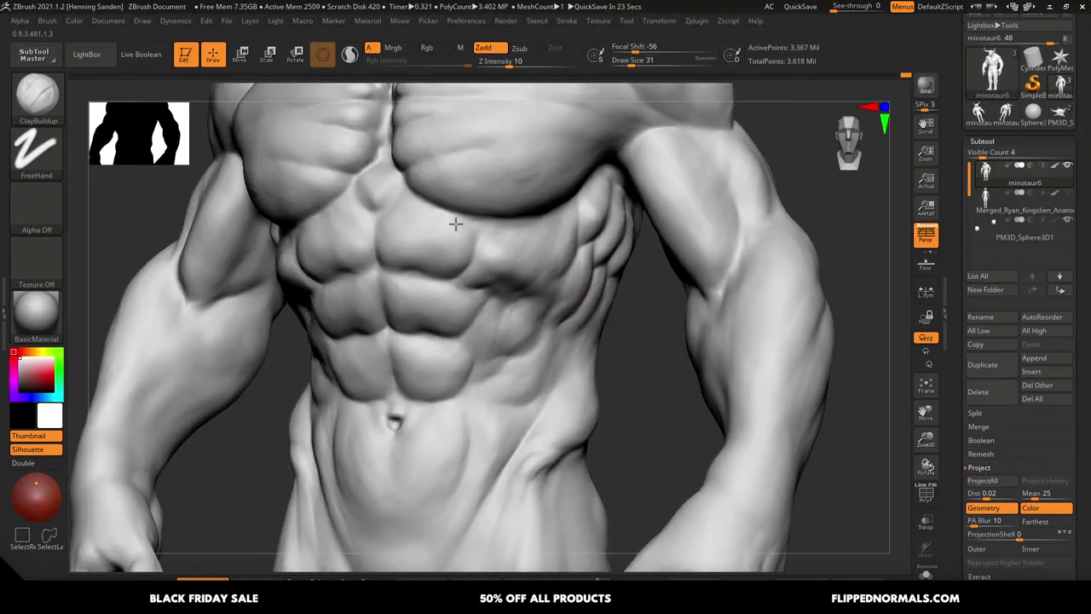
right_click_drag(490, 272, 501, 269)
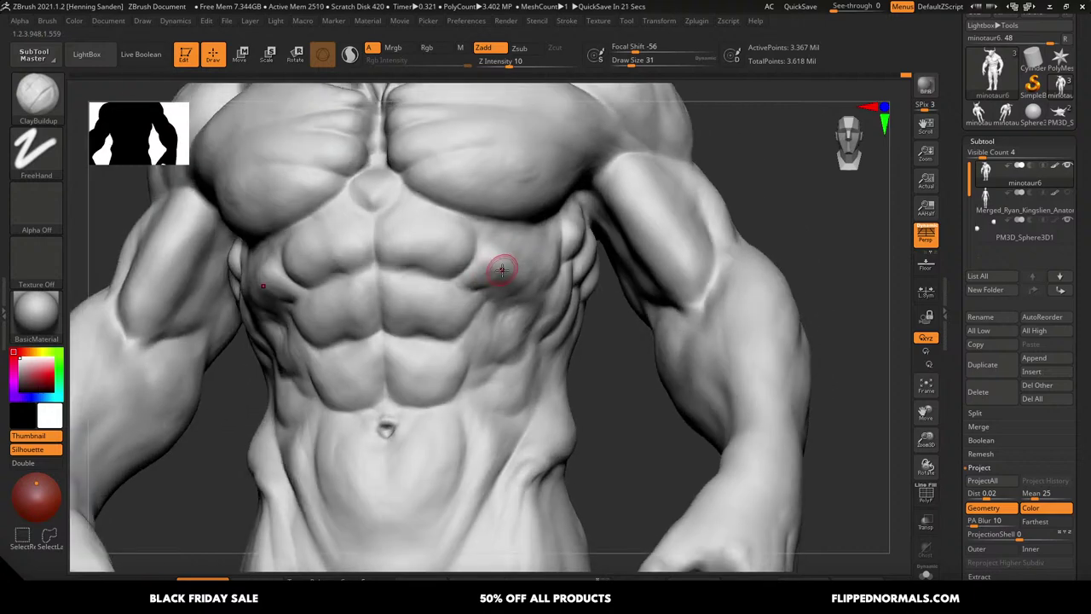
Sculpt the rib and oblique forms beside the abdominals with ClayBuildup at draw size 35
key("s")
left_click_drag(488, 275, 533, 259)
key("s")
key("s")
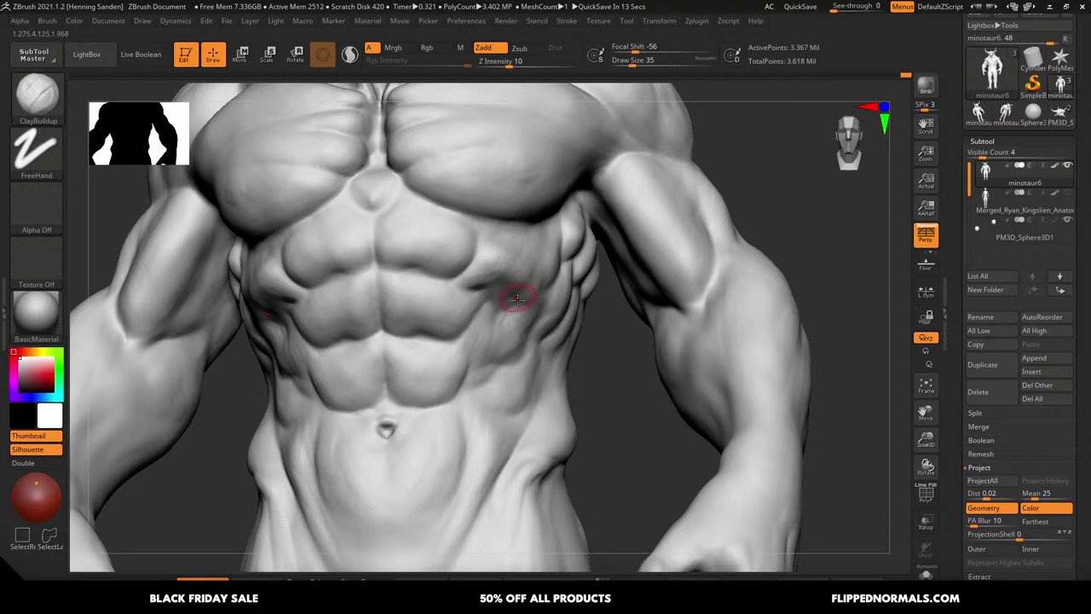
right_click_drag(534, 313, 537, 313)
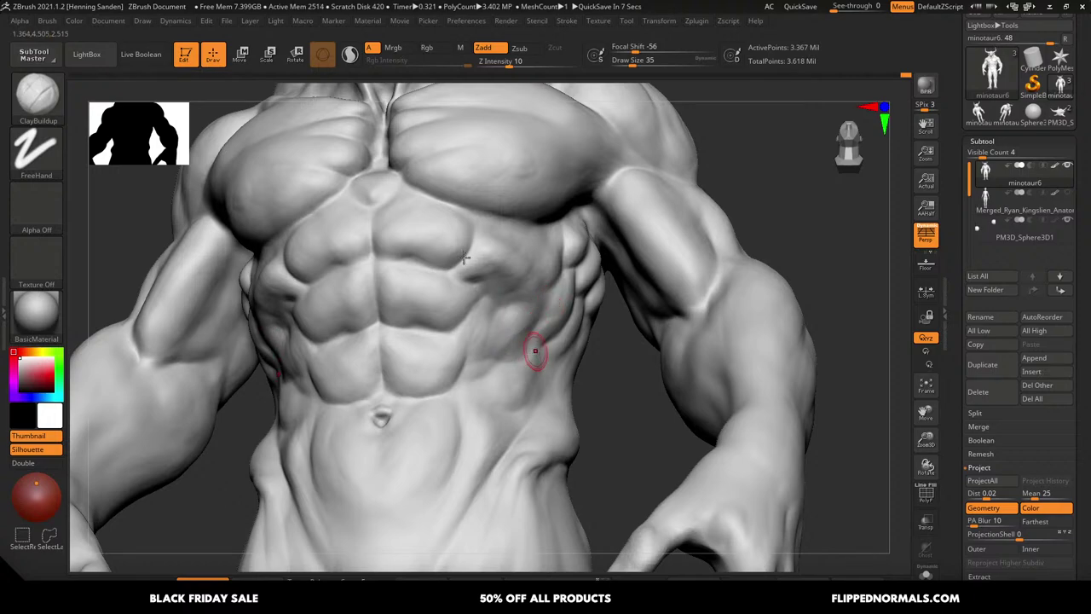
Refine the rib area directly beneath the pectoral with ClayBuildup at draw size 25
mouse_move(463, 258)
right_mouse_down("ctrl")
mouse_move(474, 180)
mouse_move(536, 361)
mouse_move(498, 404)
mouse_move(544, 393)
mouse_move(524, 342)
mouse_move(558, 329)
right_mouse_up("ctrl")
key("s")
left_click_drag(540, 295, 532, 297)
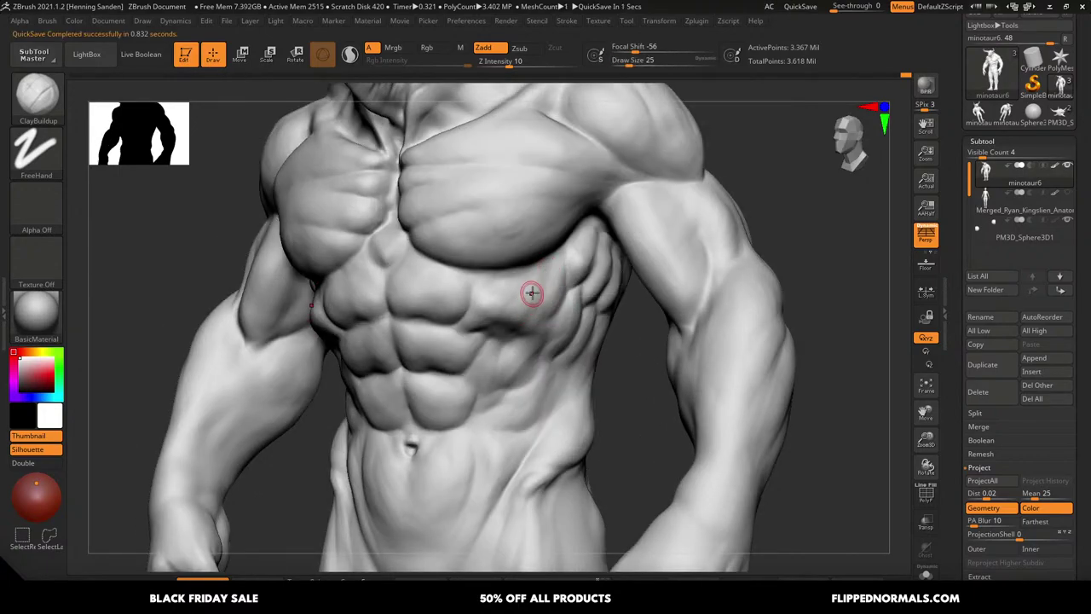
Save the tool as minotaur6.ZTL in the sclptnvm folder, replacing the existing file
key("ctrl+s")
key("Return")
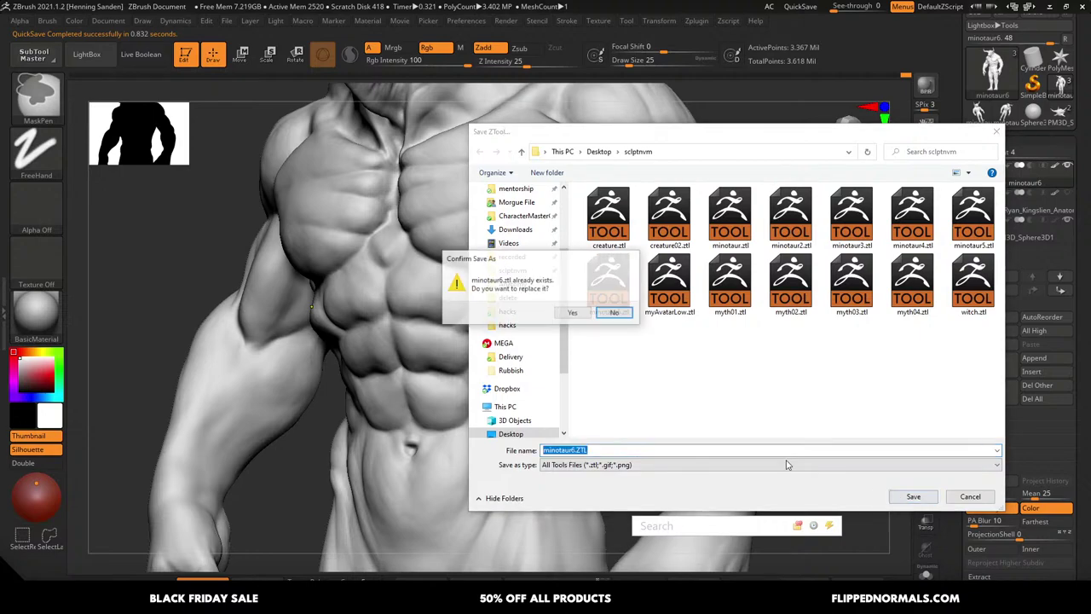
left_click(585, 312)
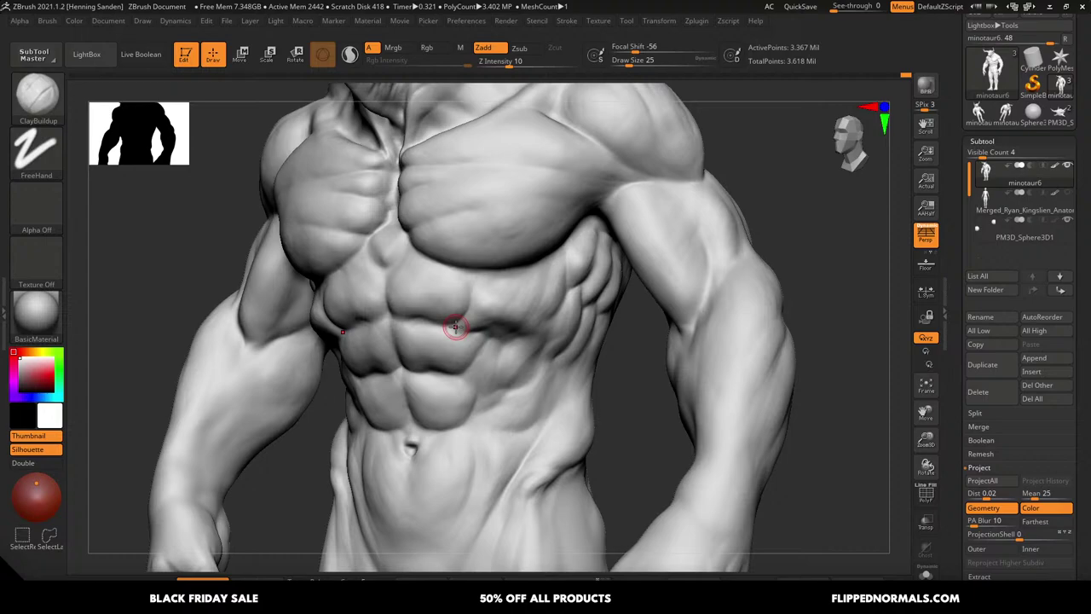
Switch to the web browser and view the Teeth Asset (Realtime) product page on FlippedNormals
key("alt+Tab")
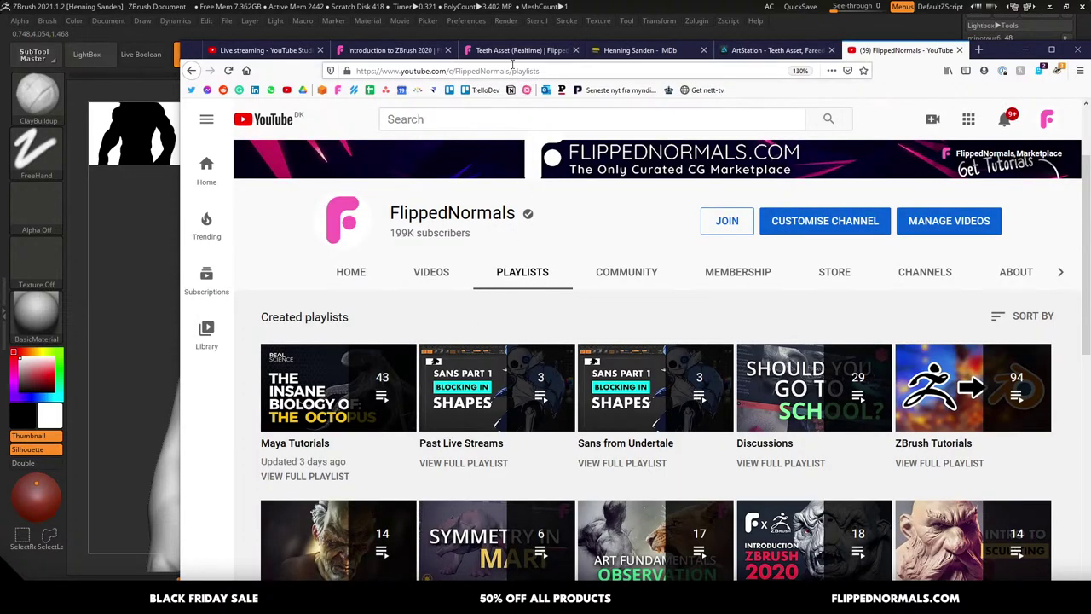
left_click(389, 50)
left_click(521, 50)
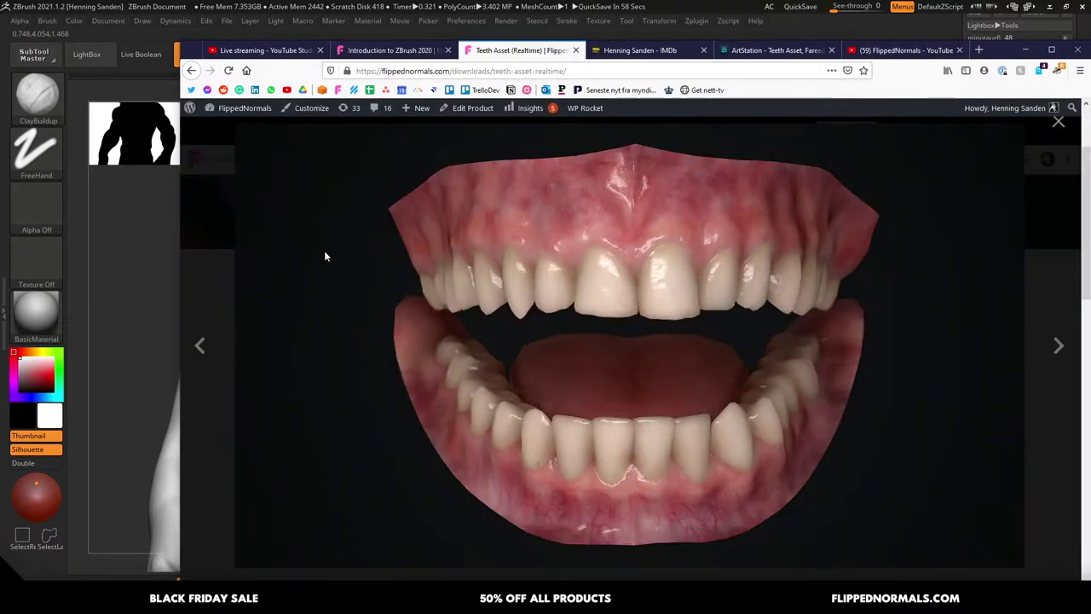
Close the enlarged teeth image and examine the review notice on the Teeth Asset (Realtime) product page
key("Escape")
middle_click(224, 287)
middle_click(219, 426)
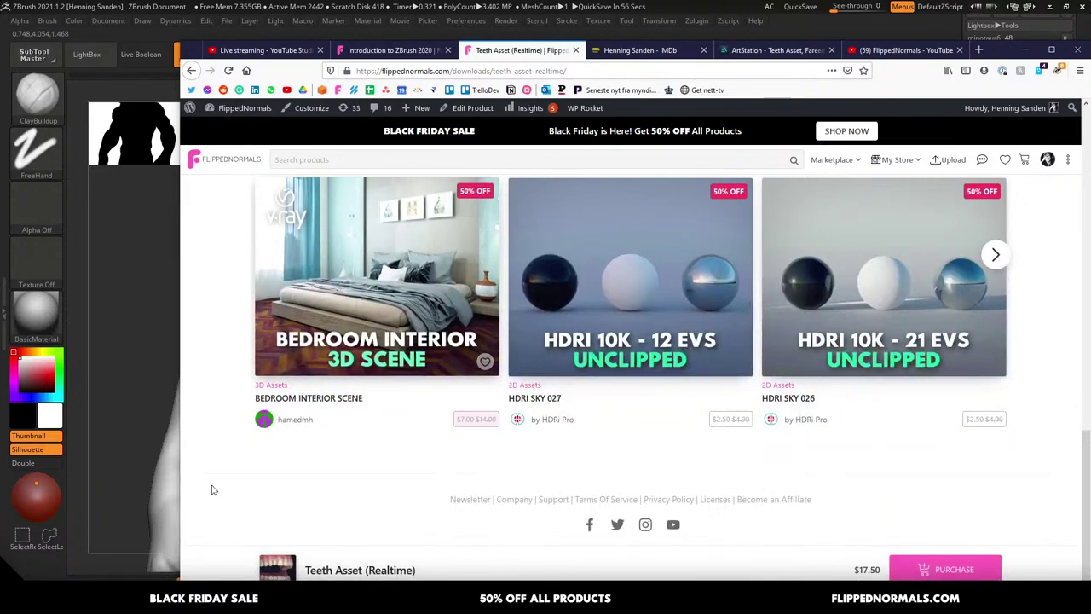
scroll(219, 449, "up", 4)
left_click_drag(529, 433, 296, 440)
left_click(296, 441)
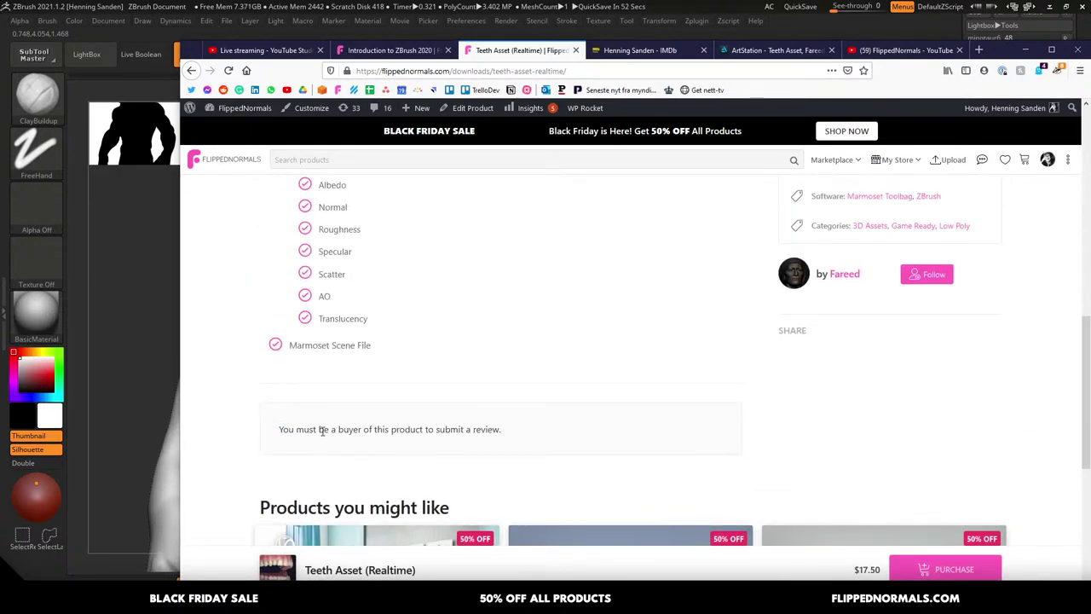
triple_click(323, 431)
left_click(290, 431)
left_click_drag(280, 432, 538, 438)
left_click(538, 438)
Read the customer reviews on the Introduction to ZBrush 2020 product page down to the review form
left_click(430, 52)
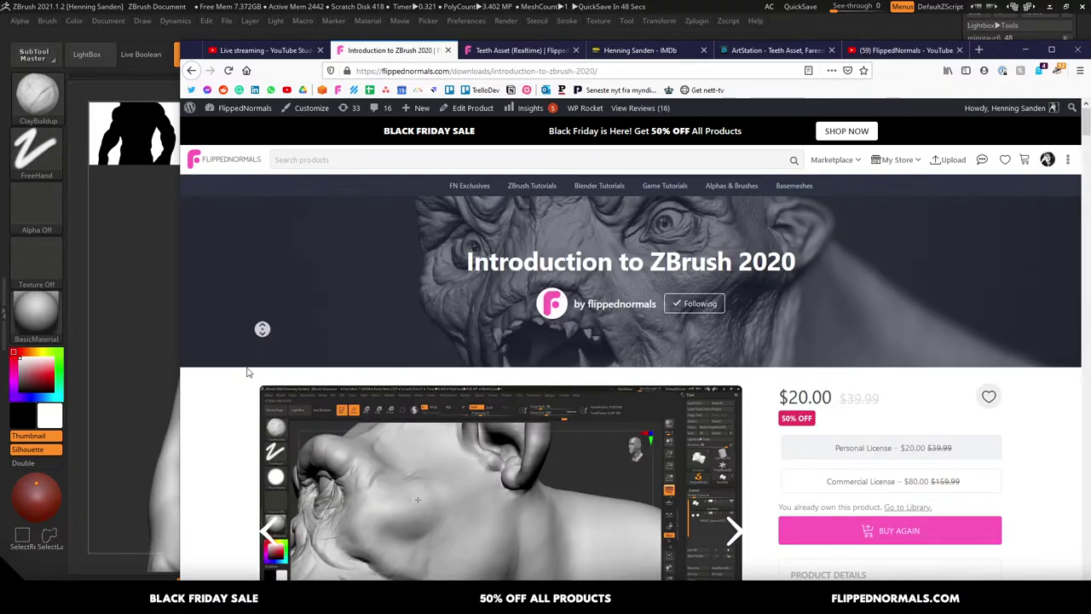
scroll(261, 326, "down", 15)
middle_click(231, 417)
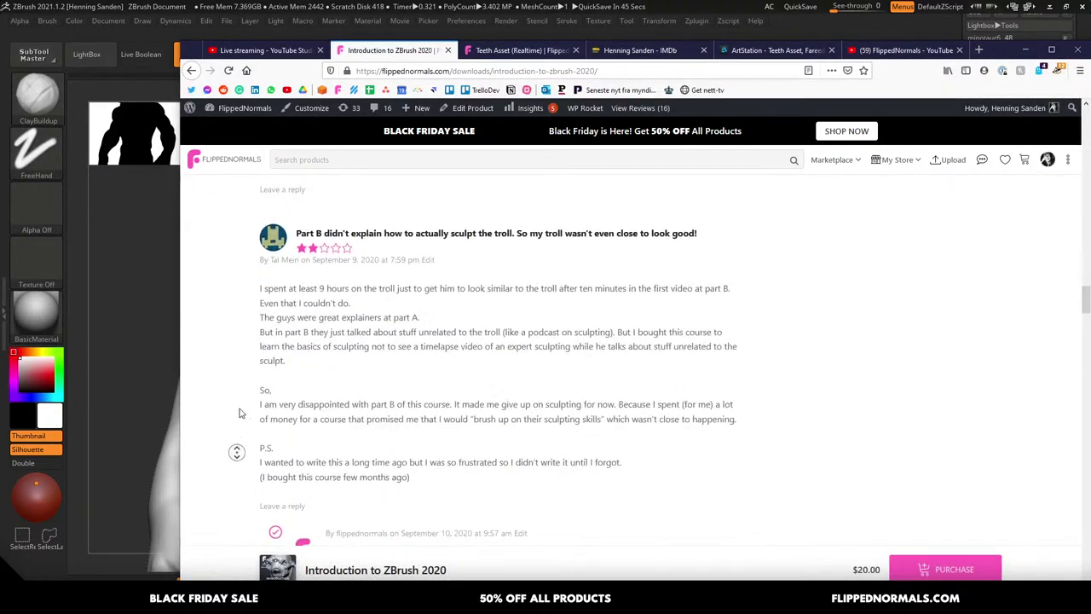
middle_click_drag(240, 364, 243, 348)
middle_click_drag(249, 334, 258, 286)
middle_click_drag(266, 273, 249, 457)
middle_click_drag(252, 346, 238, 484)
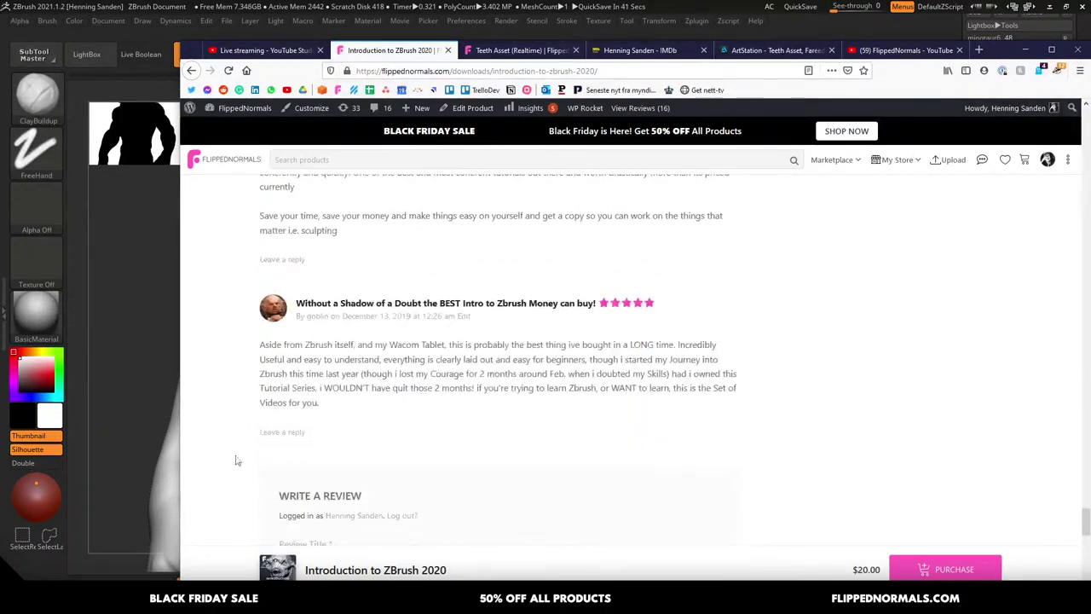
middle_click_drag(251, 370, 238, 486)
scroll(237, 401, "up", 10)
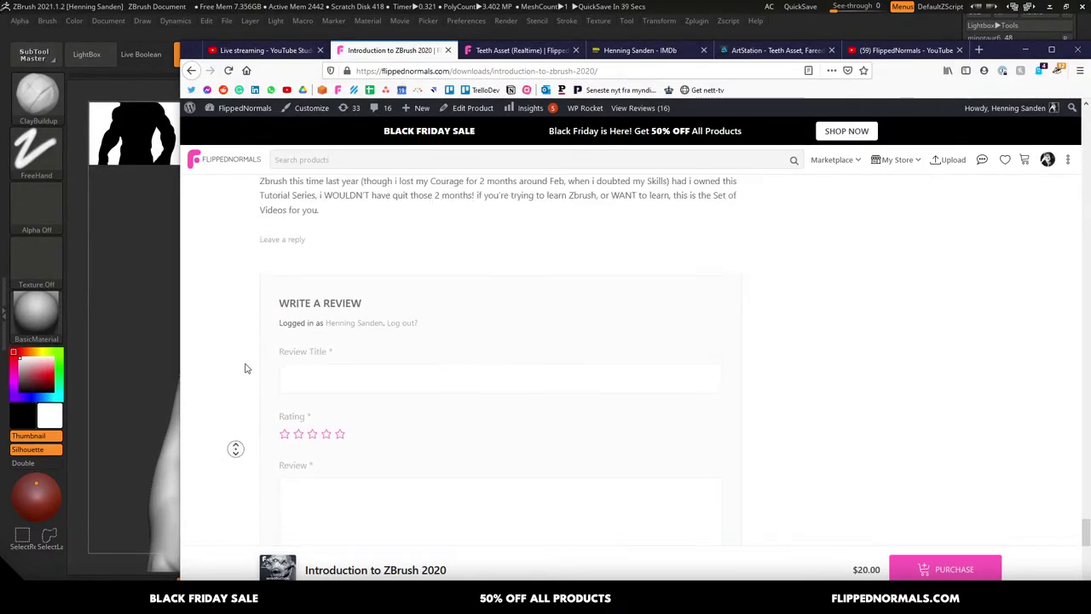
Fill in a sample review titled dsdsds with a five-star rating and close the page without submitting it
middle_click(384, 347)
middle_click_drag(383, 392, 388, 357)
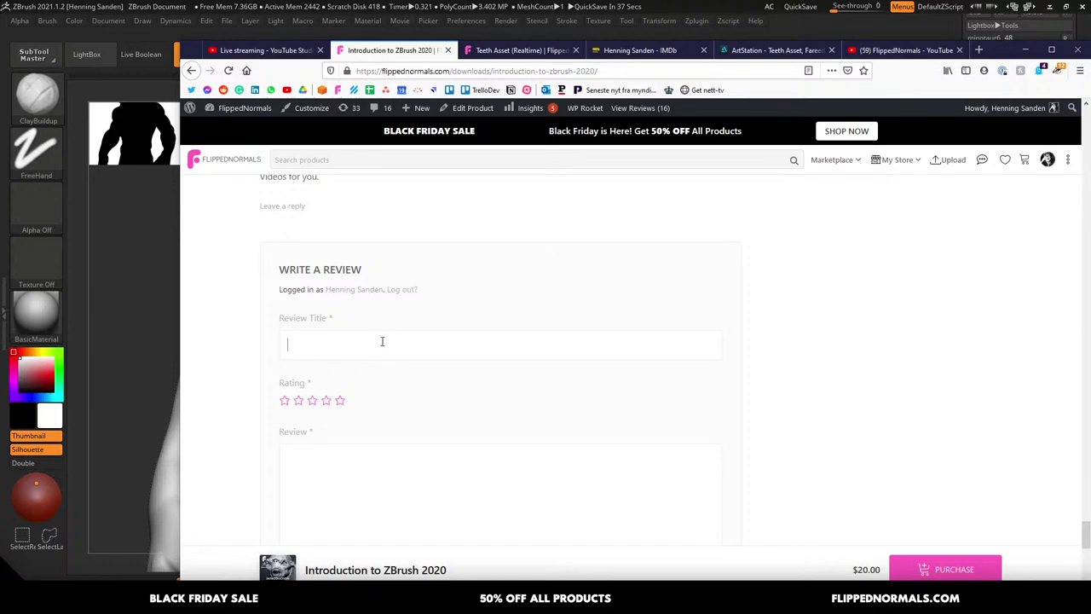
left_click(381, 349)
type("dsdsd")
type("ds")
left_click(340, 400)
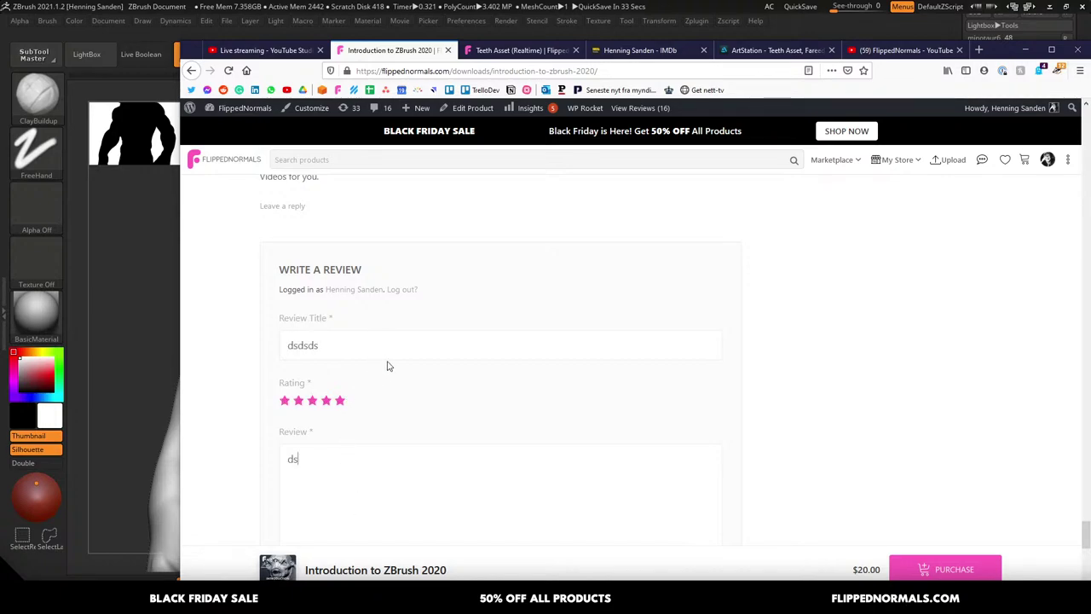
key("ctrl+w")
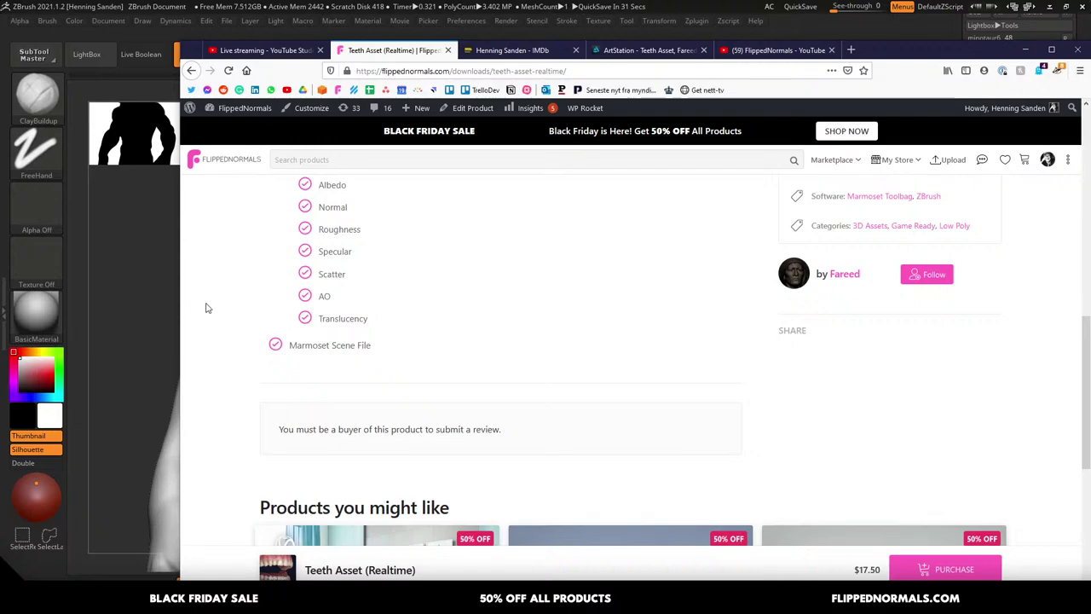
Return to ZBrush and build up the rib forms beneath the pectoral with ClayBuildup at draw size 37
left_click(131, 301)
mouse_move(482, 238)
right_mouse_down()
mouse_move(492, 255)
mouse_move(583, 284)
right_mouse_up()
right_click_drag(446, 299, 475, 336, "ctrl")
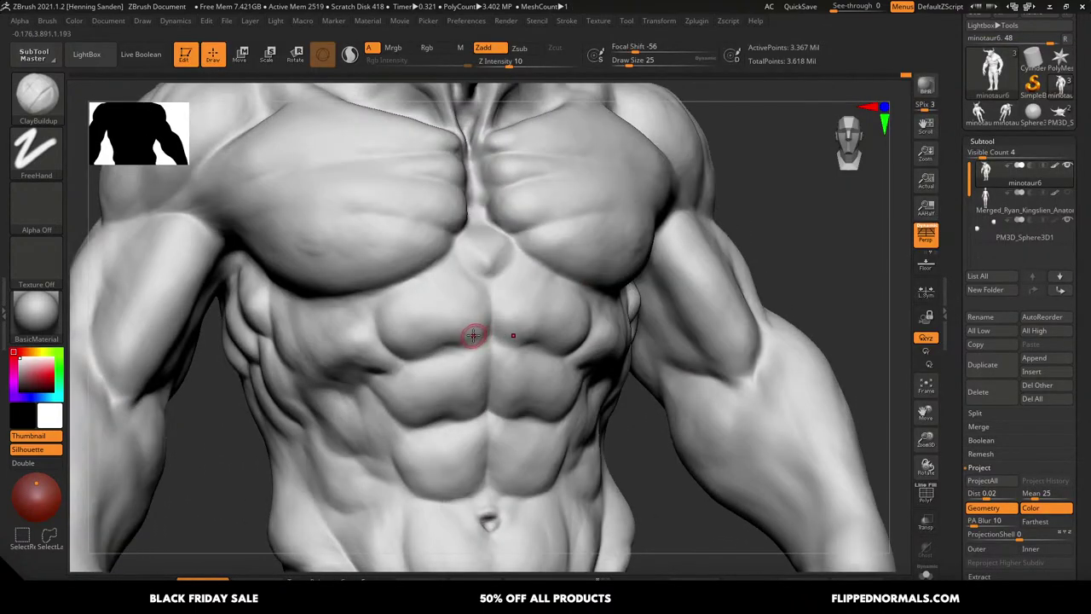
key("s")
left_click_drag(475, 334, 482, 332)
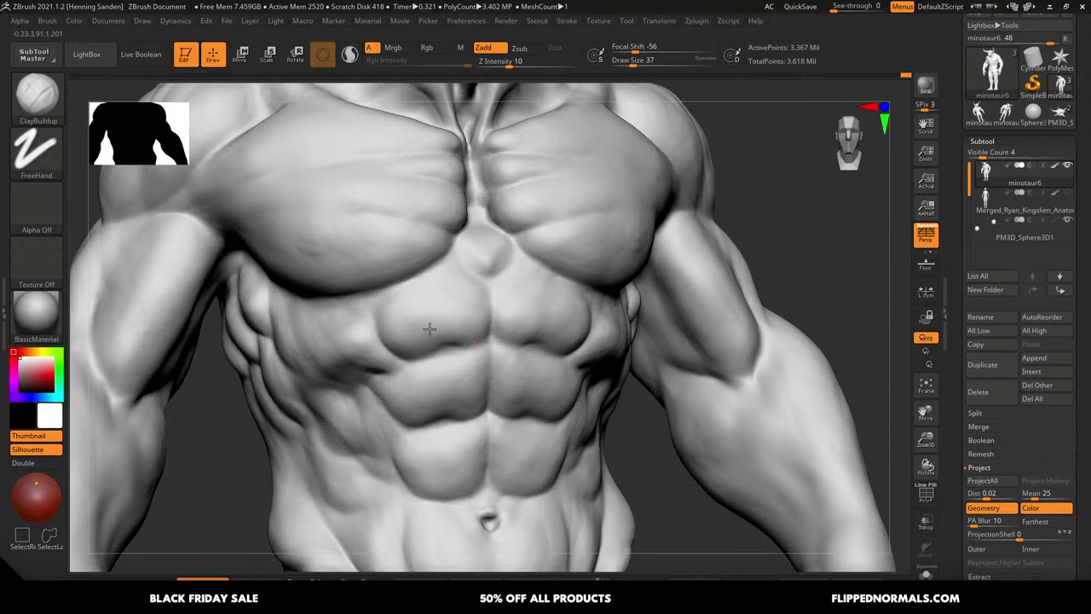
right_click_drag(417, 345, 379, 368)
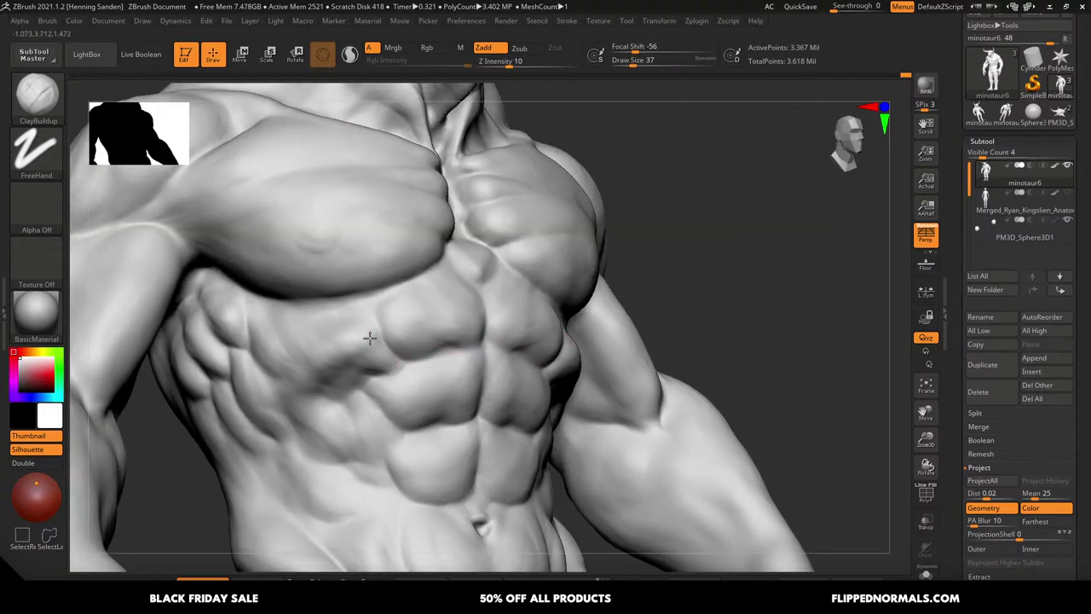
mouse_move(343, 332)
left_mouse_down()
mouse_move(344, 349)
mouse_move(292, 372)
left_mouse_up()
Adjust the shape of the rib cage beside the upper abdominals with the Move brush at draw sizes 132 to 140
right_click_drag(343, 384, 459, 331, "ctrl")
mouse_move(463, 378)
right_mouse_down()
mouse_move(411, 382)
mouse_move(449, 372)
mouse_move(466, 304)
mouse_move(457, 248)
mouse_move(463, 345)
right_mouse_up()
key("b")
key("m")
key("v")
key("bracketright")
key("bracketright")
left_click_drag(464, 360, 458, 363)
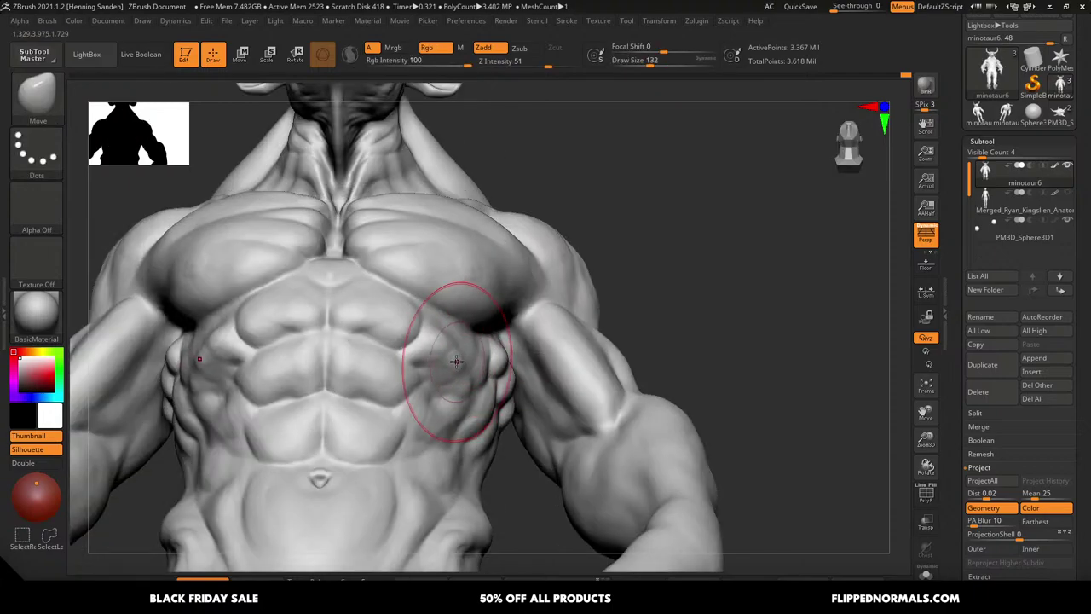
right_click_drag(458, 363, 434, 336)
key("bracketright")
left_click_drag(434, 337, 432, 337)
key("bracketleft")
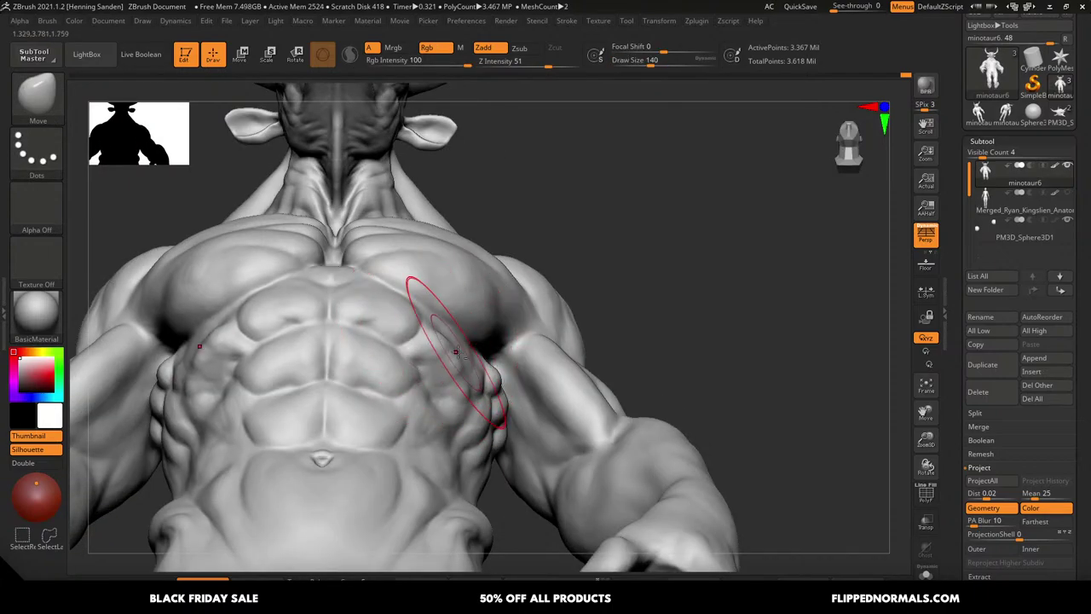
Carve the groove between the ribs and the serratus below the armpit with DamStandard at draw size 37
mouse_move(455, 356)
right_mouse_down("ctrl")
mouse_move(448, 298)
mouse_move(459, 375)
mouse_move(499, 343)
right_mouse_up("ctrl")
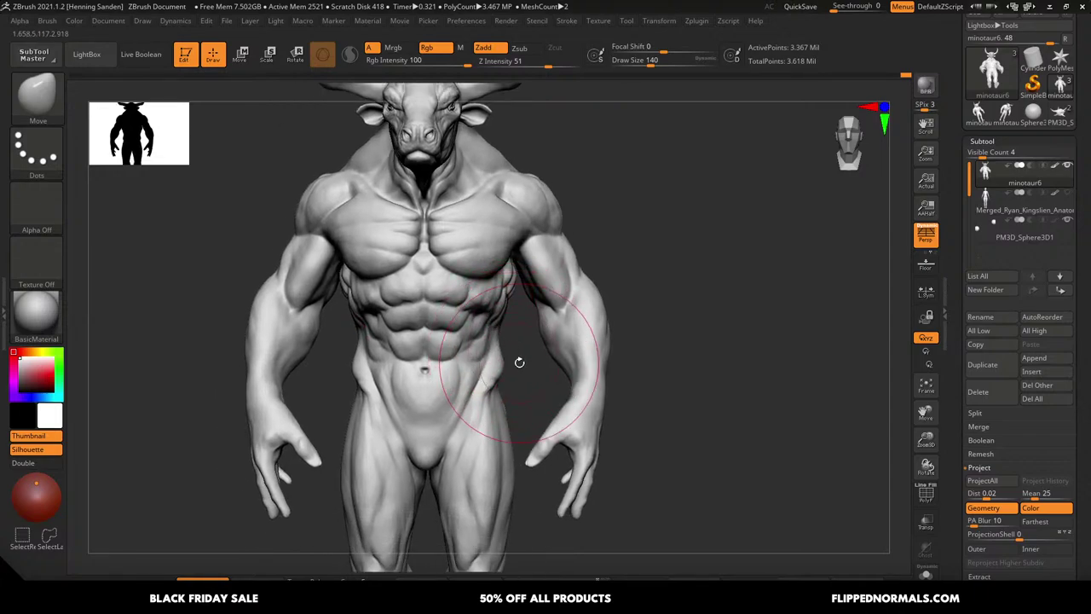
mouse_move(512, 346)
right_mouse_down()
mouse_move(546, 341)
mouse_move(492, 341)
mouse_move(544, 418)
right_mouse_up()
key("super")
left_click(670, 336)
key("b")
key("d")
key("s")
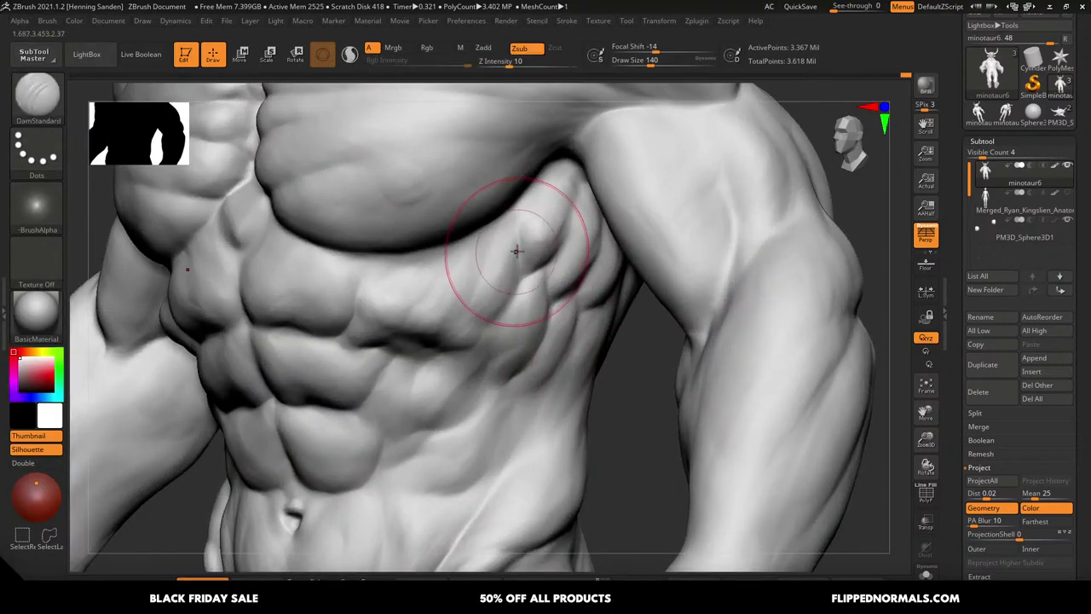
key("s")
left_click_drag(518, 251, 510, 251)
mouse_move(526, 202)
left_mouse_down()
mouse_move(524, 271)
mouse_move(492, 330)
left_mouse_up()
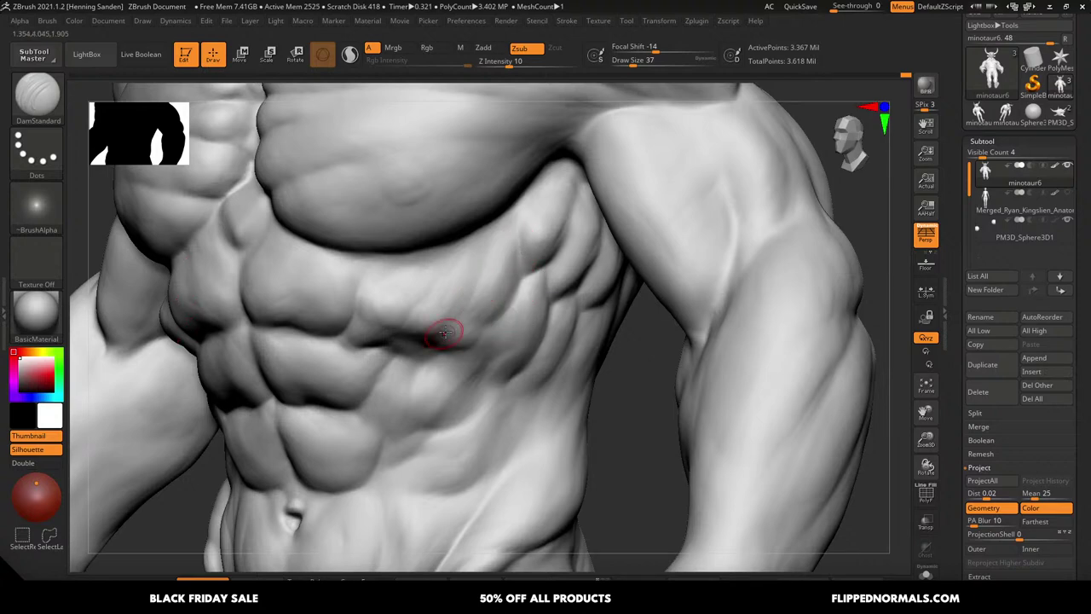
Refine the creases between the ribs and upper abdominals with DamStandard at draw sizes 44 to 56
right_click_drag(468, 333, 450, 322)
key("bracketright")
key("bracketright")
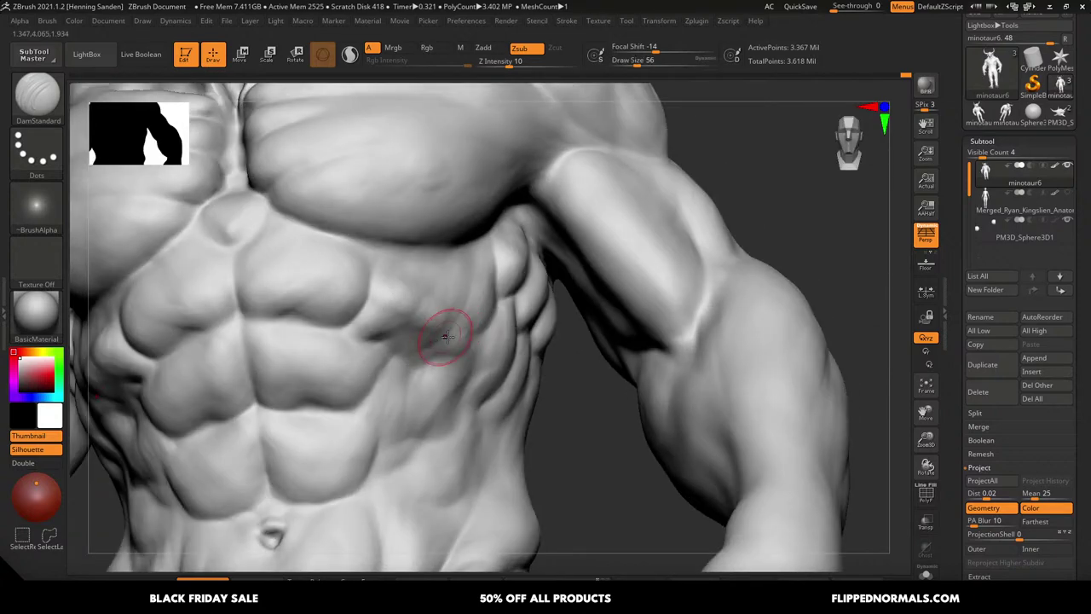
mouse_move(434, 324)
right_mouse_down()
mouse_move(456, 287)
mouse_move(495, 285)
right_mouse_up()
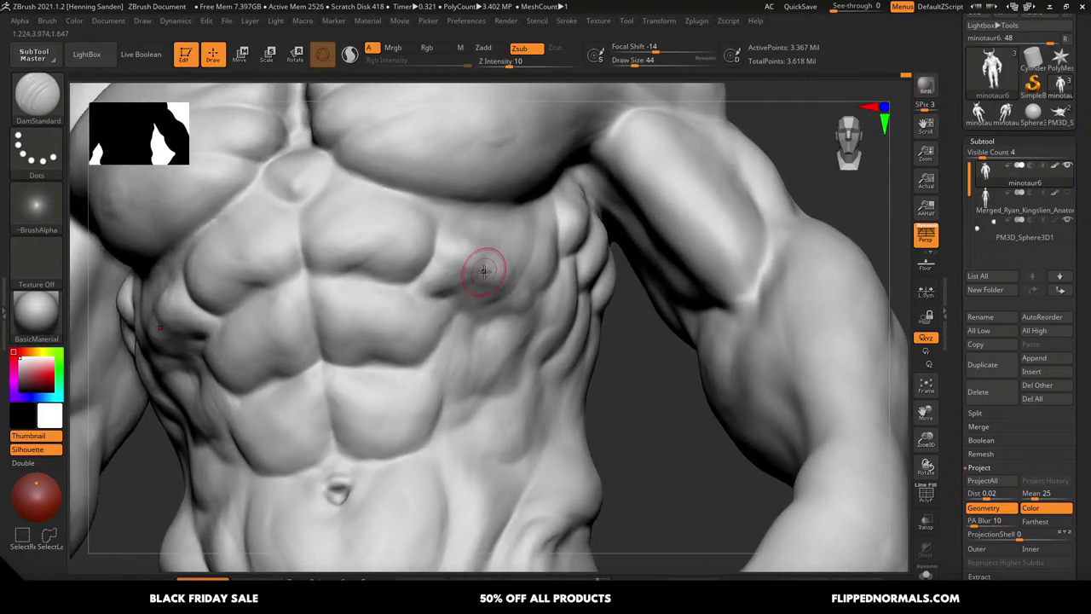
key("bracketleft")
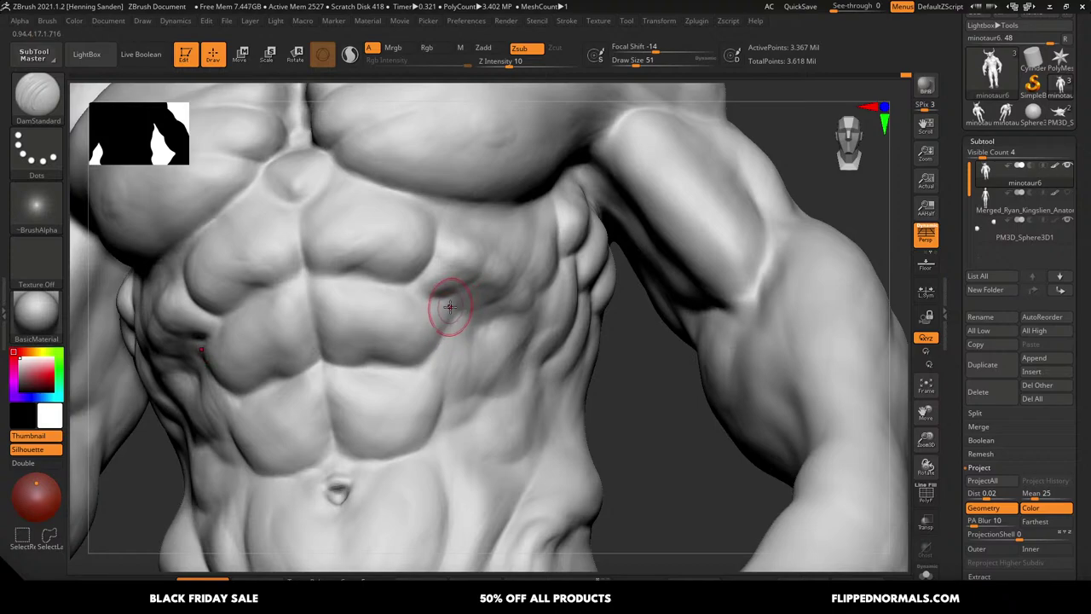
Save the tool as minotaur6.ZTL in the sclptnvm folder, replacing the existing file
key("ctrl")
key("ctrl+s")
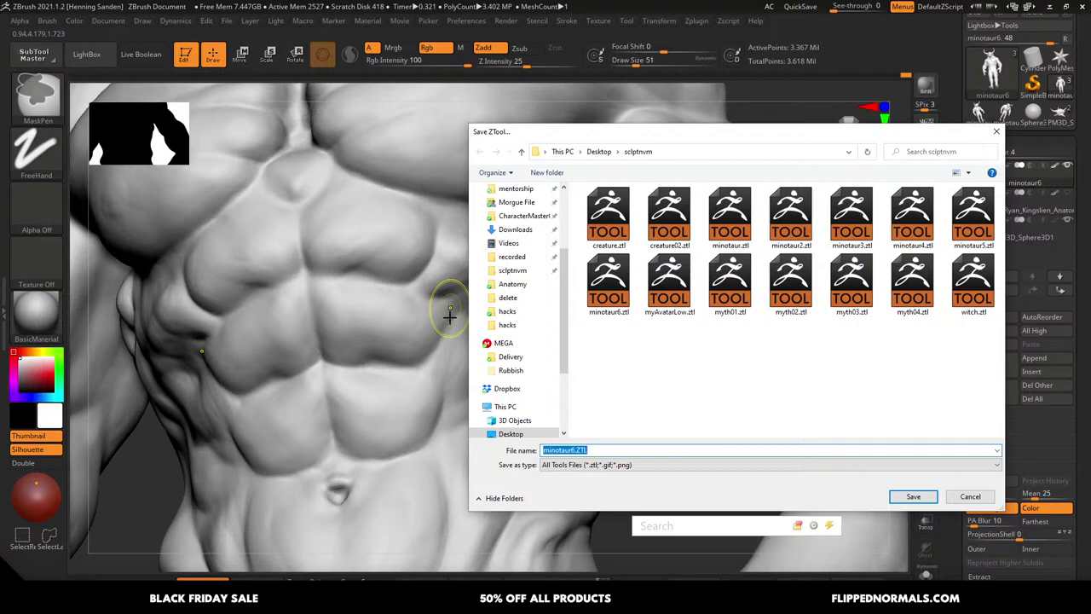
left_click(913, 497)
left_click(570, 314)
Reselect the DamStandard brush and examine the full minotaur figure from the front and in three-quarter view
key("b")
key("d")
key("s")
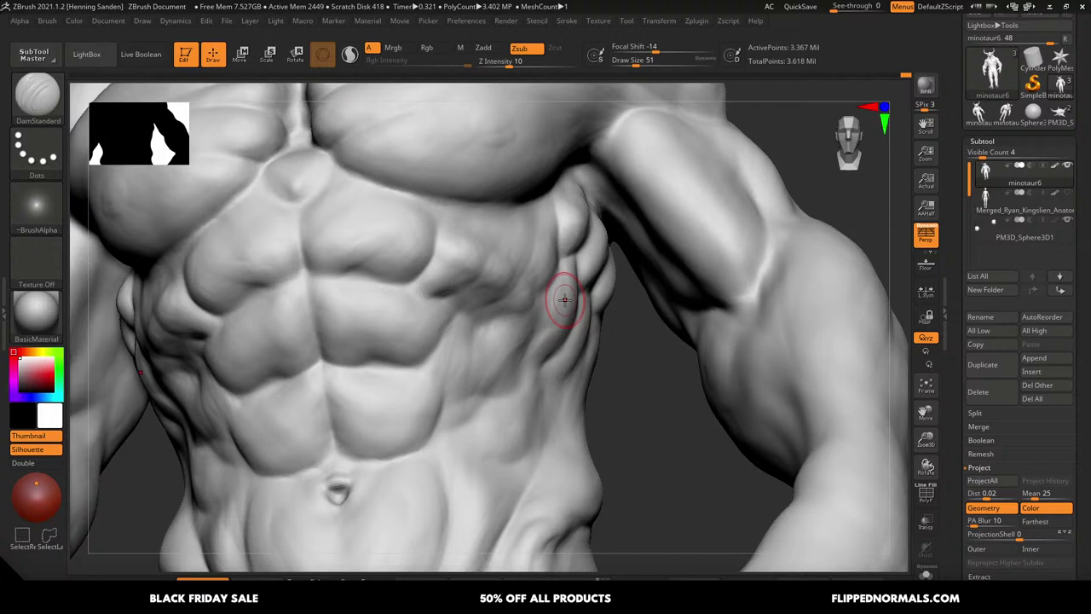
right_click_drag(503, 323, 517, 348)
key("f")
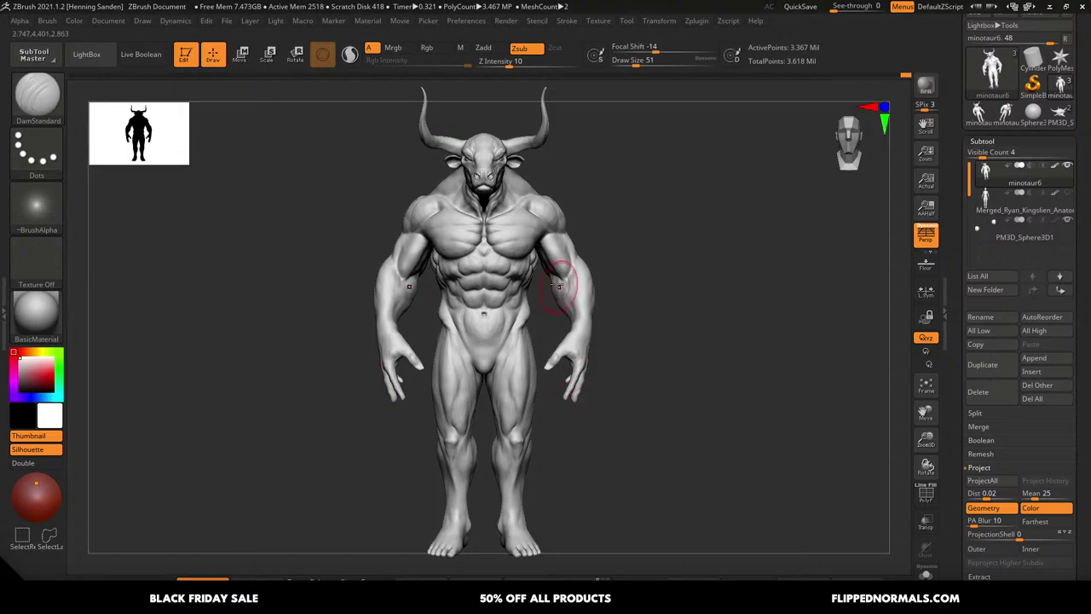
right_click_drag(565, 267, 545, 268)
right_click_drag(555, 231, 578, 304, "shift")
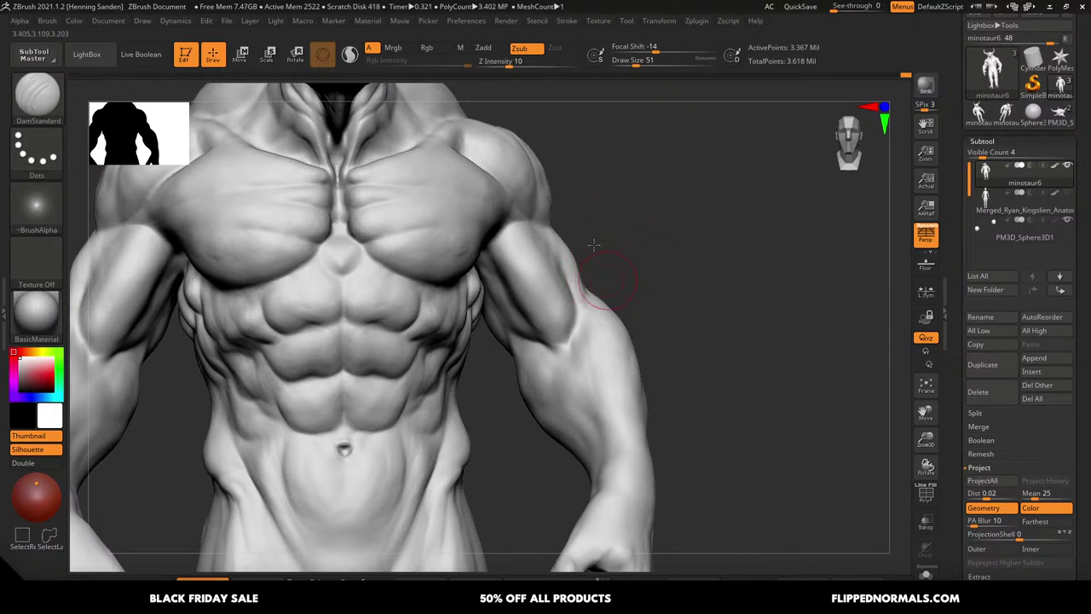
mouse_move(589, 297)
right_mouse_down("ctrl")
mouse_move(592, 243)
mouse_move(588, 264)
right_mouse_up("ctrl")
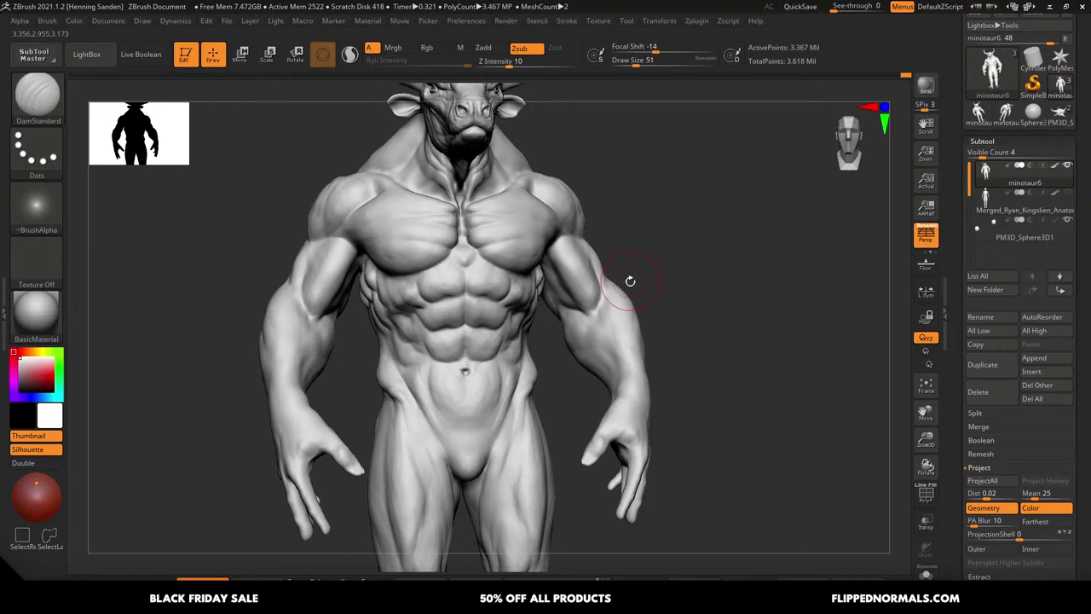
mouse_move(648, 258)
right_mouse_down()
mouse_move(634, 273)
mouse_move(662, 251)
right_mouse_up()
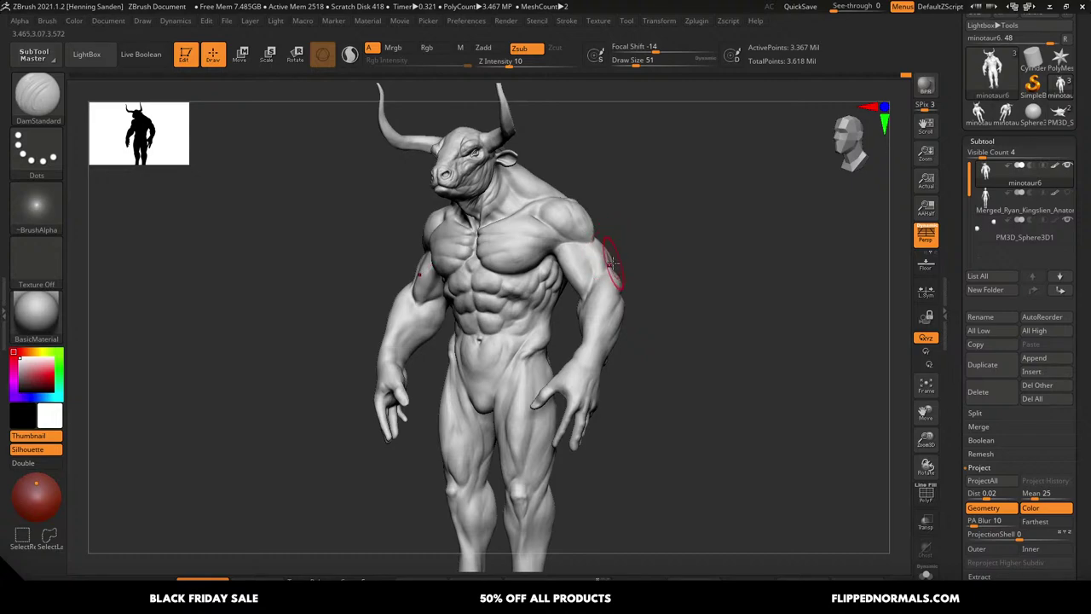
Refine the pectoral and shoulder with DamStandard at draw size 97, undoing the last stroke
mouse_move(559, 245)
right_mouse_down()
mouse_move(607, 259)
mouse_move(558, 224)
mouse_move(533, 273)
right_mouse_up()
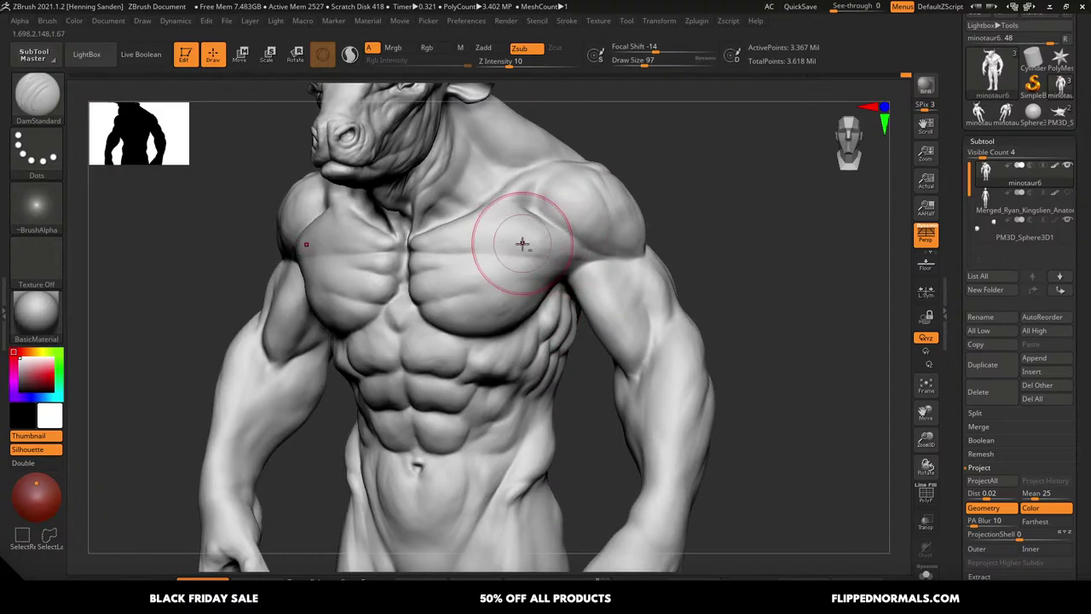
mouse_move(563, 248)
right_mouse_down()
mouse_move(563, 261)
mouse_move(541, 245)
right_mouse_up()
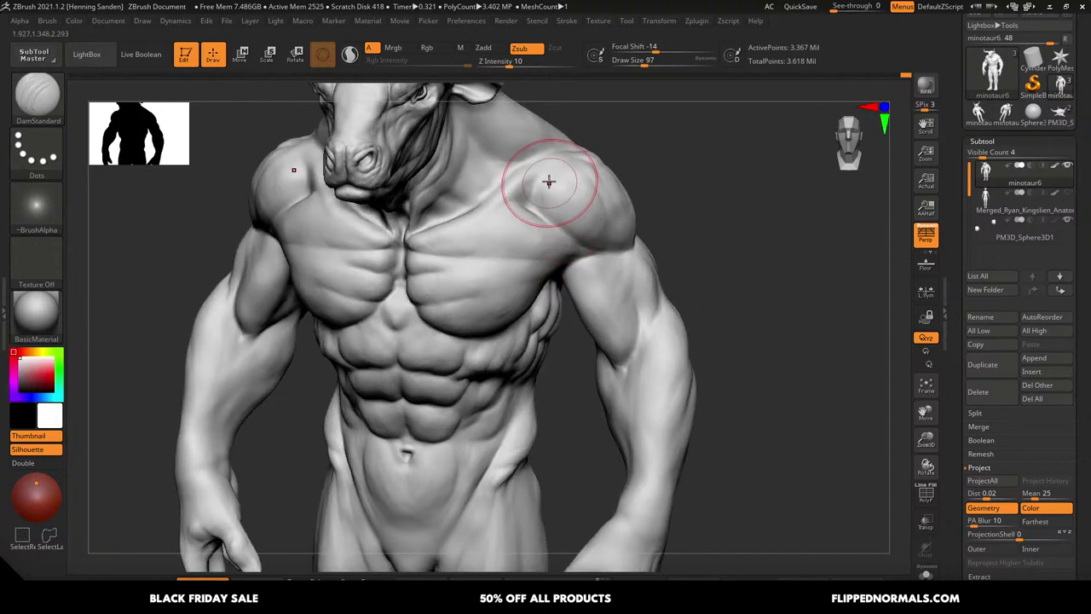
key("ctrl+z")
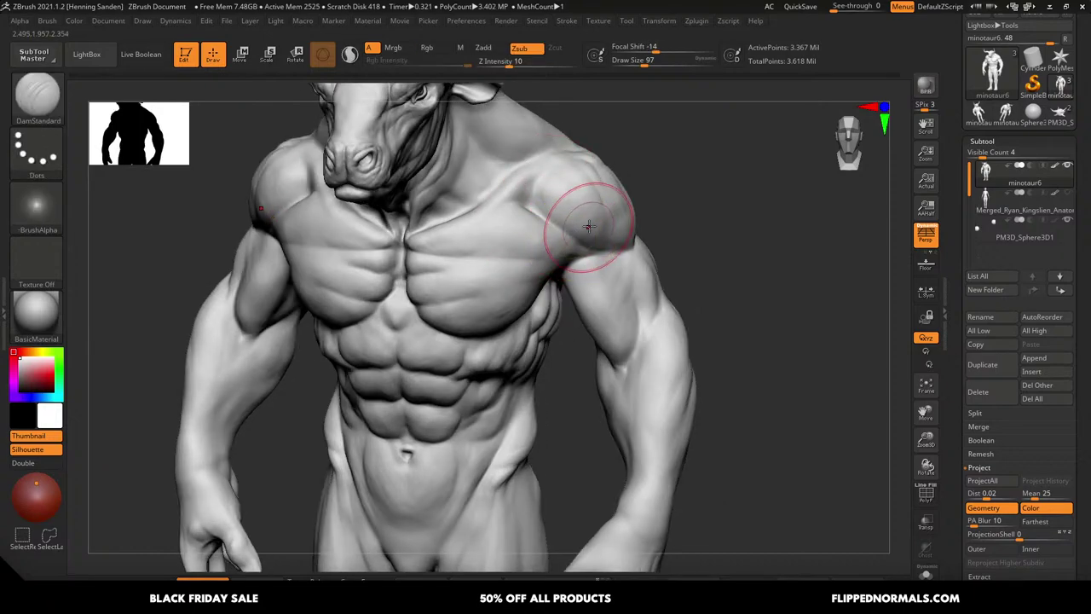
right_click_drag(552, 255, 574, 230)
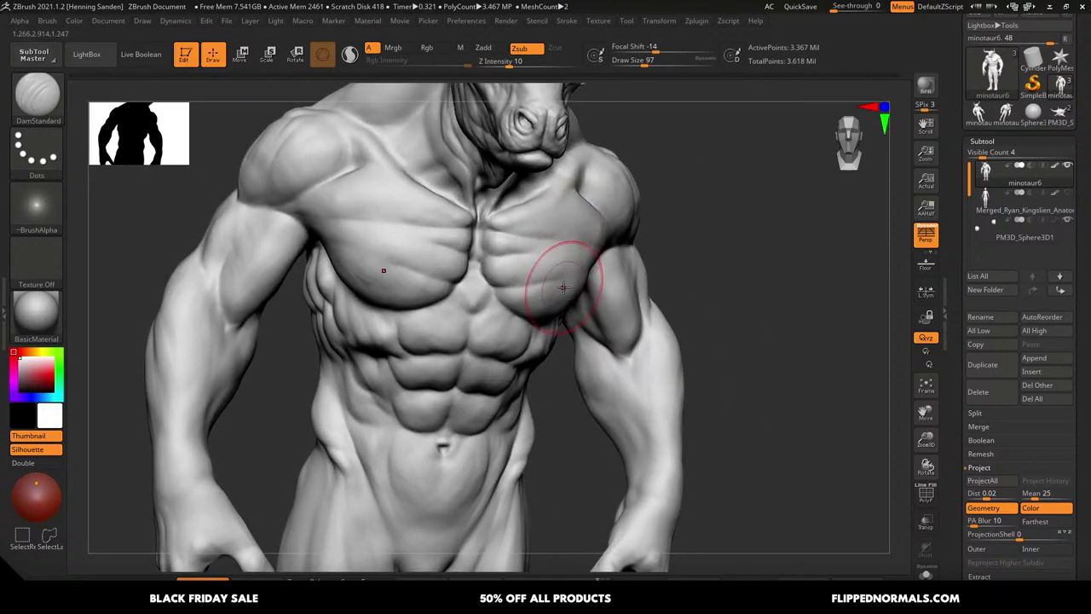
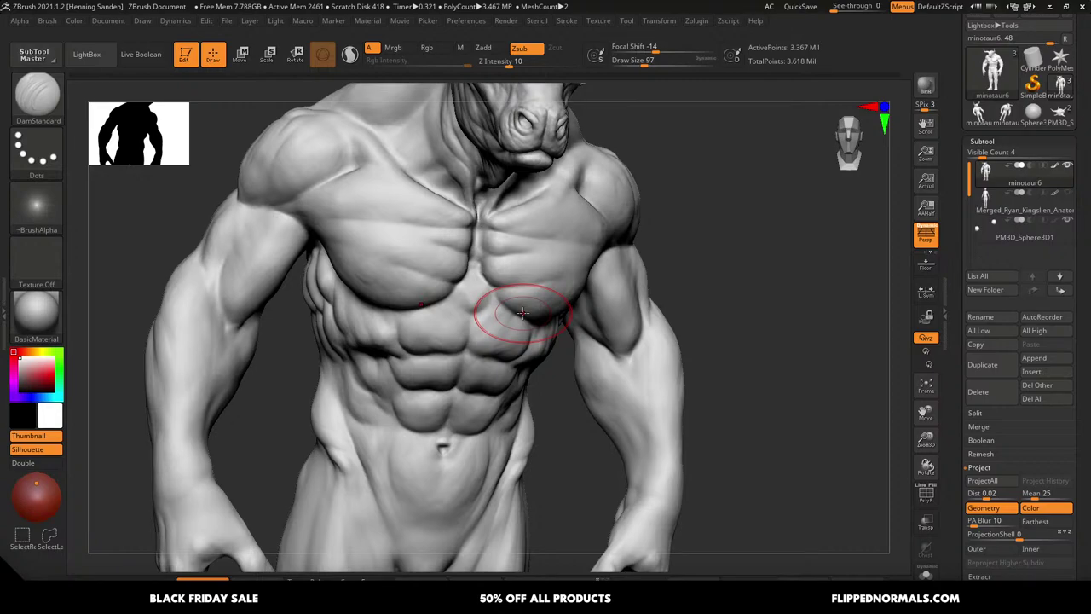
mouse_move(760, 292)
left_mouse_down()
mouse_move(718, 256)
mouse_move(752, 248)
left_mouse_up()
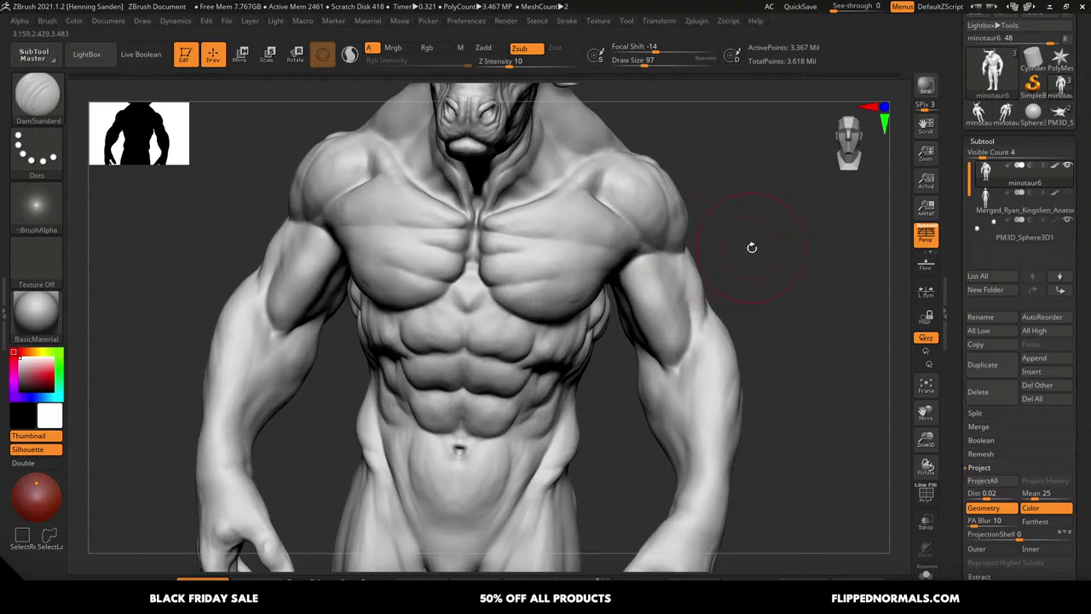
right_click_drag(773, 257, 755, 254, "ctrl")
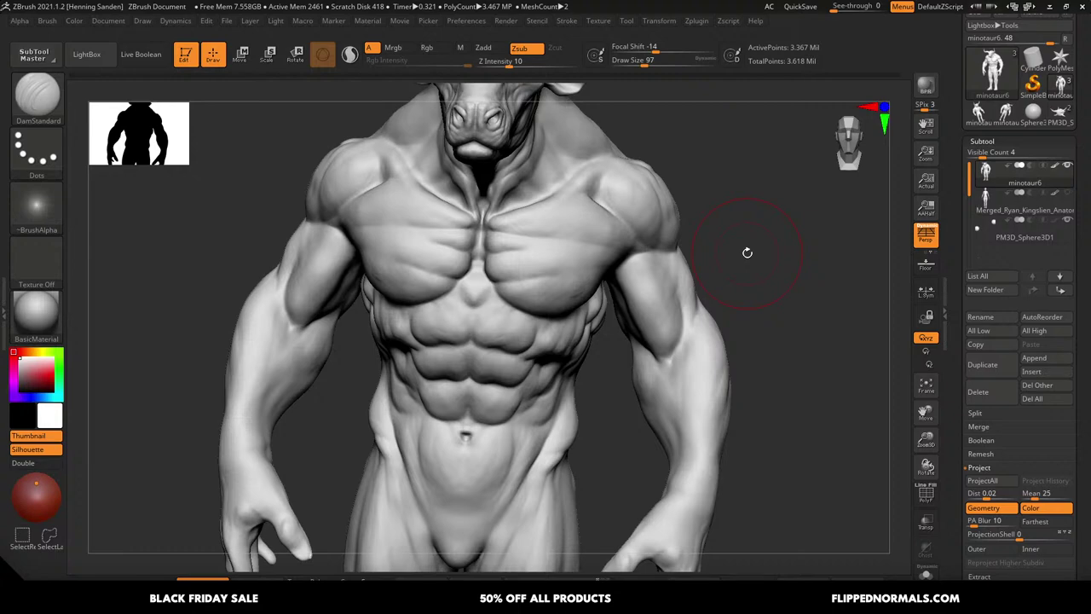
key("super")
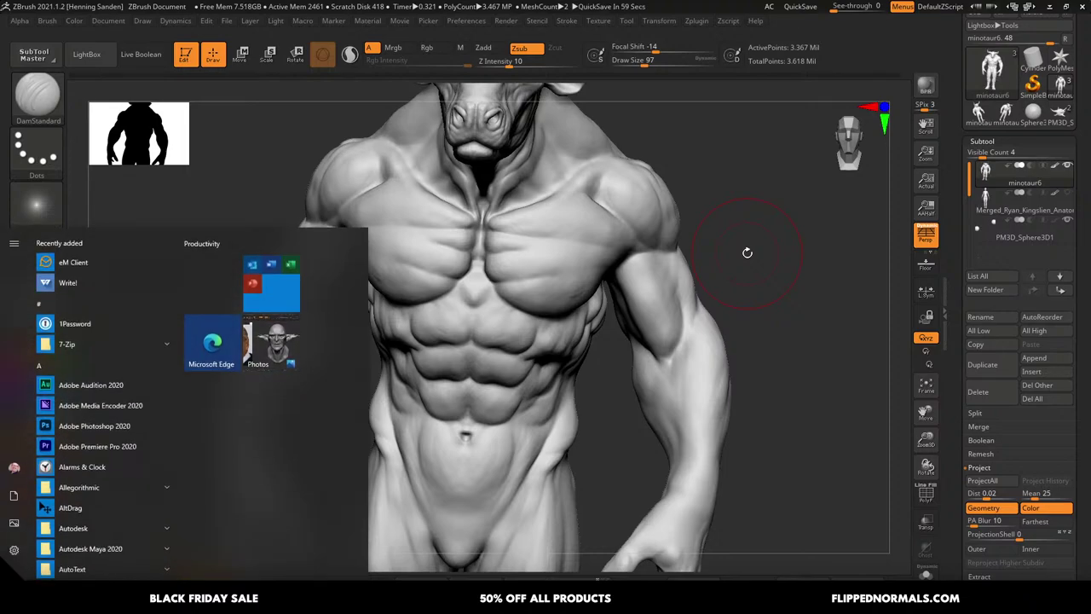
key("super")
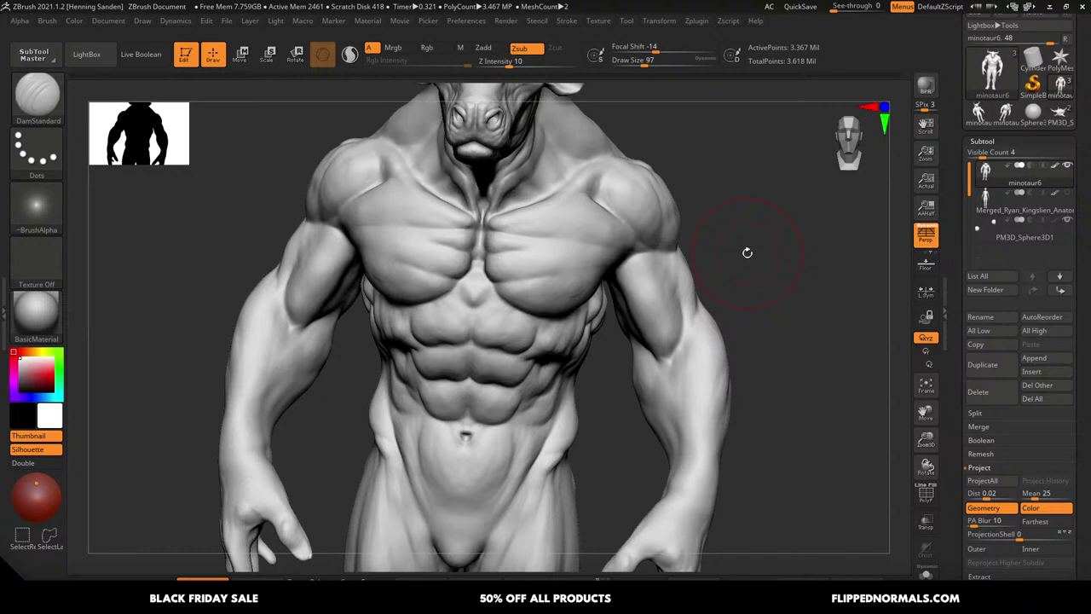
key("super")
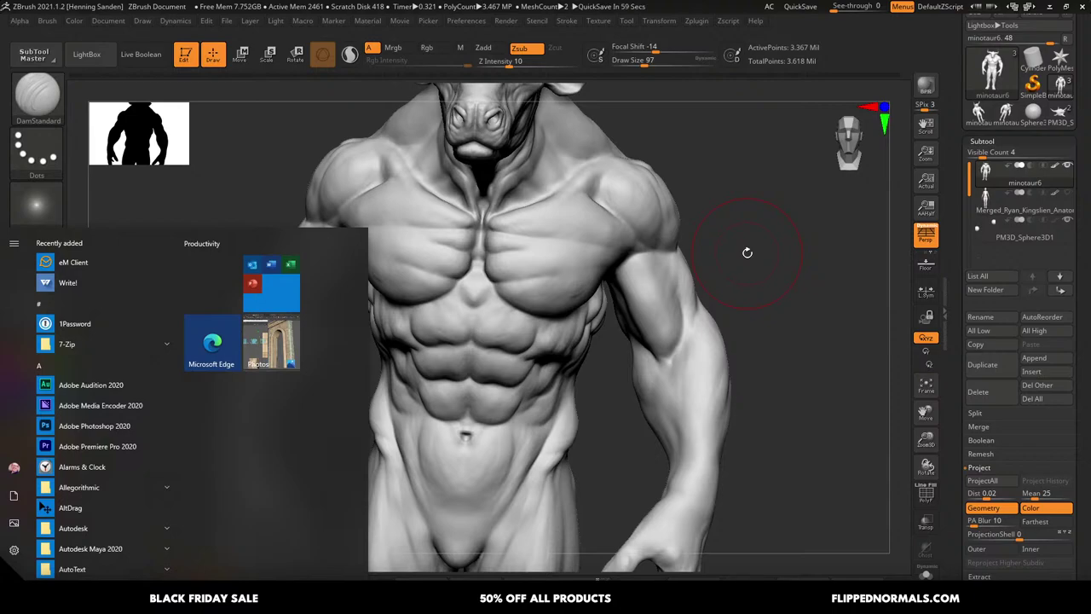
key("Escape")
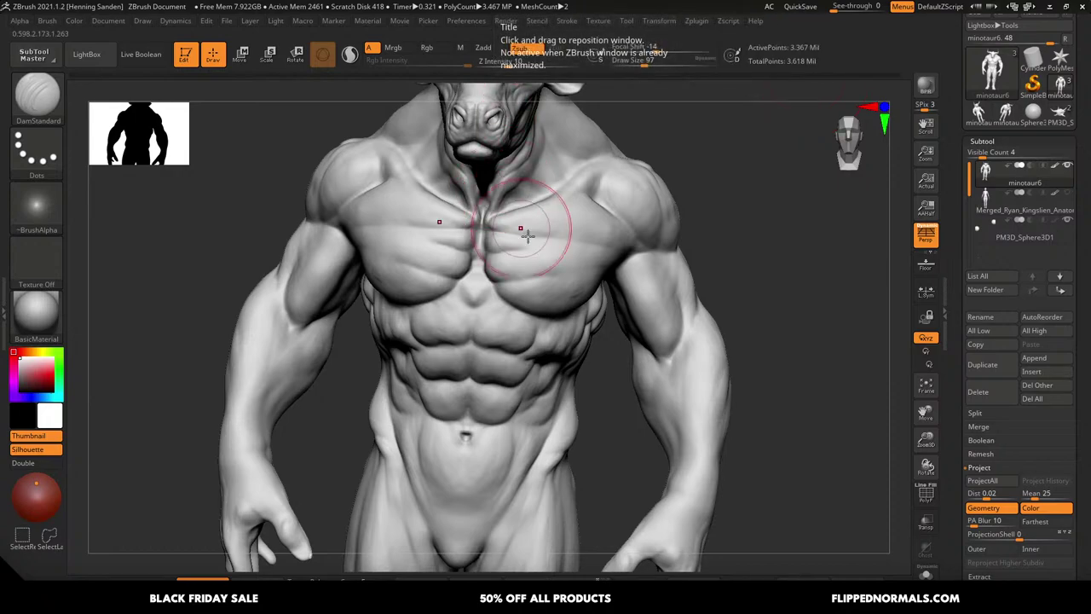
mouse_move(751, 199)
left_mouse_down("shift")
mouse_move(725, 188)
mouse_move(682, 205)
left_mouse_up("shift")
key("f")
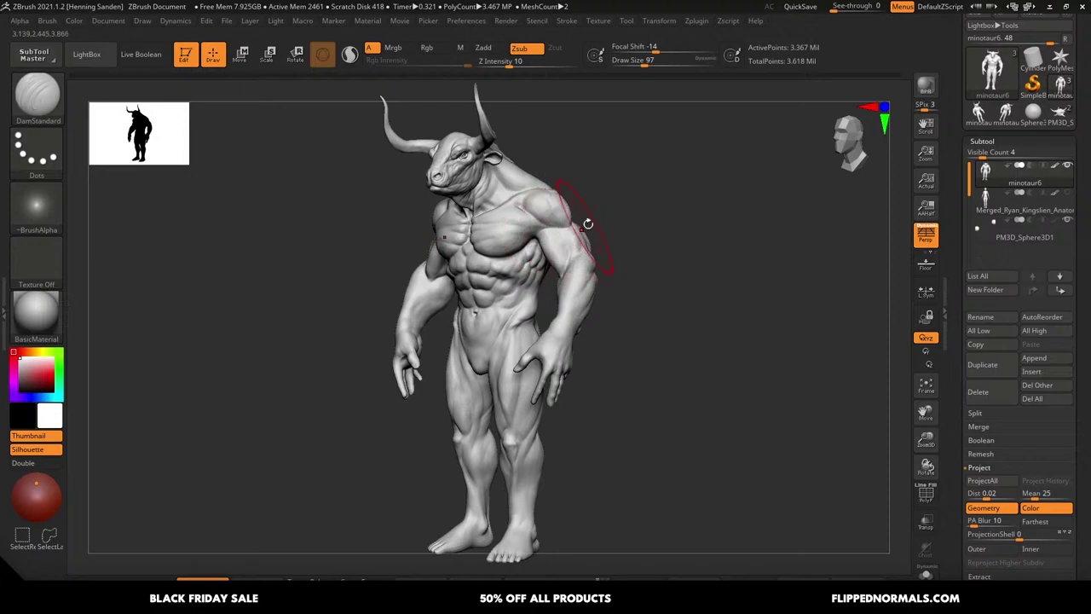
mouse_move(505, 242)
right_mouse_down("alt")
mouse_move(507, 268)
mouse_move(558, 267)
mouse_move(503, 268)
right_mouse_up("alt")
Switch to the browser, open the FlippedNormals home page and look through its featured products
key("alt+Tab")
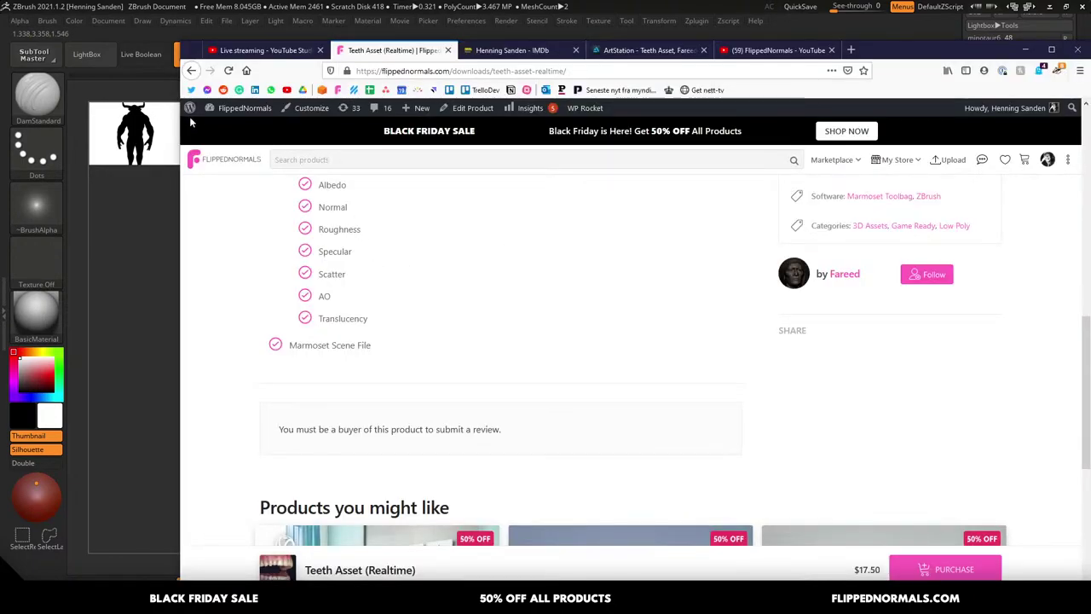
left_click(227, 162)
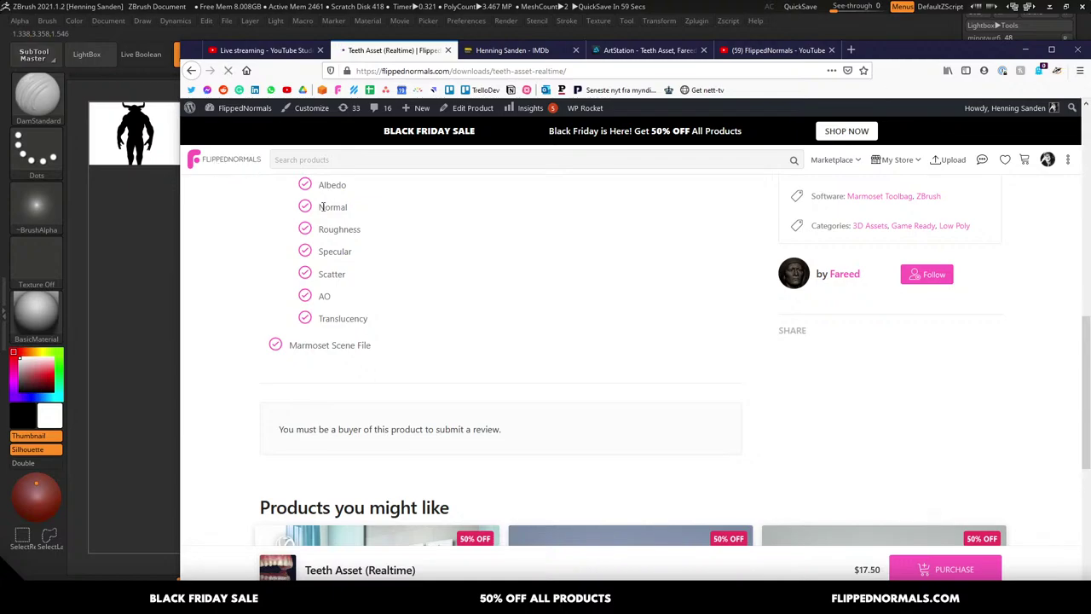
scroll(369, 247, "down", 3)
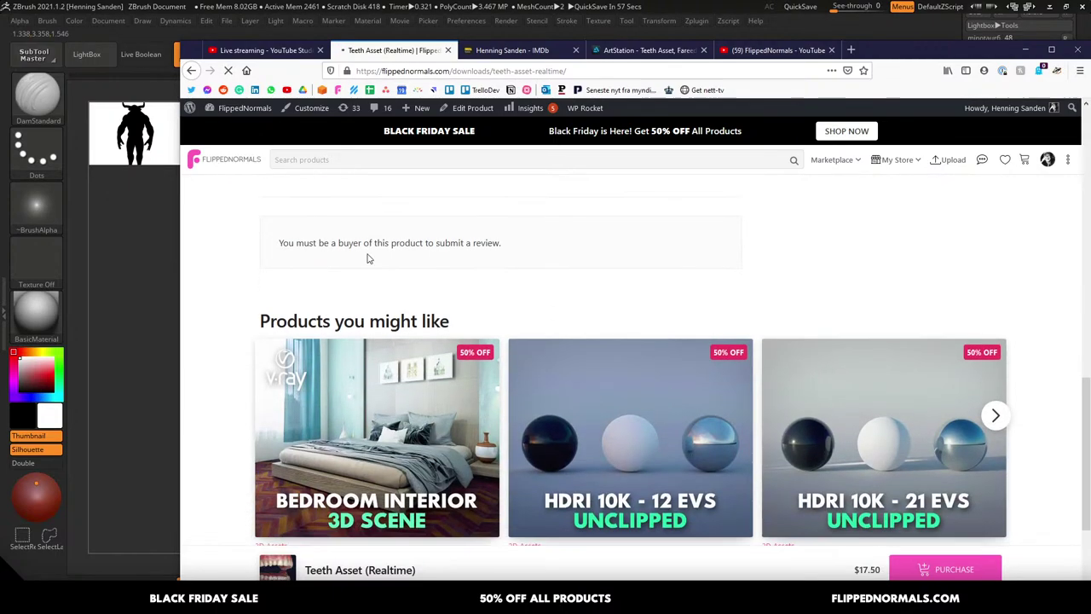
scroll(341, 259, "down", 5)
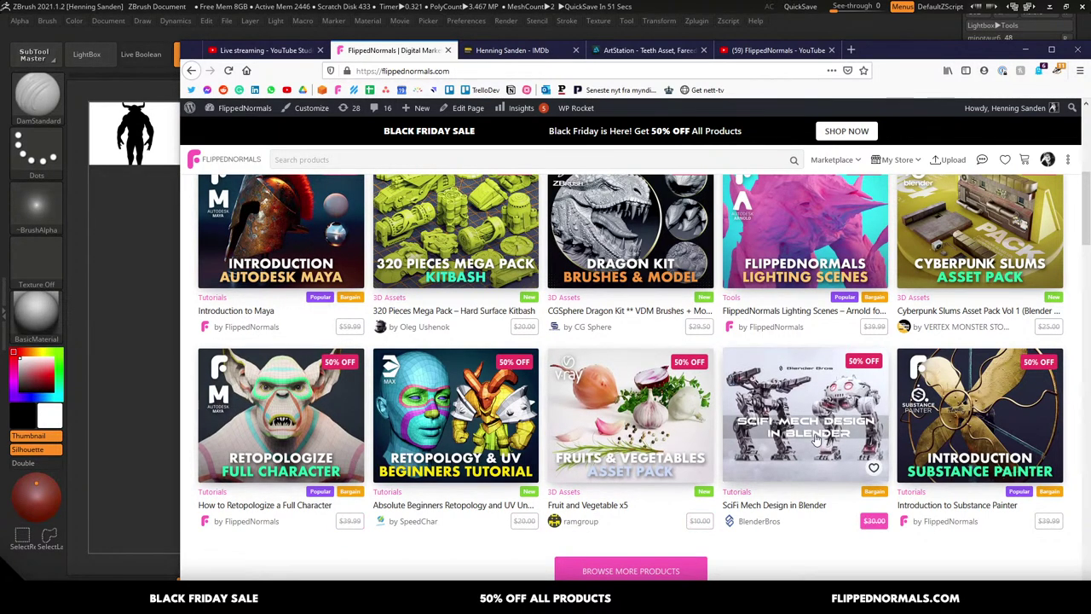
scroll(797, 375, "up", 1)
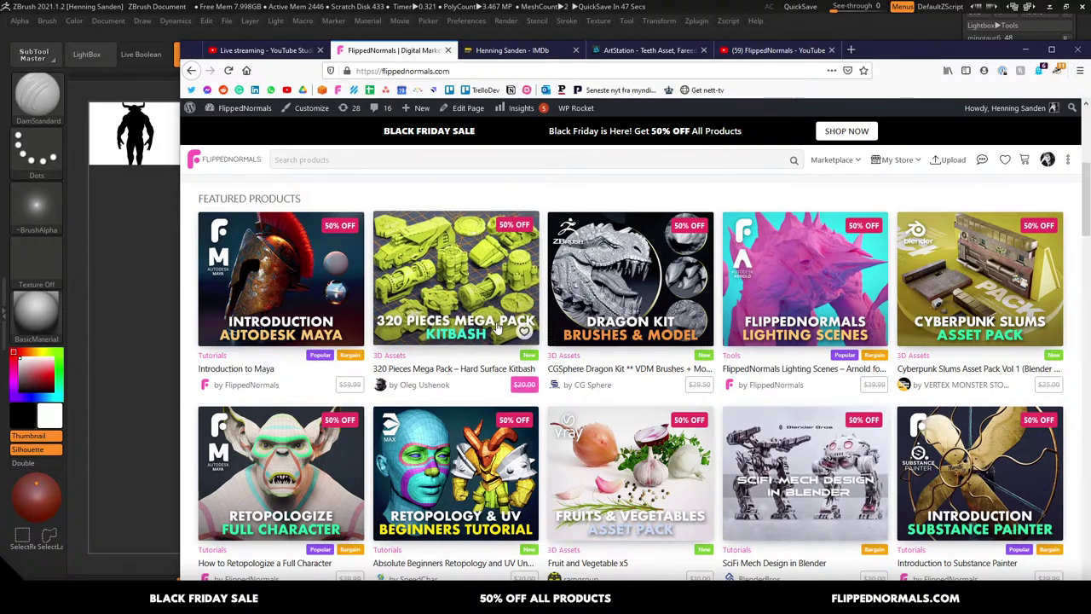
scroll(318, 202, "up", 4)
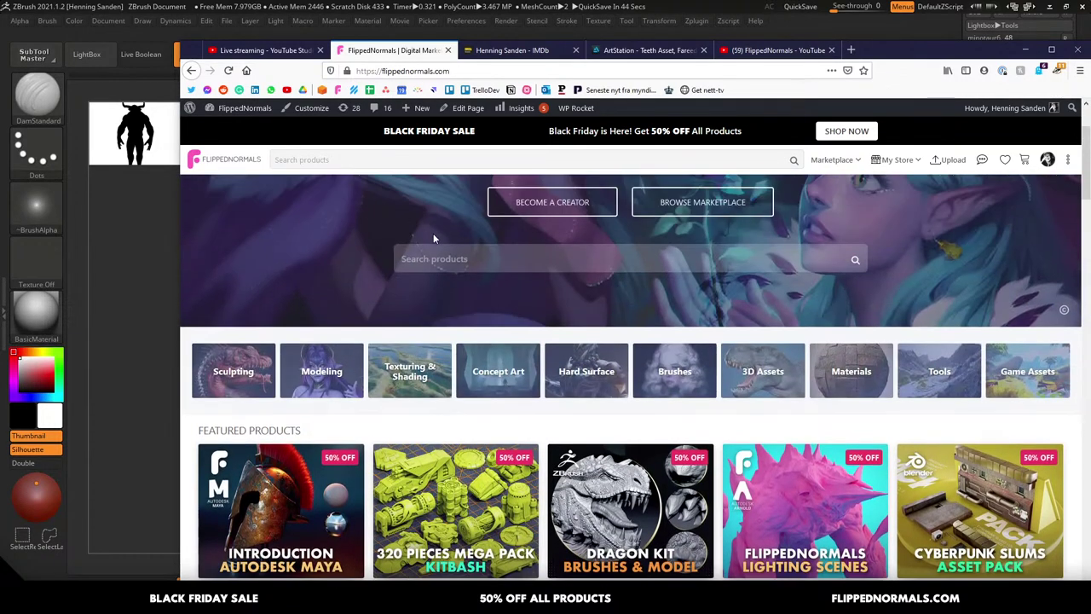
Point out the home page headline "The Only Curated CG Marketplace" by highlighting its text, and clear the selection
left_click_drag(467, 248, 810, 247)
double_click(731, 253)
left_click_drag(730, 253, 442, 247)
left_click(442, 247)
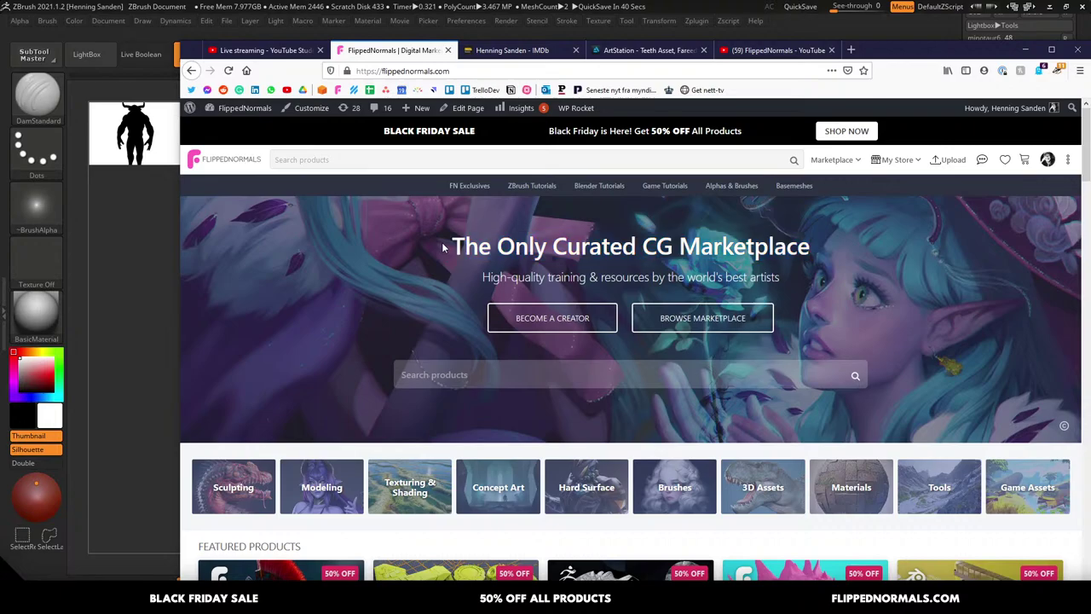
Find the "3D for Beginners – Ultimate Bundle" banner and highlight its line about getting started with 3D, clearing the selection
scroll(441, 246, "down", 10)
scroll(426, 248, "down", 4)
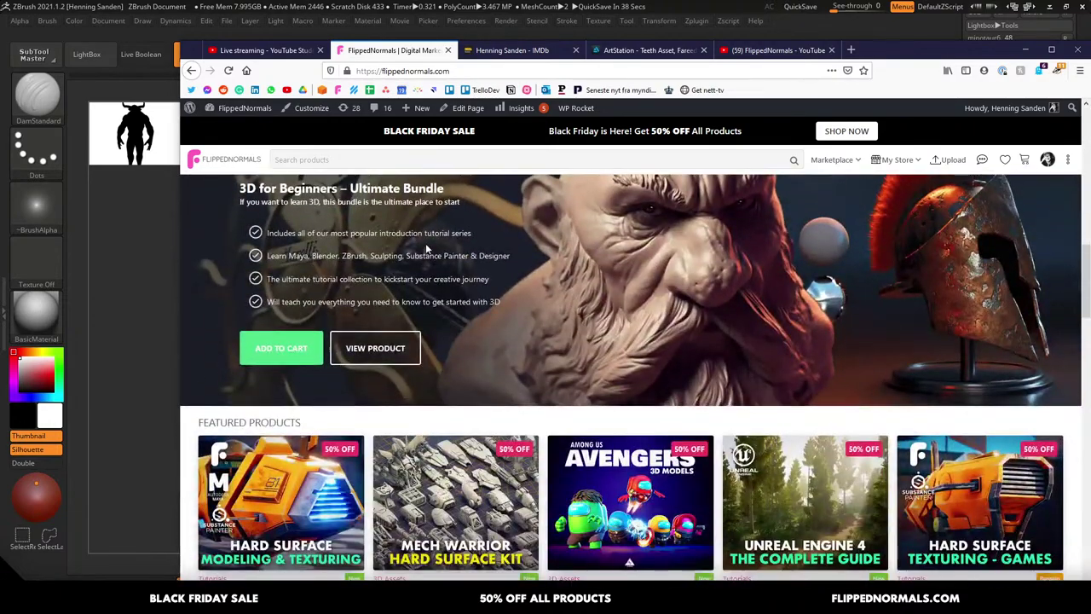
scroll(428, 256, "up", 1)
left_click_drag(501, 359, 302, 359)
left_click(302, 359)
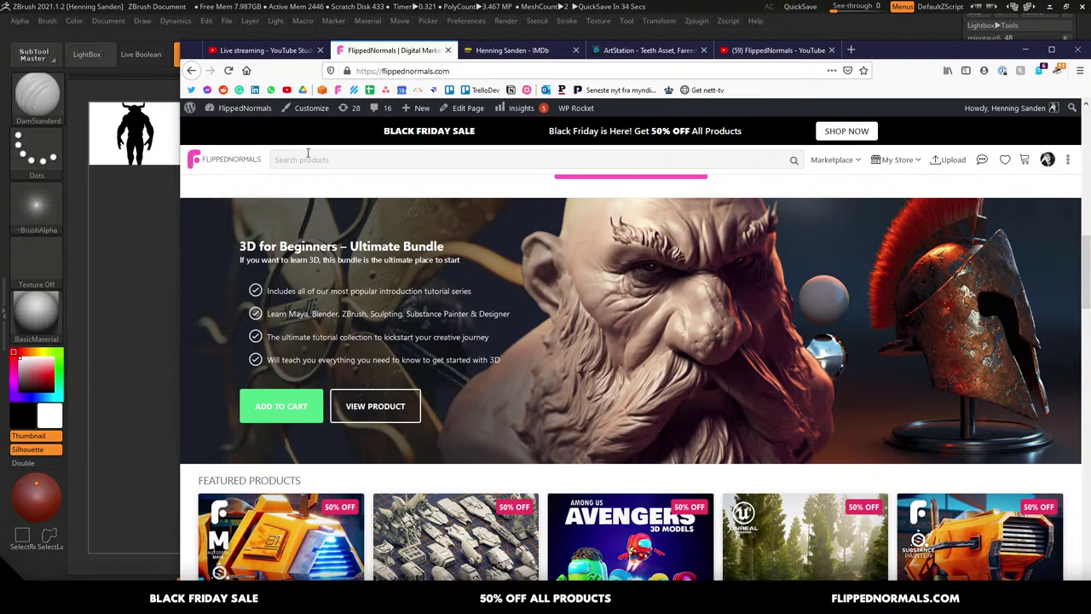